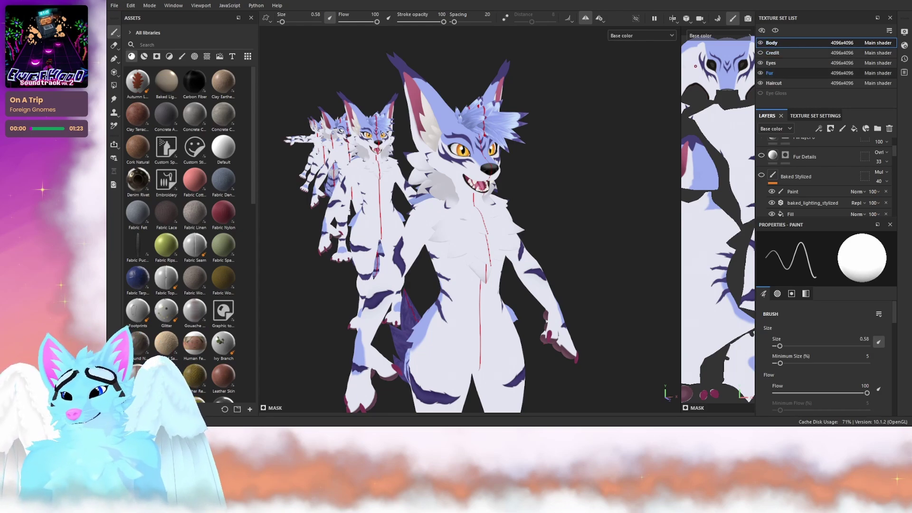
pyautogui.click(774, 83)
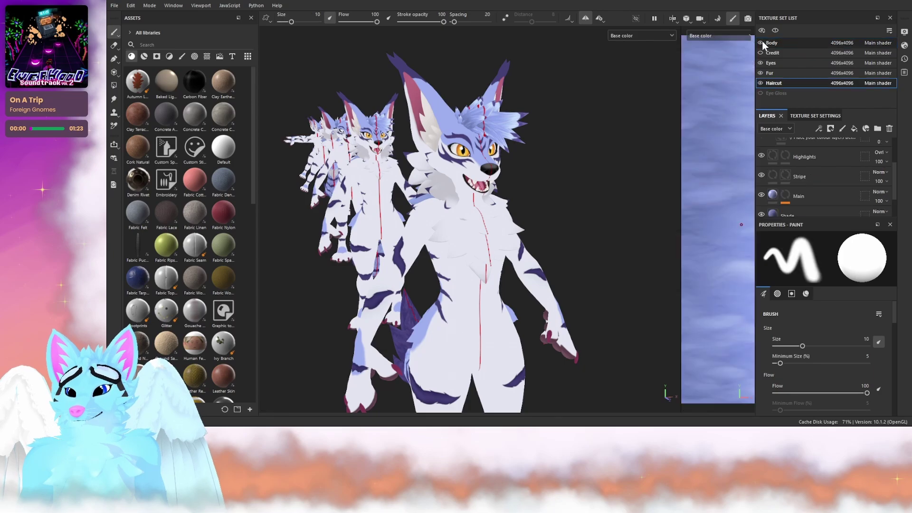
pyautogui.click(759, 43)
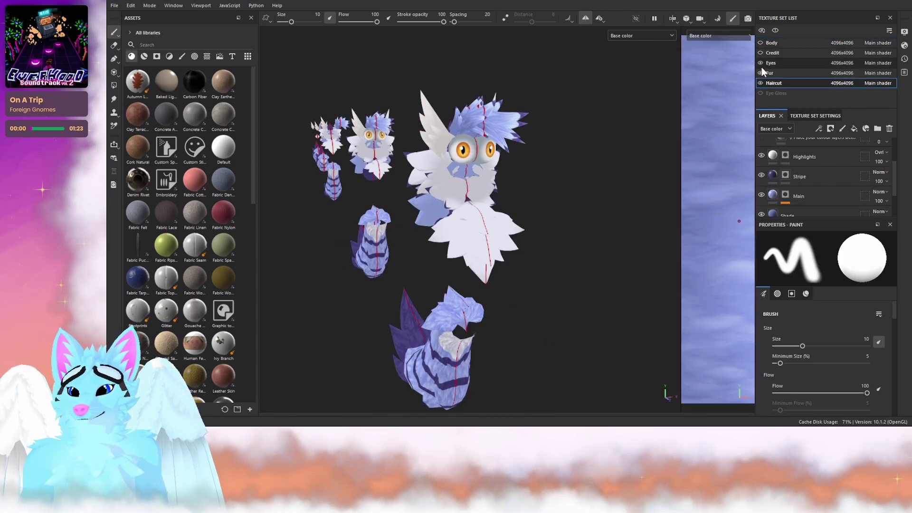
pyautogui.click(759, 43)
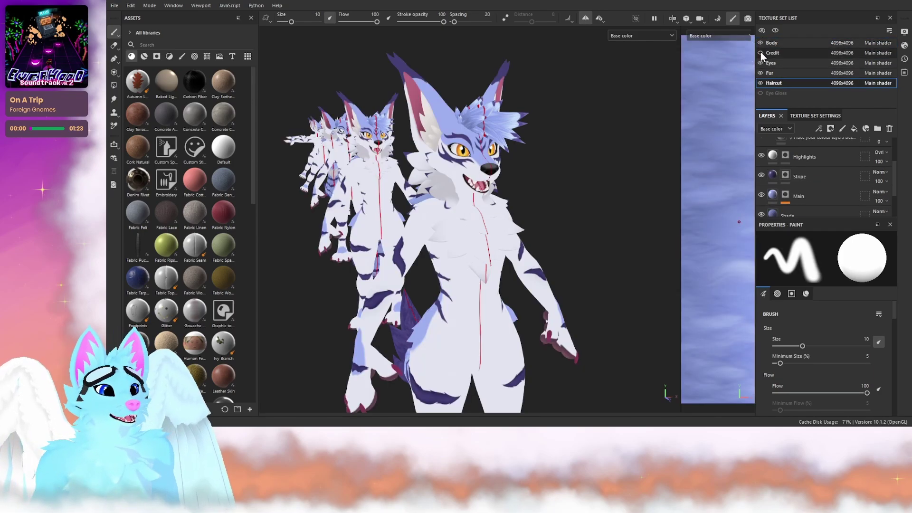
# - Hide the Fur and Haircut texture sets and make Body the active texture set
pyautogui.click(761, 62)
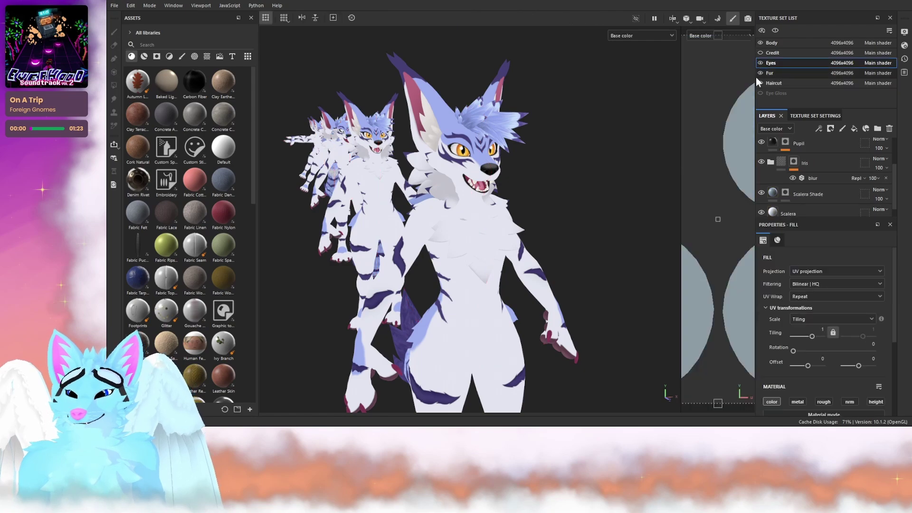
pyautogui.click(760, 73)
pyautogui.click(760, 83)
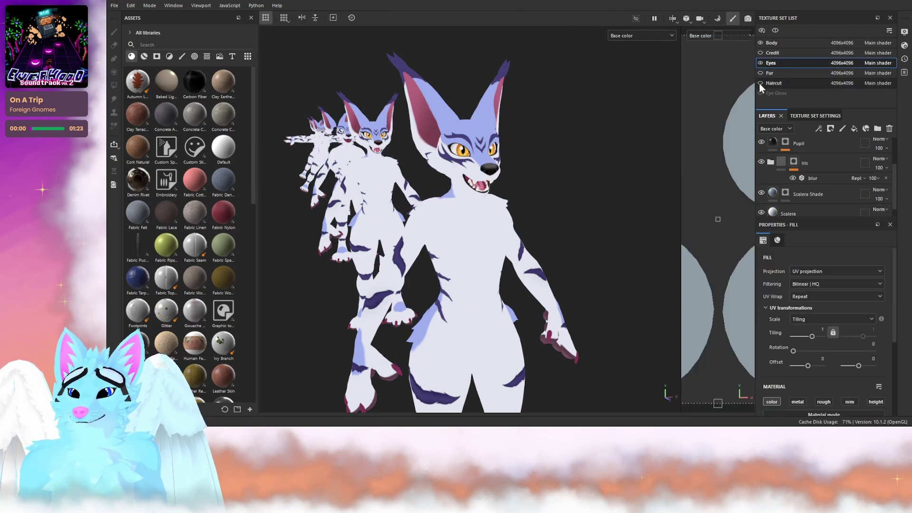
pyautogui.click(784, 42)
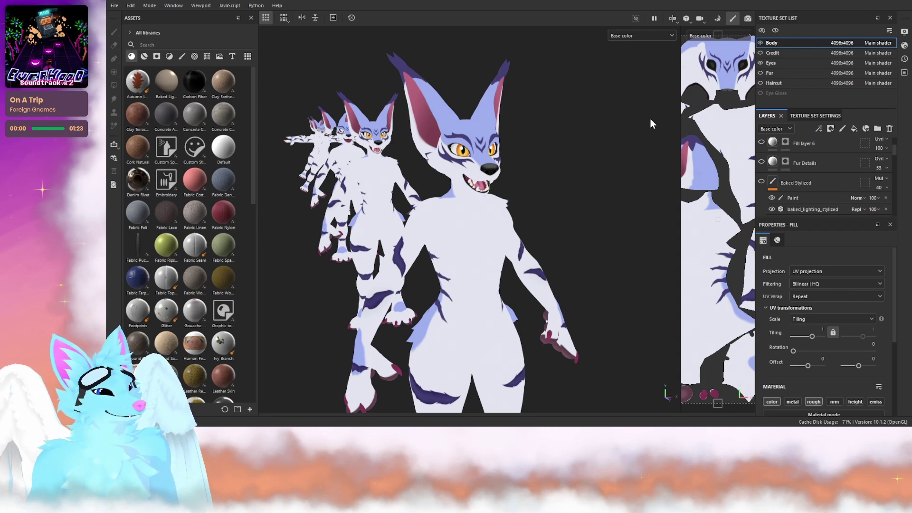
# - Hide the Face Stripes, Arm Stripes and Leg Stripes layer groups of the Body texture set
pyautogui.scroll(3, 575, 278)
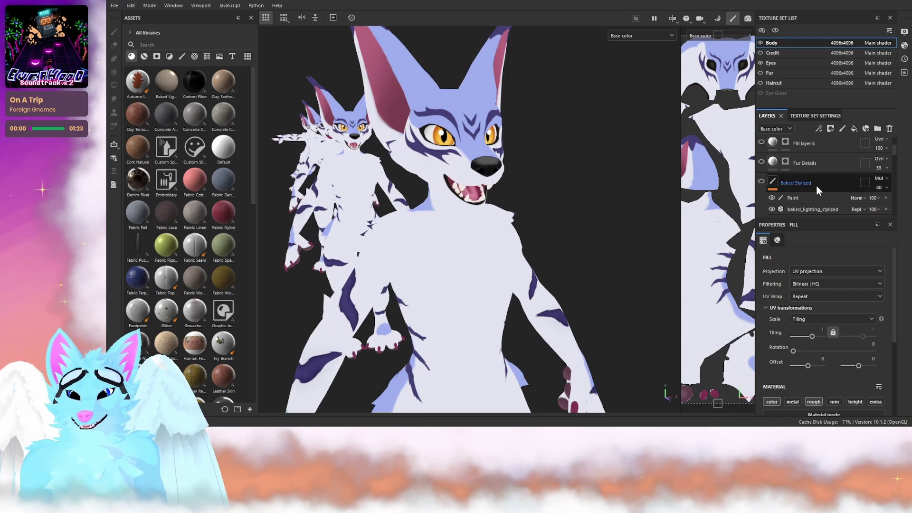
pyautogui.scroll(-5, 831, 185)
pyautogui.scroll(-5, 817, 192)
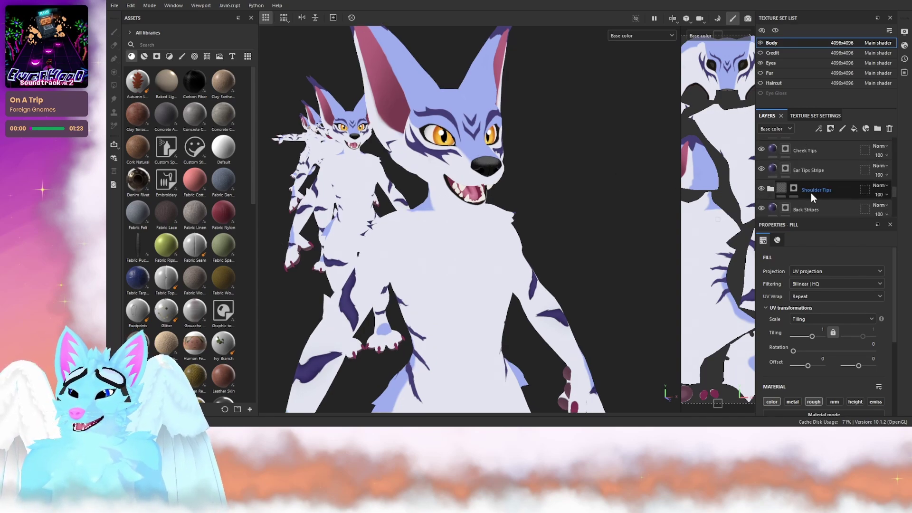
pyautogui.scroll(-1, 806, 196)
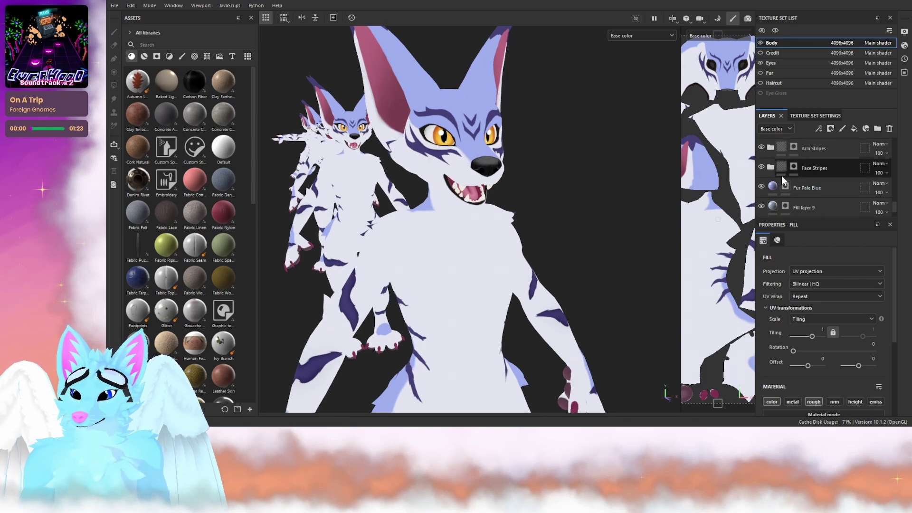
pyautogui.moveTo(520, 275); pyautogui.dragTo(525, 149, button='middle')
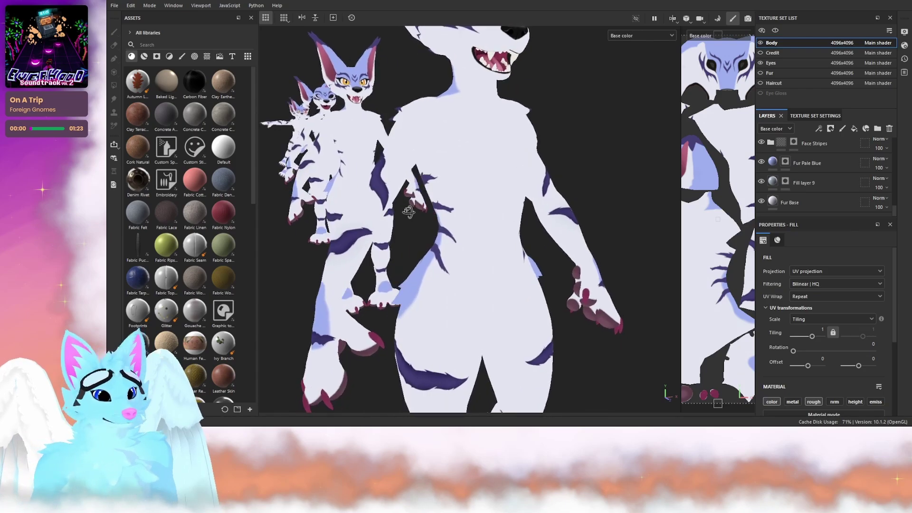
pyautogui.scroll(3, 525, 149)
pyautogui.scroll(1, 794, 182)
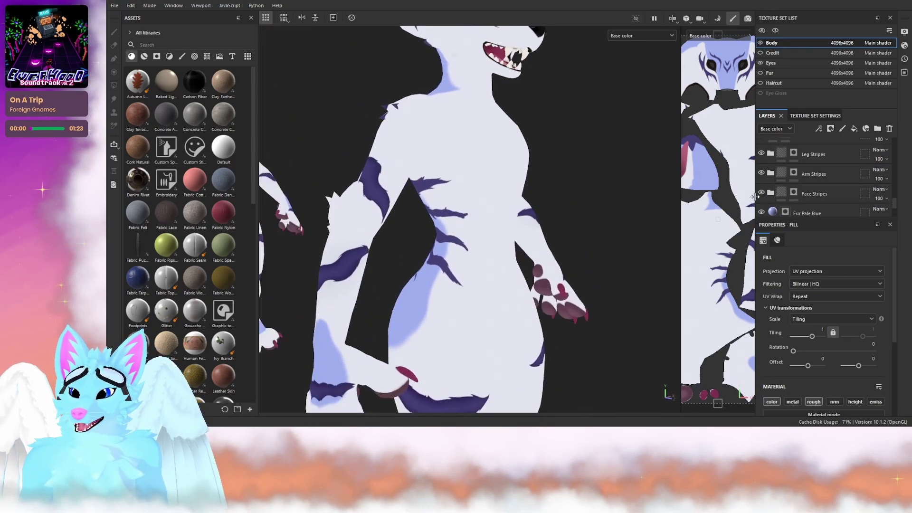
pyautogui.click(761, 192)
pyautogui.click(762, 173)
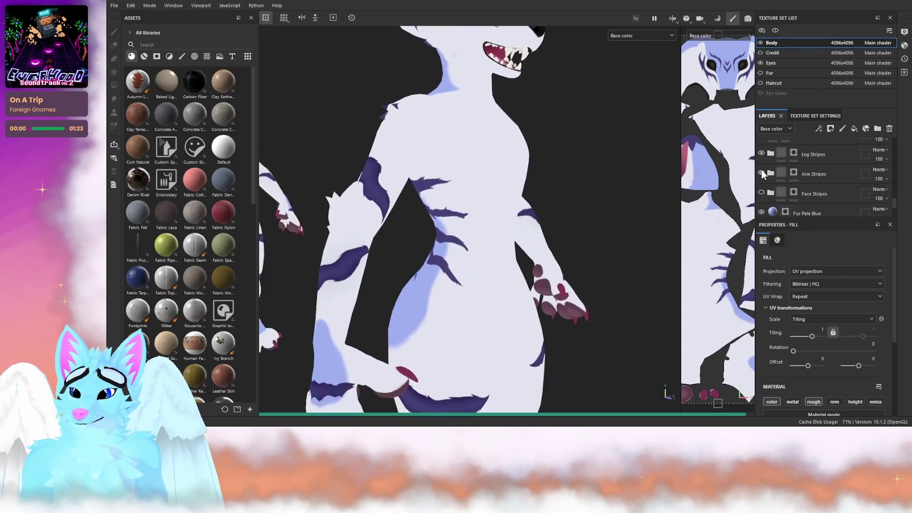
pyautogui.click(761, 153)
# - Target the mask of the Back Stripes layer and choose the Basic Hard brush for painting on the character's back
pyautogui.keyDown('alt'); pyautogui.moveTo(453, 158); pyautogui.dragTo(459, 221); pyautogui.keyUp('alt')
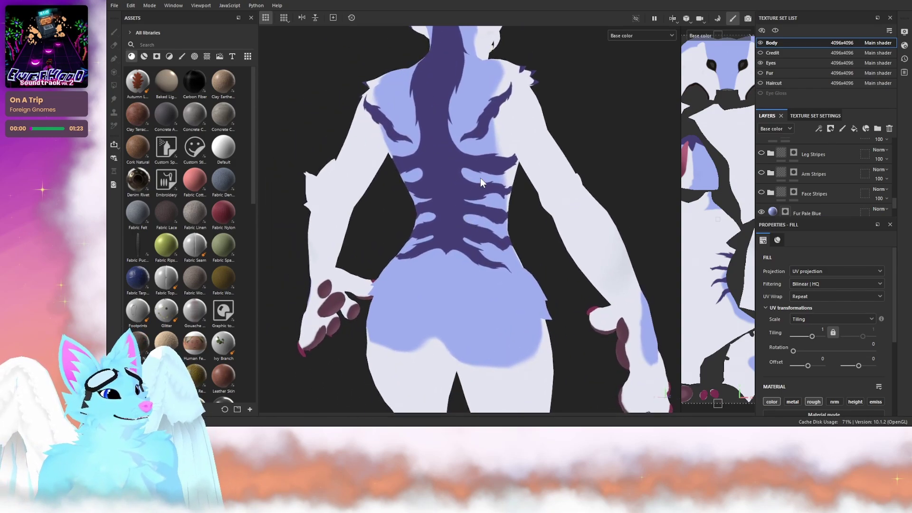
pyautogui.scroll(3, 453, 167)
pyautogui.scroll(2, 826, 174)
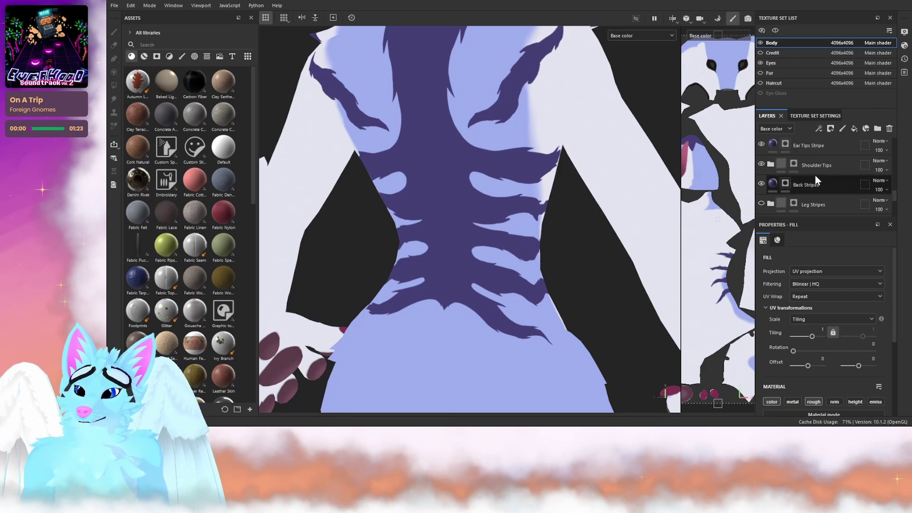
pyautogui.click(785, 185)
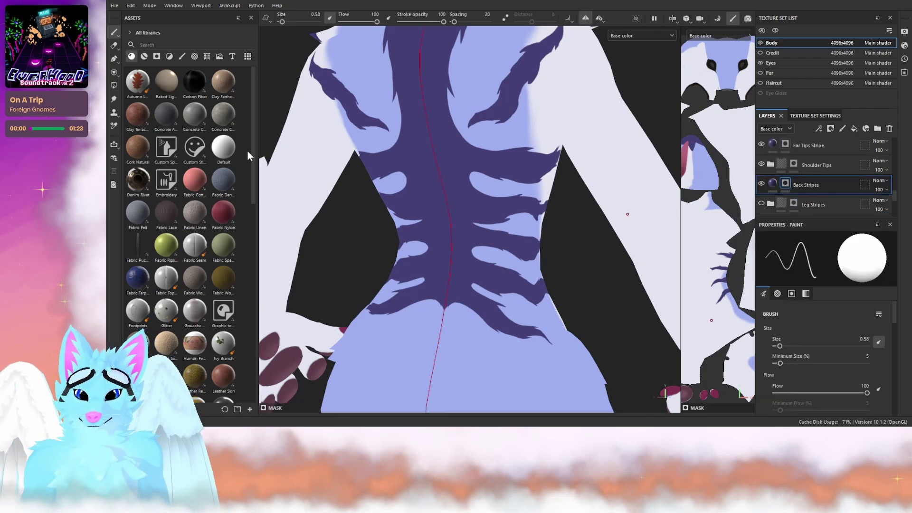
pyautogui.click(181, 57)
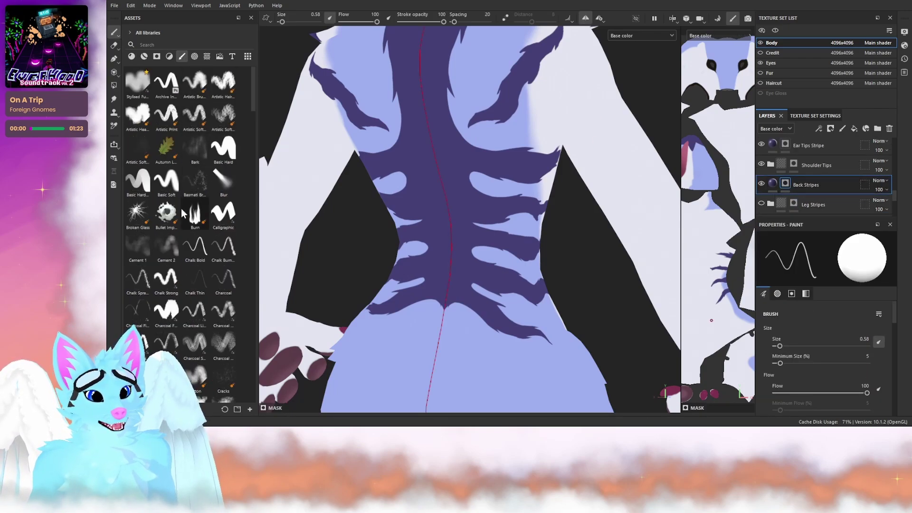
pyautogui.click(223, 148)
# - Enable Lazy Mouse with a distance of 8 and set the brush size to 0.1
pyautogui.keyDown('ctrl'); pyautogui.moveTo(470, 218); pyautogui.dragTo(423, 218, button='right'); pyautogui.keyUp('ctrl')
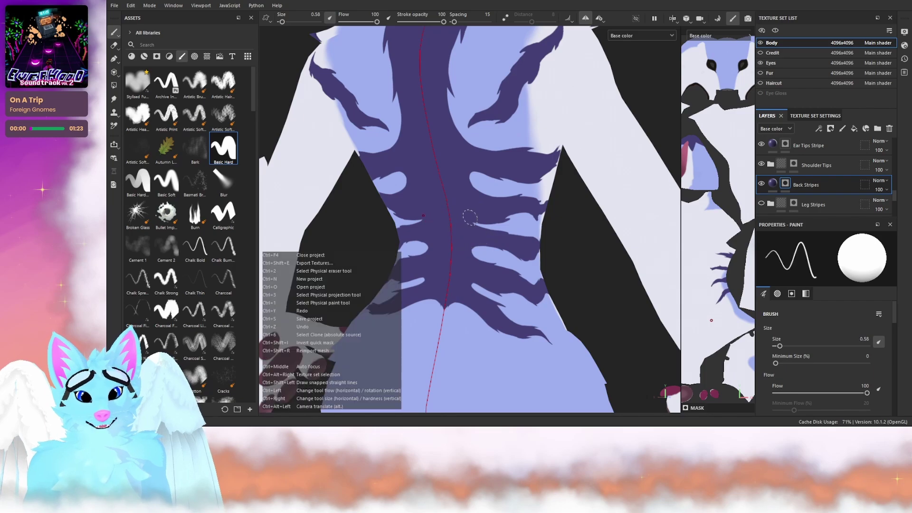
pyautogui.click(504, 20)
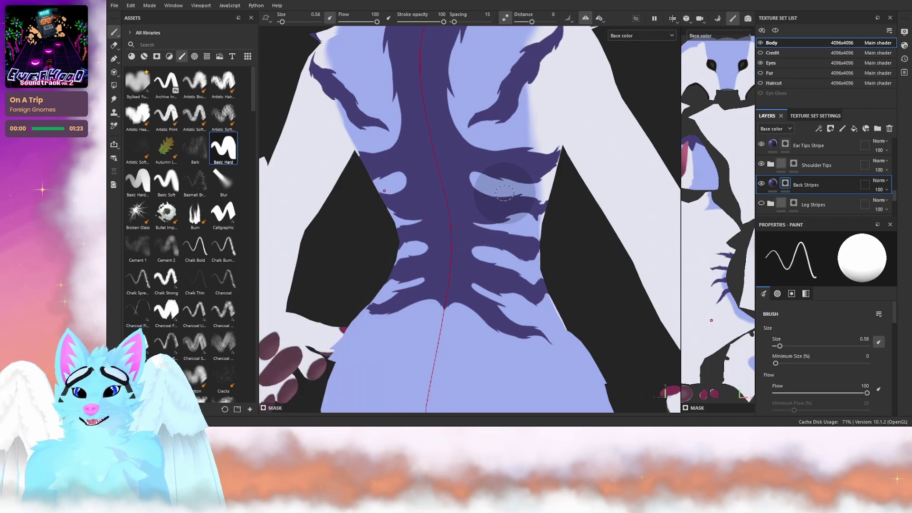
pyautogui.keyDown('ctrl'); pyautogui.moveTo(507, 194); pyautogui.dragTo(489, 194, button='right'); pyautogui.keyUp('ctrl')
# - Examine the stripes across the character's back and flanks from several angles and distances
pyautogui.scroll(2, 511, 244)
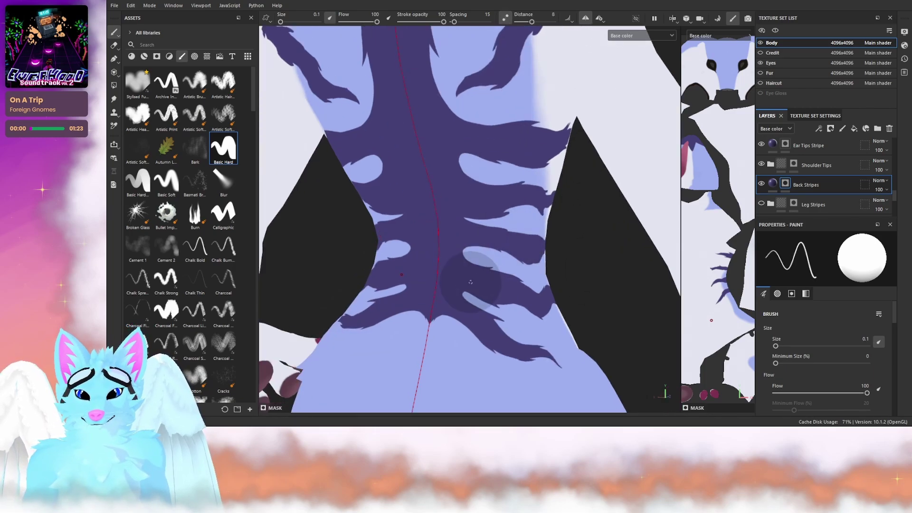
pyautogui.keyDown('alt'); pyautogui.moveTo(471, 280); pyautogui.dragTo(494, 272); pyautogui.keyUp('alt')
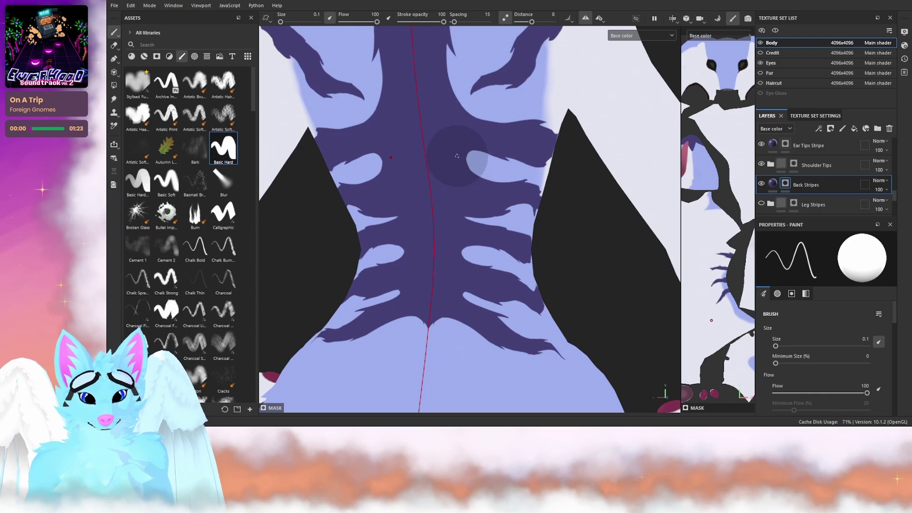
pyautogui.scroll(1, 501, 184)
pyautogui.scroll(3, 501, 184)
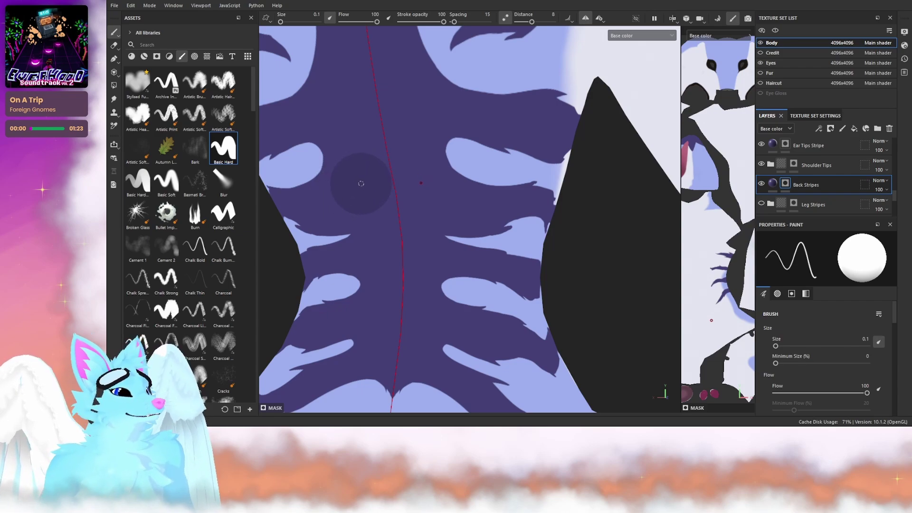
pyautogui.keyDown('alt'); pyautogui.moveTo(387, 291); pyautogui.dragTo(383, 216); pyautogui.keyUp('alt')
pyautogui.scroll(-5, 382, 216)
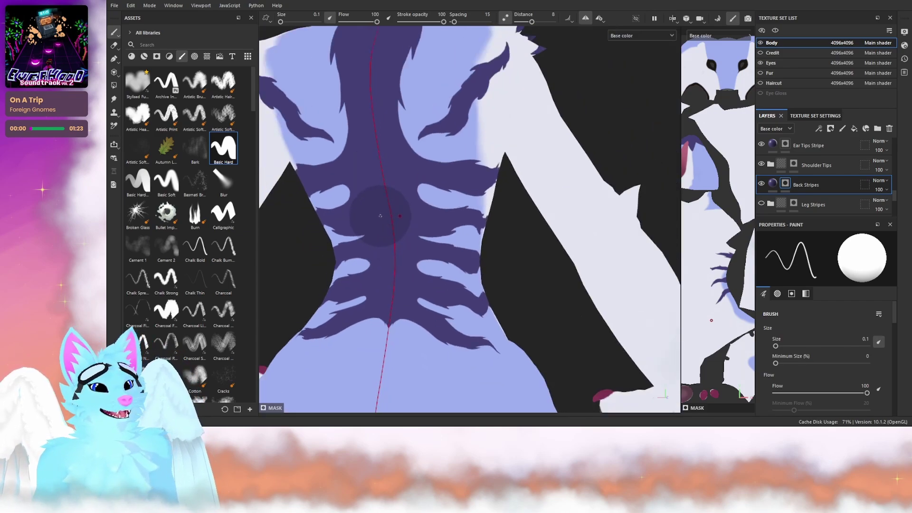
pyautogui.keyDown('alt'); pyautogui.moveTo(488, 167); pyautogui.dragTo(361, 183); pyautogui.keyUp('alt')
pyautogui.keyDown('alt'); pyautogui.moveTo(516, 196); pyautogui.dragTo(395, 277, button='middle'); pyautogui.keyUp('alt')
pyautogui.scroll(-2, 494, 236)
pyautogui.keyDown('alt'); pyautogui.moveTo(511, 236); pyautogui.dragTo(642, 265); pyautogui.keyUp('alt')
pyautogui.keyDown('alt'); pyautogui.moveTo(547, 294); pyautogui.dragTo(589, 225, button='middle'); pyautogui.keyUp('alt')
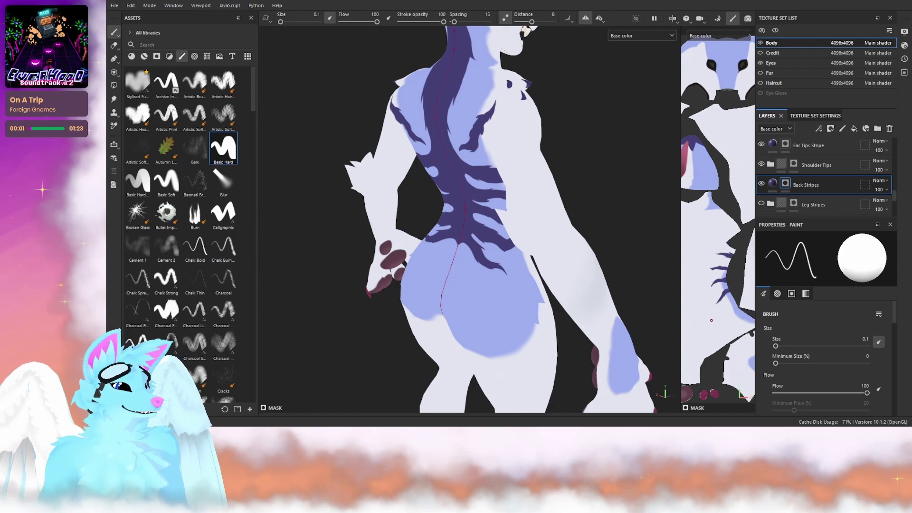
pyautogui.scroll(5, 486, 248)
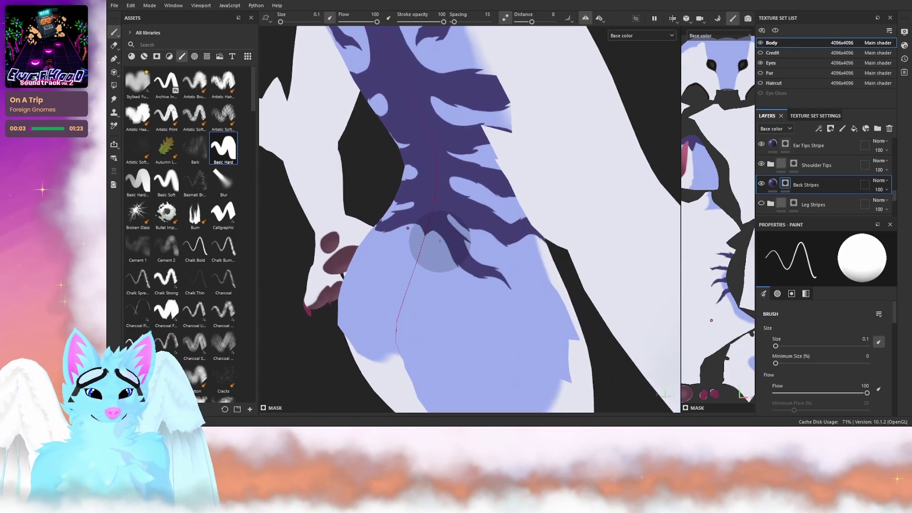
pyautogui.keyDown('alt'); pyautogui.moveTo(428, 224); pyautogui.dragTo(495, 226); pyautogui.keyUp('alt')
pyautogui.scroll(3, 433, 164)
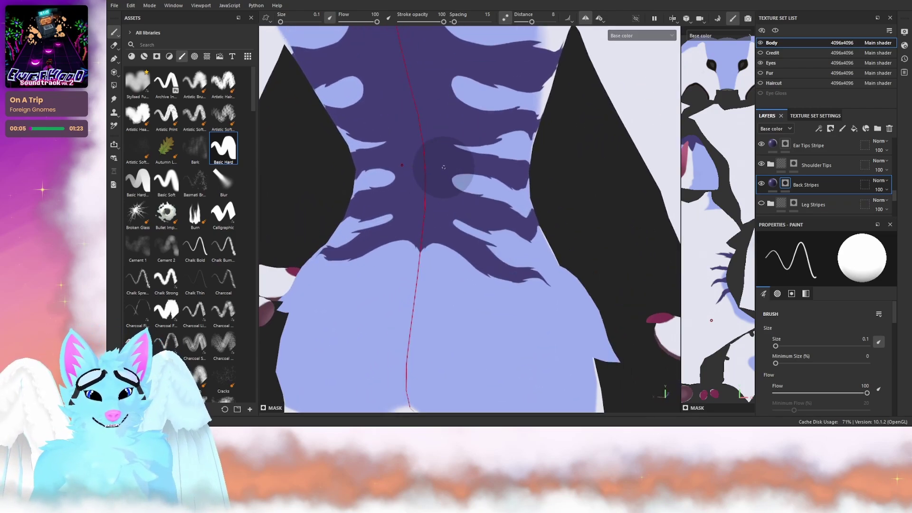
# - Disable Lazy Mouse and paint the dark stripe along the lower edge of the rounded light gap at mid-back
pyautogui.click(507, 18)
pyautogui.scroll(3, 425, 127)
pyautogui.keyDown('alt'); pyautogui.moveTo(424, 127); pyautogui.dragTo(432, 193, button='middle'); pyautogui.keyUp('alt')
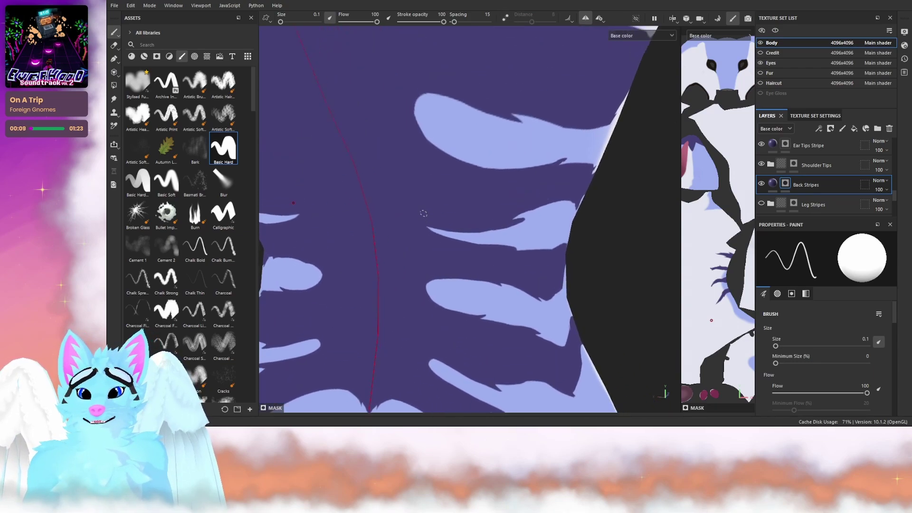
pyautogui.moveTo(523, 177)
pyautogui.keyDown('alt'); pyautogui.mouseDown()
pyautogui.moveTo(500, 177)
pyautogui.moveTo(503, 156)
pyautogui.moveTo(525, 161)
pyautogui.moveTo(472, 163)
pyautogui.moveTo(428, 137)
pyautogui.moveTo(467, 156)
pyautogui.mouseUp(); pyautogui.keyUp('alt')
pyautogui.moveTo(424, 133); pyautogui.dragTo(529, 160)
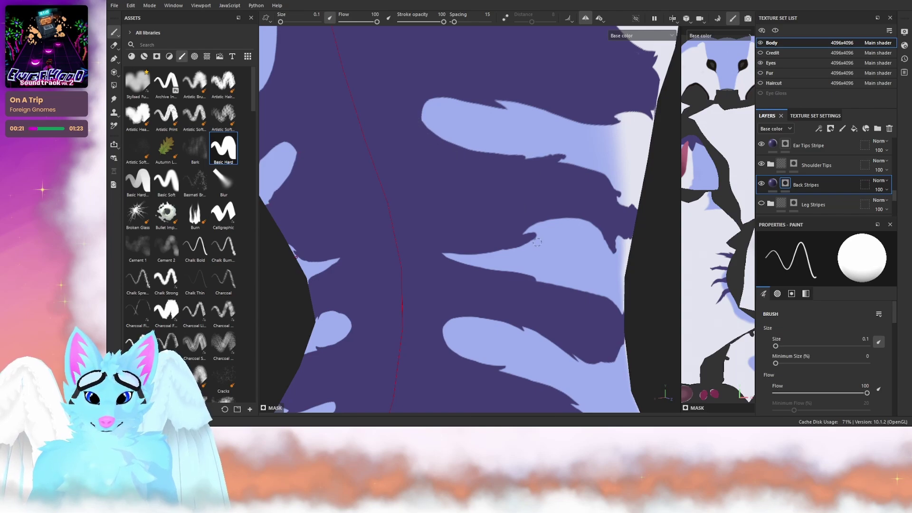
# - Invert the mask paint value to 0 and erase the stripe around the narrow pointed gap, reshaping it into a wide rounded end
pyautogui.click(806, 294)
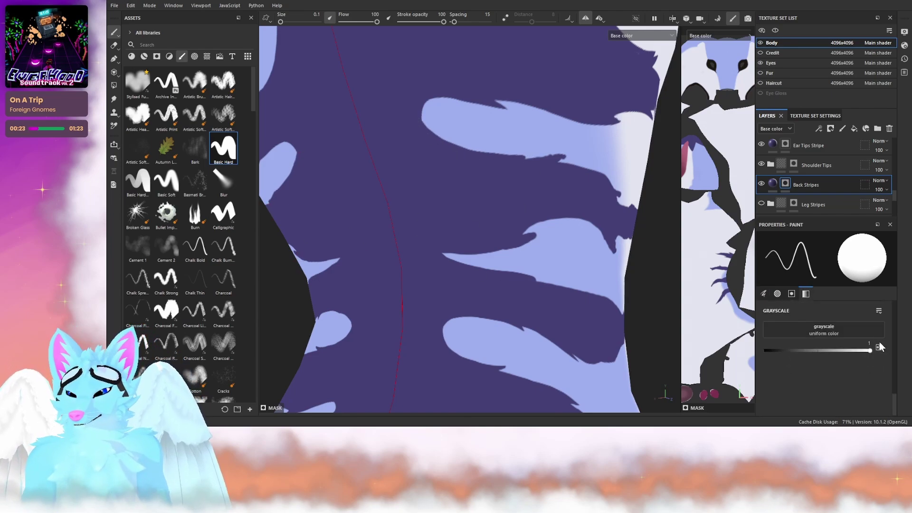
pyautogui.click(878, 347)
pyautogui.moveTo(445, 254)
pyautogui.mouseDown()
pyautogui.moveTo(458, 247)
pyautogui.moveTo(451, 240)
pyautogui.moveTo(503, 244)
pyautogui.moveTo(474, 245)
pyautogui.moveTo(532, 233)
pyautogui.moveTo(527, 240)
pyautogui.moveTo(529, 224)
pyautogui.moveTo(450, 233)
pyautogui.moveTo(456, 247)
pyautogui.moveTo(449, 233)
pyautogui.moveTo(460, 243)
pyautogui.moveTo(489, 230)
pyautogui.mouseUp()
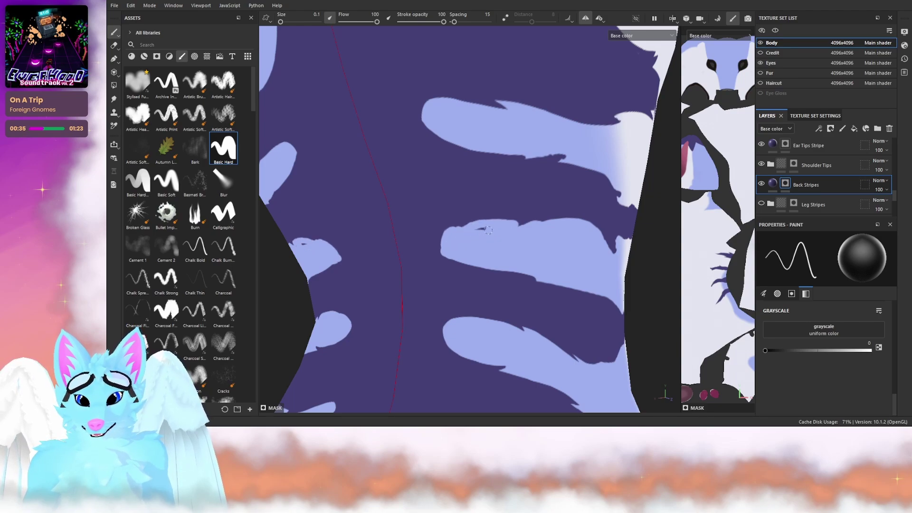
pyautogui.moveTo(445, 249)
pyautogui.mouseDown()
pyautogui.moveTo(473, 222)
pyautogui.moveTo(538, 232)
pyautogui.mouseUp()
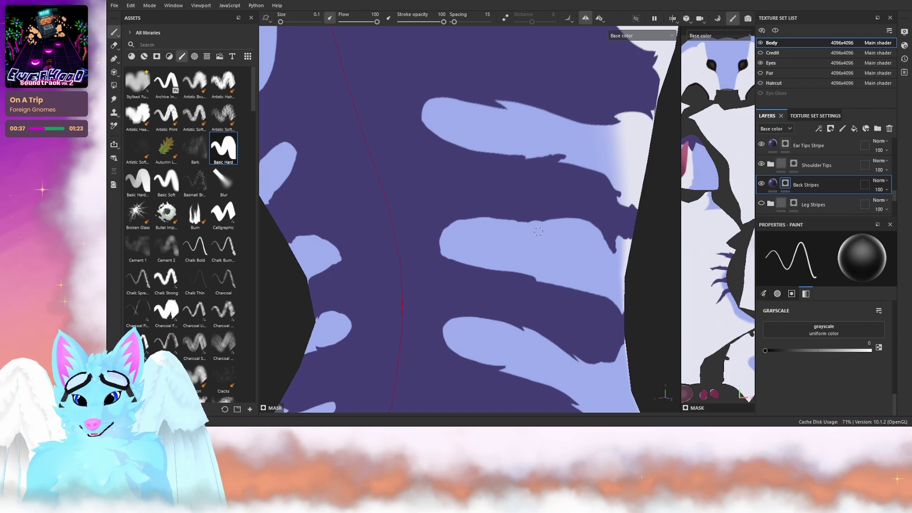
# - Restore the mask paint value to 1 and paint small pointed fur tufts along the edges of the stripes beside the rounded gaps
pyautogui.click(878, 347)
pyautogui.moveTo(475, 220)
pyautogui.keyDown('alt'); pyautogui.mouseDown()
pyautogui.moveTo(518, 217)
pyautogui.moveTo(550, 231)
pyautogui.moveTo(535, 224)
pyautogui.mouseUp(); pyautogui.keyUp('alt')
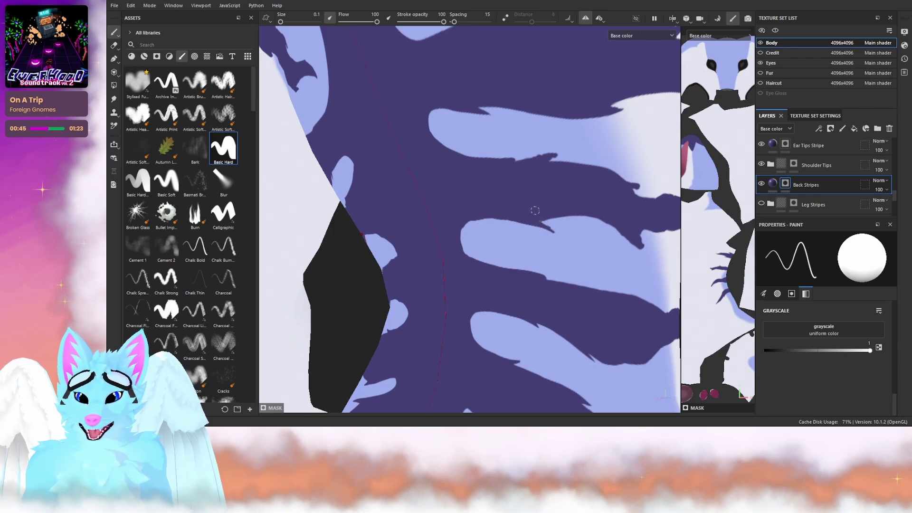
pyautogui.moveTo(543, 160); pyautogui.dragTo(513, 161)
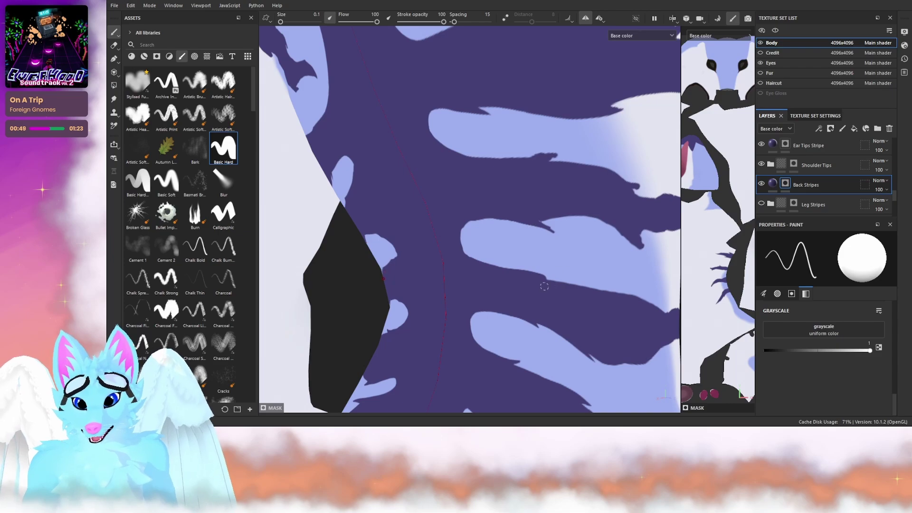
pyautogui.moveTo(533, 275); pyautogui.dragTo(550, 272)
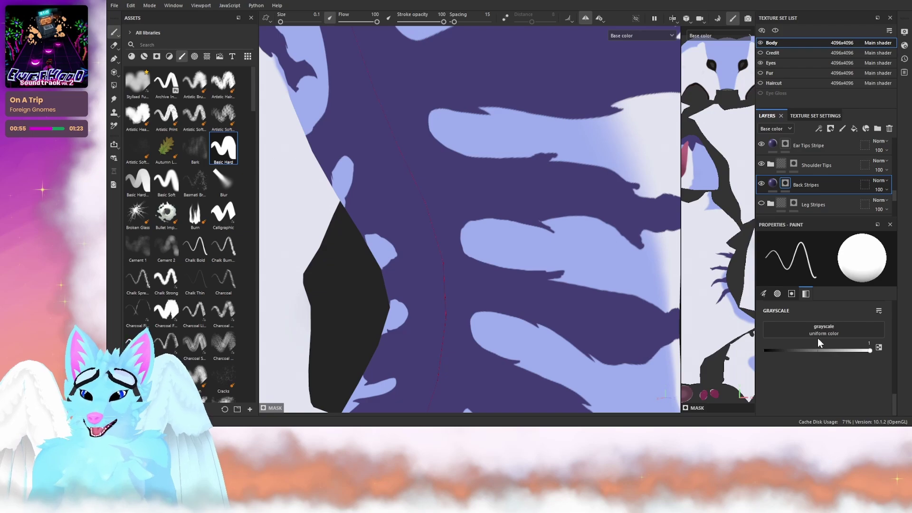
# - Examine the reshaped back stripes from a wider angle
pyautogui.scroll(-3, 401, 234)
pyautogui.keyDown('alt'); pyautogui.moveTo(525, 270); pyautogui.dragTo(475, 224, button='middle'); pyautogui.keyUp('alt')
pyautogui.keyDown('alt'); pyautogui.moveTo(475, 224); pyautogui.dragTo(458, 178); pyautogui.keyUp('alt')
pyautogui.scroll(-2, 458, 179)
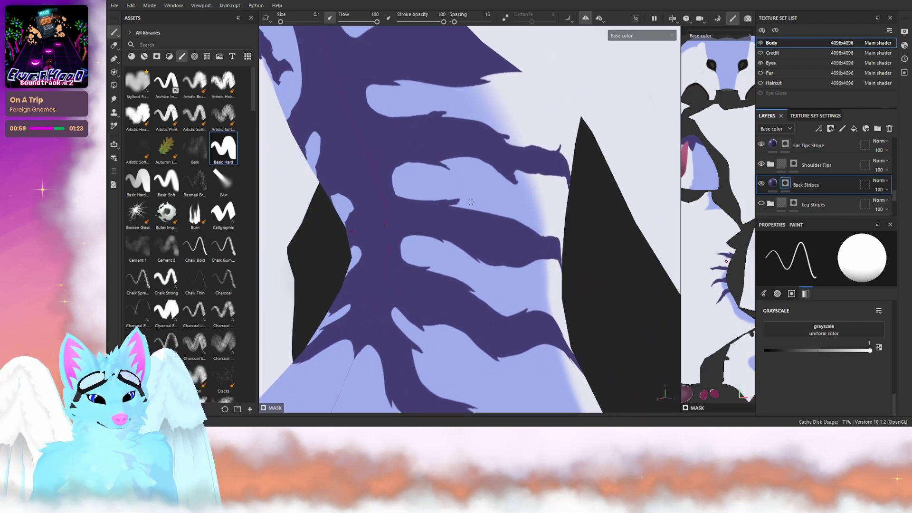
pyautogui.keyDown('alt'); pyautogui.moveTo(534, 176); pyautogui.dragTo(509, 158); pyautogui.keyUp('alt')
pyautogui.scroll(-4, 508, 158)
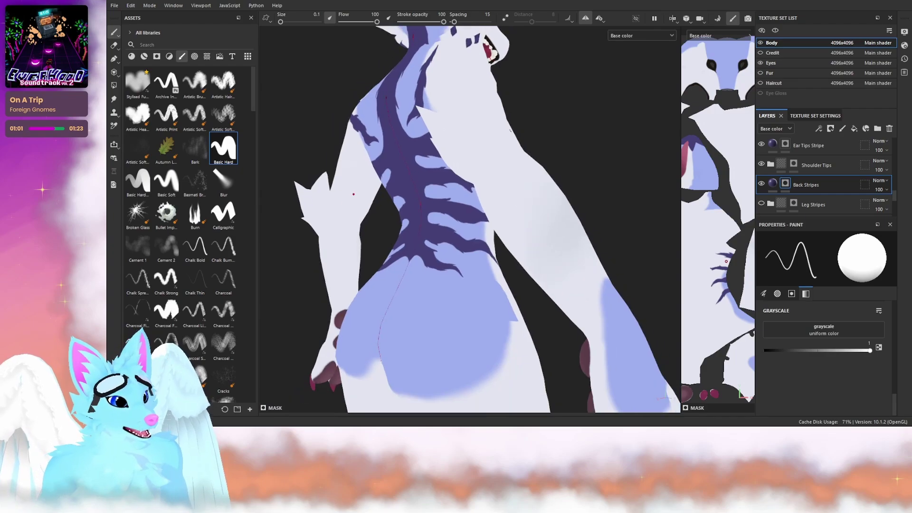
# - Examine the reshaped back stripes on the full body, from the front and from behind
pyautogui.keyDown('alt'); pyautogui.moveTo(528, 139); pyautogui.dragTo(532, 136, button='middle'); pyautogui.keyUp('alt')
pyautogui.keyDown('alt'); pyautogui.moveTo(531, 135); pyautogui.dragTo(311, 249); pyautogui.keyUp('alt')
pyautogui.keyDown('alt'); pyautogui.moveTo(303, 201); pyautogui.dragTo(435, 227, button='middle'); pyautogui.keyUp('alt')
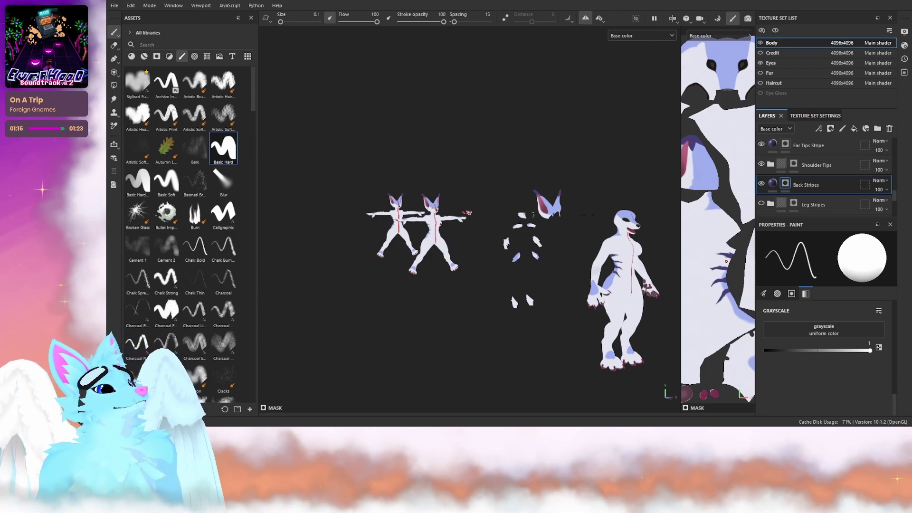
pyautogui.scroll(5, 442, 216)
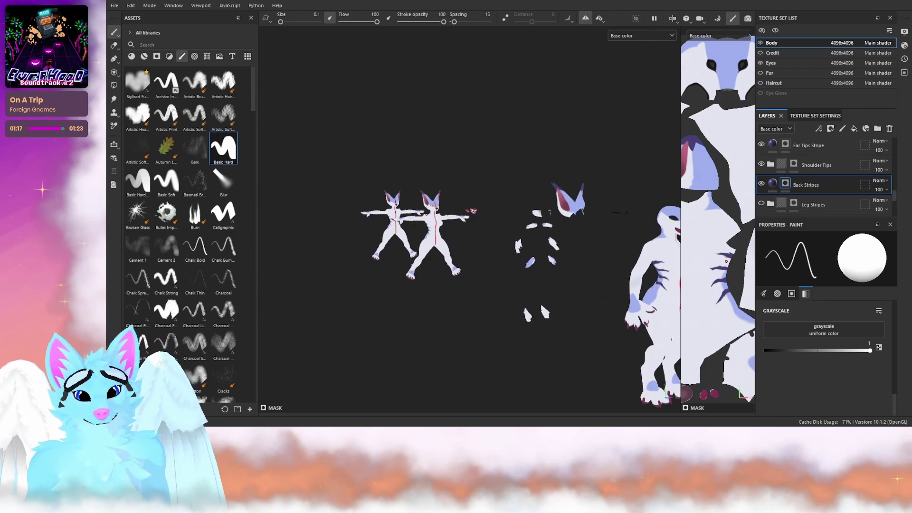
pyautogui.scroll(8, 443, 217)
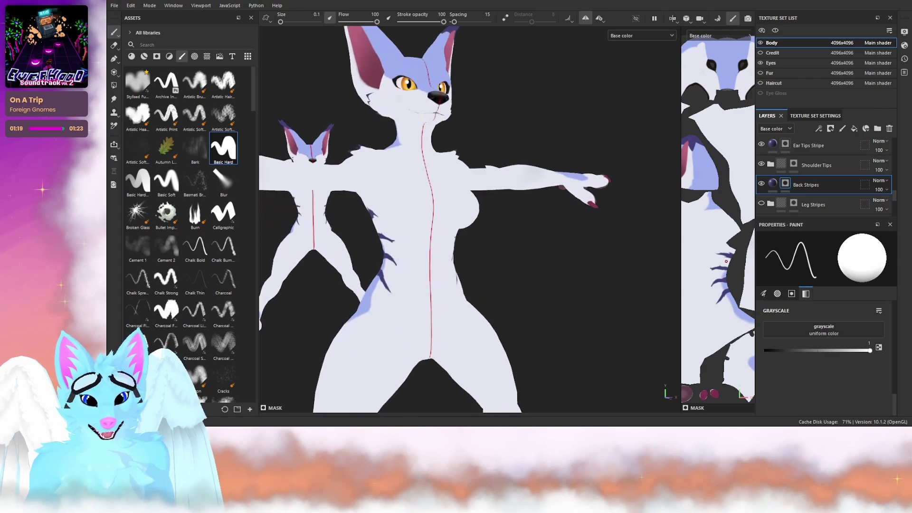
pyautogui.keyDown('alt'); pyautogui.moveTo(564, 227); pyautogui.dragTo(675, 154); pyautogui.keyUp('alt')
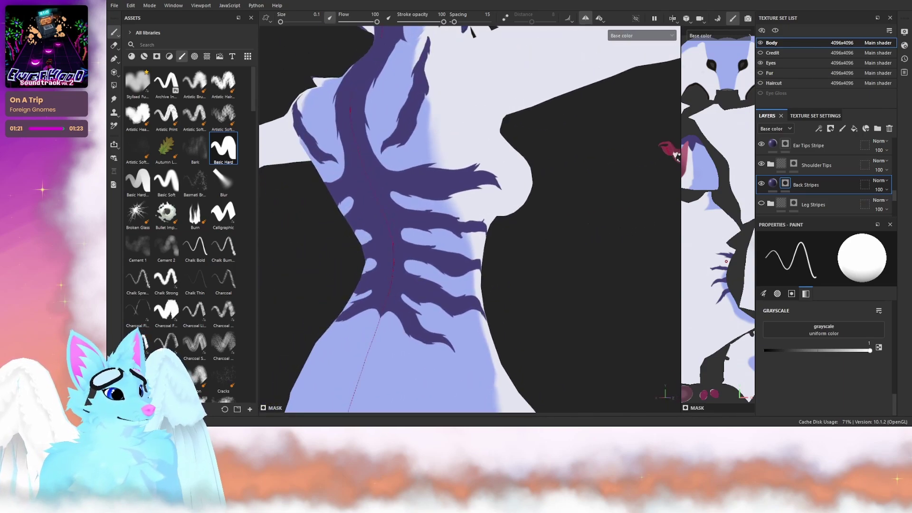
pyautogui.keyDown('alt'); pyautogui.moveTo(483, 224); pyautogui.dragTo(477, 204); pyautogui.keyUp('alt')
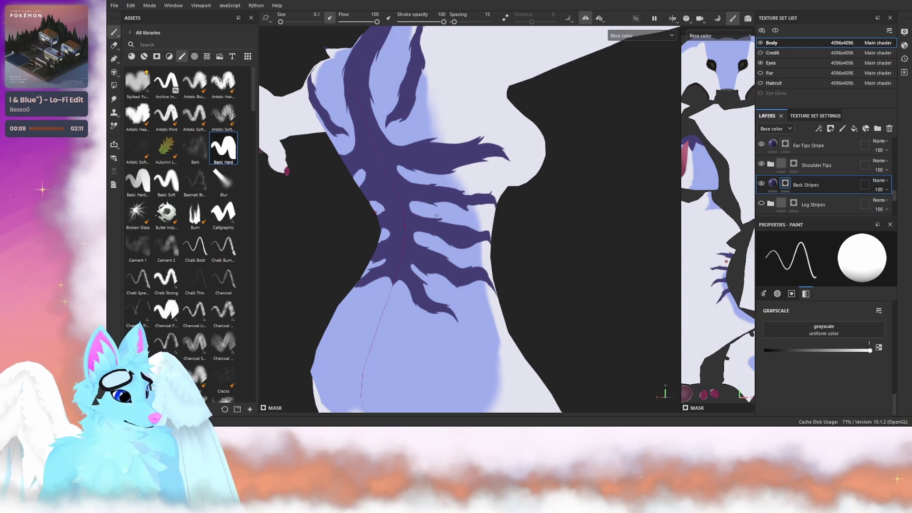
pyautogui.scroll(1, 451, 228)
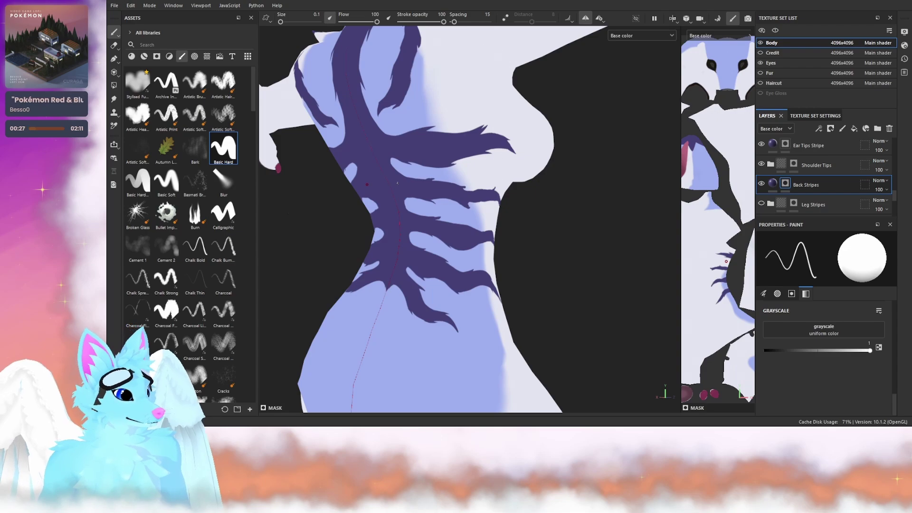
# - Invert the mask paint value to 0 and trim the edges of the back stripes where they wrap around the waist
pyautogui.keyDown('alt'); pyautogui.moveTo(397, 183); pyautogui.dragTo(421, 184); pyautogui.keyUp('alt')
pyautogui.keyDown('alt'); pyautogui.moveTo(421, 184); pyautogui.dragTo(452, 214, button='right'); pyautogui.keyUp('alt')
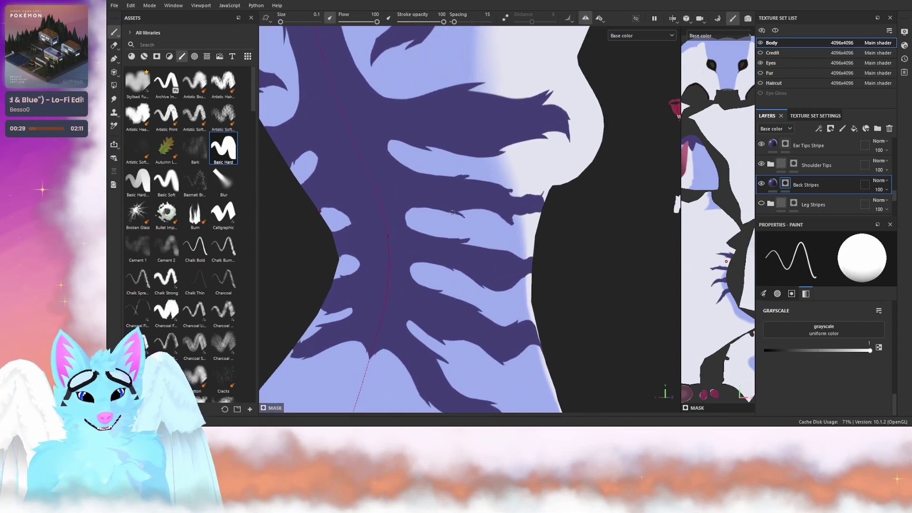
pyautogui.keyDown('alt'); pyautogui.moveTo(452, 213); pyautogui.dragTo(479, 206); pyautogui.keyUp('alt')
pyautogui.keyDown('alt'); pyautogui.moveTo(440, 203); pyautogui.dragTo(447, 208, button='right'); pyautogui.keyUp('alt')
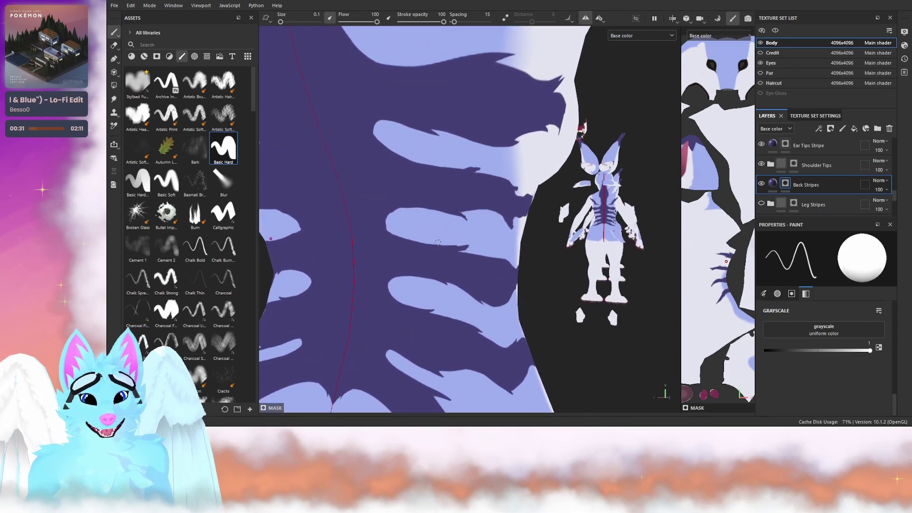
pyautogui.moveTo(437, 242)
pyautogui.keyDown('alt'); pyautogui.mouseDown()
pyautogui.moveTo(362, 183)
pyautogui.moveTo(342, 211)
pyautogui.moveTo(351, 216)
pyautogui.mouseUp(); pyautogui.keyUp('alt')
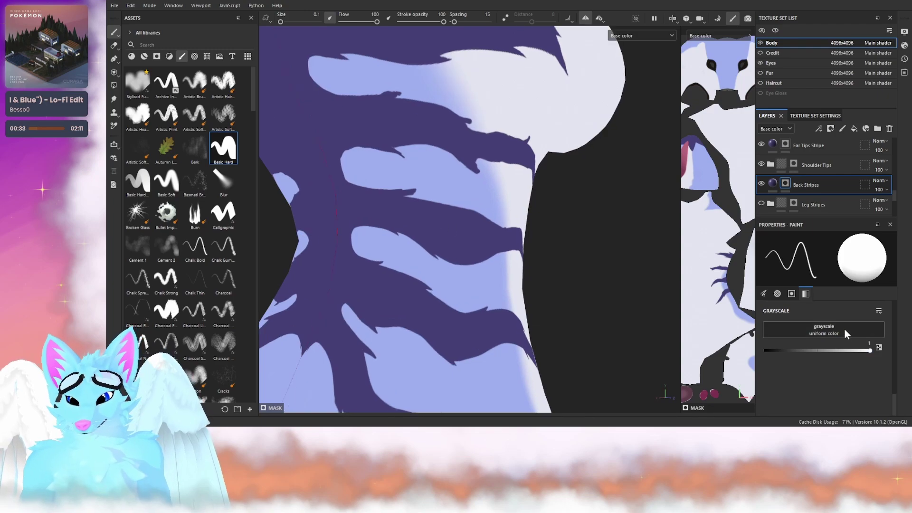
pyautogui.click(878, 347)
pyautogui.keyDown('alt'); pyautogui.moveTo(465, 275); pyautogui.dragTo(476, 284, button='right'); pyautogui.keyUp('alt')
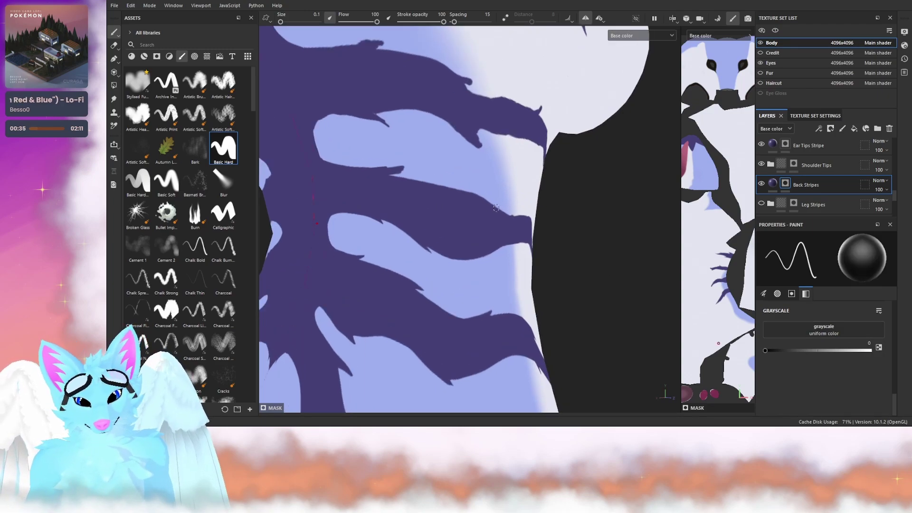
pyautogui.moveTo(496, 208)
pyautogui.keyDown('alt'); pyautogui.mouseDown()
pyautogui.moveTo(427, 193)
pyautogui.moveTo(498, 210)
pyautogui.moveTo(456, 197)
pyautogui.moveTo(473, 193)
pyautogui.moveTo(446, 195)
pyautogui.moveTo(525, 192)
pyautogui.moveTo(488, 191)
pyautogui.moveTo(512, 192)
pyautogui.mouseUp(); pyautogui.keyUp('alt')
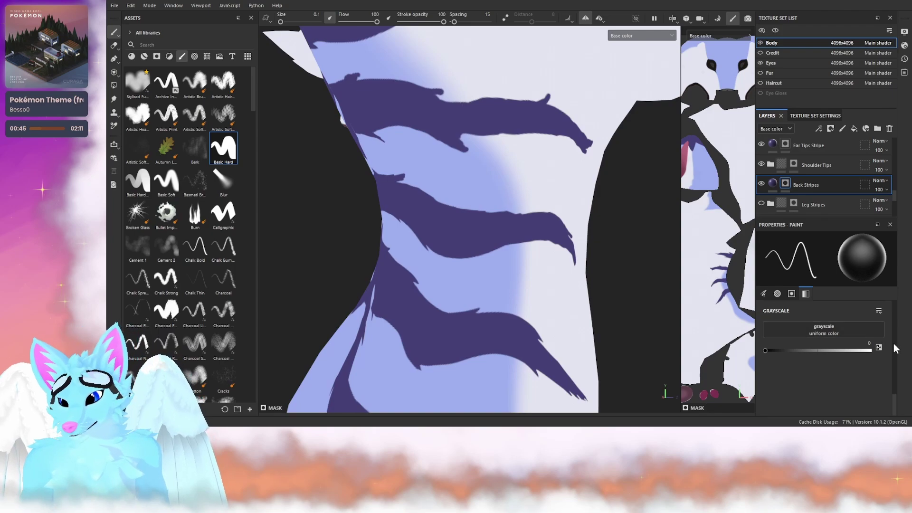
# - Restore the mask paint value to 1 and paint small pointed fur tufts along the middle stripe at the side of the waist
pyautogui.click(874, 350)
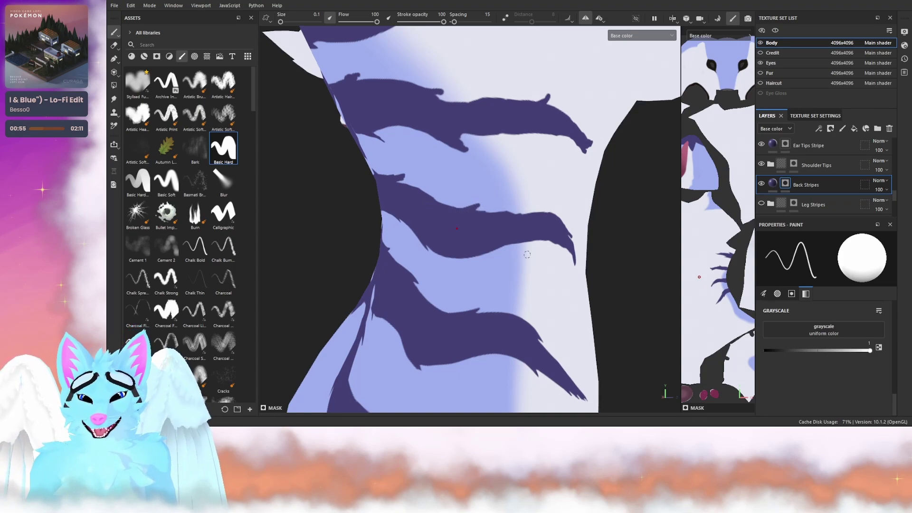
pyautogui.moveTo(546, 234)
pyautogui.keyDown('alt'); pyautogui.mouseDown()
pyautogui.moveTo(500, 235)
pyautogui.moveTo(502, 248)
pyautogui.moveTo(516, 247)
pyautogui.moveTo(490, 249)
pyautogui.mouseUp(); pyautogui.keyUp('alt')
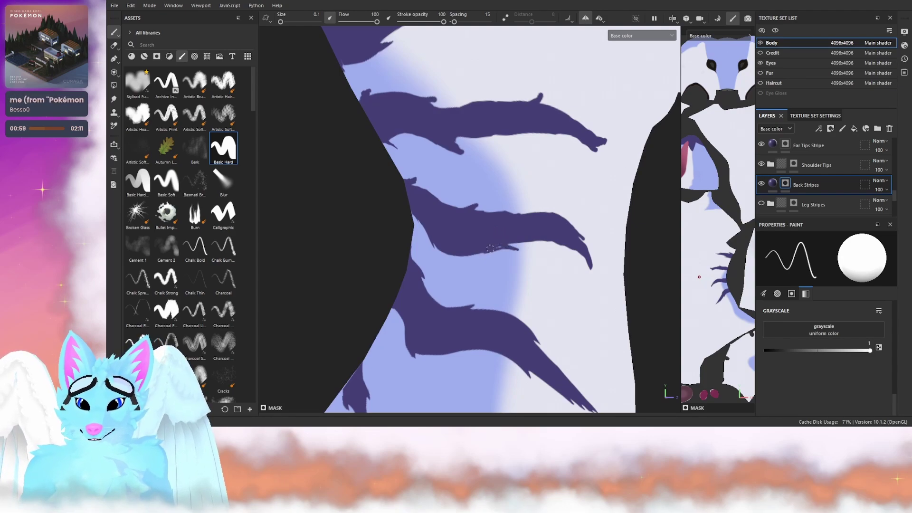
pyautogui.keyDown('alt'); pyautogui.moveTo(576, 280); pyautogui.dragTo(549, 282); pyautogui.keyUp('alt')
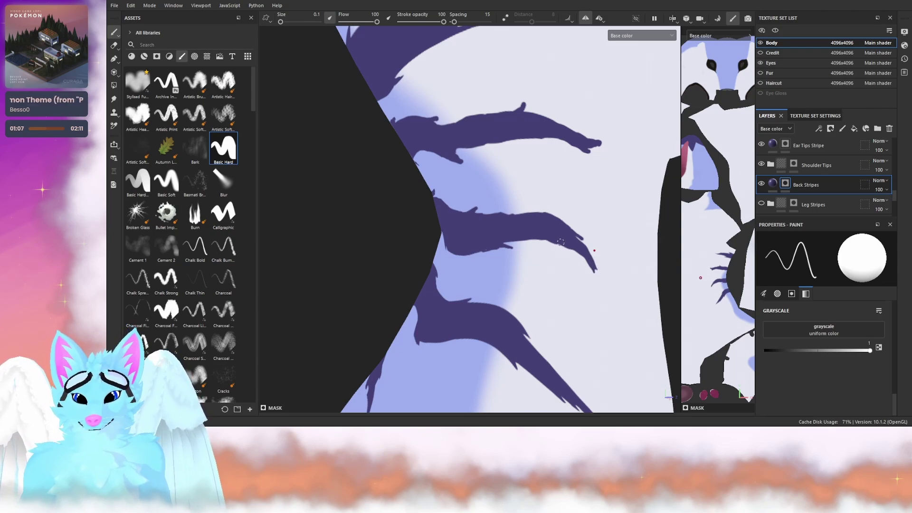
pyautogui.moveTo(559, 236)
pyautogui.keyDown('alt'); pyautogui.mouseDown()
pyautogui.moveTo(575, 224)
pyautogui.moveTo(651, 235)
pyautogui.mouseUp(); pyautogui.keyUp('alt')
# - Make the Face Stripes group visible and expand it to show its layers
pyautogui.scroll(-2, 449, 247)
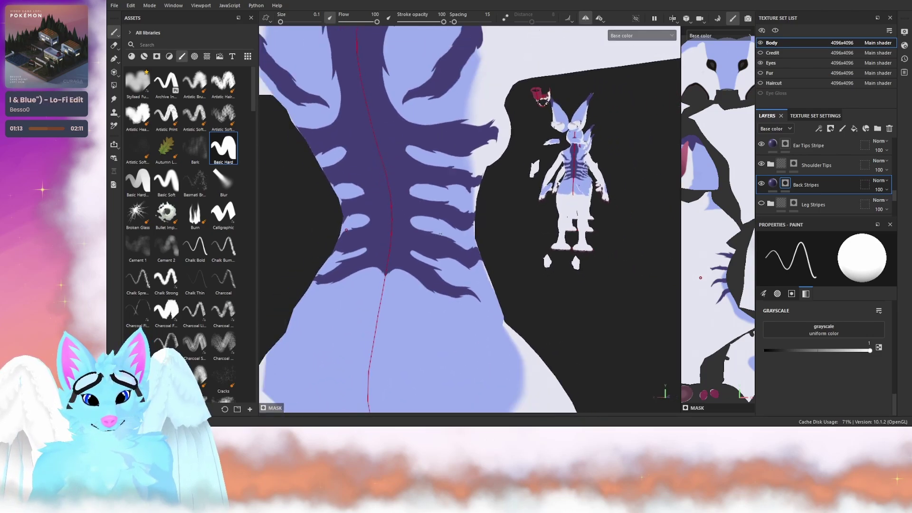
pyautogui.scroll(2, 448, 244)
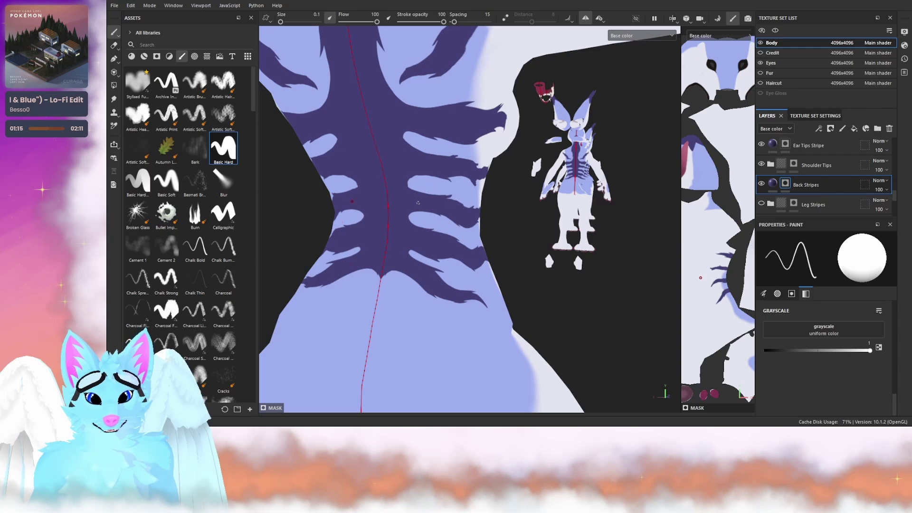
pyautogui.scroll(-3, 418, 203)
pyautogui.keyDown('alt'); pyautogui.moveTo(439, 198); pyautogui.dragTo(462, 142); pyautogui.keyUp('alt')
pyautogui.scroll(1, 446, 225)
pyautogui.keyDown('alt'); pyautogui.moveTo(463, 142); pyautogui.dragTo(467, 205, button='middle'); pyautogui.keyUp('alt')
pyautogui.scroll(-3, 780, 198)
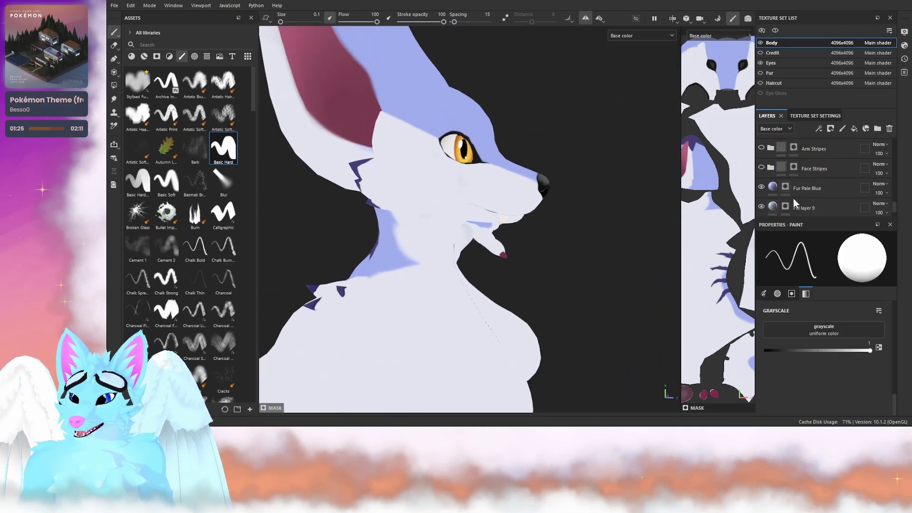
pyautogui.click(760, 167)
pyautogui.click(771, 166)
pyautogui.scroll(2, 441, 175)
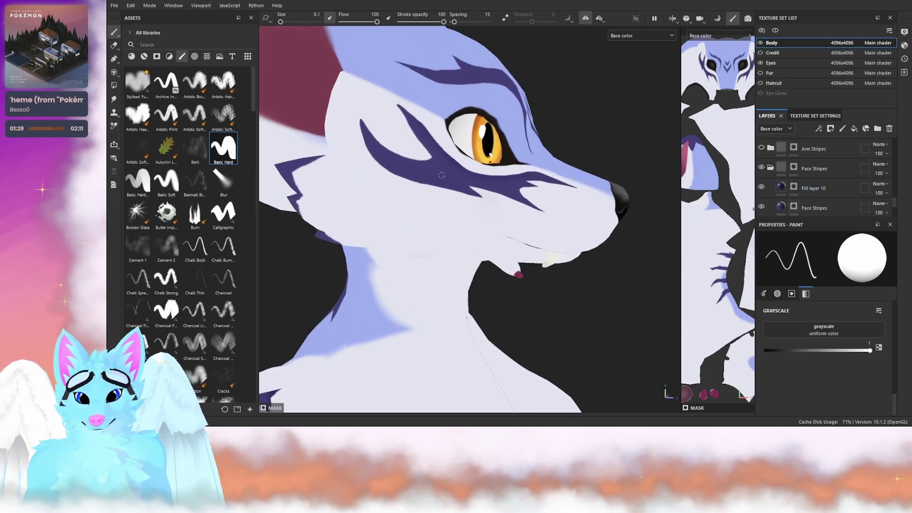
# - Examine the face stripes around the eye and view the mask of Fill layer 10 on its own
pyautogui.scroll(3, 441, 175)
pyautogui.keyDown('alt'); pyautogui.moveTo(527, 138); pyautogui.dragTo(489, 159); pyautogui.keyUp('alt')
pyautogui.keyDown('alt'); pyautogui.moveTo(490, 159); pyautogui.dragTo(525, 225, button='middle'); pyautogui.keyUp('alt')
pyautogui.scroll(3, 521, 144)
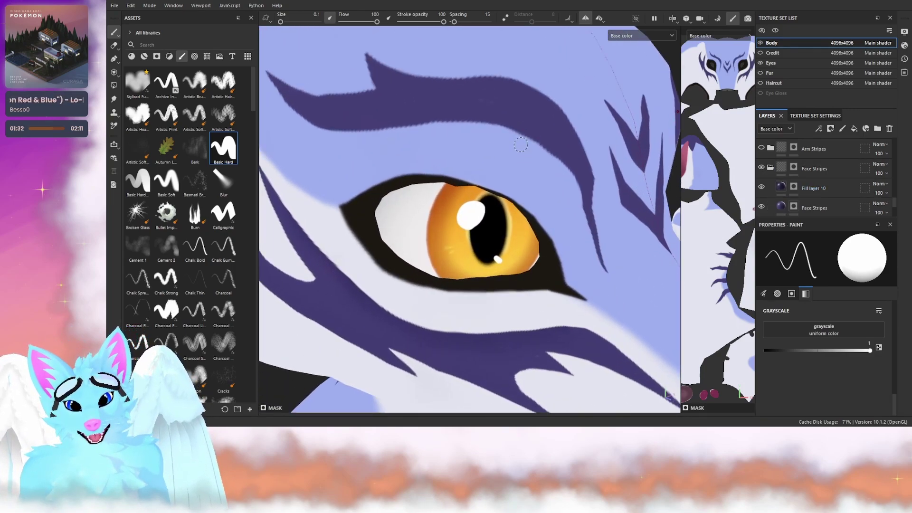
pyautogui.click(794, 204)
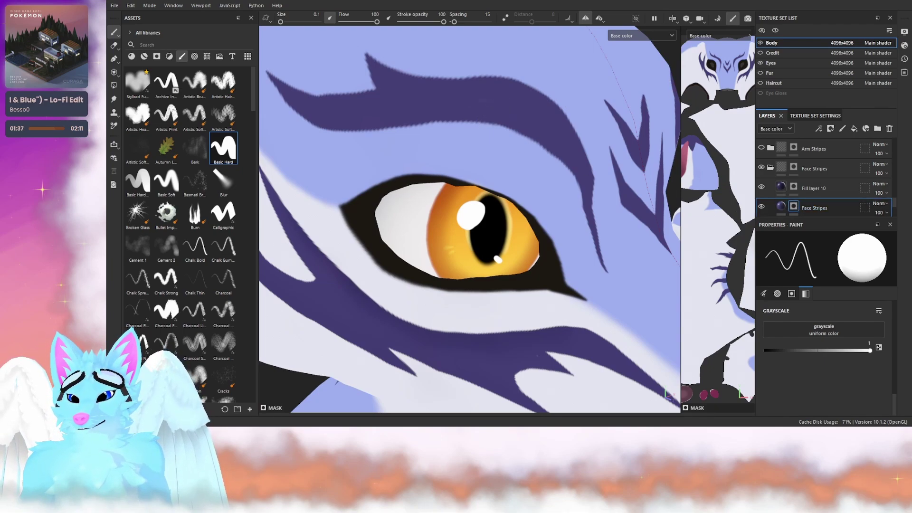
pyautogui.keyDown('alt'); pyautogui.click(794, 187); pyautogui.keyUp('alt')
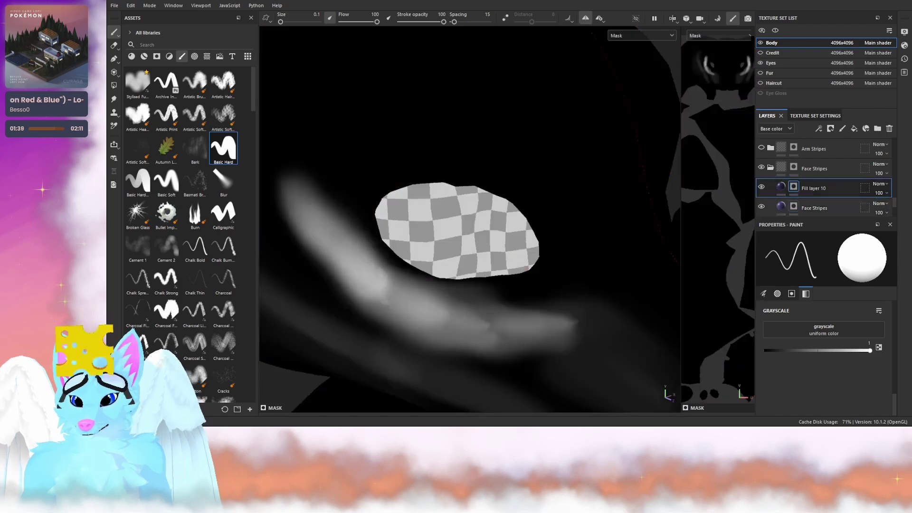
pyautogui.moveTo(549, 207)
pyautogui.keyDown('alt'); pyautogui.mouseDown()
pyautogui.moveTo(468, 211)
pyautogui.moveTo(546, 202)
pyautogui.mouseUp(); pyautogui.keyUp('alt')
pyautogui.click(785, 183)
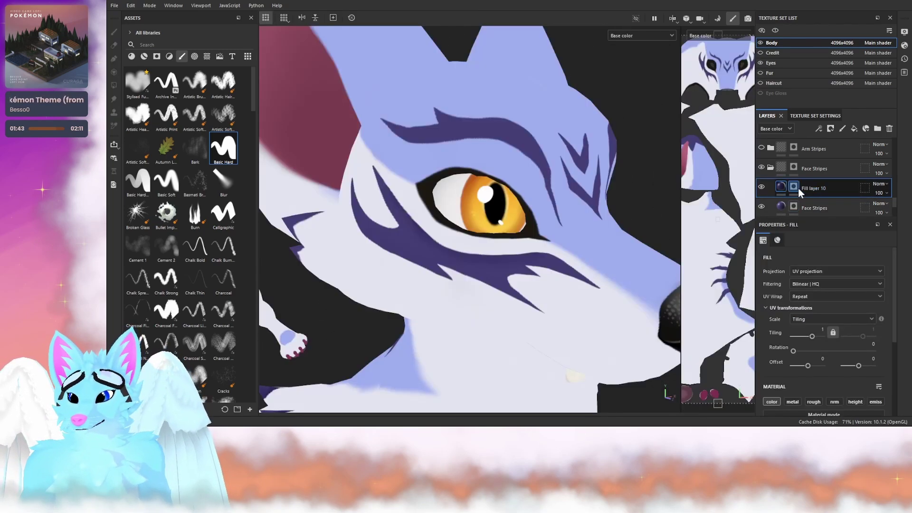
# - Rename Fill layer 10 as Face Stripes Shade
pyautogui.doubleClick(817, 187)
pyautogui.write('Fac')
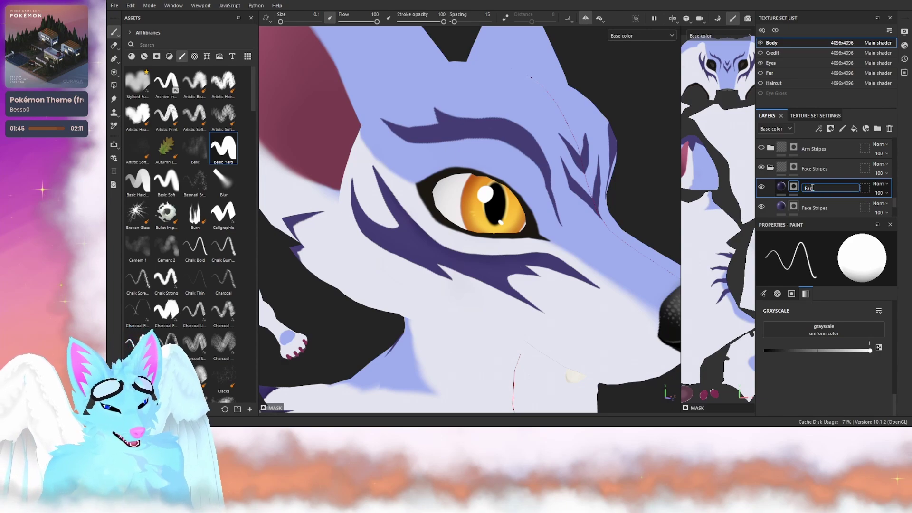
pyautogui.write('e Shade')
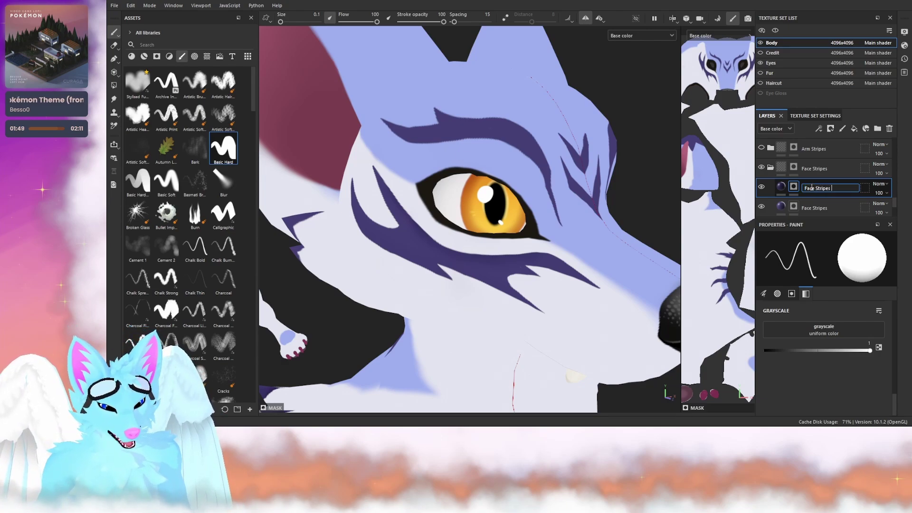
pyautogui.write('Shade')
pyautogui.press('Return')
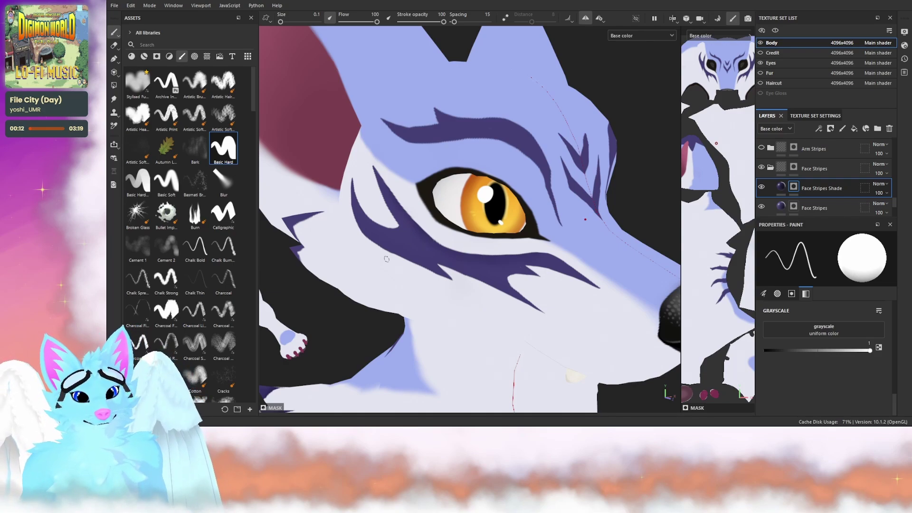
# - Choose the Basic Soft brush at size 0.58 and paint soft shading along the brow stripe on the Face Stripes Shade mask
pyautogui.moveTo(537, 211)
pyautogui.keyDown('alt'); pyautogui.mouseDown()
pyautogui.moveTo(576, 234)
pyautogui.moveTo(526, 227)
pyautogui.moveTo(554, 236)
pyautogui.moveTo(602, 229)
pyautogui.moveTo(555, 280)
pyautogui.mouseUp(); pyautogui.keyUp('alt')
pyautogui.click(177, 179)
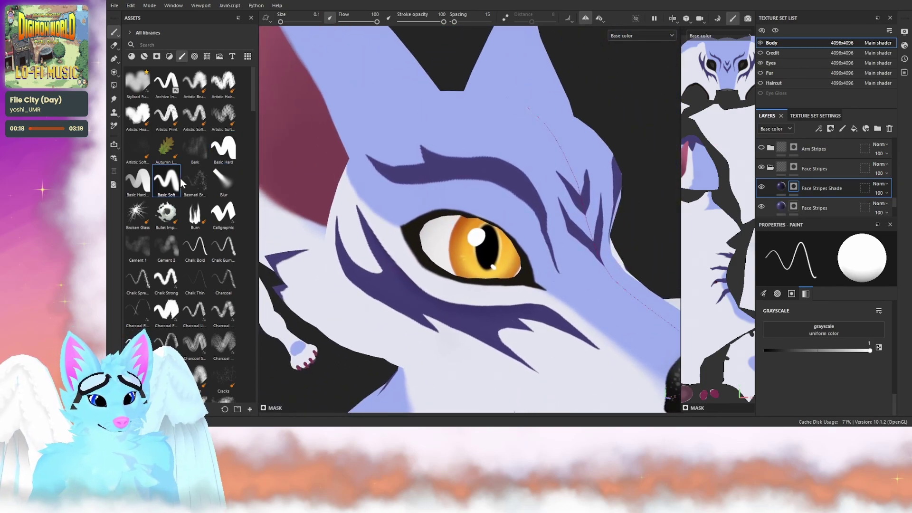
pyautogui.press('ctrl')
pyautogui.scroll(1, 516, 181)
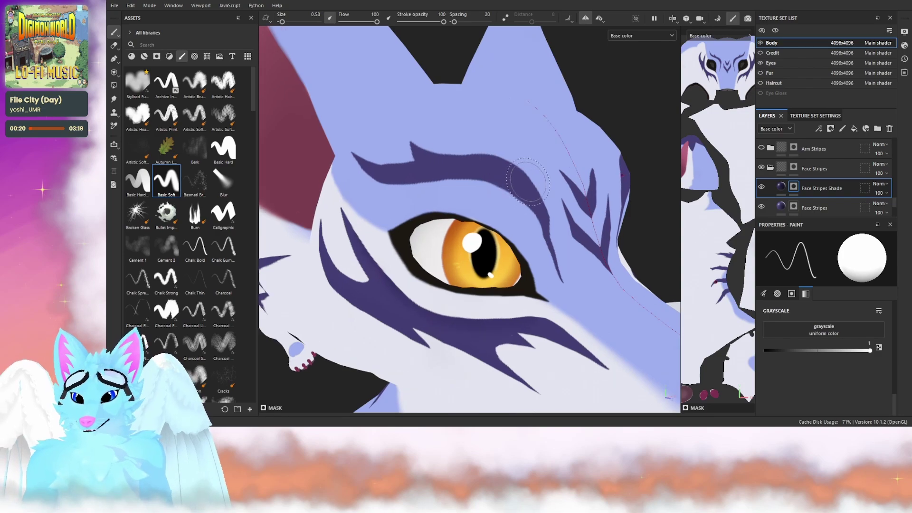
pyautogui.keyDown('alt'); pyautogui.moveTo(508, 187); pyautogui.dragTo(546, 200); pyautogui.keyUp('alt')
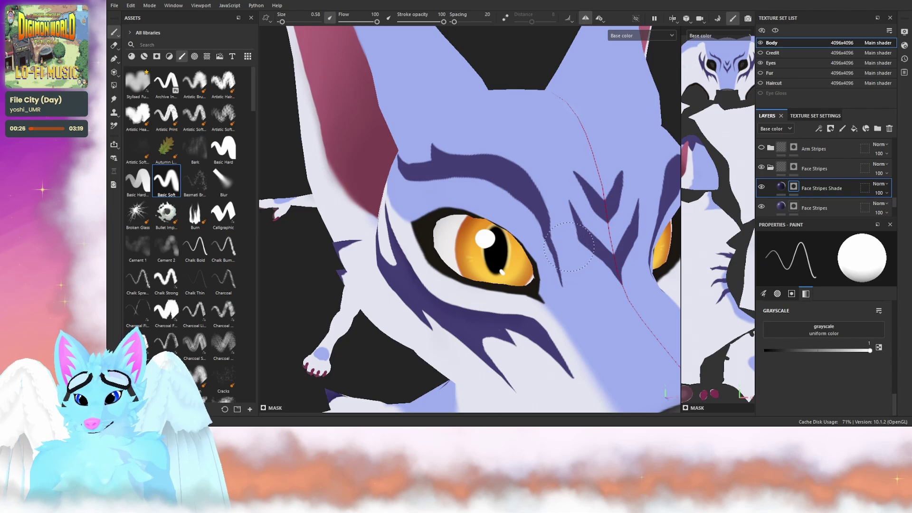
pyautogui.moveTo(561, 224); pyautogui.dragTo(547, 174)
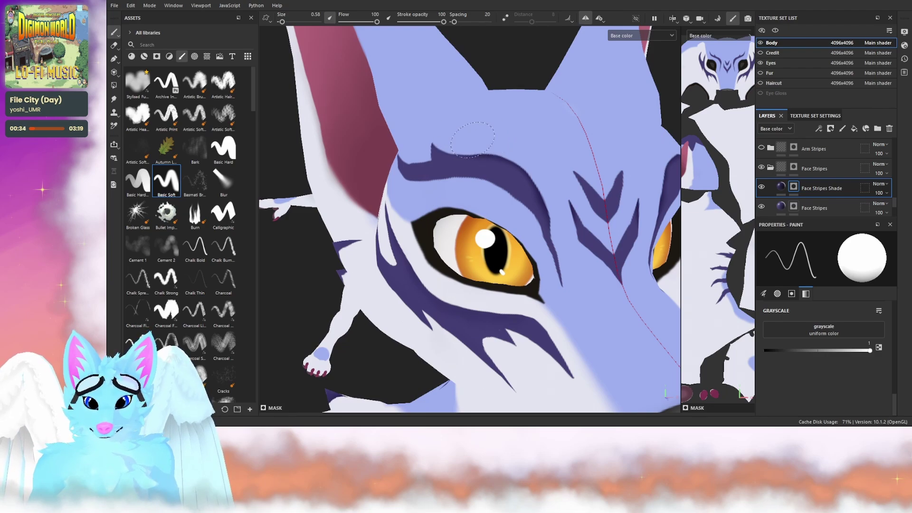
# - Extend the soft shading along the upper edge and outer end of the brow stripe, checking it from a wider view
pyautogui.keyDown('alt'); pyautogui.moveTo(472, 135); pyautogui.dragTo(511, 124); pyautogui.keyUp('alt')
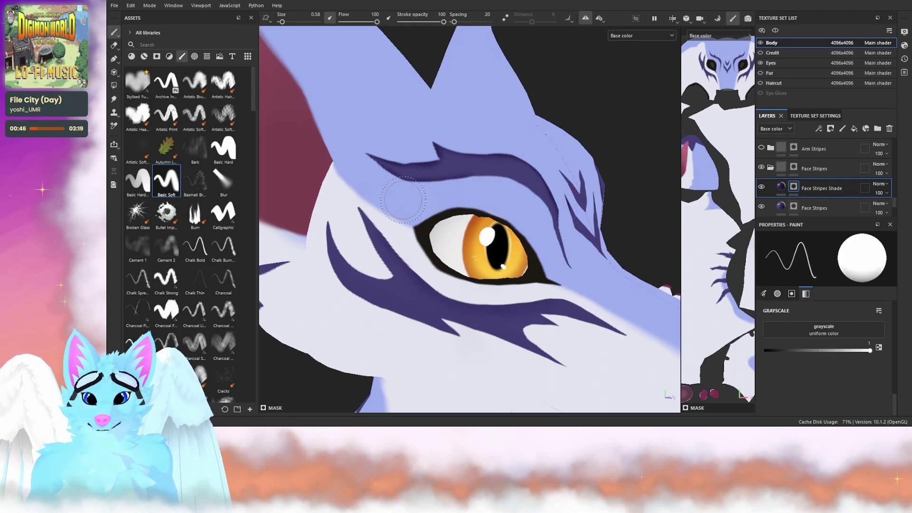
pyautogui.keyDown('alt'); pyautogui.moveTo(470, 193); pyautogui.dragTo(477, 204); pyautogui.keyUp('alt')
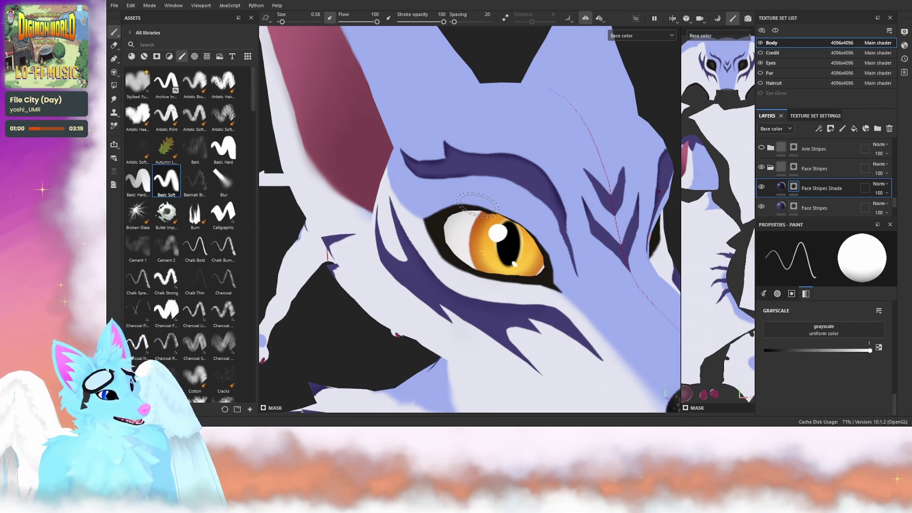
pyautogui.scroll(-10, 478, 205)
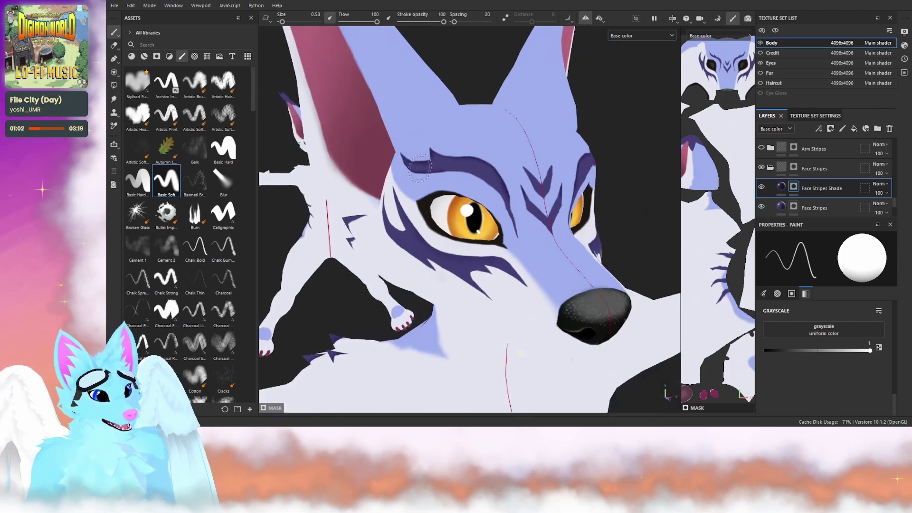
pyautogui.moveTo(563, 149)
pyautogui.keyDown('alt'); pyautogui.mouseDown()
pyautogui.moveTo(437, 136)
pyautogui.moveTo(578, 144)
pyautogui.mouseUp(); pyautogui.keyUp('alt')
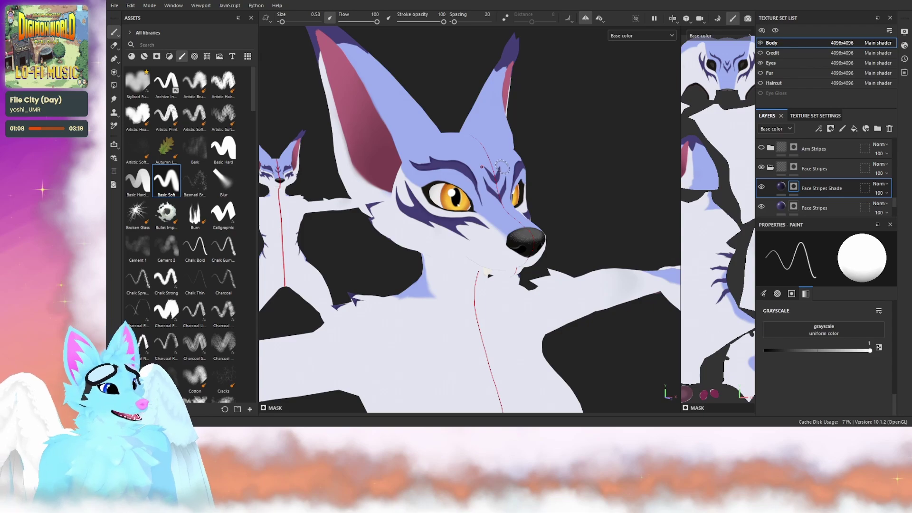
# - Paint soft shading along the inner end of the brow stripe and the V-shaped forehead stripes on the Face Stripes Shade mask
pyautogui.scroll(8, 498, 170)
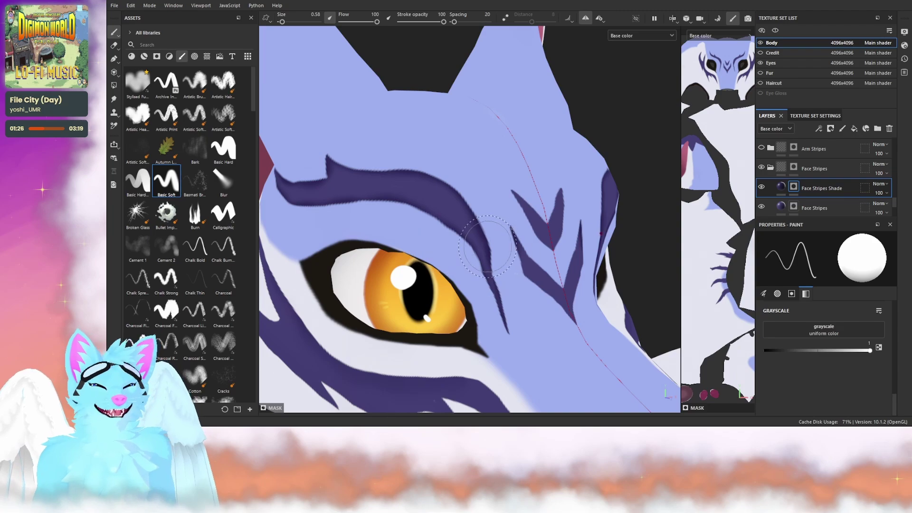
pyautogui.keyDown('alt'); pyautogui.moveTo(503, 229); pyautogui.dragTo(464, 222); pyautogui.keyUp('alt')
pyautogui.moveTo(580, 257)
pyautogui.keyDown('alt'); pyautogui.mouseDown()
pyautogui.moveTo(569, 266)
pyautogui.moveTo(551, 258)
pyautogui.mouseUp(); pyautogui.keyUp('alt')
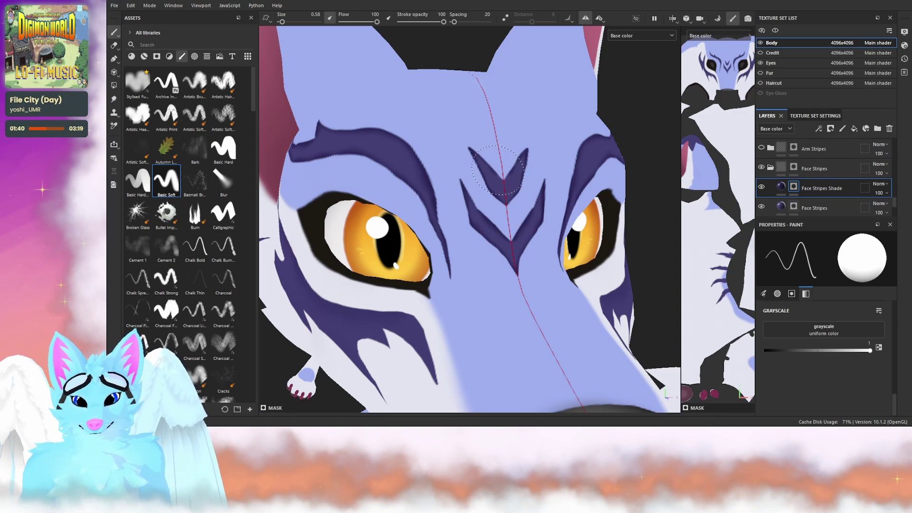
pyautogui.scroll(-5, 503, 177)
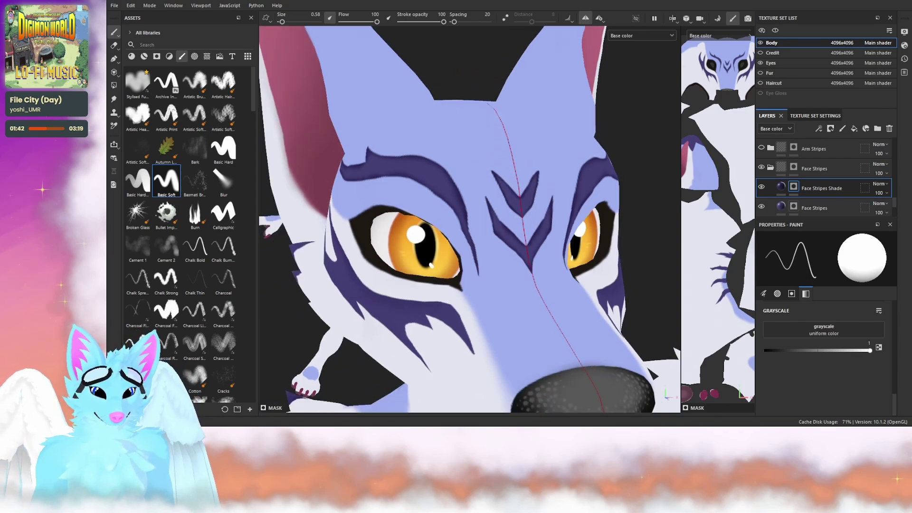
pyautogui.keyDown('alt'); pyautogui.moveTo(430, 244); pyautogui.dragTo(434, 216); pyautogui.keyUp('alt')
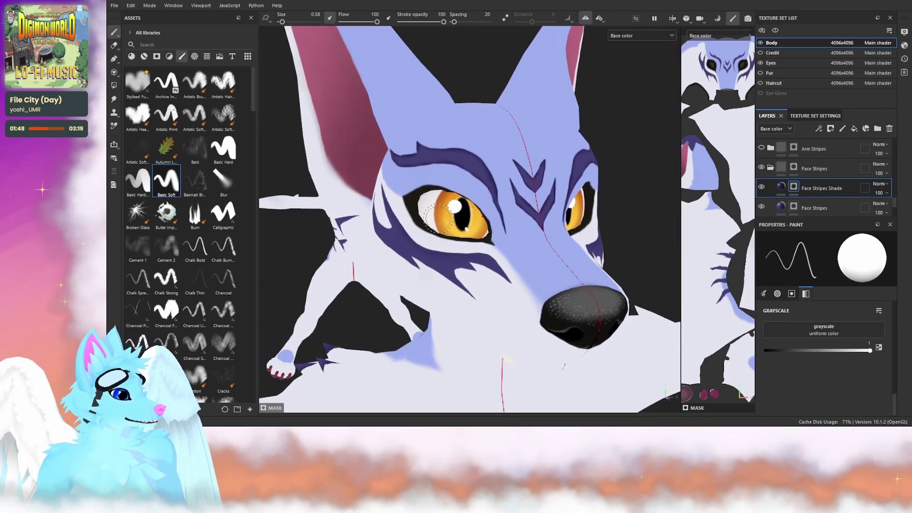
# - Paint soft shading along the upper edge of the cheek stripe below the eye, out to its muzzle-side tips
pyautogui.keyDown('alt'); pyautogui.moveTo(436, 216); pyautogui.dragTo(407, 188); pyautogui.keyUp('alt')
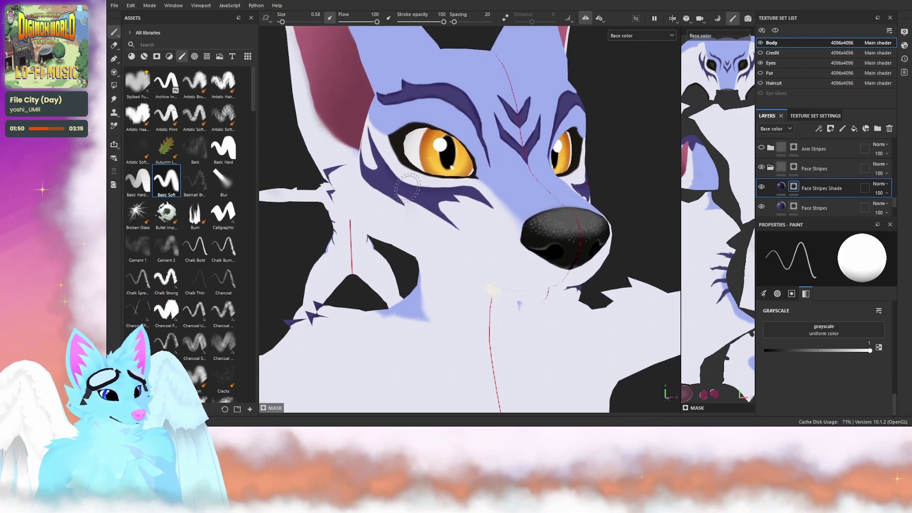
pyautogui.scroll(5, 499, 183)
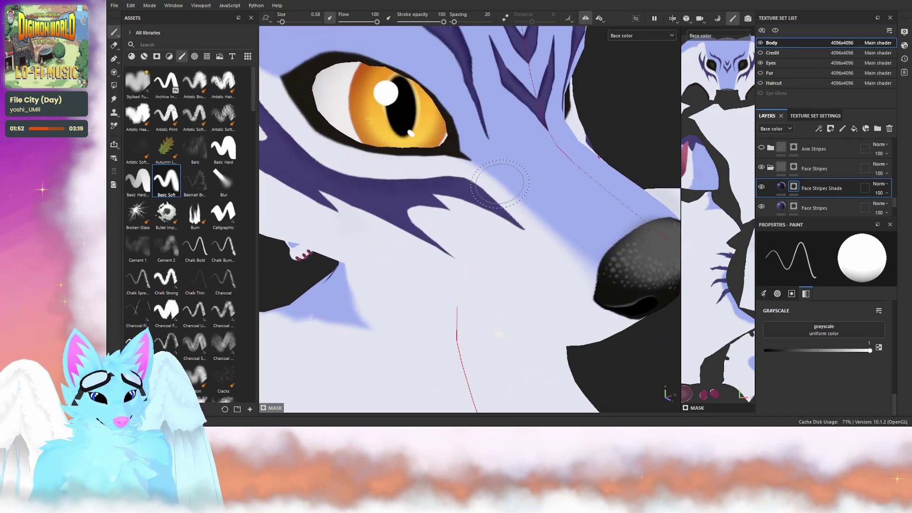
pyautogui.scroll(1, 500, 184)
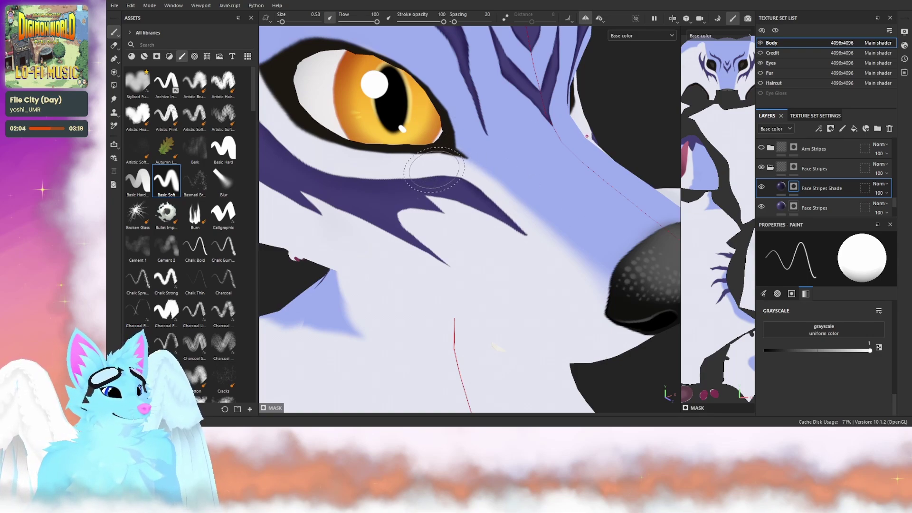
pyautogui.keyDown('alt'); pyautogui.moveTo(434, 168); pyautogui.dragTo(418, 155); pyautogui.keyUp('alt')
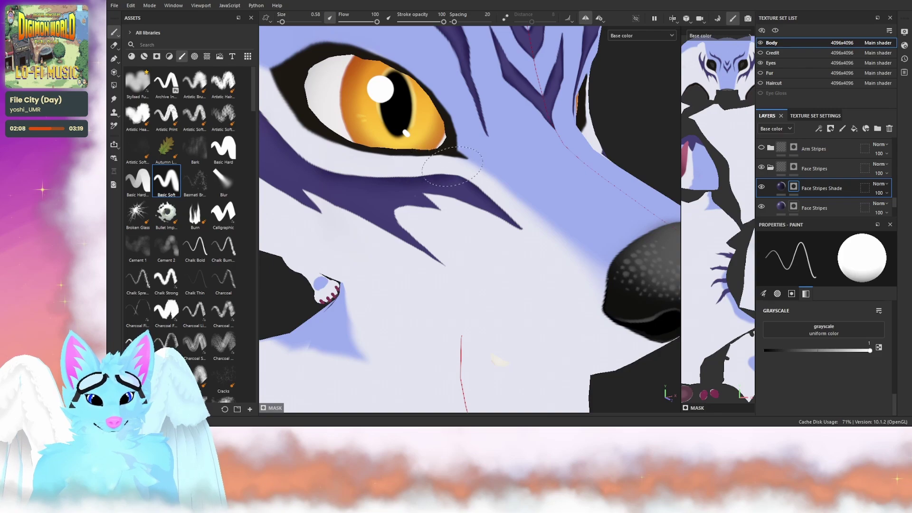
pyautogui.scroll(-4, 518, 227)
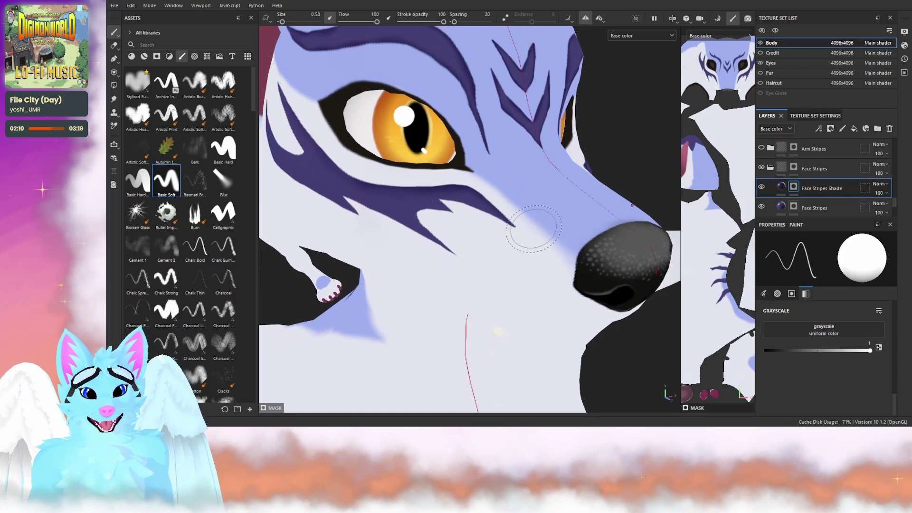
pyautogui.moveTo(273, 172)
pyautogui.keyDown('alt'); pyautogui.mouseDown()
pyautogui.moveTo(297, 161)
pyautogui.moveTo(375, 165)
pyautogui.mouseUp(); pyautogui.keyUp('alt')
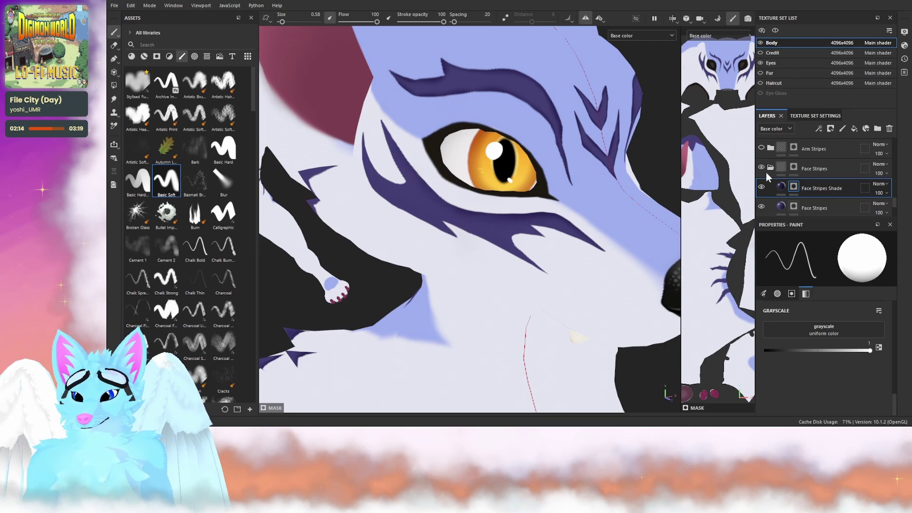
# - Toggle the visibility of the Face Stripes Shade and Face Stripes layers to compare the face with and without each
pyautogui.click(761, 188)
pyautogui.click(762, 188)
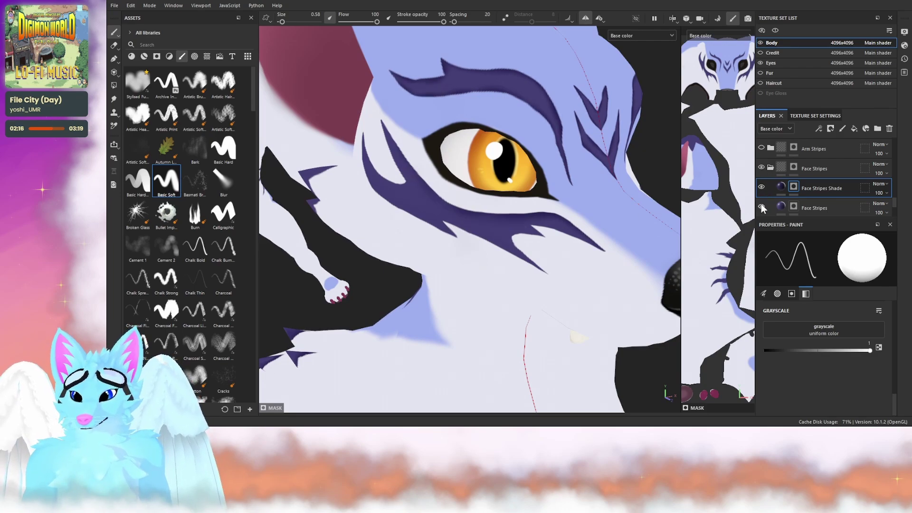
pyautogui.click(762, 207)
pyautogui.click(762, 208)
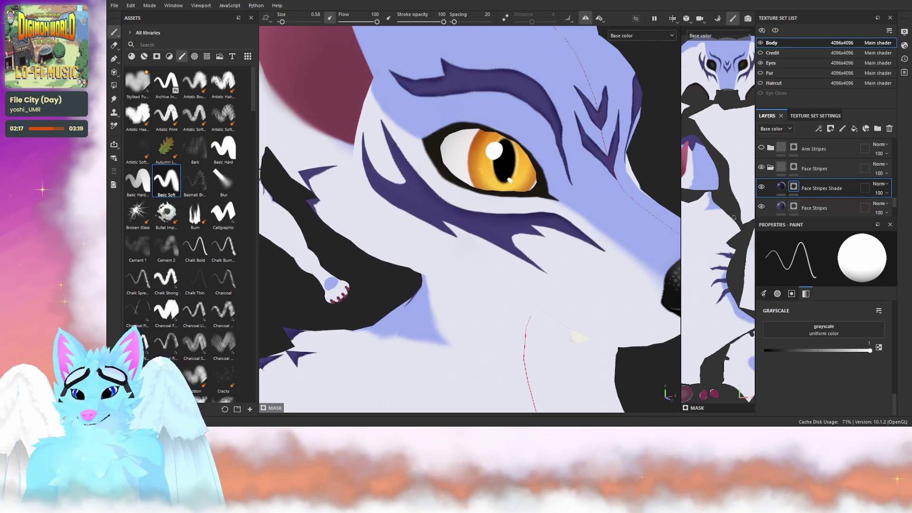
pyautogui.click(762, 208)
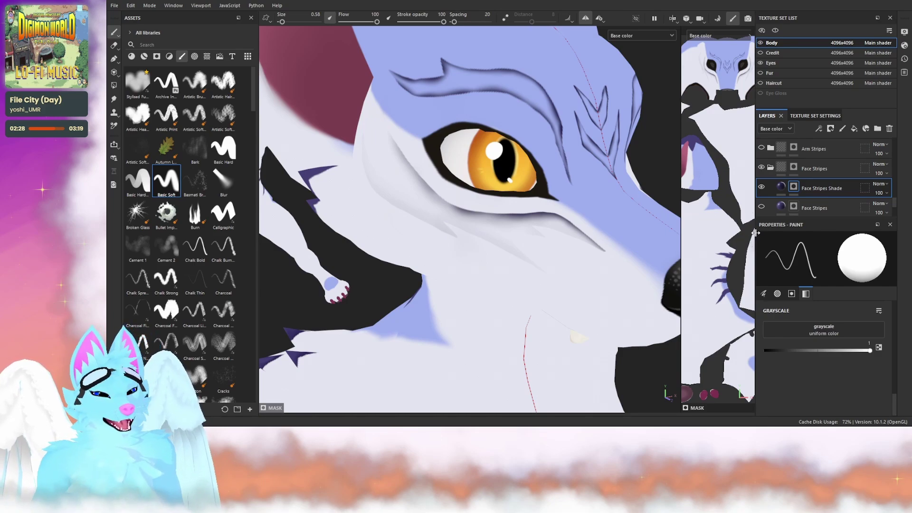
pyautogui.click(762, 207)
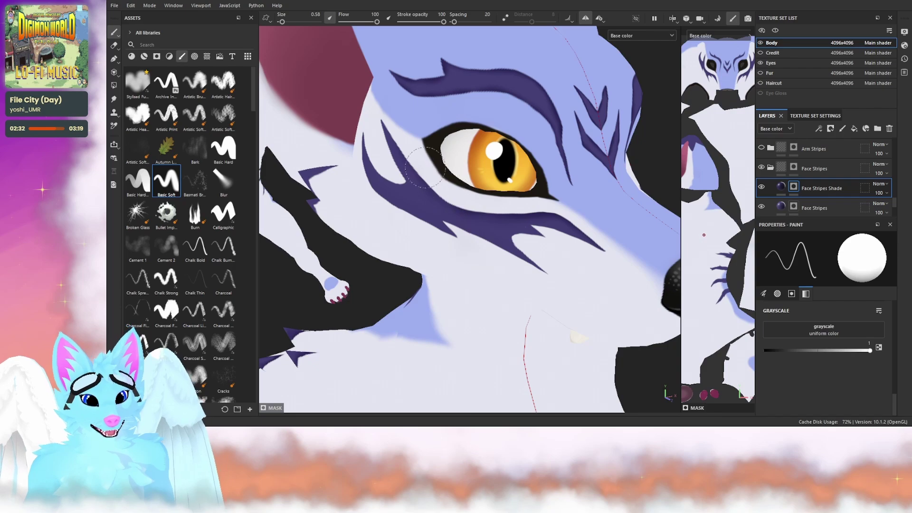
# - Extend the soft shading around the ear-side prongs and lower edge of the cheek stripe, checking the face from the side and front
pyautogui.keyDown('alt'); pyautogui.moveTo(444, 179); pyautogui.dragTo(371, 150); pyautogui.keyUp('alt')
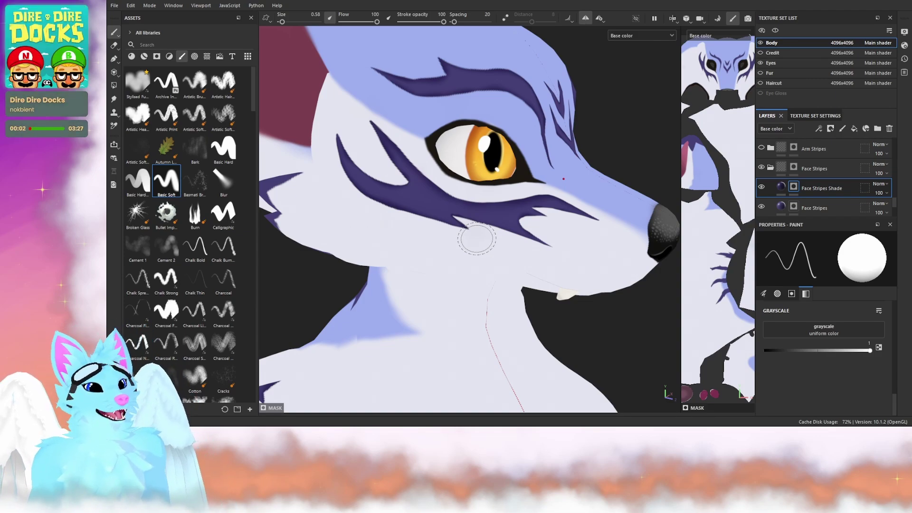
pyautogui.moveTo(532, 185)
pyautogui.keyDown('alt'); pyautogui.mouseDown()
pyautogui.moveTo(454, 187)
pyautogui.moveTo(446, 222)
pyautogui.mouseUp(); pyautogui.keyUp('alt')
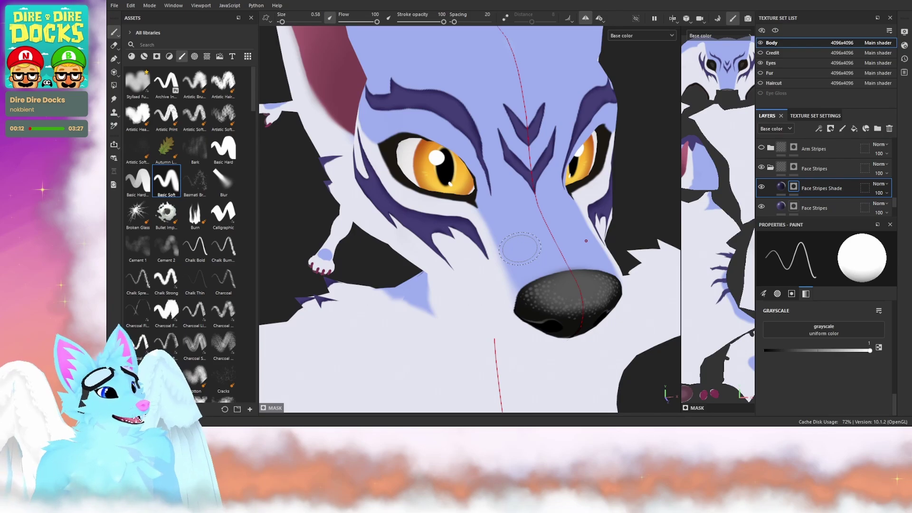
pyautogui.moveTo(519, 244)
pyautogui.keyDown('alt'); pyautogui.mouseDown()
pyautogui.moveTo(517, 189)
pyautogui.moveTo(397, 184)
pyautogui.moveTo(478, 181)
pyautogui.mouseUp(); pyautogui.keyUp('alt')
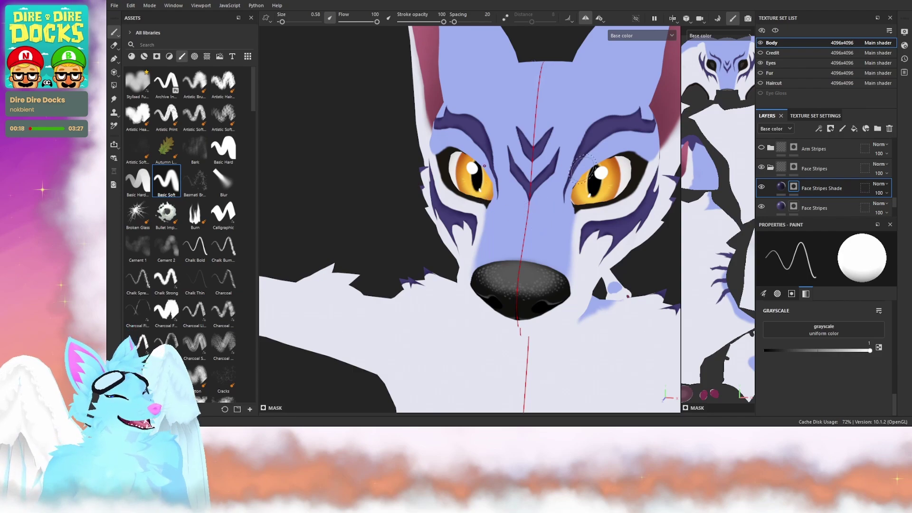
pyautogui.scroll(-1, 589, 135)
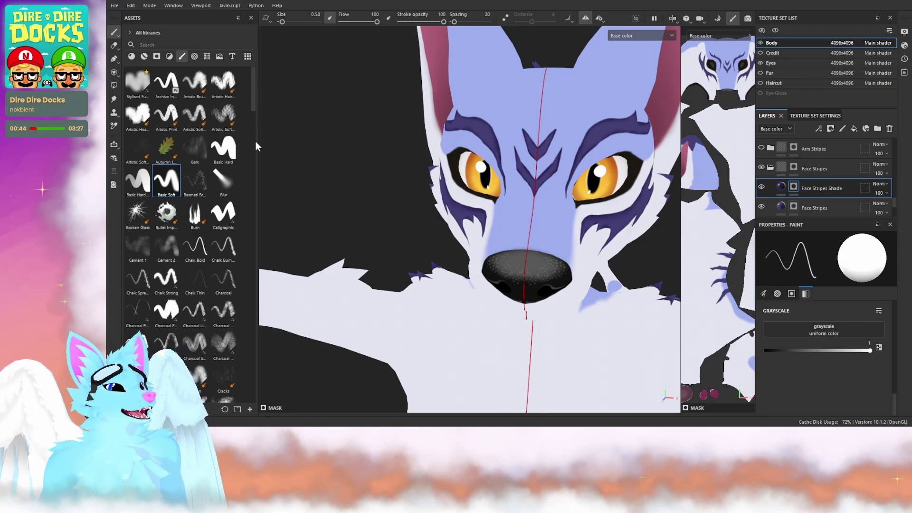
# - Choose the Blur brush at size 1.08 and soften the shading along the brow stripe on the Face Stripes Shade mask
pyautogui.scroll(1, 528, 154)
pyautogui.click(223, 181)
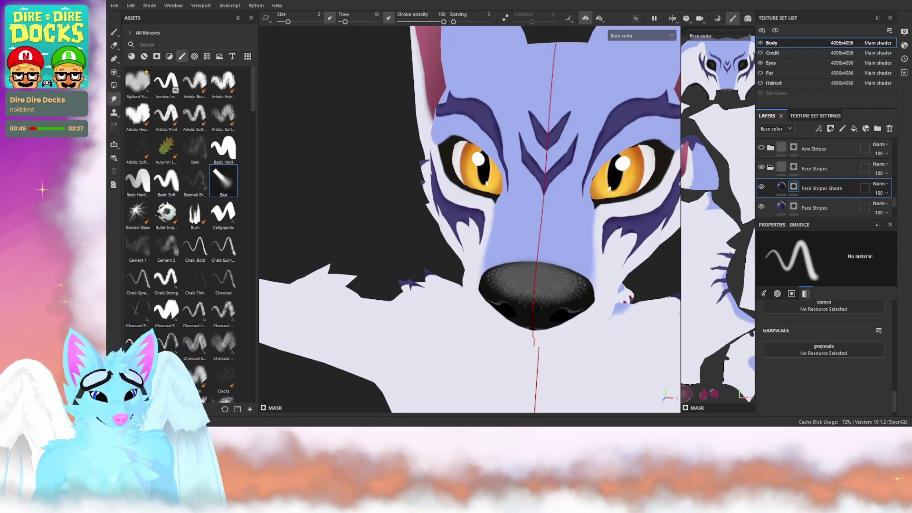
pyautogui.keyDown('ctrl'); pyautogui.moveTo(523, 143); pyautogui.dragTo(480, 143, button='right'); pyautogui.keyUp('ctrl')
pyautogui.scroll(3, 541, 164)
pyautogui.moveTo(541, 201)
pyautogui.keyDown('alt'); pyautogui.mouseDown()
pyautogui.moveTo(574, 218)
pyautogui.moveTo(632, 223)
pyautogui.mouseUp(); pyautogui.keyUp('alt')
pyautogui.keyDown('alt'); pyautogui.moveTo(502, 216); pyautogui.dragTo(570, 309); pyautogui.keyUp('alt')
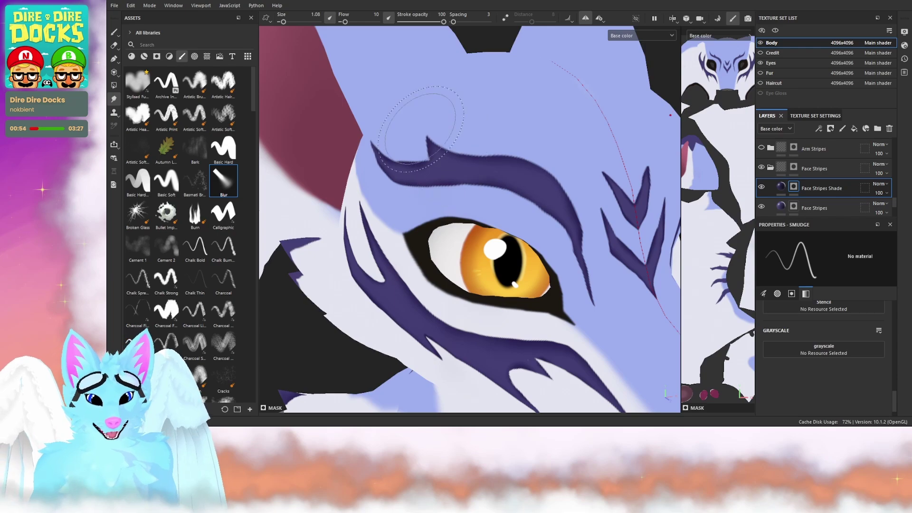
pyautogui.moveTo(420, 121)
pyautogui.keyDown('alt'); pyautogui.mouseDown()
pyautogui.moveTo(478, 183)
pyautogui.moveTo(366, 147)
pyautogui.mouseUp(); pyautogui.keyUp('alt')
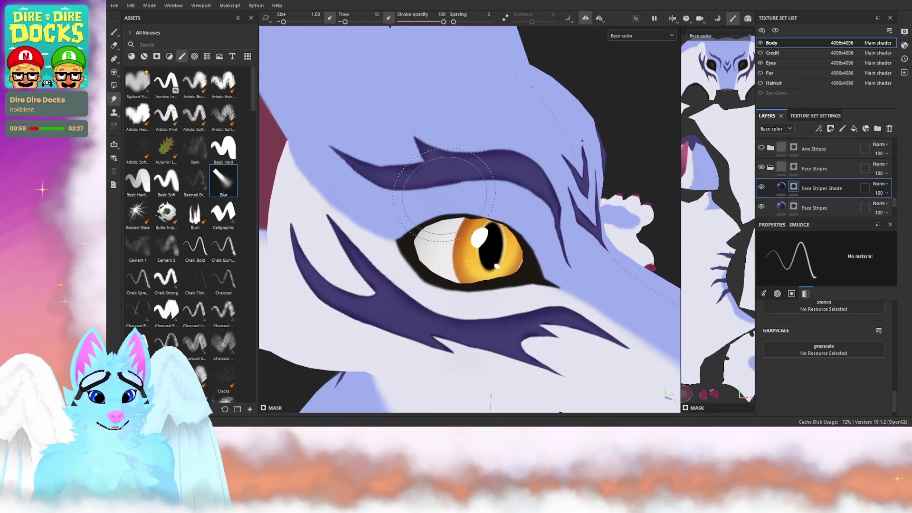
pyautogui.moveTo(445, 174)
pyautogui.keyDown('alt'); pyautogui.mouseDown()
pyautogui.moveTo(455, 190)
pyautogui.moveTo(475, 166)
pyautogui.mouseUp(); pyautogui.keyUp('alt')
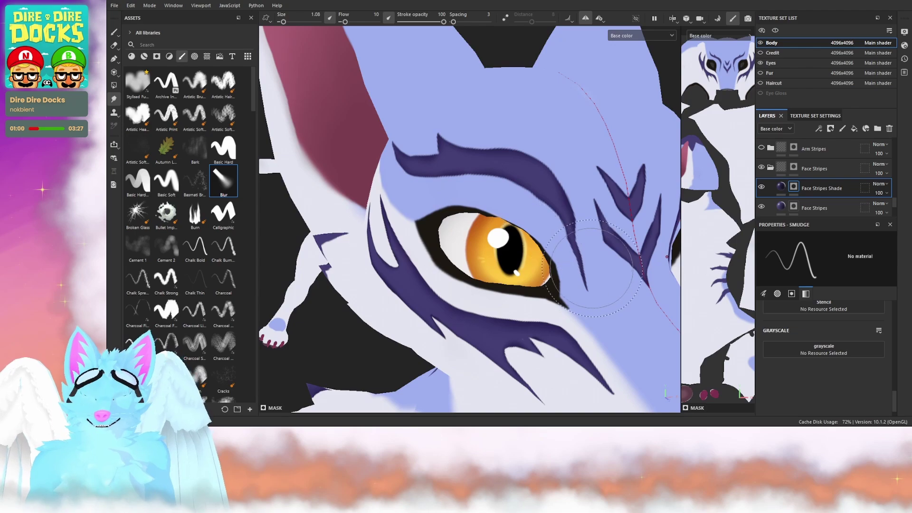
# - Blur the shading around the forehead V stripes and inner brow stripe, adjusting the brush size to 0.19 and 1.07
pyautogui.keyDown('alt'); pyautogui.moveTo(556, 276); pyautogui.dragTo(571, 189); pyautogui.keyUp('alt')
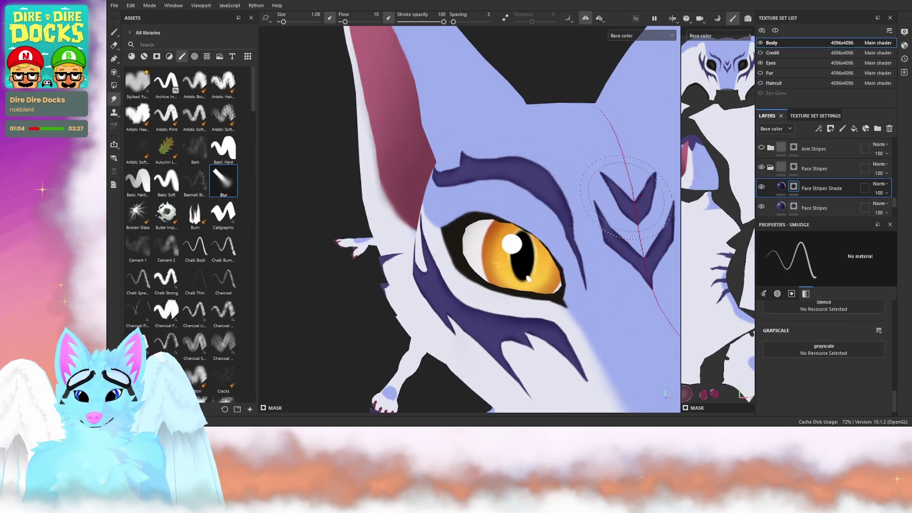
pyautogui.keyDown('alt'); pyautogui.moveTo(520, 170); pyautogui.dragTo(529, 180); pyautogui.keyUp('alt')
pyautogui.keyDown('ctrl'); pyautogui.moveTo(456, 174); pyautogui.dragTo(434, 174, button='right'); pyautogui.keyUp('ctrl')
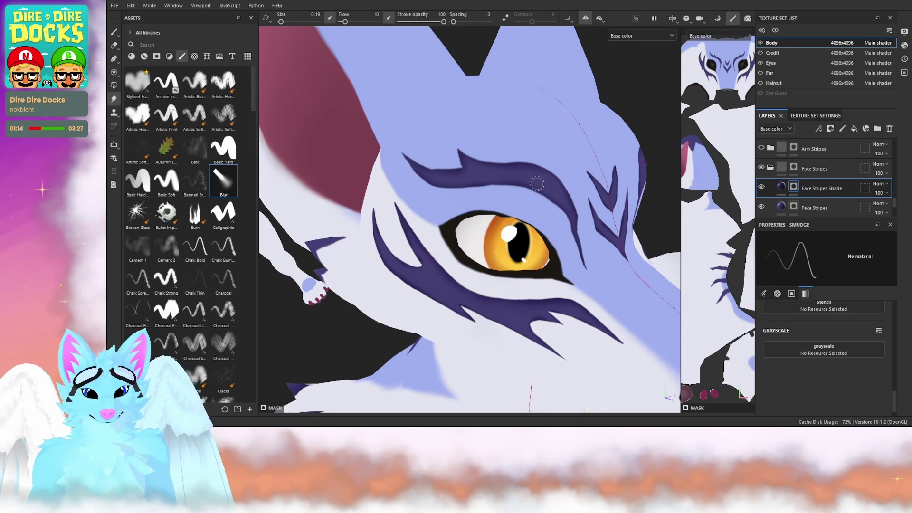
pyautogui.keyDown('ctrl'); pyautogui.moveTo(537, 183); pyautogui.dragTo(560, 185, button='right'); pyautogui.keyUp('ctrl')
pyautogui.keyDown('alt'); pyautogui.moveTo(527, 311); pyautogui.dragTo(406, 223); pyautogui.keyUp('alt')
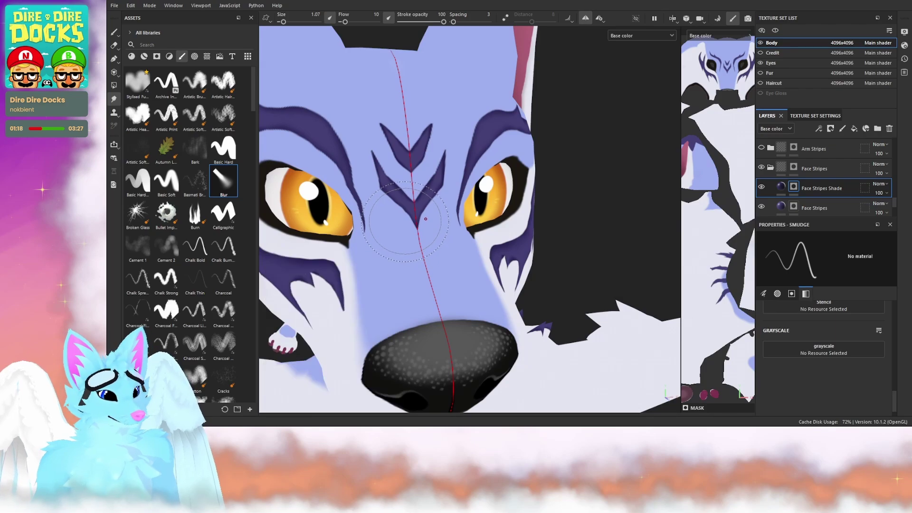
pyautogui.keyDown('alt'); pyautogui.moveTo(380, 199); pyautogui.dragTo(383, 186); pyautogui.keyUp('alt')
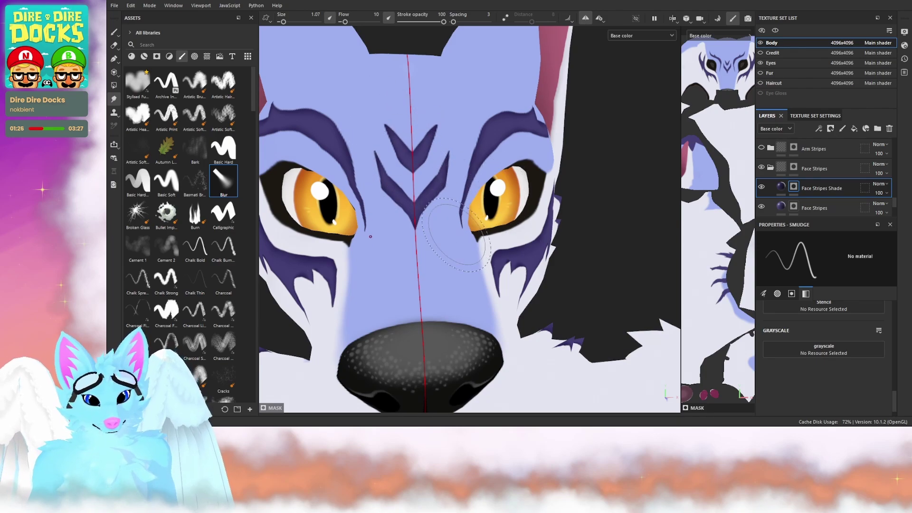
# - Blur the shading along the cheek stripe and its ear-side prongs with the size 1.07 brush
pyautogui.moveTo(460, 218)
pyautogui.keyDown('alt'); pyautogui.mouseDown()
pyautogui.moveTo(485, 155)
pyautogui.moveTo(513, 189)
pyautogui.moveTo(530, 182)
pyautogui.mouseUp(); pyautogui.keyUp('alt')
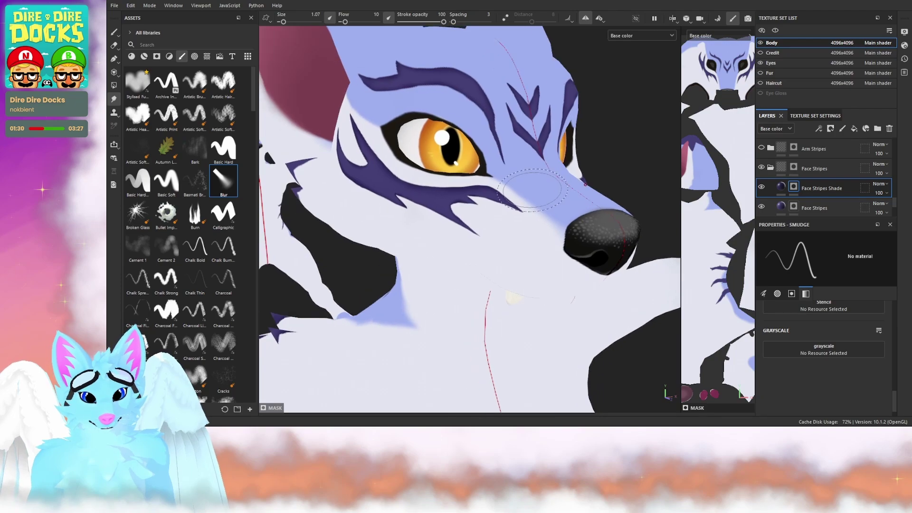
pyautogui.moveTo(380, 161)
pyautogui.keyDown('alt'); pyautogui.mouseDown()
pyautogui.moveTo(406, 166)
pyautogui.moveTo(375, 143)
pyautogui.moveTo(337, 143)
pyautogui.moveTo(375, 162)
pyautogui.moveTo(446, 177)
pyautogui.mouseUp(); pyautogui.keyUp('alt')
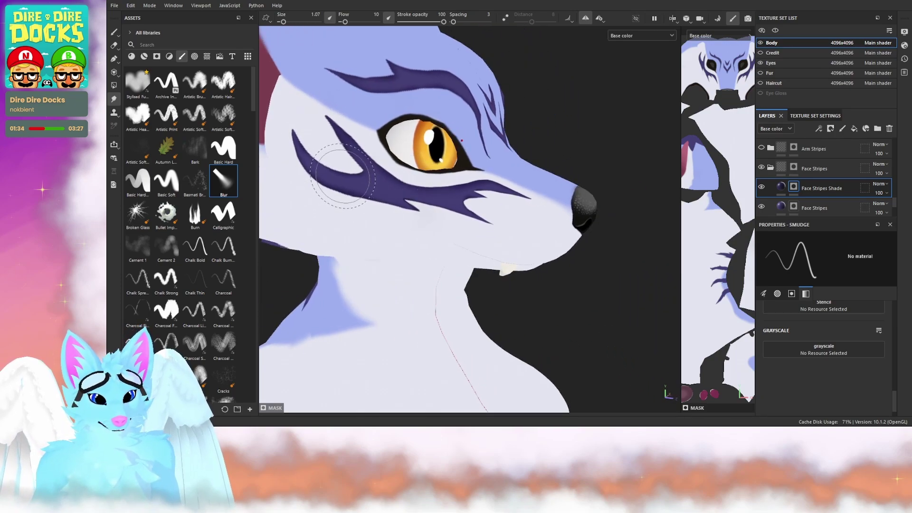
pyautogui.moveTo(398, 211)
pyautogui.mouseDown()
pyautogui.moveTo(417, 204)
pyautogui.moveTo(489, 220)
pyautogui.moveTo(484, 210)
pyautogui.moveTo(496, 199)
pyautogui.moveTo(396, 166)
pyautogui.moveTo(508, 194)
pyautogui.moveTo(501, 187)
pyautogui.moveTo(468, 201)
pyautogui.moveTo(523, 200)
pyautogui.moveTo(480, 188)
pyautogui.moveTo(450, 195)
pyautogui.moveTo(434, 223)
pyautogui.moveTo(358, 198)
pyautogui.moveTo(309, 162)
pyautogui.moveTo(439, 246)
pyautogui.mouseUp()
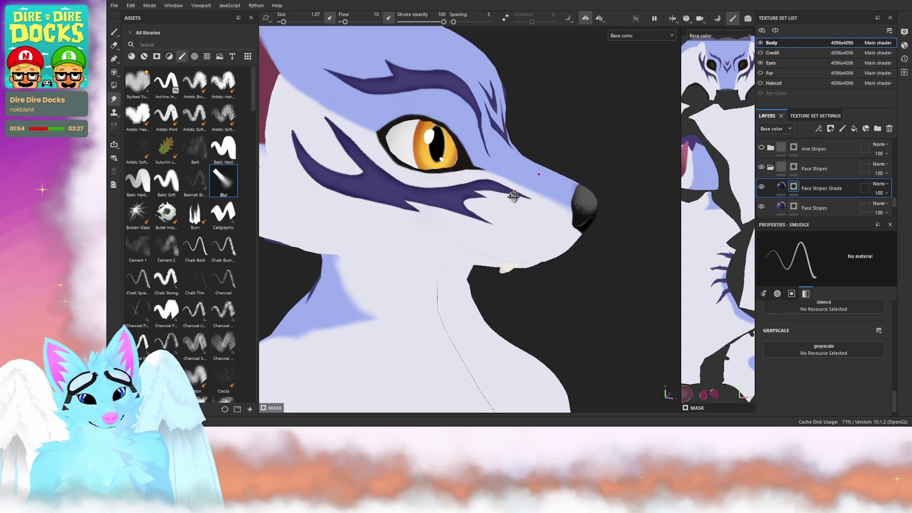
# - Select the Face Stripes mask and set up the Basic Hard paint brush at size 0.1 for the cheek stripe
pyautogui.moveTo(504, 205)
pyautogui.keyDown('alt'); pyautogui.mouseDown()
pyautogui.moveTo(420, 224)
pyautogui.moveTo(480, 206)
pyautogui.mouseUp(); pyautogui.keyUp('alt')
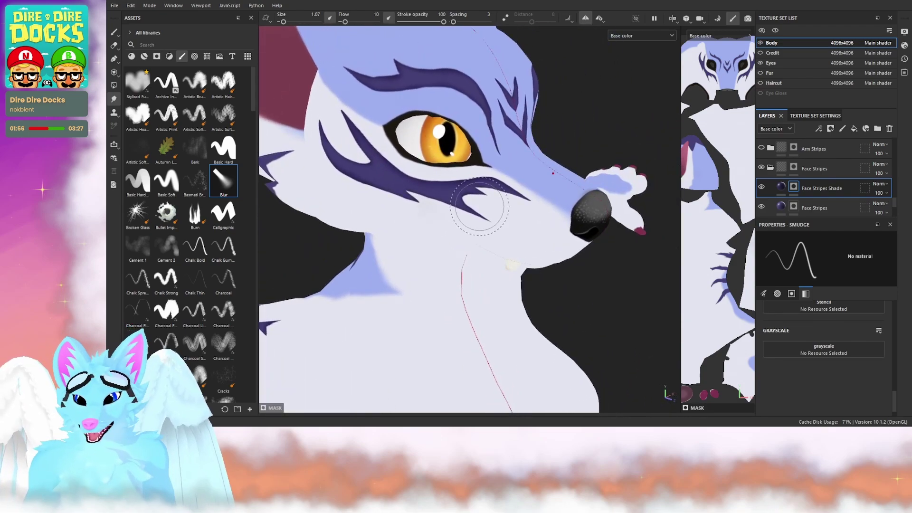
pyautogui.keyDown('ctrl'); pyautogui.moveTo(480, 207); pyautogui.dragTo(476, 207, button='right'); pyautogui.keyUp('ctrl')
pyautogui.scroll(3, 476, 207)
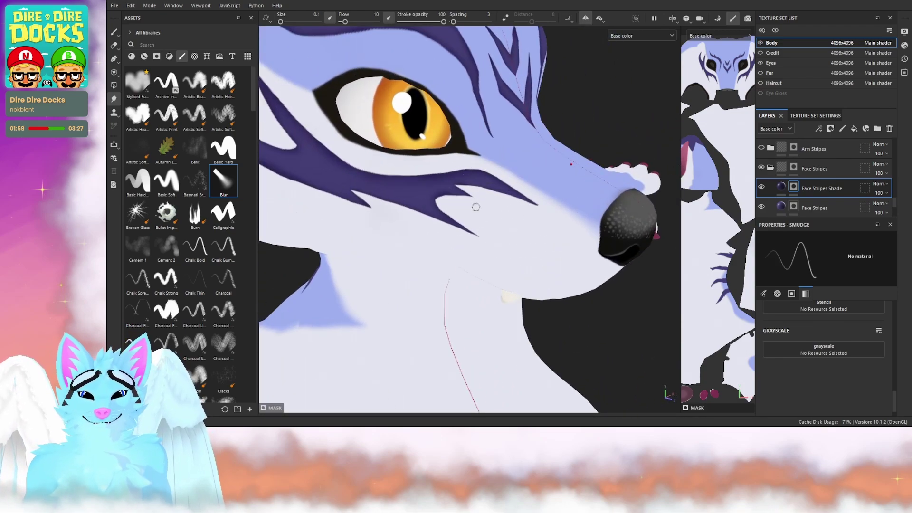
pyautogui.scroll(2, 476, 207)
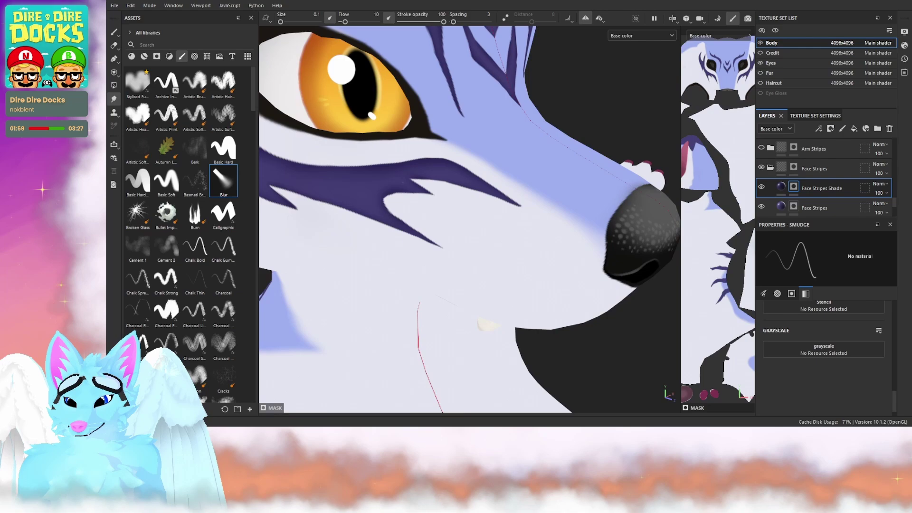
pyautogui.click(784, 208)
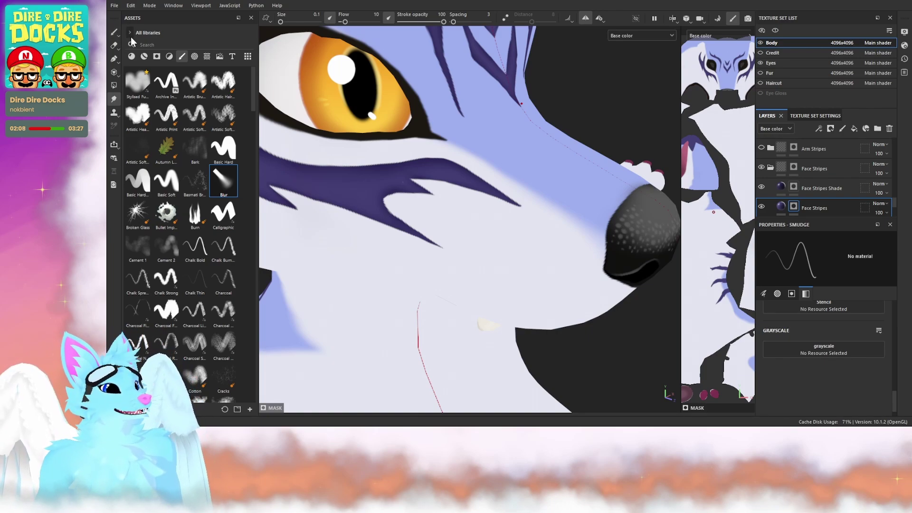
pyautogui.click(114, 31)
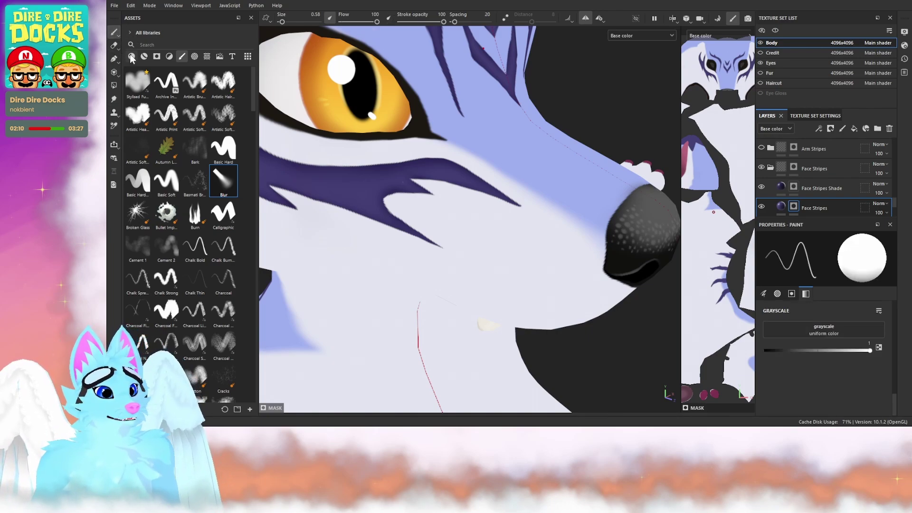
pyautogui.click(218, 148)
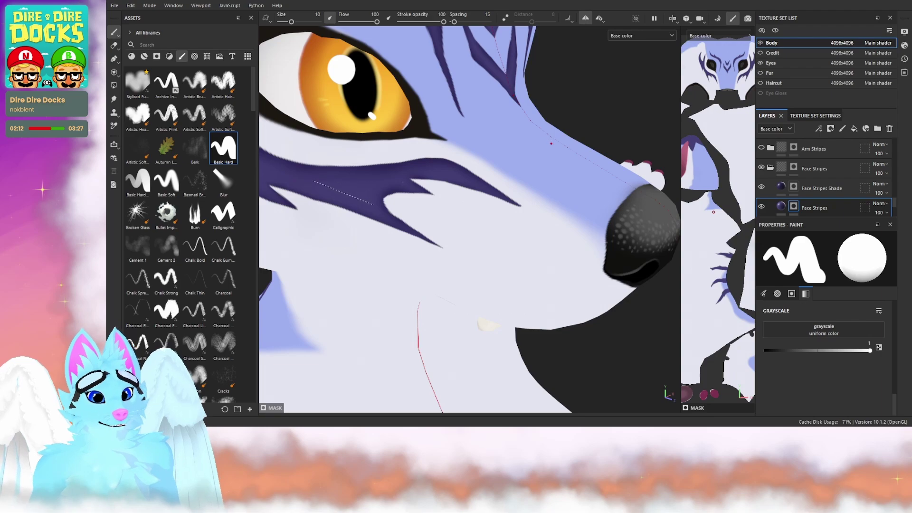
pyautogui.keyDown('ctrl'); pyautogui.moveTo(386, 205); pyautogui.dragTo(323, 204, button='right'); pyautogui.keyUp('ctrl')
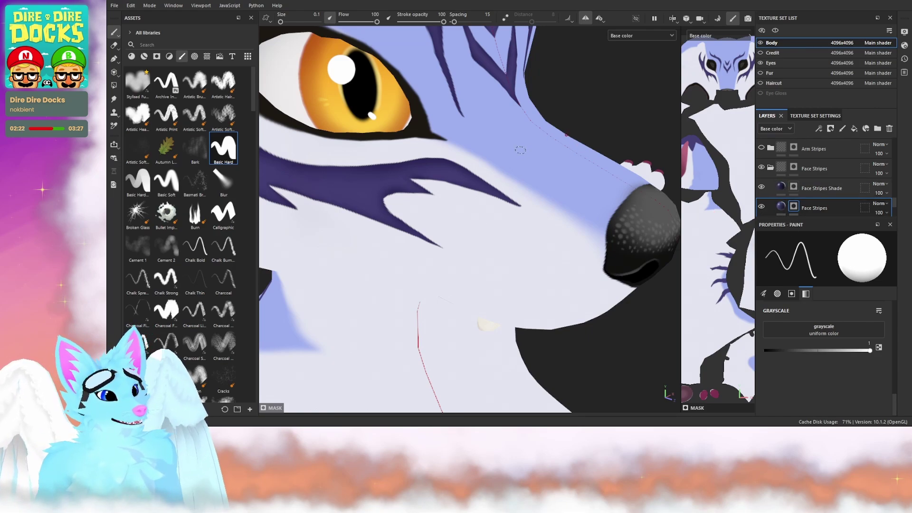
# - Examine the cheek stripe's muzzle-side prongs with the Face Stripes Shade layer hidden and shown, and in the Face Stripes mask view
pyautogui.scroll(1, 491, 143)
pyautogui.keyDown('alt'); pyautogui.moveTo(491, 143); pyautogui.dragTo(464, 127); pyautogui.keyUp('alt')
pyautogui.keyDown('alt'); pyautogui.moveTo(459, 133); pyautogui.dragTo(540, 123, button='middle'); pyautogui.keyUp('alt')
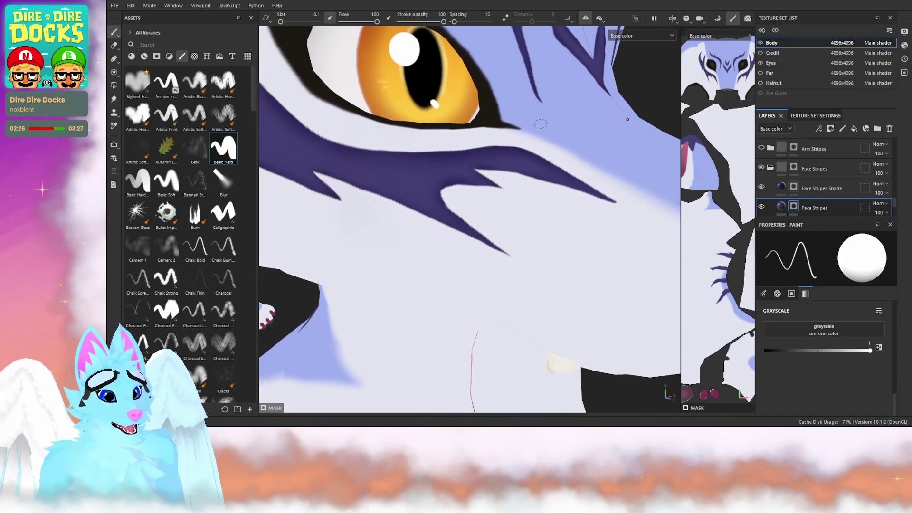
pyautogui.click(762, 187)
pyautogui.click(762, 188)
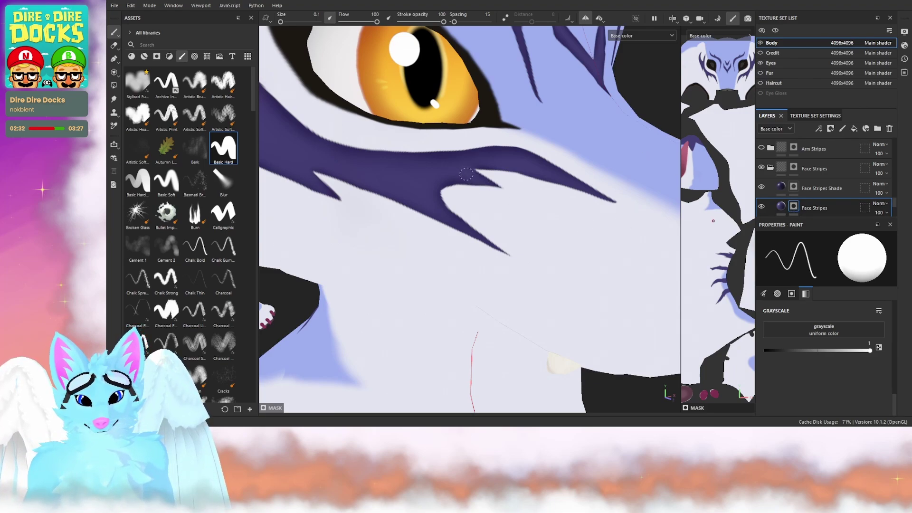
pyautogui.scroll(2, 475, 233)
pyautogui.keyDown('alt'); pyautogui.moveTo(476, 233); pyautogui.dragTo(489, 194); pyautogui.keyUp('alt')
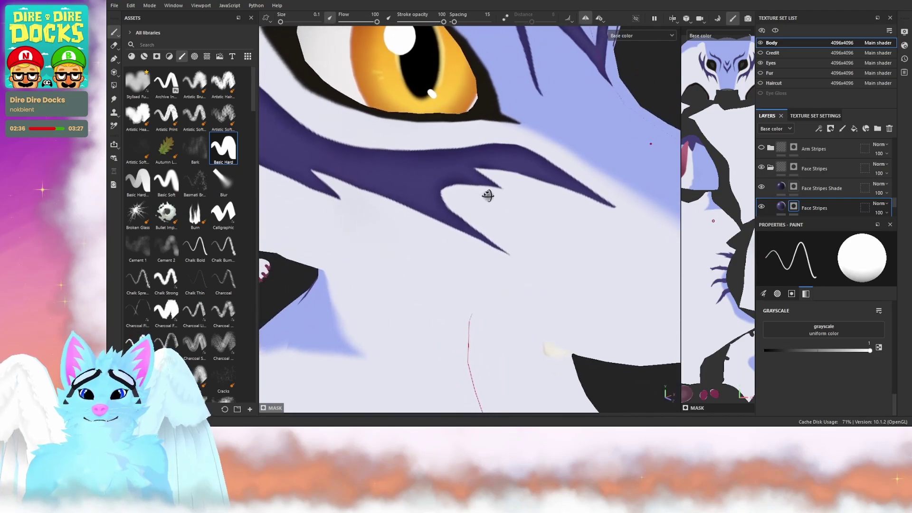
pyautogui.click(794, 207)
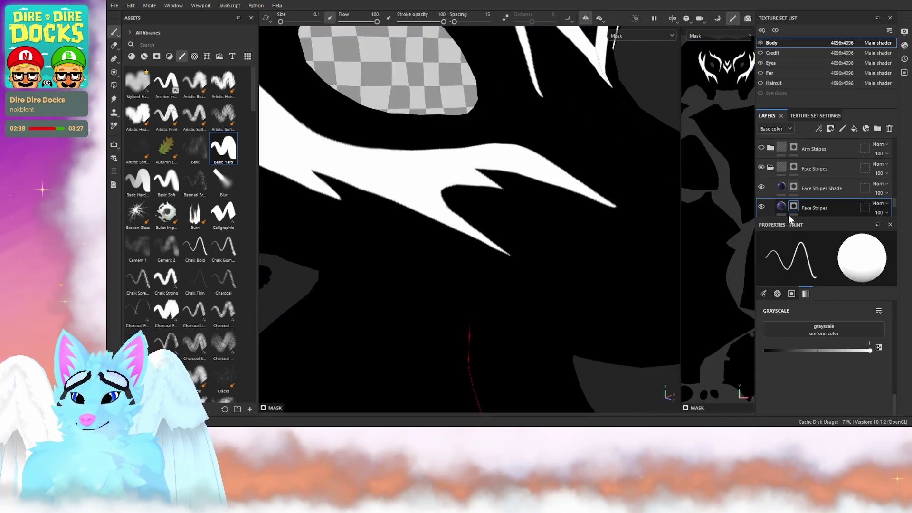
pyautogui.click(782, 209)
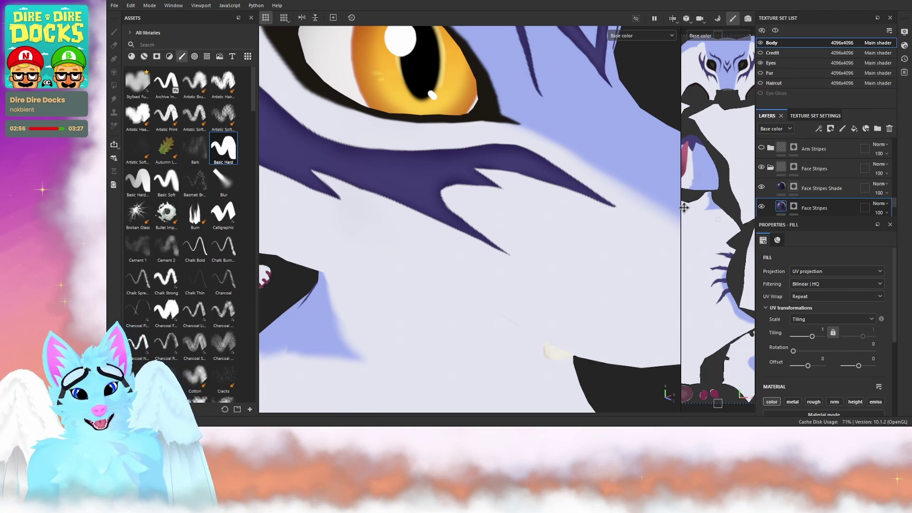
# - Examine the shaded face stripes up close and from a distance, comparing them with the rest of the body
pyautogui.scroll(3, 465, 190)
pyautogui.keyDown('alt'); pyautogui.moveTo(431, 174); pyautogui.dragTo(639, 190); pyautogui.keyUp('alt')
pyautogui.scroll(2, 790, 176)
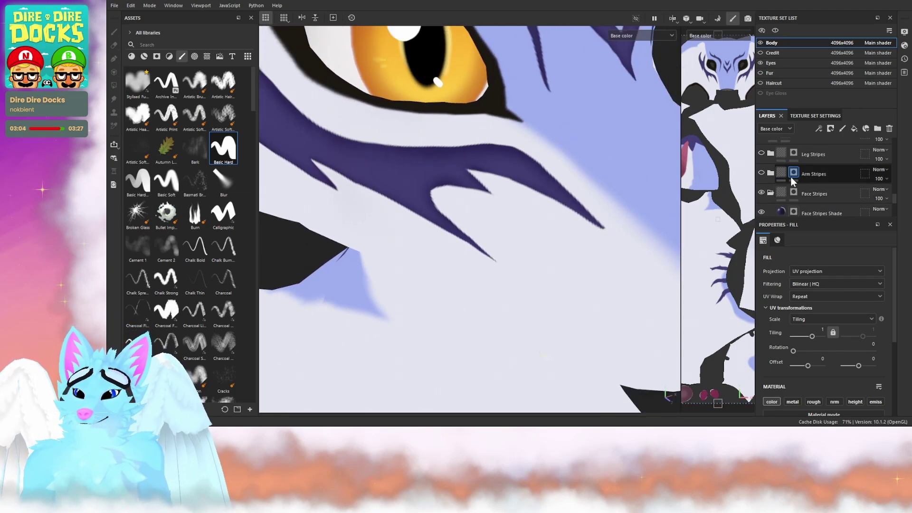
pyautogui.scroll(-3, 813, 175)
pyautogui.scroll(-7, 475, 190)
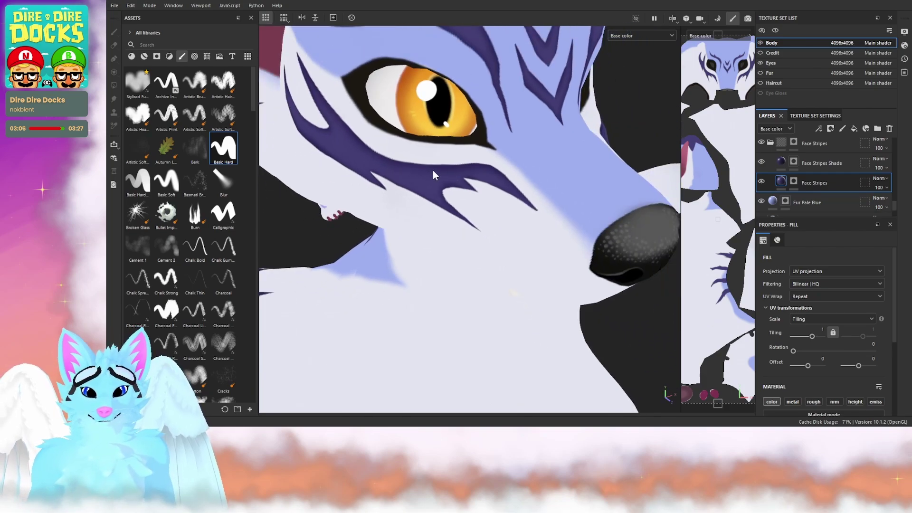
pyautogui.scroll(-4, 480, 178)
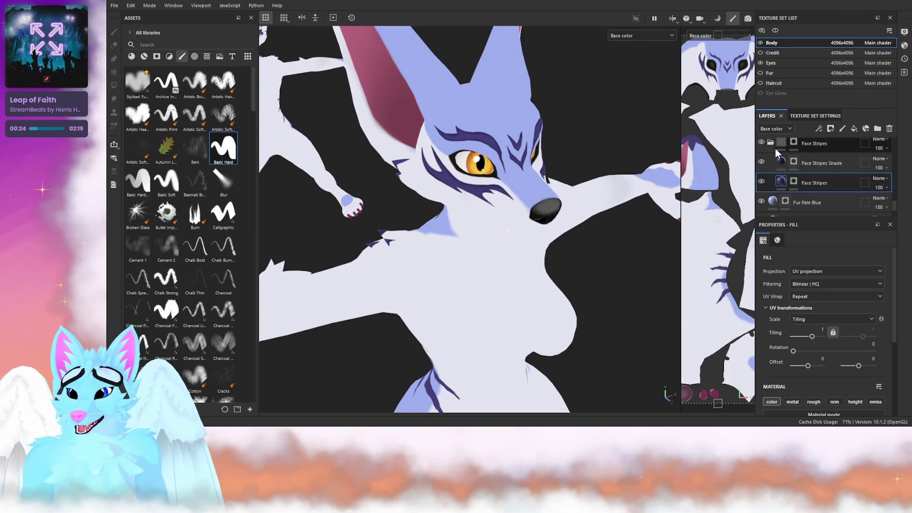
pyautogui.scroll(5, 477, 147)
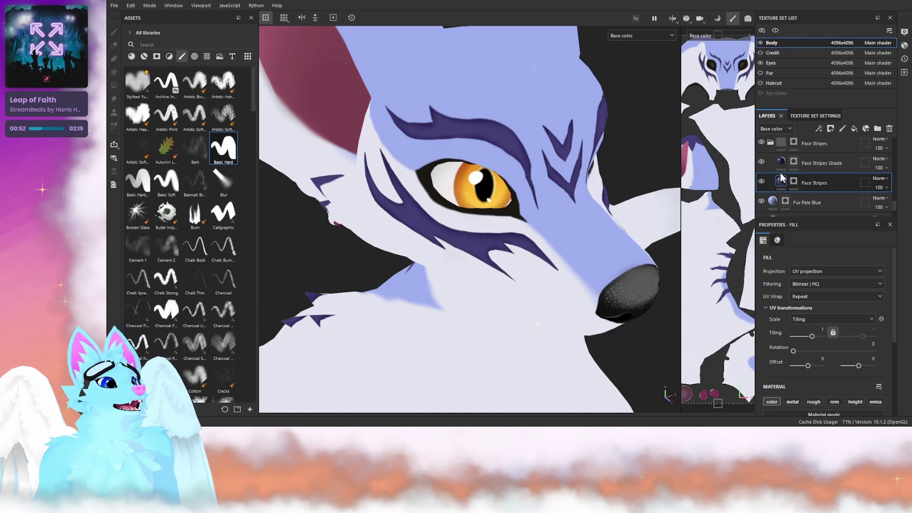
pyautogui.scroll(5, 560, 274)
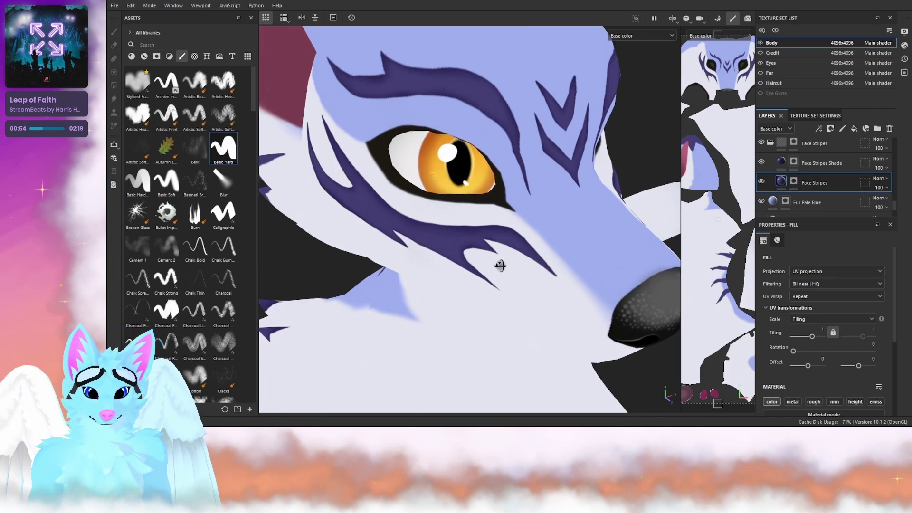
pyautogui.keyDown('alt'); pyautogui.moveTo(516, 238); pyautogui.dragTo(508, 229); pyautogui.keyUp('alt')
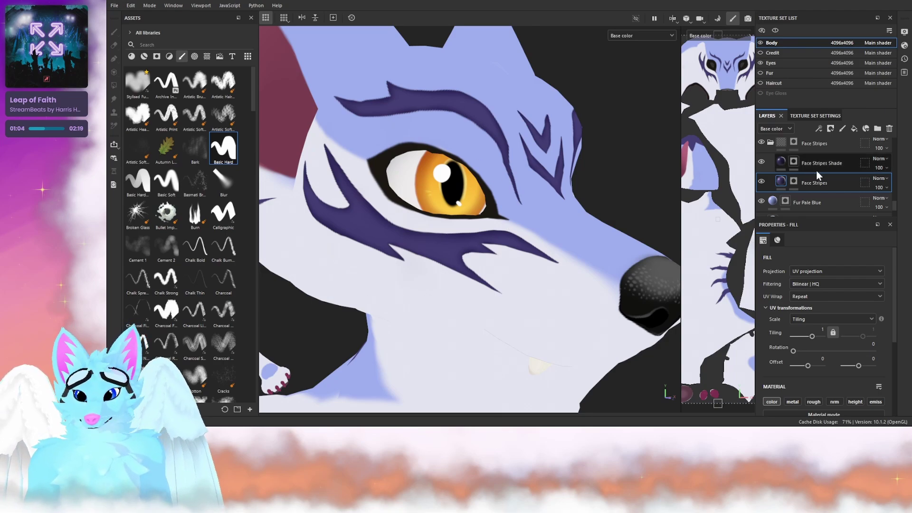
# - Return to the Face Stripes Shade mask and set the Blur brush to size 0.41
pyautogui.click(792, 162)
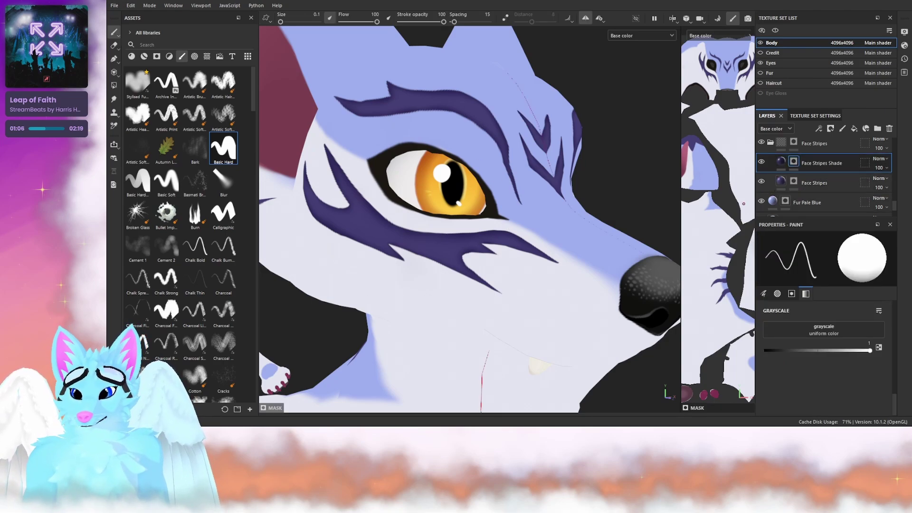
pyautogui.keyDown('ctrl'); pyautogui.moveTo(393, 237); pyautogui.dragTo(427, 238, button='right'); pyautogui.keyUp('ctrl')
pyautogui.click(224, 187)
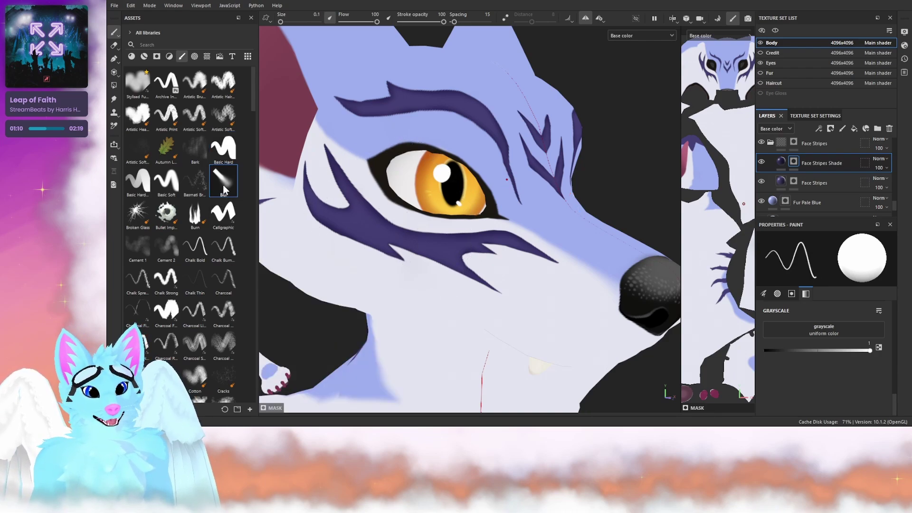
pyautogui.keyDown('ctrl'); pyautogui.moveTo(334, 245); pyautogui.dragTo(304, 245, button='right'); pyautogui.keyUp('ctrl')
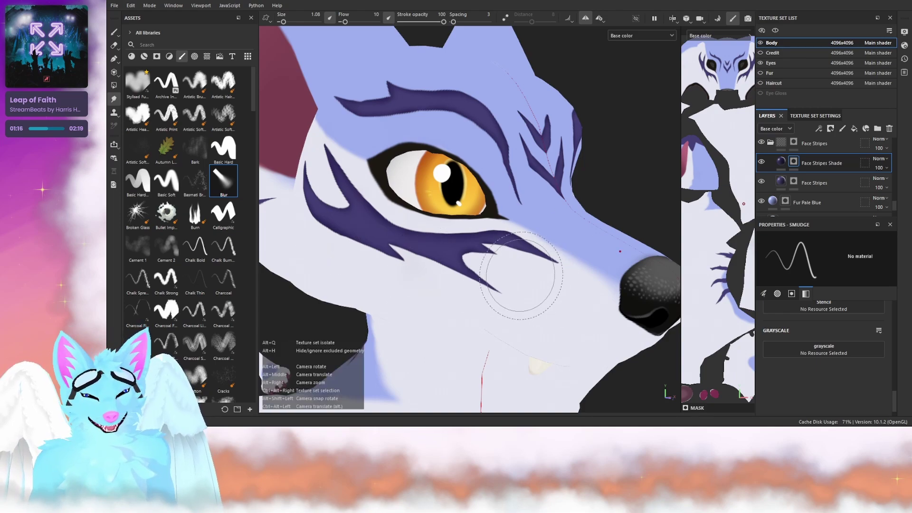
pyautogui.keyDown('ctrl'); pyautogui.moveTo(474, 275); pyautogui.dragTo(474, 275, button='right'); pyautogui.keyUp('ctrl')
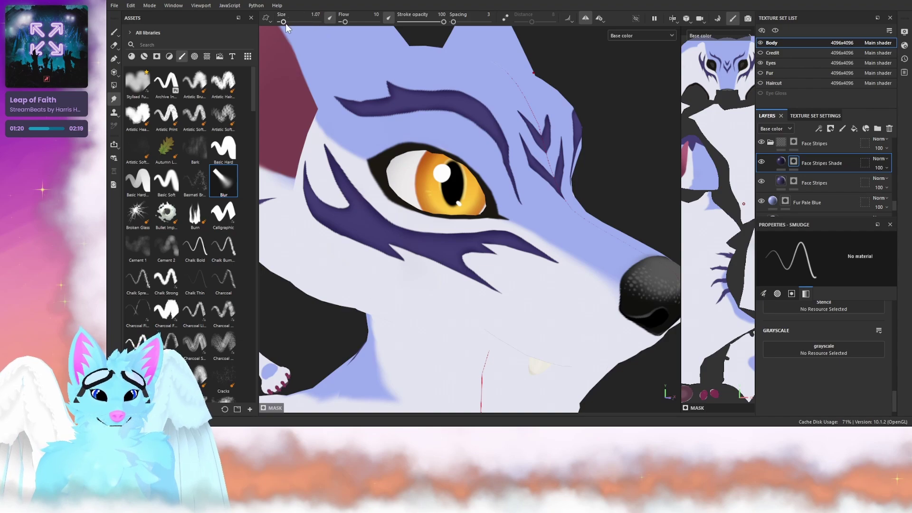
pyautogui.moveTo(284, 22); pyautogui.dragTo(283, 22)
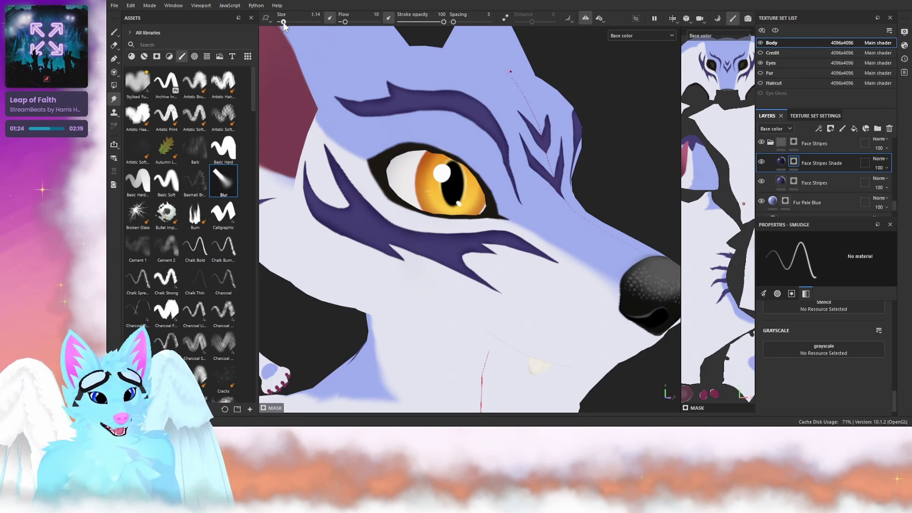
pyautogui.moveTo(283, 22); pyautogui.dragTo(281, 22)
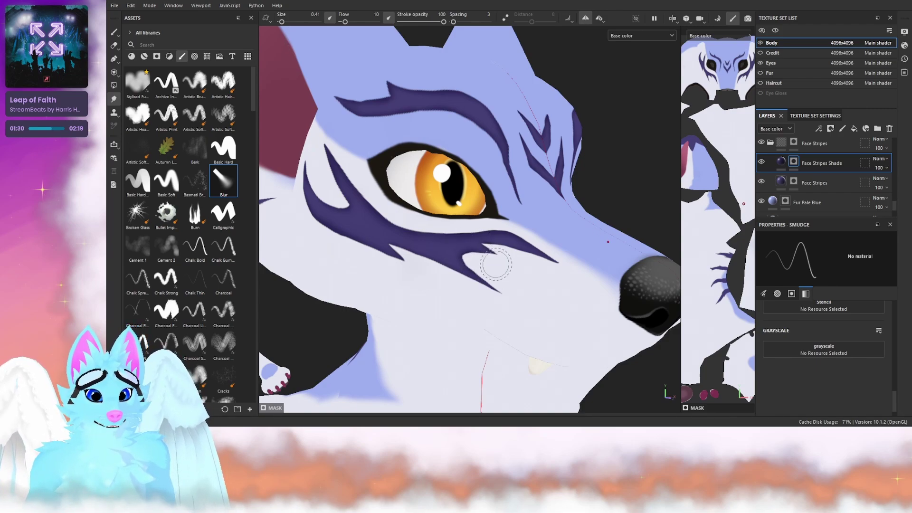
# - Soften the shading along the cheek stripe's prongs and the brow stripe down to its inner tip with the Blur brush
pyautogui.keyDown('alt'); pyautogui.moveTo(523, 260); pyautogui.dragTo(507, 269); pyautogui.keyUp('alt')
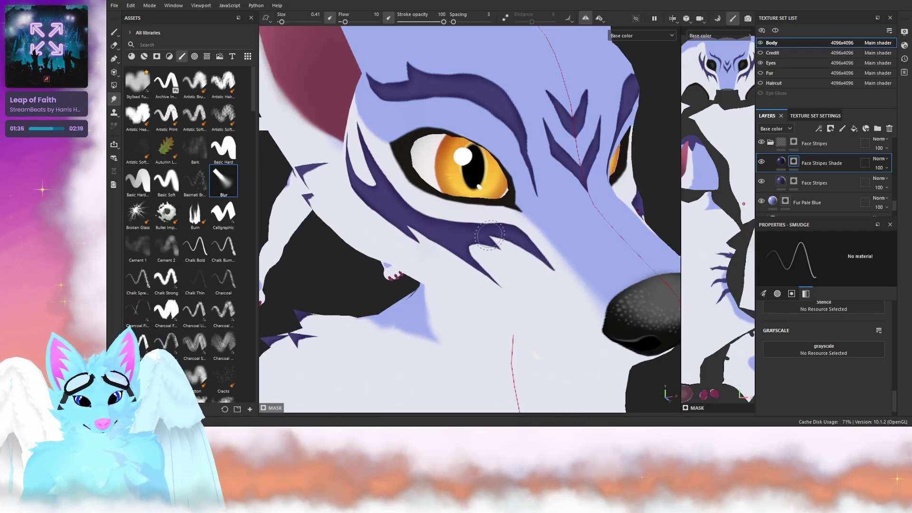
pyautogui.keyDown('alt'); pyautogui.moveTo(449, 211); pyautogui.dragTo(463, 206); pyautogui.keyUp('alt')
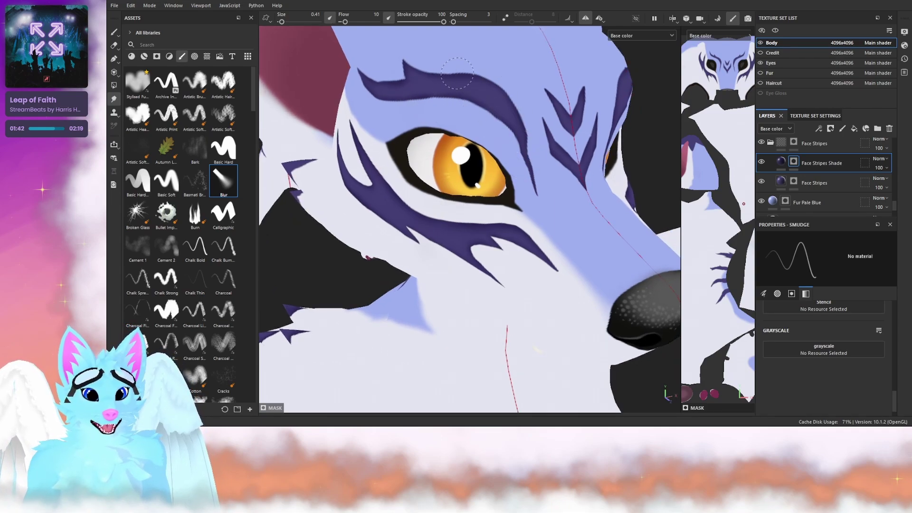
pyautogui.keyDown('alt'); pyautogui.moveTo(489, 84); pyautogui.dragTo(426, 106); pyautogui.keyUp('alt')
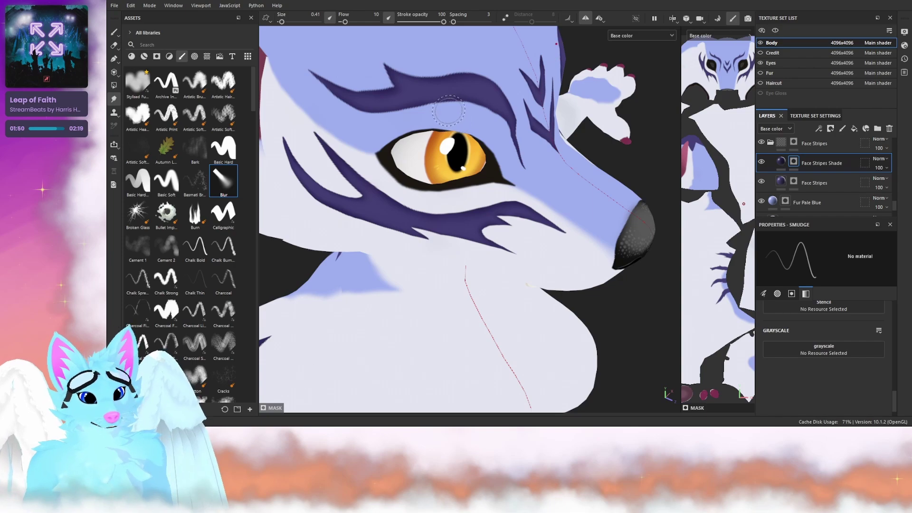
pyautogui.keyDown('alt'); pyautogui.moveTo(449, 98); pyautogui.dragTo(521, 166); pyautogui.keyUp('alt')
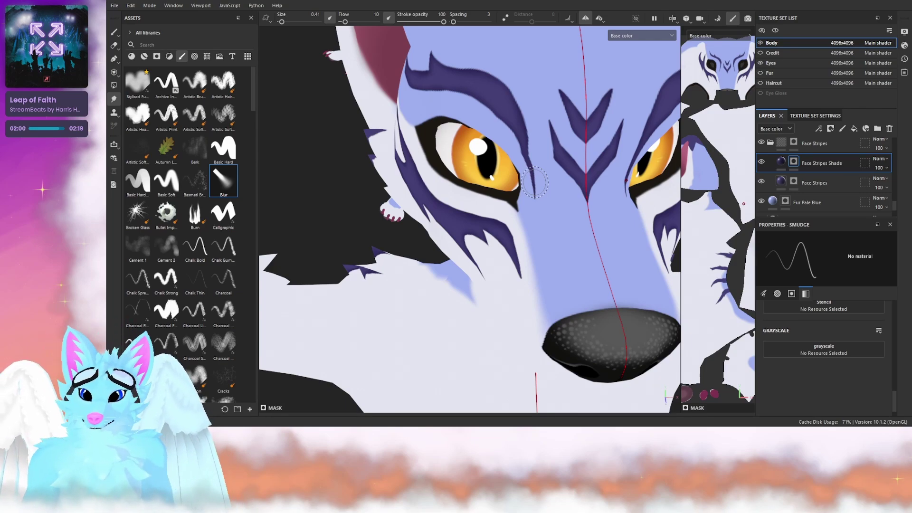
pyautogui.keyDown('alt'); pyautogui.moveTo(535, 182); pyautogui.dragTo(496, 174, button='right'); pyautogui.keyUp('alt')
pyautogui.keyDown('alt'); pyautogui.moveTo(515, 204); pyautogui.dragTo(455, 213, button='middle'); pyautogui.keyUp('alt')
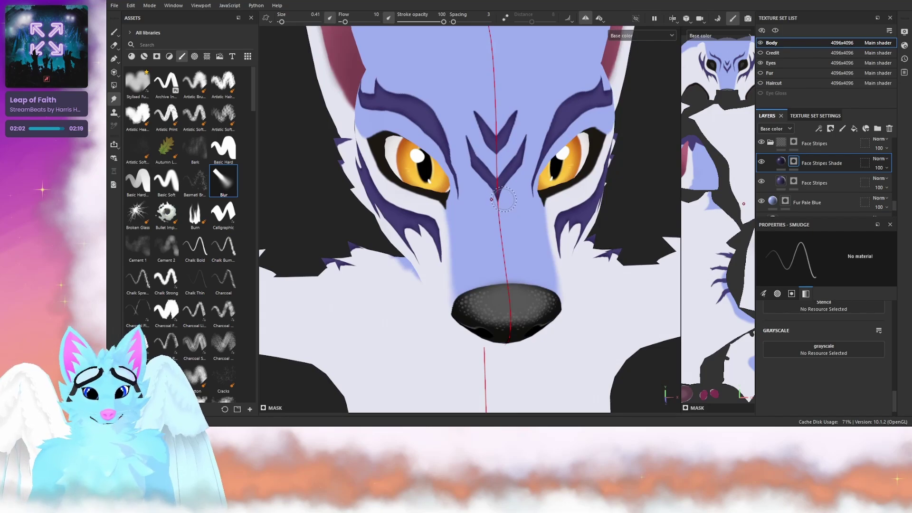
pyautogui.keyDown('alt'); pyautogui.moveTo(493, 210); pyautogui.dragTo(475, 162); pyautogui.keyUp('alt')
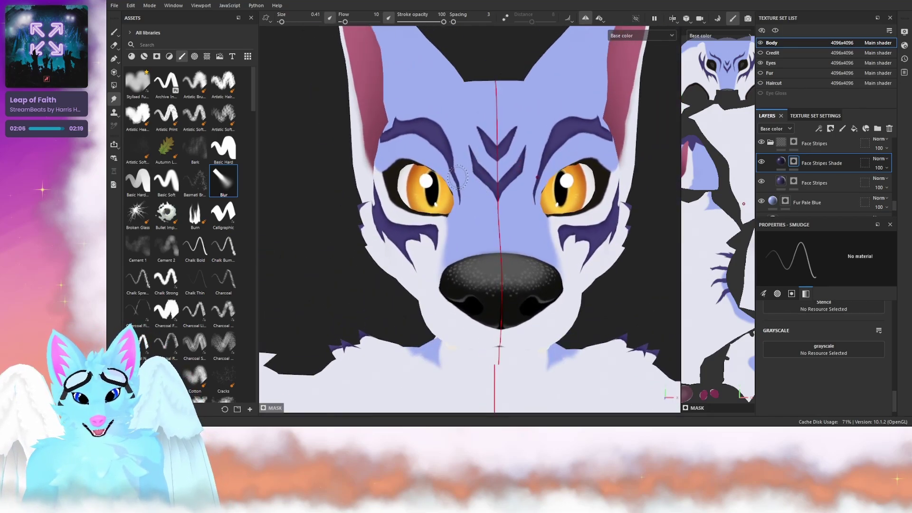
# - Blur the shading at the outer end of the brow stripe on the opposite side of the face
pyautogui.keyDown('alt'); pyautogui.moveTo(482, 212); pyautogui.dragTo(470, 226); pyautogui.keyUp('alt')
pyautogui.scroll(-5, 458, 219)
pyautogui.scroll(3, 572, 140)
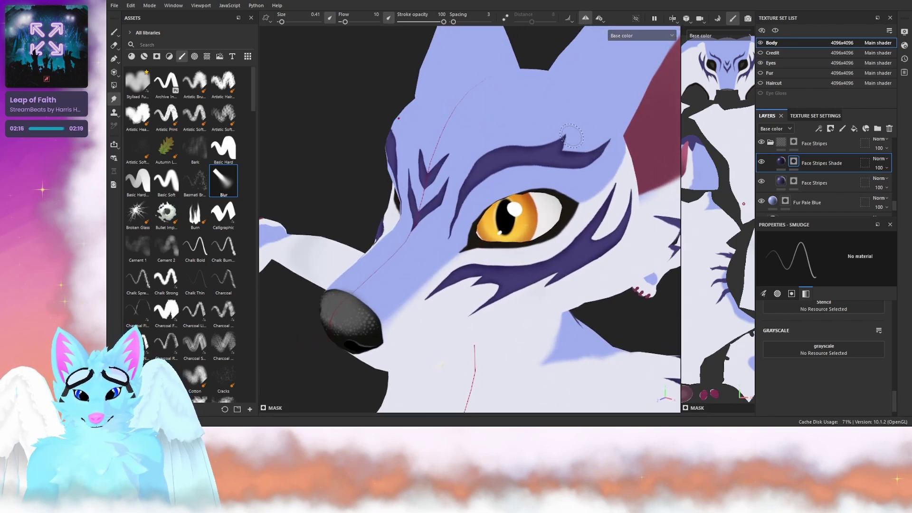
pyautogui.moveTo(585, 162)
pyautogui.mouseDown()
pyautogui.moveTo(504, 160)
pyautogui.moveTo(454, 140)
pyautogui.moveTo(470, 159)
pyautogui.moveTo(598, 166)
pyautogui.moveTo(571, 162)
pyautogui.mouseUp()
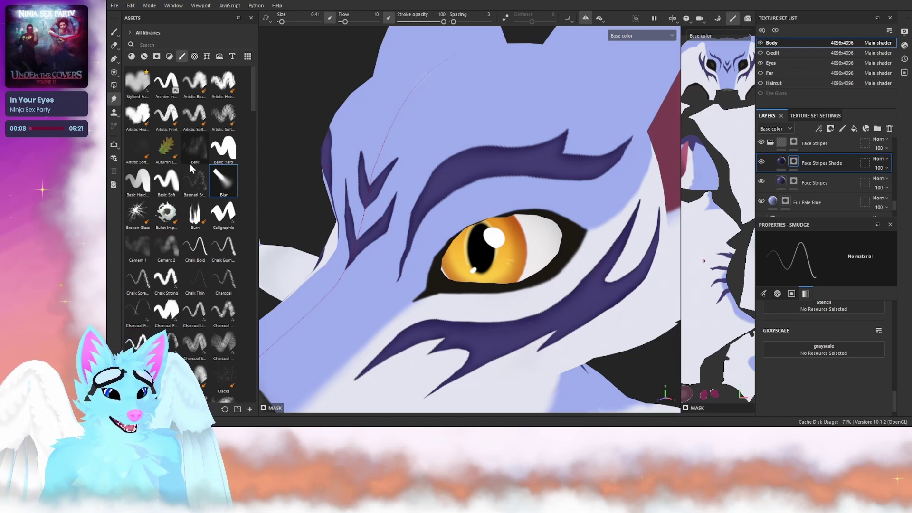
# - Paint soft shading along the brow stripe with the Basic Soft brush at size 0.84
pyautogui.click(114, 32)
pyautogui.click(166, 180)
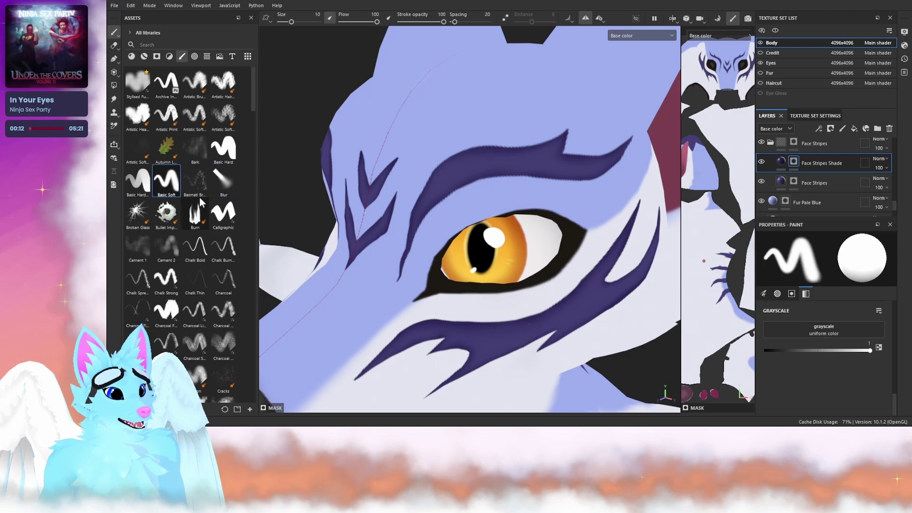
pyautogui.keyDown('ctrl'); pyautogui.moveTo(387, 134); pyautogui.dragTo(333, 135, button='right'); pyautogui.keyUp('ctrl')
pyautogui.keyDown('ctrl'); pyautogui.moveTo(443, 137); pyautogui.dragTo(456, 137, button='right'); pyautogui.keyUp('ctrl')
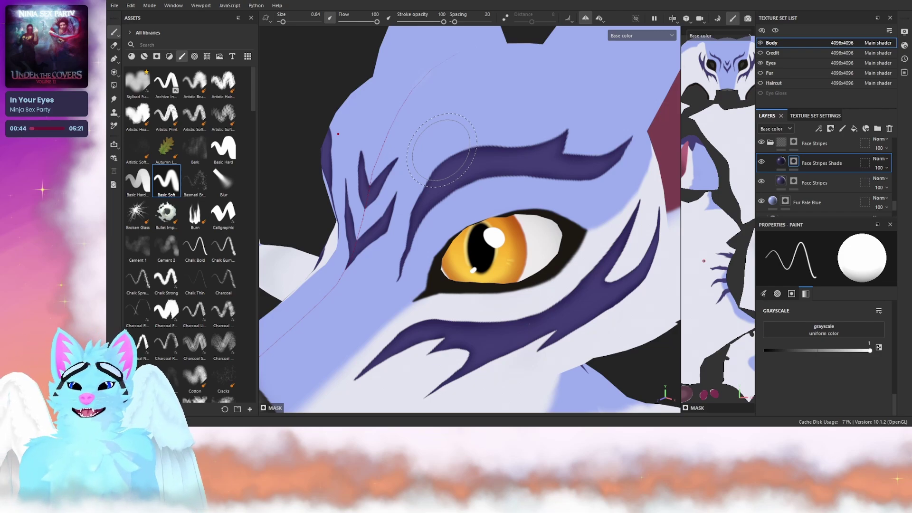
pyautogui.keyDown('alt'); pyautogui.moveTo(610, 216); pyautogui.dragTo(583, 195); pyautogui.keyUp('alt')
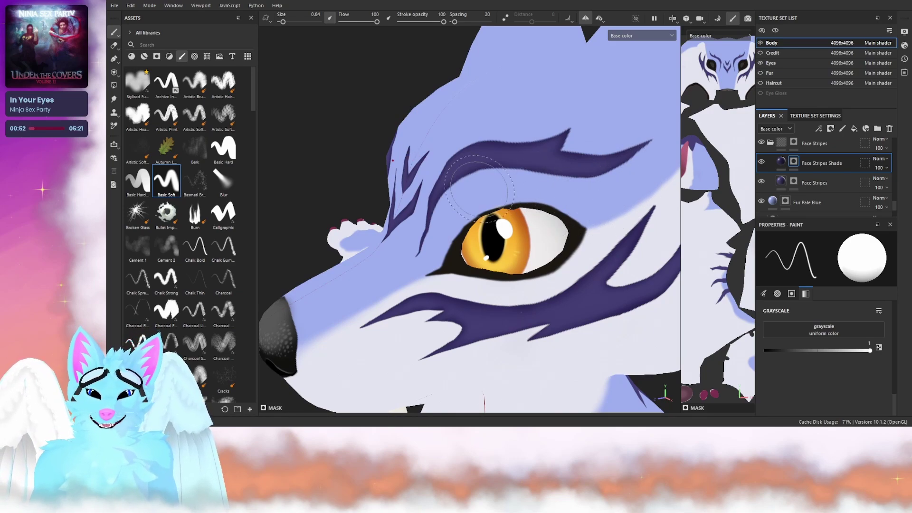
pyautogui.moveTo(503, 196)
pyautogui.keyDown('alt'); pyautogui.mouseDown()
pyautogui.moveTo(554, 200)
pyautogui.moveTo(553, 168)
pyautogui.moveTo(503, 194)
pyautogui.mouseUp(); pyautogui.keyUp('alt')
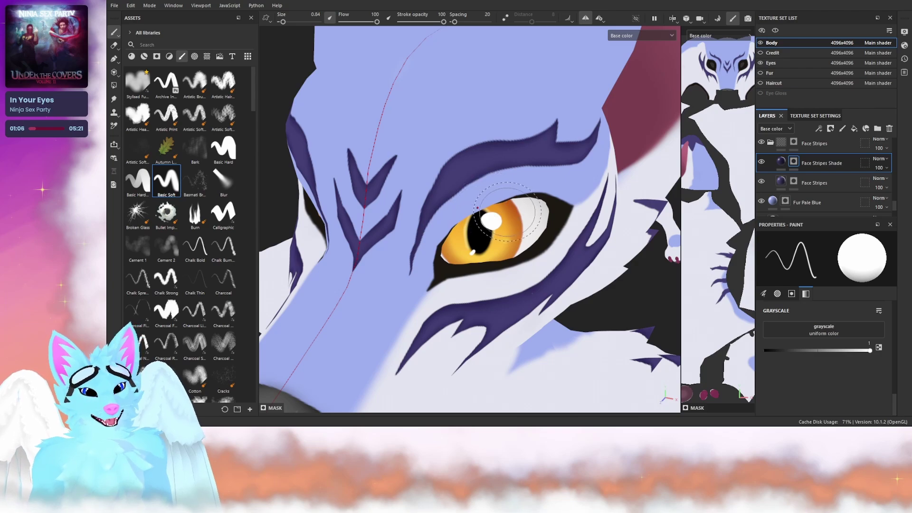
pyautogui.moveTo(475, 214)
pyautogui.keyDown('alt'); pyautogui.mouseDown()
pyautogui.moveTo(406, 170)
pyautogui.moveTo(445, 192)
pyautogui.mouseUp(); pyautogui.keyUp('alt')
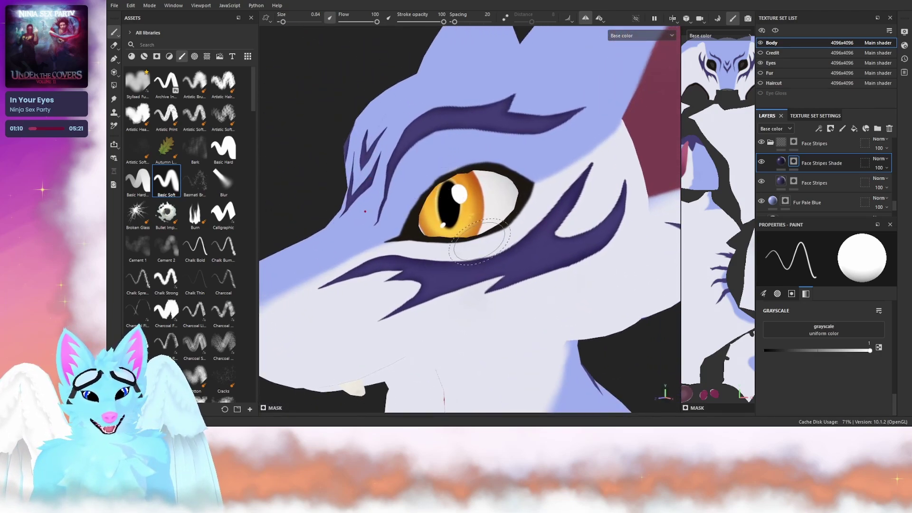
# - Reduce the Basic Soft brush to size 0.1 and touch up the shading along the cheek stripe
pyautogui.scroll(2, 475, 247)
pyautogui.keyDown('ctrl'); pyautogui.moveTo(492, 276); pyautogui.dragTo(437, 275, button='right'); pyautogui.keyUp('ctrl')
pyautogui.scroll(-5, 406, 228)
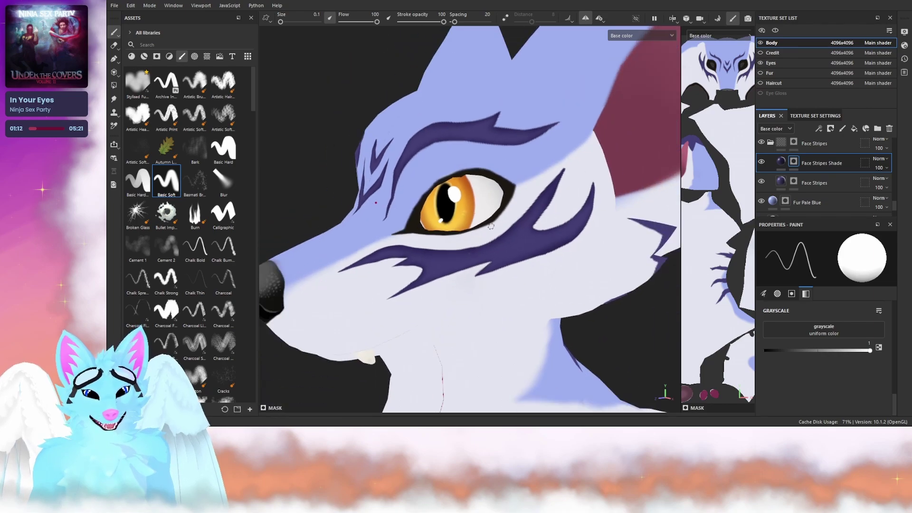
pyautogui.moveTo(408, 228)
pyautogui.keyDown('alt'); pyautogui.mouseDown()
pyautogui.moveTo(532, 214)
pyautogui.moveTo(578, 158)
pyautogui.moveTo(656, 210)
pyautogui.mouseUp(); pyautogui.keyUp('alt')
pyautogui.moveTo(405, 279); pyautogui.dragTo(481, 255, button='middle')
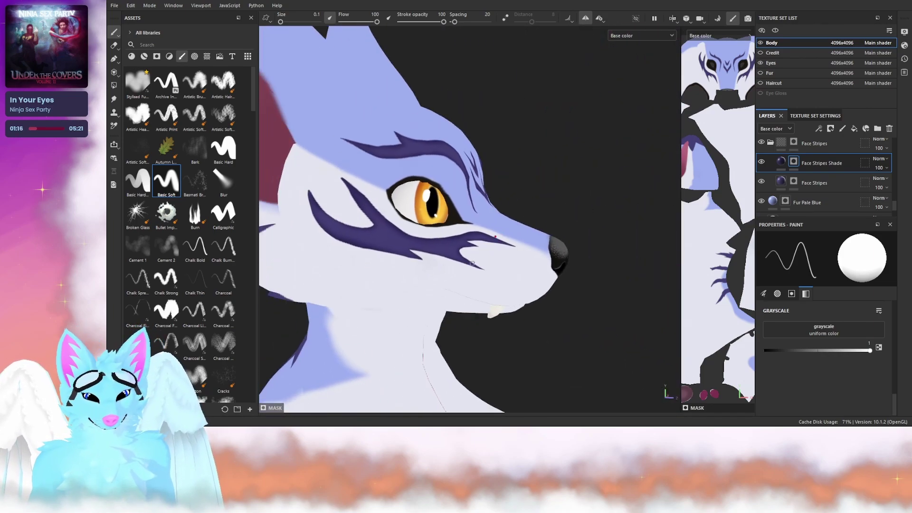
pyautogui.scroll(2, 441, 266)
# - Soften the shading on the cheek stripe's front prongs with the Blur brush, using sizes 1.07 and 0.19
pyautogui.click(218, 184)
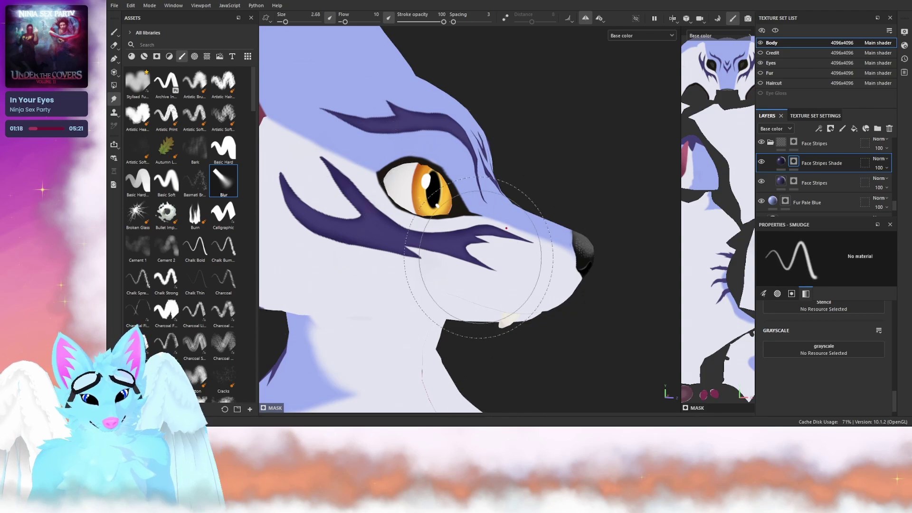
pyautogui.keyDown('ctrl'); pyautogui.moveTo(487, 249); pyautogui.dragTo(509, 251, button='right'); pyautogui.keyUp('ctrl')
pyautogui.scroll(6, 480, 266)
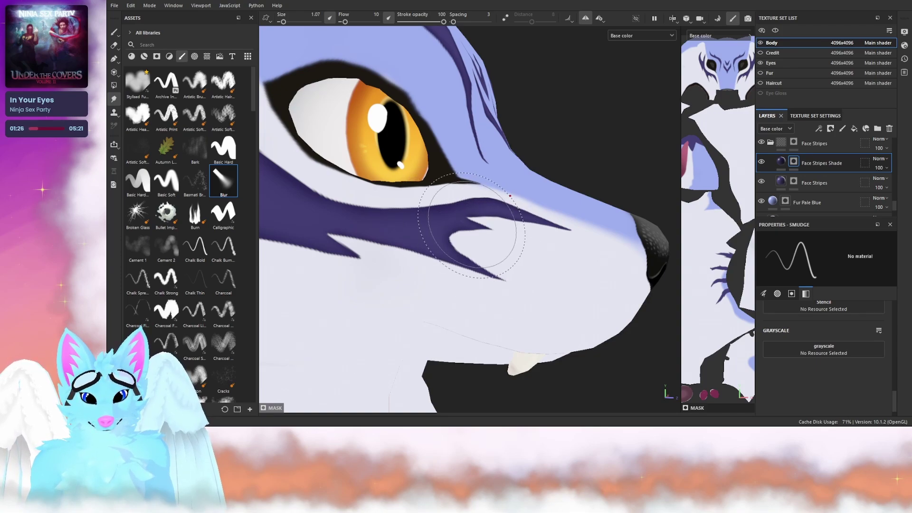
pyautogui.keyDown('ctrl'); pyautogui.moveTo(498, 207); pyautogui.dragTo(477, 207, button='right'); pyautogui.keyUp('ctrl')
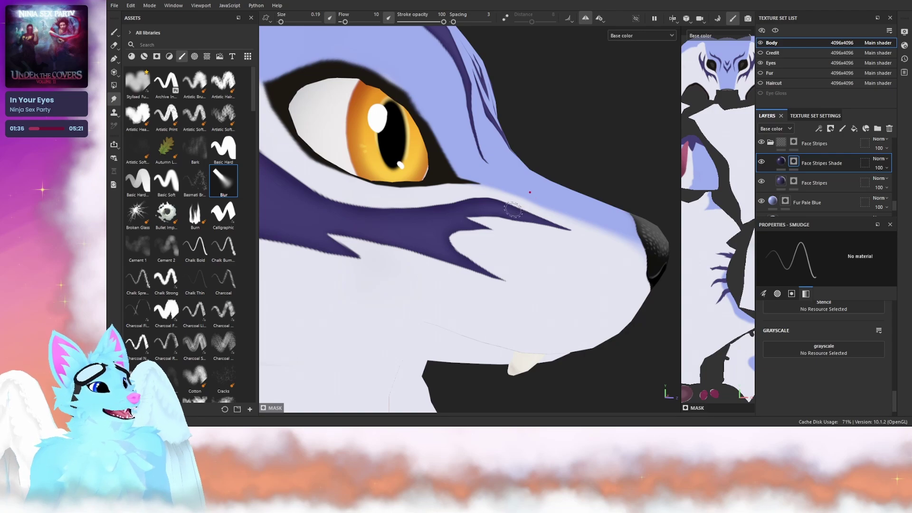
pyautogui.moveTo(441, 228)
pyautogui.keyDown('ctrl'); pyautogui.mouseDown(button='right')
pyautogui.moveTo(466, 230)
pyautogui.moveTo(439, 231)
pyautogui.mouseUp(button='right'); pyautogui.keyUp('ctrl')
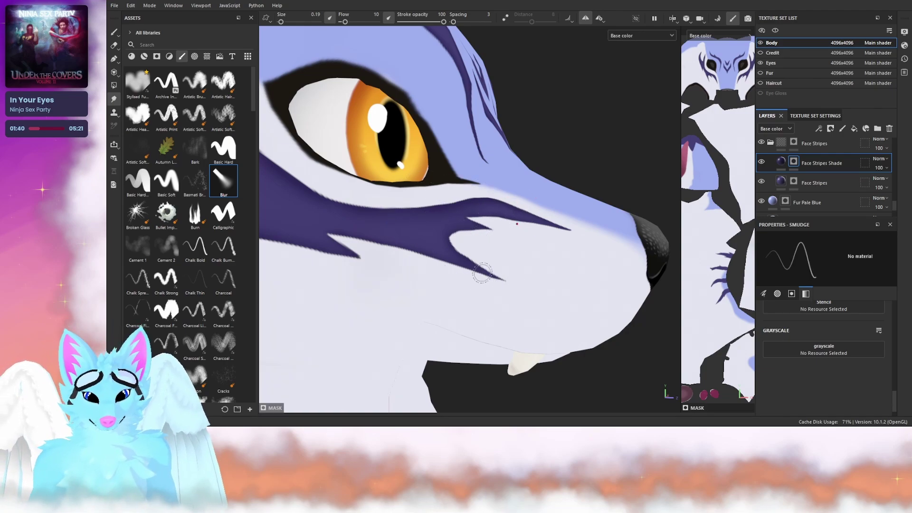
pyautogui.keyDown('ctrl'); pyautogui.moveTo(486, 274); pyautogui.dragTo(513, 259, button='right'); pyautogui.keyUp('ctrl')
pyautogui.moveTo(513, 259)
pyautogui.keyDown('alt'); pyautogui.mouseDown()
pyautogui.moveTo(479, 275)
pyautogui.moveTo(436, 240)
pyautogui.mouseUp(); pyautogui.keyUp('alt')
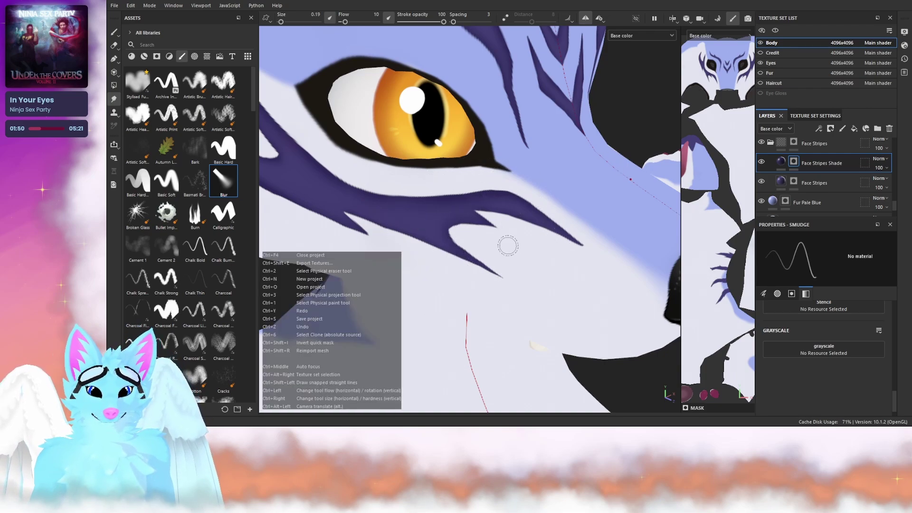
pyautogui.keyDown('ctrl'); pyautogui.moveTo(508, 245); pyautogui.dragTo(456, 246, button='right'); pyautogui.keyUp('ctrl')
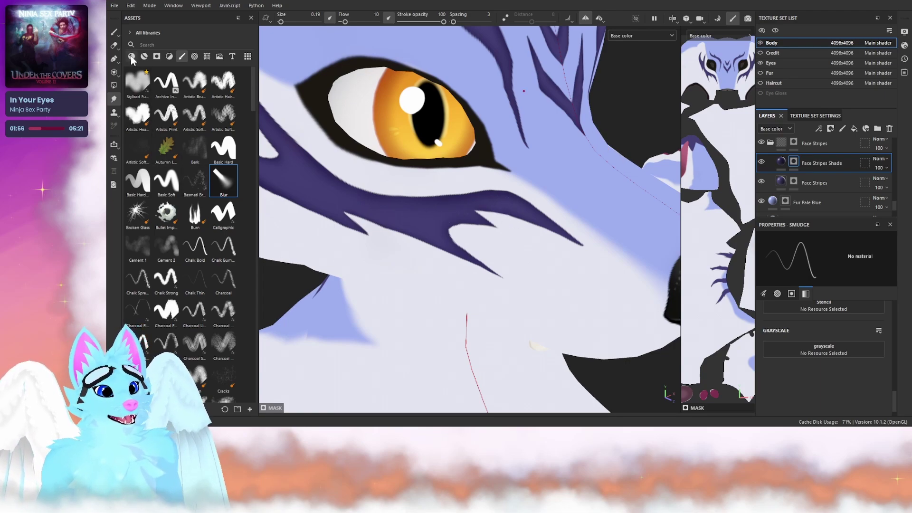
# - Rework the cheek stripe's front shading with Basic Soft, erasing at size 0.1 with grayscale 0 and repainting at size 0.84 with grayscale 1
pyautogui.press('1')
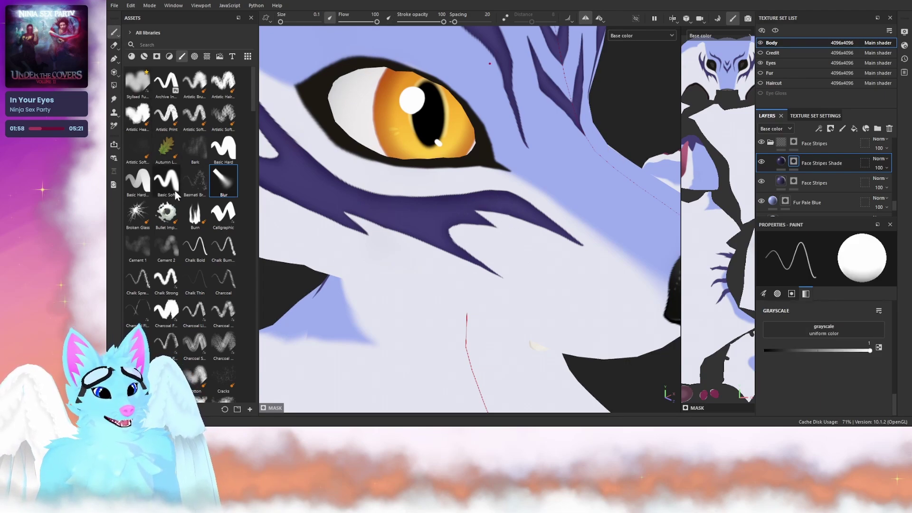
pyautogui.click(166, 180)
pyautogui.keyDown('ctrl'); pyautogui.moveTo(403, 203); pyautogui.dragTo(328, 203, button='right'); pyautogui.keyUp('ctrl')
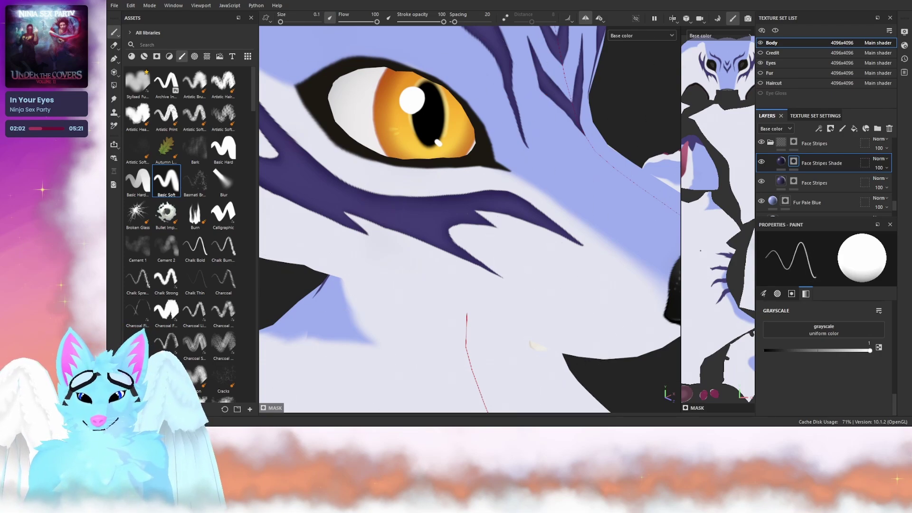
pyautogui.click(879, 347)
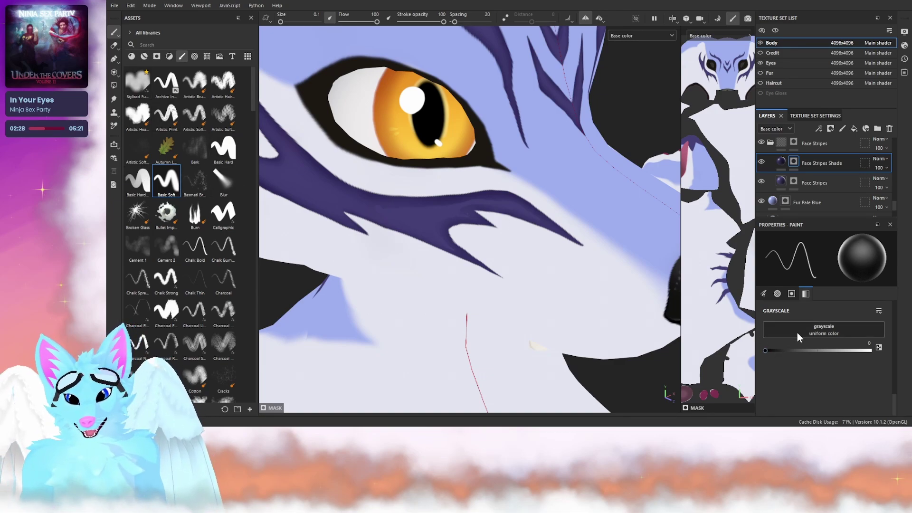
pyautogui.click(871, 351)
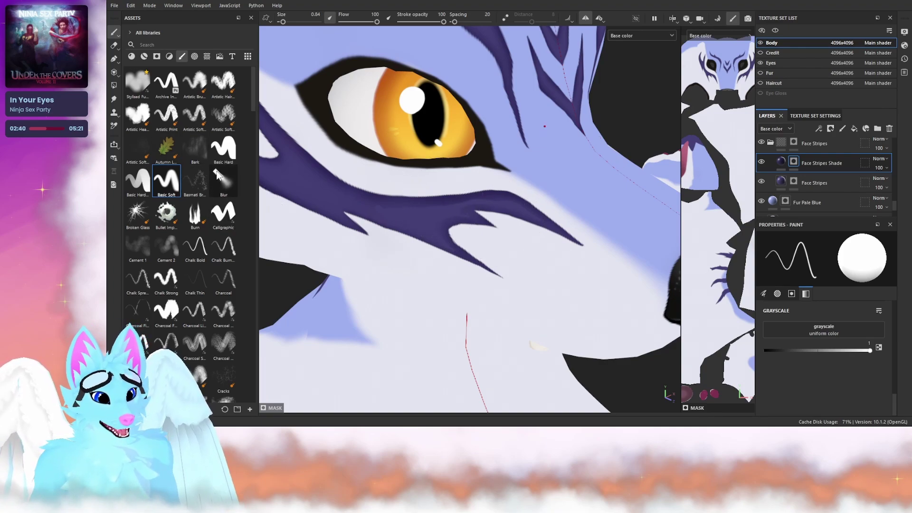
# - Blur the shading along the cheek stripe from its front prongs to its rear prongs with the Blur brush at size 1.08
pyautogui.click(224, 180)
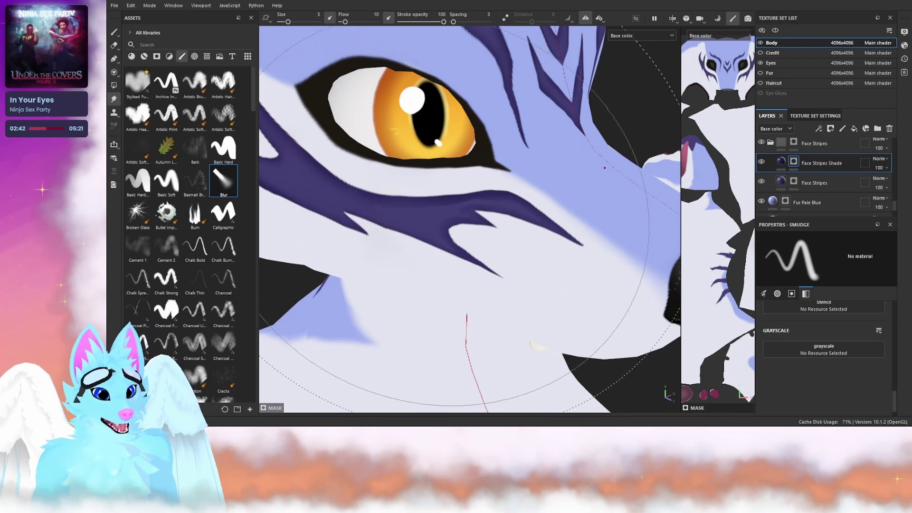
pyautogui.keyDown('ctrl'); pyautogui.moveTo(430, 240); pyautogui.dragTo(404, 240, button='right'); pyautogui.keyUp('ctrl')
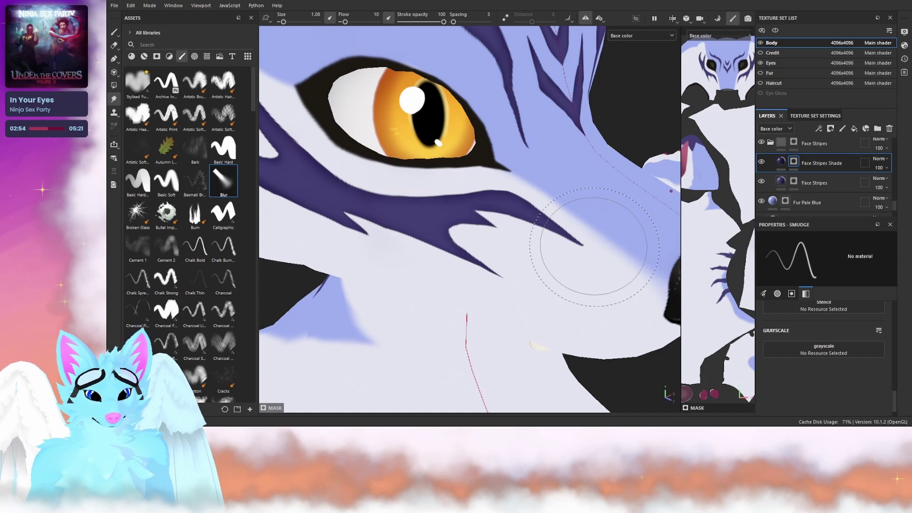
pyautogui.scroll(-5, 475, 171)
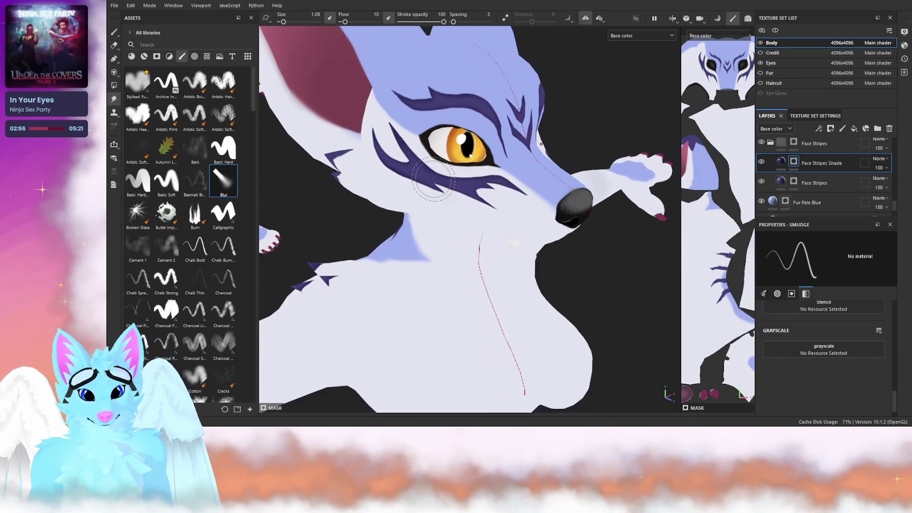
pyautogui.scroll(5, 470, 173)
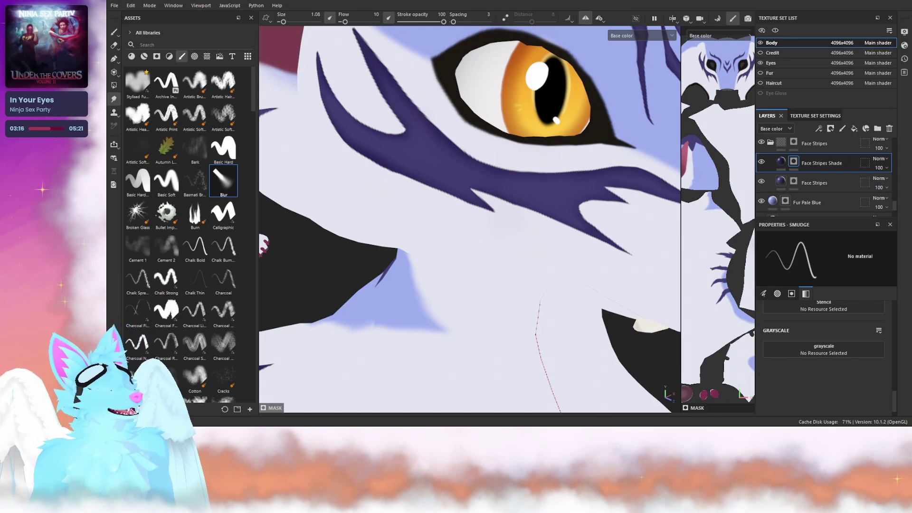
pyautogui.scroll(-3, 428, 159)
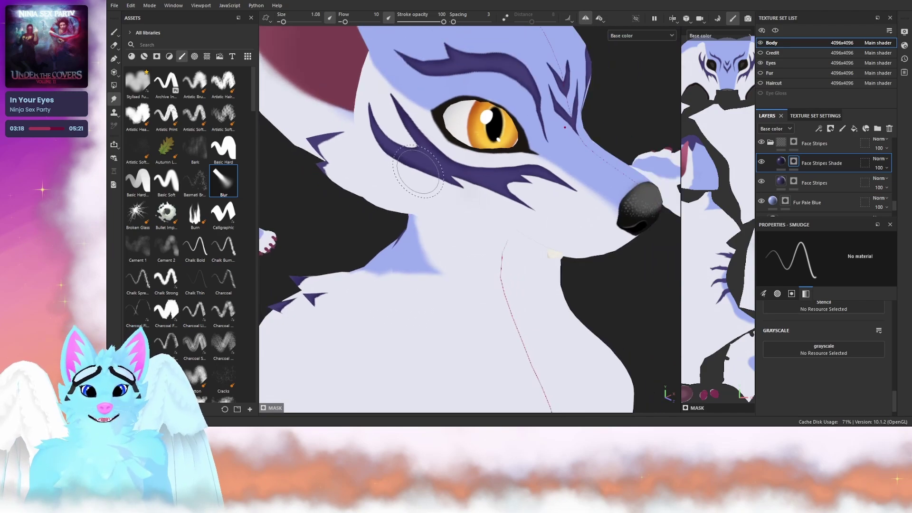
pyautogui.keyDown('alt'); pyautogui.moveTo(474, 183); pyautogui.dragTo(387, 161); pyautogui.keyUp('alt')
pyautogui.scroll(4, 600, 160)
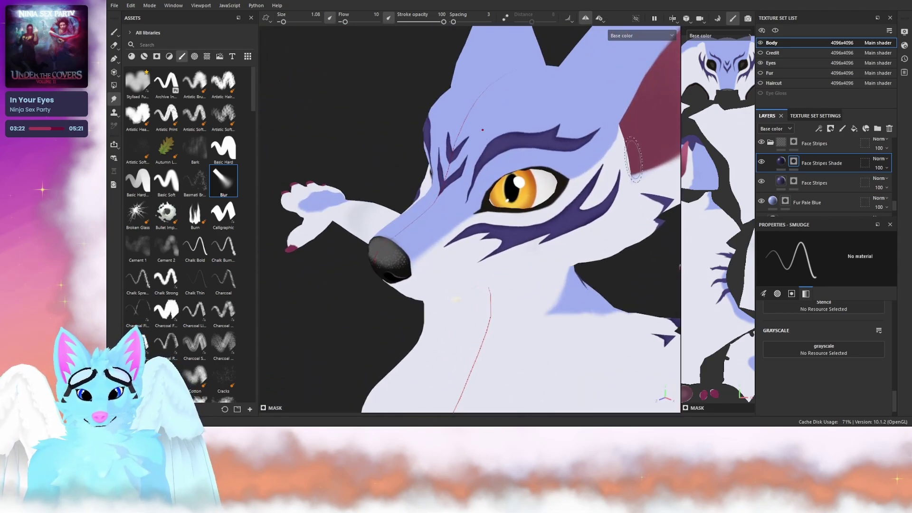
pyautogui.scroll(1, 601, 159)
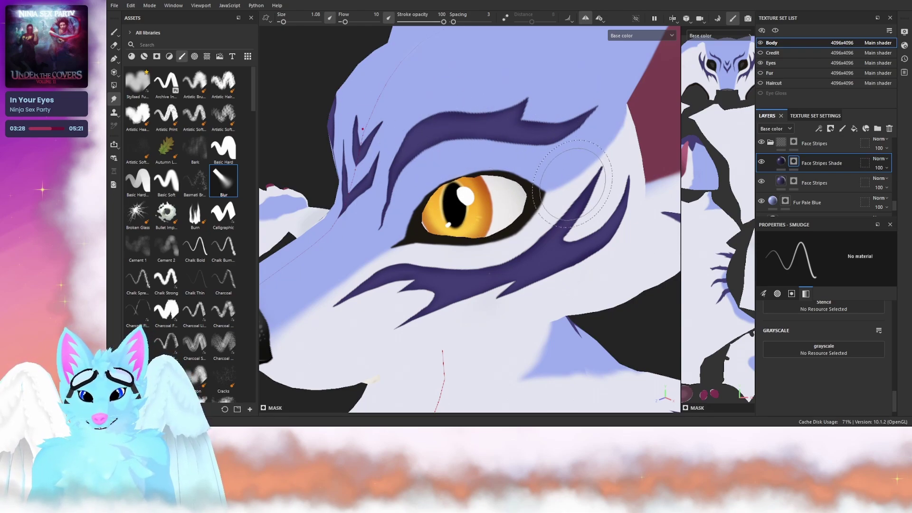
pyautogui.scroll(-1, 617, 231)
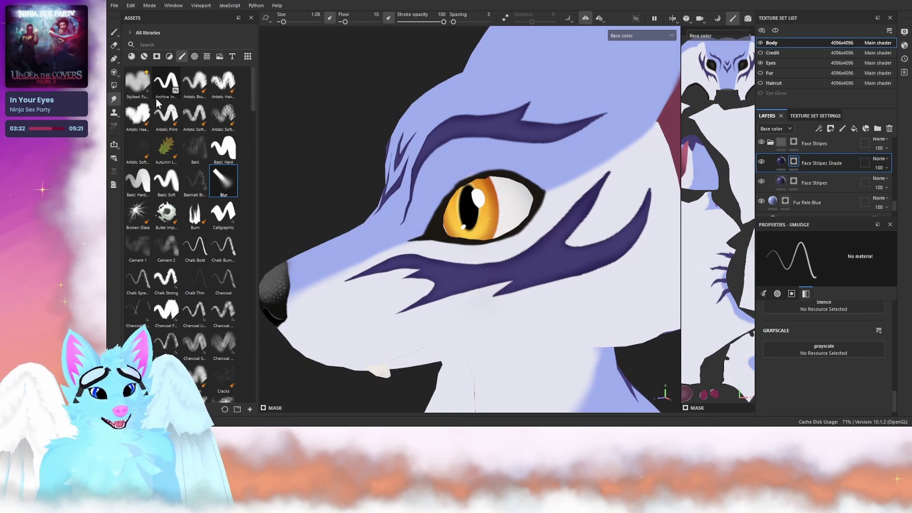
pyautogui.moveTo(511, 255)
pyautogui.keyDown('alt'); pyautogui.mouseDown(button='middle')
pyautogui.moveTo(407, 248)
pyautogui.moveTo(356, 223)
pyautogui.mouseUp(button='middle'); pyautogui.keyUp('alt')
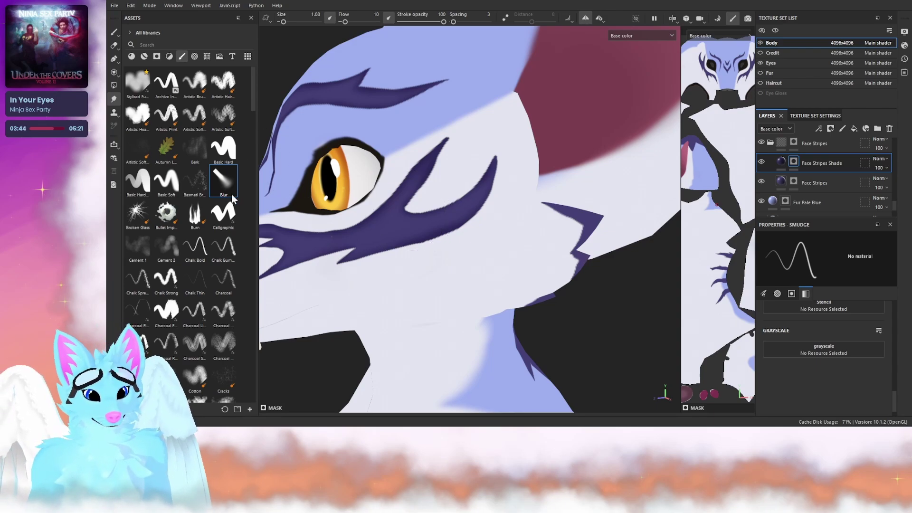
# - Blend the shading where the cheek stripe forks behind the eye using the Blur brush at size 1.08
pyautogui.click(114, 31)
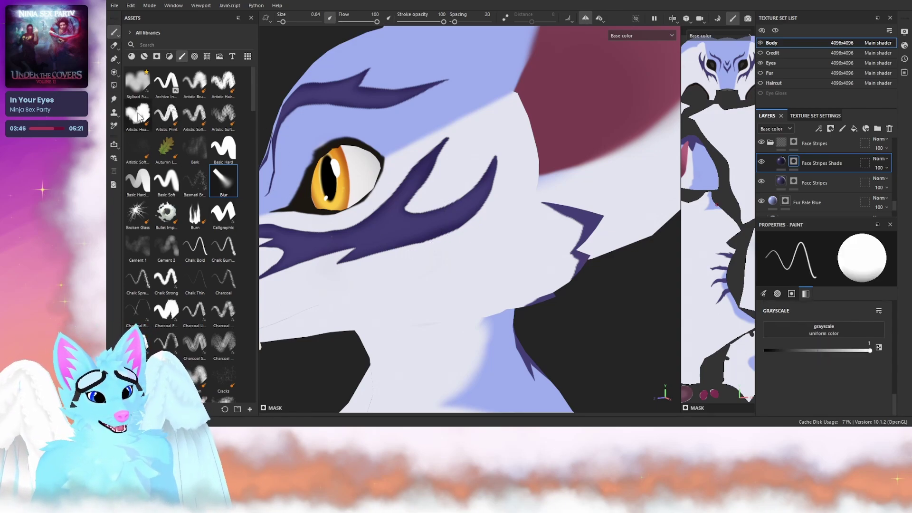
pyautogui.press('5')
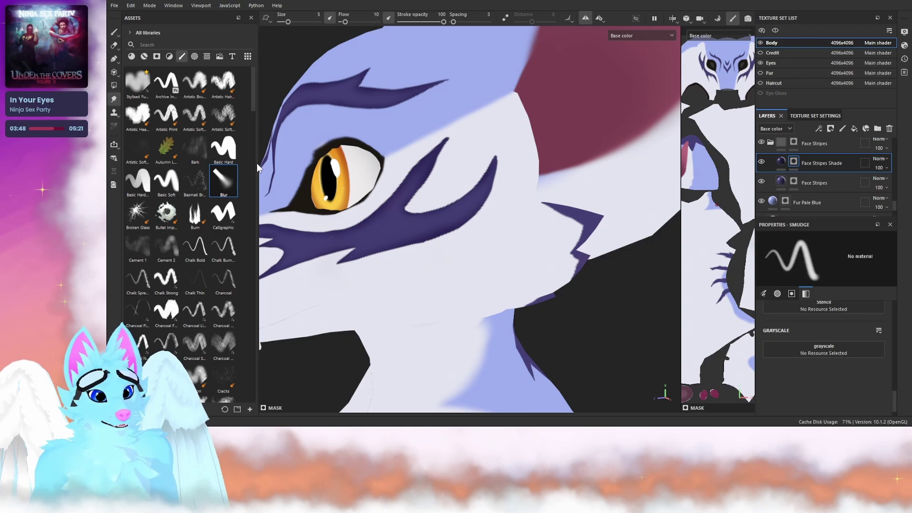
pyautogui.press('ctrl')
pyautogui.keyDown('ctrl'); pyautogui.moveTo(411, 163); pyautogui.dragTo(384, 164, button='right'); pyautogui.keyUp('ctrl')
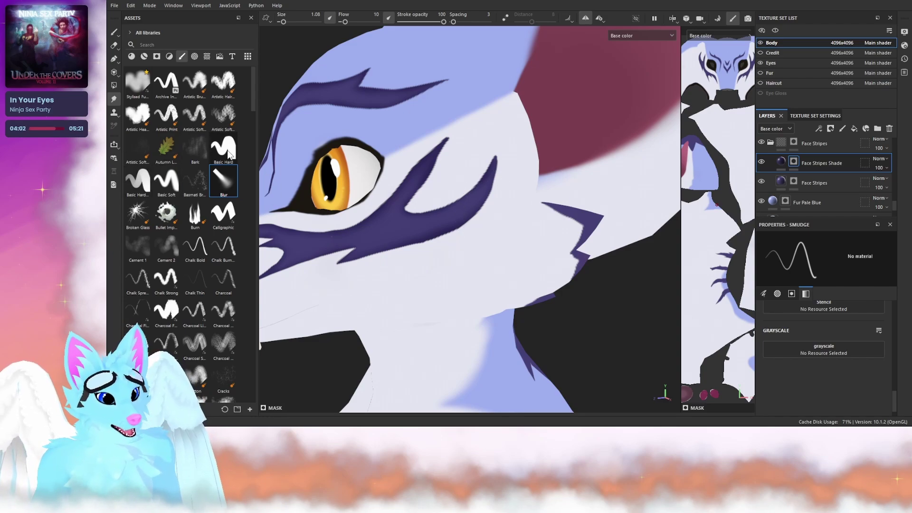
# - Paint shading into the cheek stripe's rear fork with the Basic Soft brush at size 0.58
pyautogui.click(118, 31)
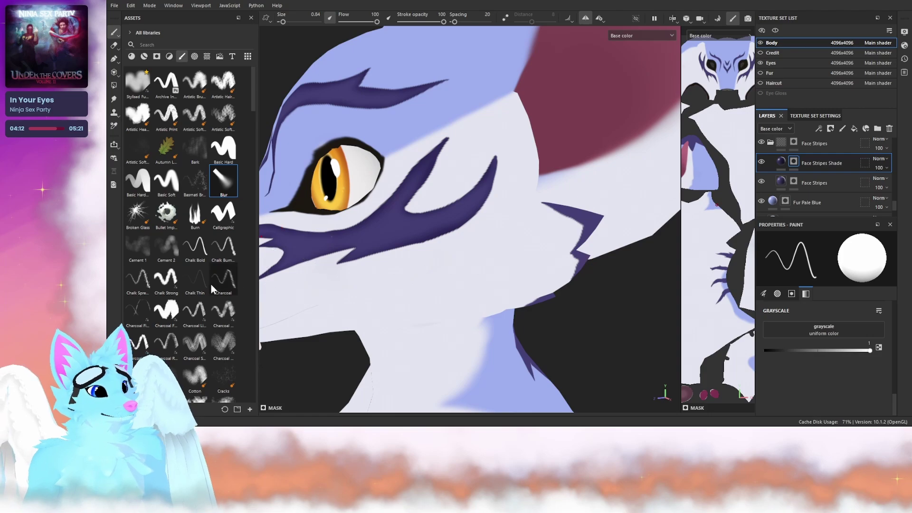
pyautogui.click(166, 181)
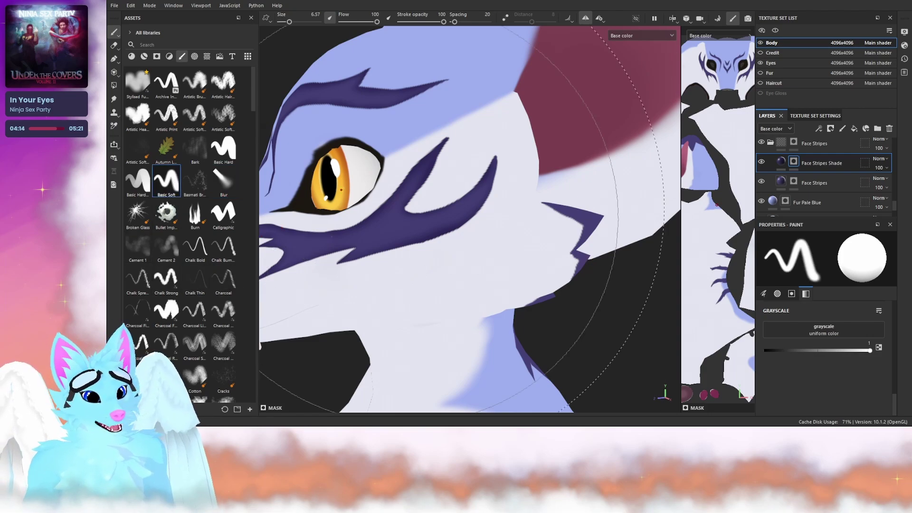
pyautogui.scroll(3, 401, 232)
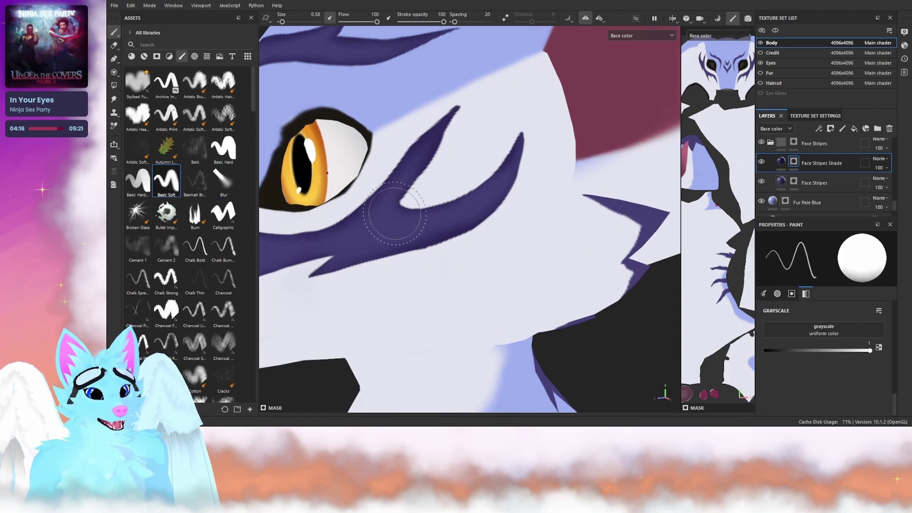
pyautogui.scroll(-5, 521, 265)
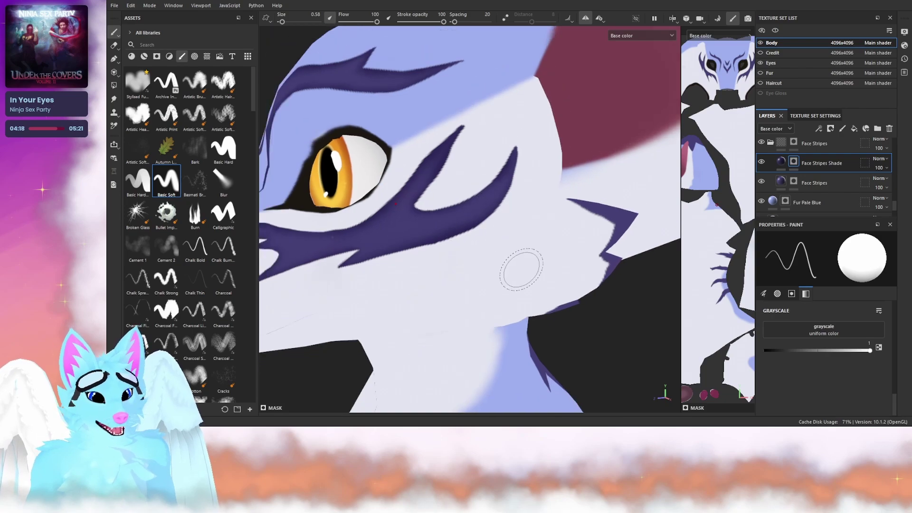
# - Erase excess shading around the opposite cheek stripe's rear fork with the Basic Soft brush at size 0.58 and grayscale 0
pyautogui.scroll(-2, 523, 284)
pyautogui.keyDown('alt'); pyautogui.moveTo(434, 281); pyautogui.dragTo(712, 264); pyautogui.keyUp('alt')
pyautogui.moveTo(439, 284)
pyautogui.keyDown('alt'); pyautogui.mouseDown()
pyautogui.moveTo(270, 267)
pyautogui.moveTo(447, 279)
pyautogui.mouseUp(); pyautogui.keyUp('alt')
pyautogui.scroll(6, 354, 294)
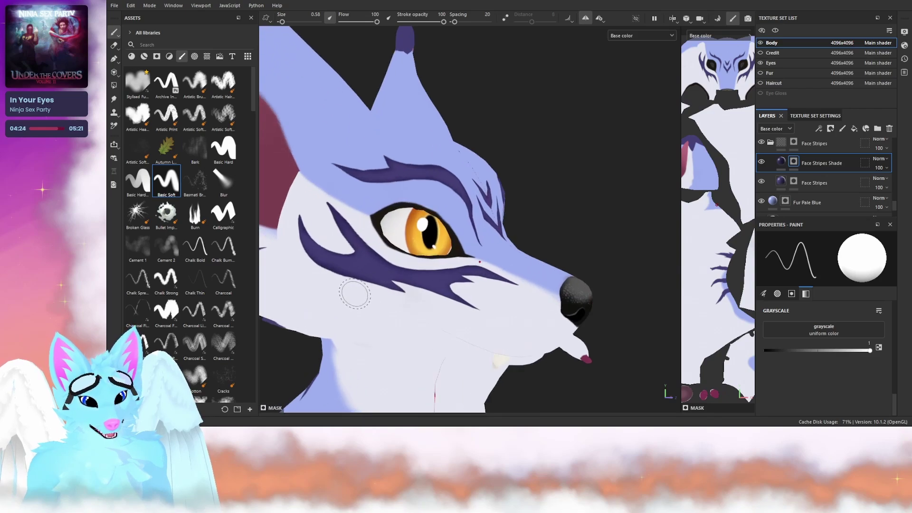
pyautogui.keyDown('alt'); pyautogui.moveTo(439, 280); pyautogui.dragTo(569, 296, button='middle'); pyautogui.keyUp('alt')
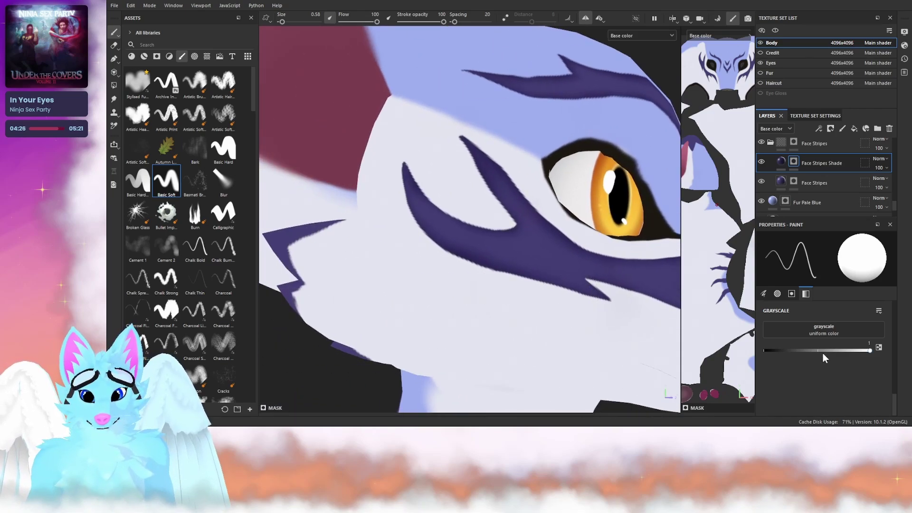
pyautogui.moveTo(869, 351); pyautogui.dragTo(765, 350)
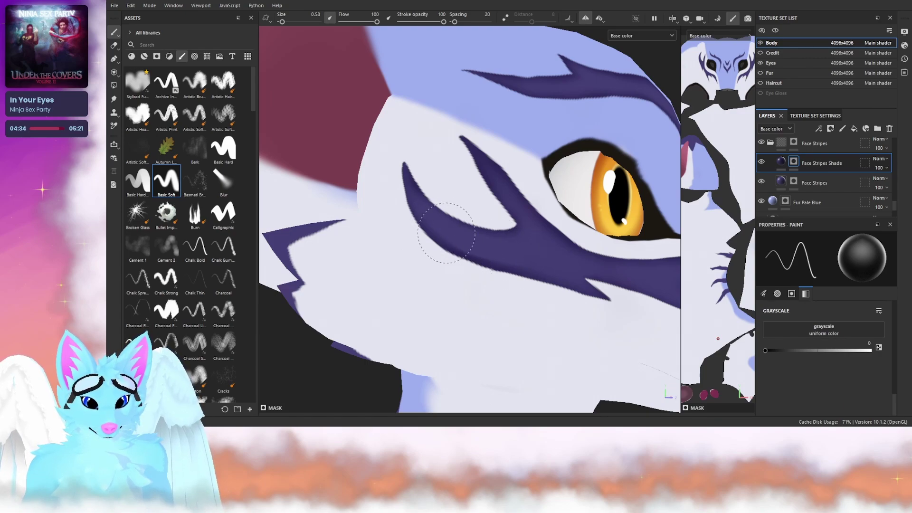
# - Blur the shading in that cheek stripe's rear fork with the Blur brush at size 1.07, undoing the last change
pyautogui.click(224, 181)
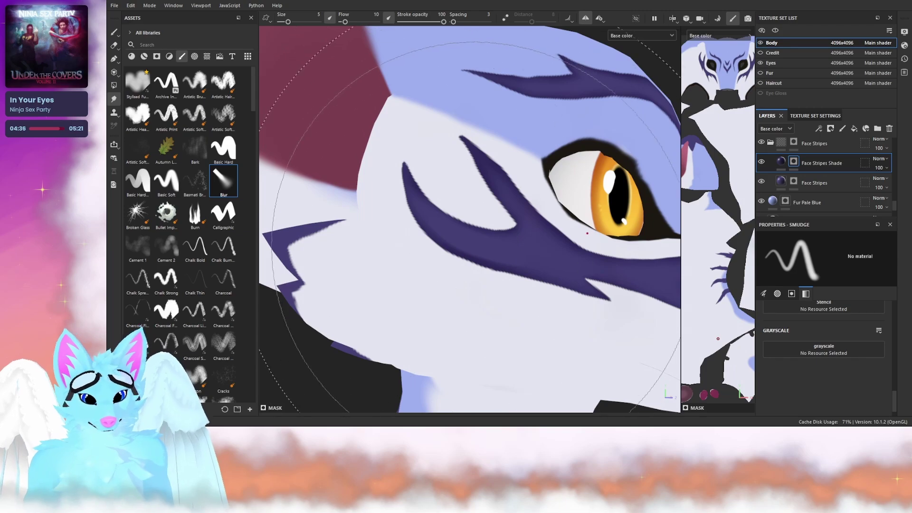
pyautogui.keyDown('ctrl'); pyautogui.moveTo(316, 227); pyautogui.dragTo(275, 227, button='right'); pyautogui.keyUp('ctrl')
pyautogui.moveTo(465, 272)
pyautogui.keyDown('ctrl'); pyautogui.mouseDown(button='right')
pyautogui.moveTo(434, 272)
pyautogui.moveTo(466, 272)
pyautogui.mouseUp(button='right'); pyautogui.keyUp('ctrl')
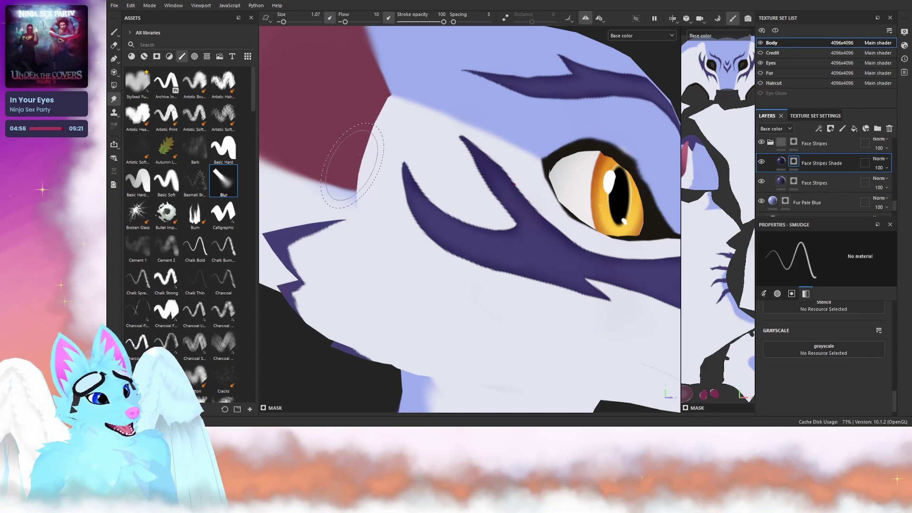
pyautogui.keyDown('ctrl'); pyautogui.moveTo(377, 167); pyautogui.dragTo(335, 167, button='right'); pyautogui.keyUp('ctrl')
pyautogui.scroll(-6, 397, 176)
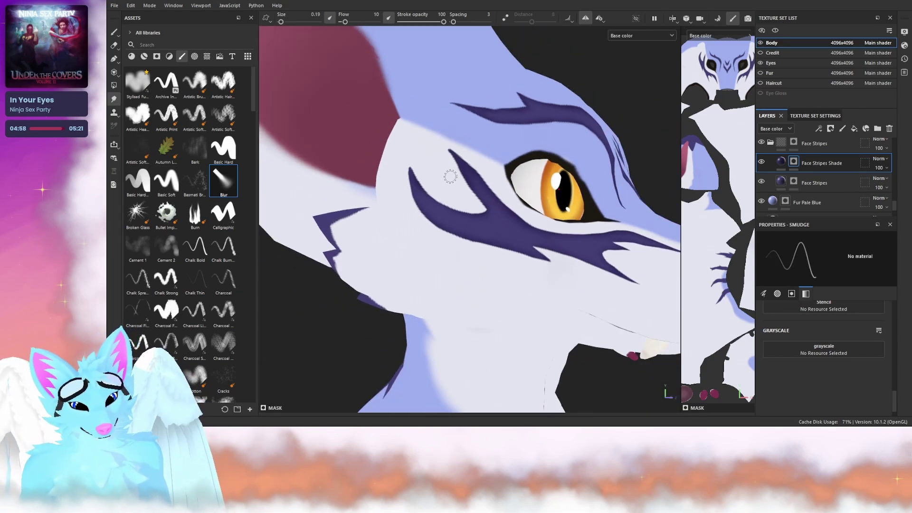
pyautogui.hotkey('ctrl', 'z')
pyautogui.scroll(2, 477, 226)
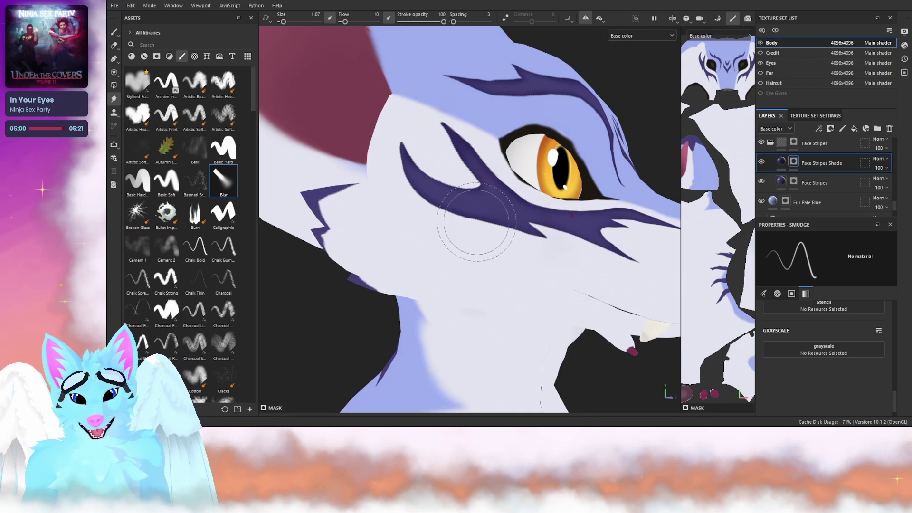
pyautogui.scroll(3, 412, 228)
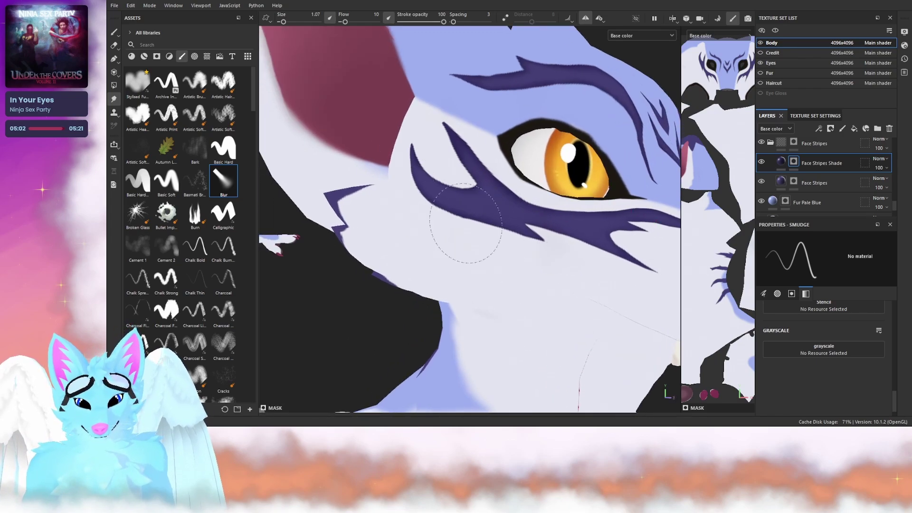
# - Smudge the shading between the rear fork's prongs at size 0.84 with flow 100
pyautogui.click(114, 45)
pyautogui.click(114, 33)
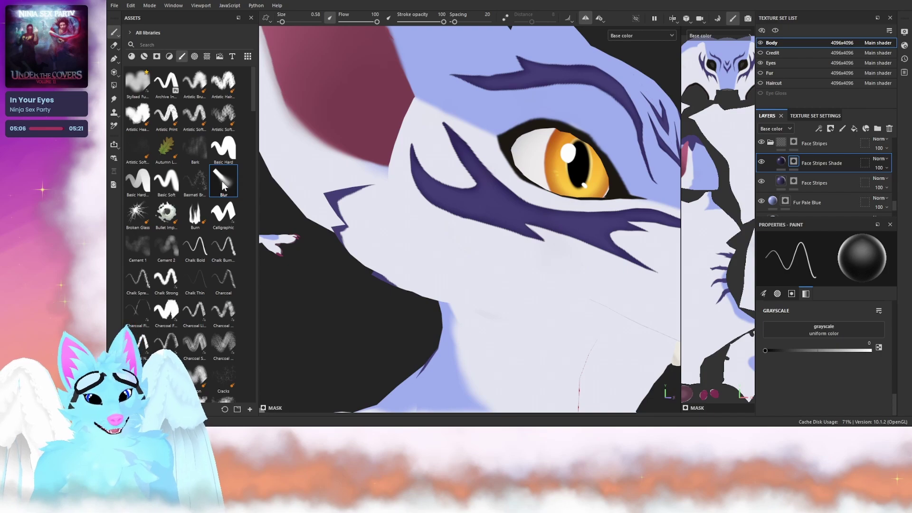
pyautogui.press('5')
pyautogui.click(166, 180)
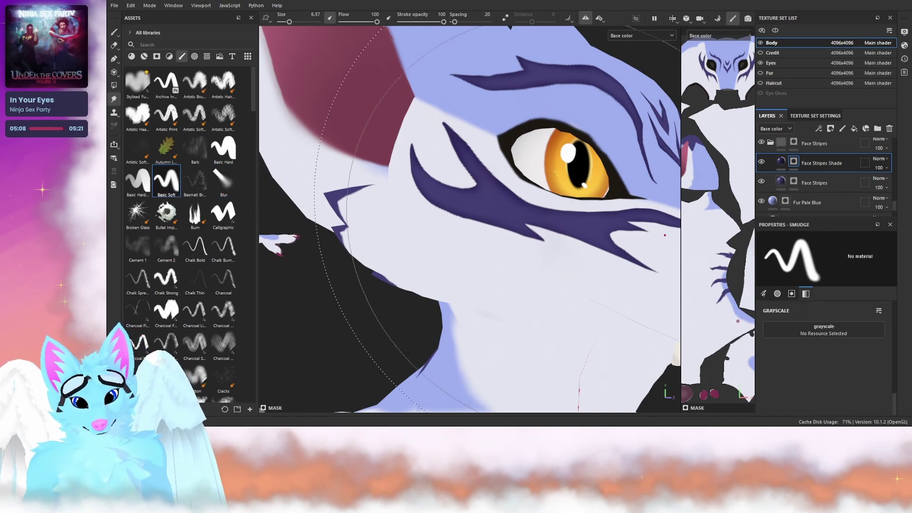
pyautogui.keyDown('ctrl'); pyautogui.moveTo(492, 237); pyautogui.dragTo(409, 238, button='right'); pyautogui.keyUp('ctrl')
pyautogui.scroll(3, 470, 121)
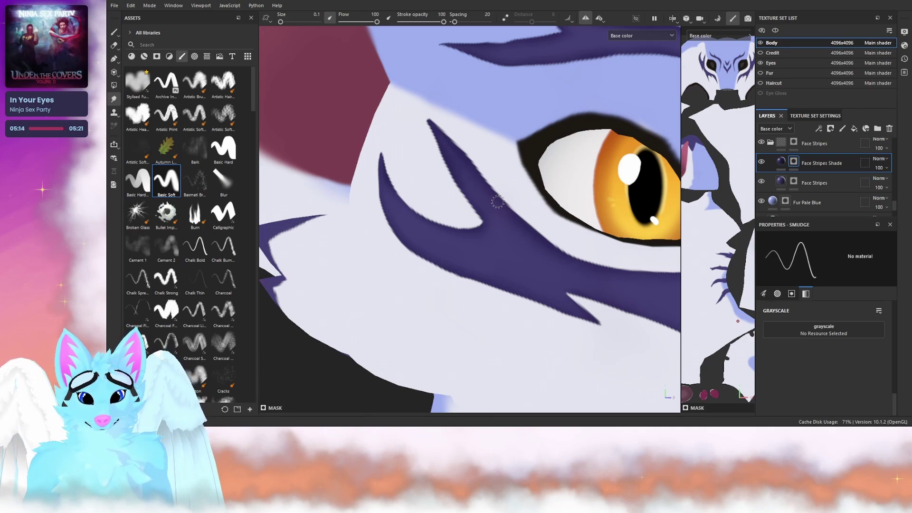
pyautogui.click(230, 189)
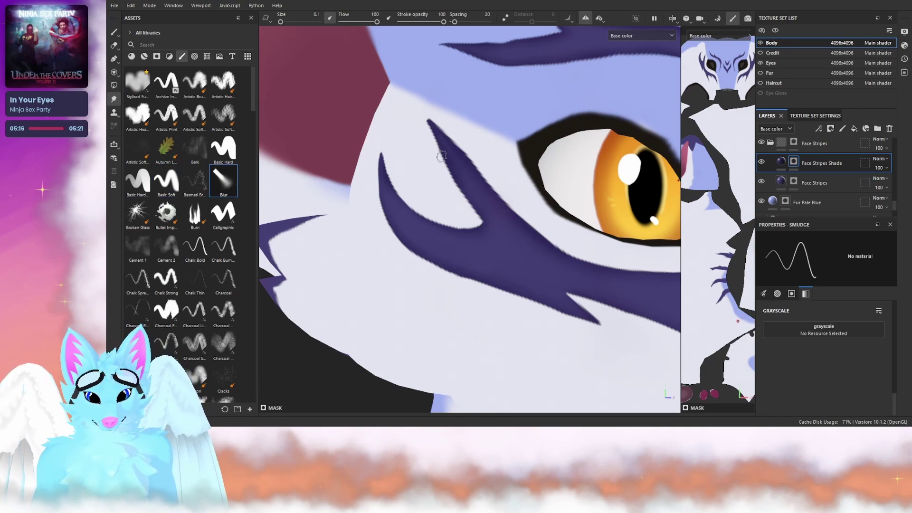
pyautogui.keyDown('ctrl'); pyautogui.moveTo(441, 156); pyautogui.dragTo(475, 157, button='right'); pyautogui.keyUp('ctrl')
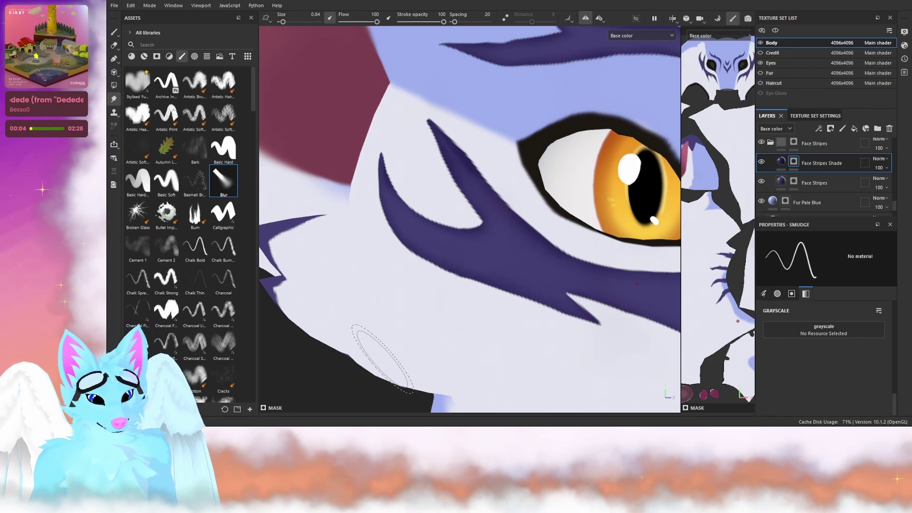
pyautogui.scroll(-4, 447, 235)
pyautogui.scroll(-6, 446, 235)
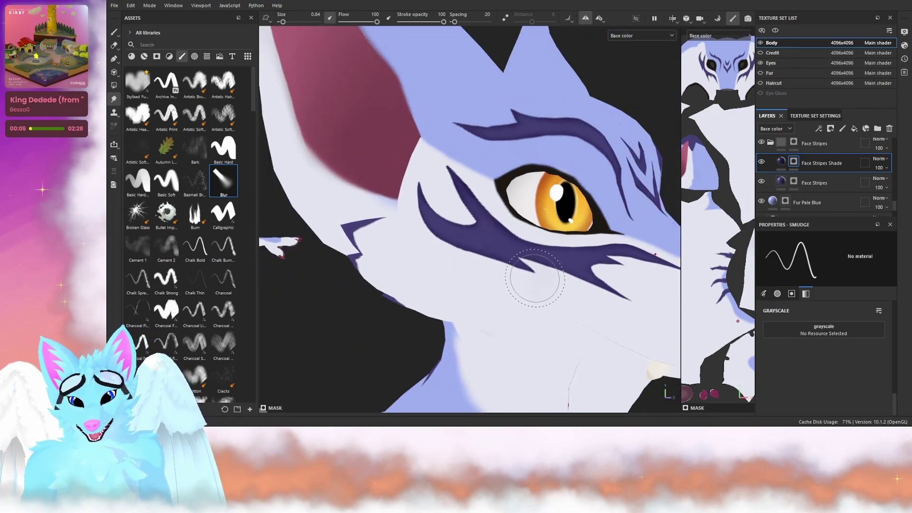
# - Smudge the shading along the other side's cheek stripe and rear prongs with the Basic Soft brush at size 0.58
pyautogui.keyDown('alt'); pyautogui.moveTo(482, 204); pyautogui.dragTo(271, 242); pyautogui.keyUp('alt')
pyautogui.keyDown('alt'); pyautogui.moveTo(610, 246); pyautogui.dragTo(399, 145); pyautogui.keyUp('alt')
pyautogui.scroll(5, 400, 146)
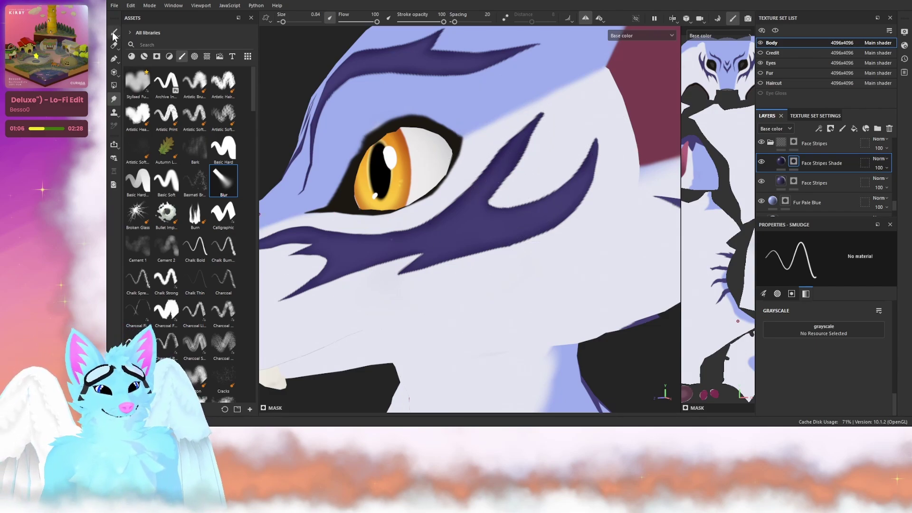
pyautogui.click(167, 179)
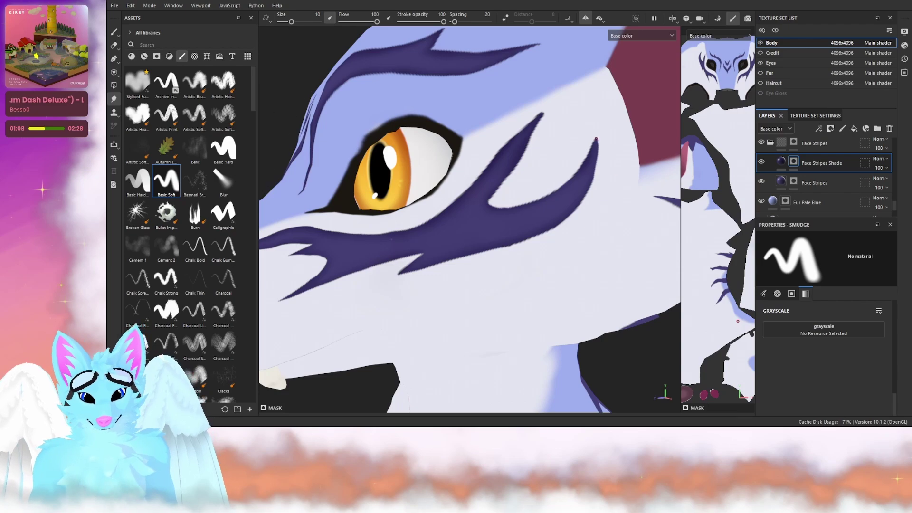
pyautogui.press('ctrl')
pyautogui.keyDown('ctrl'); pyautogui.moveTo(665, 138); pyautogui.dragTo(346, 152, button='right'); pyautogui.keyUp('ctrl')
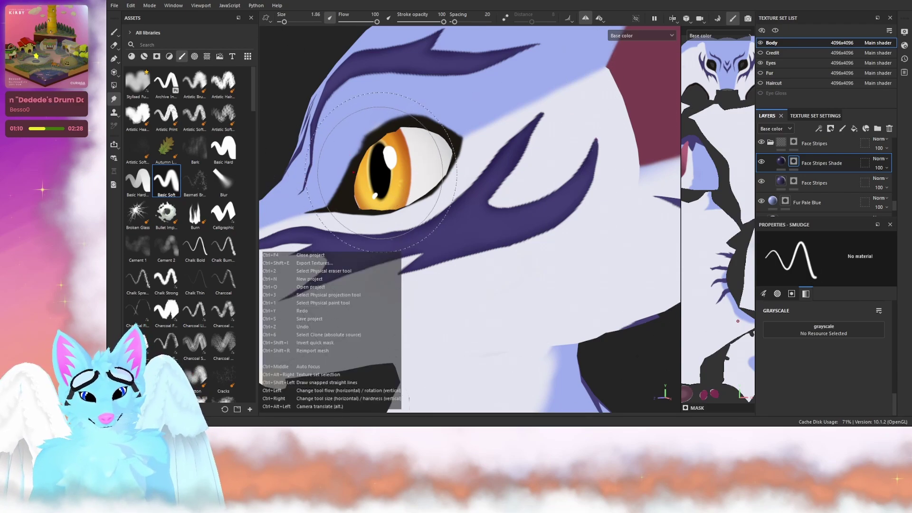
pyautogui.keyDown('ctrl'); pyautogui.moveTo(459, 164); pyautogui.dragTo(411, 159, button='right'); pyautogui.keyUp('ctrl')
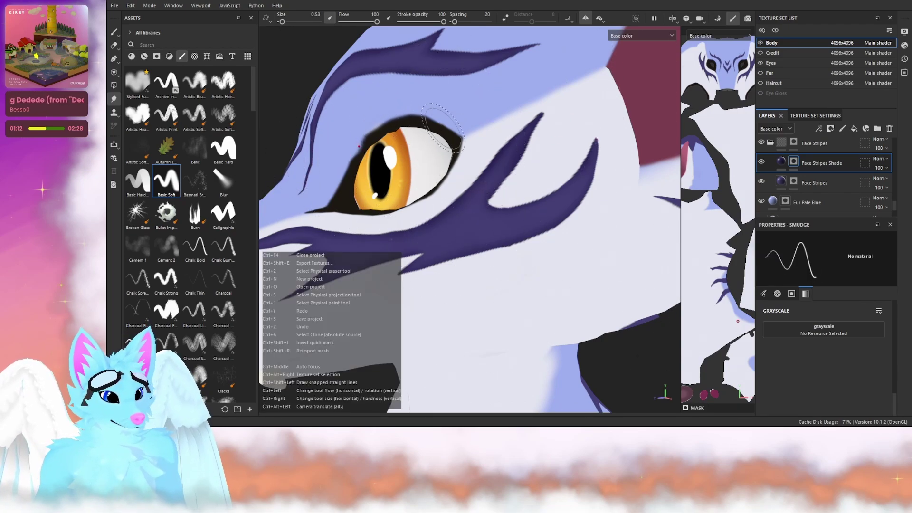
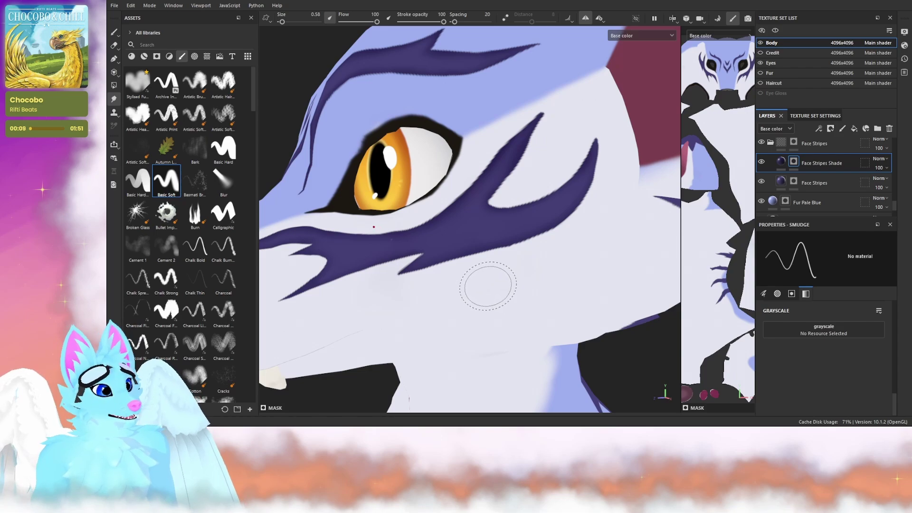
pyautogui.scroll(-3, 546, 247)
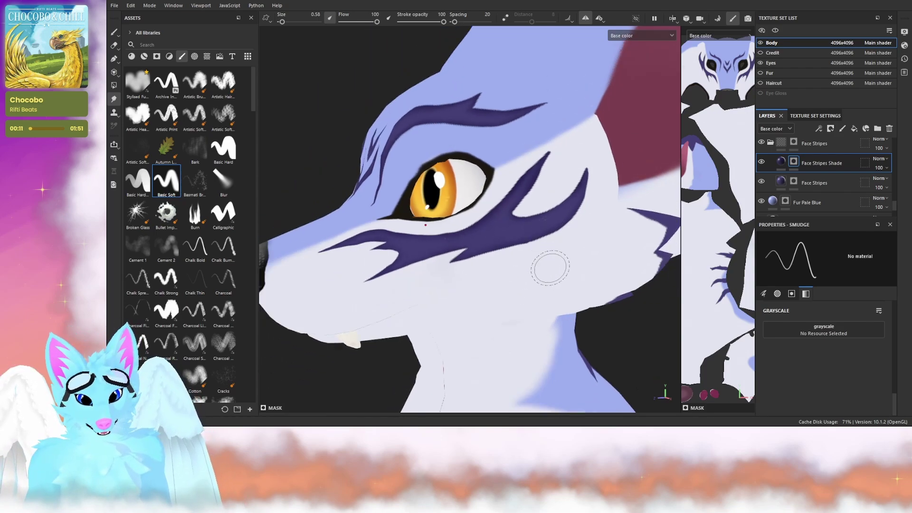
pyautogui.scroll(3, 536, 251)
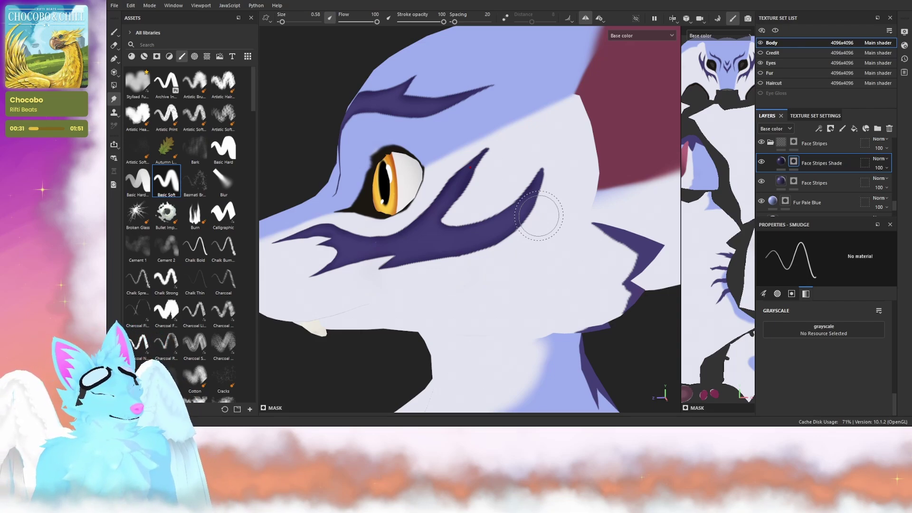
pyautogui.scroll(2, 527, 189)
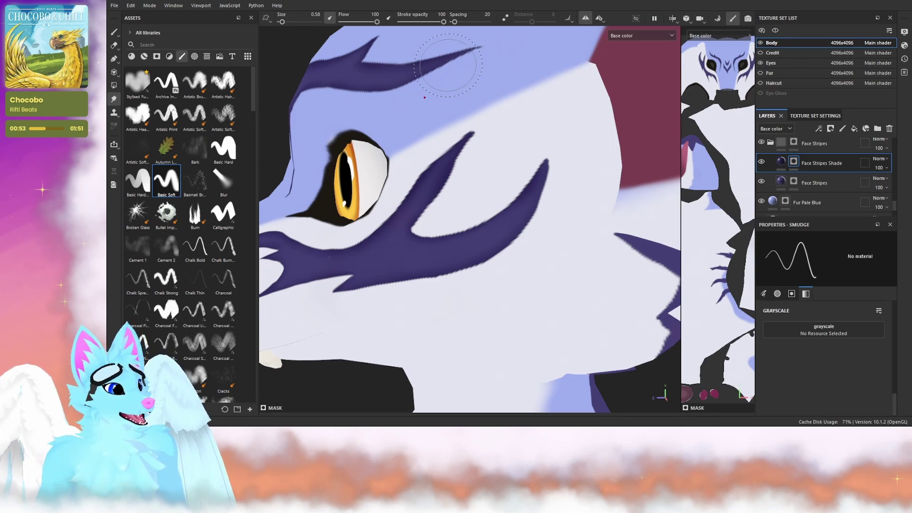
pyautogui.scroll(-3, 602, 266)
pyautogui.scroll(-2, 617, 323)
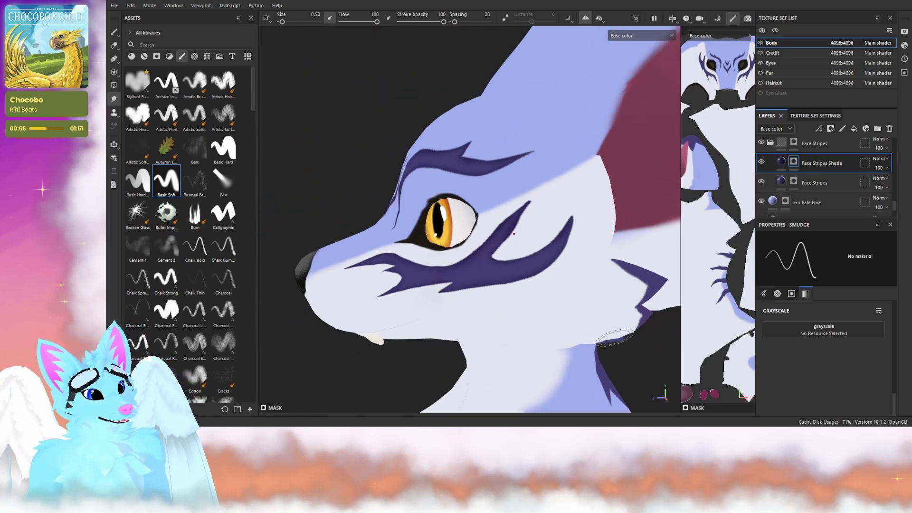
# - Paint shading along the brow stripe above the eye with the Basic Soft brush at size 0.84 and grayscale 1
pyautogui.scroll(6, 478, 275)
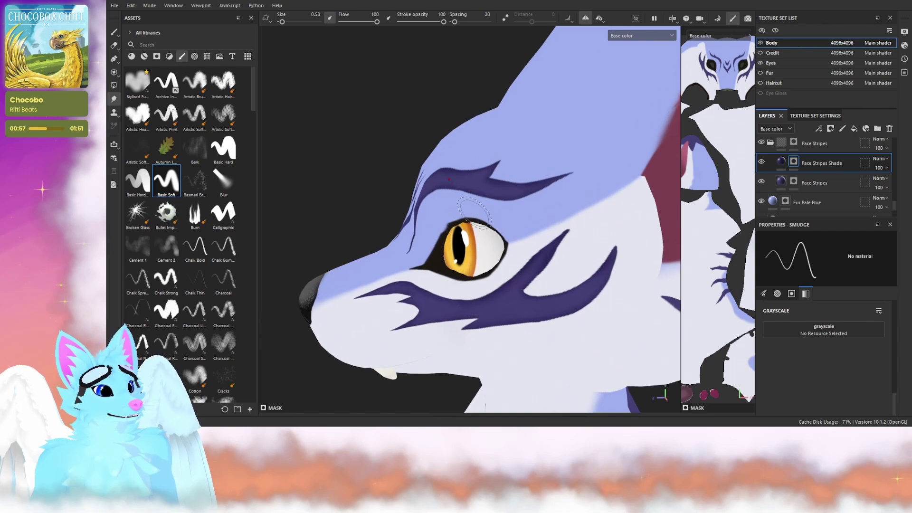
pyautogui.keyDown('alt'); pyautogui.moveTo(609, 236); pyautogui.dragTo(540, 203); pyautogui.keyUp('alt')
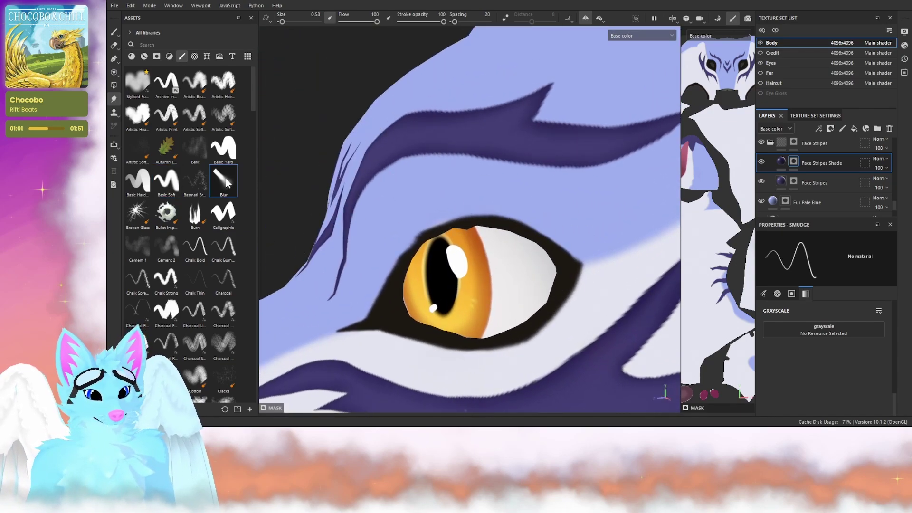
pyautogui.click(165, 180)
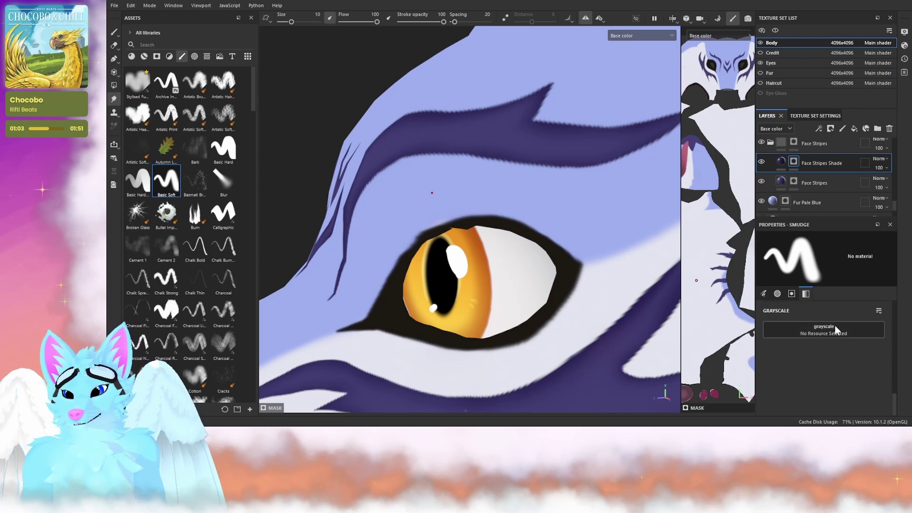
pyautogui.click(119, 33)
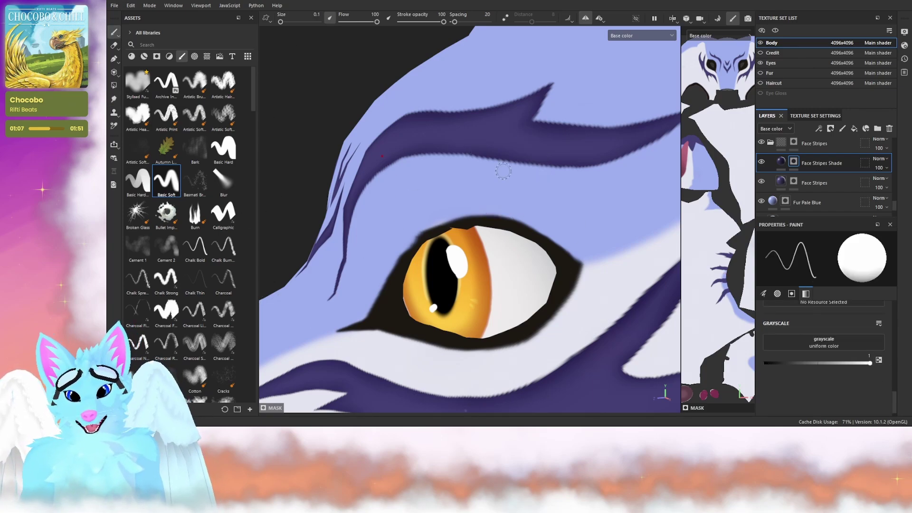
pyautogui.keyDown('ctrl'); pyautogui.moveTo(504, 171); pyautogui.dragTo(515, 169, button='right'); pyautogui.keyUp('ctrl')
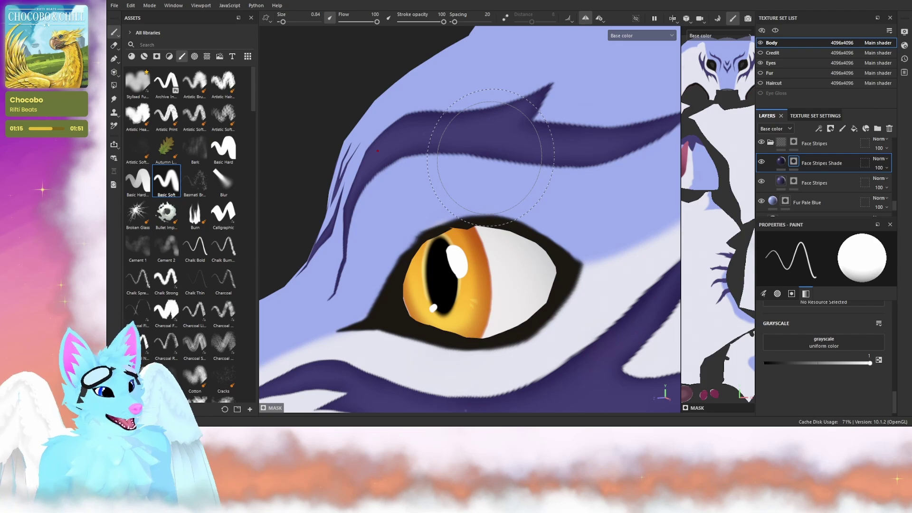
pyautogui.keyDown('ctrl'); pyautogui.moveTo(490, 157); pyautogui.dragTo(522, 140, button='right'); pyautogui.keyUp('ctrl')
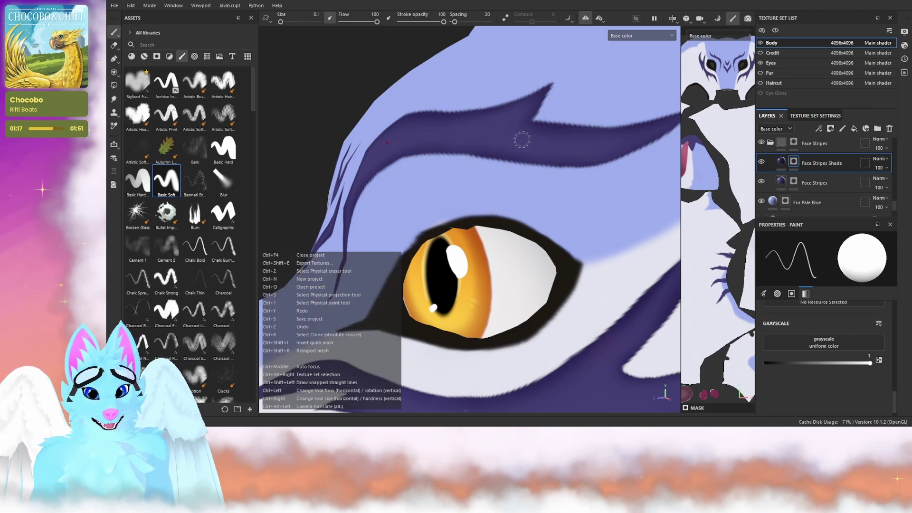
pyautogui.keyDown('ctrl'); pyautogui.moveTo(582, 150); pyautogui.dragTo(591, 148, button='right'); pyautogui.keyUp('ctrl')
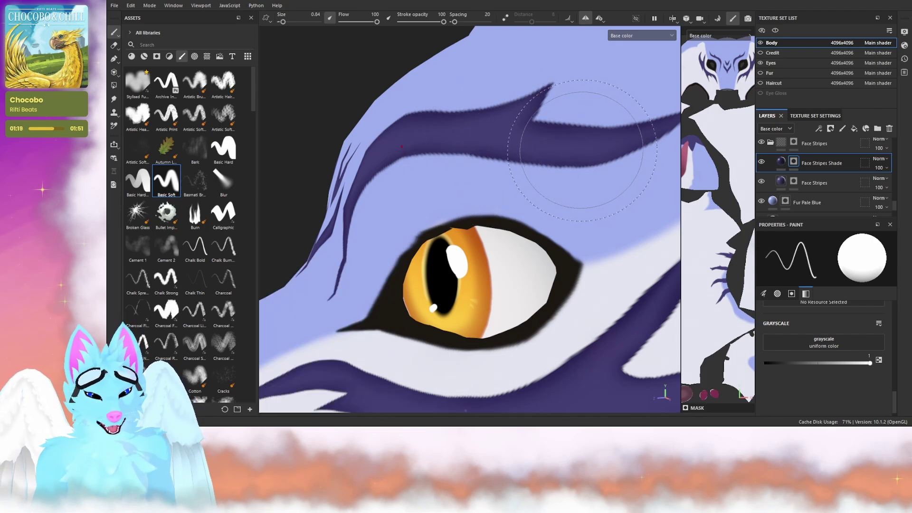
# - Set the paint grayscale to 0 and soften the brow stripe's shading with the Blur brush at size 1.08
pyautogui.keyDown('alt'); pyautogui.moveTo(520, 211); pyautogui.dragTo(577, 246); pyautogui.keyUp('alt')
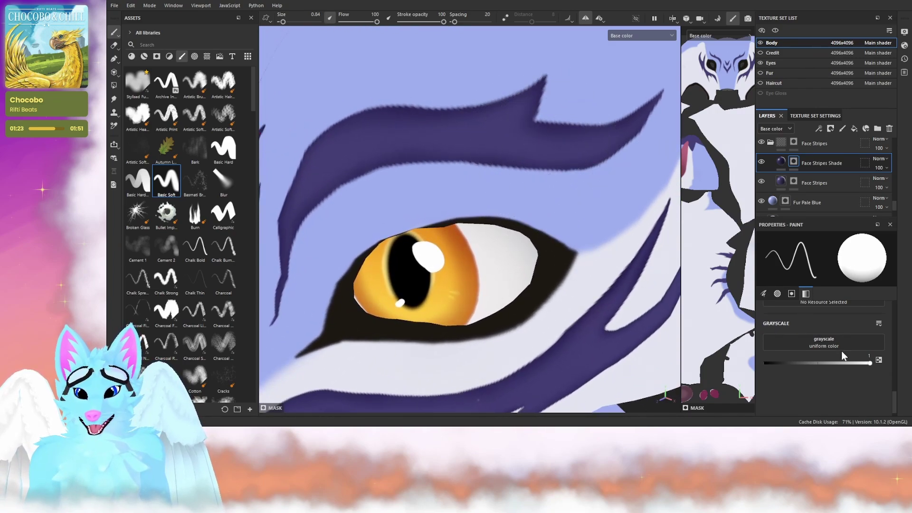
pyautogui.click(878, 360)
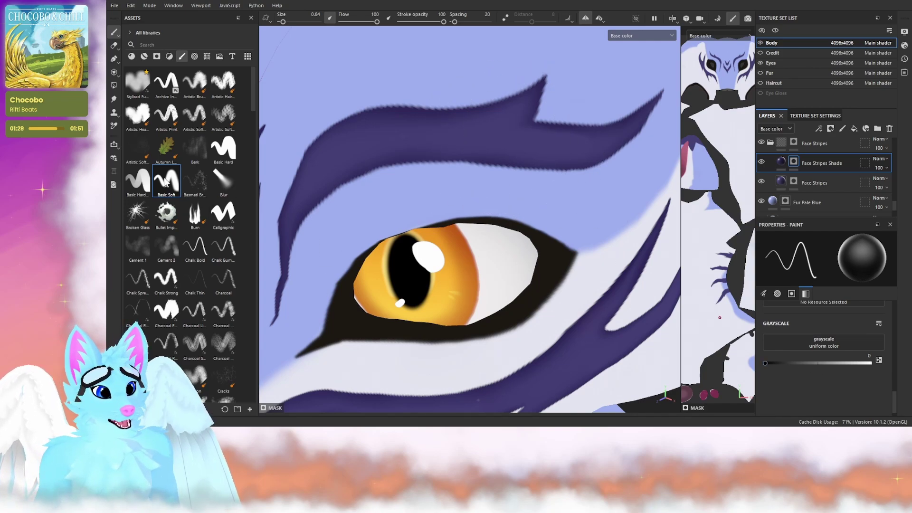
pyautogui.click(227, 186)
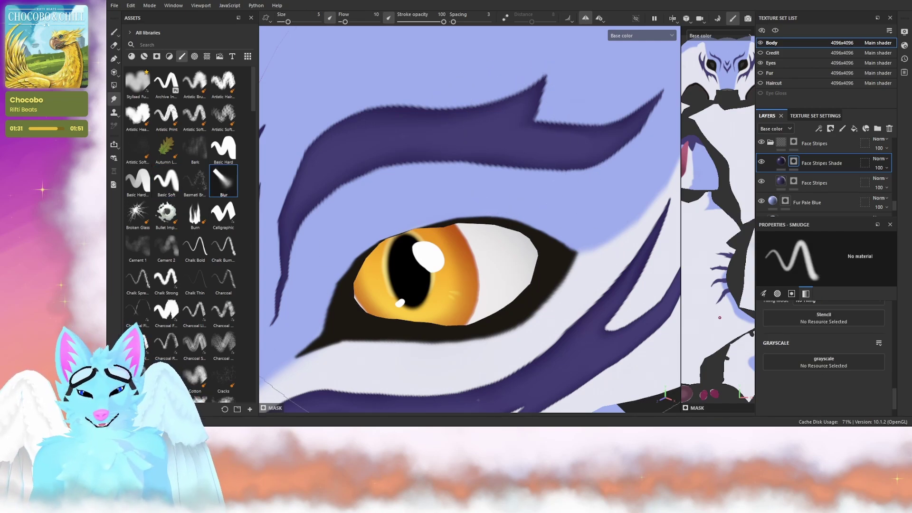
pyautogui.keyDown('ctrl'); pyautogui.moveTo(504, 153); pyautogui.dragTo(468, 153, button='right'); pyautogui.keyUp('ctrl')
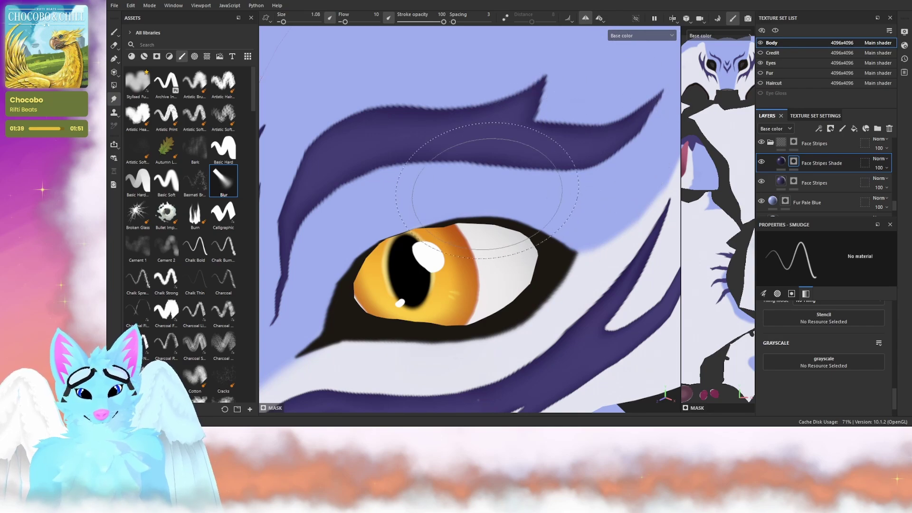
pyautogui.moveTo(487, 191)
pyautogui.keyDown('alt'); pyautogui.mouseDown()
pyautogui.moveTo(507, 191)
pyautogui.moveTo(499, 165)
pyautogui.moveTo(514, 173)
pyautogui.mouseUp(); pyautogui.keyUp('alt')
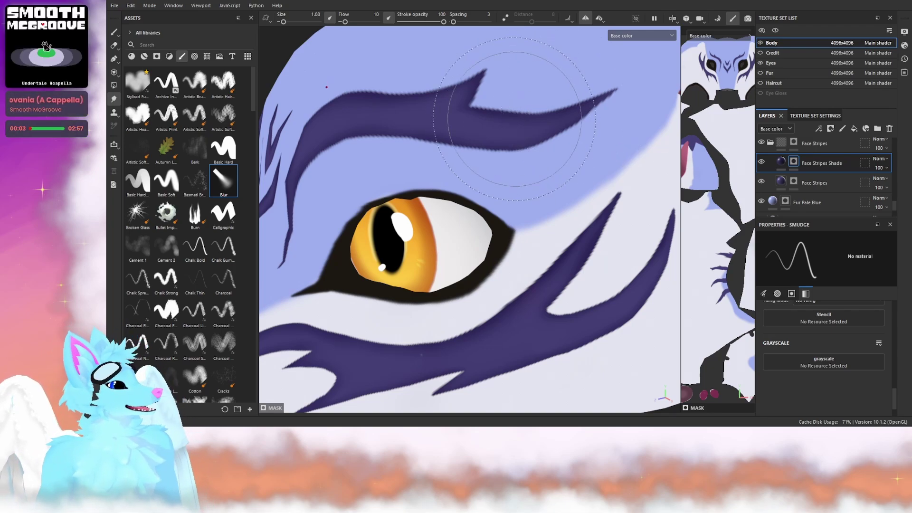
# - Reduce the Blur brush size to 0.84 and examine the brow and cheek stripes' shading around the eye
pyautogui.moveTo(508, 179)
pyautogui.keyDown('alt'); pyautogui.mouseDown(button='right')
pyautogui.moveTo(503, 62)
pyautogui.moveTo(494, 145)
pyautogui.mouseUp(button='right'); pyautogui.keyUp('alt')
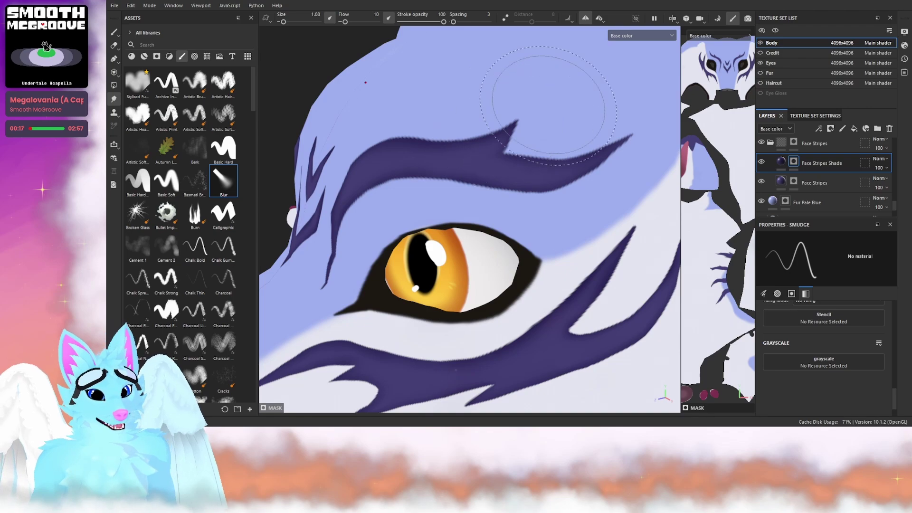
pyautogui.keyDown('ctrl'); pyautogui.moveTo(538, 122); pyautogui.dragTo(517, 127, button='right'); pyautogui.keyUp('ctrl')
pyautogui.scroll(-2, 517, 123)
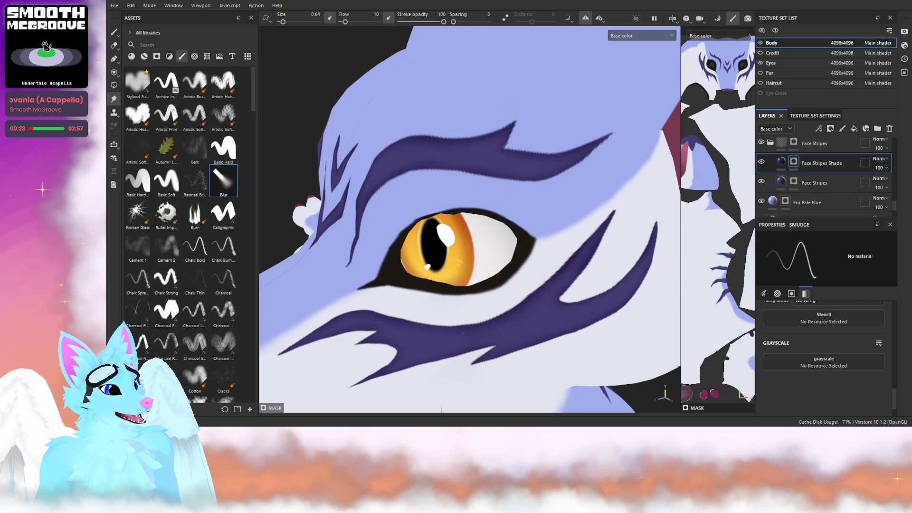
pyautogui.scroll(-2, 468, 226)
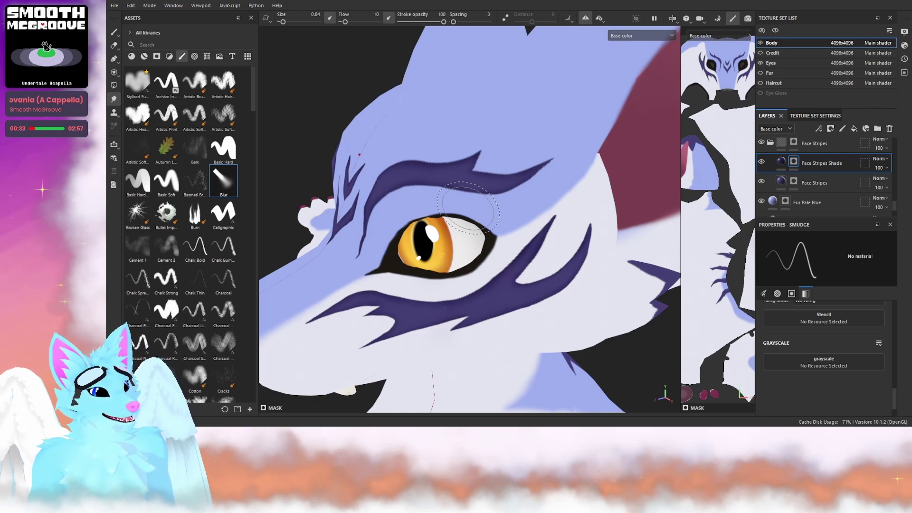
pyautogui.scroll(3, 382, 145)
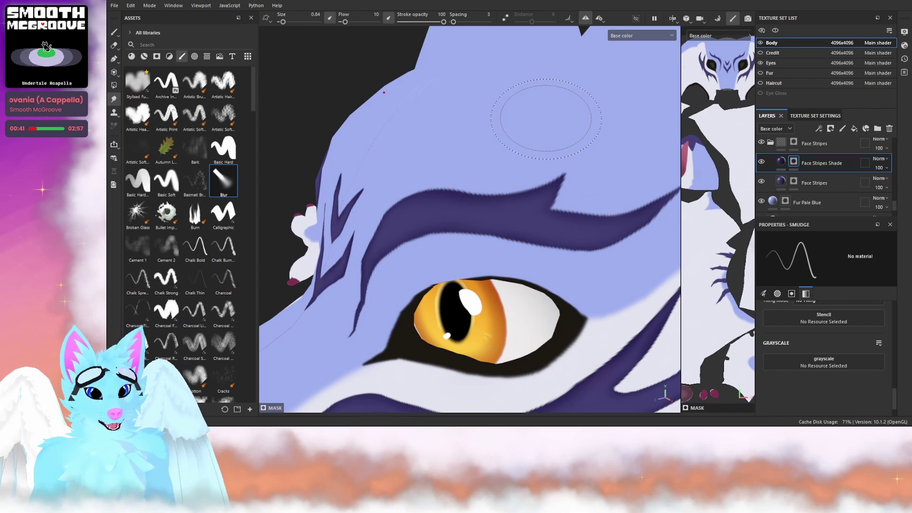
pyautogui.scroll(-3, 536, 118)
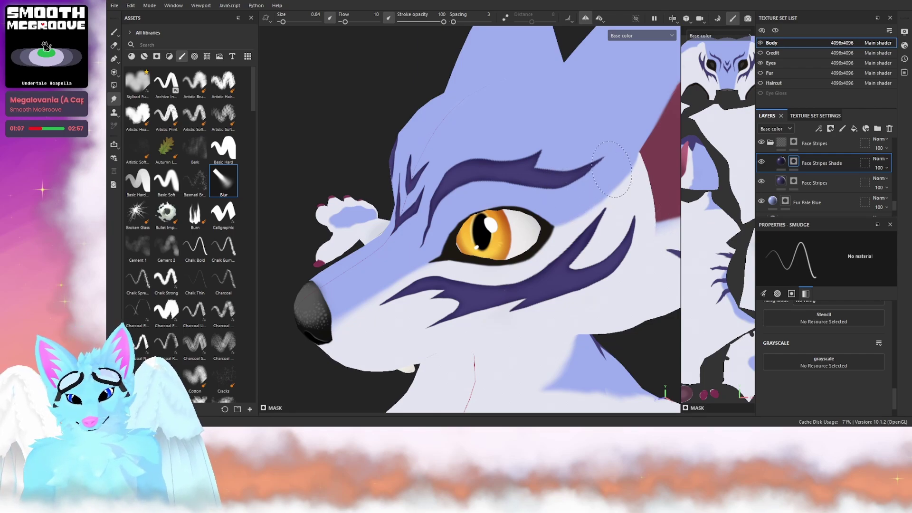
pyautogui.moveTo(618, 208)
pyautogui.keyDown('alt'); pyautogui.mouseDown()
pyautogui.moveTo(609, 173)
pyautogui.moveTo(531, 243)
pyautogui.moveTo(558, 259)
pyautogui.moveTo(589, 261)
pyautogui.mouseUp(); pyautogui.keyUp('alt')
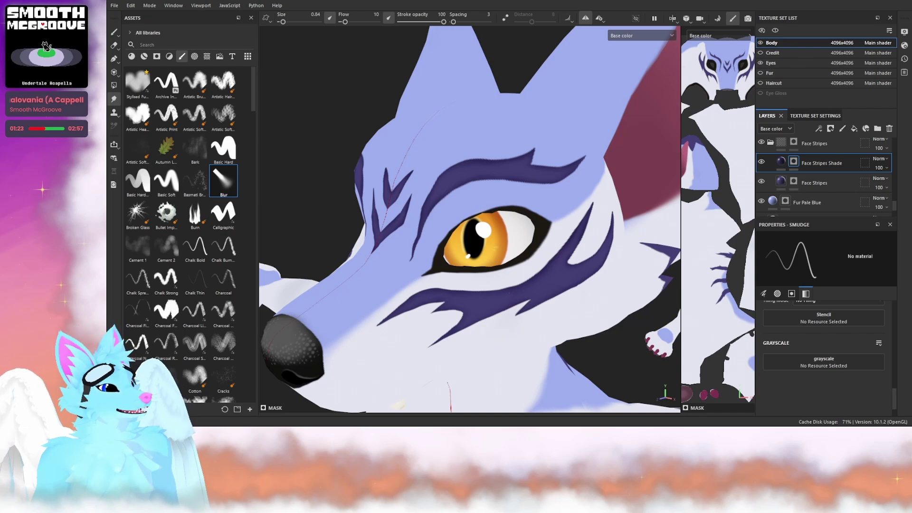
pyautogui.scroll(2, 392, 197)
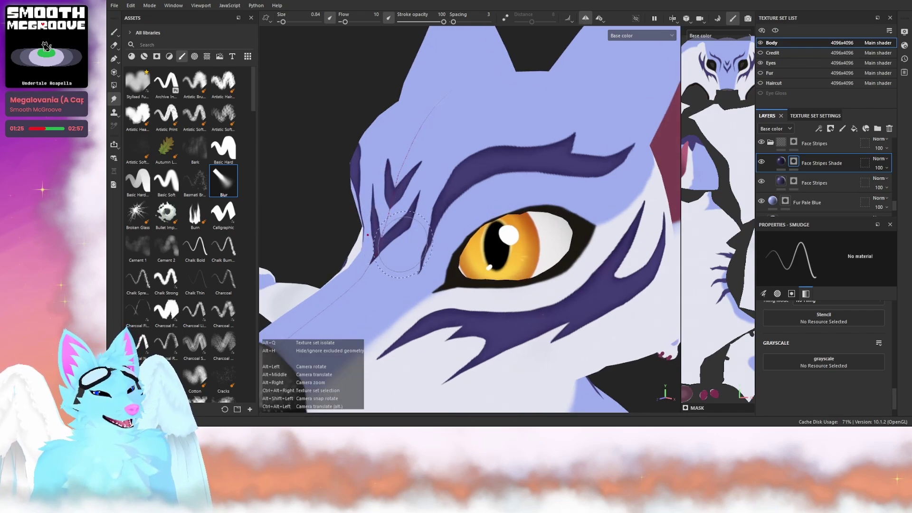
pyautogui.keyDown('alt'); pyautogui.moveTo(403, 243); pyautogui.dragTo(416, 250); pyautogui.keyUp('alt')
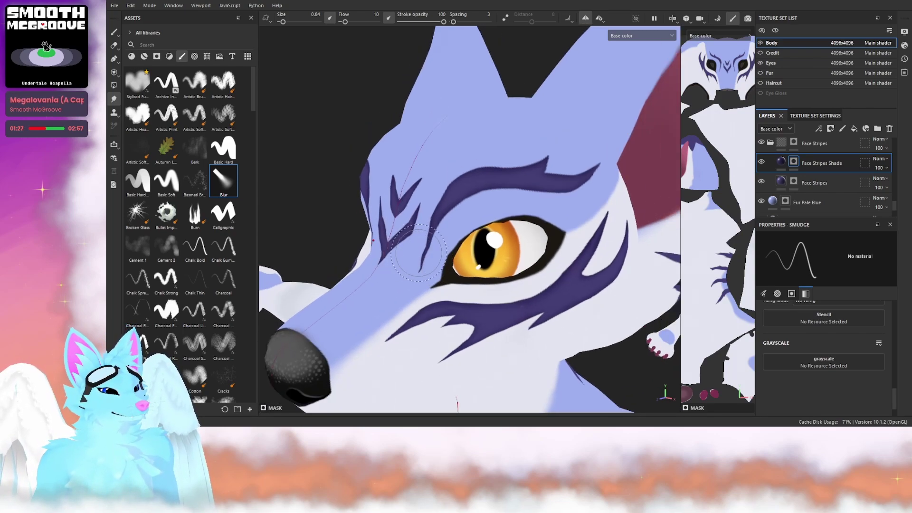
pyautogui.scroll(-1, 419, 244)
pyautogui.keyDown('alt'); pyautogui.moveTo(389, 214); pyautogui.dragTo(480, 174); pyautogui.keyUp('alt')
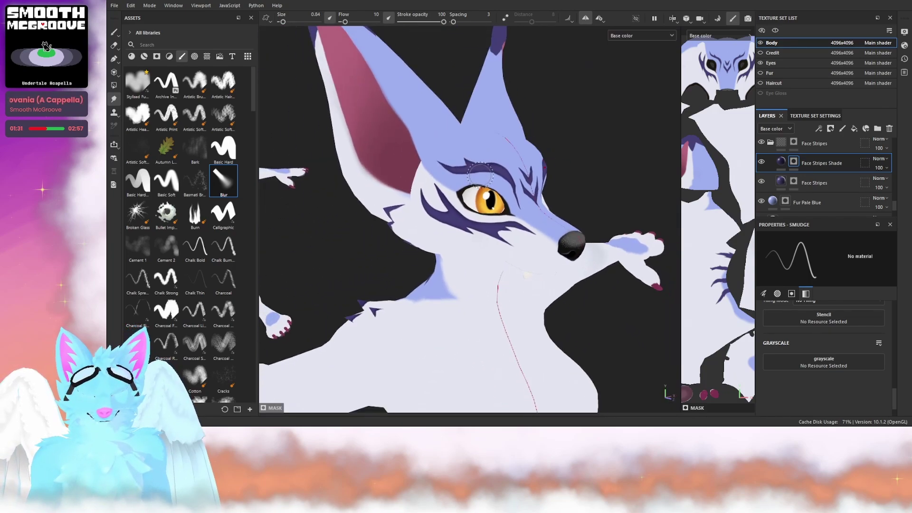
# - Examine the brow, cheek and forehead stripe shading on the other side of the face
pyautogui.scroll(3, 478, 172)
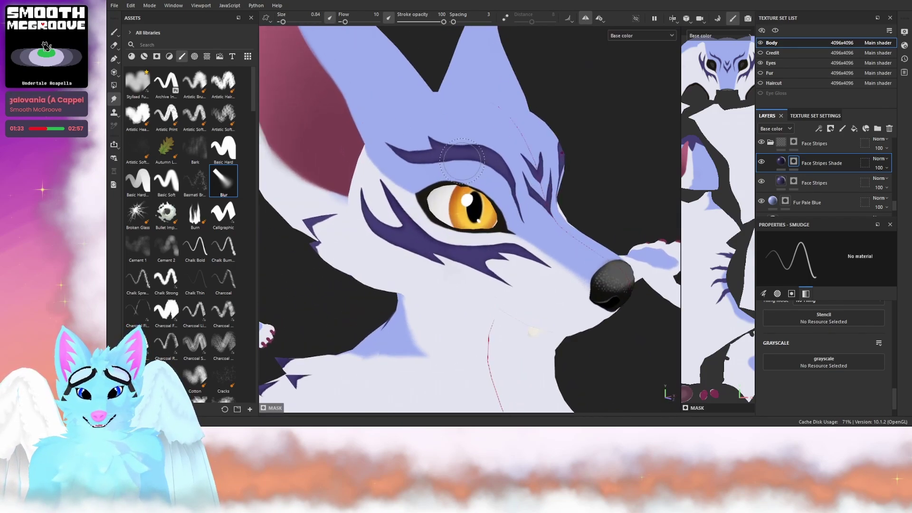
pyautogui.scroll(4, 461, 162)
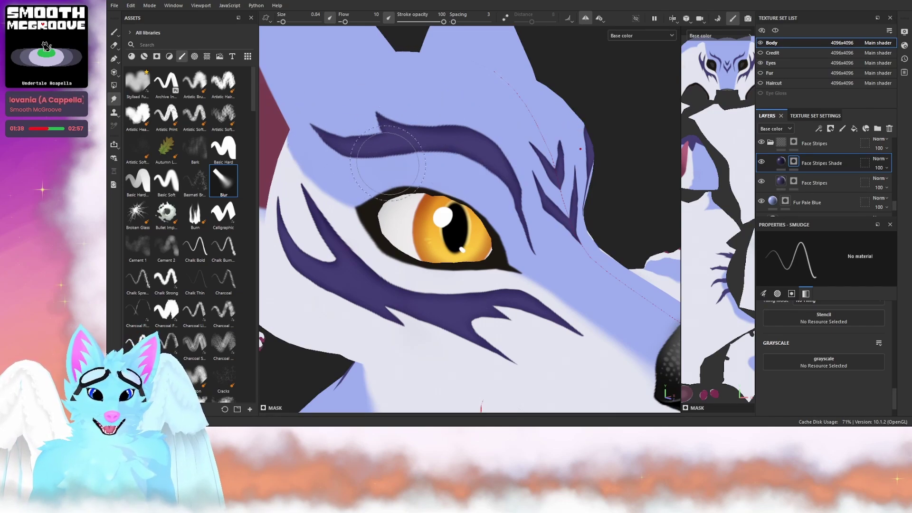
pyautogui.moveTo(485, 190)
pyautogui.keyDown('alt'); pyautogui.mouseDown()
pyautogui.moveTo(454, 197)
pyautogui.moveTo(540, 175)
pyautogui.mouseUp(); pyautogui.keyUp('alt')
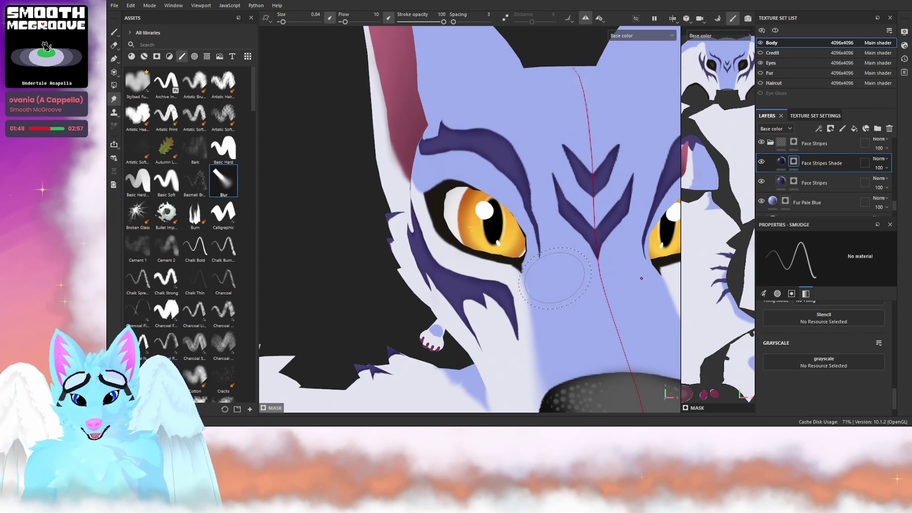
pyautogui.keyDown('alt'); pyautogui.moveTo(499, 339); pyautogui.dragTo(535, 350); pyautogui.keyUp('alt')
pyautogui.keyDown('alt'); pyautogui.moveTo(505, 287); pyautogui.dragTo(558, 294); pyautogui.keyUp('alt')
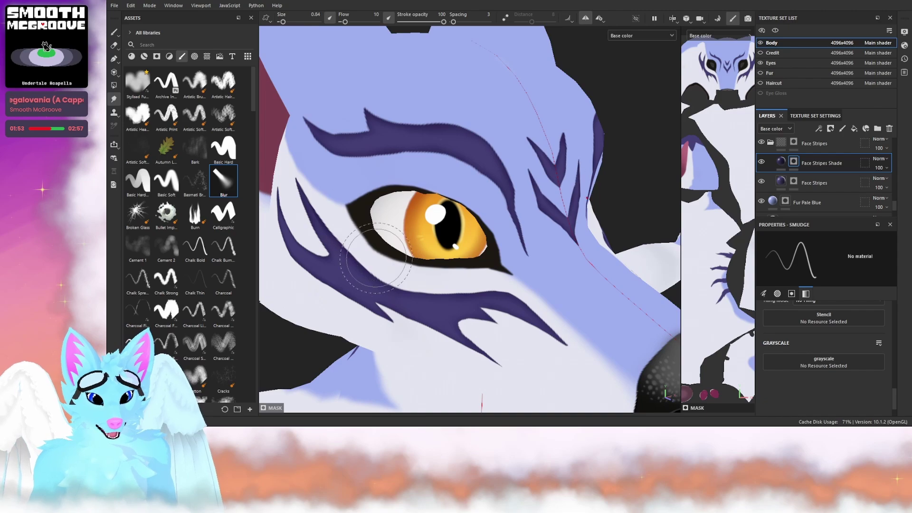
pyautogui.moveTo(395, 228)
pyautogui.keyDown('alt'); pyautogui.mouseDown()
pyautogui.moveTo(433, 210)
pyautogui.moveTo(497, 204)
pyautogui.moveTo(492, 195)
pyautogui.mouseUp(); pyautogui.keyUp('alt')
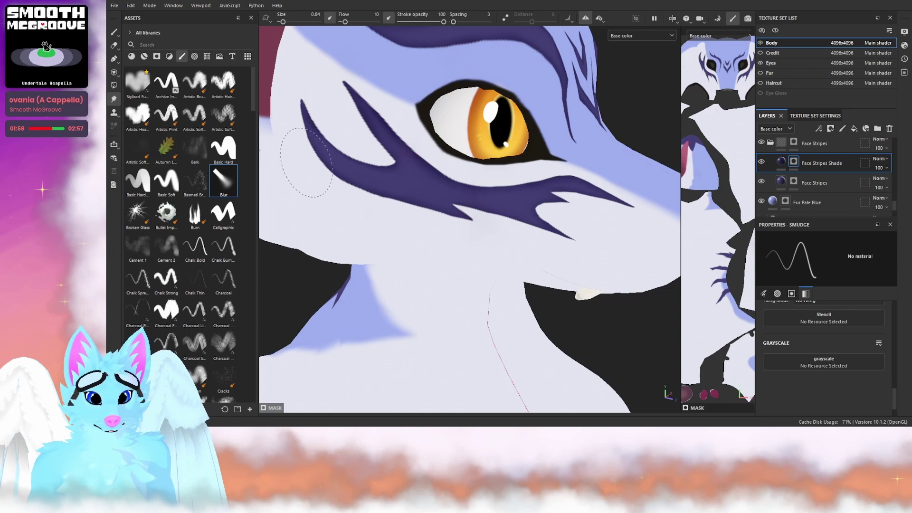
pyautogui.keyDown('alt'); pyautogui.moveTo(525, 248); pyautogui.dragTo(498, 224); pyautogui.keyUp('alt')
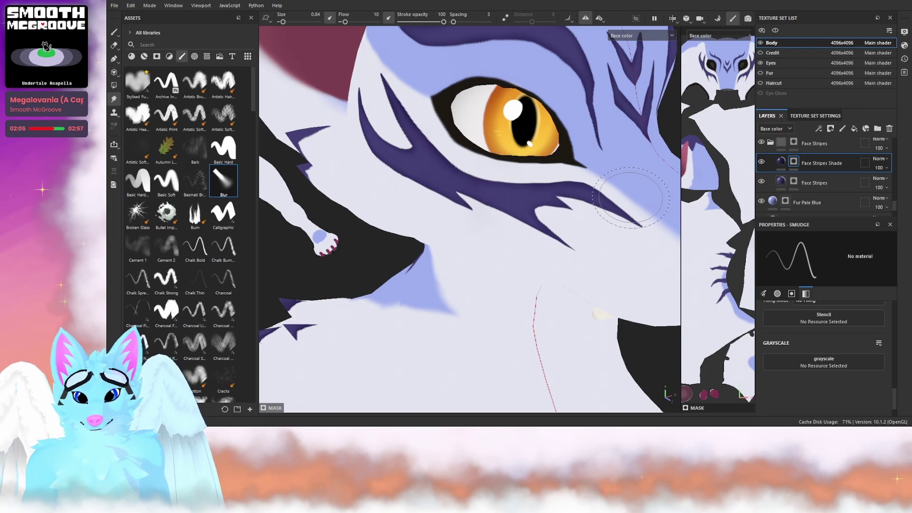
pyautogui.keyDown('alt'); pyautogui.moveTo(610, 224); pyautogui.dragTo(472, 217); pyautogui.keyUp('alt')
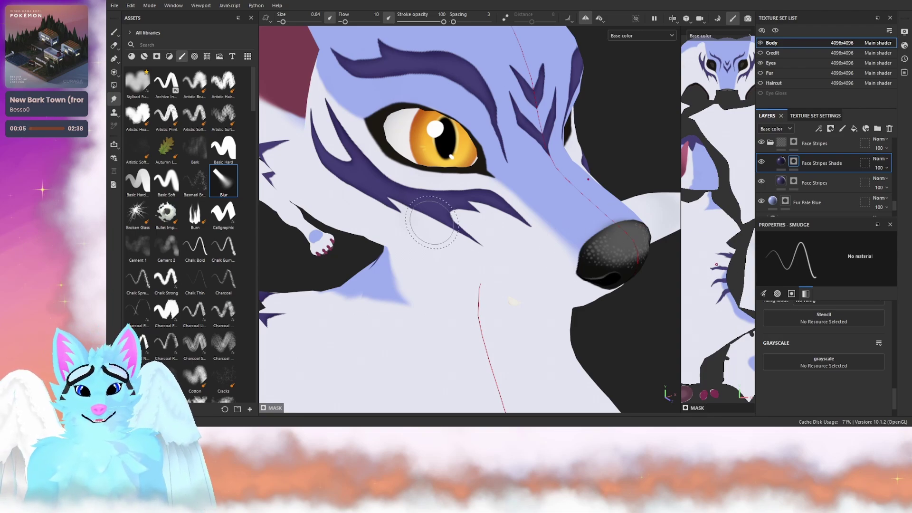
# - Compare the brow stripe's shading up close and across the whole head from several angles
pyautogui.scroll(-3, 453, 163)
pyautogui.scroll(5, 453, 164)
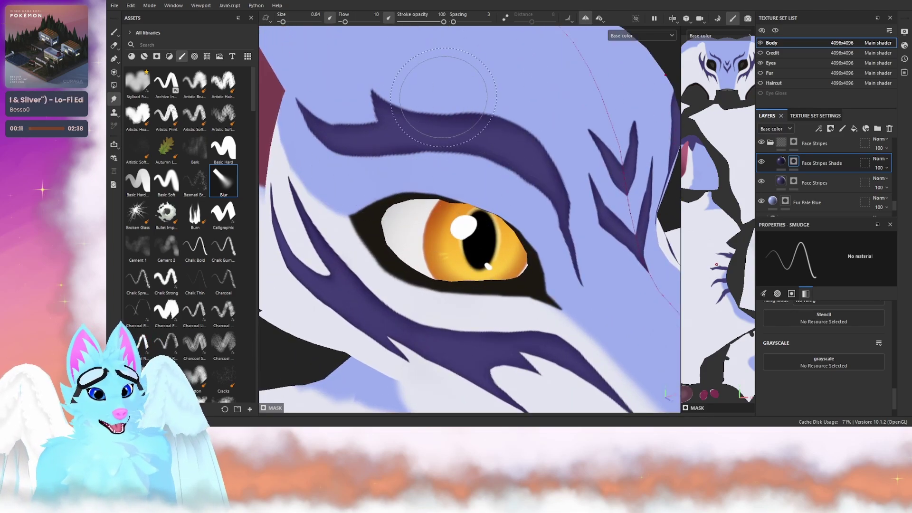
pyautogui.keyDown('alt'); pyautogui.moveTo(437, 81); pyautogui.dragTo(480, 107); pyautogui.keyUp('alt')
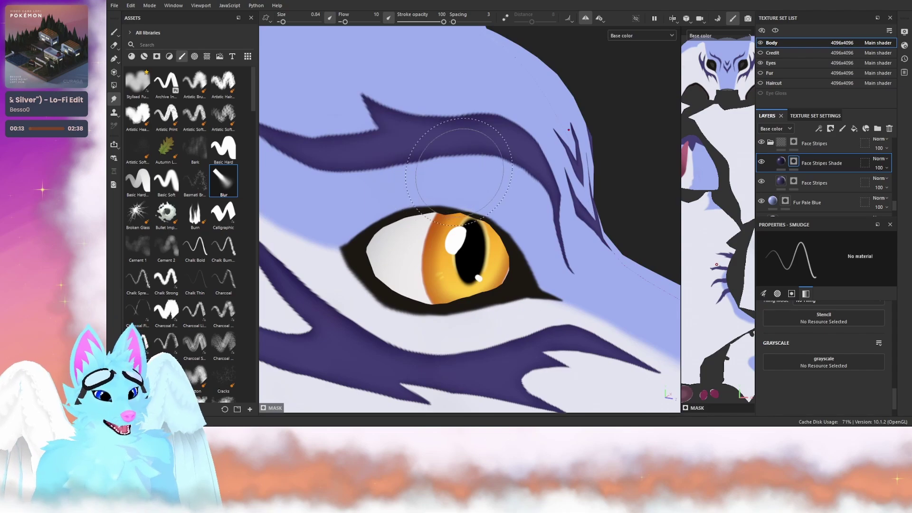
pyautogui.scroll(-5, 339, 157)
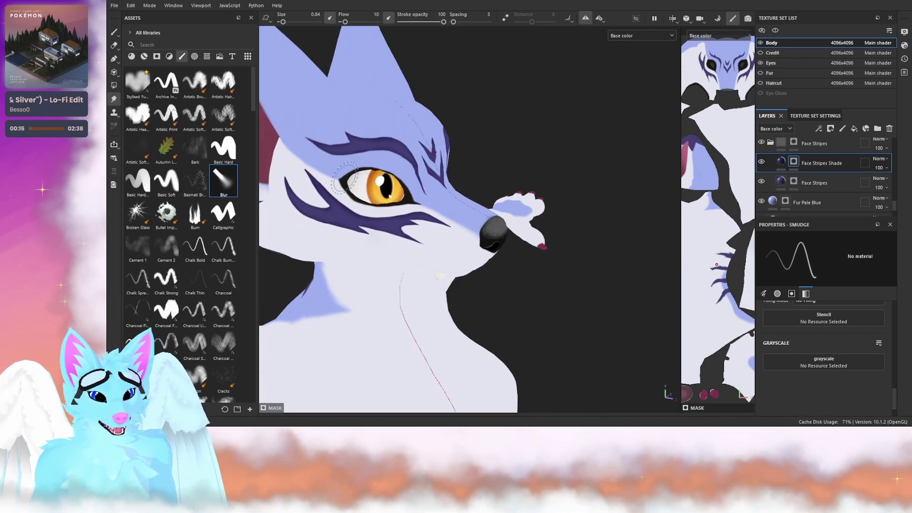
pyautogui.keyDown('alt'); pyautogui.moveTo(349, 178); pyautogui.dragTo(423, 158); pyautogui.keyUp('alt')
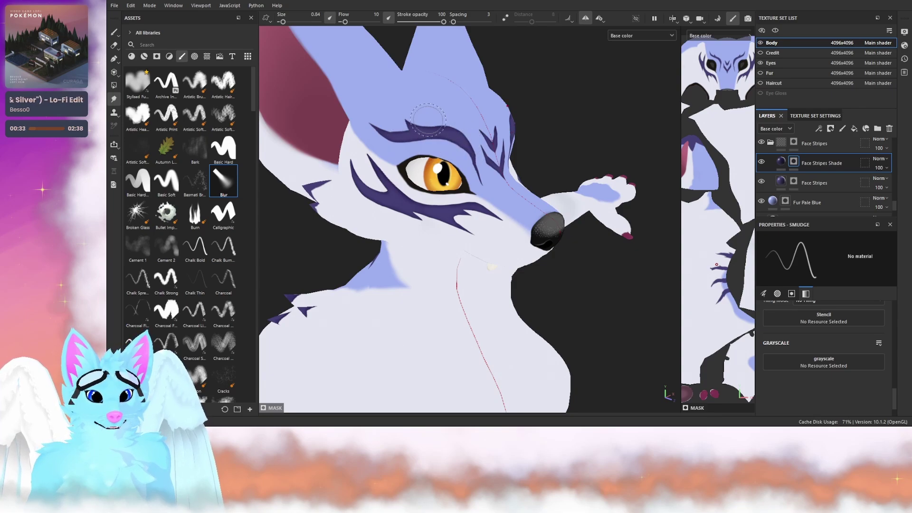
pyautogui.keyDown('alt'); pyautogui.moveTo(448, 165); pyautogui.dragTo(401, 153); pyautogui.keyUp('alt')
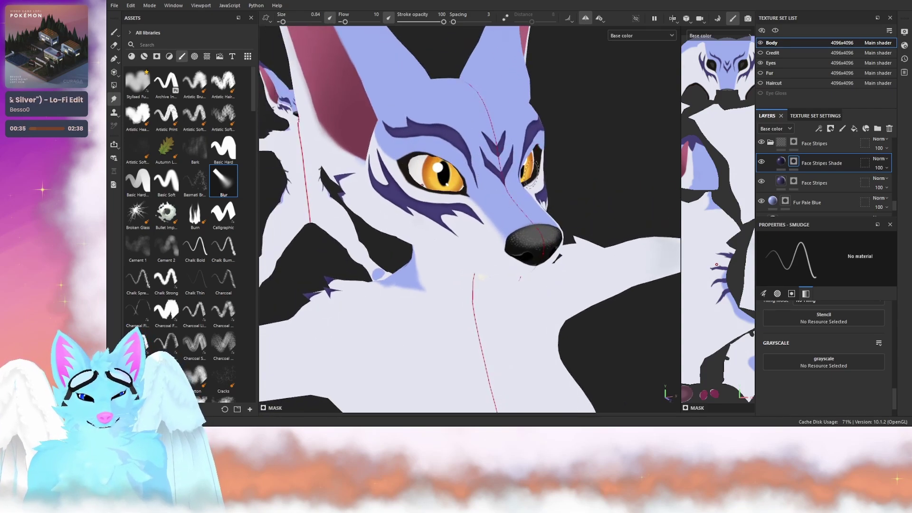
pyautogui.scroll(-4, 460, 172)
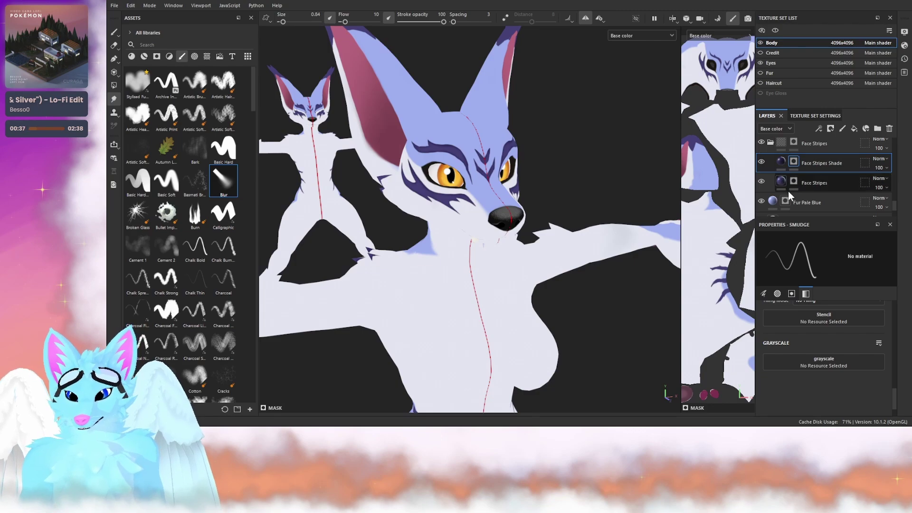
# - Collapse the Face Stripes layer group and hide it
pyautogui.scroll(-1, 817, 185)
pyautogui.scroll(2, 820, 180)
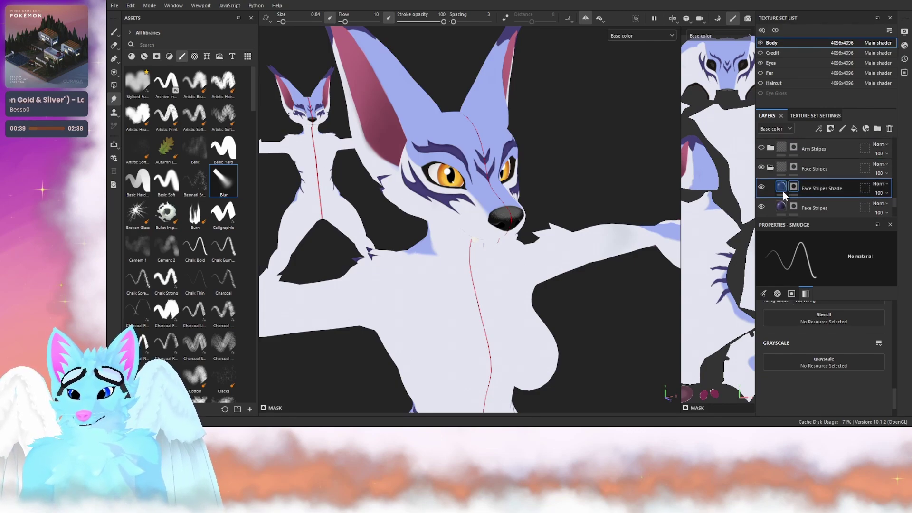
pyautogui.click(770, 168)
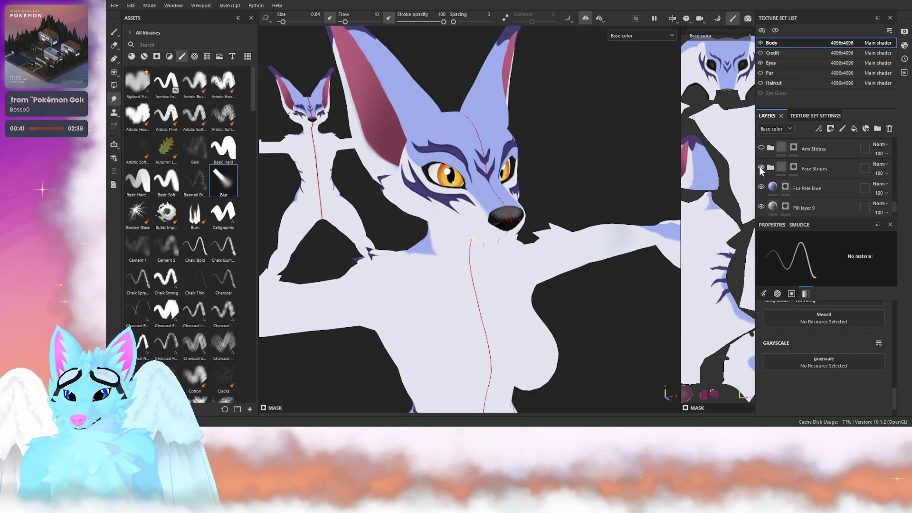
pyautogui.scroll(1, 771, 188)
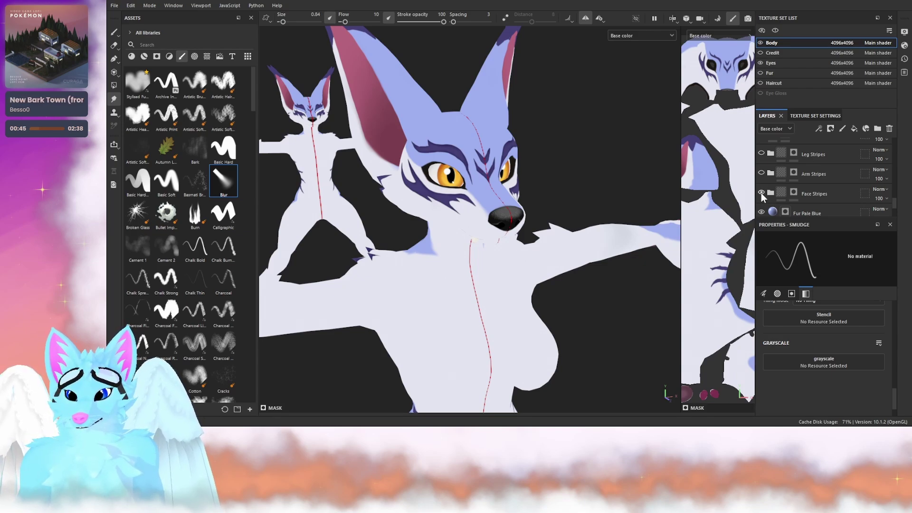
pyautogui.click(761, 193)
pyautogui.scroll(3, 778, 191)
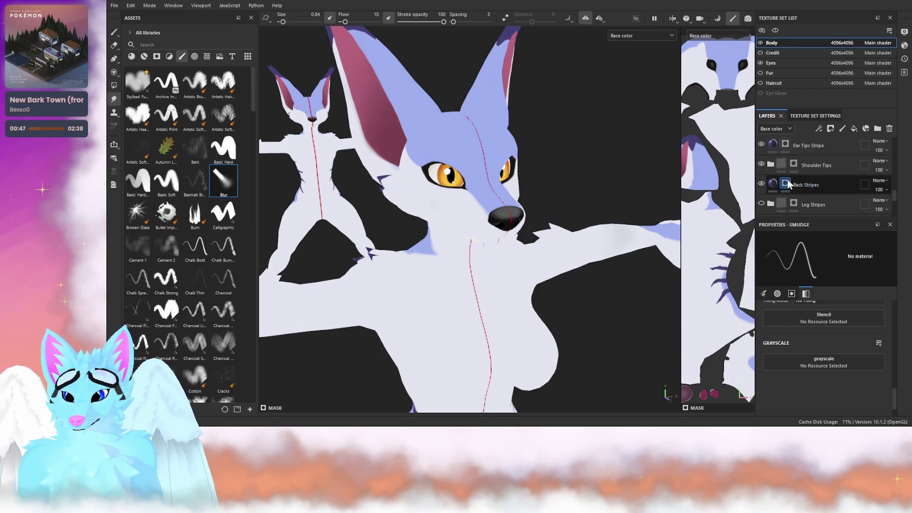
# - Examine the ear tips, neck and side markings while selecting the Back Stripes and Ear Tips Stripe masks
pyautogui.click(794, 184)
pyautogui.keyDown('alt'); pyautogui.moveTo(417, 261); pyautogui.dragTo(527, 292); pyautogui.keyUp('alt')
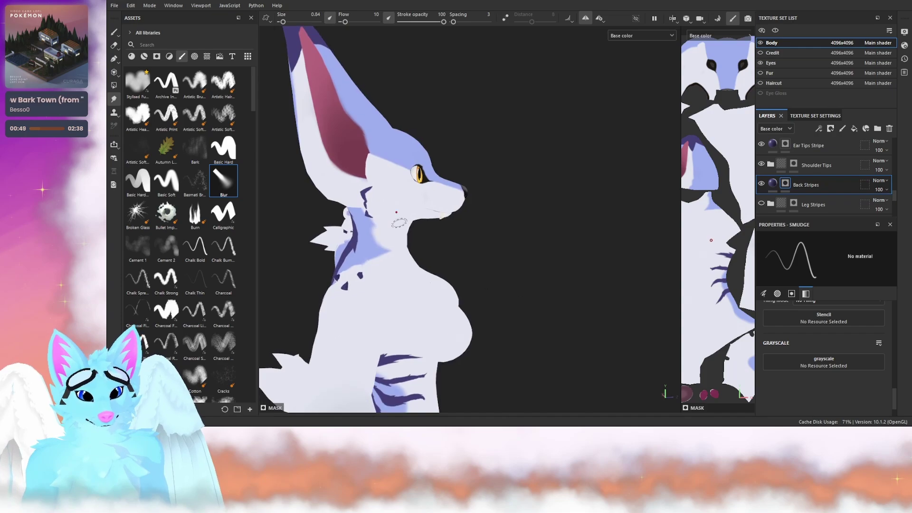
pyautogui.keyDown('alt'); pyautogui.moveTo(399, 221); pyautogui.dragTo(449, 275, button='middle'); pyautogui.keyUp('alt')
pyautogui.scroll(1, 789, 172)
pyautogui.click(786, 170)
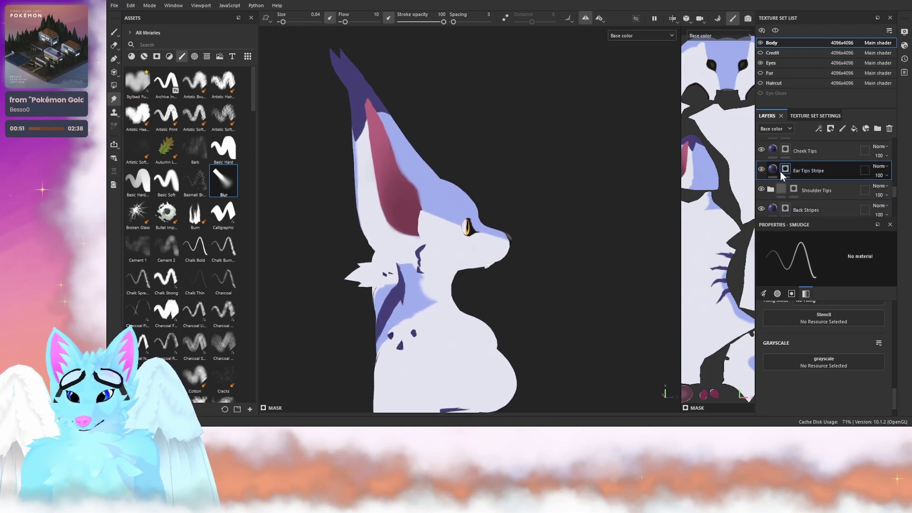
pyautogui.keyDown('alt'); pyautogui.moveTo(376, 149); pyautogui.dragTo(355, 154); pyautogui.keyUp('alt')
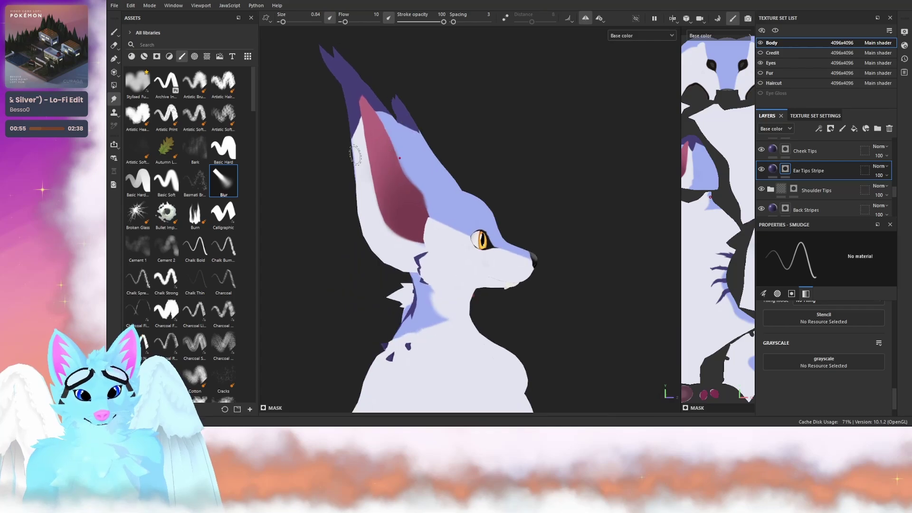
pyautogui.keyDown('alt'); pyautogui.moveTo(486, 305); pyautogui.dragTo(498, 169, button='middle'); pyautogui.keyUp('alt')
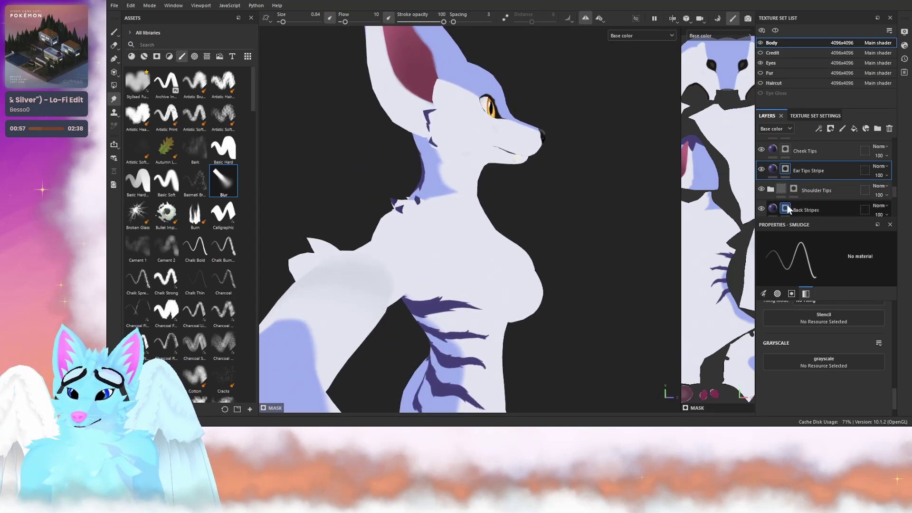
# - Set up the Paint tool on the Back Stripes mask with the Basic Hard brush, size 0.84 and stroke smoothing distance 8, facing the lower back
pyautogui.click(787, 206)
pyautogui.keyDown('alt'); pyautogui.moveTo(488, 294); pyautogui.dragTo(476, 77, button='middle'); pyautogui.keyUp('alt')
pyautogui.keyDown('alt'); pyautogui.moveTo(404, 138); pyautogui.dragTo(565, 151); pyautogui.keyUp('alt')
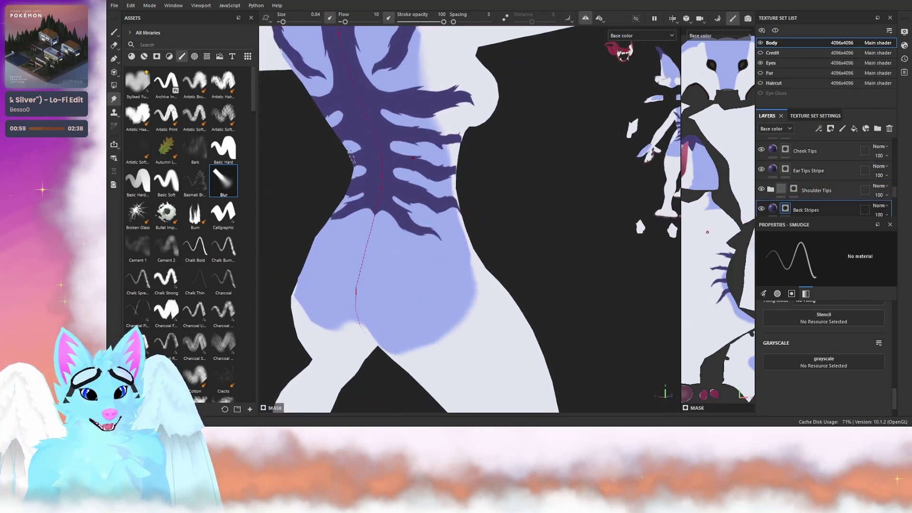
pyautogui.keyDown('alt'); pyautogui.moveTo(351, 155); pyautogui.dragTo(380, 153, button='right'); pyautogui.keyUp('alt')
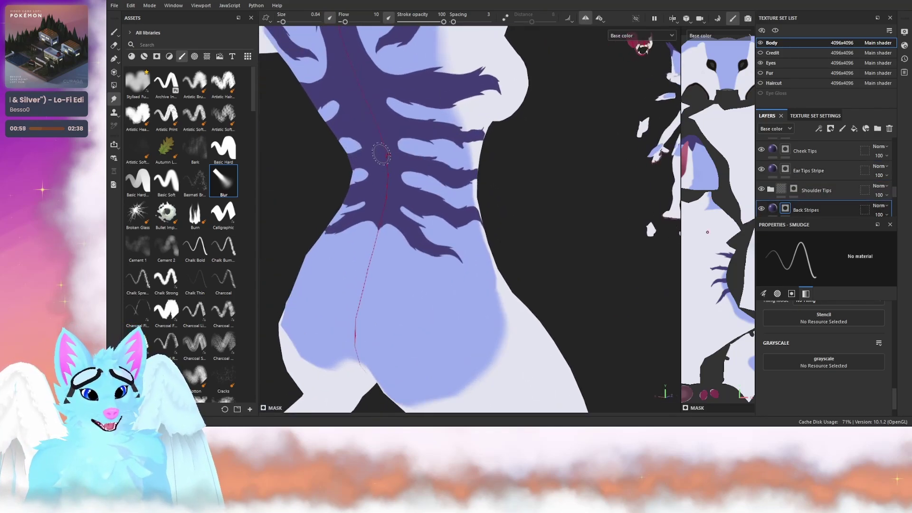
pyautogui.click(114, 32)
pyautogui.click(223, 149)
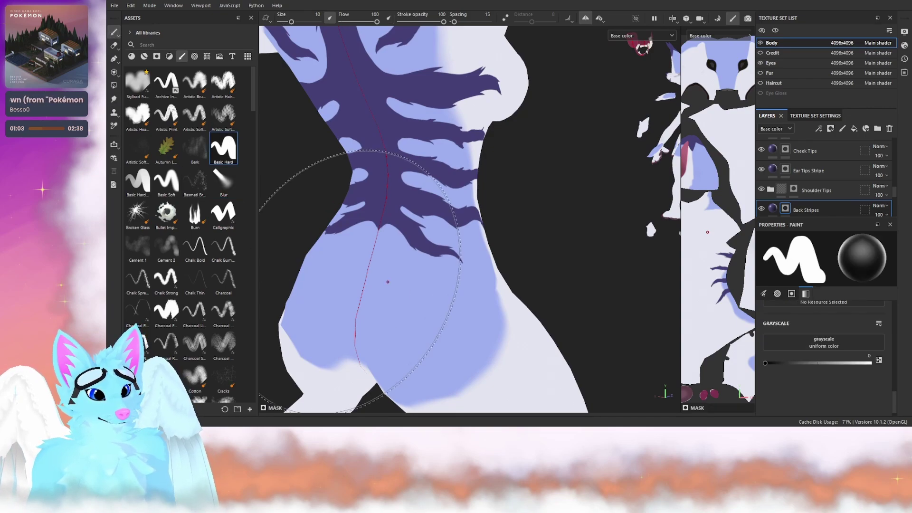
pyautogui.keyDown('ctrl'); pyautogui.moveTo(347, 275); pyautogui.dragTo(285, 274, button='right'); pyautogui.keyUp('ctrl')
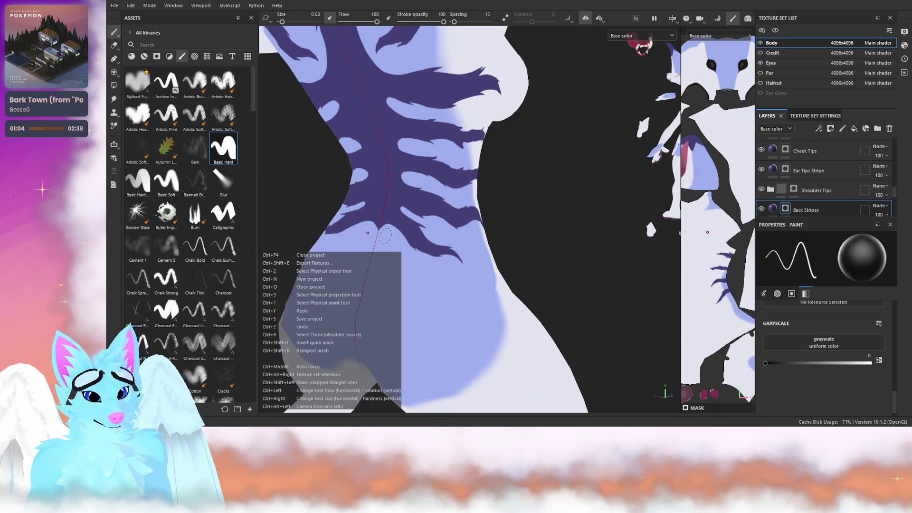
pyautogui.click(505, 18)
pyautogui.keyDown('ctrl'); pyautogui.moveTo(395, 226); pyautogui.dragTo(403, 225, button='right'); pyautogui.keyUp('ctrl')
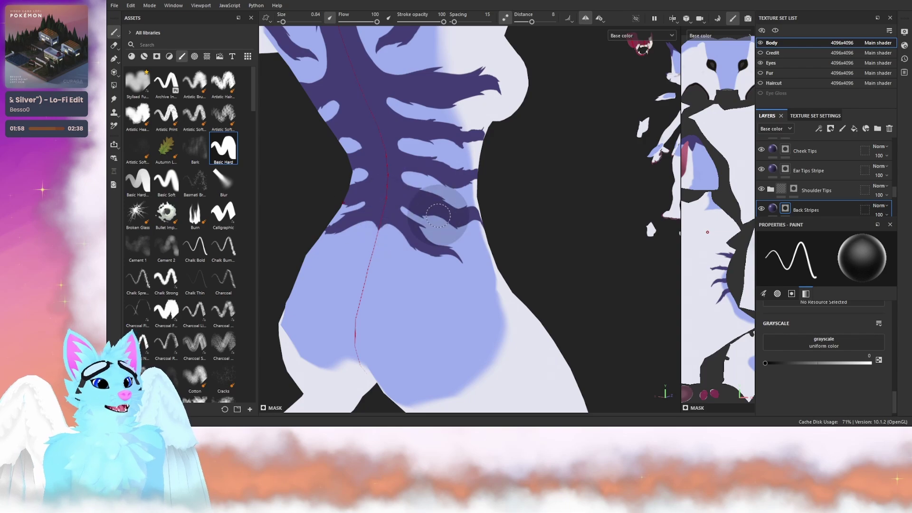
# - Widen the narrow gap between the two lowest back stripes with a 0.1 brush at grayscale 0, with stroke smoothing off
pyautogui.scroll(1, 425, 252)
pyautogui.scroll(1, 419, 237)
pyautogui.scroll(1, 407, 219)
pyautogui.keyDown('alt'); pyautogui.moveTo(487, 225); pyautogui.dragTo(509, 276, button='middle'); pyautogui.keyUp('alt')
pyautogui.scroll(3, 464, 268)
pyautogui.keyDown('ctrl'); pyautogui.moveTo(447, 262); pyautogui.dragTo(441, 263, button='right'); pyautogui.keyUp('ctrl')
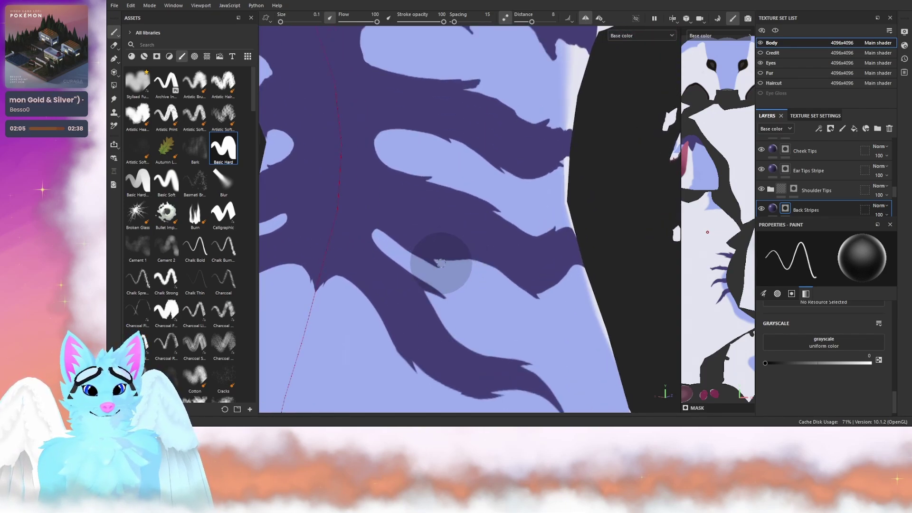
pyautogui.moveTo(477, 307)
pyautogui.keyDown('alt'); pyautogui.mouseDown()
pyautogui.moveTo(415, 330)
pyautogui.moveTo(524, 322)
pyautogui.moveTo(486, 306)
pyautogui.mouseUp(); pyautogui.keyUp('alt')
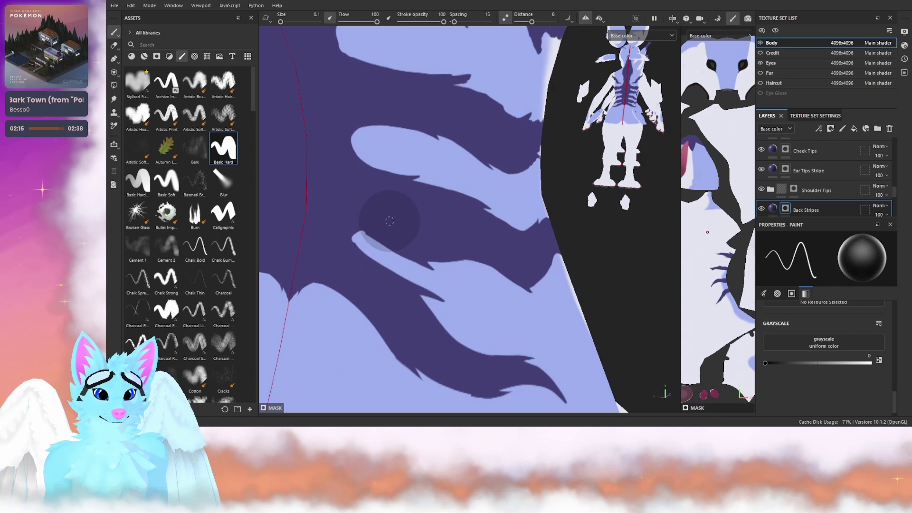
pyautogui.click(504, 18)
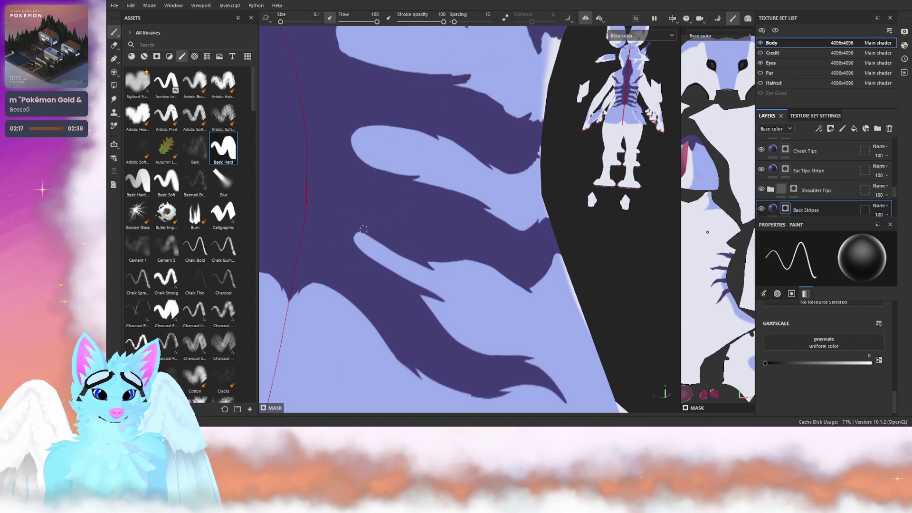
pyautogui.moveTo(358, 238)
pyautogui.mouseDown()
pyautogui.moveTo(362, 229)
pyautogui.moveTo(415, 264)
pyautogui.moveTo(453, 259)
pyautogui.moveTo(444, 256)
pyautogui.moveTo(439, 269)
pyautogui.mouseUp()
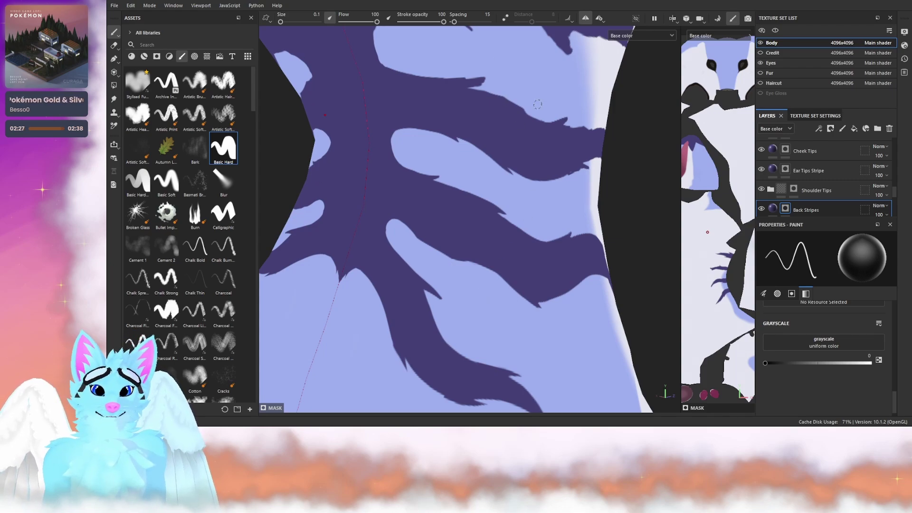
# - Fill out the upper edge of the second-lowest stripe at grayscale 1 with smoothing distance 8, ending it in a fur tuft, and return to grayscale 0
pyautogui.scroll(-2, 418, 161)
pyautogui.moveTo(418, 161)
pyautogui.keyDown('alt'); pyautogui.mouseDown()
pyautogui.moveTo(464, 190)
pyautogui.moveTo(413, 189)
pyautogui.moveTo(513, 204)
pyautogui.moveTo(486, 206)
pyautogui.mouseUp(); pyautogui.keyUp('alt')
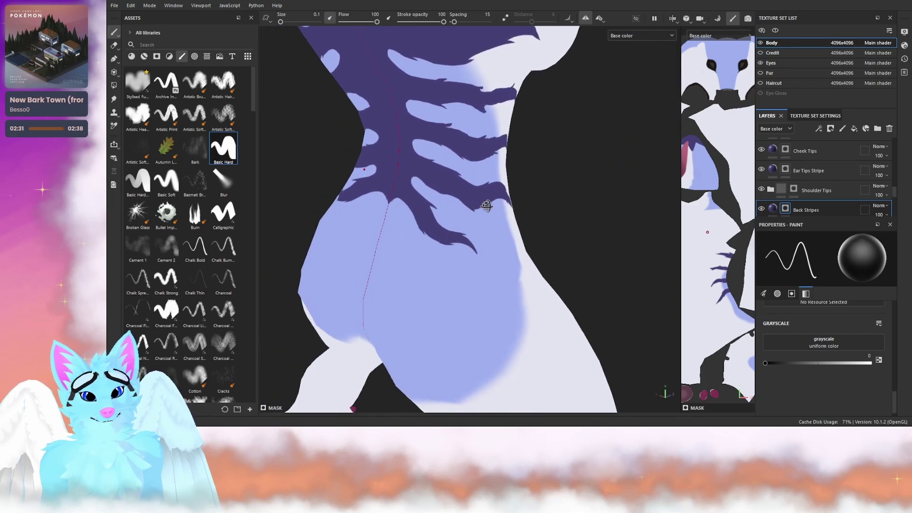
pyautogui.scroll(4, 486, 206)
pyautogui.scroll(3, 438, 159)
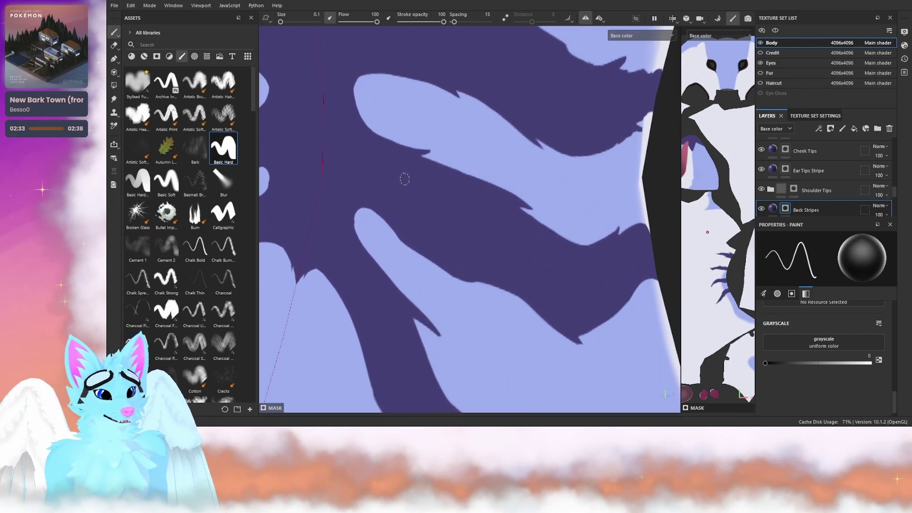
pyautogui.scroll(-1, 400, 178)
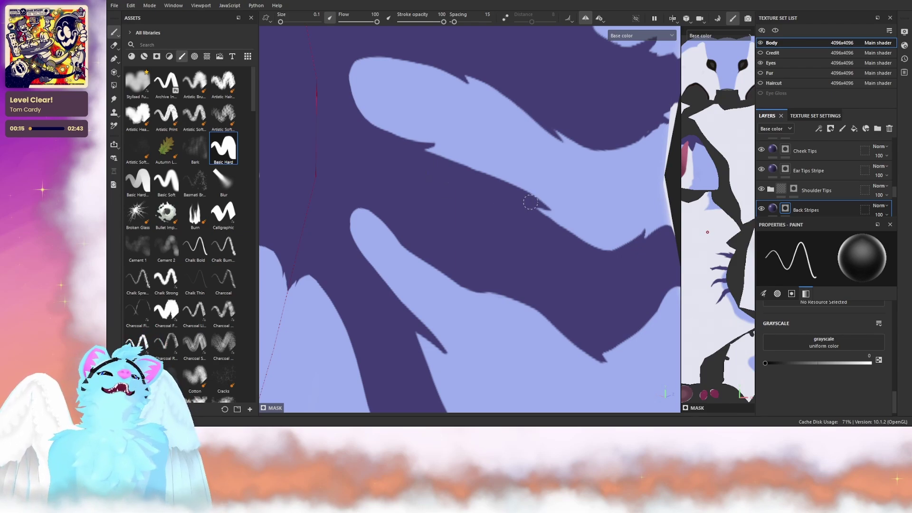
pyautogui.scroll(1, 440, 212)
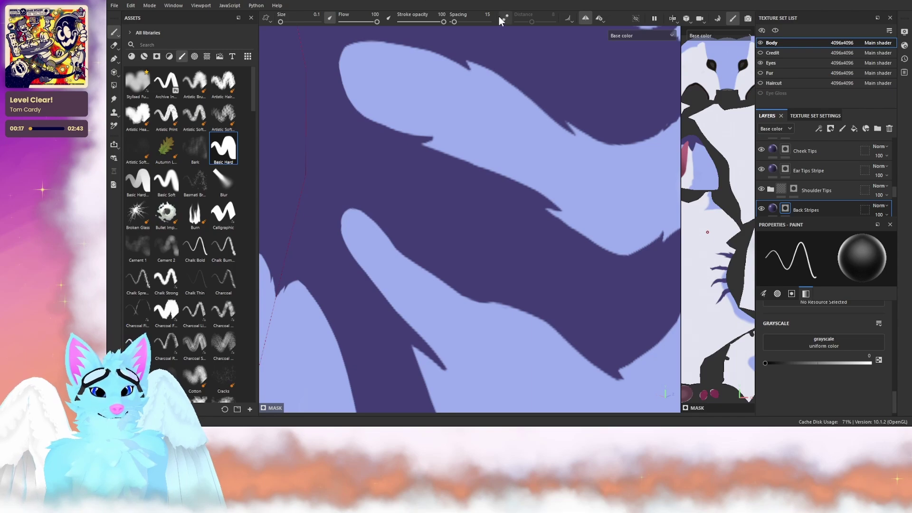
pyautogui.scroll(-1, 436, 163)
pyautogui.keyDown('alt'); pyautogui.moveTo(500, 196); pyautogui.dragTo(478, 214, button='middle'); pyautogui.keyUp('alt')
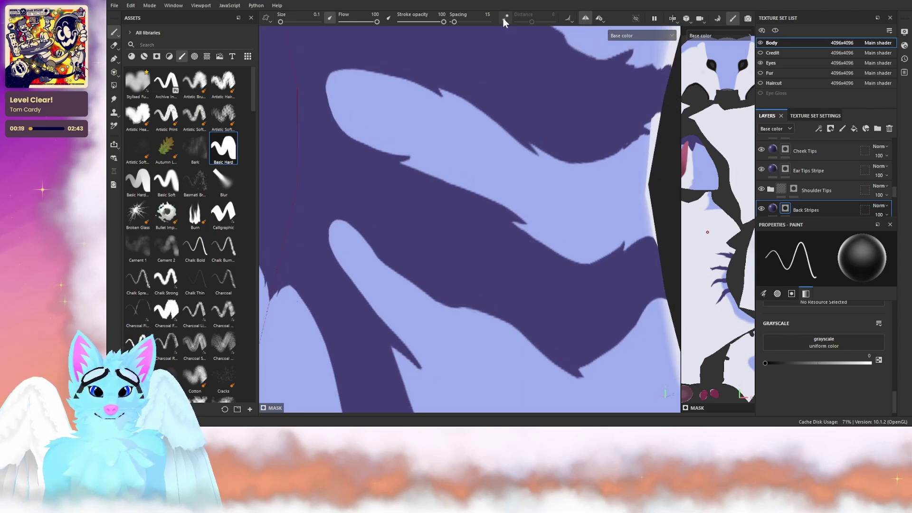
pyautogui.click(871, 363)
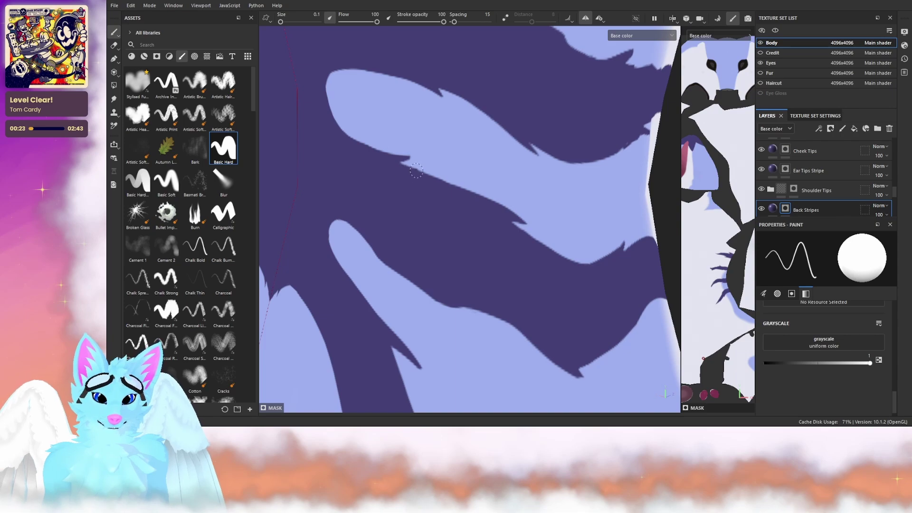
pyautogui.click(504, 18)
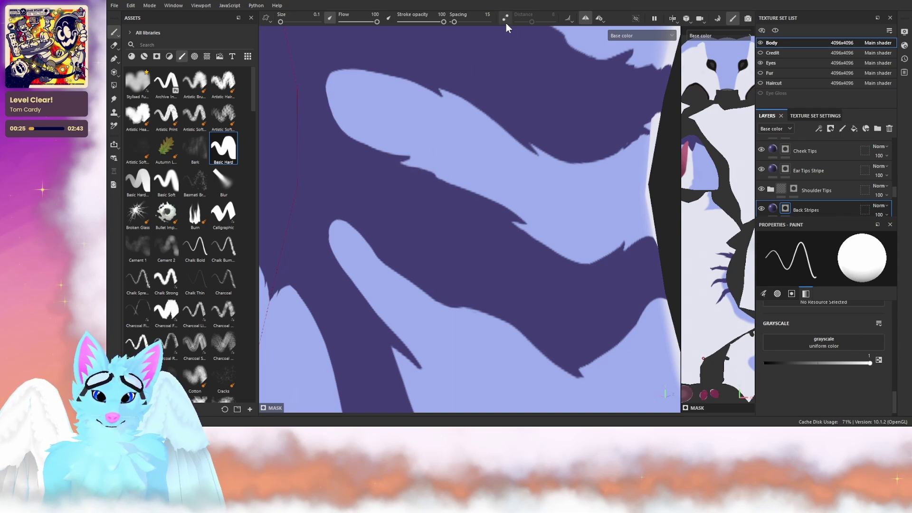
pyautogui.moveTo(408, 171)
pyautogui.mouseDown()
pyautogui.moveTo(395, 166)
pyautogui.moveTo(463, 176)
pyautogui.moveTo(517, 204)
pyautogui.moveTo(554, 258)
pyautogui.moveTo(558, 283)
pyautogui.mouseUp()
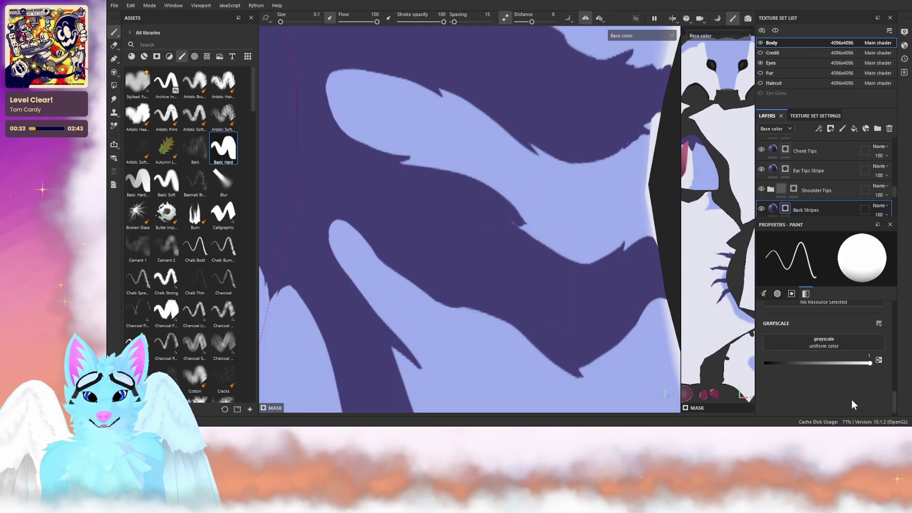
pyautogui.moveTo(402, 168)
pyautogui.mouseDown()
pyautogui.moveTo(470, 177)
pyautogui.moveTo(531, 213)
pyautogui.moveTo(538, 237)
pyautogui.mouseUp()
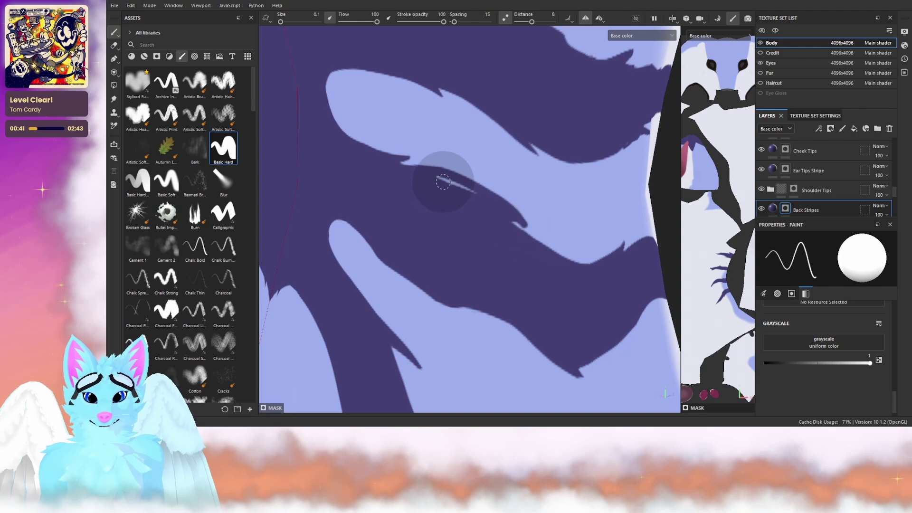
pyautogui.moveTo(443, 184); pyautogui.dragTo(515, 220)
pyautogui.press('x')
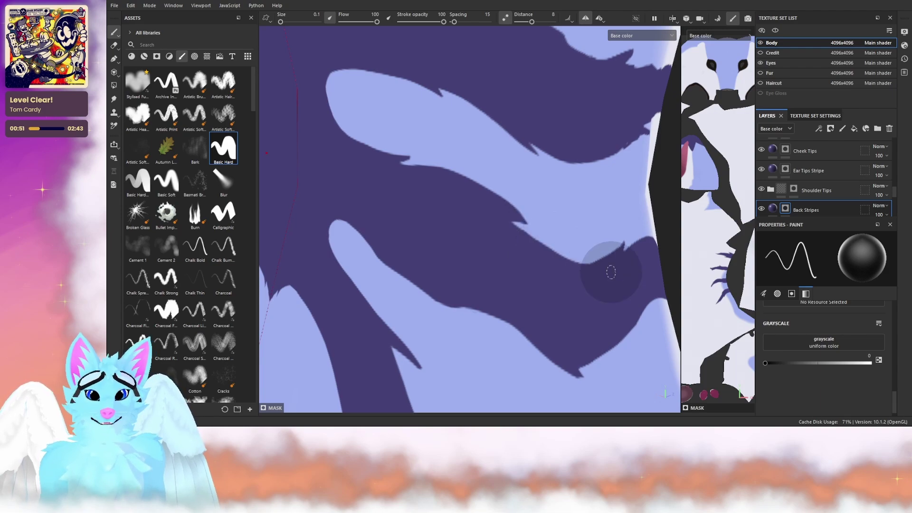
# - Rework the second-lowest stripe's lower edge at grayscale 1 and erase the stray dark mark beneath it at grayscale 0
pyautogui.click(506, 18)
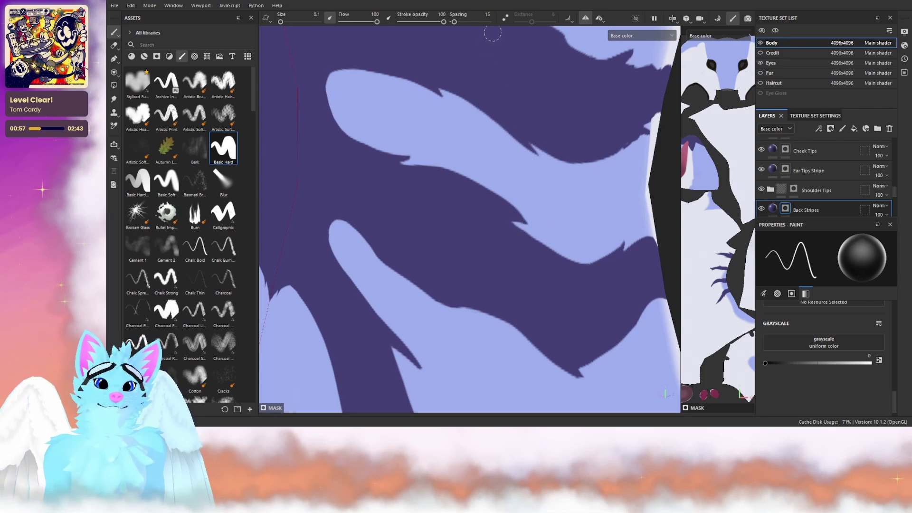
pyautogui.click(505, 17)
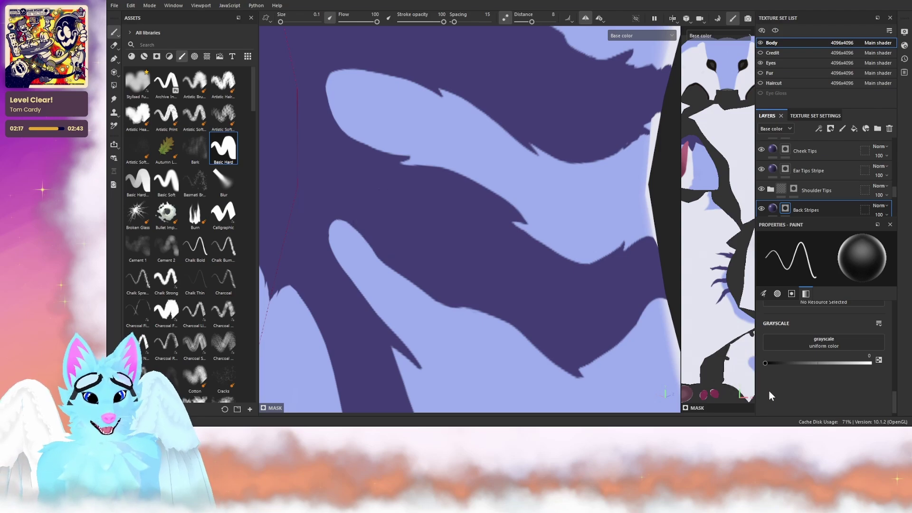
pyautogui.click(879, 361)
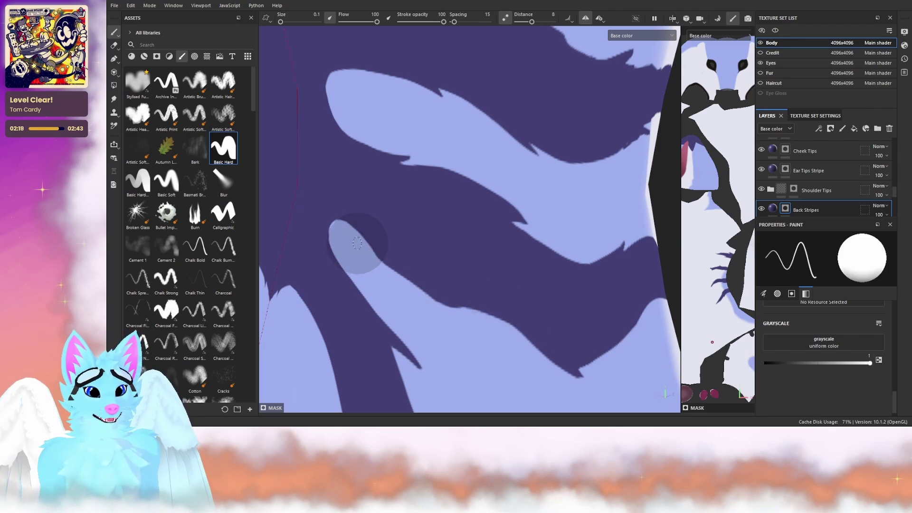
pyautogui.moveTo(384, 273); pyautogui.dragTo(423, 298)
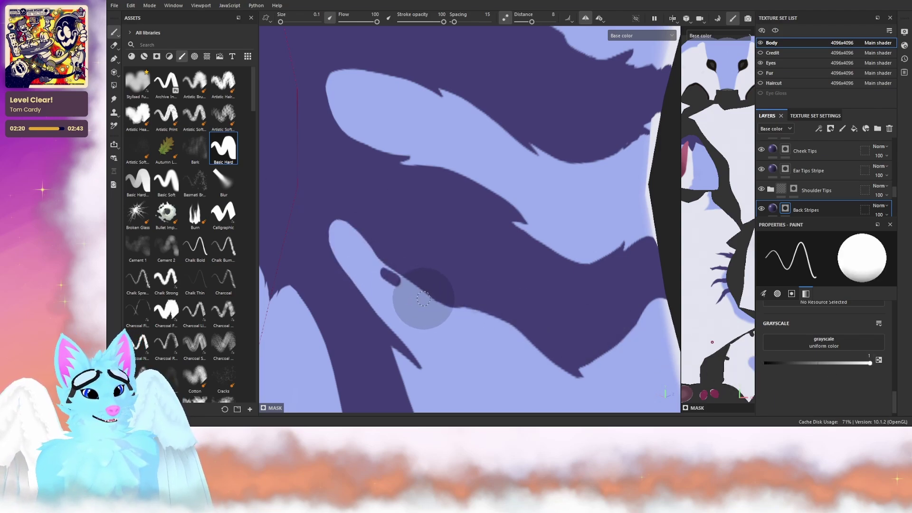
pyautogui.click(878, 360)
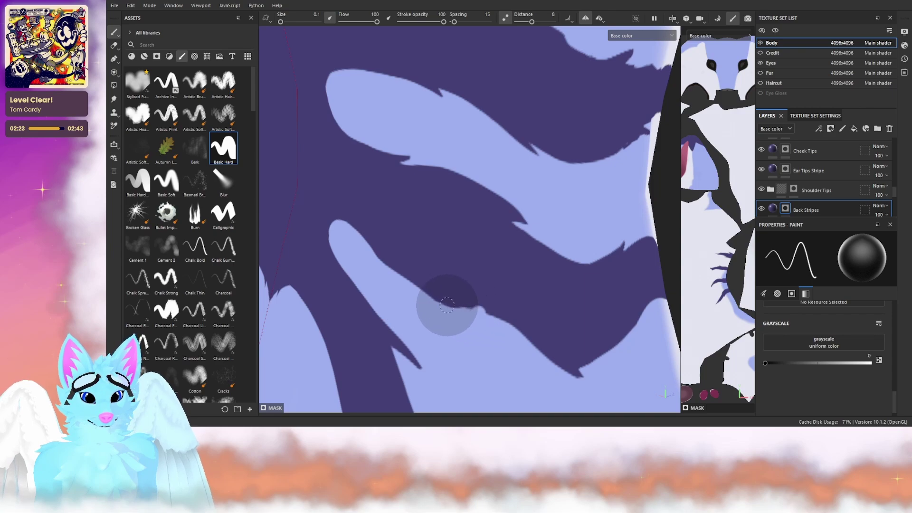
pyautogui.moveTo(569, 358)
pyautogui.keyDown('alt'); pyautogui.mouseDown()
pyautogui.moveTo(508, 347)
pyautogui.moveTo(372, 246)
pyautogui.mouseUp(); pyautogui.keyUp('alt')
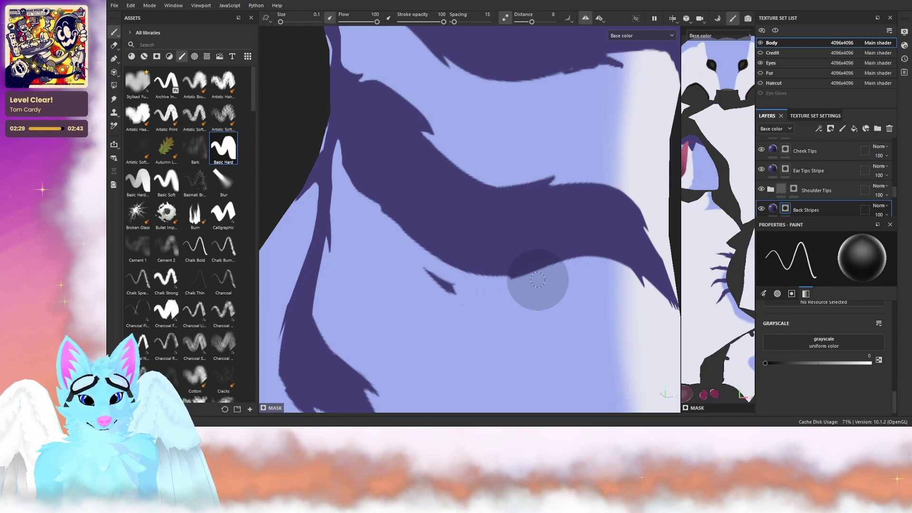
pyautogui.click(422, 270)
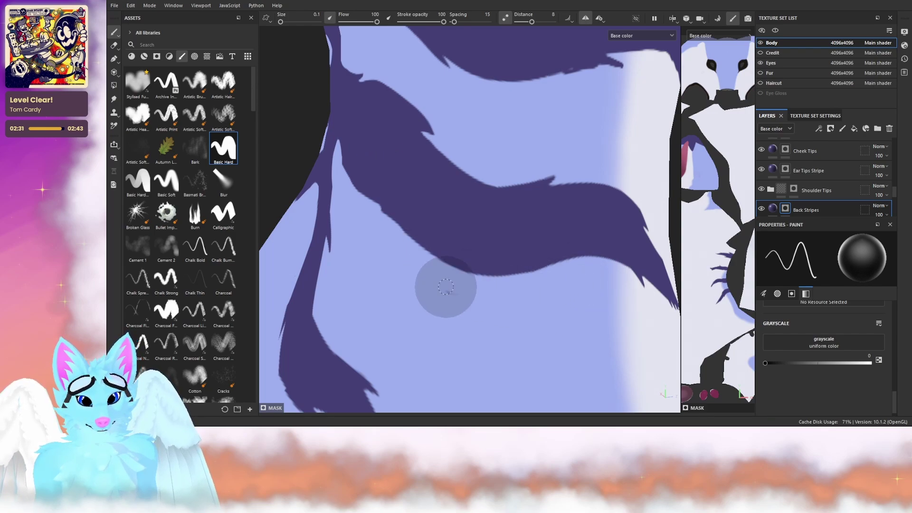
# - Smooth and round the inner end of the gap between the two lowest stripes by erasing at grayscale 0
pyautogui.keyDown('alt'); pyautogui.moveTo(397, 277); pyautogui.dragTo(499, 287); pyautogui.keyUp('alt')
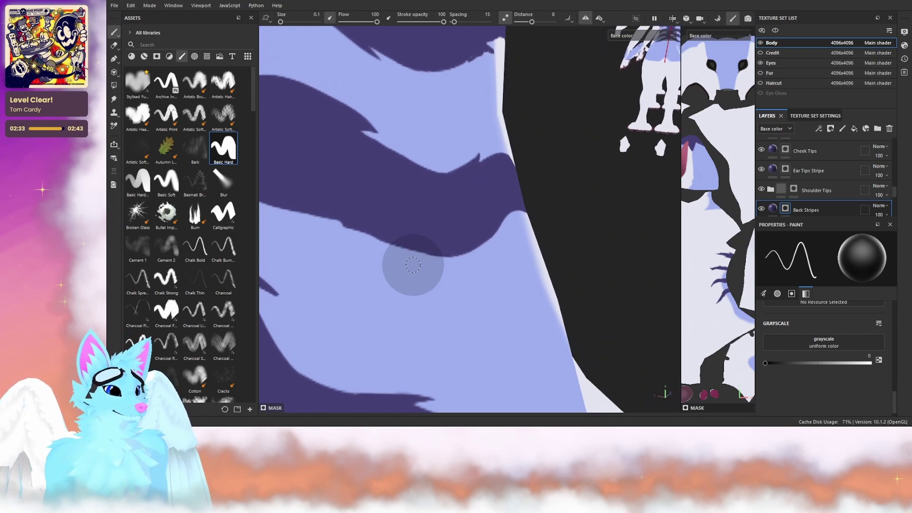
pyautogui.moveTo(417, 258); pyautogui.dragTo(524, 287, button='middle')
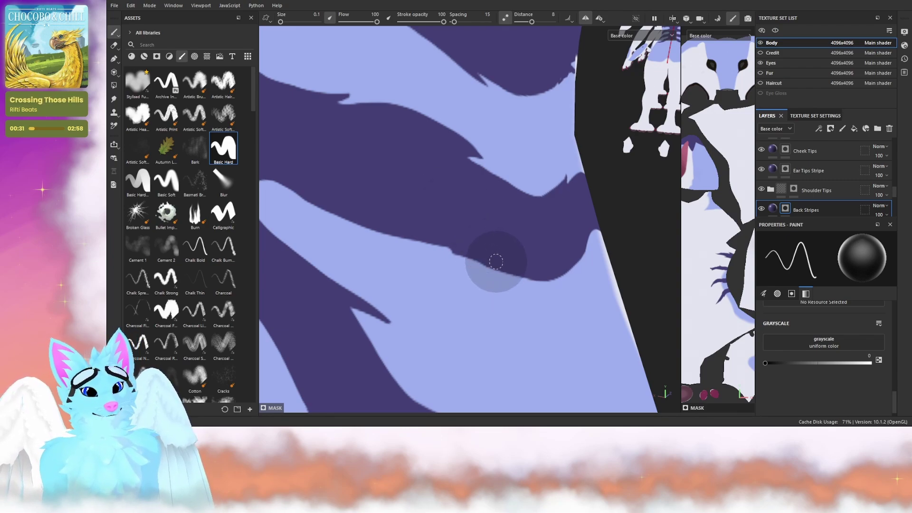
pyautogui.moveTo(488, 258)
pyautogui.keyDown('alt'); pyautogui.mouseDown()
pyautogui.moveTo(460, 264)
pyautogui.moveTo(532, 252)
pyautogui.moveTo(489, 249)
pyautogui.mouseUp(); pyautogui.keyUp('alt')
pyautogui.moveTo(488, 249)
pyautogui.keyDown('alt'); pyautogui.mouseDown(button='middle')
pyautogui.moveTo(441, 274)
pyautogui.moveTo(478, 279)
pyautogui.mouseUp(button='middle'); pyautogui.keyUp('alt')
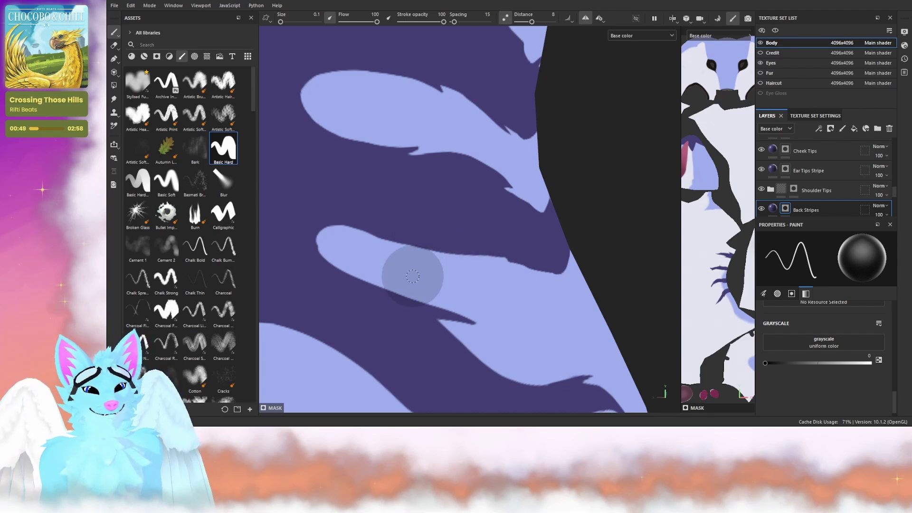
pyautogui.moveTo(409, 270)
pyautogui.keyDown('alt'); pyautogui.mouseDown()
pyautogui.moveTo(449, 303)
pyautogui.moveTo(378, 243)
pyautogui.moveTo(404, 270)
pyautogui.mouseUp(); pyautogui.keyUp('alt')
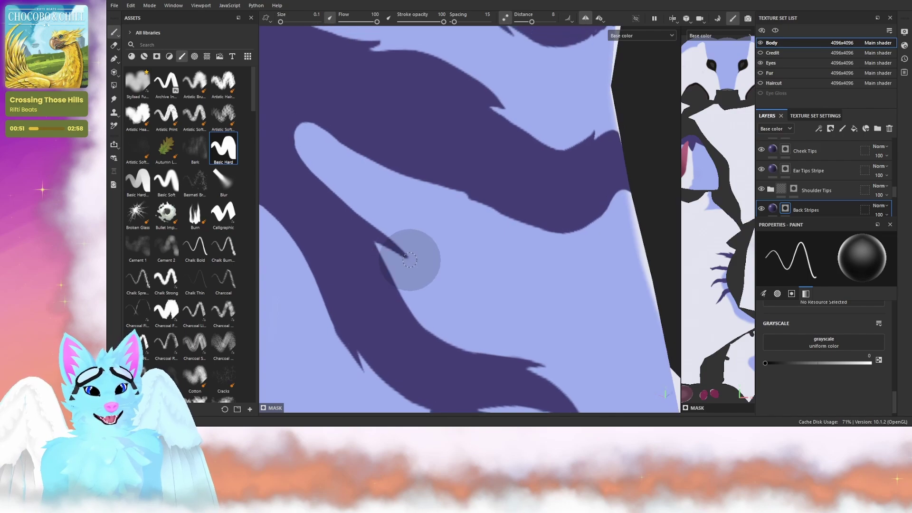
pyautogui.keyDown('alt'); pyautogui.moveTo(415, 259); pyautogui.dragTo(592, 337, button='middle'); pyautogui.keyUp('alt')
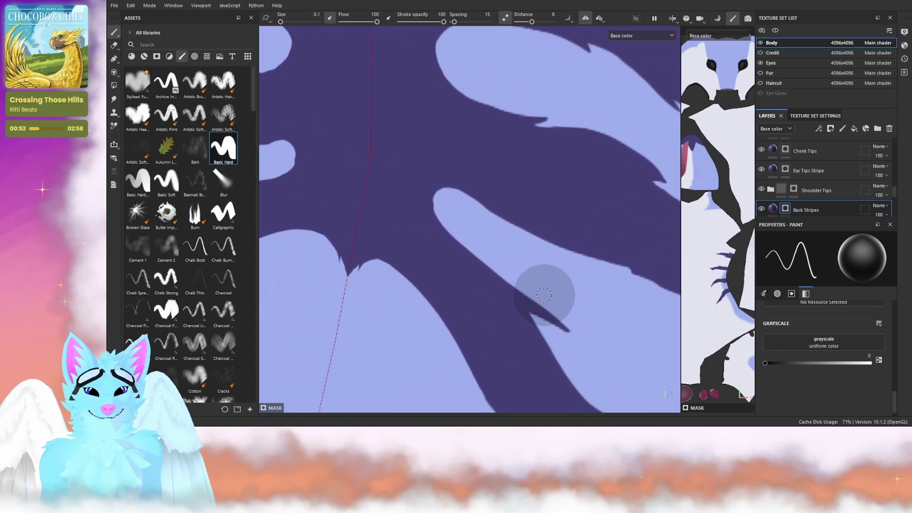
pyautogui.keyDown('alt'); pyautogui.moveTo(543, 292); pyautogui.dragTo(608, 283); pyautogui.keyUp('alt')
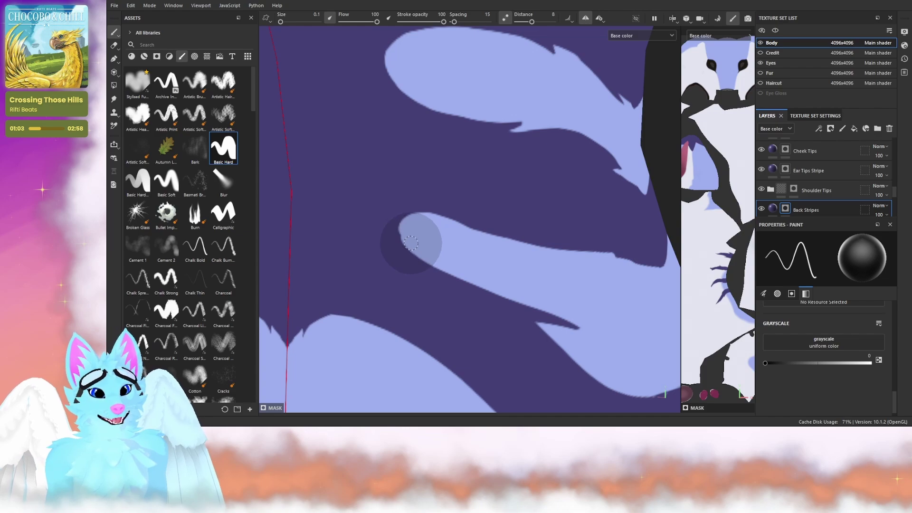
pyautogui.moveTo(394, 199)
pyautogui.mouseDown()
pyautogui.moveTo(434, 204)
pyautogui.moveTo(621, 275)
pyautogui.moveTo(586, 299)
pyautogui.mouseUp()
pyautogui.moveTo(403, 229)
pyautogui.mouseDown()
pyautogui.moveTo(412, 249)
pyautogui.moveTo(450, 267)
pyautogui.mouseUp()
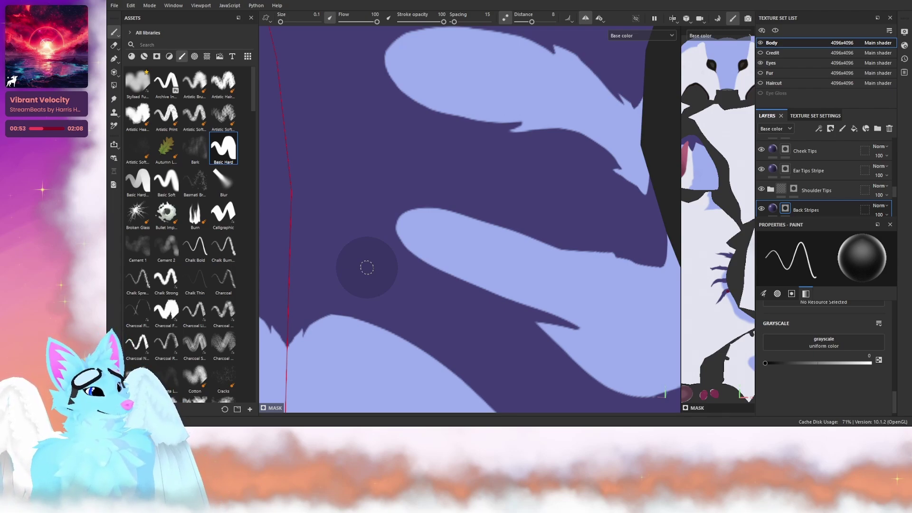
# - Paint a pointed fur tuft on the second-lowest stripe's lower edge at grayscale 1 and sharpen its tip by erasing at grayscale 0
pyautogui.scroll(1, 523, 309)
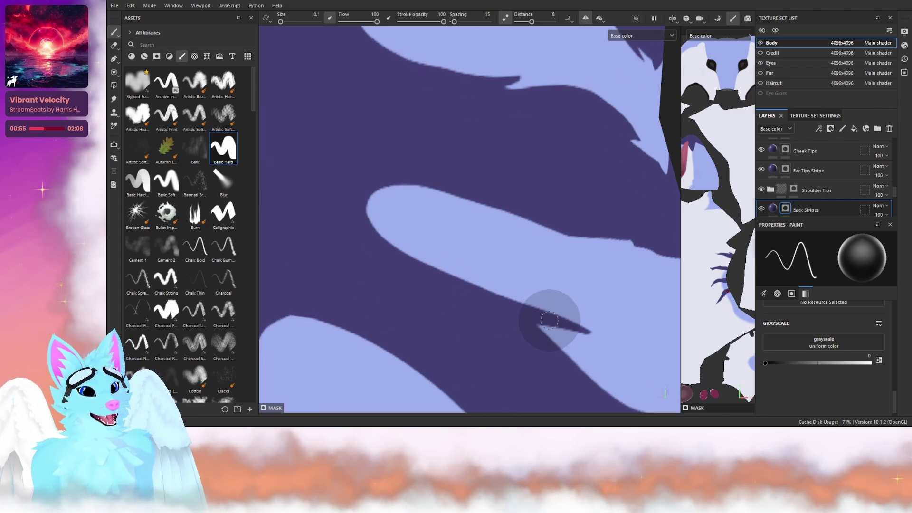
pyautogui.scroll(1, 523, 285)
pyautogui.keyDown('alt'); pyautogui.moveTo(521, 298); pyautogui.dragTo(453, 290); pyautogui.keyUp('alt')
pyautogui.keyDown('alt'); pyautogui.moveTo(447, 278); pyautogui.dragTo(363, 211, button='middle'); pyautogui.keyUp('alt')
pyautogui.keyDown('alt'); pyautogui.moveTo(483, 243); pyautogui.dragTo(517, 267); pyautogui.keyUp('alt')
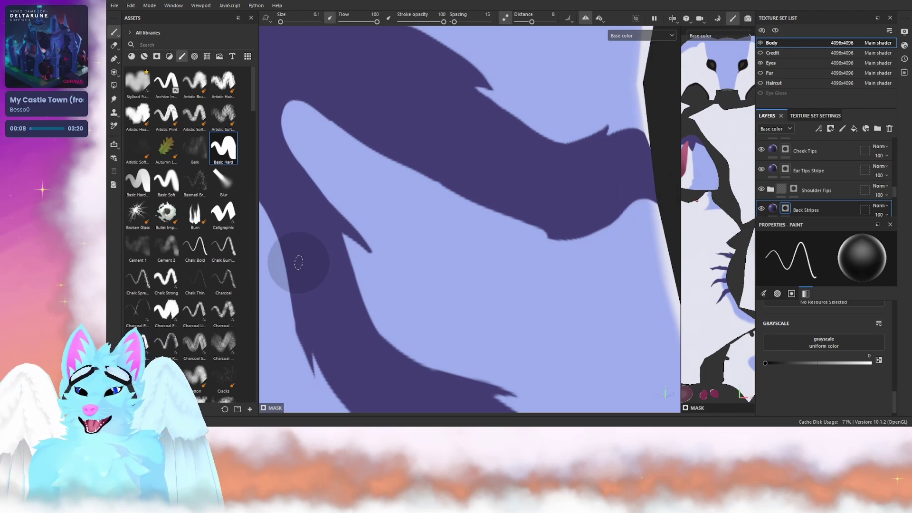
pyautogui.click(878, 362)
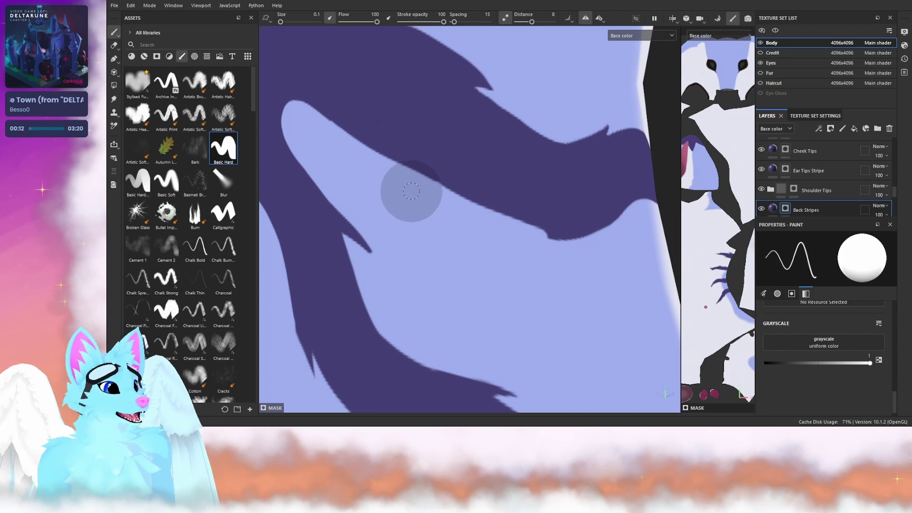
pyautogui.keyDown('ctrl'); pyautogui.moveTo(395, 189); pyautogui.dragTo(405, 189, button='right'); pyautogui.keyUp('ctrl')
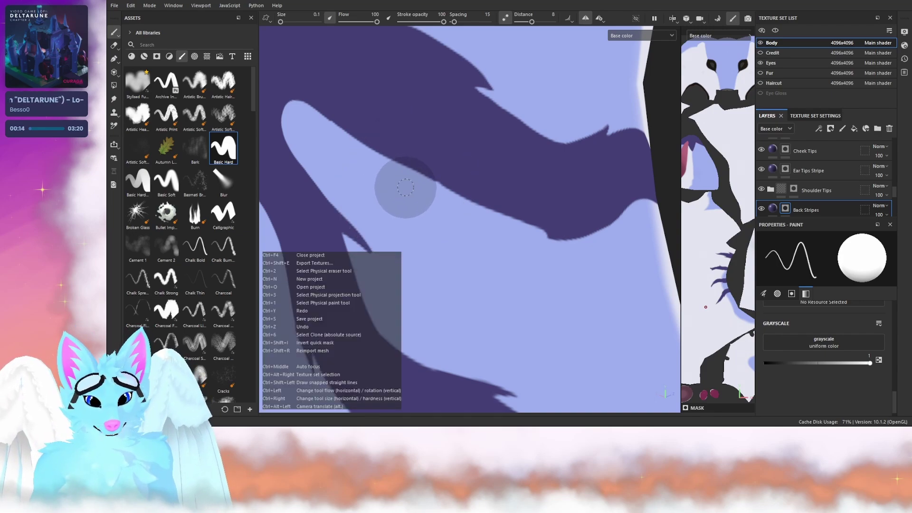
pyautogui.scroll(-2, 422, 192)
pyautogui.keyDown('alt'); pyautogui.moveTo(426, 196); pyautogui.dragTo(441, 184); pyautogui.keyUp('alt')
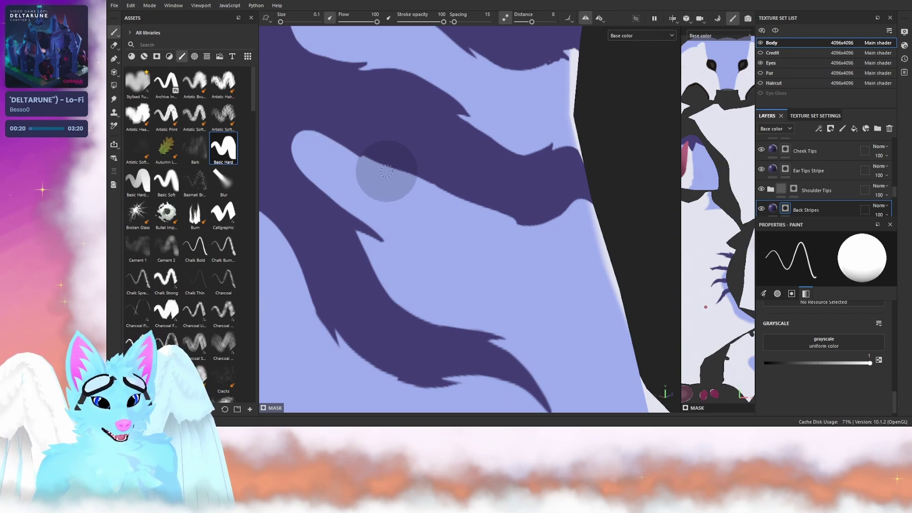
pyautogui.moveTo(387, 170); pyautogui.dragTo(422, 196)
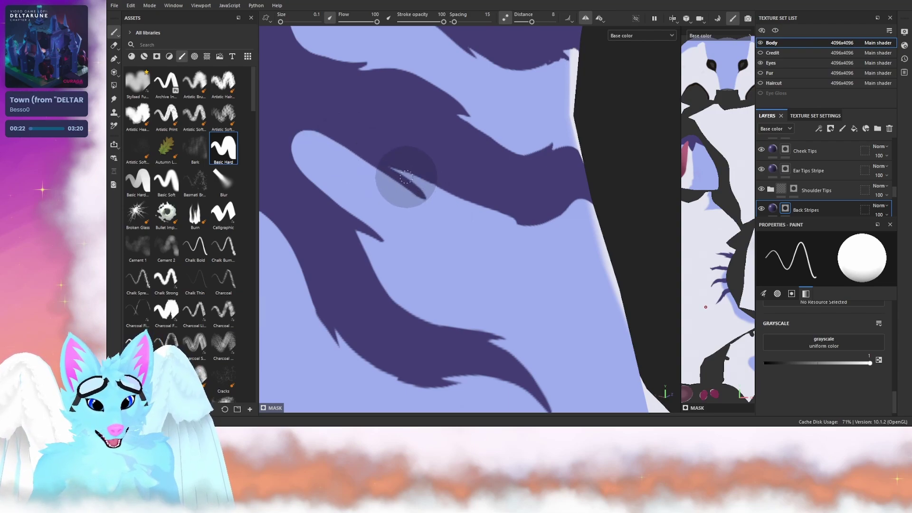
pyautogui.hotkey('ctrl', 'z')
pyautogui.moveTo(353, 142); pyautogui.dragTo(422, 191)
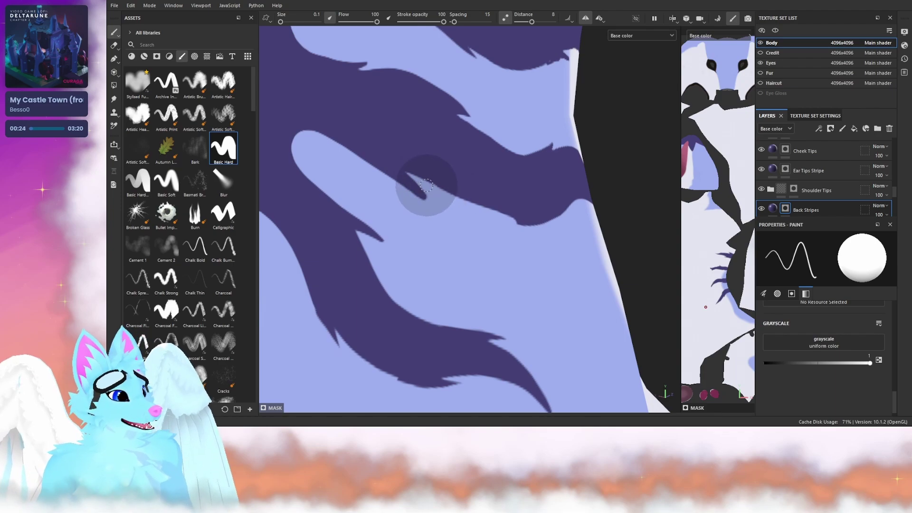
pyautogui.click(878, 360)
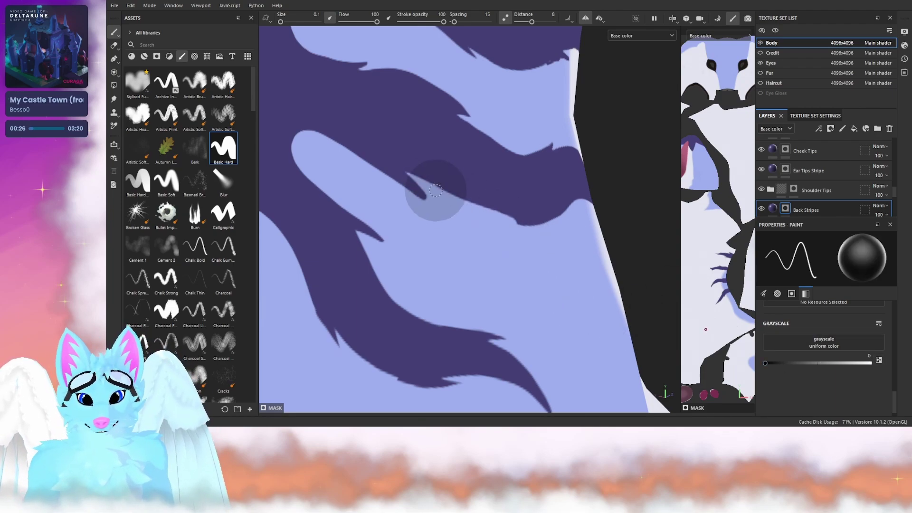
pyautogui.moveTo(411, 179); pyautogui.dragTo(424, 199)
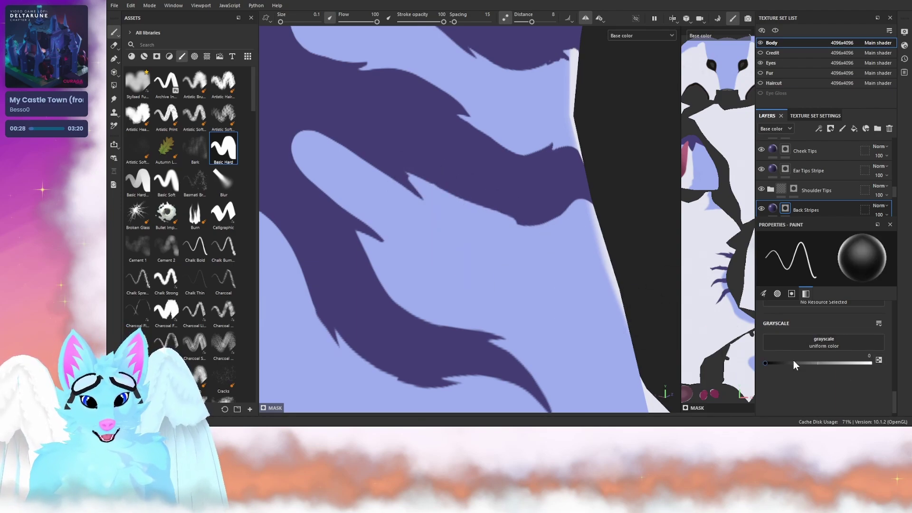
# - Try to add another small fur tuft farther out on the same lower edge at grayscale 1, trimming it at grayscale 0
pyautogui.click(879, 360)
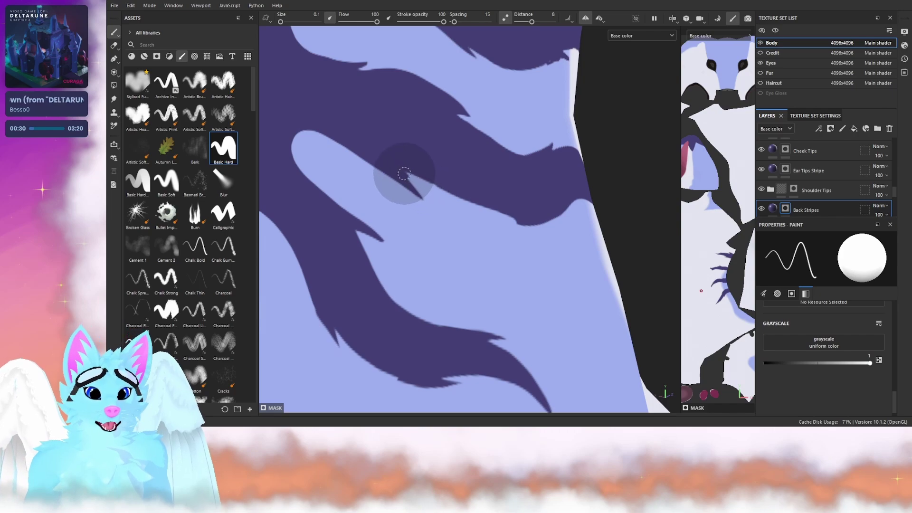
pyautogui.moveTo(403, 175)
pyautogui.mouseDown()
pyautogui.moveTo(458, 215)
pyautogui.moveTo(508, 230)
pyautogui.moveTo(545, 219)
pyautogui.moveTo(459, 242)
pyautogui.mouseUp()
pyautogui.hotkey('ctrl', 'z')
pyautogui.moveTo(434, 154)
pyautogui.mouseDown()
pyautogui.moveTo(463, 188)
pyautogui.moveTo(545, 241)
pyautogui.mouseUp()
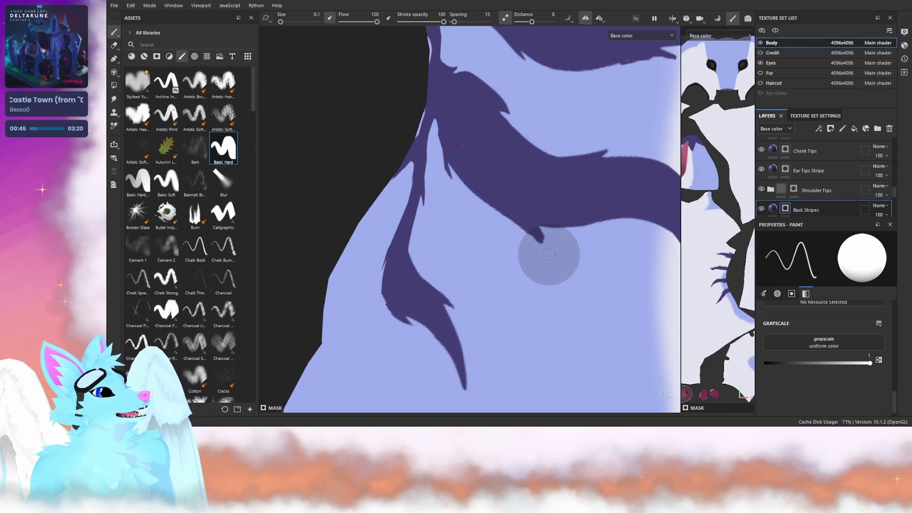
pyautogui.click(880, 360)
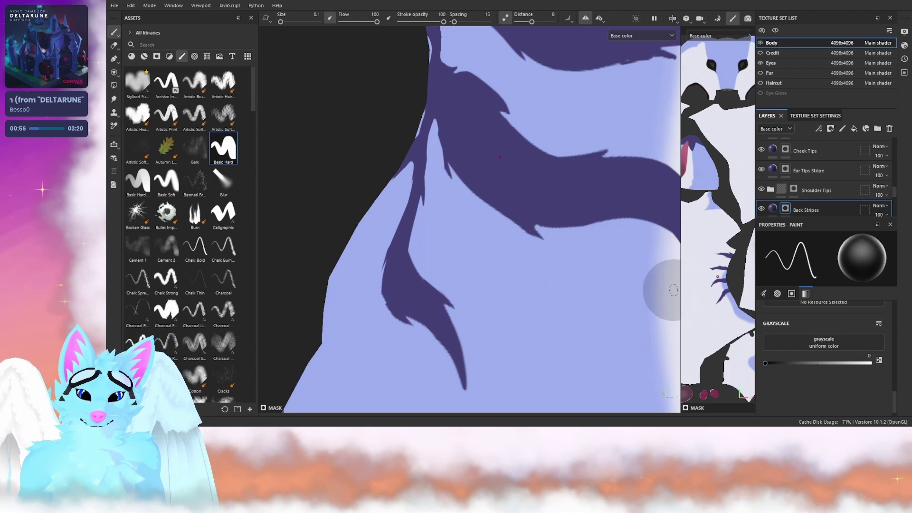
pyautogui.click(879, 360)
# - Examine the outer tuft and the second-lowest stripe's lower edge from several angles and zoom distances
pyautogui.keyDown('alt'); pyautogui.moveTo(593, 230); pyautogui.dragTo(528, 219); pyautogui.keyUp('alt')
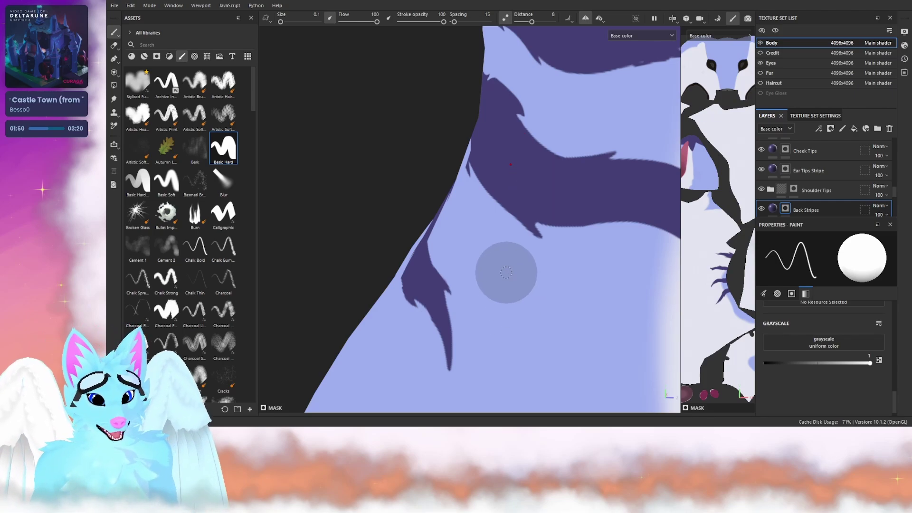
pyautogui.keyDown('alt'); pyautogui.moveTo(474, 249); pyautogui.dragTo(395, 252); pyautogui.keyUp('alt')
pyautogui.keyDown('alt'); pyautogui.moveTo(637, 252); pyautogui.dragTo(611, 226); pyautogui.keyUp('alt')
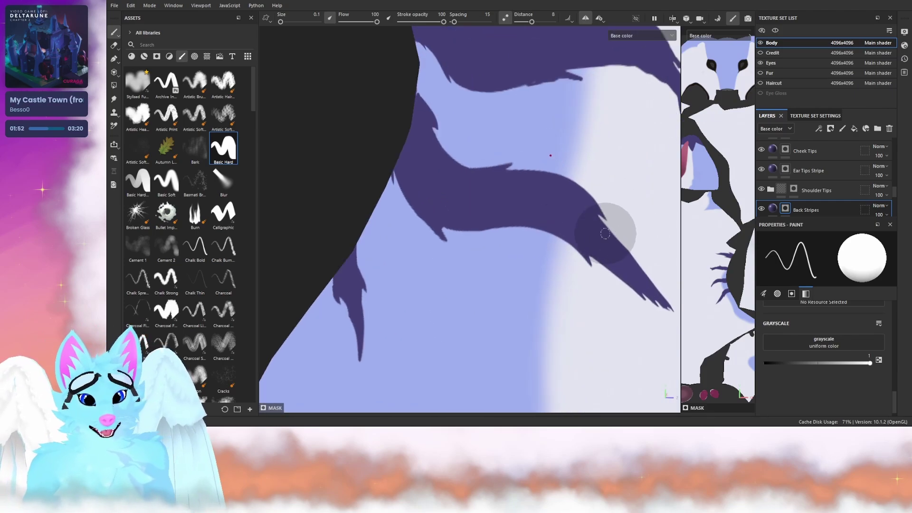
pyautogui.scroll(3, 611, 226)
pyautogui.scroll(1, 453, 226)
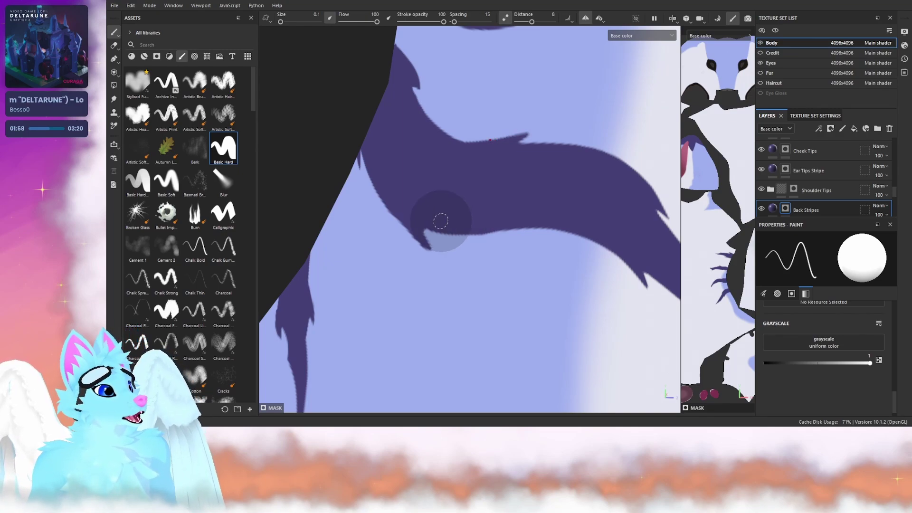
pyautogui.scroll(-1, 445, 214)
pyautogui.scroll(2, 412, 244)
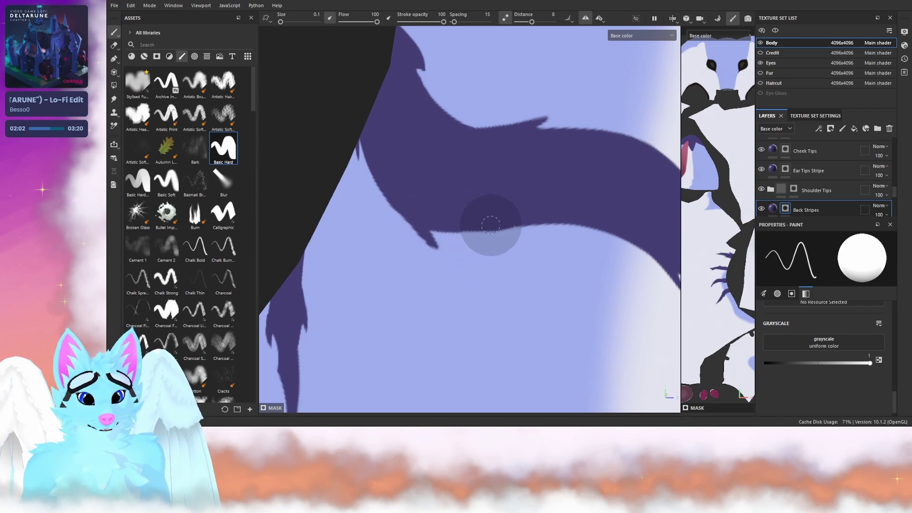
pyautogui.scroll(-1, 494, 175)
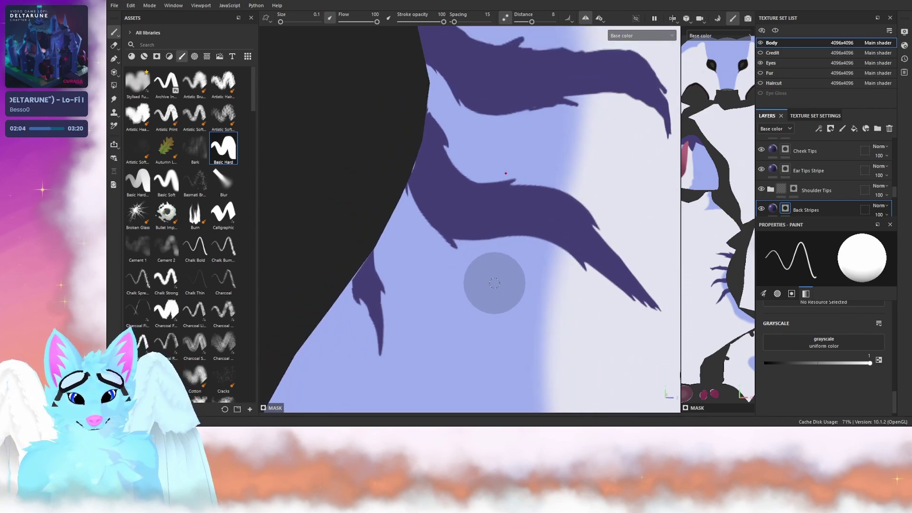
pyautogui.scroll(-3, 527, 281)
pyautogui.moveTo(474, 308)
pyautogui.keyDown('alt'); pyautogui.mouseDown()
pyautogui.moveTo(596, 307)
pyautogui.moveTo(561, 302)
pyautogui.mouseUp(); pyautogui.keyUp('alt')
pyautogui.scroll(5, 470, 264)
pyautogui.keyDown('alt'); pyautogui.moveTo(458, 287); pyautogui.dragTo(356, 281); pyautogui.keyUp('alt')
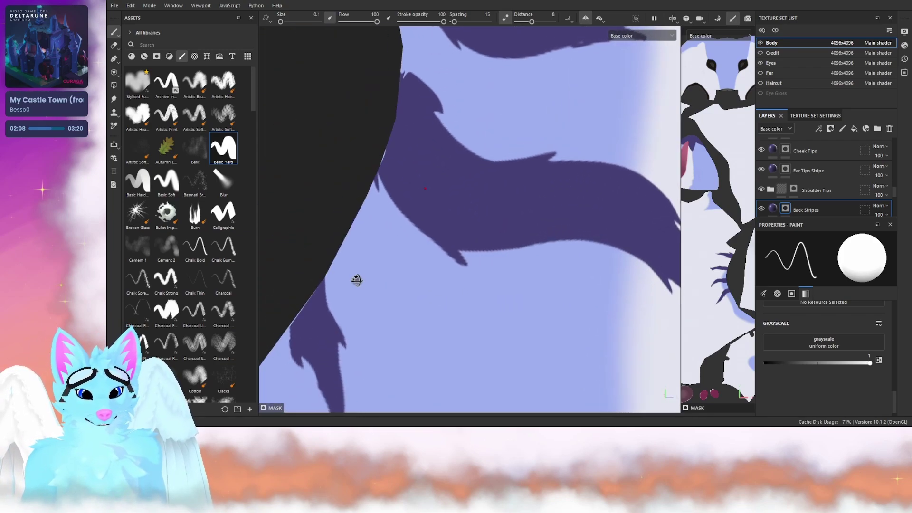
# - Erase the outer tuft from the second-lowest stripe at grayscale 0 and smooth the lower edge at grayscale 1
pyautogui.click(878, 361)
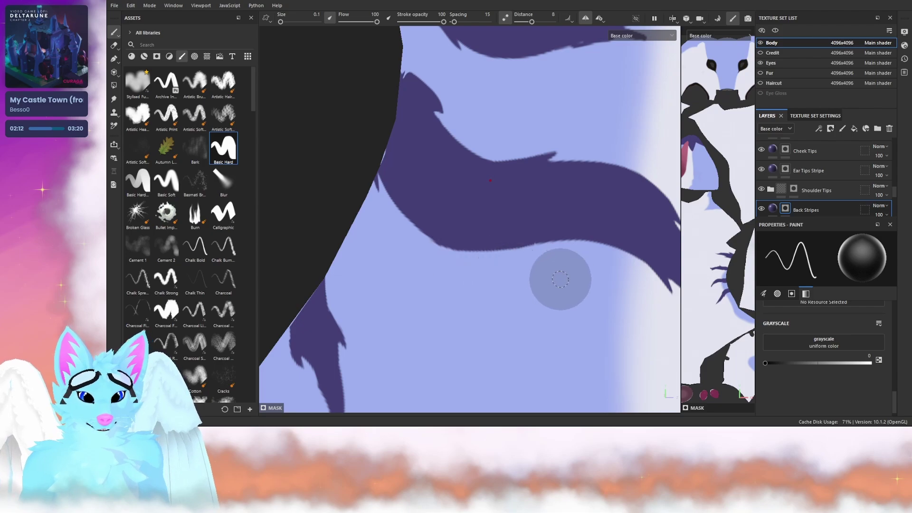
pyautogui.click(880, 359)
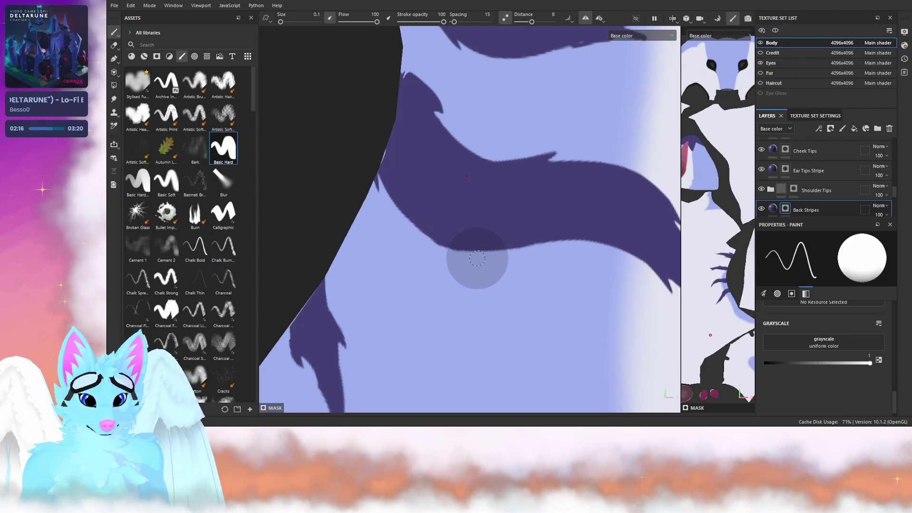
pyautogui.moveTo(484, 257); pyautogui.dragTo(409, 224)
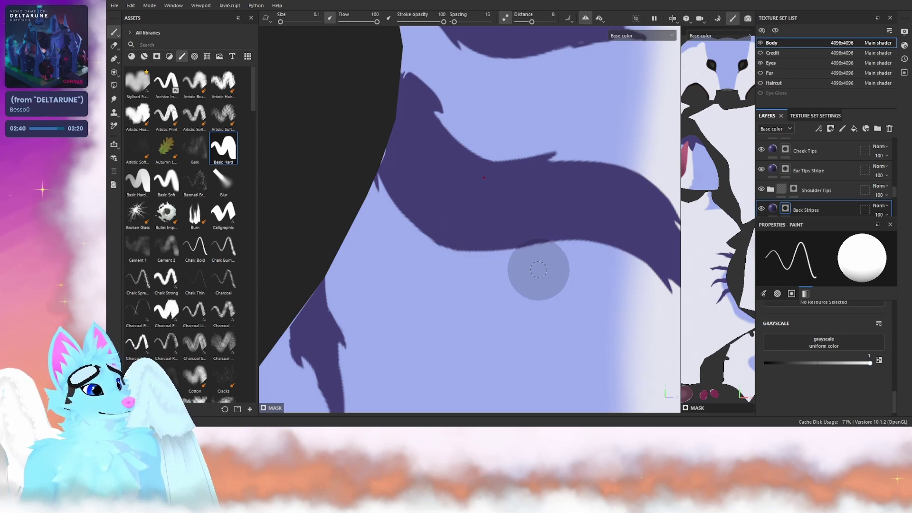
pyautogui.click(878, 362)
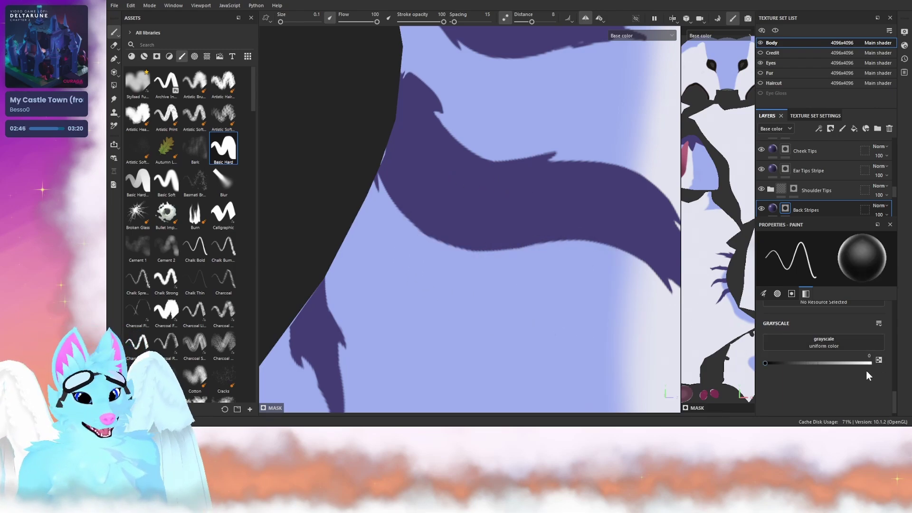
# - Paint a shorter, flatter fur tuft on that lower edge at grayscale 1 and trim its underside at grayscale 0
pyautogui.click(879, 360)
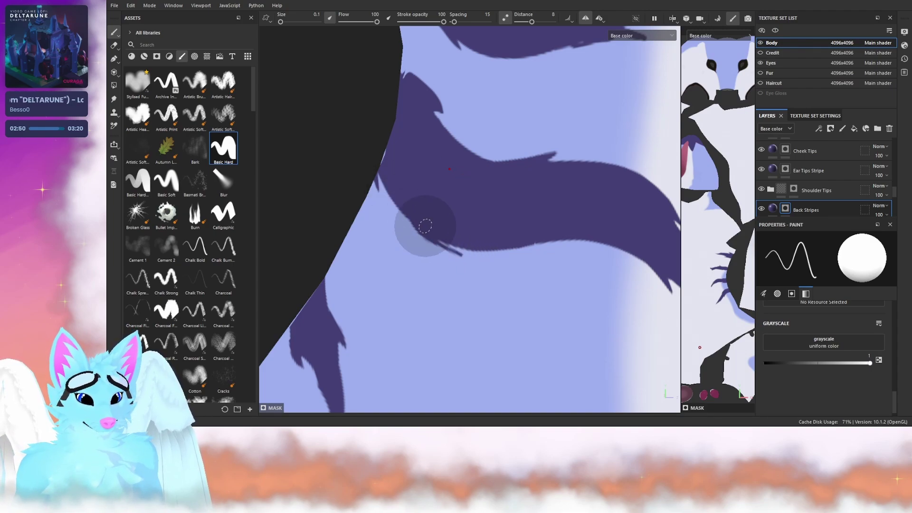
pyautogui.moveTo(436, 242); pyautogui.dragTo(459, 254)
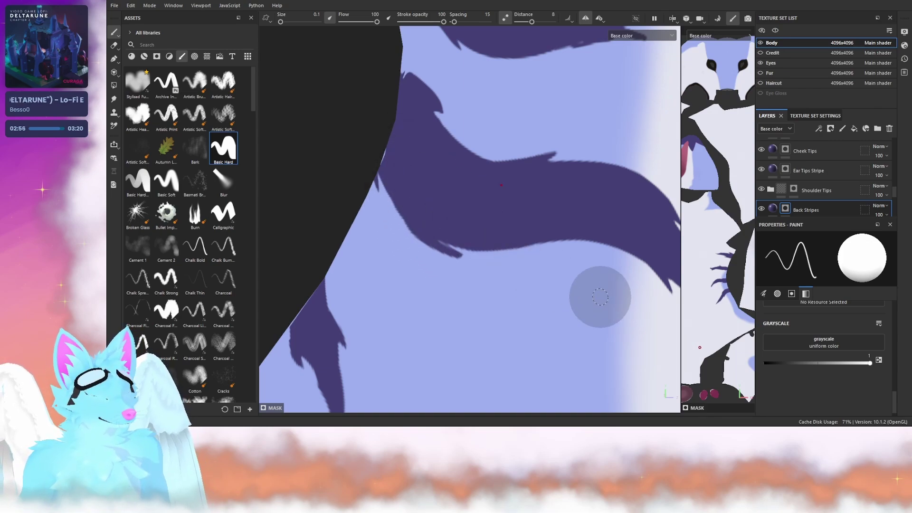
pyautogui.click(880, 360)
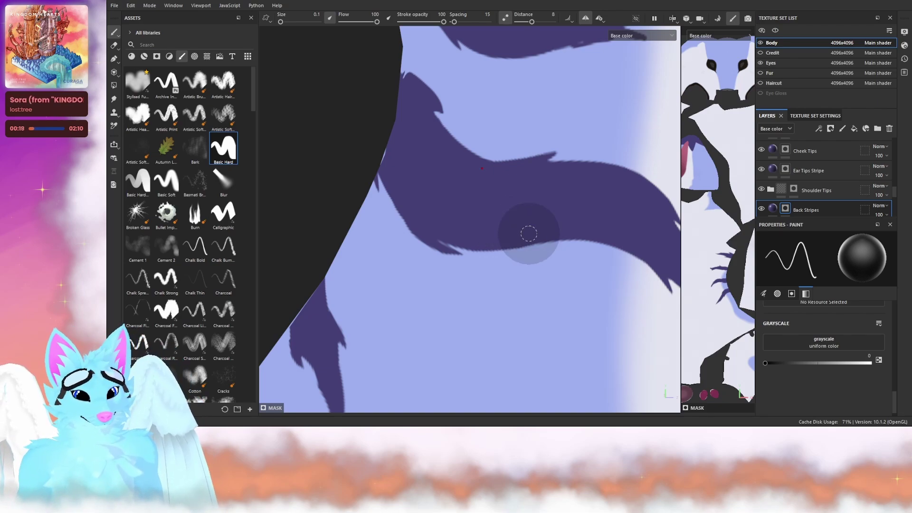
pyautogui.press('x')
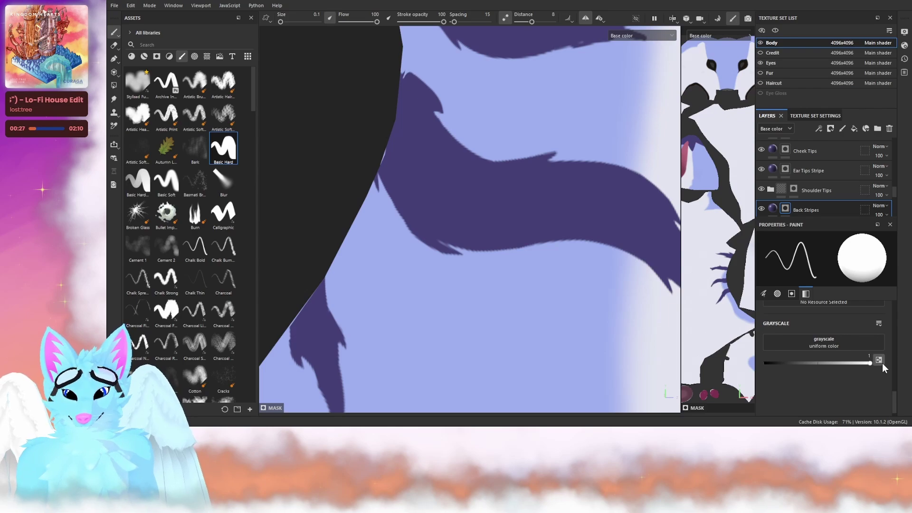
pyautogui.press('x')
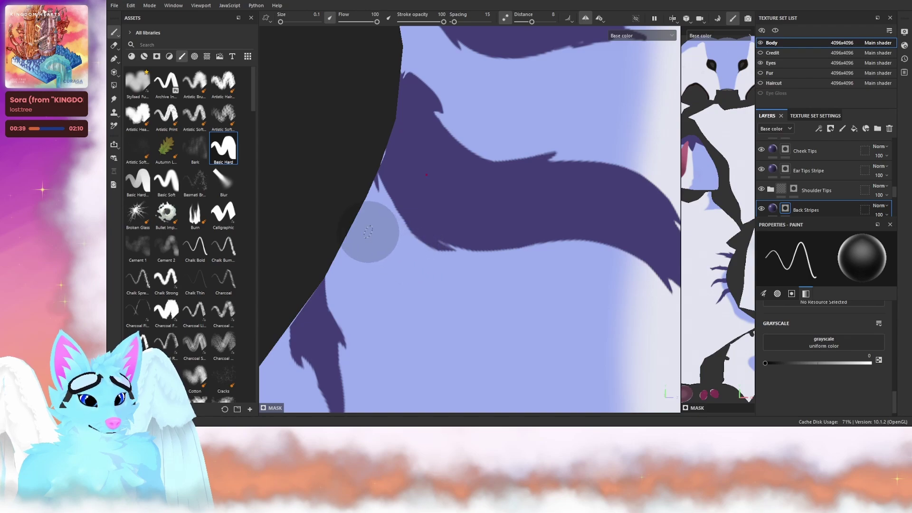
# - Review the lower back stripes and their fur tufts around the flank and spine, both close up and from farther away
pyautogui.keyDown('alt'); pyautogui.moveTo(495, 270); pyautogui.dragTo(579, 243); pyautogui.keyUp('alt')
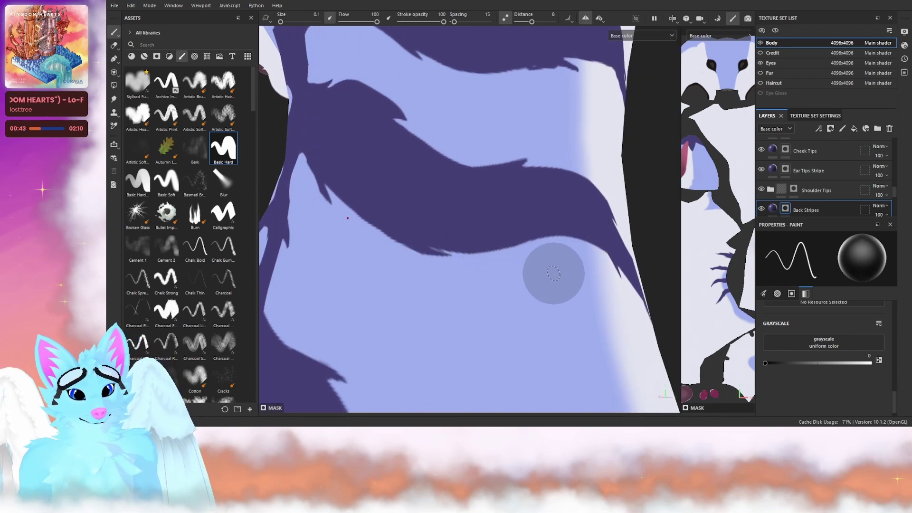
pyautogui.moveTo(554, 273)
pyautogui.keyDown('alt'); pyautogui.mouseDown()
pyautogui.moveTo(508, 236)
pyautogui.moveTo(541, 283)
pyautogui.mouseUp(); pyautogui.keyUp('alt')
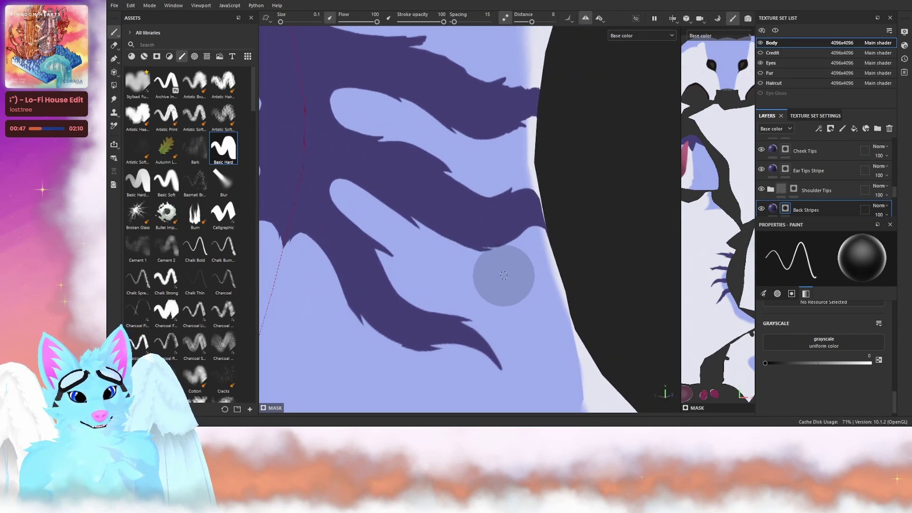
pyautogui.moveTo(500, 247)
pyautogui.keyDown('alt'); pyautogui.mouseDown()
pyautogui.moveTo(419, 267)
pyautogui.moveTo(359, 262)
pyautogui.mouseUp(); pyautogui.keyUp('alt')
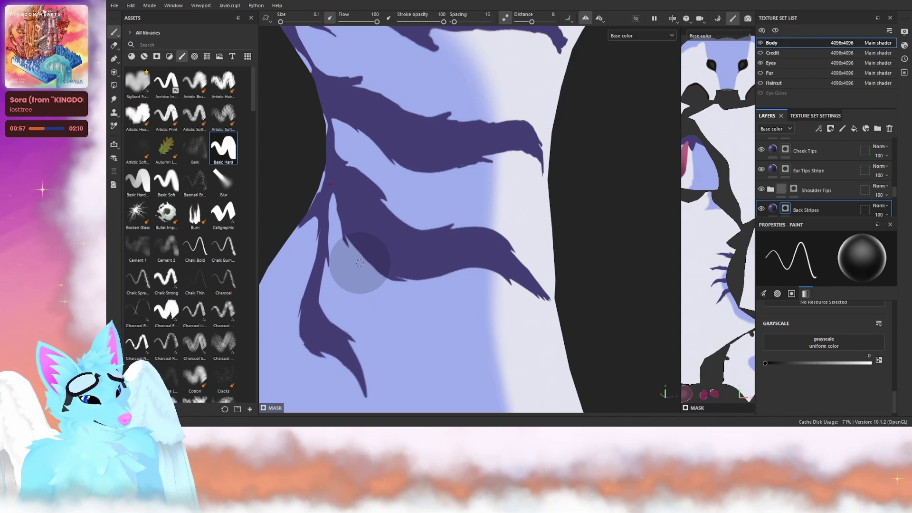
pyautogui.scroll(-1, 421, 246)
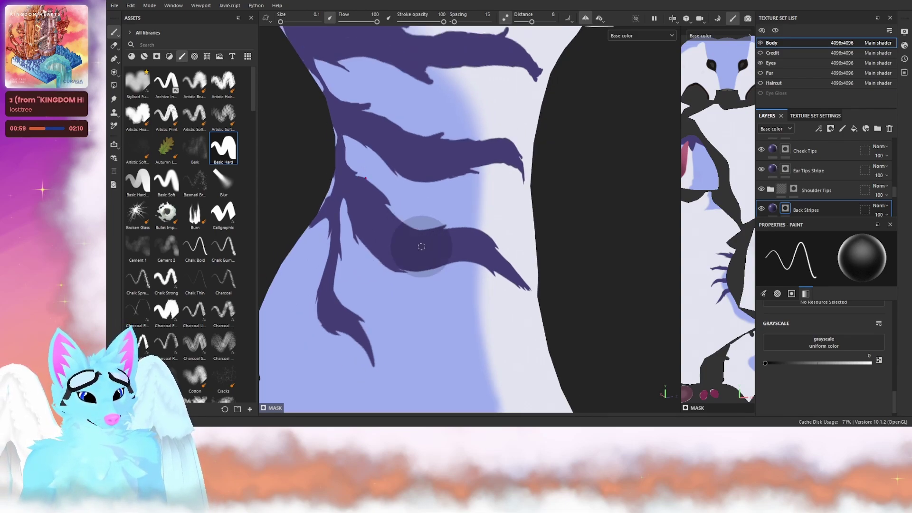
pyautogui.scroll(4, 402, 280)
pyautogui.moveTo(408, 277)
pyautogui.keyDown('alt'); pyautogui.mouseDown()
pyautogui.moveTo(432, 274)
pyautogui.moveTo(350, 261)
pyautogui.moveTo(477, 284)
pyautogui.mouseUp(); pyautogui.keyUp('alt')
pyautogui.keyDown('alt'); pyautogui.moveTo(456, 222); pyautogui.dragTo(558, 270, button='middle'); pyautogui.keyUp('alt')
pyautogui.scroll(-4, 504, 222)
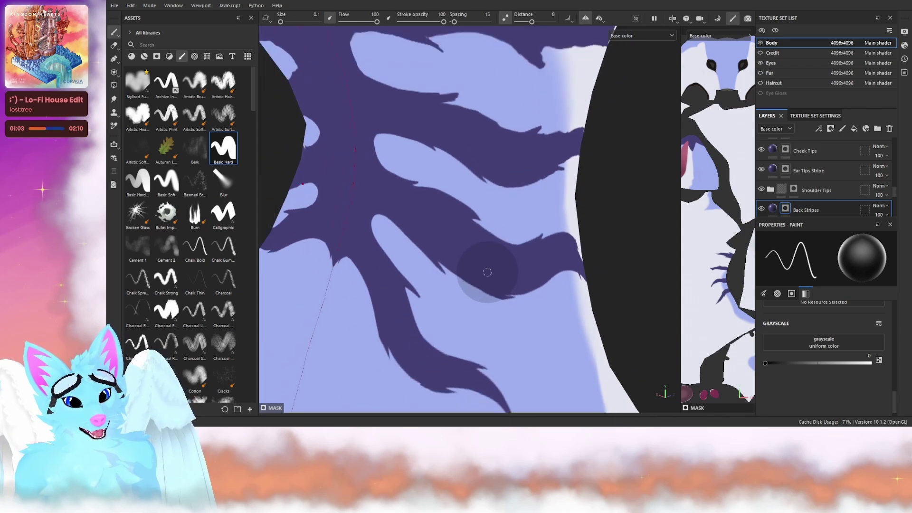
pyautogui.keyDown('alt'); pyautogui.moveTo(455, 266); pyautogui.dragTo(456, 230); pyautogui.keyUp('alt')
pyautogui.scroll(5, 393, 205)
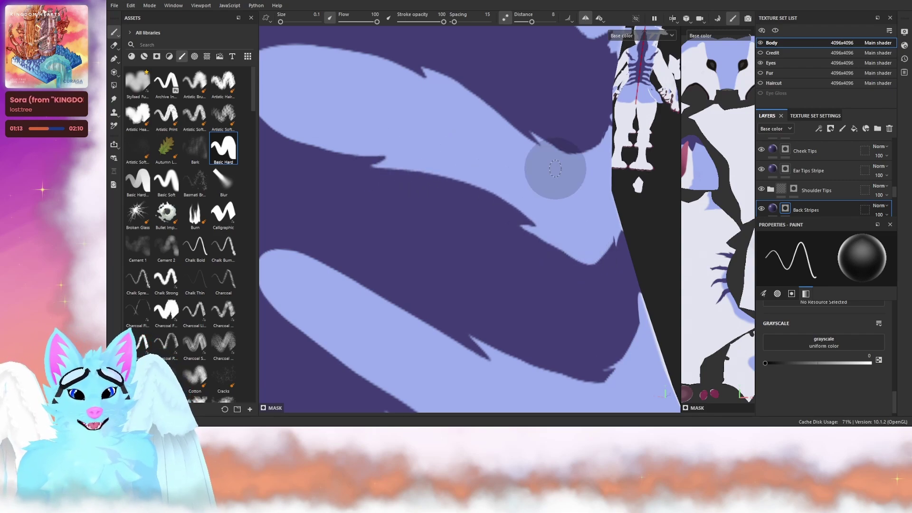
pyautogui.scroll(-3, 527, 159)
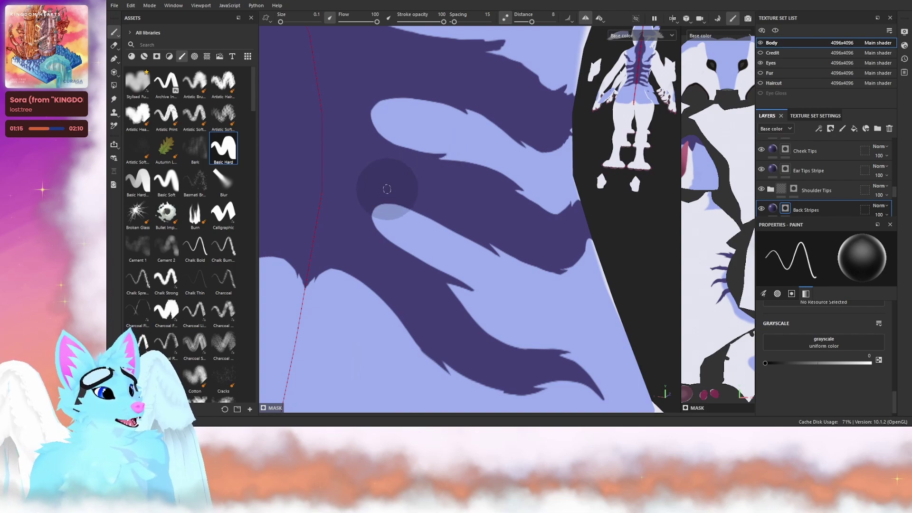
pyautogui.scroll(-3, 407, 217)
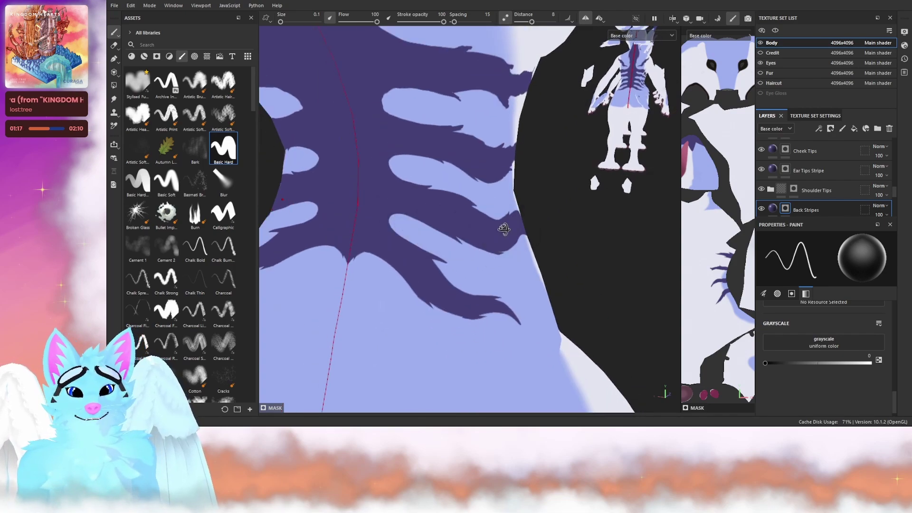
# - Examine the lower back stripes and their fur tufts from the spine around to the flank
pyautogui.moveTo(504, 230)
pyautogui.keyDown('alt'); pyautogui.mouseDown()
pyautogui.moveTo(350, 214)
pyautogui.moveTo(464, 238)
pyautogui.moveTo(562, 226)
pyautogui.moveTo(518, 219)
pyautogui.mouseUp(); pyautogui.keyUp('alt')
pyautogui.scroll(2, 431, 190)
pyautogui.keyDown('alt'); pyautogui.moveTo(464, 177); pyautogui.dragTo(406, 248, button='middle'); pyautogui.keyUp('alt')
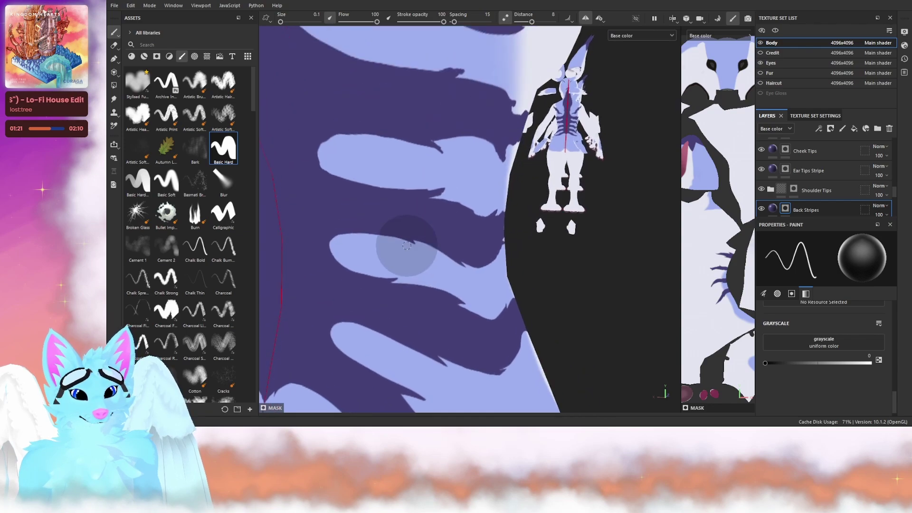
pyautogui.scroll(1, 400, 234)
pyautogui.keyDown('alt'); pyautogui.moveTo(432, 207); pyautogui.dragTo(373, 191); pyautogui.keyUp('alt')
pyautogui.scroll(2, 455, 308)
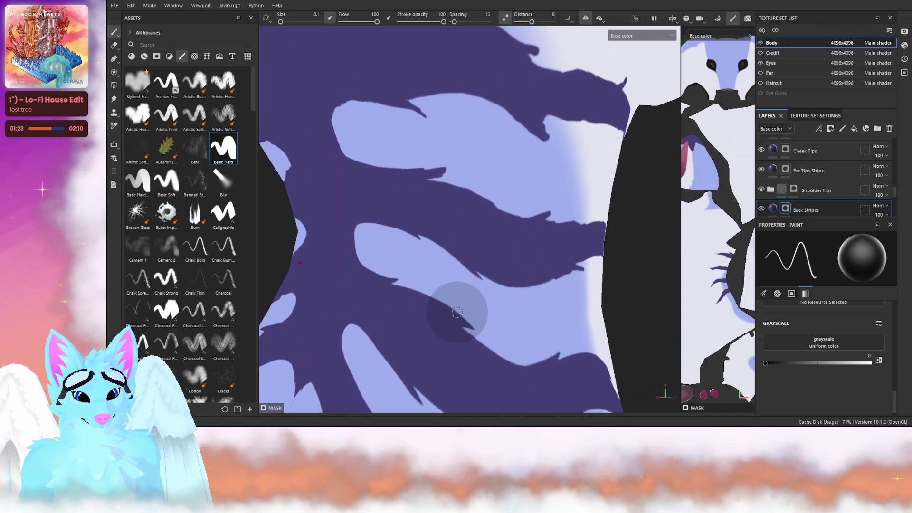
pyautogui.keyDown('alt'); pyautogui.moveTo(472, 291); pyautogui.dragTo(423, 297, button='middle'); pyautogui.keyUp('alt')
pyautogui.keyDown('alt'); pyautogui.moveTo(408, 292); pyautogui.dragTo(472, 293); pyautogui.keyUp('alt')
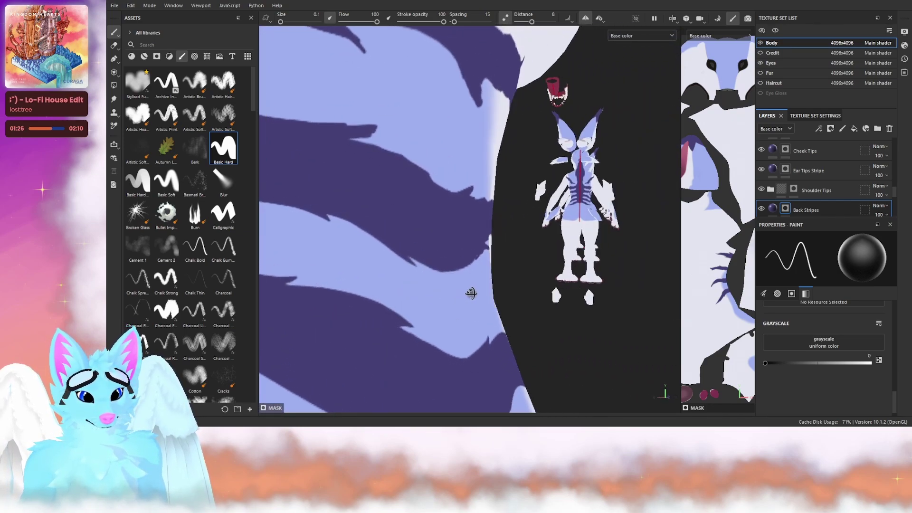
pyautogui.moveTo(472, 293)
pyautogui.keyDown('alt'); pyautogui.mouseDown(button='middle')
pyautogui.moveTo(518, 250)
pyautogui.moveTo(500, 248)
pyautogui.mouseUp(button='middle'); pyautogui.keyUp('alt')
pyautogui.keyDown('alt'); pyautogui.moveTo(500, 249); pyautogui.dragTo(348, 228); pyautogui.keyUp('alt')
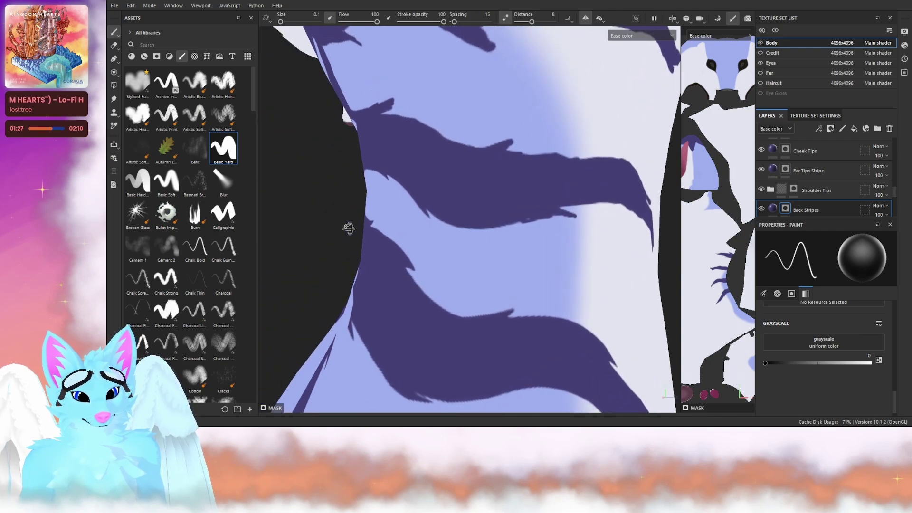
# - Paint a fur tuft on the flank stripe's lower edge at grayscale 1 and trim it to a point at grayscale 0
pyautogui.keyDown('alt'); pyautogui.moveTo(478, 245); pyautogui.dragTo(409, 244); pyautogui.keyUp('alt')
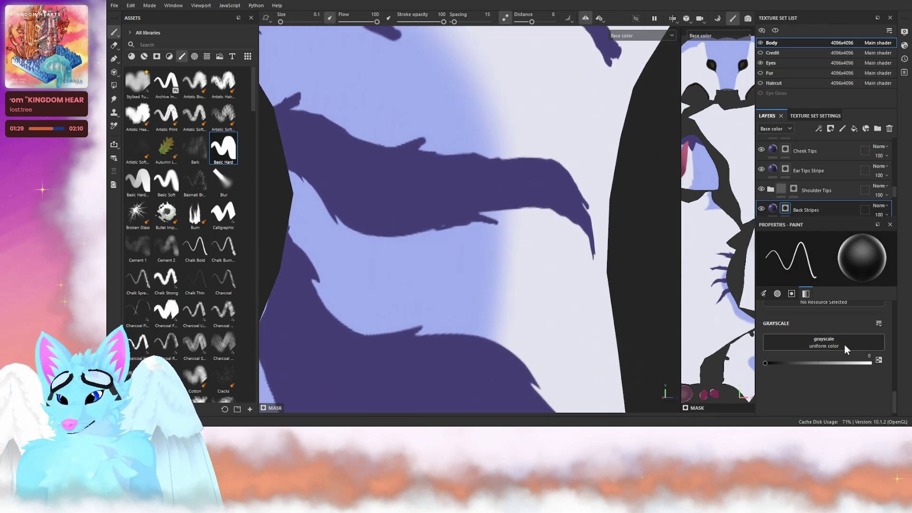
pyautogui.click(879, 361)
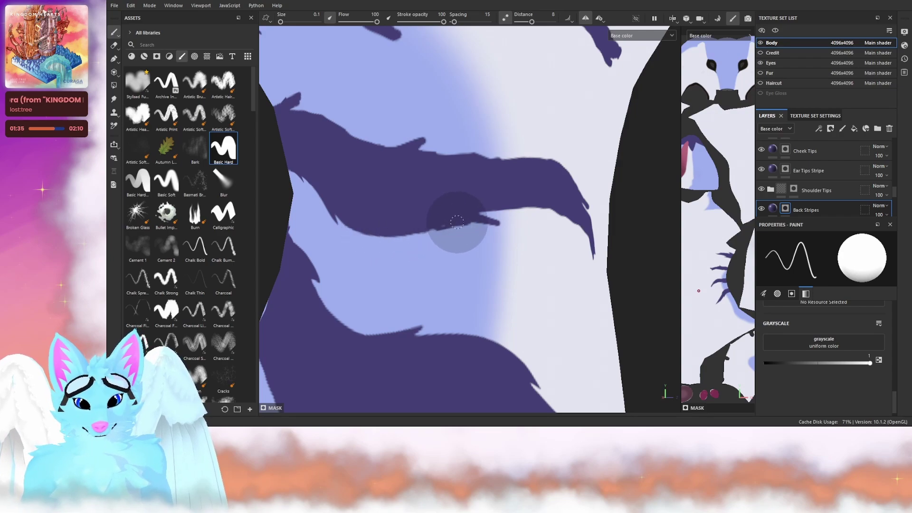
pyautogui.moveTo(517, 223); pyautogui.dragTo(538, 236)
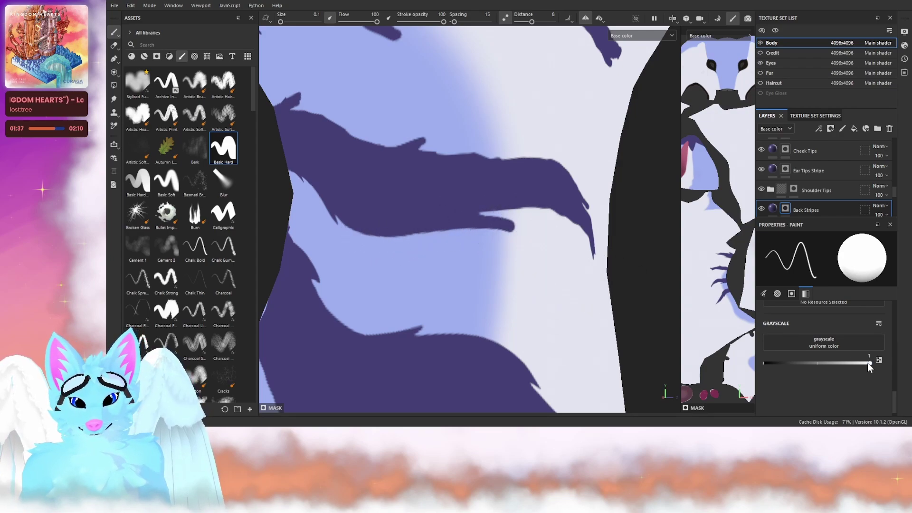
pyautogui.click(879, 360)
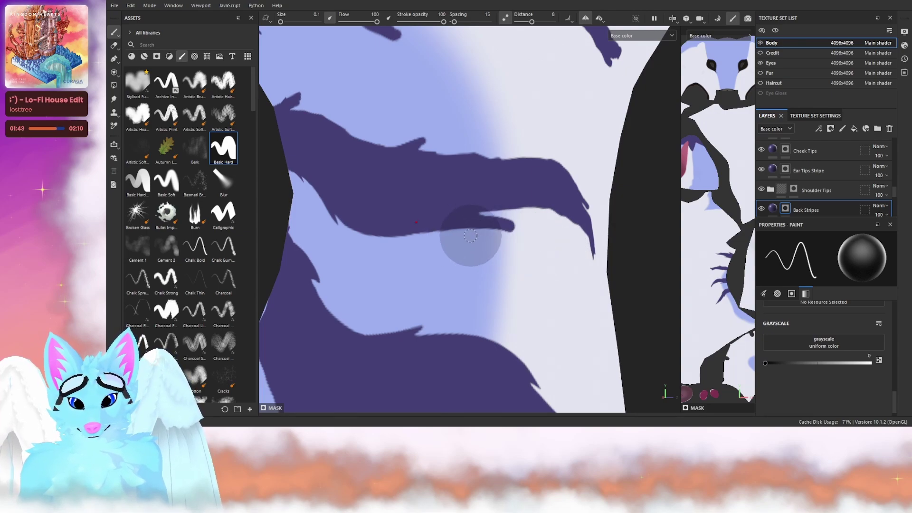
pyautogui.moveTo(481, 213)
pyautogui.mouseDown()
pyautogui.moveTo(541, 247)
pyautogui.moveTo(505, 262)
pyautogui.mouseUp()
# - Extend the same stripe's outer tip at grayscale 1 and sharpen the extension at grayscale 0
pyautogui.click(878, 361)
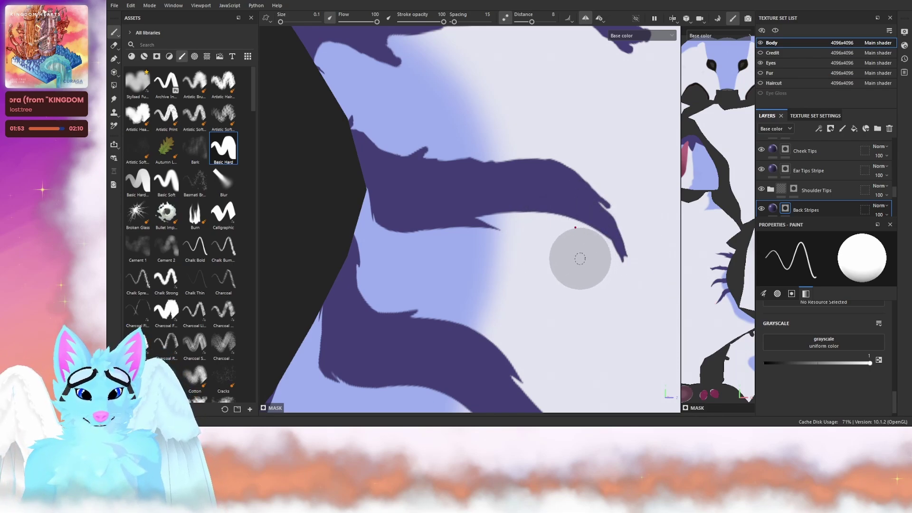
pyautogui.keyDown('alt'); pyautogui.moveTo(577, 275); pyautogui.dragTo(517, 281, button='middle'); pyautogui.keyUp('alt')
pyautogui.keyDown('alt'); pyautogui.moveTo(517, 281); pyautogui.dragTo(514, 279); pyautogui.keyUp('alt')
pyautogui.keyDown('alt'); pyautogui.moveTo(515, 280); pyautogui.dragTo(390, 279, button='middle'); pyautogui.keyUp('alt')
pyautogui.scroll(2, 463, 264)
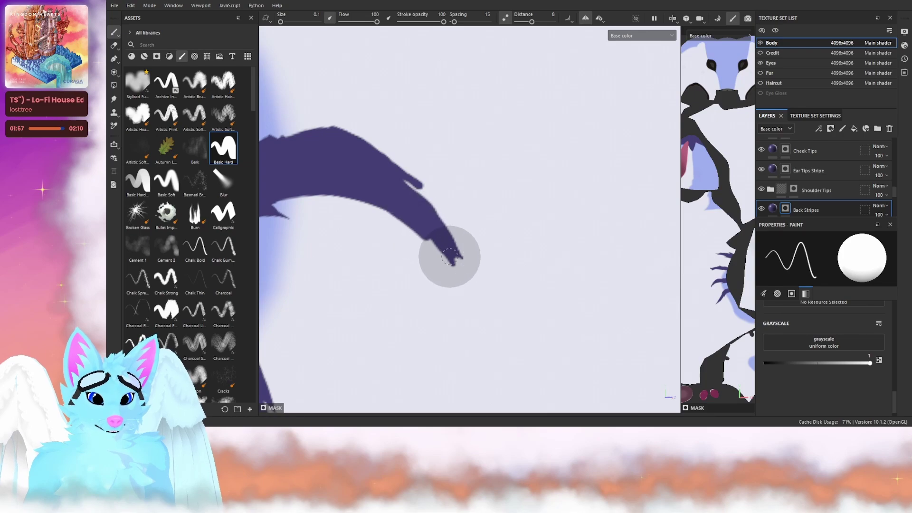
pyautogui.moveTo(467, 280); pyautogui.dragTo(475, 306)
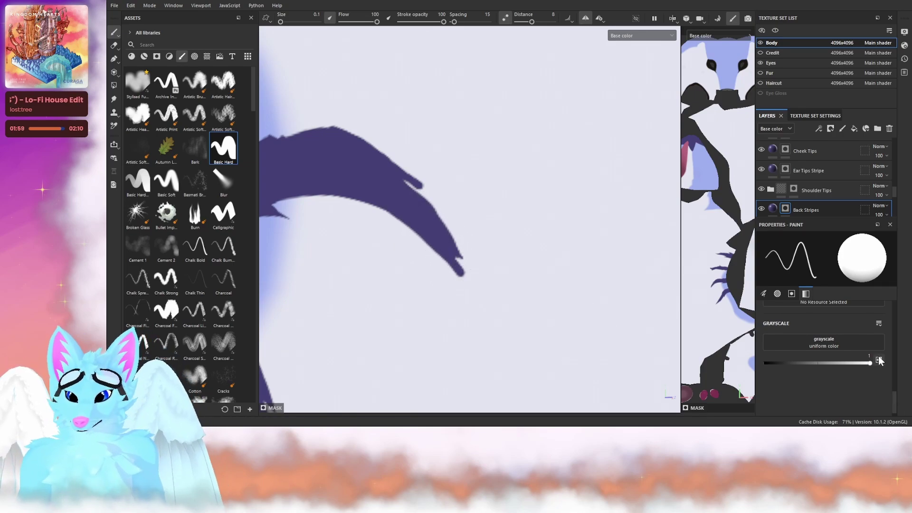
pyautogui.press('x')
pyautogui.moveTo(456, 258); pyautogui.dragTo(475, 346)
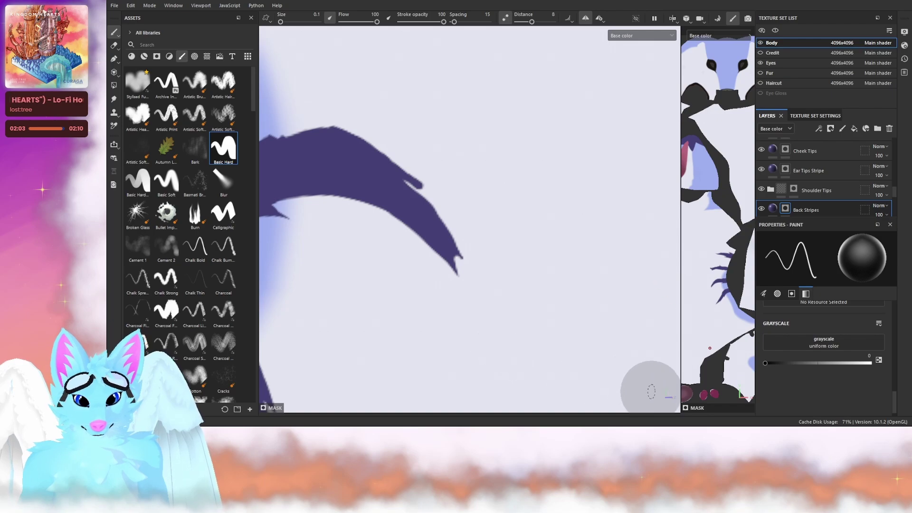
# - Lengthen the second point of the stripe's forked tip at grayscale 1 and taper it at grayscale 0
pyautogui.click(878, 360)
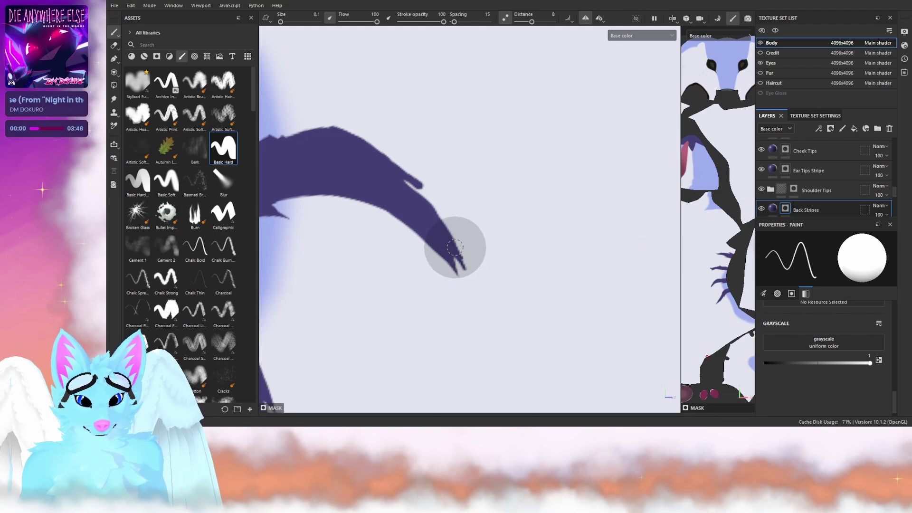
pyautogui.click(877, 363)
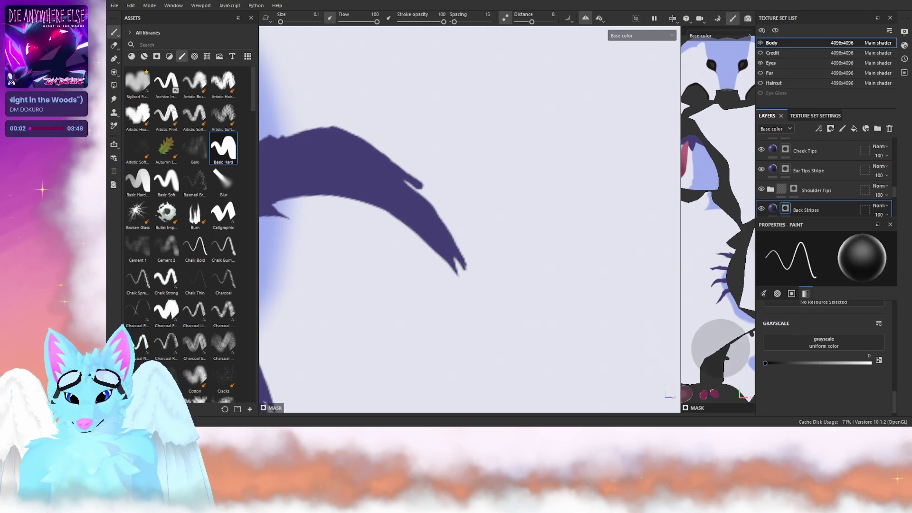
pyautogui.moveTo(465, 245); pyautogui.dragTo(492, 336)
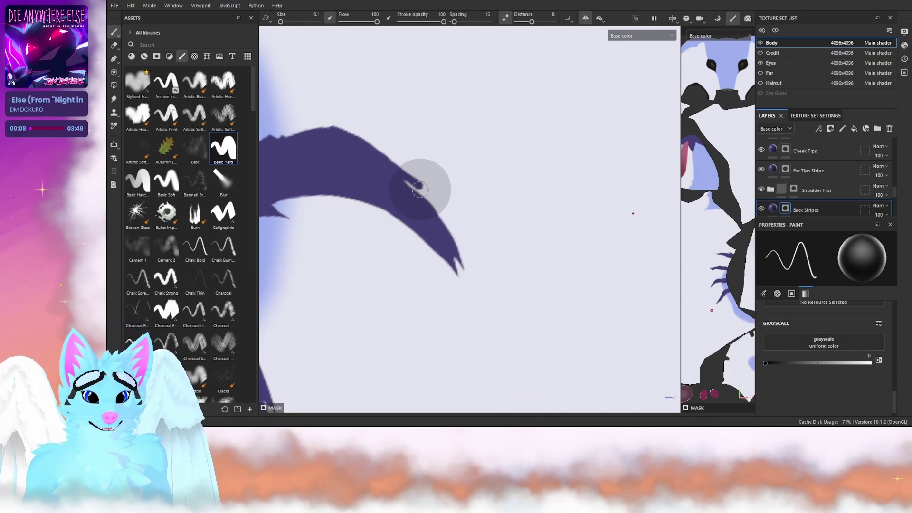
pyautogui.moveTo(422, 189); pyautogui.dragTo(381, 126)
pyautogui.hotkey('ctrl', 'z')
pyautogui.moveTo(422, 189); pyautogui.dragTo(377, 126)
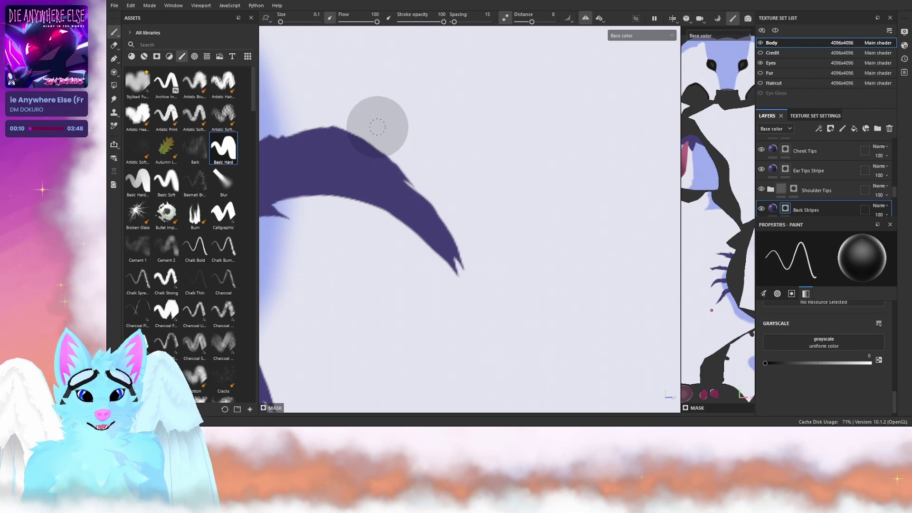
# - Thicken the outer curve near the stripe's tip and extend its tuft at grayscale 1, then slim the tuft at grayscale 0
pyautogui.click(878, 360)
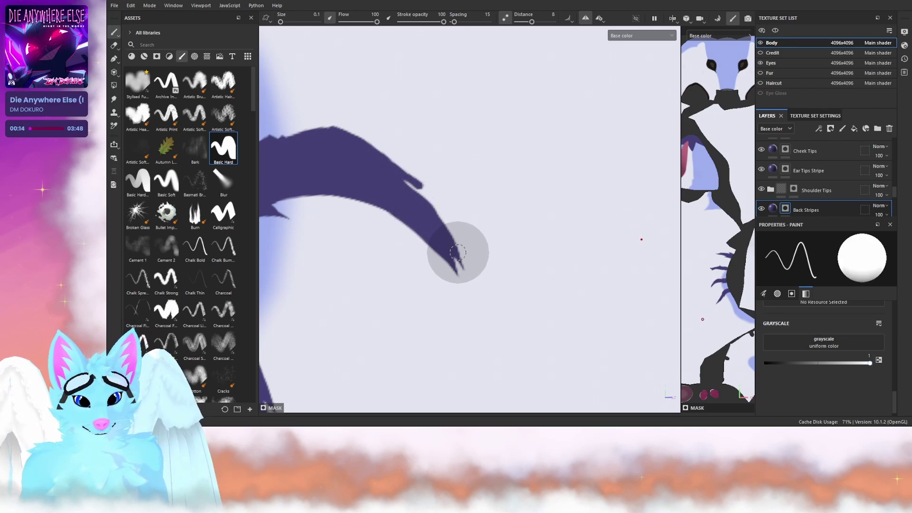
pyautogui.moveTo(454, 252)
pyautogui.mouseDown()
pyautogui.moveTo(431, 196)
pyautogui.moveTo(372, 157)
pyautogui.mouseUp()
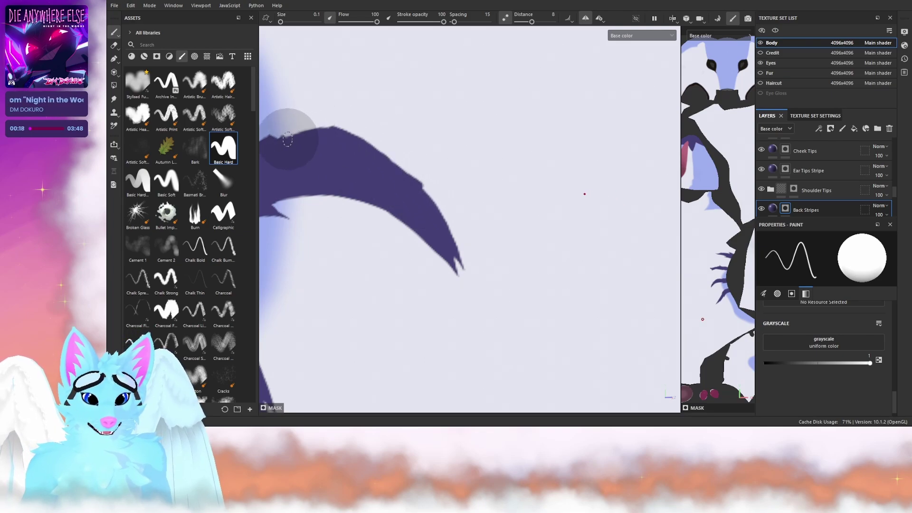
pyautogui.moveTo(326, 127)
pyautogui.mouseDown()
pyautogui.moveTo(403, 155)
pyautogui.moveTo(429, 185)
pyautogui.mouseUp()
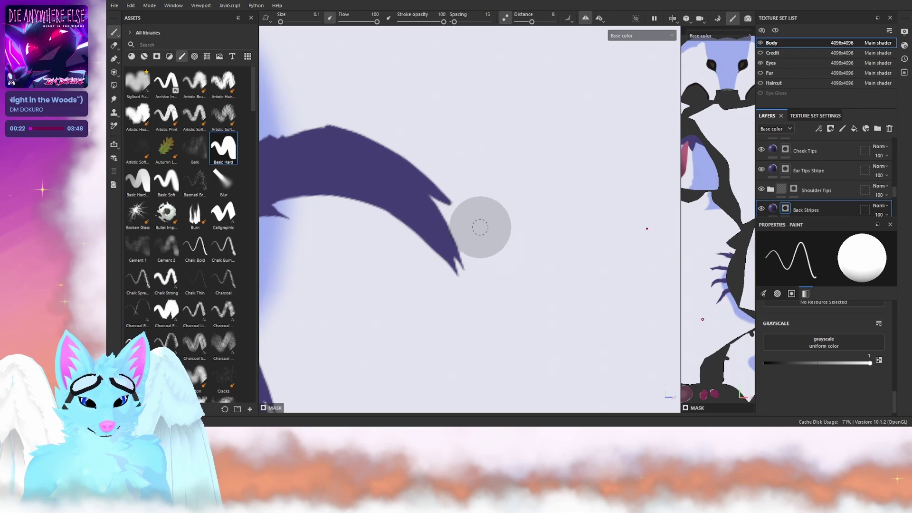
pyautogui.moveTo(871, 362); pyautogui.dragTo(765, 363)
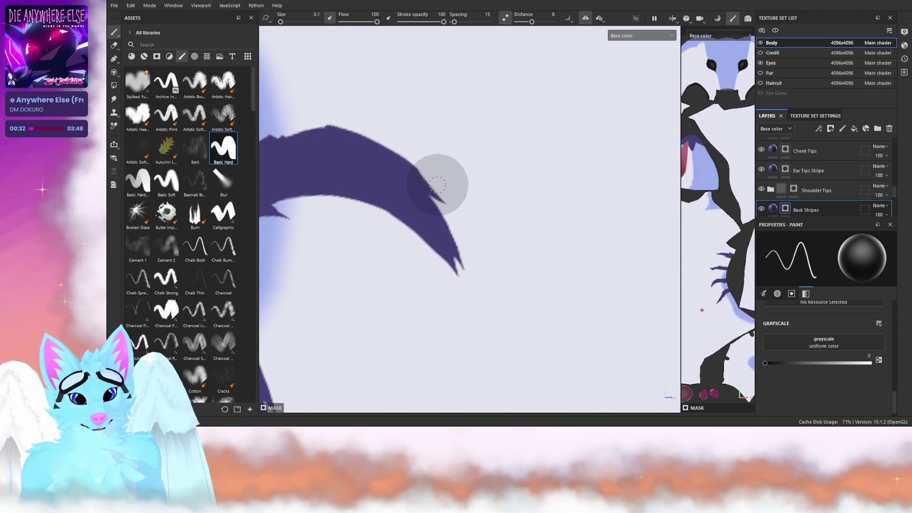
# - Paint a small fur tuft at grayscale 1 on the stripe's upper edge where it starts curving toward the tip
pyautogui.moveTo(452, 143)
pyautogui.keyDown('alt'); pyautogui.mouseDown()
pyautogui.moveTo(401, 173)
pyautogui.moveTo(480, 206)
pyautogui.moveTo(505, 229)
pyautogui.moveTo(497, 256)
pyautogui.moveTo(563, 291)
pyautogui.mouseUp(); pyautogui.keyUp('alt')
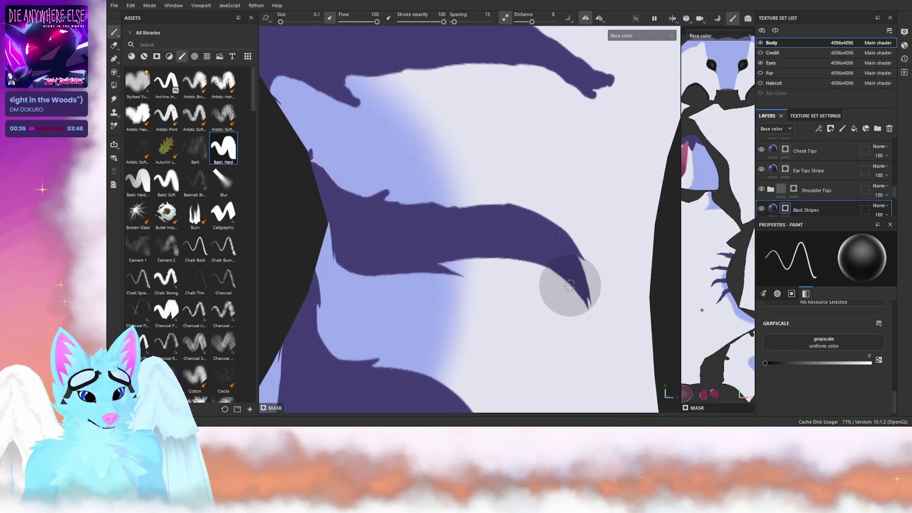
pyautogui.scroll(4, 508, 230)
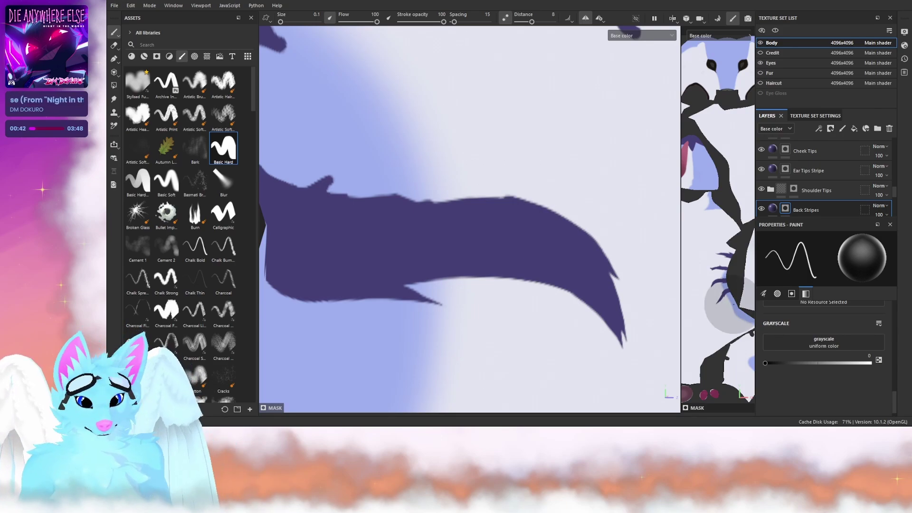
pyautogui.click(870, 363)
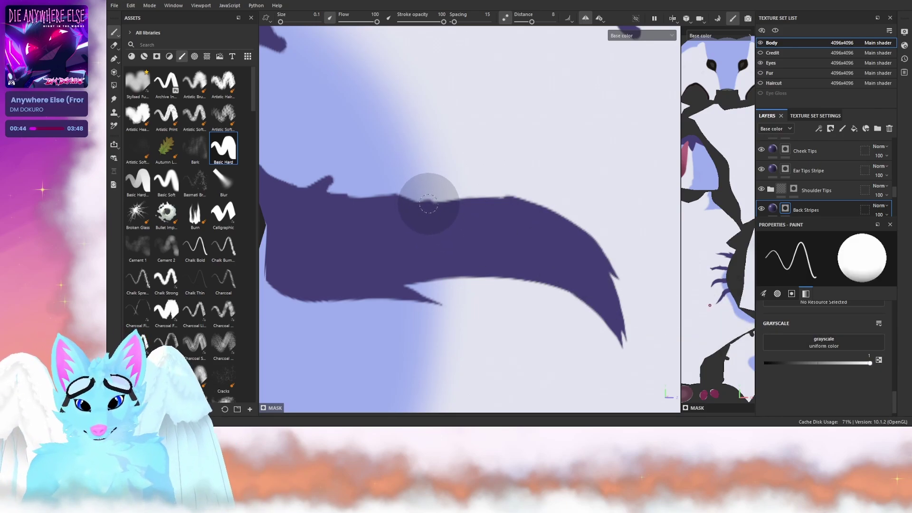
pyautogui.moveTo(428, 204)
pyautogui.mouseDown()
pyautogui.moveTo(469, 190)
pyautogui.moveTo(557, 183)
pyautogui.moveTo(404, 212)
pyautogui.mouseUp()
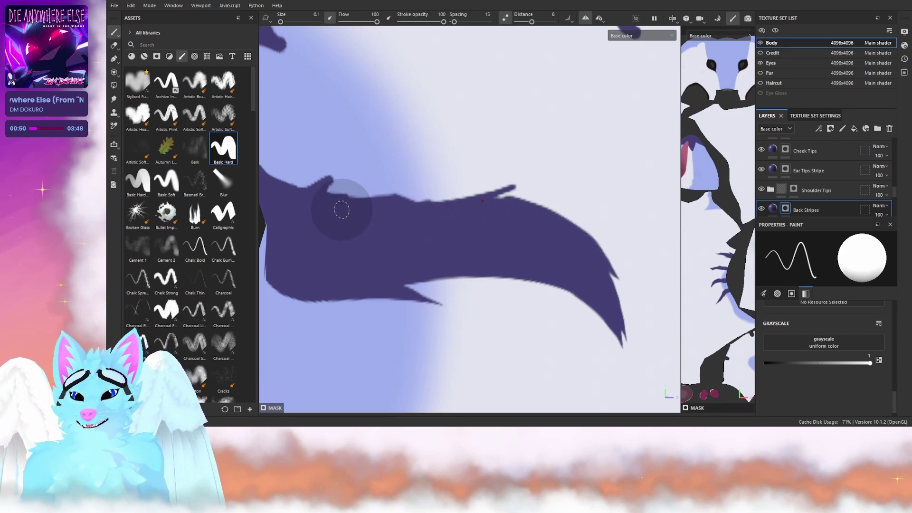
pyautogui.moveTo(511, 191)
pyautogui.mouseDown()
pyautogui.moveTo(446, 220)
pyautogui.moveTo(499, 190)
pyautogui.moveTo(272, 204)
pyautogui.mouseUp()
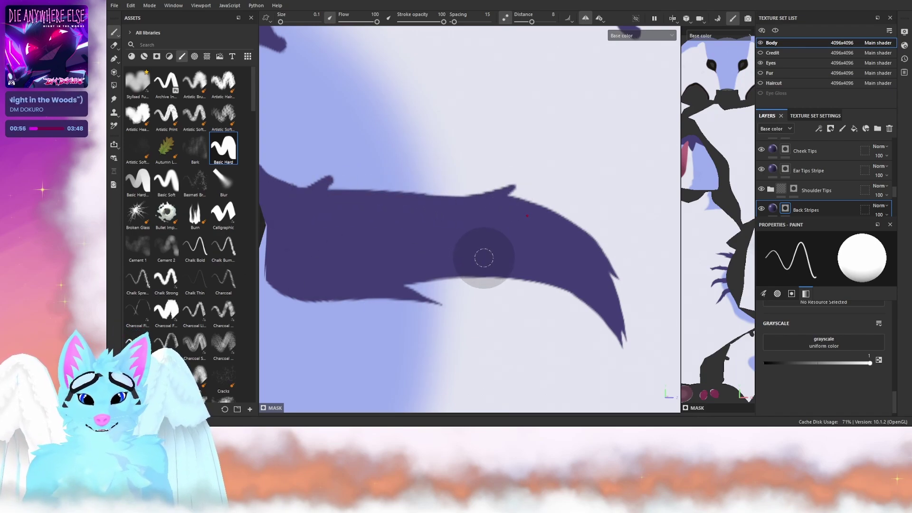
# - Smooth the stripe's upper edge between its two fur tufts by erasing the bumps at grayscale 0
pyautogui.moveTo(475, 246)
pyautogui.keyDown('alt'); pyautogui.mouseDown()
pyautogui.moveTo(490, 260)
pyautogui.moveTo(514, 249)
pyautogui.mouseUp(); pyautogui.keyUp('alt')
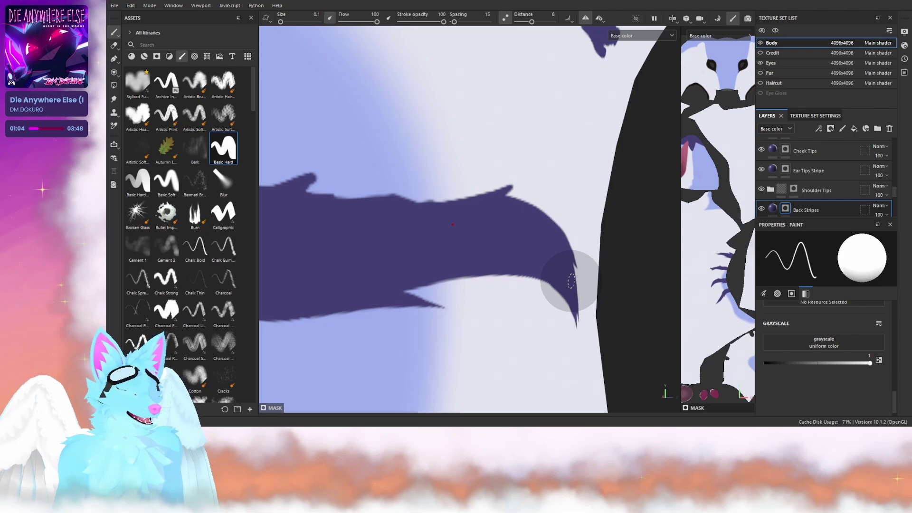
pyautogui.keyDown('alt'); pyautogui.moveTo(484, 285); pyautogui.dragTo(503, 275); pyautogui.keyUp('alt')
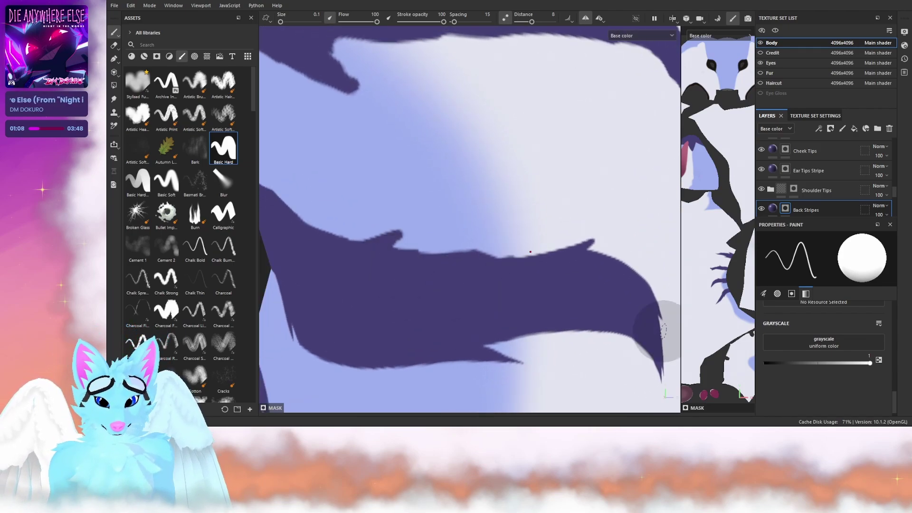
pyautogui.click(879, 360)
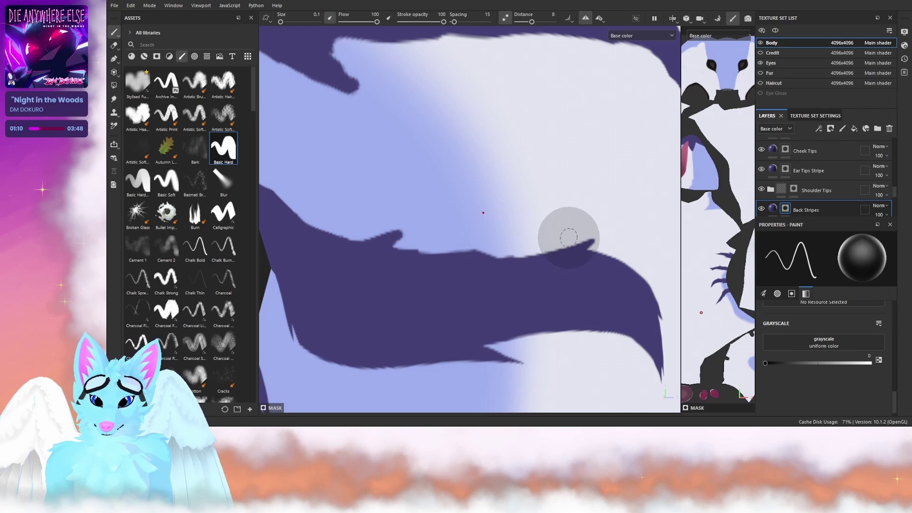
pyautogui.moveTo(525, 248); pyautogui.dragTo(386, 248)
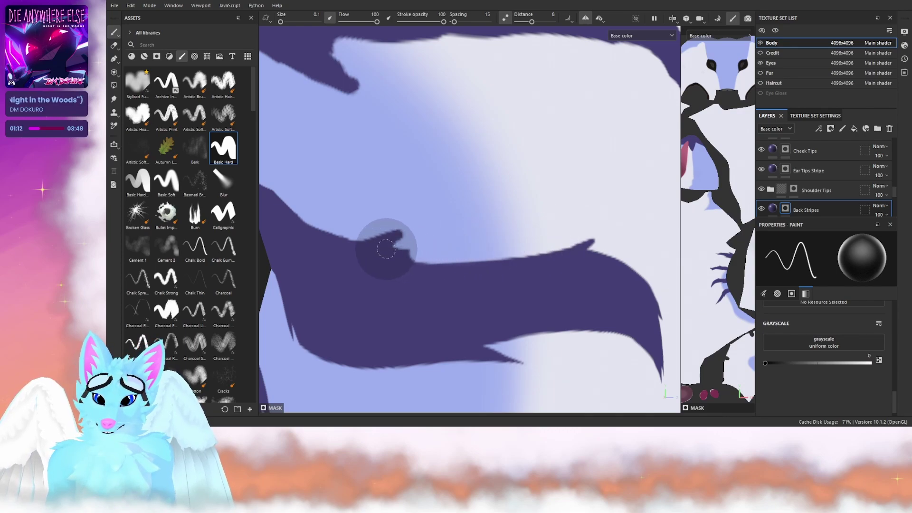
# - On the Back Stripes mask, build up the stripe's upper edge with grayscale 1 and trim its small tuft to a point with grayscale 0
pyautogui.click(879, 360)
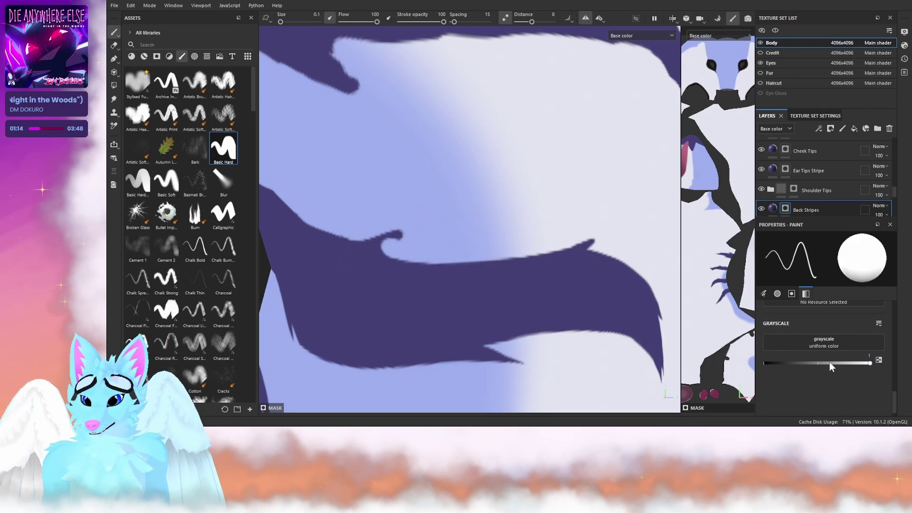
pyautogui.moveTo(375, 241)
pyautogui.mouseDown()
pyautogui.moveTo(367, 249)
pyautogui.moveTo(464, 247)
pyautogui.moveTo(553, 262)
pyautogui.mouseUp()
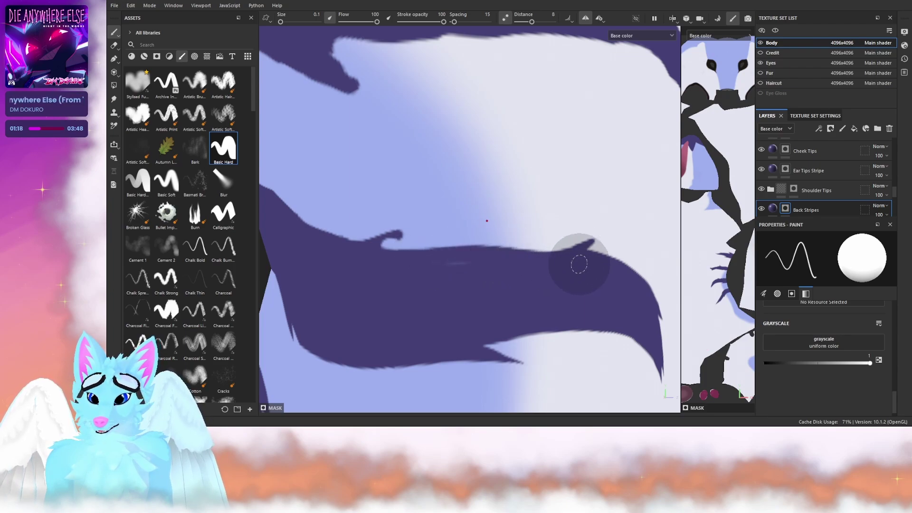
pyautogui.keyDown('alt'); pyautogui.moveTo(427, 281); pyautogui.dragTo(493, 286); pyautogui.keyUp('alt')
pyautogui.moveTo(403, 237)
pyautogui.mouseDown()
pyautogui.moveTo(379, 258)
pyautogui.moveTo(304, 273)
pyautogui.mouseUp()
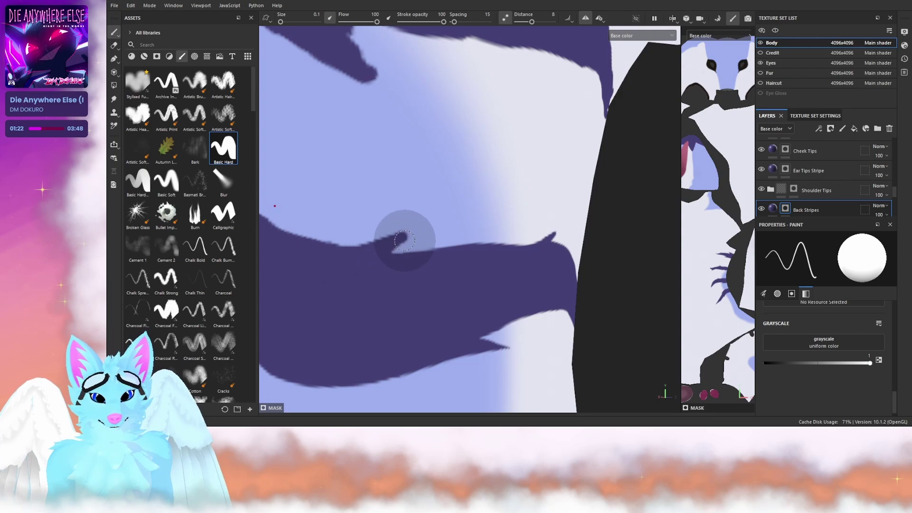
pyautogui.click(878, 359)
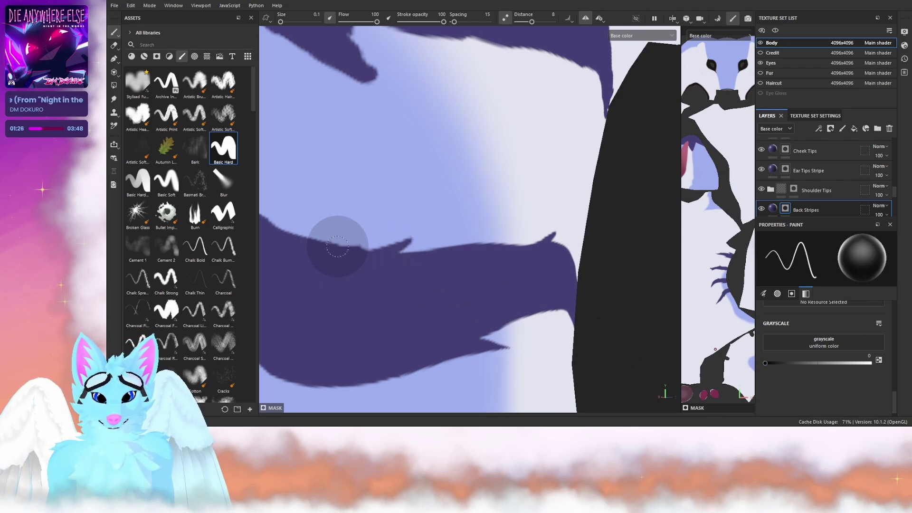
pyautogui.moveTo(338, 247); pyautogui.dragTo(287, 206)
# - Paint with grayscale 1 to smooth the stripe's upper edge into one curve between its two tufts
pyautogui.keyDown('alt'); pyautogui.moveTo(435, 327); pyautogui.dragTo(554, 305); pyautogui.keyUp('alt')
pyautogui.keyDown('alt'); pyautogui.moveTo(474, 281); pyautogui.dragTo(517, 298); pyautogui.keyUp('alt')
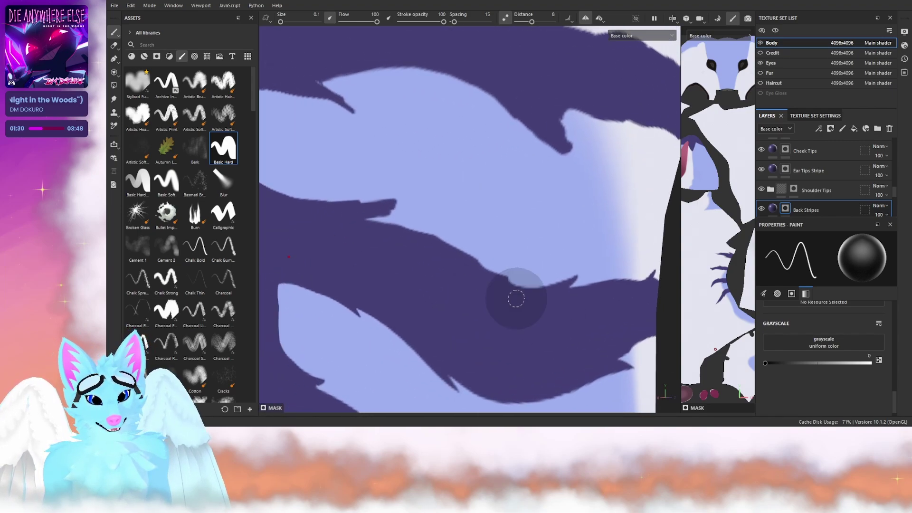
pyautogui.click(878, 359)
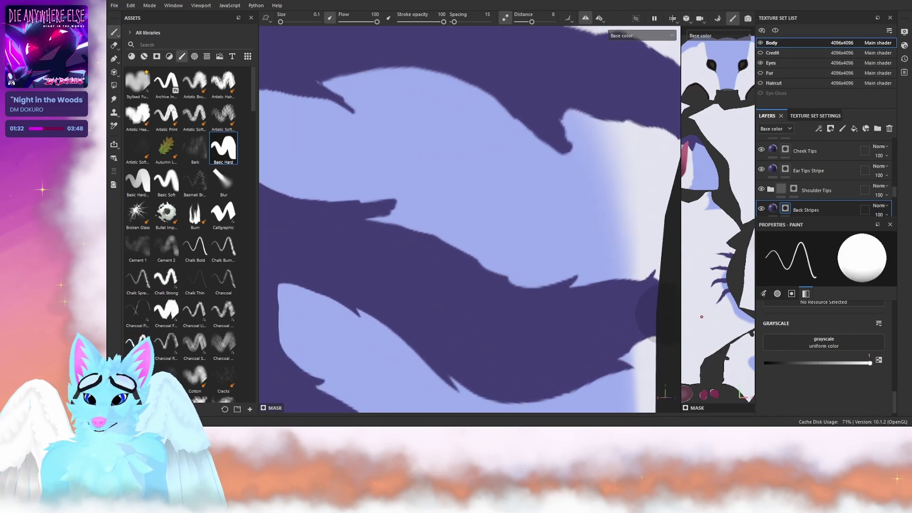
pyautogui.moveTo(360, 221)
pyautogui.mouseDown()
pyautogui.moveTo(456, 242)
pyautogui.moveTo(492, 268)
pyautogui.mouseUp()
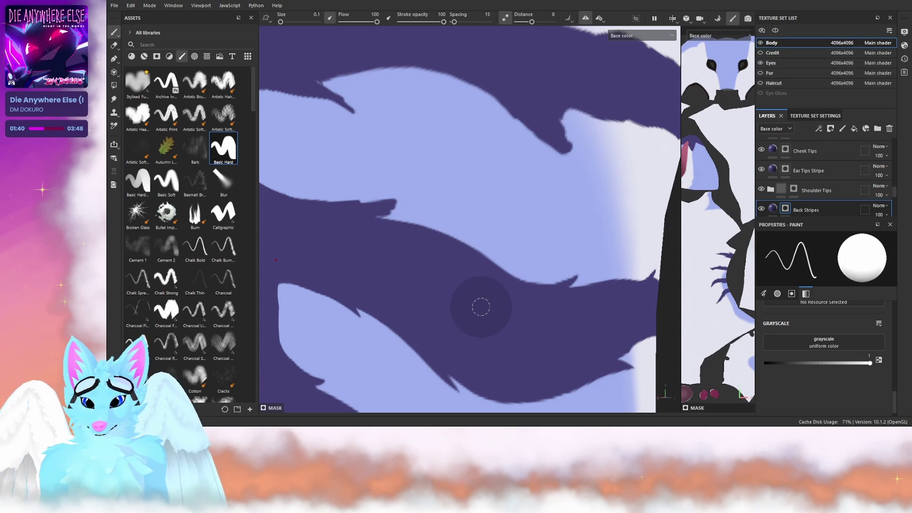
# - Carve a notch under the tuft on the light gap's lower edge, using grayscale 0
pyautogui.scroll(-1, 478, 298)
pyautogui.keyDown('alt'); pyautogui.moveTo(360, 280); pyautogui.dragTo(471, 335, button='middle'); pyautogui.keyUp('alt')
pyautogui.keyDown('alt'); pyautogui.moveTo(470, 336); pyautogui.dragTo(505, 296); pyautogui.keyUp('alt')
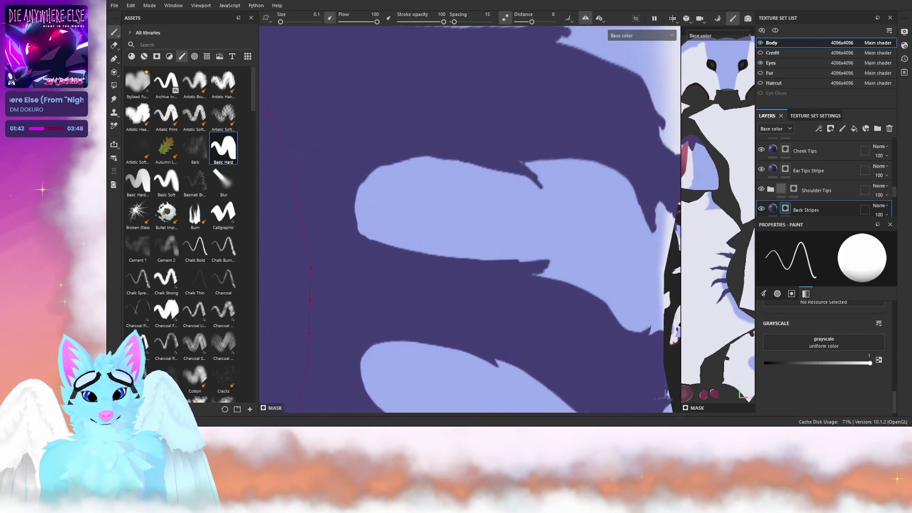
pyautogui.scroll(1, 504, 296)
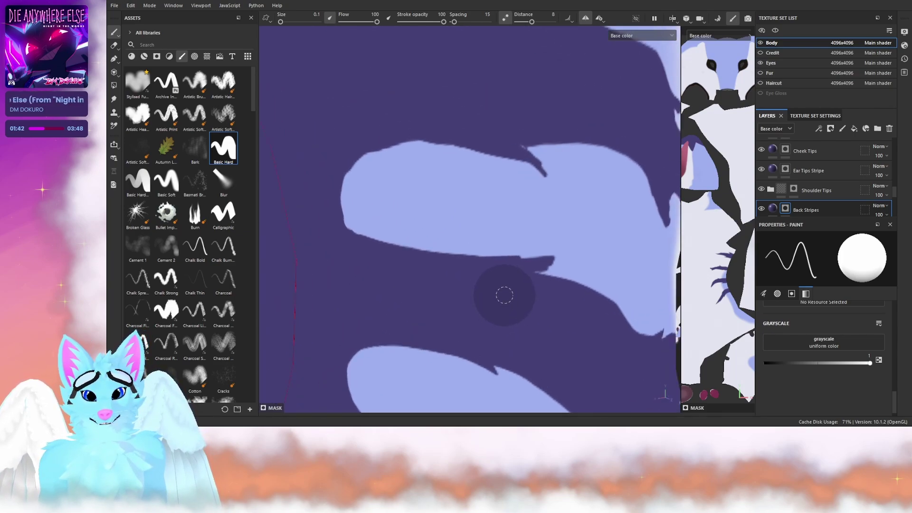
pyautogui.click(878, 360)
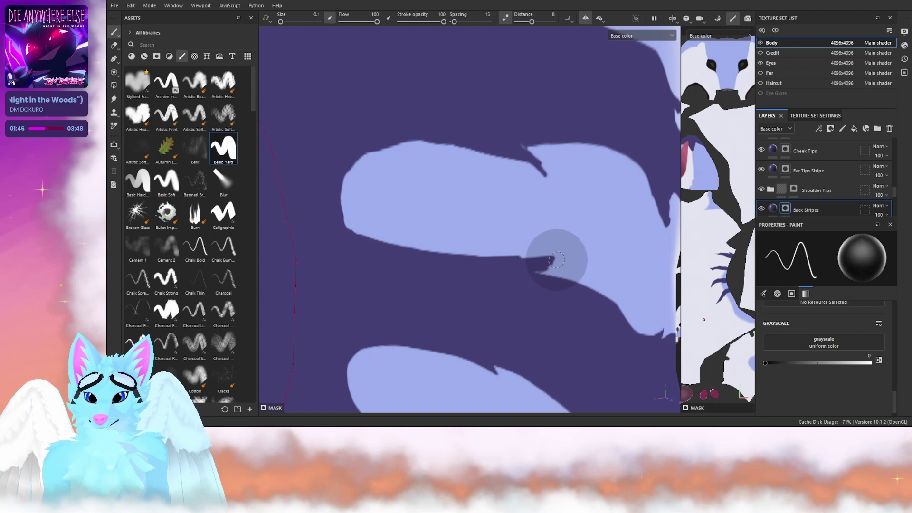
pyautogui.moveTo(556, 259); pyautogui.dragTo(495, 278)
pyautogui.moveTo(552, 265); pyautogui.dragTo(518, 269)
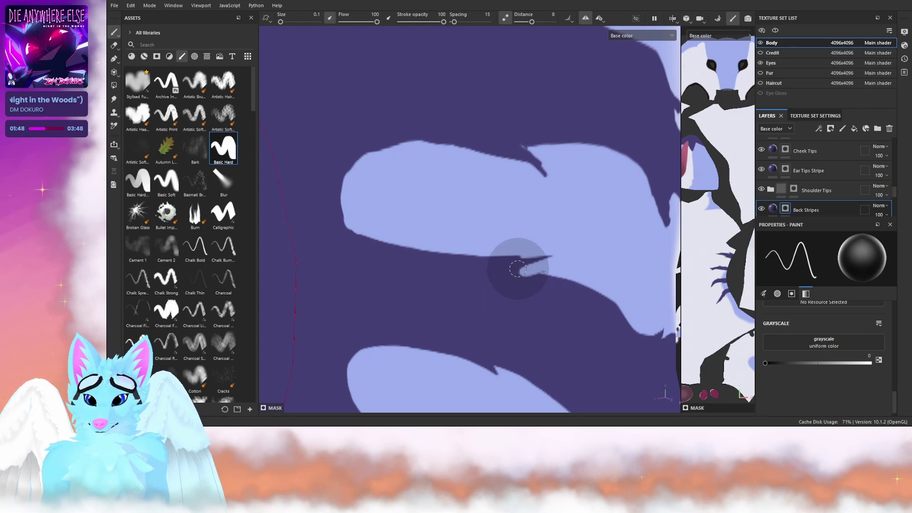
# - Reshape the tuft and round the light gap's inner end with grayscale 1, then sharpen the tuft's tip with grayscale 0
pyautogui.click(871, 362)
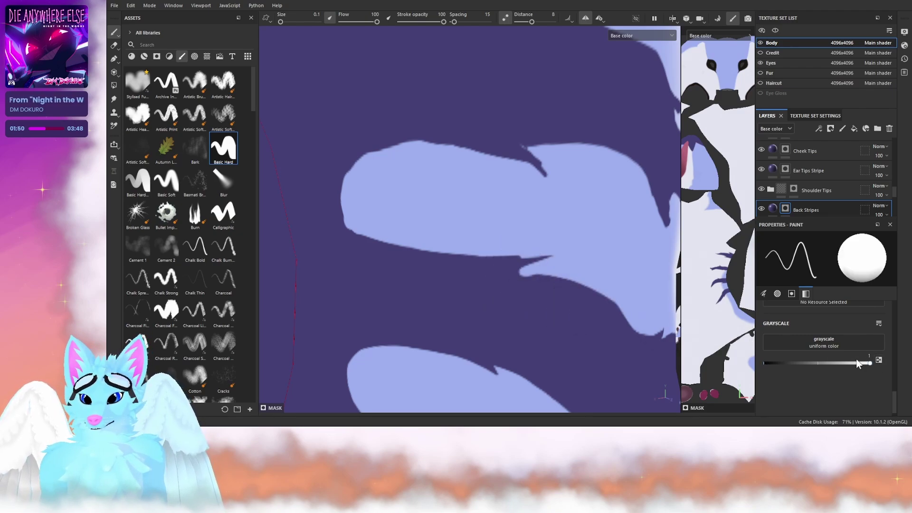
pyautogui.moveTo(550, 257); pyautogui.dragTo(484, 275)
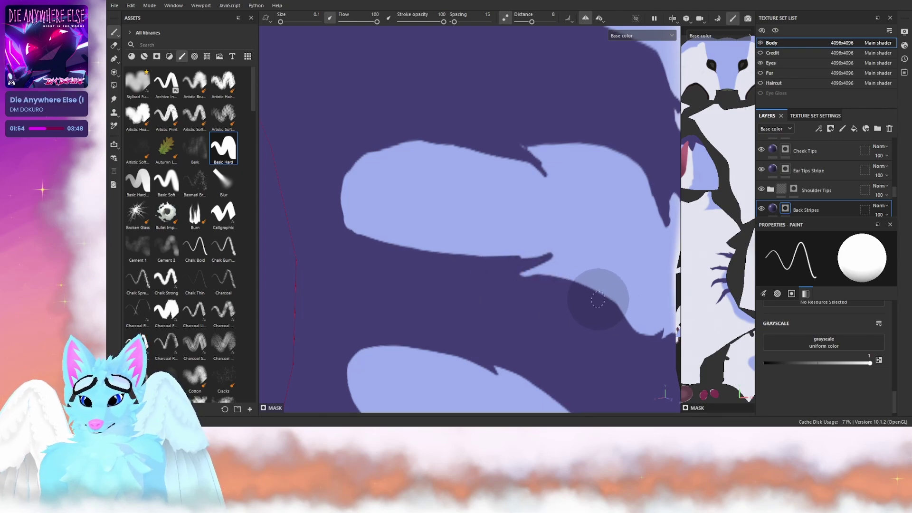
pyautogui.moveTo(598, 299); pyautogui.dragTo(499, 275)
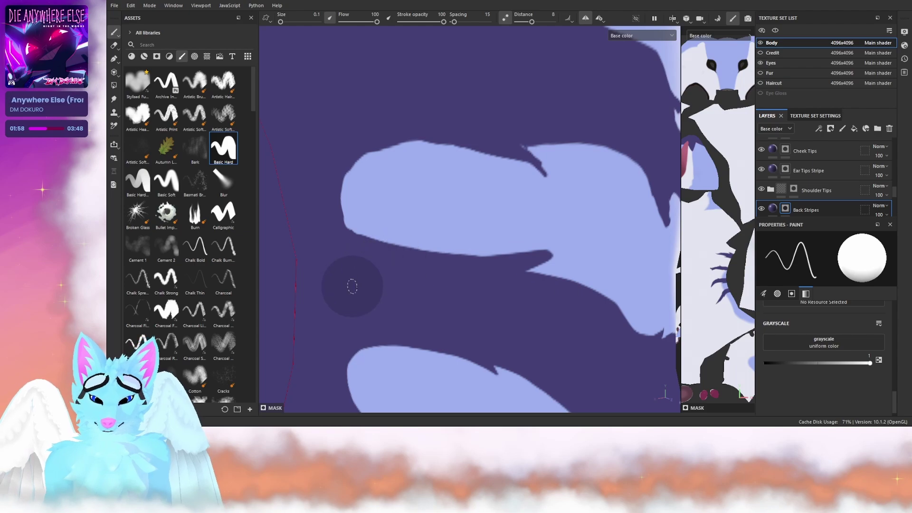
pyautogui.moveTo(420, 262)
pyautogui.mouseDown()
pyautogui.moveTo(345, 225)
pyautogui.moveTo(336, 164)
pyautogui.moveTo(363, 142)
pyautogui.moveTo(432, 133)
pyautogui.mouseUp()
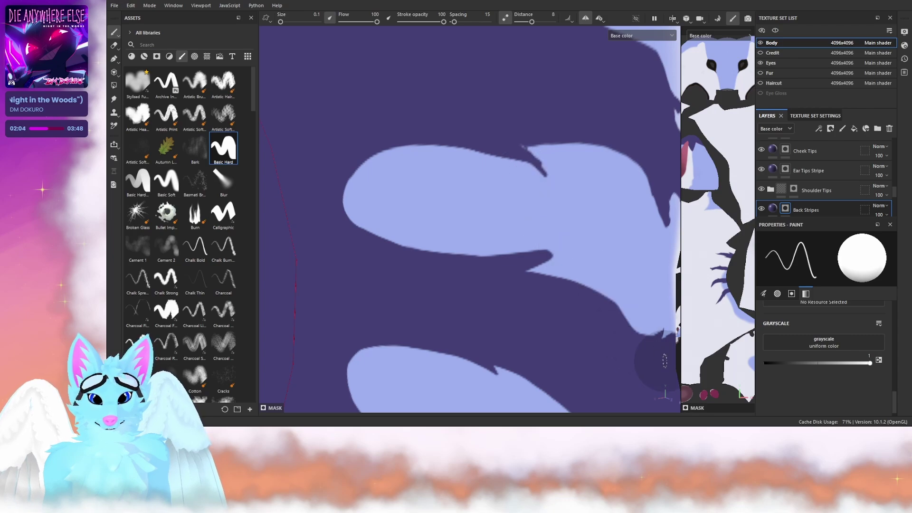
pyautogui.click(879, 360)
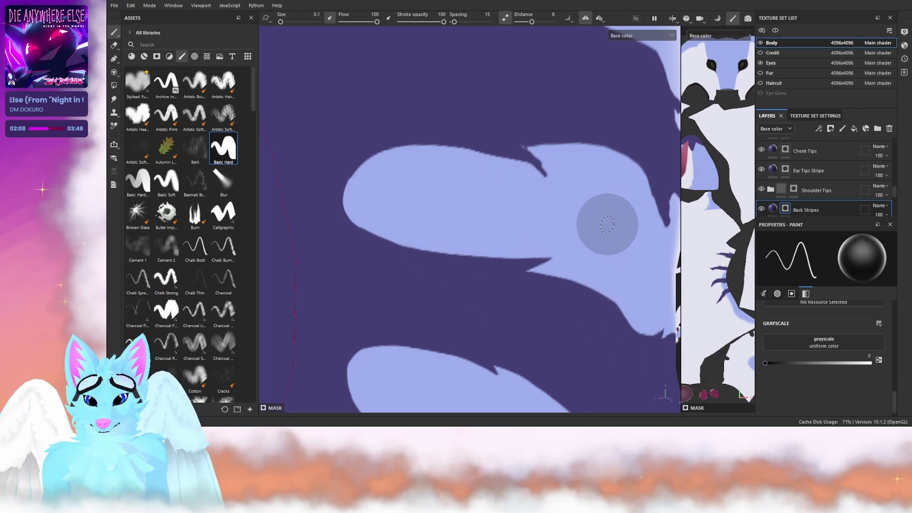
# - Shorten and round the inner end of the light gap beside the spine with grayscale 1, undoing the unwanted last stroke
pyautogui.scroll(-3, 503, 190)
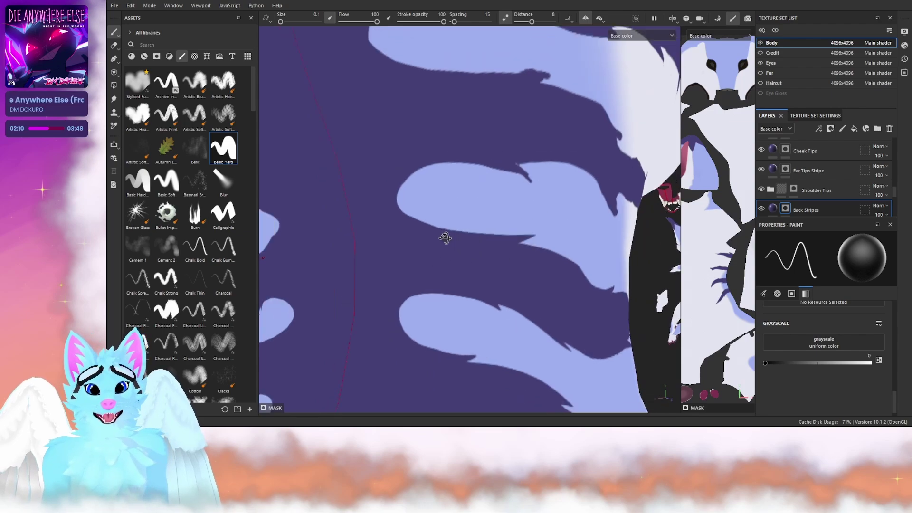
pyautogui.keyDown('alt'); pyautogui.moveTo(445, 238); pyautogui.dragTo(500, 239); pyautogui.keyUp('alt')
pyautogui.scroll(-5, 517, 286)
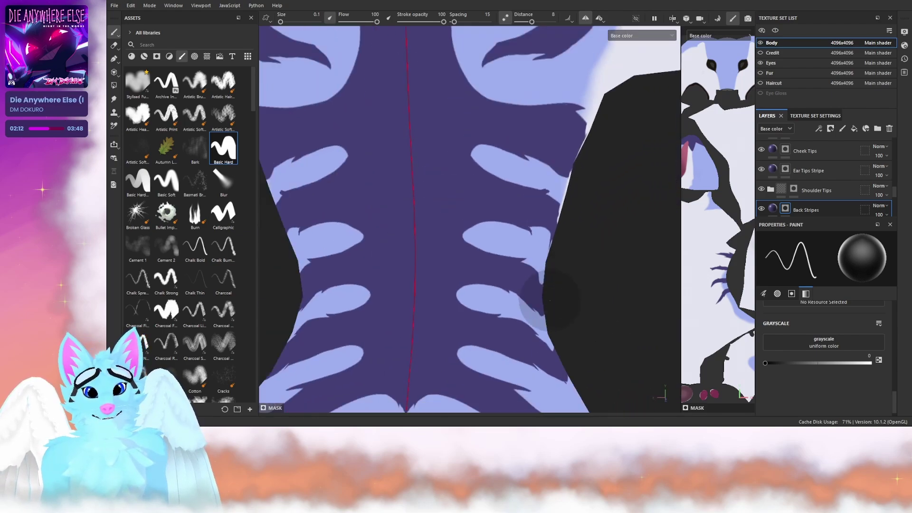
pyautogui.scroll(-2, 537, 301)
pyautogui.scroll(3, 508, 291)
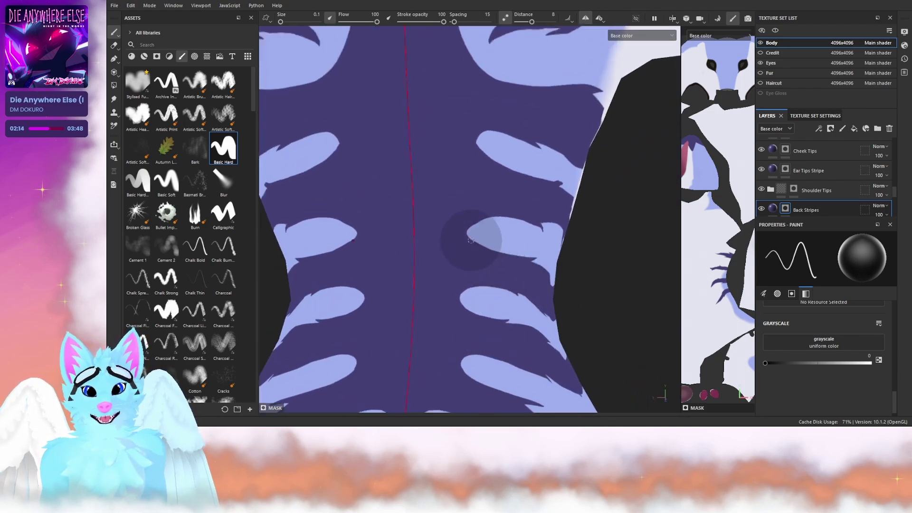
pyautogui.scroll(5, 471, 239)
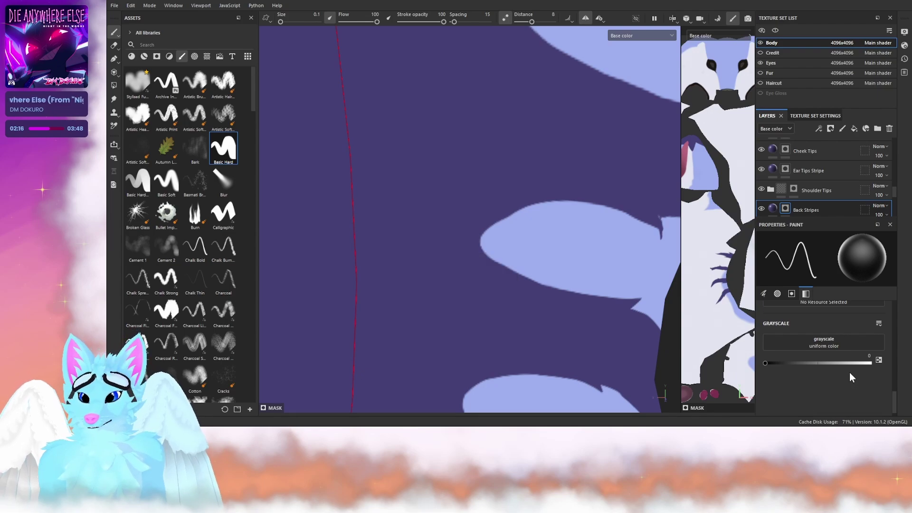
pyautogui.click(878, 361)
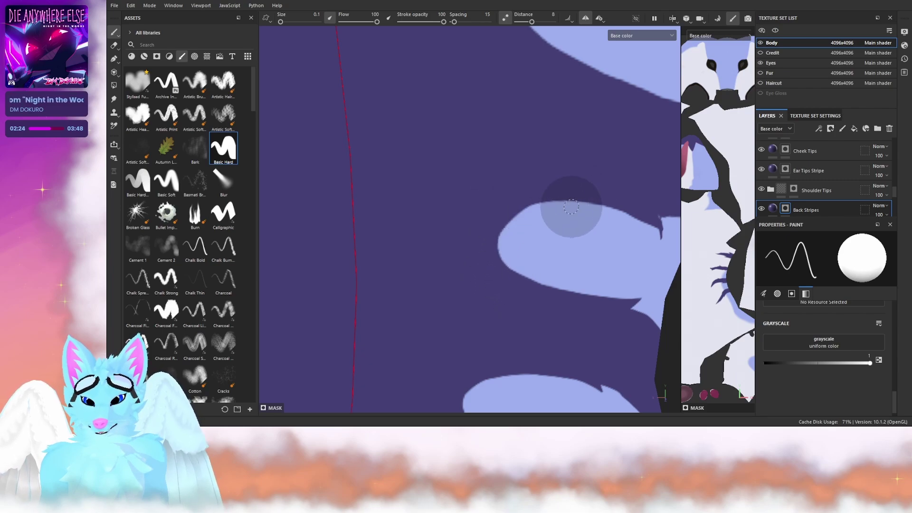
pyautogui.moveTo(511, 208)
pyautogui.mouseDown()
pyautogui.moveTo(478, 245)
pyautogui.moveTo(500, 287)
pyautogui.moveTo(580, 325)
pyautogui.mouseUp()
pyautogui.hotkey('ctrl', 'z')
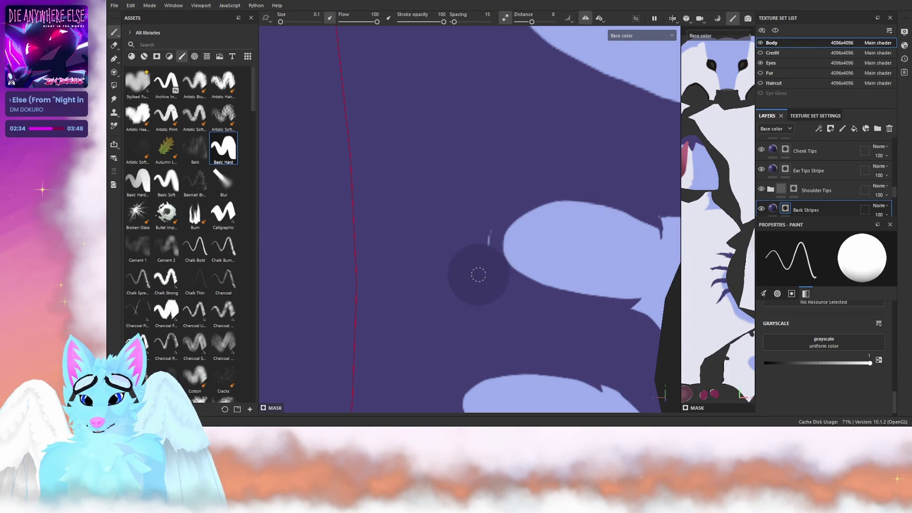
# - Examine the stripe edges and tufts up close and across the whole back from several angles
pyautogui.scroll(-2, 405, 151)
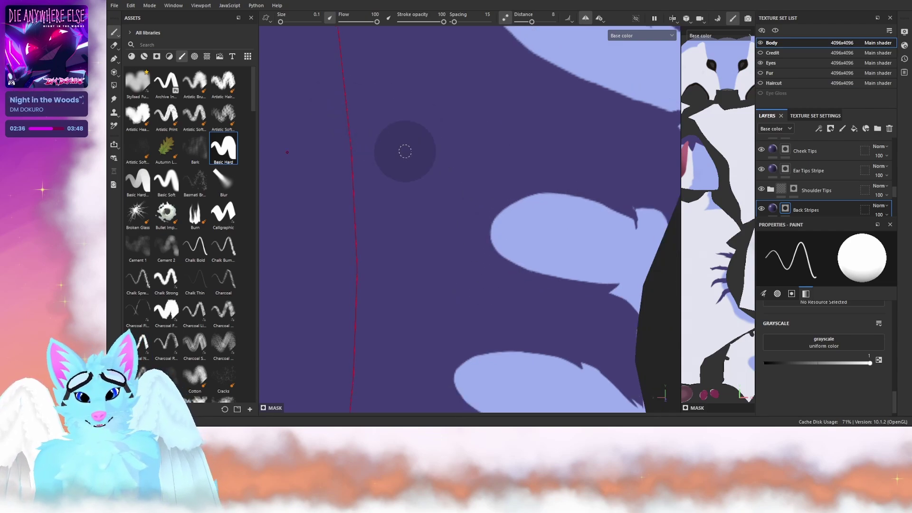
pyautogui.keyDown('alt'); pyautogui.moveTo(555, 248); pyautogui.dragTo(470, 255); pyautogui.keyUp('alt')
pyautogui.moveTo(631, 254)
pyautogui.keyDown('alt'); pyautogui.mouseDown()
pyautogui.moveTo(485, 230)
pyautogui.moveTo(452, 242)
pyautogui.moveTo(483, 238)
pyautogui.moveTo(494, 255)
pyautogui.mouseUp(); pyautogui.keyUp('alt')
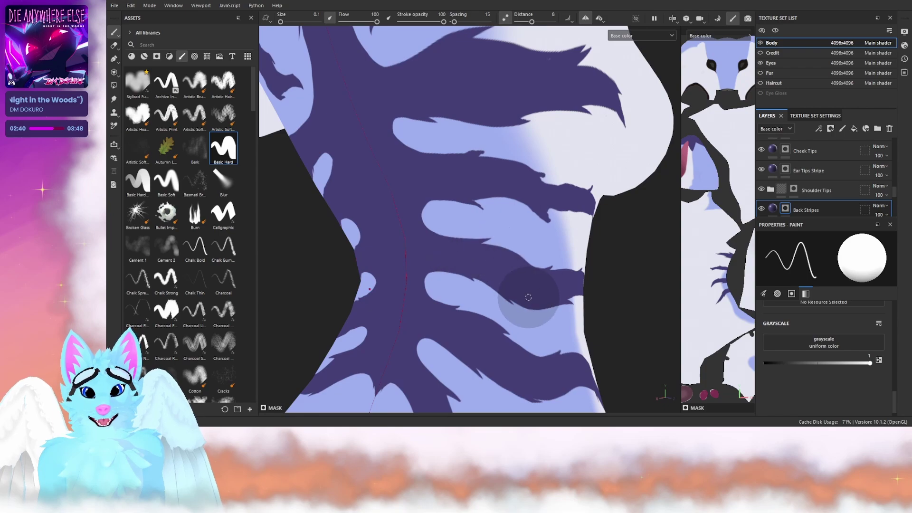
pyautogui.scroll(5, 519, 285)
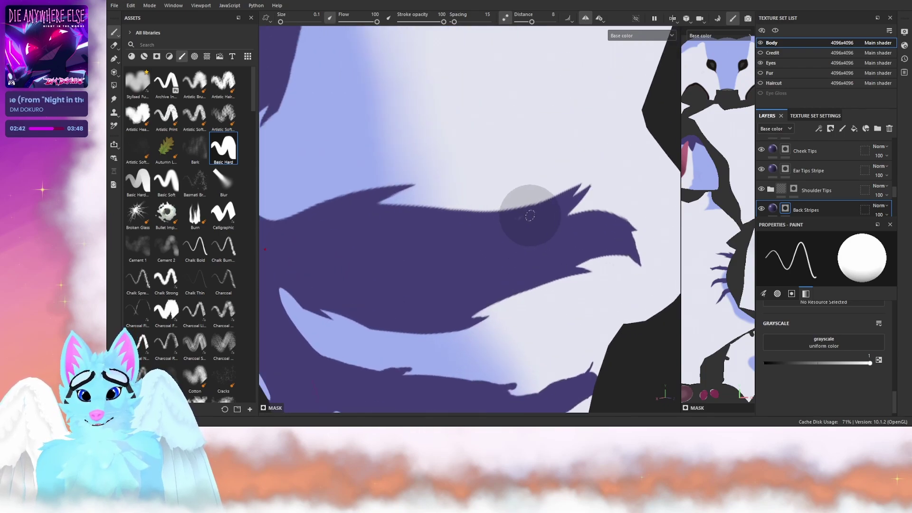
pyautogui.keyDown('alt'); pyautogui.moveTo(421, 248); pyautogui.dragTo(437, 305); pyautogui.keyUp('alt')
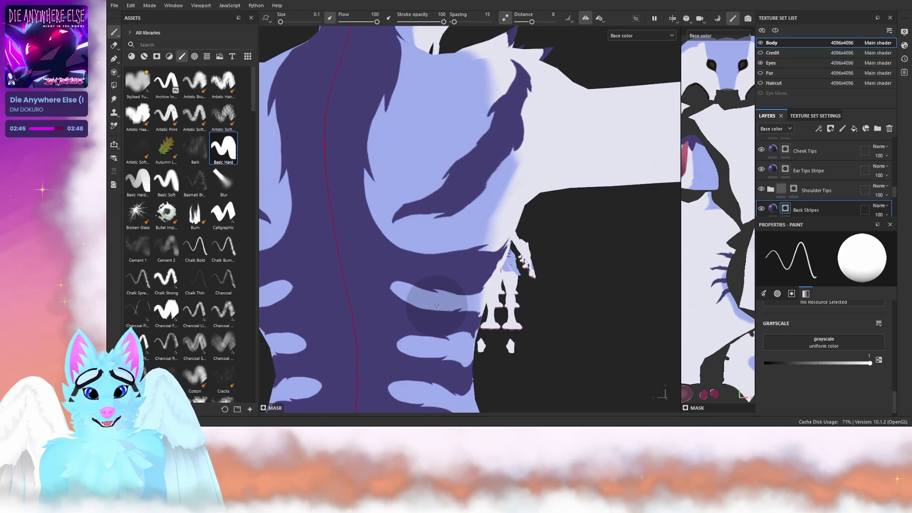
pyautogui.moveTo(437, 305)
pyautogui.keyDown('alt'); pyautogui.mouseDown(button='middle')
pyautogui.moveTo(474, 289)
pyautogui.moveTo(485, 214)
pyautogui.mouseUp(button='middle'); pyautogui.keyUp('alt')
pyautogui.moveTo(478, 250)
pyautogui.keyDown('alt'); pyautogui.mouseDown()
pyautogui.moveTo(435, 279)
pyautogui.moveTo(413, 272)
pyautogui.moveTo(484, 298)
pyautogui.moveTo(540, 275)
pyautogui.moveTo(490, 274)
pyautogui.moveTo(577, 297)
pyautogui.moveTo(553, 258)
pyautogui.moveTo(496, 254)
pyautogui.mouseUp(); pyautogui.keyUp('alt')
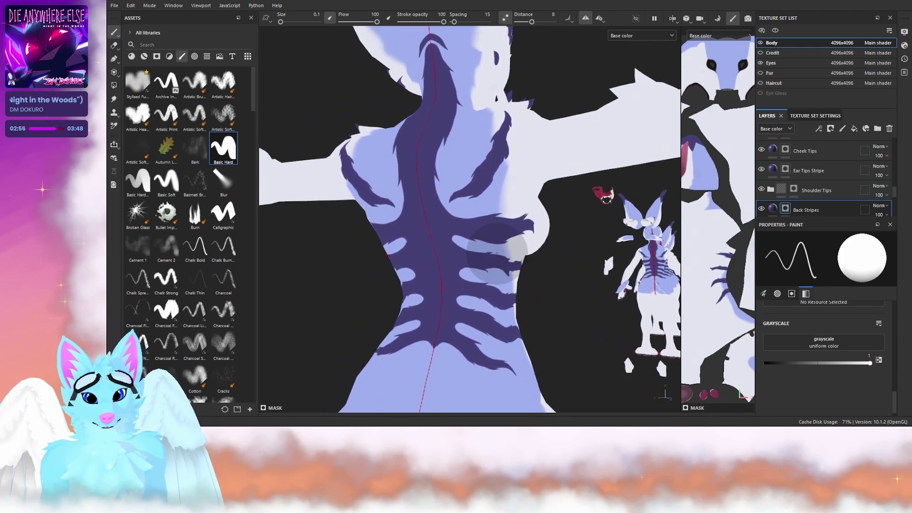
pyautogui.moveTo(486, 287)
pyautogui.keyDown('alt'); pyautogui.mouseDown()
pyautogui.moveTo(433, 279)
pyautogui.moveTo(492, 288)
pyautogui.moveTo(436, 207)
pyautogui.mouseUp(); pyautogui.keyUp('alt')
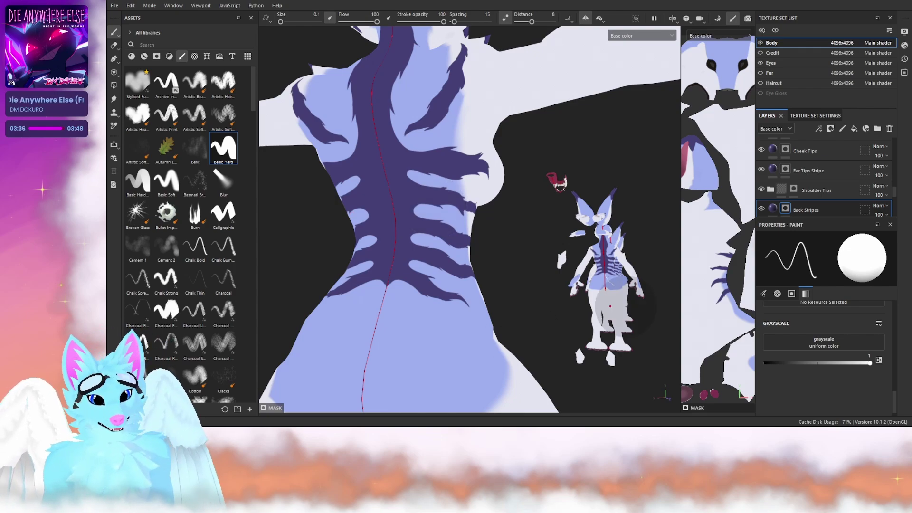
# - Thicken the tuft hanging into the light gap's upper edge with grayscale 1 and sharpen it to a point with grayscale 0
pyautogui.moveTo(420, 197)
pyautogui.keyDown('alt'); pyautogui.mouseDown()
pyautogui.moveTo(428, 211)
pyautogui.moveTo(498, 231)
pyautogui.moveTo(385, 211)
pyautogui.moveTo(447, 216)
pyautogui.moveTo(417, 228)
pyautogui.moveTo(484, 228)
pyautogui.moveTo(340, 189)
pyautogui.mouseUp(); pyautogui.keyUp('alt')
pyautogui.scroll(5, 428, 211)
pyautogui.scroll(3, 342, 189)
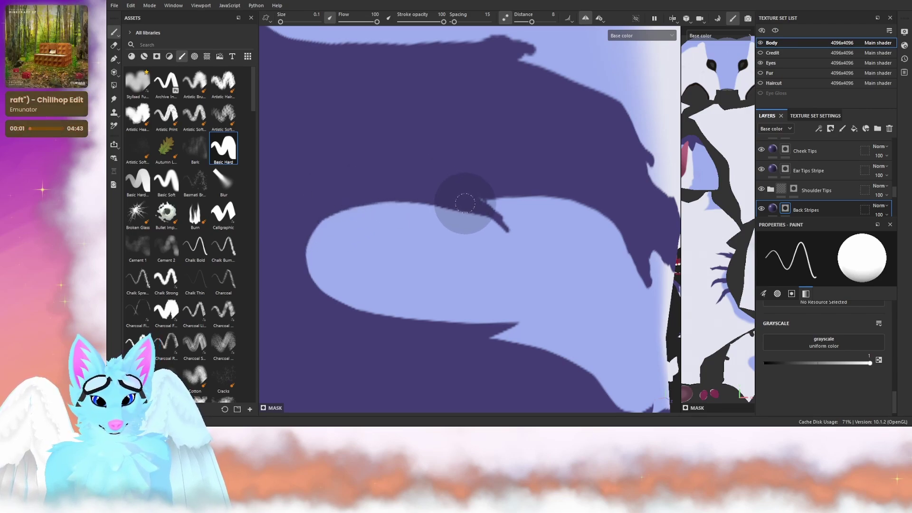
pyautogui.moveTo(491, 210); pyautogui.dragTo(511, 230)
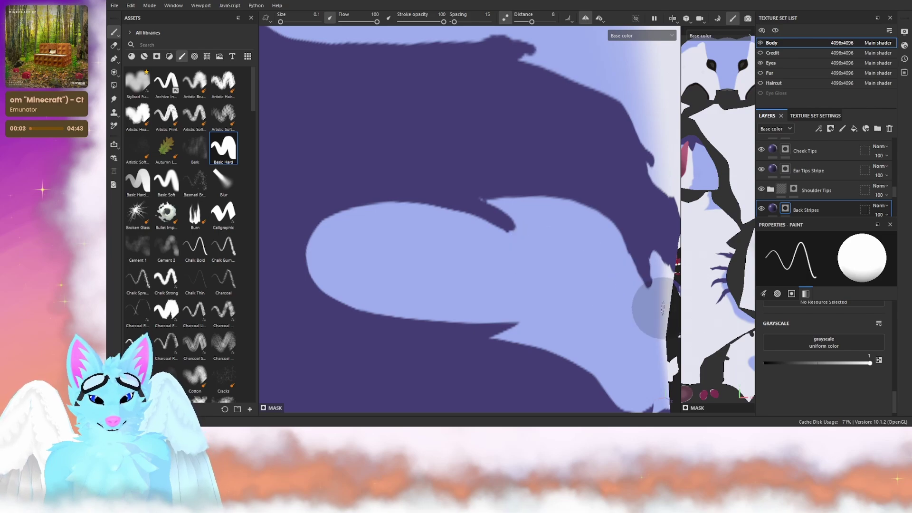
pyautogui.click(879, 360)
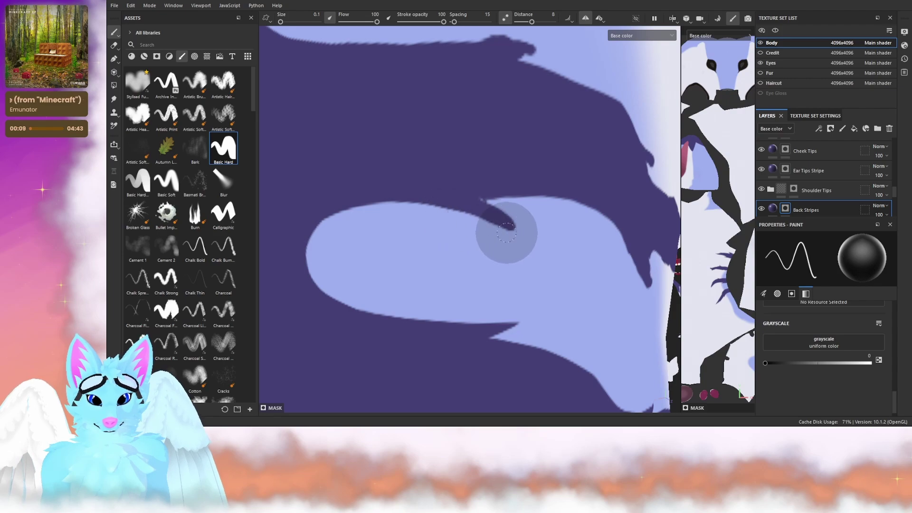
pyautogui.moveTo(480, 200); pyautogui.dragTo(520, 228)
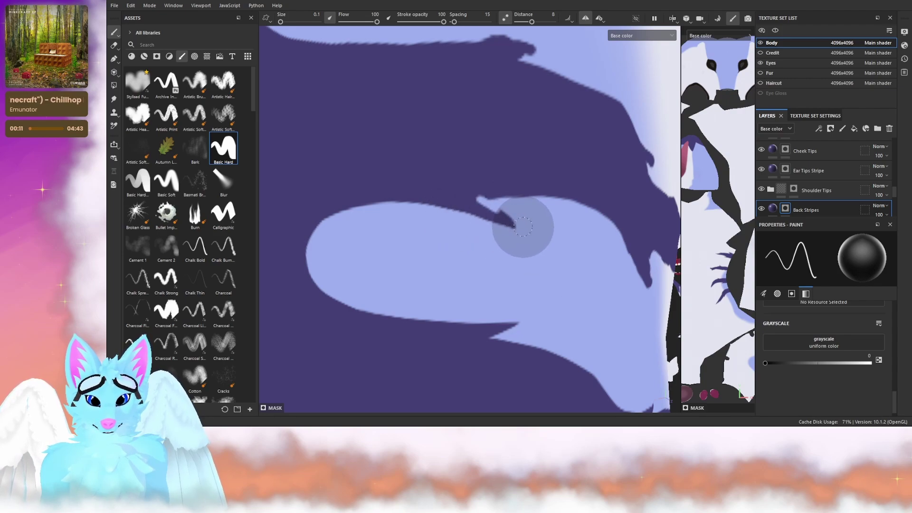
# - Thicken and lengthen the tuft on the dark stripe's lower edge, at the light gap's outer end, with grayscale 1
pyautogui.moveTo(566, 260)
pyautogui.keyDown('alt'); pyautogui.mouseDown()
pyautogui.moveTo(541, 275)
pyautogui.moveTo(558, 265)
pyautogui.mouseUp(); pyautogui.keyUp('alt')
pyautogui.keyDown('alt'); pyautogui.moveTo(557, 289); pyautogui.dragTo(470, 306, button='middle'); pyautogui.keyUp('alt')
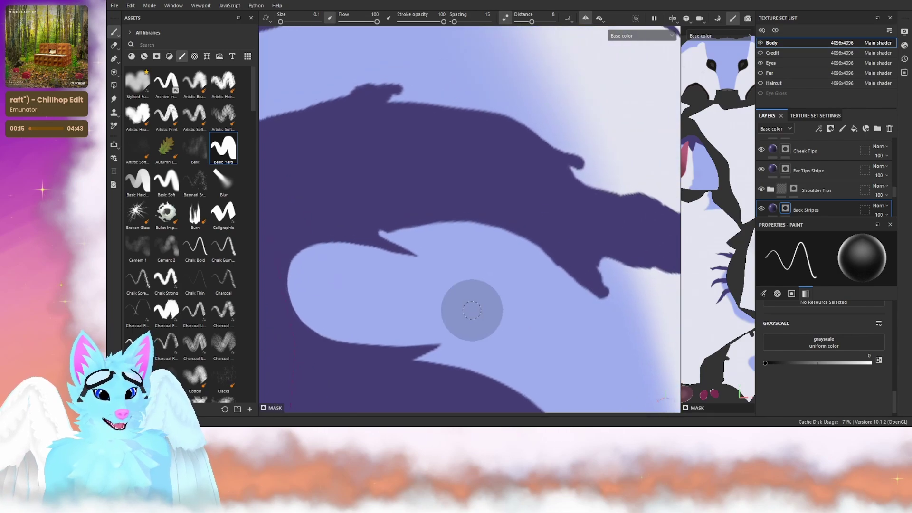
pyautogui.click(879, 360)
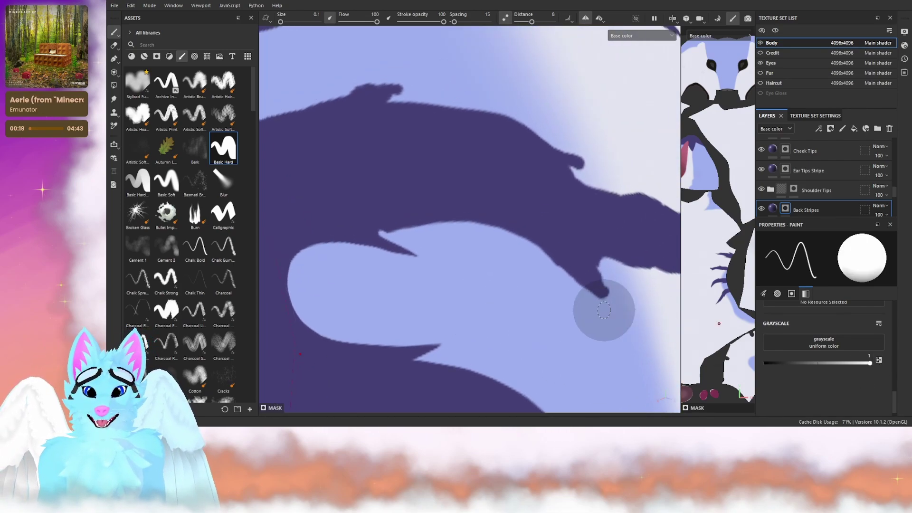
pyautogui.keyDown('alt'); pyautogui.moveTo(600, 310); pyautogui.dragTo(485, 305, button='middle'); pyautogui.keyUp('alt')
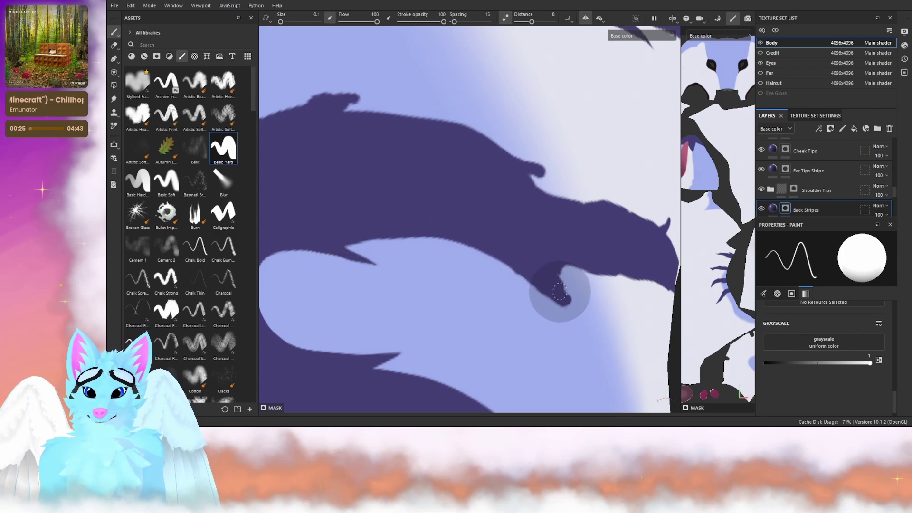
pyautogui.moveTo(580, 301)
pyautogui.keyDown('alt'); pyautogui.mouseDown()
pyautogui.moveTo(513, 320)
pyautogui.moveTo(545, 314)
pyautogui.mouseUp(); pyautogui.keyUp('alt')
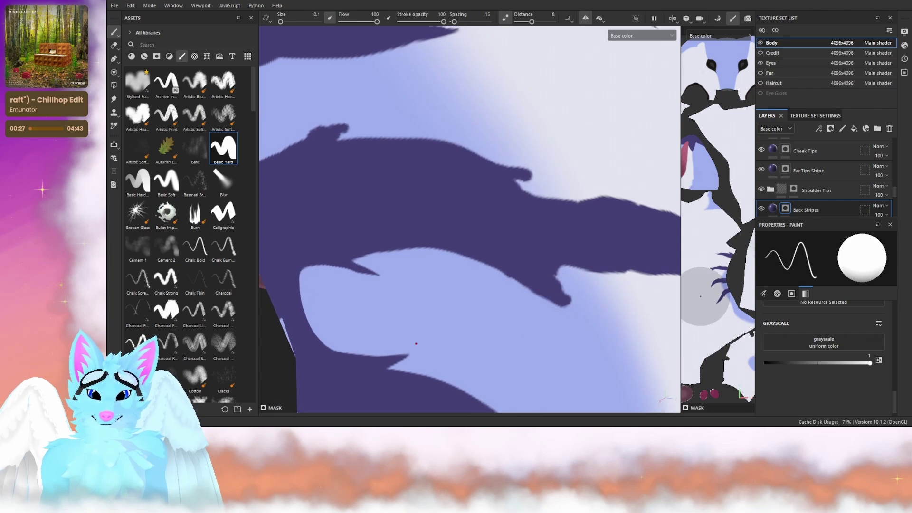
# - Trim the lower-edge tuft to a sharp point and deepen the notch beside it with grayscale 0
pyautogui.moveTo(870, 362); pyautogui.dragTo(764, 363)
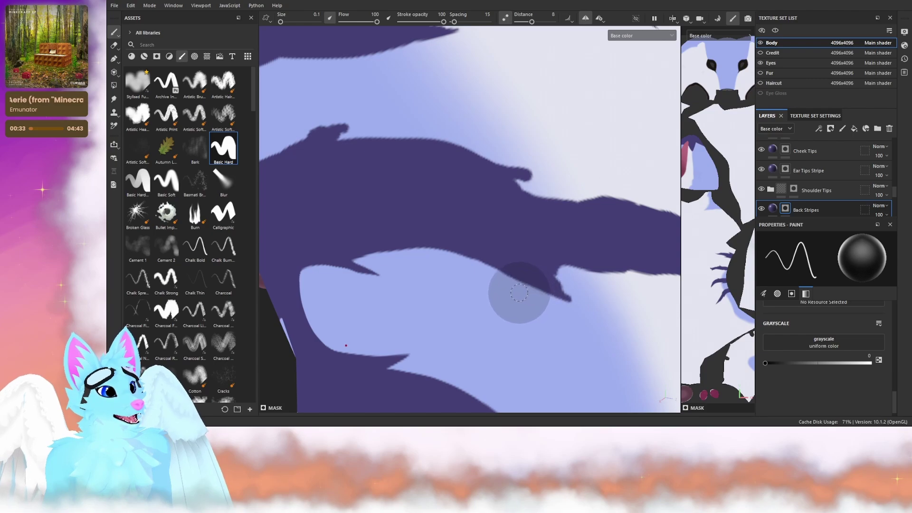
pyautogui.moveTo(521, 270)
pyautogui.keyDown('alt'); pyautogui.mouseDown()
pyautogui.moveTo(583, 271)
pyautogui.moveTo(559, 246)
pyautogui.moveTo(550, 266)
pyautogui.mouseUp(); pyautogui.keyUp('alt')
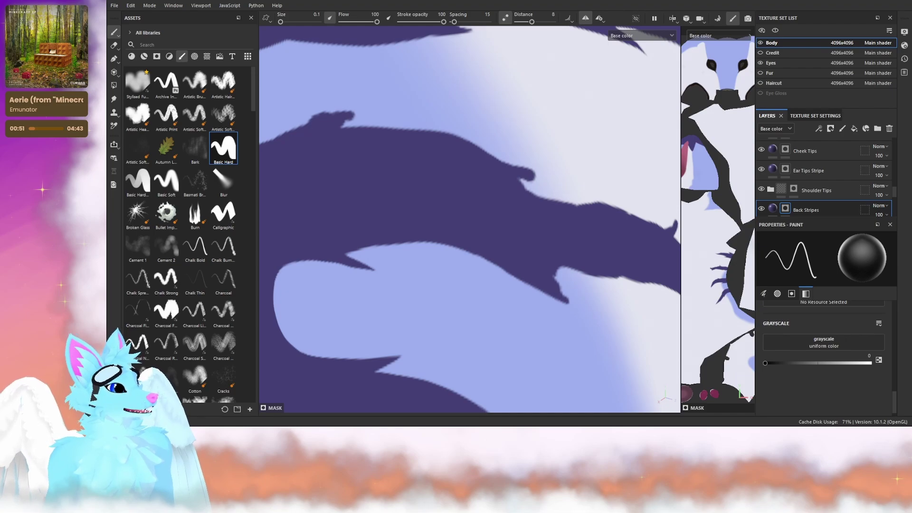
pyautogui.keyDown('alt'); pyautogui.moveTo(513, 343); pyautogui.dragTo(350, 306); pyautogui.keyUp('alt')
pyautogui.keyDown('alt'); pyautogui.moveTo(357, 349); pyautogui.dragTo(361, 300); pyautogui.keyUp('alt')
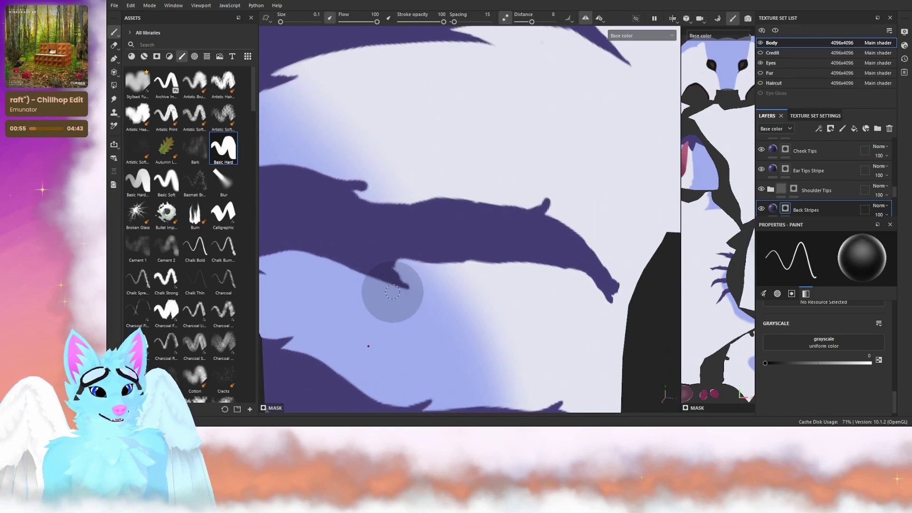
pyautogui.scroll(2, 386, 292)
pyautogui.moveTo(425, 282); pyautogui.dragTo(390, 251)
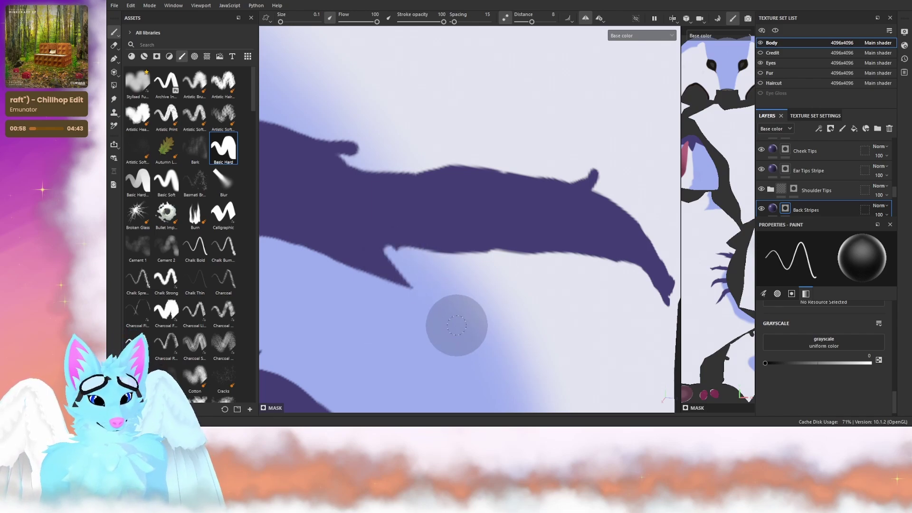
pyautogui.click(384, 255)
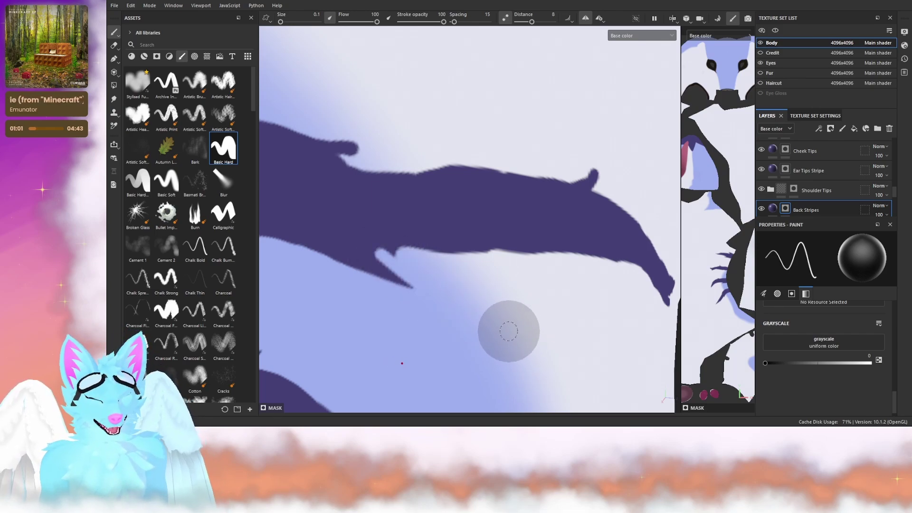
# - Fill in the stripe's lower edge outward from the sharpened tuft as a smooth curve with grayscale 1
pyautogui.click(870, 363)
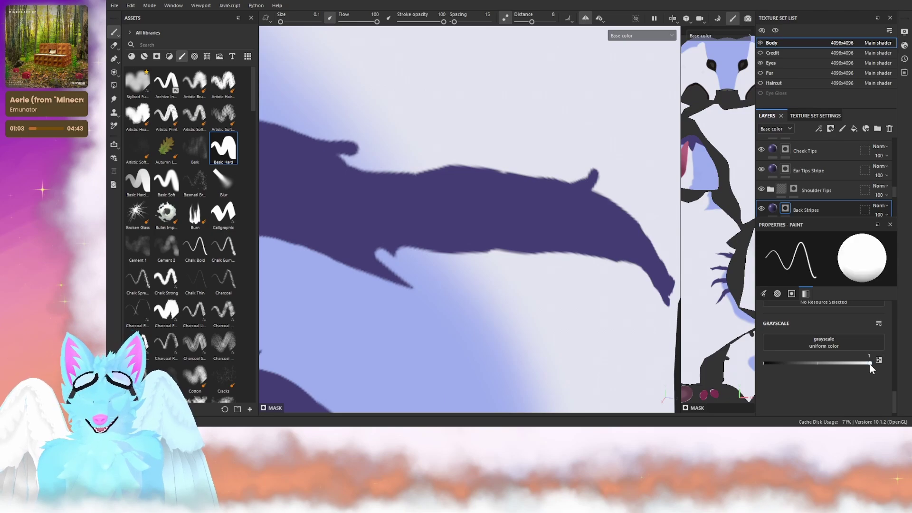
pyautogui.scroll(-2, 508, 242)
pyautogui.moveTo(513, 256)
pyautogui.keyDown('alt'); pyautogui.mouseDown()
pyautogui.moveTo(407, 254)
pyautogui.moveTo(400, 268)
pyautogui.moveTo(603, 228)
pyautogui.mouseUp(); pyautogui.keyUp('alt')
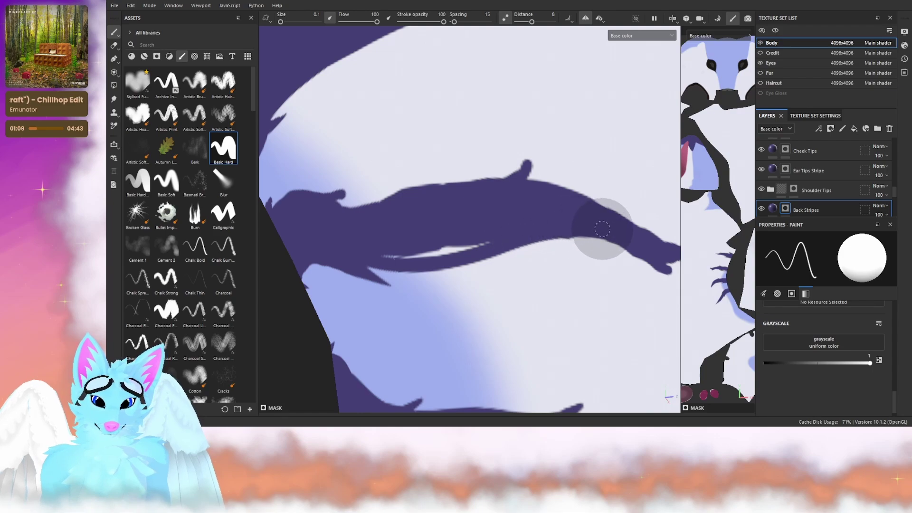
pyautogui.moveTo(365, 251)
pyautogui.mouseDown()
pyautogui.moveTo(411, 257)
pyautogui.moveTo(576, 230)
pyautogui.moveTo(378, 259)
pyautogui.moveTo(312, 249)
pyautogui.moveTo(540, 259)
pyautogui.mouseUp()
# - Extend the stripe's outer tip with grayscale 1, and taper the tip and the small prong beneath it to points with grayscale 0
pyautogui.keyDown('alt'); pyautogui.moveTo(540, 259); pyautogui.dragTo(474, 262, button='middle'); pyautogui.keyUp('alt')
pyautogui.keyDown('alt'); pyautogui.moveTo(527, 269); pyautogui.dragTo(502, 270); pyautogui.keyUp('alt')
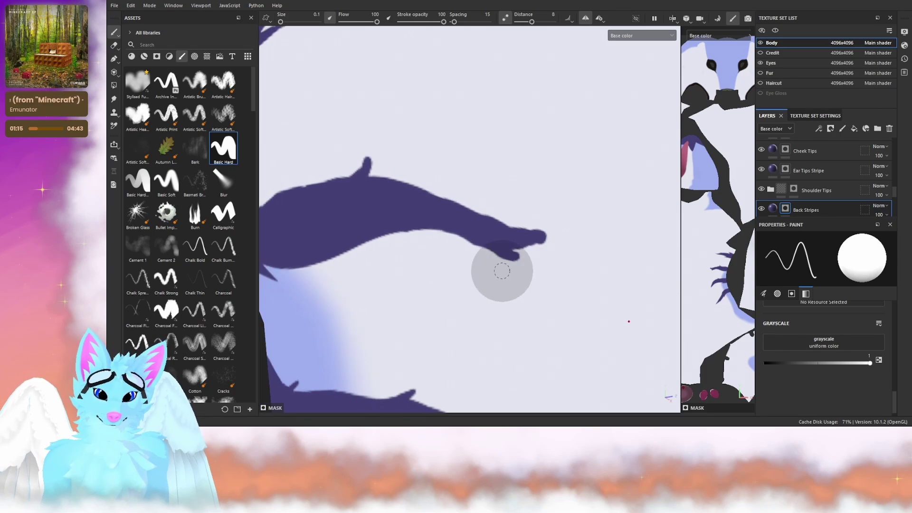
pyautogui.moveTo(869, 363); pyautogui.dragTo(765, 363)
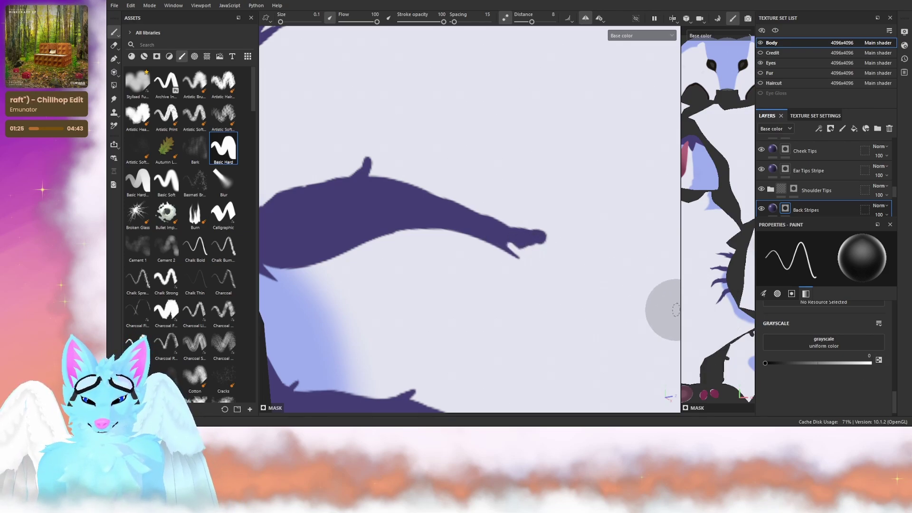
pyautogui.click(870, 363)
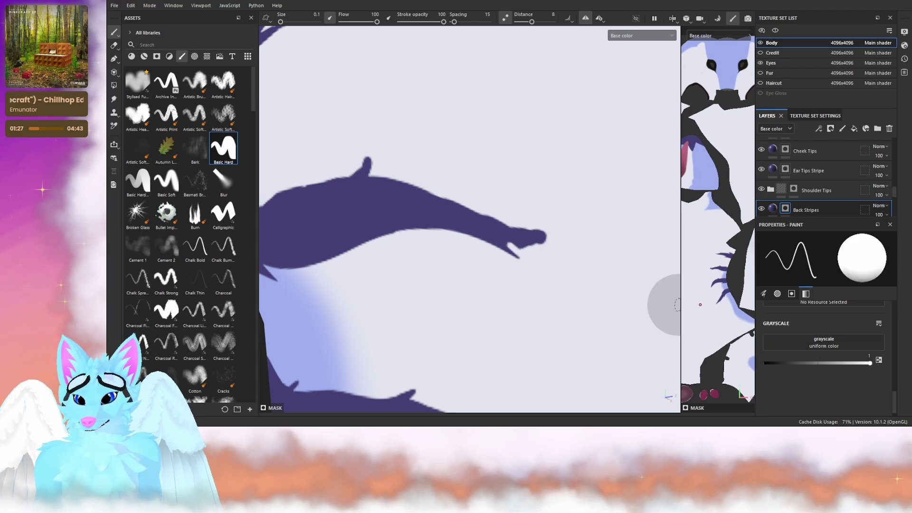
pyautogui.moveTo(520, 246); pyautogui.dragTo(560, 246)
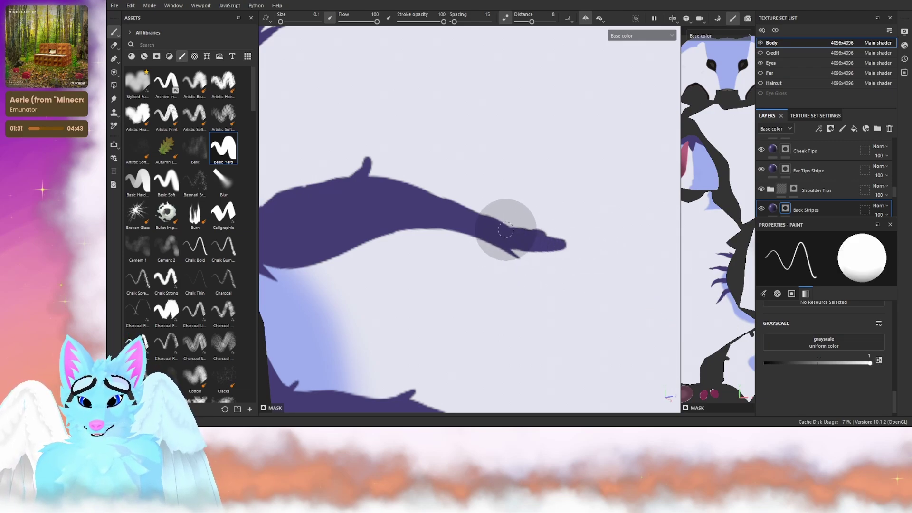
pyautogui.click(880, 361)
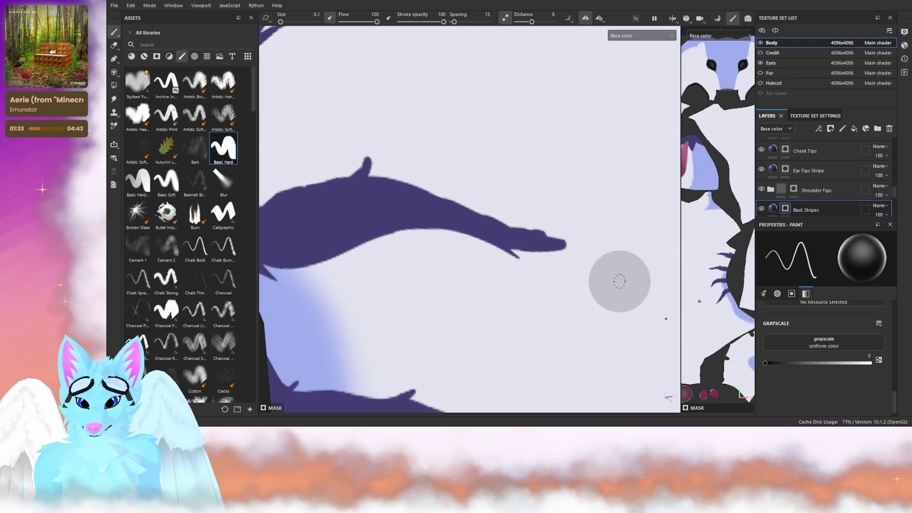
pyautogui.moveTo(575, 244)
pyautogui.mouseDown()
pyautogui.moveTo(529, 238)
pyautogui.moveTo(441, 188)
pyautogui.mouseUp()
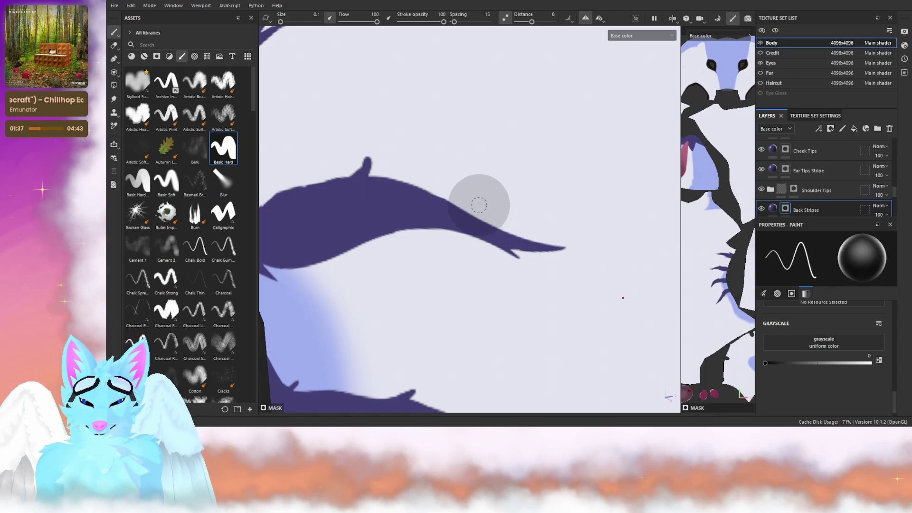
# - Sharpen the upper-edge tuft near the stripe's outer end with grayscale 0 and build up the edge leading to it with grayscale 1
pyautogui.scroll(-4, 382, 258)
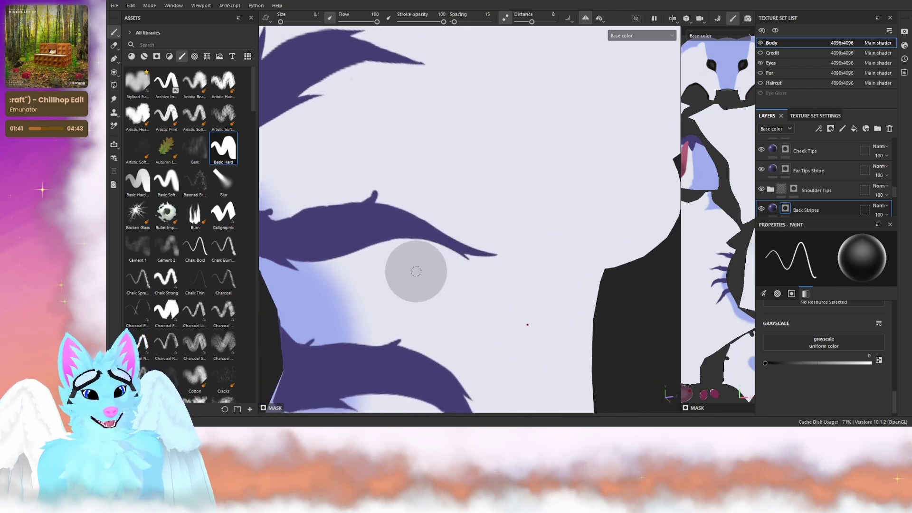
pyautogui.scroll(-3, 441, 291)
pyautogui.moveTo(357, 303)
pyautogui.keyDown('alt'); pyautogui.mouseDown()
pyautogui.moveTo(489, 258)
pyautogui.moveTo(627, 284)
pyautogui.moveTo(593, 271)
pyautogui.moveTo(590, 261)
pyautogui.mouseUp(); pyautogui.keyUp('alt')
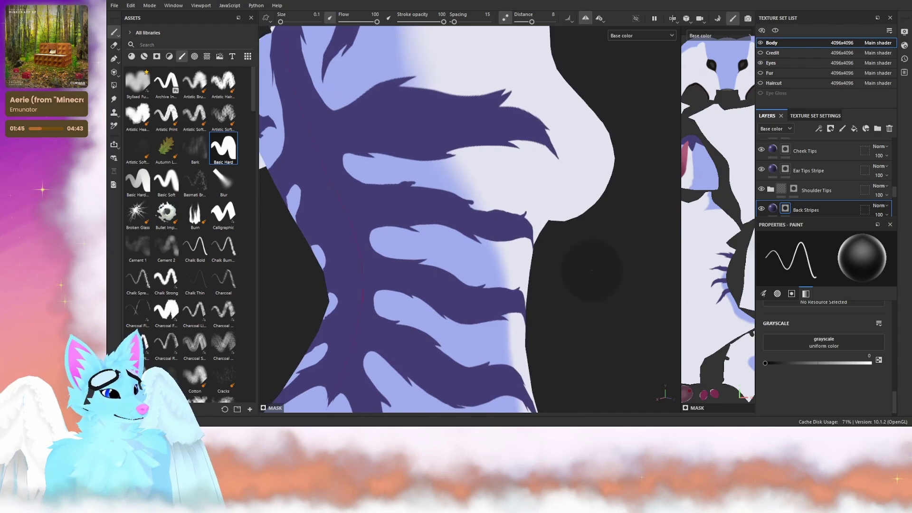
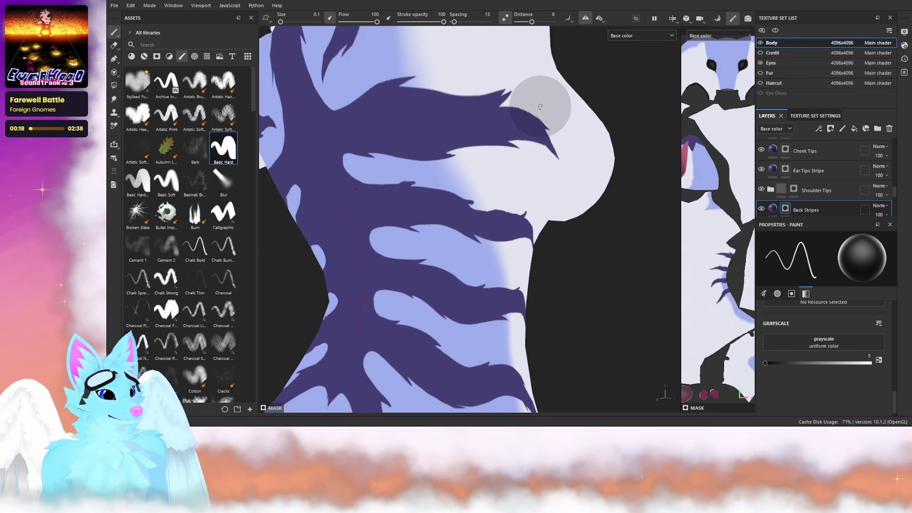
pyautogui.scroll(4, 499, 233)
pyautogui.scroll(4, 482, 210)
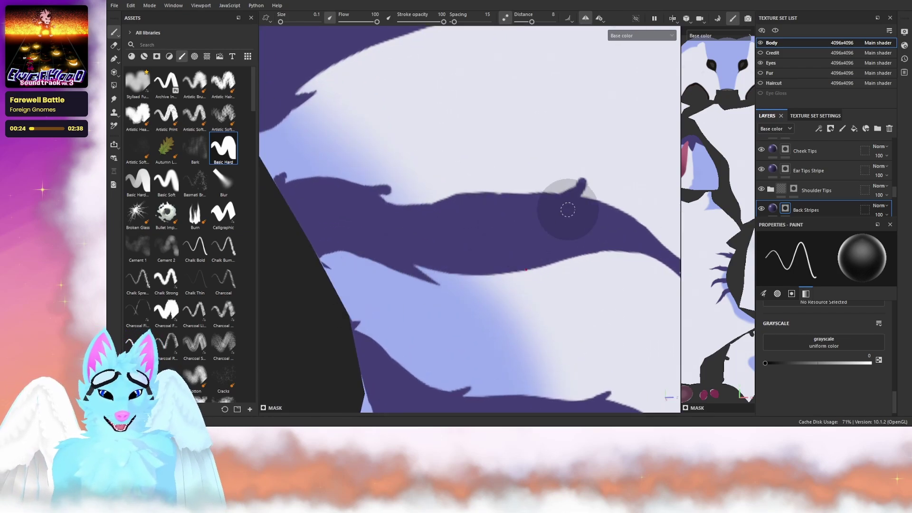
pyautogui.click(872, 362)
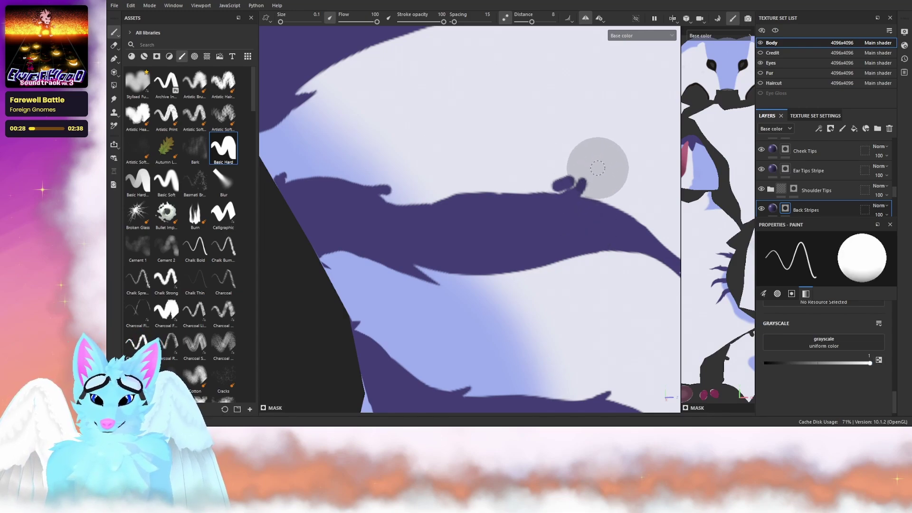
pyautogui.click(878, 360)
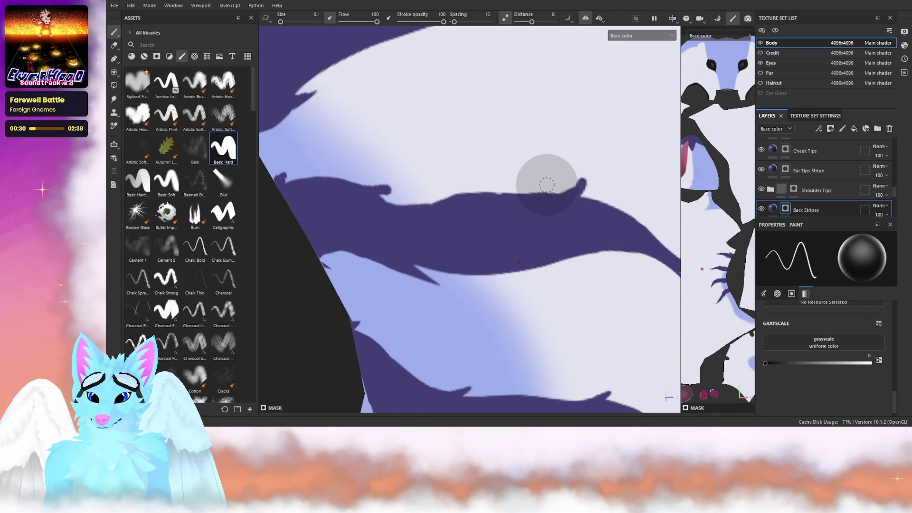
pyautogui.moveTo(578, 184); pyautogui.dragTo(626, 138)
pyautogui.click(880, 360)
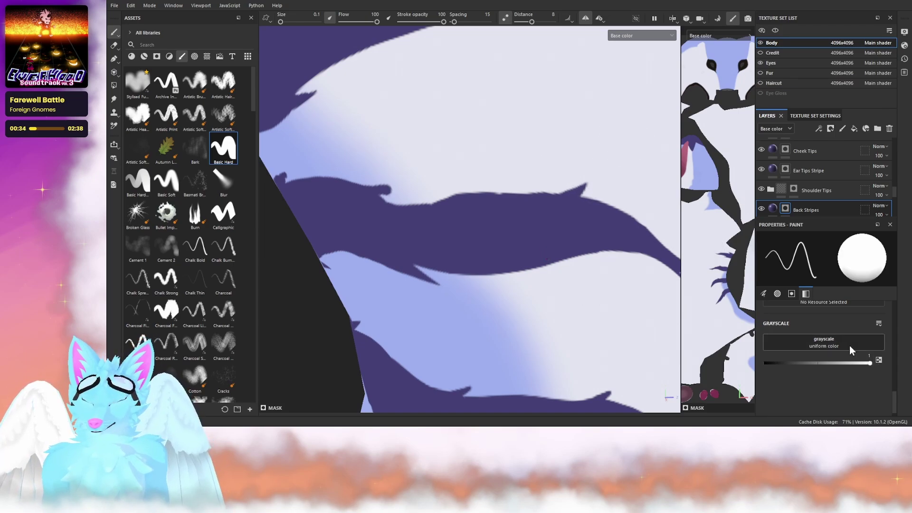
pyautogui.moveTo(581, 186)
pyautogui.mouseDown()
pyautogui.moveTo(513, 197)
pyautogui.moveTo(464, 183)
pyautogui.moveTo(385, 210)
pyautogui.moveTo(335, 213)
pyautogui.mouseUp()
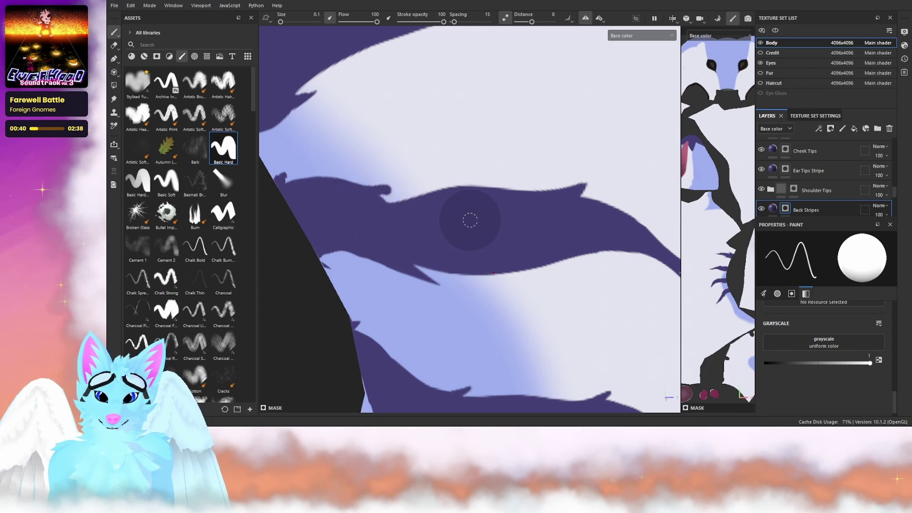
# - Reshape the next tuft inward on the stripe's upper edge with grayscale 1 and trim it to a point with grayscale 0
pyautogui.keyDown('alt'); pyautogui.moveTo(556, 230); pyautogui.dragTo(587, 228); pyautogui.keyUp('alt')
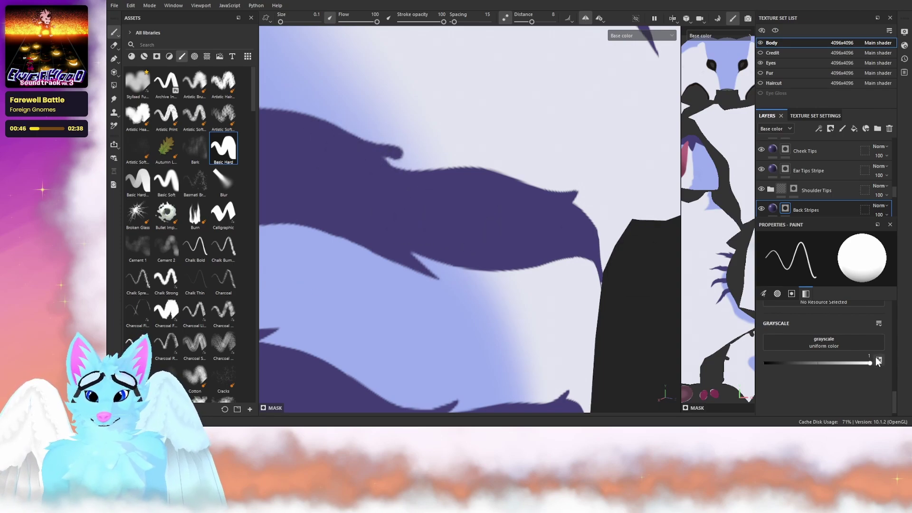
pyautogui.moveTo(870, 363); pyautogui.dragTo(765, 362)
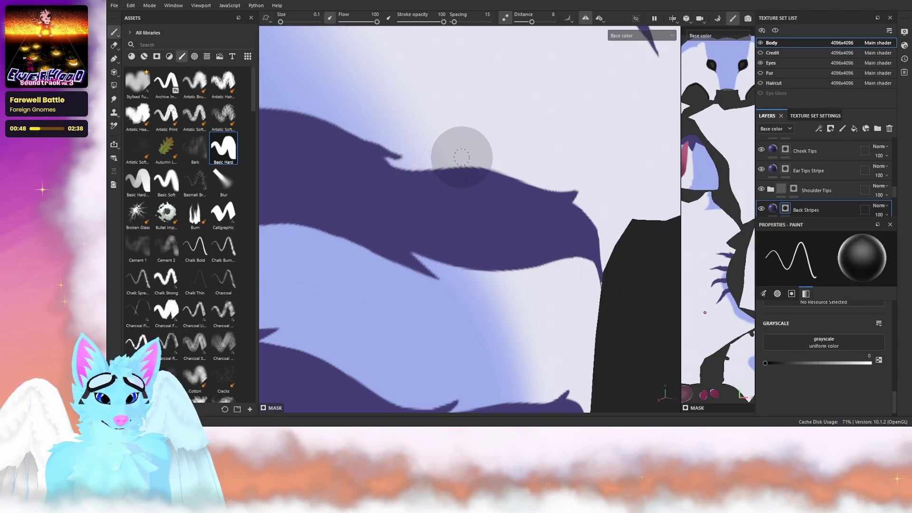
pyautogui.click(878, 359)
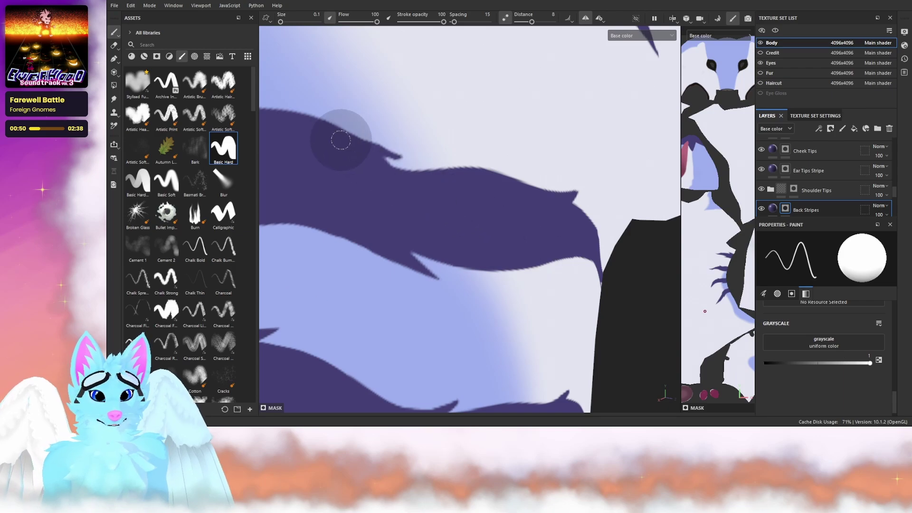
pyautogui.moveTo(358, 139); pyautogui.dragTo(451, 160)
pyautogui.click(878, 359)
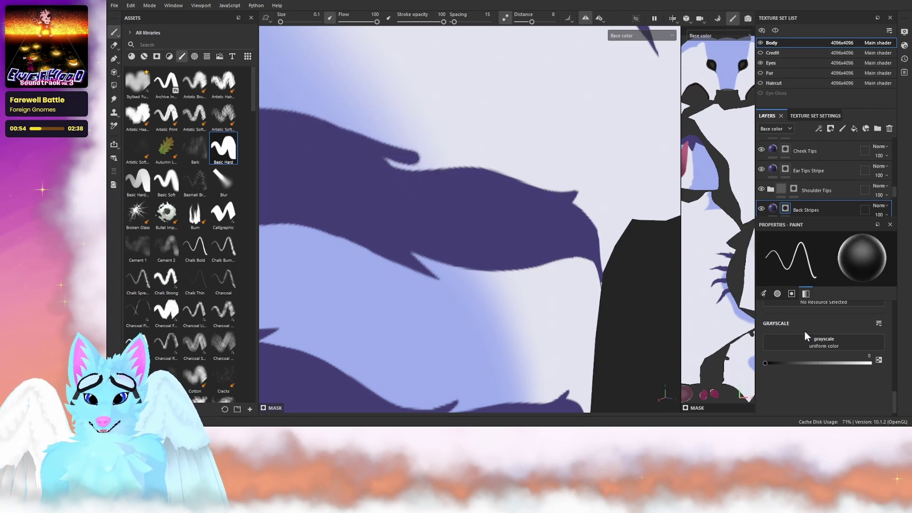
pyautogui.moveTo(345, 120); pyautogui.dragTo(460, 167)
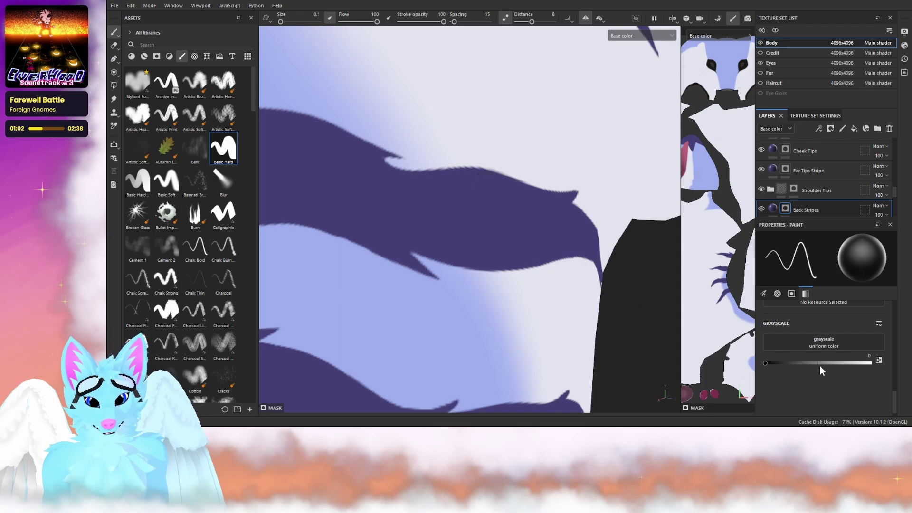
# - Build up the upper-edge tuft midway along the second stripe with grayscale 1 and trim it to a sharp point with grayscale 0
pyautogui.keyDown('alt'); pyautogui.moveTo(582, 262); pyautogui.dragTo(489, 252); pyautogui.keyUp('alt')
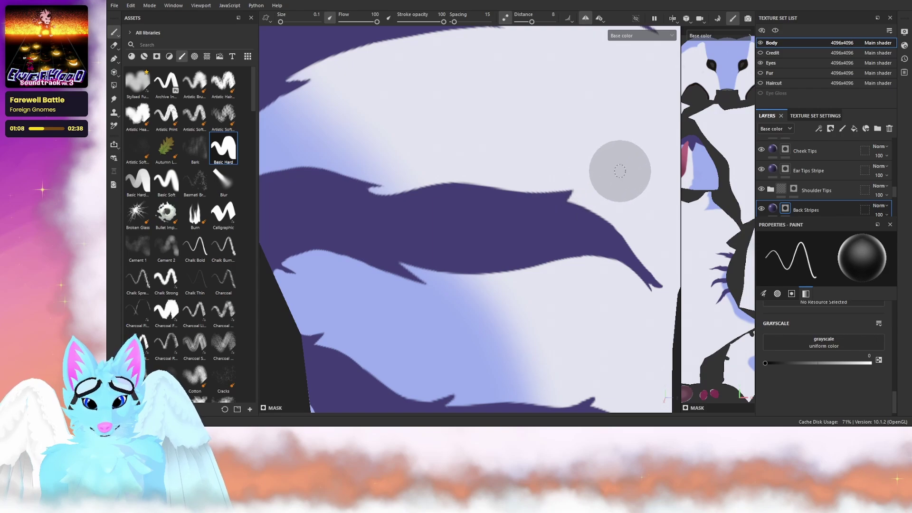
pyautogui.moveTo(363, 210)
pyautogui.keyDown('alt'); pyautogui.mouseDown()
pyautogui.moveTo(512, 261)
pyautogui.moveTo(407, 271)
pyautogui.moveTo(523, 280)
pyautogui.moveTo(521, 312)
pyautogui.moveTo(545, 319)
pyautogui.moveTo(593, 309)
pyautogui.moveTo(373, 271)
pyautogui.moveTo(387, 249)
pyautogui.mouseUp(); pyautogui.keyUp('alt')
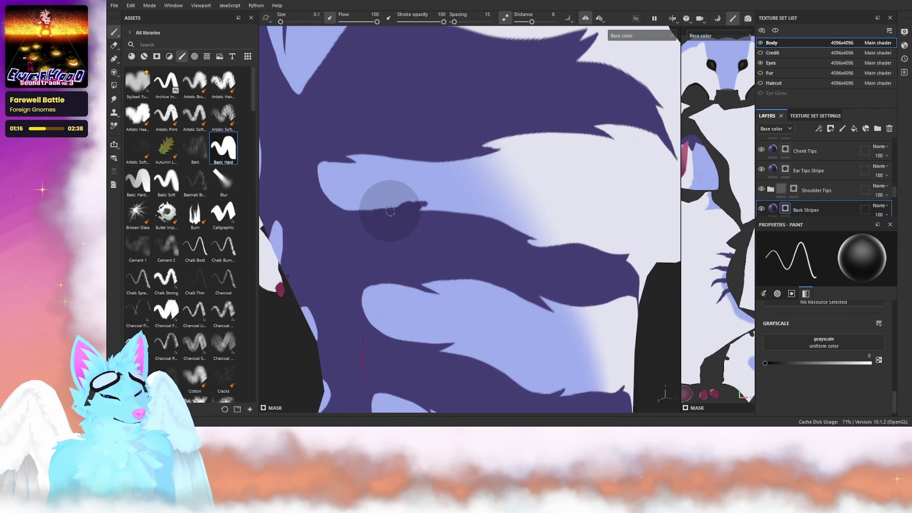
pyautogui.scroll(4, 495, 226)
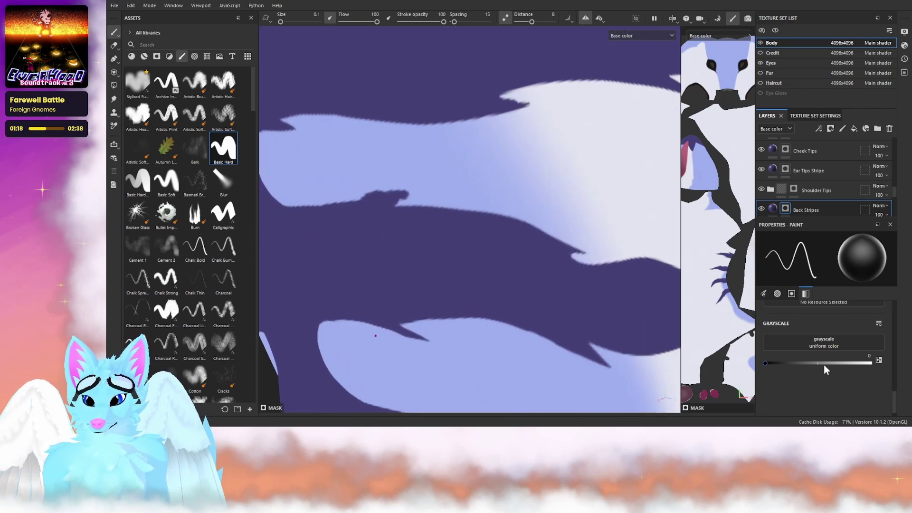
pyautogui.click(872, 362)
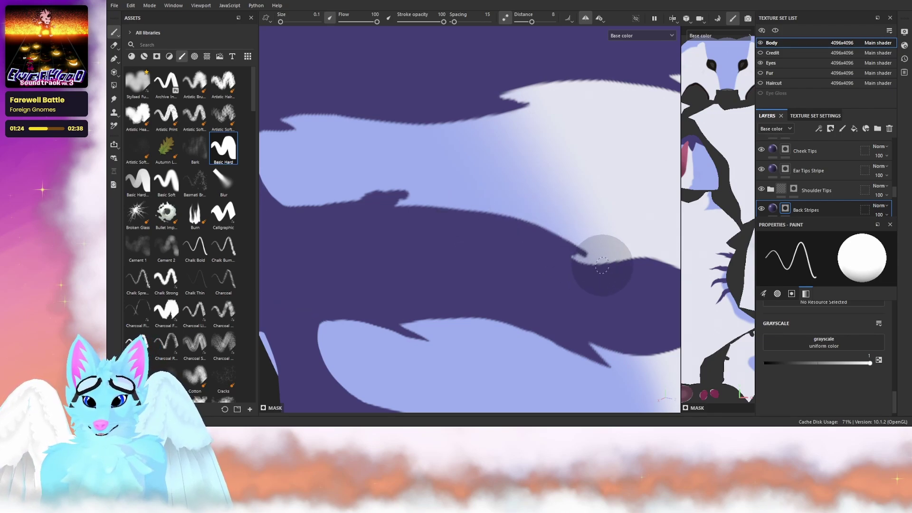
pyautogui.click(879, 360)
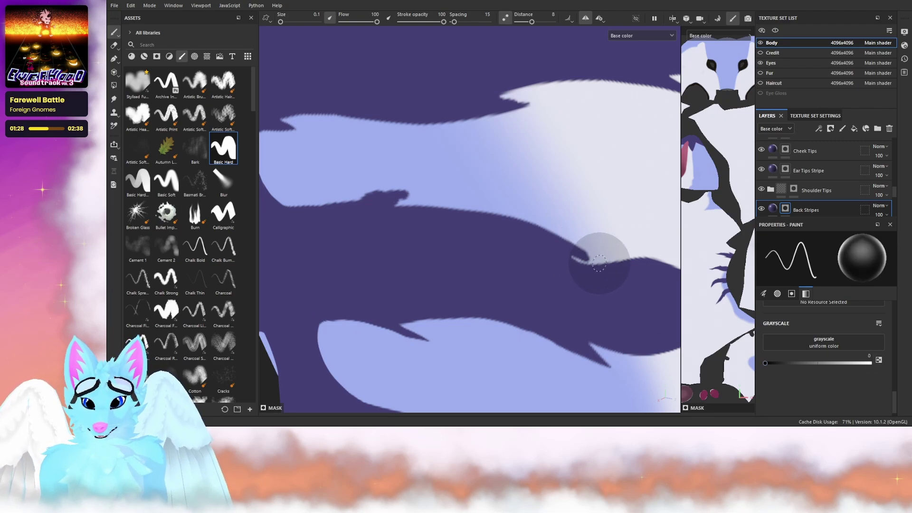
pyautogui.moveTo(599, 263); pyautogui.dragTo(613, 261)
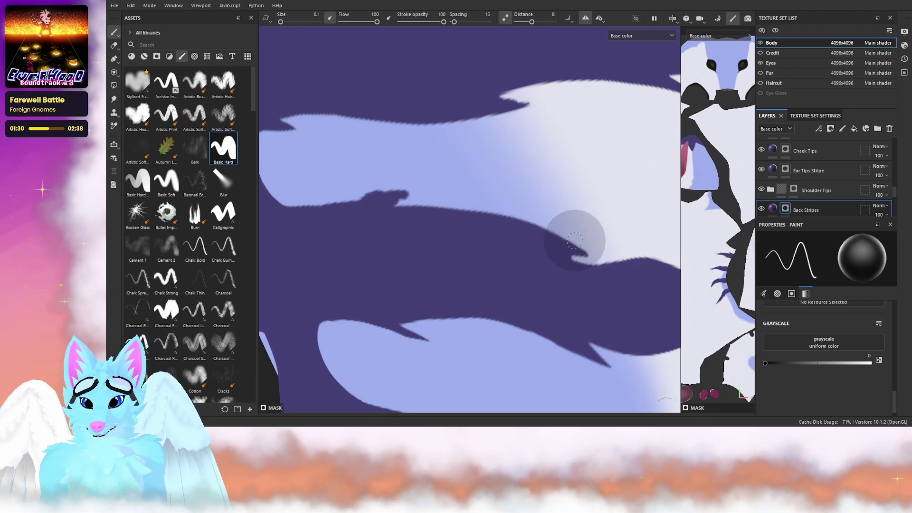
pyautogui.keyDown('alt'); pyautogui.moveTo(551, 207); pyautogui.dragTo(560, 197); pyautogui.keyUp('alt')
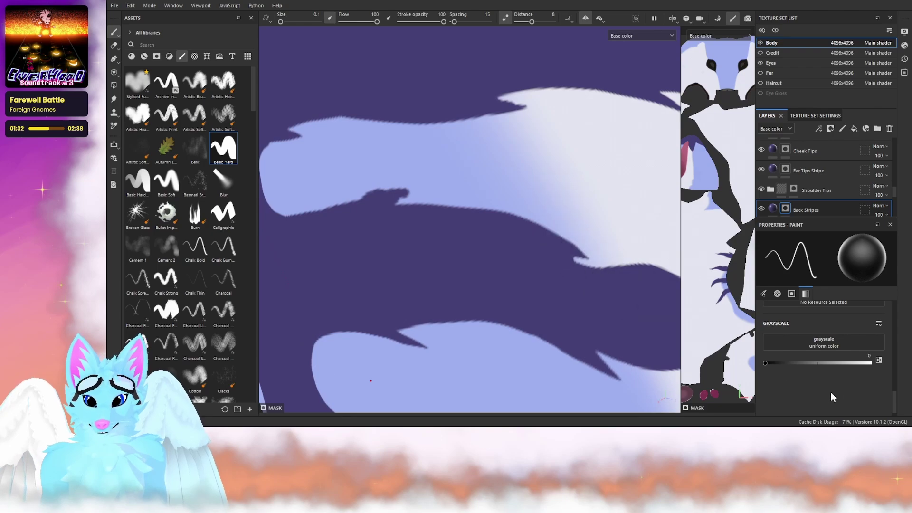
# - Smooth the ragged tuft nearer the spine on the same upper edge with grayscale 1 and taper its tip with grayscale 0
pyautogui.click(879, 360)
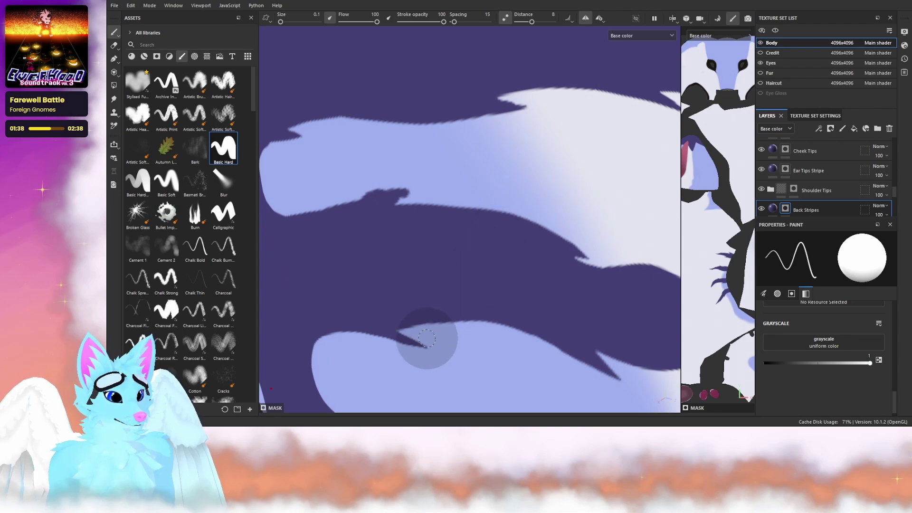
pyautogui.moveTo(409, 304)
pyautogui.mouseDown(button='middle')
pyautogui.moveTo(477, 329)
pyautogui.moveTo(464, 312)
pyautogui.moveTo(480, 332)
pyautogui.mouseUp(button='middle')
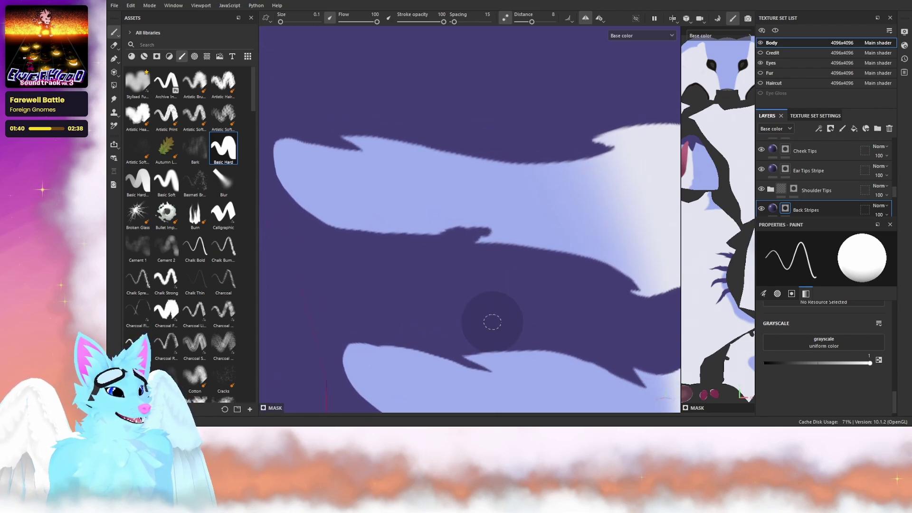
pyautogui.keyDown('alt'); pyautogui.moveTo(482, 279); pyautogui.dragTo(511, 301, button='middle'); pyautogui.keyUp('alt')
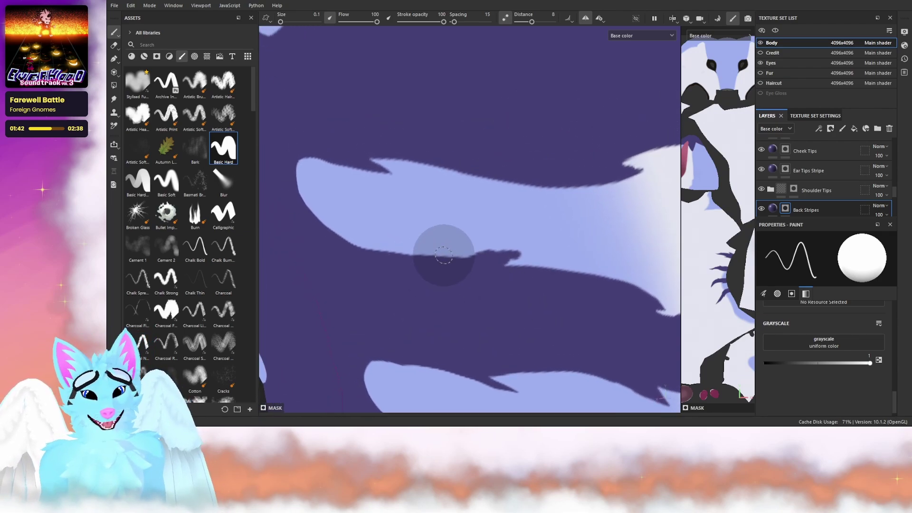
pyautogui.moveTo(870, 363); pyautogui.dragTo(764, 363)
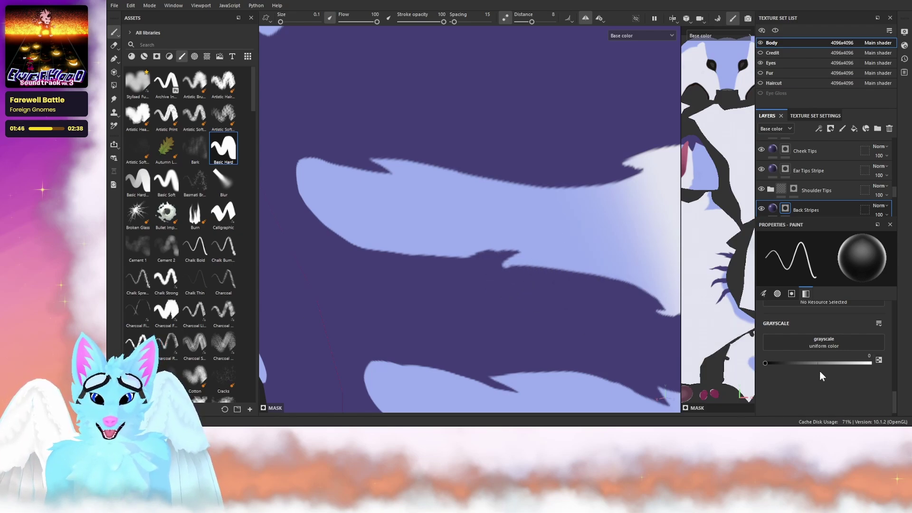
pyautogui.click(878, 360)
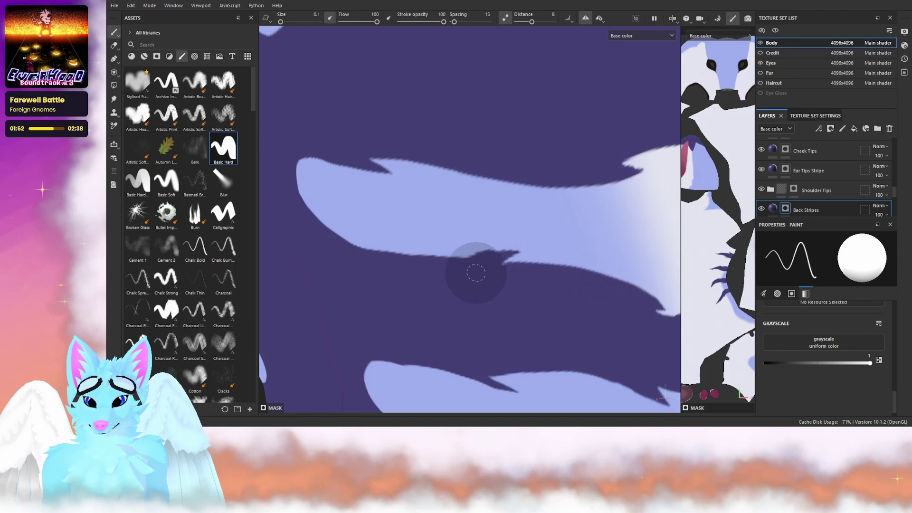
pyautogui.moveTo(515, 251); pyautogui.dragTo(521, 252)
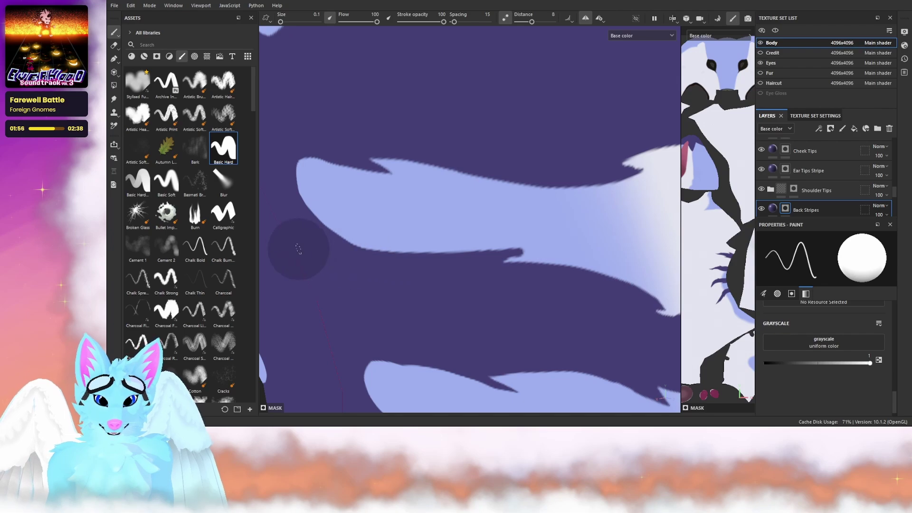
pyautogui.moveTo(870, 363); pyautogui.dragTo(765, 363)
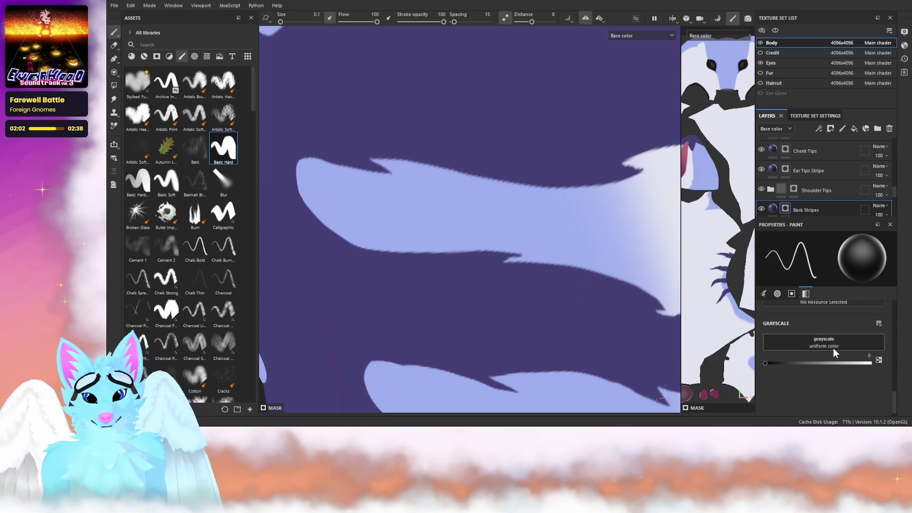
# - Round off the inner end of the light gap between the stripes beside the spine with grayscale 1, undoing the unwanted strokes
pyautogui.click(876, 363)
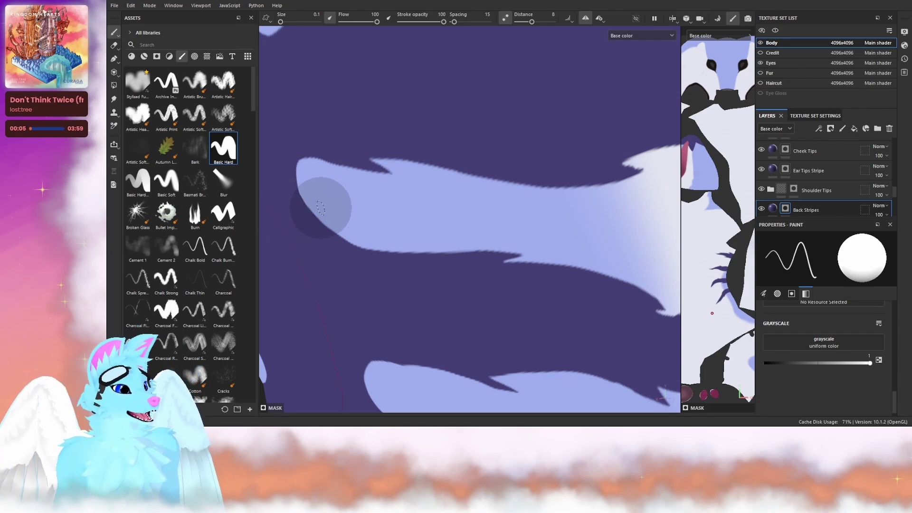
pyautogui.scroll(-2, 362, 250)
pyautogui.keyDown('alt'); pyautogui.moveTo(370, 254); pyautogui.dragTo(408, 239); pyautogui.keyUp('alt')
pyautogui.moveTo(408, 239)
pyautogui.keyDown('alt'); pyautogui.mouseDown(button='middle')
pyautogui.moveTo(483, 267)
pyautogui.moveTo(579, 279)
pyautogui.mouseUp(button='middle'); pyautogui.keyUp('alt')
pyautogui.scroll(1, 480, 269)
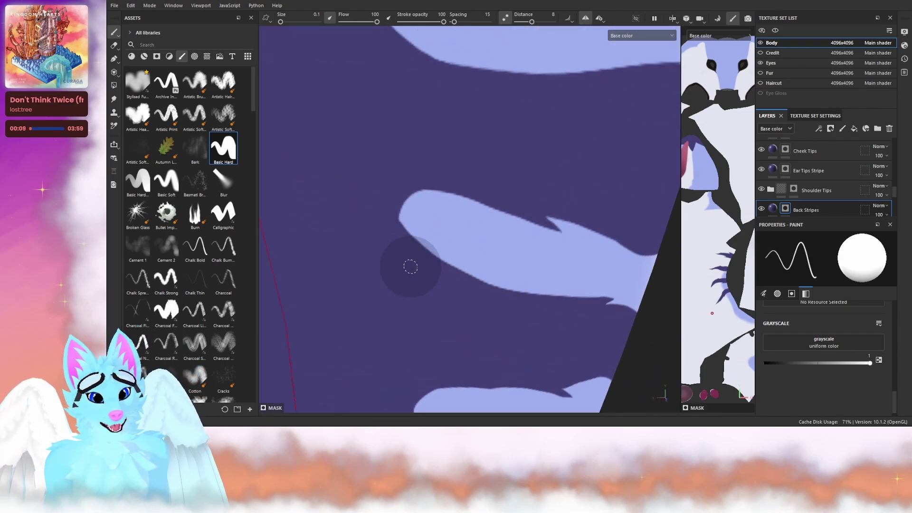
pyautogui.scroll(1, 411, 267)
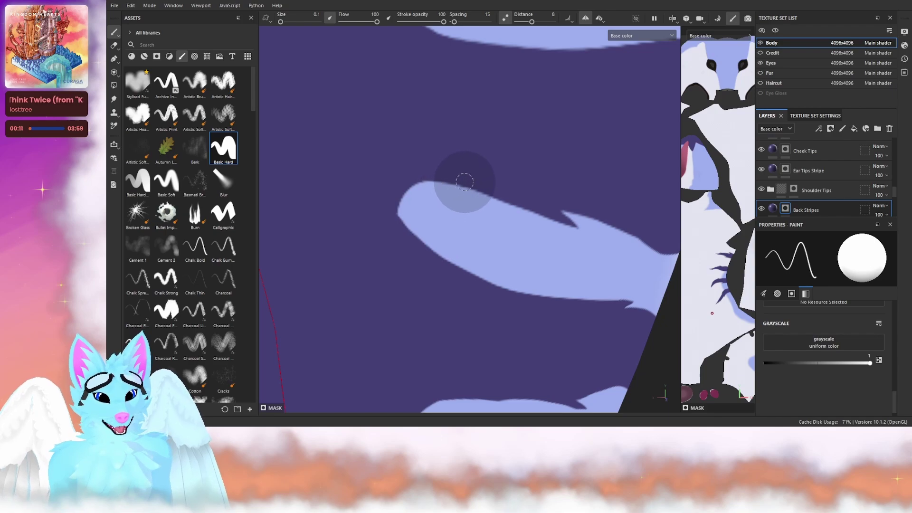
pyautogui.moveTo(417, 174)
pyautogui.mouseDown()
pyautogui.moveTo(407, 174)
pyautogui.moveTo(396, 244)
pyautogui.moveTo(393, 205)
pyautogui.mouseUp()
pyautogui.hotkey('ctrl', 'z')
pyautogui.hotkey('ctrl', 'z')
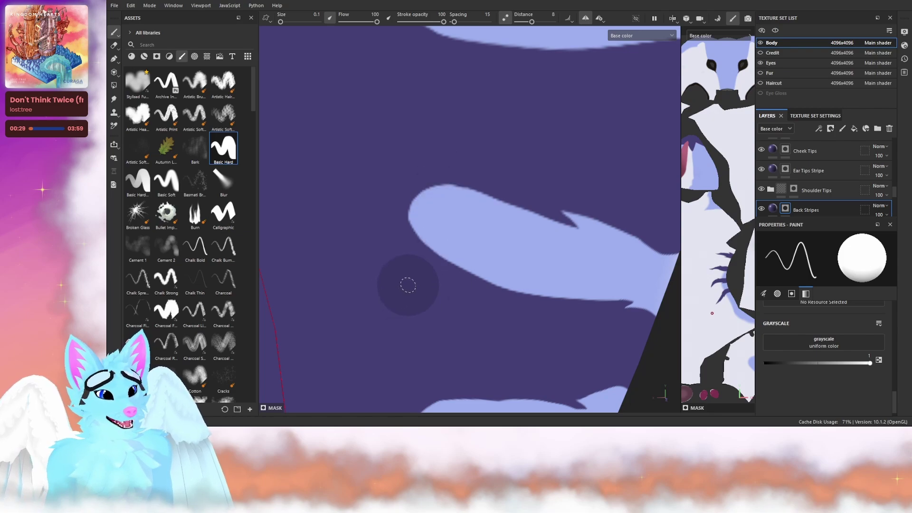
# - Review the refined back stripes from the side and from behind, both close up and on the full figure
pyautogui.scroll(-2, 418, 279)
pyautogui.scroll(-2, 504, 277)
pyautogui.keyDown('alt'); pyautogui.moveTo(498, 266); pyautogui.dragTo(380, 257); pyautogui.keyUp('alt')
pyautogui.scroll(-1, 457, 295)
pyautogui.keyDown('alt'); pyautogui.moveTo(427, 240); pyautogui.dragTo(351, 246); pyautogui.keyUp('alt')
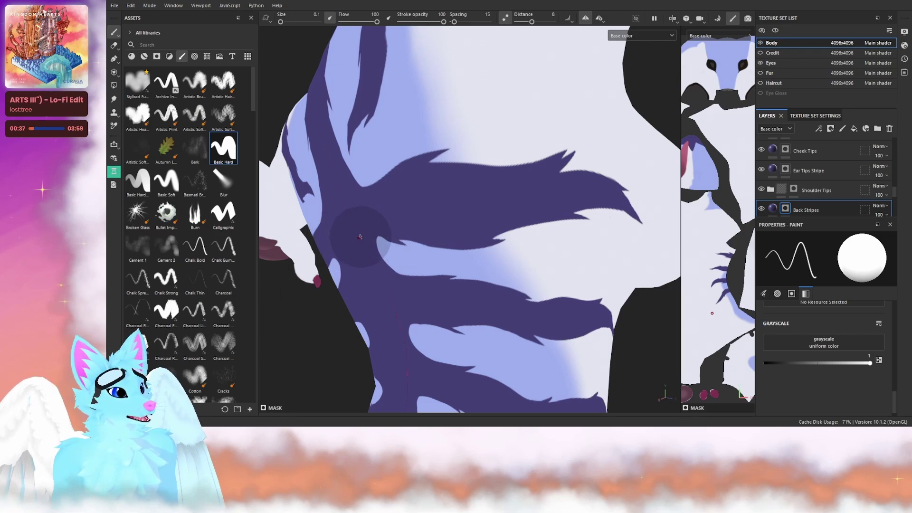
pyautogui.keyDown('alt'); pyautogui.moveTo(356, 244); pyautogui.dragTo(487, 262); pyautogui.keyUp('alt')
pyautogui.keyDown('alt'); pyautogui.moveTo(487, 261); pyautogui.dragTo(494, 269, button='middle'); pyautogui.keyUp('alt')
pyautogui.keyDown('alt'); pyautogui.moveTo(494, 269); pyautogui.dragTo(537, 263); pyautogui.keyUp('alt')
pyautogui.keyDown('alt'); pyautogui.moveTo(508, 349); pyautogui.dragTo(408, 229, button='middle'); pyautogui.keyUp('alt')
pyautogui.scroll(-8, 409, 229)
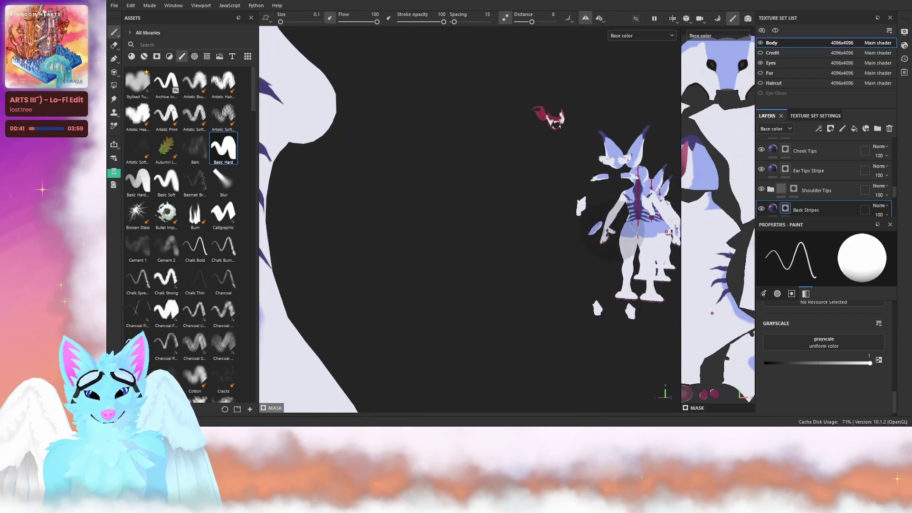
pyautogui.scroll(10, 398, 238)
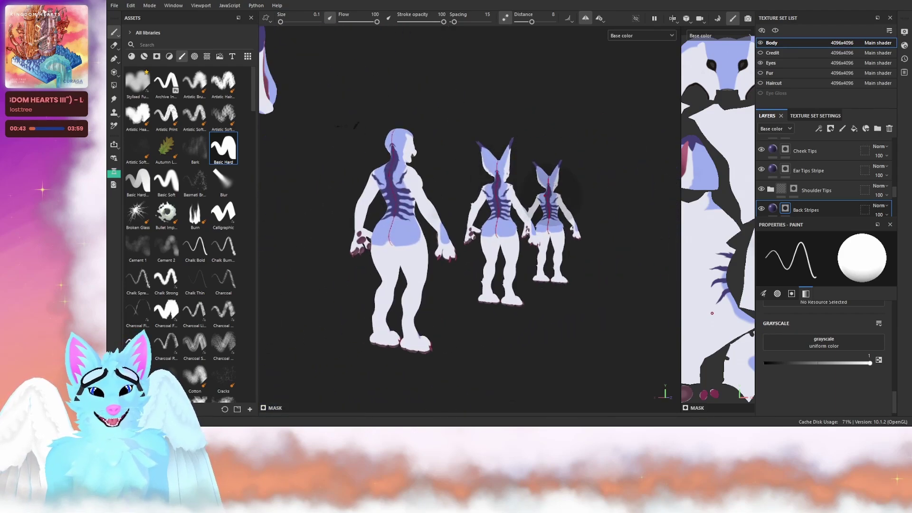
pyautogui.scroll(6, 417, 183)
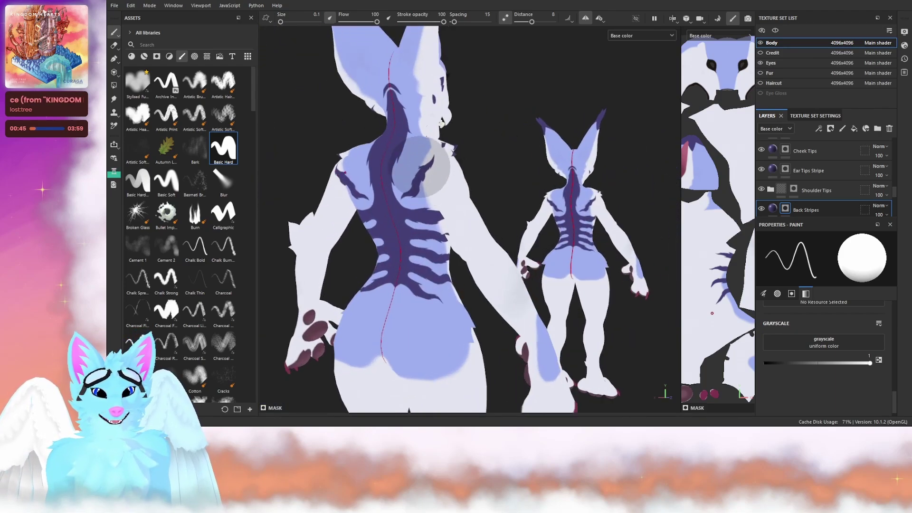
pyautogui.scroll(3, 443, 215)
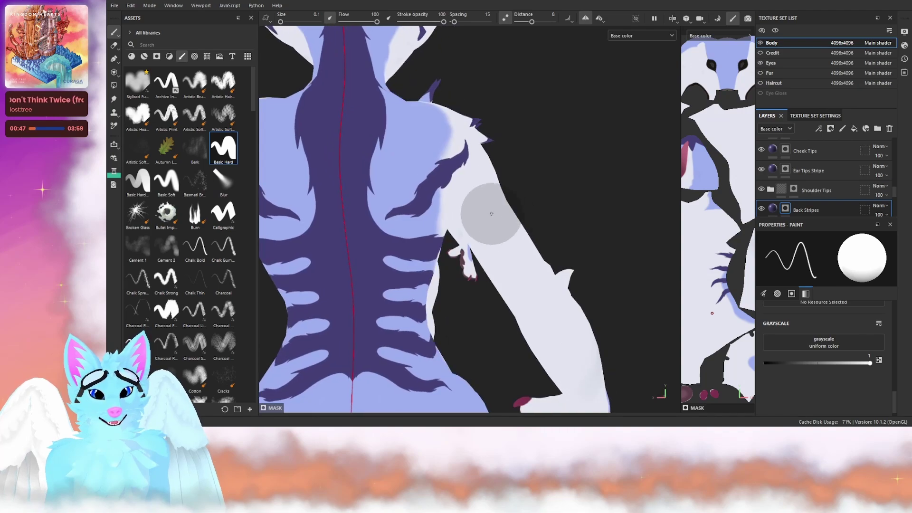
pyautogui.scroll(2, 460, 198)
pyautogui.scroll(1, 431, 192)
pyautogui.moveTo(459, 222)
pyautogui.keyDown('alt'); pyautogui.mouseDown()
pyautogui.moveTo(483, 214)
pyautogui.moveTo(427, 202)
pyautogui.moveTo(243, 228)
pyautogui.moveTo(520, 243)
pyautogui.mouseUp(); pyautogui.keyUp('alt')
pyautogui.scroll(-1, 509, 242)
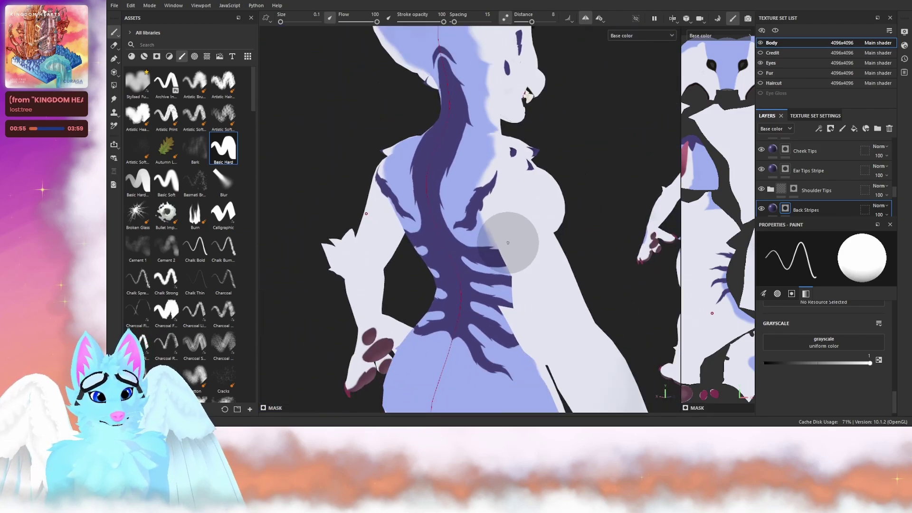
pyautogui.scroll(-3, 474, 228)
pyautogui.scroll(-5, 513, 209)
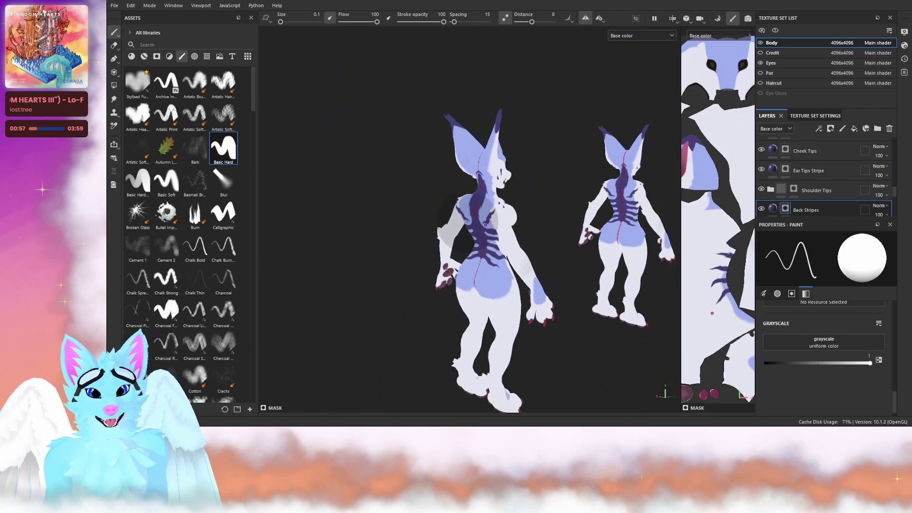
# - Compare the stripes on the character's differently posed copies, including the shoulder area with the arm raised
pyautogui.keyDown('alt'); pyautogui.moveTo(377, 275); pyautogui.dragTo(665, 192, button='middle'); pyautogui.keyUp('alt')
pyautogui.keyDown('alt'); pyautogui.moveTo(475, 211); pyautogui.dragTo(550, 216); pyautogui.keyUp('alt')
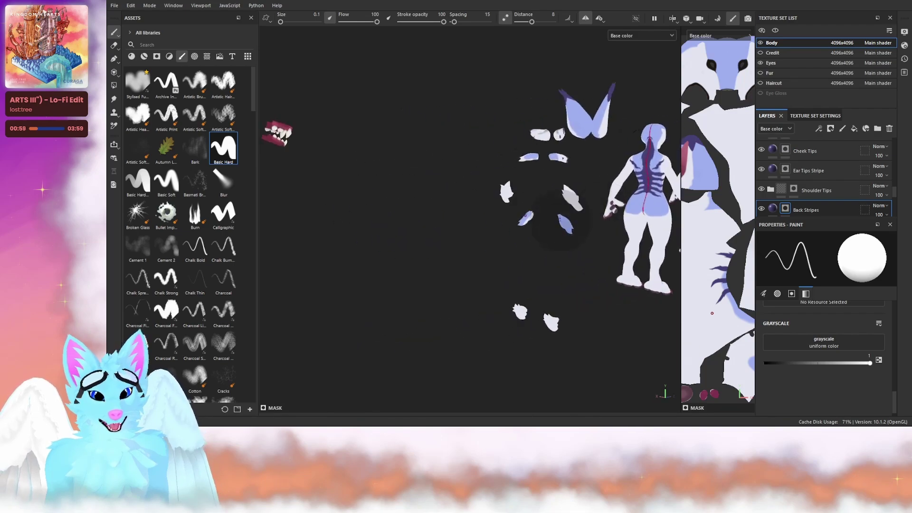
pyautogui.keyDown('alt'); pyautogui.moveTo(308, 243); pyautogui.dragTo(583, 206, button='middle'); pyautogui.keyUp('alt')
pyautogui.press('f')
pyautogui.moveTo(440, 207)
pyautogui.keyDown('alt'); pyautogui.mouseDown()
pyautogui.moveTo(485, 232)
pyautogui.moveTo(621, 141)
pyautogui.moveTo(471, 179)
pyautogui.moveTo(558, 181)
pyautogui.moveTo(466, 185)
pyautogui.moveTo(553, 183)
pyautogui.mouseUp(); pyautogui.keyUp('alt')
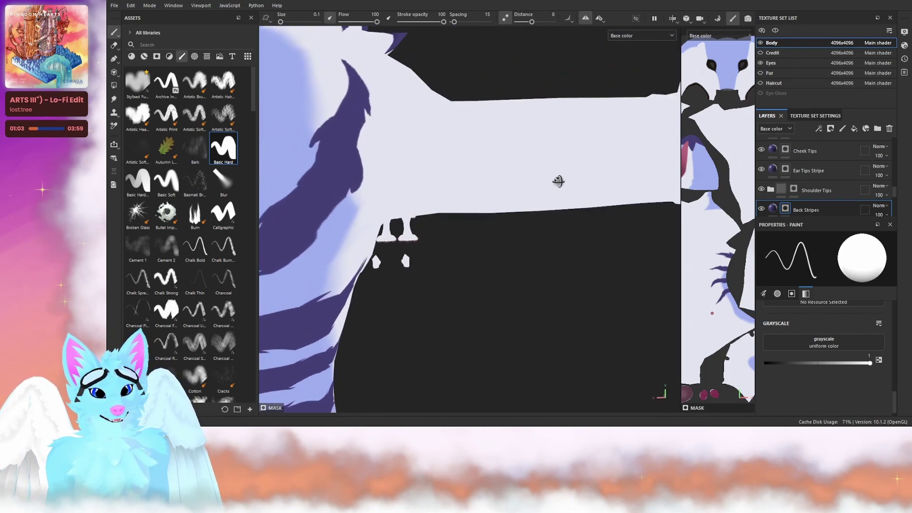
pyautogui.scroll(-2, 382, 206)
pyautogui.scroll(-1, 457, 204)
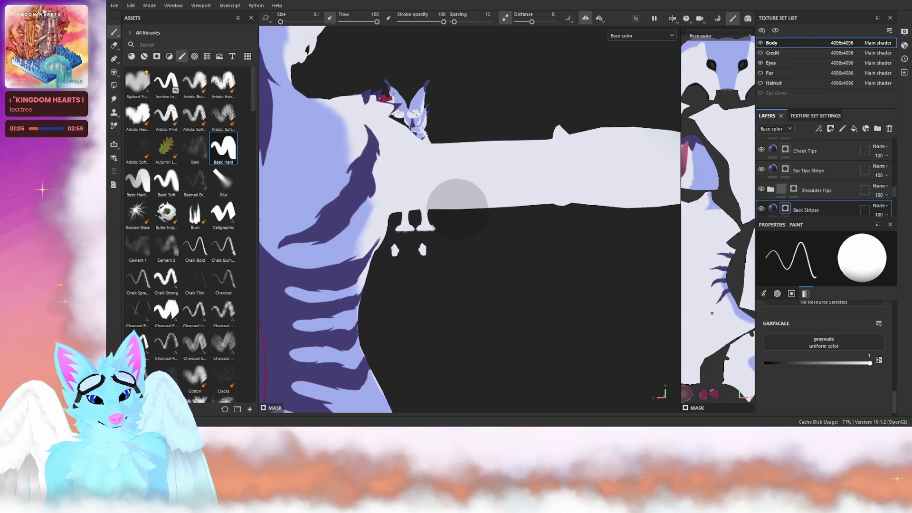
pyautogui.moveTo(456, 203)
pyautogui.keyDown('alt'); pyautogui.mouseDown()
pyautogui.moveTo(397, 243)
pyautogui.moveTo(353, 233)
pyautogui.moveTo(472, 368)
pyautogui.mouseUp(); pyautogui.keyUp('alt')
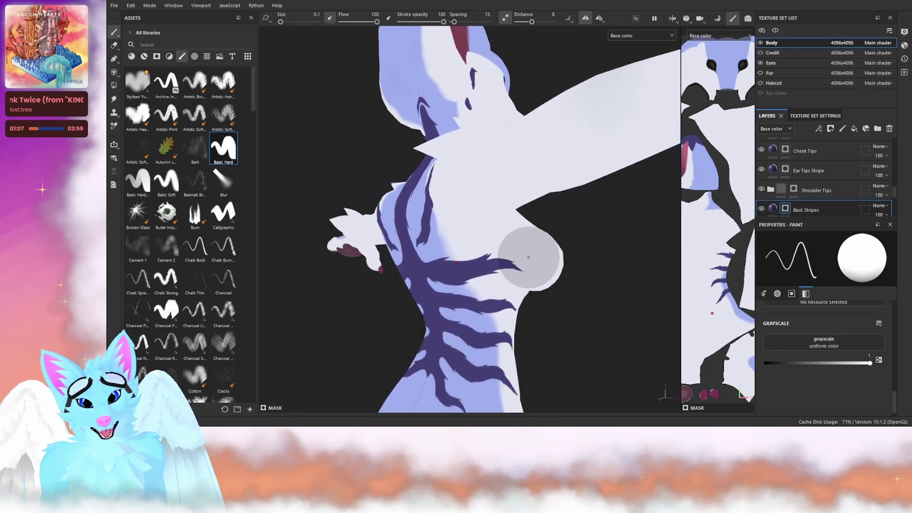
pyautogui.keyDown('alt'); pyautogui.moveTo(529, 258); pyautogui.dragTo(545, 254); pyautogui.keyUp('alt')
pyautogui.moveTo(546, 254)
pyautogui.keyDown('alt'); pyautogui.mouseDown(button='middle')
pyautogui.moveTo(523, 209)
pyautogui.moveTo(318, 177)
pyautogui.mouseUp(button='middle'); pyautogui.keyUp('alt')
pyautogui.keyDown('alt'); pyautogui.moveTo(548, 216); pyautogui.dragTo(306, 205, button='middle'); pyautogui.keyUp('alt')
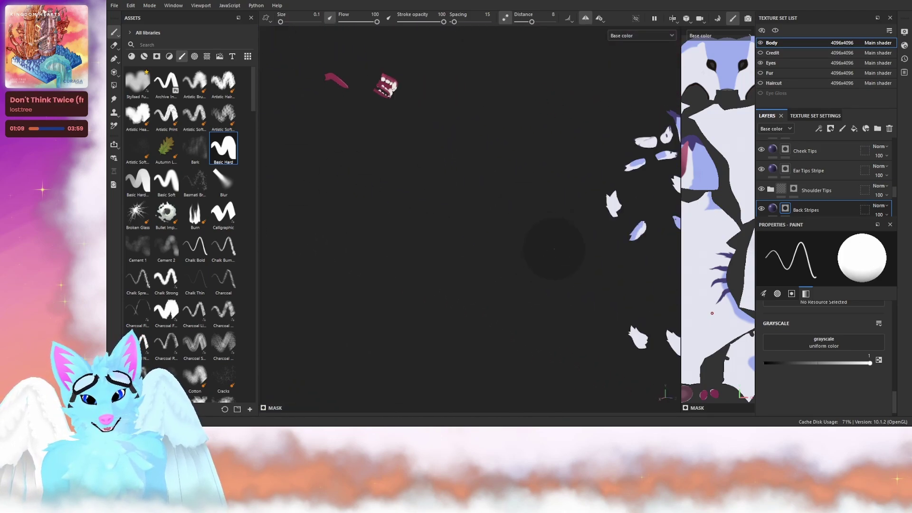
pyautogui.keyDown('alt'); pyautogui.moveTo(554, 249); pyautogui.dragTo(282, 266, button='middle'); pyautogui.keyUp('alt')
pyautogui.keyDown('alt'); pyautogui.moveTo(528, 226); pyautogui.dragTo(341, 203, button='middle'); pyautogui.keyUp('alt')
pyautogui.keyDown('alt'); pyautogui.moveTo(599, 213); pyautogui.dragTo(494, 192, button='middle'); pyautogui.keyUp('alt')
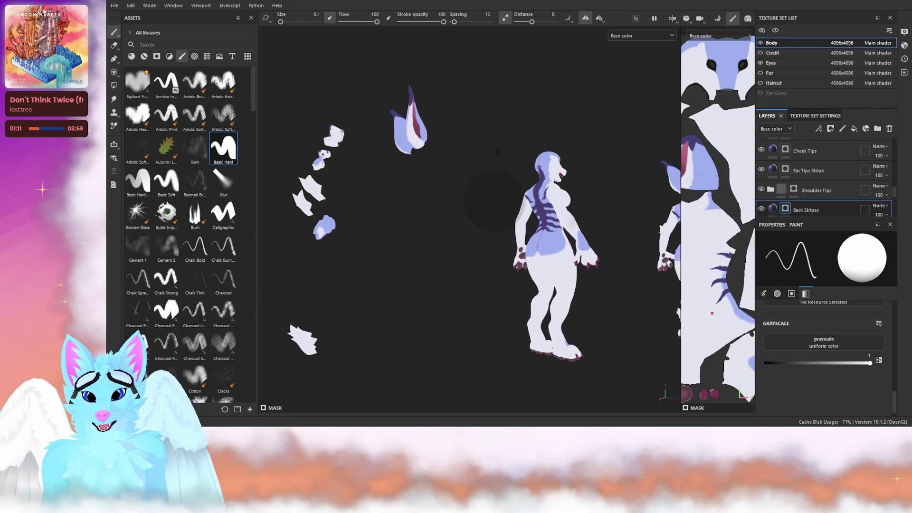
# - Examine the separate shoulder-blade stripe's edges and tufts up close from behind
pyautogui.scroll(5, 573, 207)
pyautogui.keyDown('alt'); pyautogui.moveTo(572, 205); pyautogui.dragTo(582, 220); pyautogui.keyUp('alt')
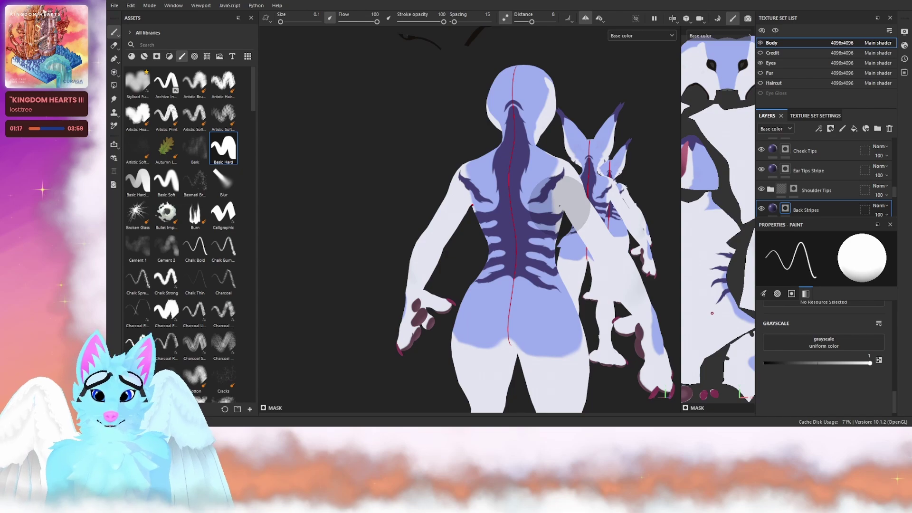
pyautogui.scroll(5, 565, 205)
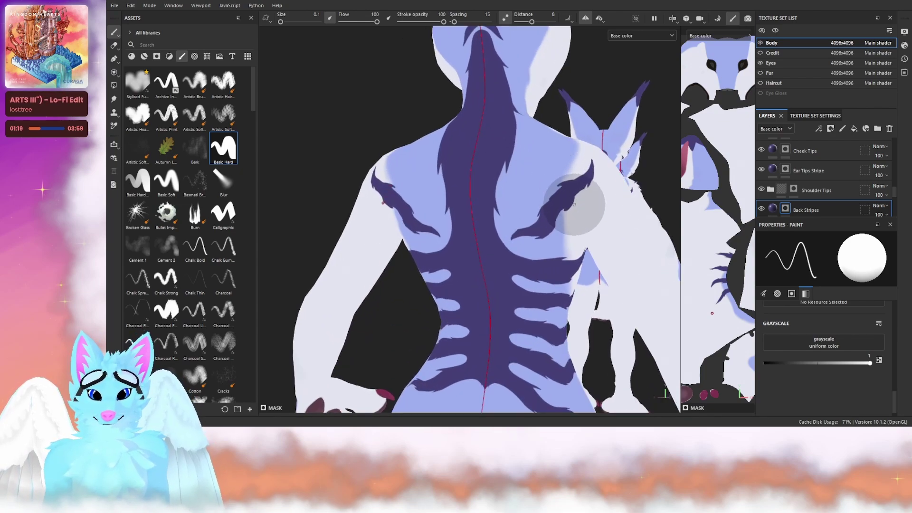
pyautogui.scroll(-3, 574, 205)
pyautogui.scroll(3, 499, 204)
pyautogui.scroll(4, 500, 209)
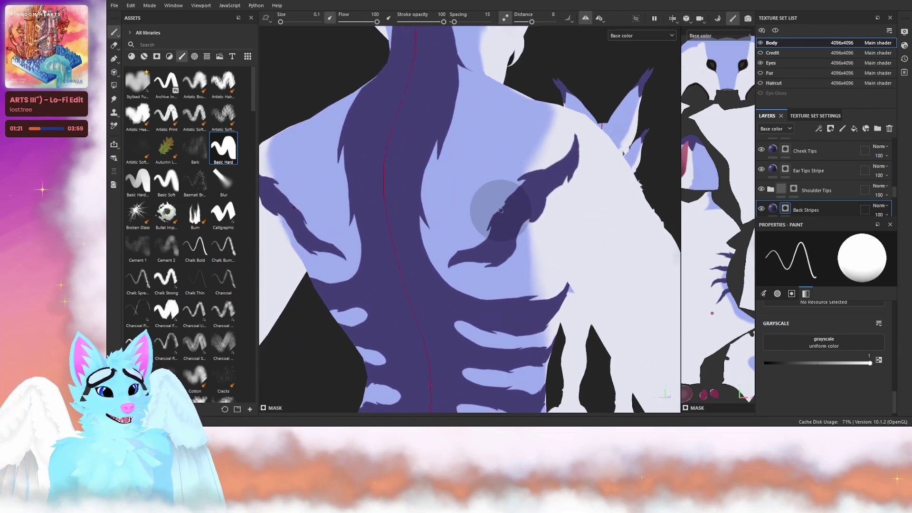
pyautogui.scroll(4, 500, 209)
pyautogui.moveTo(552, 224)
pyautogui.keyDown('alt'); pyautogui.mouseDown()
pyautogui.moveTo(517, 193)
pyautogui.moveTo(478, 238)
pyautogui.moveTo(534, 200)
pyautogui.moveTo(525, 228)
pyautogui.moveTo(574, 228)
pyautogui.moveTo(580, 203)
pyautogui.moveTo(571, 207)
pyautogui.mouseUp(); pyautogui.keyUp('alt')
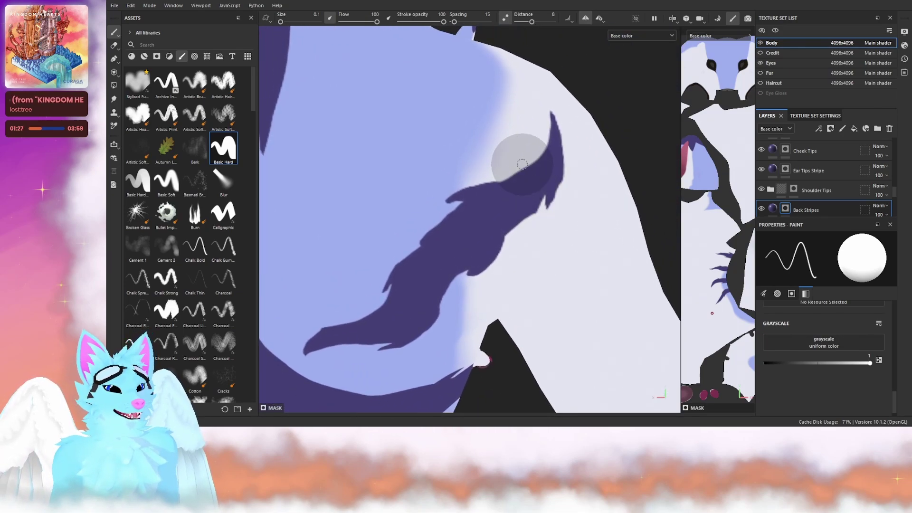
# - Sharpen the outer tip and nearby underside tuft of the shoulder-blade stripe, alternating mask grayscale 1 and 0
pyautogui.moveTo(534, 159)
pyautogui.keyDown('alt'); pyautogui.mouseDown()
pyautogui.moveTo(521, 167)
pyautogui.moveTo(563, 122)
pyautogui.moveTo(567, 174)
pyautogui.moveTo(558, 197)
pyautogui.mouseUp(); pyautogui.keyUp('alt')
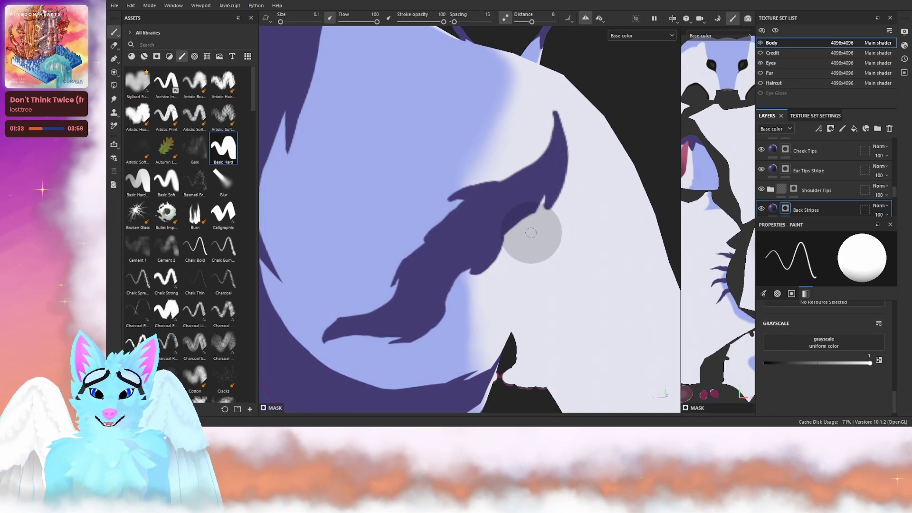
pyautogui.click(880, 360)
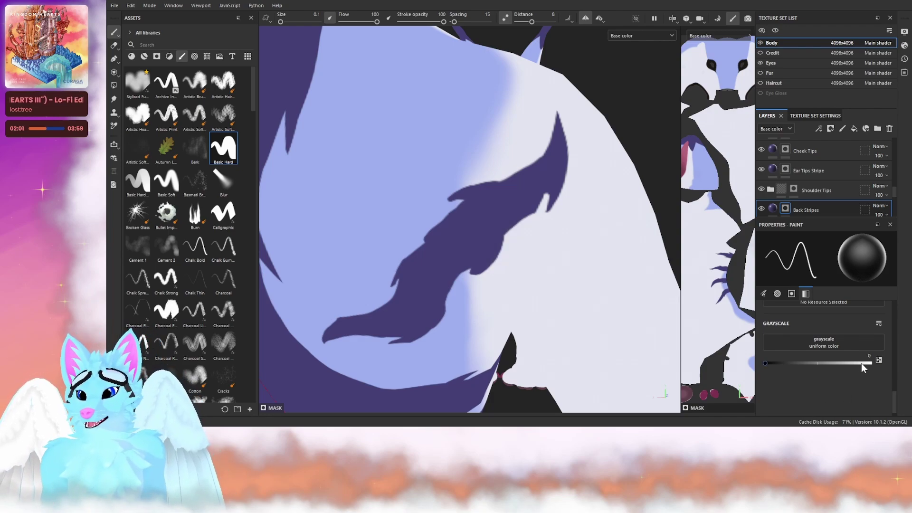
pyautogui.click(879, 361)
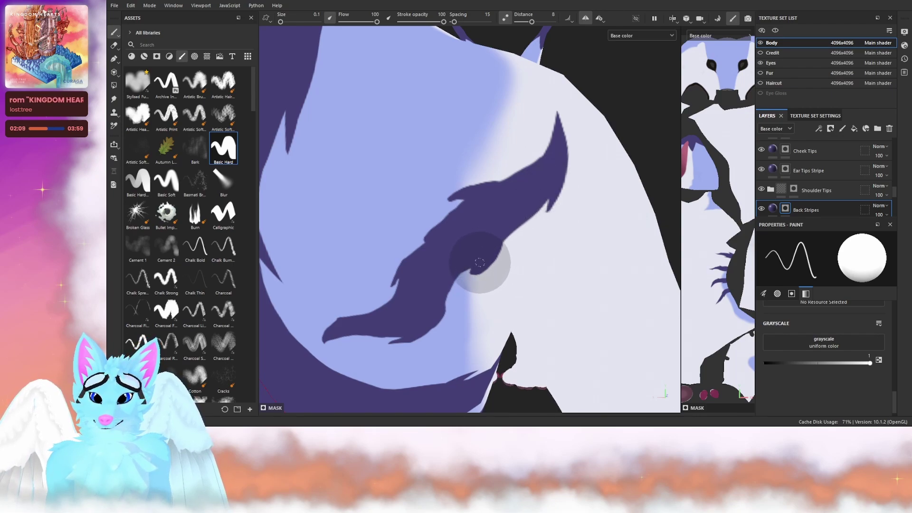
# - Smooth the shoulder-blade stripe's upper edge from the outer tip down to the inner tuft, painting with grayscale 1
pyautogui.keyDown('alt'); pyautogui.moveTo(532, 182); pyautogui.dragTo(507, 203); pyautogui.keyUp('alt')
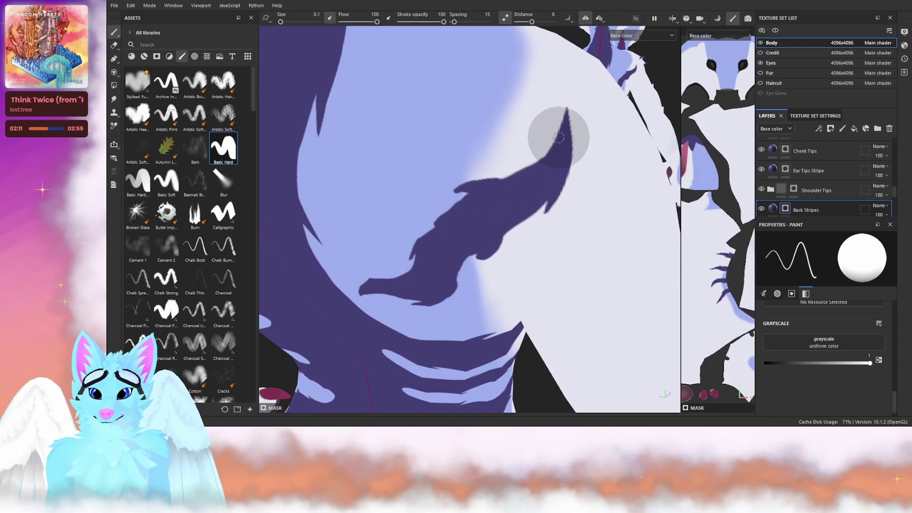
pyautogui.moveTo(559, 137)
pyautogui.mouseDown()
pyautogui.moveTo(477, 189)
pyautogui.moveTo(503, 190)
pyautogui.moveTo(533, 148)
pyautogui.moveTo(431, 193)
pyautogui.moveTo(473, 223)
pyautogui.mouseUp()
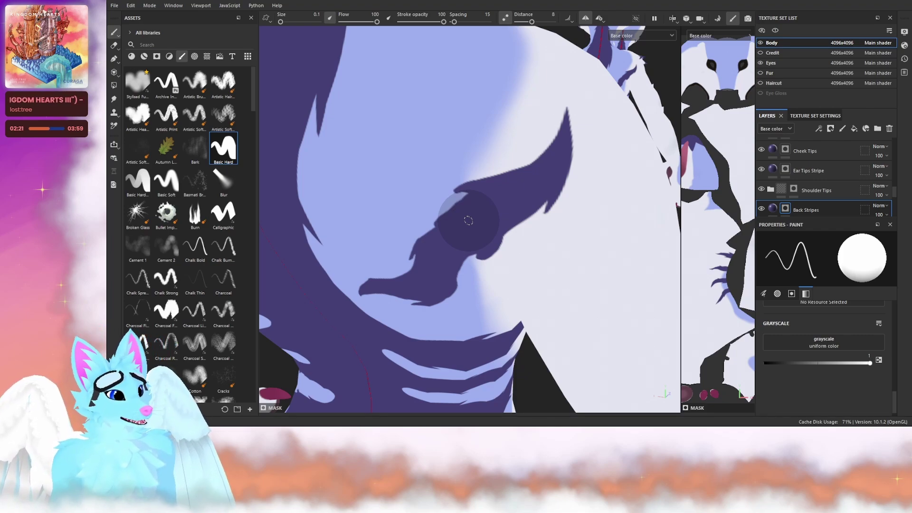
pyautogui.scroll(1, 508, 240)
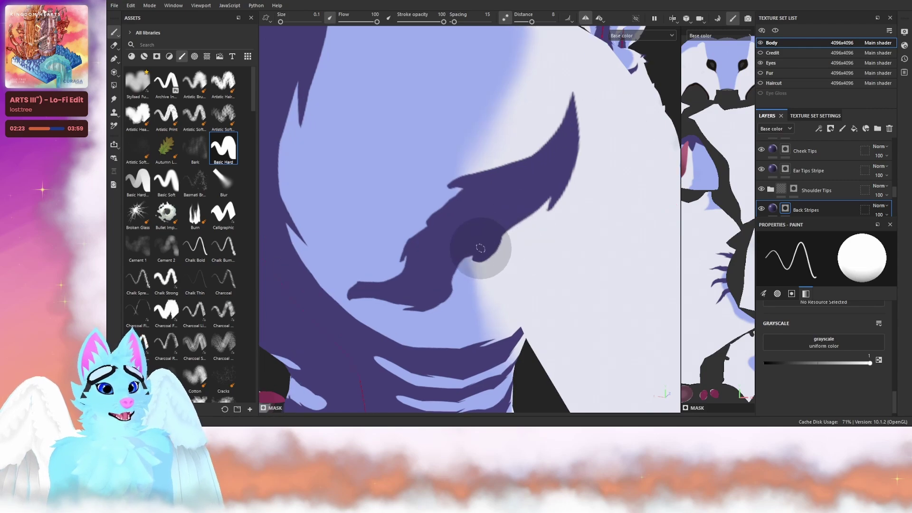
pyautogui.moveTo(480, 252)
pyautogui.keyDown('alt'); pyautogui.mouseDown()
pyautogui.moveTo(542, 214)
pyautogui.moveTo(528, 209)
pyautogui.mouseUp(); pyautogui.keyUp('alt')
pyautogui.scroll(1, 357, 209)
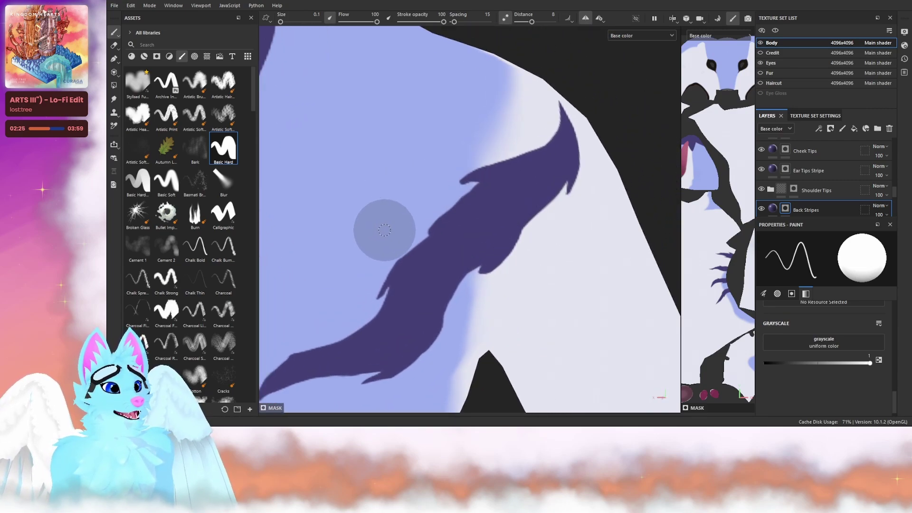
pyautogui.scroll(1, 384, 225)
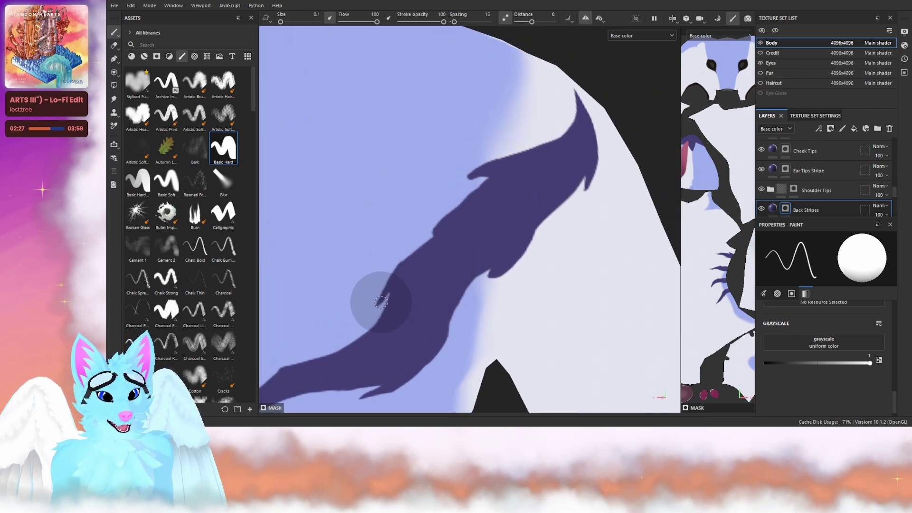
pyautogui.moveTo(381, 293)
pyautogui.mouseDown()
pyautogui.moveTo(407, 238)
pyautogui.moveTo(449, 193)
pyautogui.moveTo(522, 176)
pyautogui.moveTo(427, 255)
pyautogui.mouseUp()
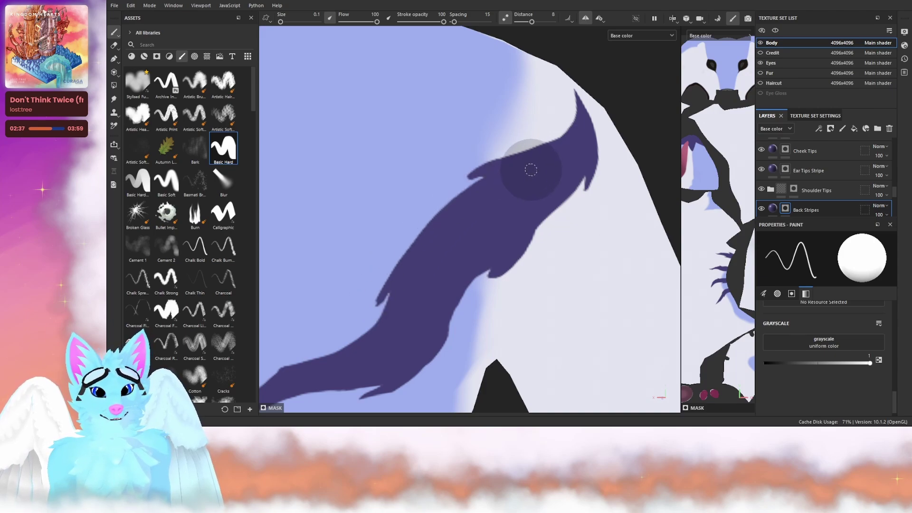
# - Sharpen the tufts on the shoulder-blade stripe's upper edge, trimming with grayscale 0 and filling with grayscale 1
pyautogui.click(879, 360)
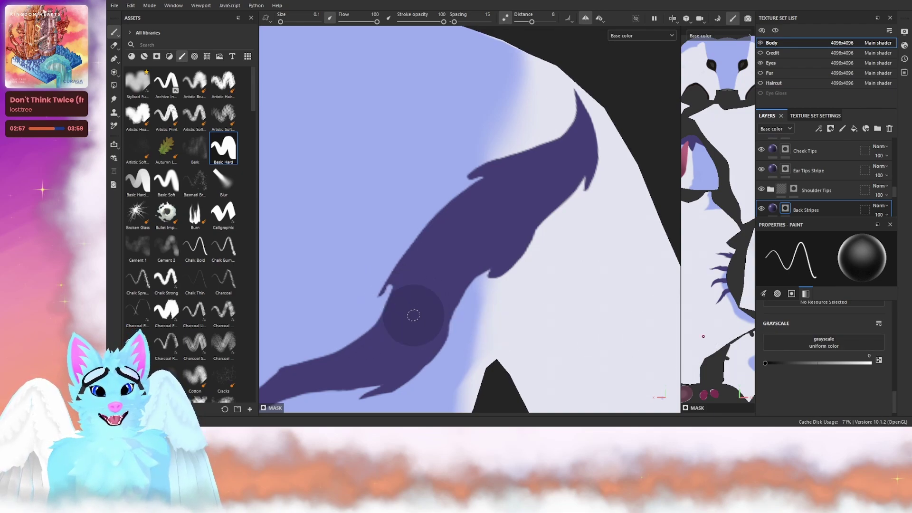
pyautogui.click(865, 364)
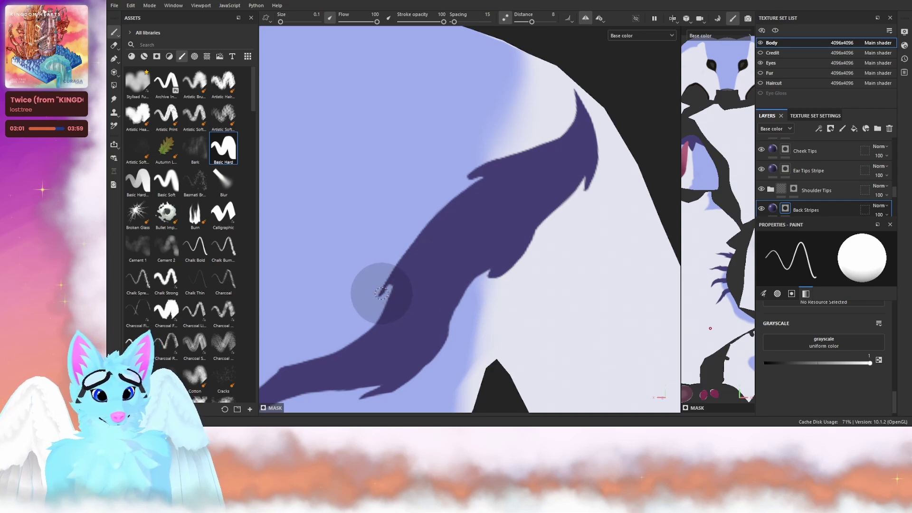
pyautogui.moveTo(381, 294); pyautogui.dragTo(429, 263)
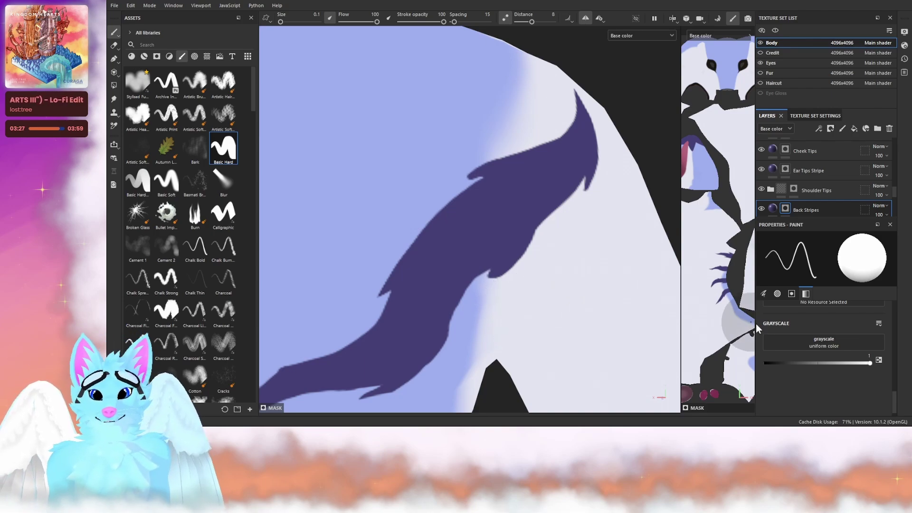
pyautogui.click(879, 360)
pyautogui.keyDown('alt'); pyautogui.moveTo(491, 184); pyautogui.dragTo(512, 169); pyautogui.keyUp('alt')
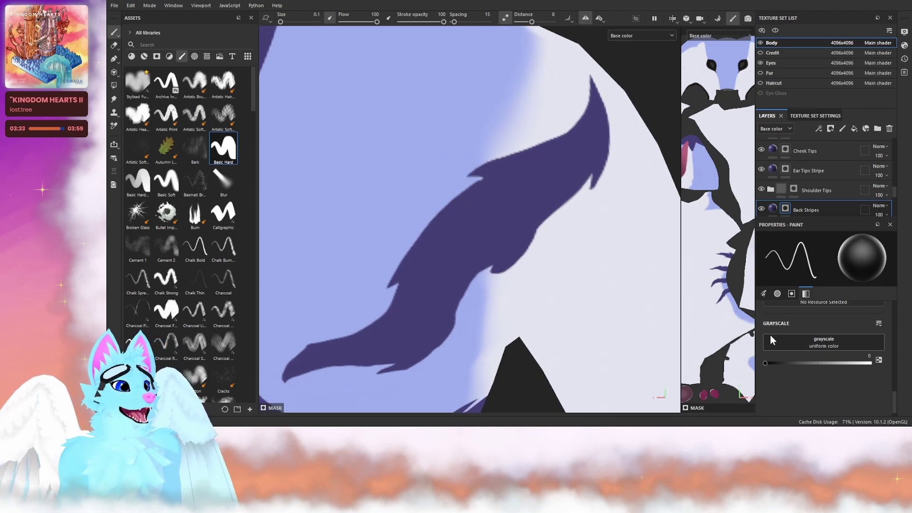
pyautogui.click(881, 363)
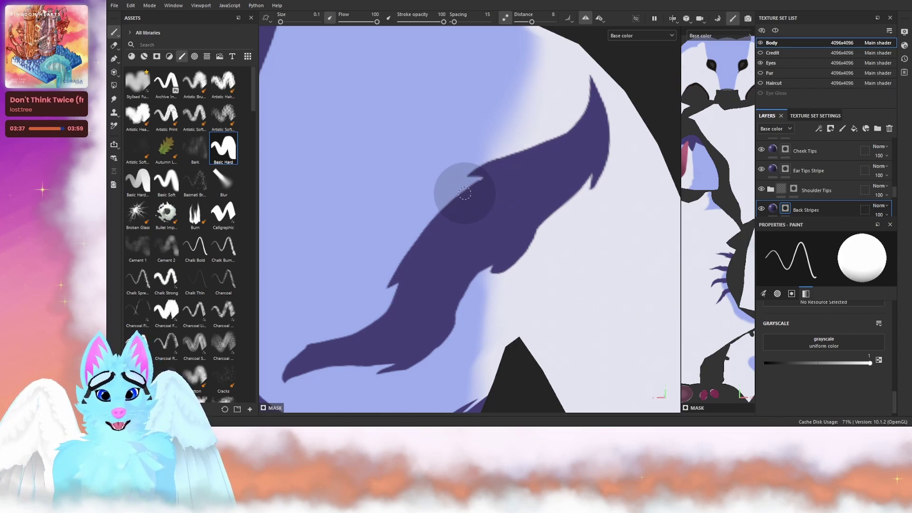
# - Reshape the blunt tuft midway along the shoulder-blade stripe's lower edge into a point, painting with grayscale 1 and trimming with 0
pyautogui.scroll(-1, 465, 188)
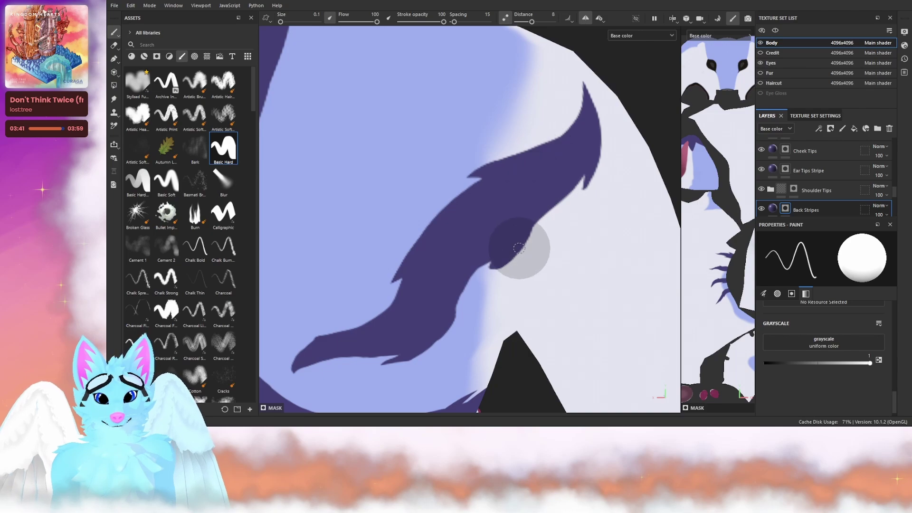
pyautogui.keyDown('alt'); pyautogui.moveTo(523, 209); pyautogui.dragTo(530, 190); pyautogui.keyUp('alt')
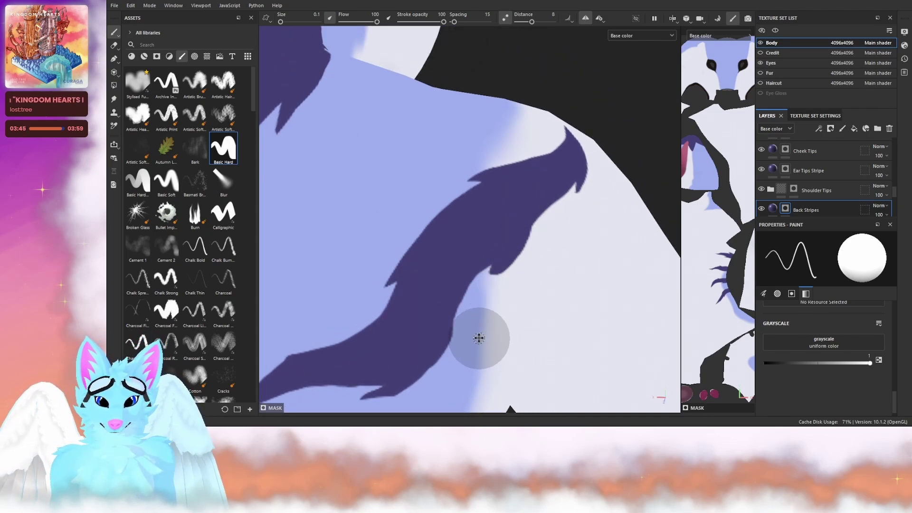
pyautogui.keyDown('alt'); pyautogui.moveTo(478, 338); pyautogui.dragTo(477, 309); pyautogui.keyUp('alt')
pyautogui.scroll(2, 412, 275)
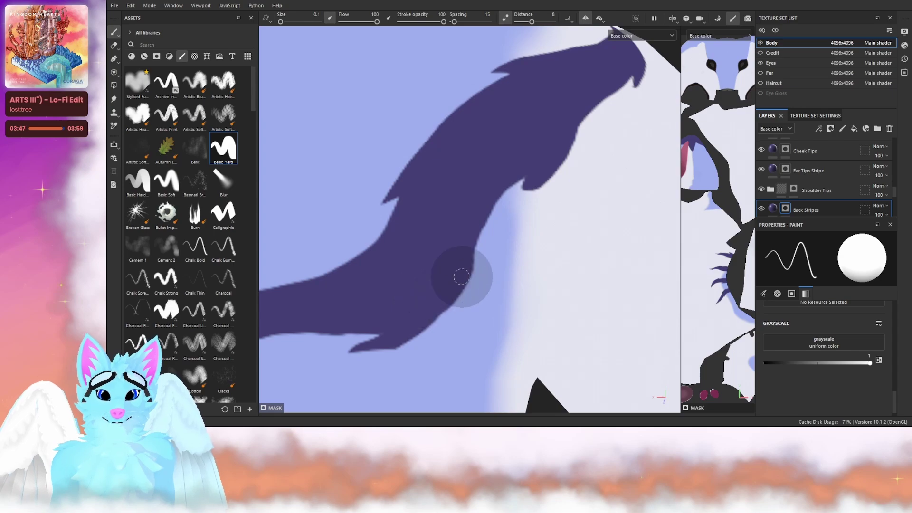
pyautogui.moveTo(534, 192)
pyautogui.keyDown('alt'); pyautogui.mouseDown()
pyautogui.moveTo(528, 173)
pyautogui.moveTo(570, 138)
pyautogui.mouseUp(); pyautogui.keyUp('alt')
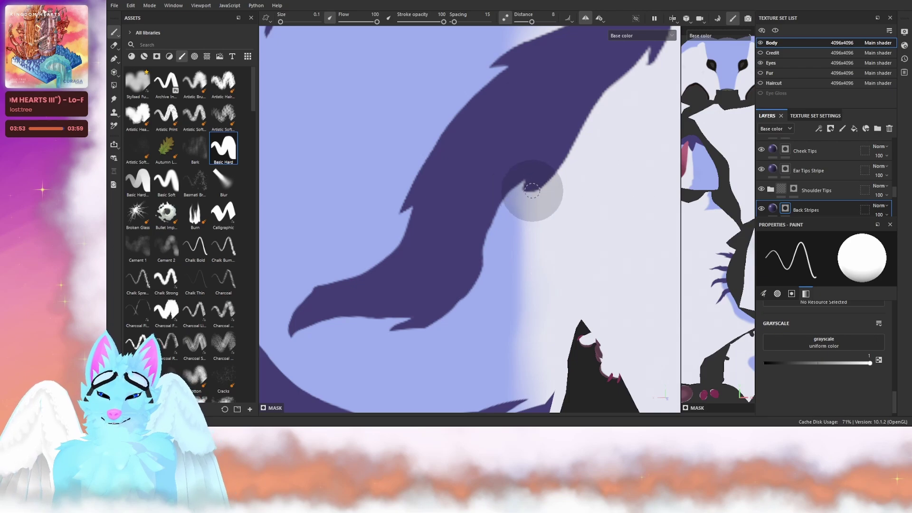
pyautogui.moveTo(556, 171); pyautogui.dragTo(523, 197)
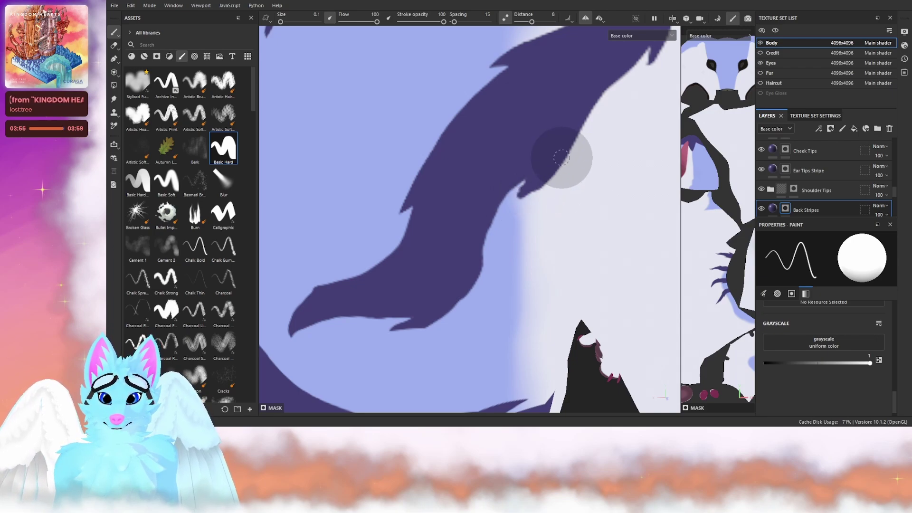
pyautogui.moveTo(554, 169); pyautogui.dragTo(522, 195)
pyautogui.moveTo(561, 153)
pyautogui.mouseDown()
pyautogui.moveTo(529, 186)
pyautogui.moveTo(561, 190)
pyautogui.mouseUp()
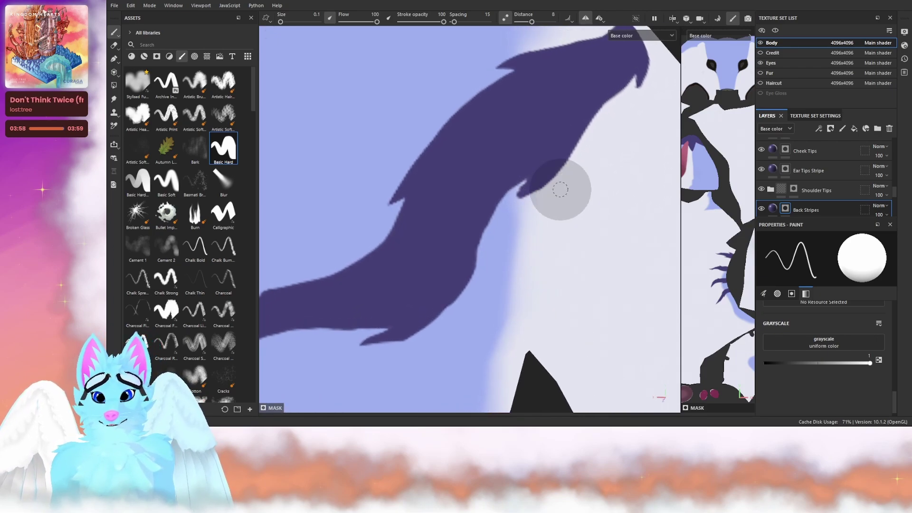
pyautogui.click(878, 361)
pyautogui.moveTo(527, 180); pyautogui.dragTo(525, 193)
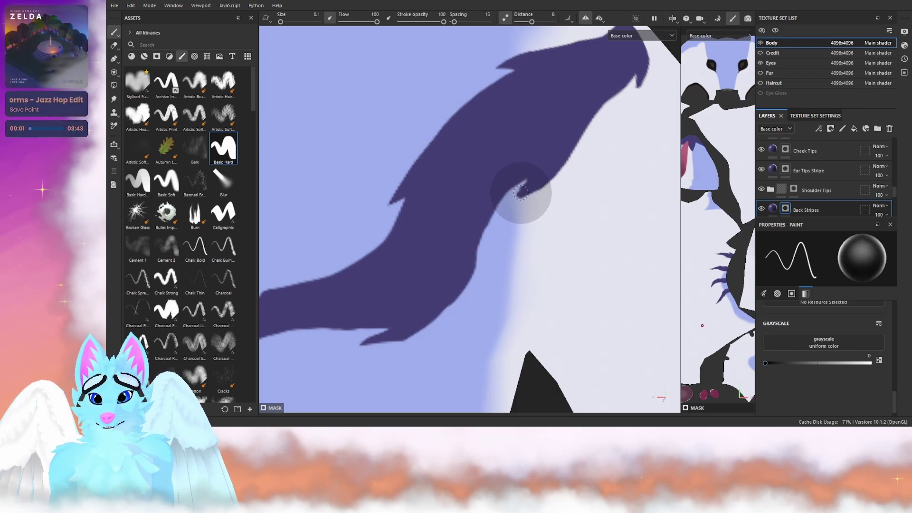
# - Smooth the stripe's lower edge between its middle and inner tufts with grayscale 1, and thin the inner tuft with grayscale 0
pyautogui.click(879, 361)
pyautogui.moveTo(514, 182)
pyautogui.mouseDown()
pyautogui.moveTo(479, 227)
pyautogui.moveTo(462, 289)
pyautogui.moveTo(393, 345)
pyautogui.mouseUp()
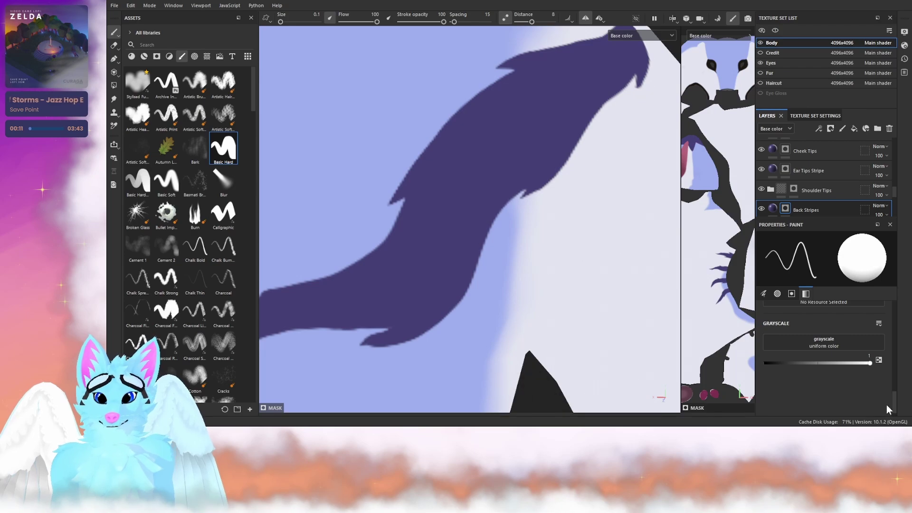
pyautogui.click(879, 360)
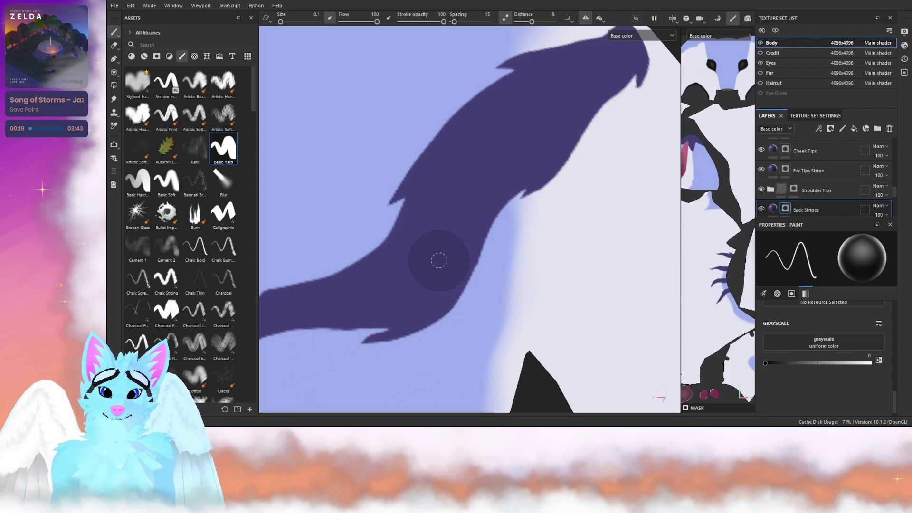
pyautogui.scroll(-2, 506, 209)
pyautogui.scroll(-3, 506, 209)
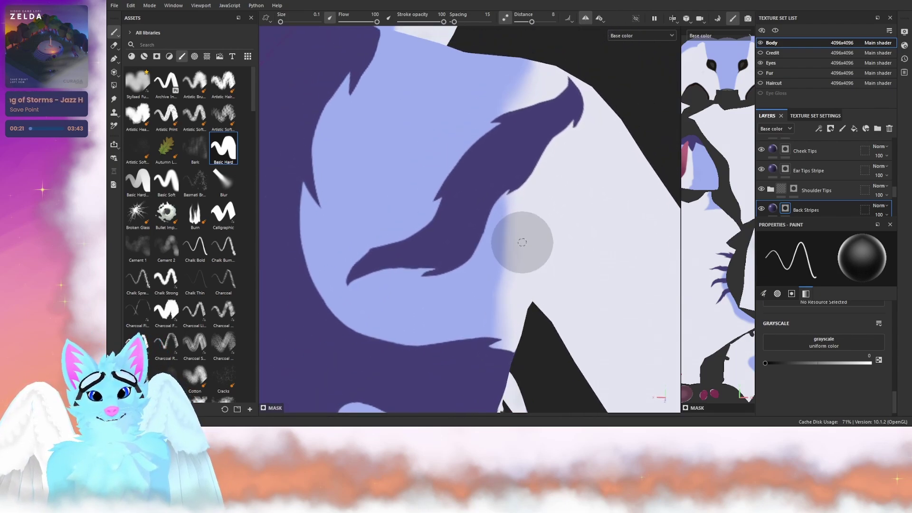
pyautogui.scroll(5, 503, 258)
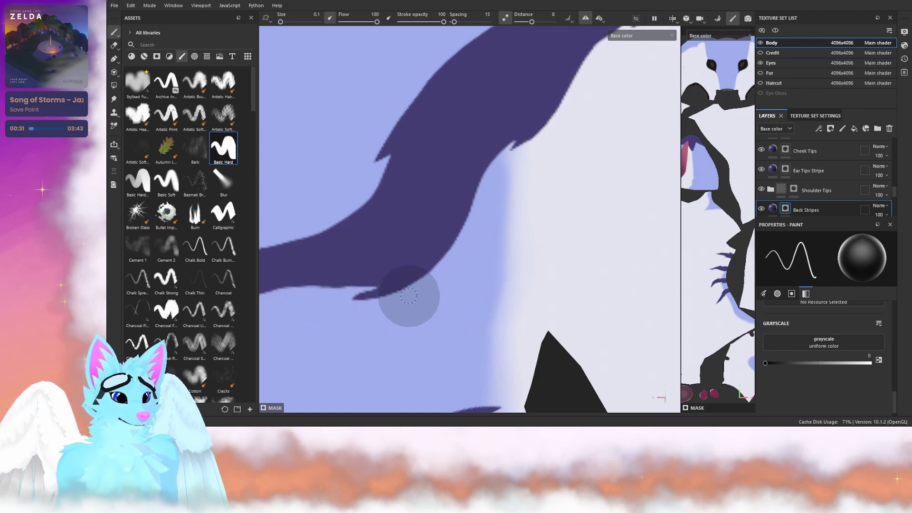
# - Split the shoulder-blade stripe's inner tip into two small points and clean its lower edge, using grayscale 1 and 0
pyautogui.scroll(-3, 494, 300)
pyautogui.keyDown('alt'); pyautogui.moveTo(418, 307); pyautogui.dragTo(488, 340, button='middle'); pyautogui.keyUp('alt')
pyautogui.keyDown('alt'); pyautogui.moveTo(488, 340); pyautogui.dragTo(480, 321); pyautogui.keyUp('alt')
pyautogui.scroll(1, 455, 327)
pyautogui.keyDown('alt'); pyautogui.moveTo(524, 327); pyautogui.dragTo(554, 263, button='middle'); pyautogui.keyUp('alt')
pyautogui.scroll(3, 474, 223)
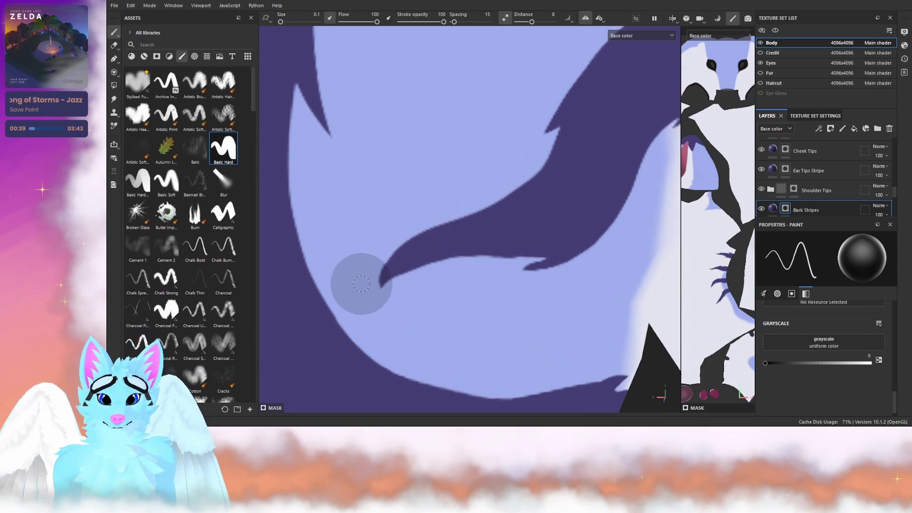
pyautogui.click(870, 363)
pyautogui.moveTo(385, 274)
pyautogui.mouseDown()
pyautogui.moveTo(407, 256)
pyautogui.moveTo(469, 249)
pyautogui.moveTo(551, 253)
pyautogui.mouseUp()
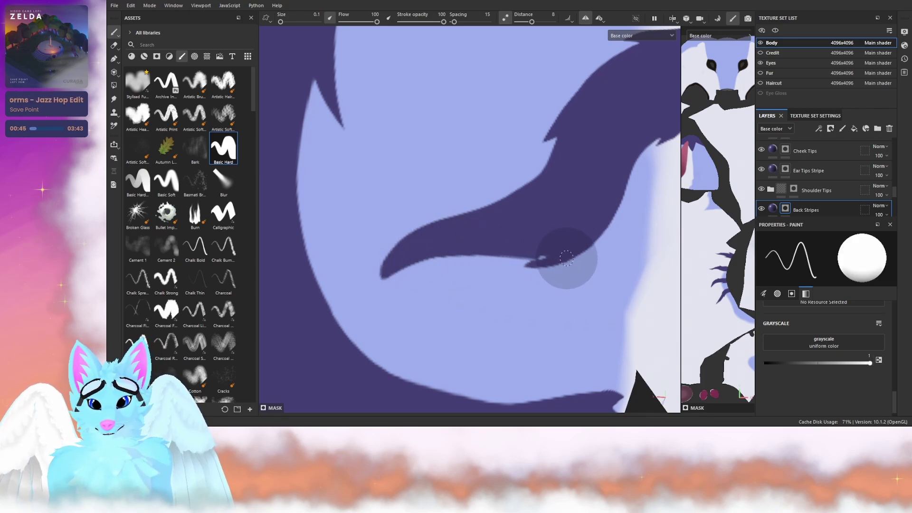
pyautogui.click(878, 360)
pyautogui.moveTo(387, 268); pyautogui.dragTo(368, 305)
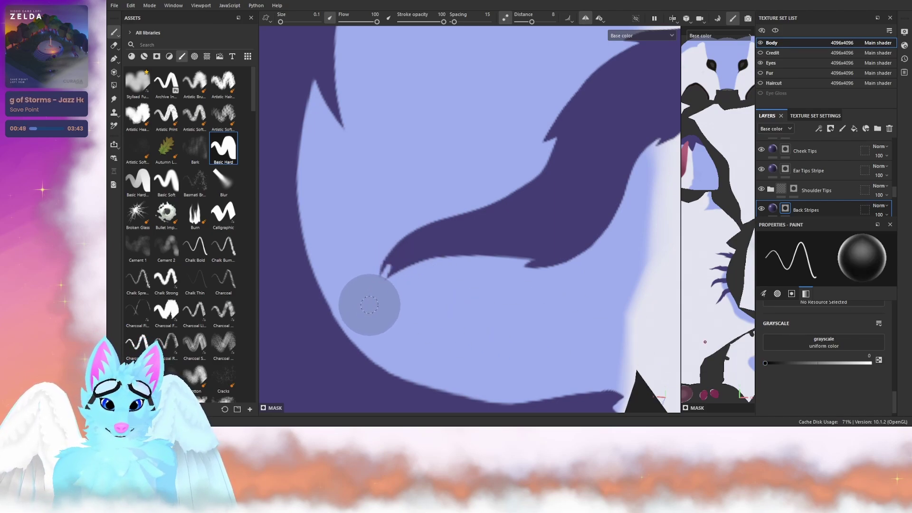
pyautogui.click(878, 360)
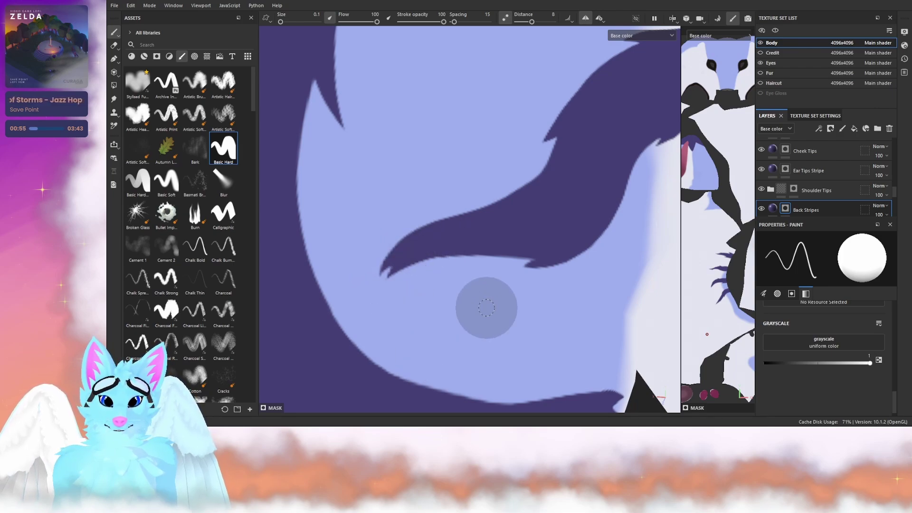
# - Review both shoulder-blade stripes together with the spine and rib stripes from behind at full-back distance
pyautogui.scroll(-2, 476, 229)
pyautogui.scroll(-4, 476, 229)
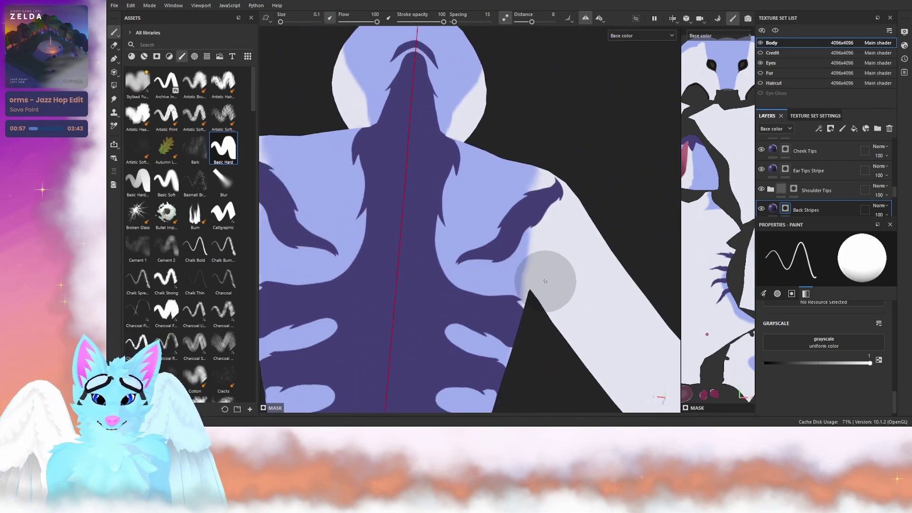
pyautogui.scroll(-3, 502, 282)
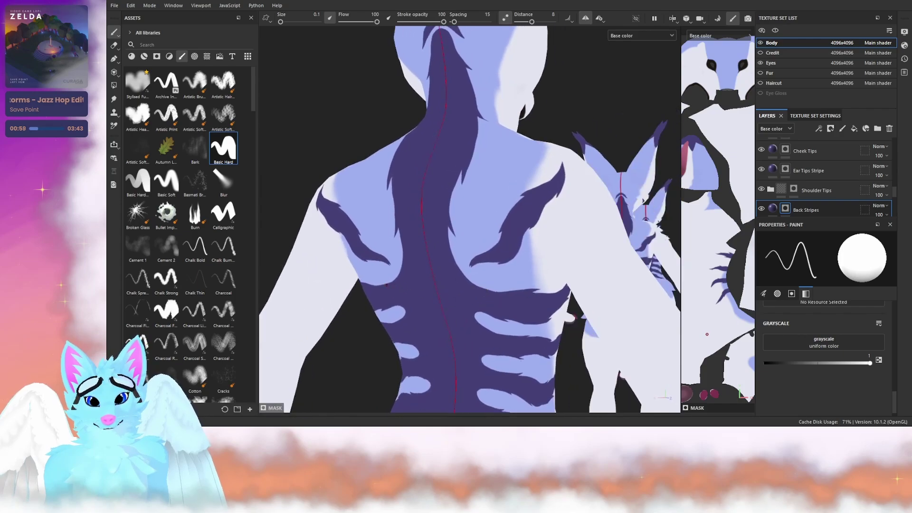
pyautogui.scroll(-1, 492, 231)
pyautogui.scroll(-1, 492, 231)
pyautogui.moveTo(502, 268)
pyautogui.keyDown('alt'); pyautogui.mouseDown()
pyautogui.moveTo(592, 265)
pyautogui.moveTo(513, 270)
pyautogui.mouseUp(); pyautogui.keyUp('alt')
pyautogui.keyDown('alt'); pyautogui.moveTo(489, 342); pyautogui.dragTo(501, 236, button='middle'); pyautogui.keyUp('alt')
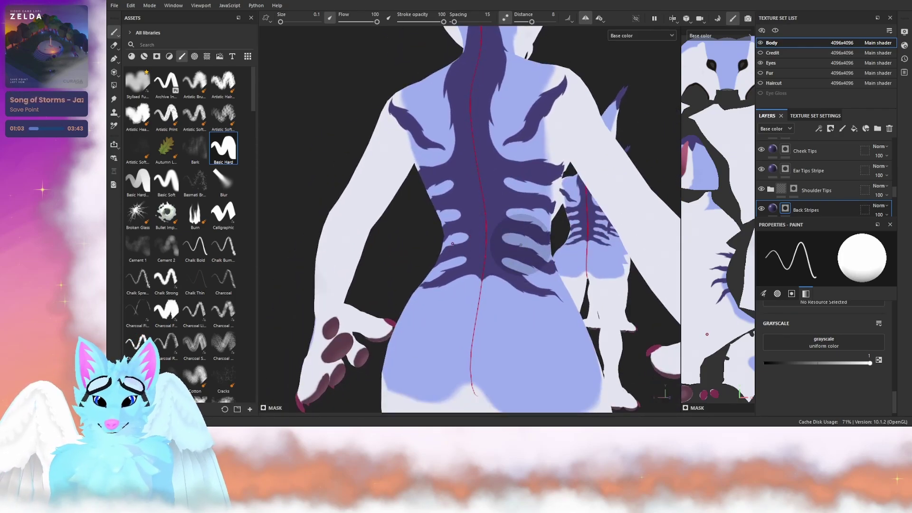
pyautogui.moveTo(521, 245)
pyautogui.keyDown('alt'); pyautogui.mouseDown()
pyautogui.moveTo(466, 226)
pyautogui.moveTo(537, 237)
pyautogui.moveTo(450, 243)
pyautogui.moveTo(496, 237)
pyautogui.mouseUp(); pyautogui.keyUp('alt')
pyautogui.keyDown('alt'); pyautogui.moveTo(496, 237); pyautogui.dragTo(547, 196, button='middle'); pyautogui.keyUp('alt')
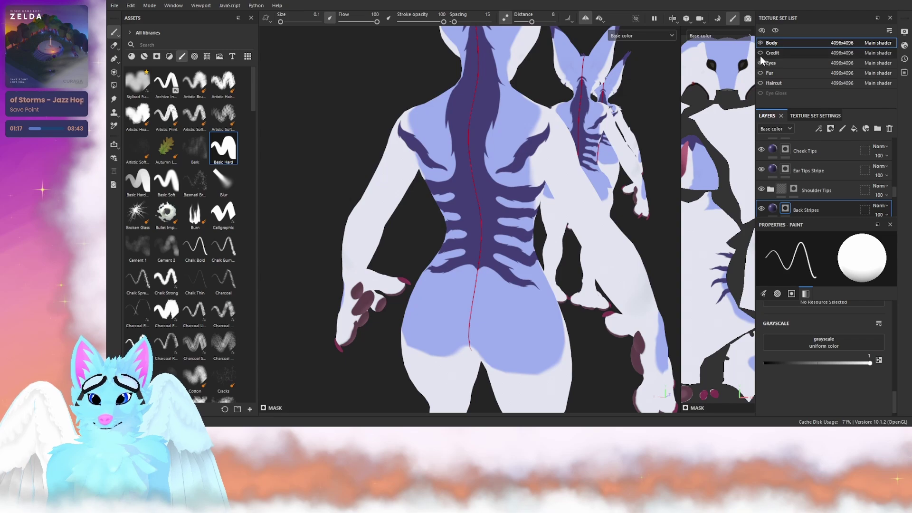
# - Show the Fur texture set briefly, hide it again, and compare the back stripes on the character's posed copies
pyautogui.click(760, 74)
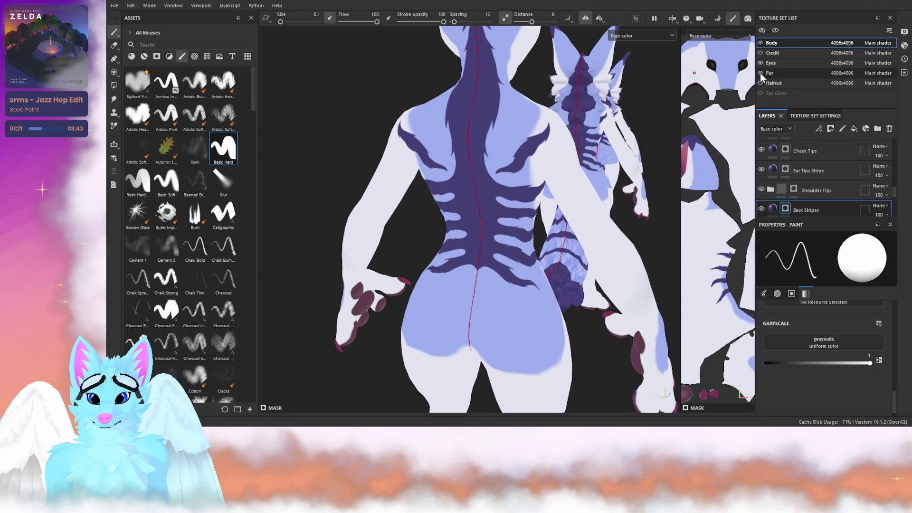
pyautogui.click(760, 74)
pyautogui.keyDown('alt'); pyautogui.moveTo(467, 211); pyautogui.dragTo(480, 214); pyautogui.keyUp('alt')
pyautogui.scroll(-5, 475, 216)
pyautogui.keyDown('alt'); pyautogui.moveTo(328, 280); pyautogui.dragTo(422, 213, button='middle'); pyautogui.keyUp('alt')
pyautogui.scroll(4, 461, 218)
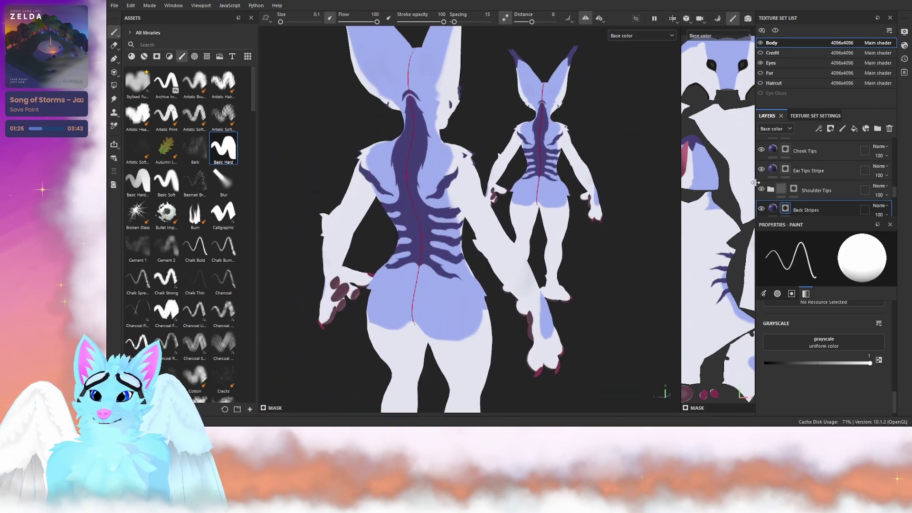
# - Show the Fur texture set briefly, compare it with the back stripes from behind, and hide it again
pyautogui.click(760, 73)
pyautogui.scroll(4, 460, 219)
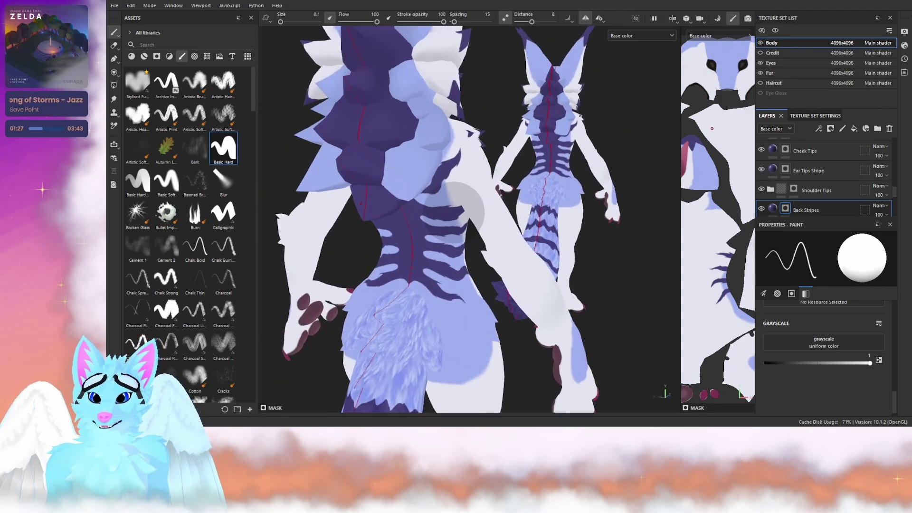
pyautogui.keyDown('alt'); pyautogui.moveTo(560, 138); pyautogui.dragTo(430, 222); pyautogui.keyUp('alt')
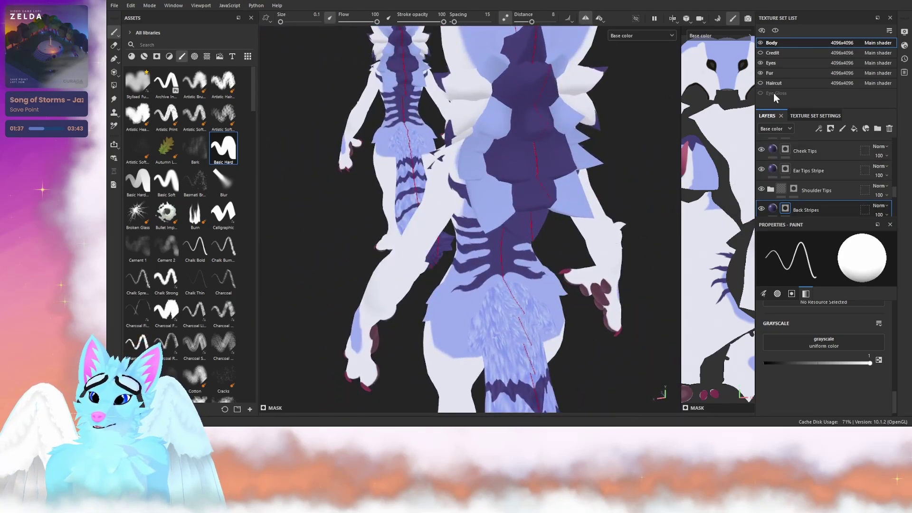
pyautogui.click(760, 73)
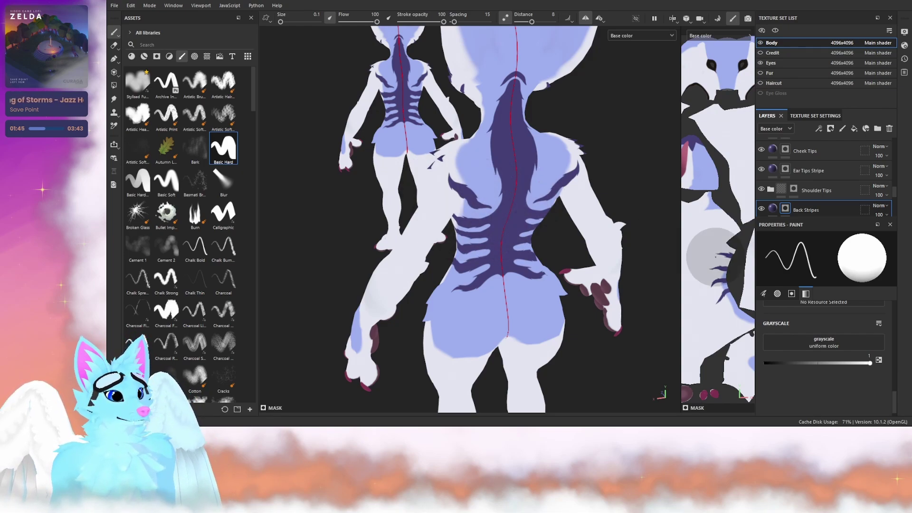
# - Create a folder named Back Stripes above the Back Stripes layer and move that layer into it
pyautogui.click(878, 129)
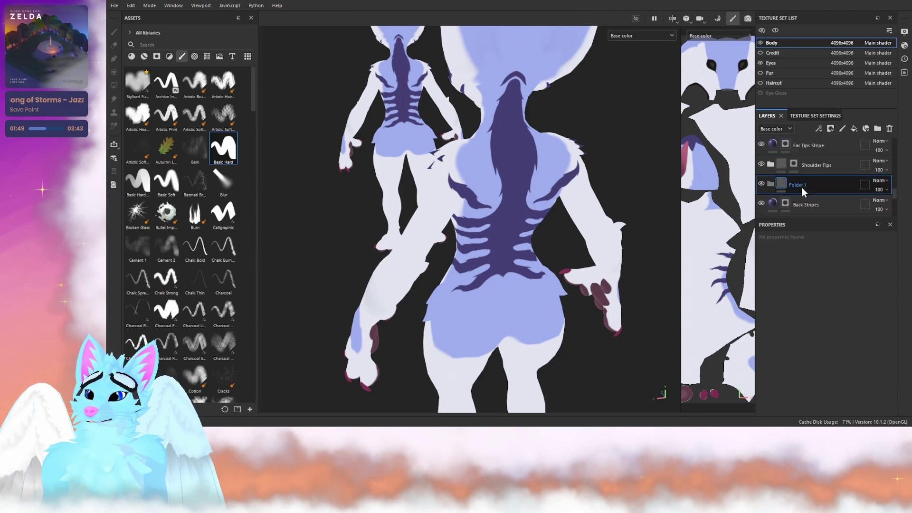
pyautogui.doubleClick(799, 185)
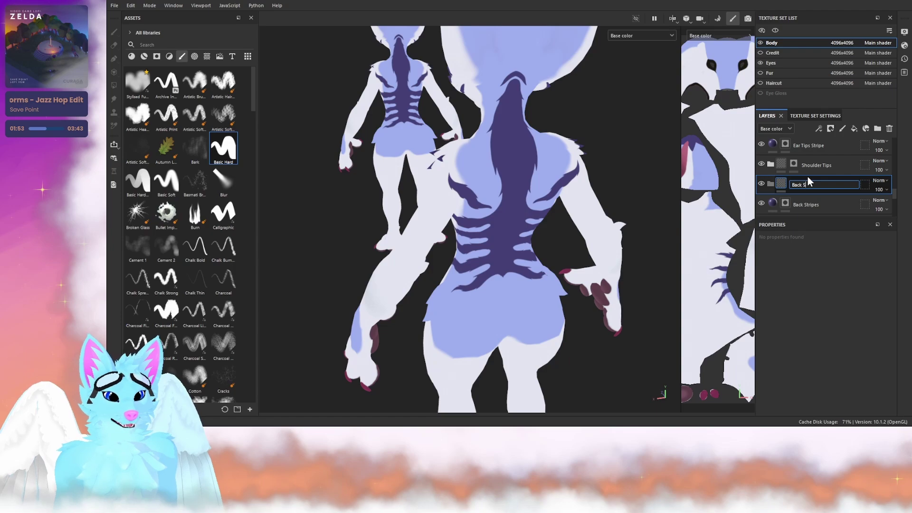
pyautogui.write('Back Stripes')
pyautogui.press('Return')
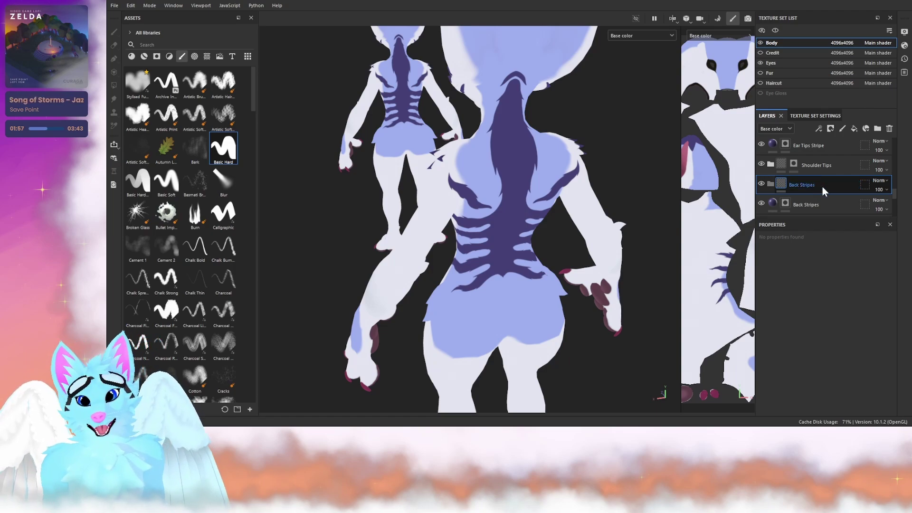
pyautogui.moveTo(809, 203); pyautogui.dragTo(824, 184)
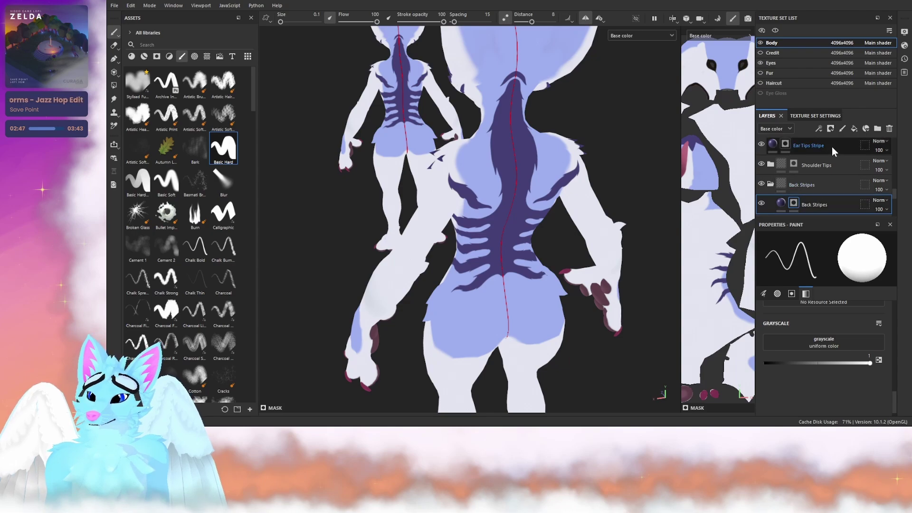
# - Add a fill layer above the Back Stripes layer inside the folder and copy the base color from the Leg Stripe Shade layer
pyautogui.click(854, 129)
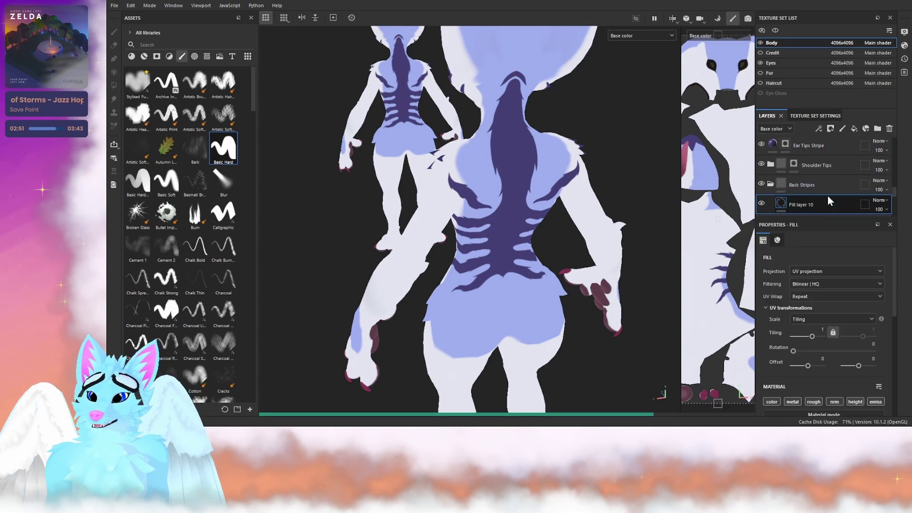
pyautogui.scroll(-3, 826, 194)
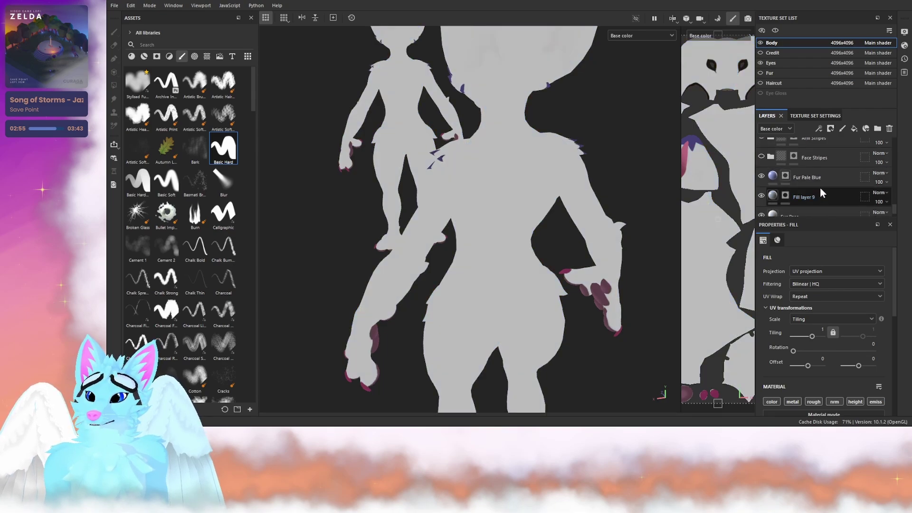
pyautogui.scroll(3, 822, 190)
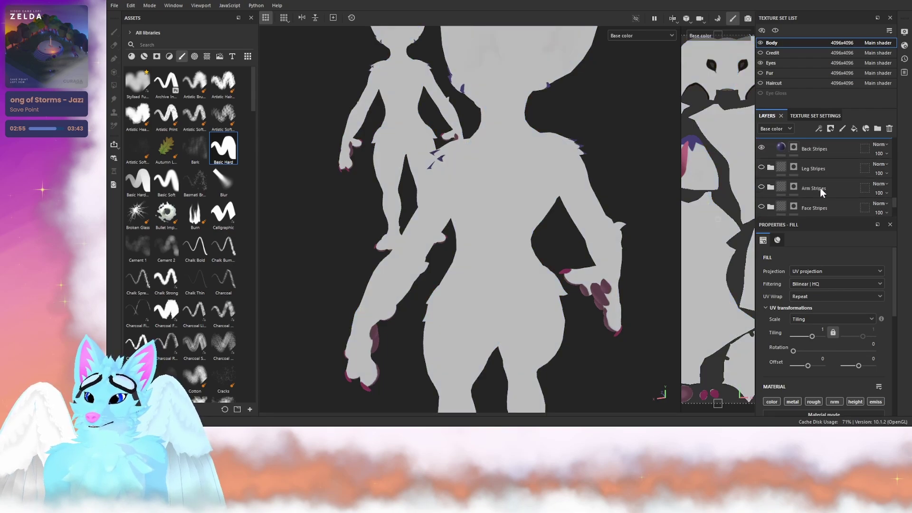
pyautogui.click(770, 167)
pyautogui.click(780, 189)
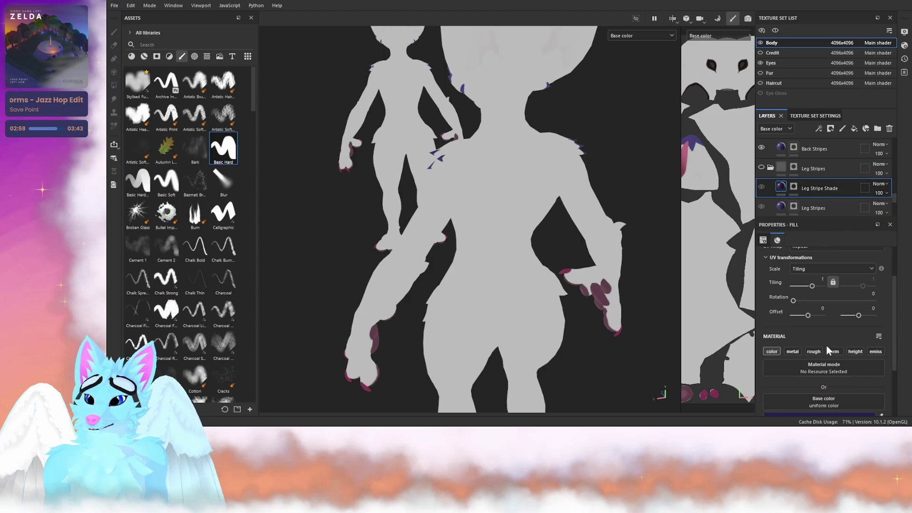
pyautogui.scroll(-3, 826, 345)
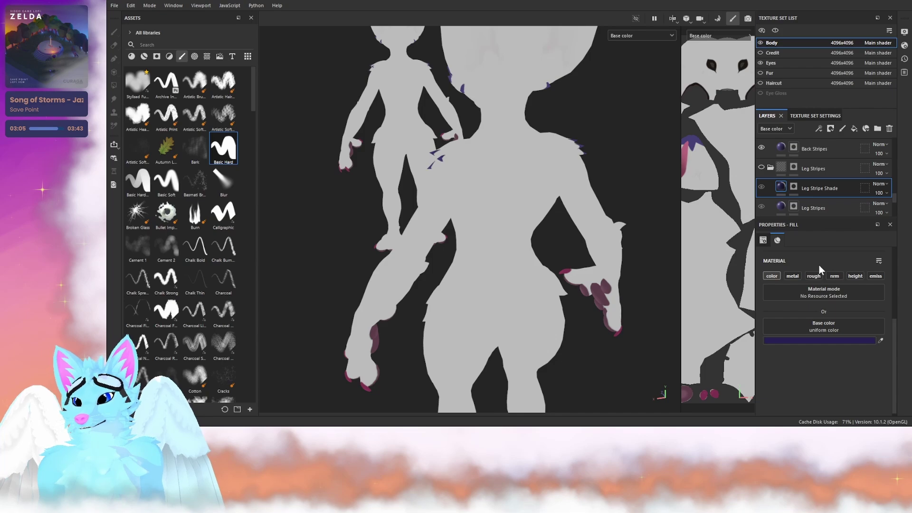
pyautogui.scroll(3, 796, 181)
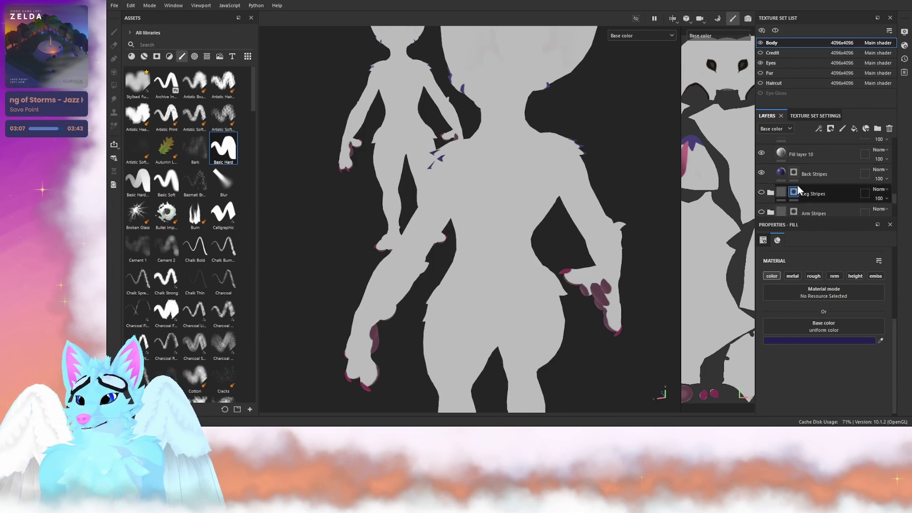
# - Limit the new fill layer to the color channel and paste the copied dark purple as its base color
pyautogui.click(782, 179)
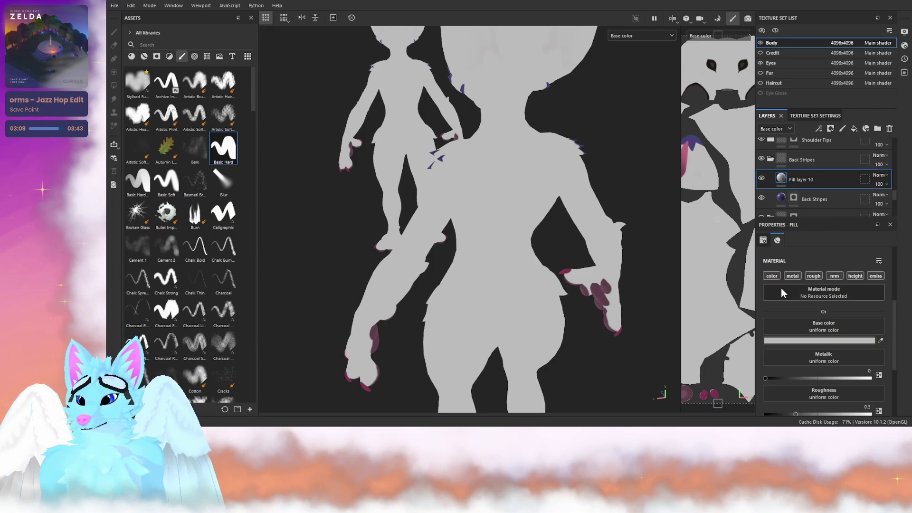
pyautogui.click(814, 276)
pyautogui.click(833, 276)
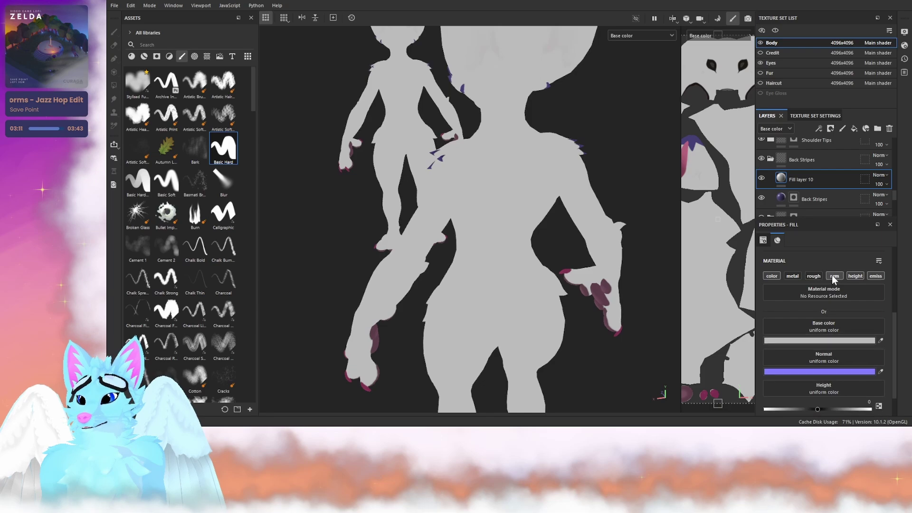
pyautogui.click(876, 276)
pyautogui.click(876, 275)
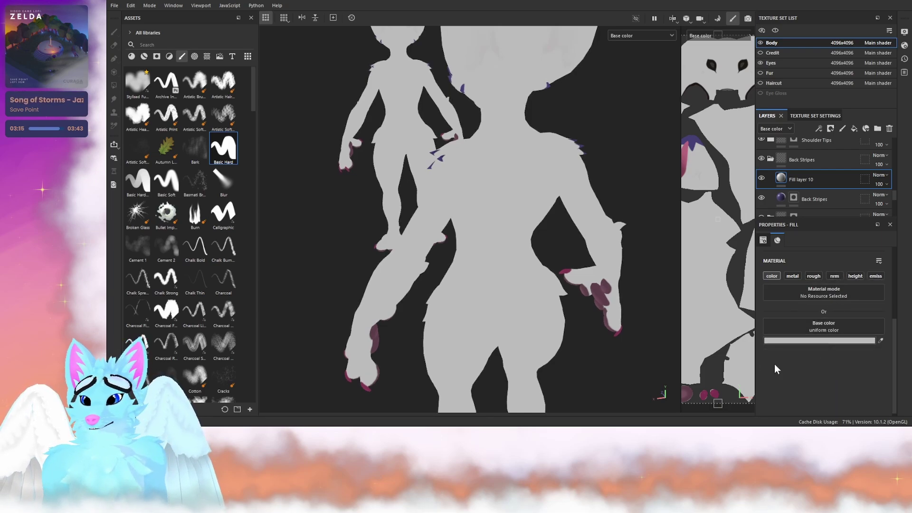
pyautogui.hotkey('ctrl', 'v')
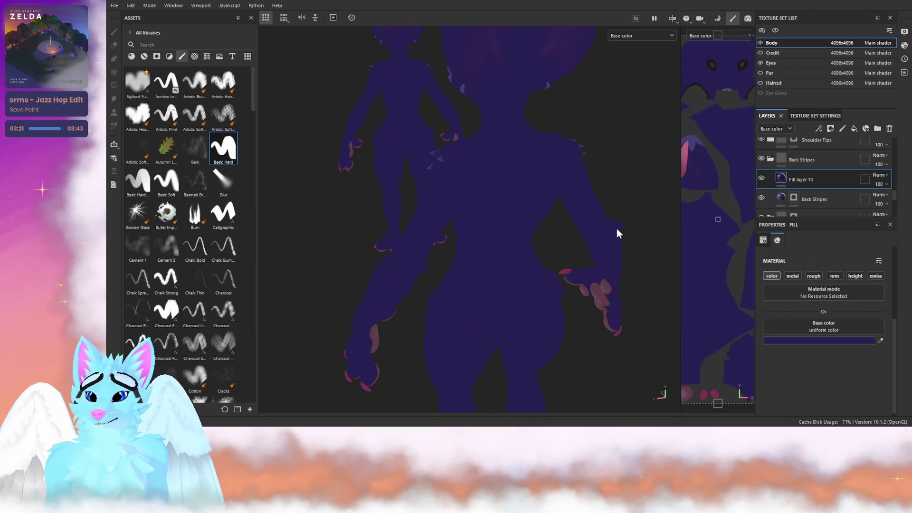
# - Mask the Back Stripes folder with a copy of the Back Stripes layer's mask
pyautogui.click(793, 197)
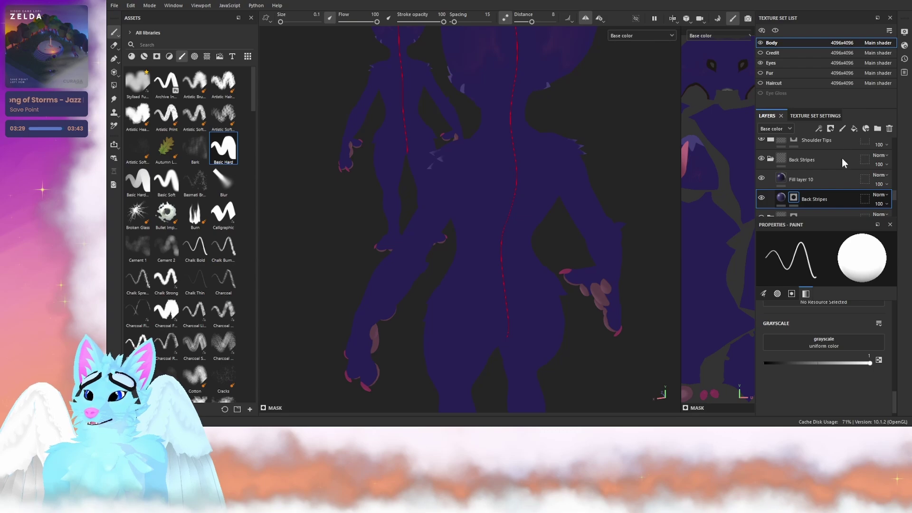
pyautogui.click(805, 161)
pyautogui.click(830, 128)
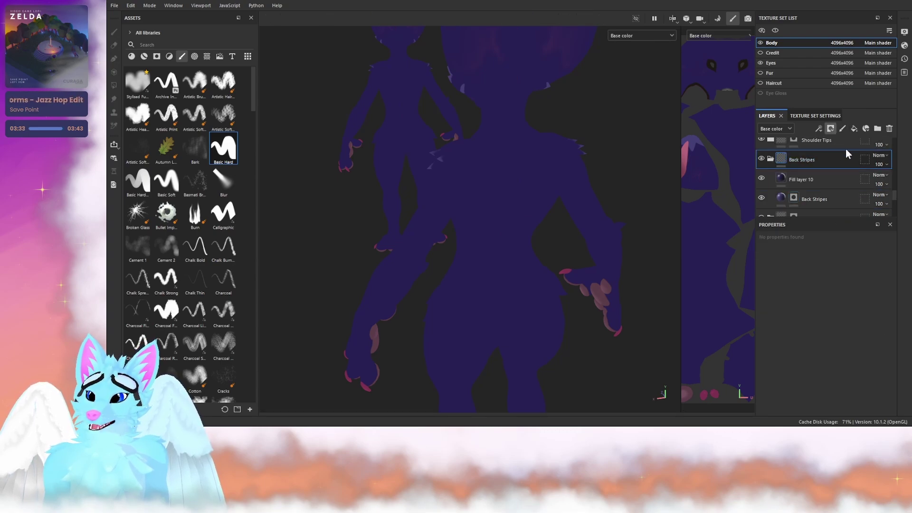
pyautogui.click(846, 149)
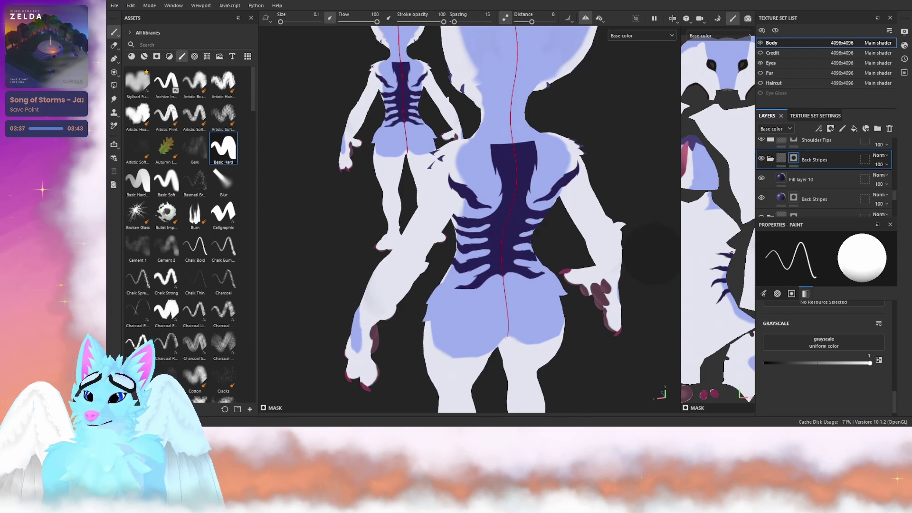
# - Compare the back stripes with and without the dark fill layer from behind at full-body distance
pyautogui.scroll(-4, 567, 208)
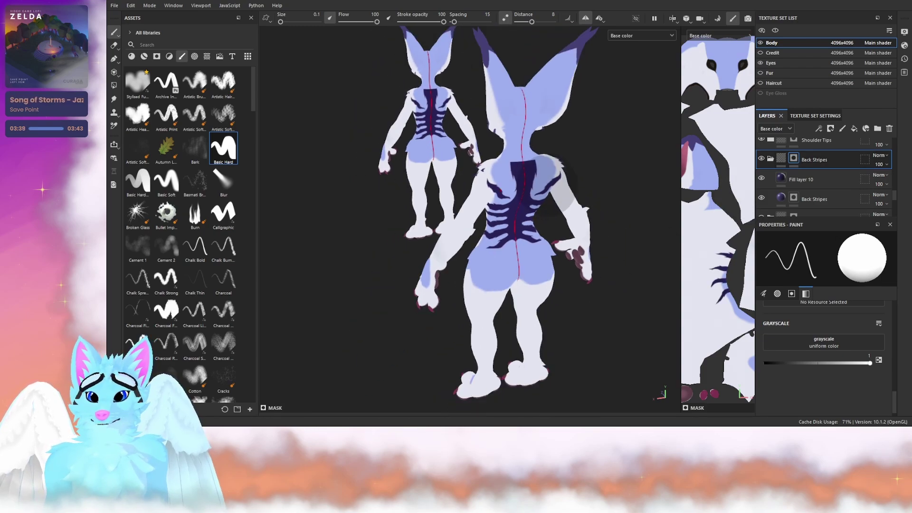
pyautogui.keyDown('alt'); pyautogui.moveTo(567, 208); pyautogui.dragTo(593, 176); pyautogui.keyUp('alt')
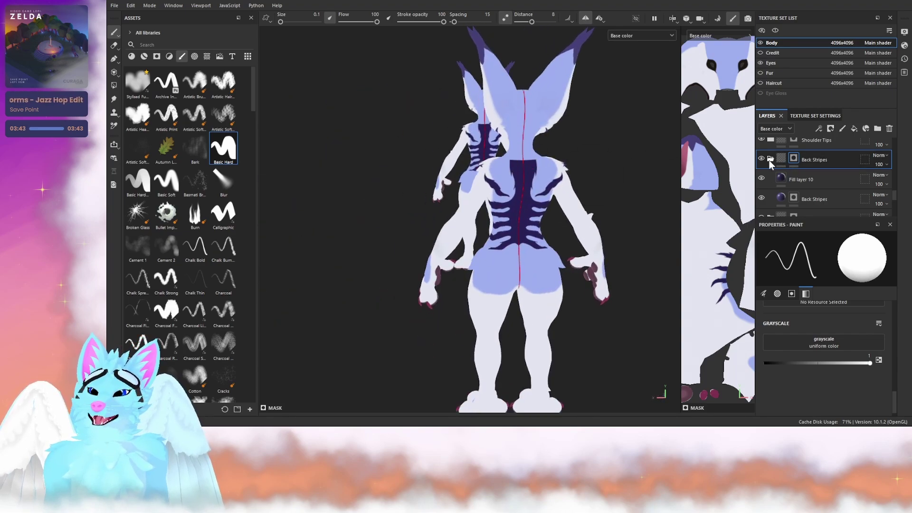
pyautogui.click(762, 178)
pyautogui.click(762, 178)
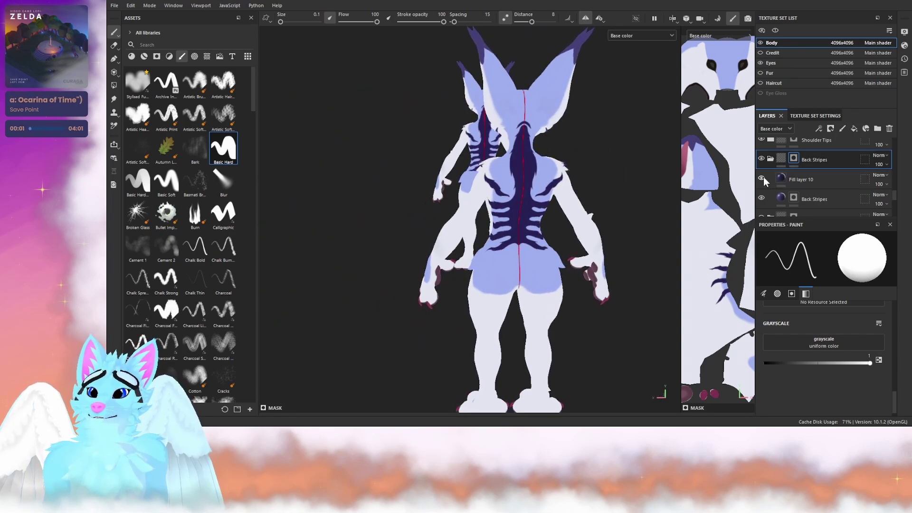
pyautogui.click(762, 178)
pyautogui.click(762, 178)
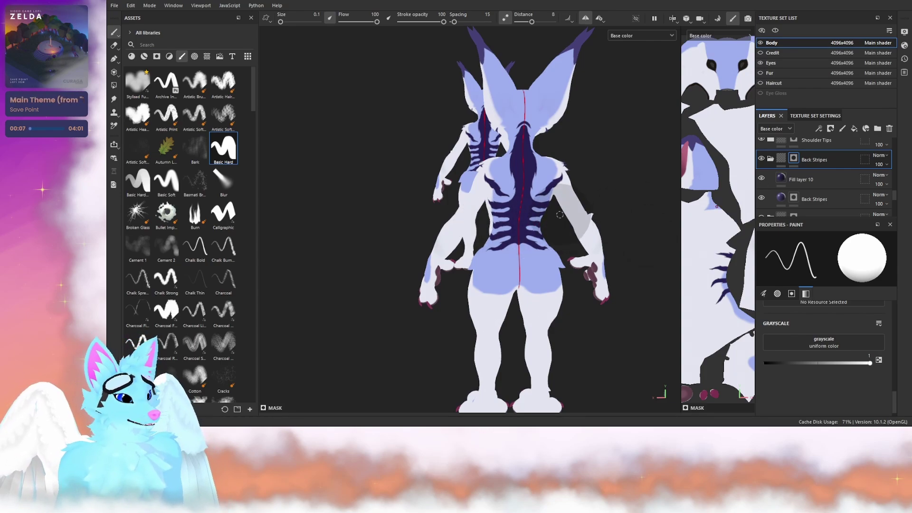
# - Hide the Nose and Ears folders and save the project
pyautogui.scroll(1, 793, 157)
pyautogui.scroll(4, 786, 176)
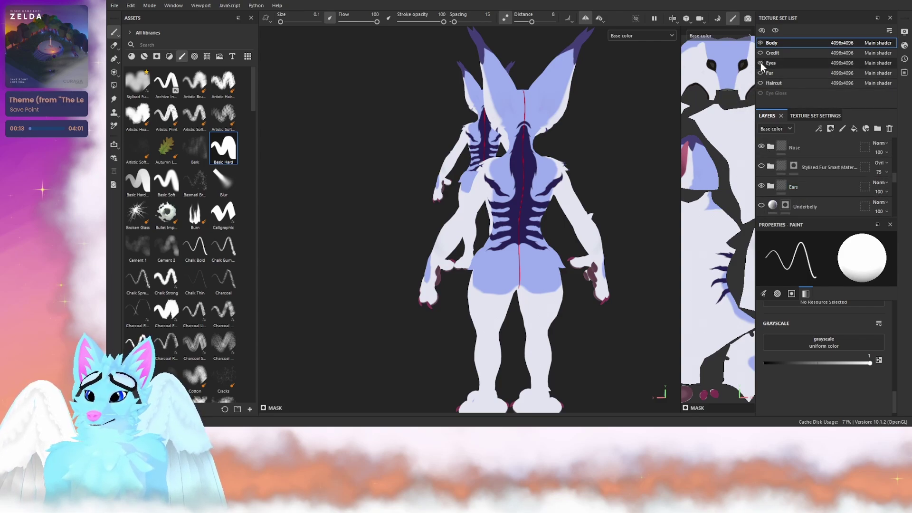
pyautogui.click(762, 146)
pyautogui.click(761, 186)
pyautogui.scroll(-5, 791, 190)
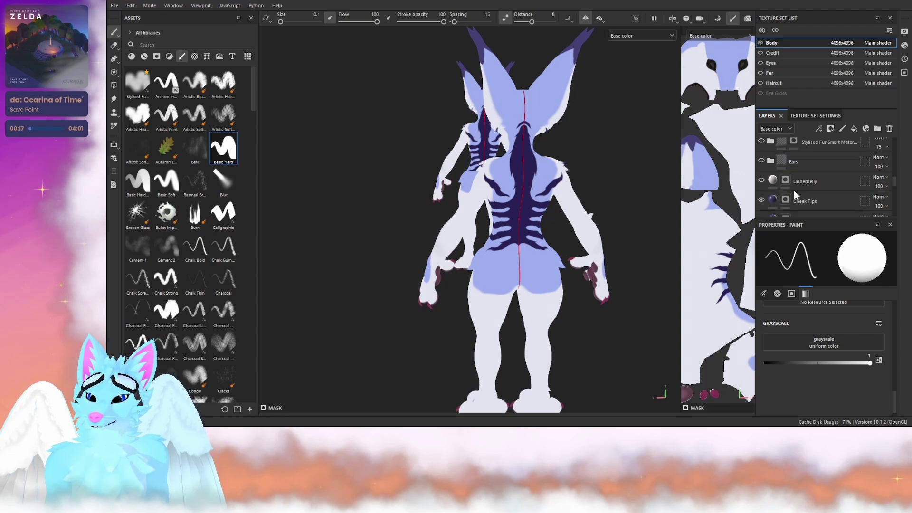
pyautogui.click(801, 183)
pyautogui.scroll(-3, 803, 182)
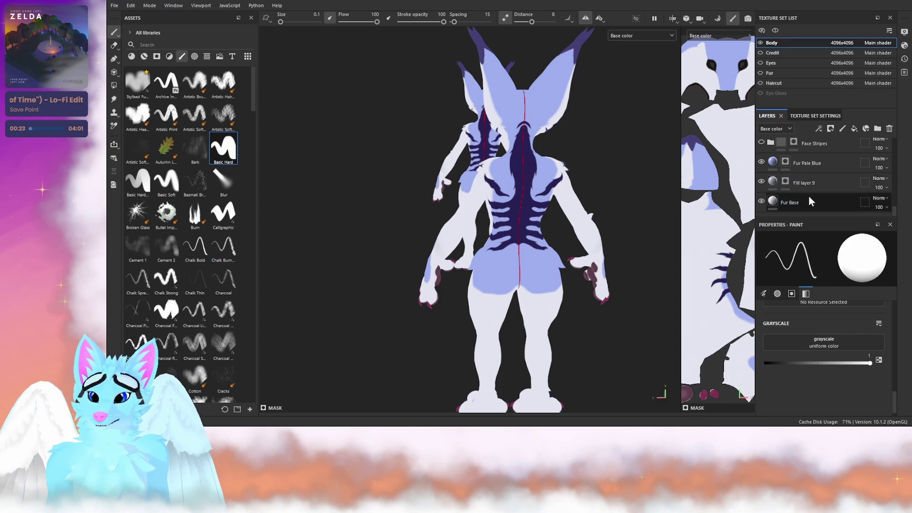
pyautogui.click(809, 205)
pyautogui.click(817, 183)
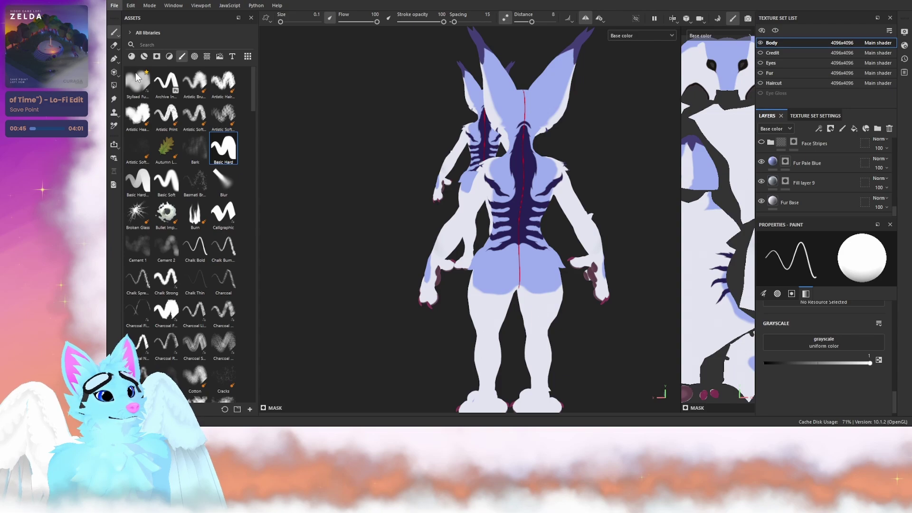
pyautogui.hotkey('ctrl', 's')
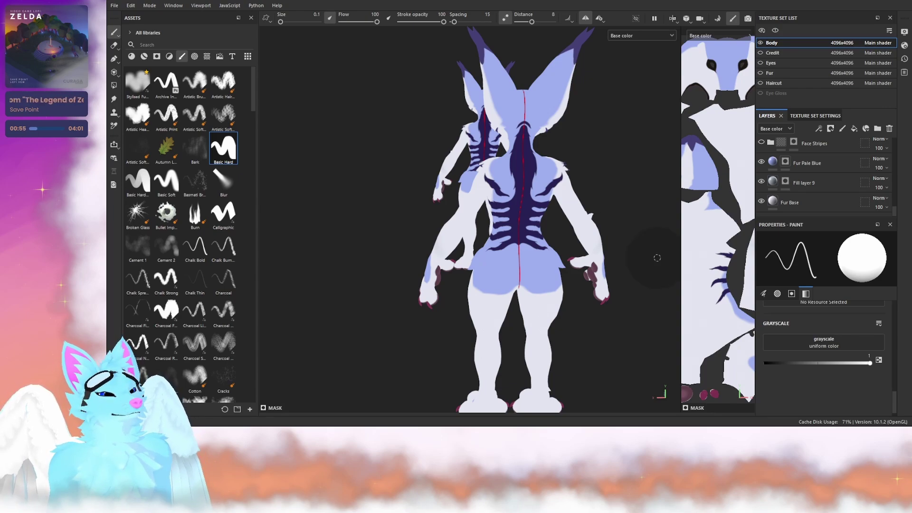
# - Add a black mask to Fill layer 10 in the Back Stripes folder
pyautogui.scroll(2, 657, 258)
pyautogui.scroll(5, 824, 176)
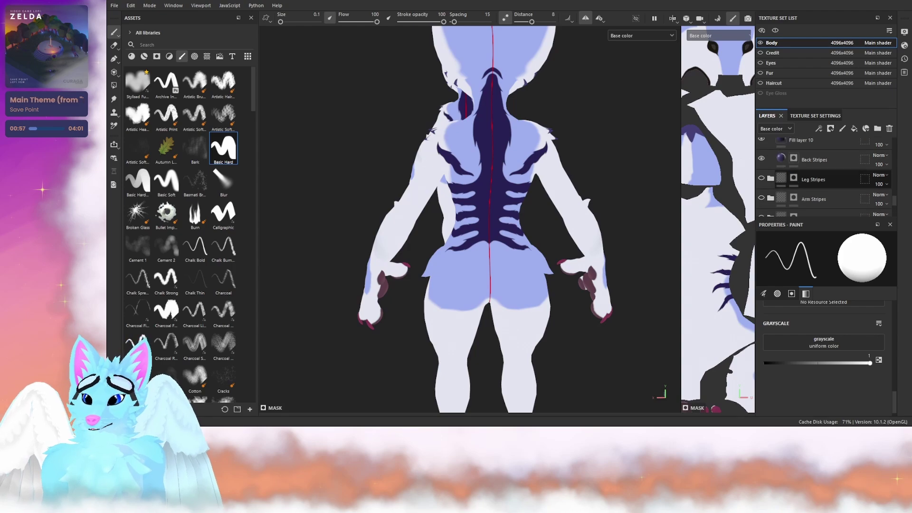
pyautogui.scroll(1, 824, 175)
pyautogui.click(807, 165)
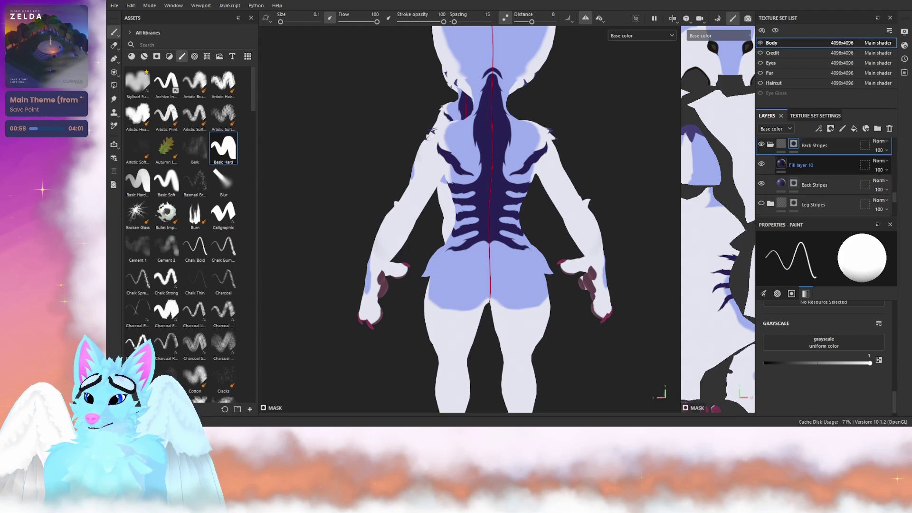
pyautogui.click(828, 129)
pyautogui.click(837, 150)
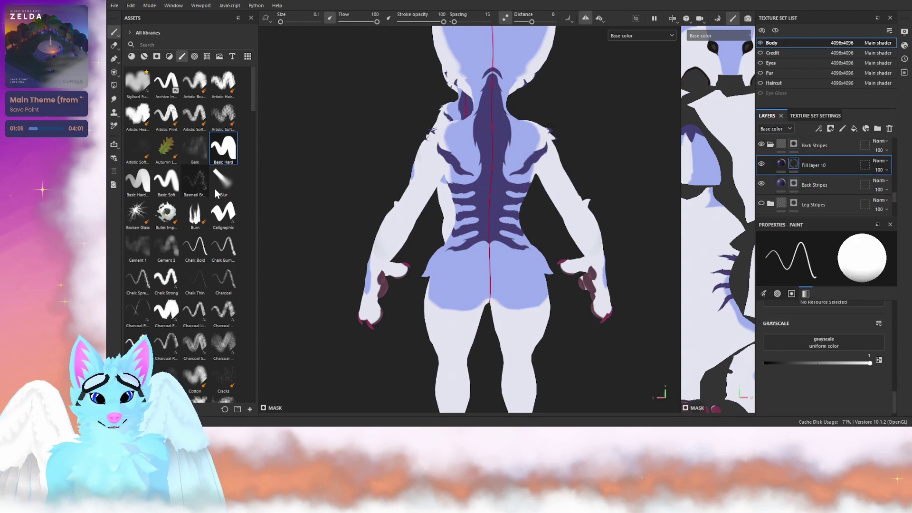
# - Choose the Basic Soft brush, turn off Lazy Mouse and set the brush size to about 1.86
pyautogui.click(166, 180)
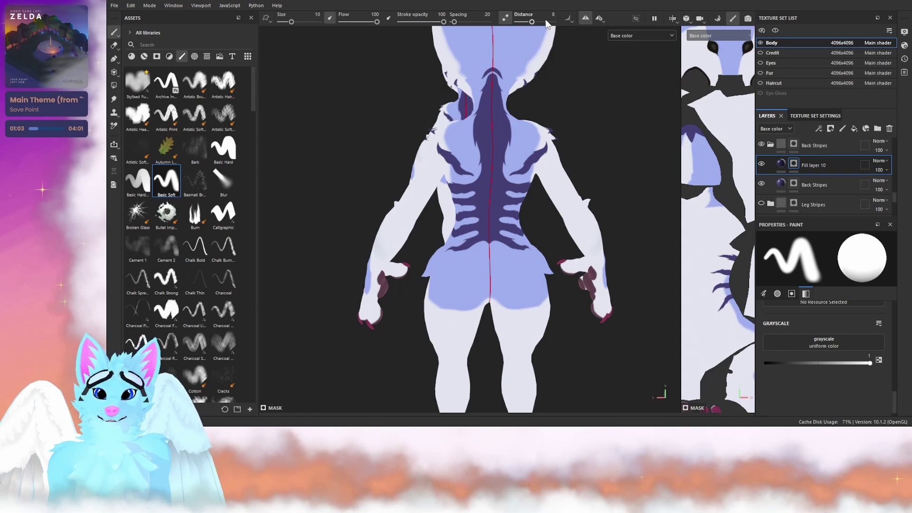
pyautogui.click(505, 18)
pyautogui.keyDown('ctrl'); pyautogui.moveTo(532, 150); pyautogui.dragTo(513, 150, button='right'); pyautogui.keyUp('ctrl')
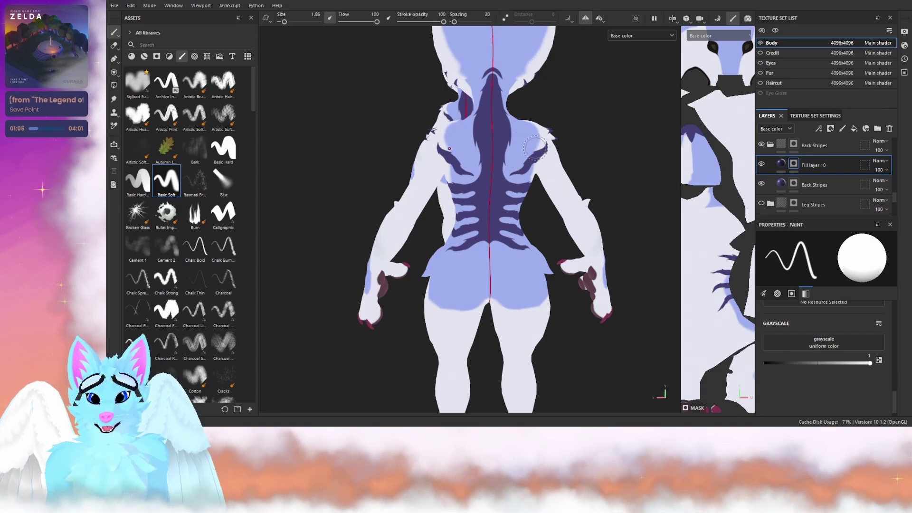
# - Softly shade the edges of the crescent stripe at the nape and the top of the neck stripe, using brush size 0.58
pyautogui.scroll(4, 536, 149)
pyautogui.keyDown('alt'); pyautogui.moveTo(534, 146); pyautogui.dragTo(526, 259, button='middle'); pyautogui.keyUp('alt')
pyautogui.scroll(6, 456, 104)
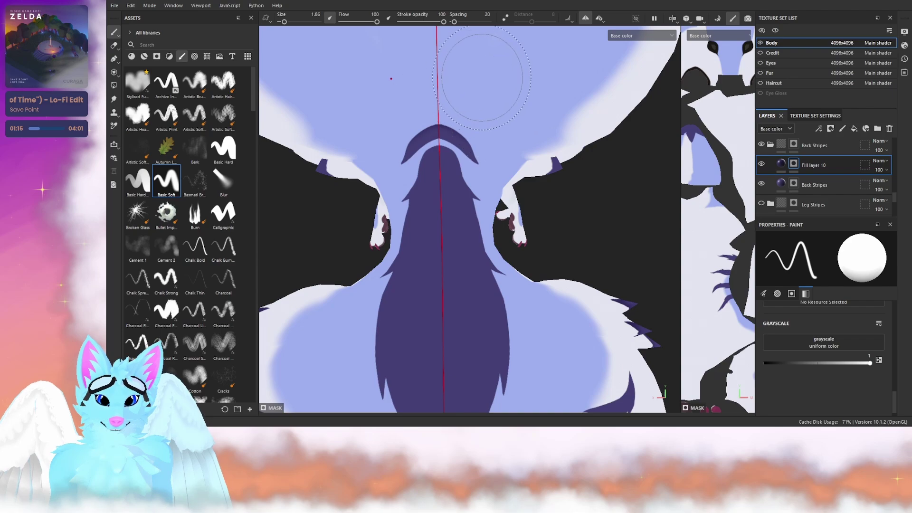
pyautogui.keyDown('ctrl'); pyautogui.moveTo(477, 163); pyautogui.dragTo(464, 161, button='right'); pyautogui.keyUp('ctrl')
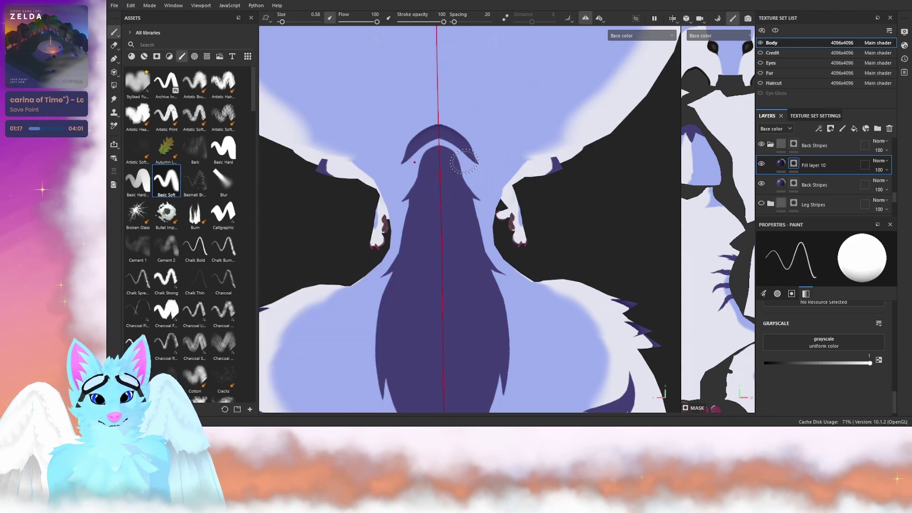
pyautogui.scroll(4, 464, 161)
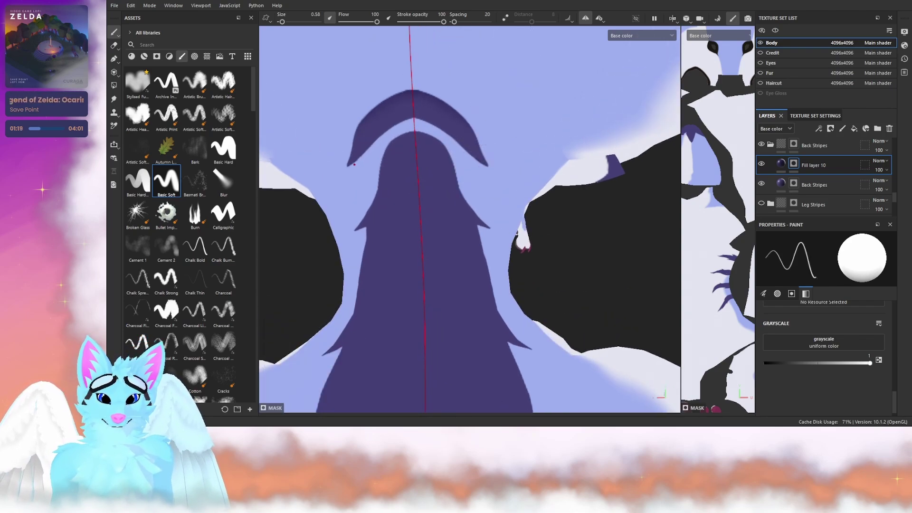
pyautogui.moveTo(480, 165)
pyautogui.keyDown('alt'); pyautogui.mouseDown()
pyautogui.moveTo(463, 140)
pyautogui.moveTo(428, 124)
pyautogui.moveTo(455, 190)
pyautogui.mouseUp(); pyautogui.keyUp('alt')
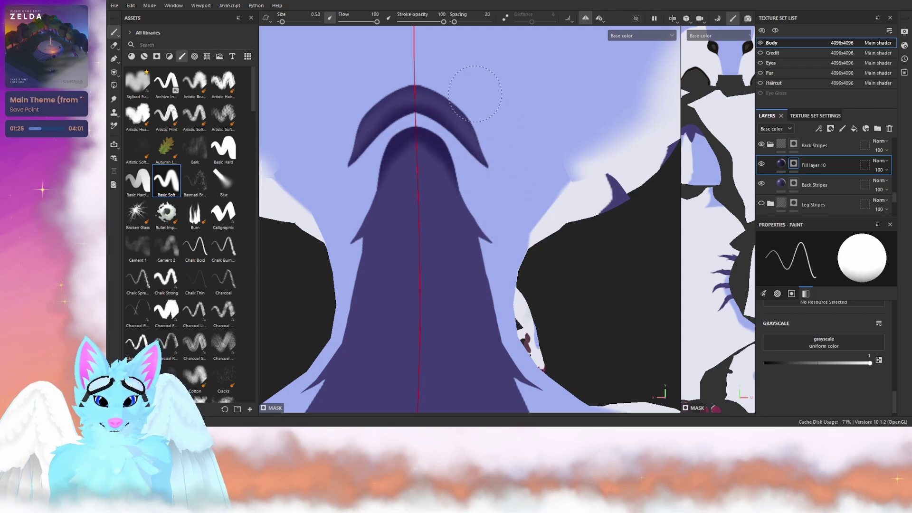
# - Paint soft dark shading down the side edges and fur tufts of the neck stripe
pyautogui.moveTo(473, 177)
pyautogui.mouseDown()
pyautogui.moveTo(507, 236)
pyautogui.moveTo(480, 239)
pyautogui.moveTo(498, 297)
pyautogui.mouseUp()
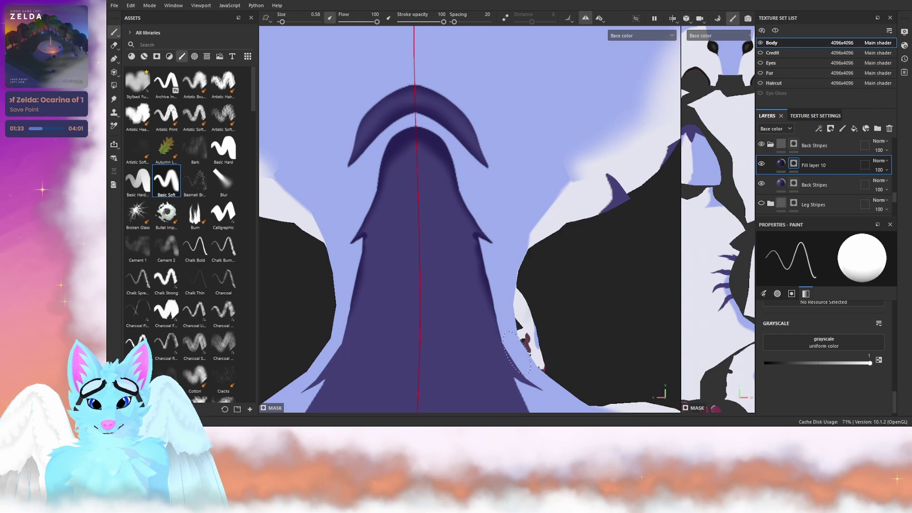
pyautogui.moveTo(506, 351); pyautogui.dragTo(493, 323)
pyautogui.press('f')
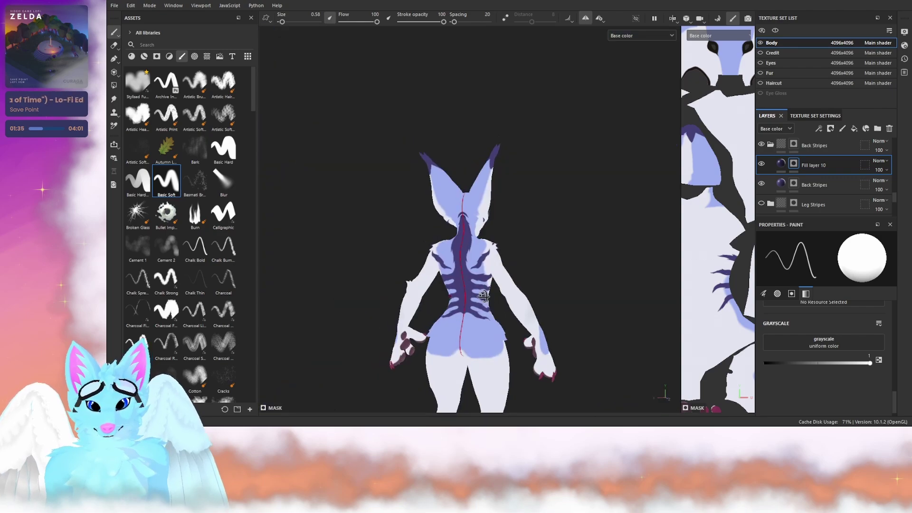
# - Shade the edges of the spine stripe from the lower neck across the upper back, using brush size 1.85
pyautogui.scroll(5, 576, 160)
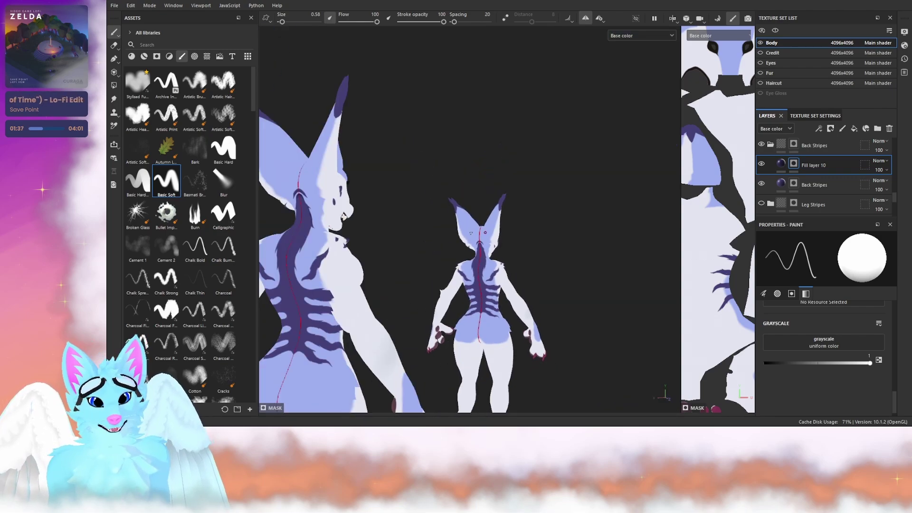
pyautogui.scroll(6, 576, 160)
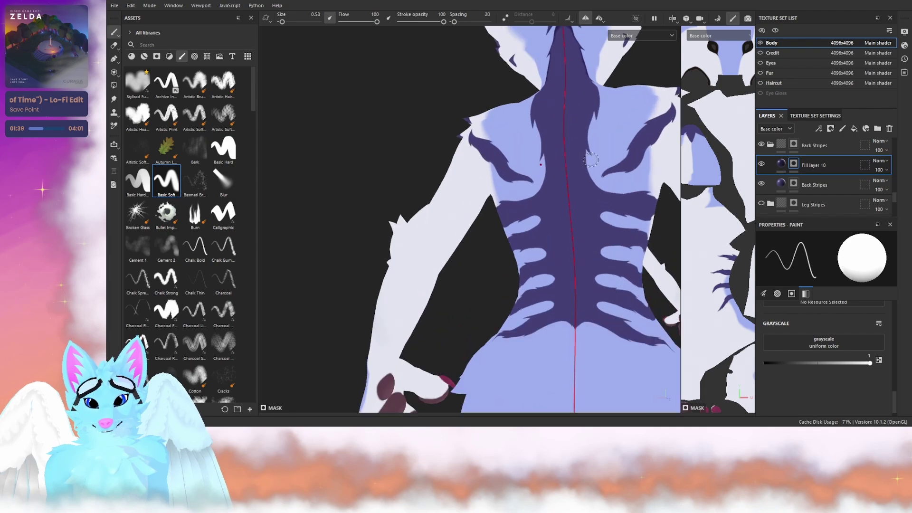
pyautogui.scroll(1, 524, 170)
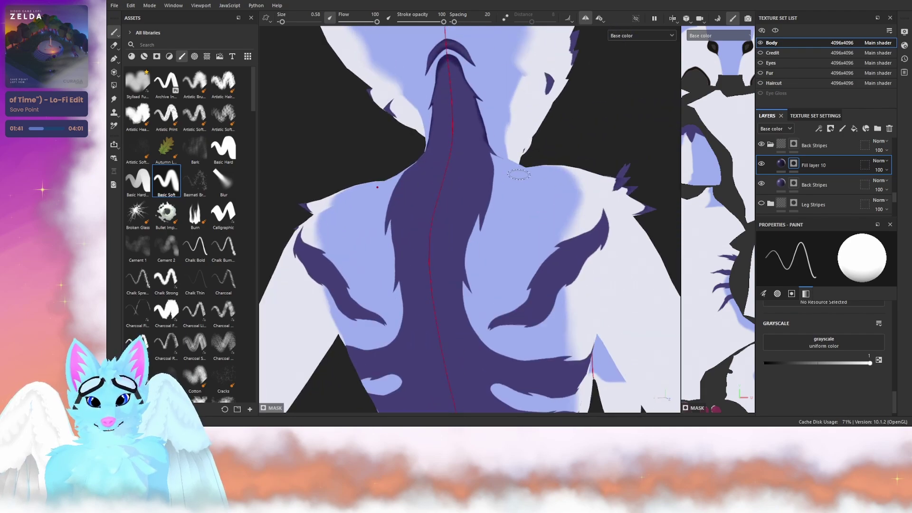
pyautogui.keyDown('ctrl'); pyautogui.moveTo(524, 169); pyautogui.dragTo(528, 193, button='right'); pyautogui.keyUp('ctrl')
pyautogui.scroll(3, 528, 194)
pyautogui.scroll(-3, 528, 194)
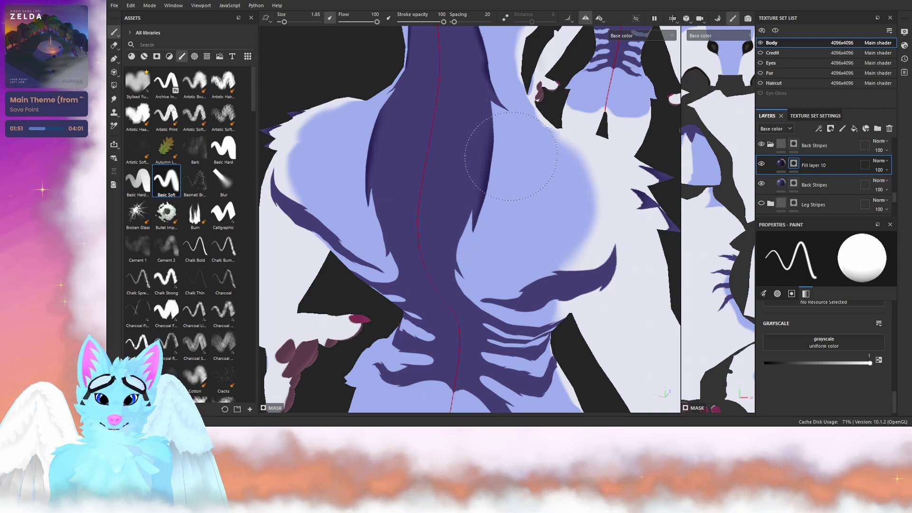
pyautogui.keyDown('alt'); pyautogui.moveTo(527, 130); pyautogui.dragTo(519, 71); pyautogui.keyUp('alt')
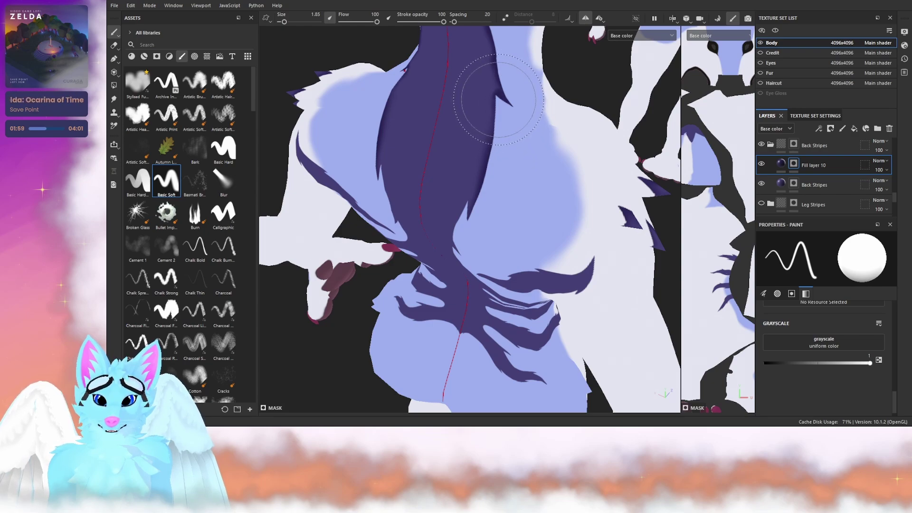
pyautogui.moveTo(502, 157)
pyautogui.keyDown('alt'); pyautogui.mouseDown()
pyautogui.moveTo(525, 206)
pyautogui.moveTo(433, 261)
pyautogui.mouseUp(); pyautogui.keyUp('alt')
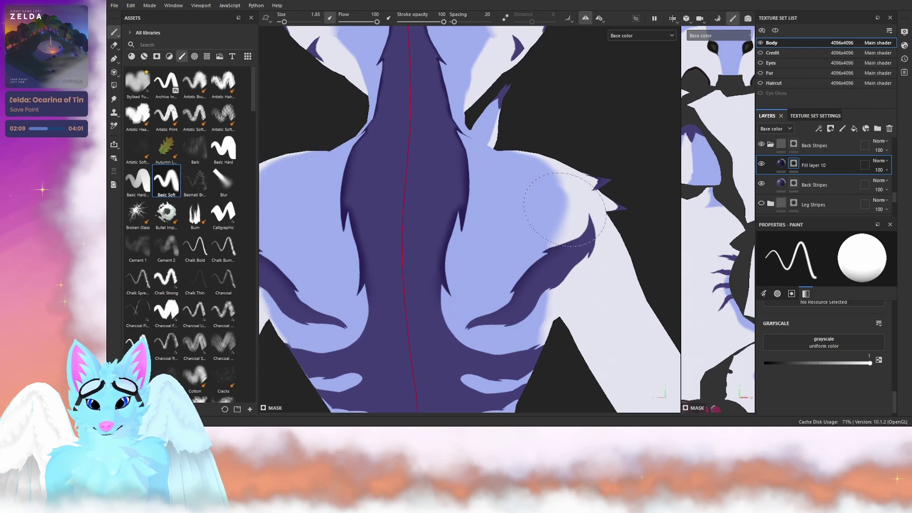
# - Shade the edges of the shoulder-blade stripes and the upper edge of the topmost side stripe
pyautogui.moveTo(551, 214)
pyautogui.keyDown('alt'); pyautogui.mouseDown()
pyautogui.moveTo(525, 199)
pyautogui.moveTo(546, 204)
pyautogui.mouseUp(); pyautogui.keyUp('alt')
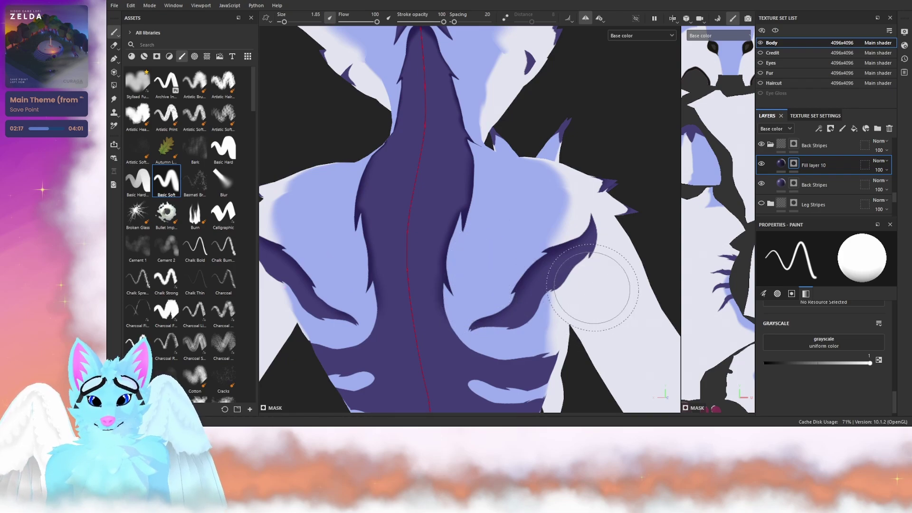
pyautogui.moveTo(603, 285)
pyautogui.keyDown('alt'); pyautogui.mouseDown()
pyautogui.moveTo(584, 261)
pyautogui.moveTo(585, 295)
pyautogui.mouseUp(); pyautogui.keyUp('alt')
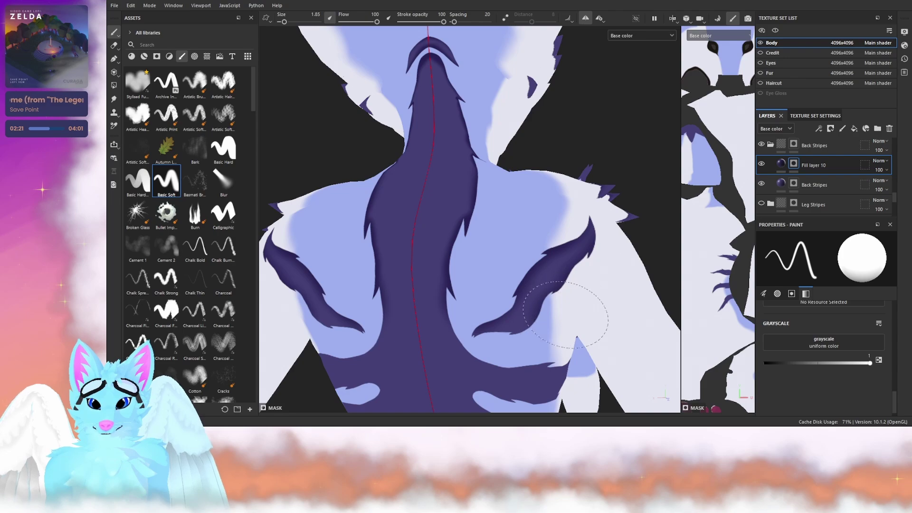
pyautogui.moveTo(586, 316)
pyautogui.keyDown('alt'); pyautogui.mouseDown()
pyautogui.moveTo(444, 204)
pyautogui.moveTo(433, 246)
pyautogui.moveTo(464, 224)
pyautogui.mouseUp(); pyautogui.keyUp('alt')
pyautogui.scroll(3, 489, 225)
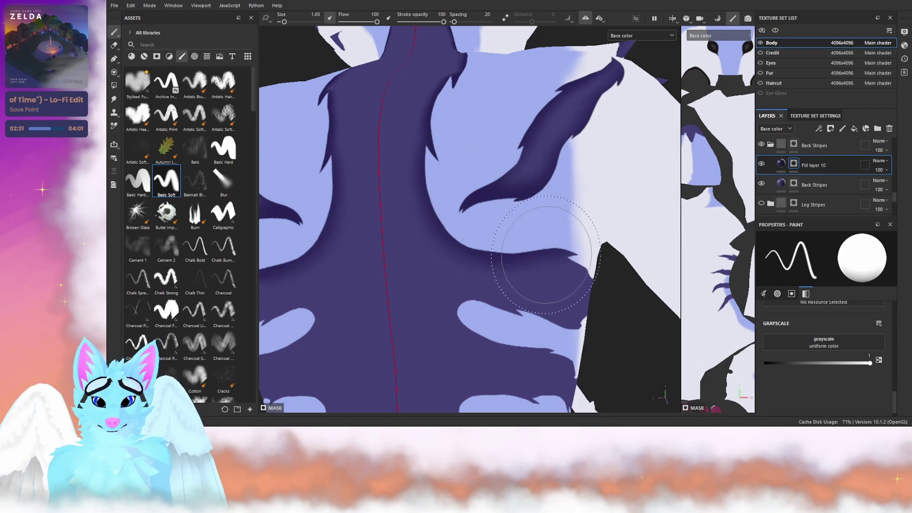
pyautogui.moveTo(539, 254)
pyautogui.keyDown('alt'); pyautogui.mouseDown()
pyautogui.moveTo(508, 285)
pyautogui.moveTo(557, 274)
pyautogui.mouseUp(); pyautogui.keyUp('alt')
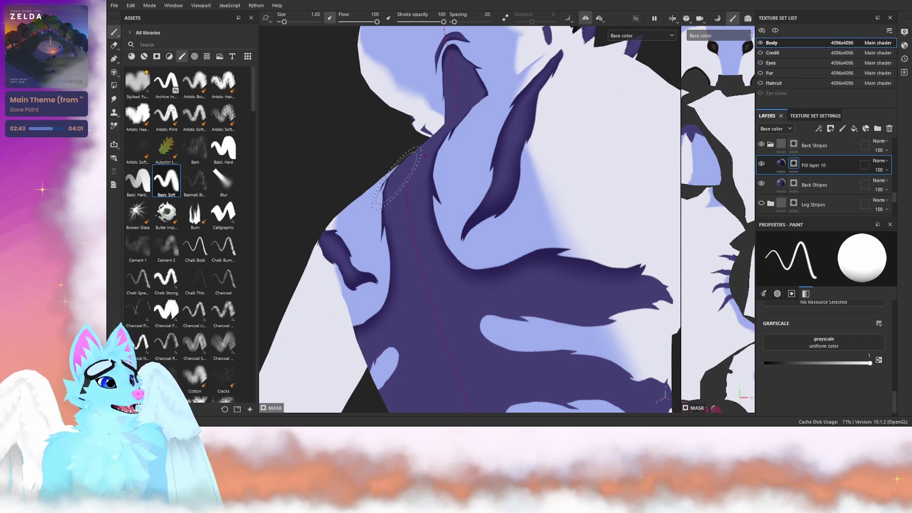
# - Examine the shaded back stripes from behind at full-body distance
pyautogui.scroll(-3, 519, 231)
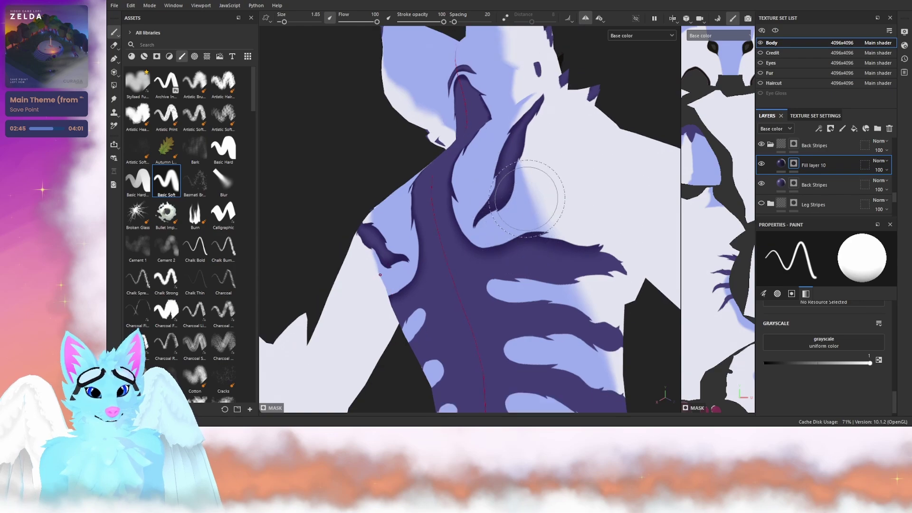
pyautogui.keyDown('alt'); pyautogui.moveTo(527, 199); pyautogui.dragTo(567, 264); pyautogui.keyUp('alt')
pyautogui.scroll(-2, 475, 241)
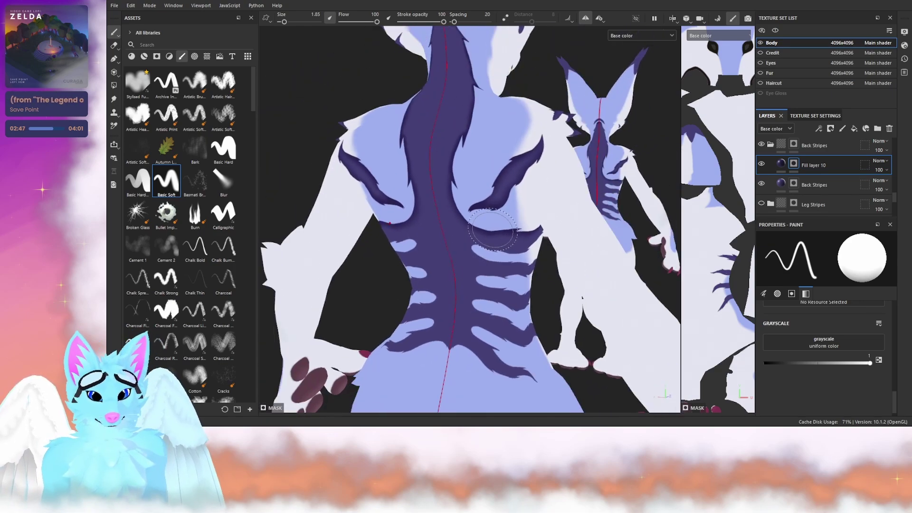
pyautogui.scroll(-4, 492, 230)
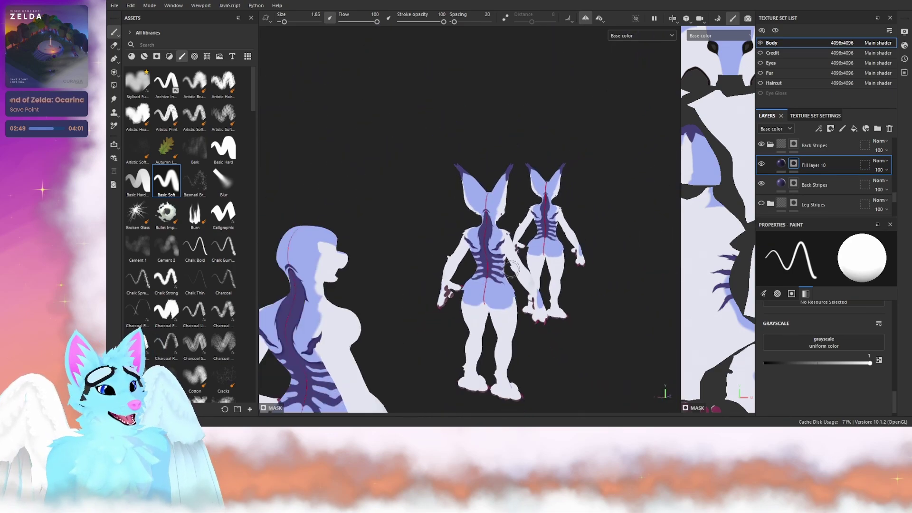
pyautogui.scroll(-2, 506, 268)
pyautogui.moveTo(429, 313)
pyautogui.keyDown('alt'); pyautogui.mouseDown(button='middle')
pyautogui.moveTo(573, 183)
pyautogui.moveTo(526, 323)
pyautogui.mouseUp(button='middle'); pyautogui.keyUp('alt')
pyautogui.scroll(-3, 569, 190)
pyautogui.scroll(2, 512, 278)
pyautogui.scroll(2, 525, 159)
# - Continue the dark shading along the topmost side stripe's edge around the flank to its pointed tips
pyautogui.keyDown('alt'); pyautogui.moveTo(480, 151); pyautogui.dragTo(462, 292, button='middle'); pyautogui.keyUp('alt')
pyautogui.scroll(3, 467, 208)
pyautogui.scroll(4, 467, 208)
pyautogui.keyDown('alt'); pyautogui.moveTo(496, 189); pyautogui.dragTo(488, 291, button='middle'); pyautogui.keyUp('alt')
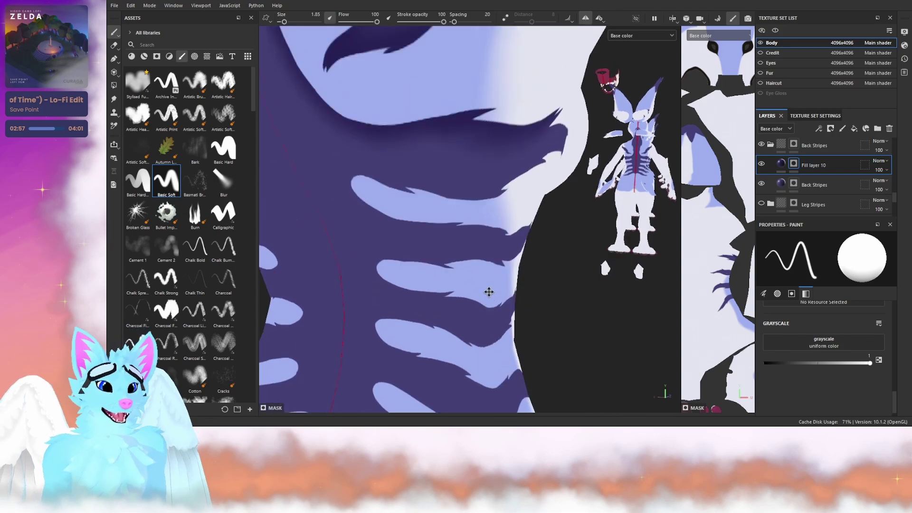
pyautogui.moveTo(489, 291)
pyautogui.keyDown('alt'); pyautogui.mouseDown()
pyautogui.moveTo(472, 267)
pyautogui.moveTo(427, 259)
pyautogui.moveTo(401, 222)
pyautogui.mouseUp(); pyautogui.keyUp('alt')
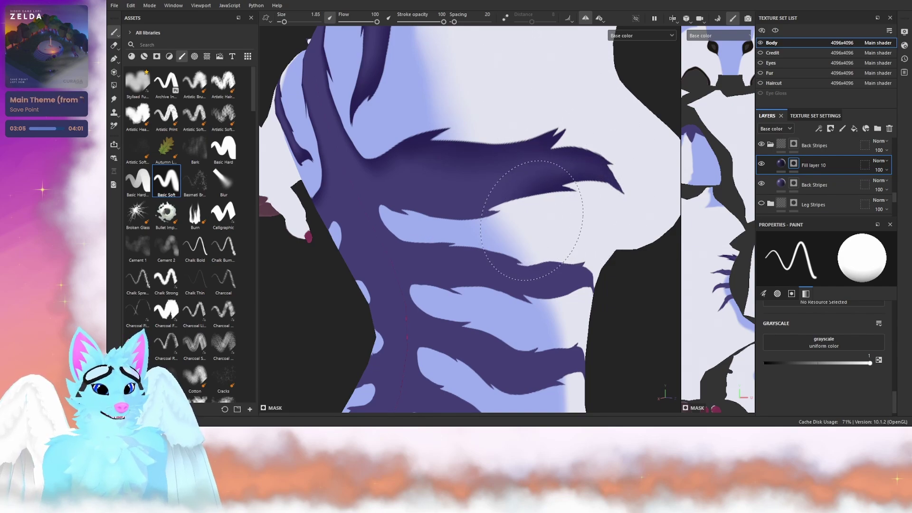
pyautogui.scroll(2, 508, 214)
pyautogui.keyDown('alt'); pyautogui.moveTo(591, 196); pyautogui.dragTo(558, 202); pyautogui.keyUp('alt')
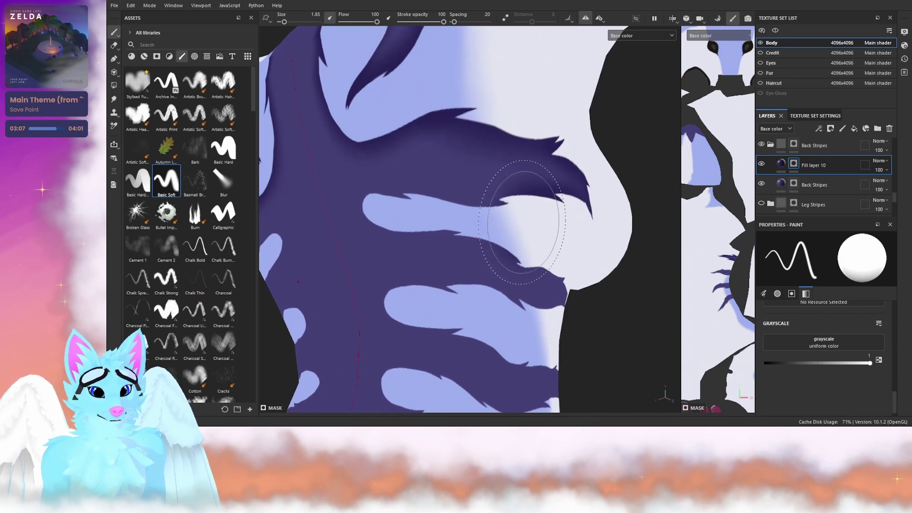
# - Shade the stripe edges surrounding the first and second light gaps between the side stripes
pyautogui.moveTo(497, 217); pyautogui.dragTo(373, 209)
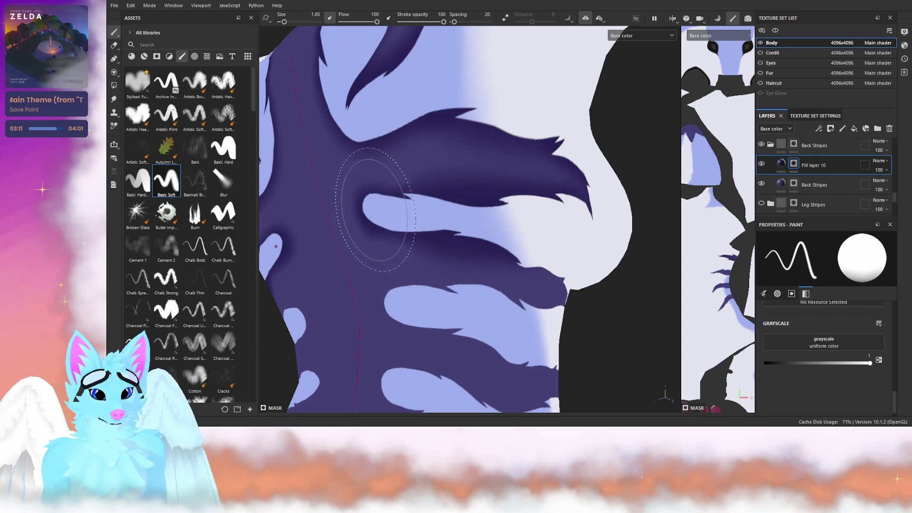
pyautogui.moveTo(398, 303)
pyautogui.mouseDown()
pyautogui.moveTo(389, 294)
pyautogui.moveTo(513, 331)
pyautogui.moveTo(447, 326)
pyautogui.mouseUp()
pyautogui.moveTo(533, 334)
pyautogui.mouseDown()
pyautogui.moveTo(592, 345)
pyautogui.moveTo(498, 218)
pyautogui.moveTo(608, 262)
pyautogui.moveTo(564, 179)
pyautogui.moveTo(494, 104)
pyautogui.mouseUp()
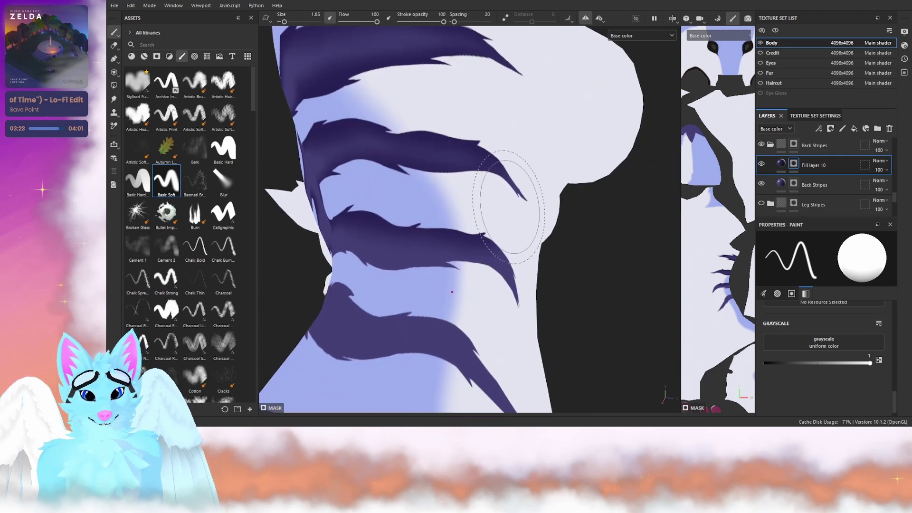
# - Shade the stripe edges around the third light gap, from the flank tips to its rounded inner end
pyautogui.moveTo(508, 207)
pyautogui.mouseDown()
pyautogui.moveTo(531, 194)
pyautogui.moveTo(525, 215)
pyautogui.mouseUp()
pyautogui.keyDown('alt'); pyautogui.moveTo(525, 215); pyautogui.dragTo(507, 231); pyautogui.keyUp('alt')
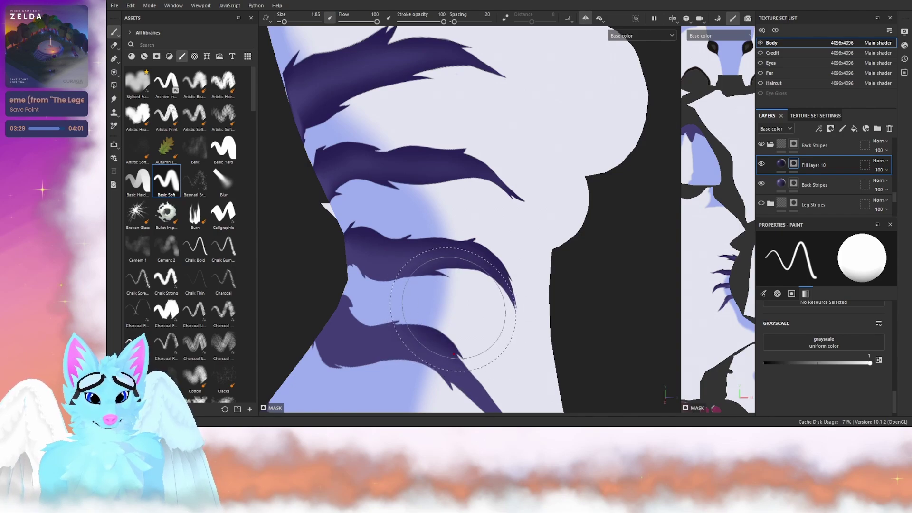
pyautogui.keyDown('alt'); pyautogui.moveTo(451, 305); pyautogui.dragTo(492, 321); pyautogui.keyUp('alt')
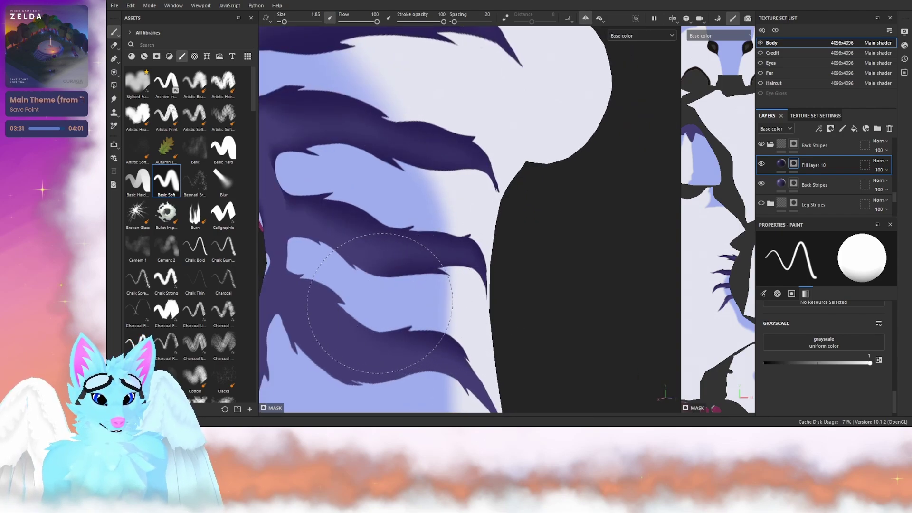
pyautogui.keyDown('alt'); pyautogui.moveTo(346, 294); pyautogui.dragTo(422, 308); pyautogui.keyUp('alt')
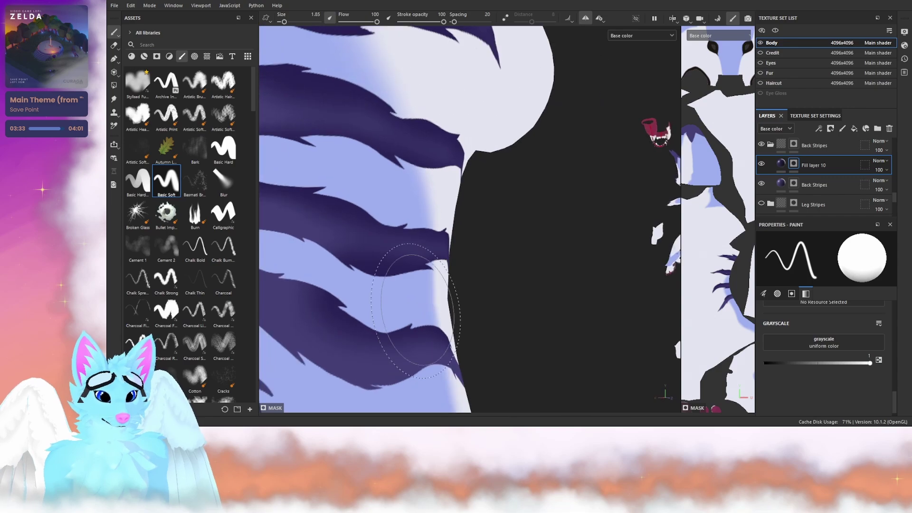
pyautogui.moveTo(431, 307)
pyautogui.keyDown('alt'); pyautogui.mouseDown(button='middle')
pyautogui.moveTo(515, 281)
pyautogui.moveTo(505, 302)
pyautogui.mouseUp(button='middle'); pyautogui.keyUp('alt')
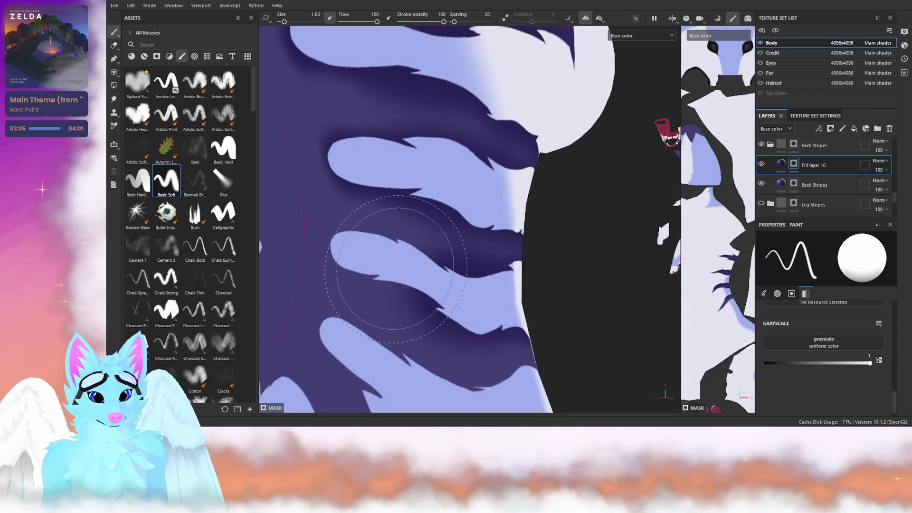
pyautogui.moveTo(407, 285)
pyautogui.mouseDown()
pyautogui.moveTo(397, 254)
pyautogui.moveTo(392, 268)
pyautogui.moveTo(348, 251)
pyautogui.mouseUp()
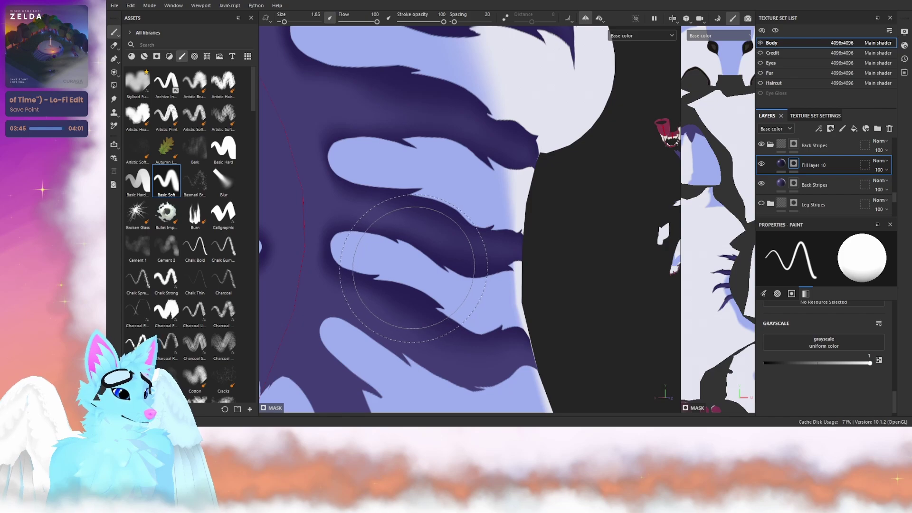
# - Shade the remaining lower side stripes and the lowest stripe above the hips along all their edges
pyautogui.moveTo(407, 264)
pyautogui.mouseDown(button='middle')
pyautogui.moveTo(417, 226)
pyautogui.moveTo(403, 124)
pyautogui.moveTo(393, 133)
pyautogui.mouseUp(button='middle')
pyautogui.keyDown('alt'); pyautogui.moveTo(393, 161); pyautogui.dragTo(335, 181); pyautogui.keyUp('alt')
pyautogui.keyDown('alt'); pyautogui.moveTo(414, 235); pyautogui.dragTo(469, 250); pyautogui.keyUp('alt')
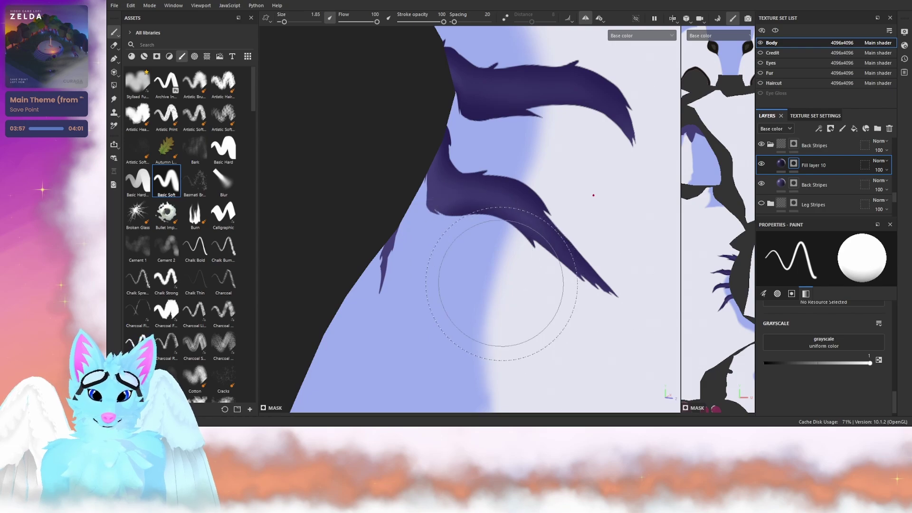
pyautogui.keyDown('alt'); pyautogui.moveTo(501, 285); pyautogui.dragTo(552, 302); pyautogui.keyUp('alt')
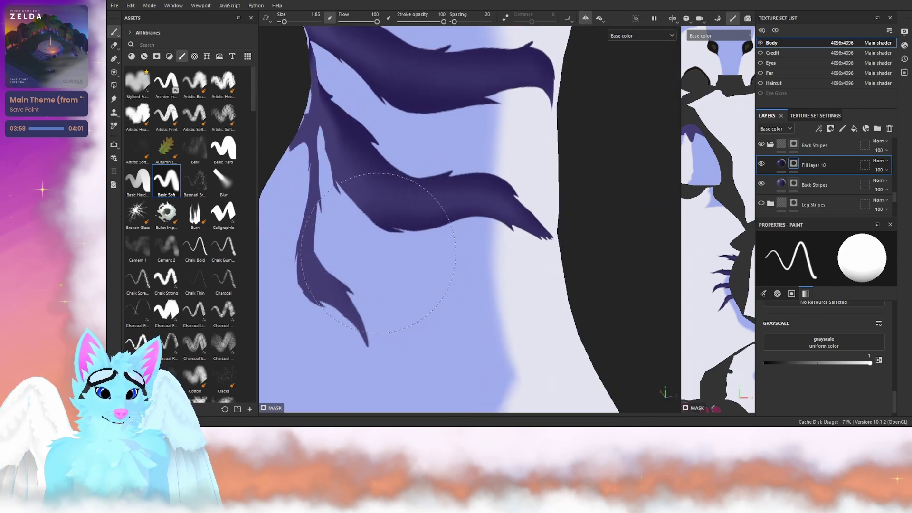
pyautogui.moveTo(425, 237)
pyautogui.keyDown('alt'); pyautogui.mouseDown()
pyautogui.moveTo(459, 257)
pyautogui.moveTo(625, 228)
pyautogui.moveTo(563, 274)
pyautogui.mouseUp(); pyautogui.keyUp('alt')
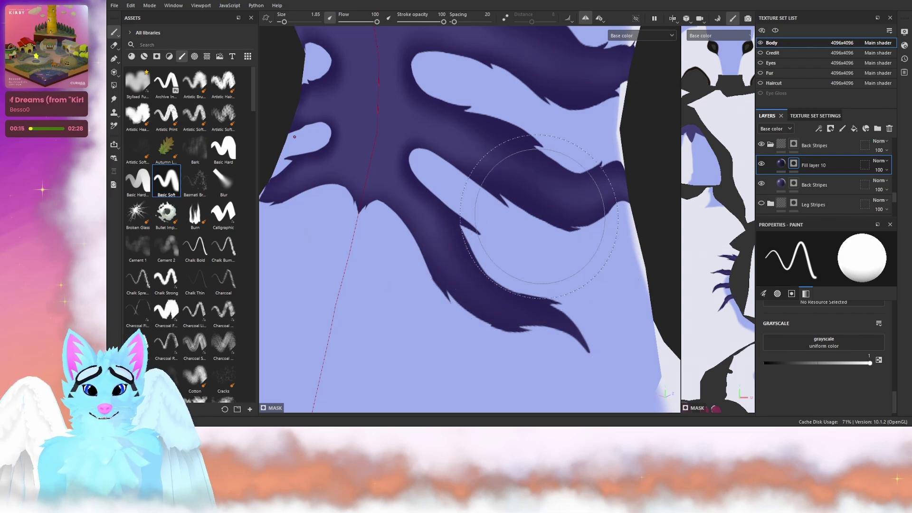
pyautogui.scroll(-3, 561, 242)
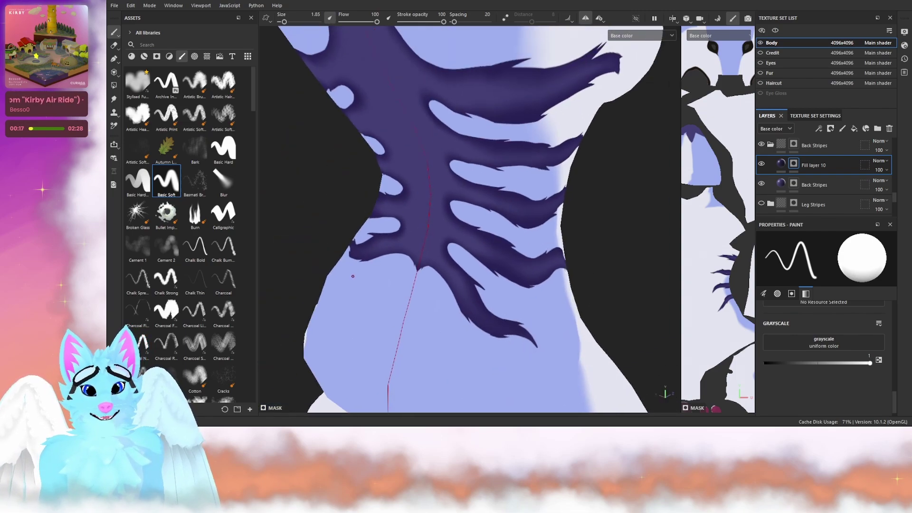
# - Lower the brush's stroke opacity to 11 and paint faint dark shading along the spine of the central back stripe
pyautogui.keyDown('alt'); pyautogui.moveTo(412, 316); pyautogui.dragTo(529, 269); pyautogui.keyUp('alt')
pyautogui.keyDown('alt'); pyautogui.moveTo(473, 253); pyautogui.dragTo(507, 318, button='middle'); pyautogui.keyUp('alt')
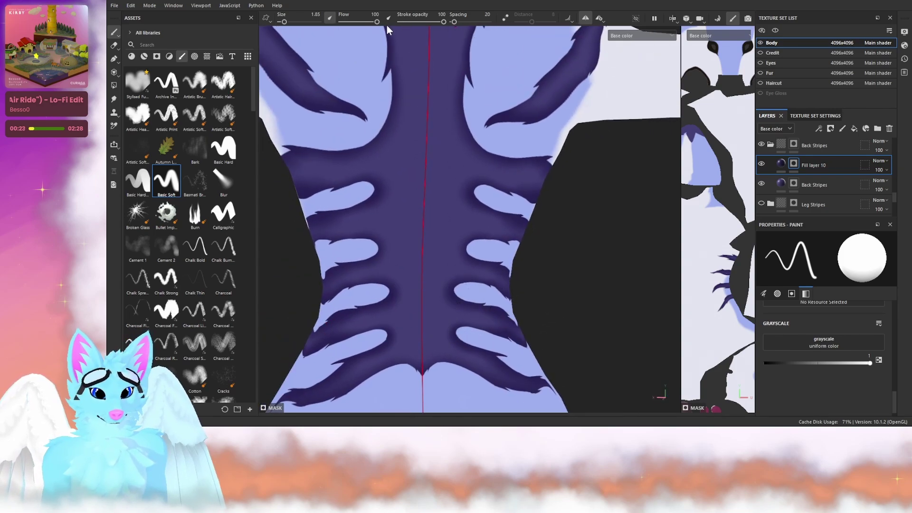
pyautogui.click(404, 22)
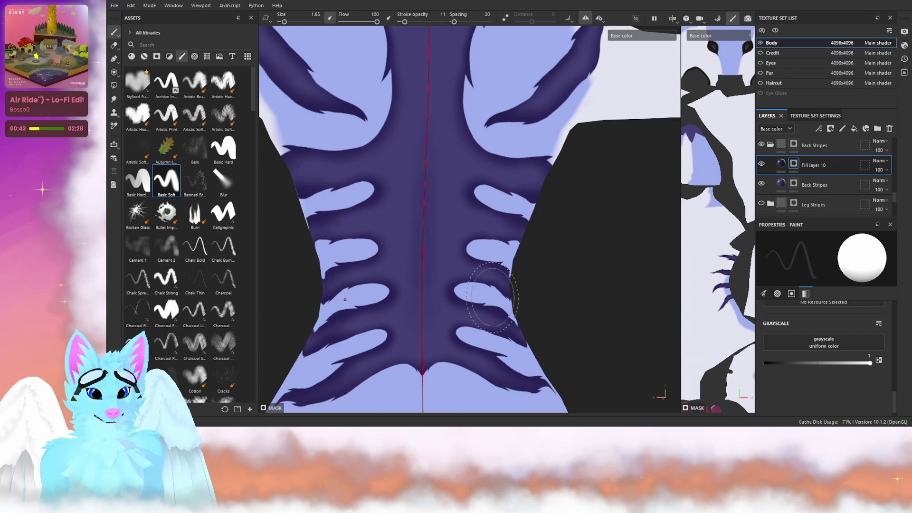
pyautogui.scroll(-6, 353, 231)
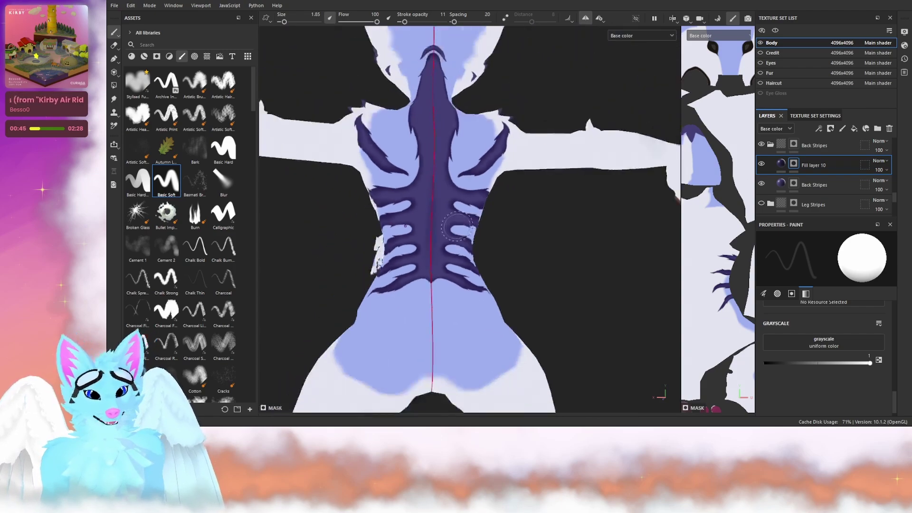
pyautogui.scroll(3, 440, 169)
pyautogui.scroll(1, 439, 168)
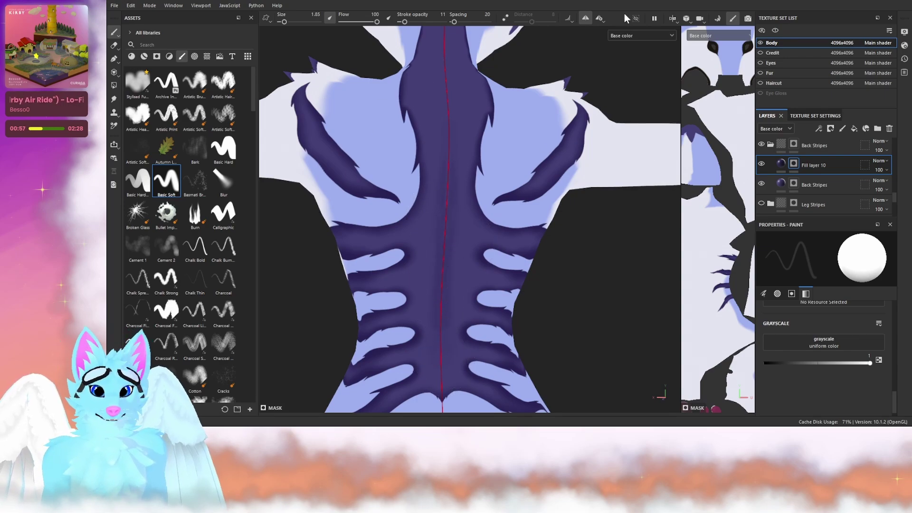
pyautogui.click(587, 18)
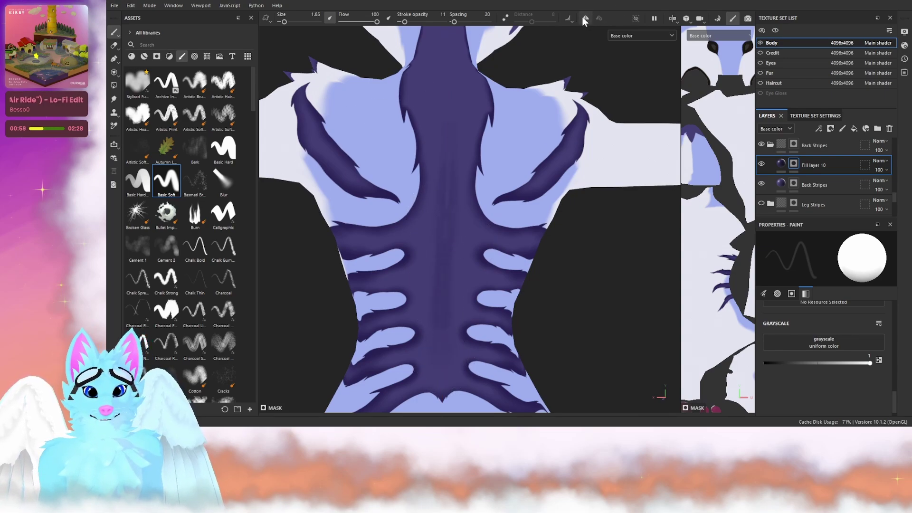
pyautogui.click(586, 19)
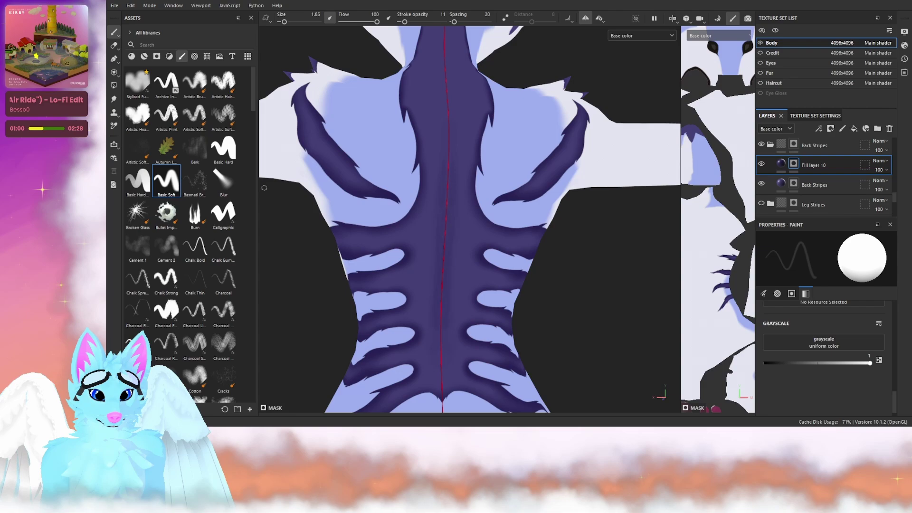
# - Choose the Blur brush, reduce its size to 2.68 and smooth the shading along the spine between the side stripes
pyautogui.click(224, 186)
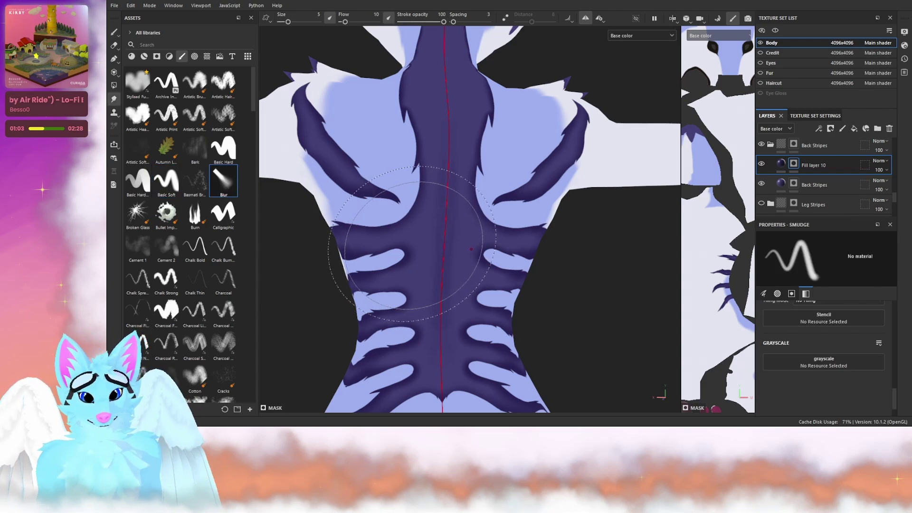
pyautogui.keyDown('ctrl'); pyautogui.moveTo(437, 245); pyautogui.dragTo(418, 244, button='right'); pyautogui.keyUp('ctrl')
pyautogui.scroll(5, 446, 245)
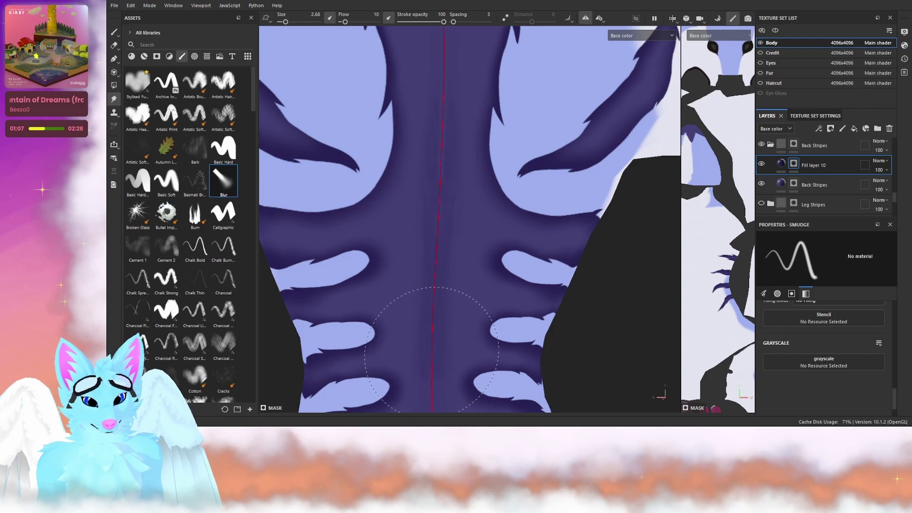
pyautogui.moveTo(432, 298)
pyautogui.mouseDown()
pyautogui.moveTo(438, 152)
pyautogui.moveTo(442, 159)
pyautogui.mouseUp()
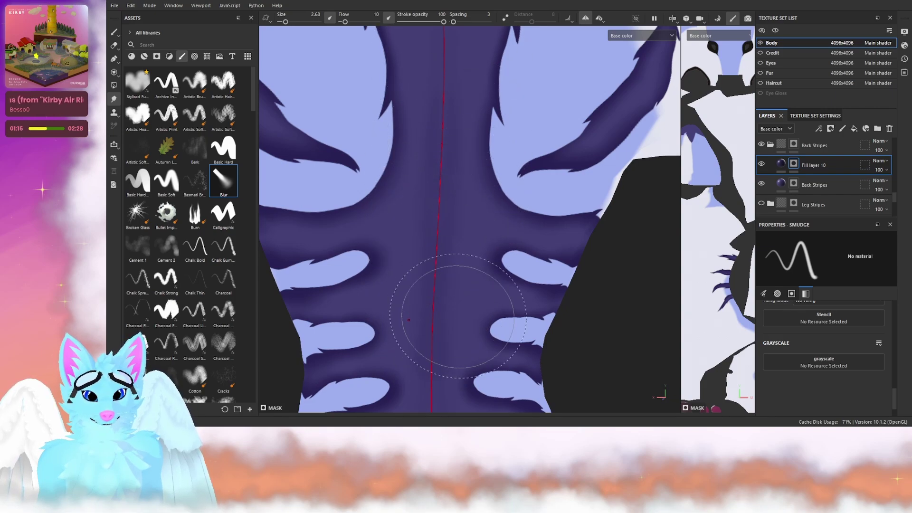
# - Soften the central stripe's edge shading across the upper back and up the neck with the Blur brush
pyautogui.scroll(-3, 502, 62)
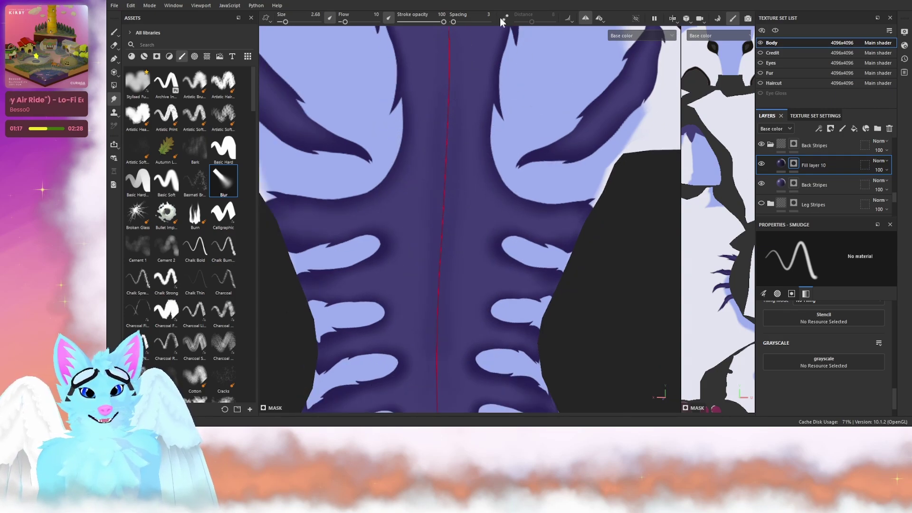
pyautogui.scroll(-4, 477, 157)
pyautogui.keyDown('alt'); pyautogui.moveTo(496, 251); pyautogui.dragTo(491, 256); pyautogui.keyUp('alt')
pyautogui.scroll(3, 491, 255)
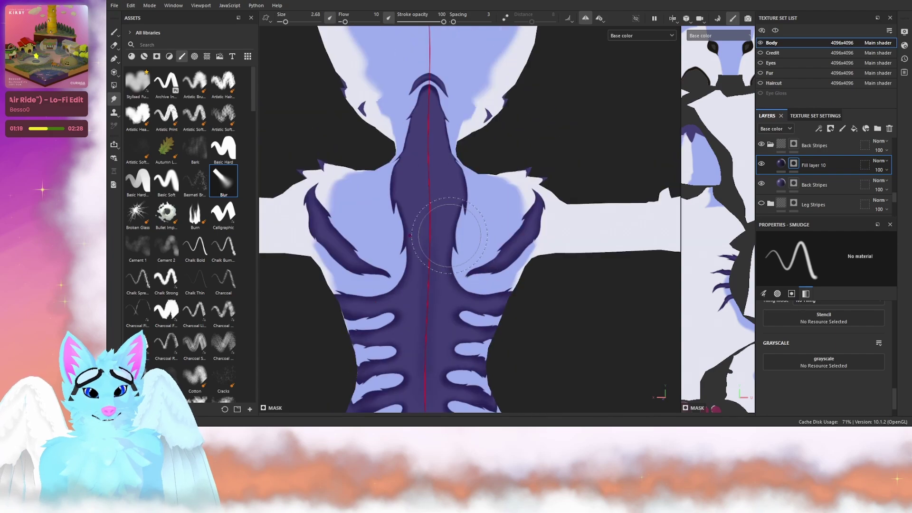
pyautogui.scroll(3, 468, 247)
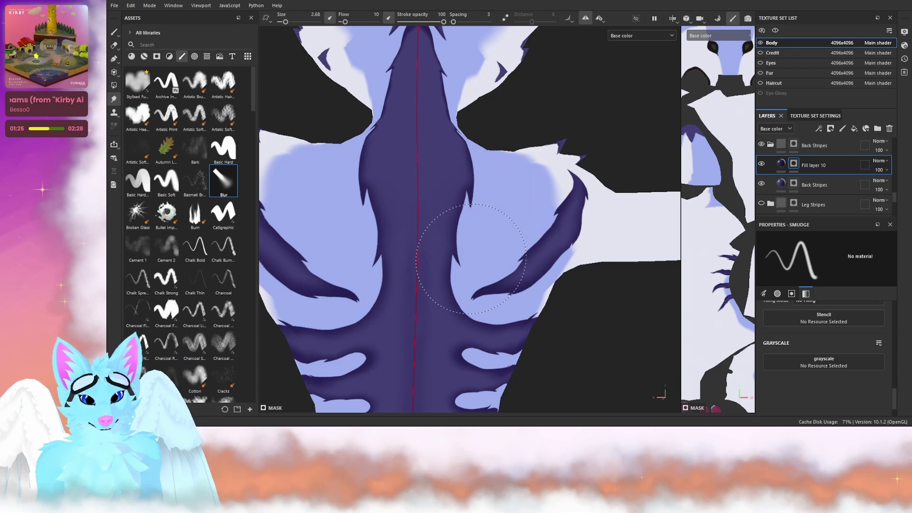
pyautogui.keyDown('alt'); pyautogui.moveTo(478, 224); pyautogui.dragTo(467, 179); pyautogui.keyUp('alt')
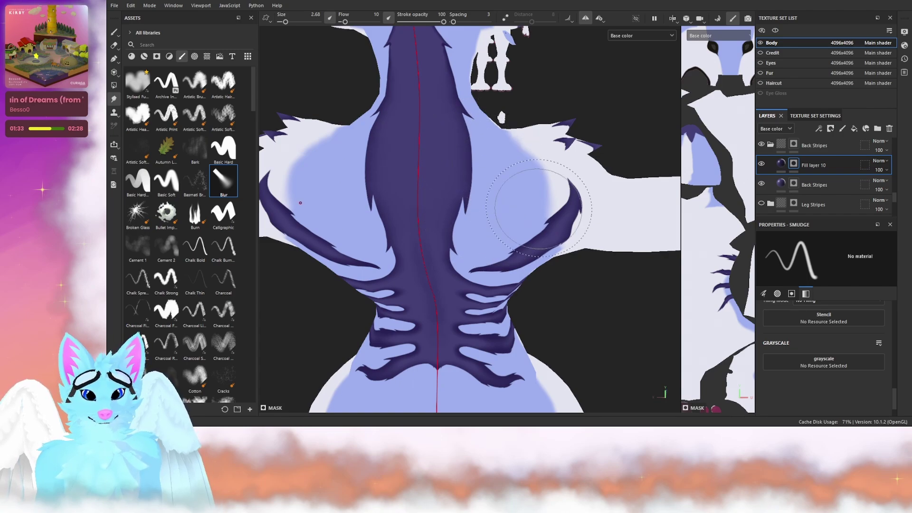
pyautogui.scroll(5, 446, 190)
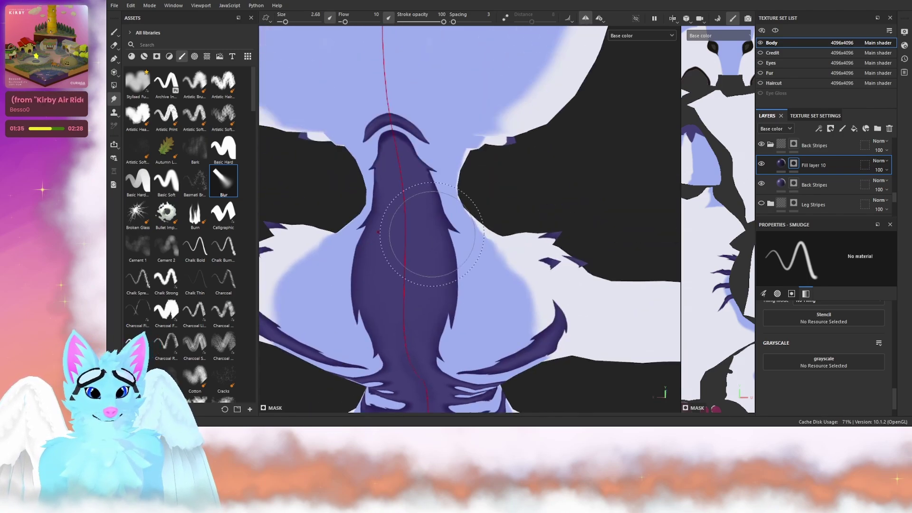
pyautogui.scroll(3, 431, 234)
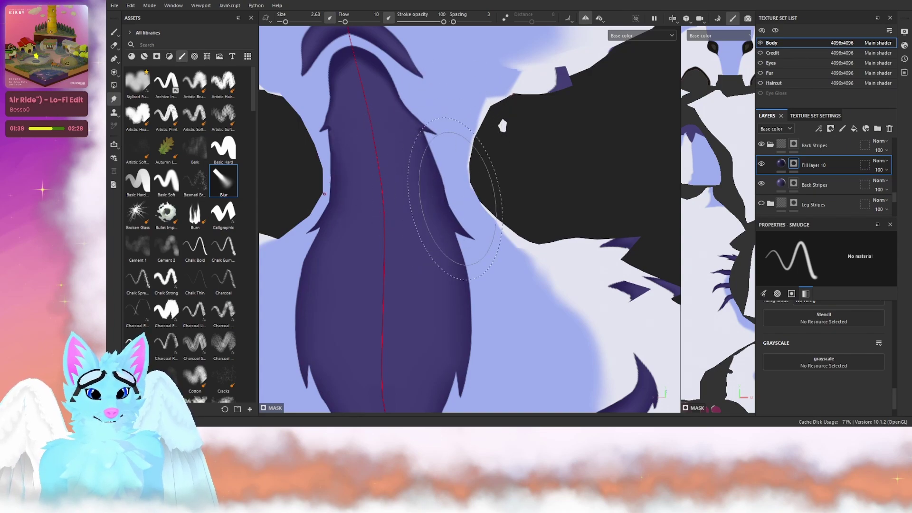
pyautogui.keyDown('alt'); pyautogui.moveTo(451, 183); pyautogui.dragTo(436, 105); pyautogui.keyUp('alt')
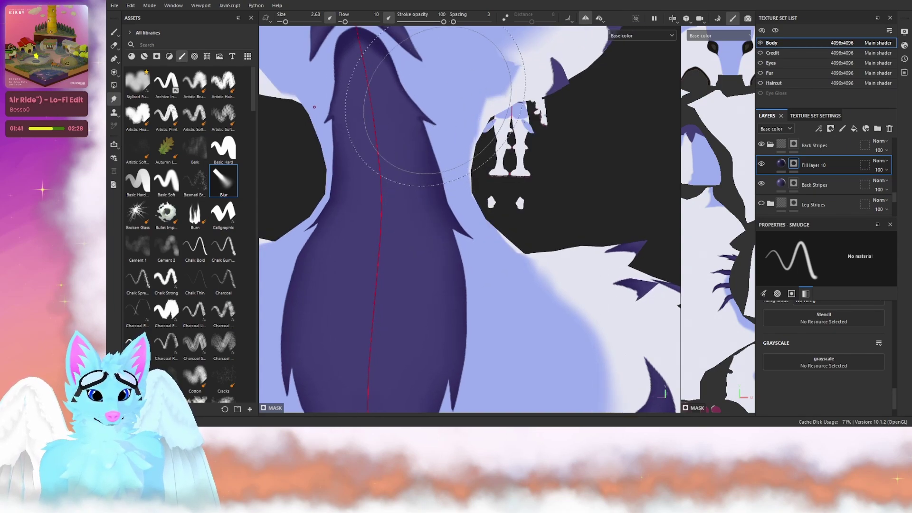
# - Reduce the Blur brush to size 1.08 and blend the shading inside the central stripe's rounded tip at the nape
pyautogui.keyDown('ctrl'); pyautogui.moveTo(435, 105); pyautogui.dragTo(409, 105, button='right'); pyautogui.keyUp('ctrl')
pyautogui.keyDown('alt'); pyautogui.moveTo(430, 116); pyautogui.dragTo(464, 239, button='middle'); pyautogui.keyUp('alt')
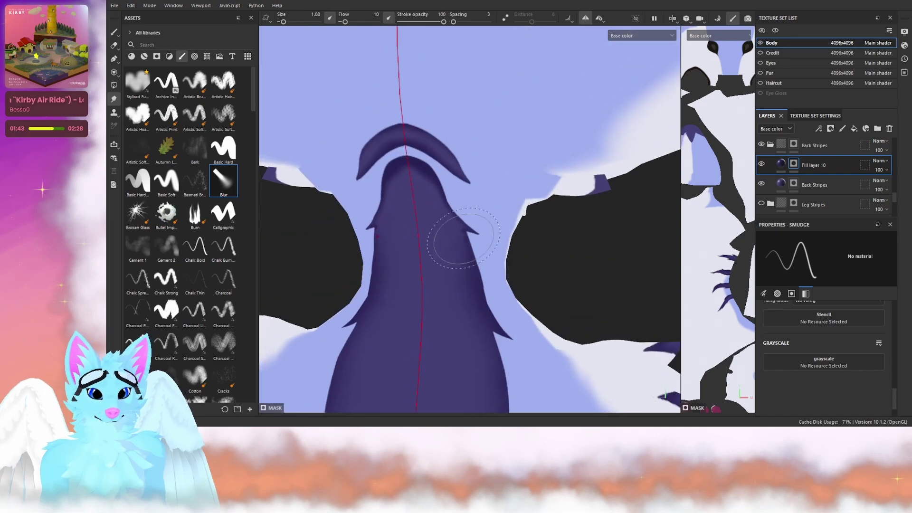
pyautogui.keyDown('alt'); pyautogui.moveTo(464, 238); pyautogui.dragTo(480, 197); pyautogui.keyUp('alt')
pyautogui.scroll(3, 438, 197)
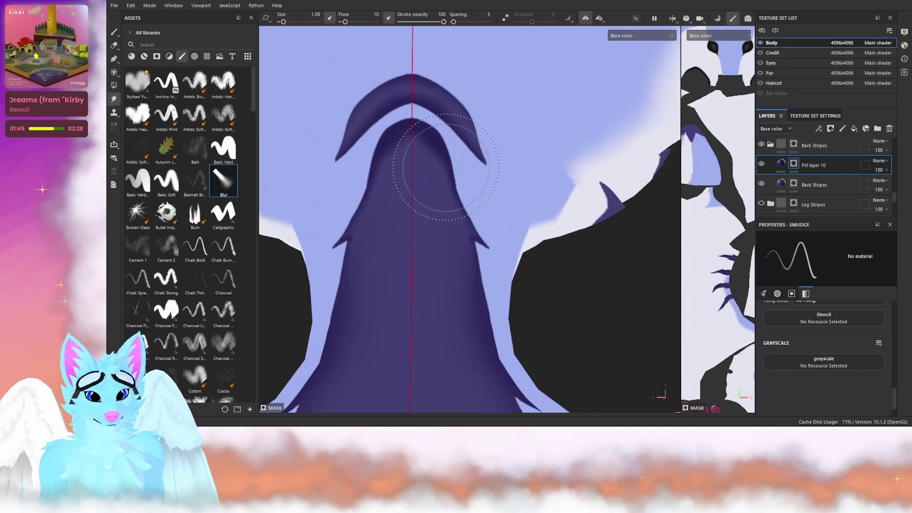
pyautogui.moveTo(446, 167); pyautogui.dragTo(419, 177)
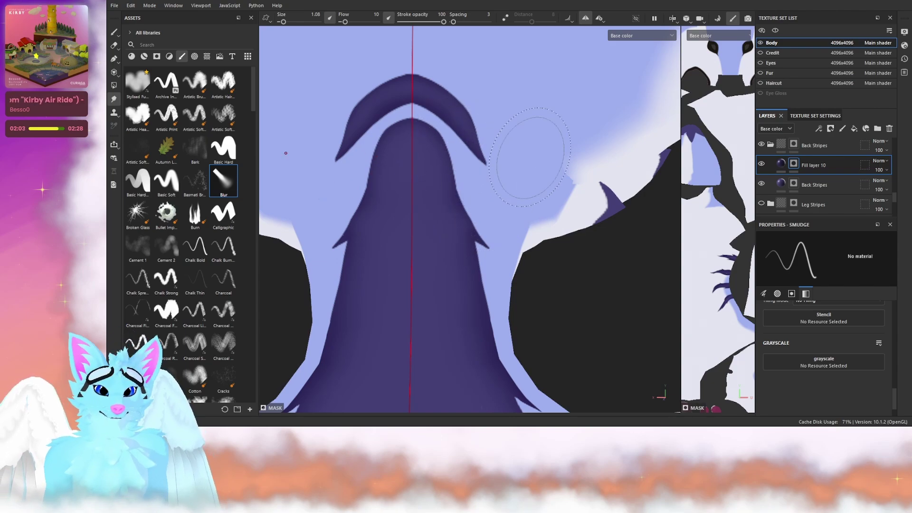
pyautogui.scroll(-4, 502, 132)
pyautogui.keyDown('alt'); pyautogui.moveTo(503, 132); pyautogui.dragTo(536, 233); pyautogui.keyUp('alt')
pyautogui.scroll(2, 483, 205)
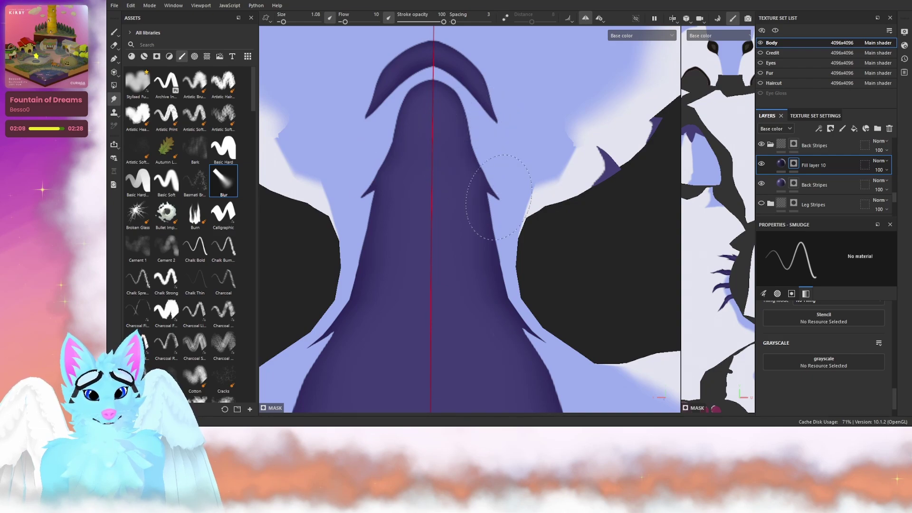
pyautogui.scroll(-4, 417, 181)
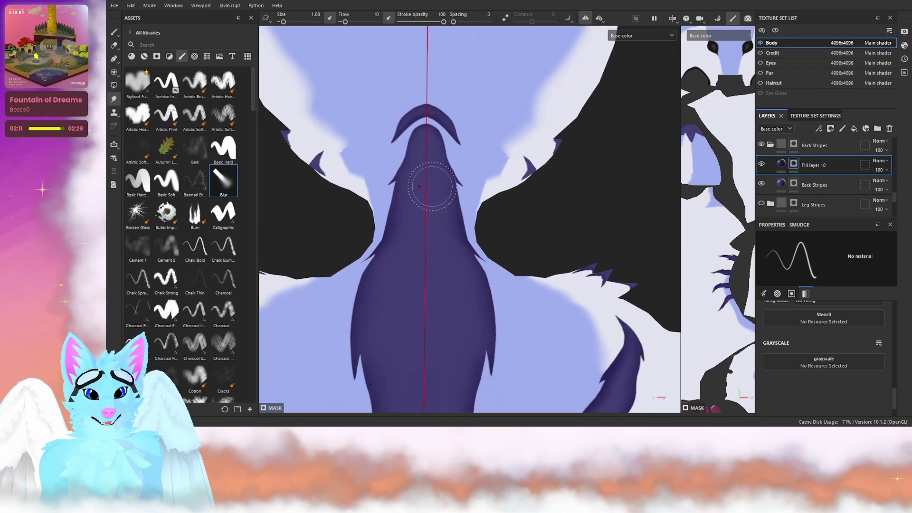
# - Enlarge the Blur brush to size 2.69 and soften the shading along the shoulder blade stripes
pyautogui.moveTo(431, 186)
pyautogui.keyDown('alt'); pyautogui.mouseDown()
pyautogui.moveTo(442, 288)
pyautogui.moveTo(452, 298)
pyautogui.moveTo(477, 284)
pyautogui.moveTo(461, 183)
pyautogui.moveTo(496, 189)
pyautogui.moveTo(511, 173)
pyautogui.mouseUp(); pyautogui.keyUp('alt')
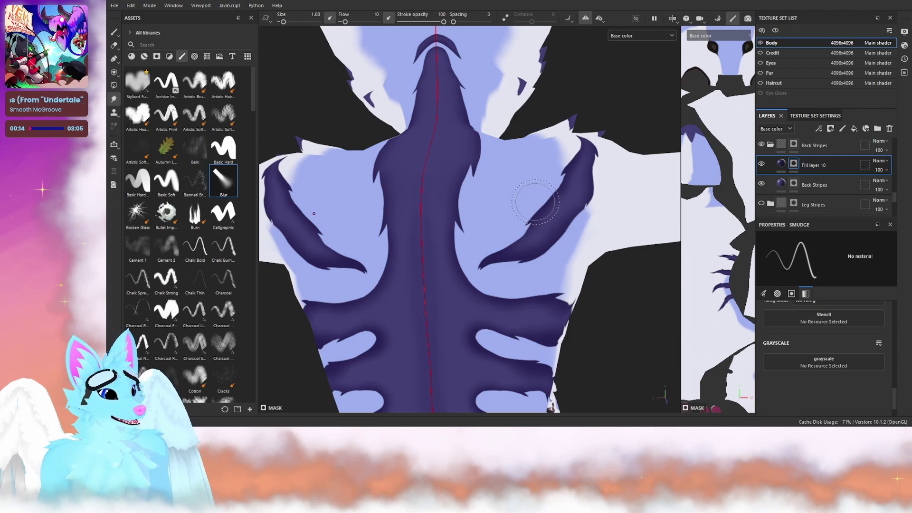
pyautogui.keyDown('ctrl'); pyautogui.moveTo(531, 222); pyautogui.dragTo(551, 222, button='right'); pyautogui.keyUp('ctrl')
pyautogui.scroll(2, 533, 209)
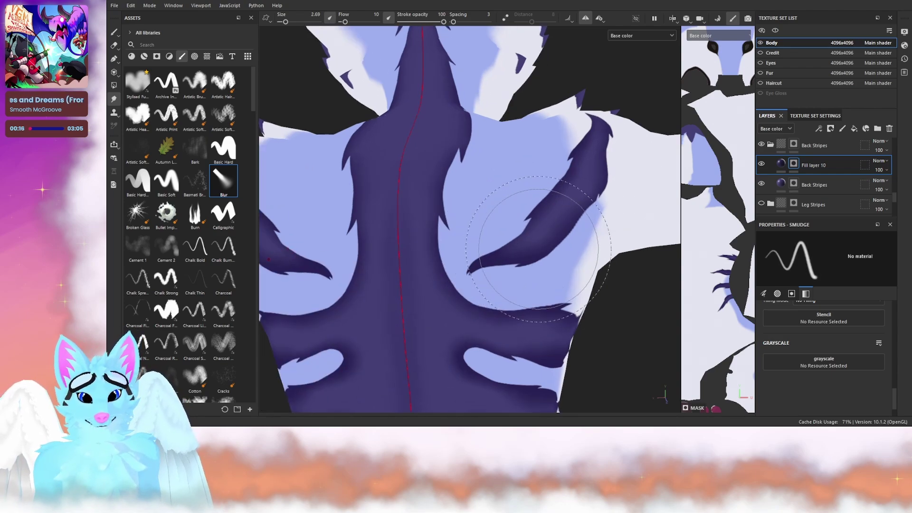
pyautogui.moveTo(537, 233)
pyautogui.keyDown('alt'); pyautogui.mouseDown()
pyautogui.moveTo(554, 236)
pyautogui.moveTo(532, 257)
pyautogui.mouseUp(); pyautogui.keyUp('alt')
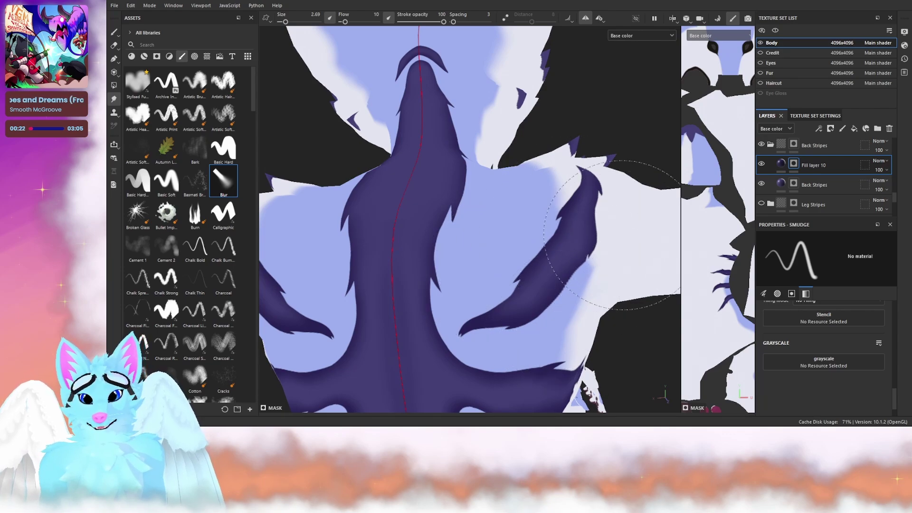
pyautogui.keyDown('alt'); pyautogui.moveTo(628, 224); pyautogui.dragTo(593, 279); pyautogui.keyUp('alt')
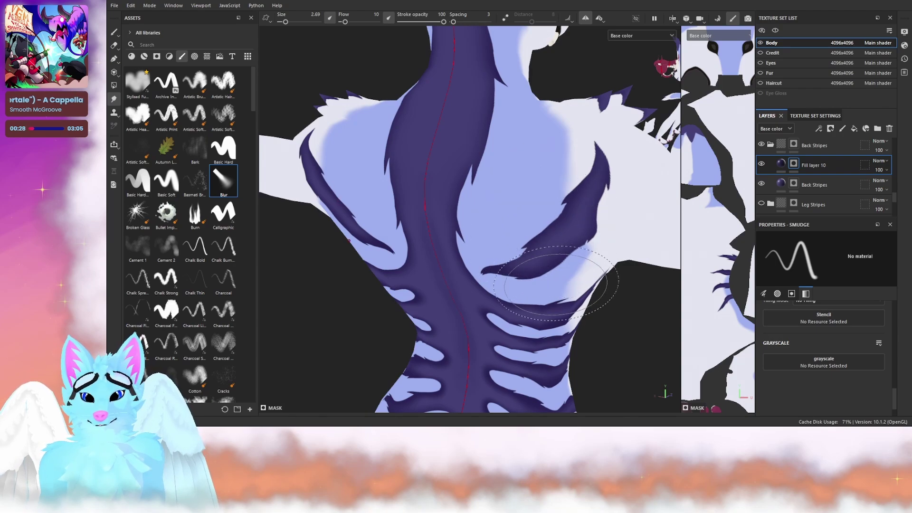
# - Reduce the Blur brush to size 1.07 and refine the shading near the shoulder blade stripes' inner tips
pyautogui.keyDown('alt'); pyautogui.moveTo(588, 280); pyautogui.dragTo(590, 228); pyautogui.keyUp('alt')
pyautogui.moveTo(537, 254)
pyautogui.keyDown('ctrl'); pyautogui.mouseDown(button='right')
pyautogui.moveTo(516, 257)
pyautogui.moveTo(513, 275)
pyautogui.mouseUp(button='right'); pyautogui.keyUp('ctrl')
pyautogui.scroll(1, 534, 267)
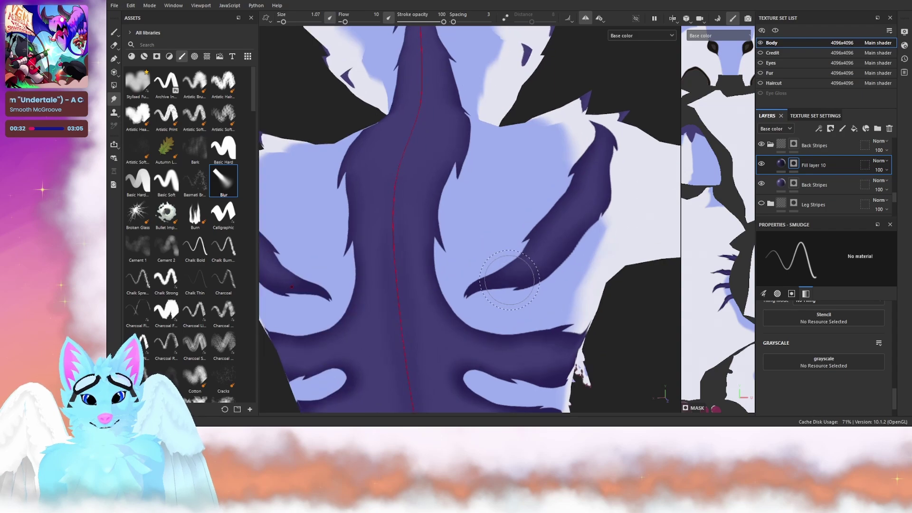
pyautogui.scroll(-1, 517, 286)
pyautogui.scroll(1, 516, 286)
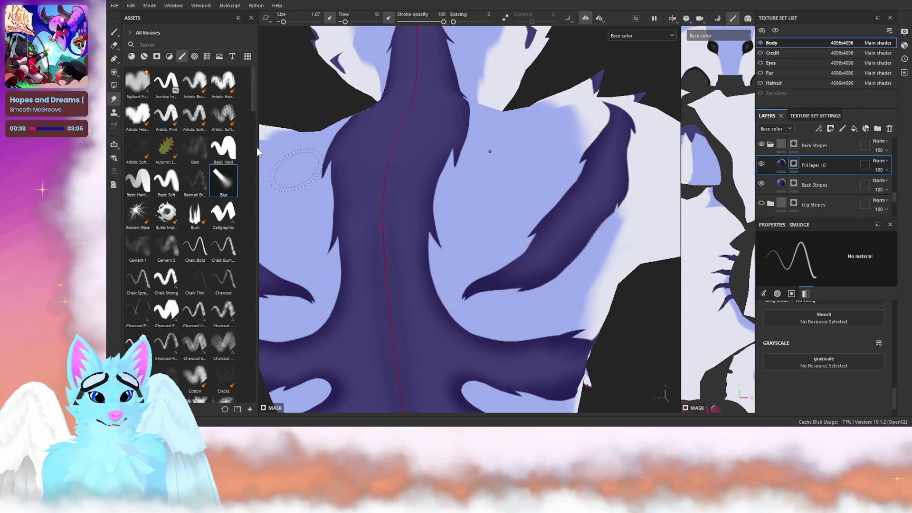
# - Paint with grayscale 0 at stroke opacity 54 to lighten the middle of the shoulder blade stripes from tip to tip
pyautogui.click(114, 32)
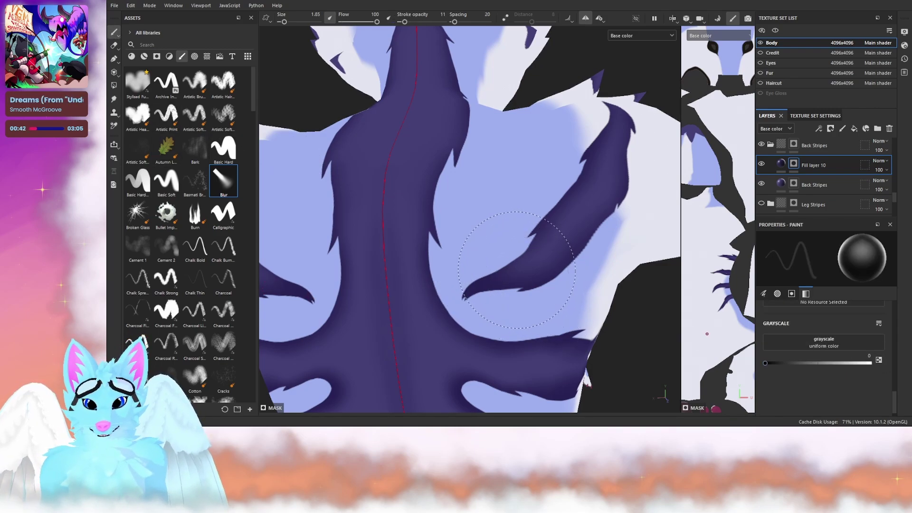
pyautogui.click(423, 21)
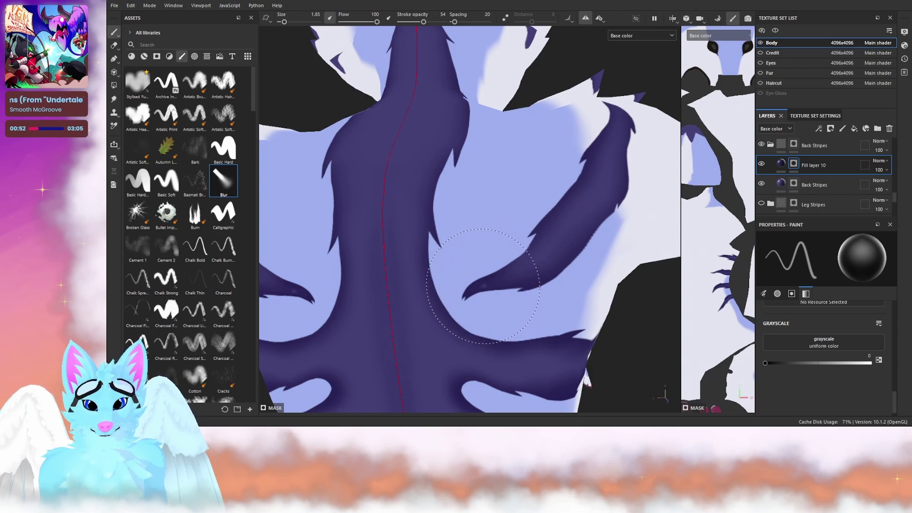
pyautogui.moveTo(483, 287); pyautogui.dragTo(548, 257)
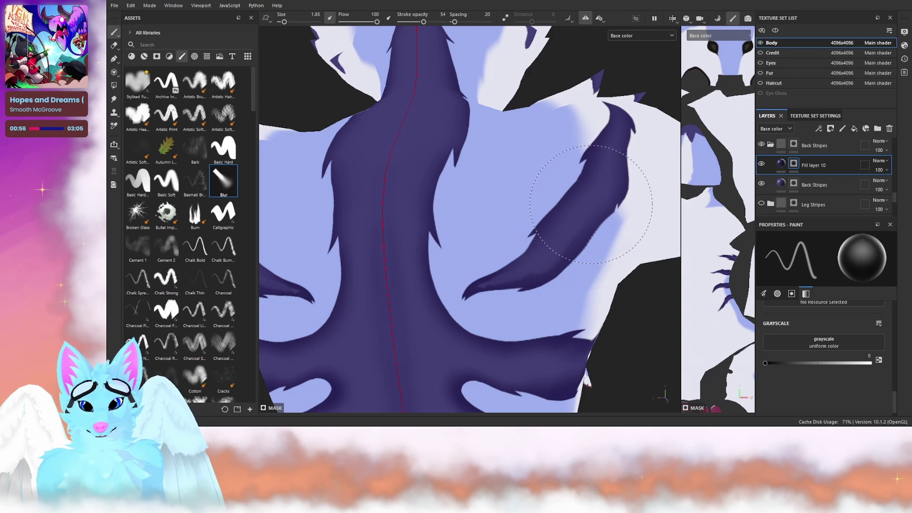
pyautogui.moveTo(603, 188)
pyautogui.mouseDown()
pyautogui.moveTo(576, 195)
pyautogui.moveTo(512, 261)
pyautogui.moveTo(542, 262)
pyautogui.mouseUp()
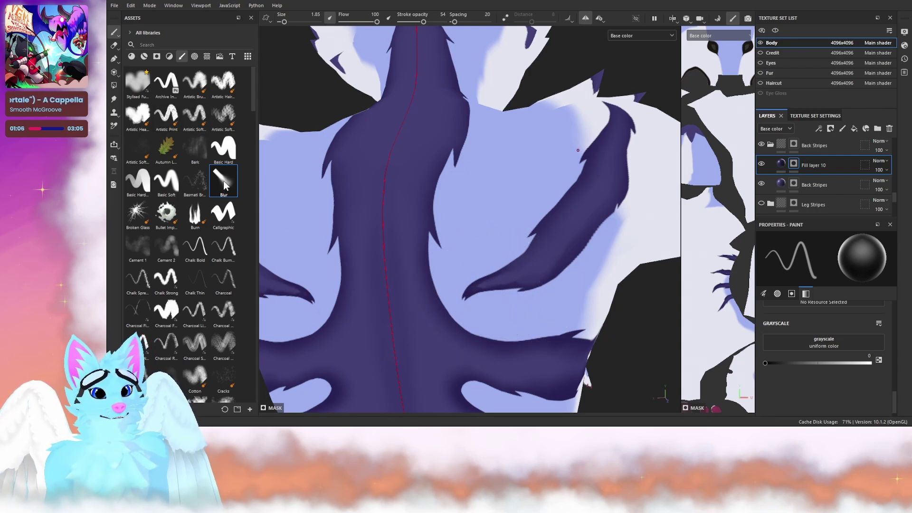
# - Smudge with the Blur brush at size 1.08 to blend the shoulder blade stripes' lightened centres and the topmost side stripe's upper edge
pyautogui.press('5')
pyautogui.press('ctrl')
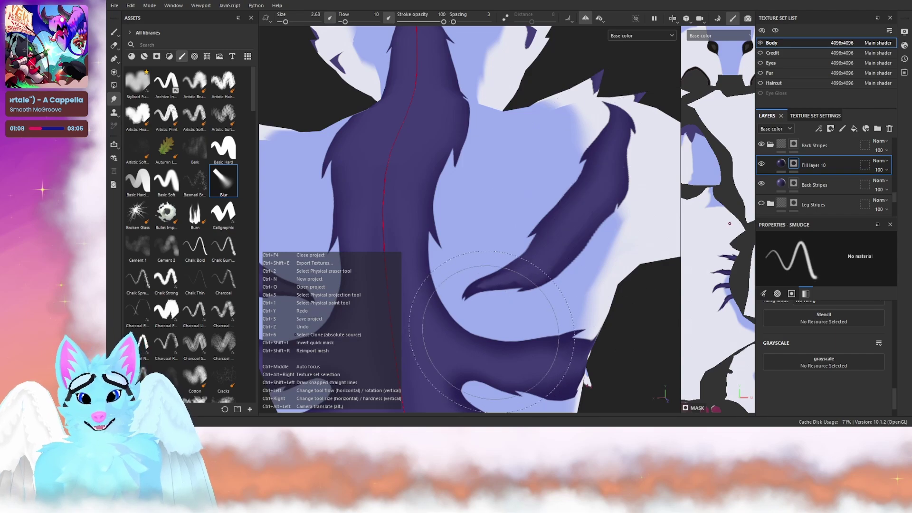
pyautogui.keyDown('ctrl'); pyautogui.moveTo(491, 328); pyautogui.dragTo(468, 328, button='right'); pyautogui.keyUp('ctrl')
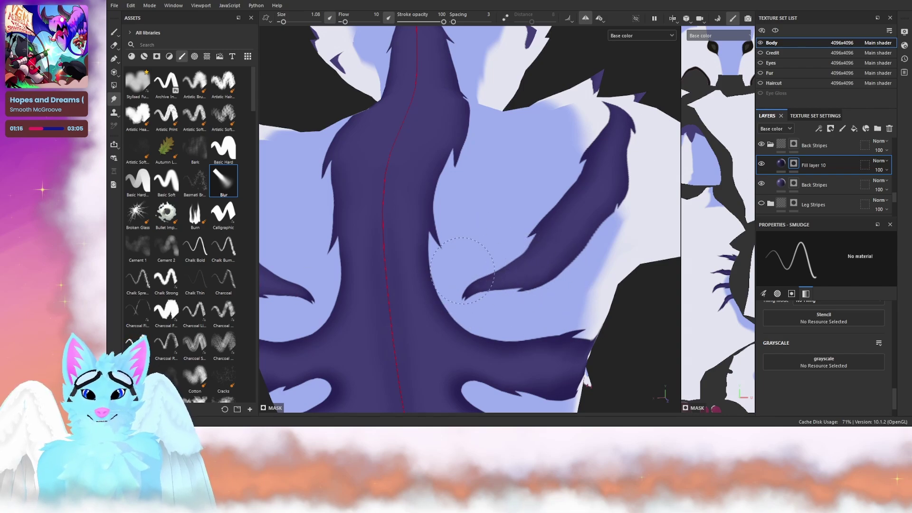
pyautogui.moveTo(493, 266)
pyautogui.mouseDown()
pyautogui.moveTo(532, 279)
pyautogui.moveTo(576, 205)
pyautogui.mouseUp()
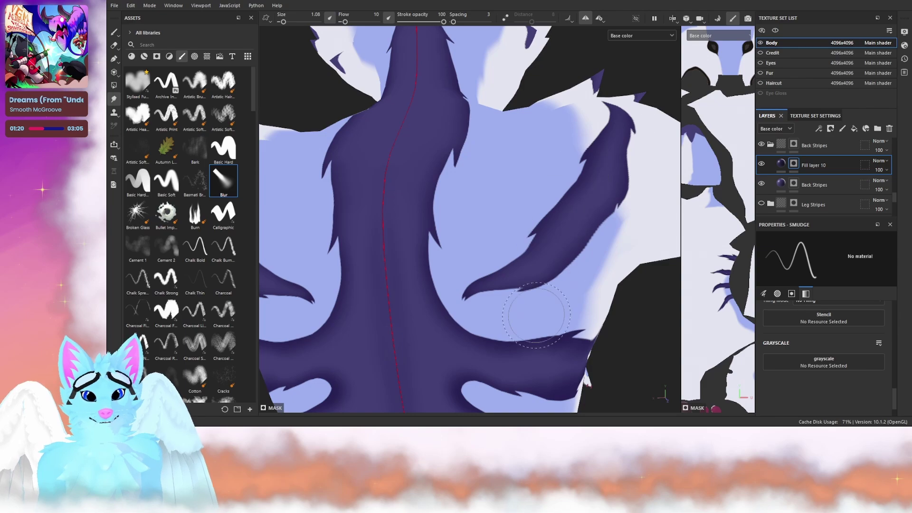
pyautogui.moveTo(450, 320)
pyautogui.mouseDown()
pyautogui.moveTo(521, 337)
pyautogui.moveTo(522, 301)
pyautogui.moveTo(524, 312)
pyautogui.mouseUp()
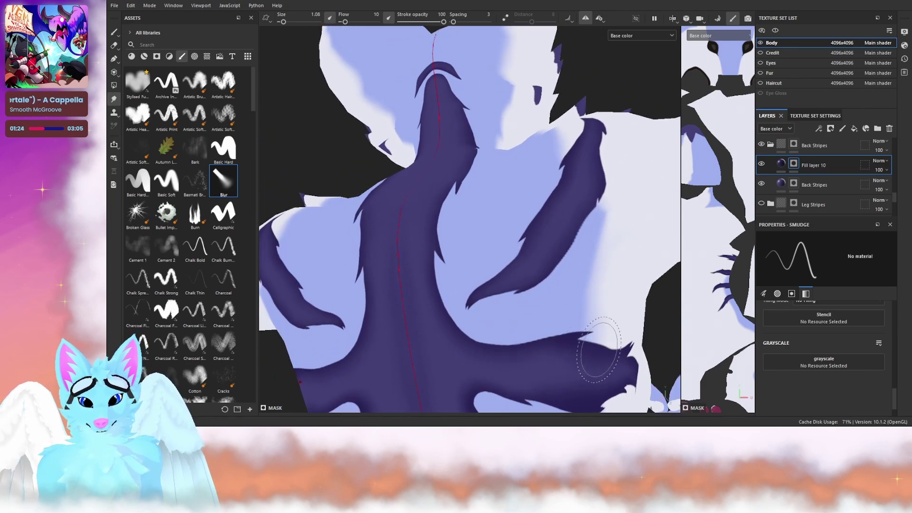
# - Undo the last stroke, set the Blur brush size to 1.36 and soften the shading along the topmost side stripe
pyautogui.keyDown('alt'); pyautogui.moveTo(537, 273); pyautogui.dragTo(460, 156, button='middle'); pyautogui.keyUp('alt')
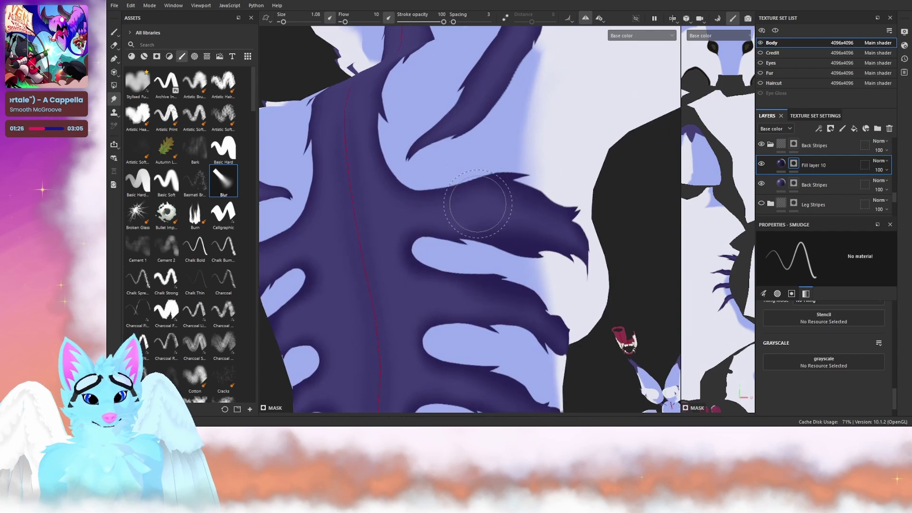
pyautogui.press(']')
pyautogui.hotkey('ctrl', 'z')
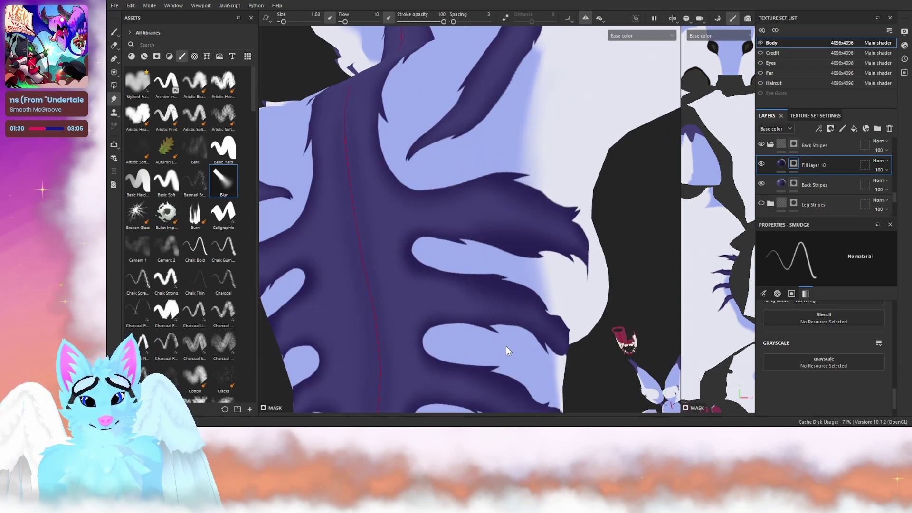
pyautogui.press(']')
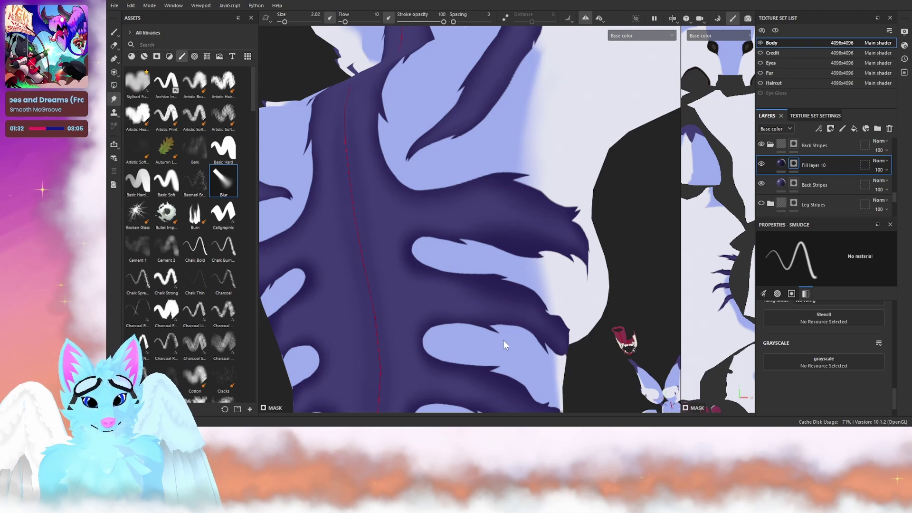
pyautogui.press('[')
pyautogui.press('[')
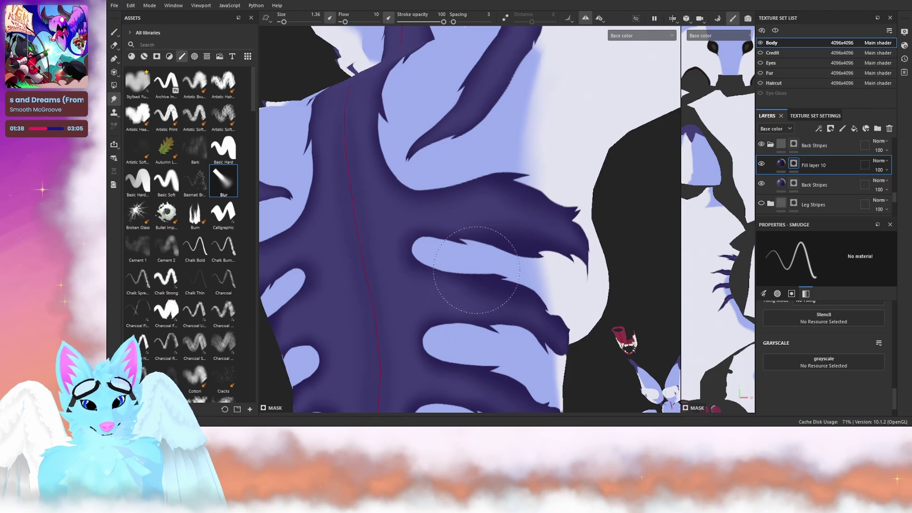
pyautogui.keyDown('alt'); pyautogui.moveTo(519, 272); pyautogui.dragTo(494, 301); pyautogui.keyUp('alt')
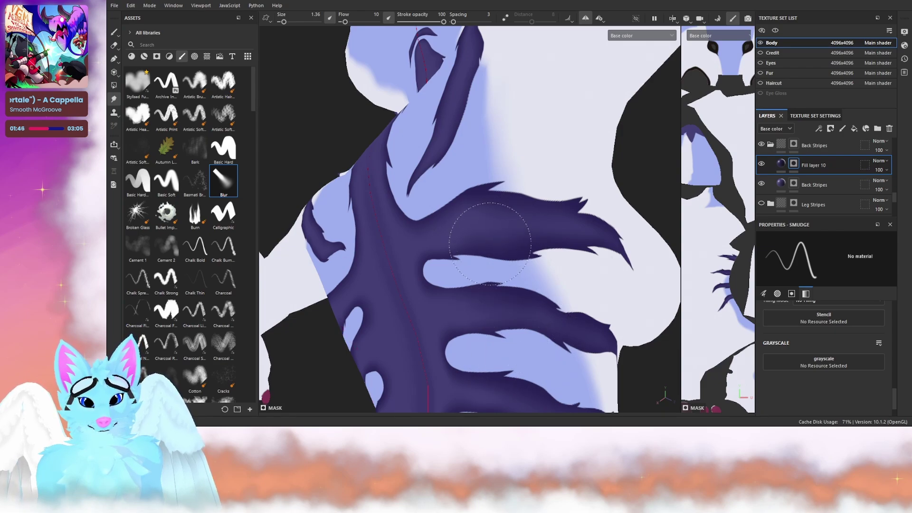
pyautogui.keyDown('alt'); pyautogui.moveTo(563, 247); pyautogui.dragTo(549, 243); pyautogui.keyUp('alt')
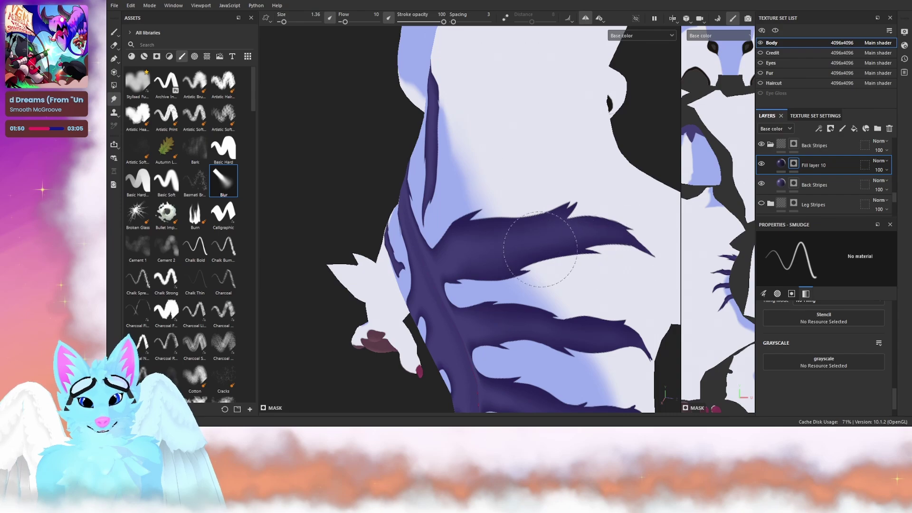
pyautogui.moveTo(470, 237)
pyautogui.keyDown('alt'); pyautogui.mouseDown()
pyautogui.moveTo(545, 255)
pyautogui.moveTo(464, 244)
pyautogui.moveTo(407, 254)
pyautogui.mouseUp(); pyautogui.keyUp('alt')
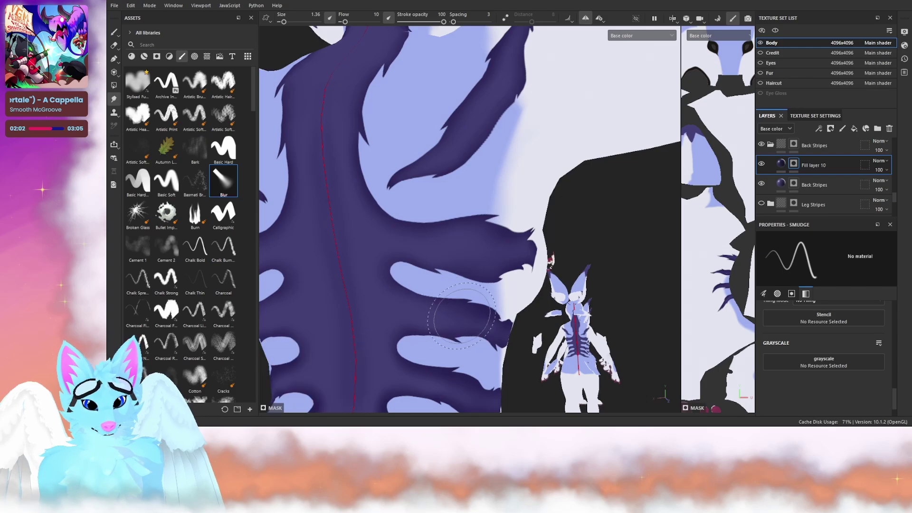
# - Smudge with the Blur brush at size 1.36 to soften the shading on the side stripes below the topmost one
pyautogui.keyDown('alt'); pyautogui.moveTo(375, 206); pyautogui.dragTo(364, 196, button='middle'); pyautogui.keyUp('alt')
pyautogui.keyDown('alt'); pyautogui.moveTo(353, 266); pyautogui.dragTo(319, 261); pyautogui.keyUp('alt')
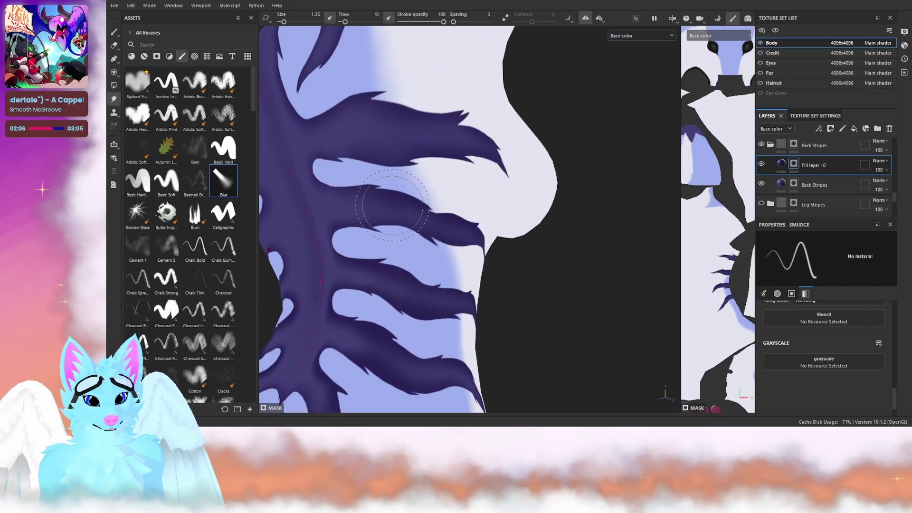
pyautogui.keyDown('alt'); pyautogui.moveTo(395, 204); pyautogui.dragTo(499, 214); pyautogui.keyUp('alt')
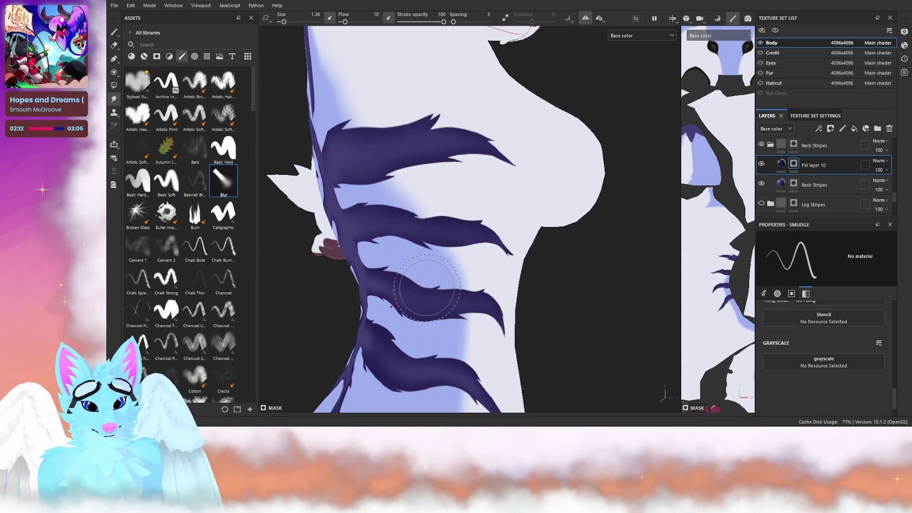
pyautogui.keyDown('alt'); pyautogui.moveTo(420, 296); pyautogui.dragTo(485, 267); pyautogui.keyUp('alt')
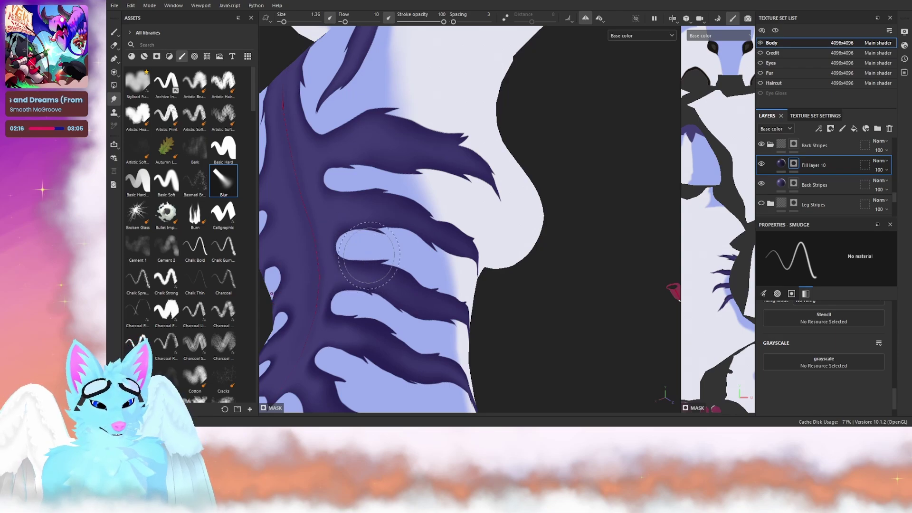
pyautogui.keyDown('alt'); pyautogui.moveTo(369, 255); pyautogui.dragTo(411, 268); pyautogui.keyUp('alt')
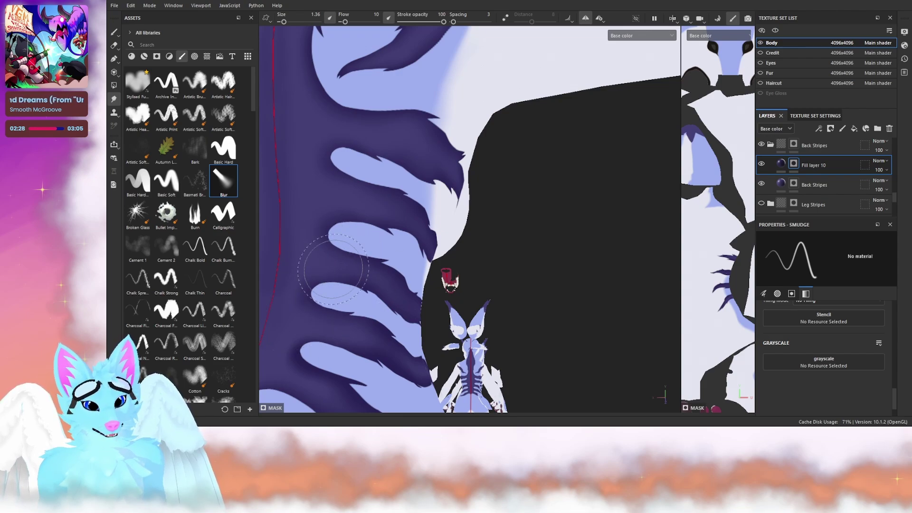
pyautogui.keyDown('alt'); pyautogui.moveTo(333, 268); pyautogui.dragTo(331, 301); pyautogui.keyUp('alt')
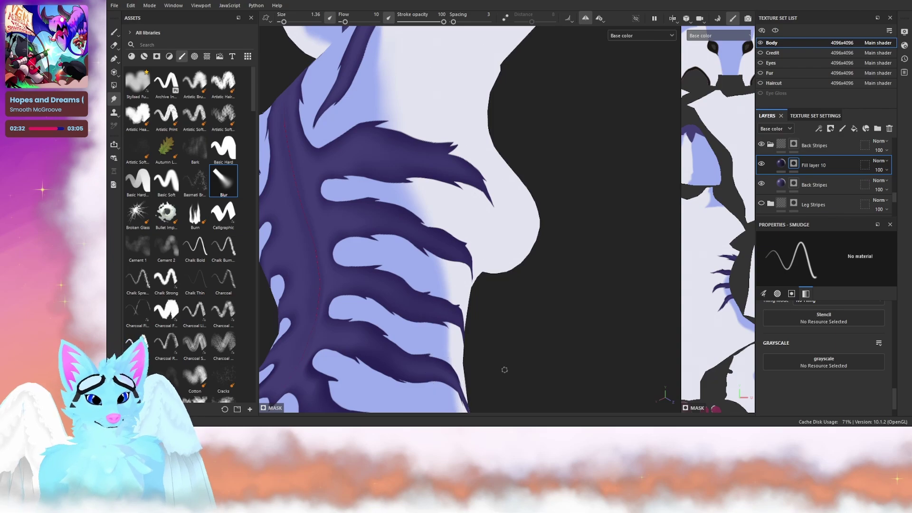
pyautogui.press('alt')
pyautogui.keyDown('alt'); pyautogui.moveTo(482, 322); pyautogui.dragTo(361, 279); pyautogui.keyUp('alt')
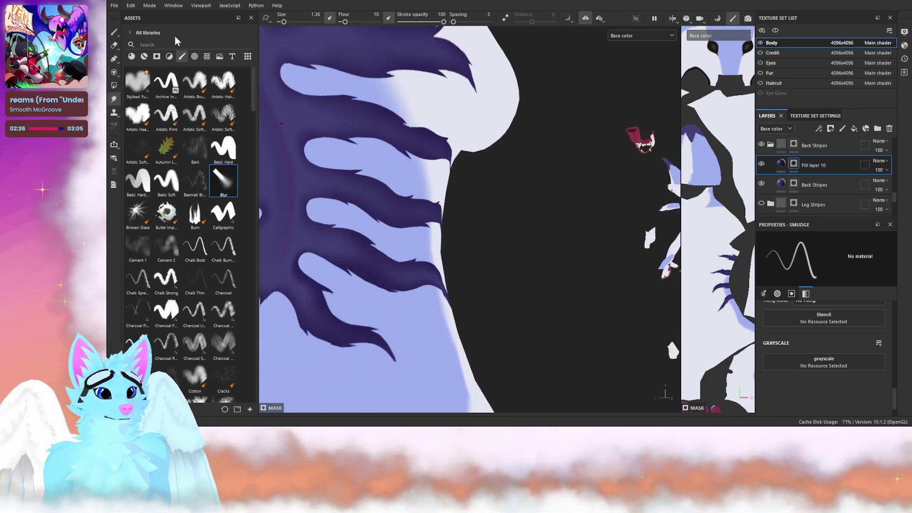
# - Paint with grayscale 0 at size 0.58 and stroke opacity 54 to lighten the middle of the lower side stripes
pyautogui.click(114, 33)
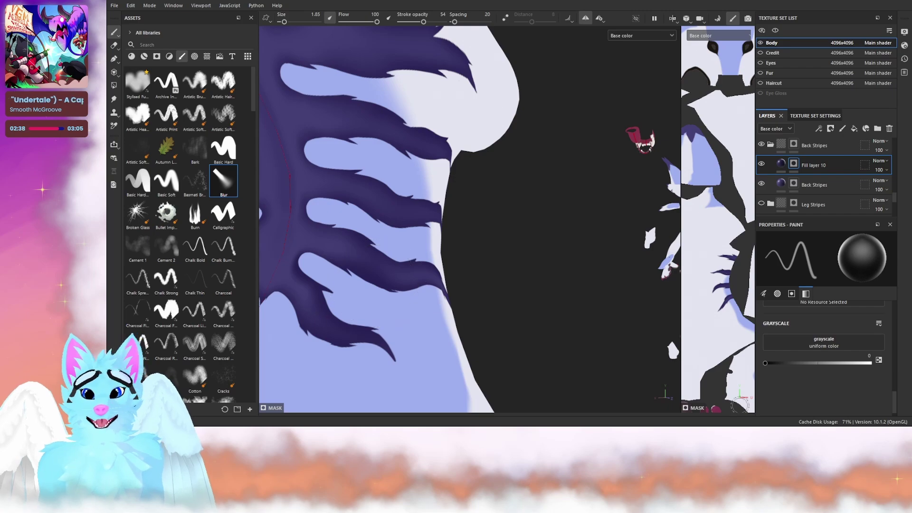
pyautogui.keyDown('ctrl'); pyautogui.moveTo(421, 265); pyautogui.dragTo(404, 276, button='right'); pyautogui.keyUp('ctrl')
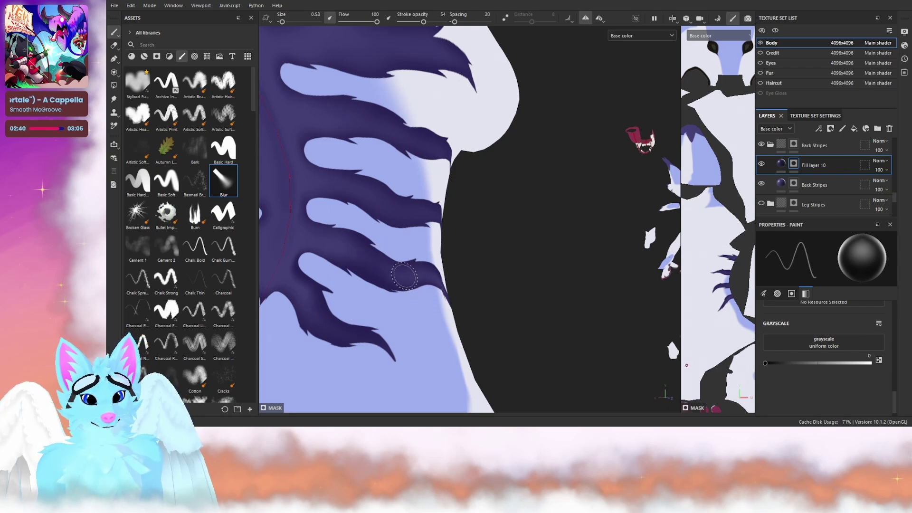
pyautogui.keyDown('alt'); pyautogui.moveTo(404, 275); pyautogui.dragTo(412, 241); pyautogui.keyUp('alt')
pyautogui.moveTo(343, 260); pyautogui.dragTo(376, 274)
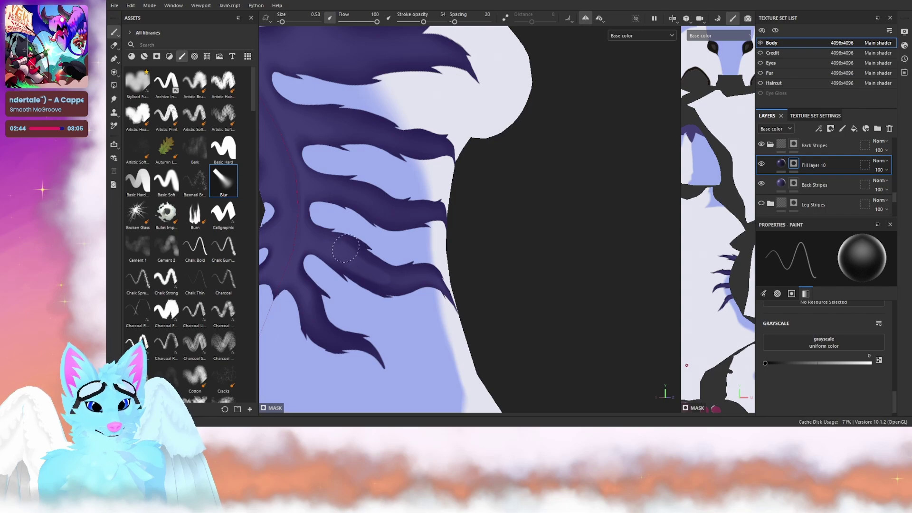
pyautogui.moveTo(351, 247)
pyautogui.mouseDown()
pyautogui.moveTo(357, 251)
pyautogui.moveTo(351, 245)
pyautogui.moveTo(345, 255)
pyautogui.moveTo(388, 283)
pyautogui.mouseUp()
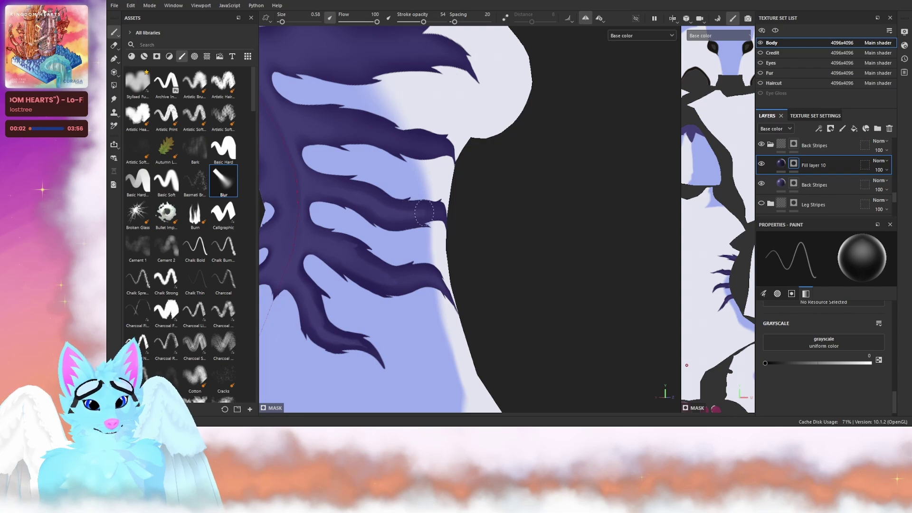
# - Continue lightening the stripe centres on the side of the torso, working upward to the topmost side stripe
pyautogui.keyDown('alt'); pyautogui.moveTo(449, 248); pyautogui.dragTo(382, 232); pyautogui.keyUp('alt')
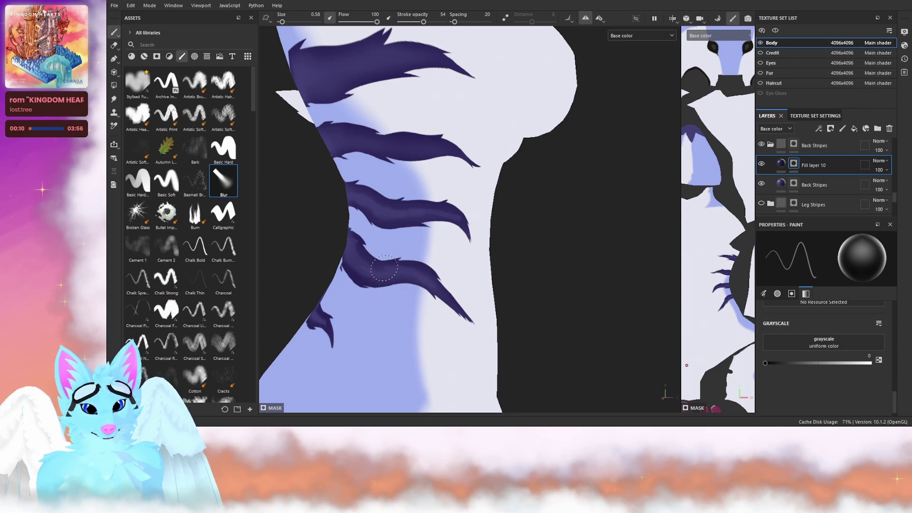
pyautogui.keyDown('alt'); pyautogui.moveTo(364, 267); pyautogui.dragTo(336, 143); pyautogui.keyUp('alt')
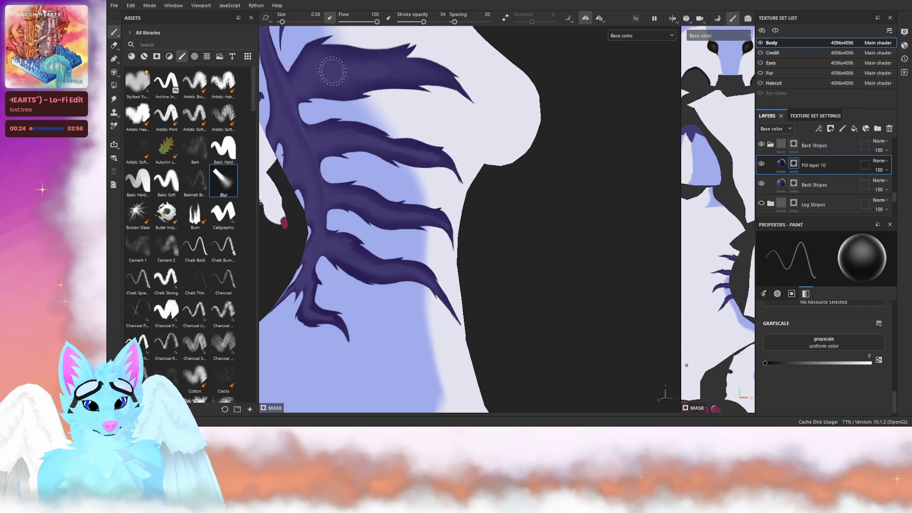
pyautogui.keyDown('alt'); pyautogui.moveTo(332, 71); pyautogui.dragTo(385, 76); pyautogui.keyUp('alt')
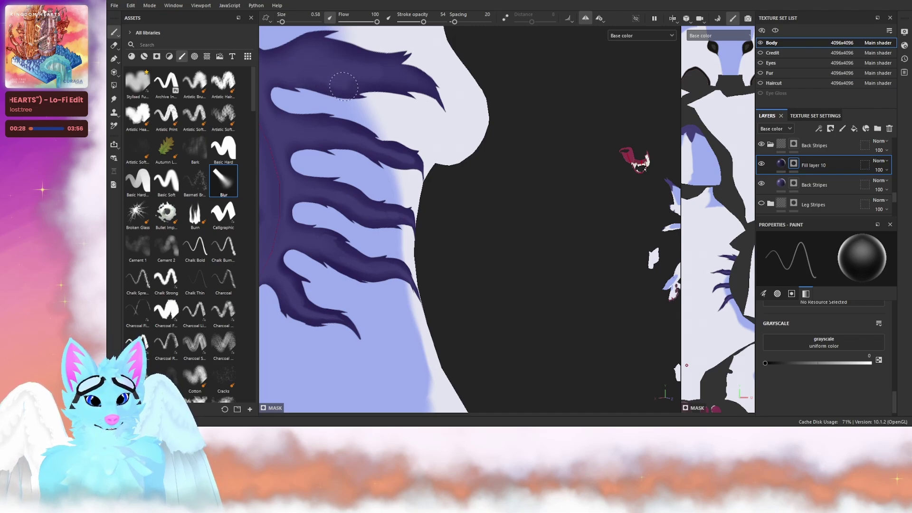
pyautogui.keyDown('alt'); pyautogui.moveTo(356, 67); pyautogui.dragTo(375, 73); pyautogui.keyUp('alt')
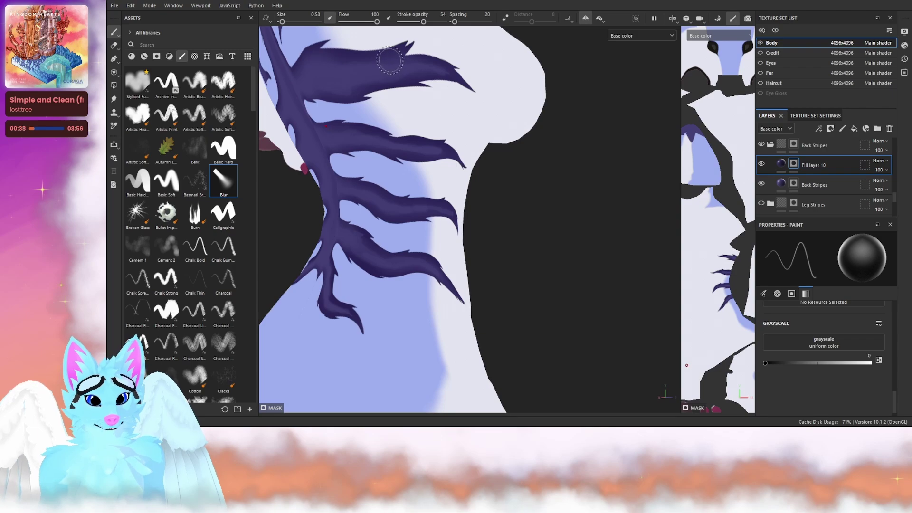
pyautogui.keyDown('alt'); pyautogui.moveTo(366, 80); pyautogui.dragTo(448, 80); pyautogui.keyUp('alt')
# - Smudge with the Blur brush at size 1.08 to blend the lightened centres of the upper and middle side stripes
pyautogui.keyDown('alt'); pyautogui.moveTo(395, 29); pyautogui.dragTo(396, 253, button='right'); pyautogui.keyUp('alt')
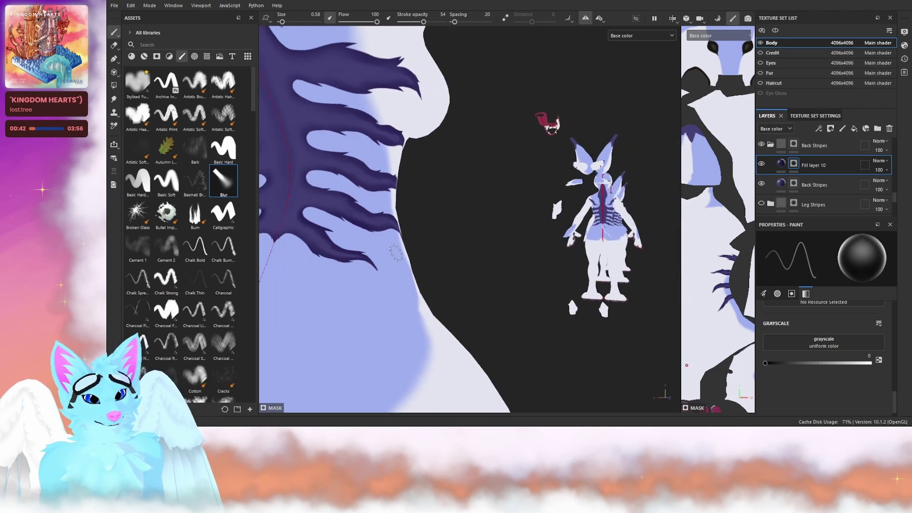
pyautogui.keyDown('alt'); pyautogui.moveTo(396, 253); pyautogui.dragTo(459, 305, button='middle'); pyautogui.keyUp('alt')
pyautogui.keyDown('alt'); pyautogui.moveTo(392, 241); pyautogui.dragTo(418, 235, button='right'); pyautogui.keyUp('alt')
pyautogui.keyDown('alt'); pyautogui.moveTo(418, 236); pyautogui.dragTo(442, 229, button='middle'); pyautogui.keyUp('alt')
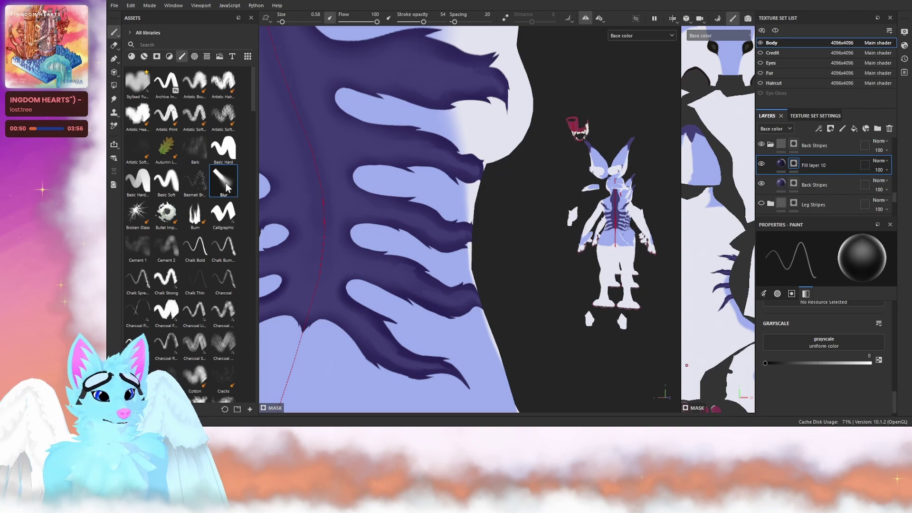
pyautogui.press('5')
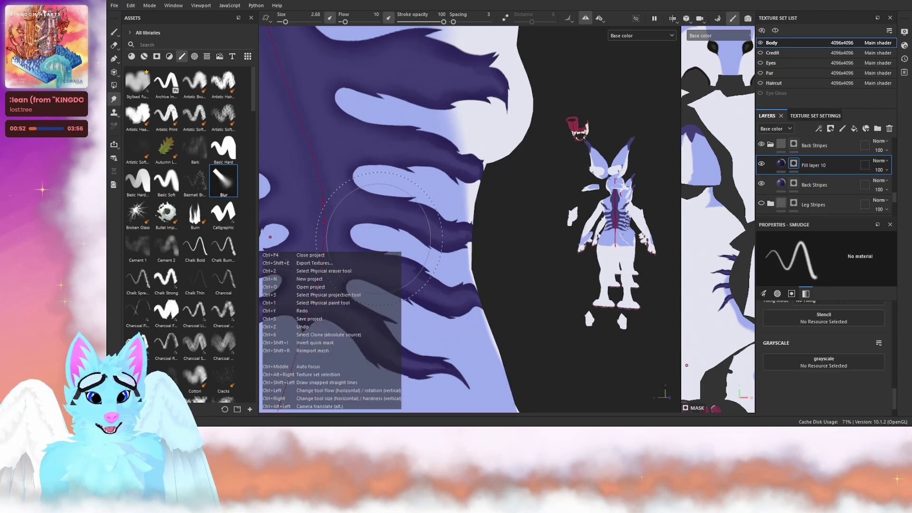
pyautogui.keyDown('ctrl'); pyautogui.moveTo(379, 238); pyautogui.dragTo(356, 224, button='right'); pyautogui.keyUp('ctrl')
pyautogui.moveTo(390, 225)
pyautogui.keyDown('alt'); pyautogui.mouseDown()
pyautogui.moveTo(383, 197)
pyautogui.moveTo(338, 184)
pyautogui.mouseUp(); pyautogui.keyUp('alt')
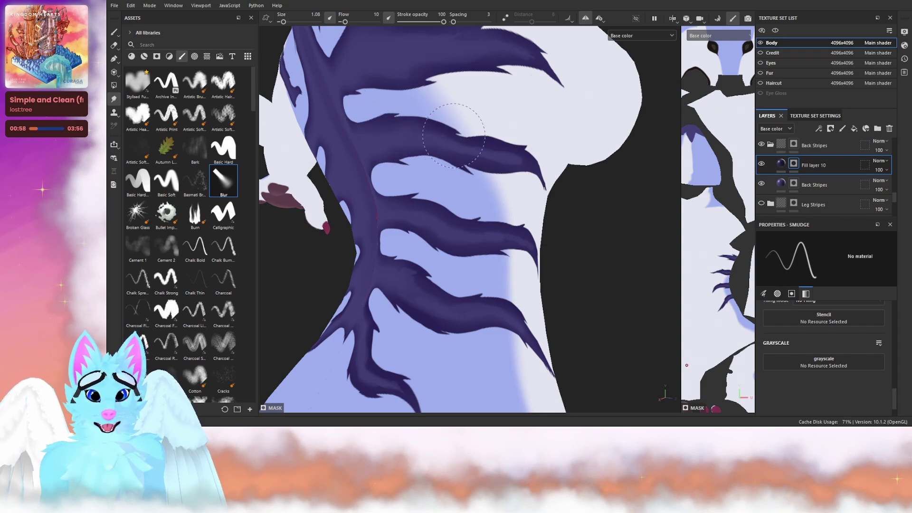
pyautogui.moveTo(449, 137); pyautogui.dragTo(521, 160)
pyautogui.moveTo(501, 238)
pyautogui.mouseDown()
pyautogui.moveTo(468, 240)
pyautogui.moveTo(512, 238)
pyautogui.moveTo(494, 250)
pyautogui.moveTo(387, 216)
pyautogui.moveTo(413, 214)
pyautogui.moveTo(468, 240)
pyautogui.moveTo(466, 249)
pyautogui.moveTo(470, 237)
pyautogui.mouseUp()
pyautogui.moveTo(420, 136); pyautogui.dragTo(482, 155)
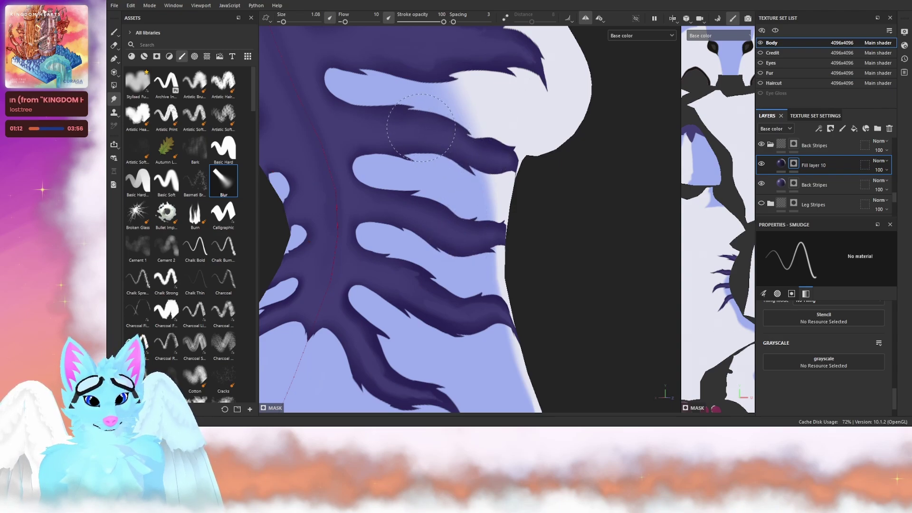
pyautogui.moveTo(402, 116); pyautogui.dragTo(431, 130)
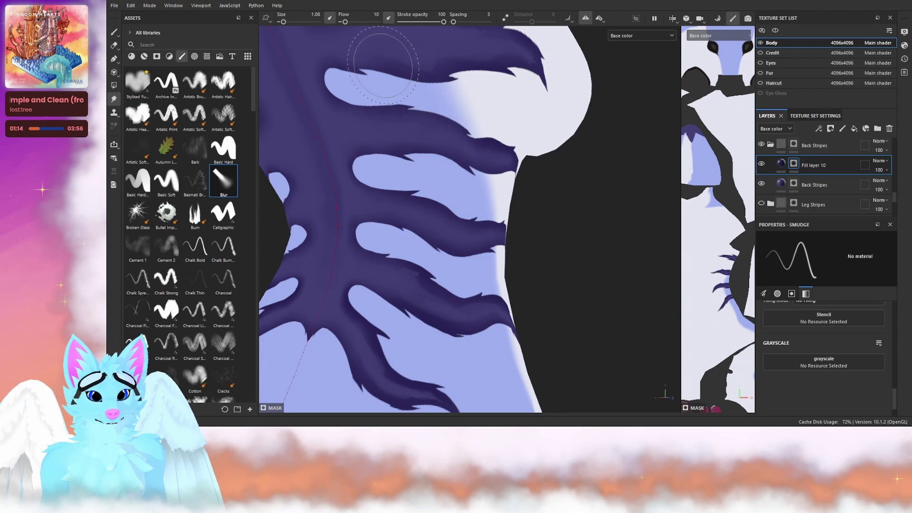
pyautogui.moveTo(408, 39)
pyautogui.mouseDown()
pyautogui.moveTo(434, 46)
pyautogui.moveTo(449, 66)
pyautogui.mouseUp()
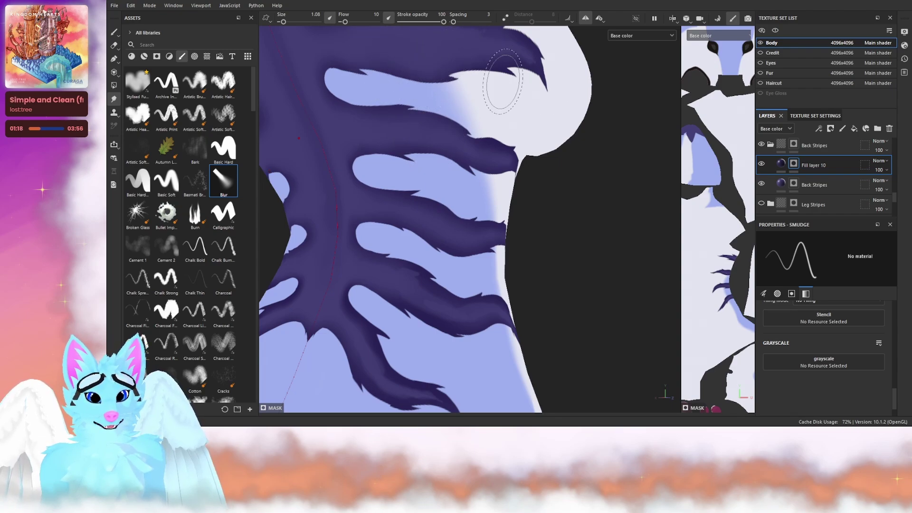
# - Blend the topmost side stripe out to its tip and smooth the shading of the stripes beneath it
pyautogui.keyDown('alt'); pyautogui.moveTo(511, 103); pyautogui.dragTo(485, 76); pyautogui.keyUp('alt')
pyautogui.moveTo(484, 76)
pyautogui.mouseDown()
pyautogui.moveTo(497, 83)
pyautogui.moveTo(480, 197)
pyautogui.moveTo(475, 169)
pyautogui.moveTo(525, 149)
pyautogui.moveTo(526, 132)
pyautogui.moveTo(439, 133)
pyautogui.moveTo(417, 114)
pyautogui.moveTo(407, 119)
pyautogui.moveTo(407, 102)
pyautogui.moveTo(375, 121)
pyautogui.moveTo(454, 124)
pyautogui.mouseUp()
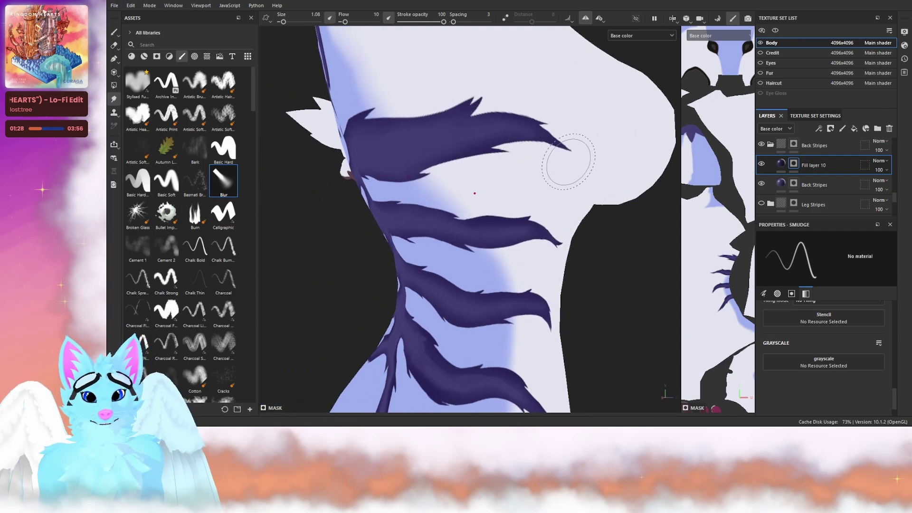
pyautogui.moveTo(515, 163)
pyautogui.keyDown('alt'); pyautogui.mouseDown()
pyautogui.moveTo(602, 185)
pyautogui.moveTo(559, 189)
pyautogui.mouseUp(); pyautogui.keyUp('alt')
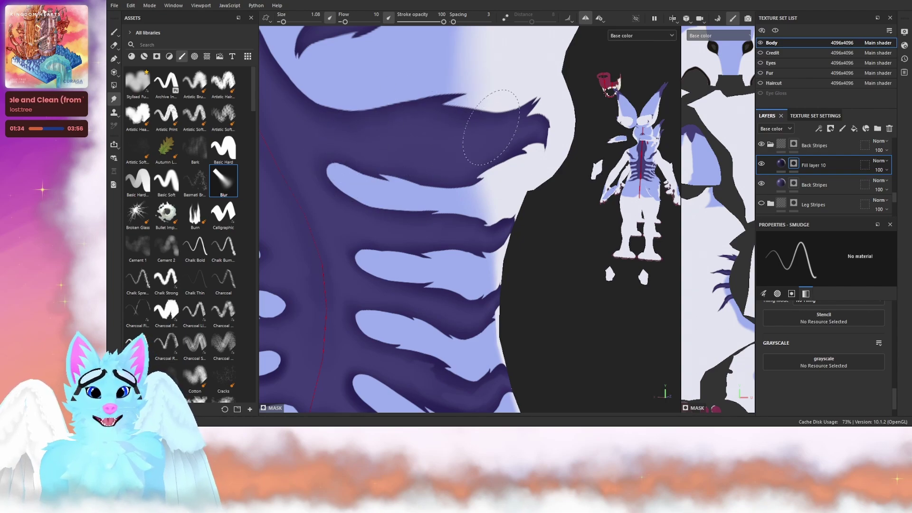
pyautogui.keyDown('alt'); pyautogui.moveTo(496, 212); pyautogui.dragTo(480, 148); pyautogui.keyUp('alt')
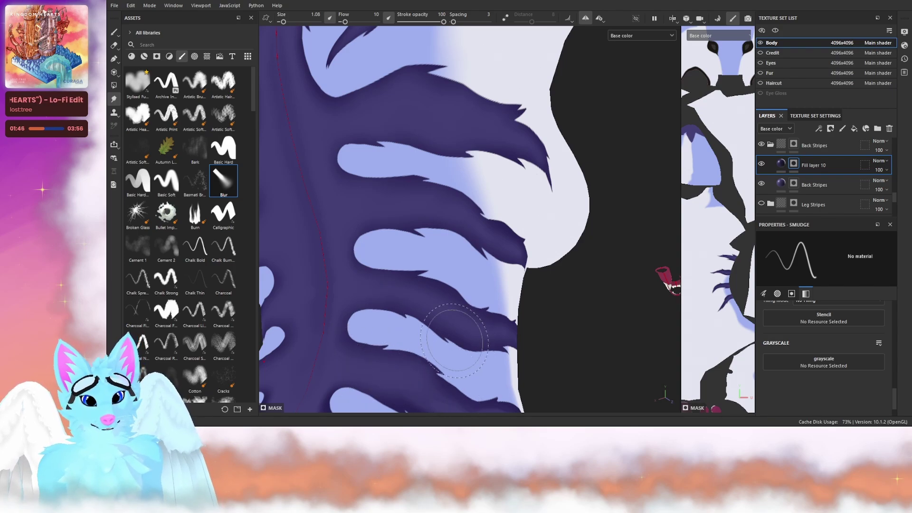
pyautogui.moveTo(413, 361)
pyautogui.keyDown('alt'); pyautogui.mouseDown()
pyautogui.moveTo(403, 177)
pyautogui.moveTo(407, 203)
pyautogui.moveTo(447, 218)
pyautogui.mouseUp(); pyautogui.keyUp('alt')
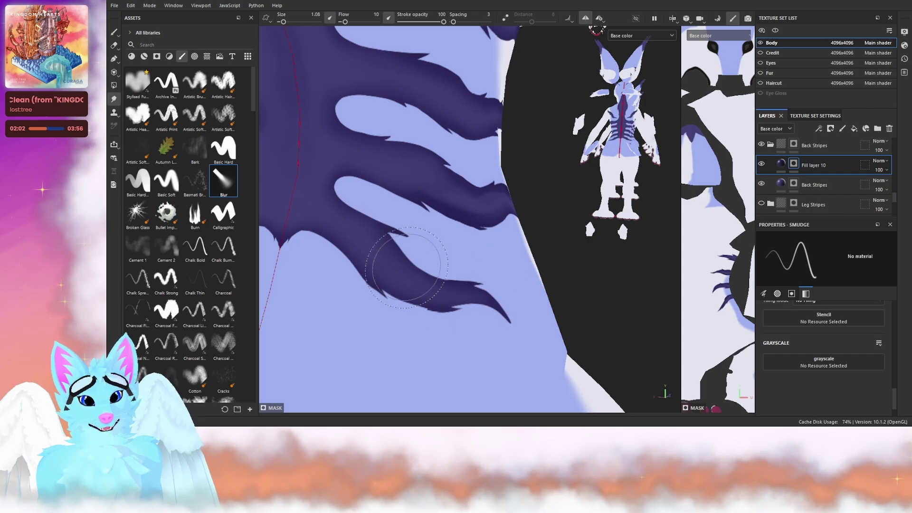
# - Blur the shading of the two lowest side stripes above the hips out to their tips
pyautogui.moveTo(375, 233)
pyautogui.keyDown('alt'); pyautogui.mouseDown()
pyautogui.moveTo(362, 217)
pyautogui.moveTo(370, 220)
pyautogui.mouseUp(); pyautogui.keyUp('alt')
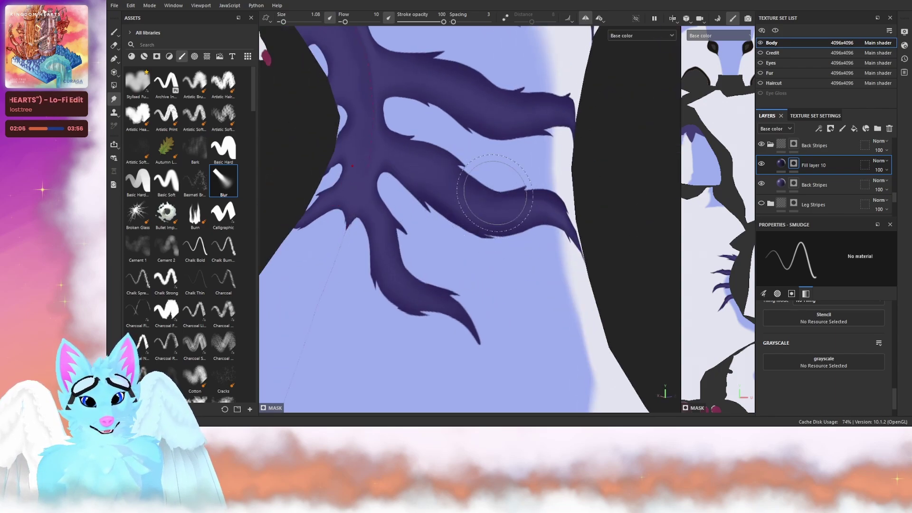
pyautogui.keyDown('alt'); pyautogui.moveTo(483, 230); pyautogui.dragTo(520, 239); pyautogui.keyUp('alt')
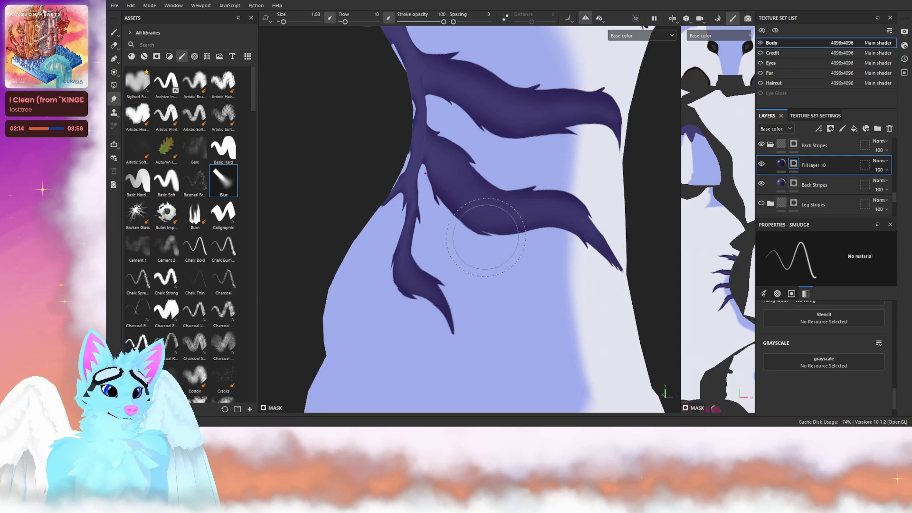
pyautogui.moveTo(482, 217)
pyautogui.keyDown('alt'); pyautogui.mouseDown()
pyautogui.moveTo(521, 247)
pyautogui.moveTo(481, 200)
pyautogui.moveTo(507, 201)
pyautogui.mouseUp(); pyautogui.keyUp('alt')
pyautogui.keyDown('alt'); pyautogui.moveTo(485, 195); pyautogui.dragTo(485, 244); pyautogui.keyUp('alt')
pyautogui.scroll(-2, 485, 243)
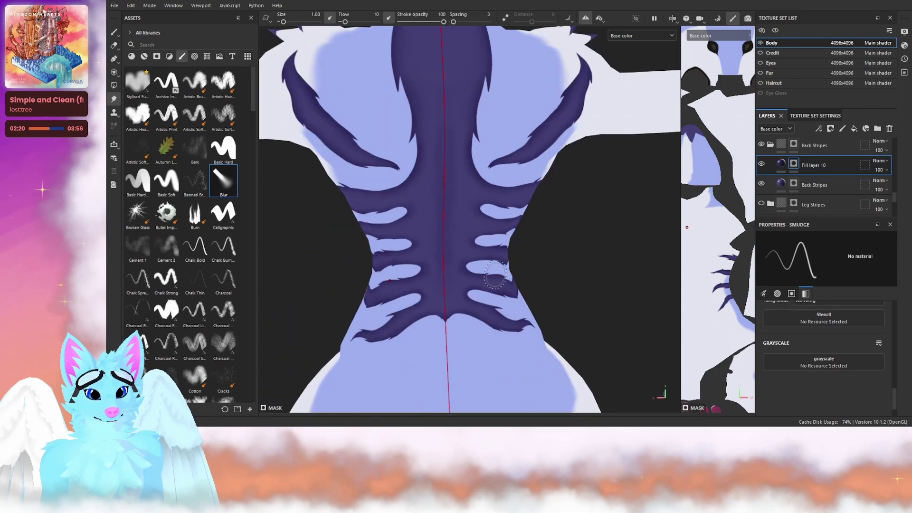
# - Turn off symmetry and examine the blended back stripes from the neck down to the hips
pyautogui.keyDown('alt'); pyautogui.moveTo(526, 212); pyautogui.dragTo(497, 214); pyautogui.keyUp('alt')
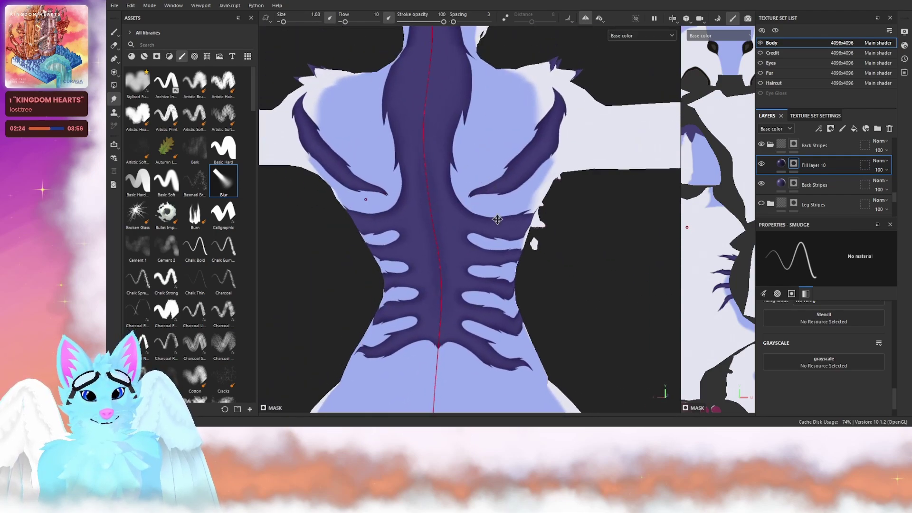
pyautogui.keyDown('alt'); pyautogui.moveTo(497, 215); pyautogui.dragTo(515, 282, button='middle'); pyautogui.keyUp('alt')
pyautogui.click(583, 18)
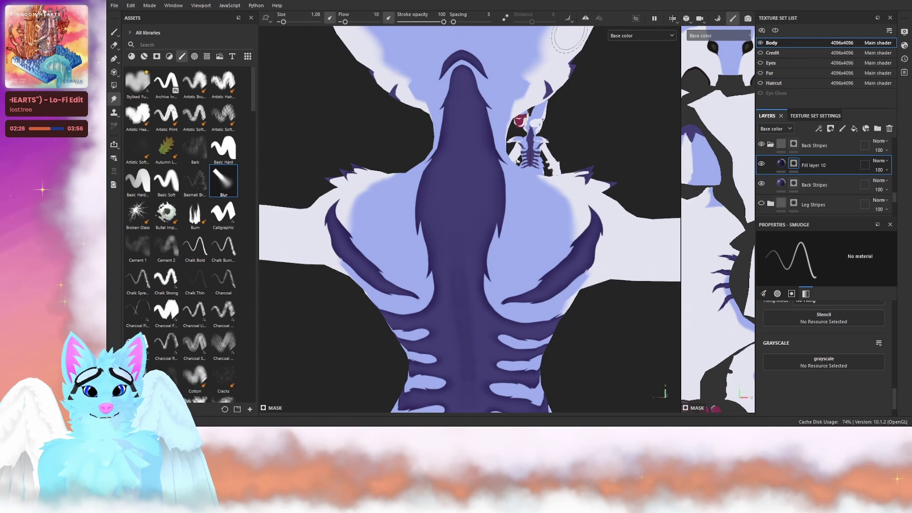
pyautogui.scroll(-3, 521, 244)
pyautogui.keyDown('alt'); pyautogui.moveTo(539, 338); pyautogui.dragTo(542, 234, button='middle'); pyautogui.keyUp('alt')
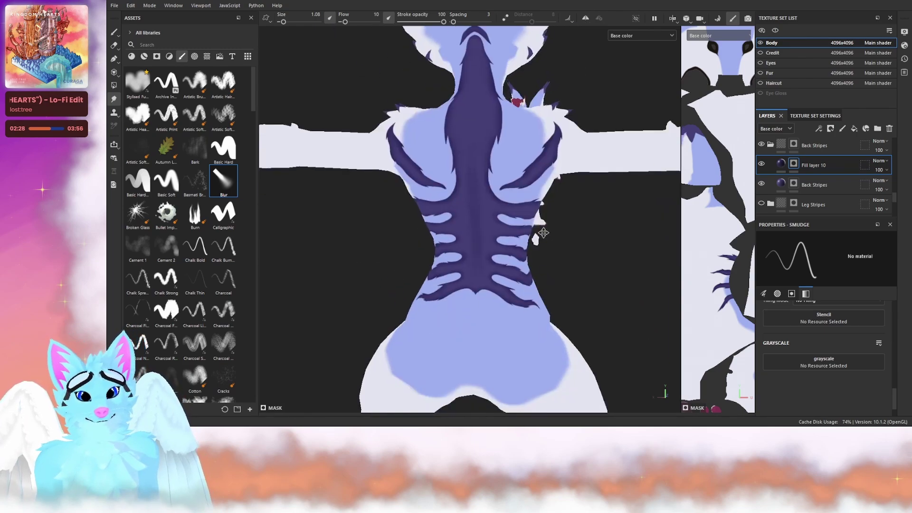
pyautogui.moveTo(541, 234)
pyautogui.keyDown('alt'); pyautogui.mouseDown()
pyautogui.moveTo(581, 243)
pyautogui.moveTo(648, 234)
pyautogui.moveTo(553, 238)
pyautogui.moveTo(391, 224)
pyautogui.moveTo(404, 212)
pyautogui.moveTo(561, 223)
pyautogui.mouseUp(); pyautogui.keyUp('alt')
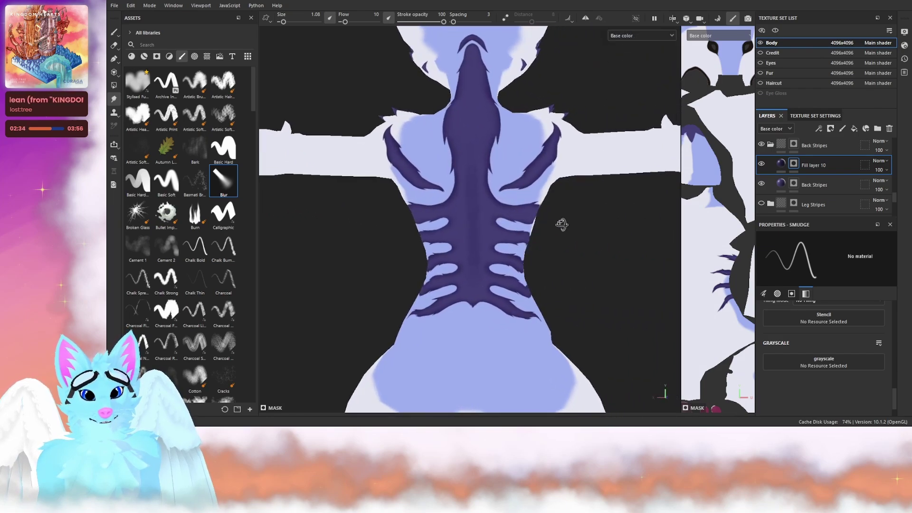
pyautogui.scroll(2, 471, 238)
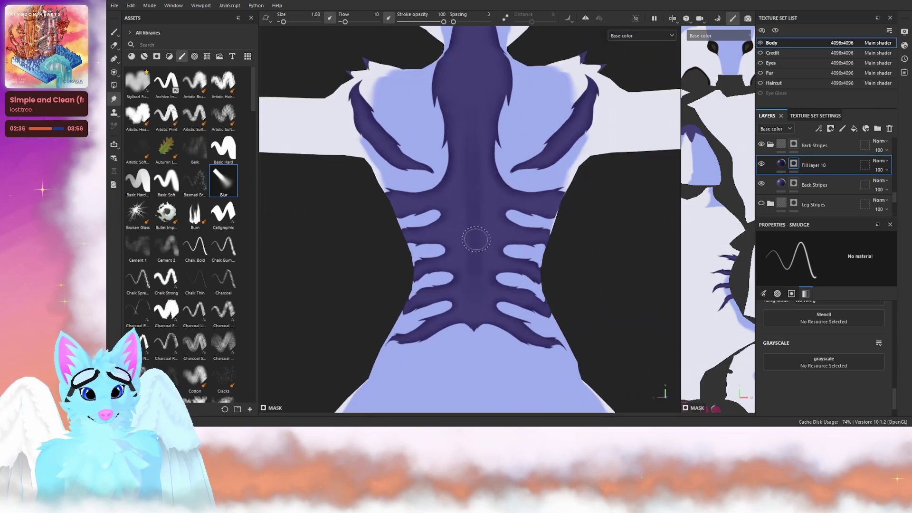
# - Blur the shading along the central spine stripe with symmetry on, using brush sizes 2.69 and 1.08
pyautogui.keyDown('ctrl'); pyautogui.moveTo(476, 239); pyautogui.dragTo(494, 240, button='right'); pyautogui.keyUp('ctrl')
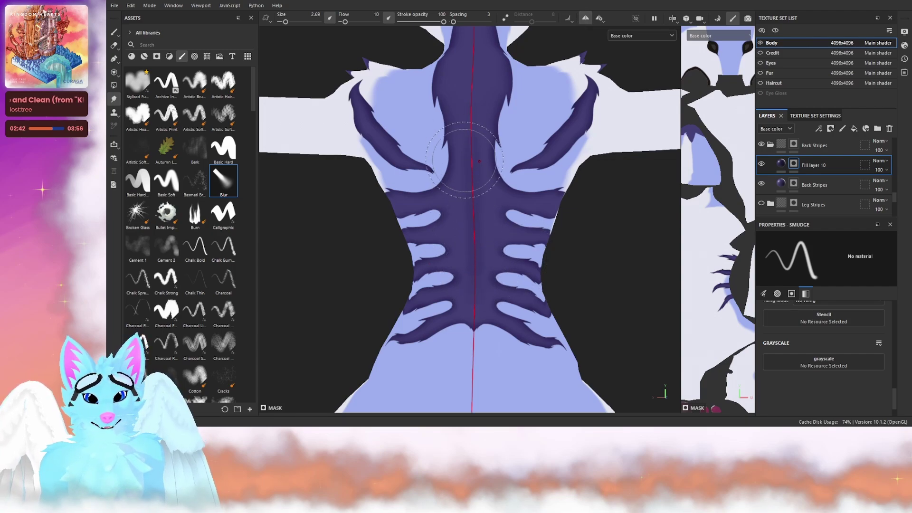
pyautogui.keyDown('ctrl'); pyautogui.moveTo(467, 149); pyautogui.dragTo(442, 145, button='right'); pyautogui.keyUp('ctrl')
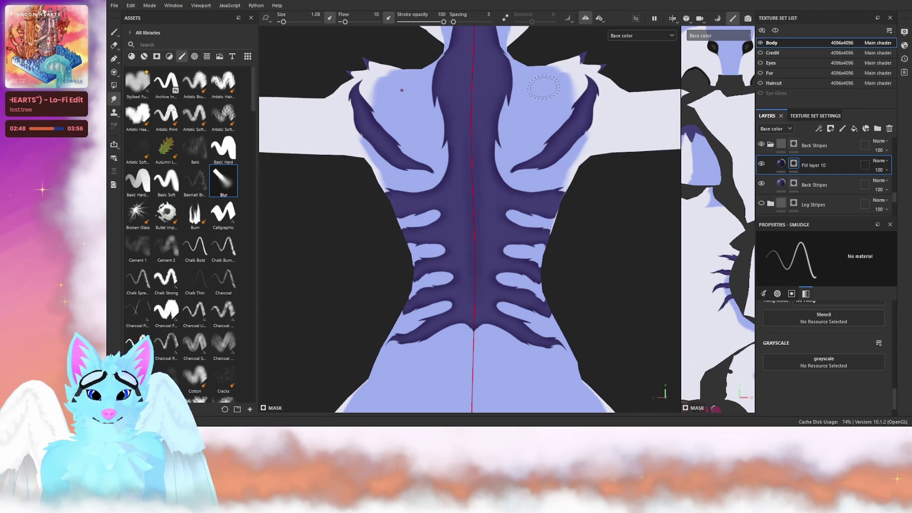
pyautogui.click(586, 18)
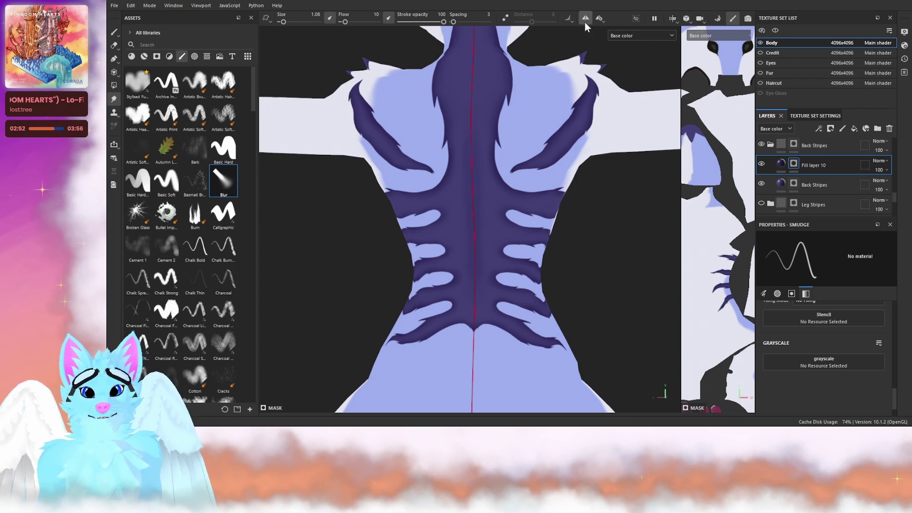
pyautogui.scroll(3, 502, 223)
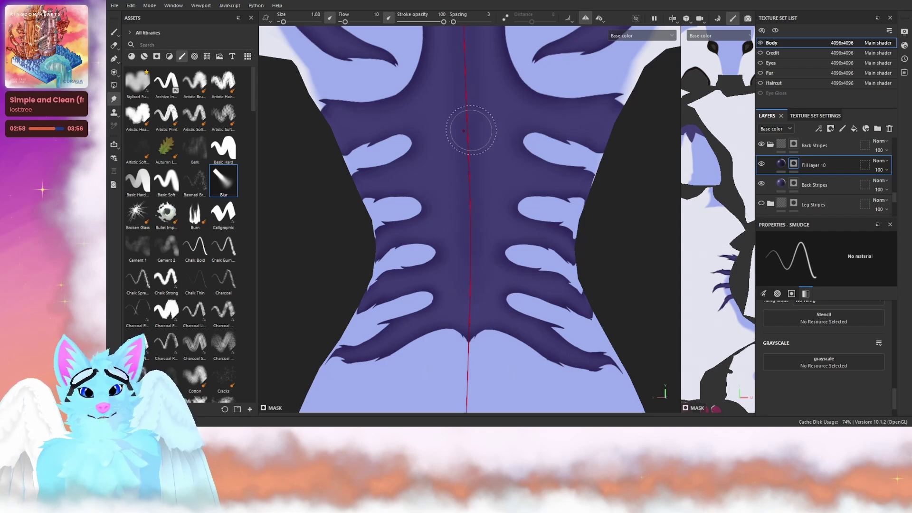
pyautogui.scroll(-2, 528, 142)
pyautogui.scroll(-2, 530, 141)
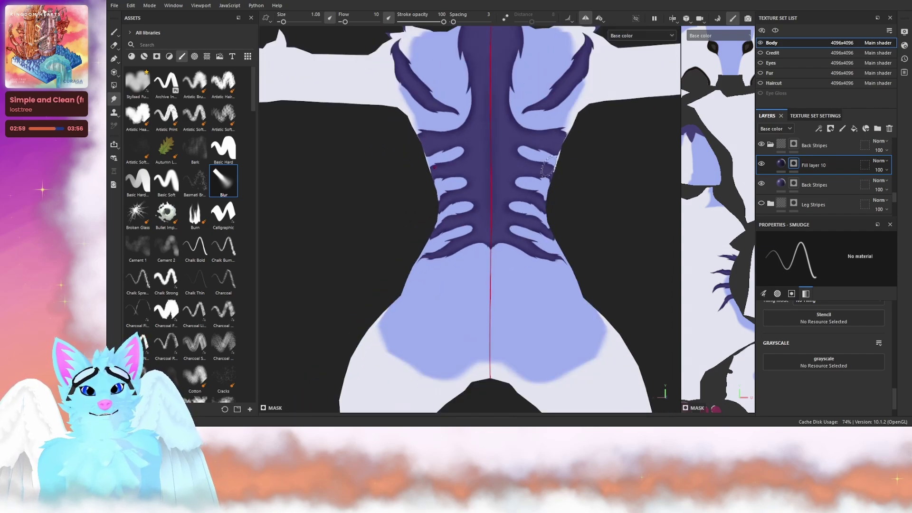
pyautogui.click(586, 18)
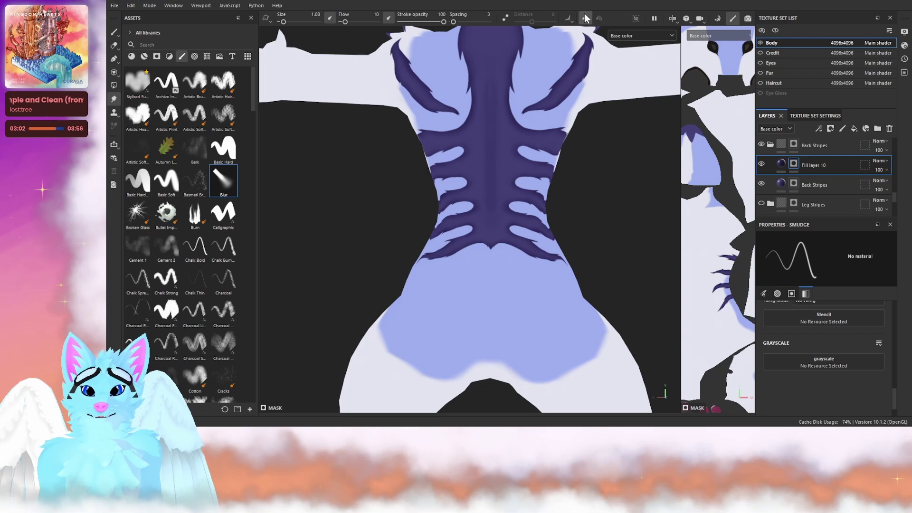
pyautogui.click(585, 16)
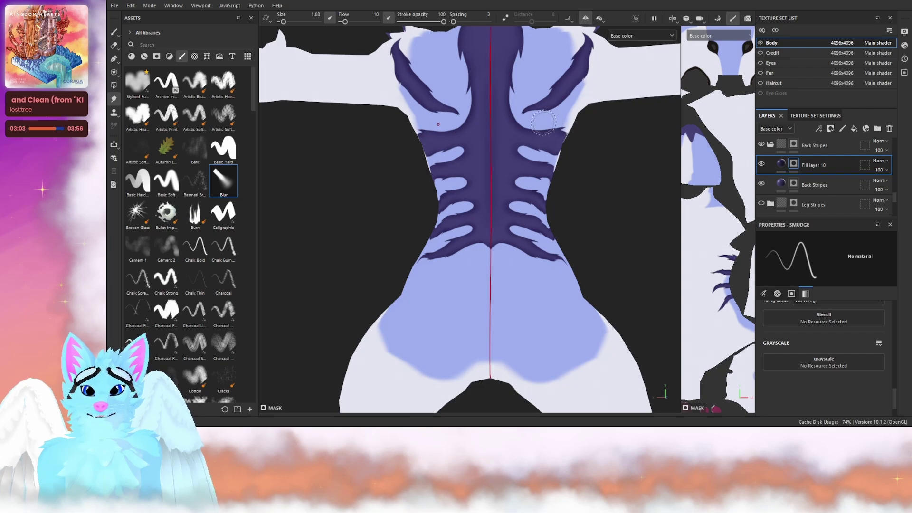
# - Show the Fur texture set and examine how the shaded back stripes match the mane and tail fur
pyautogui.click(760, 73)
pyautogui.scroll(-2, 528, 159)
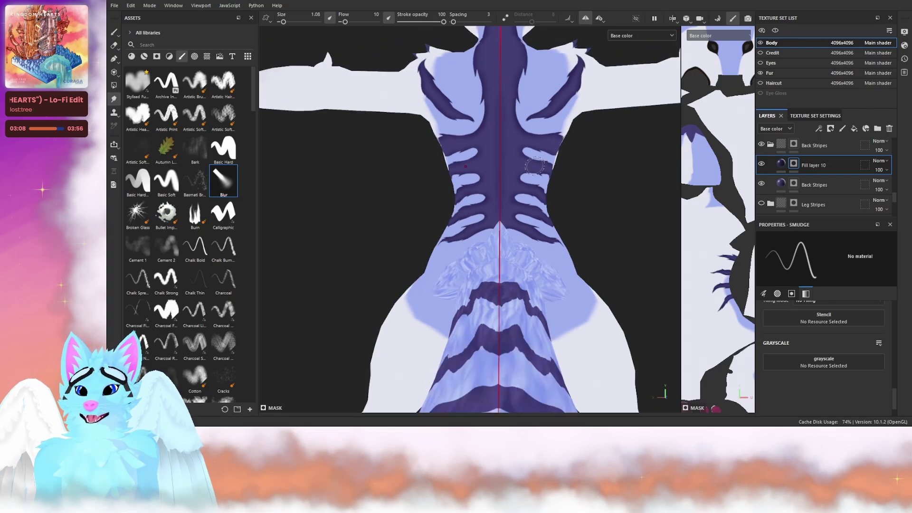
pyautogui.keyDown('alt'); pyautogui.moveTo(528, 159); pyautogui.dragTo(281, 246, button='middle'); pyautogui.keyUp('alt')
pyautogui.scroll(4, 470, 224)
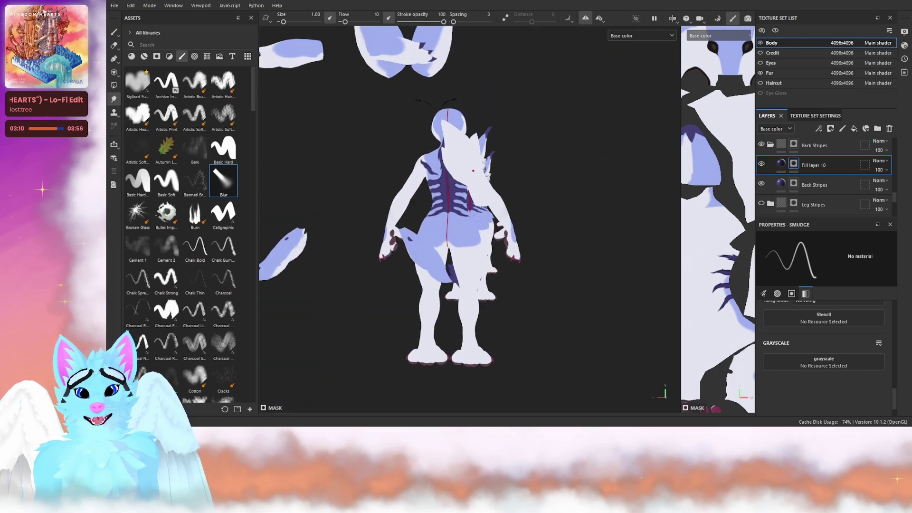
pyautogui.keyDown('alt'); pyautogui.moveTo(470, 225); pyautogui.dragTo(412, 280, button='middle'); pyautogui.keyUp('alt')
pyautogui.scroll(2, 412, 280)
pyautogui.scroll(5, 467, 262)
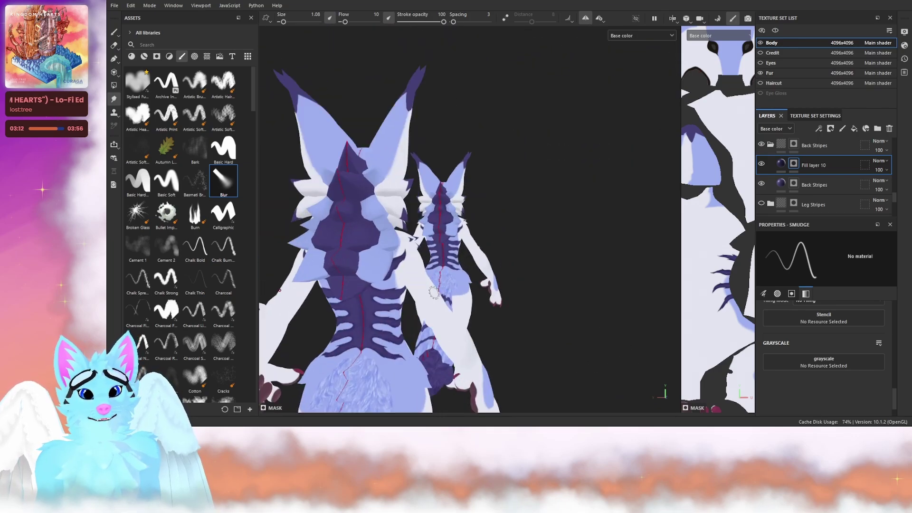
pyautogui.moveTo(467, 262)
pyautogui.keyDown('alt'); pyautogui.mouseDown()
pyautogui.moveTo(503, 270)
pyautogui.moveTo(462, 277)
pyautogui.mouseUp(); pyautogui.keyUp('alt')
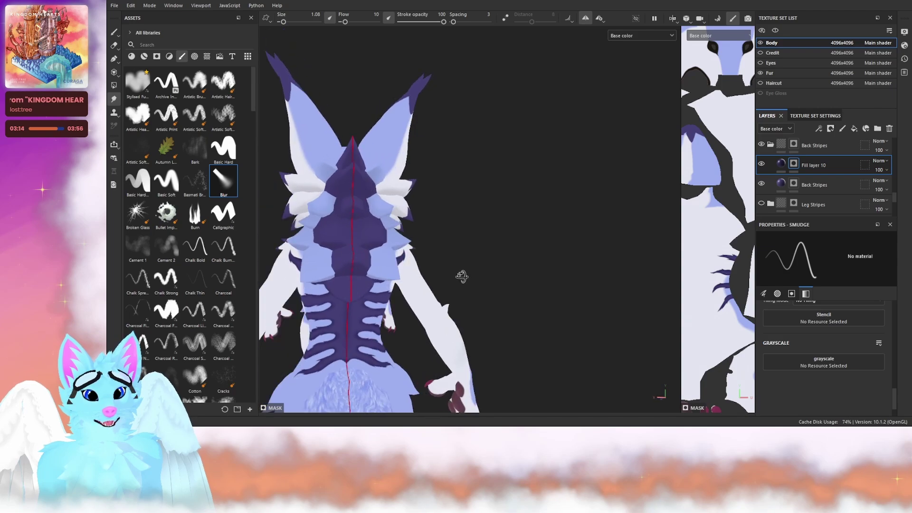
pyautogui.keyDown('alt'); pyautogui.moveTo(410, 292); pyautogui.dragTo(456, 257); pyautogui.keyUp('alt')
pyautogui.scroll(-4, 456, 257)
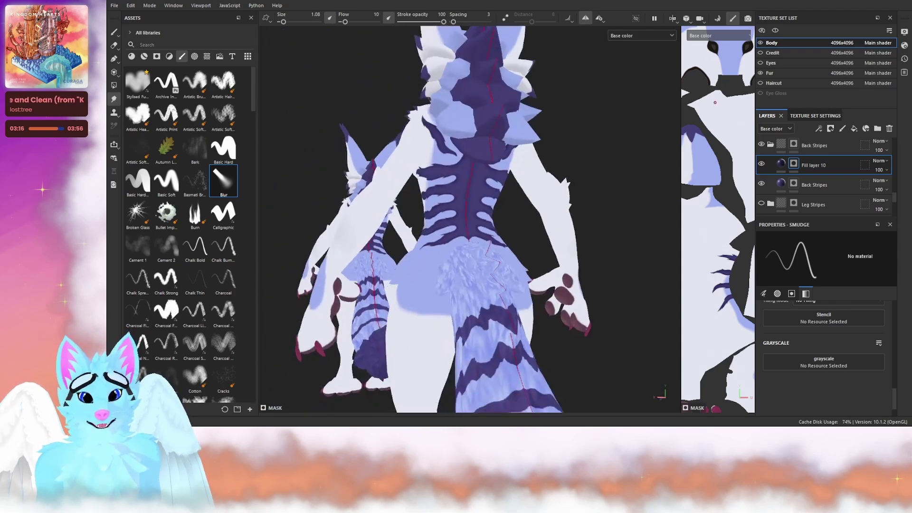
pyautogui.scroll(4, 456, 257)
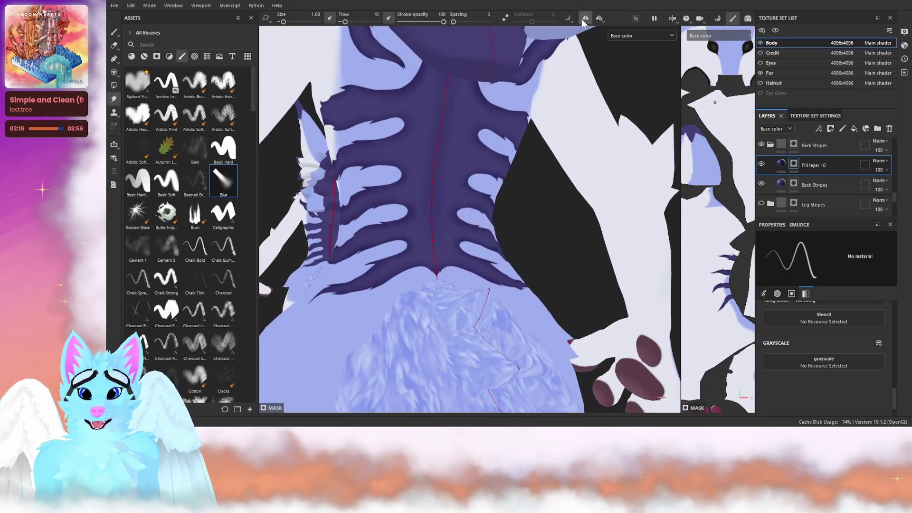
# - Paint the mask with grayscale 1 along the lower spine using Basic Soft at size 0.58 and stroke opacities 41 and 11
pyautogui.scroll(1, 344, 154)
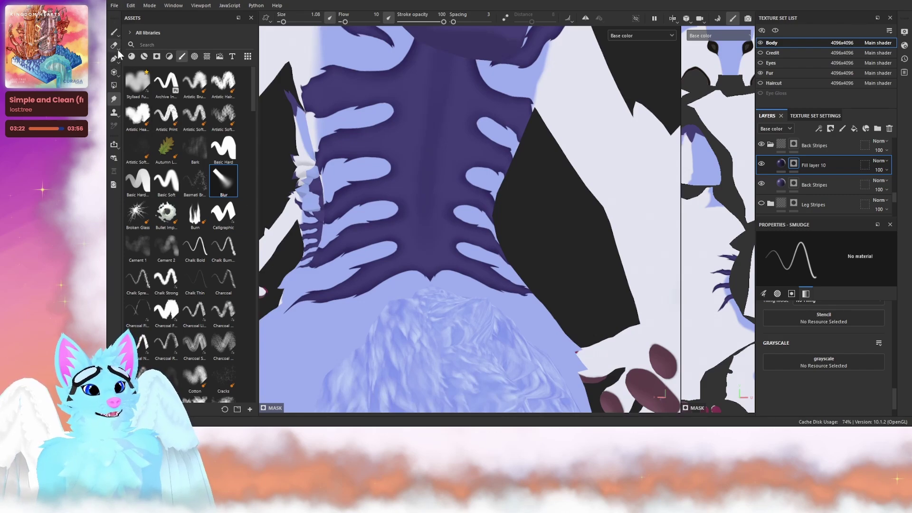
pyautogui.click(114, 32)
pyautogui.click(166, 180)
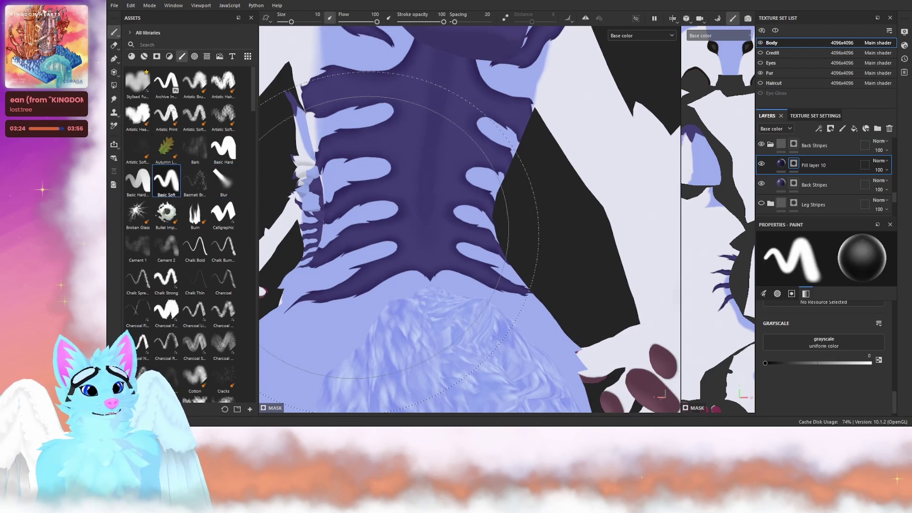
pyautogui.keyDown('ctrl'); pyautogui.moveTo(412, 208); pyautogui.dragTo(390, 208, button='right'); pyautogui.keyUp('ctrl')
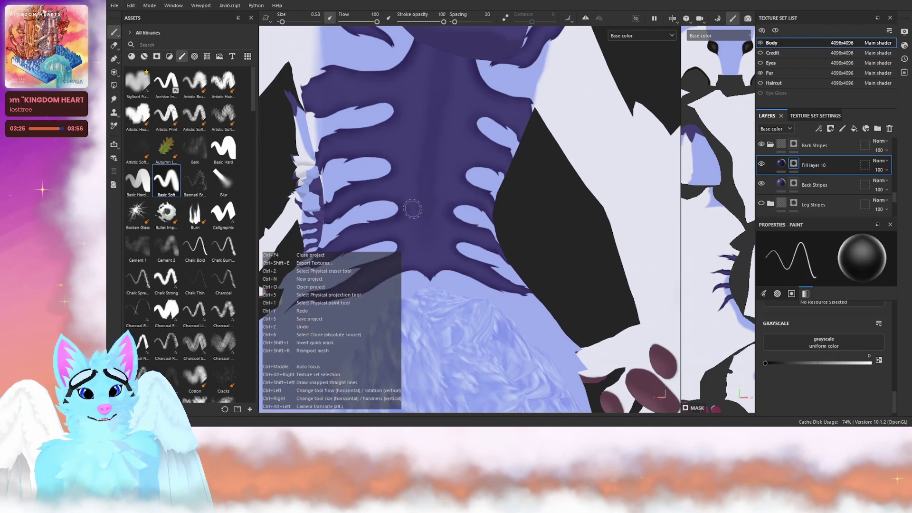
pyautogui.click(418, 21)
pyautogui.moveTo(833, 361); pyautogui.dragTo(870, 362)
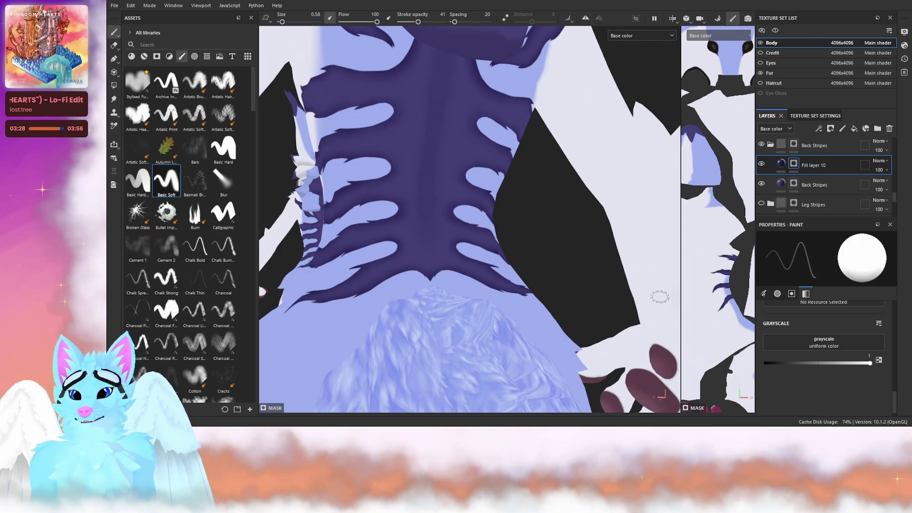
pyautogui.scroll(5, 428, 212)
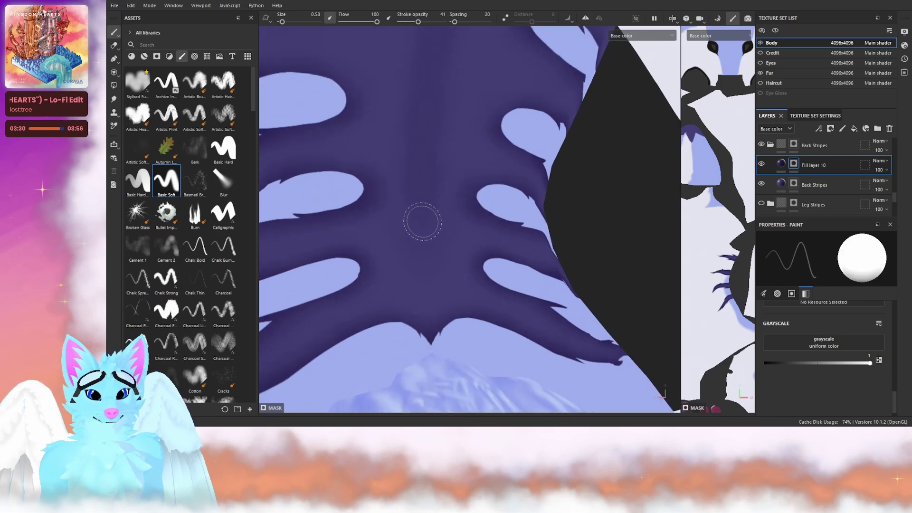
pyautogui.moveTo(423, 203); pyautogui.dragTo(431, 270)
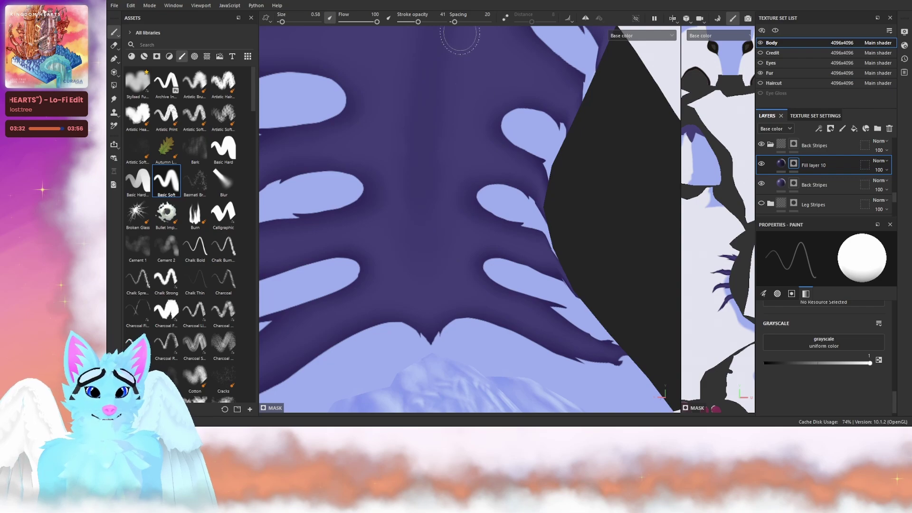
pyautogui.click(406, 22)
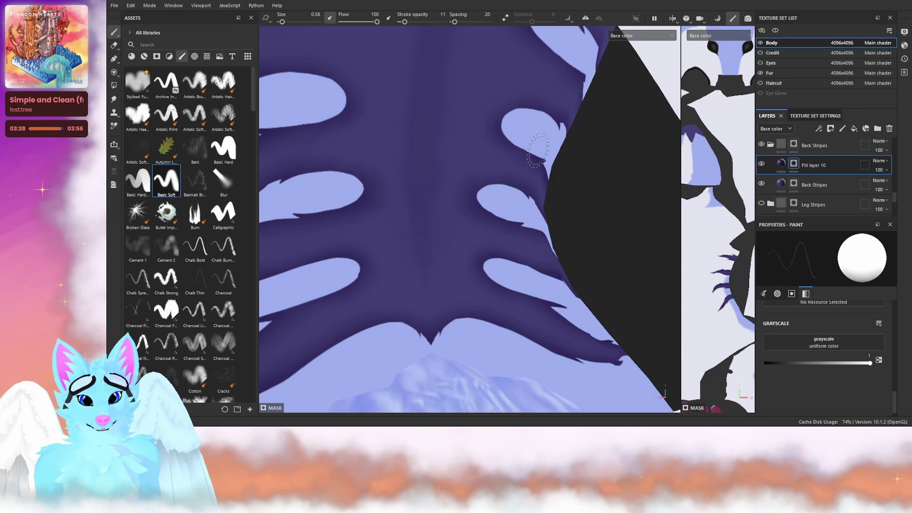
pyautogui.click(585, 17)
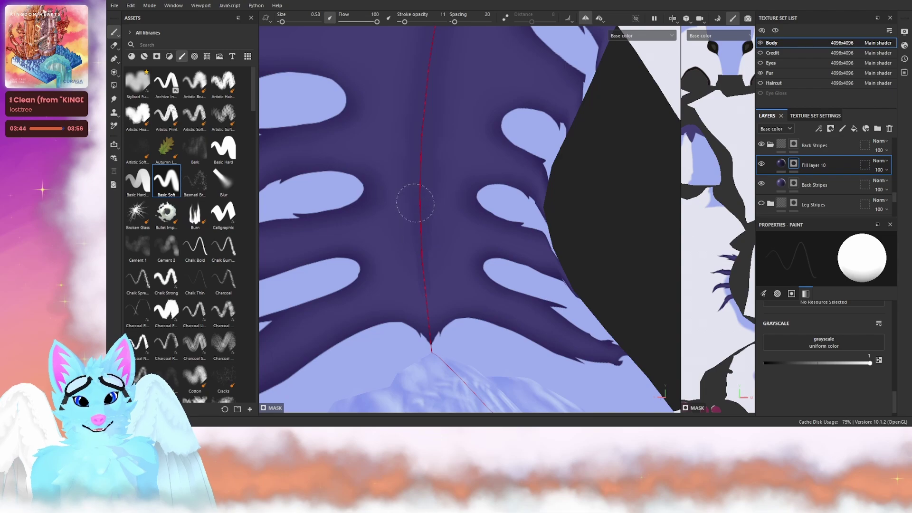
# - Smooth the freshly painted spine shading between the lower side stripes with the Blur brush at size 1.08
pyautogui.click(224, 182)
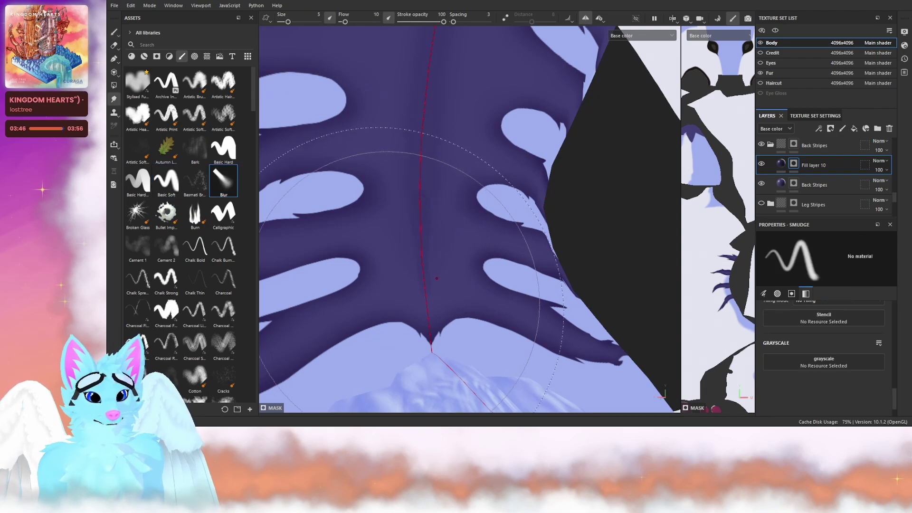
pyautogui.keyDown('ctrl'); pyautogui.moveTo(436, 278); pyautogui.dragTo(414, 249, button='right'); pyautogui.keyUp('ctrl')
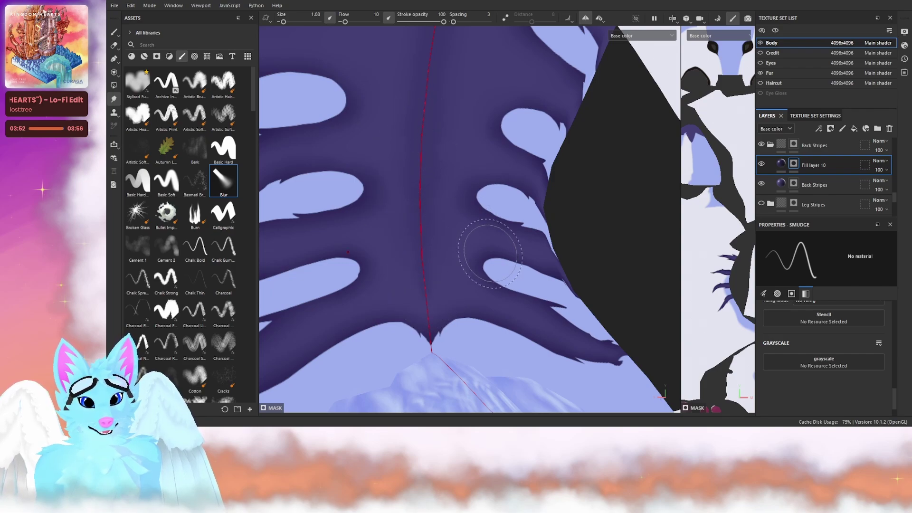
pyautogui.click(585, 18)
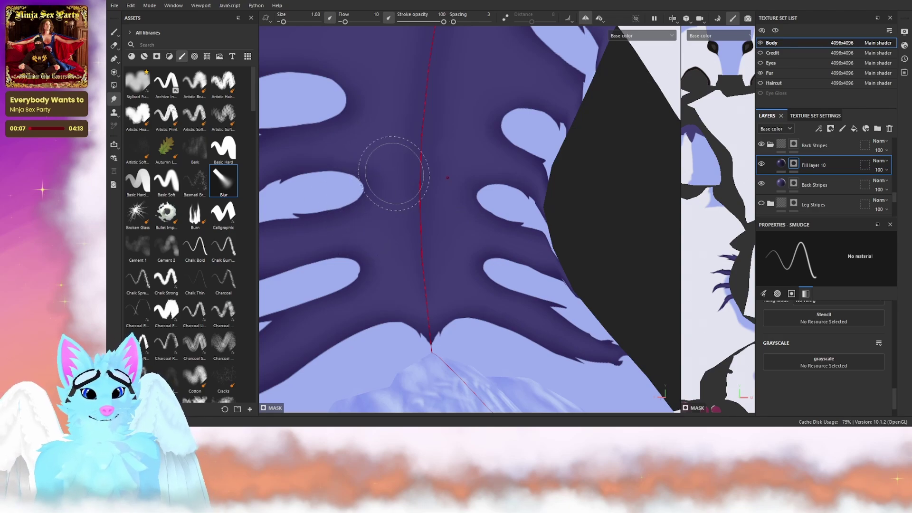
pyautogui.scroll(-5, 387, 169)
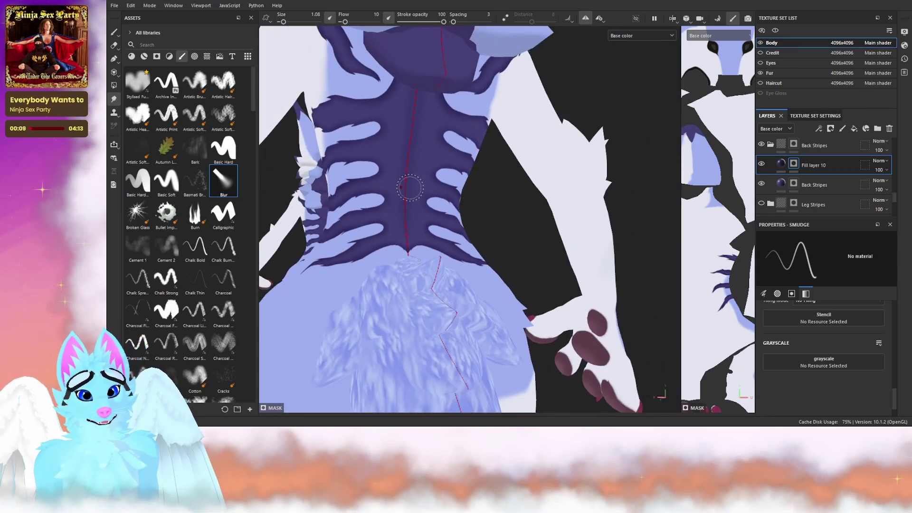
pyautogui.keyDown('alt'); pyautogui.moveTo(409, 187); pyautogui.dragTo(410, 210); pyautogui.keyUp('alt')
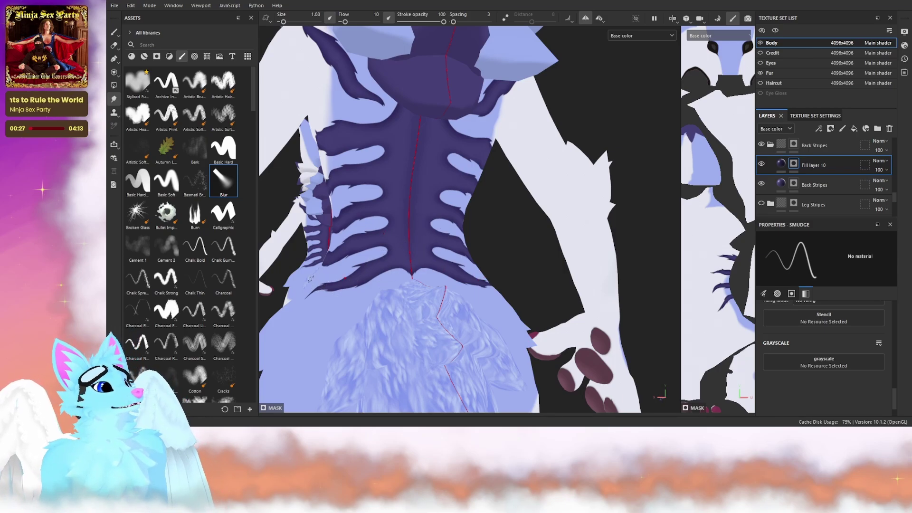
pyautogui.scroll(1, 423, 195)
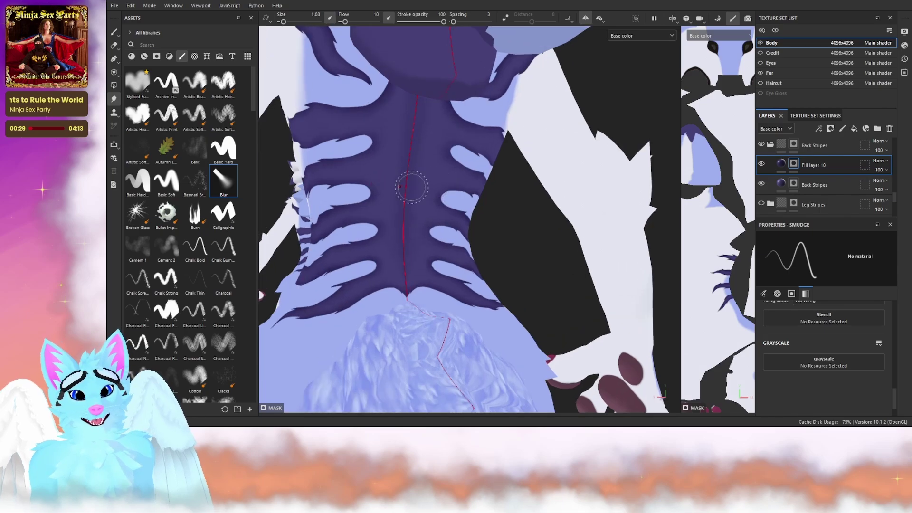
# - Rename the masked shading fill layer in the Back Stripes folder as Back Stripes Shade
pyautogui.keyDown('alt'); pyautogui.moveTo(391, 217); pyautogui.dragTo(319, 220); pyautogui.keyUp('alt')
pyautogui.scroll(-1, 399, 173)
pyautogui.scroll(-1, 428, 195)
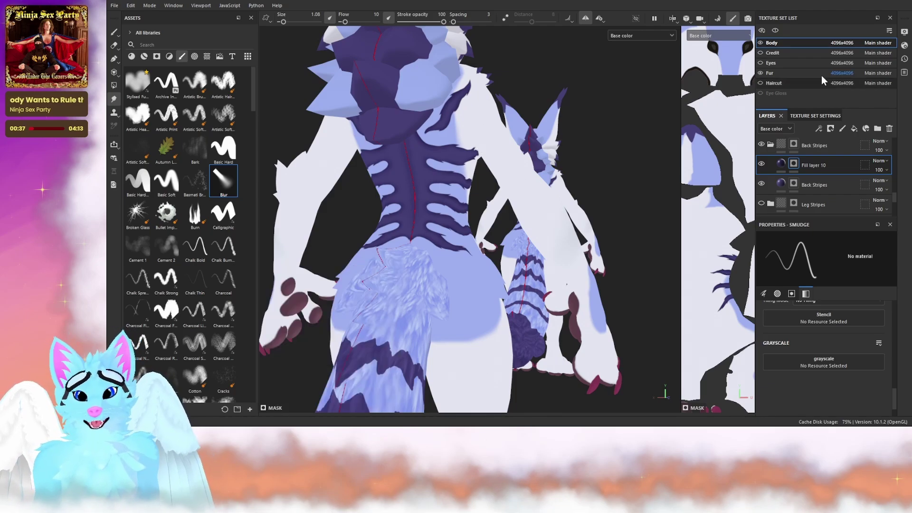
pyautogui.doubleClick(818, 164)
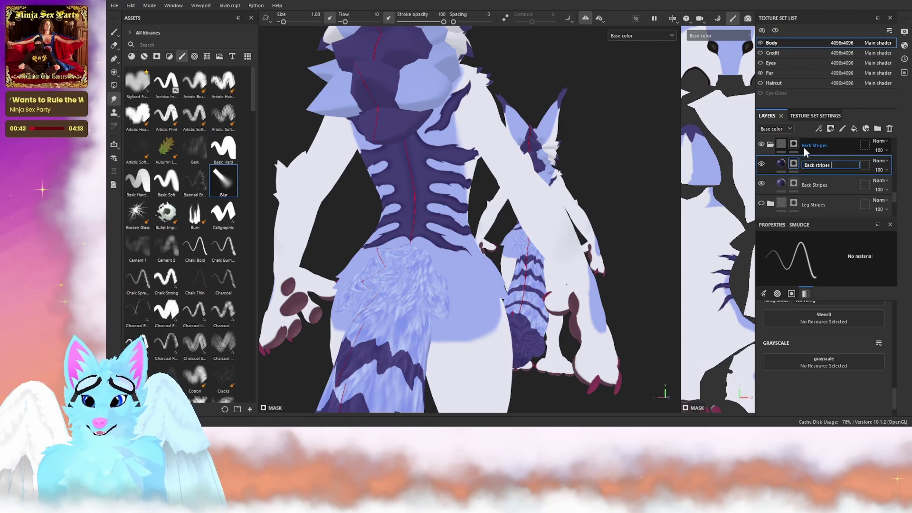
pyautogui.write('Shade')
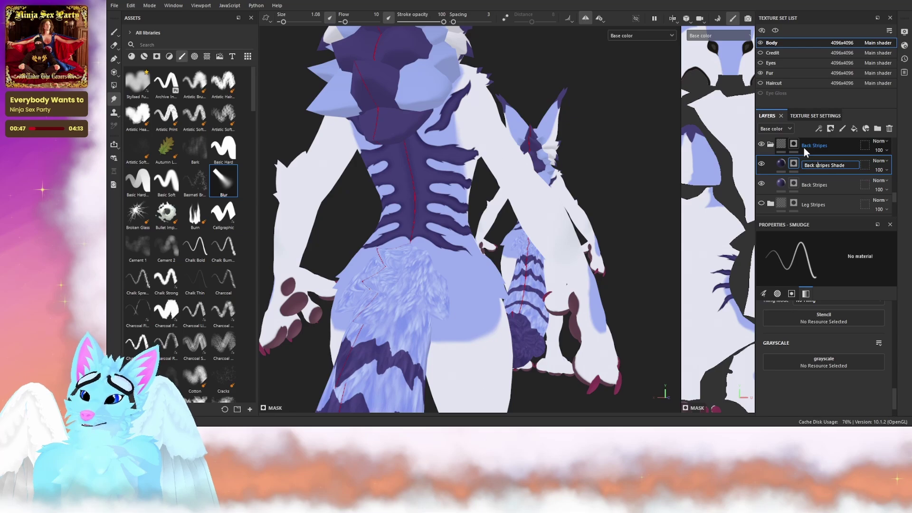
pyautogui.press('BackSpace')
pyautogui.write('S')
pyautogui.press('Return')
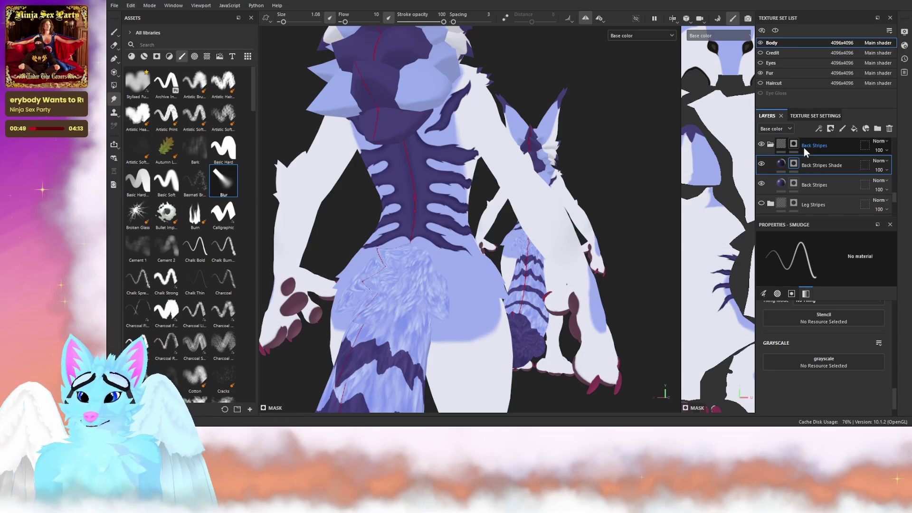
# - Collapse the Back Stripes folder and select the Fur Pale Blue layer
pyautogui.click(768, 145)
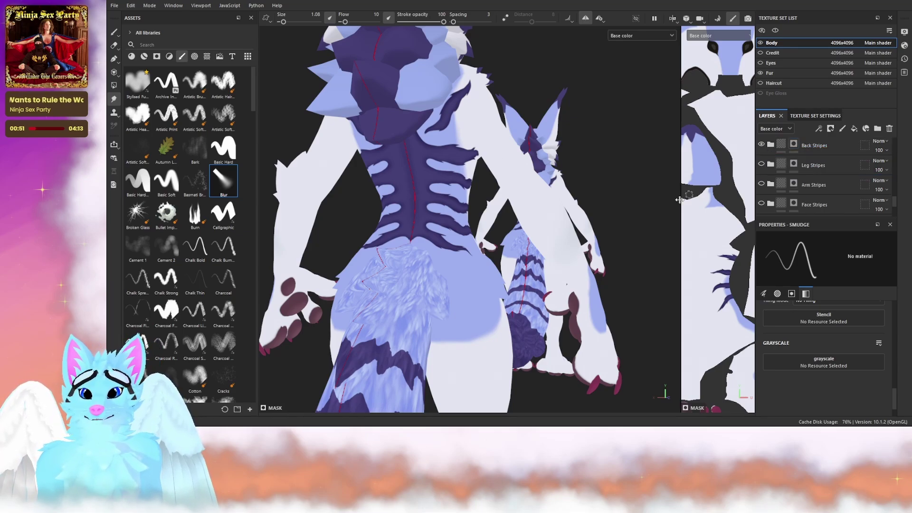
pyautogui.scroll(-2, 584, 214)
pyautogui.scroll(-3, 803, 180)
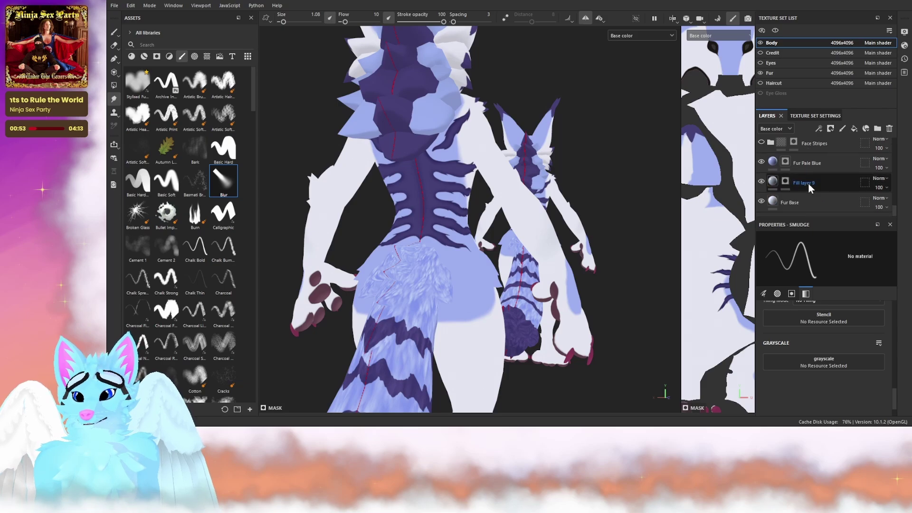
pyautogui.scroll(5, 824, 175)
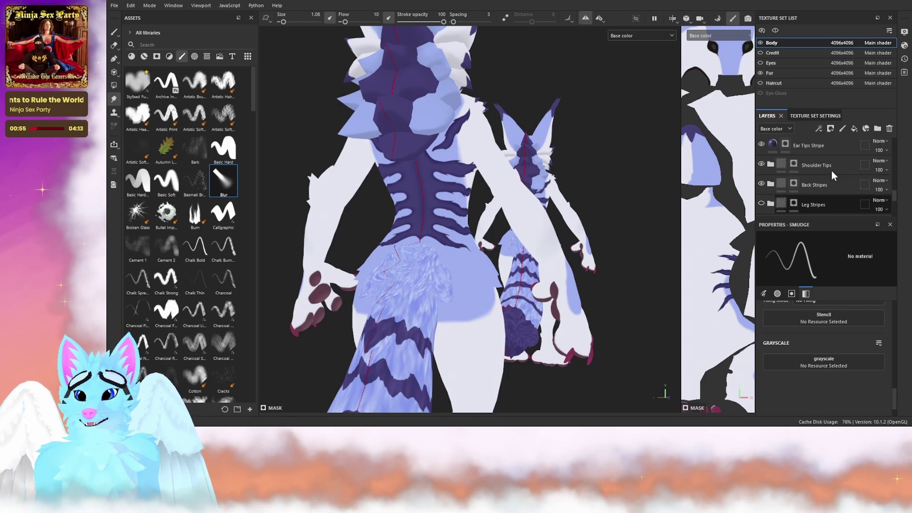
pyautogui.scroll(-2, 833, 172)
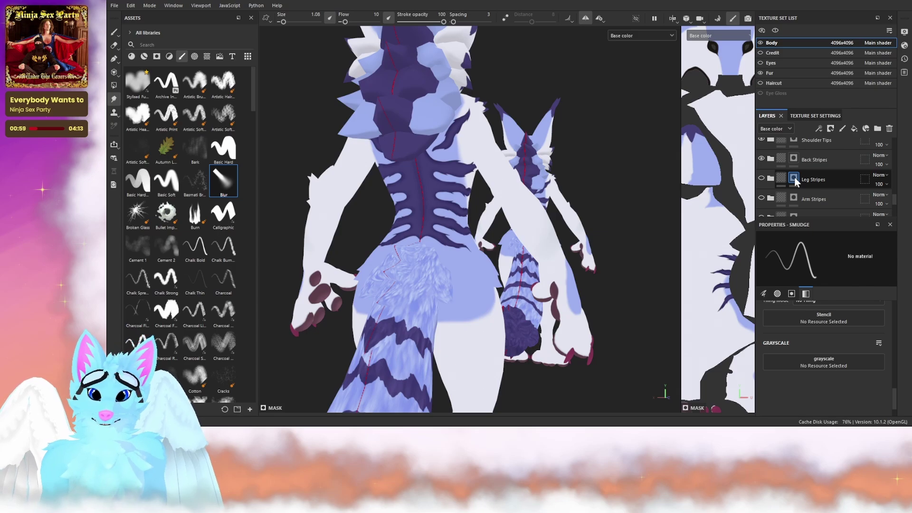
pyautogui.scroll(-3, 841, 192)
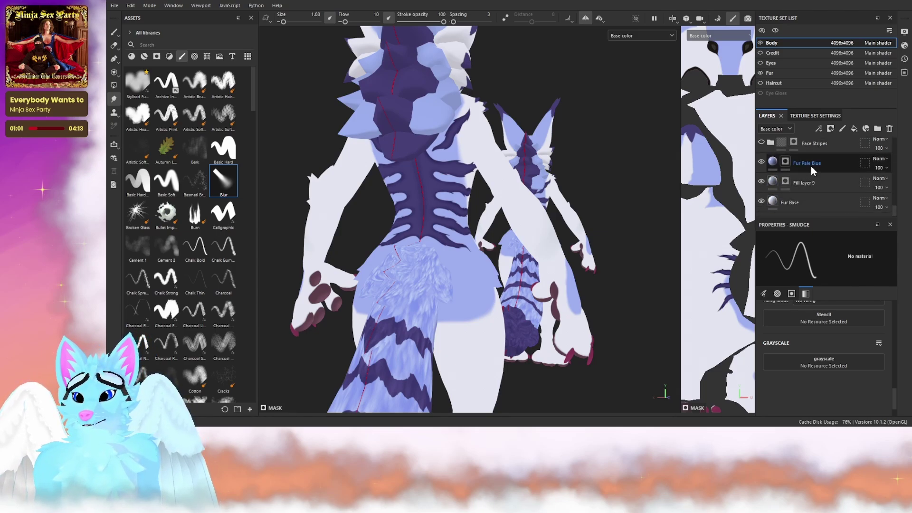
pyautogui.click(844, 163)
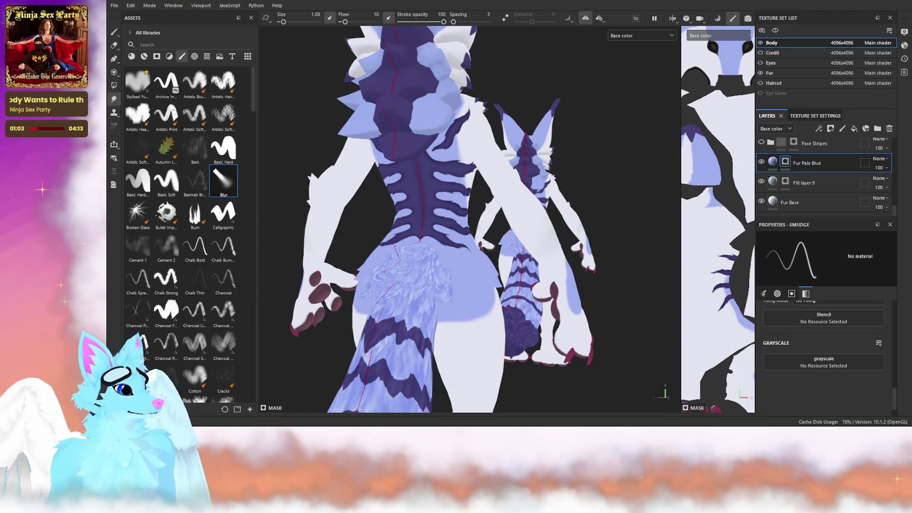
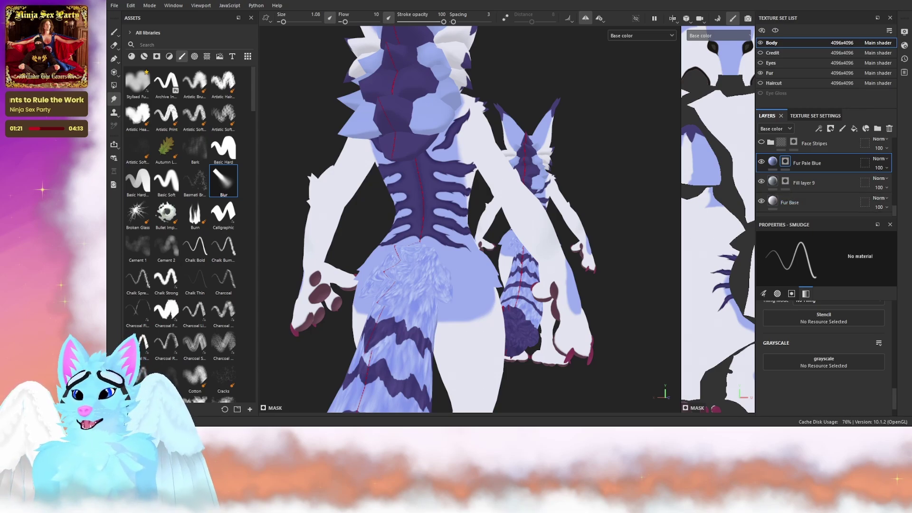
# - Add a fill layer above Fur Pale Blue with only the color channel enabled and a darker muted blue base color
pyautogui.click(853, 128)
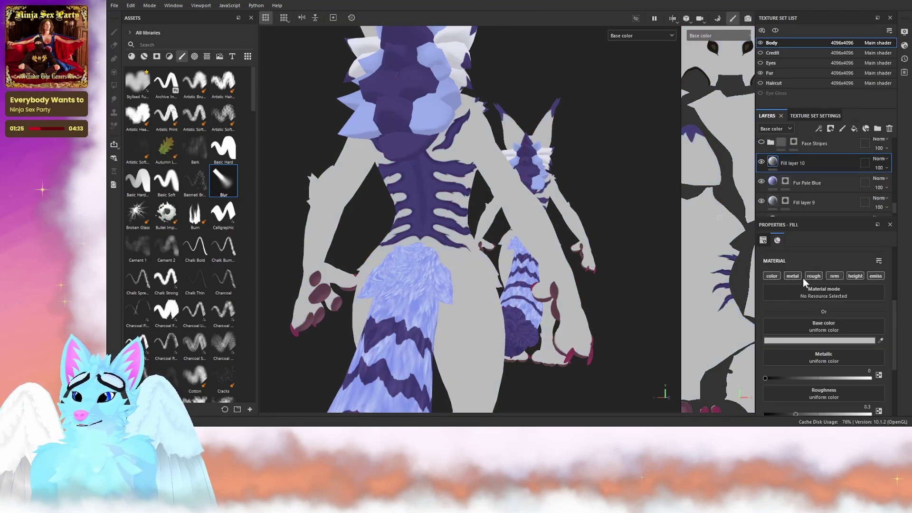
pyautogui.click(799, 275)
pyautogui.click(813, 276)
pyautogui.click(855, 276)
pyautogui.click(880, 275)
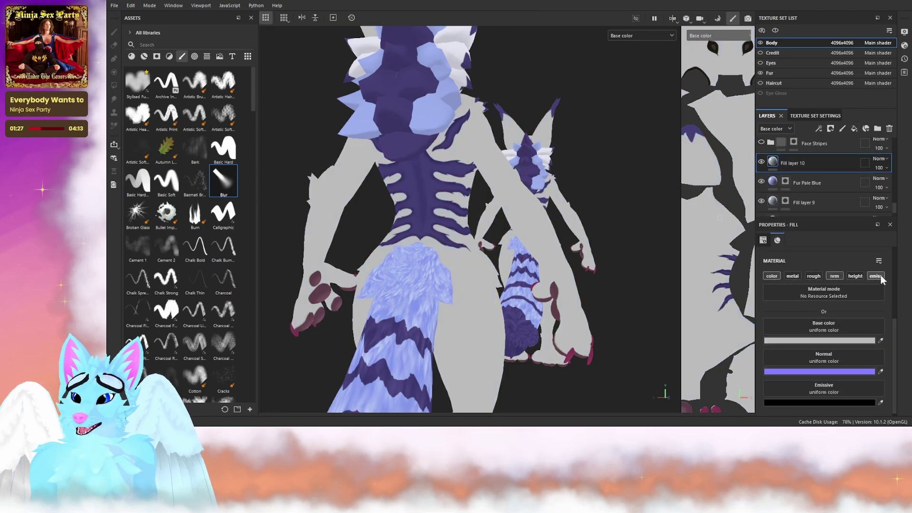
pyautogui.click(877, 275)
pyautogui.click(835, 276)
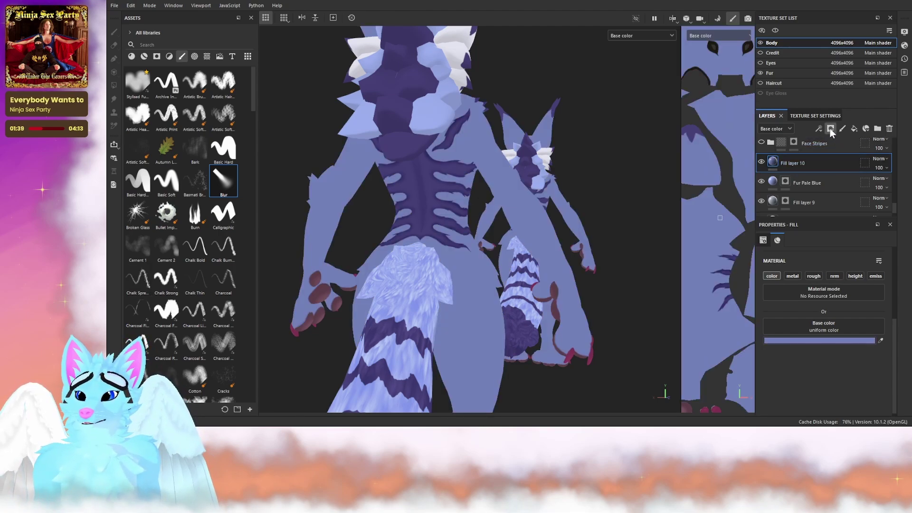
# - Add a black mask to the new blue fill layer and rename the layer as Fur Pale Shade
pyautogui.click(854, 151)
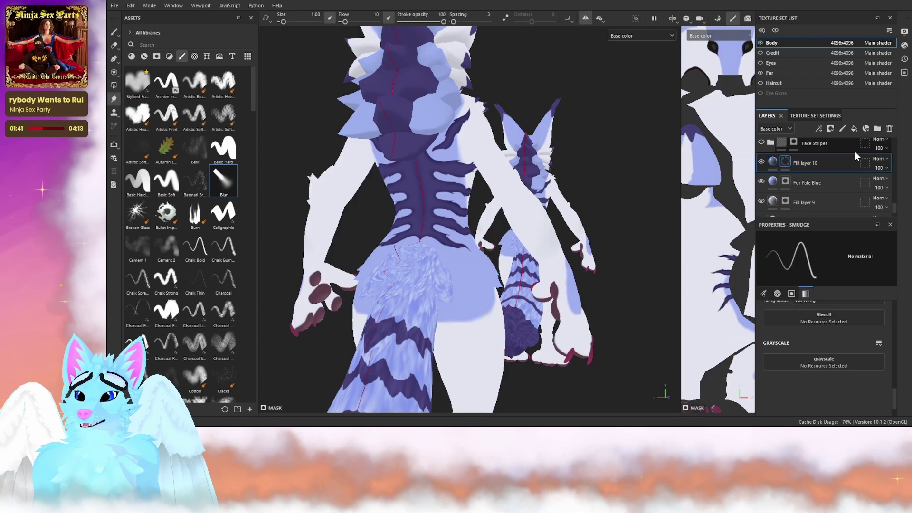
pyautogui.doubleClick(811, 162)
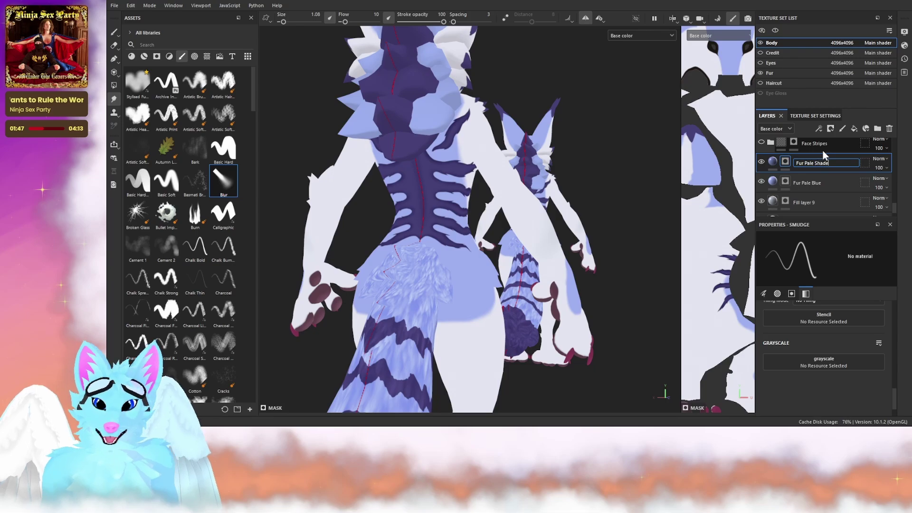
pyautogui.write('Fur Pale Shade')
pyautogui.press('Return')
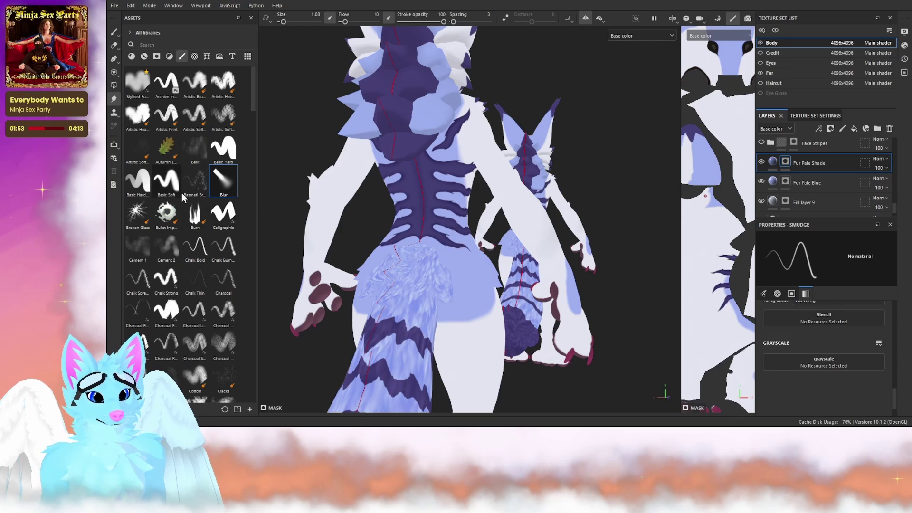
# - Set the Basic Soft brush to size 1.86 for the Fur Pale Shade mask and bring the head and neck into view
pyautogui.click(167, 181)
pyautogui.click(215, 183)
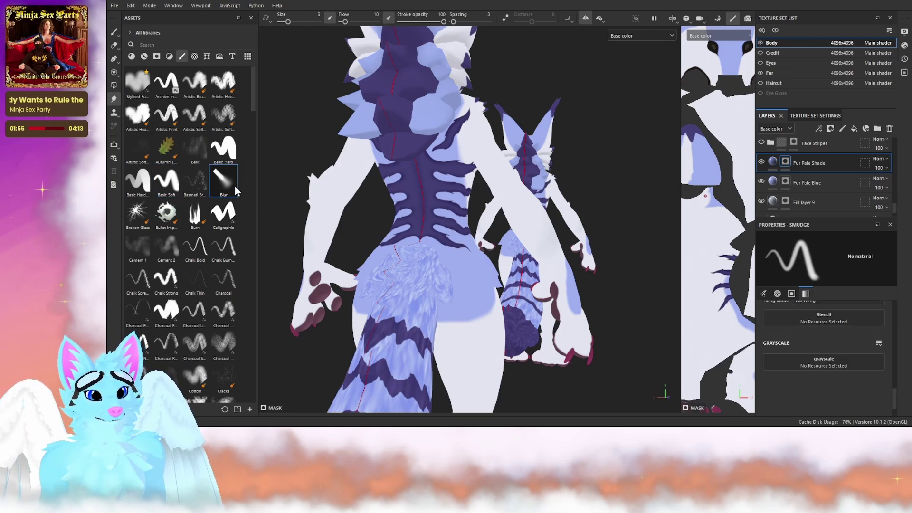
pyautogui.click(166, 180)
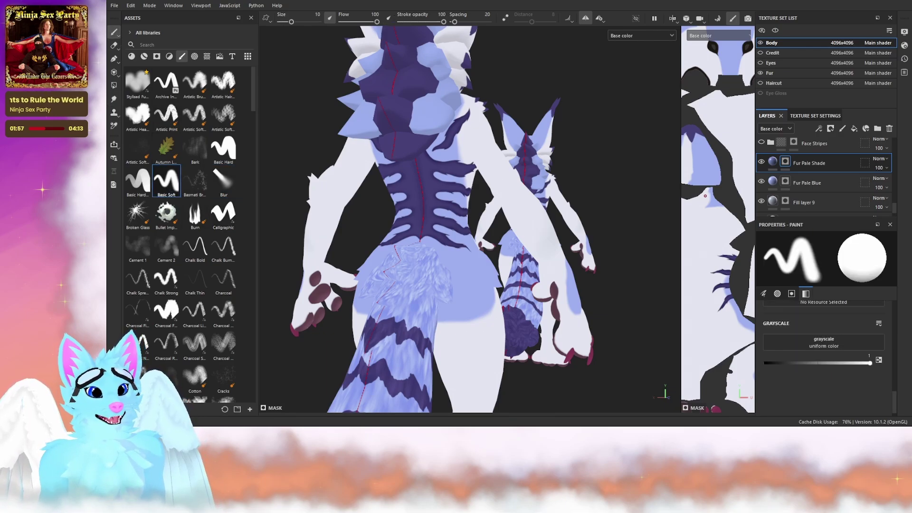
pyautogui.press('ctrl')
pyautogui.keyDown('alt'); pyautogui.moveTo(417, 222); pyautogui.dragTo(440, 233, button='right'); pyautogui.keyUp('alt')
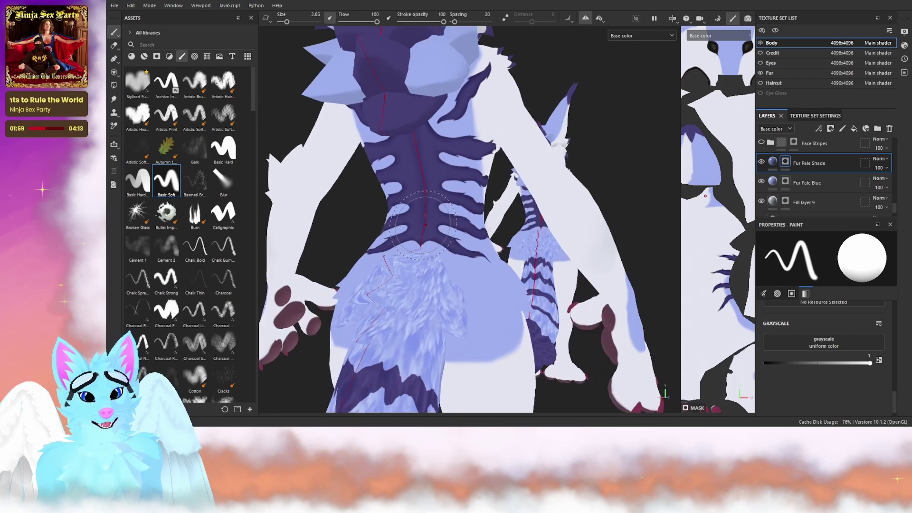
pyautogui.keyDown('alt'); pyautogui.moveTo(439, 233); pyautogui.dragTo(447, 247); pyautogui.keyUp('alt')
pyautogui.keyDown('ctrl'); pyautogui.moveTo(446, 247); pyautogui.dragTo(436, 247, button='right'); pyautogui.keyUp('ctrl')
pyautogui.keyDown('alt'); pyautogui.moveTo(441, 268); pyautogui.dragTo(406, 297); pyautogui.keyUp('alt')
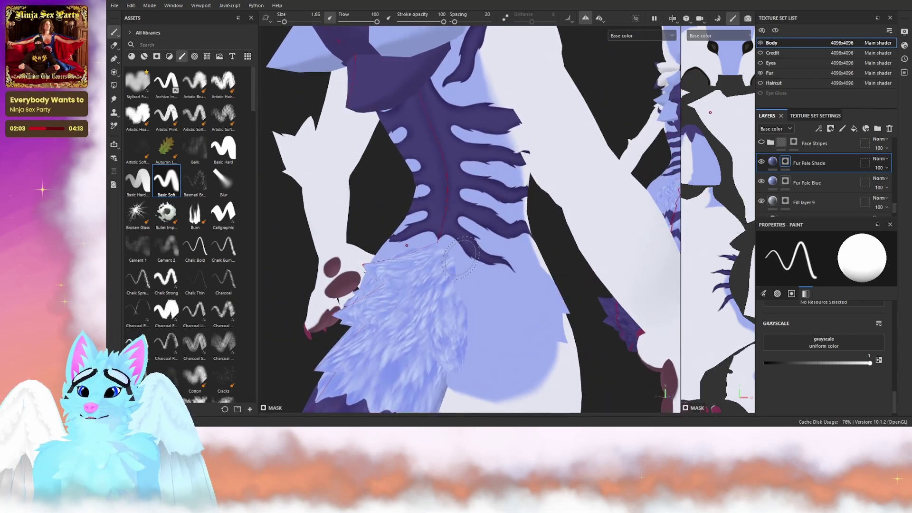
pyautogui.keyDown('alt'); pyautogui.moveTo(463, 304); pyautogui.dragTo(482, 287); pyautogui.keyUp('alt')
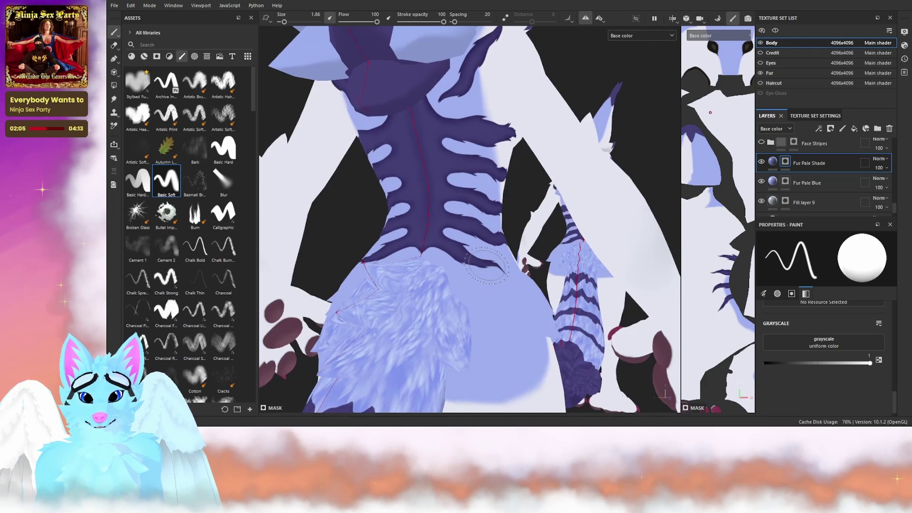
pyautogui.keyDown('alt'); pyautogui.moveTo(491, 280); pyautogui.dragTo(443, 390, button='middle'); pyautogui.keyUp('alt')
pyautogui.keyDown('alt'); pyautogui.moveTo(485, 252); pyautogui.dragTo(354, 261); pyautogui.keyUp('alt')
pyautogui.keyDown('alt'); pyautogui.moveTo(560, 204); pyautogui.dragTo(391, 335, button='middle'); pyautogui.keyUp('alt')
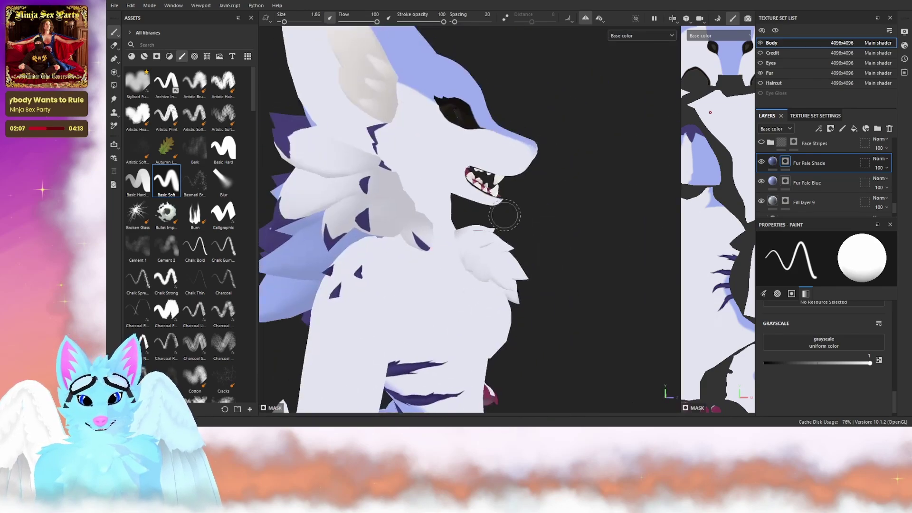
# - Examine the shading on the cheek fluff, neck and chest from several angles
pyautogui.keyDown('alt'); pyautogui.moveTo(506, 214); pyautogui.dragTo(409, 293); pyautogui.keyUp('alt')
pyautogui.keyDown('alt'); pyautogui.moveTo(409, 293); pyautogui.dragTo(340, 199, button='middle'); pyautogui.keyUp('alt')
pyautogui.scroll(-5, 407, 210)
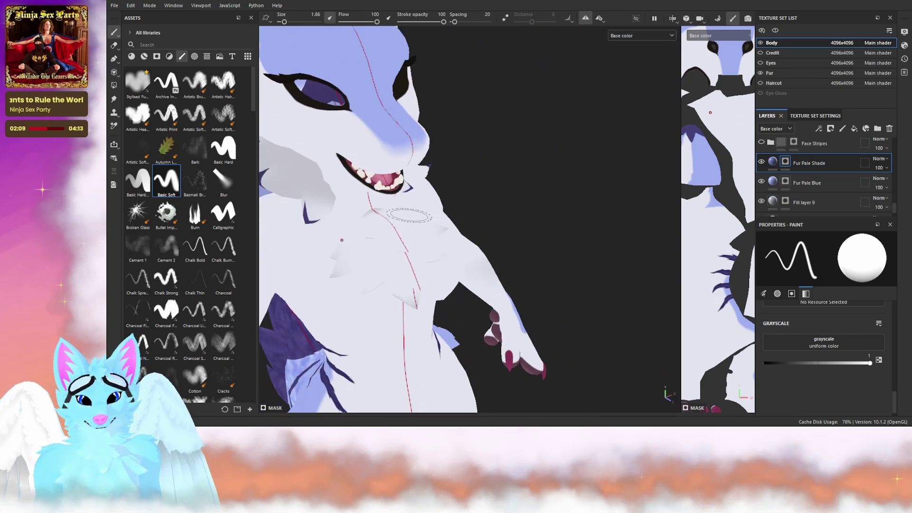
pyautogui.keyDown('alt'); pyautogui.moveTo(413, 212); pyautogui.dragTo(500, 302); pyautogui.keyUp('alt')
pyautogui.scroll(8, 377, 163)
pyautogui.scroll(-2, 521, 200)
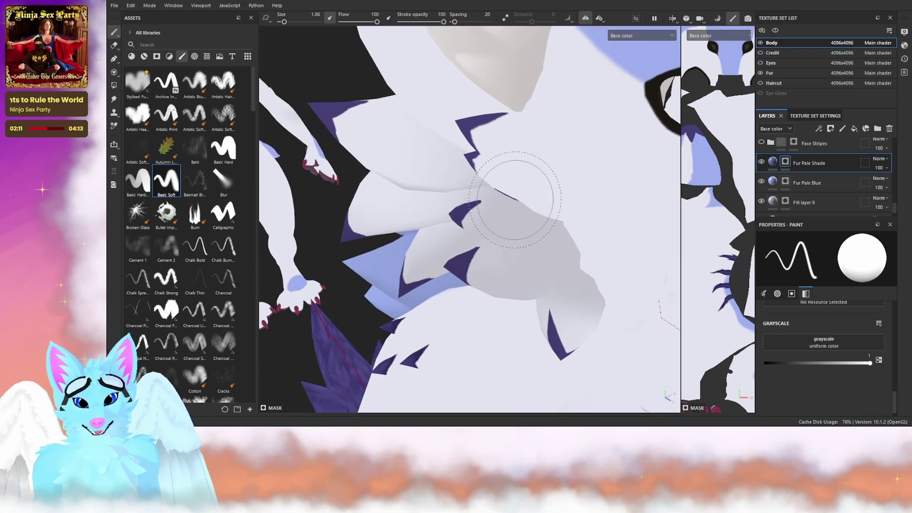
pyautogui.scroll(-3, 570, 261)
pyautogui.scroll(-3, 570, 261)
pyautogui.keyDown('alt'); pyautogui.moveTo(577, 299); pyautogui.dragTo(454, 227, button='middle'); pyautogui.keyUp('alt')
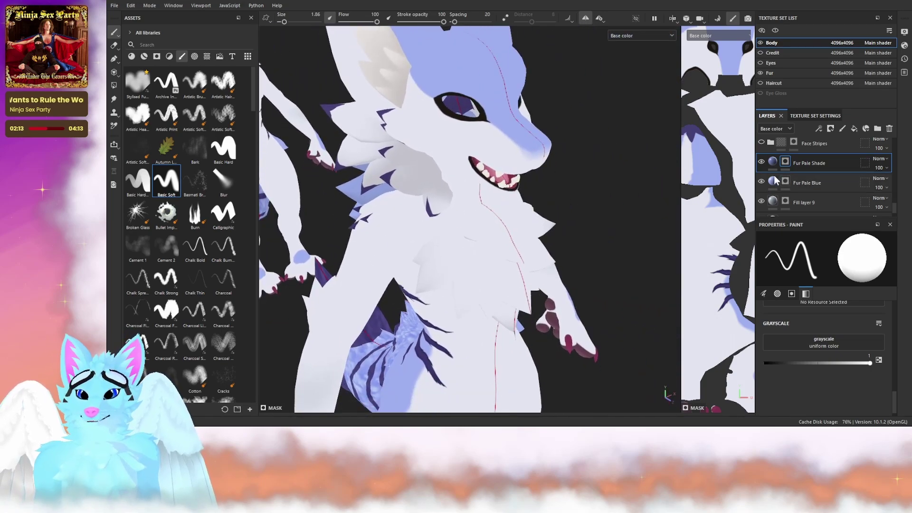
# - Make the hidden Nose folder visible in the Body texture set
pyautogui.click(770, 160)
pyautogui.scroll(5, 771, 171)
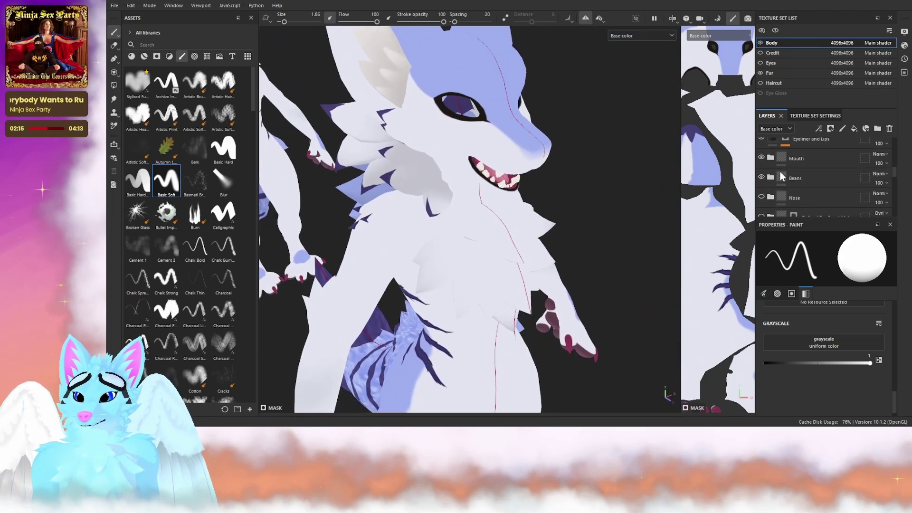
pyautogui.scroll(3, 774, 178)
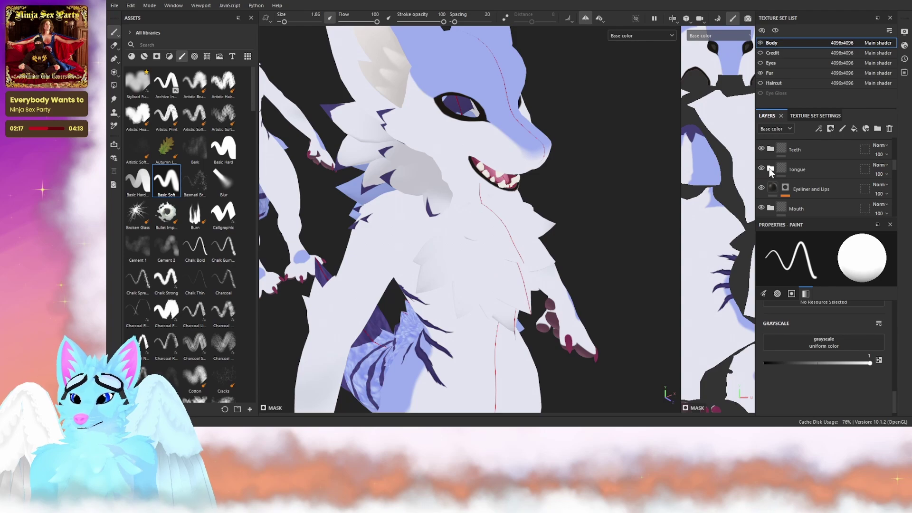
pyautogui.scroll(-3, 779, 180)
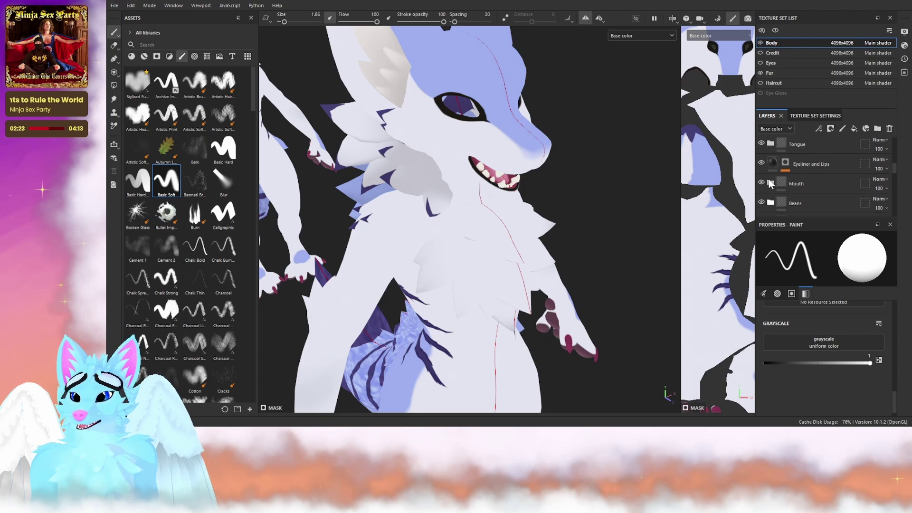
pyautogui.scroll(-1, 769, 188)
pyautogui.scroll(-10, 779, 198)
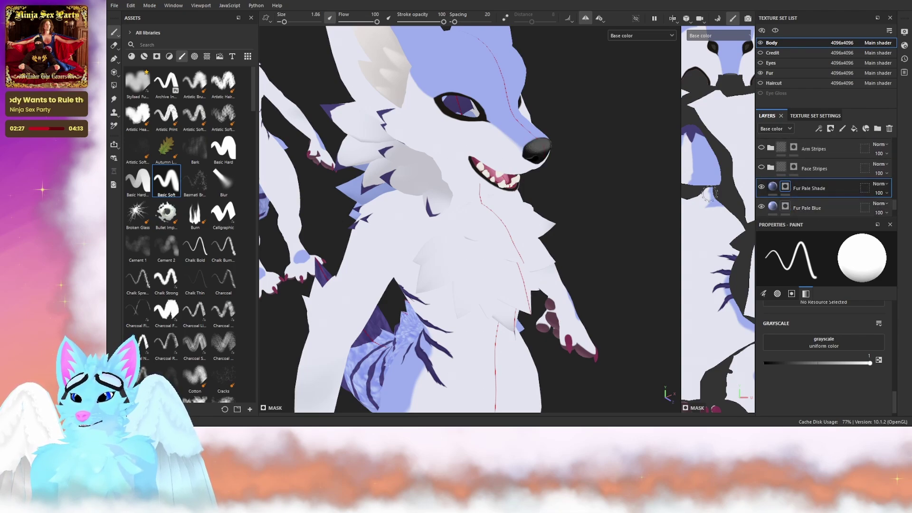
# - Paint soft shading just above the nose on the Fur Pale Shade mask with brush size 0.58 and stroke opacity 40
pyautogui.scroll(5, 529, 155)
pyautogui.keyDown('alt'); pyautogui.moveTo(529, 155); pyautogui.dragTo(508, 170); pyautogui.keyUp('alt')
pyautogui.keyDown('ctrl'); pyautogui.moveTo(534, 160); pyautogui.dragTo(515, 159, button='right'); pyautogui.keyUp('ctrl')
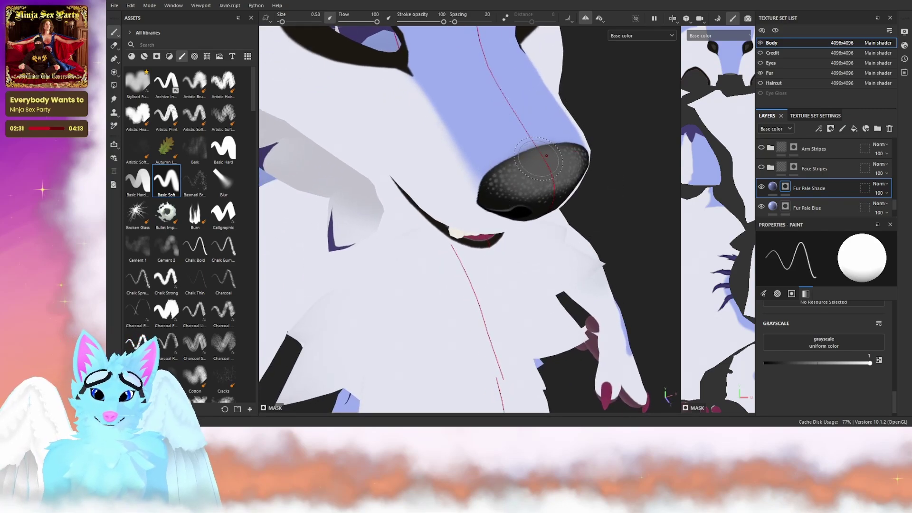
pyautogui.click(417, 21)
pyautogui.moveTo(522, 145); pyautogui.dragTo(529, 141)
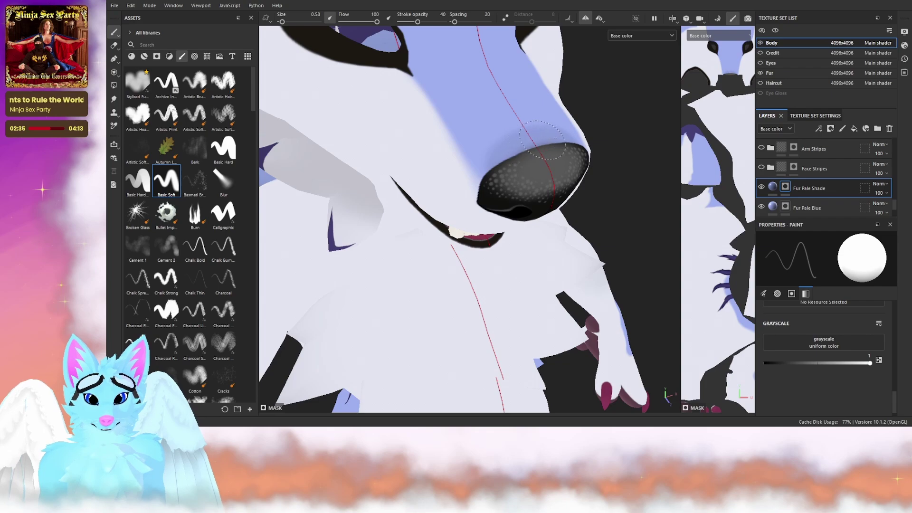
pyautogui.moveTo(495, 170)
pyautogui.mouseDown()
pyautogui.moveTo(525, 126)
pyautogui.moveTo(491, 114)
pyautogui.mouseUp()
# - Paint a small shade patch across the centre line between the eyes at stroke opacity 40
pyautogui.moveTo(461, 87)
pyautogui.keyDown('alt'); pyautogui.mouseDown()
pyautogui.moveTo(472, 188)
pyautogui.moveTo(455, 211)
pyautogui.mouseUp(); pyautogui.keyUp('alt')
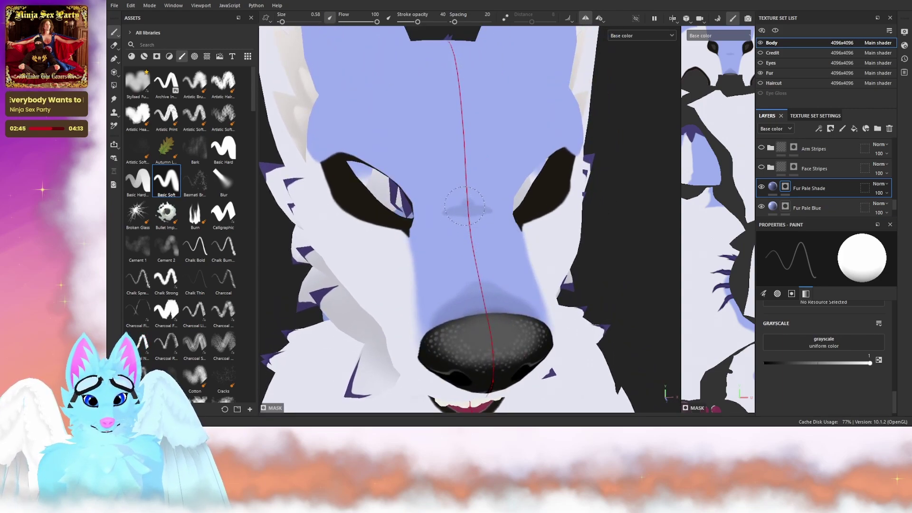
pyautogui.moveTo(449, 212); pyautogui.dragTo(455, 209)
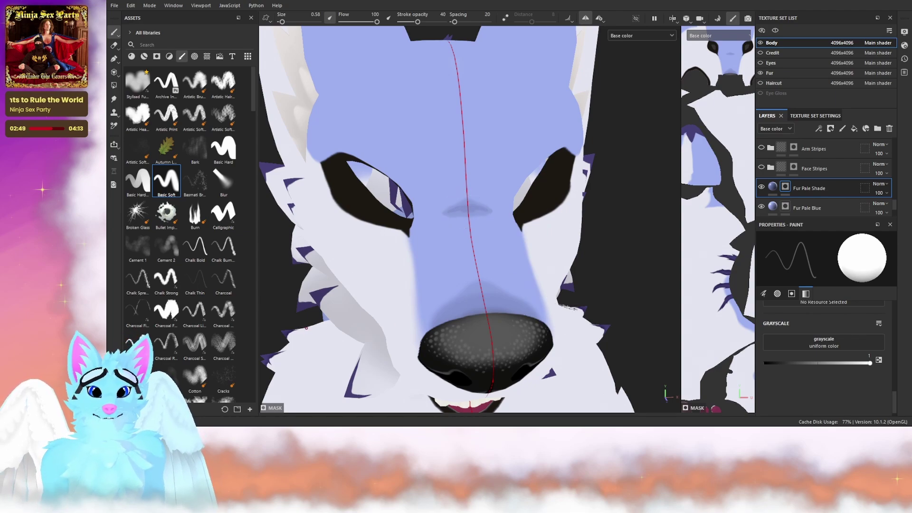
pyautogui.moveTo(515, 240)
pyautogui.keyDown('alt'); pyautogui.mouseDown()
pyautogui.moveTo(459, 213)
pyautogui.moveTo(522, 228)
pyautogui.mouseUp(); pyautogui.keyUp('alt')
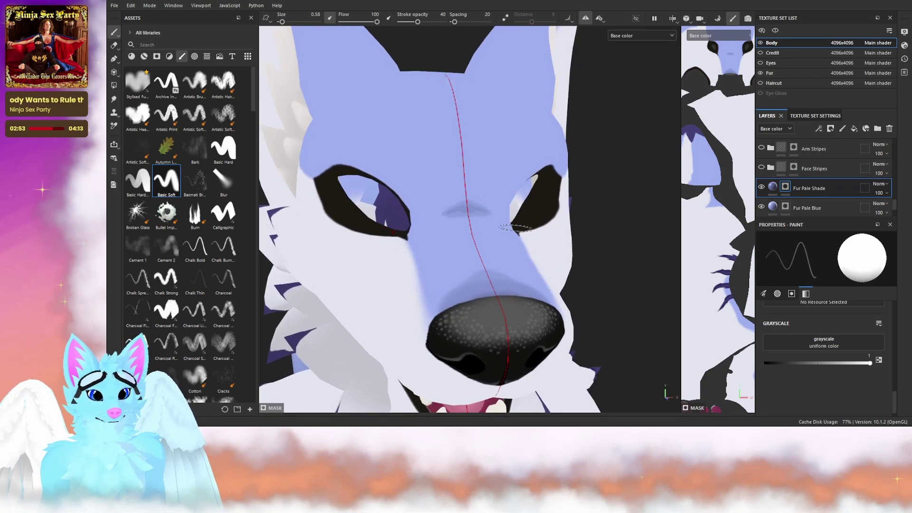
# - Soften the shading above the nose and between the eyes with the Blur brush at size 1.08
pyautogui.click(223, 181)
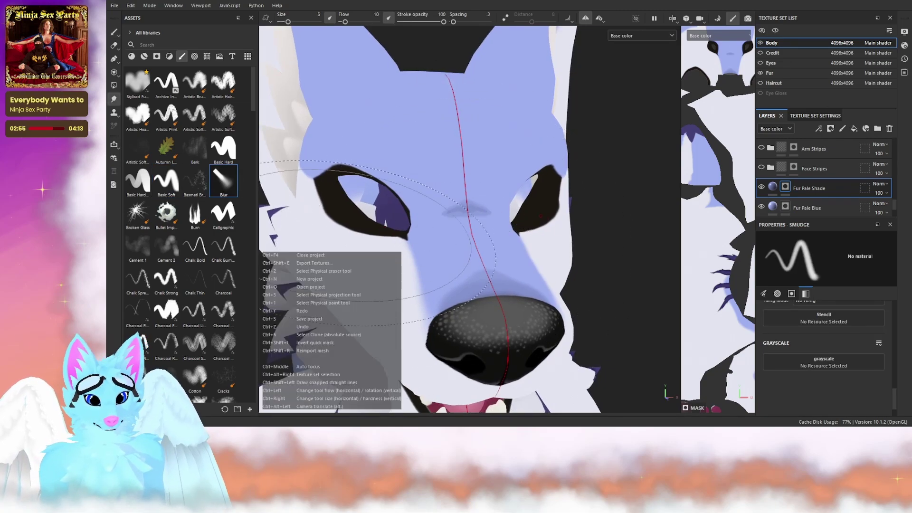
pyautogui.keyDown('ctrl'); pyautogui.moveTo(473, 209); pyautogui.dragTo(472, 209, button='right'); pyautogui.keyUp('ctrl')
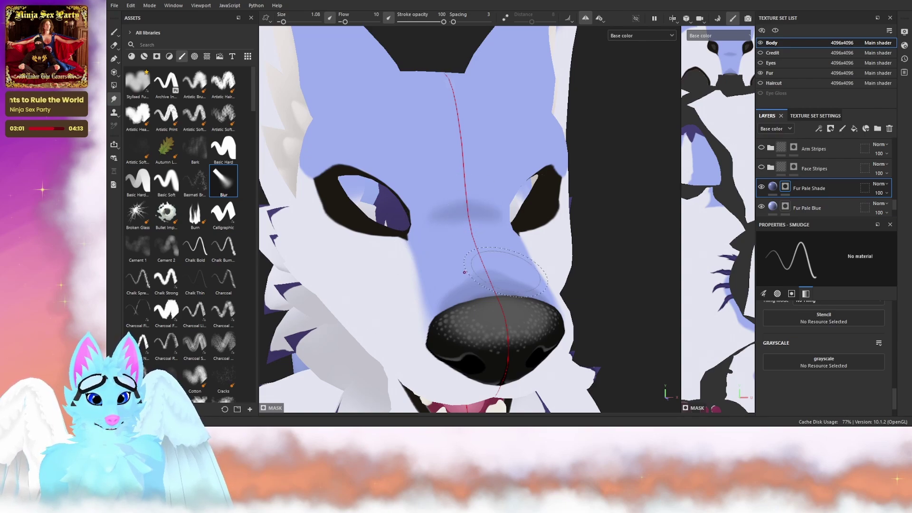
pyautogui.keyDown('alt'); pyautogui.moveTo(469, 271); pyautogui.dragTo(514, 280); pyautogui.keyUp('alt')
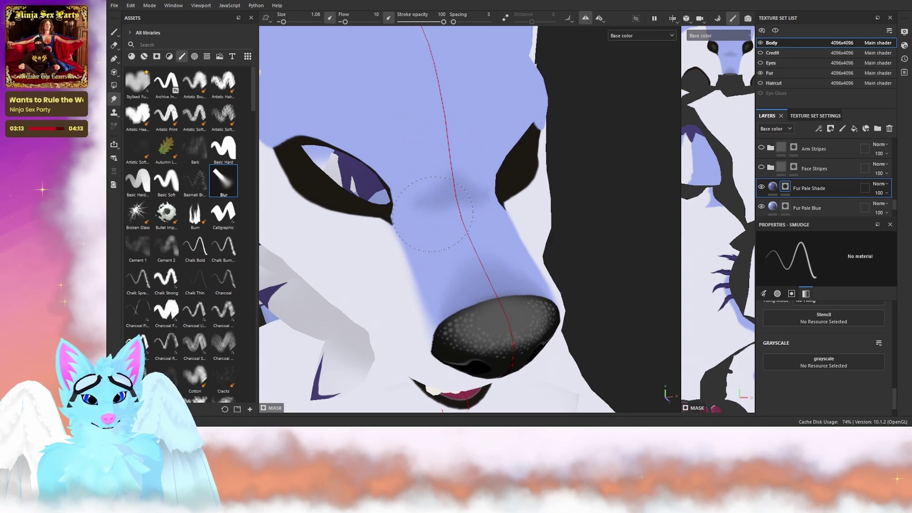
pyautogui.keyDown('alt'); pyautogui.moveTo(459, 229); pyautogui.dragTo(441, 170); pyautogui.keyUp('alt')
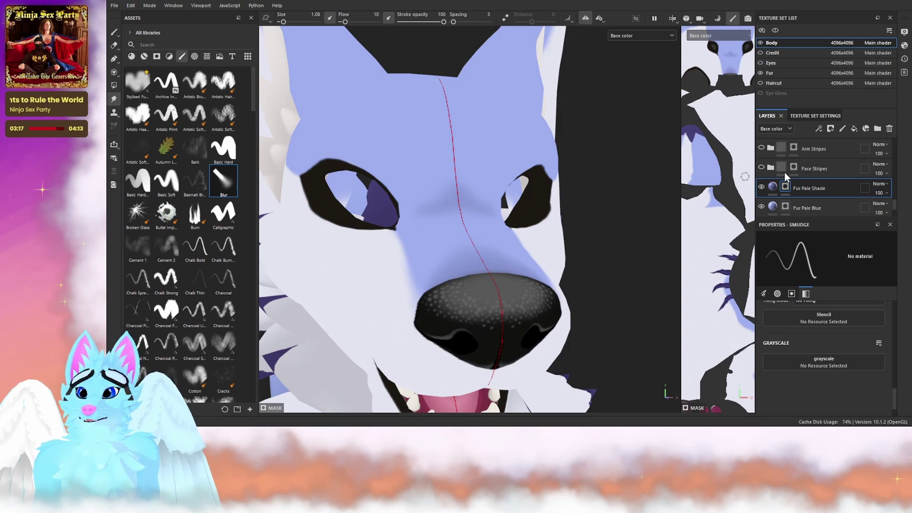
# - Show the Face Stripes folder and check the stripes against the new muzzle shading
pyautogui.click(761, 167)
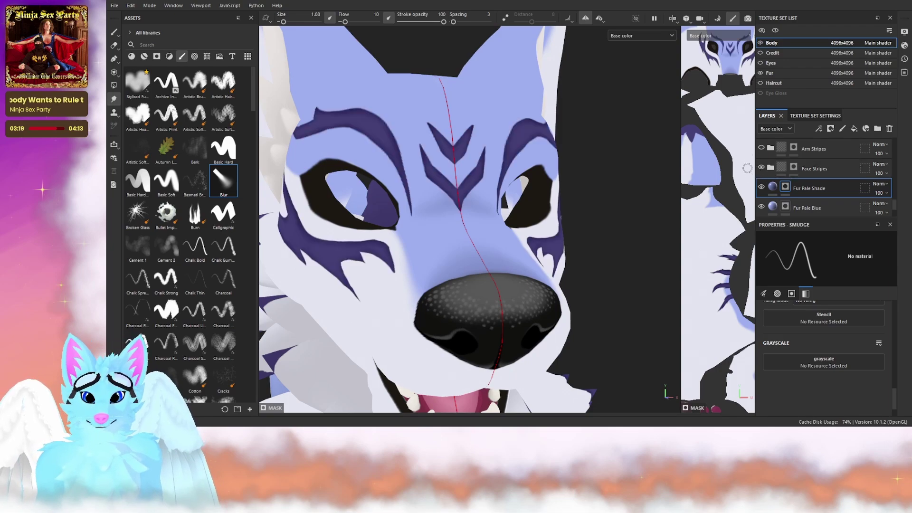
pyautogui.scroll(-5, 375, 194)
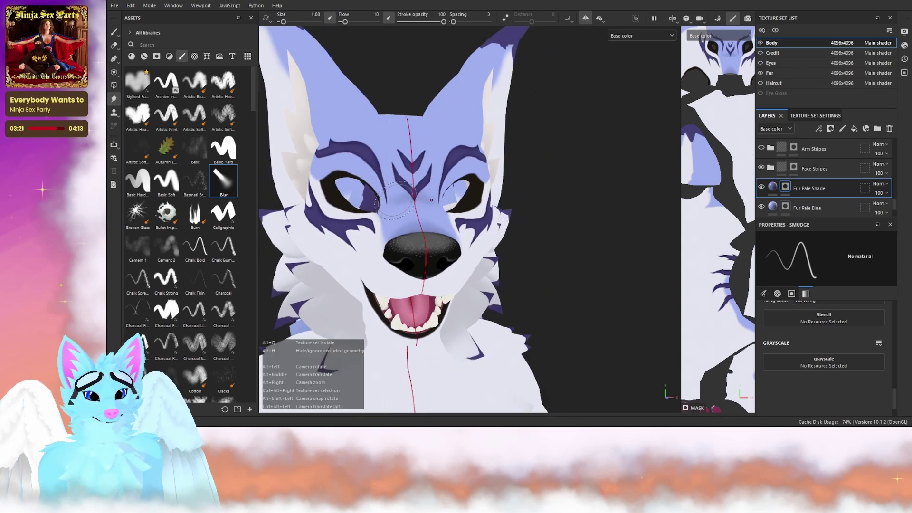
pyautogui.keyDown('alt'); pyautogui.moveTo(394, 199); pyautogui.dragTo(510, 199); pyautogui.keyUp('alt')
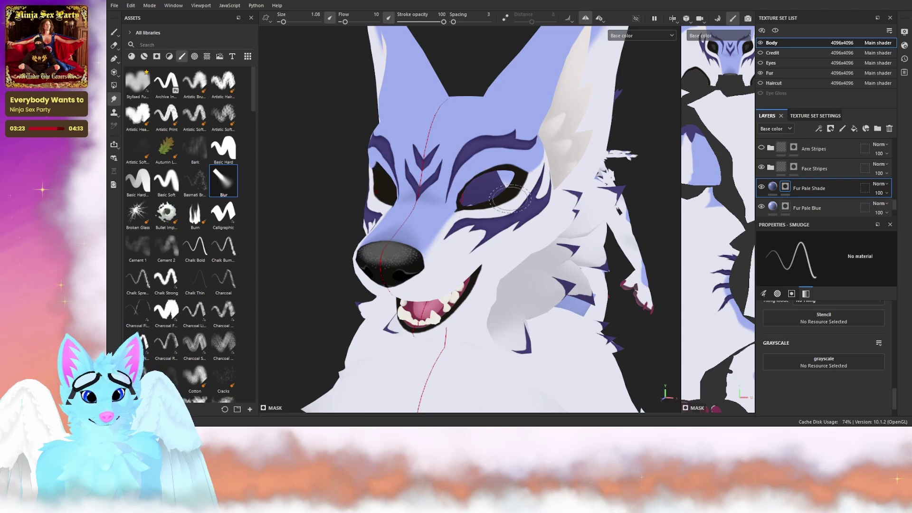
# - Shade the fur above the eye on the Fur Pale Shade mask using Basic Soft at size 0.84 and stroke opacity 10
pyautogui.scroll(6, 511, 199)
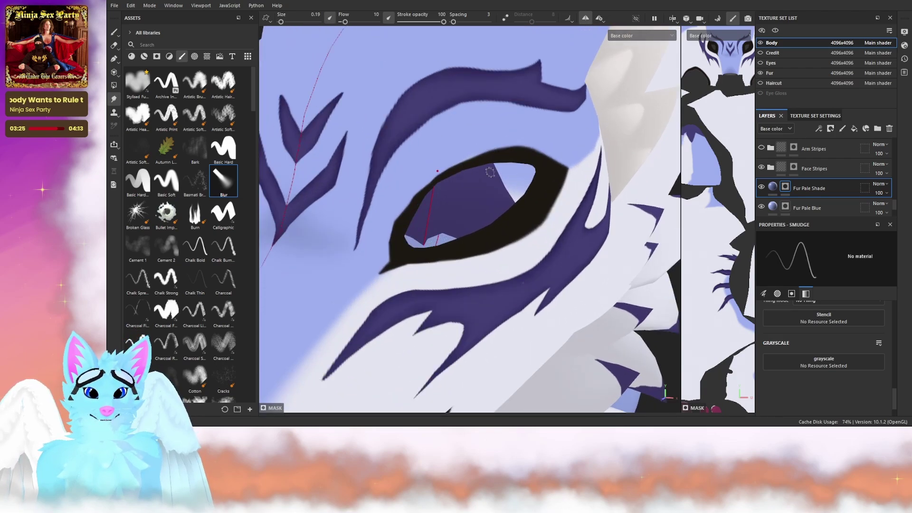
pyautogui.click(773, 208)
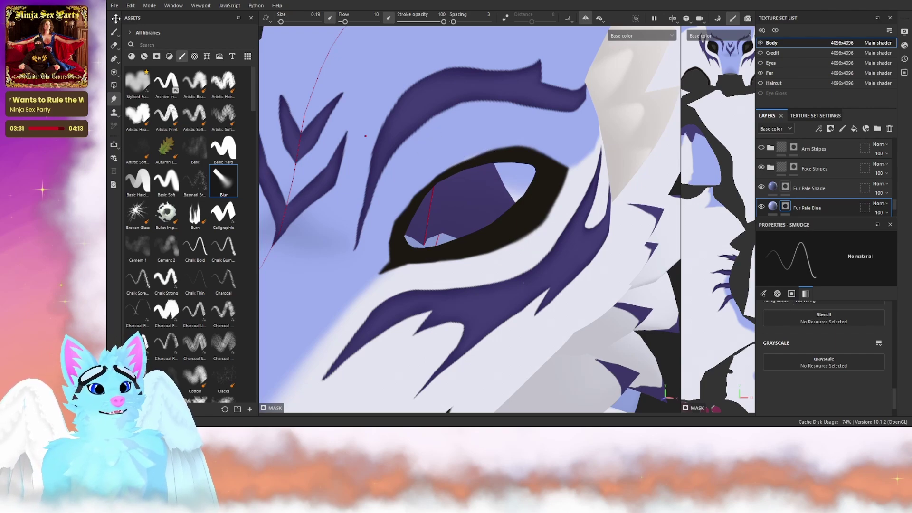
pyautogui.press('1')
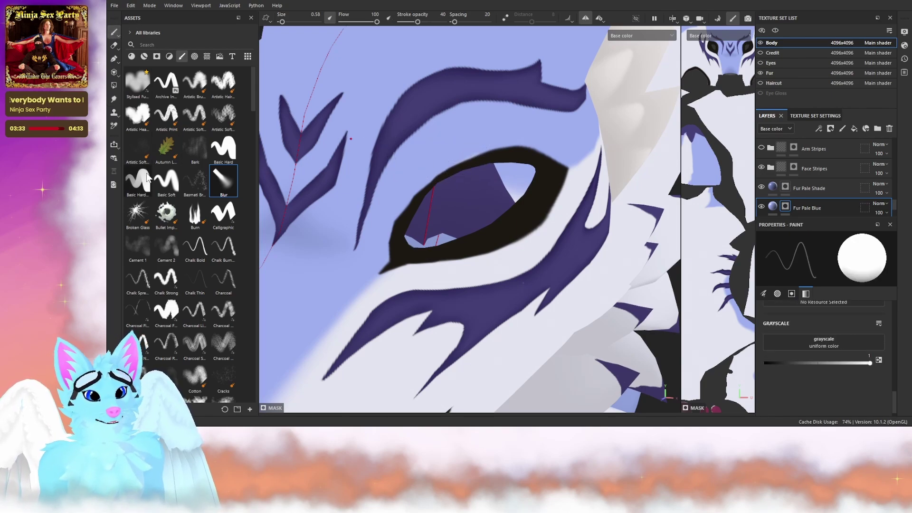
pyautogui.click(166, 180)
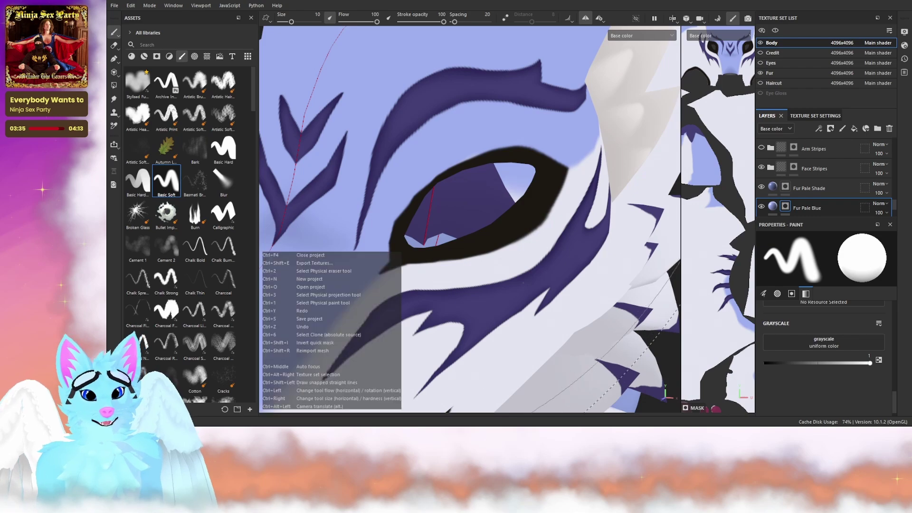
pyautogui.keyDown('ctrl'); pyautogui.moveTo(503, 167); pyautogui.dragTo(463, 167, button='right'); pyautogui.keyUp('ctrl')
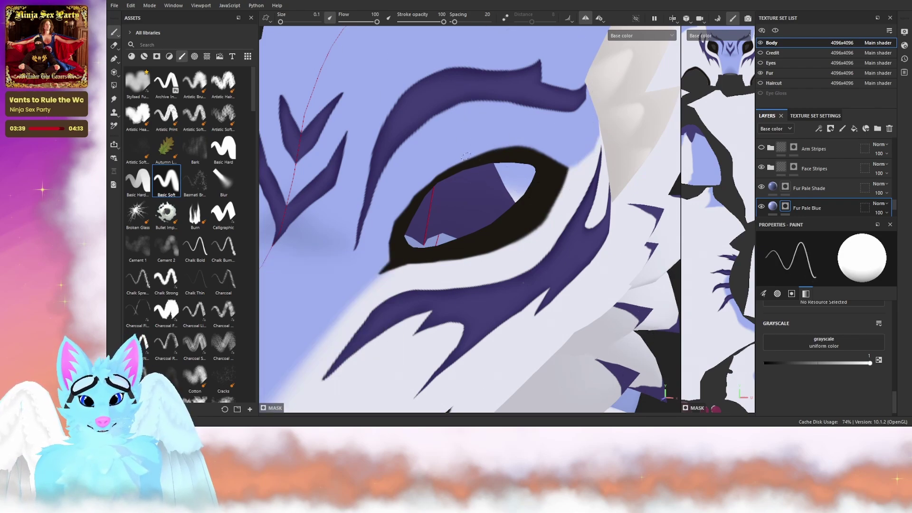
pyautogui.click(784, 186)
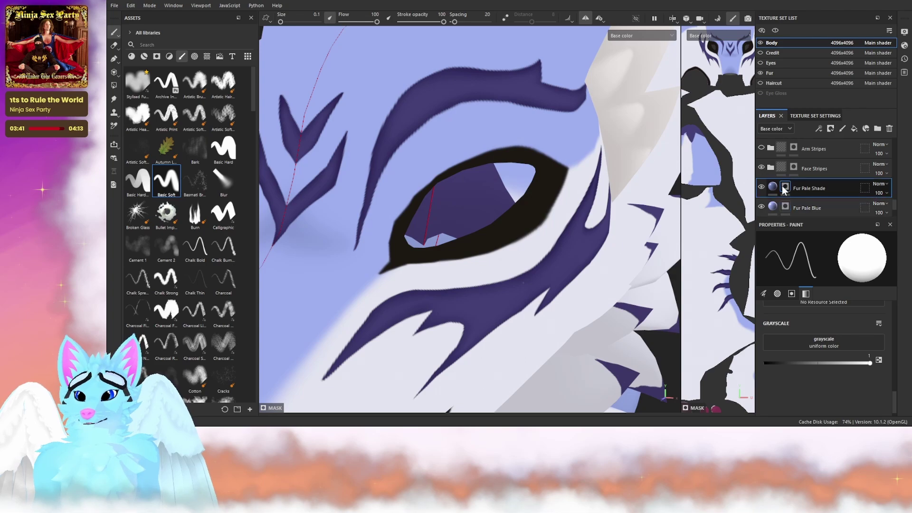
pyautogui.click(404, 22)
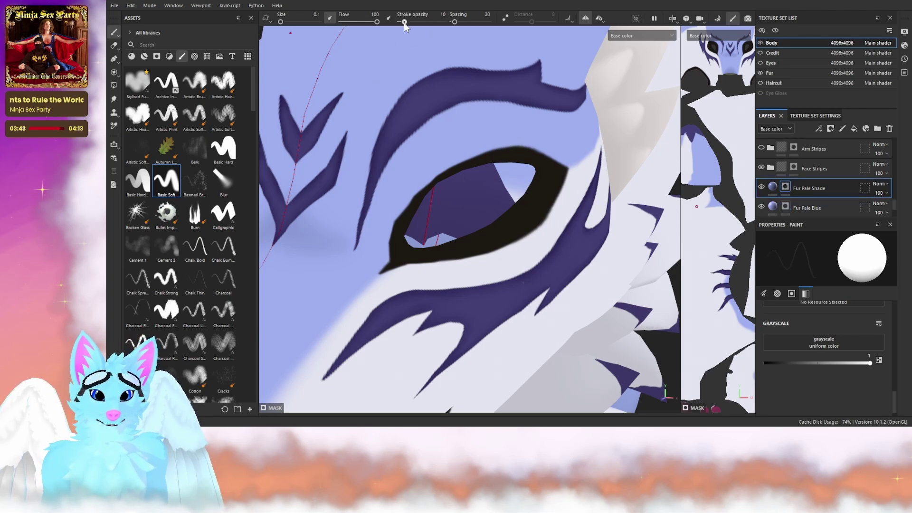
pyautogui.keyDown('ctrl'); pyautogui.moveTo(445, 136); pyautogui.dragTo(463, 137, button='right'); pyautogui.keyUp('ctrl')
pyautogui.moveTo(468, 159)
pyautogui.keyDown('alt'); pyautogui.mouseDown()
pyautogui.moveTo(472, 149)
pyautogui.moveTo(451, 134)
pyautogui.mouseUp(); pyautogui.keyUp('alt')
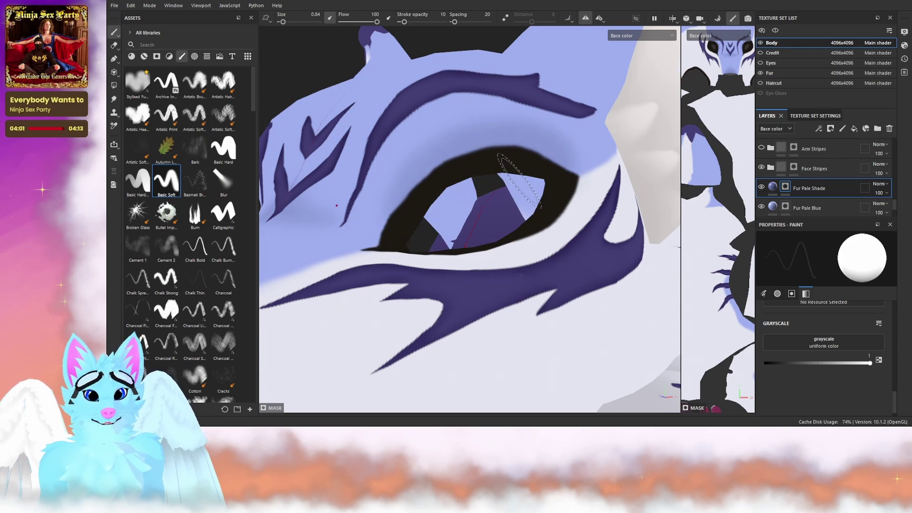
pyautogui.moveTo(537, 168)
pyautogui.keyDown('alt'); pyautogui.mouseDown()
pyautogui.moveTo(553, 180)
pyautogui.moveTo(541, 174)
pyautogui.mouseUp(); pyautogui.keyUp('alt')
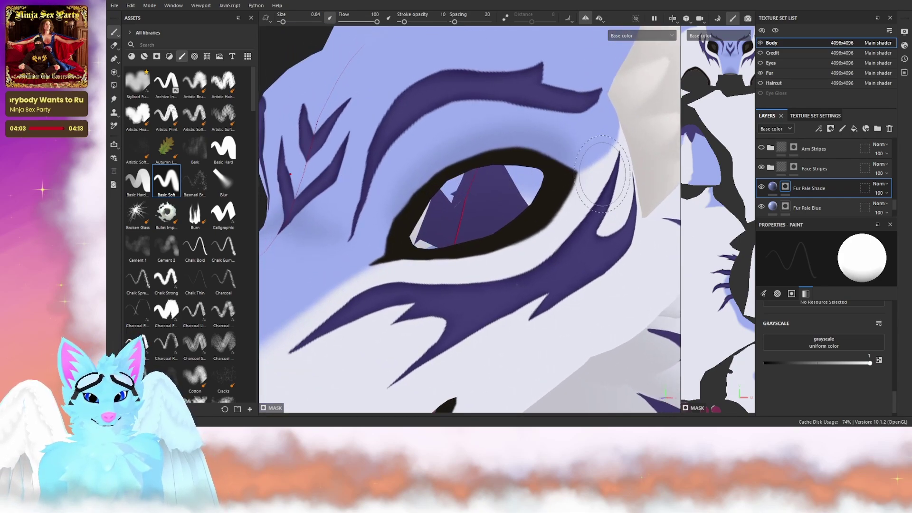
# - Inspect the Fur Pale Shade mask on its own and deepen the shading above the eye at stroke opacity 27
pyautogui.keyDown('alt'); pyautogui.click(786, 186); pyautogui.keyUp('alt')
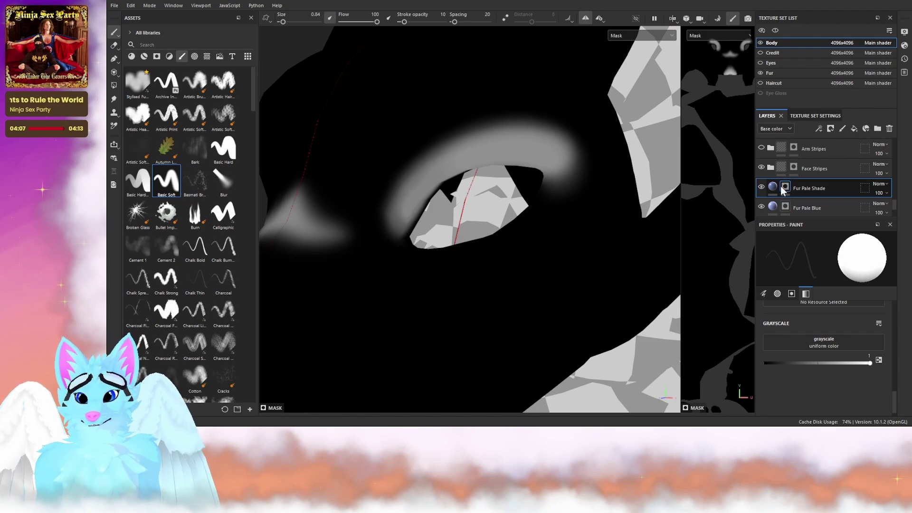
pyautogui.keyDown('alt'); pyautogui.click(786, 186); pyautogui.keyUp('alt')
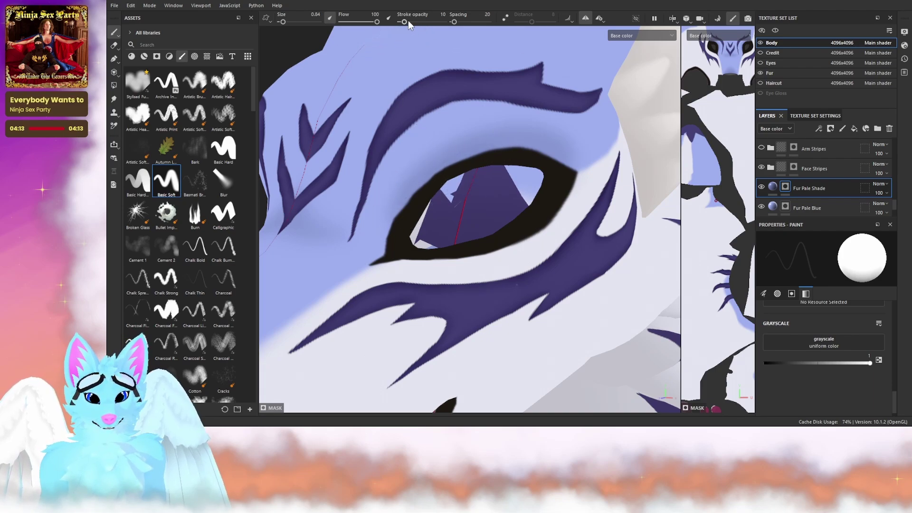
pyautogui.moveTo(408, 21); pyautogui.dragTo(412, 22)
pyautogui.moveTo(518, 152)
pyautogui.keyDown('alt'); pyautogui.mouseDown()
pyautogui.moveTo(493, 155)
pyautogui.moveTo(480, 124)
pyautogui.mouseUp(); pyautogui.keyUp('alt')
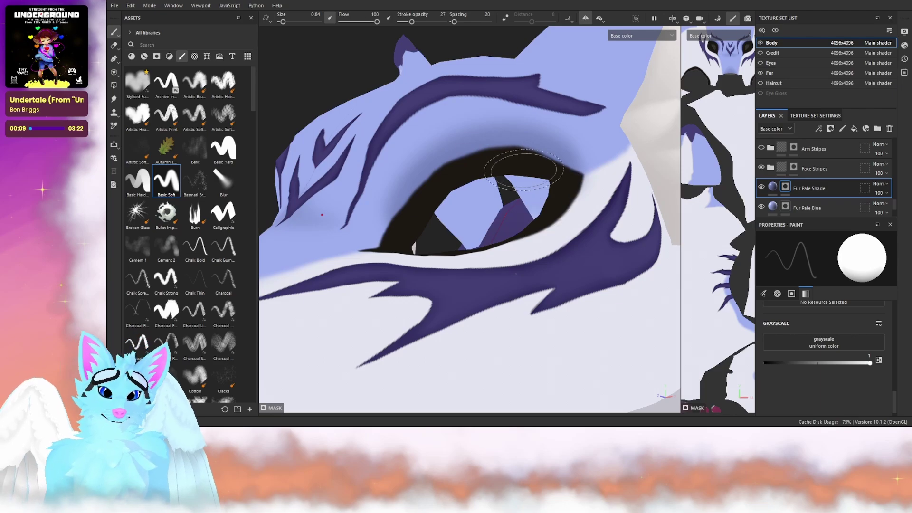
# - Paint faint mirrored shading on the forehead above the V-shaped stripes, lowering the stroke opacity to 15
pyautogui.scroll(-2, 586, 254)
pyautogui.scroll(-5, 586, 254)
pyautogui.keyDown('alt'); pyautogui.moveTo(570, 271); pyautogui.dragTo(475, 280); pyautogui.keyUp('alt')
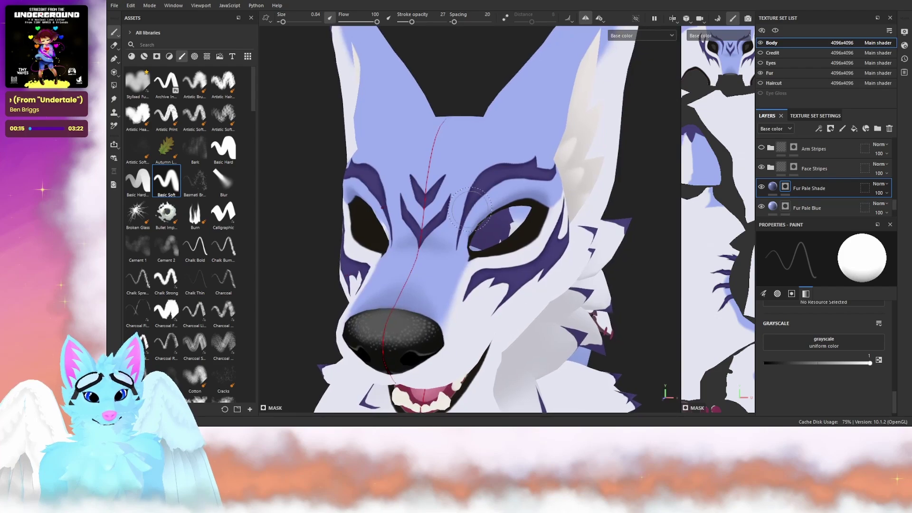
pyautogui.scroll(2, 445, 205)
pyautogui.scroll(2, 470, 201)
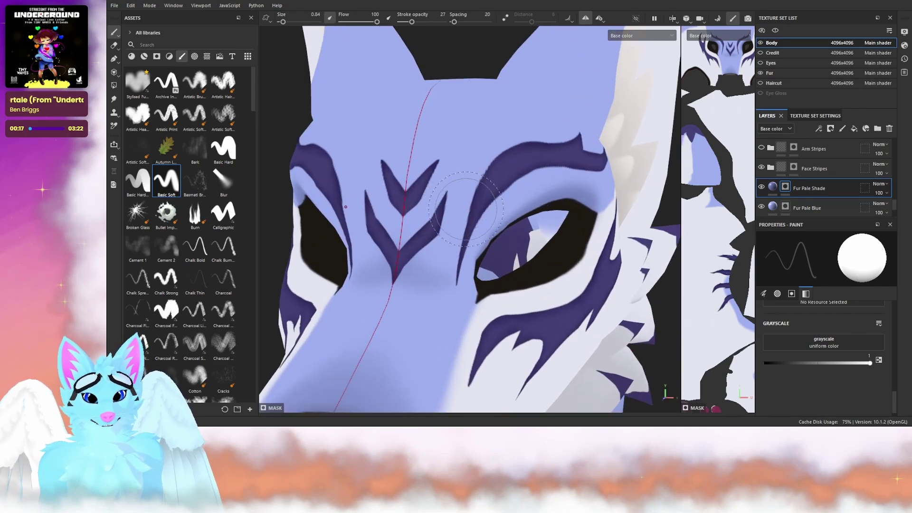
pyautogui.keyDown('alt'); pyautogui.moveTo(439, 207); pyautogui.dragTo(464, 255); pyautogui.keyUp('alt')
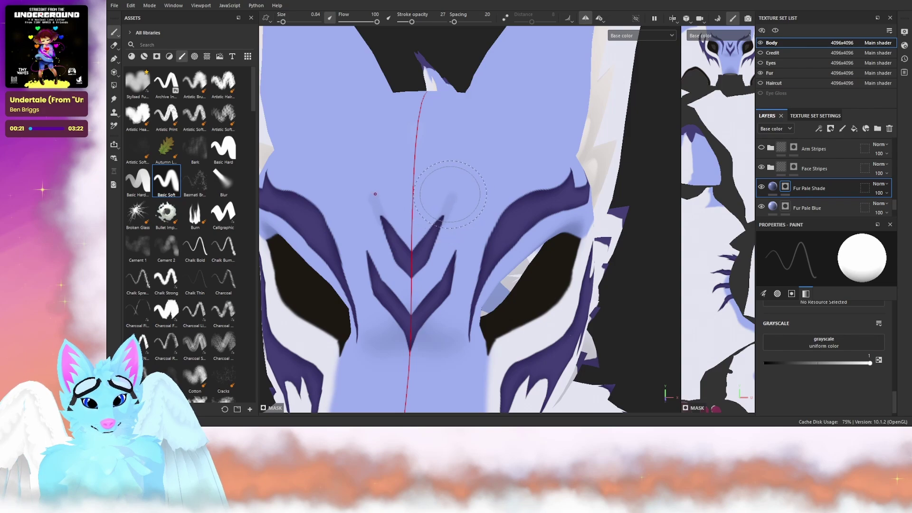
pyautogui.moveTo(410, 21); pyautogui.dragTo(407, 21)
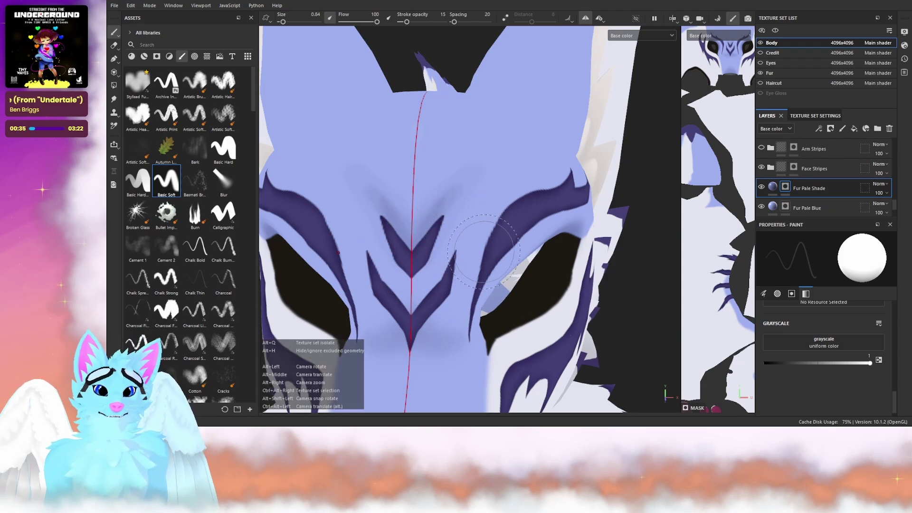
# - Soften the forehead shading on the Fur Pale Shade mask with the Blur brush at size 1.08, briefly checking it with the Haircut texture set shown
pyautogui.click(220, 179)
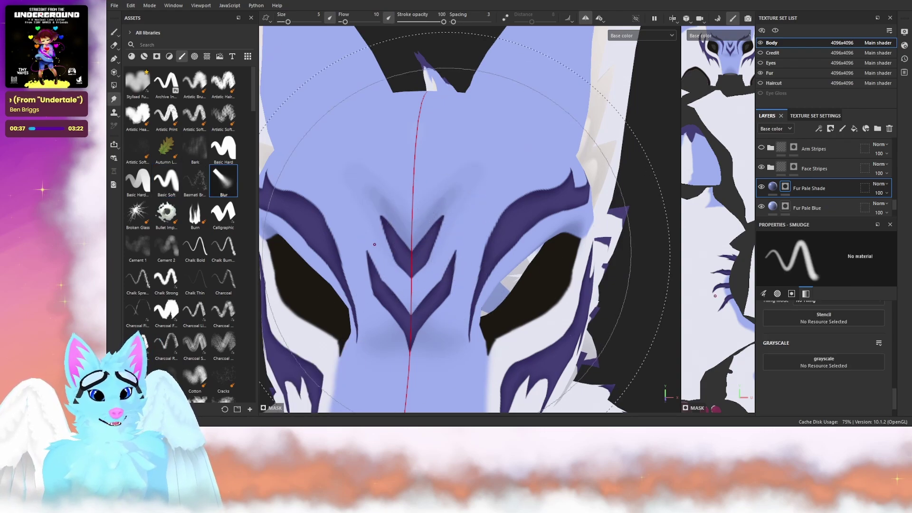
pyautogui.press('ctrl')
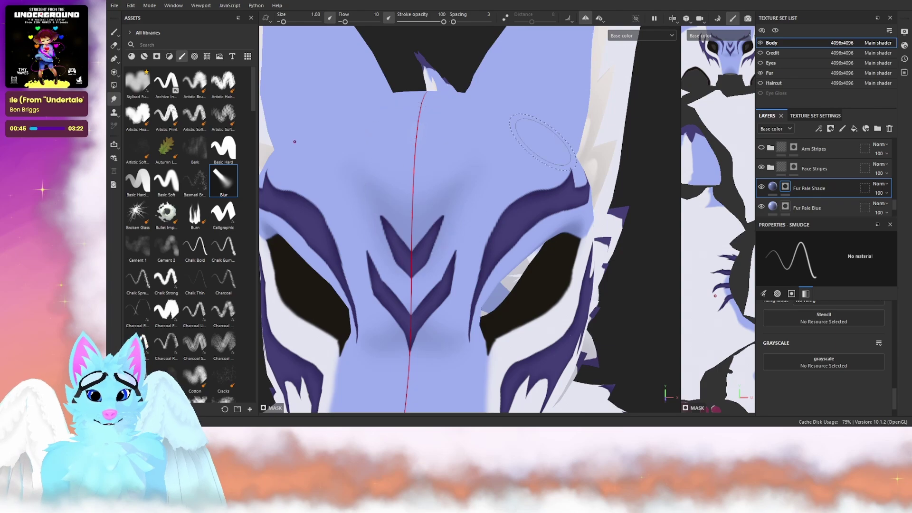
pyautogui.click(760, 82)
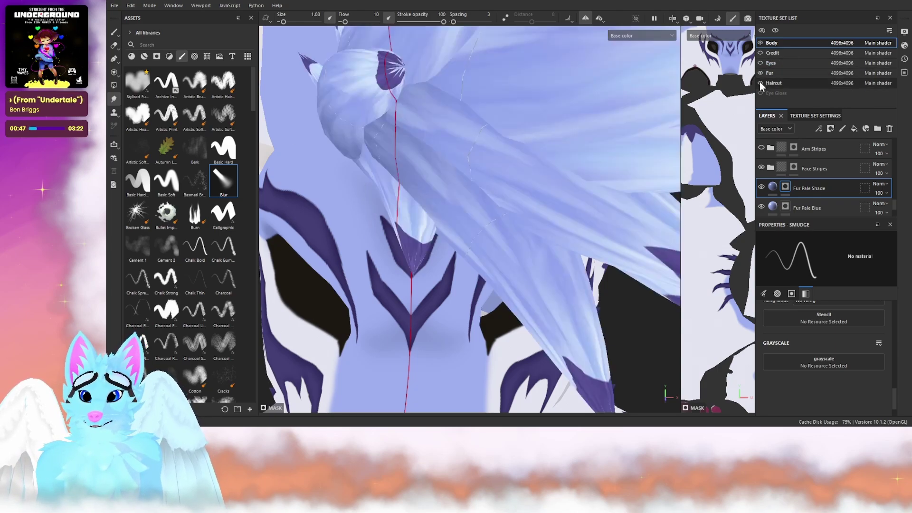
pyautogui.click(760, 83)
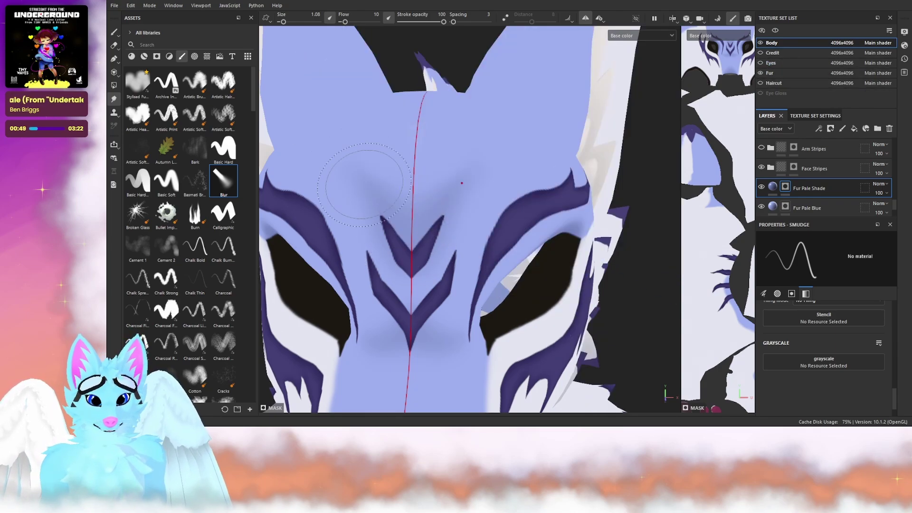
# - Inspect the blended face shading from close beside the eye, from the front and from a side view of the upper body
pyautogui.keyDown('alt'); pyautogui.moveTo(512, 225); pyautogui.dragTo(499, 328); pyautogui.keyUp('alt')
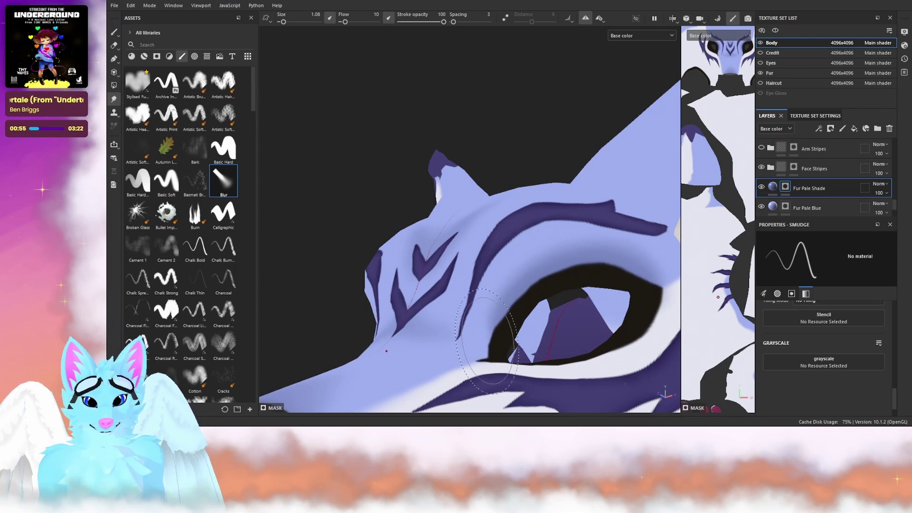
pyautogui.keyDown('alt'); pyautogui.moveTo(507, 240); pyautogui.dragTo(458, 291, button='right'); pyautogui.keyUp('alt')
pyautogui.keyDown('alt'); pyautogui.moveTo(458, 291); pyautogui.dragTo(531, 317); pyautogui.keyUp('alt')
pyautogui.keyDown('alt'); pyautogui.moveTo(445, 245); pyautogui.dragTo(424, 265, button='right'); pyautogui.keyUp('alt')
pyautogui.keyDown('alt'); pyautogui.moveTo(424, 265); pyautogui.dragTo(467, 271); pyautogui.keyUp('alt')
pyautogui.keyDown('alt'); pyautogui.moveTo(466, 271); pyautogui.dragTo(510, 249, button='right'); pyautogui.keyUp('alt')
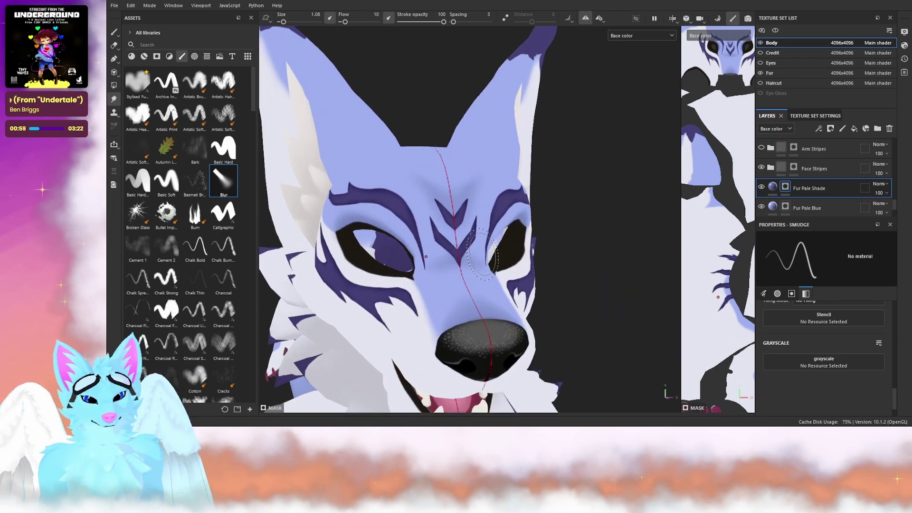
pyautogui.keyDown('alt'); pyautogui.moveTo(510, 249); pyautogui.dragTo(461, 264); pyautogui.keyUp('alt')
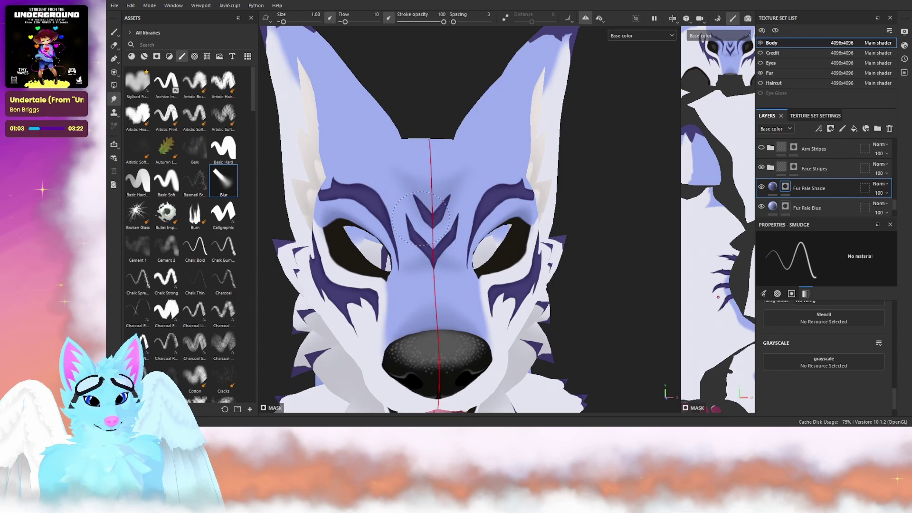
pyautogui.keyDown('alt'); pyautogui.moveTo(511, 188); pyautogui.dragTo(403, 194, button='right'); pyautogui.keyUp('alt')
pyautogui.keyDown('alt'); pyautogui.moveTo(385, 190); pyautogui.dragTo(295, 215); pyautogui.keyUp('alt')
pyautogui.keyDown('alt'); pyautogui.moveTo(599, 320); pyautogui.dragTo(525, 230, button='middle'); pyautogui.keyUp('alt')
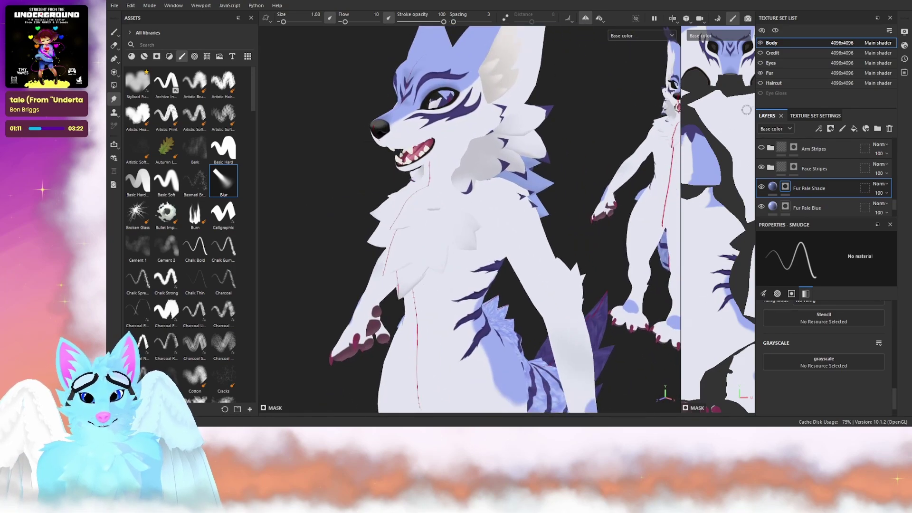
# - Show the Eyes texture set and check the face and torso with the eyes in place
pyautogui.click(759, 63)
pyautogui.scroll(-2, 480, 212)
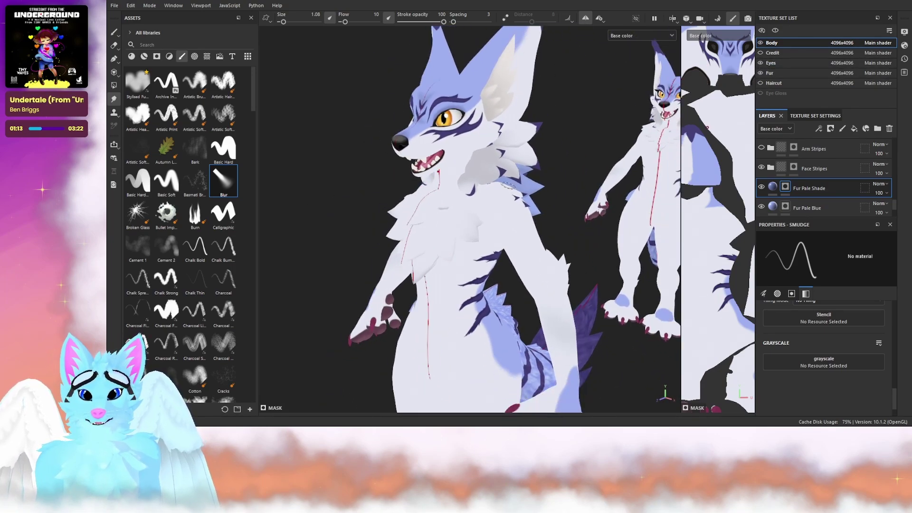
pyautogui.keyDown('alt'); pyautogui.moveTo(480, 218); pyautogui.dragTo(499, 202); pyautogui.keyUp('alt')
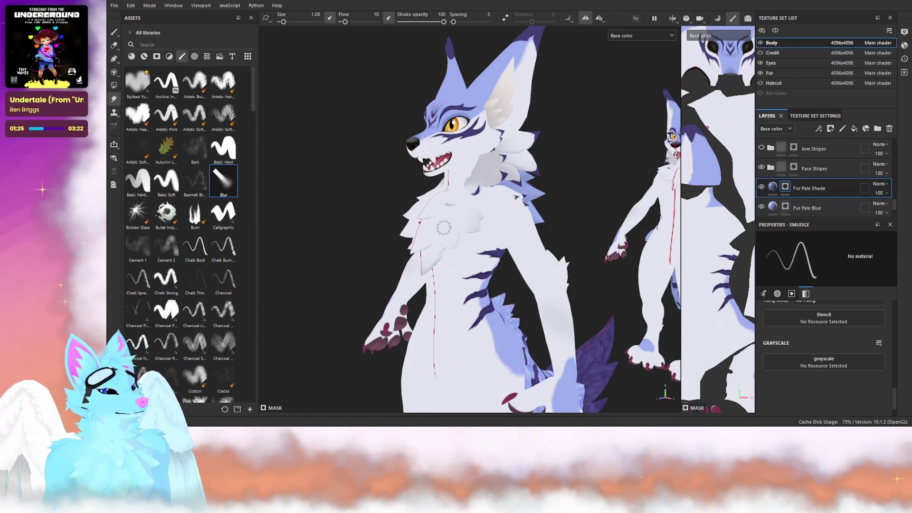
pyautogui.scroll(2, 483, 206)
pyautogui.scroll(2, 542, 180)
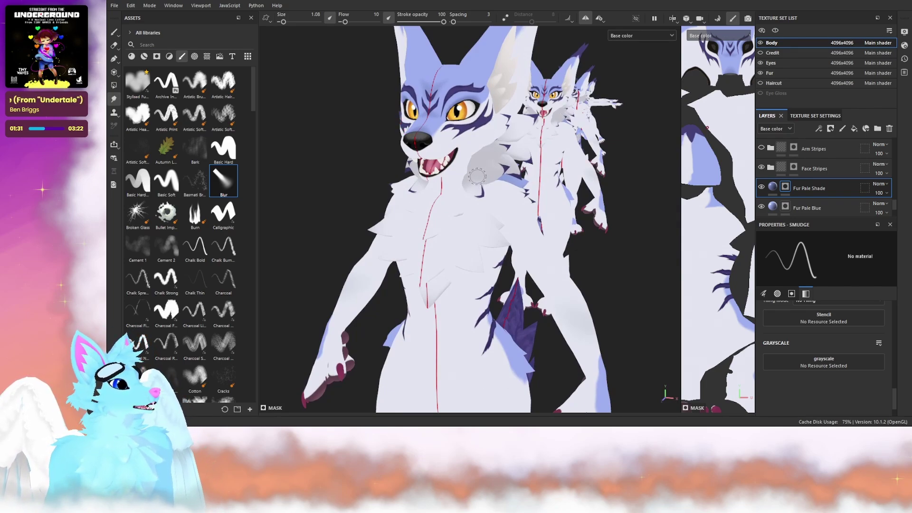
pyautogui.scroll(5, 475, 228)
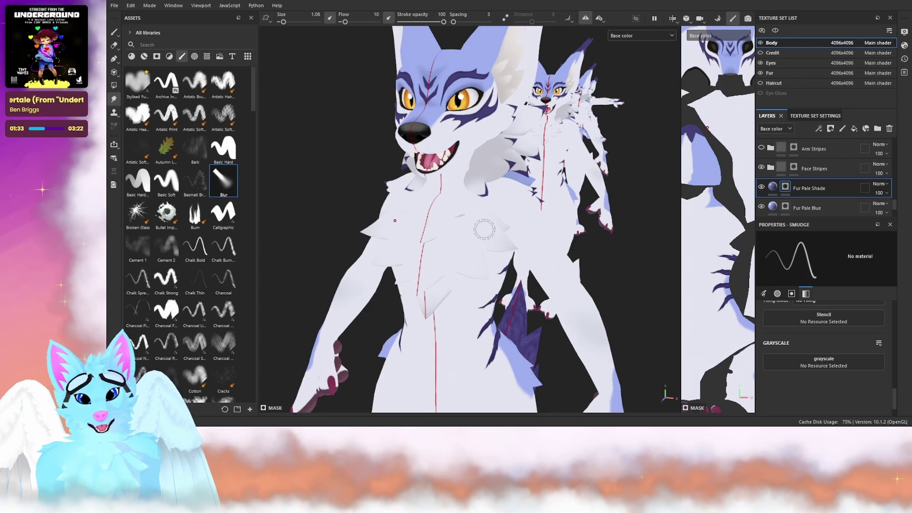
# - Examine the back, flank and back of the hand, toggling the Fur Pale Blue layer to check the hand's blue patch
pyautogui.moveTo(469, 218)
pyautogui.keyDown('alt'); pyautogui.mouseDown()
pyautogui.moveTo(399, 142)
pyautogui.moveTo(379, 141)
pyautogui.moveTo(271, 186)
pyautogui.moveTo(346, 183)
pyautogui.moveTo(196, 177)
pyautogui.mouseUp(); pyautogui.keyUp('alt')
pyautogui.keyDown('alt'); pyautogui.moveTo(526, 361); pyautogui.dragTo(507, 239, button='middle'); pyautogui.keyUp('alt')
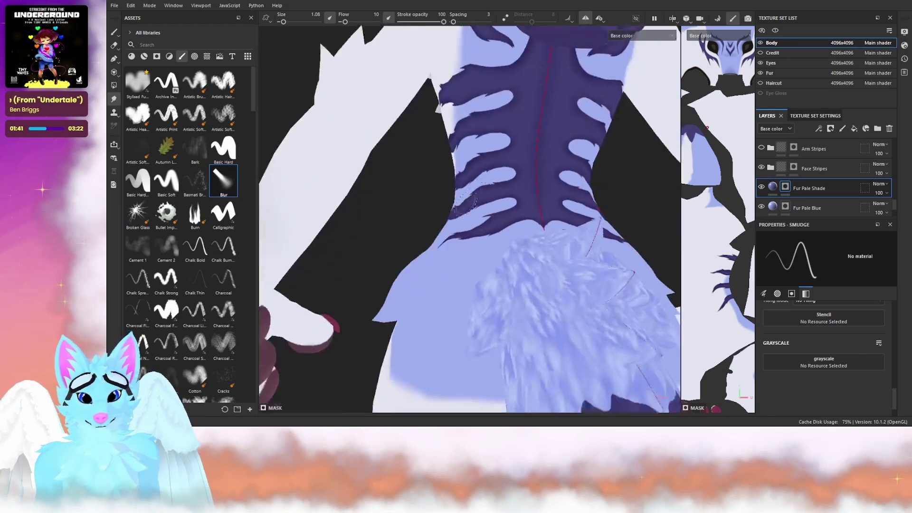
pyautogui.moveTo(499, 242)
pyautogui.keyDown('alt'); pyautogui.mouseDown()
pyautogui.moveTo(505, 250)
pyautogui.moveTo(644, 239)
pyautogui.mouseUp(); pyautogui.keyUp('alt')
pyautogui.scroll(-5, 531, 240)
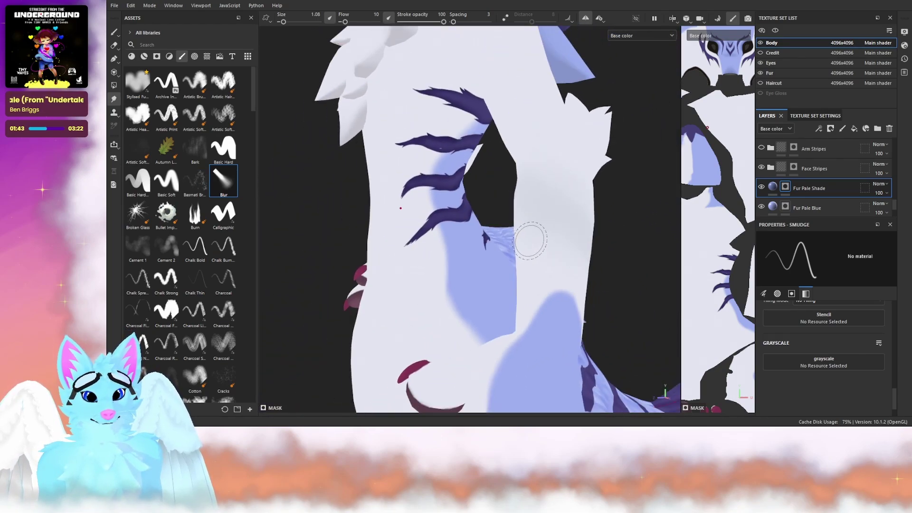
pyautogui.keyDown('alt'); pyautogui.moveTo(506, 320); pyautogui.dragTo(457, 184, button='middle'); pyautogui.keyUp('alt')
pyautogui.scroll(4, 465, 215)
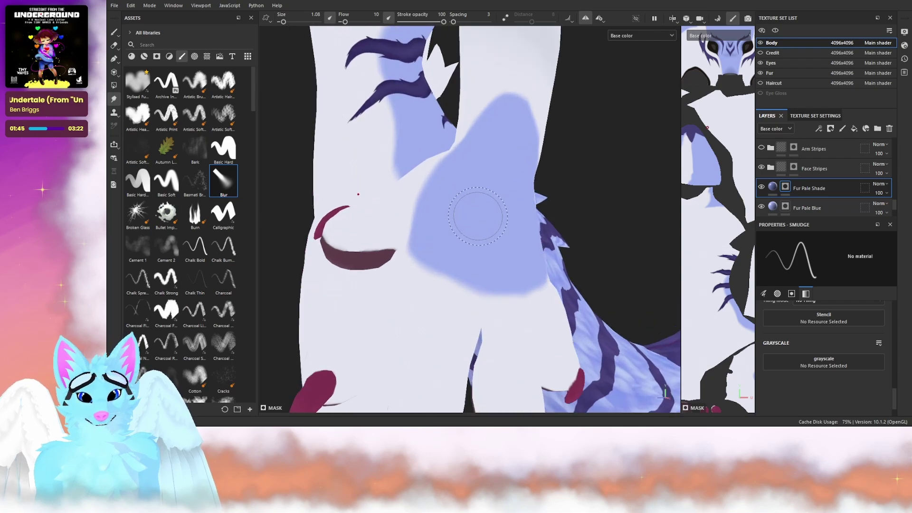
pyautogui.click(761, 207)
pyautogui.click(761, 206)
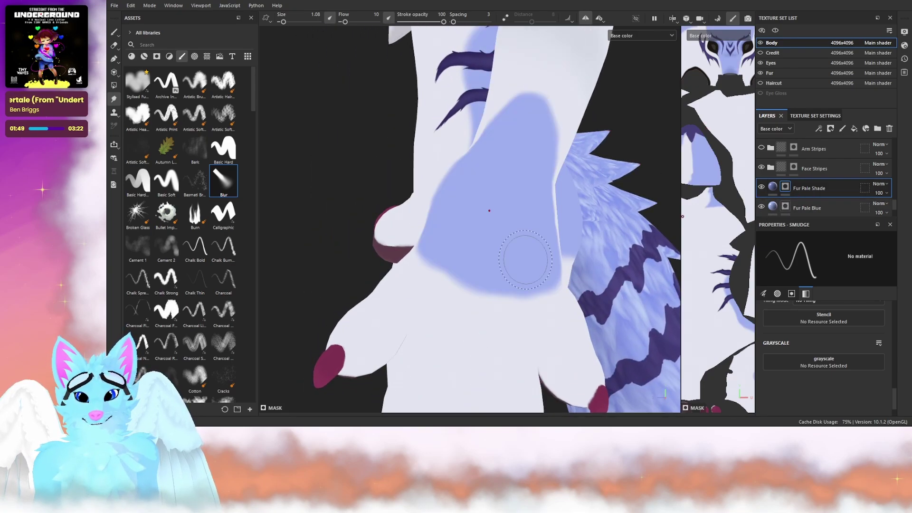
pyautogui.scroll(1, 482, 247)
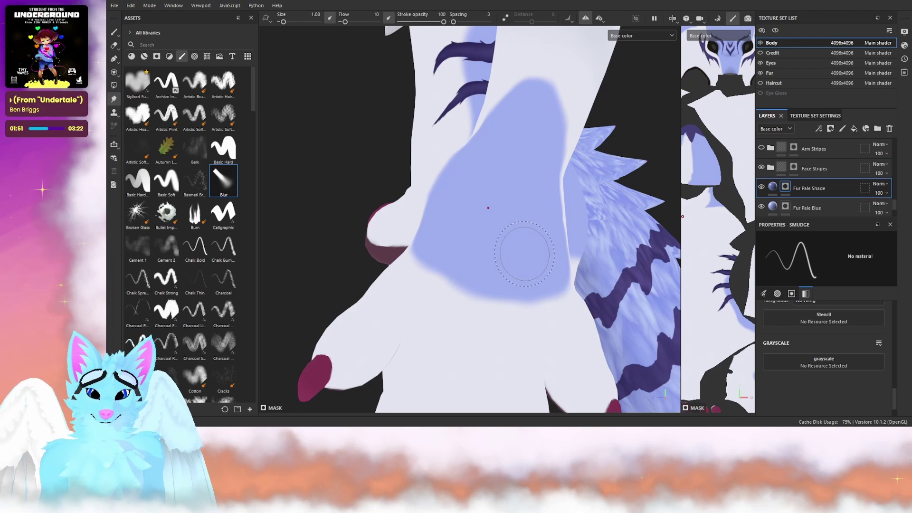
# - Switch to painting with the Basic Soft brush at size 0.58 for the back of the hand
pyautogui.click(114, 34)
pyautogui.click(166, 180)
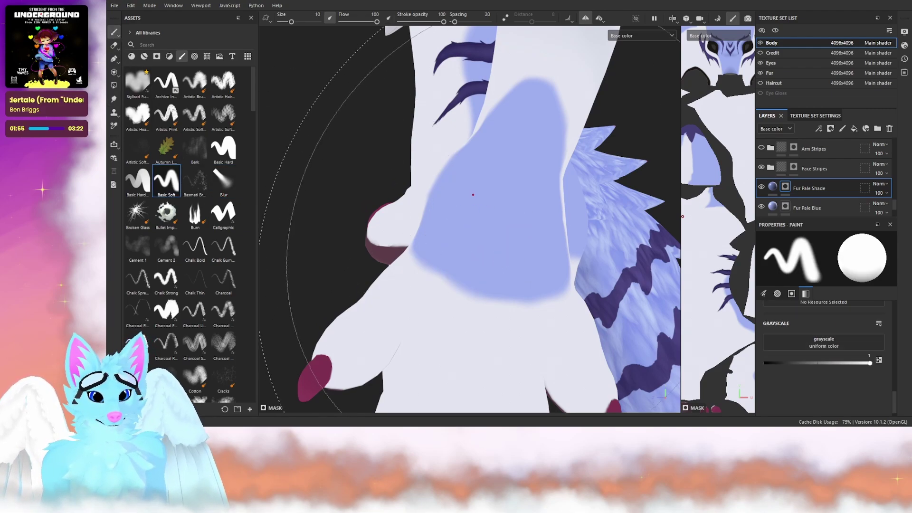
pyautogui.keyDown('ctrl'); pyautogui.moveTo(476, 195); pyautogui.dragTo(399, 196, button='right'); pyautogui.keyUp('ctrl')
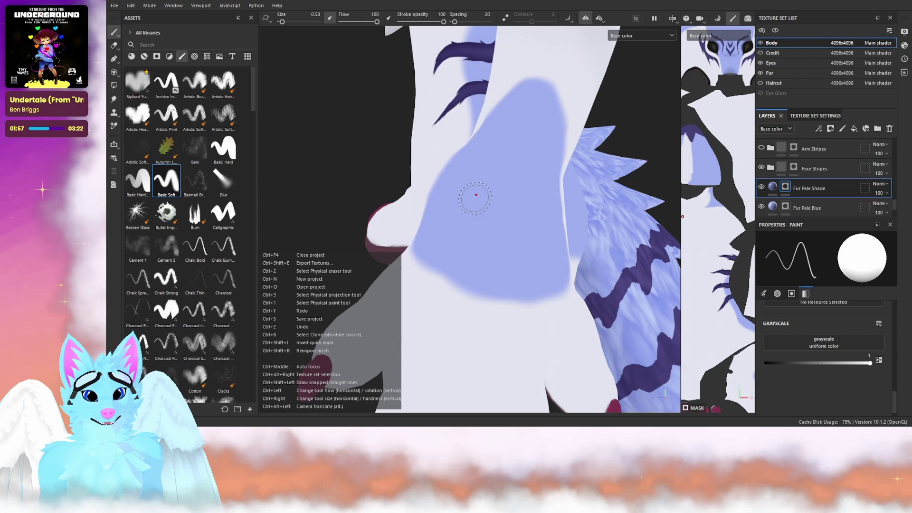
# - Try shading the blue patch on the back of the hand at flow 33 and stroke opacity 56, and undo the strokes
pyautogui.click(414, 22)
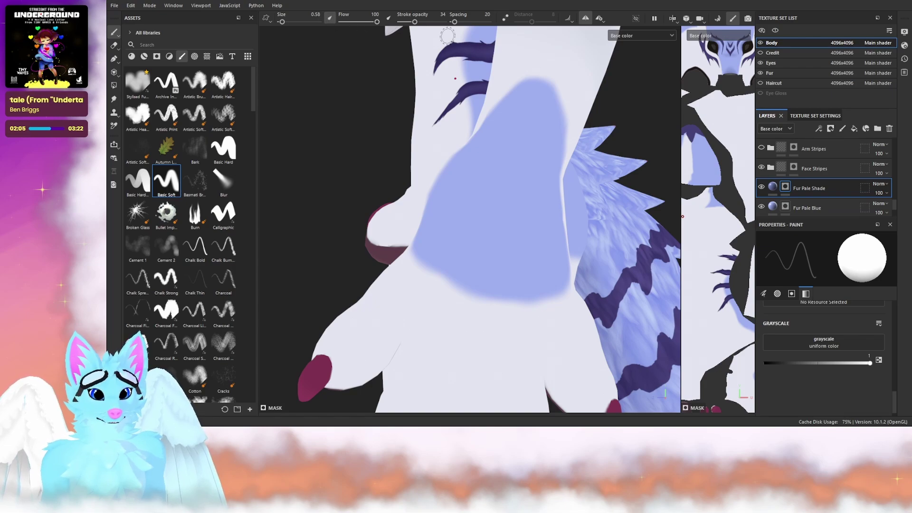
pyautogui.click(424, 22)
pyautogui.click(353, 22)
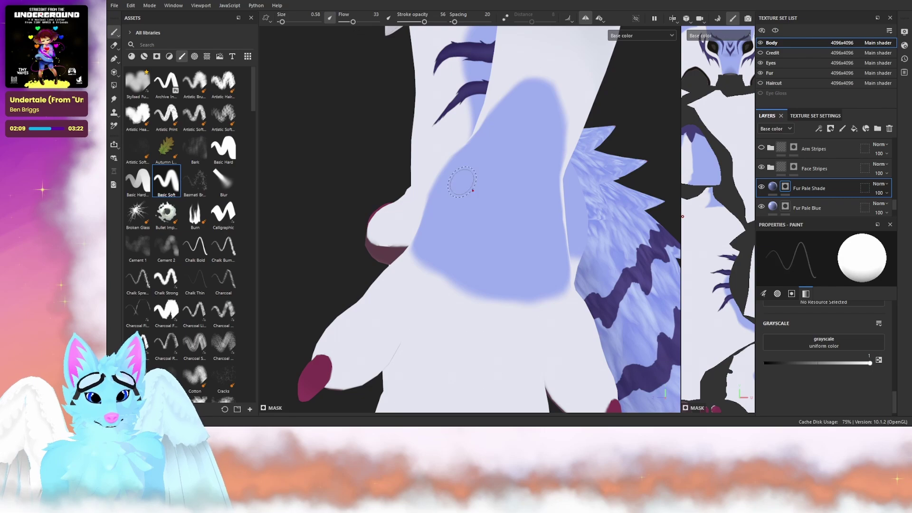
pyautogui.moveTo(456, 190)
pyautogui.mouseDown()
pyautogui.moveTo(477, 207)
pyautogui.moveTo(520, 215)
pyautogui.mouseUp()
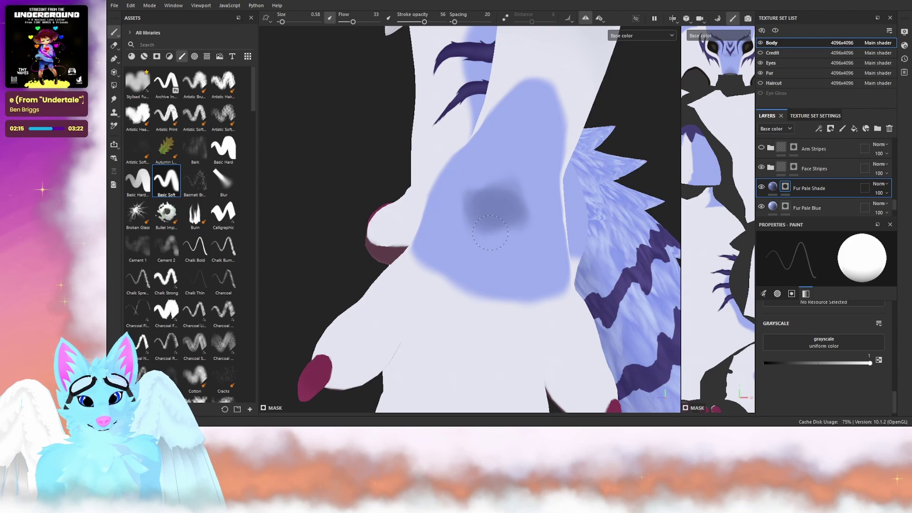
pyautogui.moveTo(490, 232)
pyautogui.mouseDown()
pyautogui.moveTo(495, 199)
pyautogui.moveTo(503, 243)
pyautogui.mouseUp()
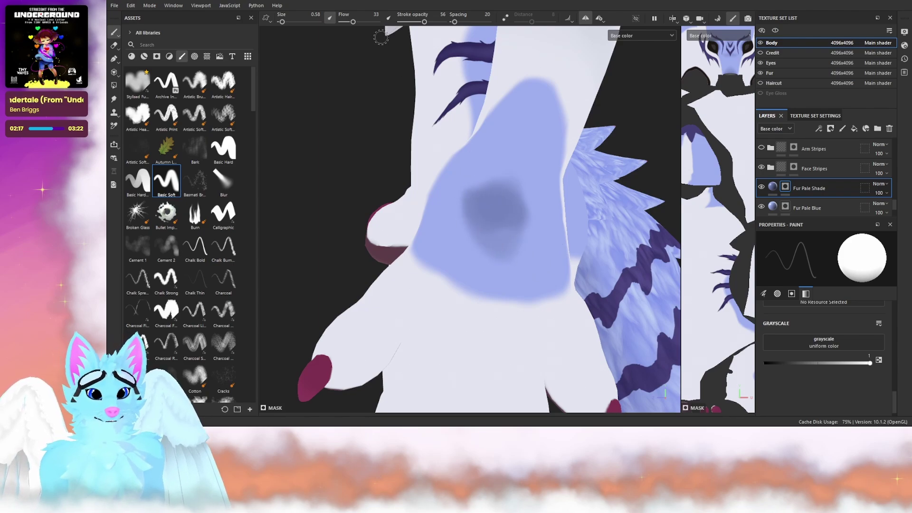
pyautogui.hotkey('ctrl', 'z')
pyautogui.hotkey('ctrl', 'z')
pyautogui.hotkey('ctrl', 'z')
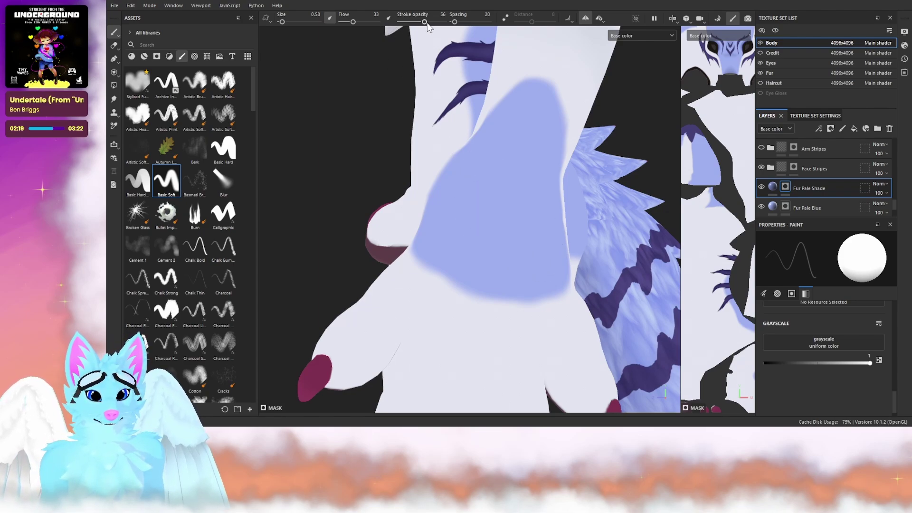
# - Try the hand patch shading again at stroke opacity 100 and flow 33, and undo the stroke
pyautogui.moveTo(424, 22); pyautogui.dragTo(443, 23)
pyautogui.moveTo(458, 205)
pyautogui.mouseDown()
pyautogui.moveTo(464, 193)
pyautogui.moveTo(528, 204)
pyautogui.moveTo(527, 190)
pyautogui.moveTo(477, 210)
pyautogui.mouseUp()
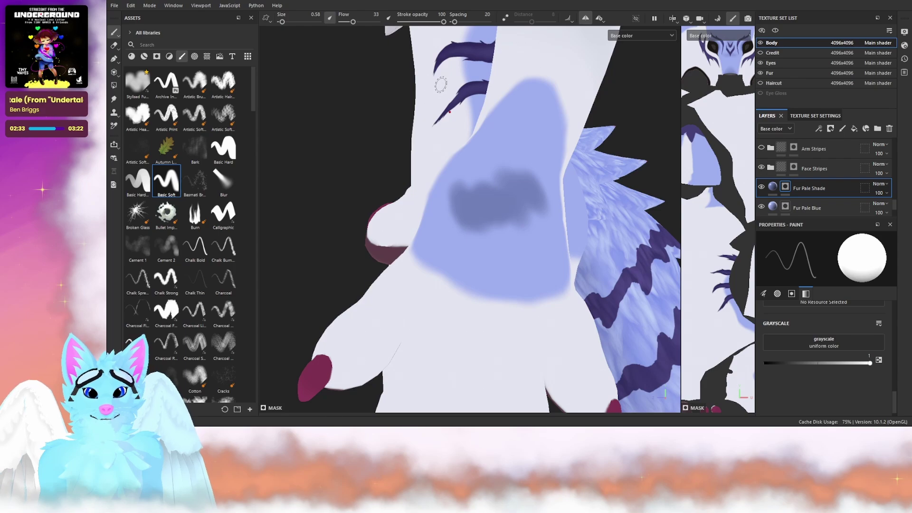
pyautogui.hotkey('ctrl', 'z')
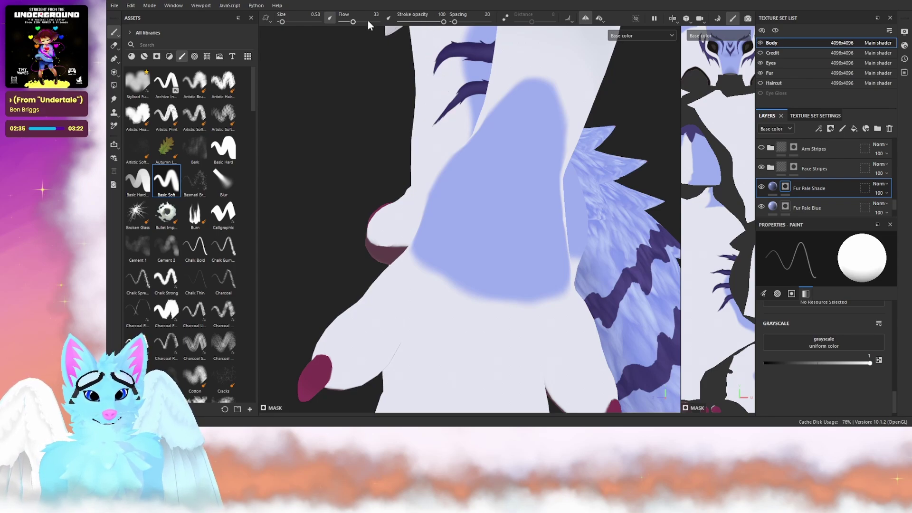
# - Try painting three faint tendon strokes on the back of the hand at flow 100 and stroke opacity 15
pyautogui.moveTo(367, 21); pyautogui.dragTo(408, 22)
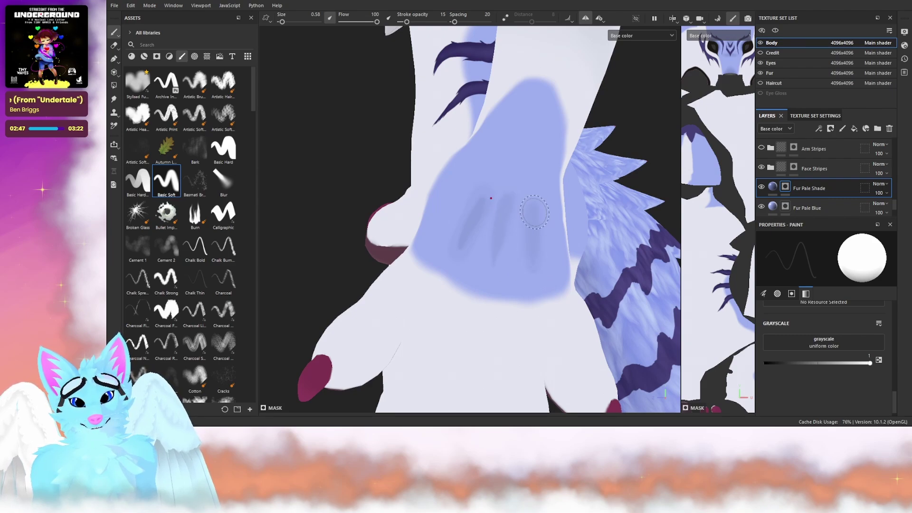
pyautogui.moveTo(533, 249)
pyautogui.keyDown('alt'); pyautogui.mouseDown()
pyautogui.moveTo(541, 134)
pyautogui.moveTo(533, 179)
pyautogui.moveTo(496, 192)
pyautogui.moveTo(519, 212)
pyautogui.mouseUp(); pyautogui.keyUp('alt')
pyautogui.moveTo(518, 244)
pyautogui.keyDown('alt'); pyautogui.mouseDown()
pyautogui.moveTo(525, 275)
pyautogui.moveTo(567, 304)
pyautogui.mouseUp(); pyautogui.keyUp('alt')
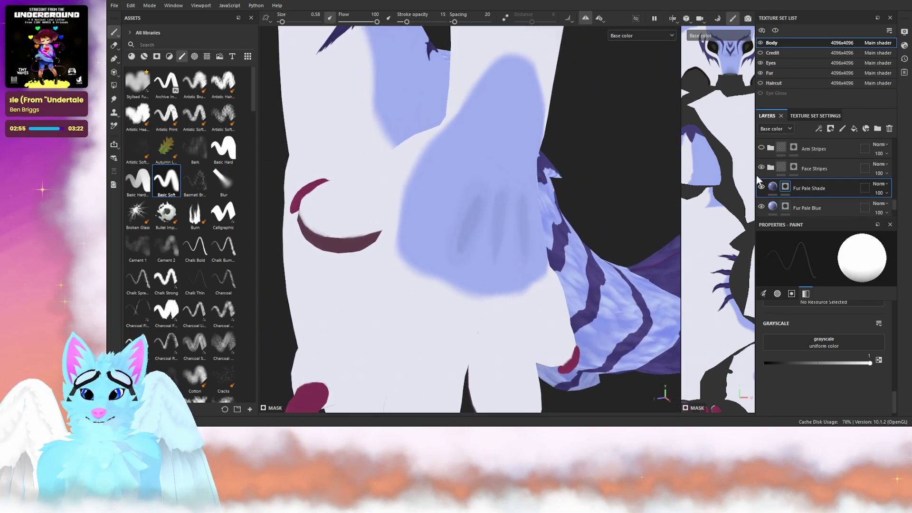
pyautogui.scroll(-1, 504, 243)
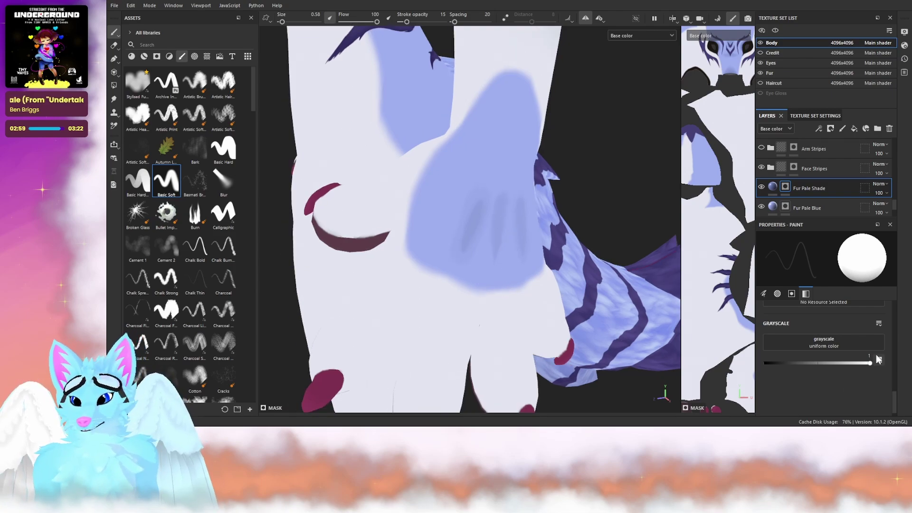
# - Erase the tendon strokes from the mask by painting over them with grayscale 0 at stroke opacity 100
pyautogui.moveTo(869, 363); pyautogui.dragTo(764, 362)
pyautogui.moveTo(406, 22); pyautogui.dragTo(446, 22)
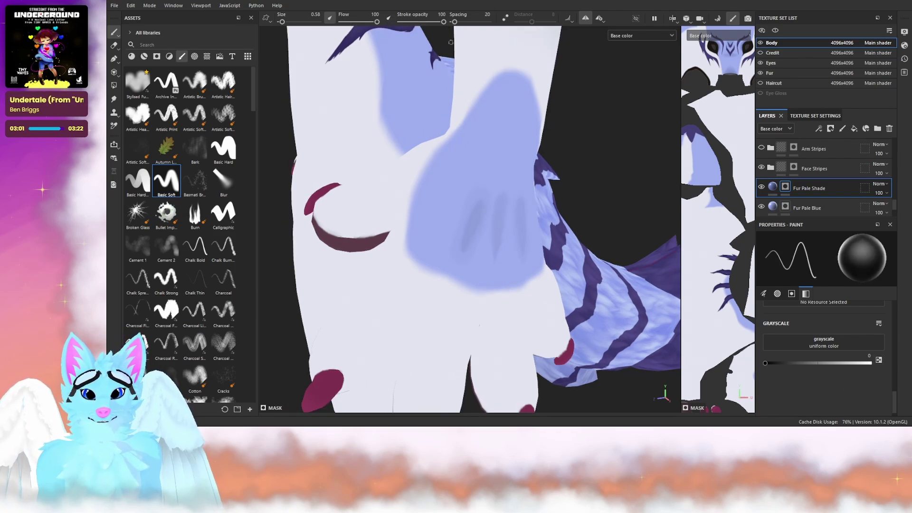
pyautogui.moveTo(470, 222)
pyautogui.mouseDown()
pyautogui.moveTo(468, 240)
pyautogui.moveTo(485, 209)
pyautogui.mouseUp()
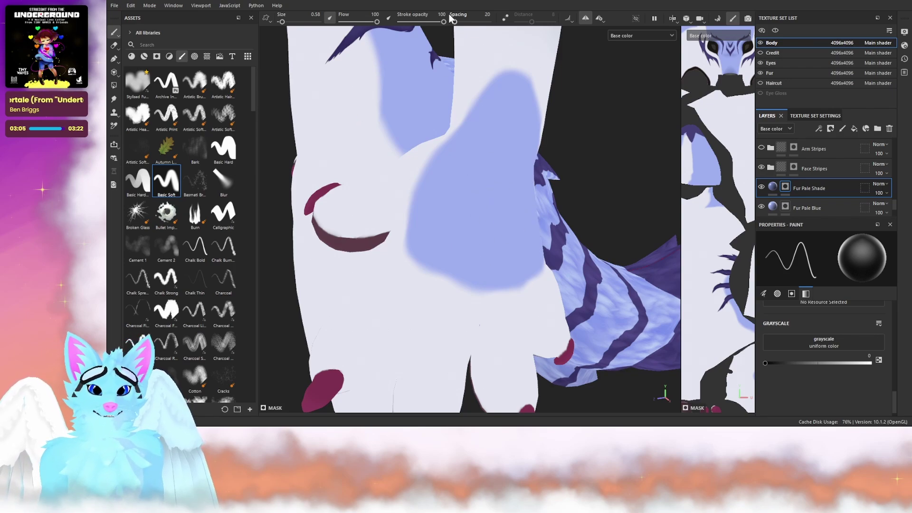
# - Paint soft lengthwise tendon shading across the hand's blue patch with grayscale 1 and stroke opacity 16
pyautogui.moveTo(444, 22); pyautogui.dragTo(407, 22)
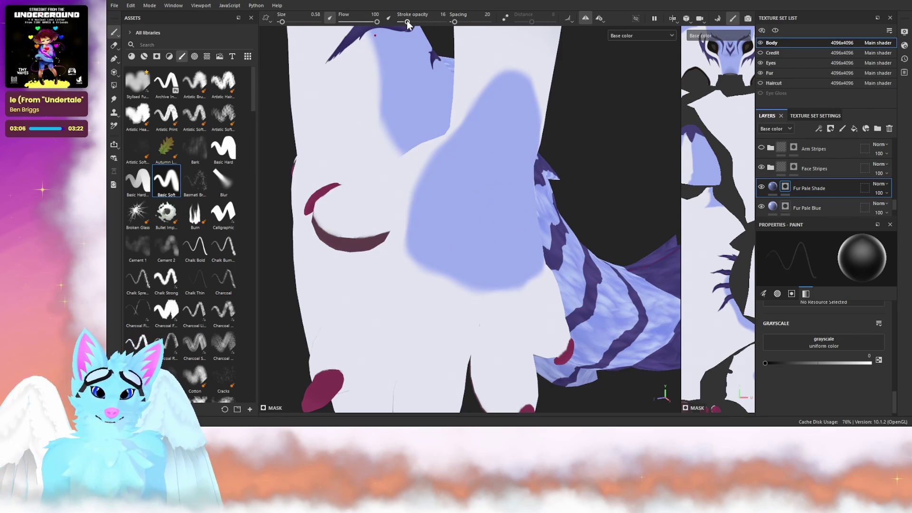
pyautogui.click(879, 360)
pyautogui.moveTo(337, 289)
pyautogui.keyDown('alt'); pyautogui.mouseDown()
pyautogui.moveTo(445, 288)
pyautogui.moveTo(414, 242)
pyautogui.moveTo(494, 249)
pyautogui.moveTo(456, 326)
pyautogui.moveTo(491, 294)
pyautogui.moveTo(464, 271)
pyautogui.moveTo(432, 264)
pyautogui.mouseUp(); pyautogui.keyUp('alt')
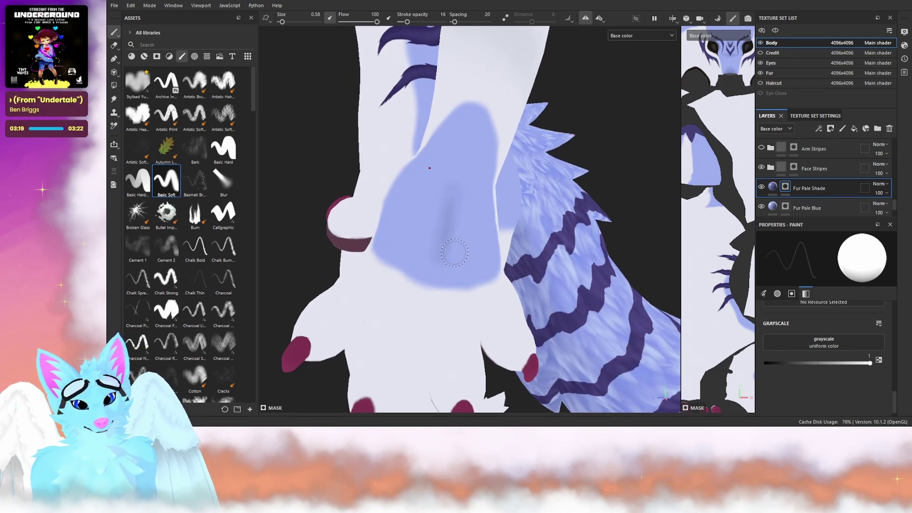
pyautogui.moveTo(456, 264)
pyautogui.keyDown('alt'); pyautogui.mouseDown()
pyautogui.moveTo(481, 253)
pyautogui.moveTo(477, 218)
pyautogui.mouseUp(); pyautogui.keyUp('alt')
pyautogui.moveTo(482, 261)
pyautogui.mouseDown()
pyautogui.moveTo(480, 233)
pyautogui.moveTo(413, 240)
pyautogui.moveTo(408, 187)
pyautogui.mouseUp()
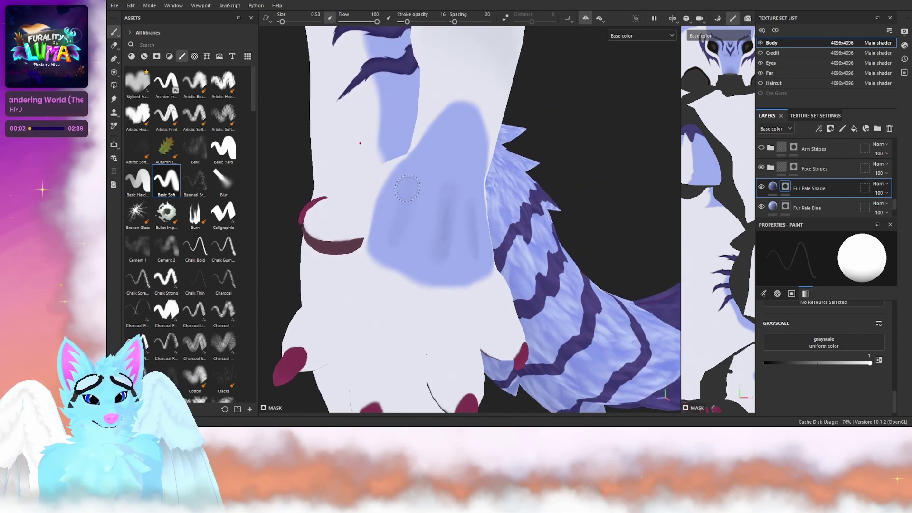
pyautogui.moveTo(395, 239); pyautogui.dragTo(404, 197)
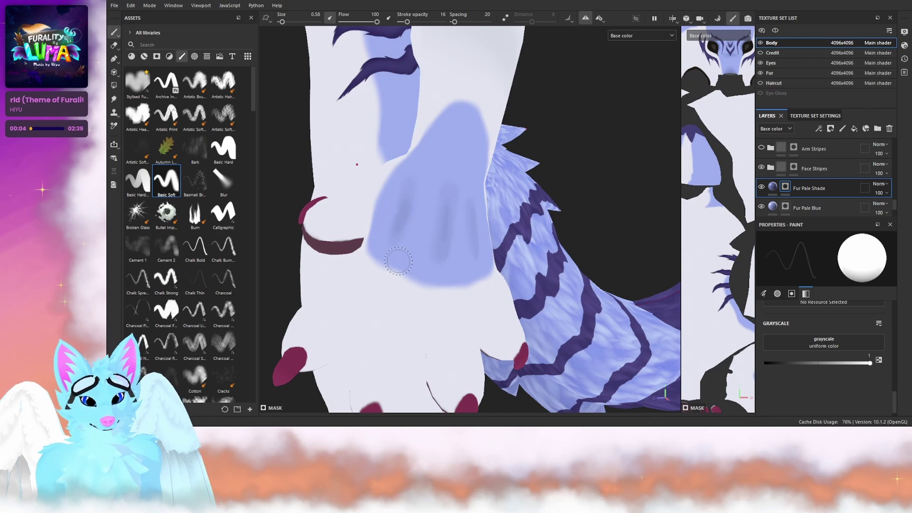
# - Soften the tendon shading on the back of the hand with the Blur brush at size 1.08 and flow 10
pyautogui.click(223, 180)
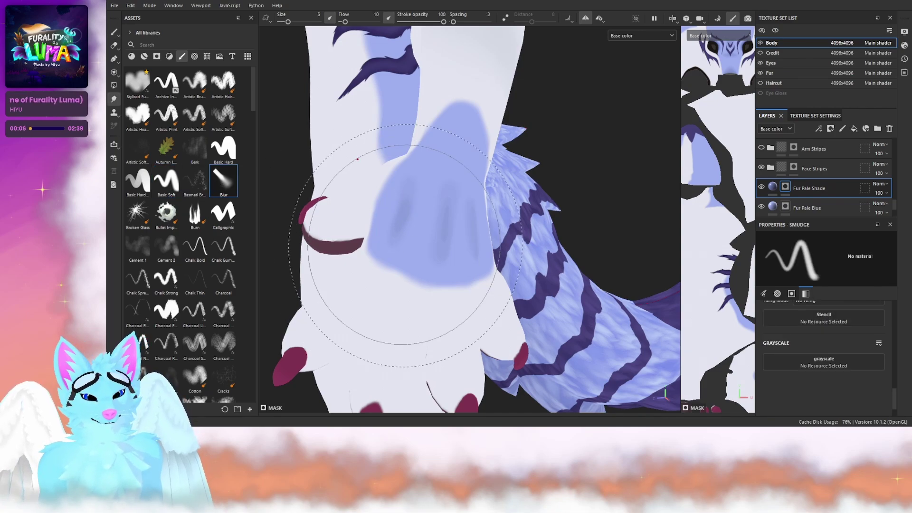
pyautogui.keyDown('ctrl'); pyautogui.moveTo(405, 219); pyautogui.dragTo(328, 219, button='right'); pyautogui.keyUp('ctrl')
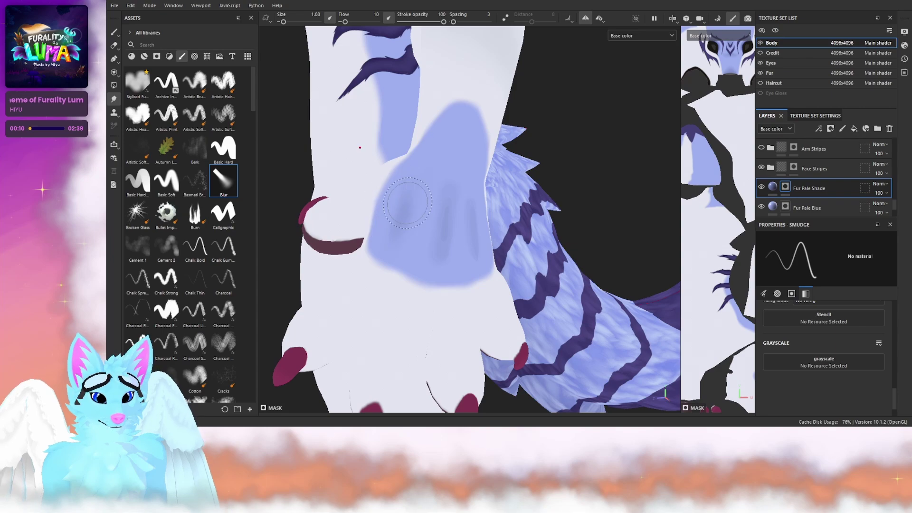
pyautogui.moveTo(407, 203); pyautogui.dragTo(433, 227)
pyautogui.moveTo(414, 187); pyautogui.dragTo(394, 251)
pyautogui.moveTo(460, 184)
pyautogui.keyDown('alt'); pyautogui.mouseDown()
pyautogui.moveTo(434, 185)
pyautogui.moveTo(468, 189)
pyautogui.moveTo(452, 176)
pyautogui.mouseUp(); pyautogui.keyUp('alt')
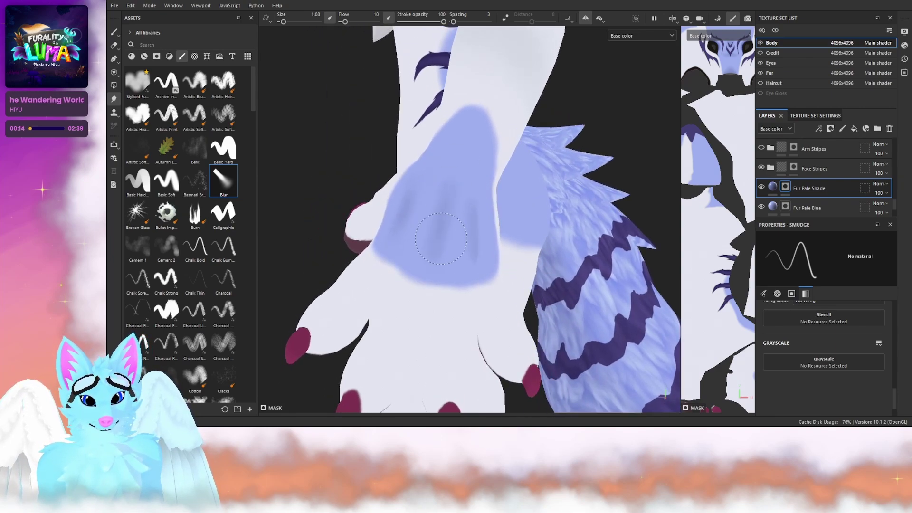
pyautogui.moveTo(441, 238)
pyautogui.keyDown('alt'); pyautogui.mouseDown()
pyautogui.moveTo(464, 258)
pyautogui.moveTo(498, 253)
pyautogui.mouseUp(); pyautogui.keyUp('alt')
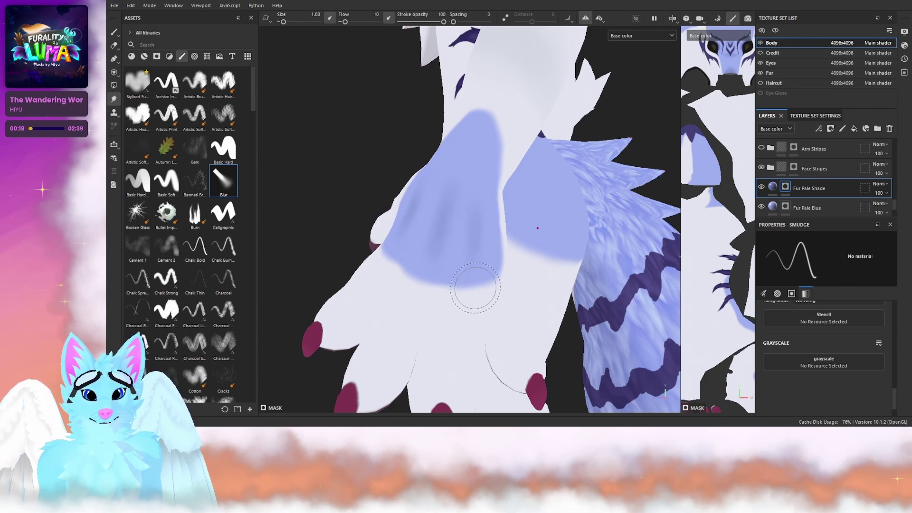
pyautogui.keyDown('alt'); pyautogui.moveTo(475, 287); pyautogui.dragTo(455, 198); pyautogui.keyUp('alt')
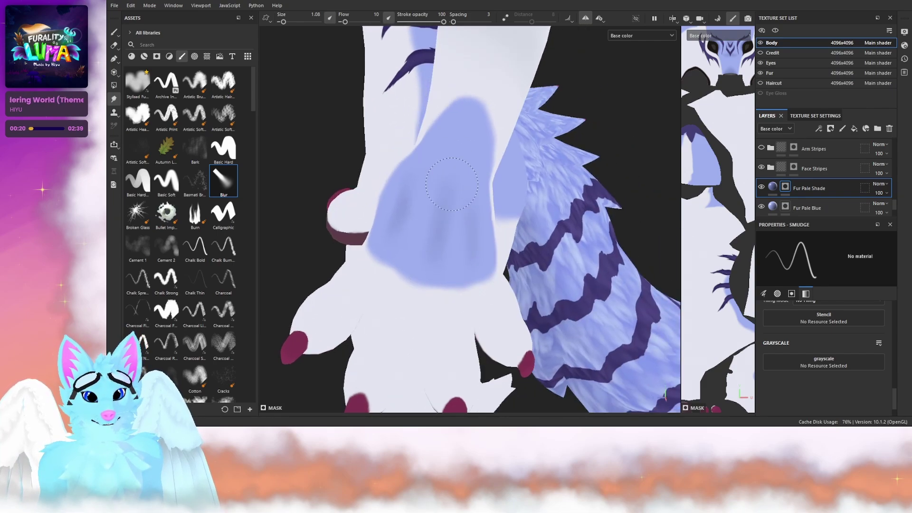
pyautogui.keyDown('alt'); pyautogui.moveTo(434, 147); pyautogui.dragTo(487, 259); pyautogui.keyUp('alt')
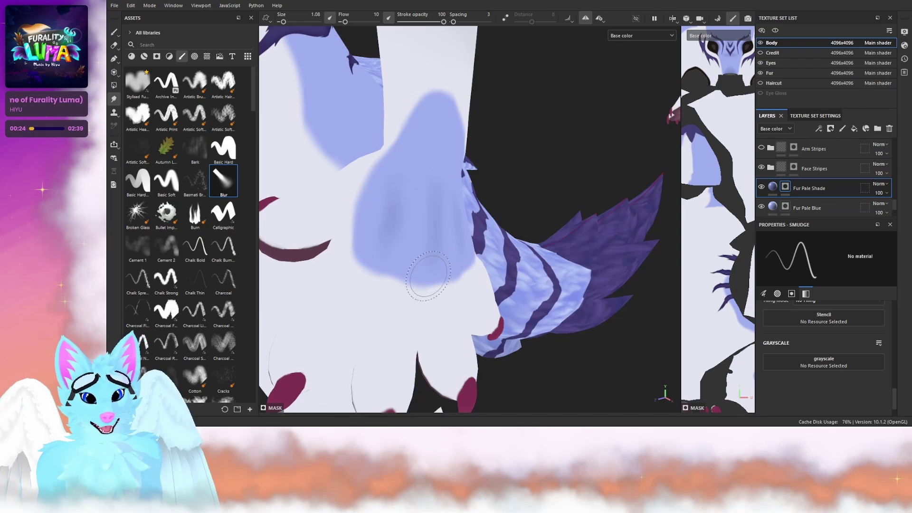
pyautogui.keyDown('alt'); pyautogui.moveTo(435, 230); pyautogui.dragTo(416, 181); pyautogui.keyUp('alt')
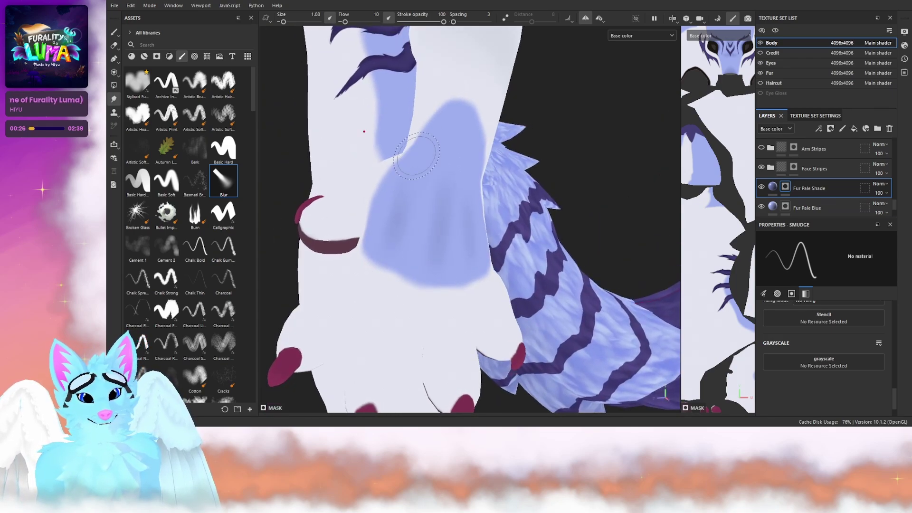
pyautogui.moveTo(459, 241)
pyautogui.keyDown('alt'); pyautogui.mouseDown()
pyautogui.moveTo(423, 261)
pyautogui.moveTo(433, 242)
pyautogui.mouseUp(); pyautogui.keyUp('alt')
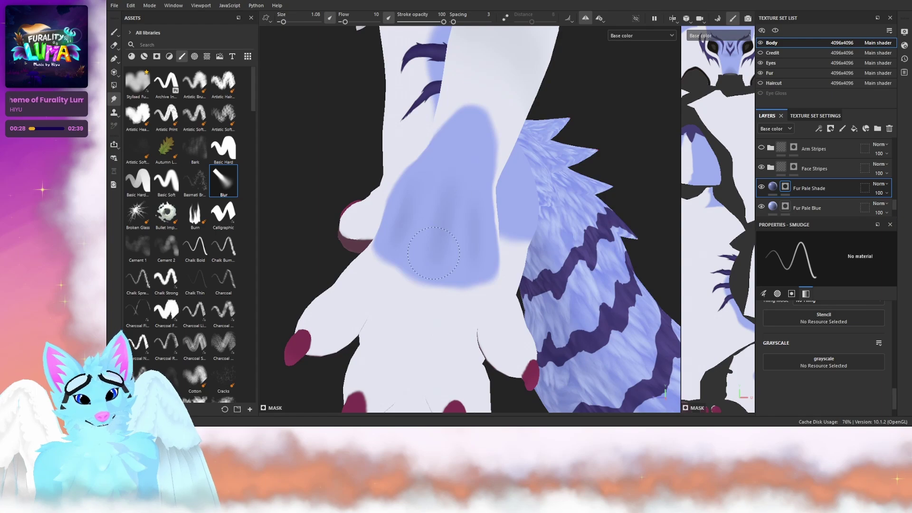
pyautogui.scroll(-10, 478, 235)
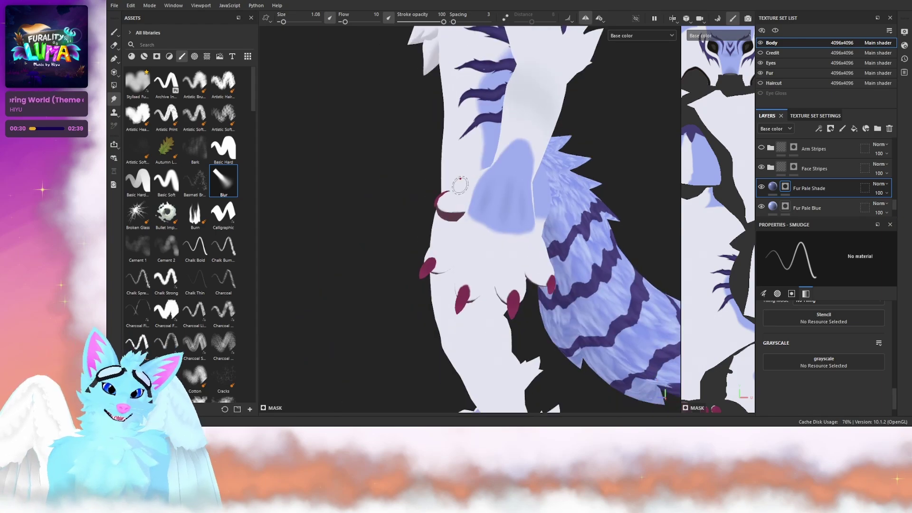
pyautogui.keyDown('alt'); pyautogui.moveTo(545, 215); pyautogui.dragTo(519, 232); pyautogui.keyUp('alt')
pyautogui.scroll(8, 536, 199)
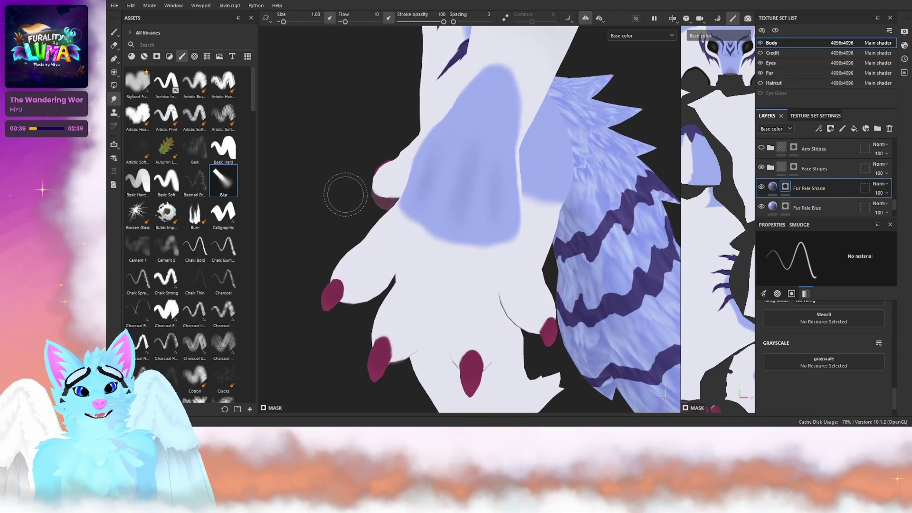
# - Fade the hand's tendon shading with a Basic Soft paint brush at size 9.99, grayscale 0 and stroke opacity 13
pyautogui.click(166, 181)
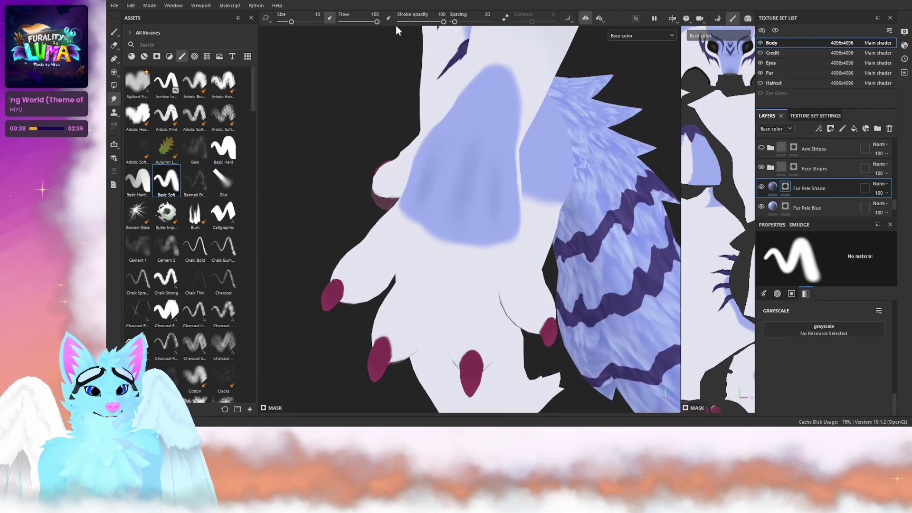
pyautogui.click(409, 21)
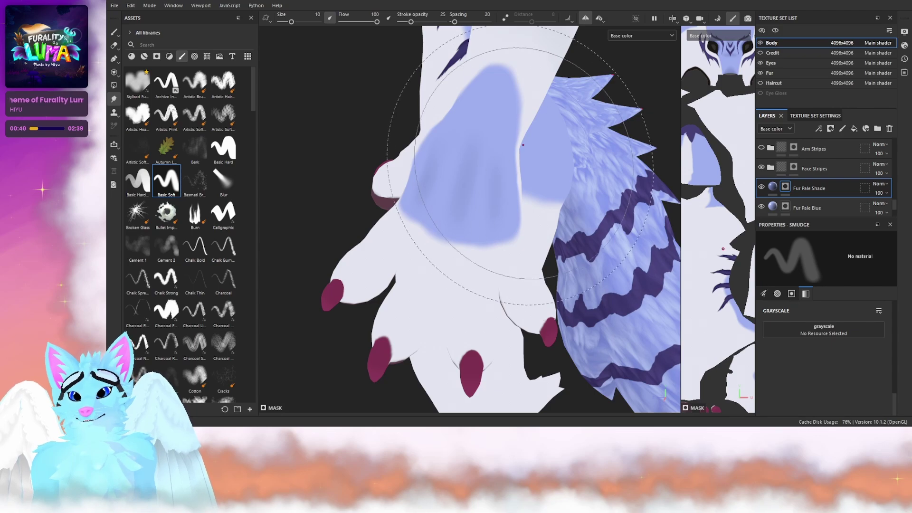
pyautogui.press('1')
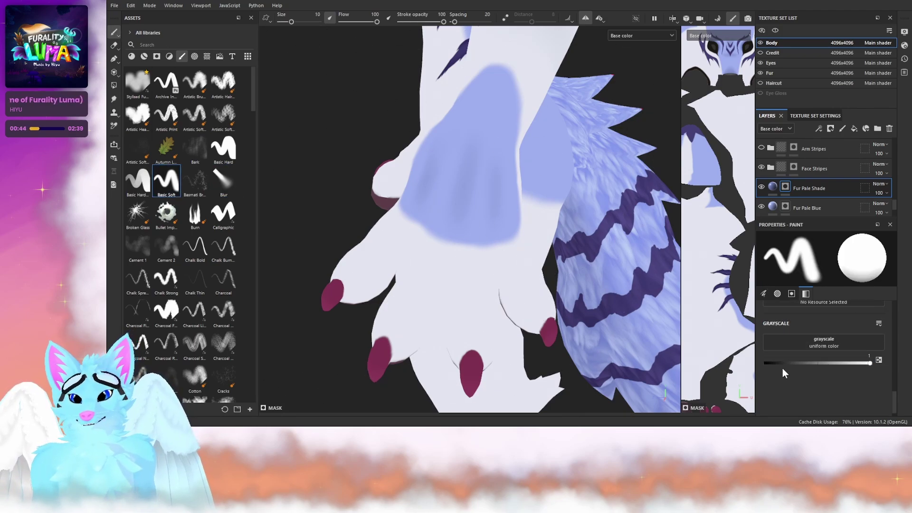
pyautogui.moveTo(779, 364); pyautogui.dragTo(738, 360)
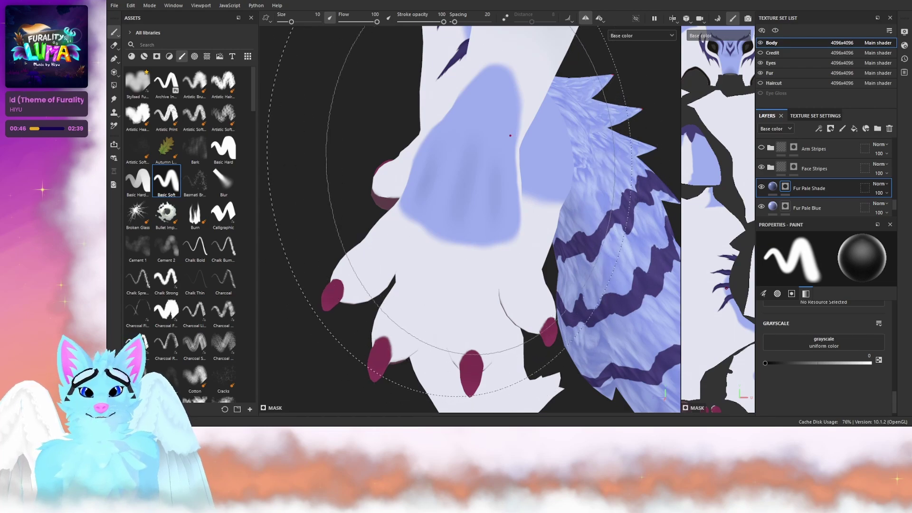
pyautogui.keyDown('ctrl'); pyautogui.moveTo(470, 152); pyautogui.dragTo(428, 153, button='right'); pyautogui.keyUp('ctrl')
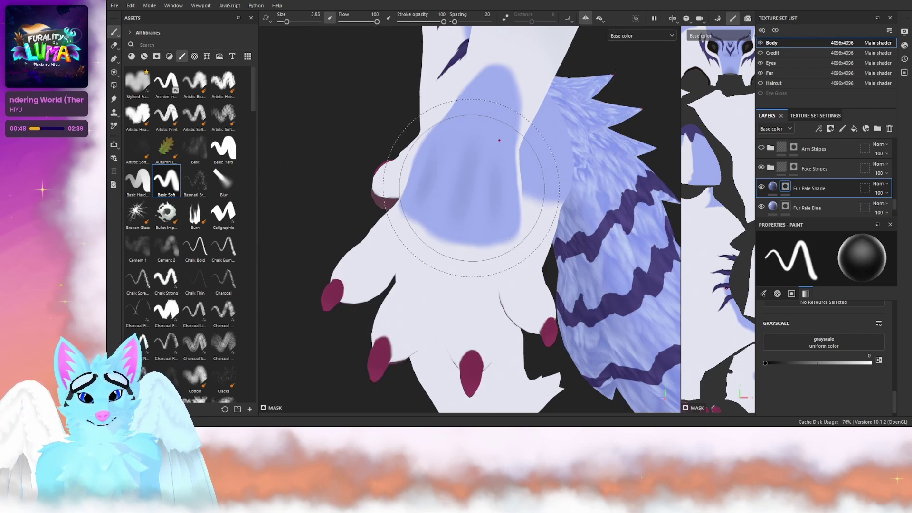
pyautogui.moveTo(400, 23); pyautogui.dragTo(405, 22)
pyautogui.keyDown('ctrl'); pyautogui.moveTo(473, 188); pyautogui.dragTo(491, 188, button='right'); pyautogui.keyUp('ctrl')
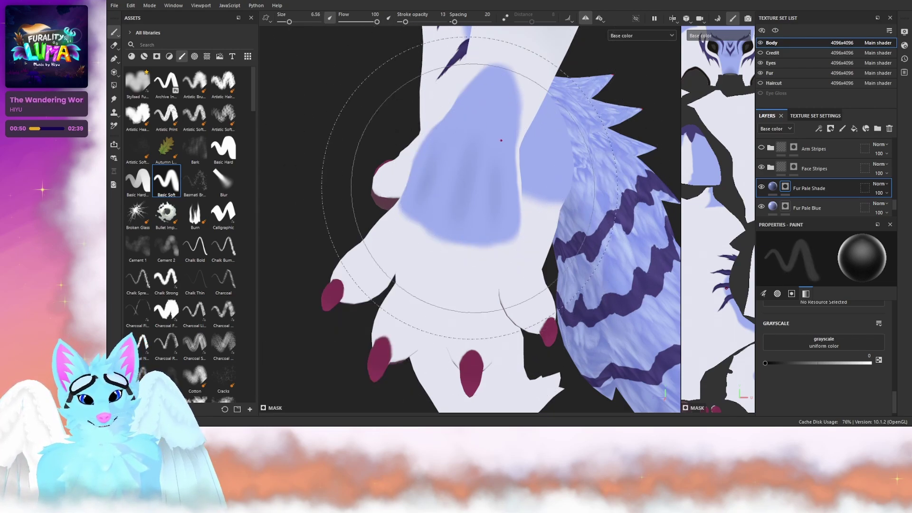
pyautogui.keyDown('ctrl'); pyautogui.moveTo(501, 140); pyautogui.dragTo(494, 136, button='right'); pyautogui.keyUp('ctrl')
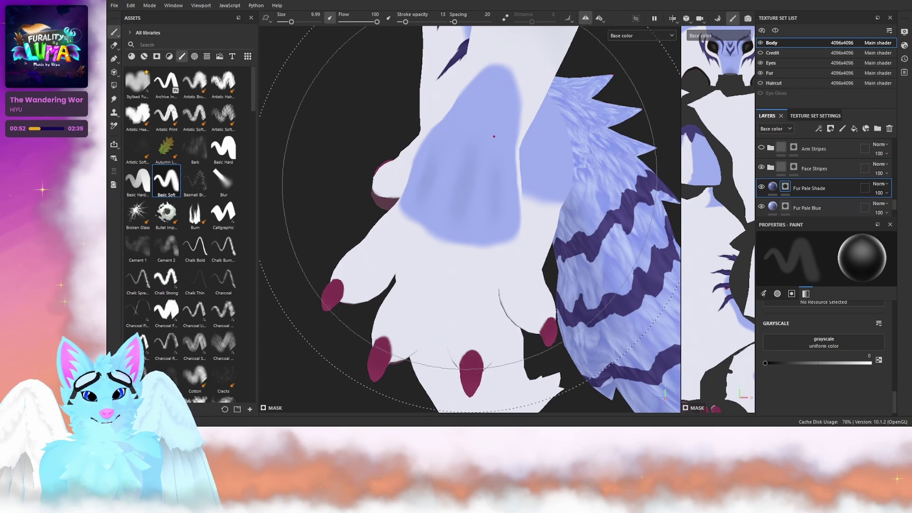
pyautogui.scroll(-4, 494, 137)
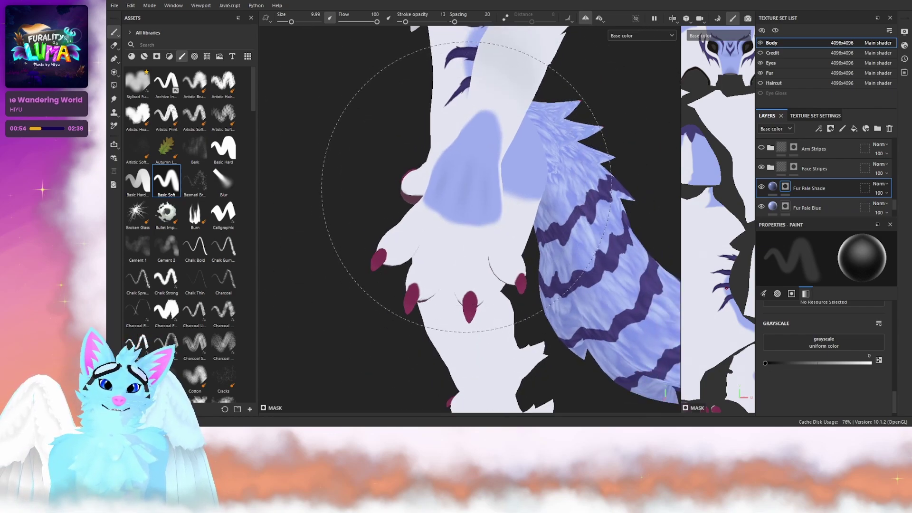
pyautogui.scroll(-4, 477, 205)
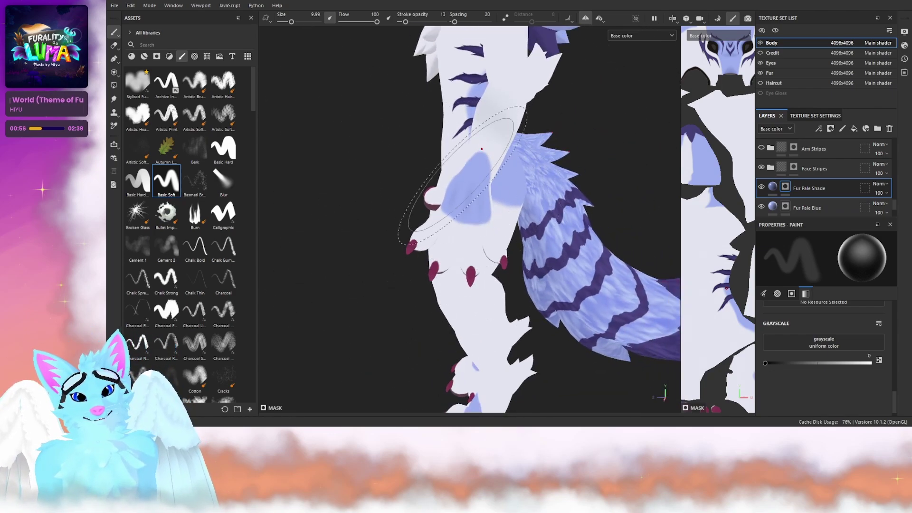
pyautogui.scroll(-4, 480, 171)
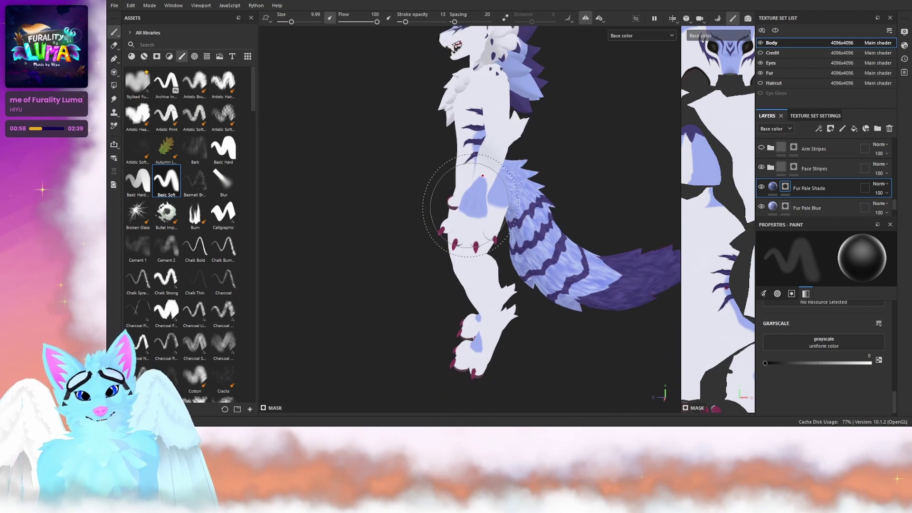
# - Paint soft lengthwise tendon shading on the foot's blue patch with grayscale 1, size 0.58 and stroke opacity 13
pyautogui.moveTo(484, 175)
pyautogui.keyDown('alt'); pyautogui.mouseDown()
pyautogui.moveTo(427, 265)
pyautogui.moveTo(407, 265)
pyautogui.moveTo(554, 280)
pyautogui.moveTo(366, 271)
pyautogui.moveTo(485, 329)
pyautogui.moveTo(537, 301)
pyautogui.moveTo(460, 266)
pyautogui.moveTo(358, 274)
pyautogui.moveTo(379, 245)
pyautogui.moveTo(427, 309)
pyautogui.moveTo(505, 326)
pyautogui.moveTo(457, 333)
pyautogui.mouseUp(); pyautogui.keyUp('alt')
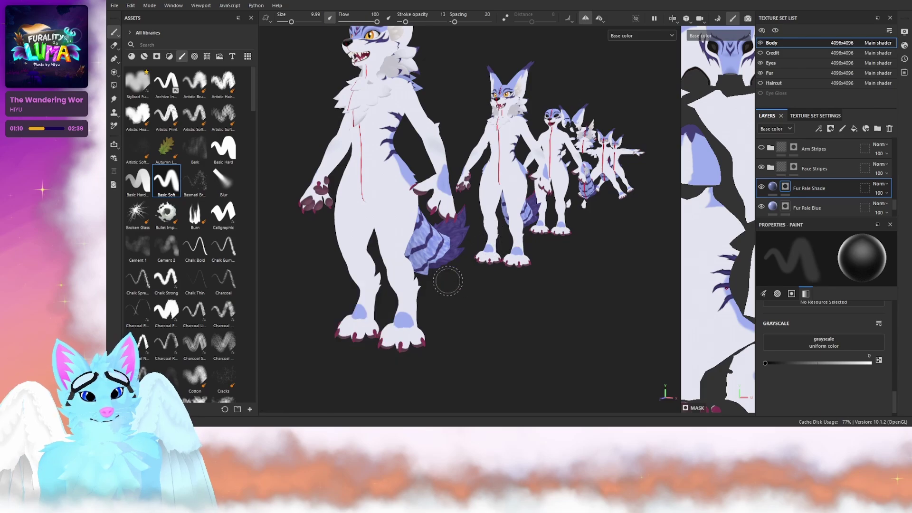
pyautogui.keyDown('alt'); pyautogui.moveTo(430, 293); pyautogui.dragTo(377, 257, button='middle'); pyautogui.keyUp('alt')
pyautogui.scroll(6, 378, 251)
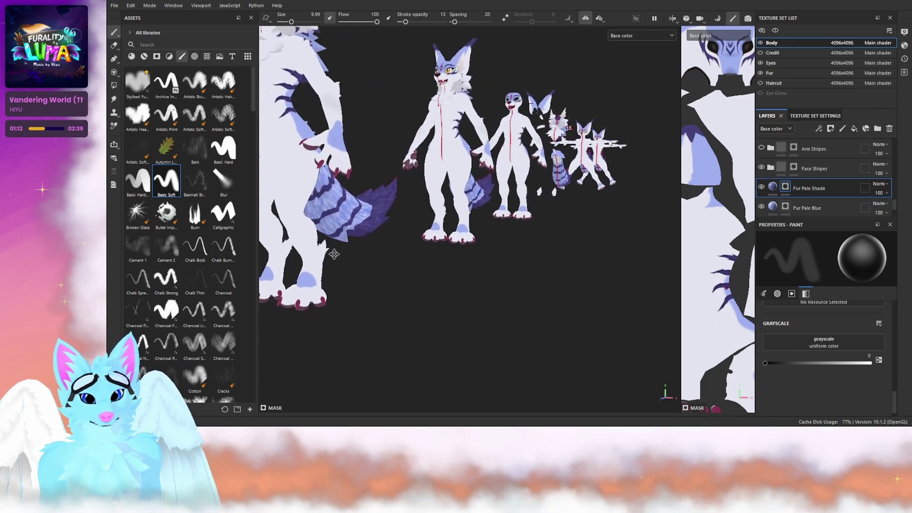
pyautogui.scroll(6, 378, 240)
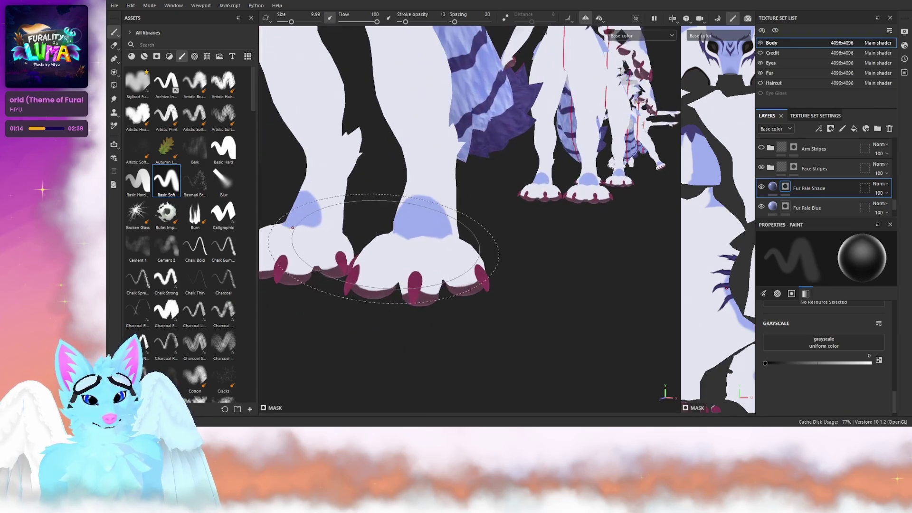
pyautogui.keyDown('ctrl'); pyautogui.moveTo(413, 250); pyautogui.dragTo(372, 249, button='right'); pyautogui.keyUp('ctrl')
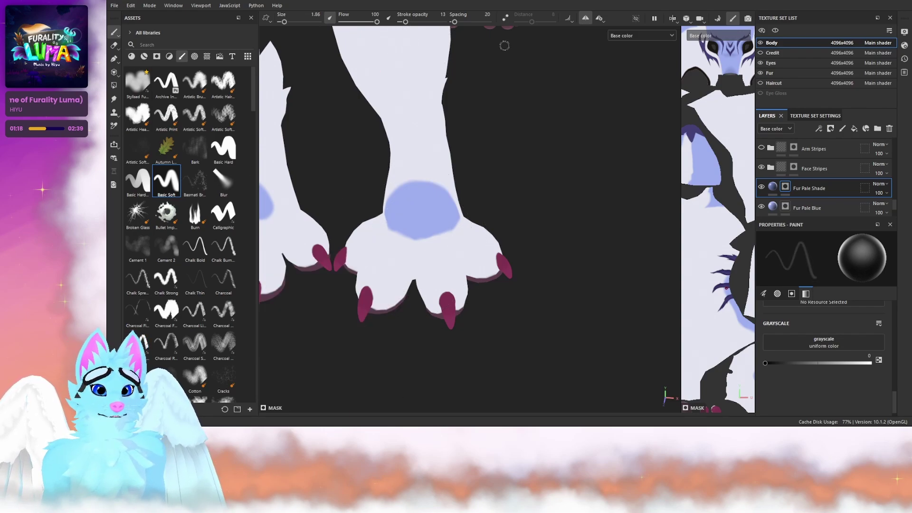
pyautogui.click(879, 361)
pyautogui.scroll(5, 397, 240)
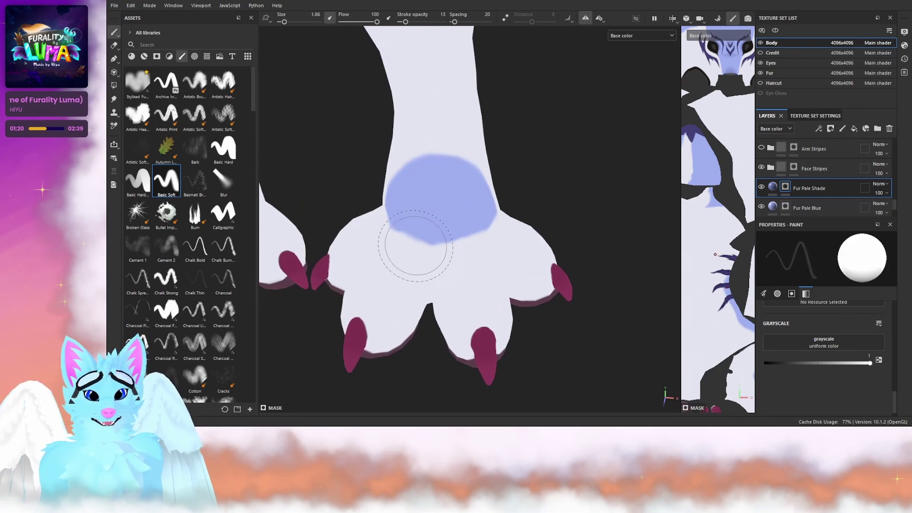
pyautogui.keyDown('ctrl'); pyautogui.moveTo(441, 237); pyautogui.dragTo(431, 234, button='right'); pyautogui.keyUp('ctrl')
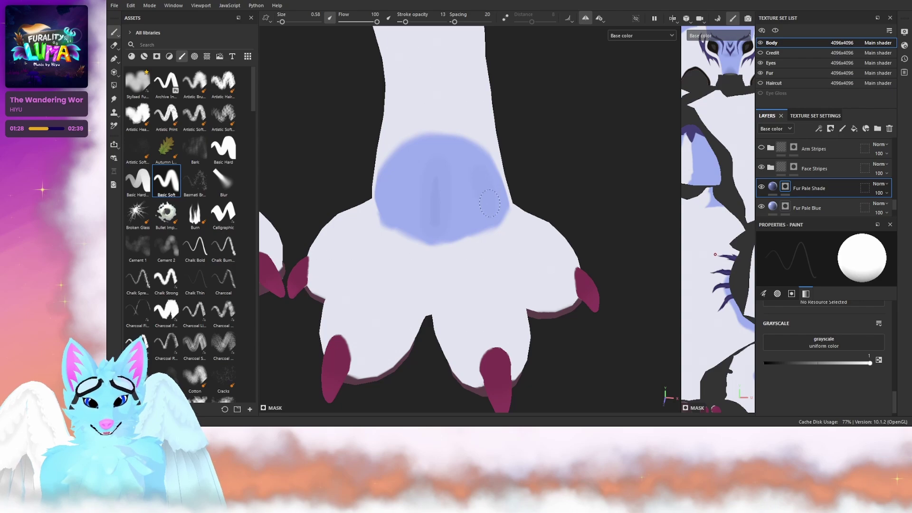
pyautogui.keyDown('alt'); pyautogui.moveTo(460, 208); pyautogui.dragTo(381, 210); pyautogui.keyUp('alt')
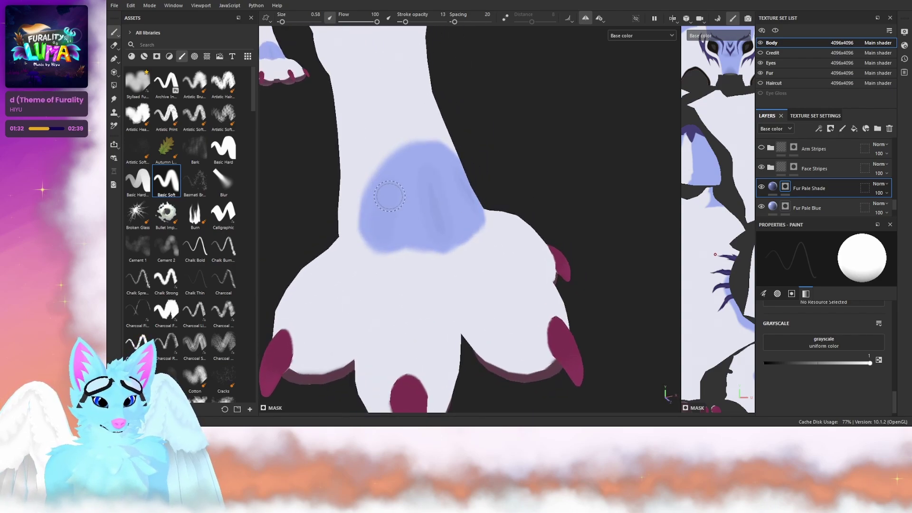
pyautogui.moveTo(386, 248)
pyautogui.keyDown('alt'); pyautogui.mouseDown()
pyautogui.moveTo(325, 199)
pyautogui.moveTo(401, 202)
pyautogui.moveTo(394, 176)
pyautogui.mouseUp(); pyautogui.keyUp('alt')
# - Soften the foot patch's tendon shading with the Blur brush at size 5 and flow 10
pyautogui.click(228, 181)
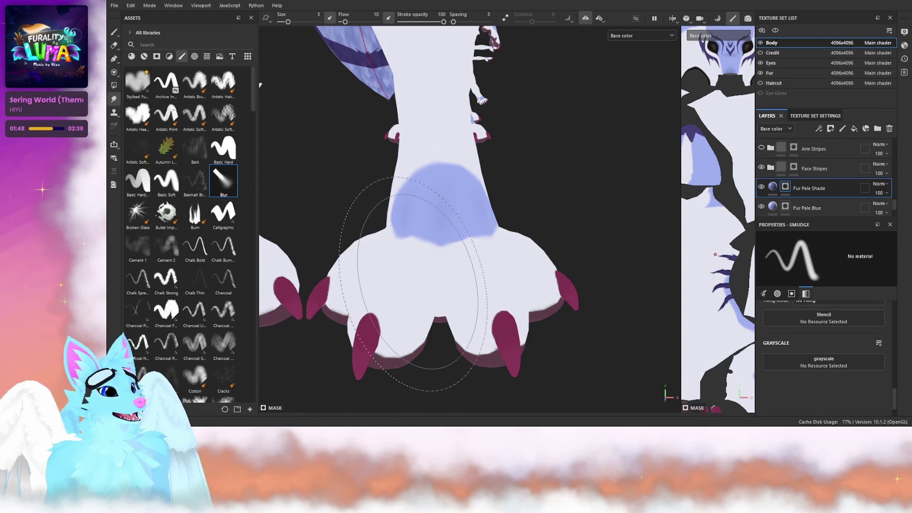
pyautogui.scroll(-1, 441, 222)
pyautogui.scroll(-3, 440, 222)
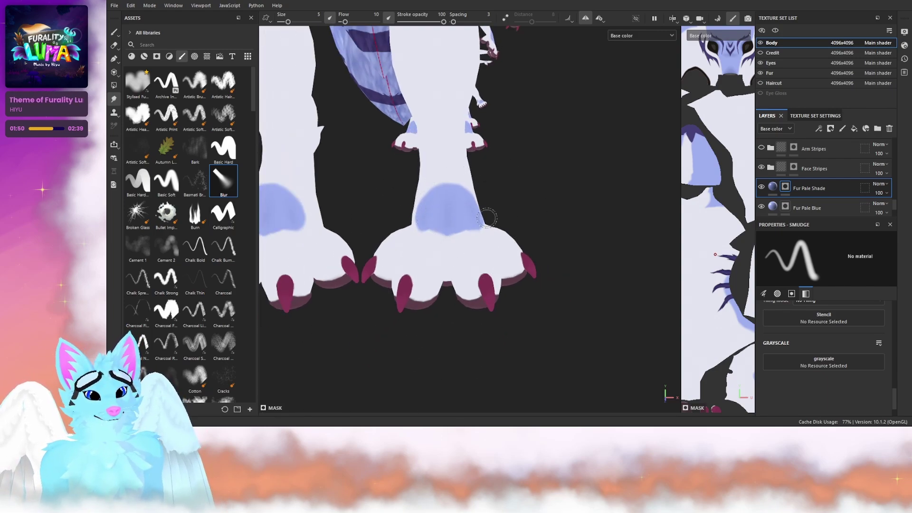
pyautogui.scroll(-2, 463, 209)
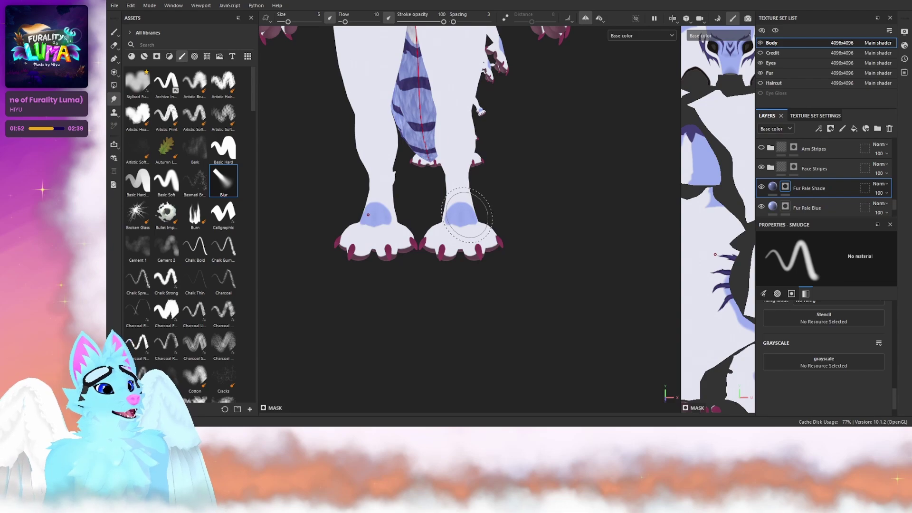
pyautogui.scroll(-2, 464, 221)
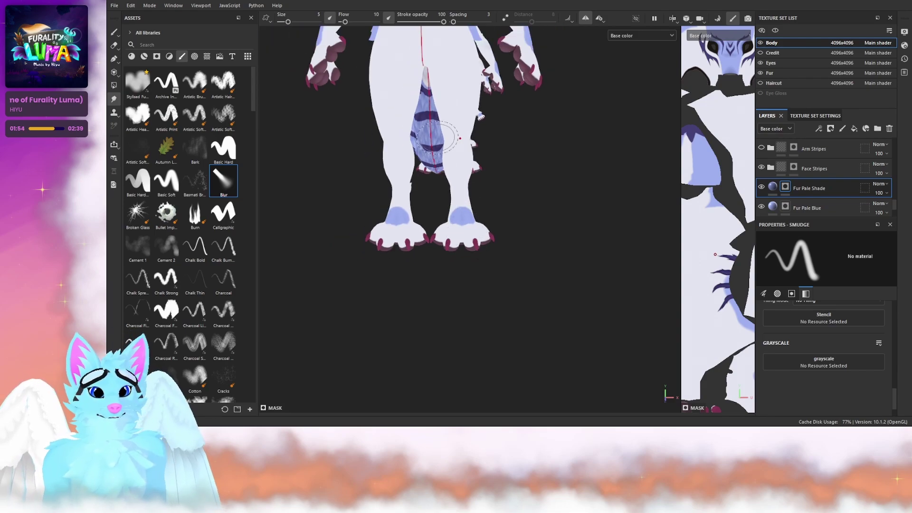
# - Select the mask of Fill layer 9 and display it on the character's body
pyautogui.keyDown('alt'); pyautogui.moveTo(438, 138); pyautogui.dragTo(418, 276, button='middle'); pyautogui.keyUp('alt')
pyautogui.moveTo(418, 275)
pyautogui.keyDown('alt'); pyautogui.mouseDown()
pyautogui.moveTo(167, 269)
pyautogui.moveTo(611, 269)
pyautogui.moveTo(586, 280)
pyautogui.mouseUp(); pyautogui.keyUp('alt')
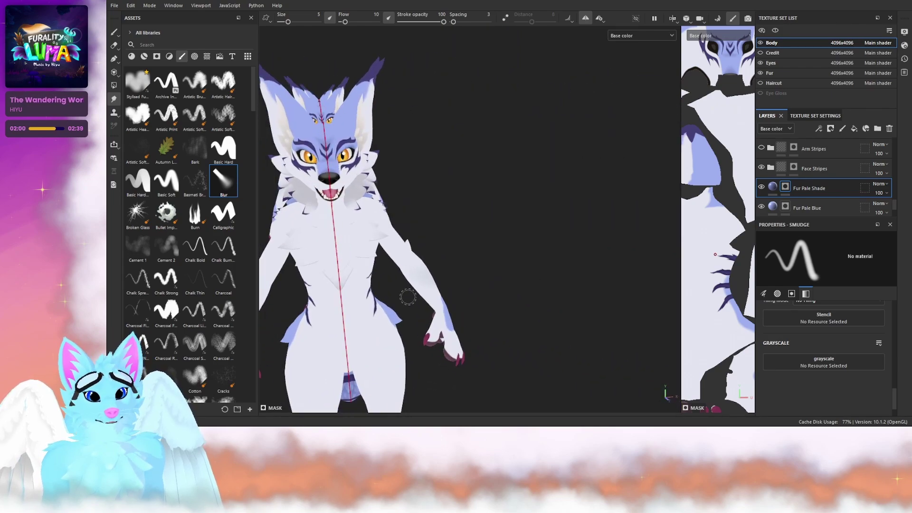
pyautogui.keyDown('alt'); pyautogui.moveTo(407, 296); pyautogui.dragTo(513, 263); pyautogui.keyUp('alt')
pyautogui.keyDown('alt'); pyautogui.moveTo(475, 267); pyautogui.dragTo(519, 199, button='middle'); pyautogui.keyUp('alt')
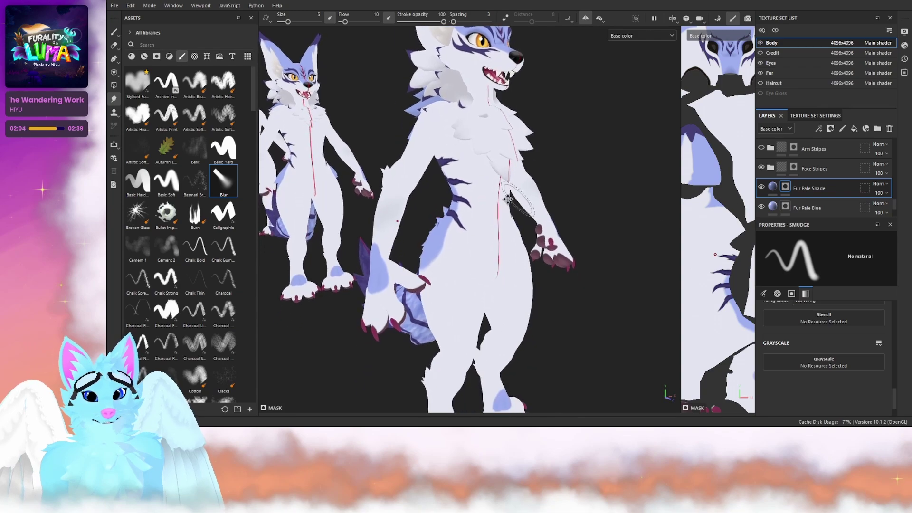
pyautogui.scroll(-2, 822, 189)
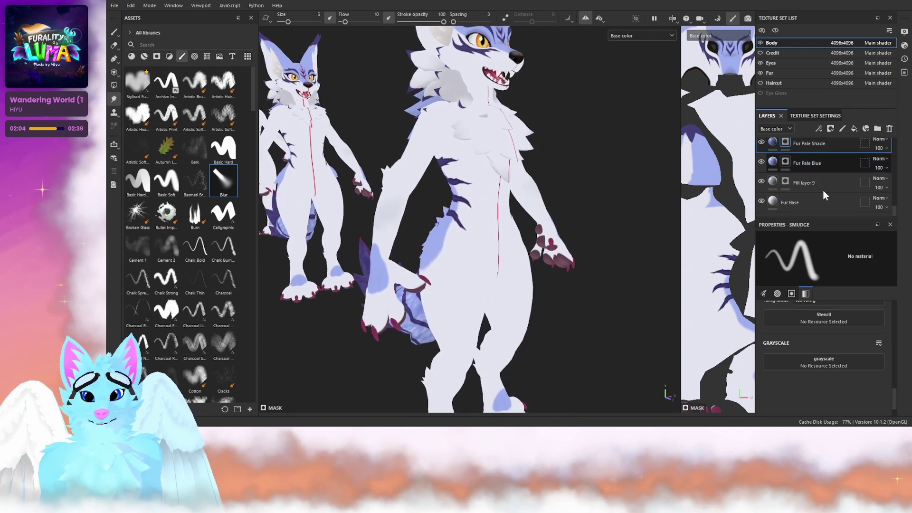
pyautogui.click(784, 182)
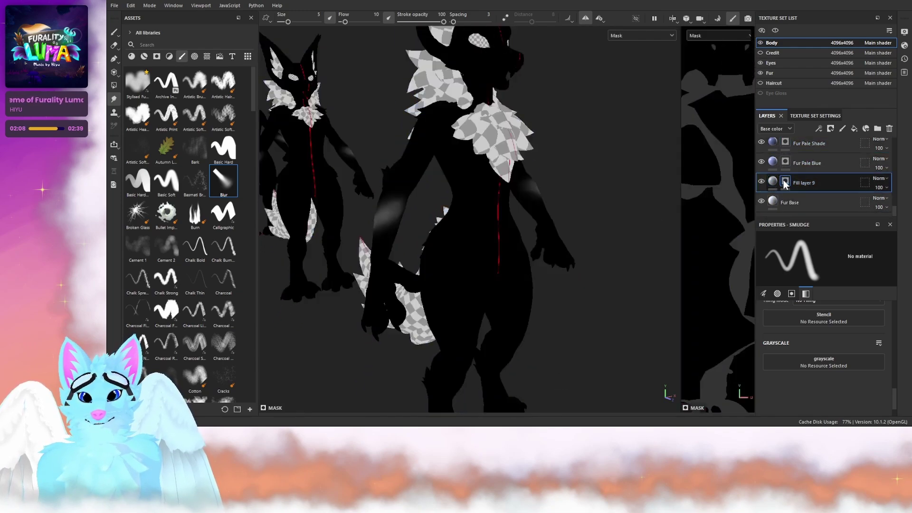
# - Try a soft stroke beside the torso stripes on Fill layer 9's mask with Basic Soft at size 2.3, grayscale 1 and stroke opacity 13
pyautogui.keyDown('alt'); pyautogui.moveTo(402, 257); pyautogui.dragTo(432, 256); pyautogui.keyUp('alt')
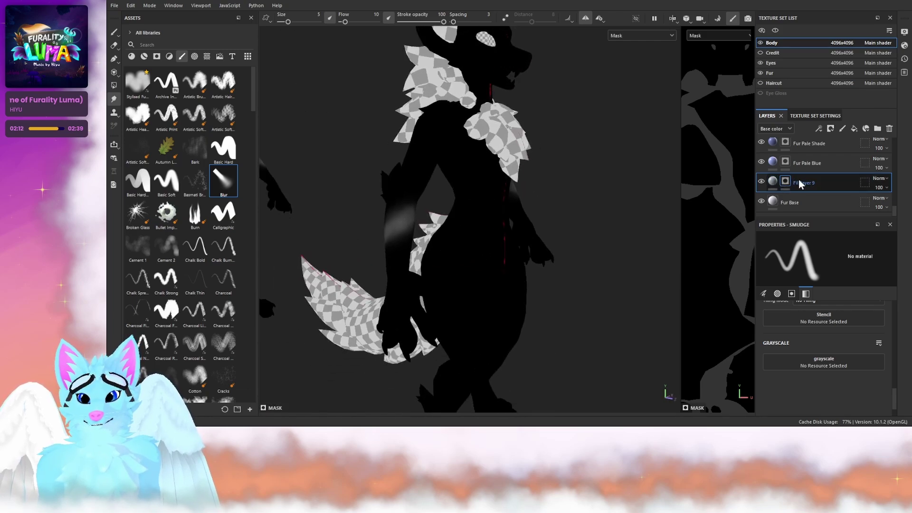
pyautogui.click(773, 182)
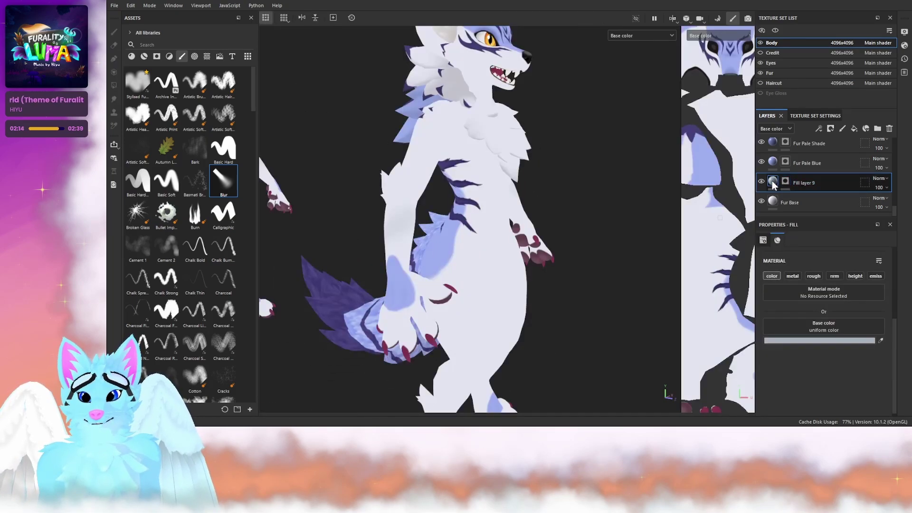
pyautogui.scroll(3, 458, 247)
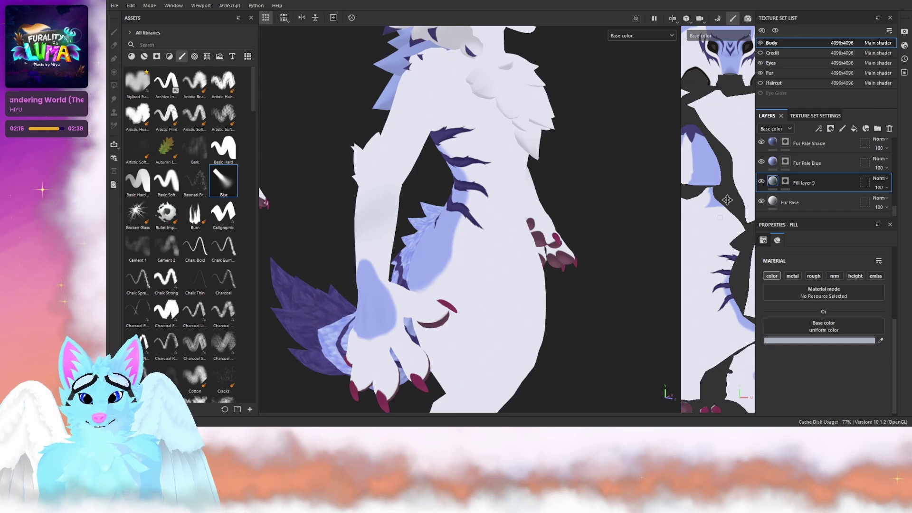
pyautogui.scroll(2, 734, 199)
pyautogui.keyDown('alt'); pyautogui.moveTo(419, 216); pyautogui.dragTo(572, 201); pyautogui.keyUp('alt')
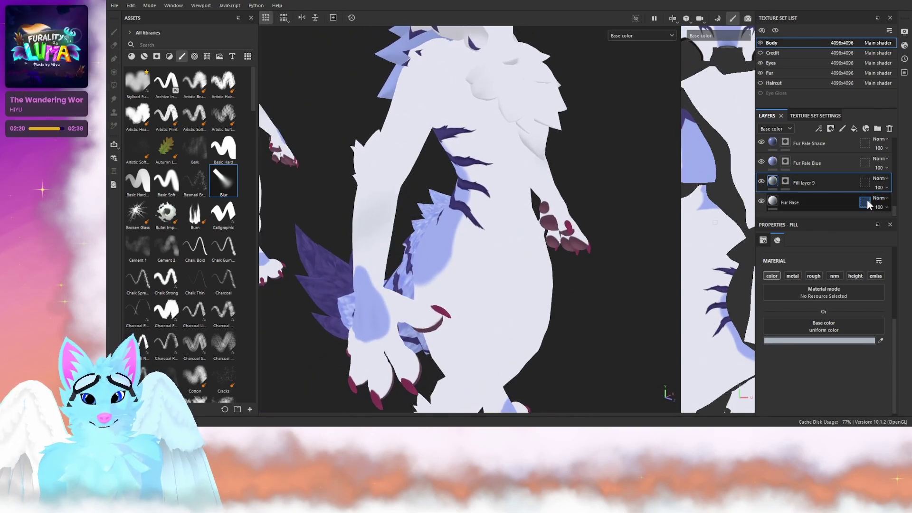
pyautogui.click(787, 184)
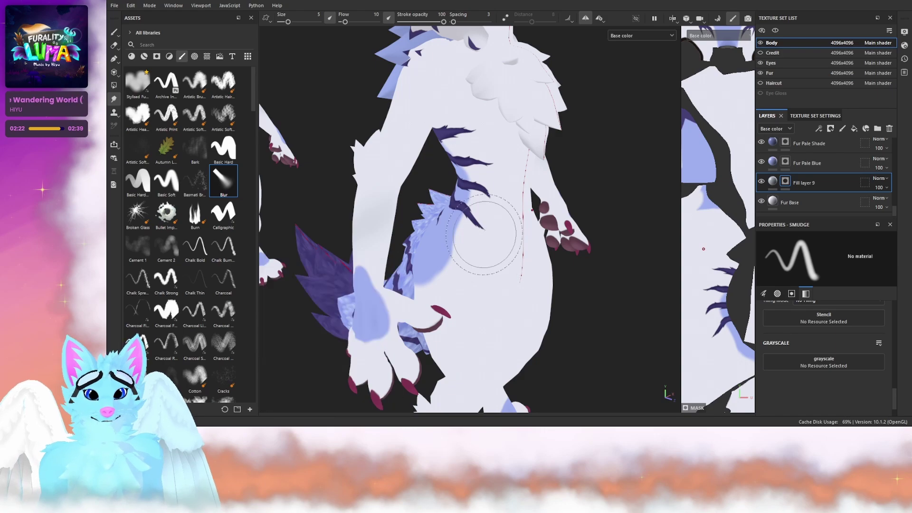
pyautogui.click(114, 32)
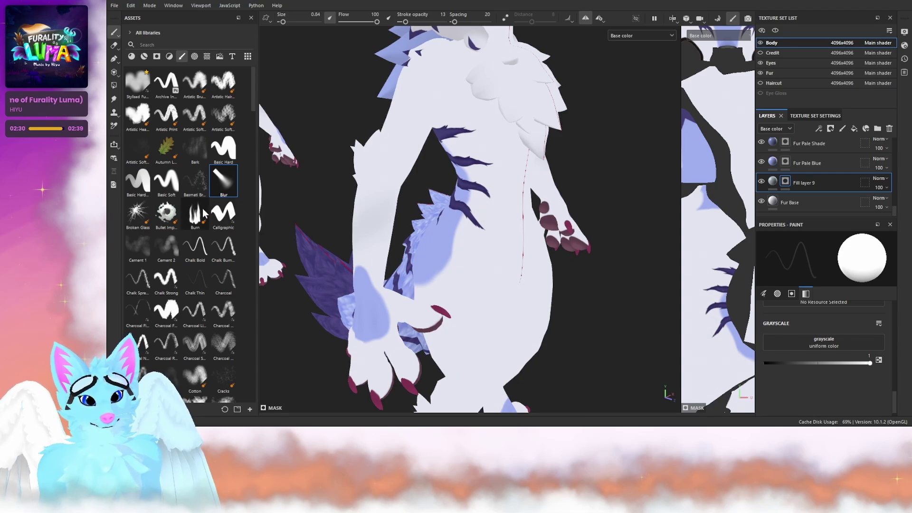
pyautogui.click(166, 181)
pyautogui.press('ctrl')
pyautogui.keyDown('ctrl'); pyautogui.moveTo(483, 214); pyautogui.dragTo(492, 213, button='right'); pyautogui.keyUp('ctrl')
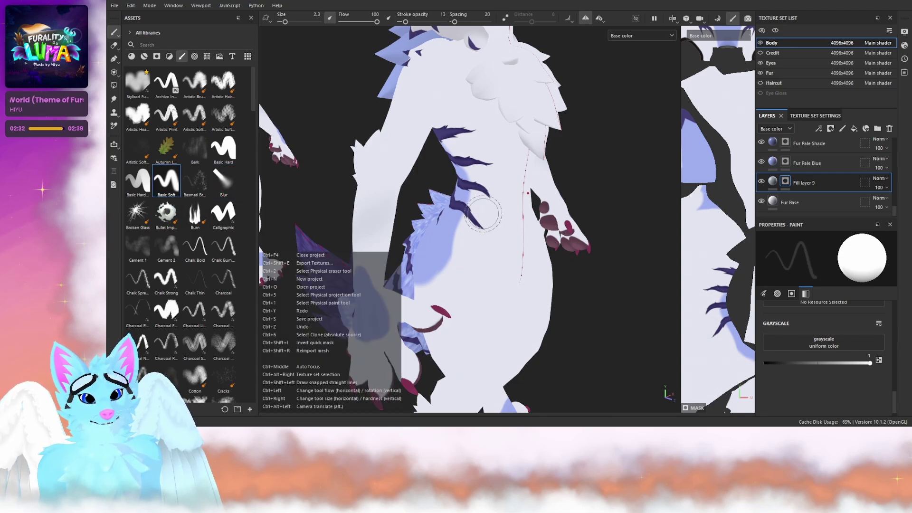
pyautogui.scroll(3, 491, 212)
pyautogui.moveTo(489, 212); pyautogui.dragTo(476, 208)
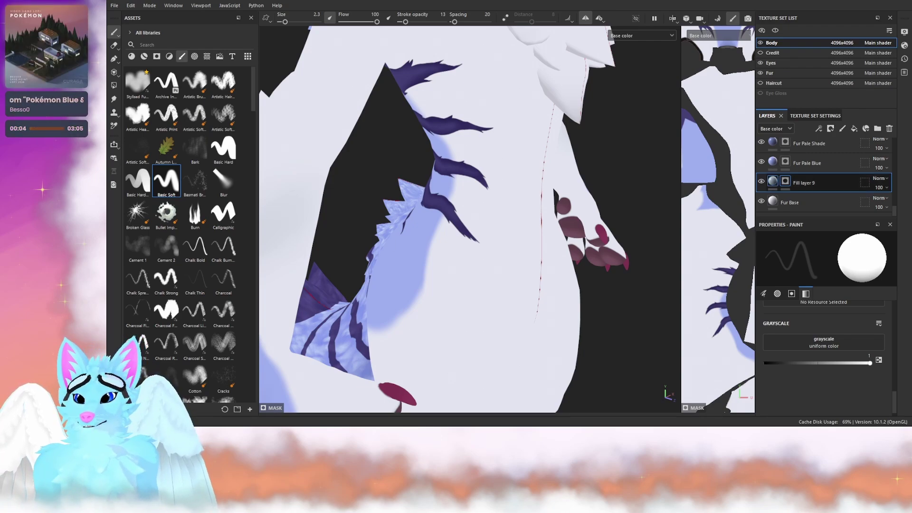
# - Try faint strokes beside the torso stripes on Fill layer 9's mask with Basic Hard at size 0.84, and undo them
pyautogui.click(773, 182)
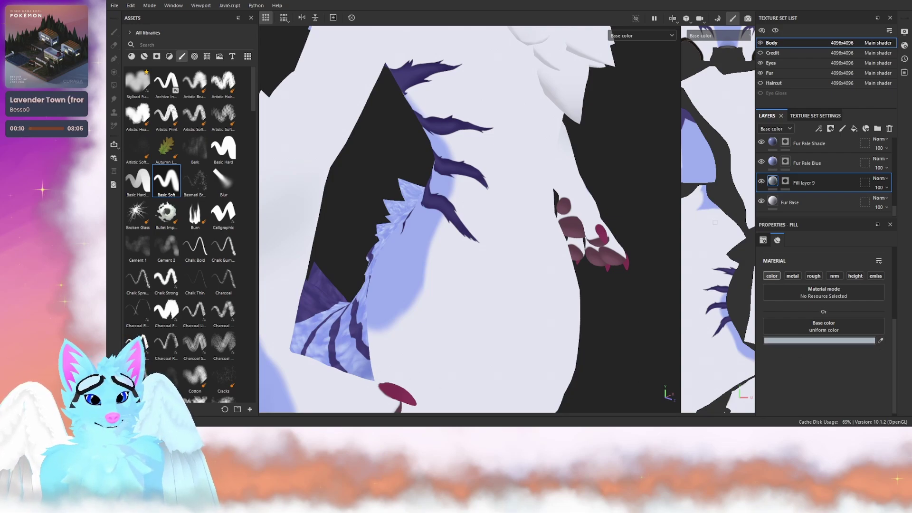
pyautogui.keyDown('alt'); pyautogui.moveTo(462, 305); pyautogui.dragTo(538, 241); pyautogui.keyUp('alt')
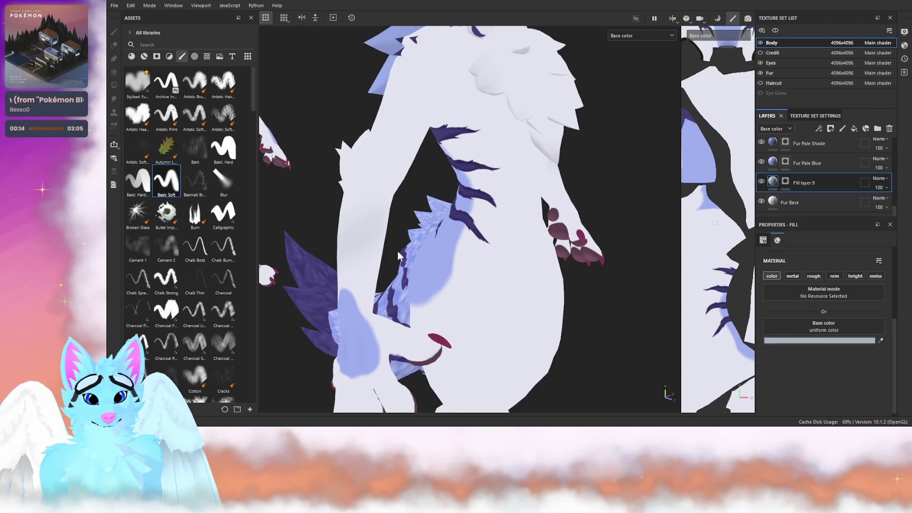
pyautogui.keyDown('alt'); pyautogui.moveTo(397, 252); pyautogui.dragTo(414, 231); pyautogui.keyUp('alt')
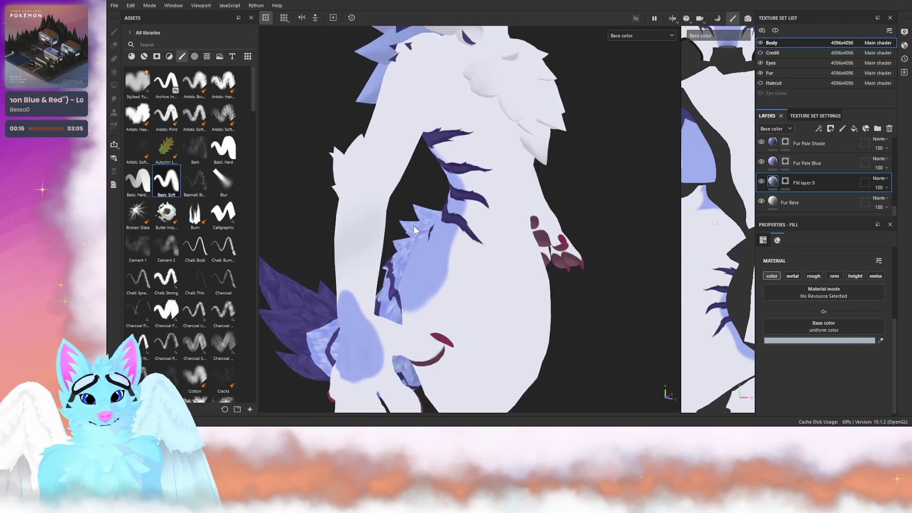
pyautogui.scroll(3, 462, 203)
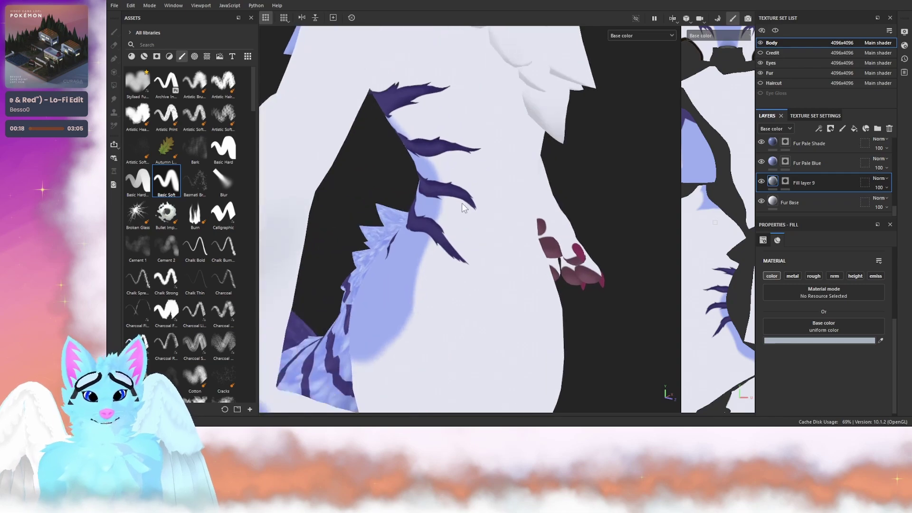
pyautogui.click(224, 150)
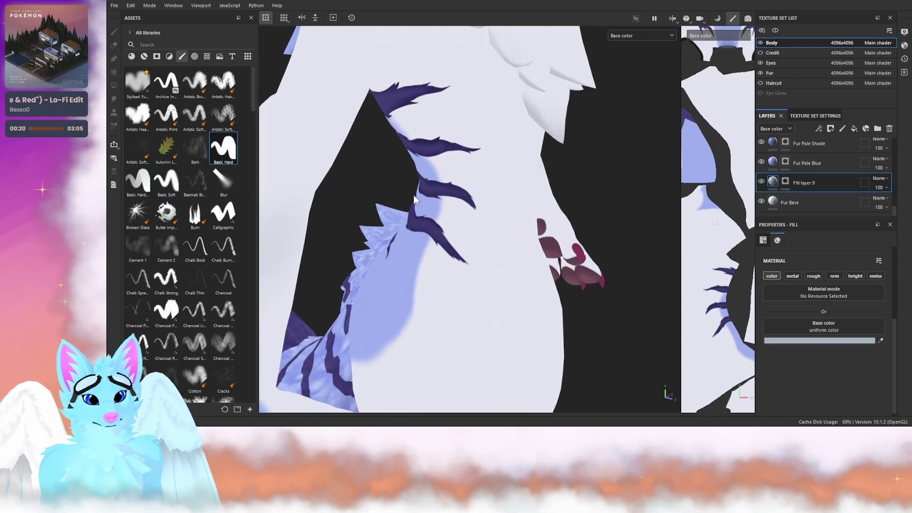
pyautogui.keyDown('alt'); pyautogui.moveTo(414, 199); pyautogui.dragTo(498, 199); pyautogui.keyUp('alt')
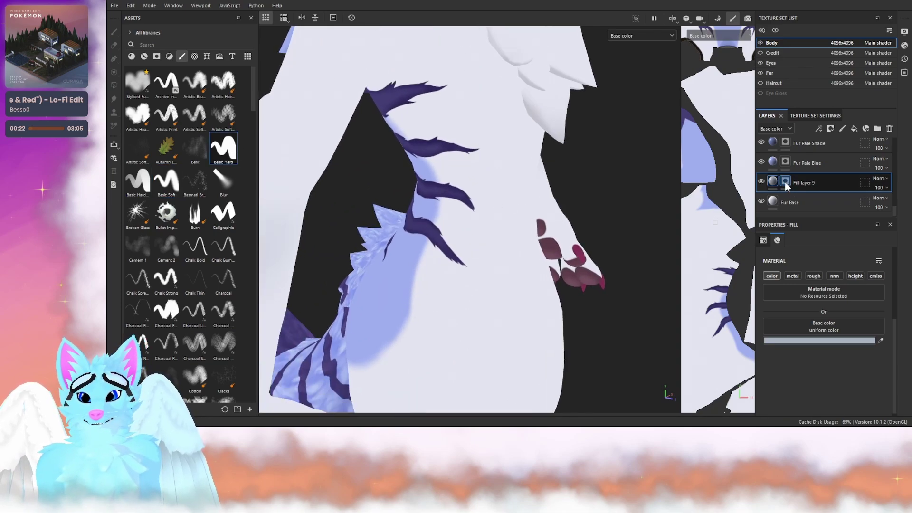
pyautogui.click(785, 183)
pyautogui.scroll(3, 494, 180)
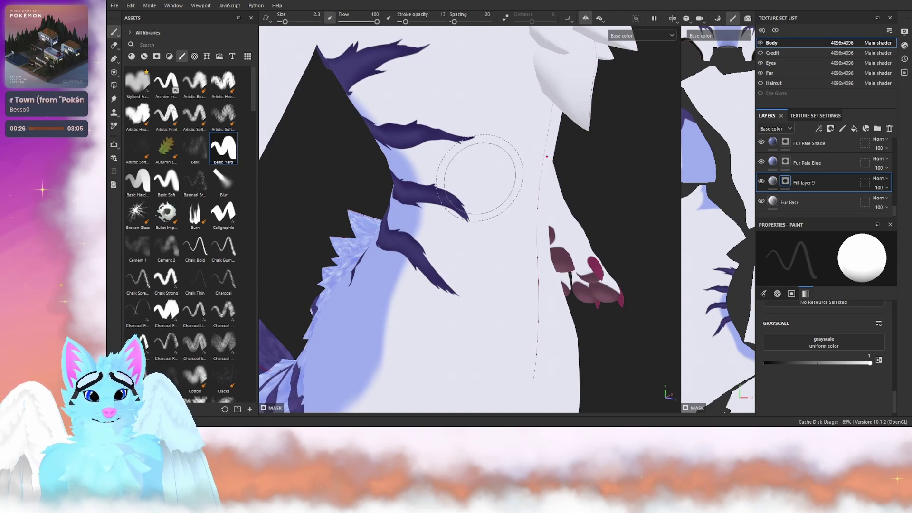
pyautogui.keyDown('ctrl'); pyautogui.moveTo(487, 182); pyautogui.dragTo(467, 183, button='right'); pyautogui.keyUp('ctrl')
pyautogui.moveTo(498, 175)
pyautogui.mouseDown()
pyautogui.moveTo(470, 176)
pyautogui.moveTo(477, 171)
pyautogui.mouseUp()
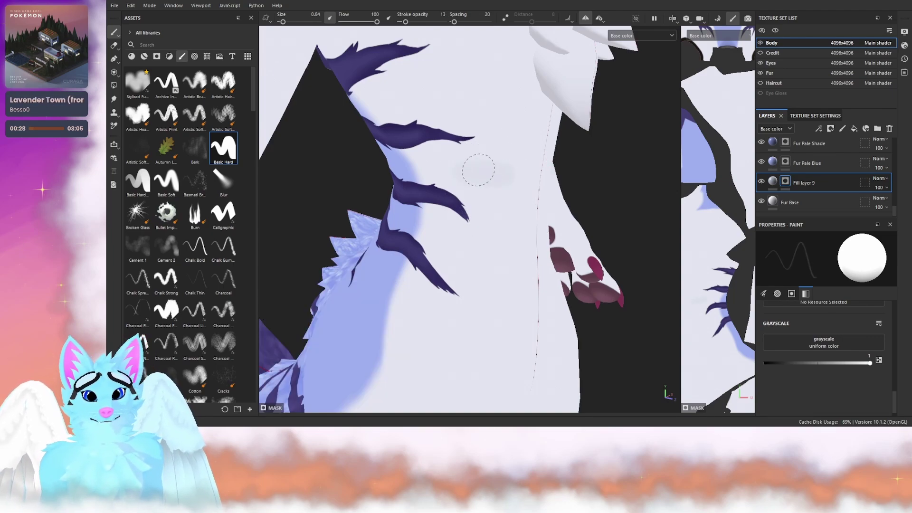
pyautogui.scroll(3, 492, 190)
pyautogui.scroll(-3, 502, 227)
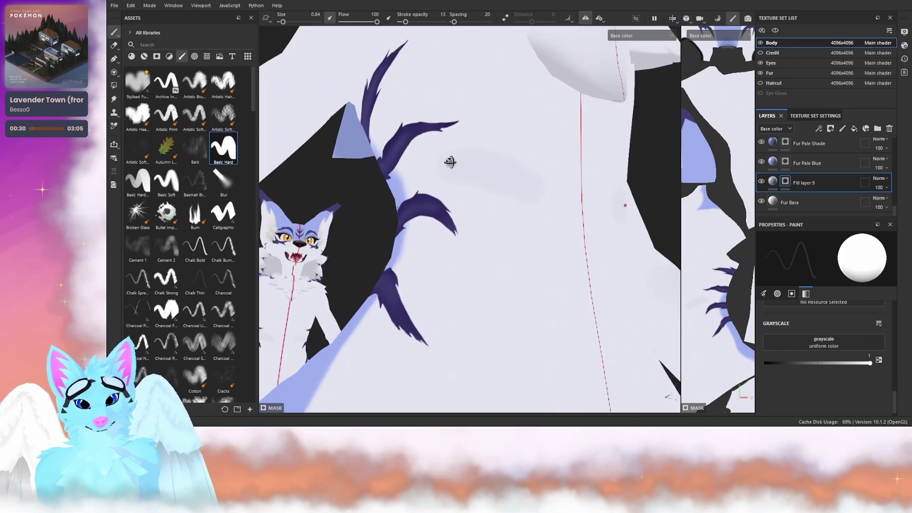
pyautogui.scroll(2, 470, 188)
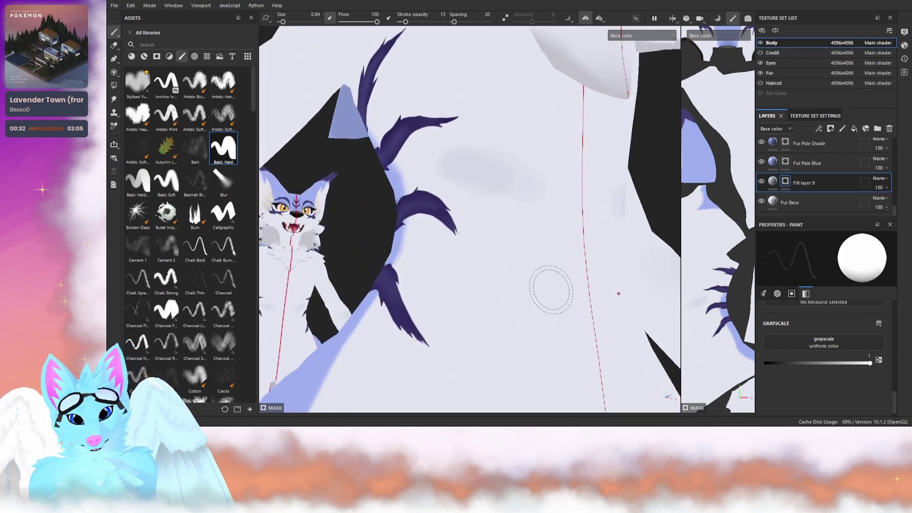
pyautogui.press('ctrl')
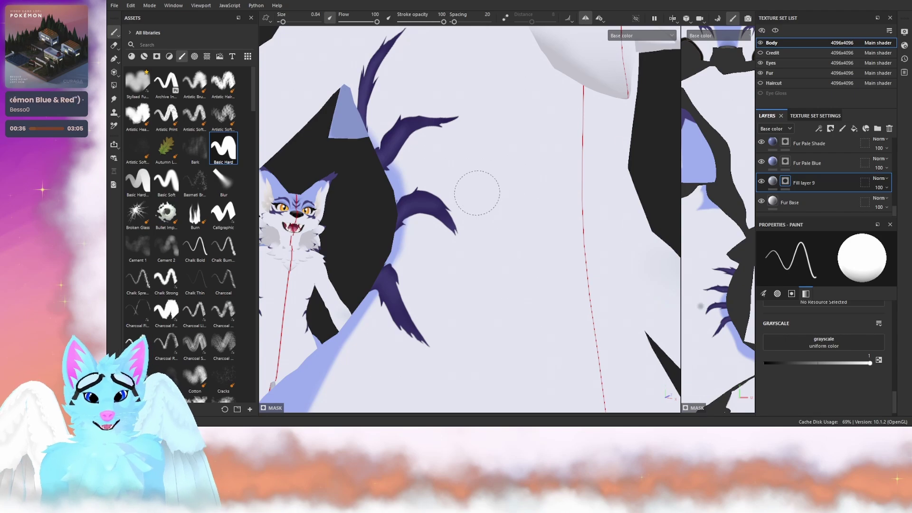
# - Rename Fill layer 9 as "Fur BAse Shade"
pyautogui.keyDown('alt'); pyautogui.moveTo(550, 297); pyautogui.dragTo(524, 257); pyautogui.keyUp('alt')
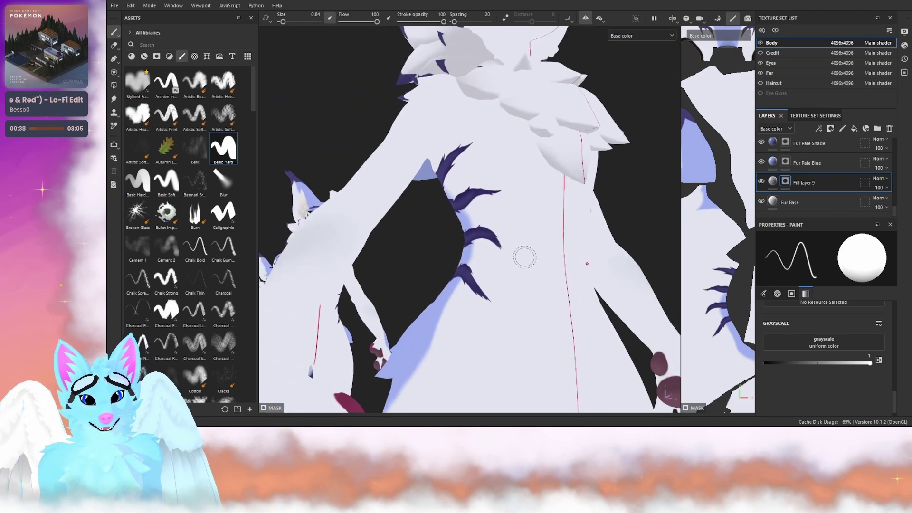
pyautogui.keyDown('alt'); pyautogui.moveTo(496, 218); pyautogui.dragTo(554, 252); pyautogui.keyUp('alt')
pyautogui.keyDown('alt'); pyautogui.moveTo(505, 267); pyautogui.dragTo(513, 185, button='middle'); pyautogui.keyUp('alt')
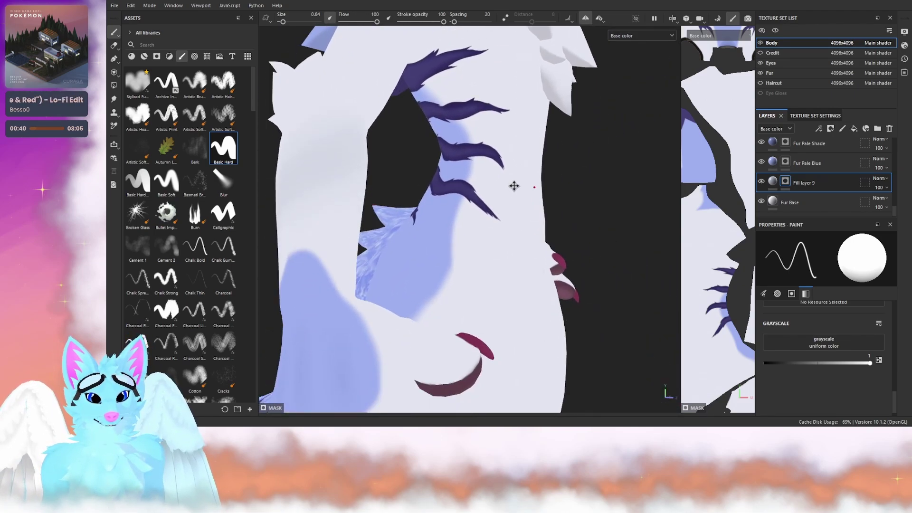
pyautogui.keyDown('alt'); pyautogui.moveTo(488, 212); pyautogui.dragTo(526, 228, button='right'); pyautogui.keyUp('alt')
pyautogui.doubleClick(804, 184)
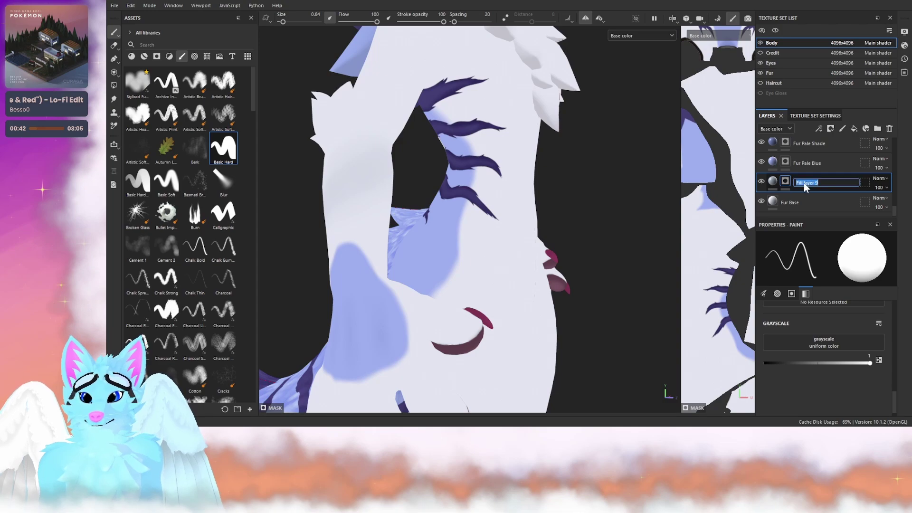
pyautogui.write('Fur BAse Shade')
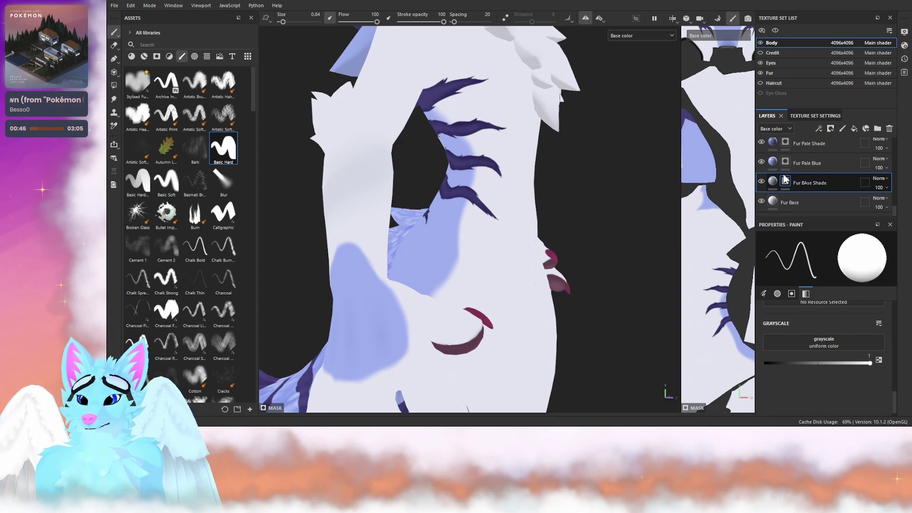
pyautogui.press('Return')
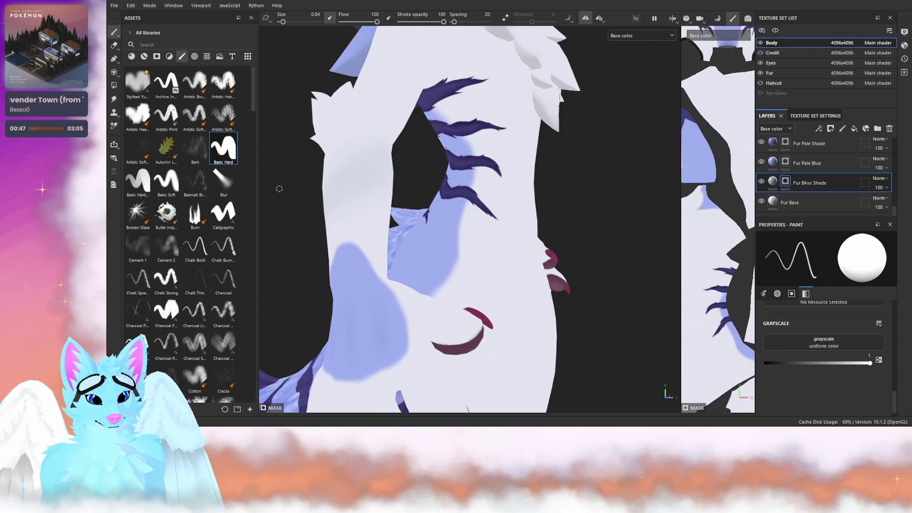
# - Prepare the Basic Soft brush at size 3.85 for the mask and frame the hip and tail base from the side
pyautogui.click(166, 181)
pyautogui.scroll(1, 517, 211)
pyautogui.scroll(-6, 517, 211)
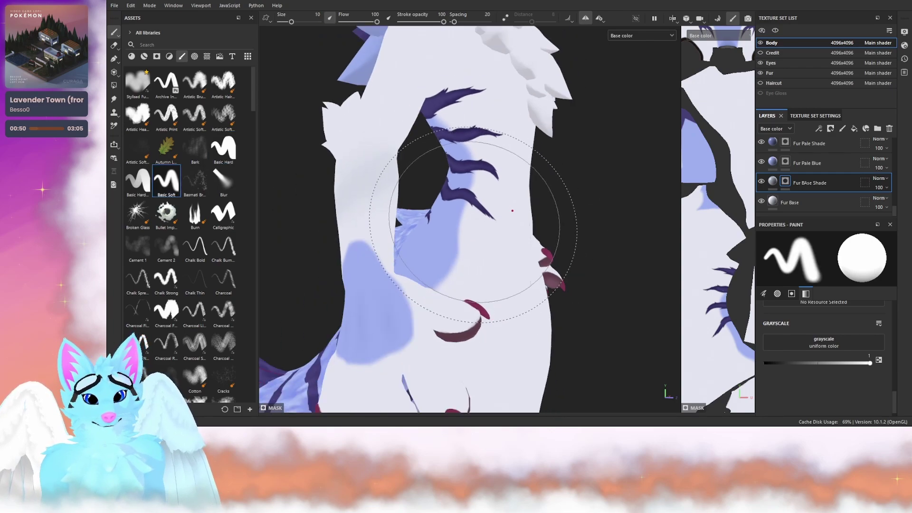
pyautogui.keyDown('alt'); pyautogui.moveTo(294, 250); pyautogui.dragTo(551, 227, button='middle'); pyautogui.keyUp('alt')
pyautogui.scroll(-3, 442, 213)
pyautogui.keyDown('alt'); pyautogui.moveTo(381, 215); pyautogui.dragTo(354, 208); pyautogui.keyUp('alt')
pyautogui.keyDown('alt'); pyautogui.moveTo(371, 216); pyautogui.dragTo(464, 219, button='middle'); pyautogui.keyUp('alt')
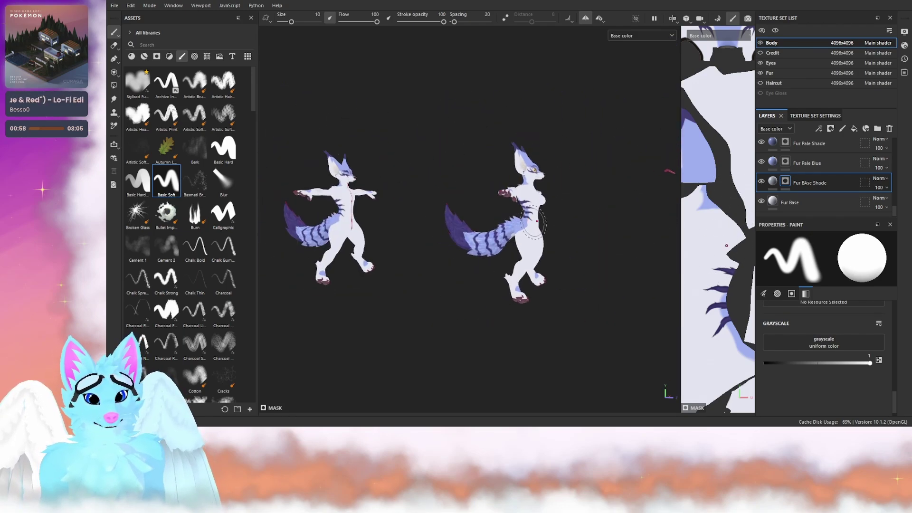
pyautogui.scroll(7, 522, 222)
pyautogui.scroll(1, 520, 223)
pyautogui.press('[')
pyautogui.press('[')
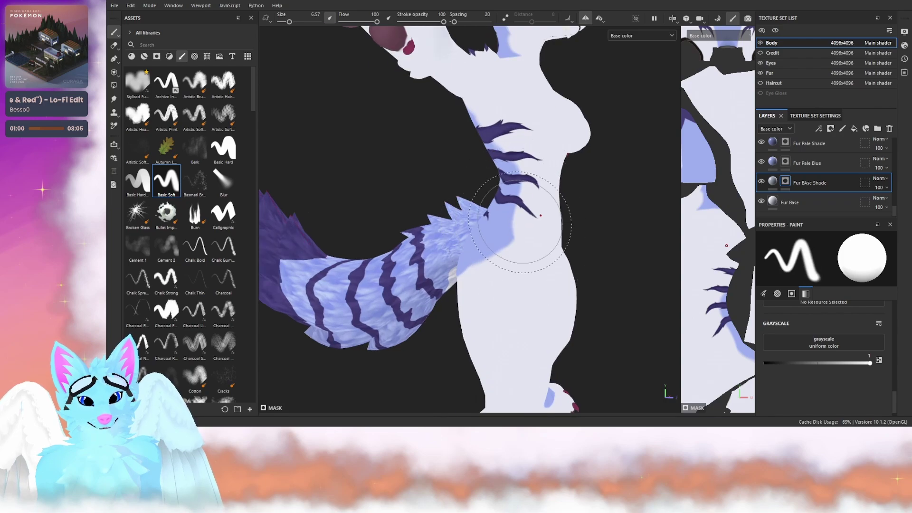
pyautogui.scroll(1, 516, 221)
pyautogui.press('[')
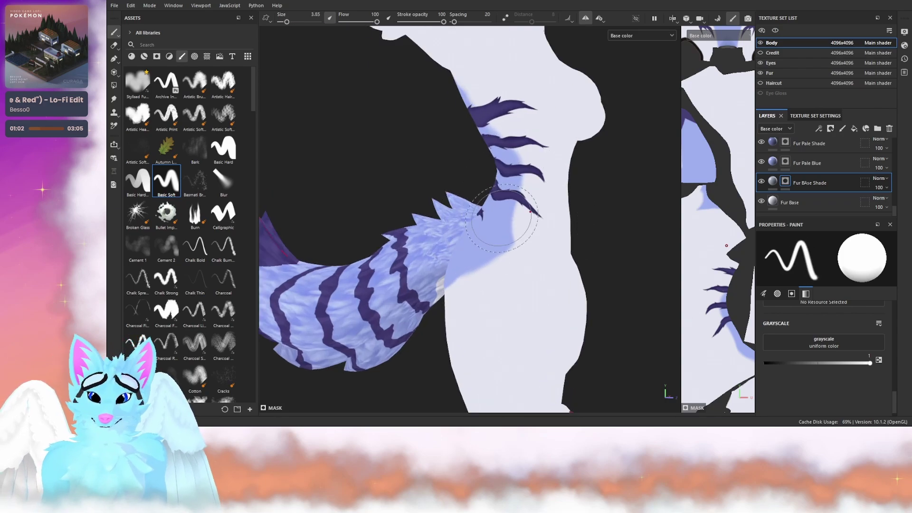
# - Paint soft shading along the edge of the blue hip patch with size 3.86, grayscale 1 and stroke opacity 21
pyautogui.moveTo(458, 210)
pyautogui.keyDown('alt'); pyautogui.mouseDown()
pyautogui.moveTo(526, 250)
pyautogui.moveTo(467, 247)
pyautogui.mouseUp(); pyautogui.keyUp('alt')
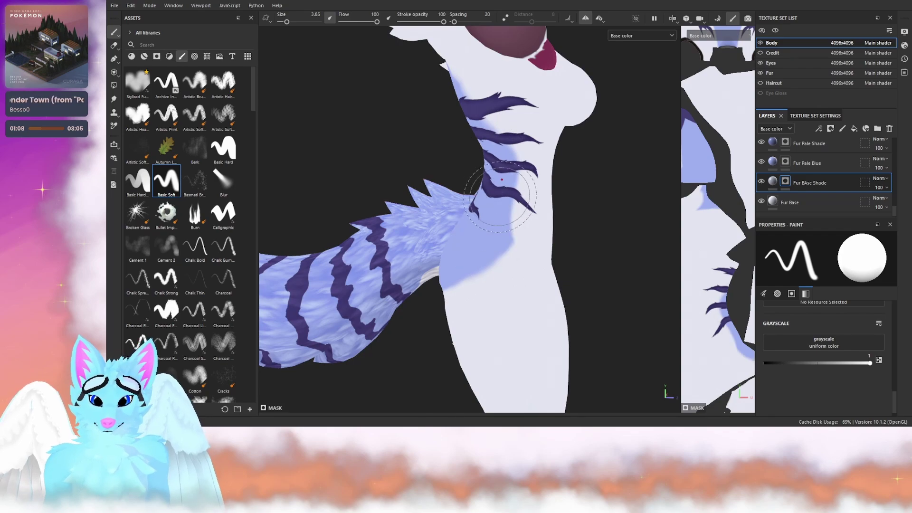
pyautogui.press('ctrl')
pyautogui.keyDown('ctrl'); pyautogui.moveTo(489, 236); pyautogui.dragTo(489, 227, button='right'); pyautogui.keyUp('ctrl')
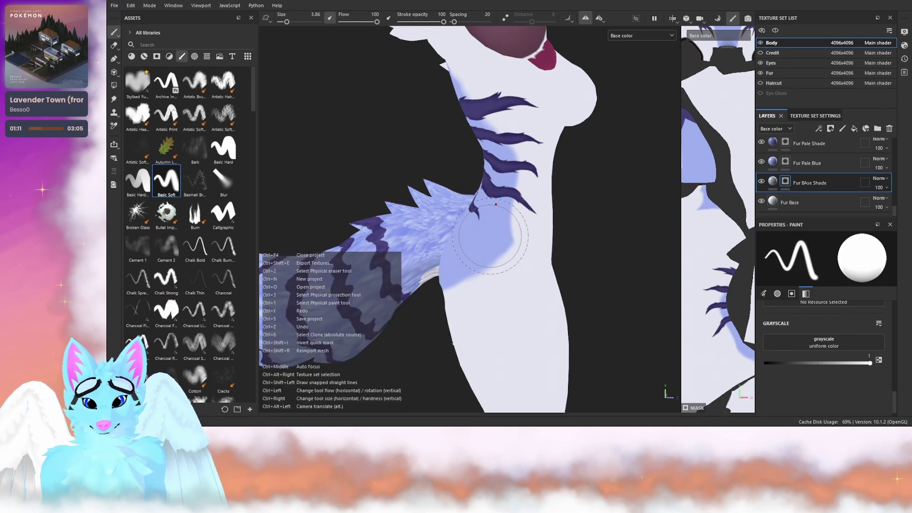
pyautogui.click(414, 22)
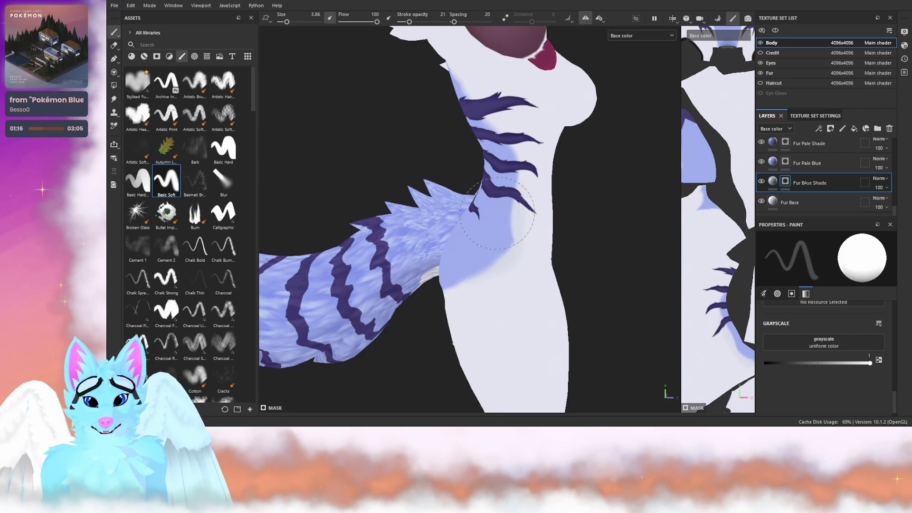
pyautogui.keyDown('alt'); pyautogui.moveTo(496, 193); pyautogui.dragTo(487, 140); pyautogui.keyUp('alt')
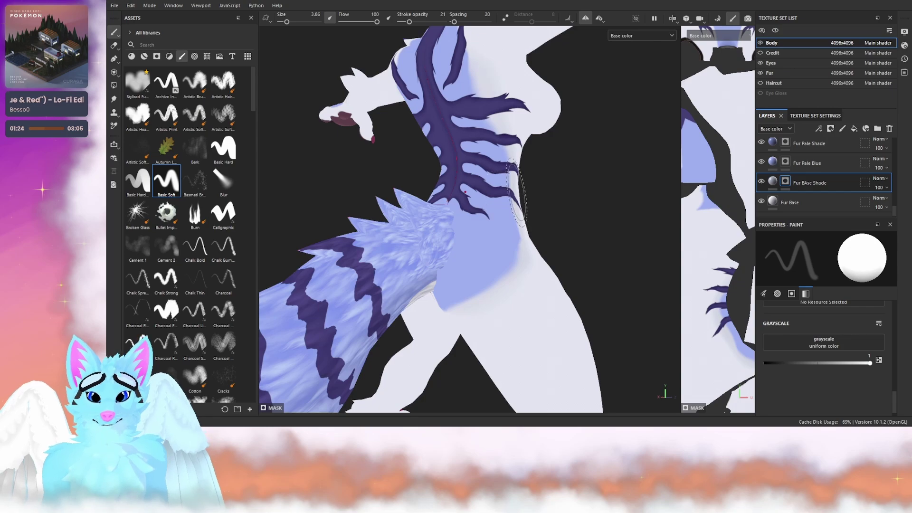
# - Paint soft shading along the blue back patch from the hip and waist up beside the shoulder-blade stripe
pyautogui.scroll(-4, 516, 192)
pyautogui.keyDown('alt'); pyautogui.moveTo(432, 200); pyautogui.dragTo(183, 205); pyautogui.keyUp('alt')
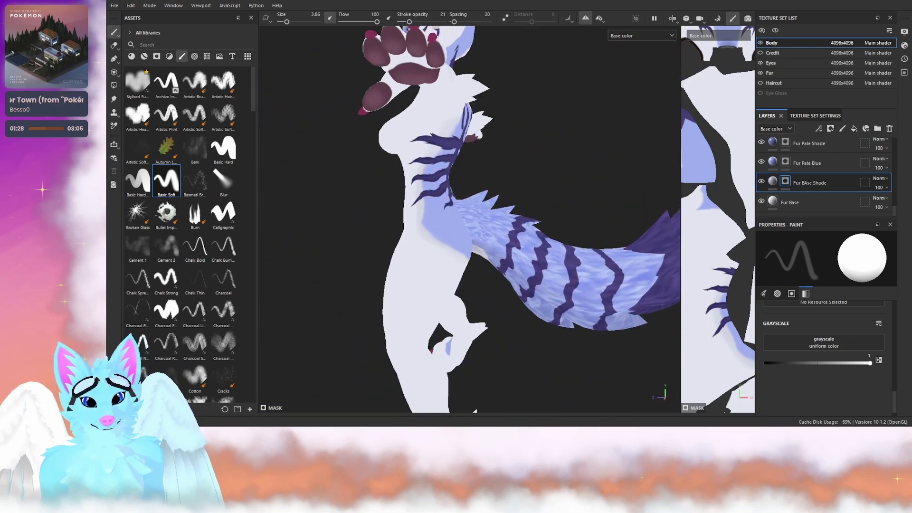
pyautogui.moveTo(129, 273)
pyautogui.keyDown('alt'); pyautogui.mouseDown()
pyautogui.moveTo(68, 277)
pyautogui.moveTo(135, 277)
pyautogui.mouseUp(); pyautogui.keyUp('alt')
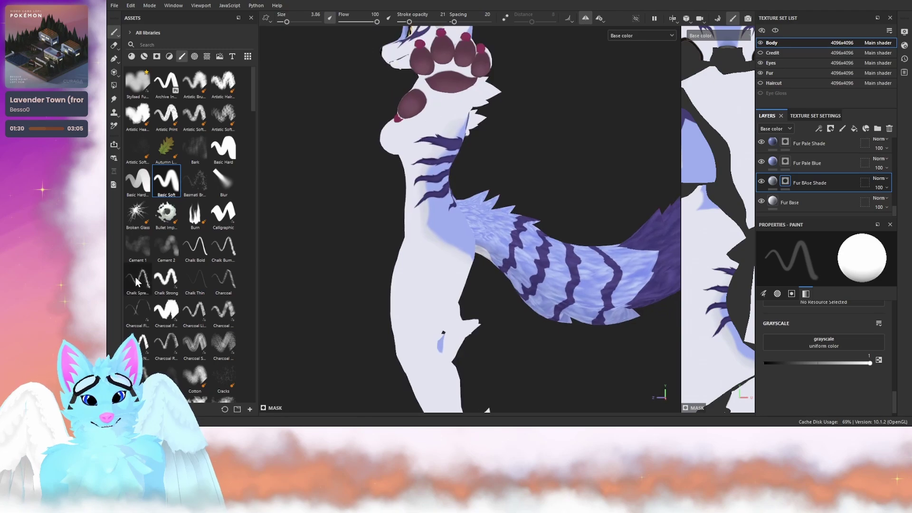
pyautogui.scroll(3, 372, 254)
pyautogui.keyDown('alt'); pyautogui.moveTo(423, 178); pyautogui.dragTo(425, 222, button='middle'); pyautogui.keyUp('alt')
pyautogui.keyDown('alt'); pyautogui.moveTo(425, 222); pyautogui.dragTo(358, 225); pyautogui.keyUp('alt')
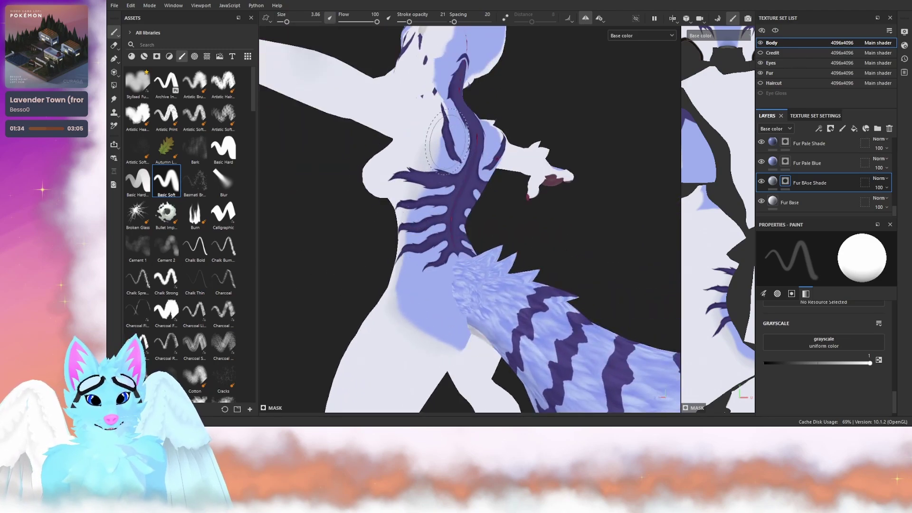
pyautogui.moveTo(446, 142)
pyautogui.keyDown('alt'); pyautogui.mouseDown()
pyautogui.moveTo(456, 142)
pyautogui.moveTo(445, 145)
pyautogui.mouseUp(); pyautogui.keyUp('alt')
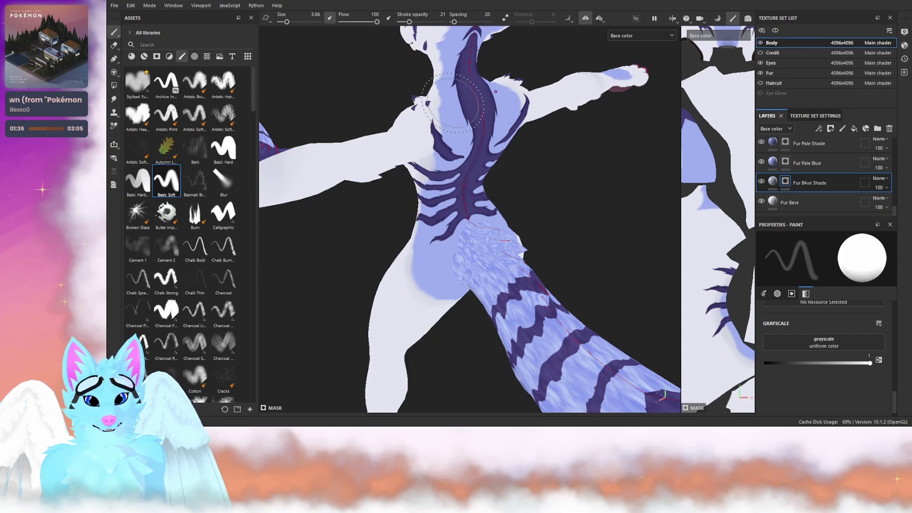
pyautogui.keyDown('alt'); pyautogui.moveTo(475, 248); pyautogui.dragTo(440, 135); pyautogui.keyUp('alt')
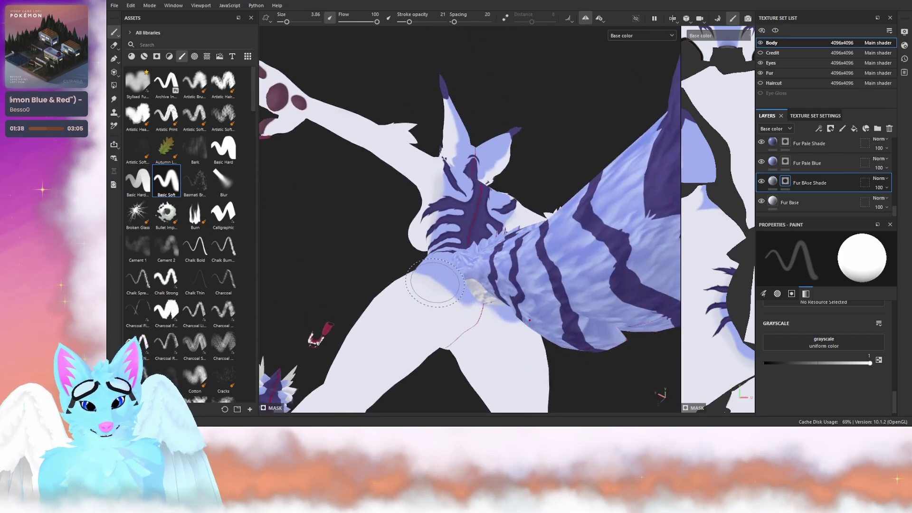
# - Hide the Fur texture set and paint soft shading along the lower edge of the blue patch across the buttocks
pyautogui.click(761, 73)
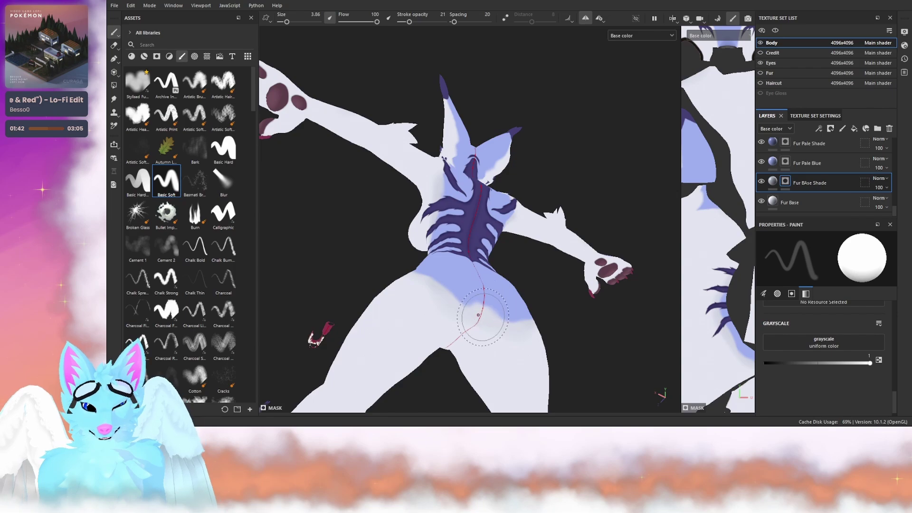
pyautogui.keyDown('alt'); pyautogui.moveTo(475, 304); pyautogui.dragTo(474, 251); pyautogui.keyUp('alt')
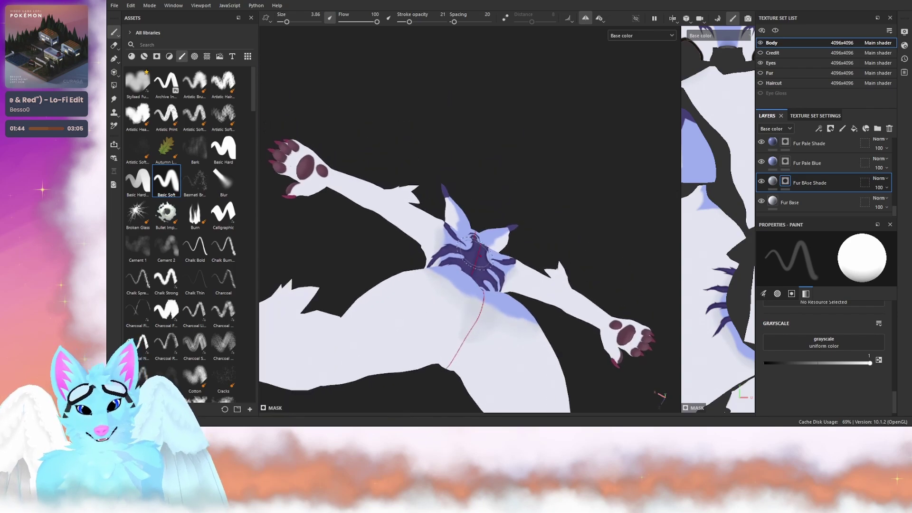
pyautogui.keyDown('alt'); pyautogui.moveTo(509, 306); pyautogui.dragTo(509, 415); pyautogui.keyUp('alt')
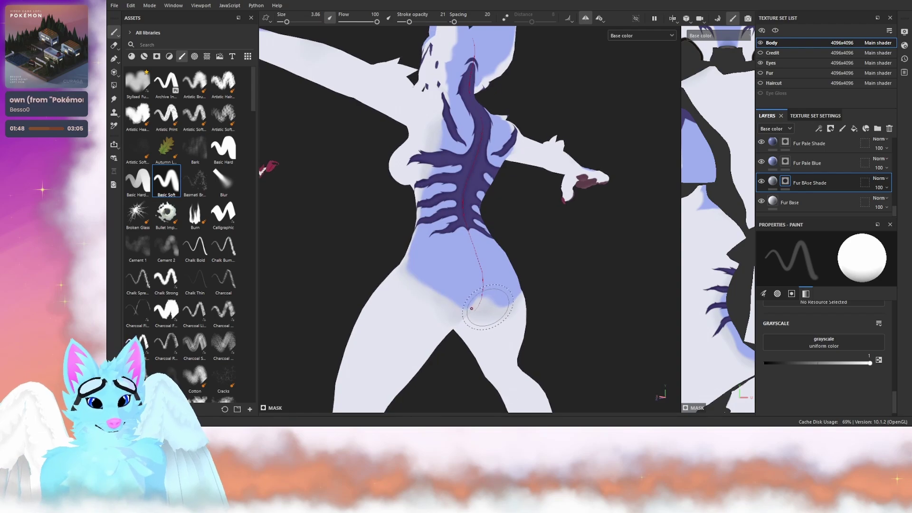
# - Paint soft shading on the backs of the knees with Basic Soft at size 3.86 and stroke opacity 21
pyautogui.keyDown('alt'); pyautogui.moveTo(420, 294); pyautogui.dragTo(432, 165, button='middle'); pyautogui.keyUp('alt')
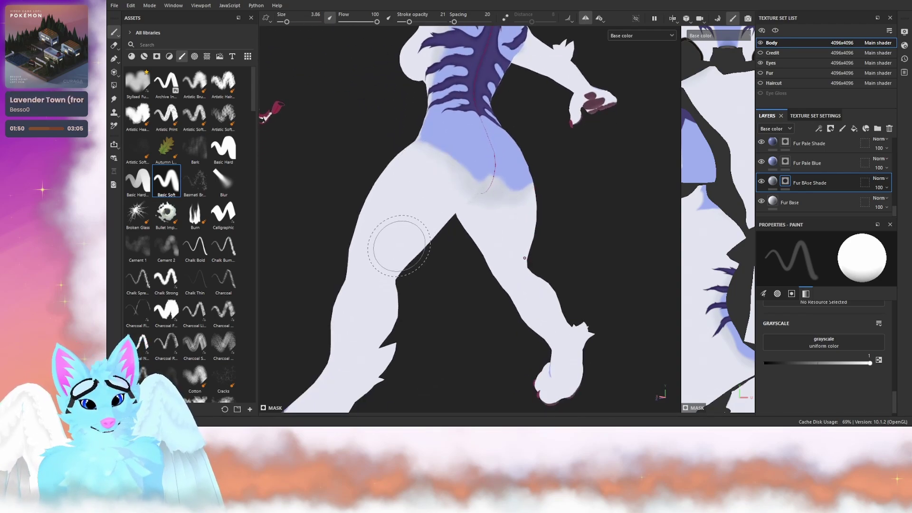
pyautogui.keyDown('alt'); pyautogui.moveTo(412, 285); pyautogui.dragTo(380, 281); pyautogui.keyUp('alt')
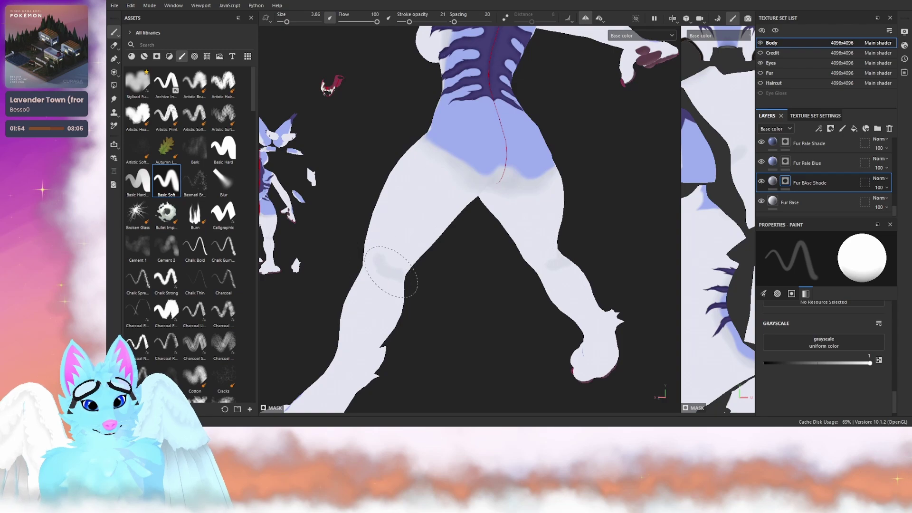
pyautogui.keyDown('alt'); pyautogui.moveTo(393, 273); pyautogui.dragTo(381, 273); pyautogui.keyUp('alt')
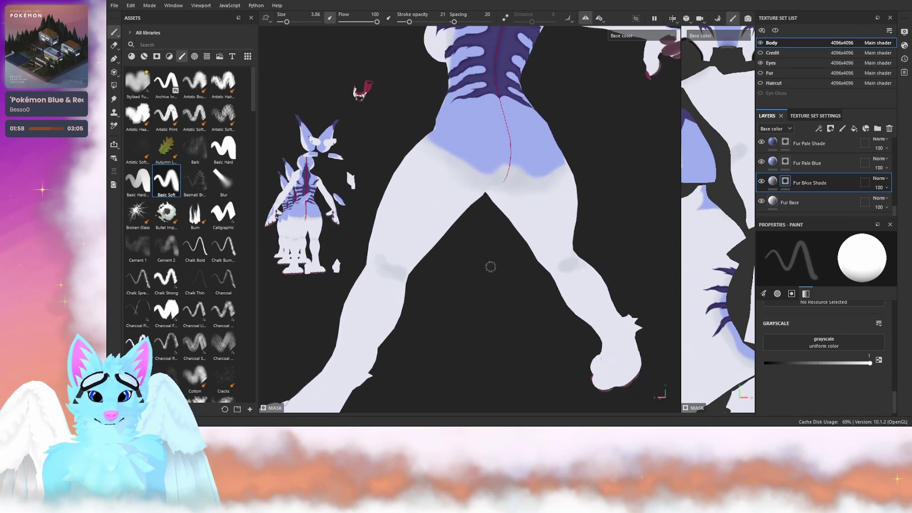
pyautogui.moveTo(576, 261)
pyautogui.keyDown('alt'); pyautogui.mouseDown()
pyautogui.moveTo(600, 242)
pyautogui.moveTo(620, 247)
pyautogui.moveTo(625, 270)
pyautogui.moveTo(591, 269)
pyautogui.moveTo(656, 261)
pyautogui.moveTo(589, 268)
pyautogui.mouseUp(); pyautogui.keyUp('alt')
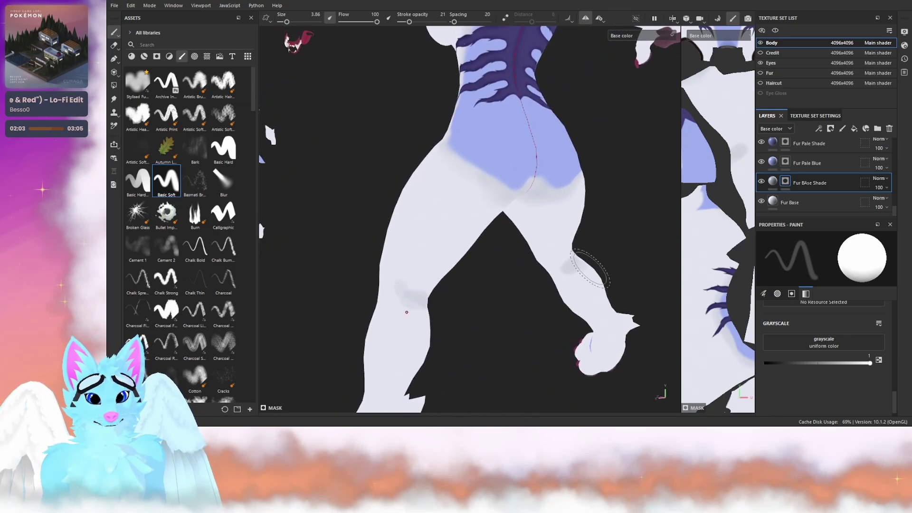
# - Smooth the shading behind the knees with the Blur brush at size 5 and flow 10
pyautogui.click(223, 181)
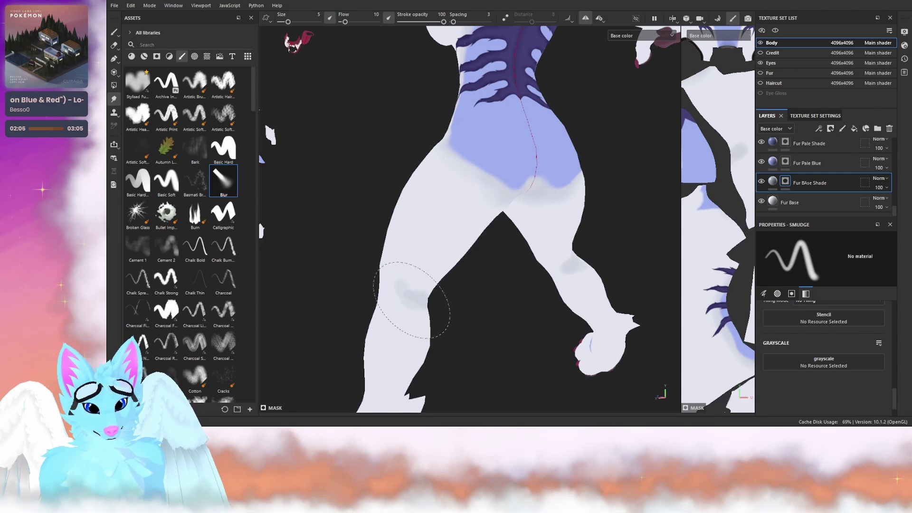
pyautogui.keyDown('alt'); pyautogui.moveTo(420, 307); pyautogui.dragTo(376, 285); pyautogui.keyUp('alt')
pyautogui.moveTo(429, 313)
pyautogui.keyDown('alt'); pyautogui.mouseDown()
pyautogui.moveTo(517, 341)
pyautogui.moveTo(423, 306)
pyautogui.mouseUp(); pyautogui.keyUp('alt')
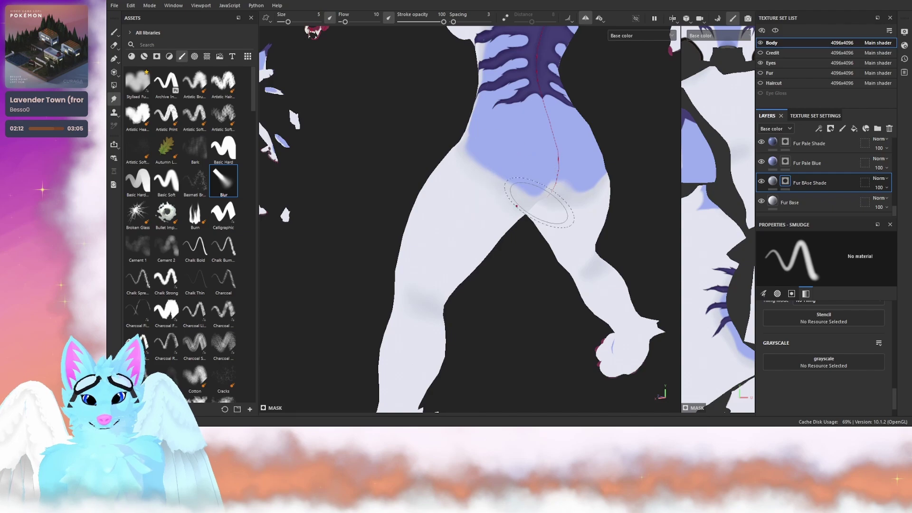
# - Blur the shading under the buttocks and upper thighs, and refine the blend behind the knee
pyautogui.moveTo(527, 209)
pyautogui.keyDown('alt'); pyautogui.mouseDown()
pyautogui.moveTo(524, 185)
pyautogui.moveTo(529, 213)
pyautogui.moveTo(470, 379)
pyautogui.moveTo(534, 244)
pyautogui.mouseUp(); pyautogui.keyUp('alt')
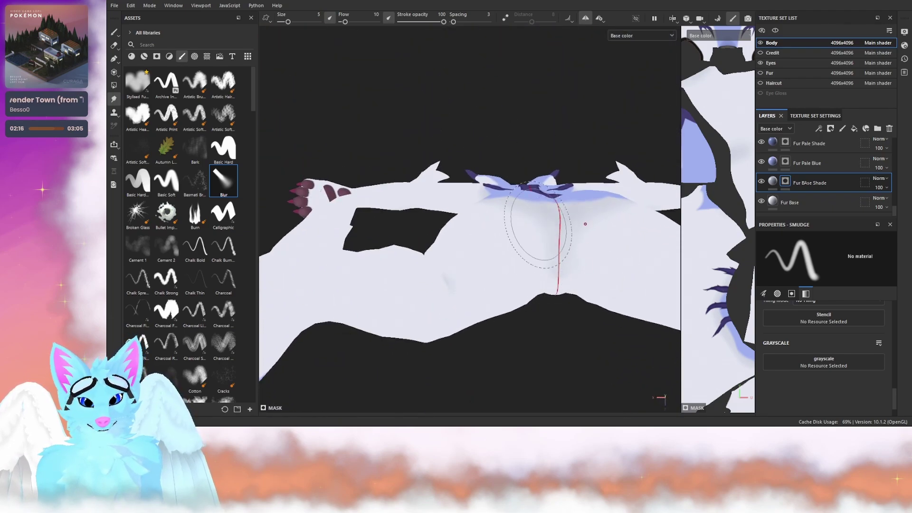
pyautogui.keyDown('alt'); pyautogui.moveTo(600, 230); pyautogui.dragTo(610, 309); pyautogui.keyUp('alt')
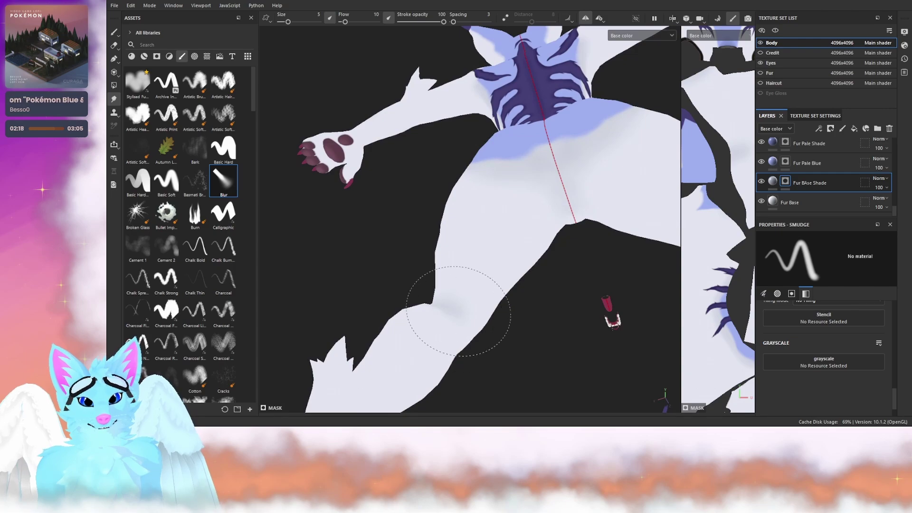
pyautogui.moveTo(458, 311); pyautogui.dragTo(468, 300)
pyautogui.moveTo(508, 209)
pyautogui.keyDown('alt'); pyautogui.mouseDown()
pyautogui.moveTo(542, 201)
pyautogui.moveTo(525, 175)
pyautogui.moveTo(507, 175)
pyautogui.moveTo(589, 228)
pyautogui.mouseUp(); pyautogui.keyUp('alt')
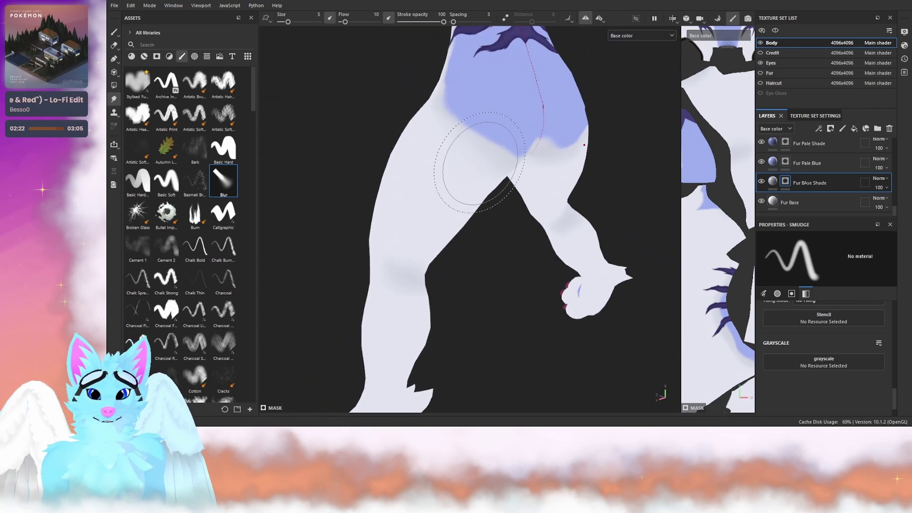
pyautogui.moveTo(479, 163)
pyautogui.mouseDown()
pyautogui.moveTo(477, 154)
pyautogui.moveTo(465, 160)
pyautogui.moveTo(464, 178)
pyautogui.moveTo(519, 230)
pyautogui.moveTo(522, 223)
pyautogui.moveTo(509, 234)
pyautogui.mouseUp()
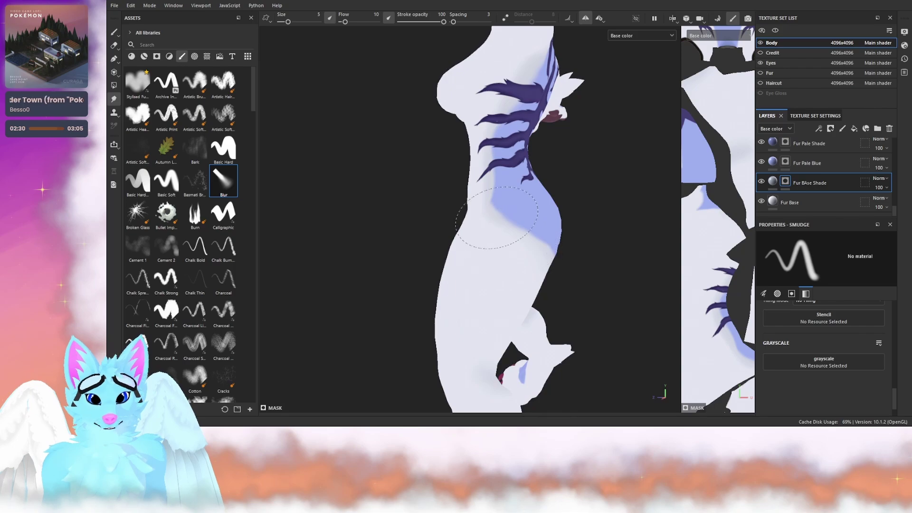
# - Blur the shading along the side of the hip and waist up to the torso stripes
pyautogui.moveTo(487, 177)
pyautogui.keyDown('alt'); pyautogui.mouseDown()
pyautogui.moveTo(566, 216)
pyautogui.moveTo(495, 230)
pyautogui.mouseUp(); pyautogui.keyUp('alt')
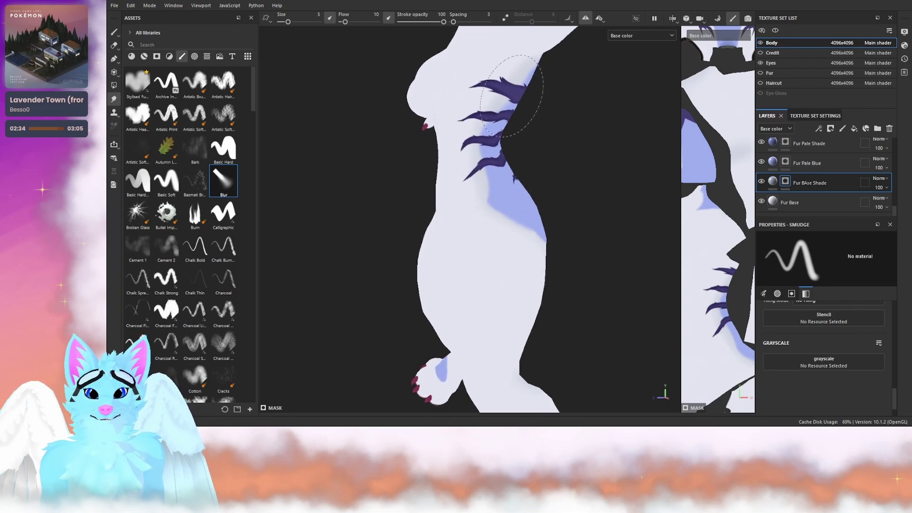
pyautogui.moveTo(480, 124)
pyautogui.keyDown('alt'); pyautogui.mouseDown()
pyautogui.moveTo(458, 127)
pyautogui.moveTo(499, 131)
pyautogui.mouseUp(); pyautogui.keyUp('alt')
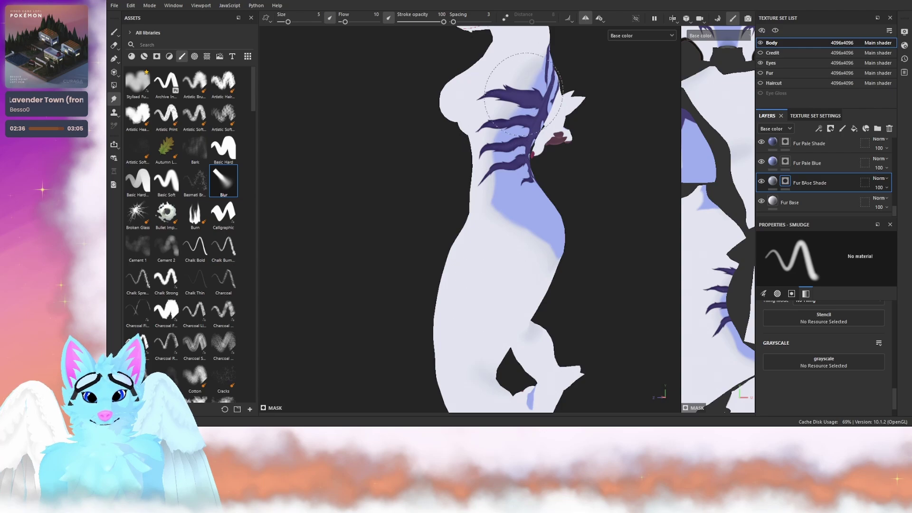
pyautogui.scroll(6, 531, 107)
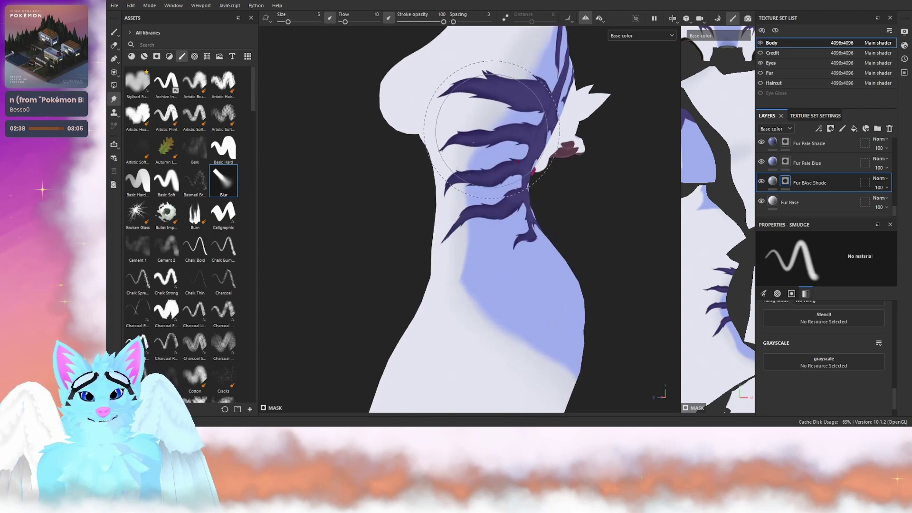
# - Fill the small gap in the uppermost side stripe on the Back Stripes folder's mask with Basic Hard at size 0.1
pyautogui.scroll(4, 519, 177)
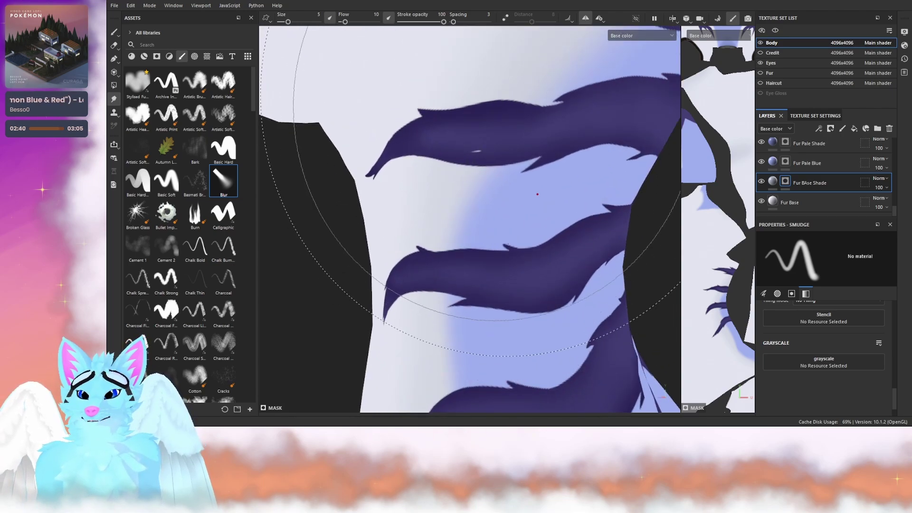
pyautogui.scroll(5, 823, 171)
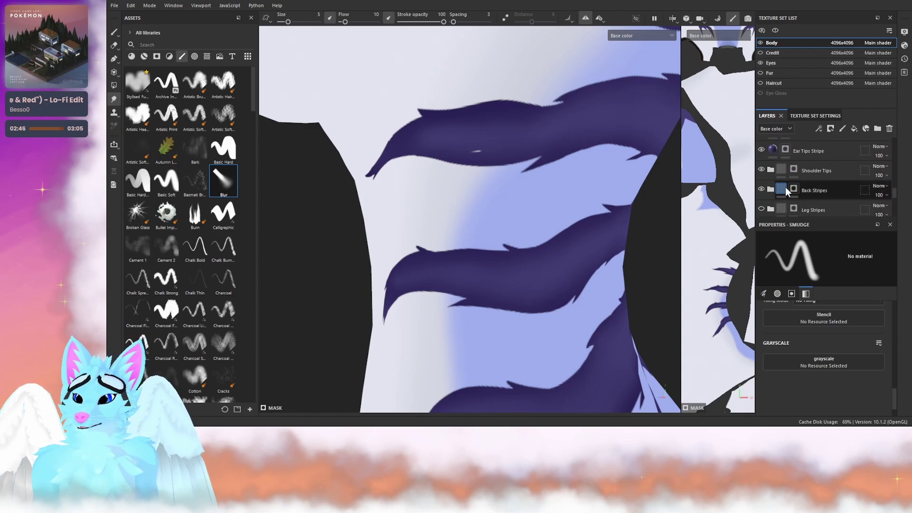
pyautogui.click(794, 189)
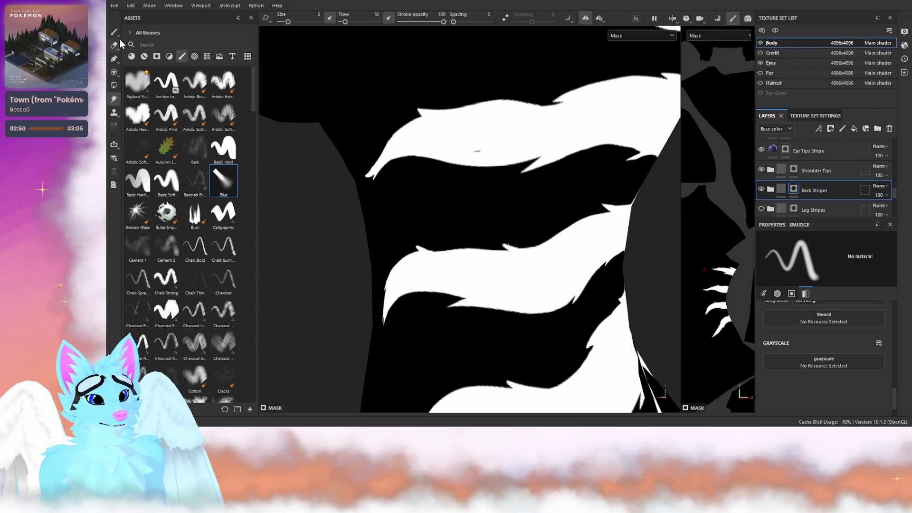
pyautogui.press('1')
pyautogui.press('ctrl')
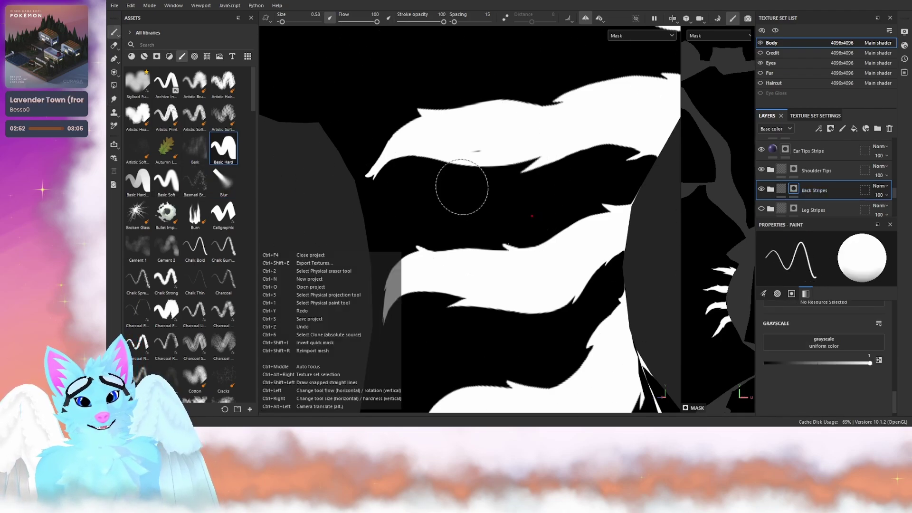
pyautogui.keyDown('ctrl'); pyautogui.moveTo(468, 165); pyautogui.dragTo(472, 158, button='right'); pyautogui.keyUp('ctrl')
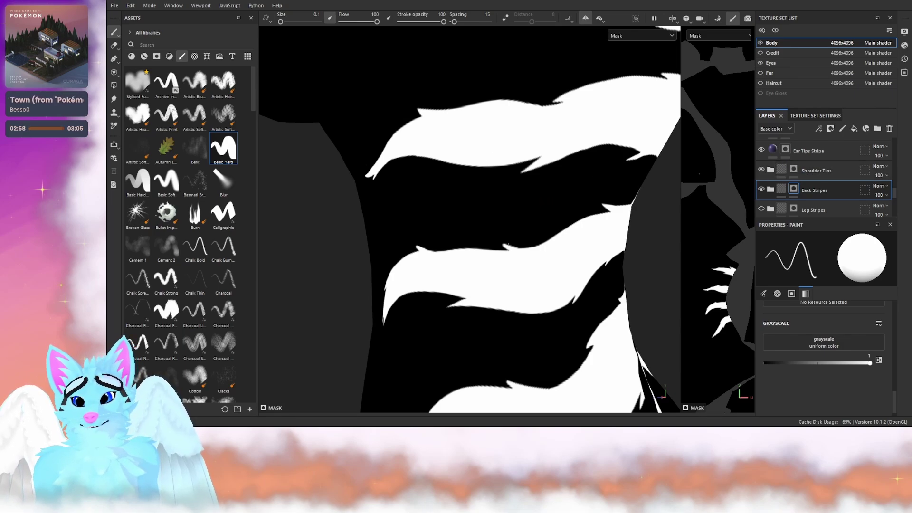
# - Expand the Back Stripes folder and select the mask of the Back Stripes layer inside it
pyautogui.click(773, 189)
pyautogui.scroll(-1, 795, 197)
pyautogui.click(791, 181)
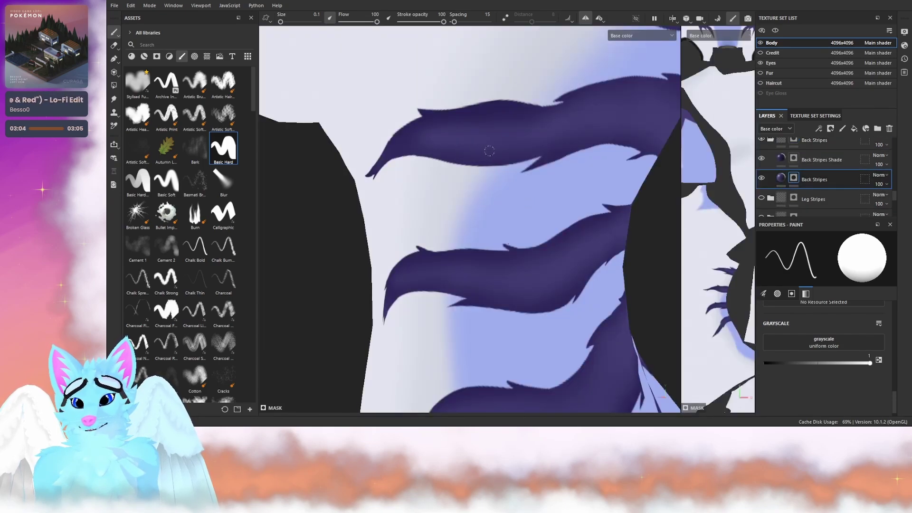
# - Return to the Fur BAse Shade mask and blur the shading around the shoulder and upper back with Blur at size 5
pyautogui.scroll(-4, 508, 190)
pyautogui.keyDown('alt'); pyautogui.moveTo(512, 215); pyautogui.dragTo(475, 246); pyautogui.keyUp('alt')
pyautogui.scroll(-3, 418, 248)
pyautogui.keyDown('alt'); pyautogui.moveTo(417, 248); pyautogui.dragTo(522, 221); pyautogui.keyUp('alt')
pyautogui.scroll(-3, 534, 221)
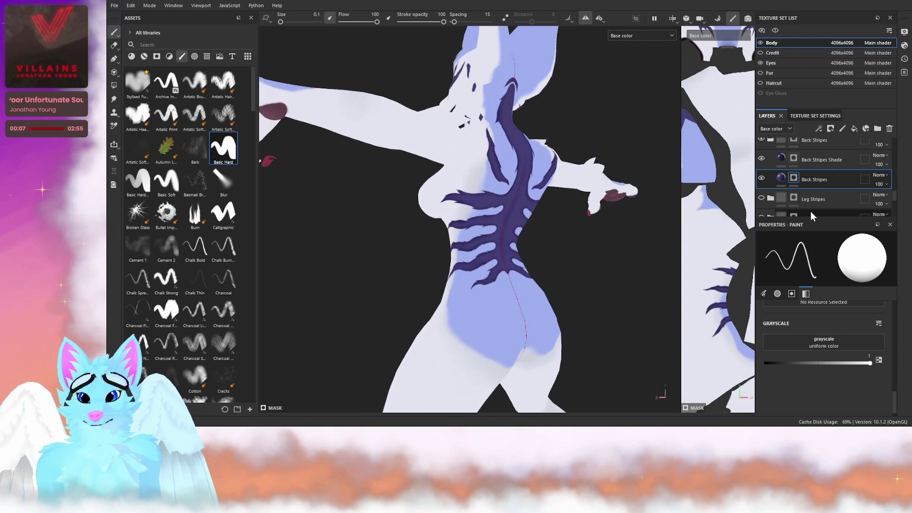
pyautogui.scroll(-3, 810, 211)
pyautogui.scroll(-2, 802, 204)
pyautogui.click(786, 184)
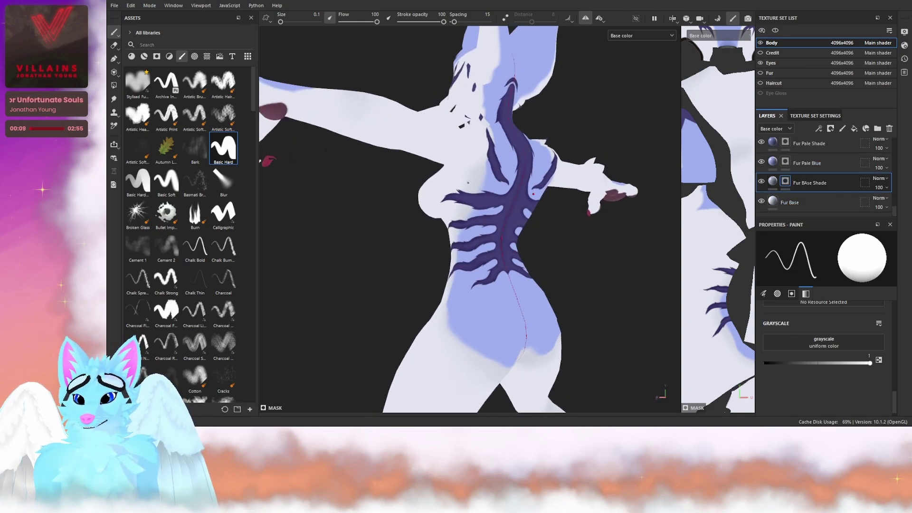
pyautogui.click(223, 180)
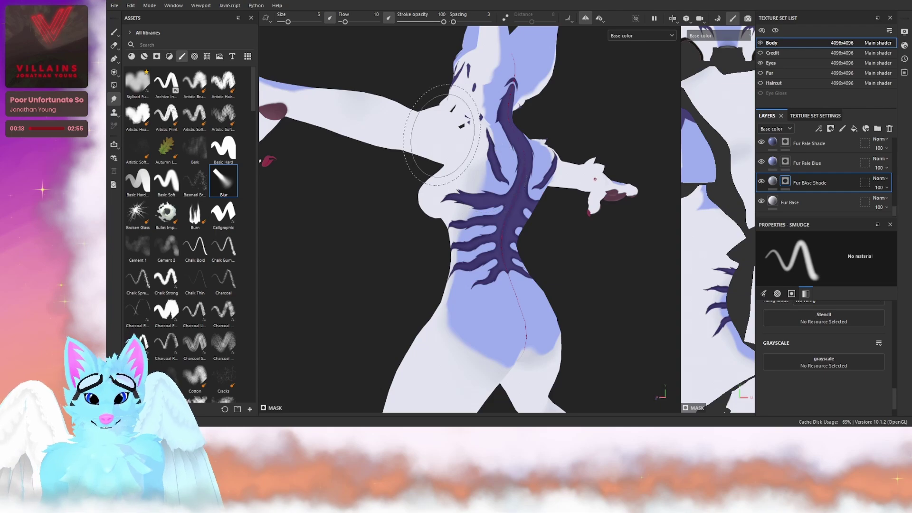
pyautogui.keyDown('alt'); pyautogui.moveTo(476, 180); pyautogui.dragTo(485, 180); pyautogui.keyUp('alt')
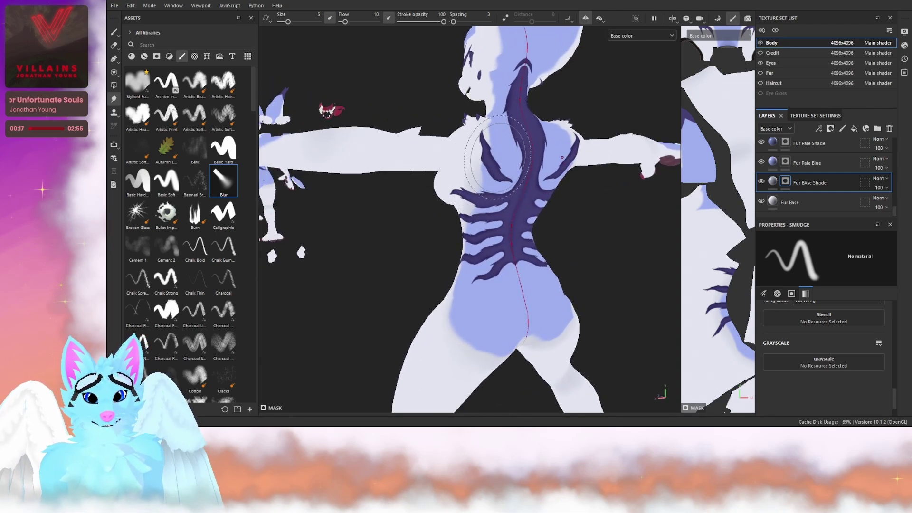
pyautogui.keyDown('alt'); pyautogui.moveTo(492, 143); pyautogui.dragTo(646, 188); pyautogui.keyUp('alt')
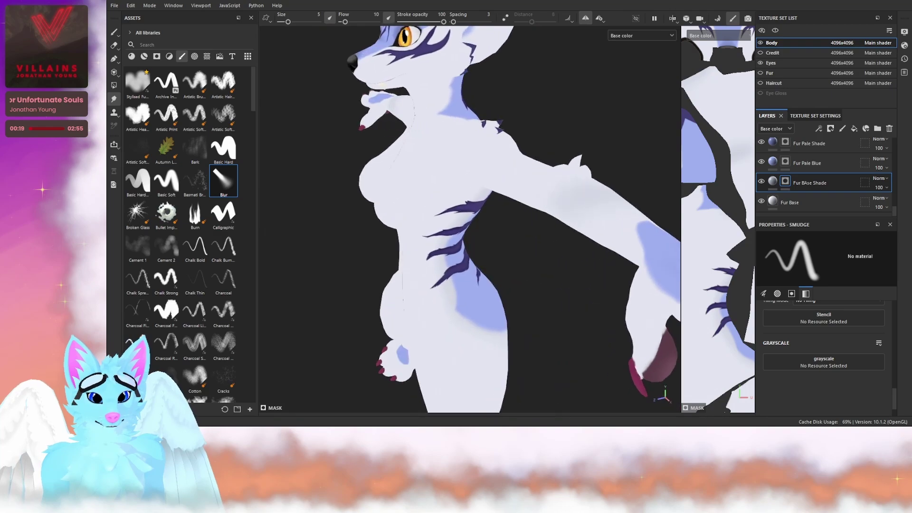
pyautogui.keyDown('alt'); pyautogui.moveTo(452, 214); pyautogui.dragTo(682, 253); pyautogui.keyUp('alt')
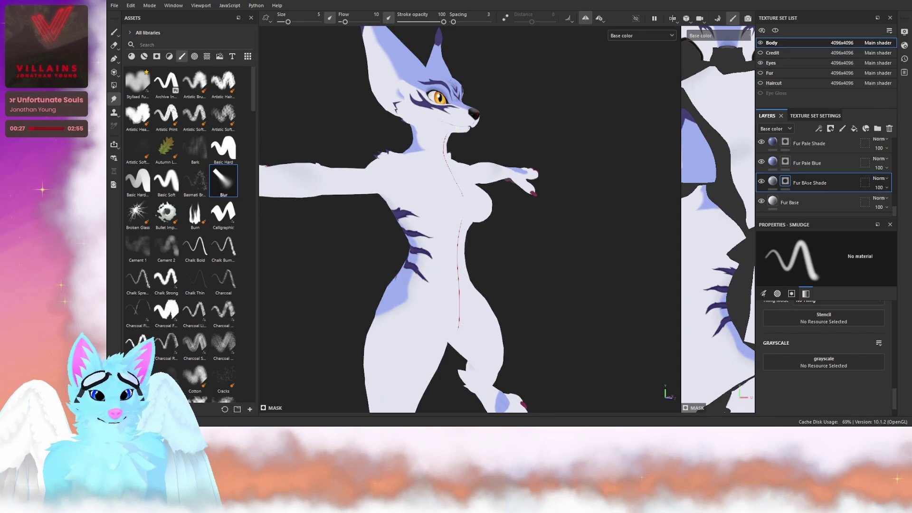
pyautogui.keyDown('alt'); pyautogui.moveTo(423, 301); pyautogui.dragTo(379, 233); pyautogui.keyUp('alt')
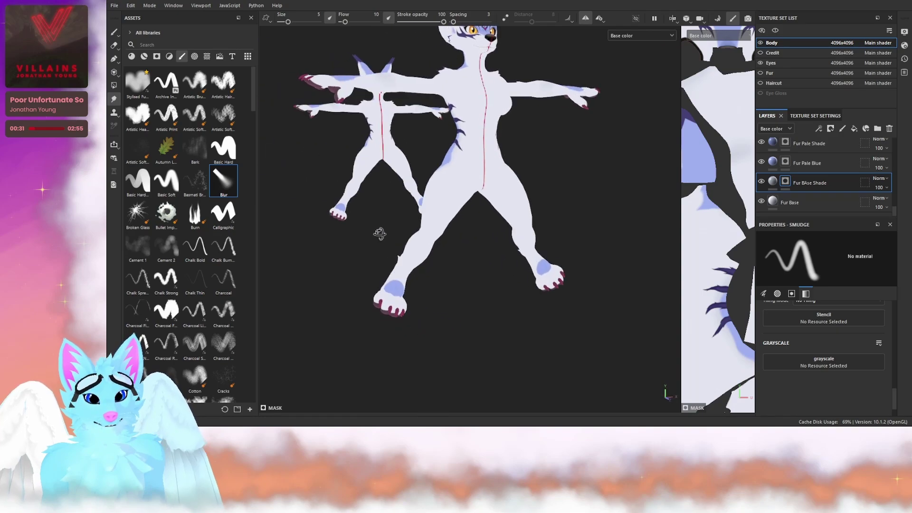
pyautogui.keyDown('alt'); pyautogui.moveTo(499, 148); pyautogui.dragTo(485, 232); pyautogui.keyUp('alt')
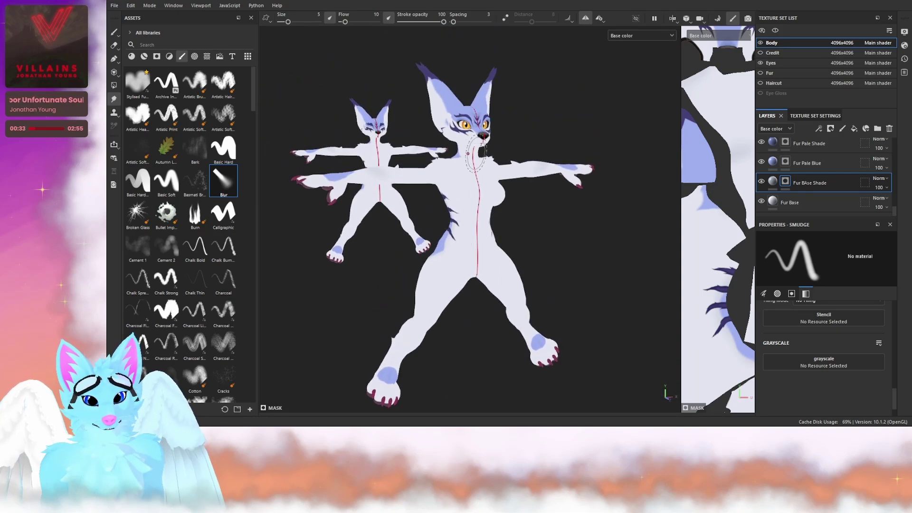
# - Paint soft shading beneath the nose on the Fur BAse Shade mask with Basic Soft at size 0.58 and stroke opacity 41
pyautogui.scroll(3, 476, 154)
pyautogui.keyDown('ctrl'); pyautogui.moveTo(486, 114); pyautogui.dragTo(447, 115, button='right'); pyautogui.keyUp('ctrl')
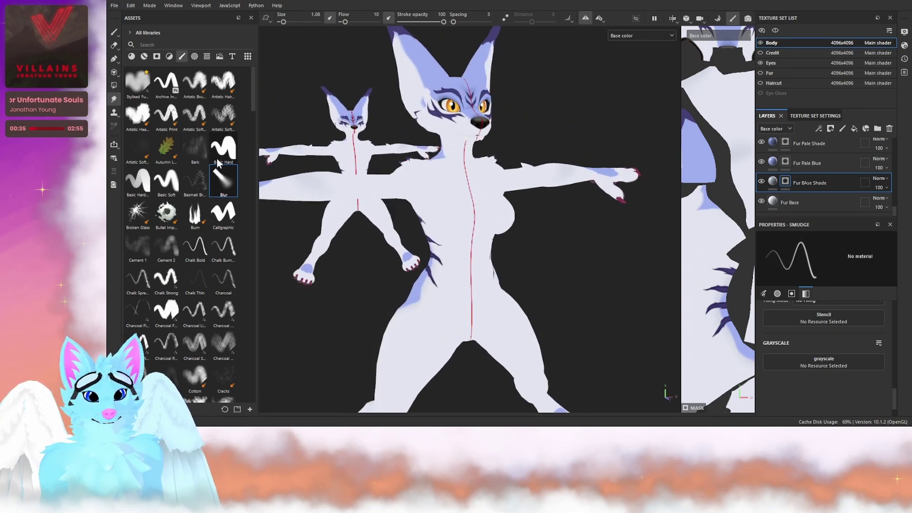
pyautogui.click(116, 33)
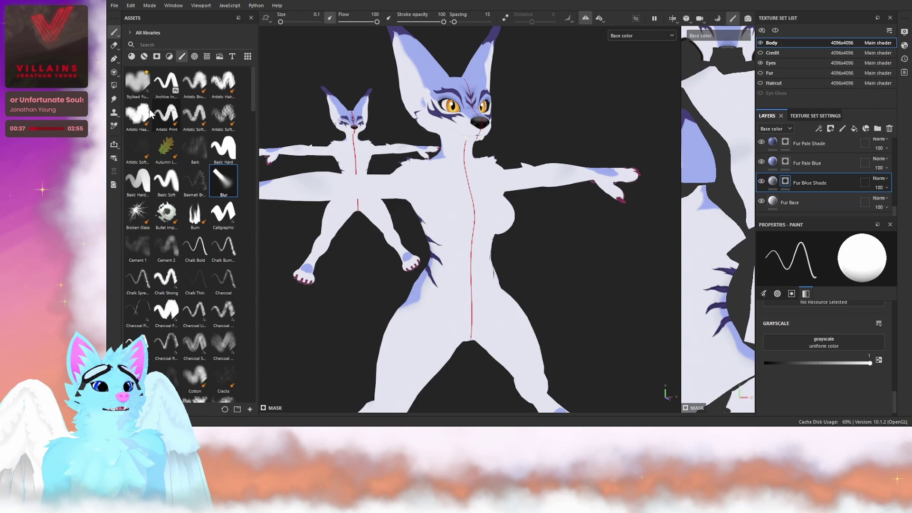
pyautogui.click(167, 181)
pyautogui.scroll(3, 485, 163)
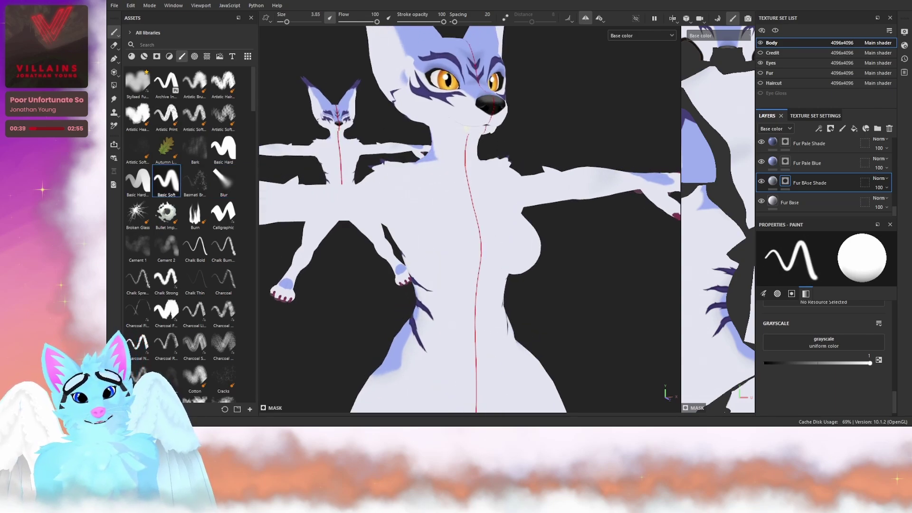
pyautogui.keyDown('ctrl'); pyautogui.moveTo(485, 163); pyautogui.dragTo(464, 163, button='right'); pyautogui.keyUp('ctrl')
pyautogui.click(403, 22)
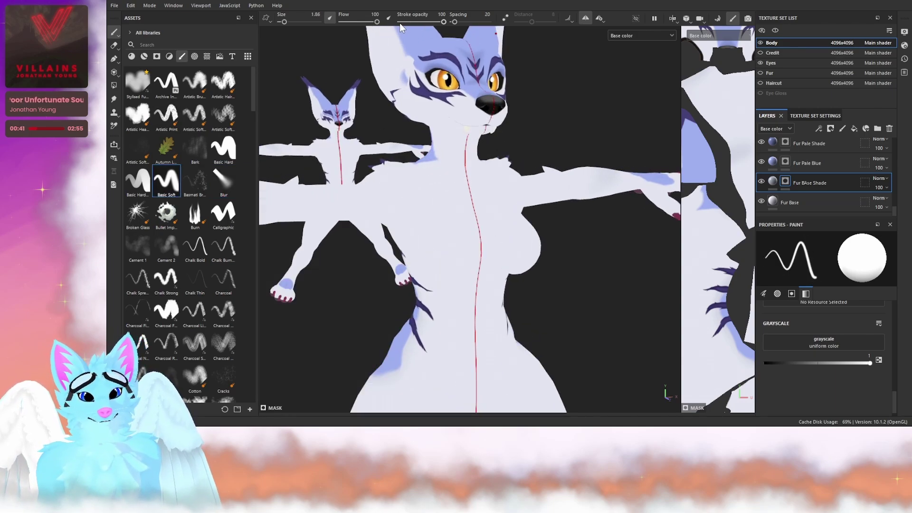
pyautogui.scroll(2, 476, 107)
pyautogui.scroll(1, 477, 106)
pyautogui.keyDown('ctrl'); pyautogui.moveTo(479, 106); pyautogui.dragTo(471, 105, button='right'); pyautogui.keyUp('ctrl')
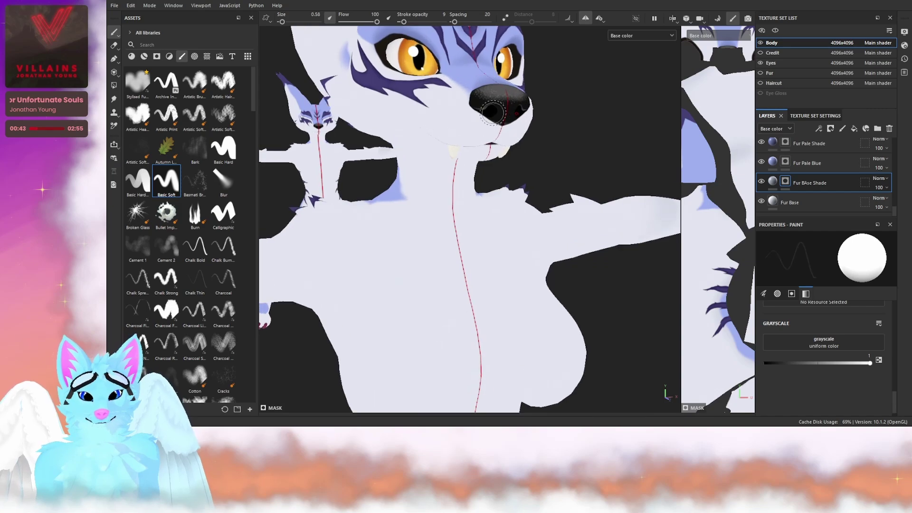
pyautogui.scroll(4, 494, 105)
pyautogui.keyDown('alt'); pyautogui.moveTo(490, 163); pyautogui.dragTo(485, 105); pyautogui.keyUp('alt')
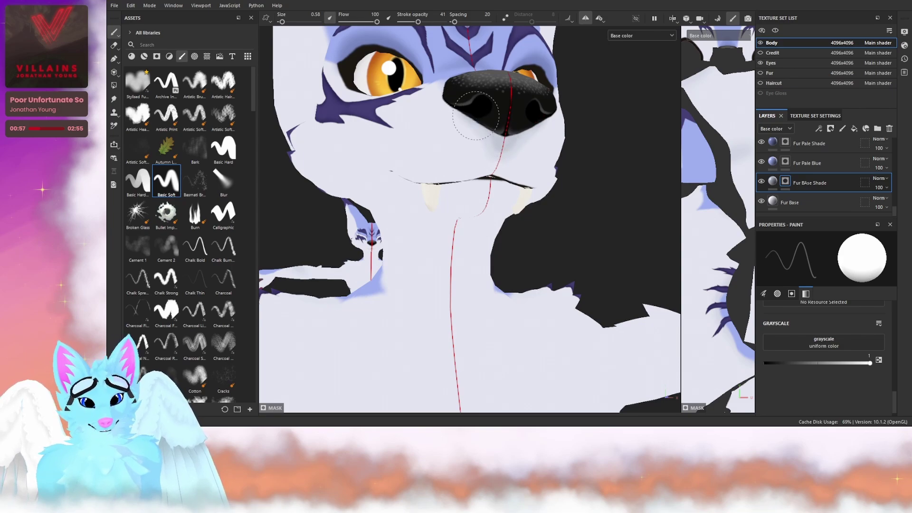
pyautogui.keyDown('alt'); pyautogui.moveTo(506, 132); pyautogui.dragTo(489, 71); pyautogui.keyUp('alt')
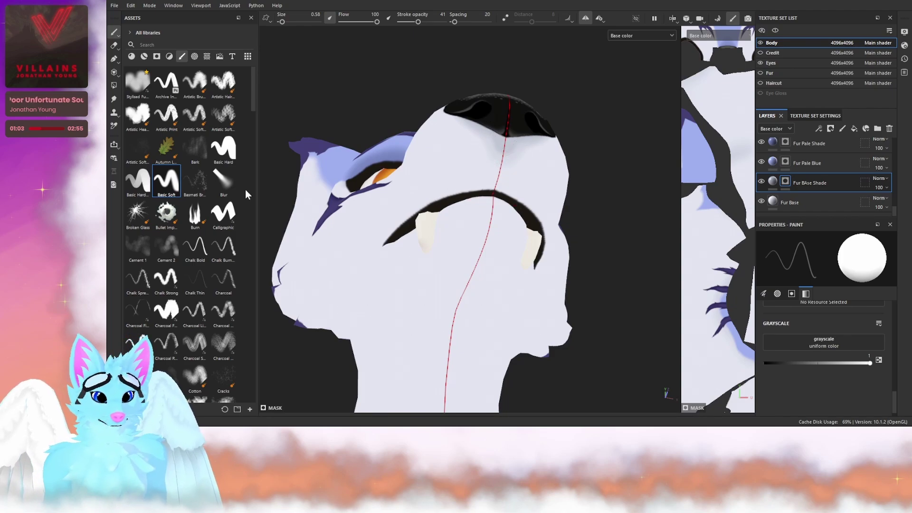
# - Blur the muzzle shading between the nose and the mouth with Blur at size 1.08
pyautogui.click(223, 180)
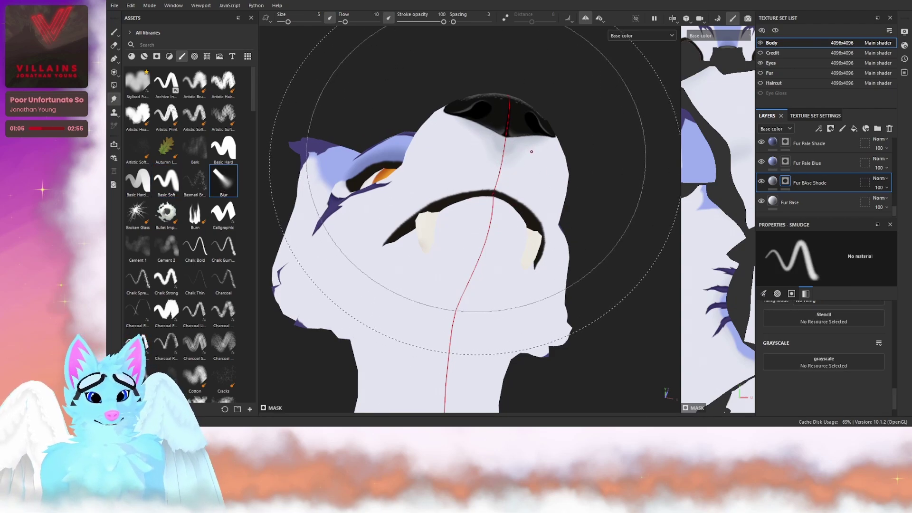
pyautogui.press('ctrl')
pyautogui.keyDown('ctrl'); pyautogui.moveTo(559, 143); pyautogui.dragTo(536, 149, button='right'); pyautogui.keyUp('ctrl')
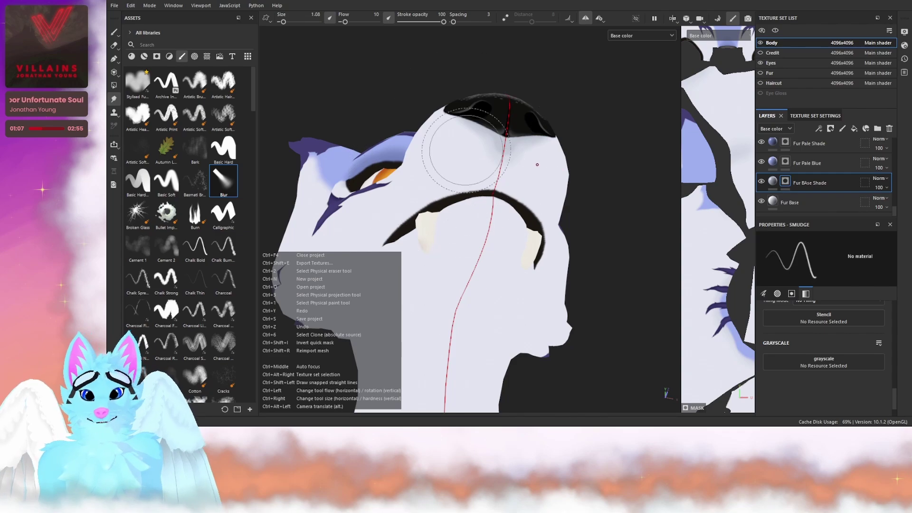
pyautogui.keyDown('alt'); pyautogui.moveTo(516, 219); pyautogui.dragTo(545, 132); pyautogui.keyUp('alt')
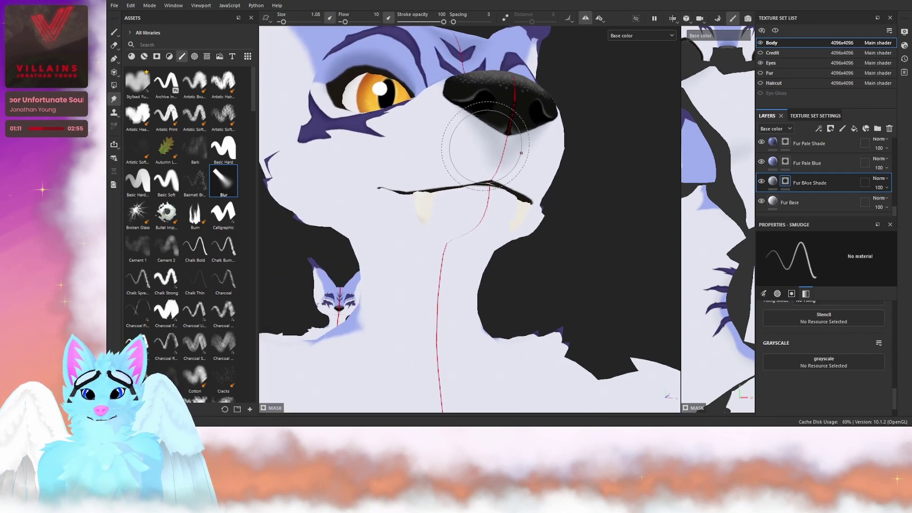
pyautogui.keyDown('alt'); pyautogui.moveTo(536, 164); pyautogui.dragTo(489, 174); pyautogui.keyUp('alt')
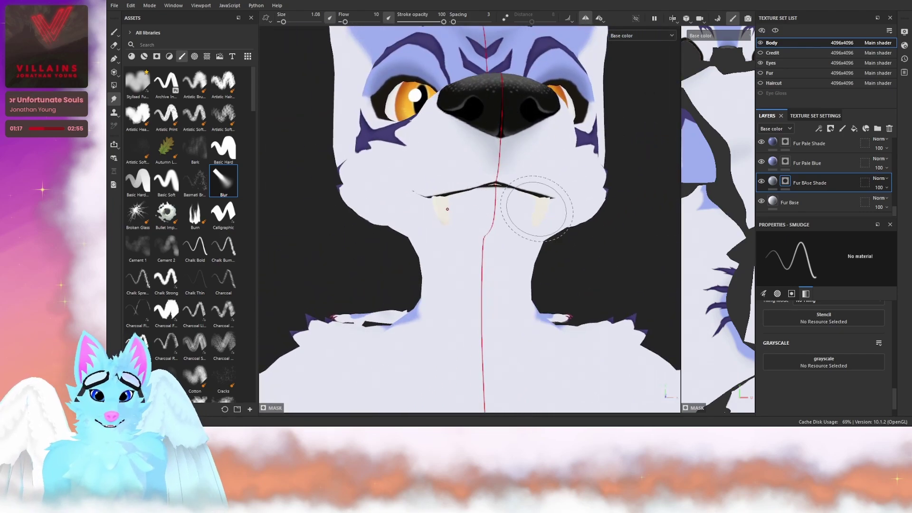
pyautogui.scroll(-5, 536, 209)
pyautogui.keyDown('alt'); pyautogui.moveTo(536, 223); pyautogui.dragTo(535, 261); pyautogui.keyUp('alt')
pyautogui.scroll(5, 531, 247)
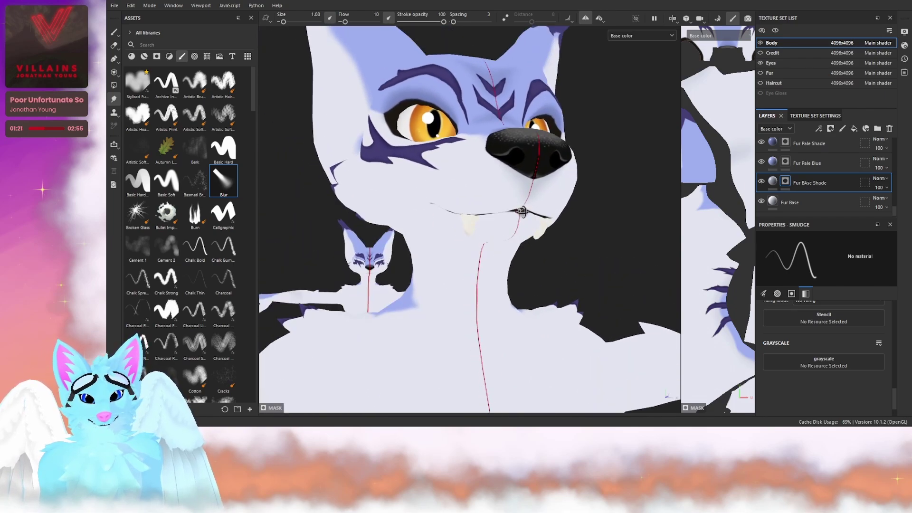
pyautogui.scroll(4, 522, 209)
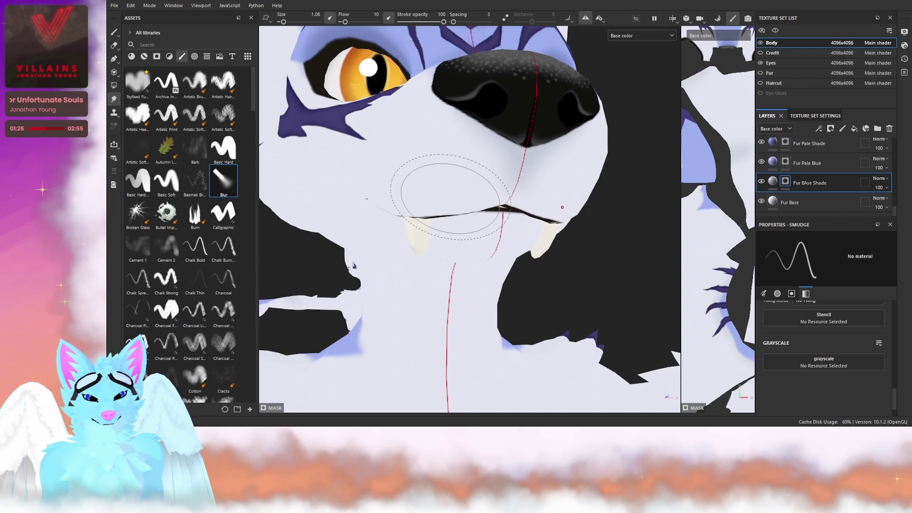
pyautogui.moveTo(579, 188)
pyautogui.keyDown('alt'); pyautogui.mouseDown()
pyautogui.moveTo(472, 203)
pyautogui.moveTo(447, 194)
pyautogui.moveTo(504, 218)
pyautogui.moveTo(455, 221)
pyautogui.moveTo(489, 223)
pyautogui.mouseUp(); pyautogui.keyUp('alt')
# - Lighten the shading under the nose with Basic Soft at grayscale 0, size 0.58 and stroke opacity 22
pyautogui.click(114, 33)
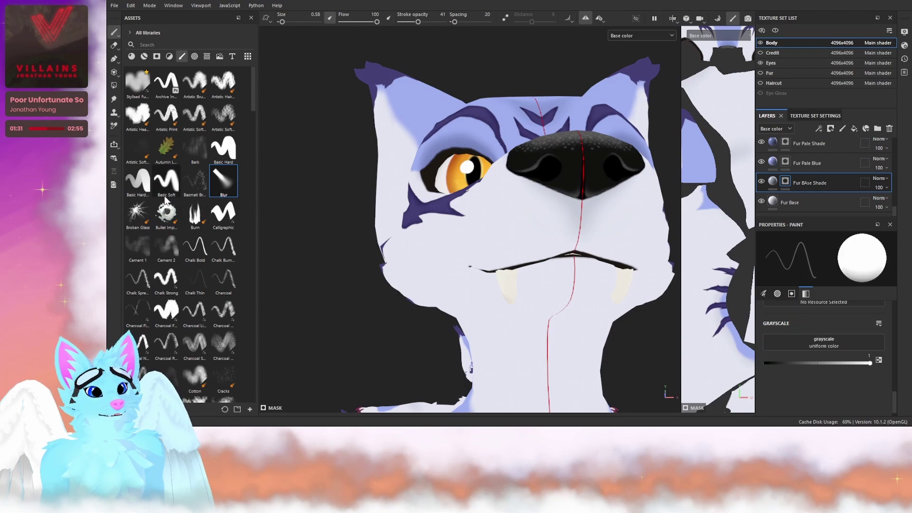
pyautogui.moveTo(870, 363); pyautogui.dragTo(764, 363)
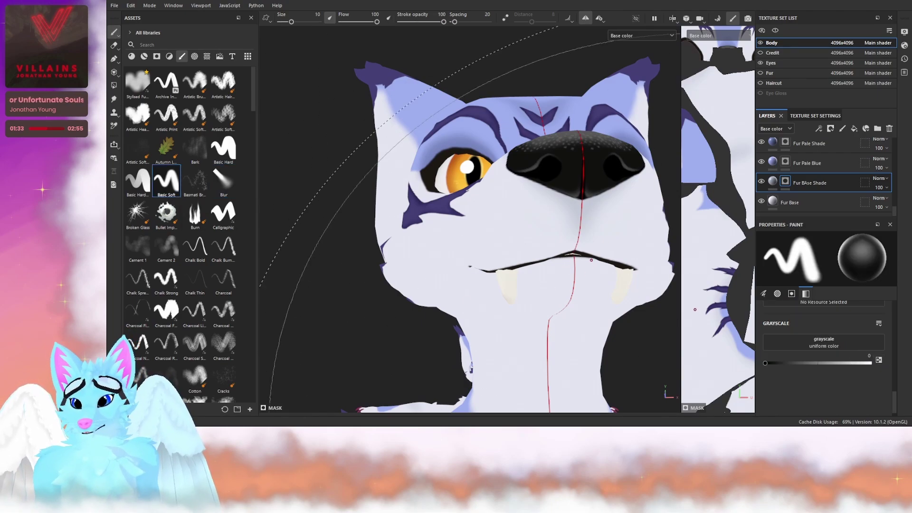
pyautogui.keyDown('ctrl'); pyautogui.moveTo(545, 250); pyautogui.dragTo(608, 249, button='right'); pyautogui.keyUp('ctrl')
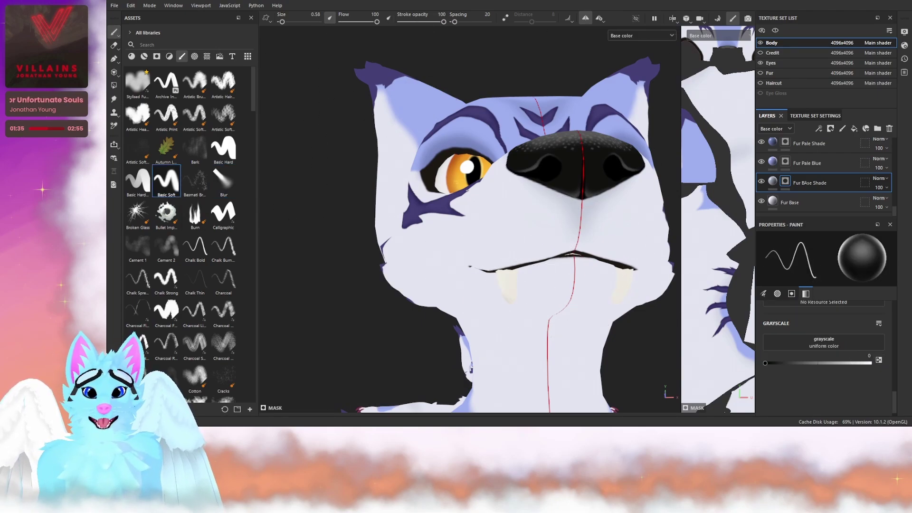
pyautogui.click(410, 22)
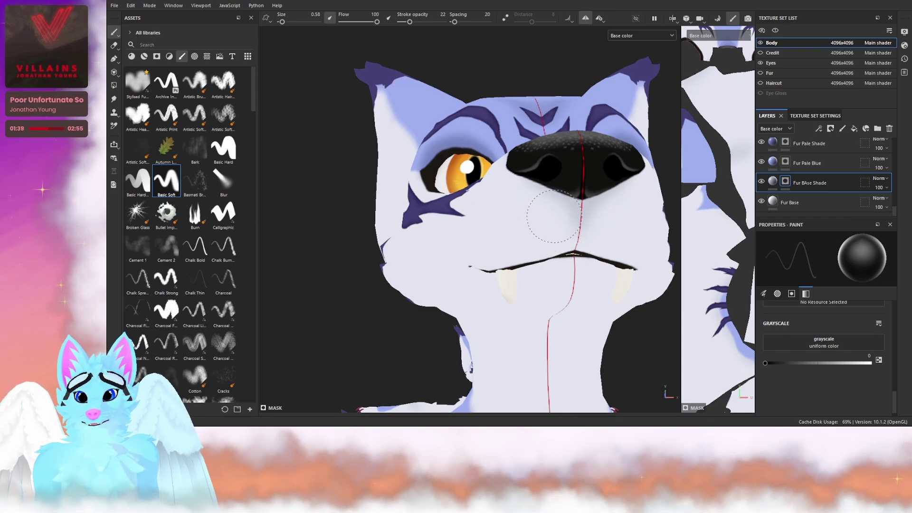
pyautogui.scroll(-2, 515, 204)
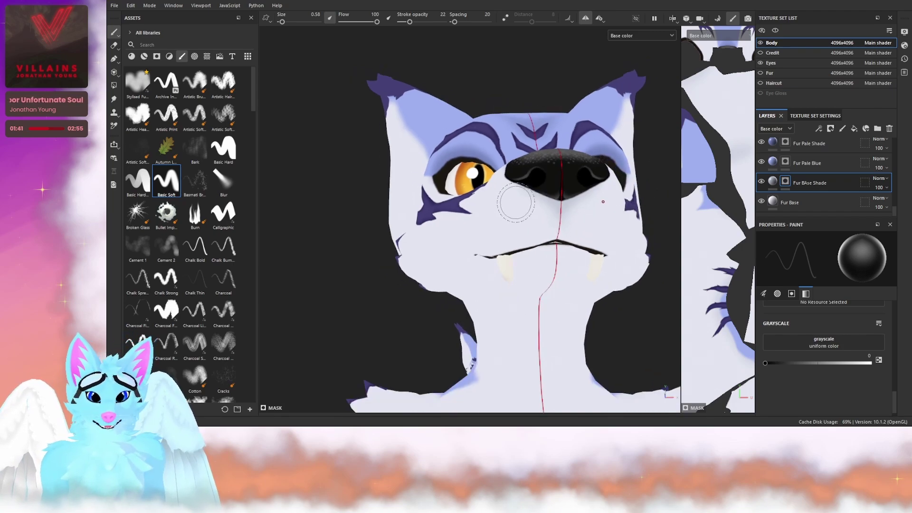
# - Invert the brush grayscale to 1 and turn the model to the side of the face
pyautogui.click(879, 360)
pyautogui.scroll(-3, 511, 209)
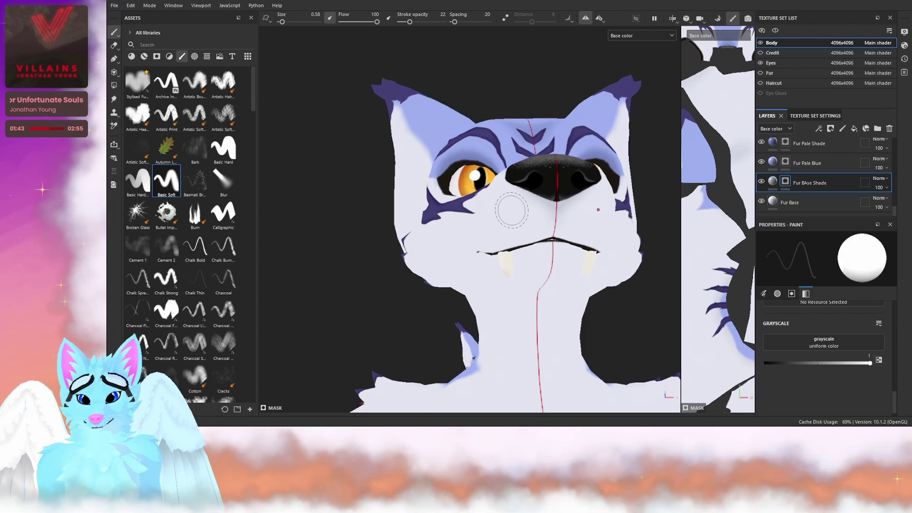
pyautogui.keyDown('alt'); pyautogui.moveTo(462, 220); pyautogui.dragTo(577, 225); pyautogui.keyUp('alt')
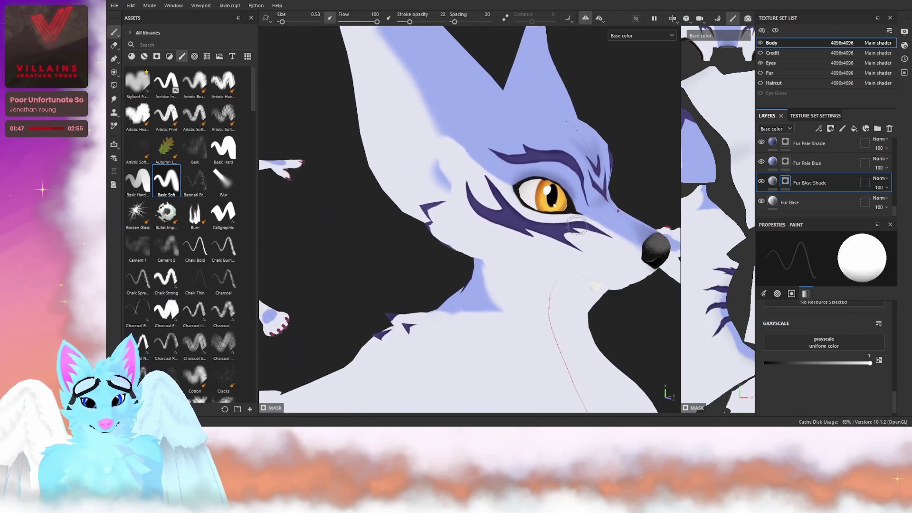
# - Toggle the Fur texture set's visibility to check the head and body together with the fur pieces, and leave it hidden
pyautogui.click(760, 73)
pyautogui.click(760, 73)
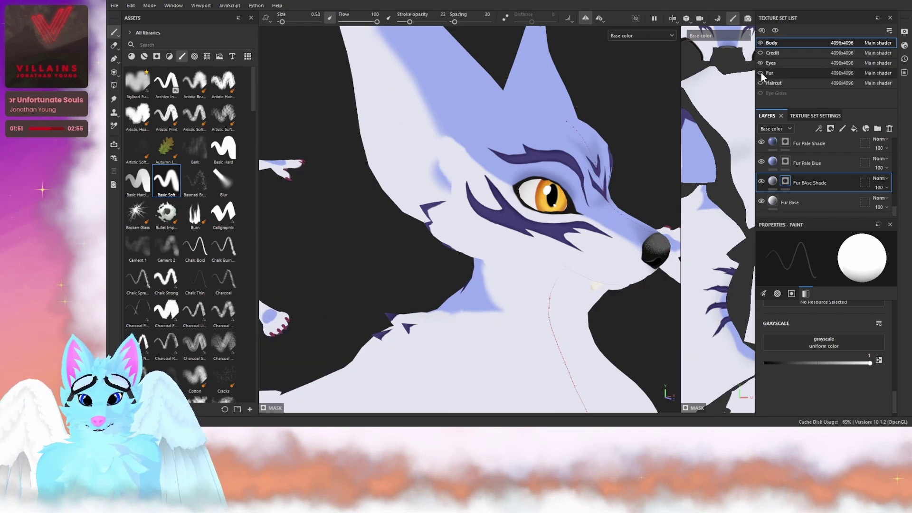
pyautogui.click(760, 73)
pyautogui.scroll(-3, 491, 147)
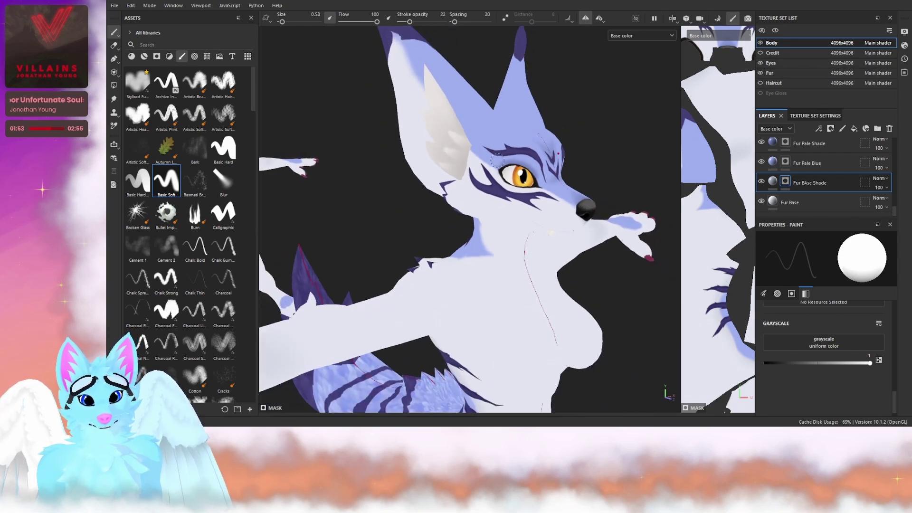
pyautogui.scroll(-2, 497, 160)
pyautogui.moveTo(537, 152)
pyautogui.keyDown('alt'); pyautogui.mouseDown()
pyautogui.moveTo(444, 151)
pyautogui.moveTo(535, 142)
pyautogui.mouseUp(); pyautogui.keyUp('alt')
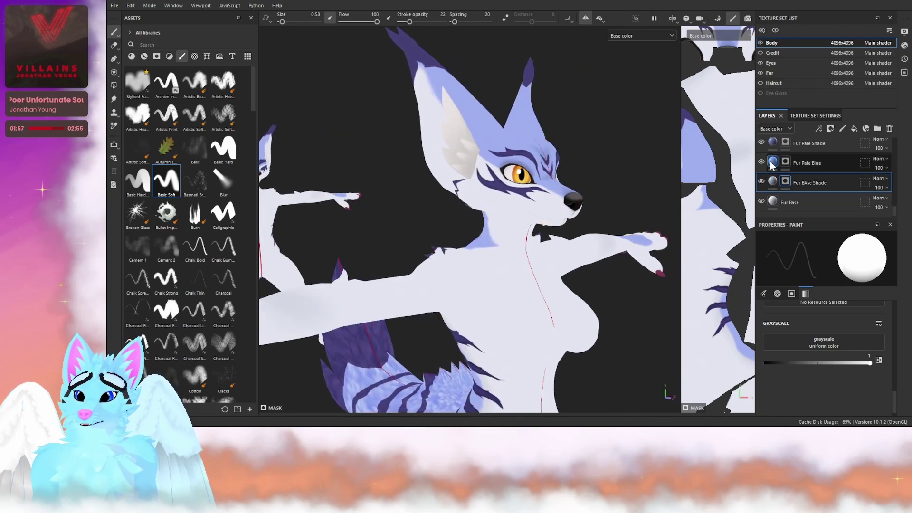
pyautogui.click(760, 73)
# - Examine the shading on the cheek, neck, shoulder and torso from both sides of the model
pyautogui.scroll(2, 522, 206)
pyautogui.scroll(4, 522, 204)
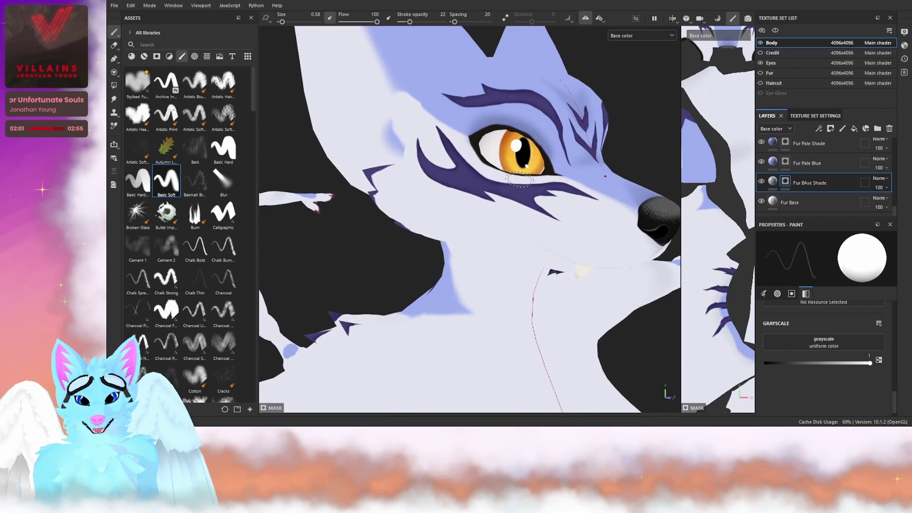
pyautogui.moveTo(525, 184)
pyautogui.keyDown('alt'); pyautogui.mouseDown()
pyautogui.moveTo(471, 174)
pyautogui.moveTo(533, 179)
pyautogui.moveTo(525, 179)
pyautogui.moveTo(561, 209)
pyautogui.mouseUp(); pyautogui.keyUp('alt')
pyautogui.scroll(-1, 561, 209)
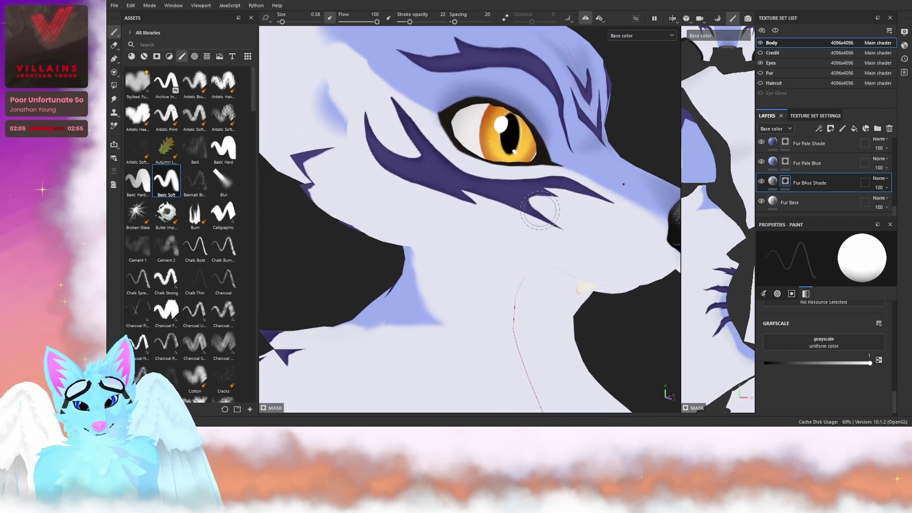
pyautogui.scroll(-2, 530, 216)
pyautogui.scroll(-2, 528, 217)
pyautogui.moveTo(527, 217)
pyautogui.keyDown('alt'); pyautogui.mouseDown()
pyautogui.moveTo(456, 192)
pyautogui.moveTo(326, 219)
pyautogui.moveTo(505, 259)
pyautogui.mouseUp(); pyautogui.keyUp('alt')
pyautogui.scroll(-4, 504, 259)
pyautogui.scroll(3, 572, 303)
pyautogui.keyDown('alt'); pyautogui.moveTo(572, 303); pyautogui.dragTo(434, 178, button='middle'); pyautogui.keyUp('alt')
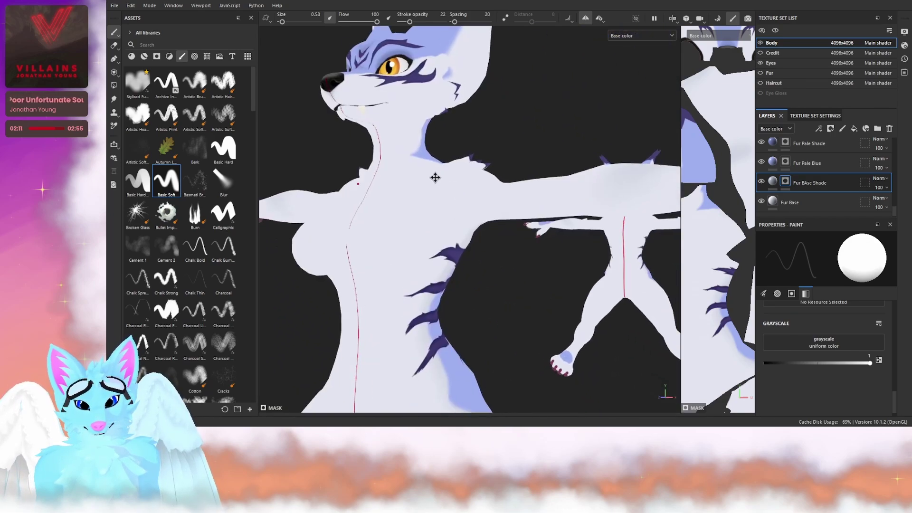
pyautogui.keyDown('alt'); pyautogui.moveTo(433, 177); pyautogui.dragTo(417, 187); pyautogui.keyUp('alt')
# - Show the Baked Stylized layer and check its lighting over the whole body
pyautogui.scroll(5, 867, 170)
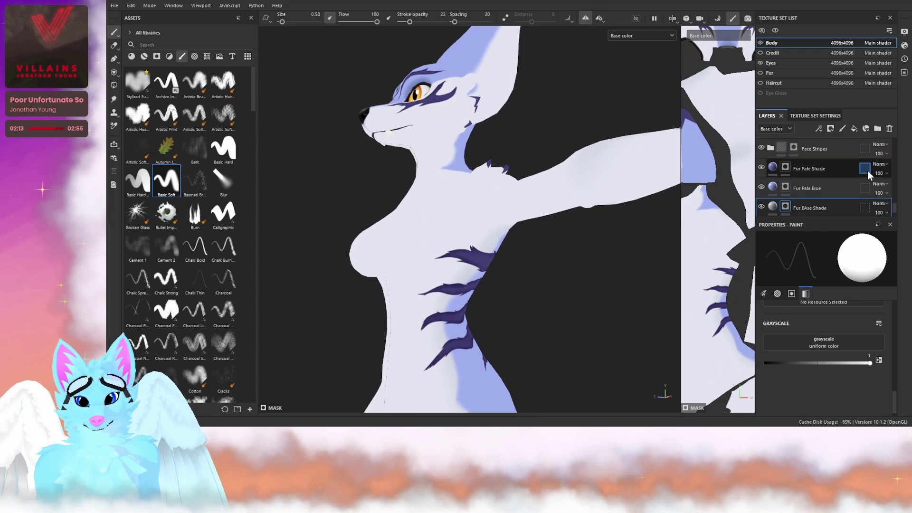
pyautogui.scroll(5, 817, 183)
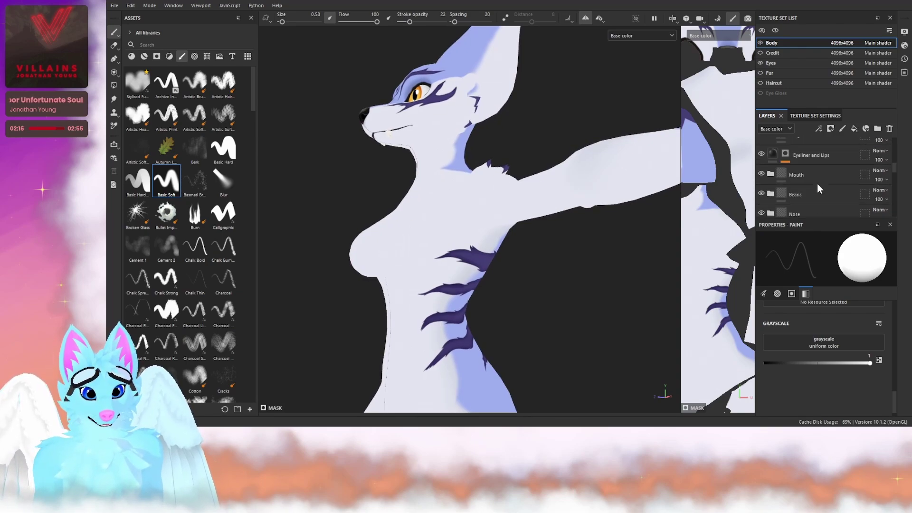
pyautogui.scroll(5, 794, 172)
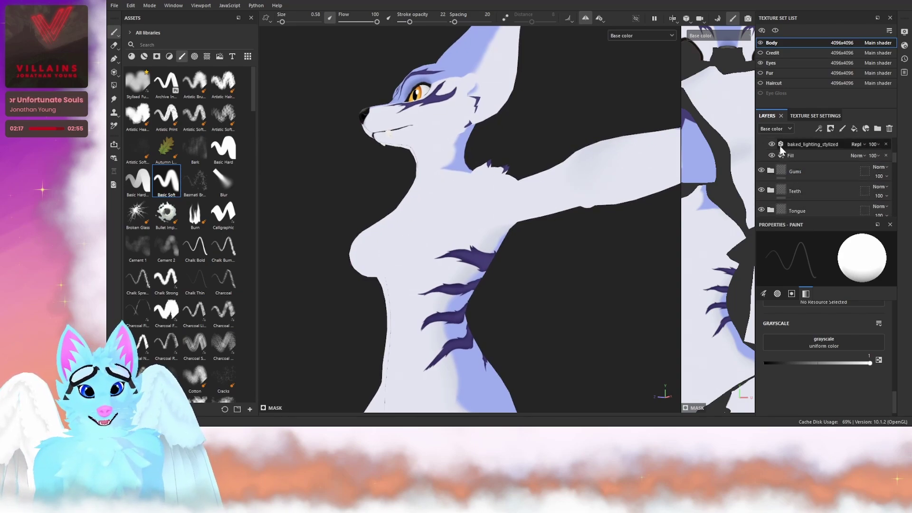
pyautogui.click(760, 167)
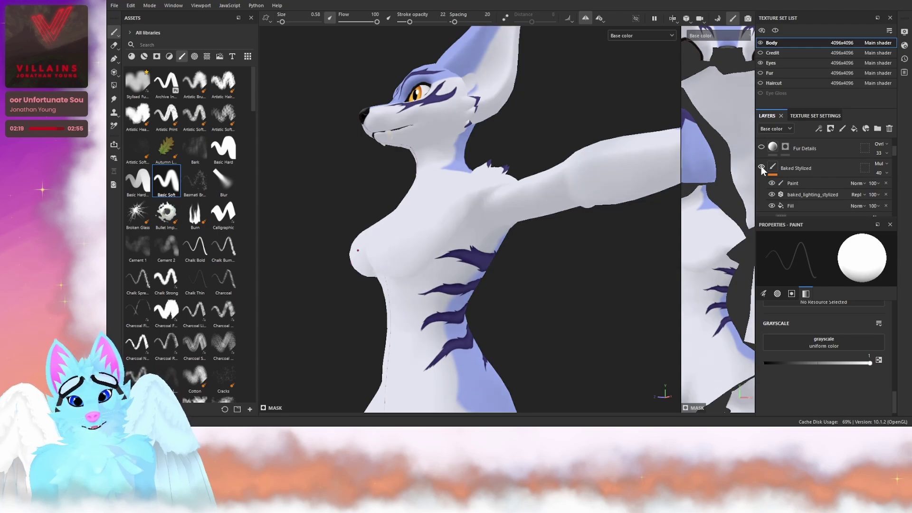
pyautogui.scroll(-5, 470, 219)
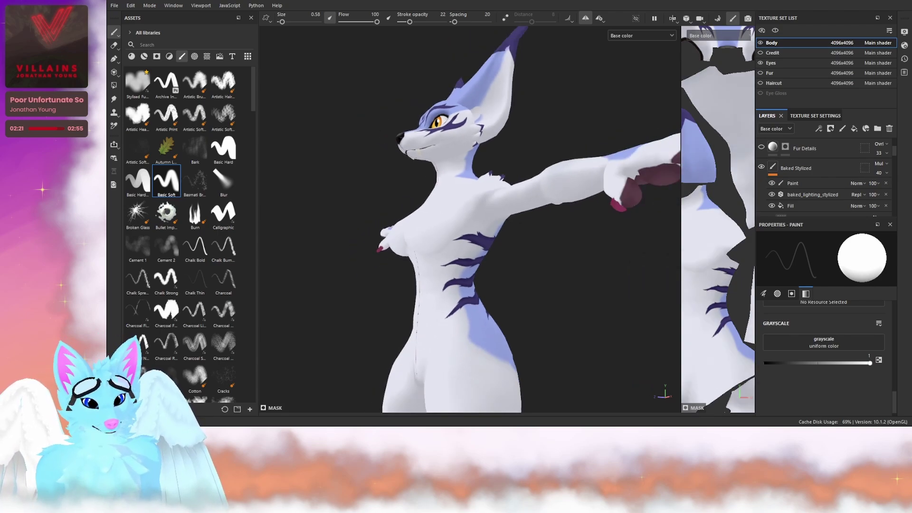
pyautogui.moveTo(493, 200)
pyautogui.keyDown('alt'); pyautogui.mouseDown()
pyautogui.moveTo(679, 202)
pyautogui.moveTo(667, 222)
pyautogui.moveTo(604, 248)
pyautogui.moveTo(340, 218)
pyautogui.moveTo(401, 163)
pyautogui.moveTo(338, 204)
pyautogui.moveTo(530, 207)
pyautogui.moveTo(431, 209)
pyautogui.moveTo(468, 209)
pyautogui.moveTo(430, 223)
pyautogui.moveTo(427, 193)
pyautogui.moveTo(397, 138)
pyautogui.moveTo(414, 224)
pyautogui.moveTo(466, 226)
pyautogui.moveTo(491, 212)
pyautogui.mouseUp(); pyautogui.keyUp('alt')
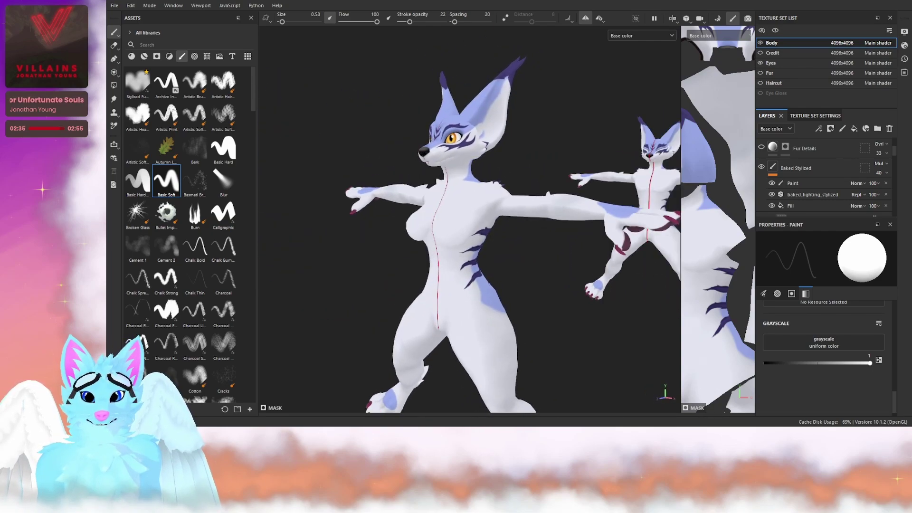
# - Toggle the Fur Pale Blue layer's visibility to compare, leave it shown and select its mask for painting
pyautogui.scroll(-3, 779, 163)
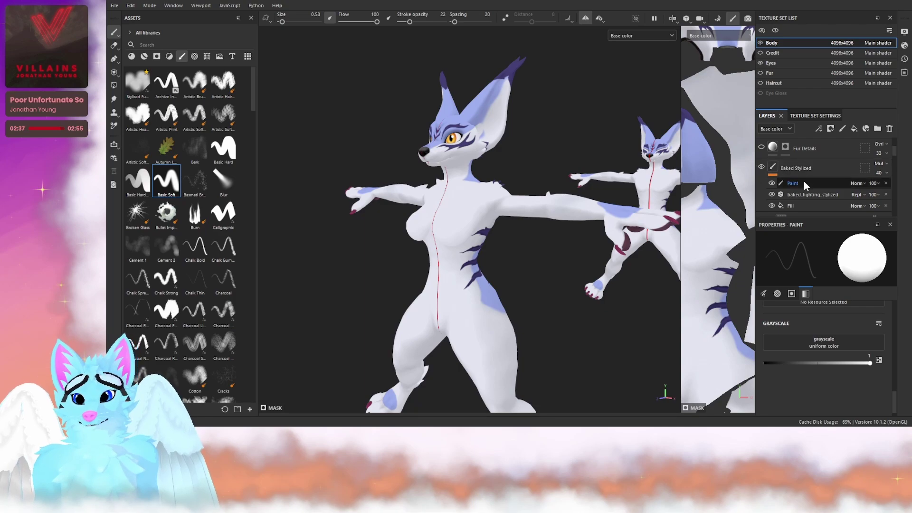
pyautogui.scroll(-5, 815, 205)
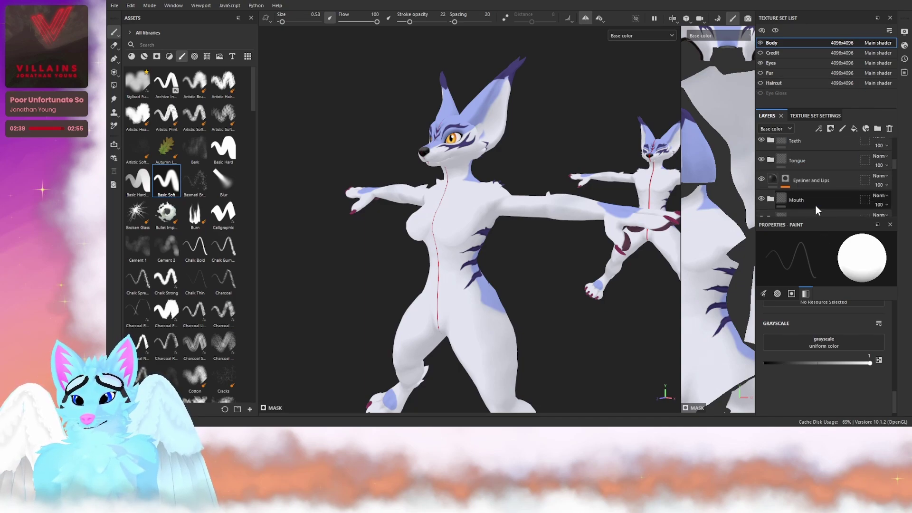
pyautogui.scroll(-4, 817, 203)
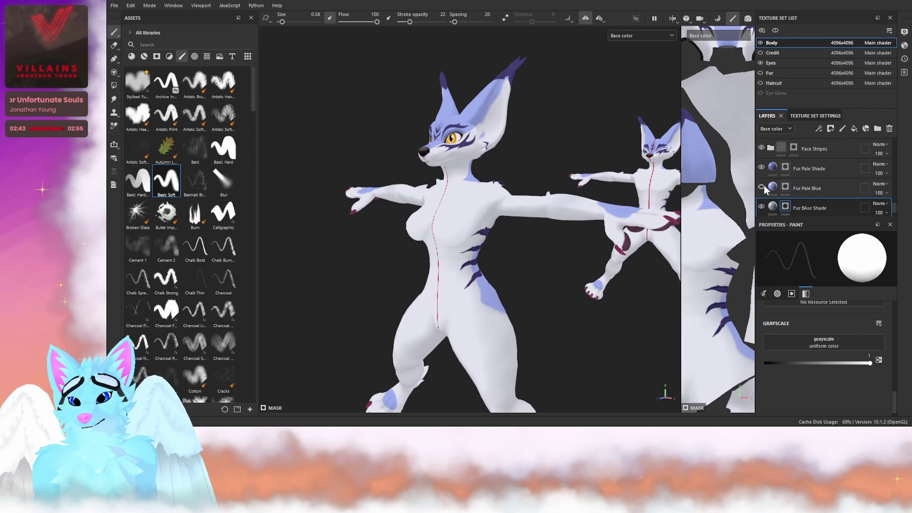
pyautogui.click(761, 187)
pyautogui.click(761, 187)
pyautogui.click(787, 187)
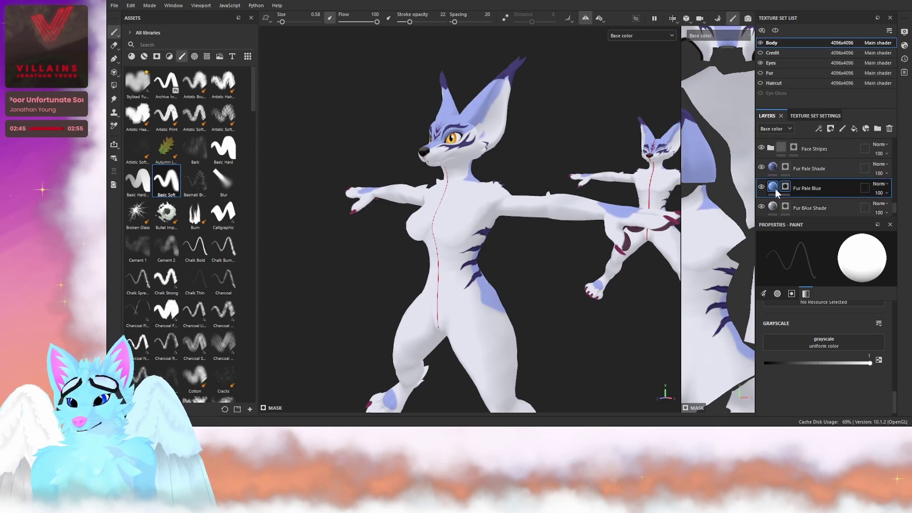
# - Erase the pale blue patch at the ear's base from the mask with grayscale 0, stroke opacity 100 and brush size 0.84
pyautogui.scroll(5, 482, 148)
pyautogui.scroll(2, 482, 148)
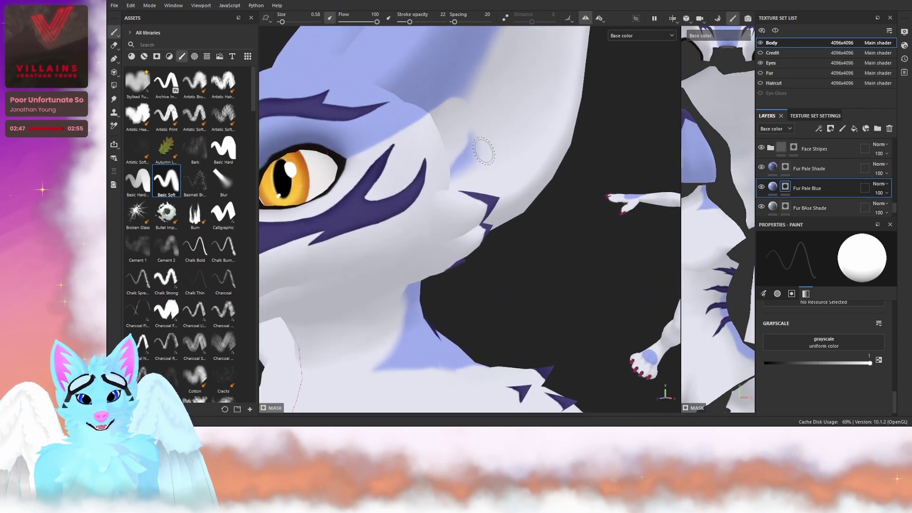
pyautogui.moveTo(501, 133)
pyautogui.keyDown('alt'); pyautogui.mouseDown()
pyautogui.moveTo(423, 134)
pyautogui.moveTo(489, 138)
pyautogui.moveTo(478, 145)
pyautogui.mouseUp(); pyautogui.keyUp('alt')
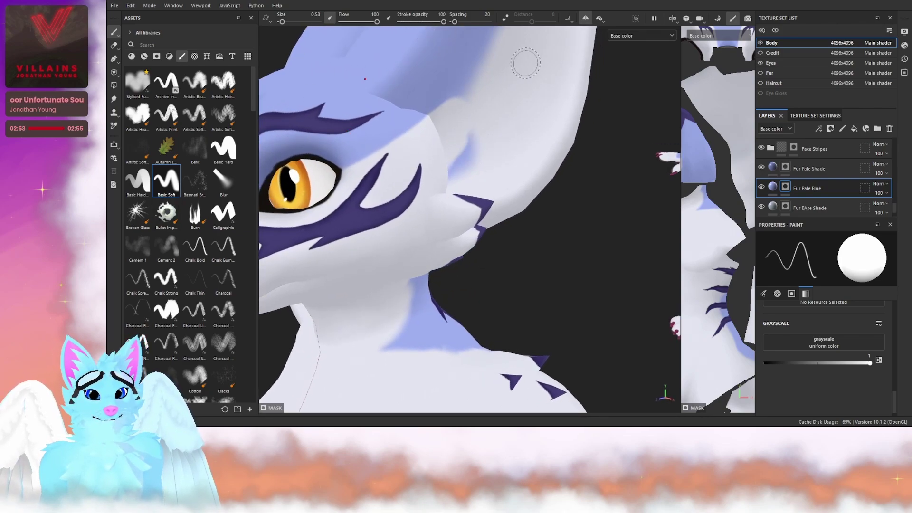
pyautogui.click(880, 360)
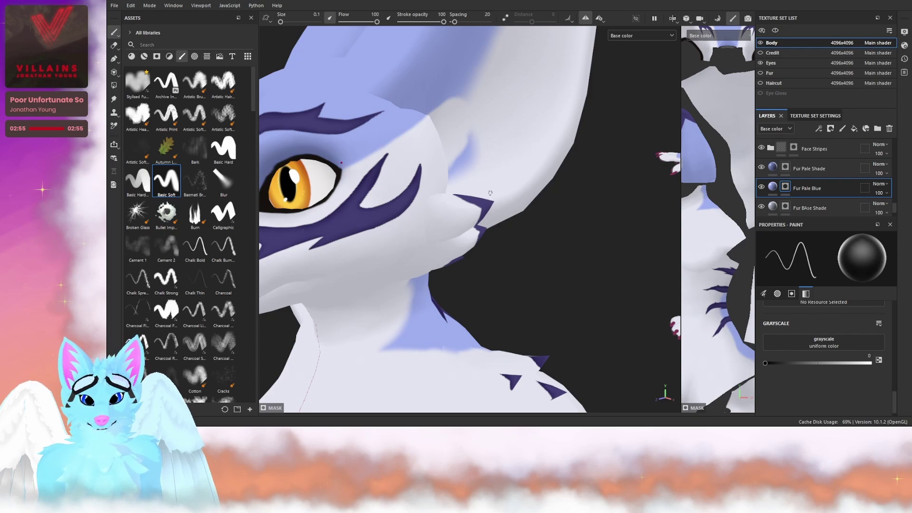
pyautogui.keyDown('ctrl'); pyautogui.moveTo(485, 176); pyautogui.dragTo(495, 176, button='right'); pyautogui.keyUp('ctrl')
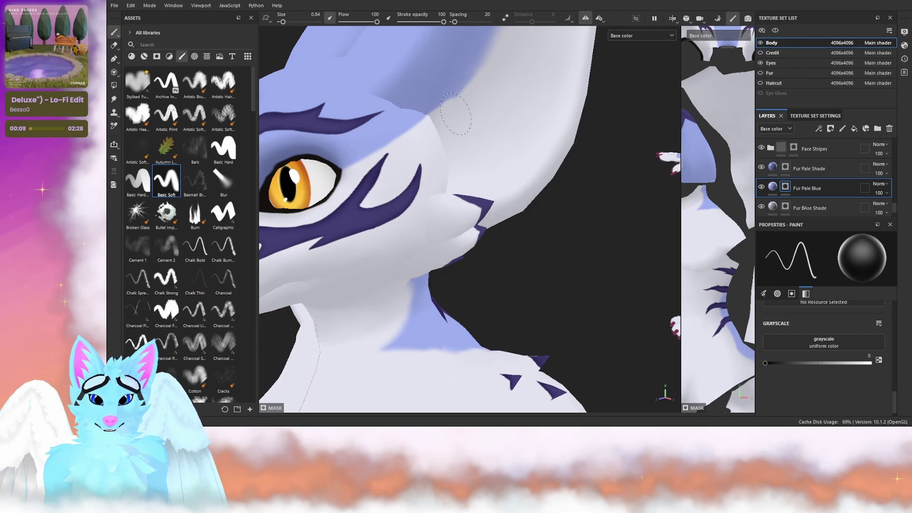
# - Show the Ears folder, check the head with the inner ear color, and save the project
pyautogui.scroll(5, 783, 164)
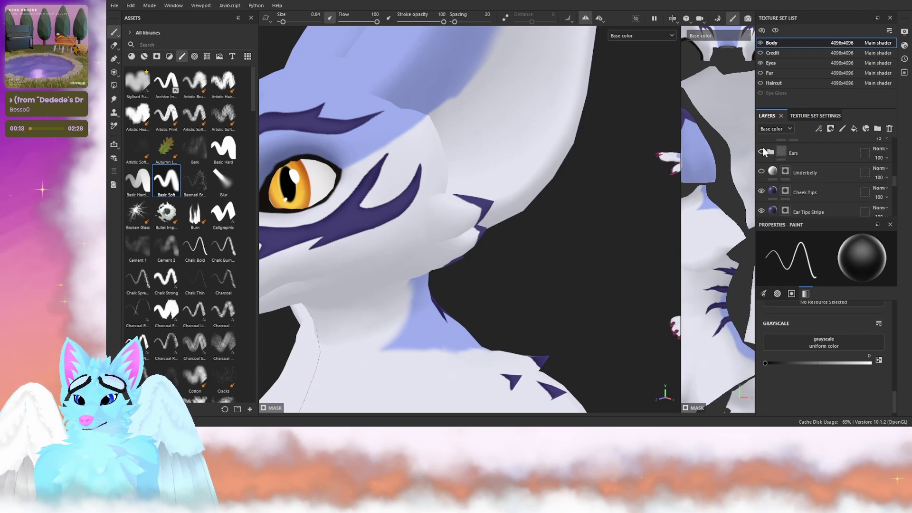
pyautogui.click(762, 151)
pyautogui.scroll(-8, 462, 143)
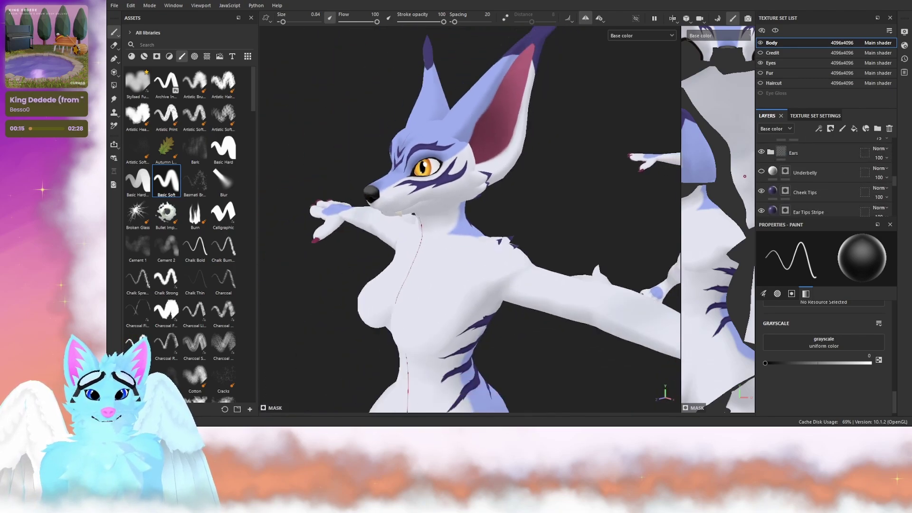
pyautogui.moveTo(474, 175)
pyautogui.keyDown('alt'); pyautogui.mouseDown()
pyautogui.moveTo(518, 177)
pyautogui.moveTo(496, 177)
pyautogui.mouseUp(); pyautogui.keyUp('alt')
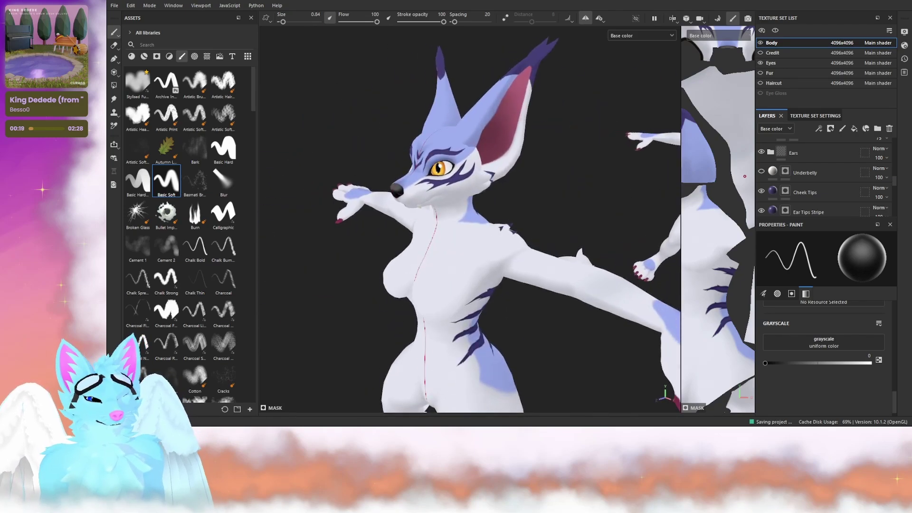
pyautogui.press('ctrl')
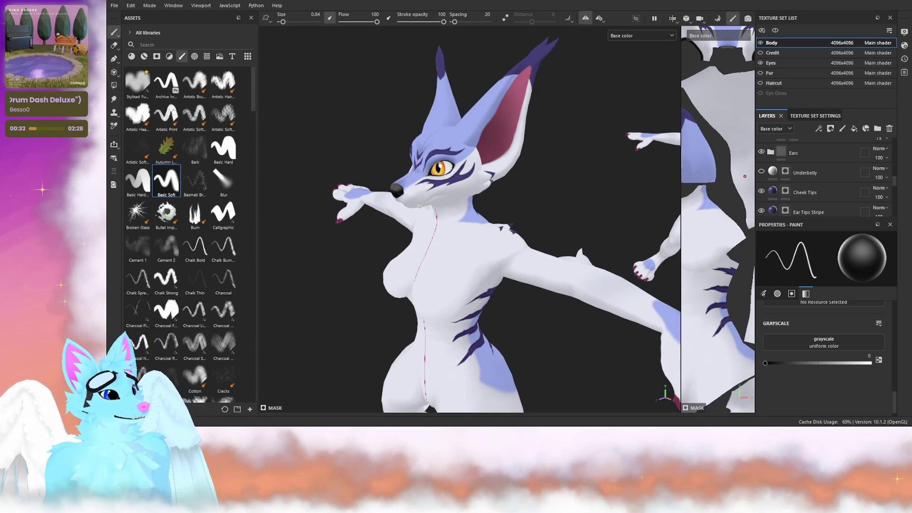
# - Examine the markings and baked lighting over the full body from the front and side, including the blue patch on the hand
pyautogui.scroll(-3, 491, 179)
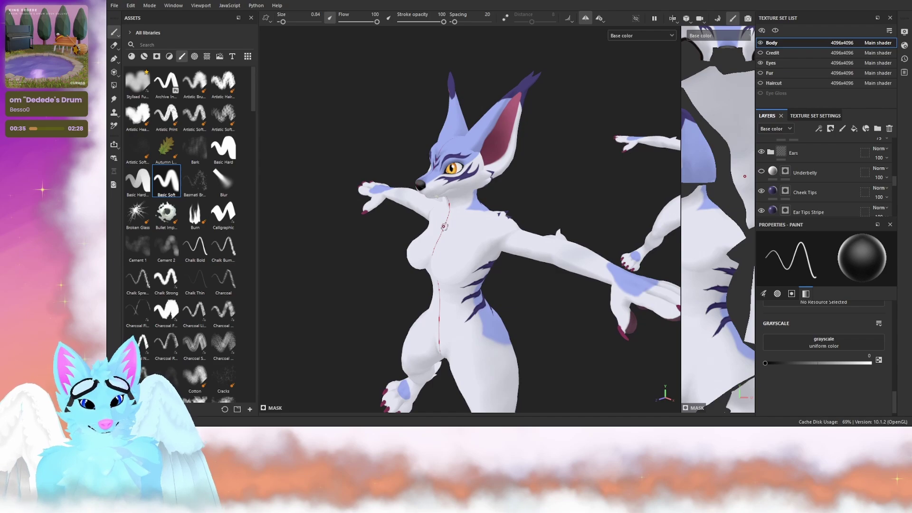
pyautogui.keyDown('alt'); pyautogui.moveTo(444, 227); pyautogui.dragTo(454, 126, button='middle'); pyautogui.keyUp('alt')
pyautogui.keyDown('alt'); pyautogui.moveTo(454, 126); pyautogui.dragTo(572, 147); pyautogui.keyUp('alt')
pyautogui.scroll(-2, 455, 246)
pyautogui.moveTo(455, 246)
pyautogui.keyDown('alt'); pyautogui.mouseDown(button='middle')
pyautogui.moveTo(446, 213)
pyautogui.moveTo(503, 161)
pyautogui.moveTo(517, 228)
pyautogui.mouseUp(button='middle'); pyautogui.keyUp('alt')
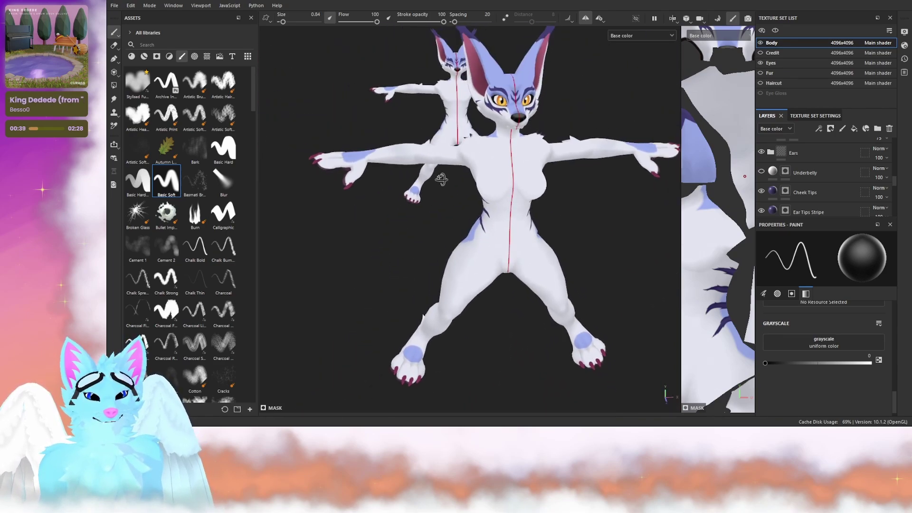
pyautogui.keyDown('alt'); pyautogui.moveTo(438, 177); pyautogui.dragTo(547, 209); pyautogui.keyUp('alt')
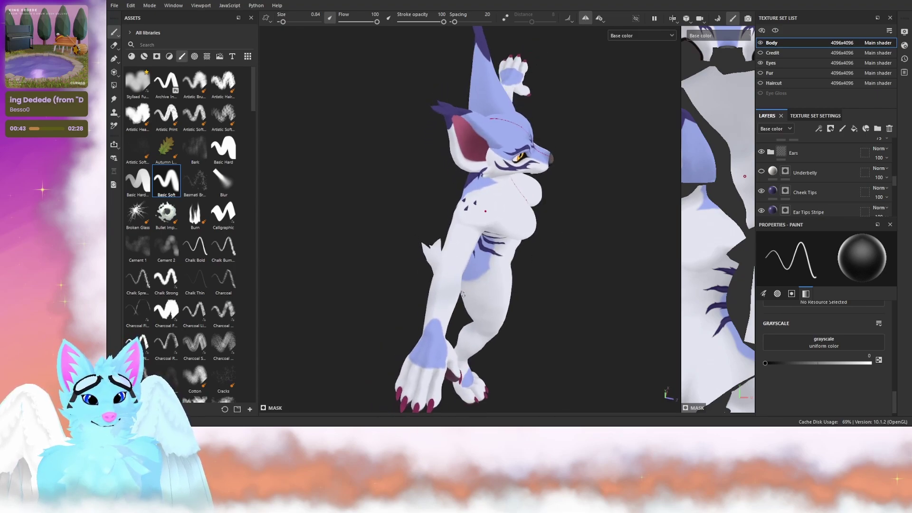
pyautogui.keyDown('alt'); pyautogui.moveTo(448, 304); pyautogui.dragTo(455, 240, button='middle'); pyautogui.keyUp('alt')
pyautogui.keyDown('alt'); pyautogui.moveTo(455, 240); pyautogui.dragTo(483, 293, button='right'); pyautogui.keyUp('alt')
pyautogui.scroll(2, 483, 293)
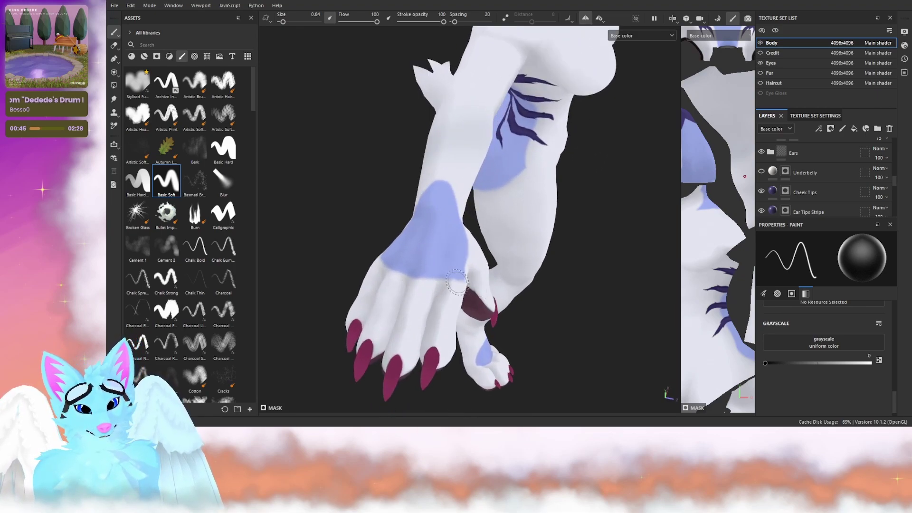
pyautogui.keyDown('alt'); pyautogui.moveTo(464, 283); pyautogui.dragTo(421, 206); pyautogui.keyUp('alt')
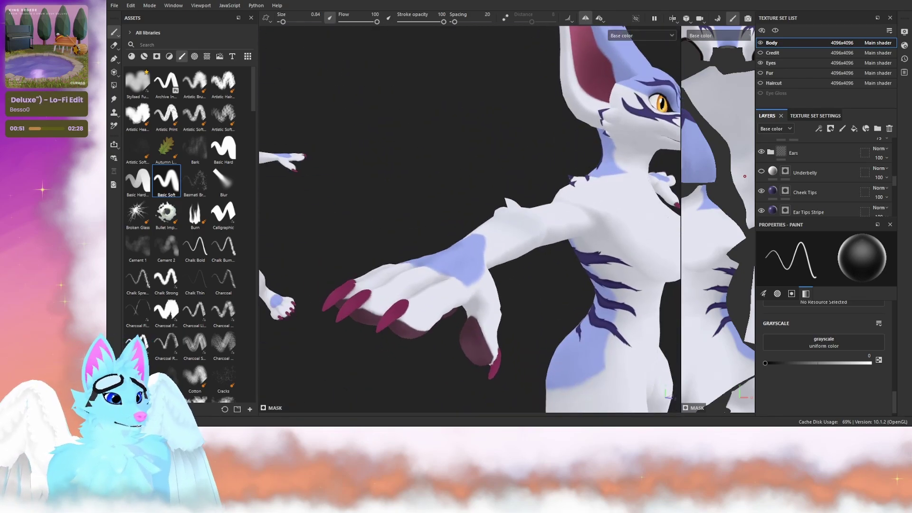
# - Examine the torso and legs from the other side, the separate model pieces, and the paw pads under the hand
pyautogui.scroll(-2, 589, 172)
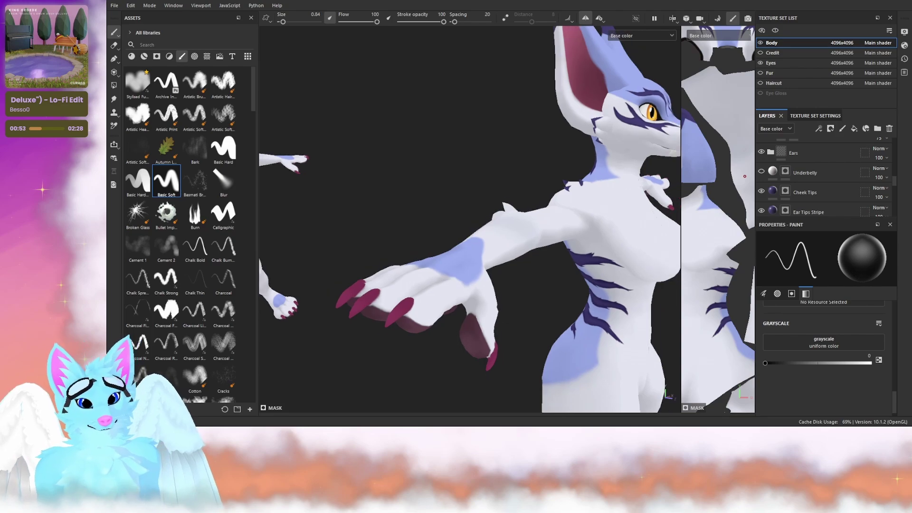
pyautogui.keyDown('alt'); pyautogui.moveTo(592, 172); pyautogui.dragTo(446, 174, button='middle'); pyautogui.keyUp('alt')
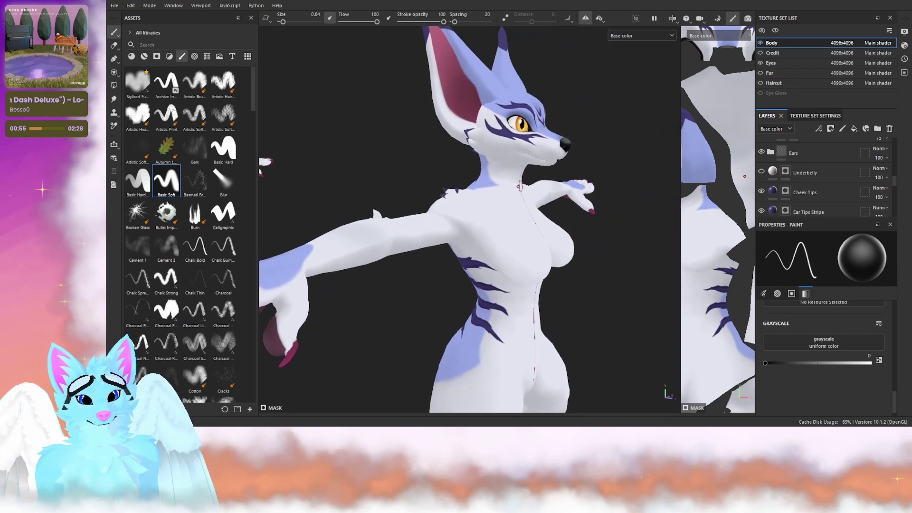
pyautogui.keyDown('alt'); pyautogui.moveTo(520, 186); pyautogui.dragTo(475, 142, button='middle'); pyautogui.keyUp('alt')
pyautogui.scroll(-3, 475, 142)
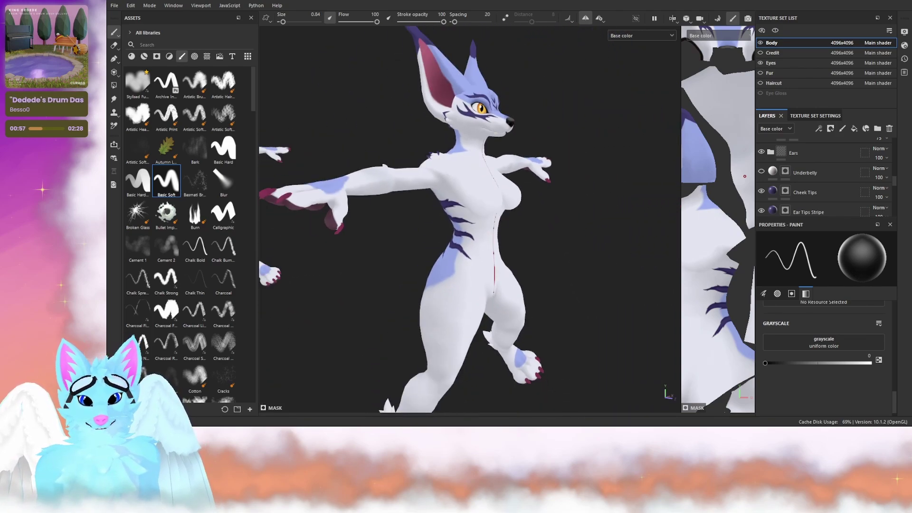
pyautogui.scroll(-10, 579, 276)
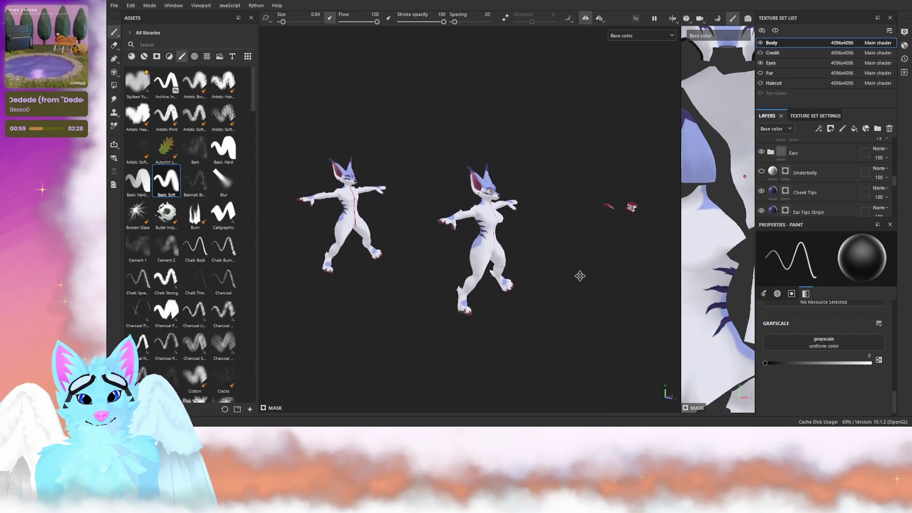
pyautogui.keyDown('alt'); pyautogui.moveTo(580, 276); pyautogui.dragTo(371, 228, button='middle'); pyautogui.keyUp('alt')
pyautogui.keyDown('alt'); pyautogui.moveTo(574, 228); pyautogui.dragTo(361, 224, button='middle'); pyautogui.keyUp('alt')
pyautogui.keyDown('alt'); pyautogui.moveTo(522, 222); pyautogui.dragTo(299, 197, button='middle'); pyautogui.keyUp('alt')
pyautogui.scroll(-1, 477, 221)
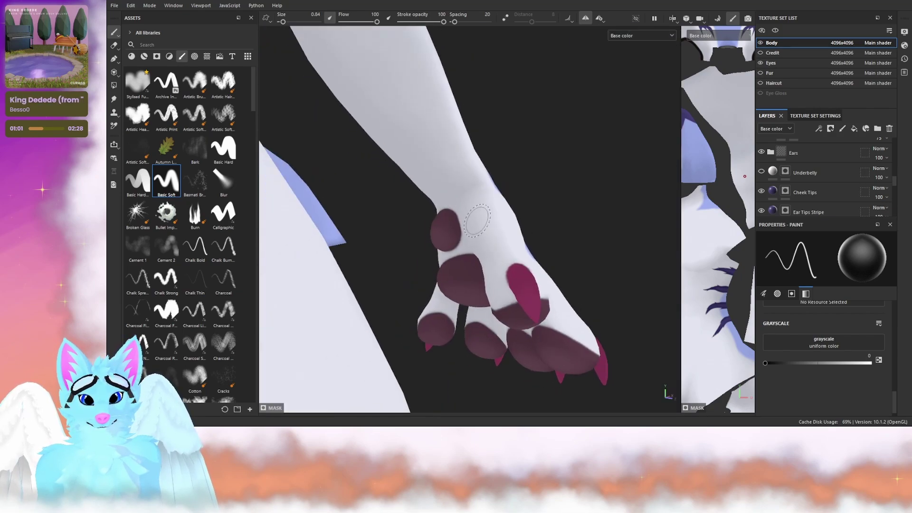
pyautogui.scroll(-1, 478, 220)
# - Hide the Baked Stylized layer and check the flat base color on the paw, torso and head
pyautogui.scroll(2, 782, 190)
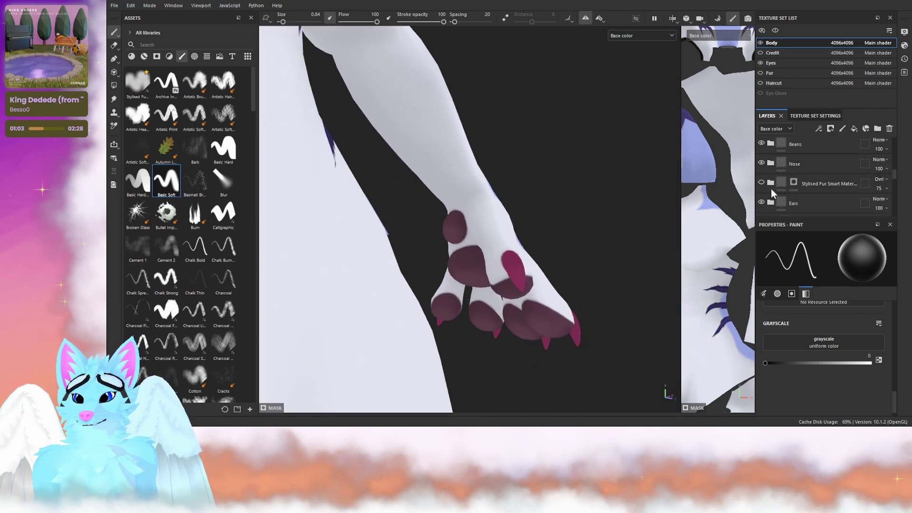
pyautogui.scroll(3, 771, 189)
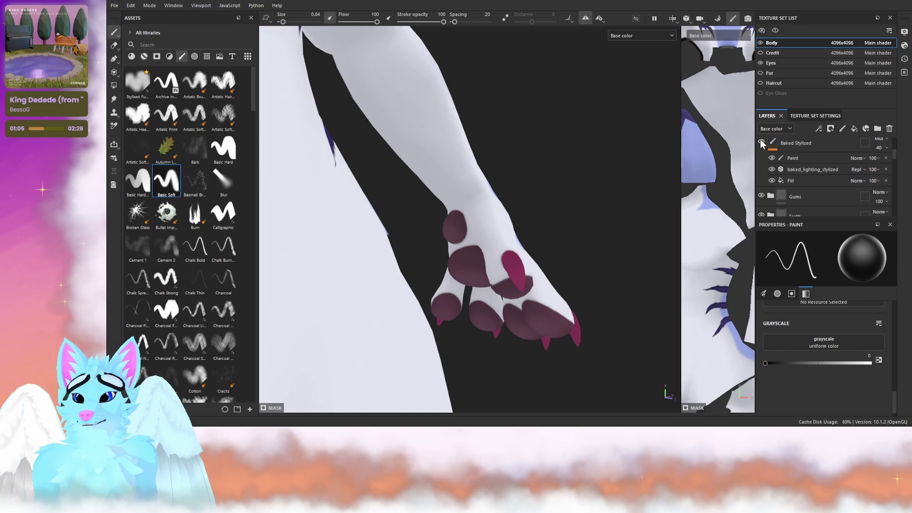
pyautogui.click(761, 142)
pyautogui.scroll(-5, 398, 258)
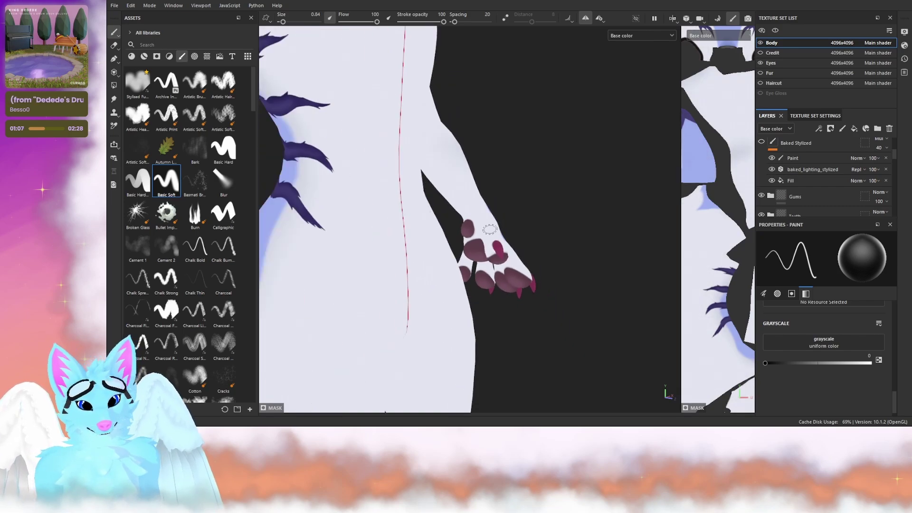
pyautogui.scroll(-3, 407, 192)
pyautogui.keyDown('alt'); pyautogui.moveTo(409, 193); pyautogui.dragTo(446, 293, button='middle'); pyautogui.keyUp('alt')
pyautogui.moveTo(439, 237)
pyautogui.keyDown('alt'); pyautogui.mouseDown()
pyautogui.moveTo(415, 230)
pyautogui.moveTo(437, 230)
pyautogui.mouseUp(); pyautogui.keyUp('alt')
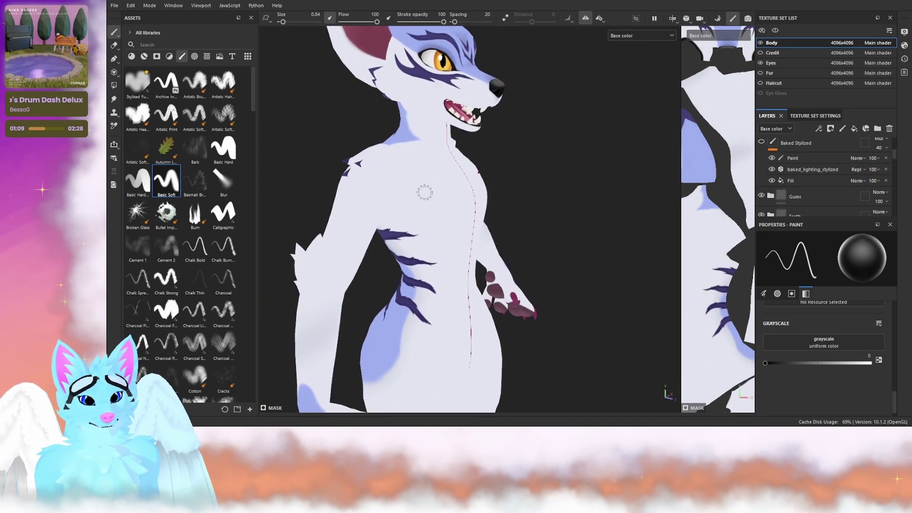
pyautogui.keyDown('alt'); pyautogui.moveTo(425, 138); pyautogui.dragTo(483, 274, button='middle'); pyautogui.keyUp('alt')
pyautogui.keyDown('alt'); pyautogui.moveTo(451, 277); pyautogui.dragTo(414, 275); pyautogui.keyUp('alt')
# - Collapse the Back Stripes folder and hide the Face Stripes folder
pyautogui.scroll(-5, 839, 209)
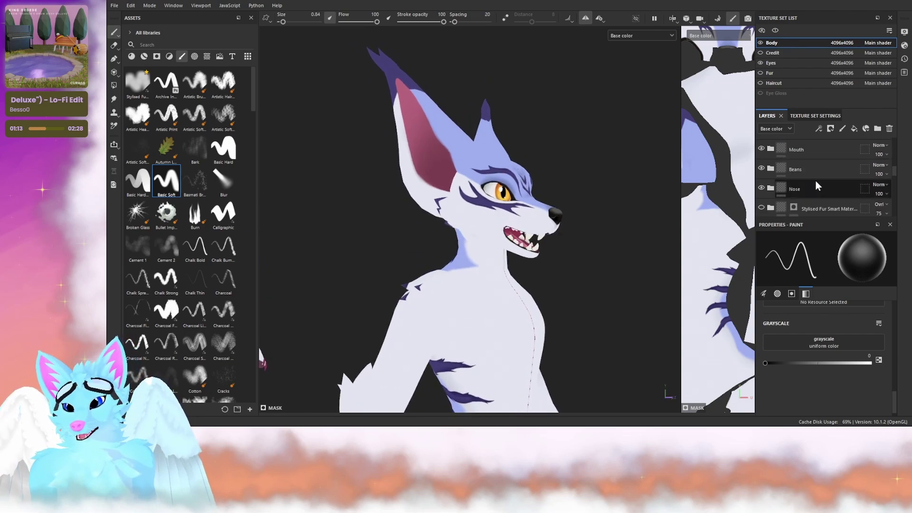
pyautogui.scroll(-3, 814, 187)
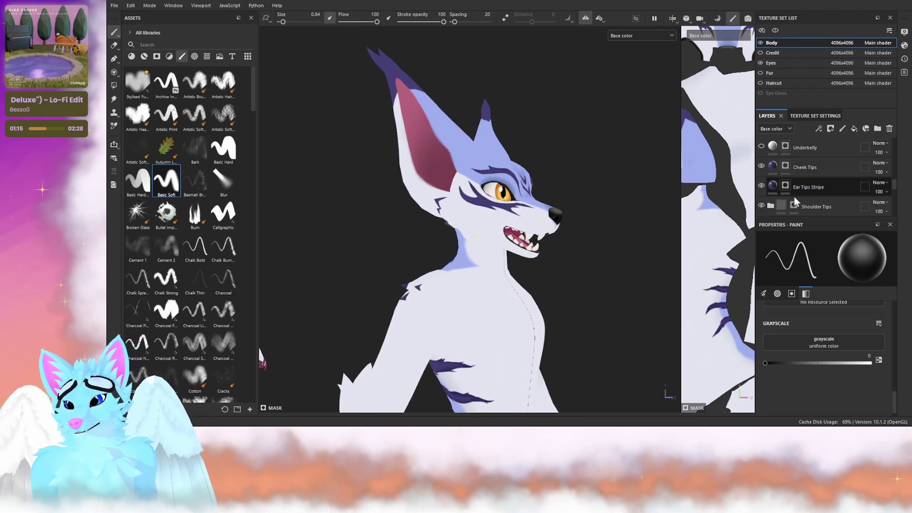
pyautogui.scroll(-3, 808, 173)
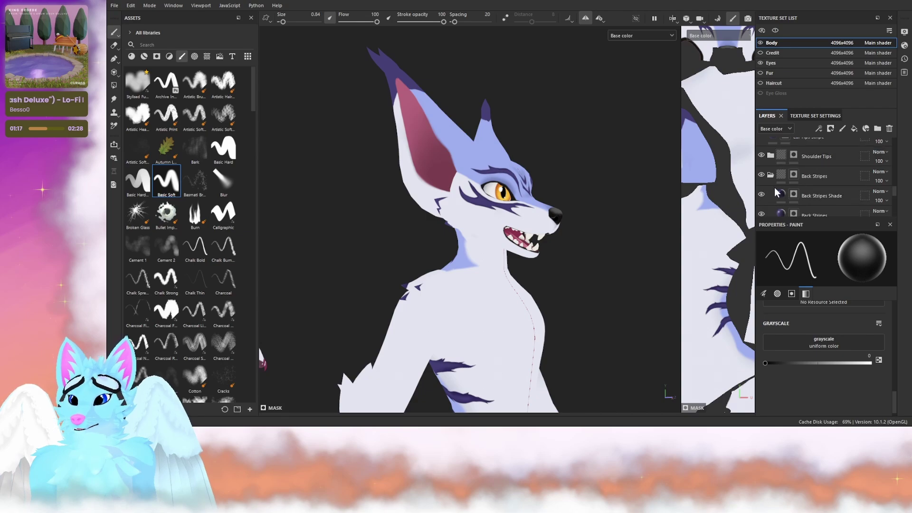
pyautogui.click(771, 176)
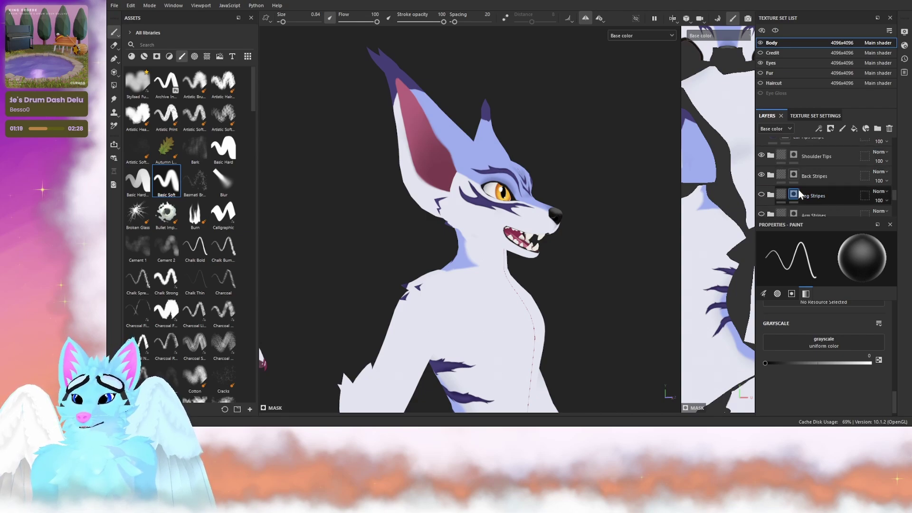
pyautogui.scroll(-1, 799, 193)
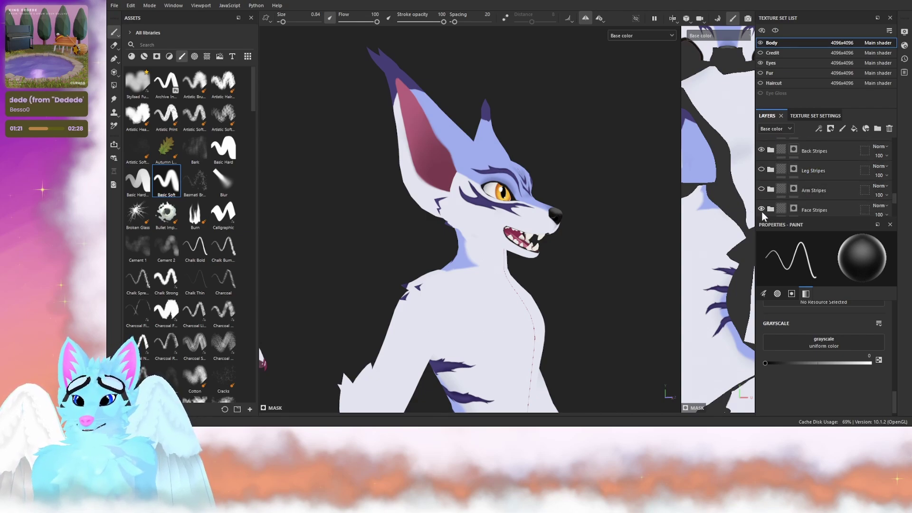
pyautogui.click(761, 210)
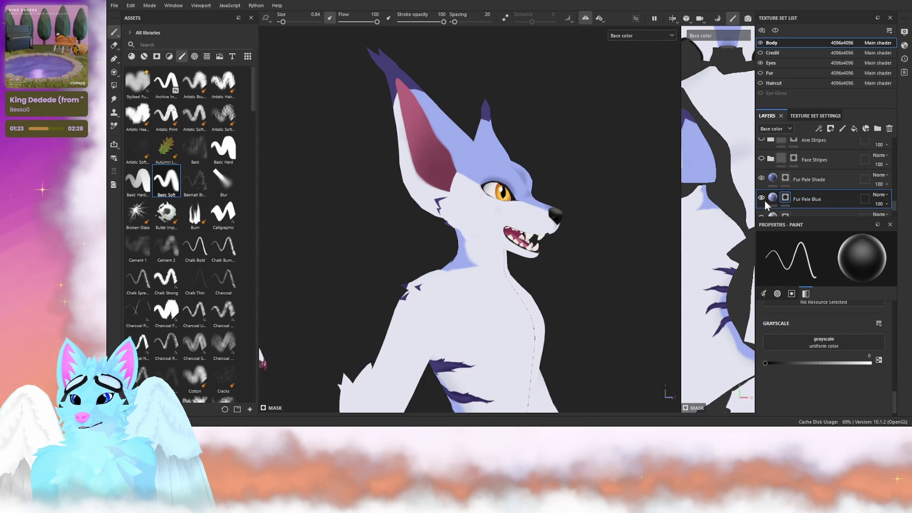
# - Toggle the Back Stripes folder's visibility to compare the torso with and without its stripes, and leave it hidden
pyautogui.scroll(-1, 779, 190)
pyautogui.scroll(3, 770, 190)
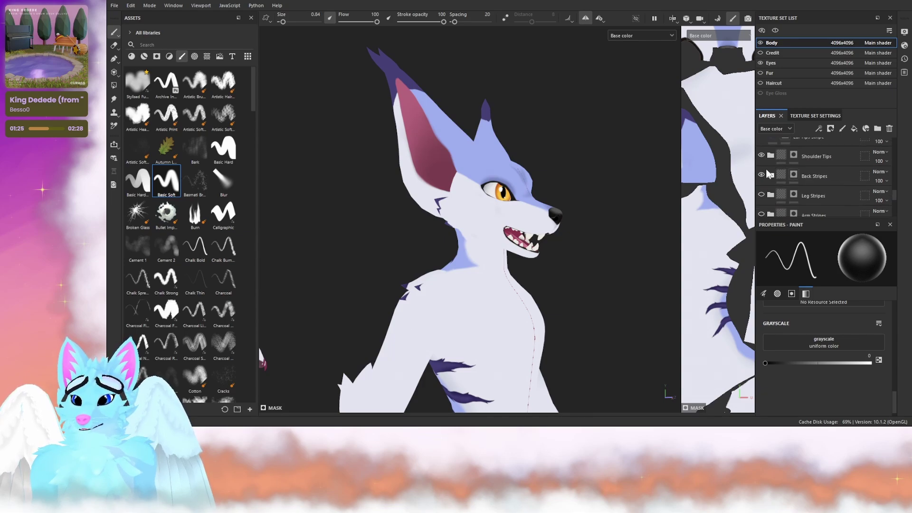
pyautogui.click(761, 175)
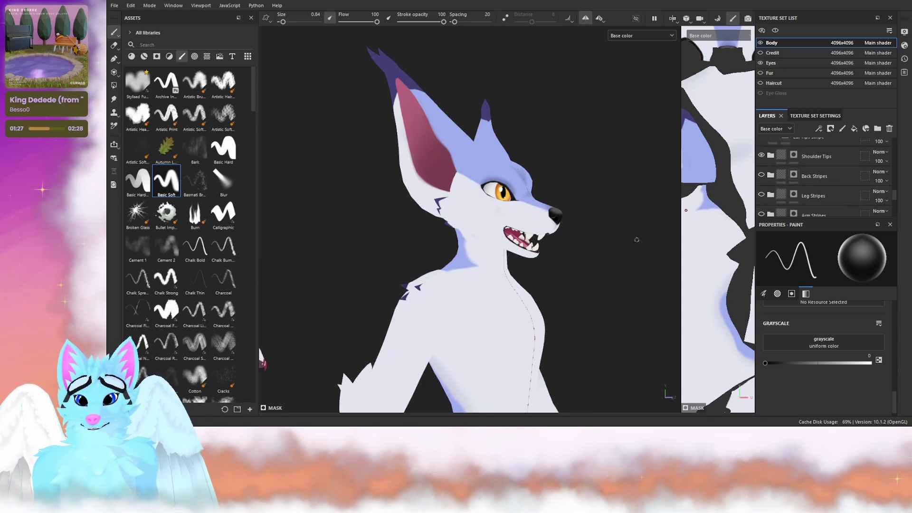
pyautogui.click(761, 175)
pyautogui.click(761, 176)
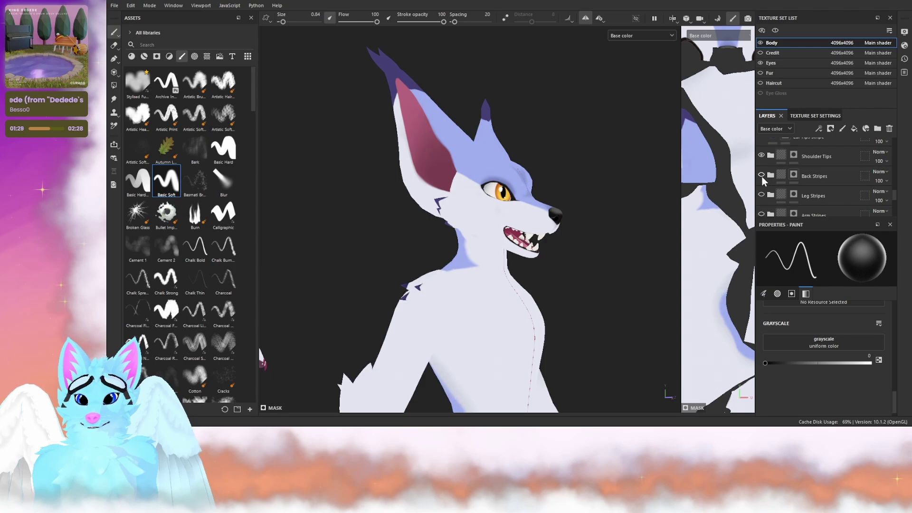
# - Compare the torso with and without the Back Stripes folder again, leave it hidden, and save the project
pyautogui.click(763, 176)
pyautogui.click(763, 176)
pyautogui.scroll(-2, 507, 238)
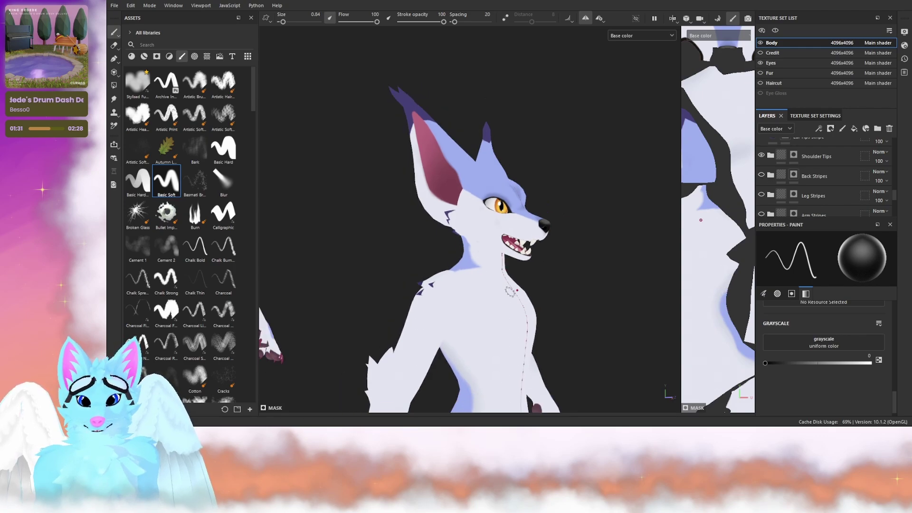
pyautogui.moveTo(508, 274); pyautogui.dragTo(508, 170, button='middle')
pyautogui.keyDown('alt'); pyautogui.moveTo(508, 170); pyautogui.dragTo(423, 247); pyautogui.keyUp('alt')
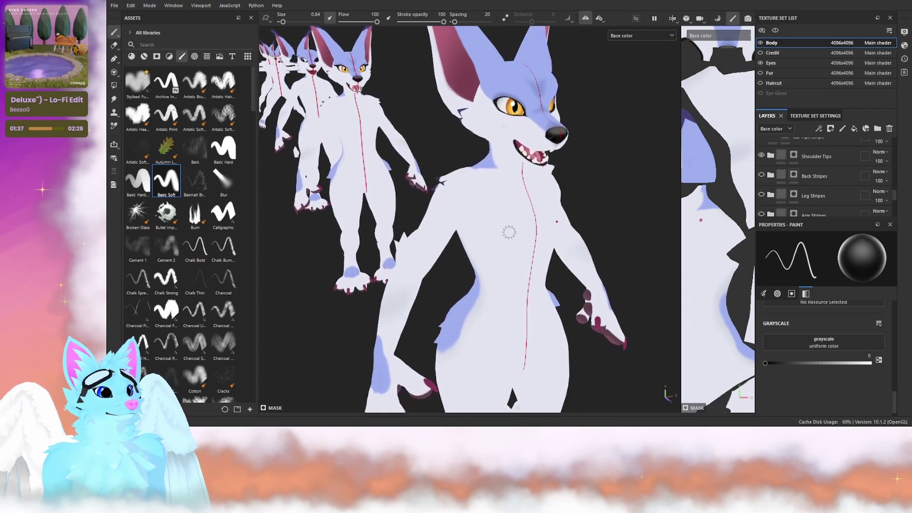
pyautogui.press('ctrl')
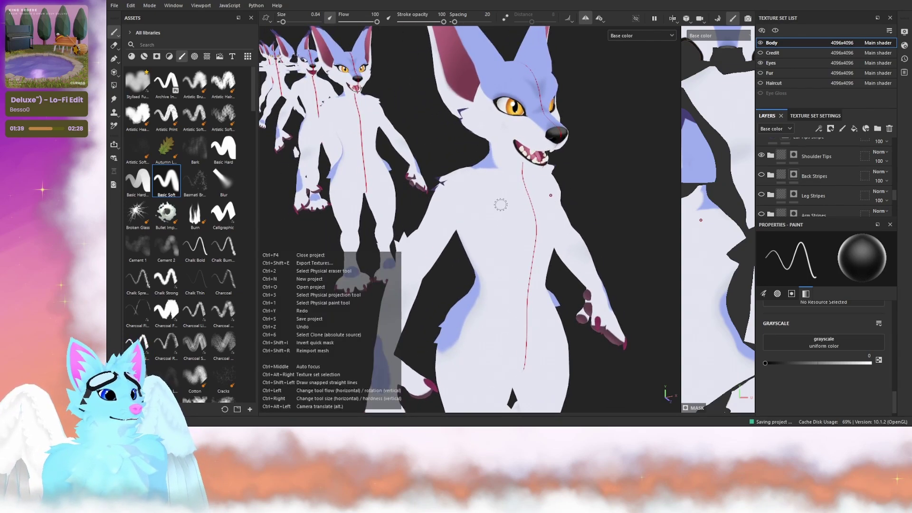
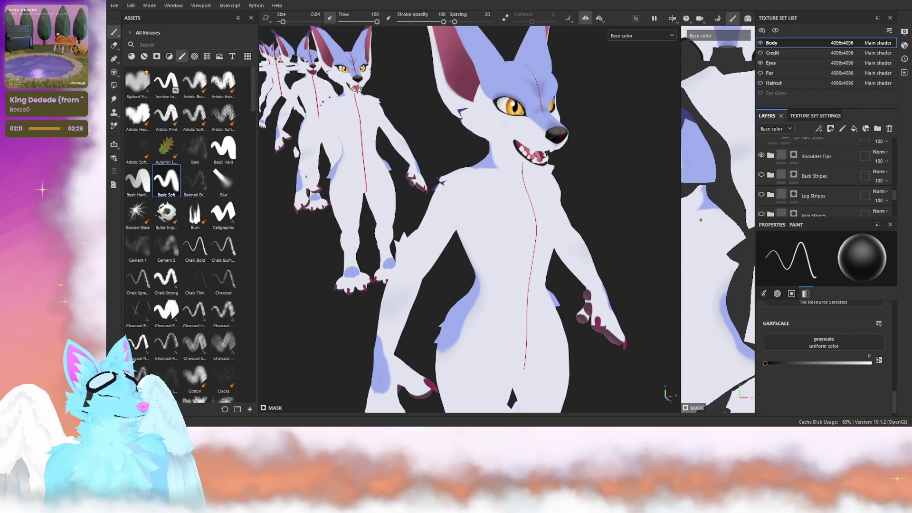
# - Select the mask of the Ear Tips Stripe layer for editing the dark ear tips
pyautogui.keyDown('alt'); pyautogui.moveTo(476, 174); pyautogui.dragTo(525, 179, button='right'); pyautogui.keyUp('alt')
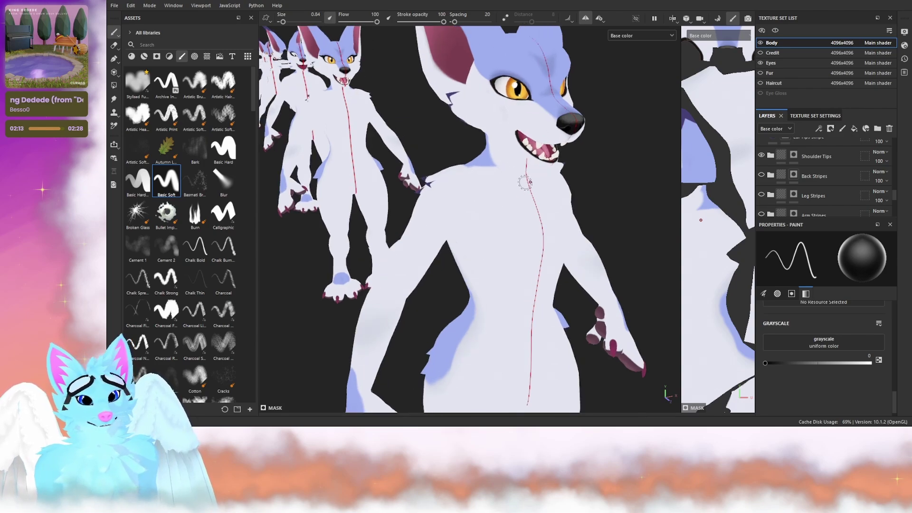
pyautogui.keyDown('alt'); pyautogui.moveTo(495, 177); pyautogui.dragTo(547, 162); pyautogui.keyUp('alt')
pyautogui.keyDown('alt'); pyautogui.moveTo(546, 163); pyautogui.dragTo(567, 210, button='middle'); pyautogui.keyUp('alt')
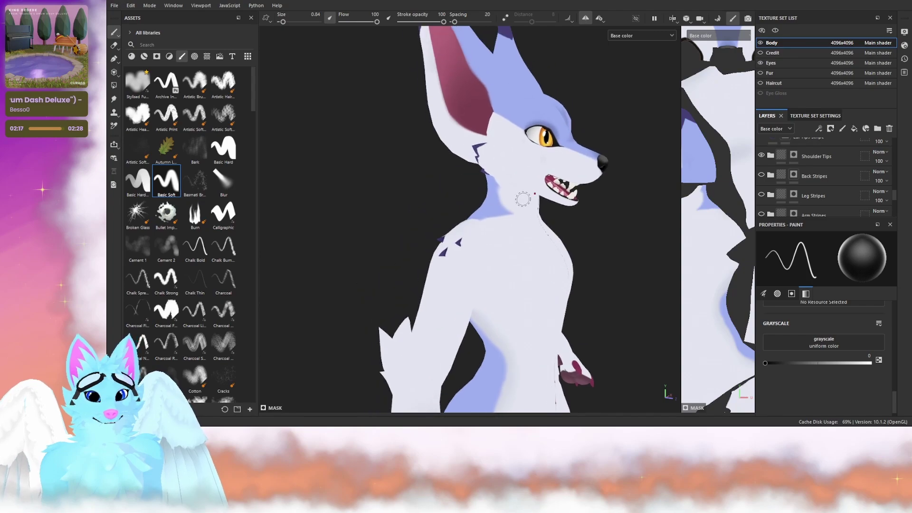
pyautogui.scroll(2, 823, 190)
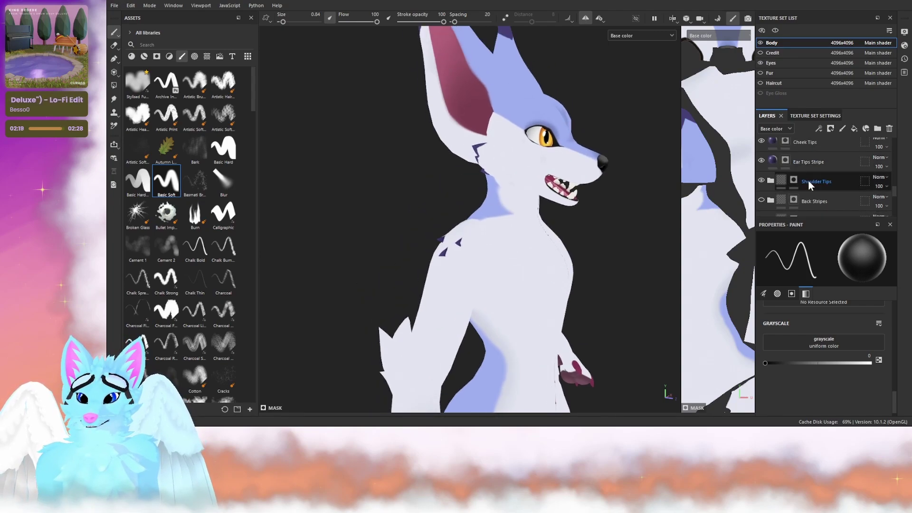
pyautogui.scroll(-1, 808, 181)
pyautogui.click(820, 162)
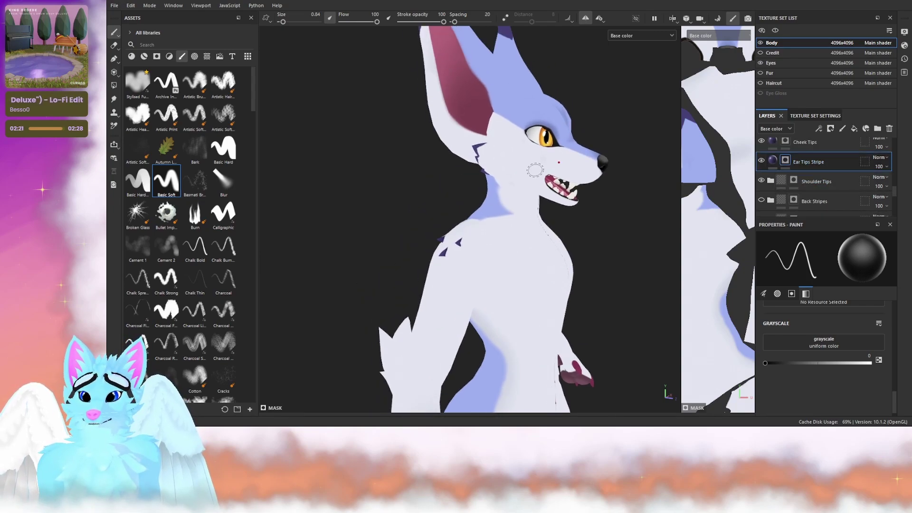
pyautogui.scroll(4, 456, 317)
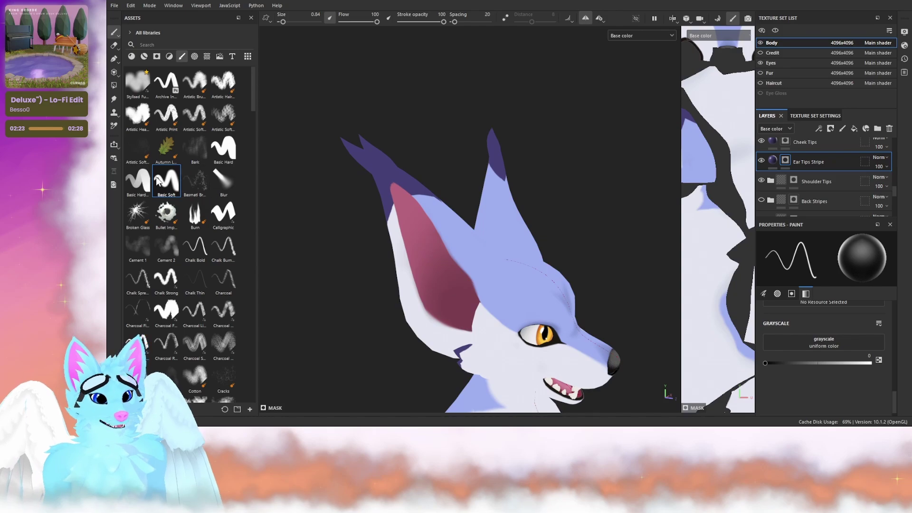
# - Set up the Basic Hard brush with Lazy Mouse at distance 8 and a brush size of 0.1
pyautogui.click(224, 148)
pyautogui.keyDown('ctrl'); pyautogui.moveTo(371, 202); pyautogui.dragTo(352, 203, button='right'); pyautogui.keyUp('ctrl')
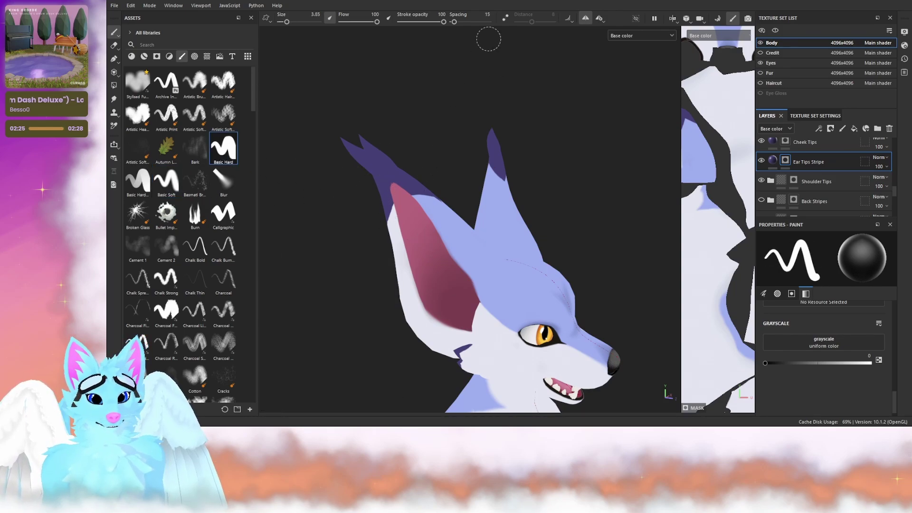
pyautogui.click(504, 18)
pyautogui.keyDown('ctrl'); pyautogui.moveTo(443, 203); pyautogui.dragTo(425, 205, button='right'); pyautogui.keyUp('ctrl')
pyautogui.scroll(4, 431, 201)
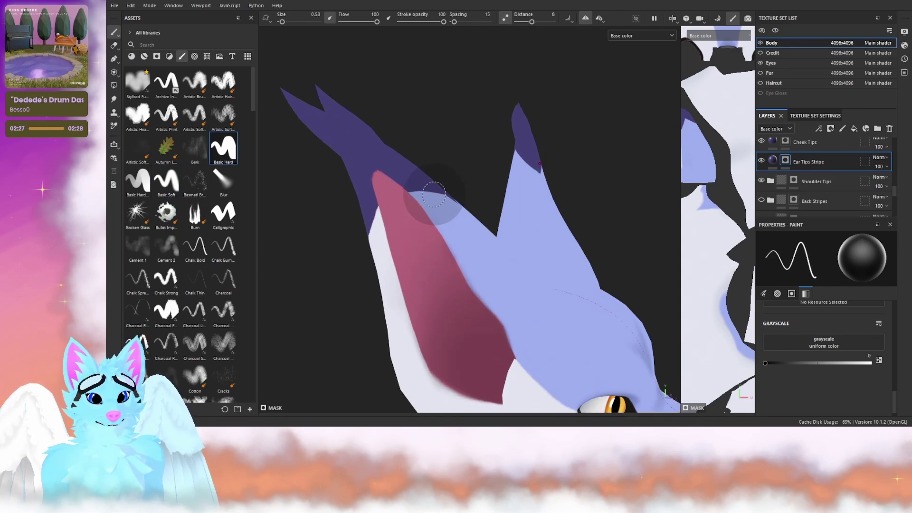
pyautogui.moveTo(430, 201)
pyautogui.keyDown('alt'); pyautogui.mouseDown()
pyautogui.moveTo(317, 221)
pyautogui.moveTo(76, 216)
pyautogui.mouseUp(); pyautogui.keyUp('alt')
pyautogui.keyDown('ctrl'); pyautogui.moveTo(387, 195); pyautogui.dragTo(381, 195, button='right'); pyautogui.keyUp('ctrl')
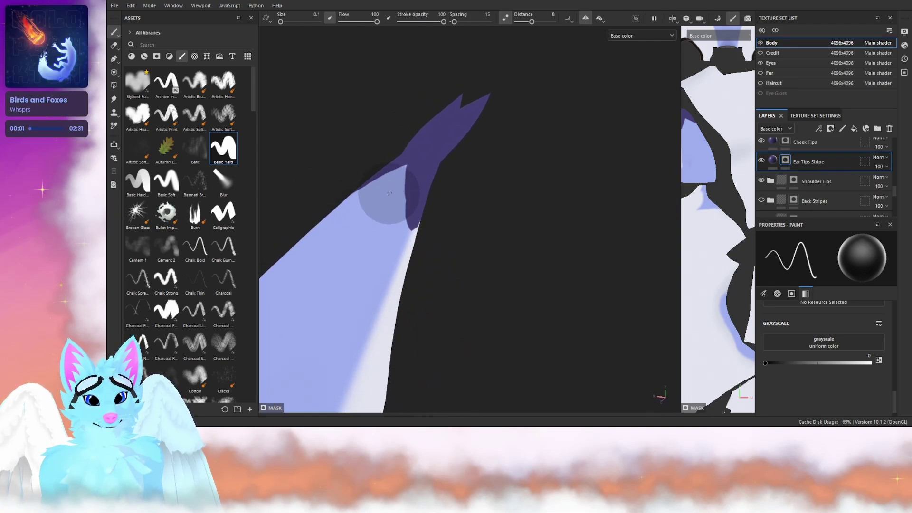
# - Paint the dark stripe's lower edges smooth on the back of the ear tip with the mask grayscale at 1
pyautogui.scroll(2, 406, 185)
pyautogui.keyDown('alt'); pyautogui.moveTo(447, 189); pyautogui.dragTo(468, 219, button='middle'); pyautogui.keyUp('alt')
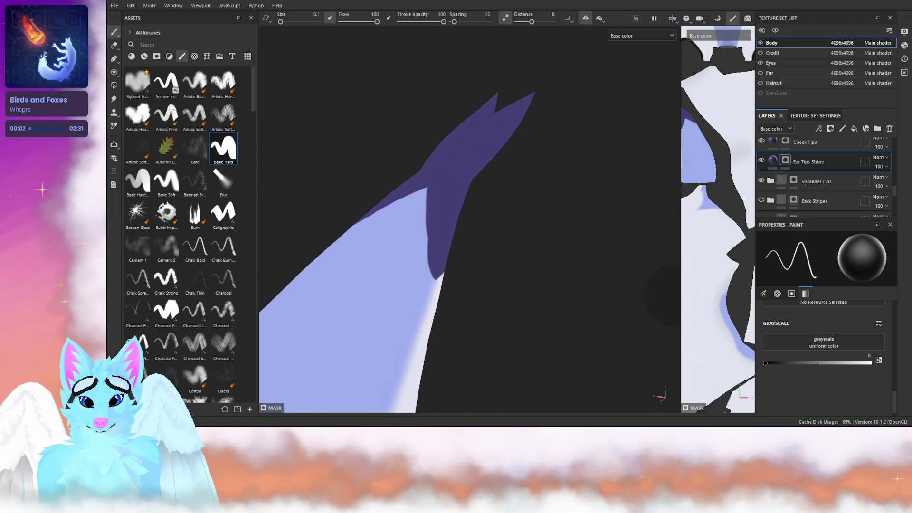
pyautogui.click(871, 362)
pyautogui.scroll(1, 412, 252)
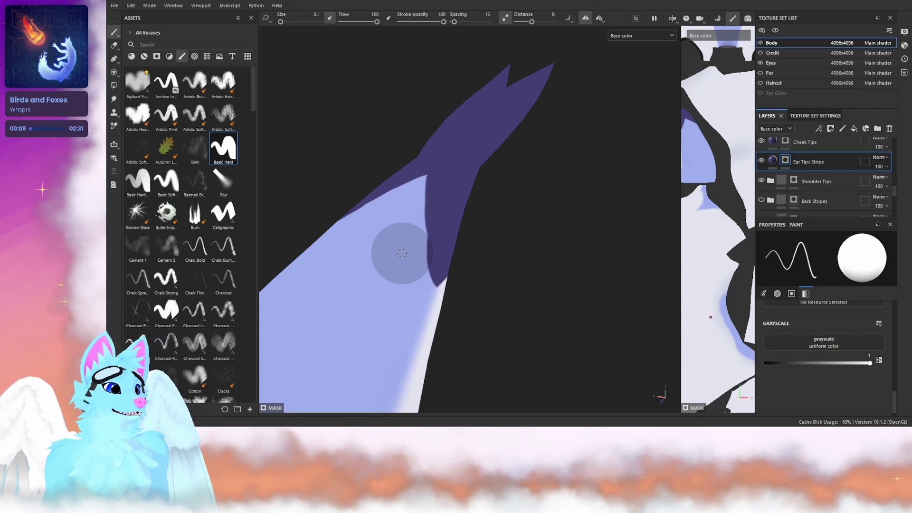
pyautogui.moveTo(445, 234)
pyautogui.keyDown('alt'); pyautogui.mouseDown()
pyautogui.moveTo(428, 248)
pyautogui.moveTo(427, 264)
pyautogui.moveTo(445, 282)
pyautogui.mouseUp(); pyautogui.keyUp('alt')
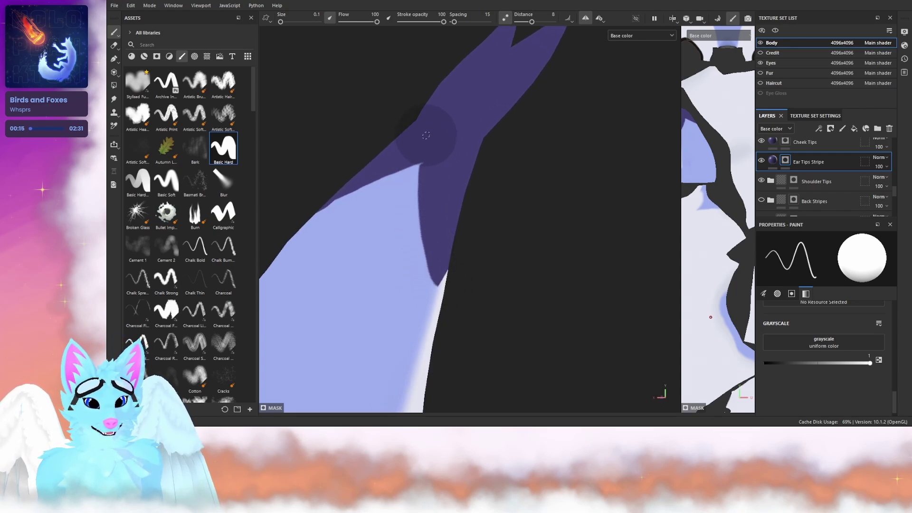
pyautogui.keyDown('alt'); pyautogui.moveTo(434, 167); pyautogui.dragTo(503, 205); pyautogui.keyUp('alt')
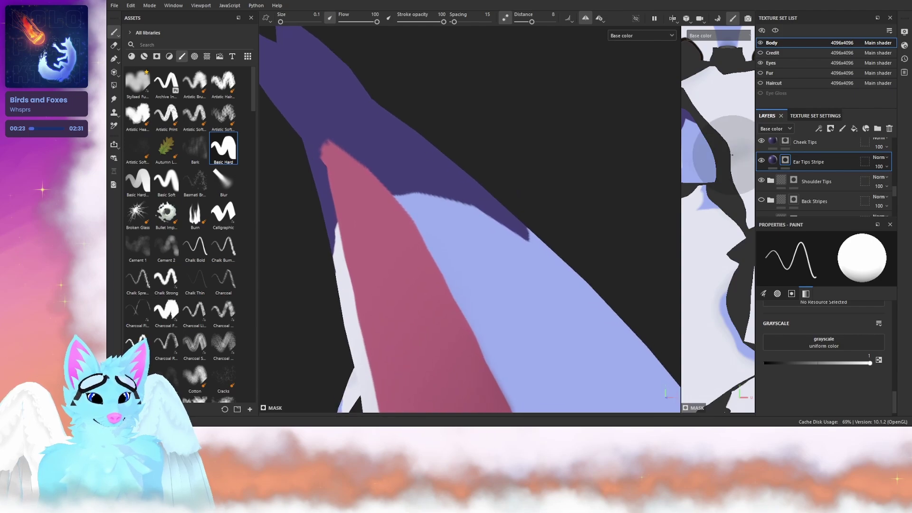
pyautogui.moveTo(418, 189)
pyautogui.keyDown('alt'); pyautogui.mouseDown()
pyautogui.moveTo(480, 152)
pyautogui.moveTo(455, 195)
pyautogui.moveTo(377, 194)
pyautogui.mouseUp(); pyautogui.keyUp('alt')
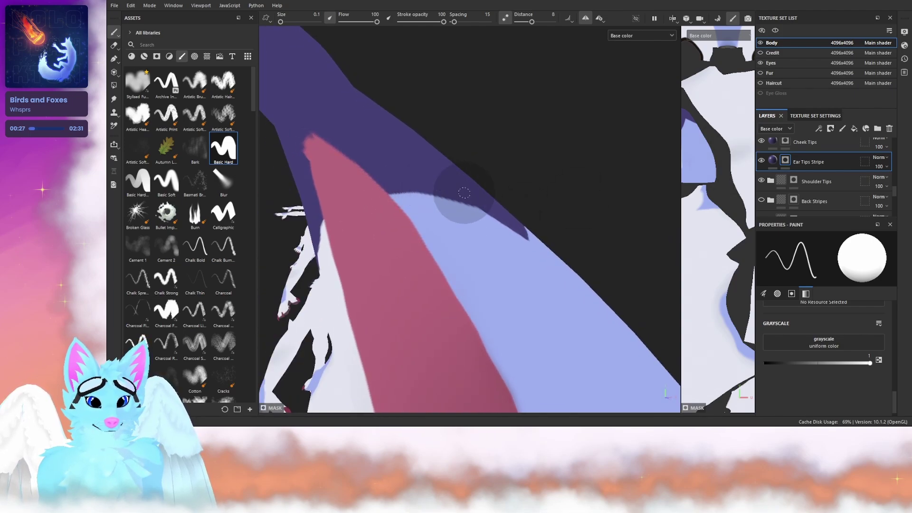
# - Trim the dark stripe's lower edge beside the pink inner ear with the mask grayscale at 0
pyautogui.moveTo(870, 363); pyautogui.dragTo(764, 362)
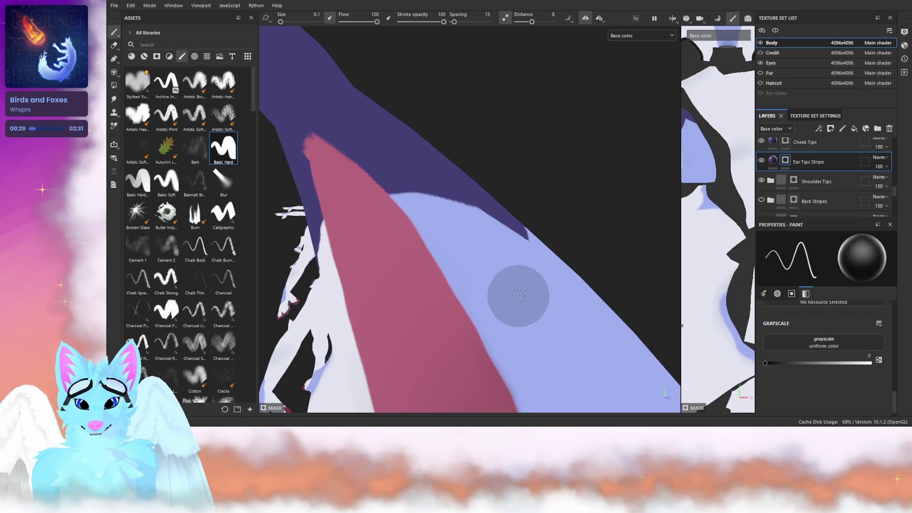
pyautogui.moveTo(467, 205)
pyautogui.mouseDown()
pyautogui.moveTo(384, 187)
pyautogui.moveTo(339, 197)
pyautogui.mouseUp()
pyautogui.keyDown('alt'); pyautogui.moveTo(406, 217); pyautogui.dragTo(479, 199); pyautogui.keyUp('alt')
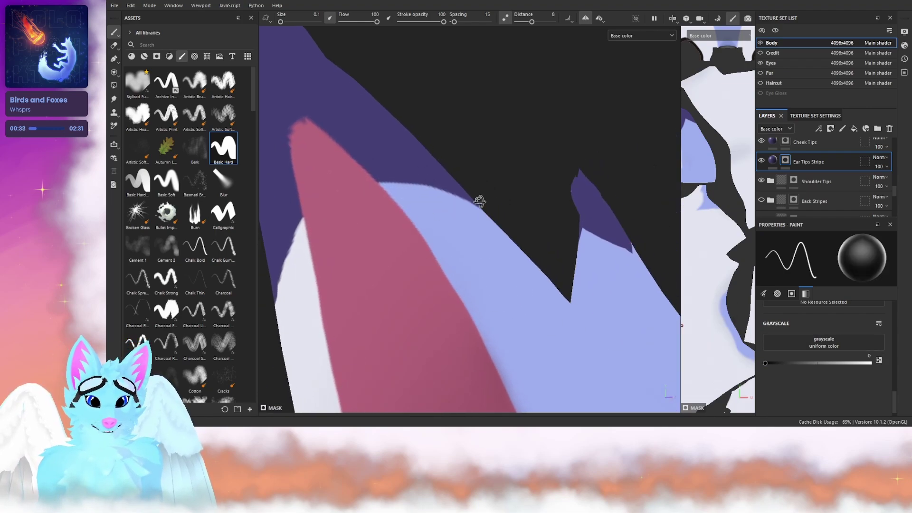
# - Erase the rough lower edge of the dark stripe on the back of the ear tip, following its rounded end
pyautogui.keyDown('alt'); pyautogui.moveTo(432, 244); pyautogui.dragTo(819, 210); pyautogui.keyUp('alt')
pyautogui.scroll(6, 521, 177)
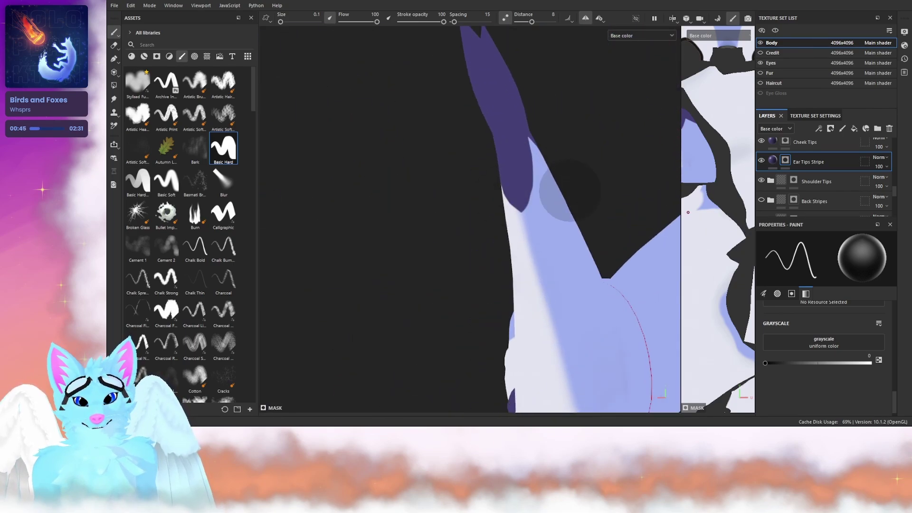
pyautogui.keyDown('alt'); pyautogui.moveTo(530, 214); pyautogui.dragTo(542, 188); pyautogui.keyUp('alt')
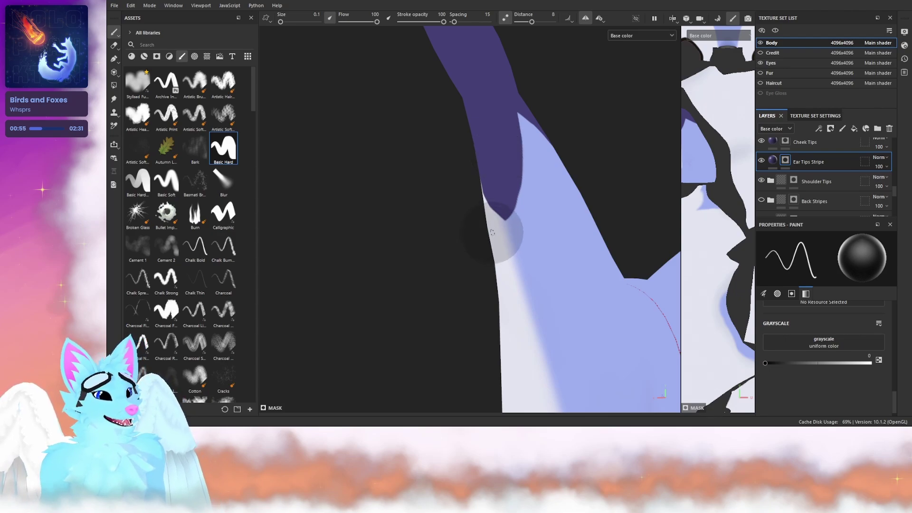
pyautogui.keyDown('alt'); pyautogui.moveTo(523, 168); pyautogui.dragTo(496, 170); pyautogui.keyUp('alt')
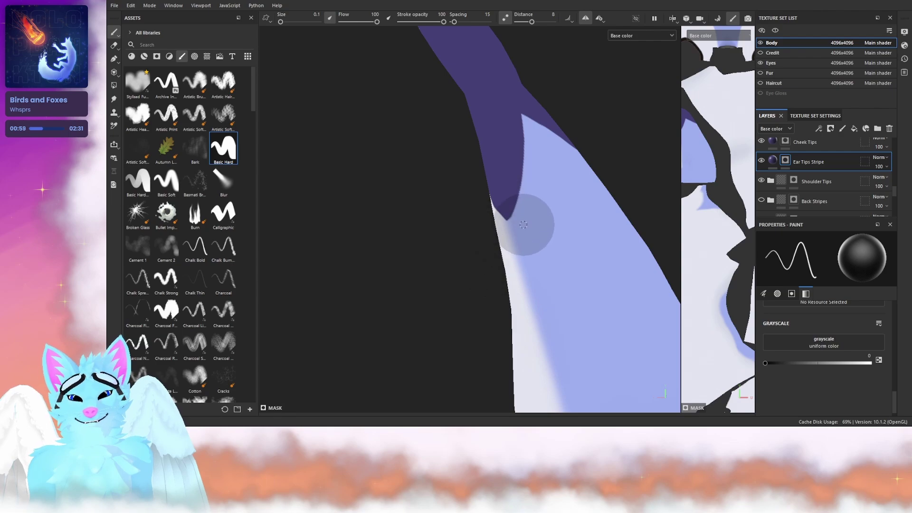
pyautogui.moveTo(522, 225)
pyautogui.keyDown('alt'); pyautogui.mouseDown()
pyautogui.moveTo(480, 283)
pyautogui.moveTo(464, 241)
pyautogui.moveTo(588, 198)
pyautogui.moveTo(573, 223)
pyautogui.mouseUp(); pyautogui.keyUp('alt')
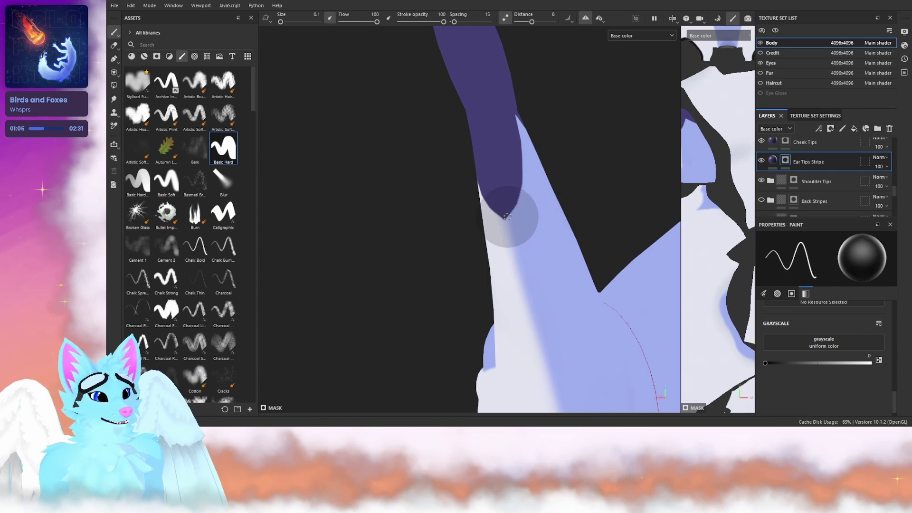
pyautogui.moveTo(545, 237)
pyautogui.keyDown('alt'); pyautogui.mouseDown()
pyautogui.moveTo(597, 211)
pyautogui.moveTo(792, 242)
pyautogui.moveTo(713, 228)
pyautogui.moveTo(611, 187)
pyautogui.moveTo(521, 210)
pyautogui.moveTo(662, 228)
pyautogui.moveTo(631, 204)
pyautogui.moveTo(533, 228)
pyautogui.moveTo(530, 220)
pyautogui.moveTo(545, 220)
pyautogui.moveTo(227, 198)
pyautogui.moveTo(337, 195)
pyautogui.moveTo(380, 171)
pyautogui.mouseUp(); pyautogui.keyUp('alt')
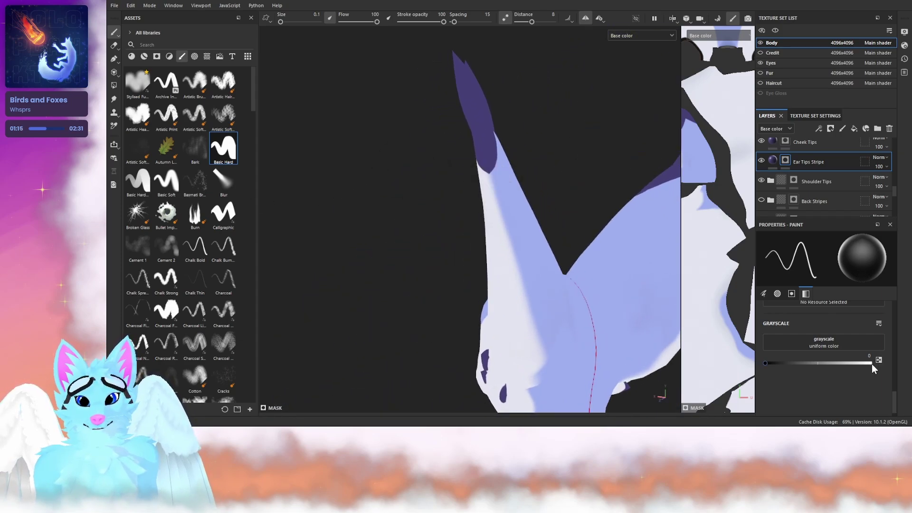
# - Extend the dark stripe's lower end toward a point along the ear's outer edge with the mask grayscale at 1
pyautogui.click(875, 362)
pyautogui.scroll(5, 485, 144)
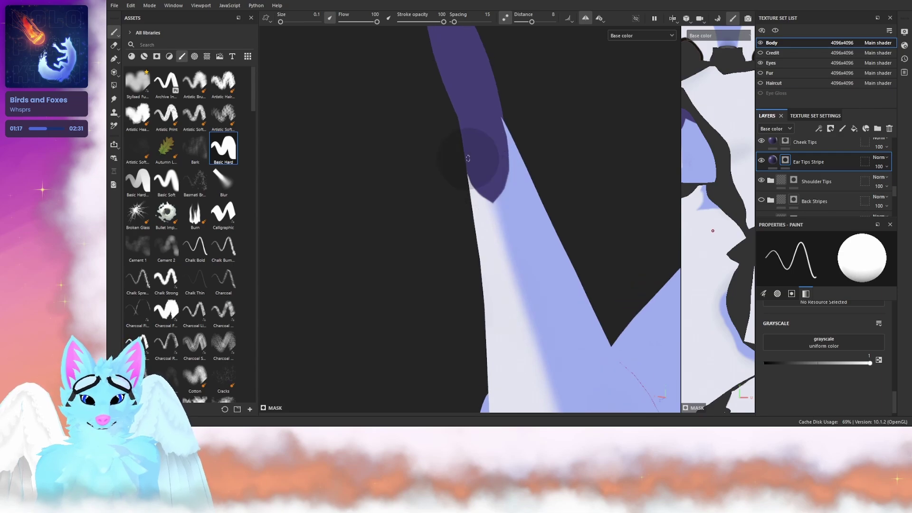
pyautogui.keyDown('alt'); pyautogui.moveTo(505, 154); pyautogui.dragTo(526, 152); pyautogui.keyUp('alt')
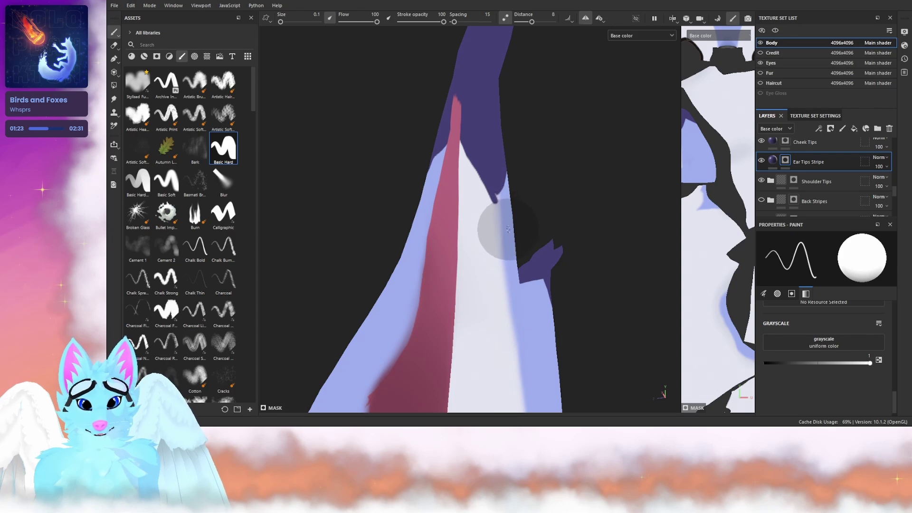
pyautogui.keyDown('alt'); pyautogui.moveTo(495, 183); pyautogui.dragTo(517, 144); pyautogui.keyUp('alt')
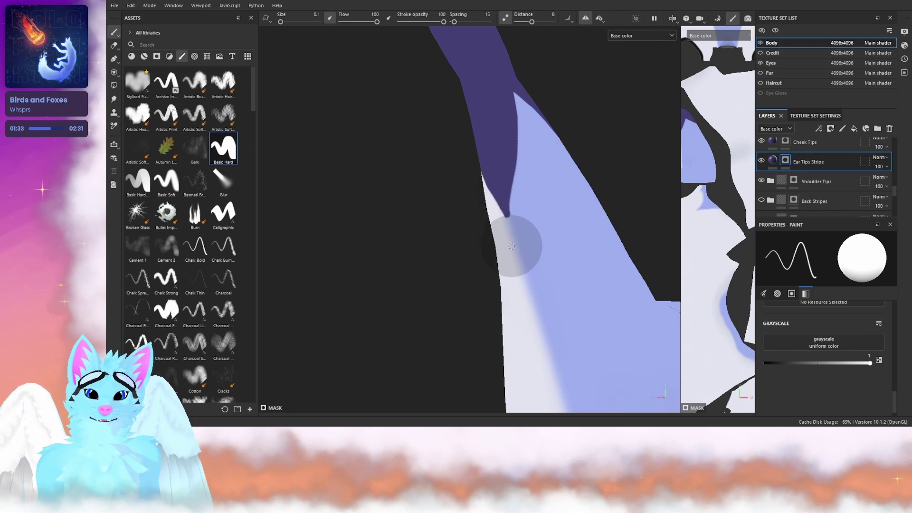
pyautogui.moveTo(493, 187)
pyautogui.keyDown('alt'); pyautogui.mouseDown()
pyautogui.moveTo(544, 198)
pyautogui.moveTo(506, 217)
pyautogui.mouseUp(); pyautogui.keyUp('alt')
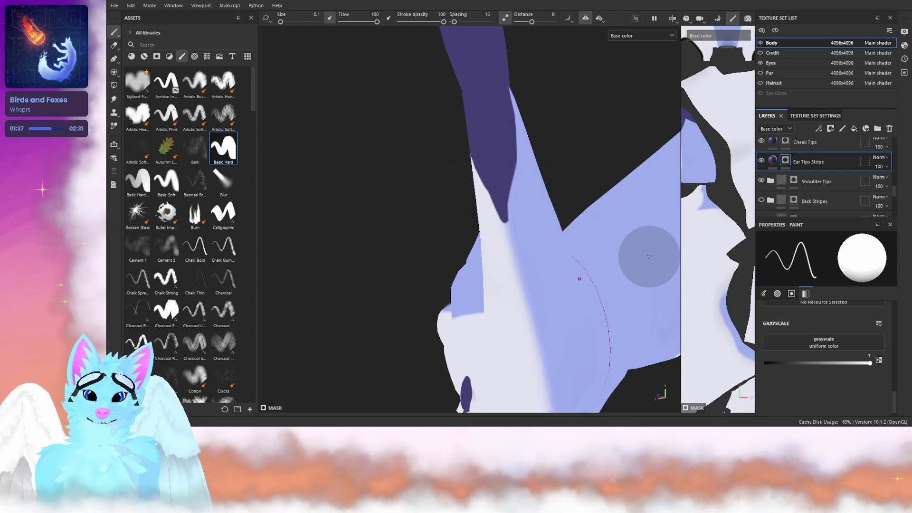
# - Trim the sides of the dark stripe's lower end into a sharp point with the mask grayscale at 0
pyautogui.click(879, 360)
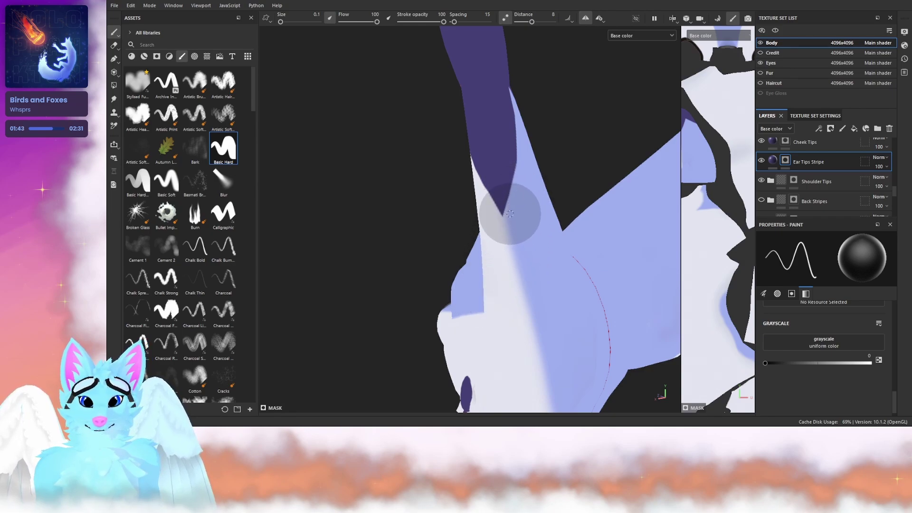
pyautogui.keyDown('alt'); pyautogui.moveTo(504, 269); pyautogui.dragTo(518, 196, button='right'); pyautogui.keyUp('alt')
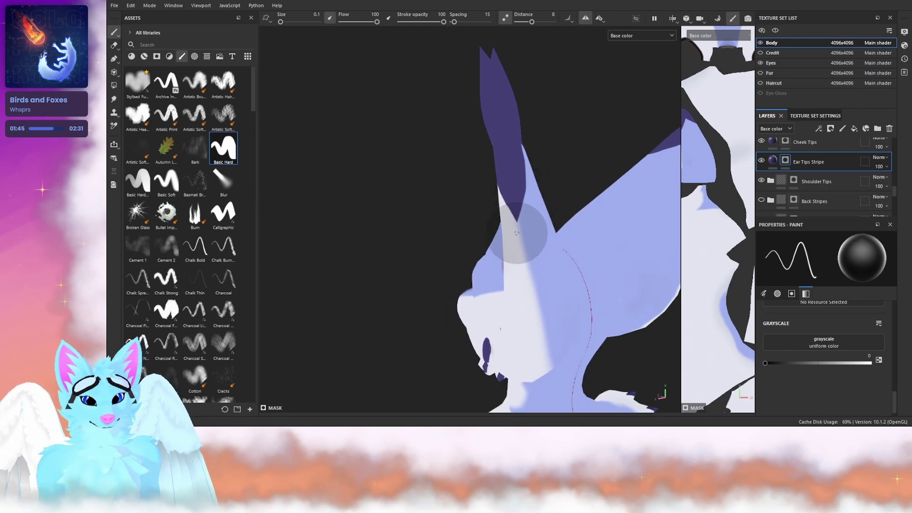
pyautogui.moveTo(517, 233)
pyautogui.keyDown('alt'); pyautogui.mouseDown()
pyautogui.moveTo(519, 244)
pyautogui.moveTo(397, 298)
pyautogui.moveTo(602, 222)
pyautogui.mouseUp(); pyautogui.keyUp('alt')
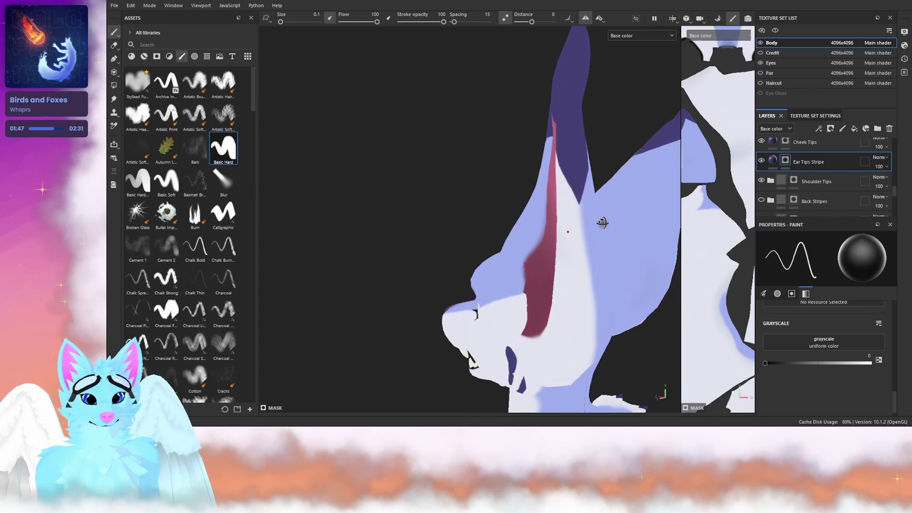
pyautogui.scroll(5, 576, 204)
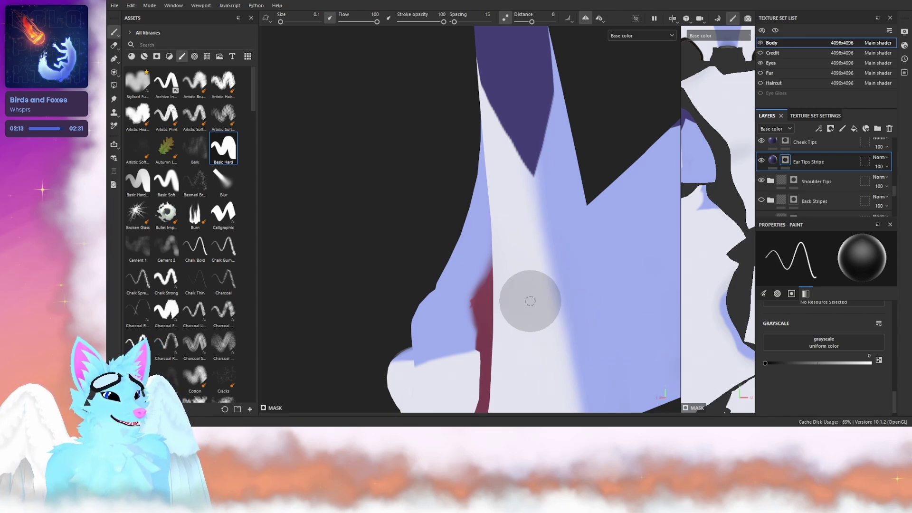
pyautogui.moveTo(529, 301)
pyautogui.keyDown('alt'); pyautogui.mouseDown()
pyautogui.moveTo(526, 188)
pyautogui.moveTo(496, 179)
pyautogui.moveTo(520, 192)
pyautogui.moveTo(661, 213)
pyautogui.moveTo(639, 193)
pyautogui.mouseUp(); pyautogui.keyUp('alt')
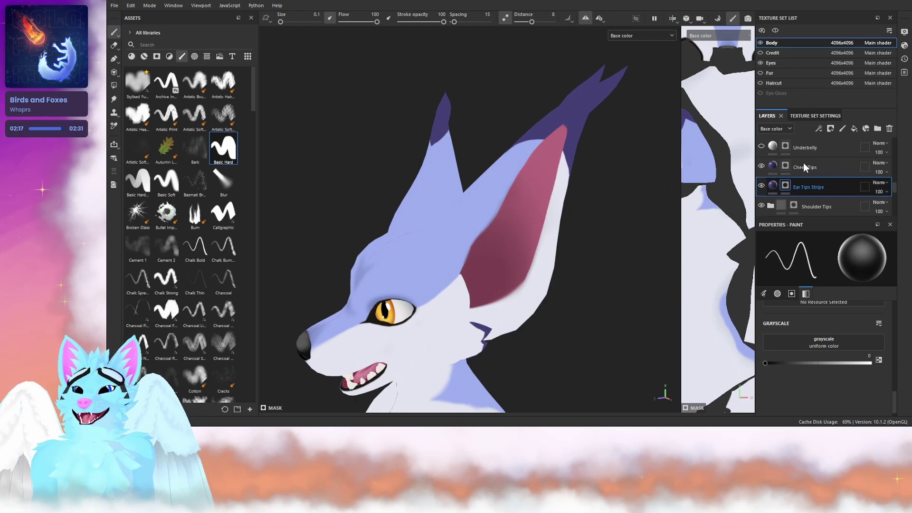
# - Turn off Lazy Mouse for the brush and frame the dark ear tip beside the pink inner ear
pyautogui.scroll(3, 803, 162)
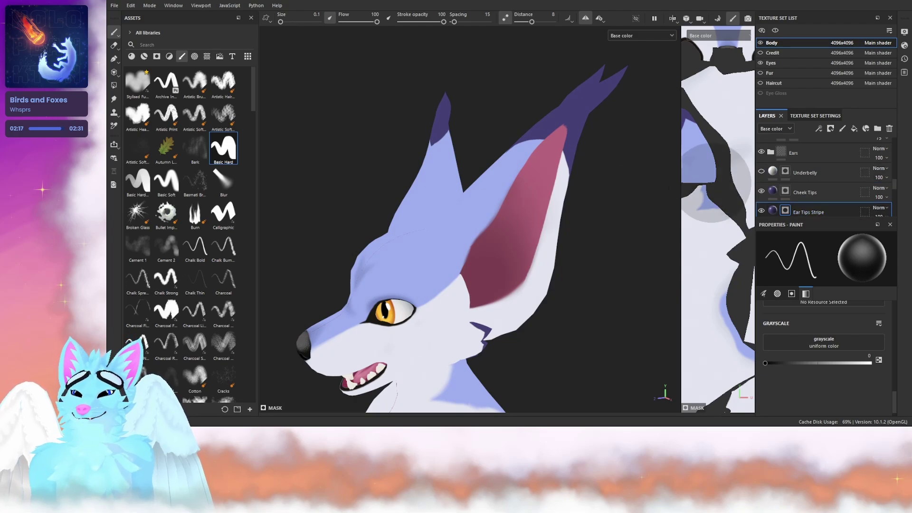
pyautogui.click(503, 18)
pyautogui.scroll(1, 551, 141)
pyautogui.keyDown('alt'); pyautogui.moveTo(577, 133); pyautogui.dragTo(544, 141, button='middle'); pyautogui.keyUp('alt')
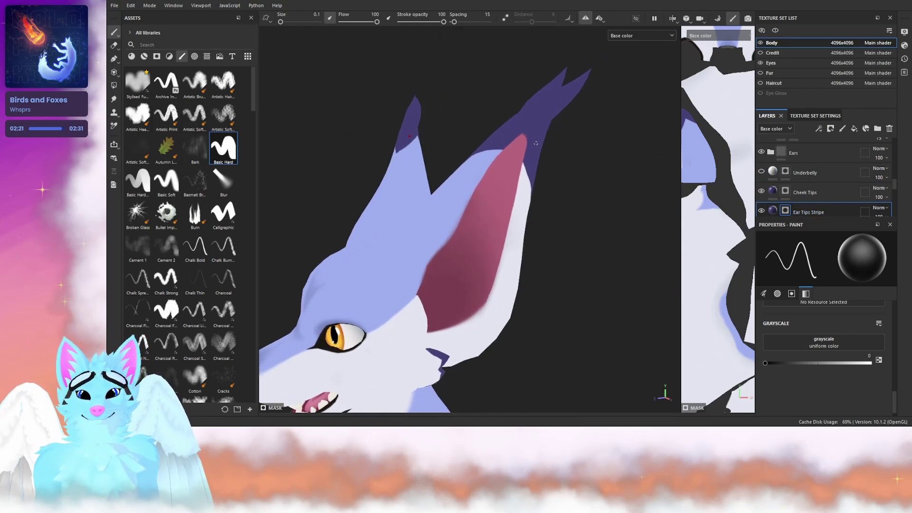
# - Add a fill layer above the Ear Tips Stripe layer and leave only its color channel enabled
pyautogui.scroll(1, 544, 141)
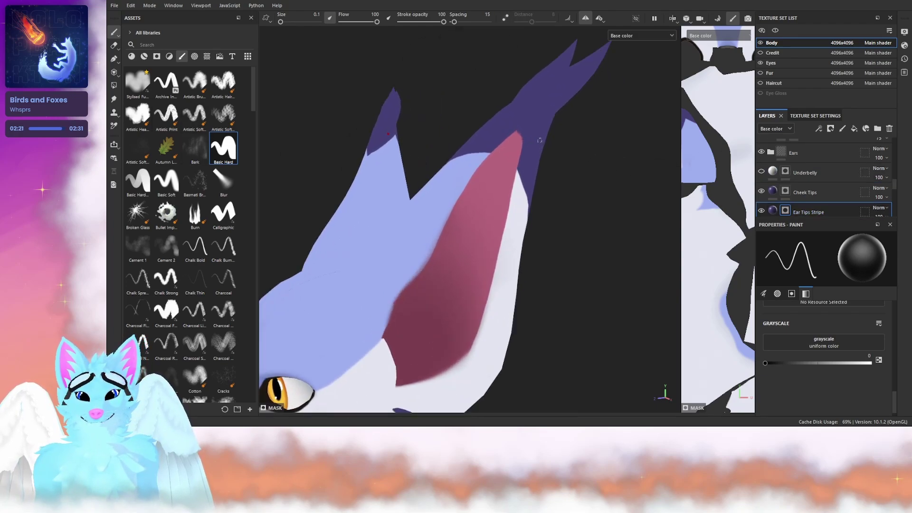
pyautogui.click(853, 128)
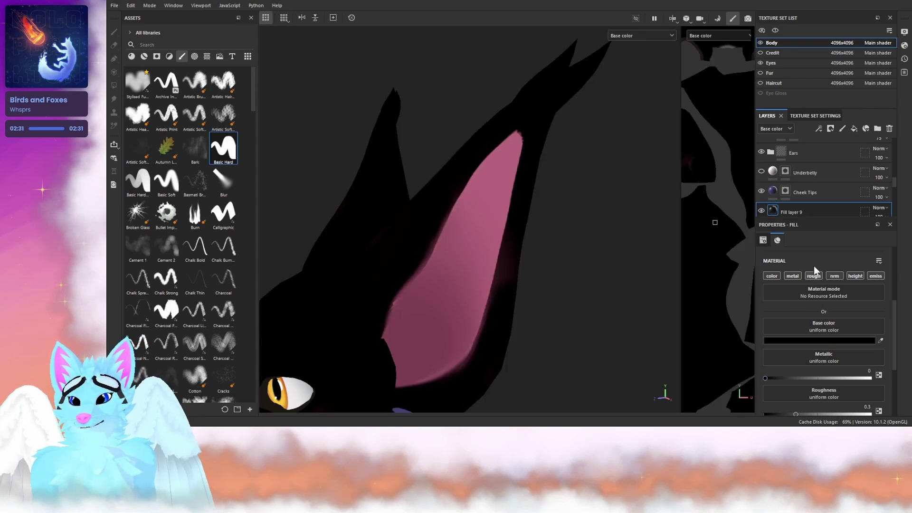
pyautogui.click(792, 276)
pyautogui.click(813, 276)
pyautogui.click(833, 275)
pyautogui.click(851, 275)
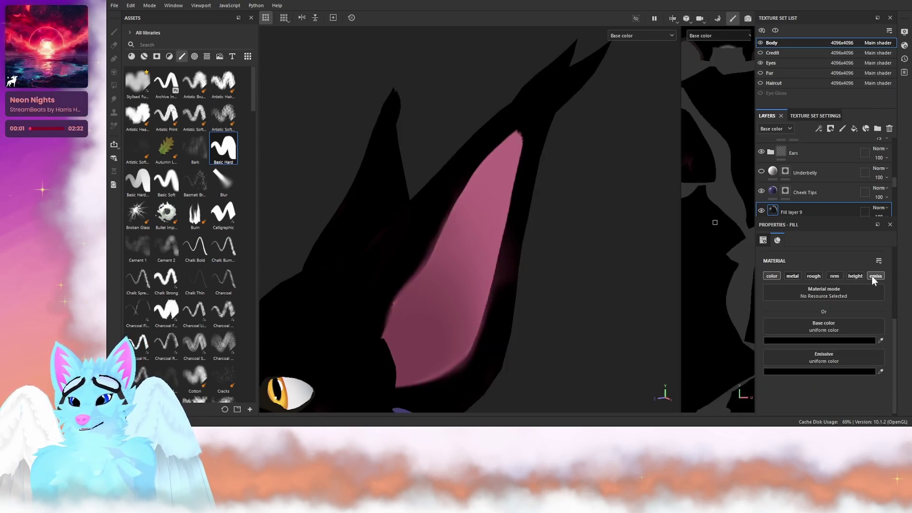
pyautogui.click(873, 276)
# - Copy the dark indigo base color from Face Stripes Shade in the Face Stripes folder and apply it to Fill layer 9
pyautogui.scroll(-3, 807, 199)
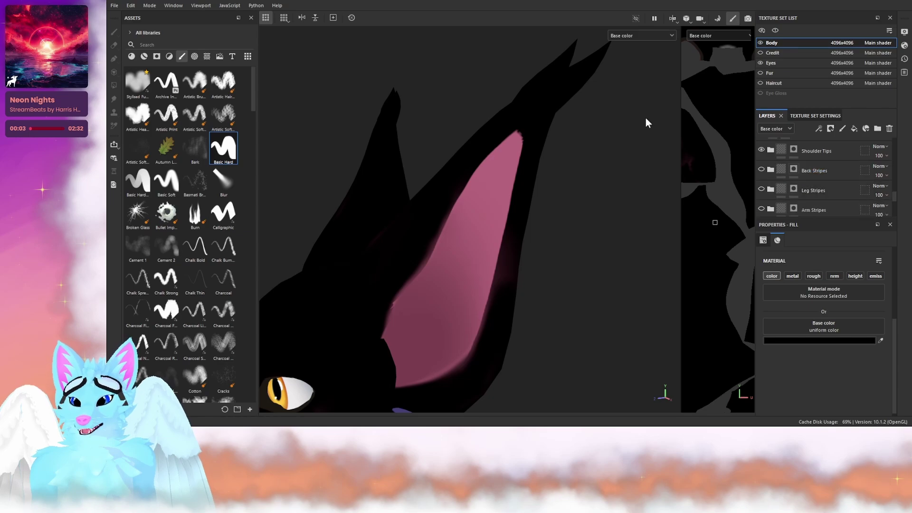
pyautogui.scroll(-2, 850, 197)
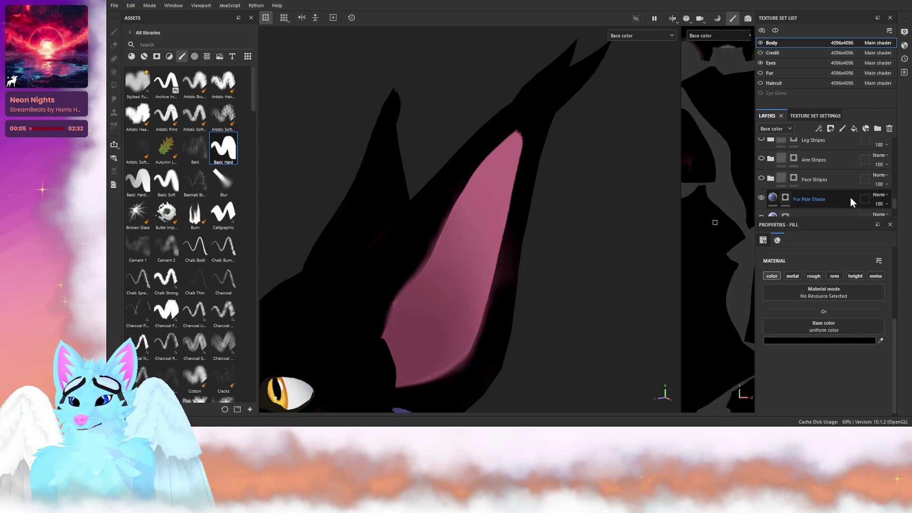
pyautogui.click(770, 178)
pyautogui.click(823, 198)
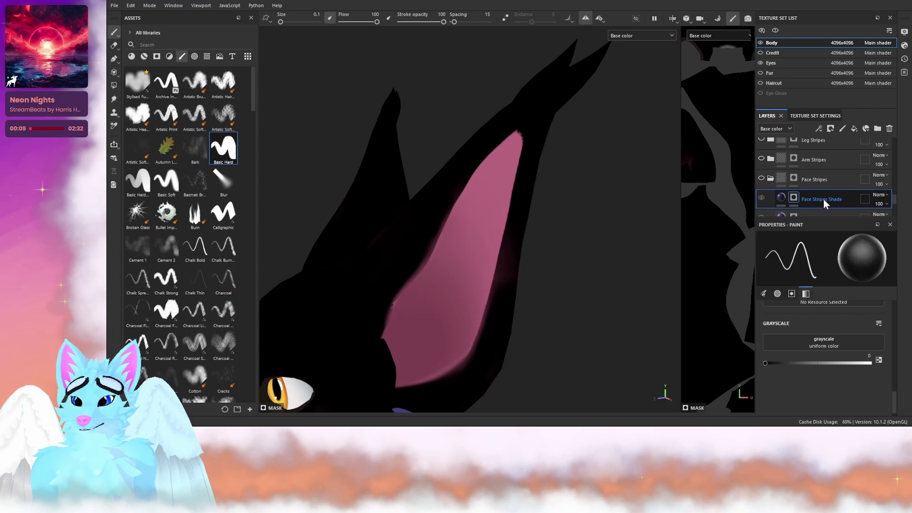
pyautogui.scroll(2, 832, 336)
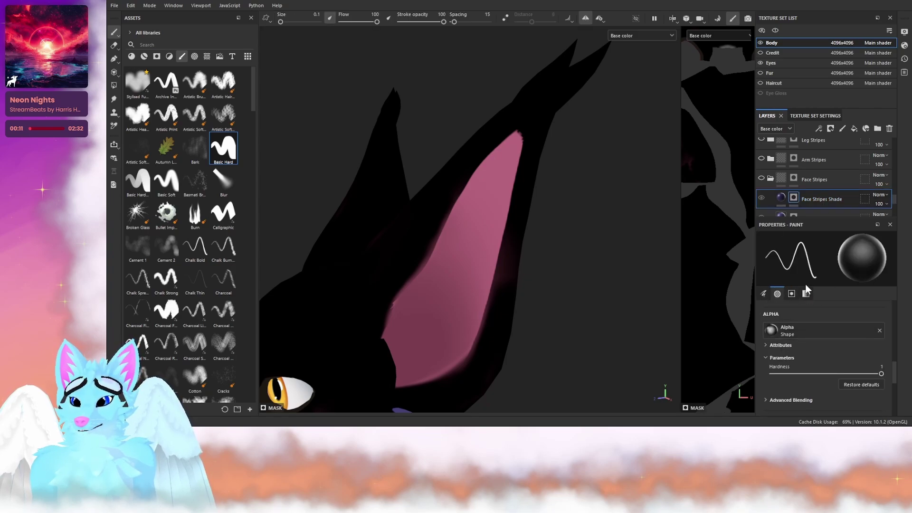
pyautogui.click(781, 197)
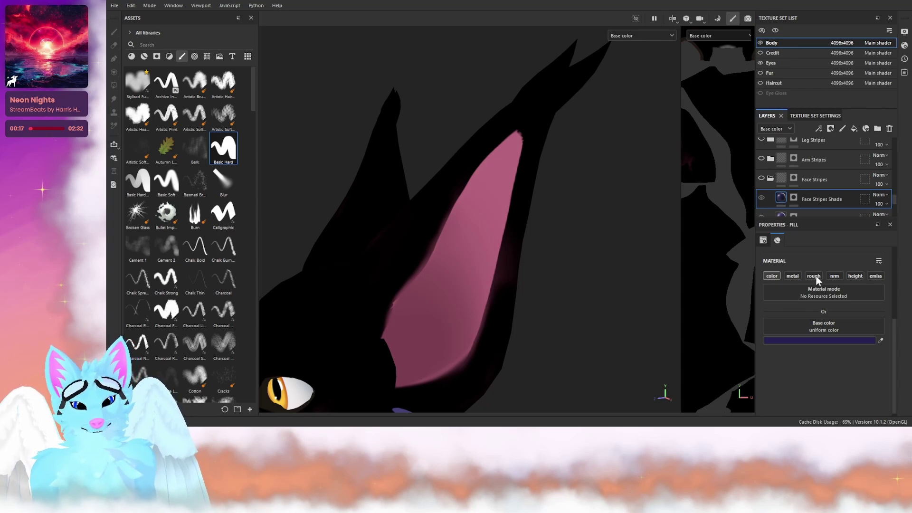
pyautogui.scroll(1, 774, 185)
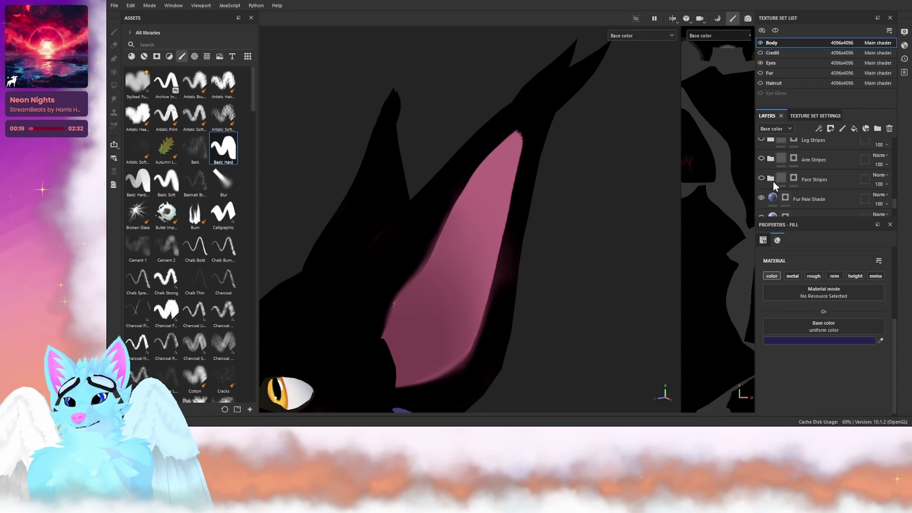
pyautogui.scroll(3, 766, 191)
pyautogui.scroll(1, 786, 171)
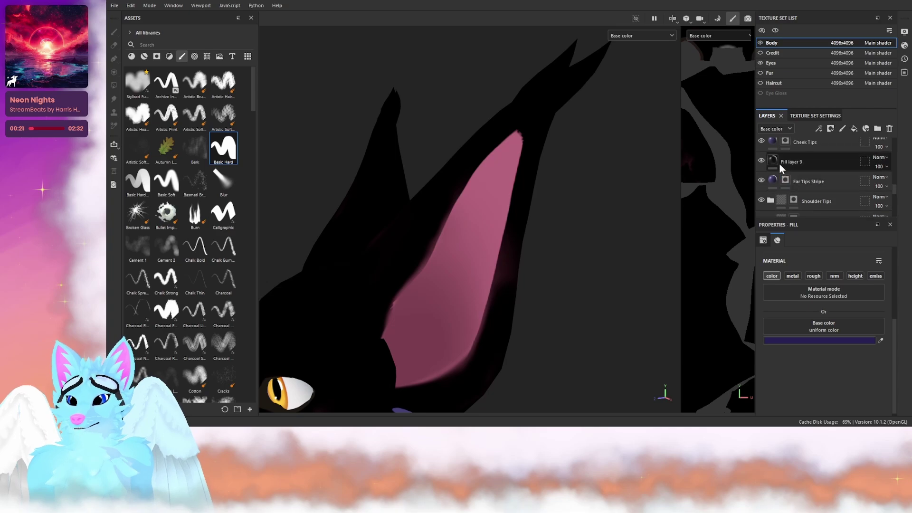
pyautogui.click(772, 162)
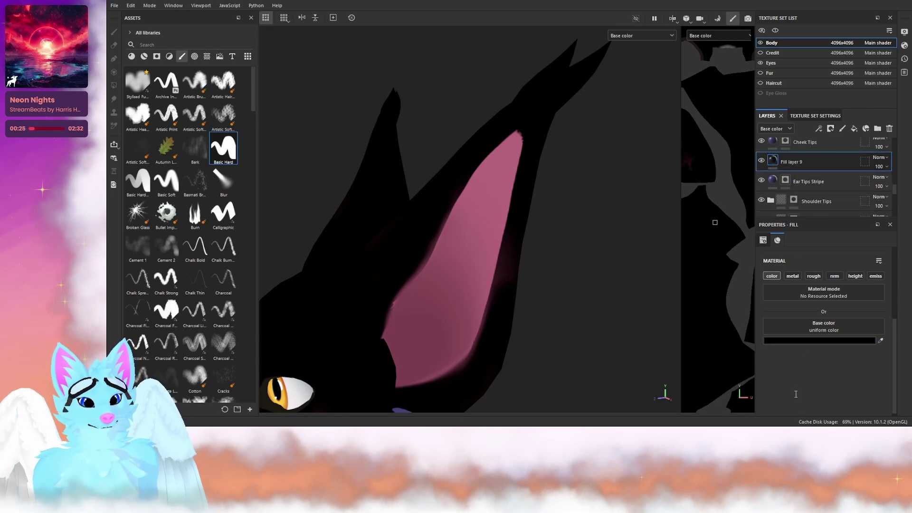
pyautogui.hotkey('ctrl', 'v')
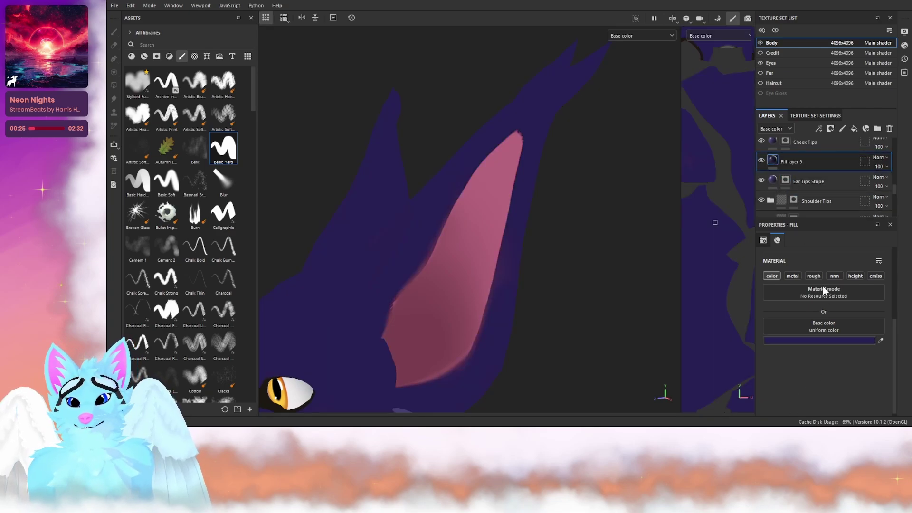
# - Group Fill layer 9 and Ear Tips Stripe in a new masked folder, moving the stripe's mask onto the folder
pyautogui.click(877, 129)
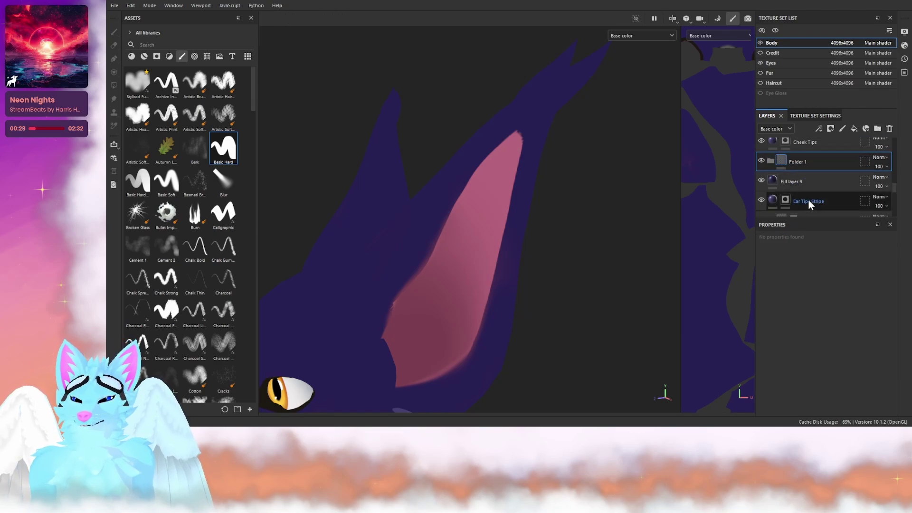
pyautogui.click(856, 149)
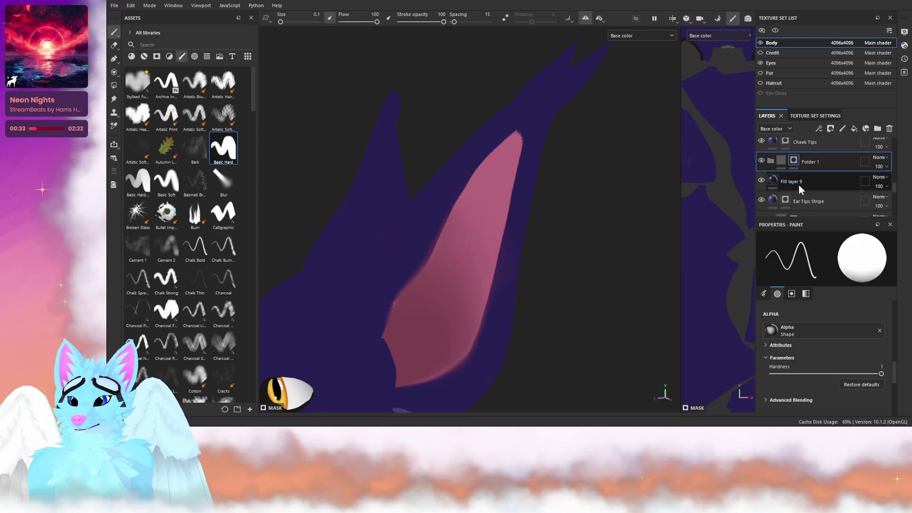
pyautogui.moveTo(777, 179); pyautogui.dragTo(815, 160)
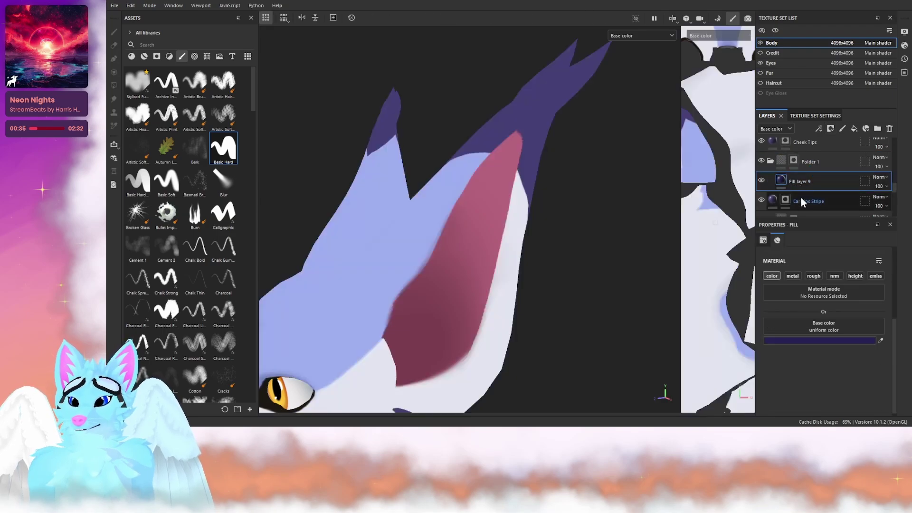
pyautogui.moveTo(801, 198)
pyautogui.mouseDown()
pyautogui.moveTo(814, 161)
pyautogui.moveTo(803, 194)
pyautogui.mouseUp()
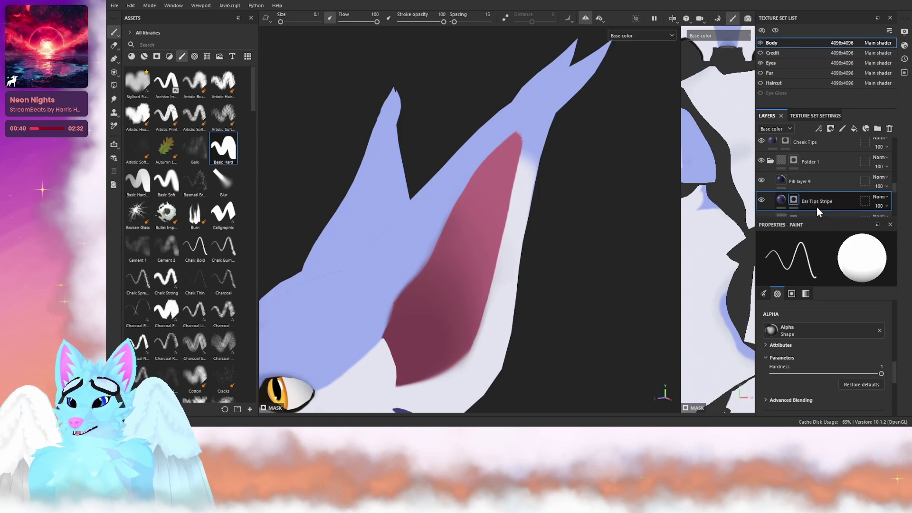
pyautogui.click(794, 163)
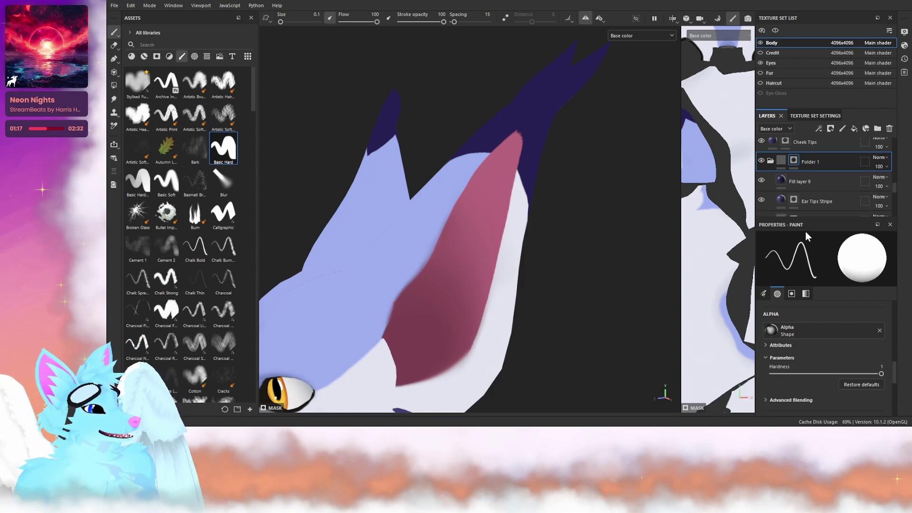
# - Rename the fill layer inside the new folder to Ear Tip Shade and give it a black mask
pyautogui.click(808, 181)
pyautogui.doubleClick(807, 179)
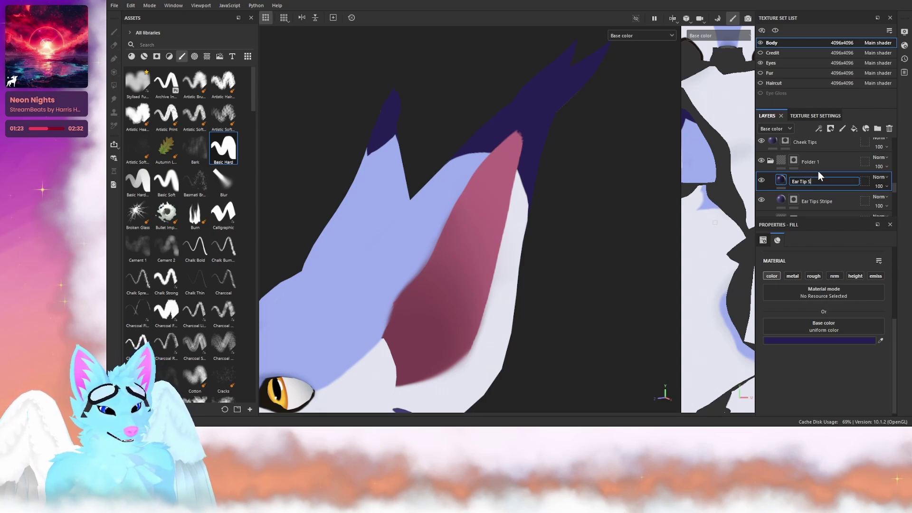
pyautogui.write('Ear Tip Shade')
pyautogui.press('Return')
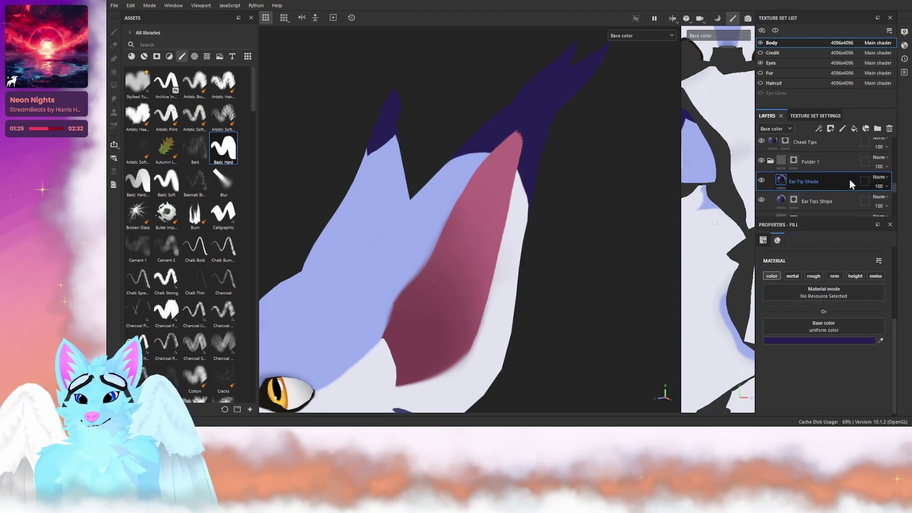
pyautogui.click(842, 153)
# - Set up the Basic Soft brush at size 1.85 and stroke opacity 44 for painting the Ear Tip Shade mask
pyautogui.click(167, 182)
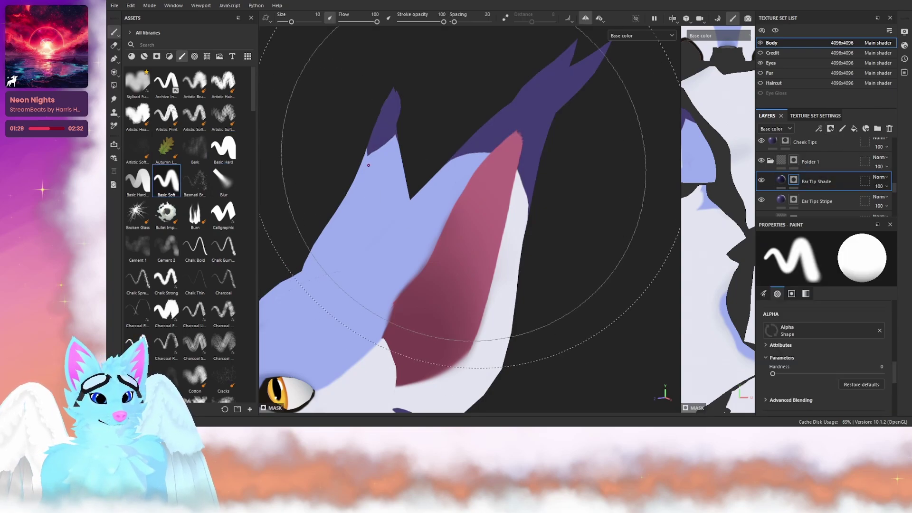
pyautogui.moveTo(464, 160)
pyautogui.keyDown('ctrl'); pyautogui.mouseDown(button='right')
pyautogui.moveTo(375, 161)
pyautogui.moveTo(385, 162)
pyautogui.mouseUp(button='right'); pyautogui.keyUp('ctrl')
pyautogui.scroll(2, 484, 183)
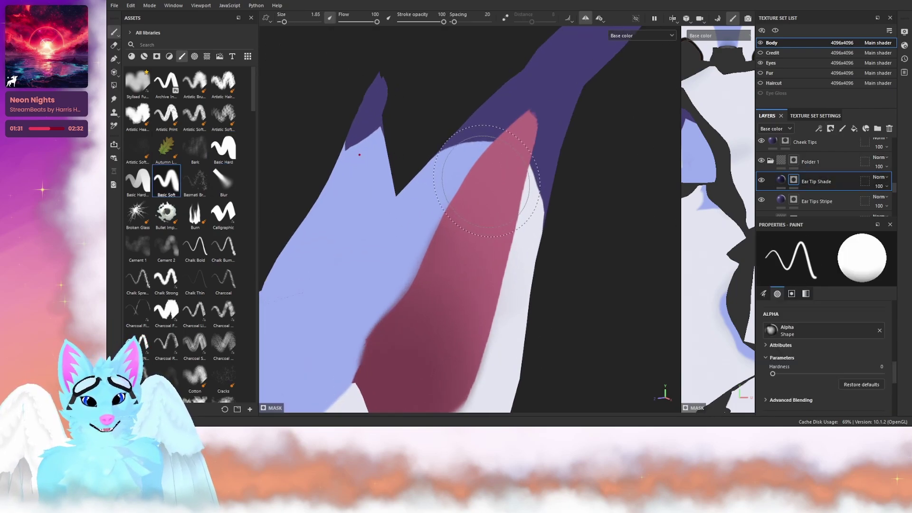
pyautogui.moveTo(488, 182)
pyautogui.keyDown('alt'); pyautogui.mouseDown()
pyautogui.moveTo(429, 183)
pyautogui.moveTo(442, 173)
pyautogui.mouseUp(); pyautogui.keyUp('alt')
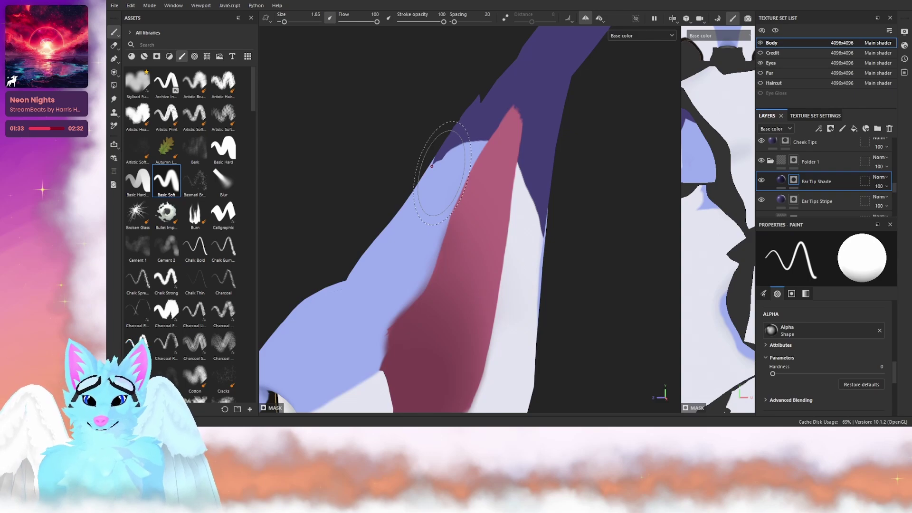
pyautogui.click(419, 21)
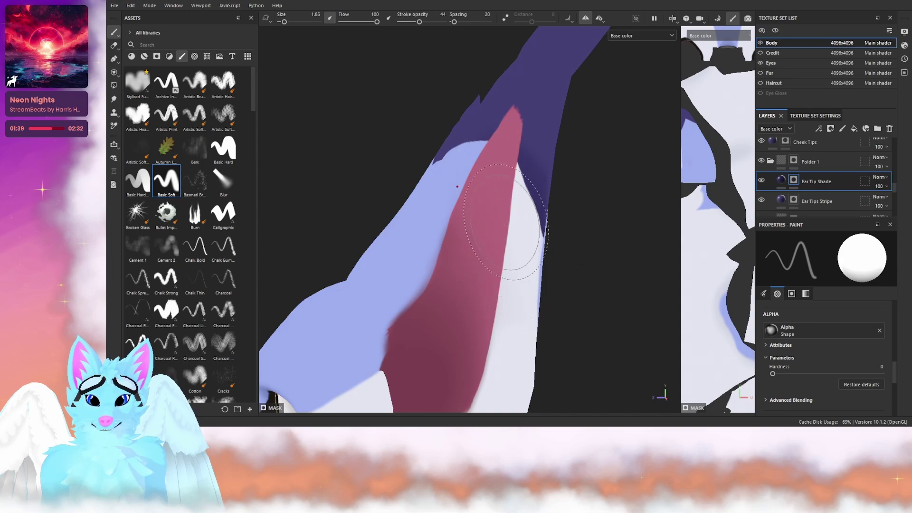
# - Paint soft shading along the lower edges of the ear tip stripe, around the front, outer side and back of the ear
pyautogui.moveTo(503, 238)
pyautogui.keyDown('alt'); pyautogui.mouseDown()
pyautogui.moveTo(542, 253)
pyautogui.moveTo(540, 244)
pyautogui.mouseUp(); pyautogui.keyUp('alt')
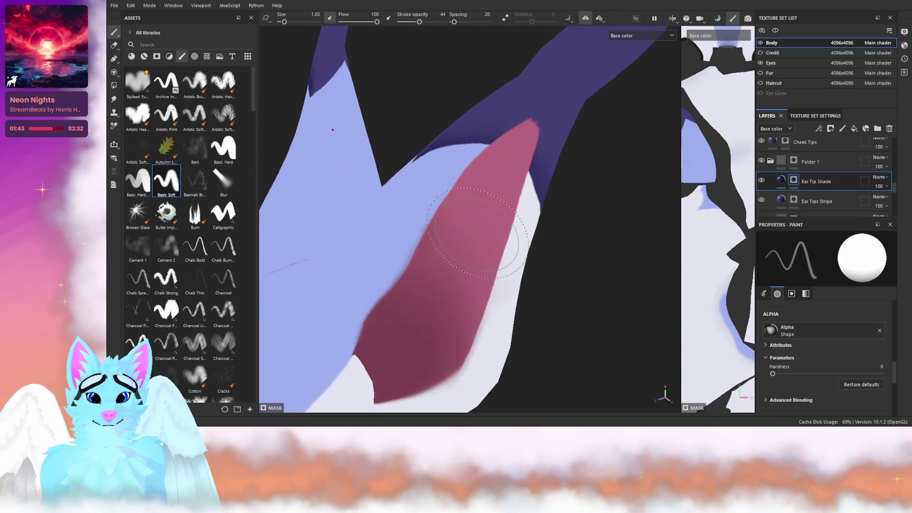
pyautogui.moveTo(529, 242)
pyautogui.keyDown('alt'); pyautogui.mouseDown()
pyautogui.moveTo(540, 229)
pyautogui.moveTo(670, 238)
pyautogui.mouseUp(); pyautogui.keyUp('alt')
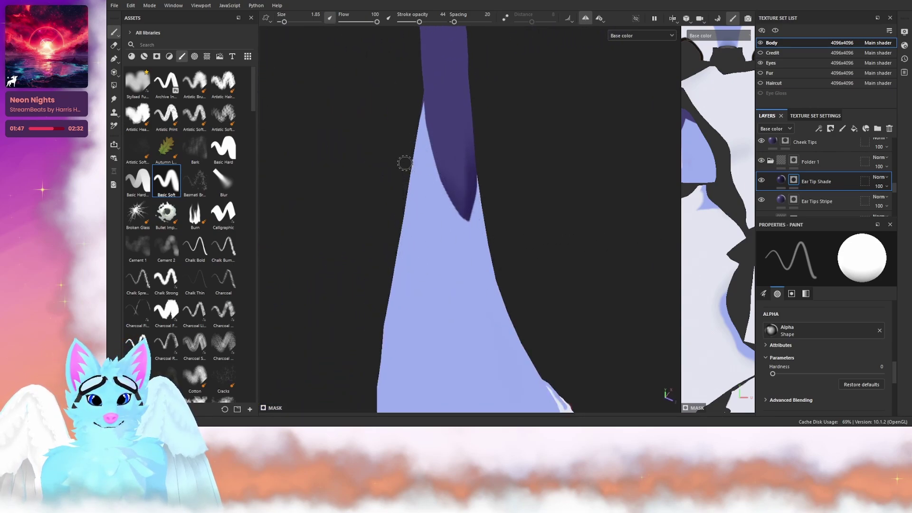
pyautogui.moveTo(470, 276)
pyautogui.keyDown('alt'); pyautogui.mouseDown()
pyautogui.moveTo(489, 238)
pyautogui.moveTo(417, 223)
pyautogui.mouseUp(); pyautogui.keyUp('alt')
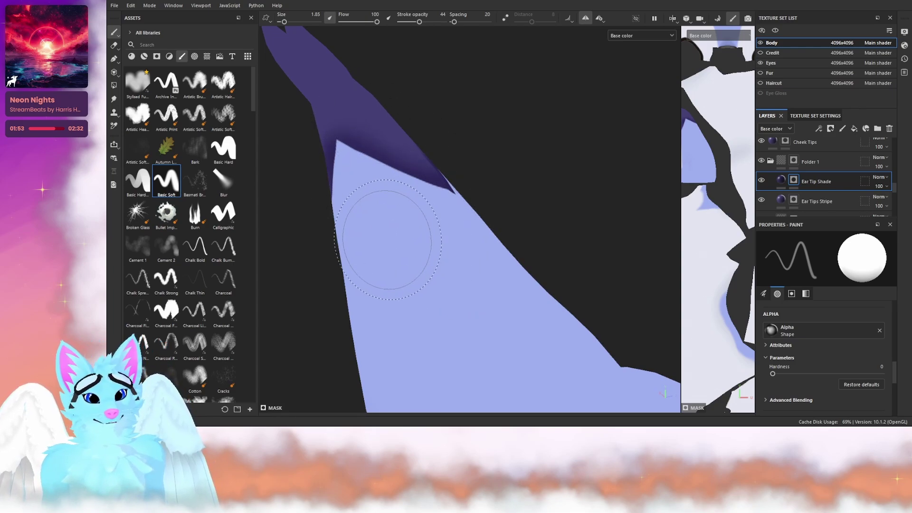
pyautogui.moveTo(387, 218)
pyautogui.keyDown('alt'); pyautogui.mouseDown()
pyautogui.moveTo(423, 220)
pyautogui.moveTo(414, 212)
pyautogui.mouseUp(); pyautogui.keyUp('alt')
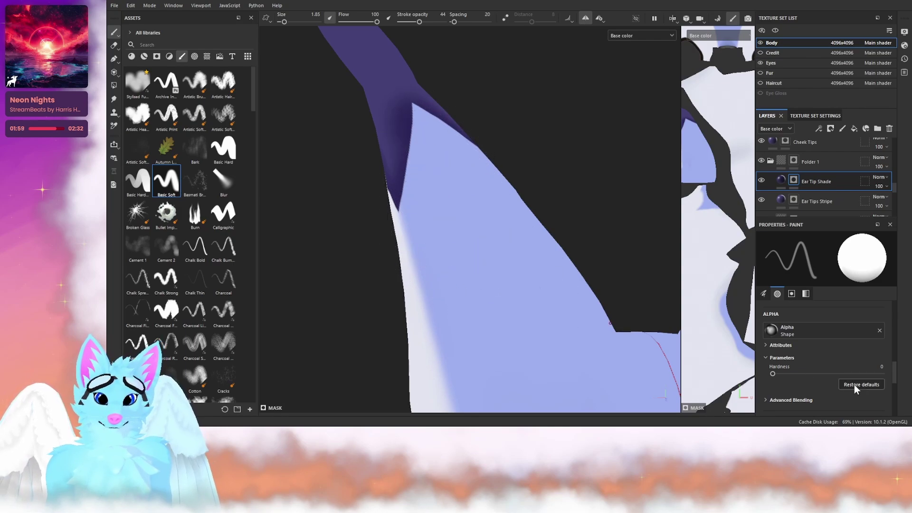
# - Soften the upper fringe of the ear tip shading around the ear with the mask grayscale at 0
pyautogui.click(805, 294)
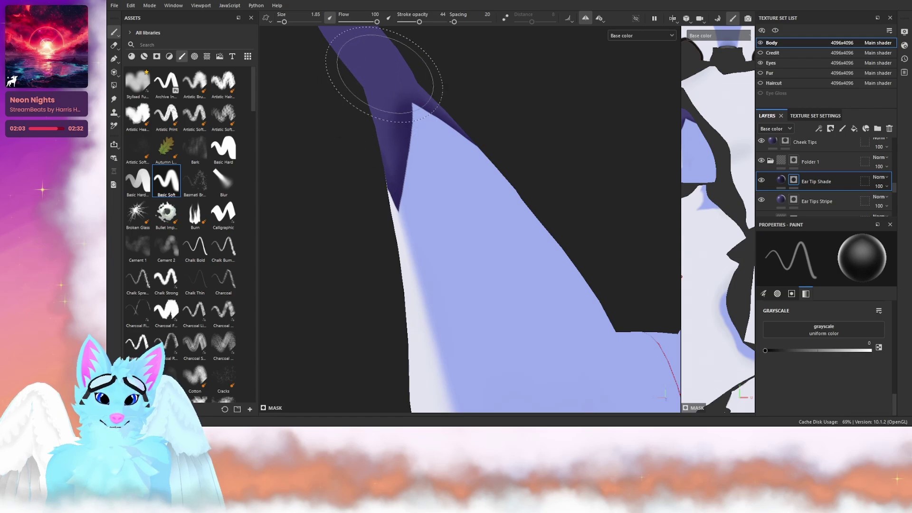
pyautogui.moveTo(376, 152)
pyautogui.keyDown('alt'); pyautogui.mouseDown()
pyautogui.moveTo(442, 191)
pyautogui.moveTo(421, 71)
pyautogui.mouseUp(); pyautogui.keyUp('alt')
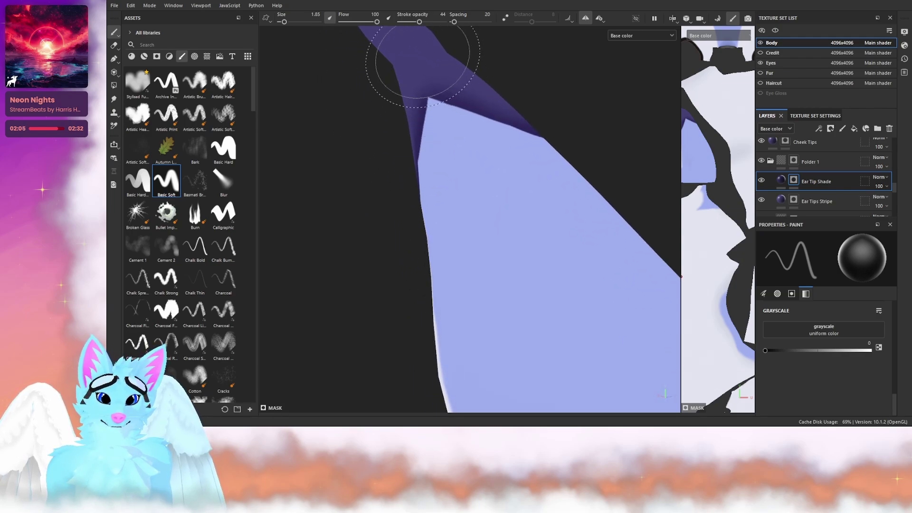
pyautogui.keyDown('alt'); pyautogui.moveTo(497, 118); pyautogui.dragTo(343, 152); pyautogui.keyUp('alt')
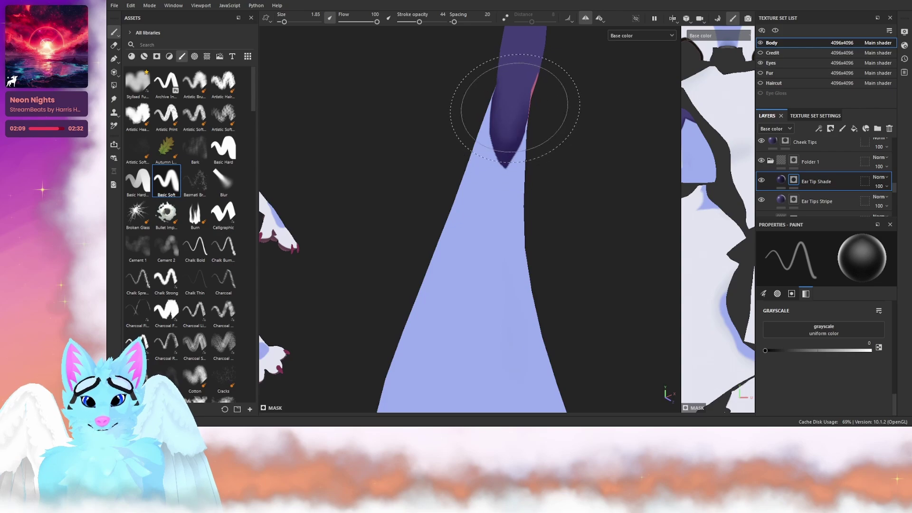
pyautogui.keyDown('alt'); pyautogui.moveTo(539, 138); pyautogui.dragTo(361, 60); pyautogui.keyUp('alt')
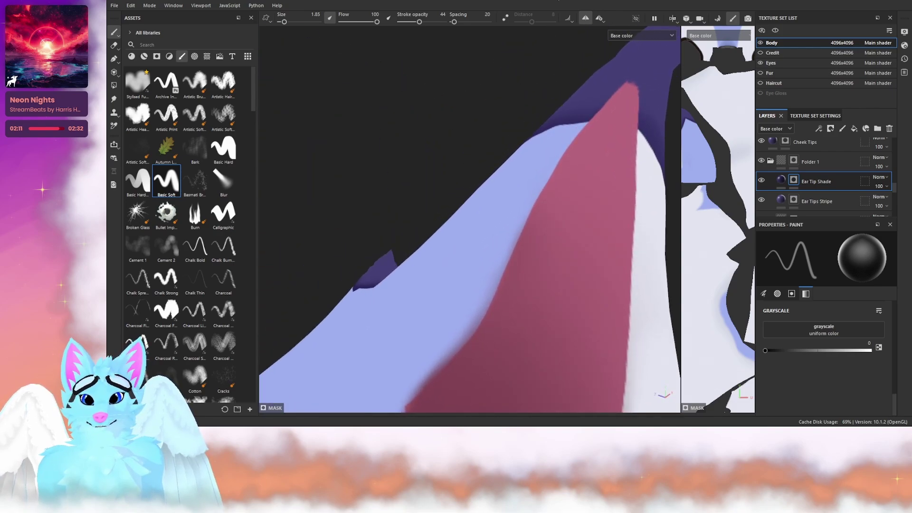
pyautogui.moveTo(618, 119)
pyautogui.keyDown('alt'); pyautogui.mouseDown()
pyautogui.moveTo(506, 186)
pyautogui.moveTo(372, 212)
pyautogui.moveTo(285, 257)
pyautogui.mouseUp(); pyautogui.keyUp('alt')
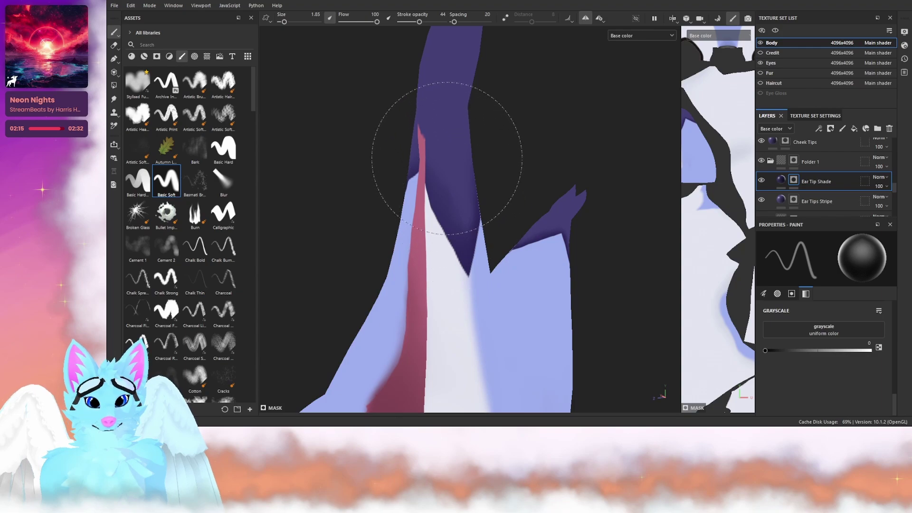
# - Deepen the shading around the pink inner ear's tip with mask grayscale 1, and soften its outer fringe with grayscale 0
pyautogui.moveTo(444, 156)
pyautogui.mouseDown()
pyautogui.moveTo(454, 188)
pyautogui.moveTo(557, 223)
pyautogui.mouseUp()
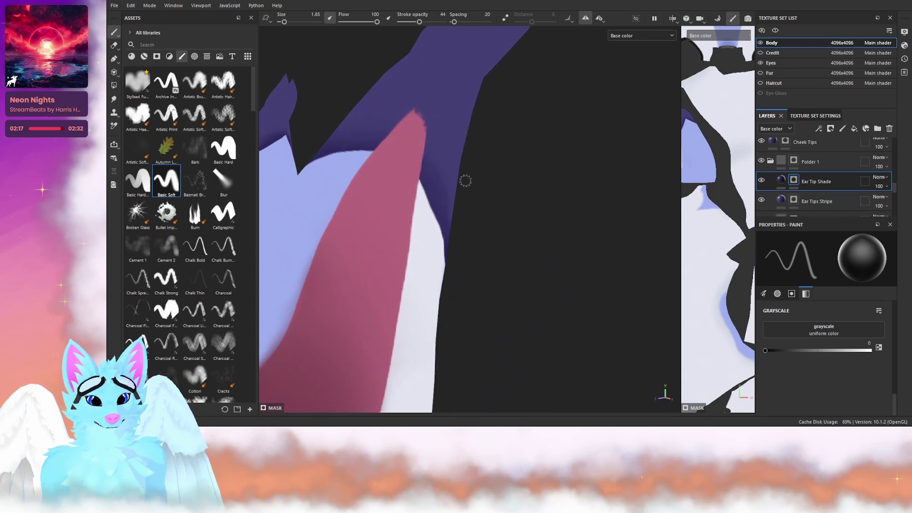
pyautogui.click(879, 347)
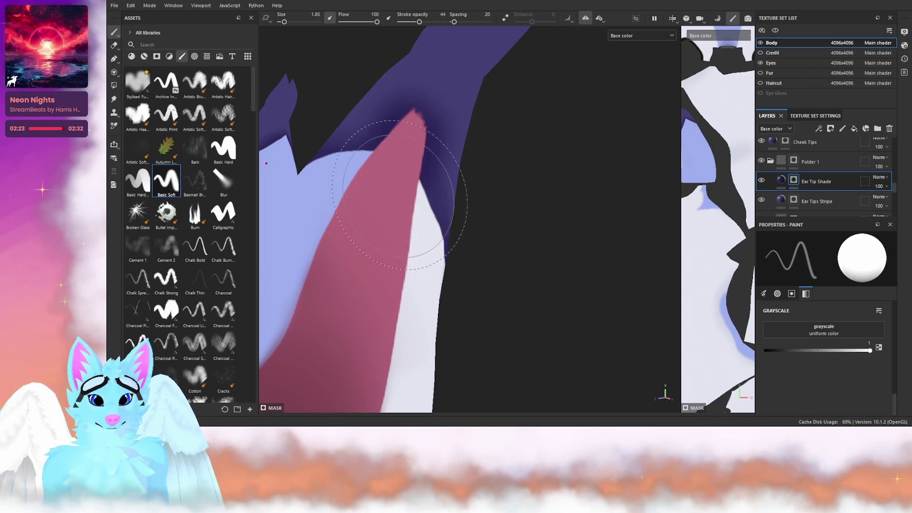
pyautogui.click(879, 348)
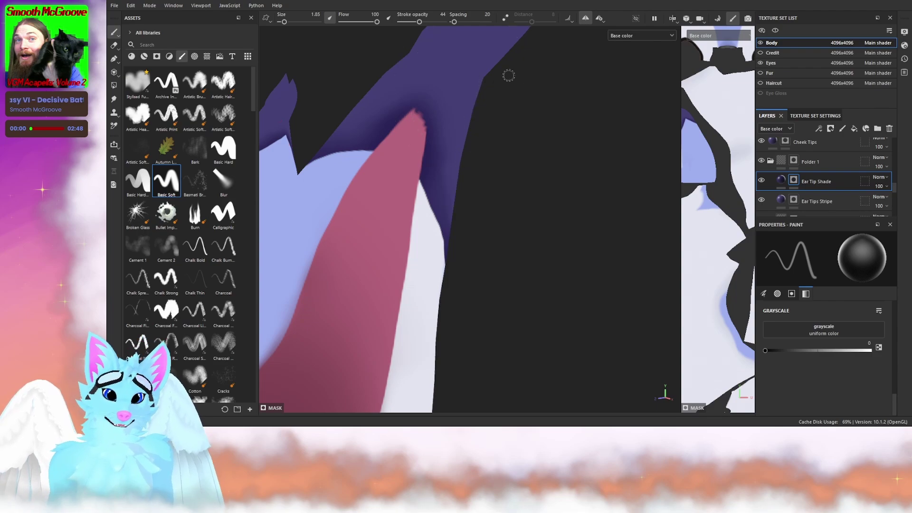
# - Soften the ear tip shading around the front, side and back of the ear using the Blur brush at size 5
pyautogui.moveTo(510, 60)
pyautogui.keyDown('alt'); pyautogui.mouseDown()
pyautogui.moveTo(461, 153)
pyautogui.moveTo(529, 177)
pyautogui.moveTo(487, 177)
pyautogui.mouseUp(); pyautogui.keyUp('alt')
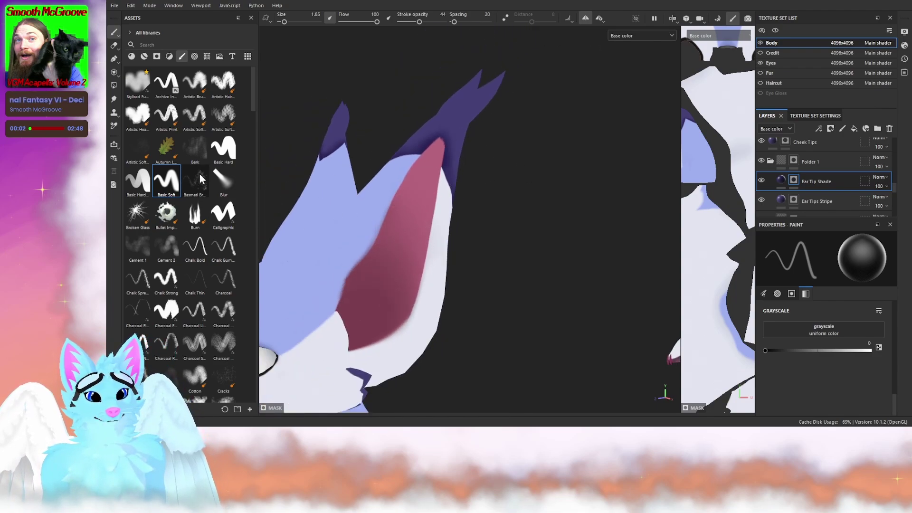
pyautogui.click(222, 181)
pyautogui.keyDown('alt'); pyautogui.moveTo(417, 172); pyautogui.dragTo(366, 142); pyautogui.keyUp('alt')
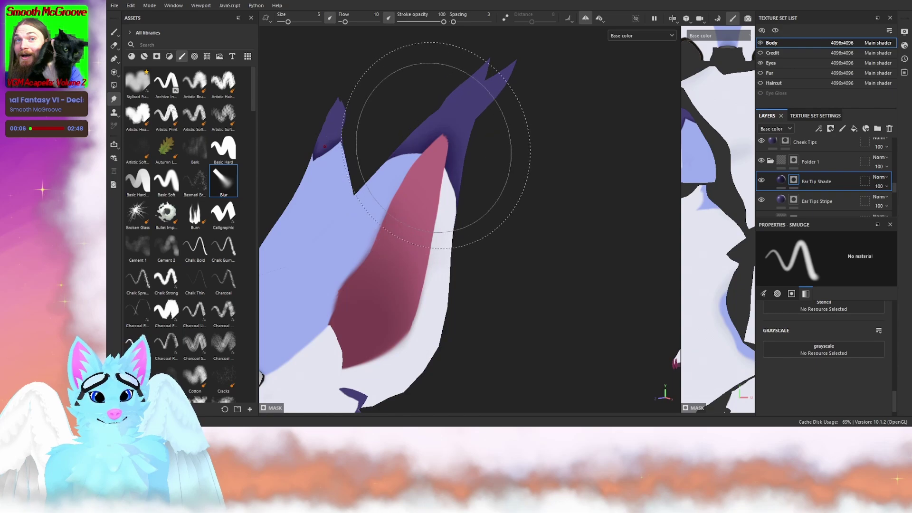
pyautogui.keyDown('alt'); pyautogui.moveTo(444, 153); pyautogui.dragTo(668, 272); pyautogui.keyUp('alt')
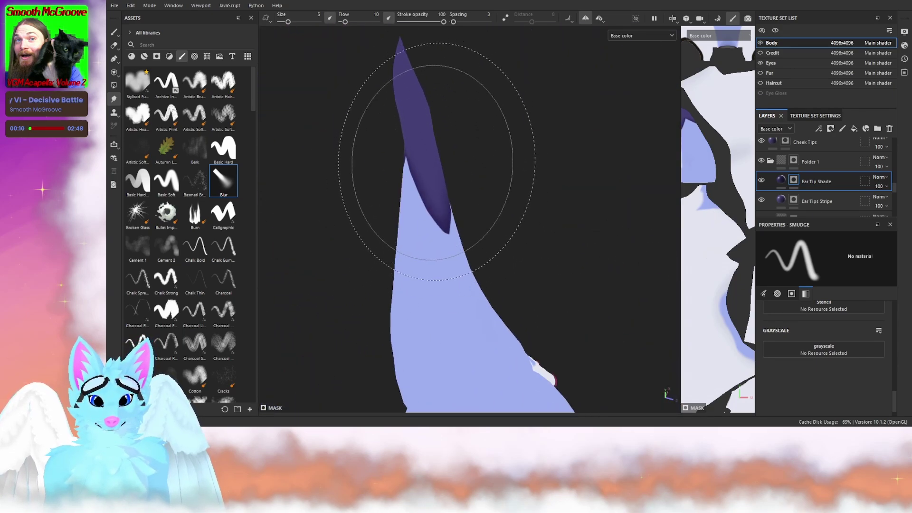
pyautogui.keyDown('alt'); pyautogui.moveTo(418, 167); pyautogui.dragTo(588, 166); pyautogui.keyUp('alt')
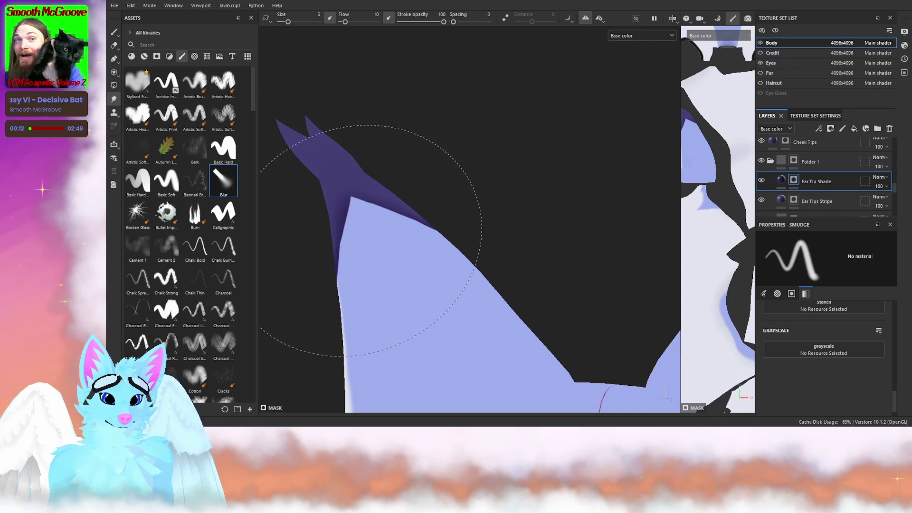
pyautogui.moveTo(354, 209)
pyautogui.keyDown('alt'); pyautogui.mouseDown()
pyautogui.moveTo(407, 250)
pyautogui.moveTo(509, 239)
pyautogui.mouseUp(); pyautogui.keyUp('alt')
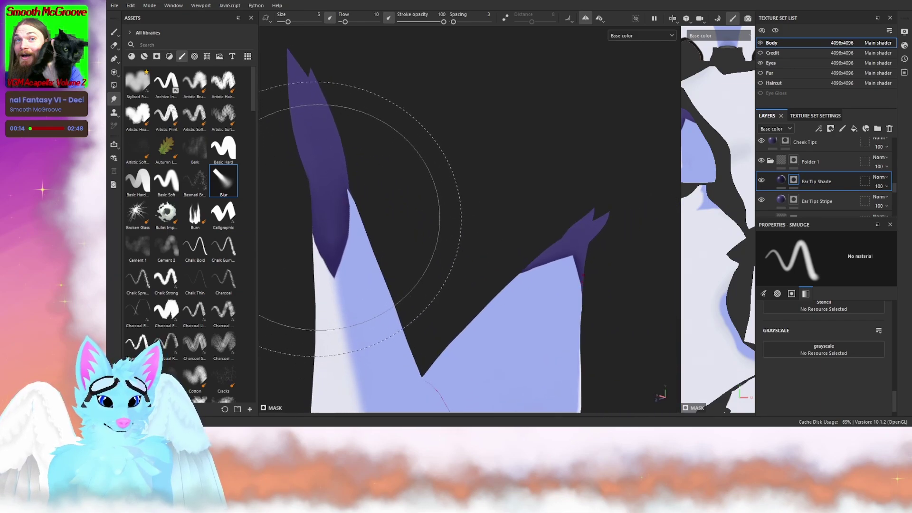
pyautogui.moveTo(377, 204)
pyautogui.keyDown('alt'); pyautogui.mouseDown()
pyautogui.moveTo(350, 277)
pyautogui.moveTo(336, 214)
pyautogui.moveTo(344, 262)
pyautogui.moveTo(281, 306)
pyautogui.mouseUp(); pyautogui.keyUp('alt')
pyautogui.keyDown('alt'); pyautogui.moveTo(434, 196); pyautogui.dragTo(334, 178); pyautogui.keyUp('alt')
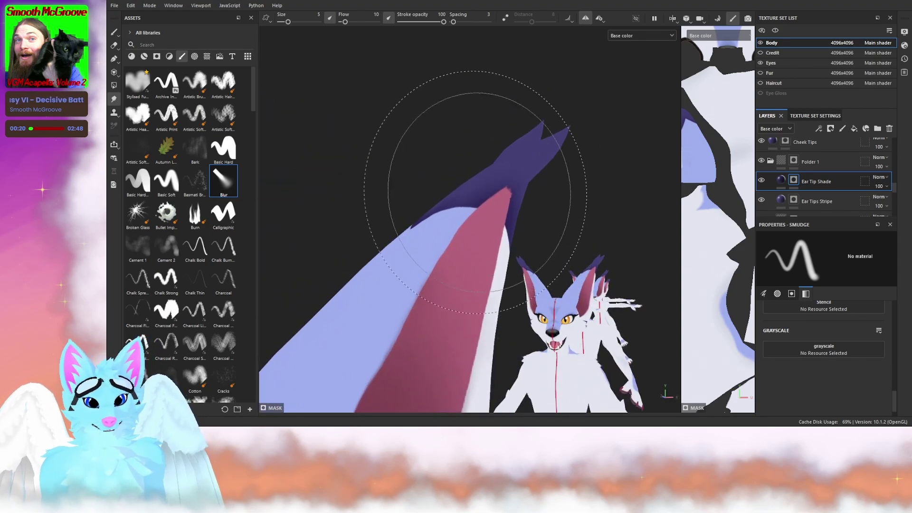
# - Reduce the Blur brush to size 2.68 and smooth the shading edges near the inner ear tip and the ear's outer side
pyautogui.keyDown('ctrl'); pyautogui.moveTo(487, 232); pyautogui.dragTo(493, 221, button='right'); pyautogui.keyUp('ctrl')
pyautogui.keyDown('alt'); pyautogui.moveTo(477, 209); pyautogui.dragTo(511, 221); pyautogui.keyUp('alt')
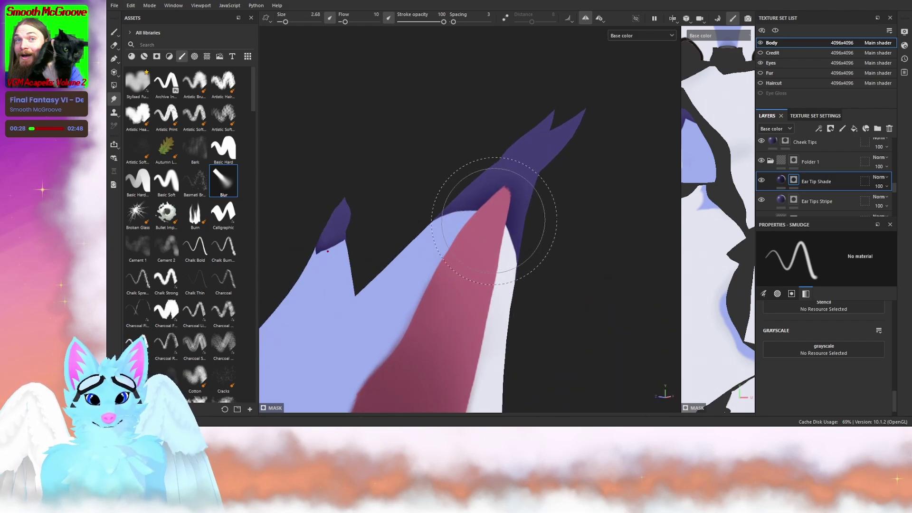
pyautogui.scroll(-3, 456, 159)
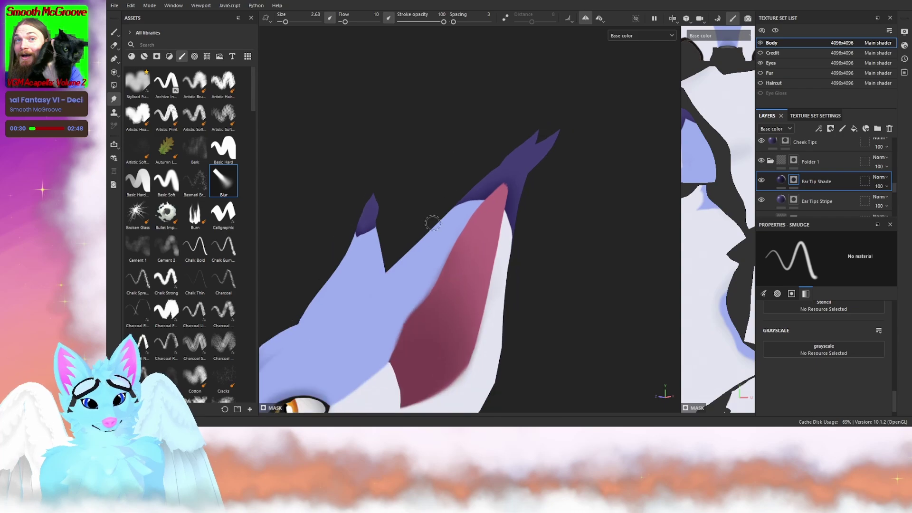
pyautogui.scroll(-3, 495, 247)
pyautogui.keyDown('alt'); pyautogui.moveTo(496, 248); pyautogui.dragTo(606, 297); pyautogui.keyUp('alt')
pyautogui.scroll(4, 484, 212)
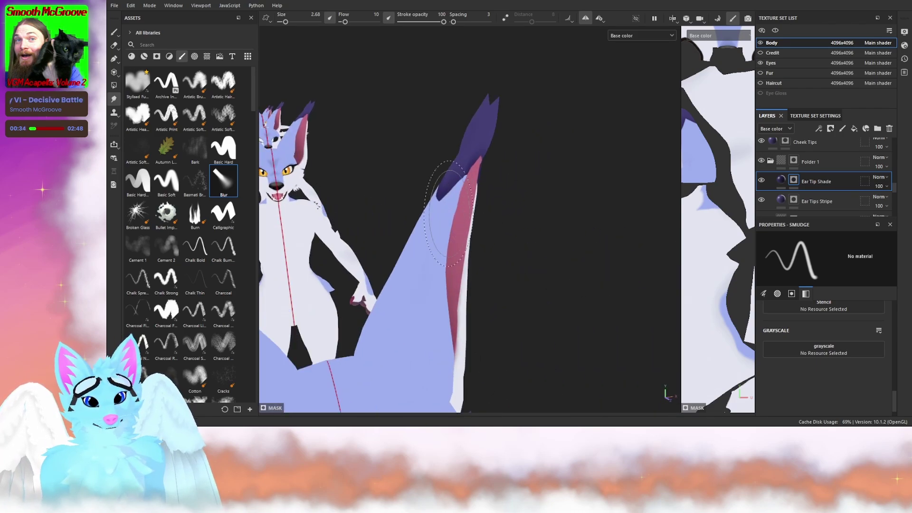
pyautogui.keyDown('alt'); pyautogui.moveTo(445, 159); pyautogui.dragTo(469, 206); pyautogui.keyUp('alt')
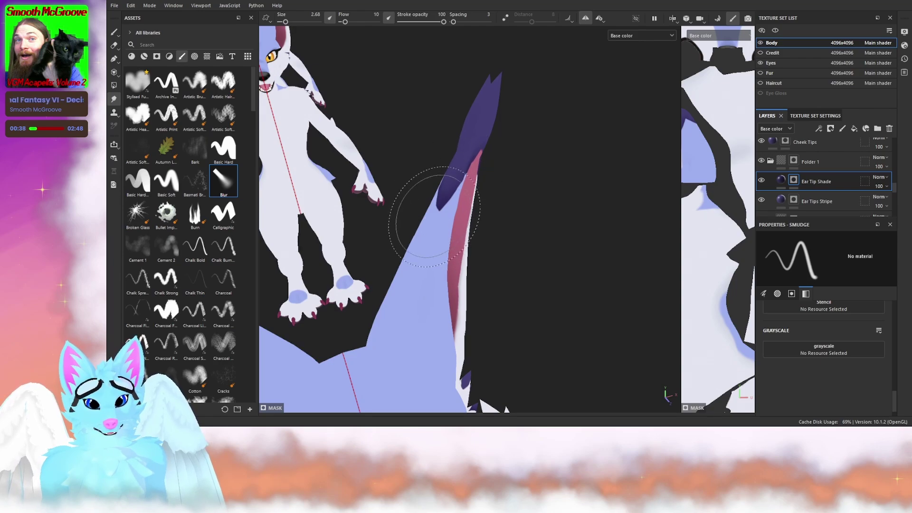
pyautogui.keyDown('alt'); pyautogui.moveTo(439, 212); pyautogui.dragTo(449, 199); pyautogui.keyUp('alt')
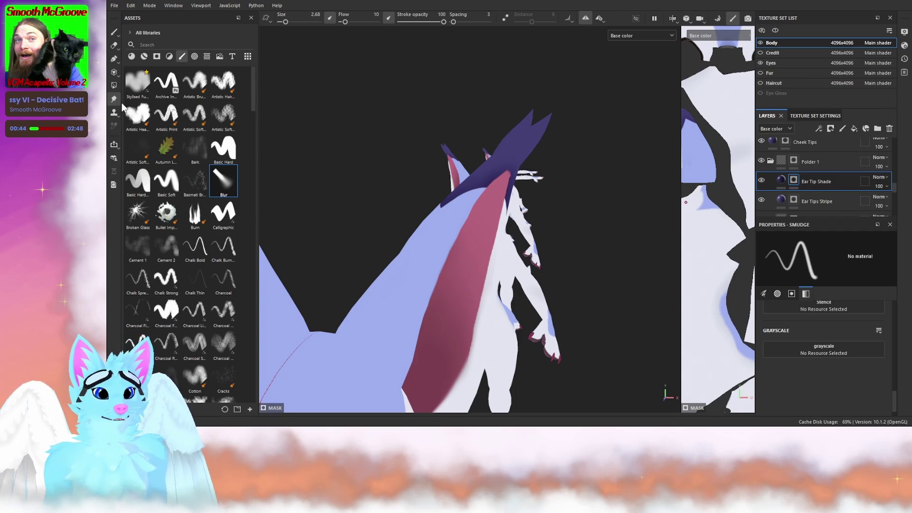
# - Switch back to painting the mask with the Basic Soft brush at size 3.85
pyautogui.click(114, 32)
pyautogui.click(166, 179)
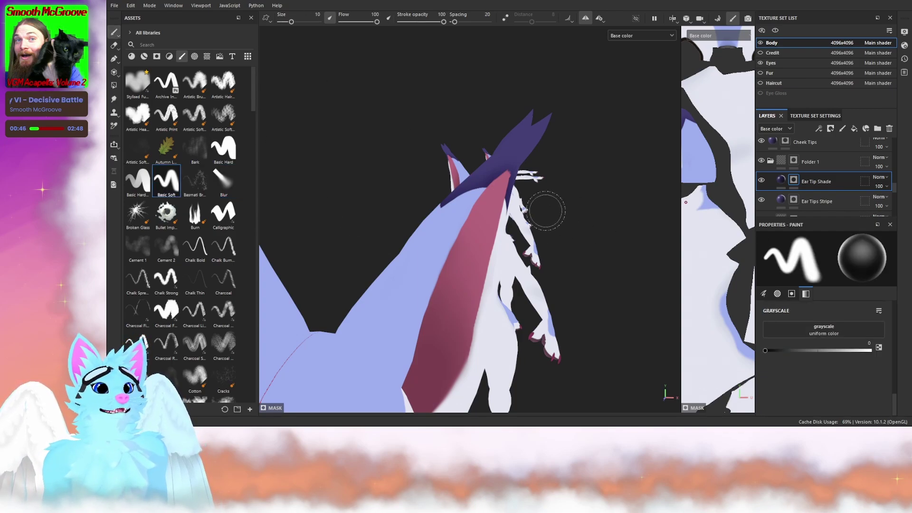
pyautogui.press('ctrl')
pyautogui.scroll(1, 551, 182)
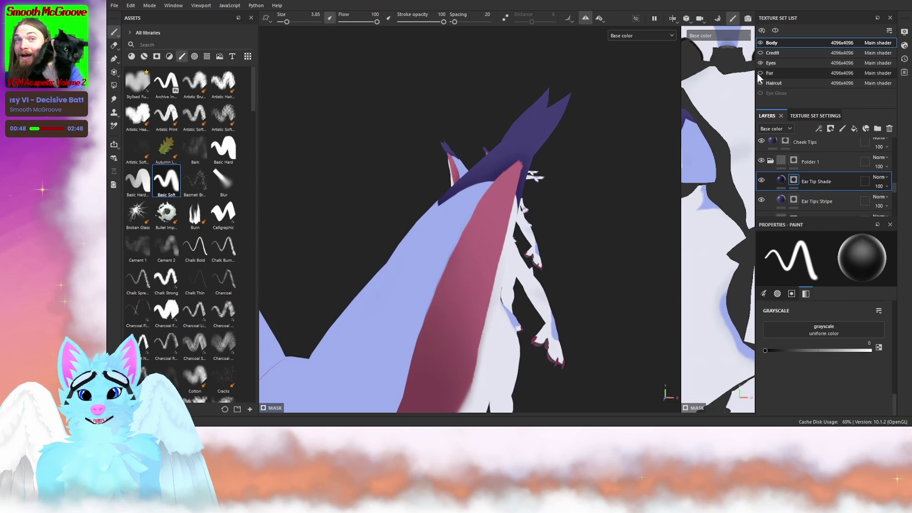
# - Examine the ear tip shading on the whole character and its neighbouring copies from a distance
pyautogui.keyDown('alt'); pyautogui.moveTo(499, 112); pyautogui.dragTo(509, 252); pyautogui.keyUp('alt')
pyautogui.keyDown('alt'); pyautogui.moveTo(509, 252); pyautogui.dragTo(269, 185, button='middle'); pyautogui.keyUp('alt')
pyautogui.scroll(-1, 515, 200)
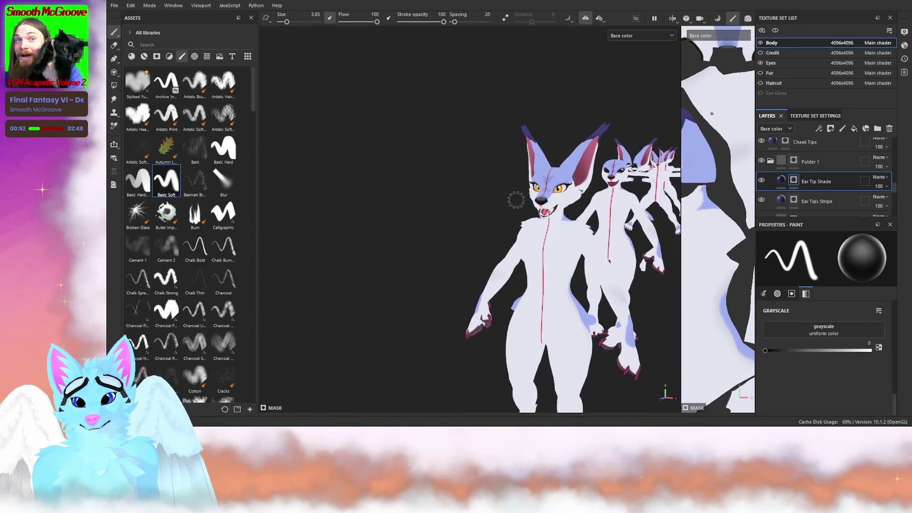
pyautogui.keyDown('alt'); pyautogui.moveTo(514, 200); pyautogui.dragTo(360, 232); pyautogui.keyUp('alt')
pyautogui.scroll(-3, 617, 229)
pyautogui.scroll(3, 360, 232)
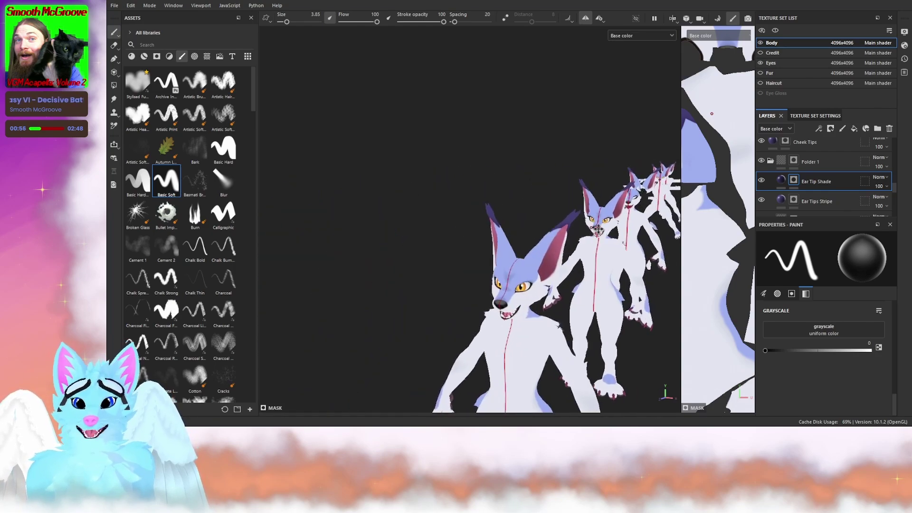
pyautogui.scroll(-3, 360, 232)
pyautogui.keyDown('alt'); pyautogui.moveTo(360, 232); pyautogui.dragTo(328, 284, button='middle'); pyautogui.keyUp('alt')
pyautogui.keyDown('alt'); pyautogui.moveTo(329, 284); pyautogui.dragTo(408, 195); pyautogui.keyUp('alt')
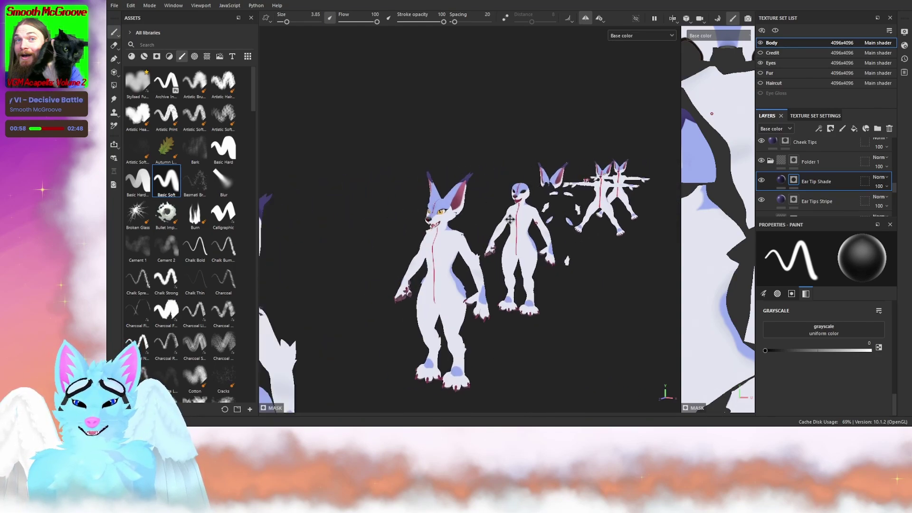
# - Reduce the Basic Soft brush size to 0.58 for detail work on the forked tip of the character's ear
pyautogui.scroll(5, 444, 156)
pyautogui.scroll(1, 445, 155)
pyautogui.scroll(1, 443, 163)
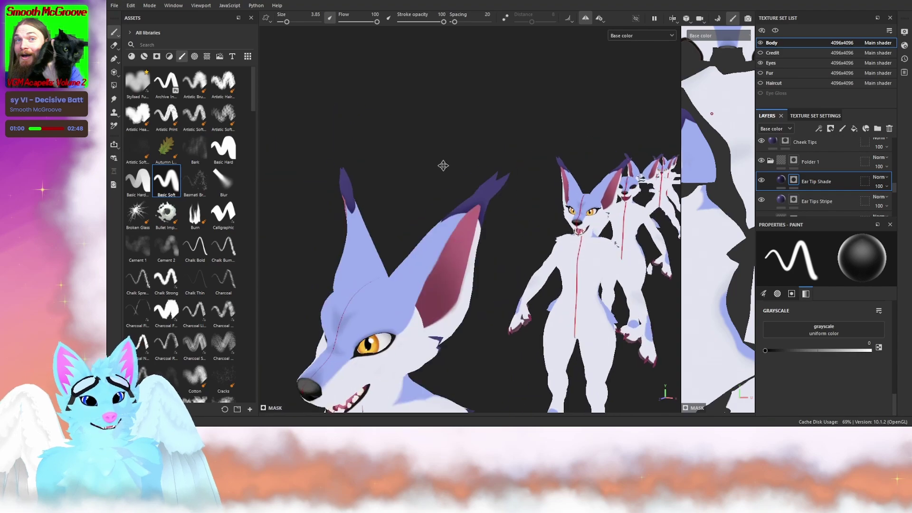
pyautogui.scroll(2, 451, 171)
pyautogui.scroll(1, 511, 225)
pyautogui.scroll(-3, 511, 225)
pyautogui.scroll(3, 475, 236)
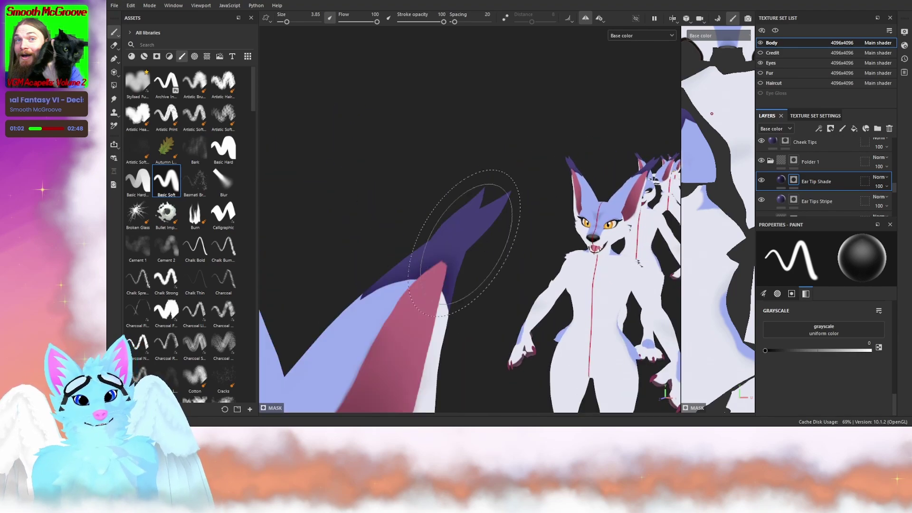
pyautogui.press('[')
pyautogui.press('[')
pyautogui.moveTo(470, 233)
pyautogui.keyDown('alt'); pyautogui.mouseDown()
pyautogui.moveTo(499, 178)
pyautogui.moveTo(462, 229)
pyautogui.moveTo(437, 223)
pyautogui.moveTo(457, 218)
pyautogui.mouseUp(); pyautogui.keyUp('alt')
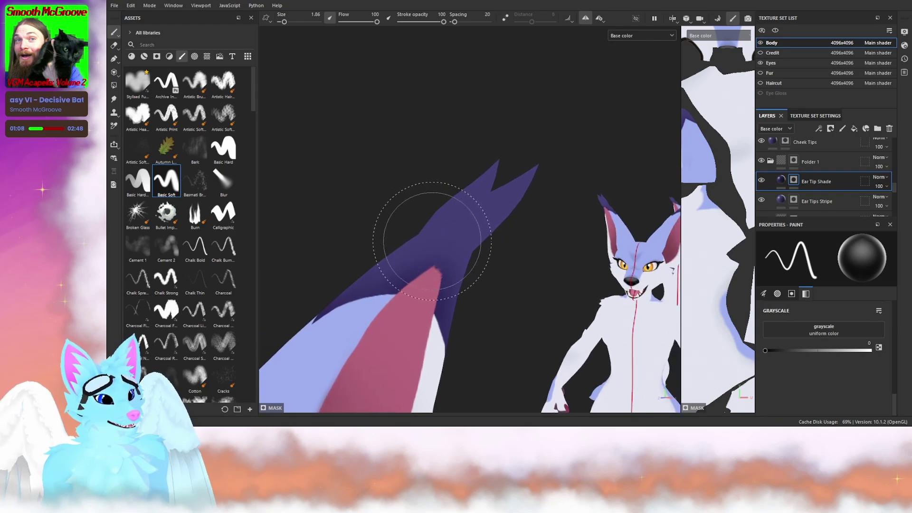
pyautogui.keyDown('ctrl'); pyautogui.moveTo(452, 226); pyautogui.dragTo(449, 227, button='right'); pyautogui.keyUp('ctrl')
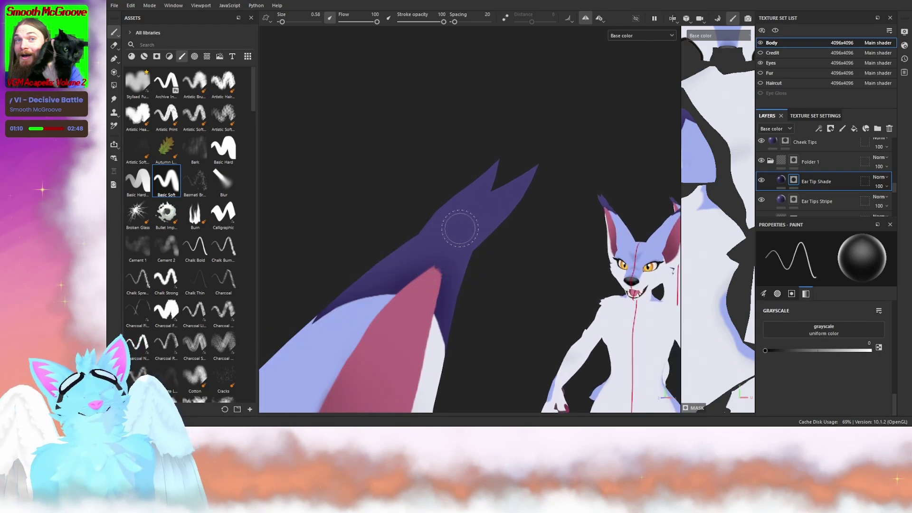
pyautogui.scroll(2, 449, 226)
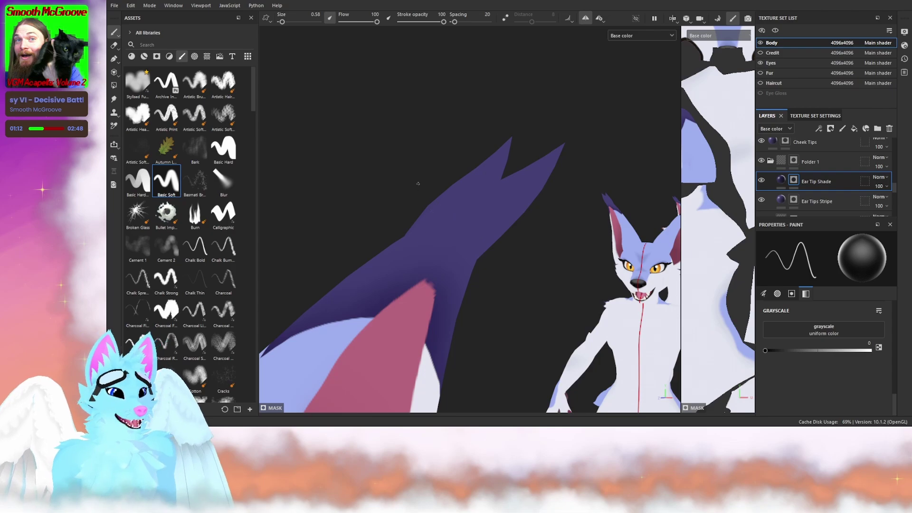
pyautogui.keyDown('alt'); pyautogui.moveTo(424, 178); pyautogui.dragTo(566, 95); pyautogui.keyUp('alt')
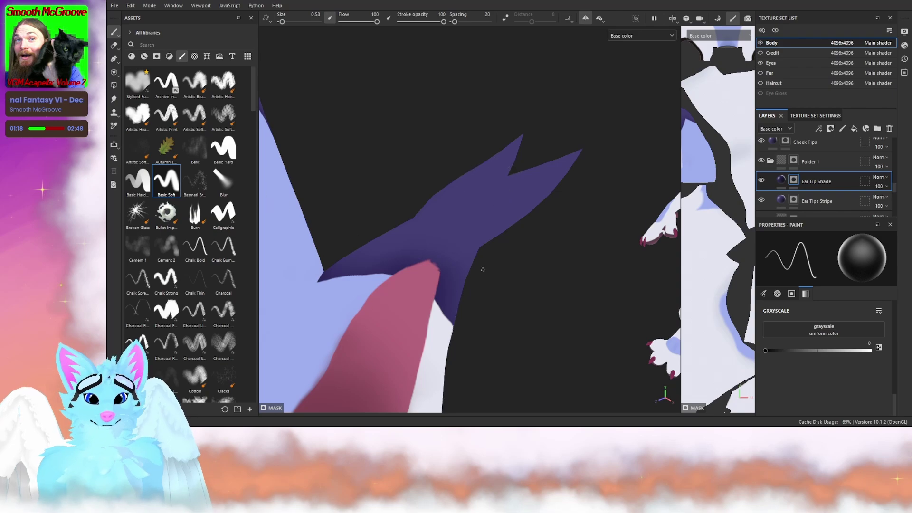
# - Paint shading into the notch of the forked ear tip on the Ear Tip Shade mask with grayscale 1 and stroke opacity 43
pyautogui.click(871, 351)
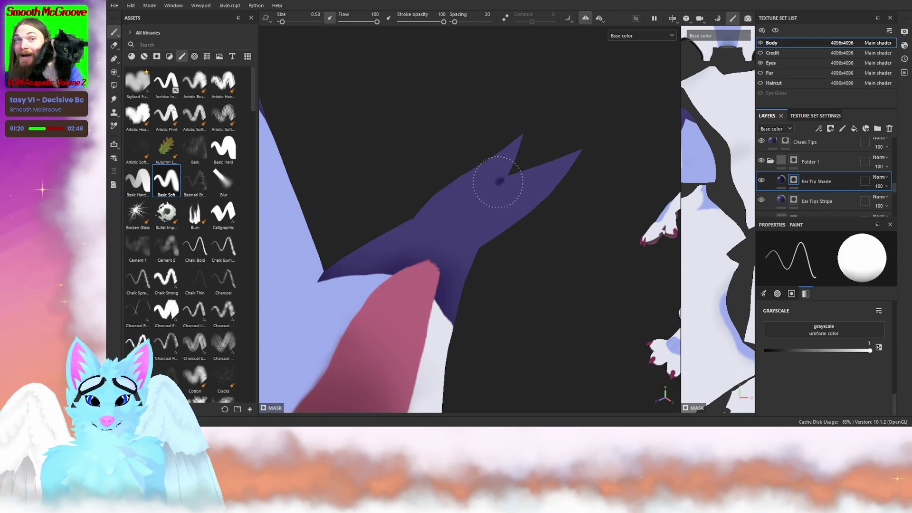
pyautogui.keyDown('alt'); pyautogui.moveTo(511, 186); pyautogui.dragTo(479, 188); pyautogui.keyUp('alt')
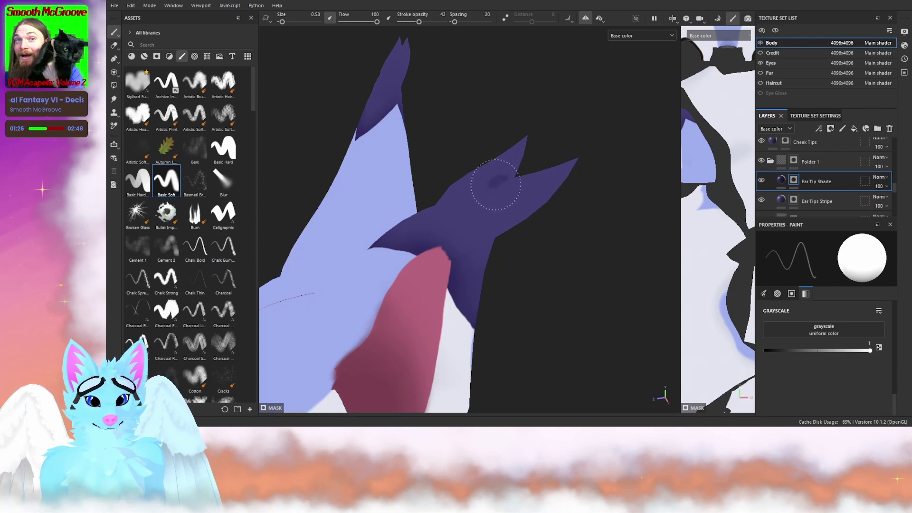
pyautogui.moveTo(504, 181)
pyautogui.keyDown('alt'); pyautogui.mouseDown()
pyautogui.moveTo(472, 179)
pyautogui.moveTo(425, 130)
pyautogui.moveTo(366, 214)
pyautogui.moveTo(371, 234)
pyautogui.moveTo(480, 220)
pyautogui.mouseUp(); pyautogui.keyUp('alt')
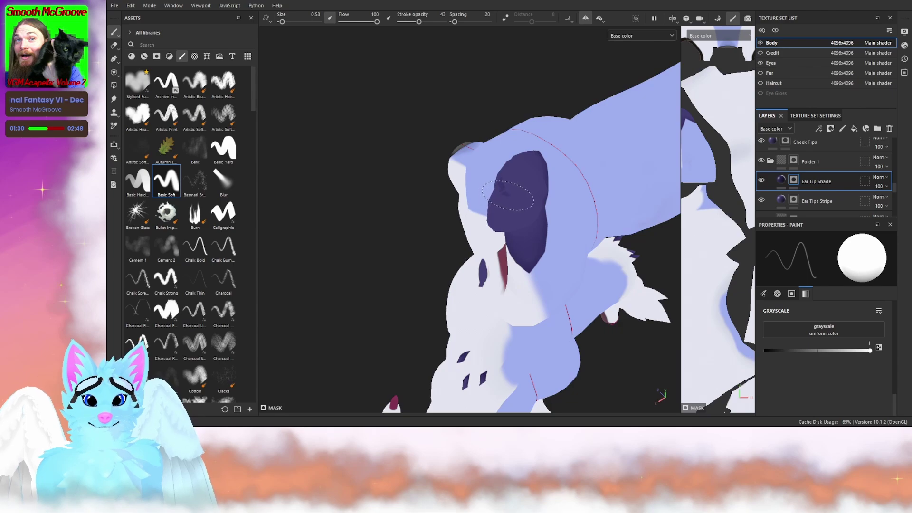
pyautogui.moveTo(518, 197)
pyautogui.keyDown('alt'); pyautogui.mouseDown()
pyautogui.moveTo(508, 178)
pyautogui.moveTo(485, 179)
pyautogui.moveTo(525, 199)
pyautogui.moveTo(495, 132)
pyautogui.moveTo(635, 176)
pyautogui.moveTo(682, 231)
pyautogui.mouseUp(); pyautogui.keyUp('alt')
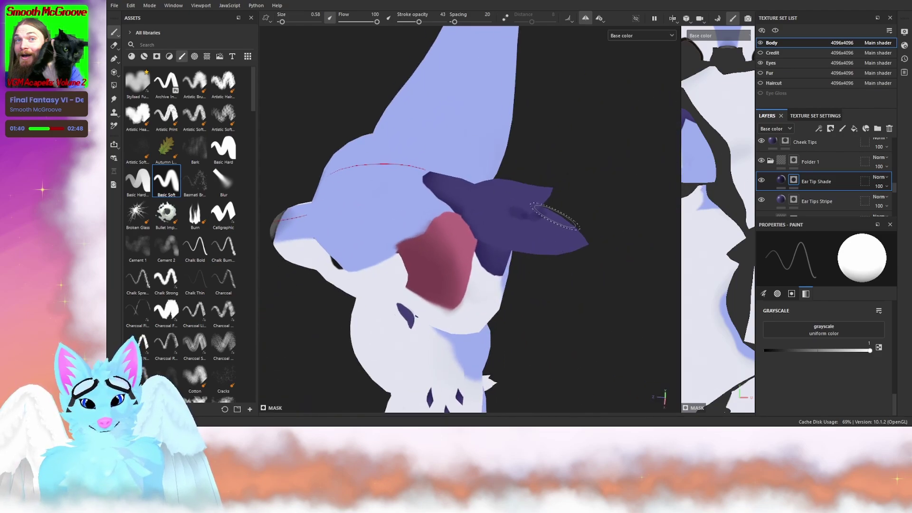
pyautogui.keyDown('alt'); pyautogui.moveTo(554, 215); pyautogui.dragTo(517, 202); pyautogui.keyUp('alt')
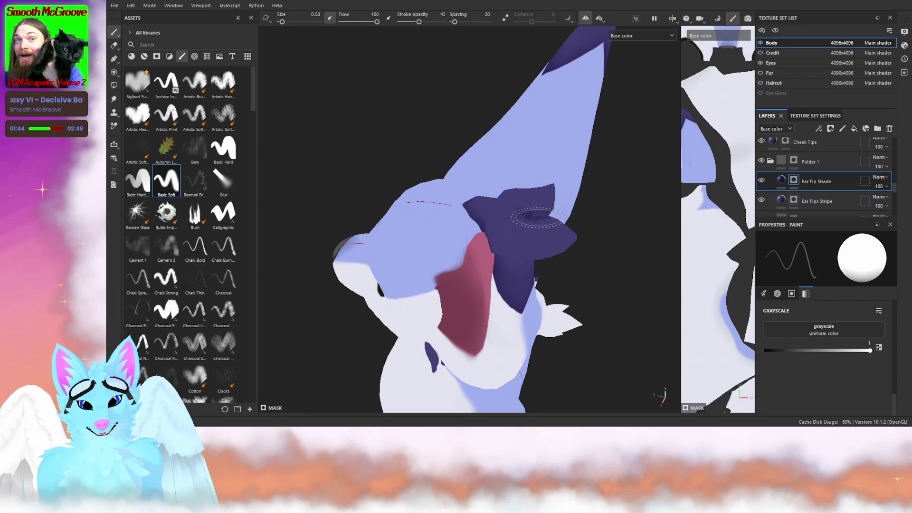
pyautogui.keyDown('alt'); pyautogui.moveTo(538, 217); pyautogui.dragTo(656, 153); pyautogui.keyUp('alt')
# - Soften the new shading around the ear tip notch with the Blur smudge brush at size 1.07
pyautogui.click(223, 182)
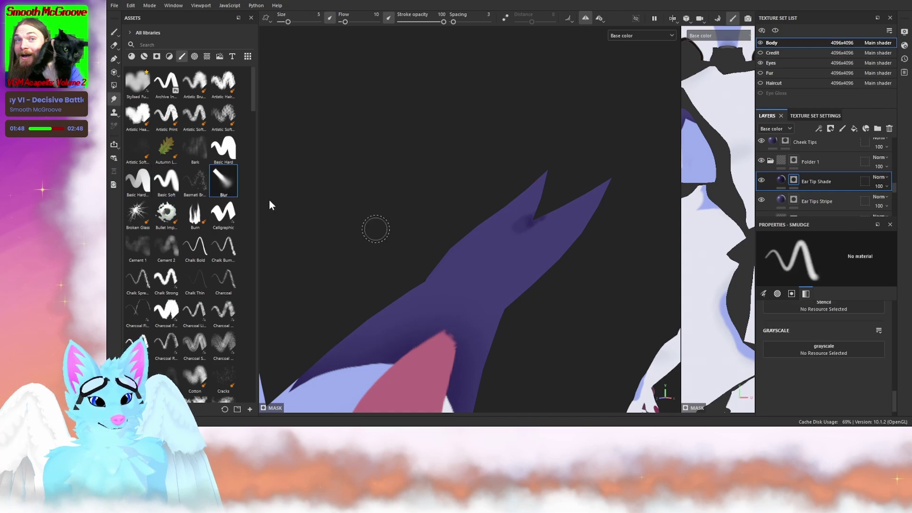
pyautogui.press('ctrl')
pyautogui.keyDown('ctrl'); pyautogui.moveTo(556, 237); pyautogui.dragTo(545, 237, button='right'); pyautogui.keyUp('ctrl')
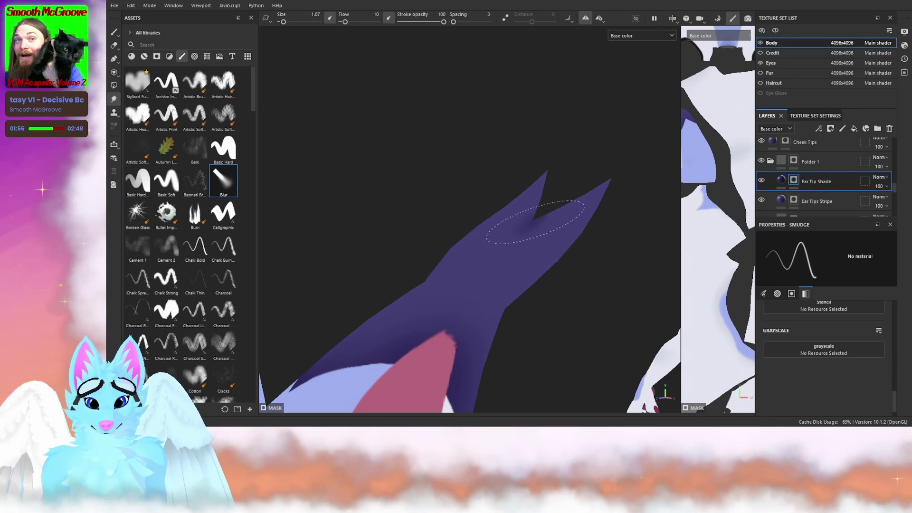
pyautogui.keyDown('alt'); pyautogui.moveTo(570, 234); pyautogui.dragTo(305, 238); pyautogui.keyUp('alt')
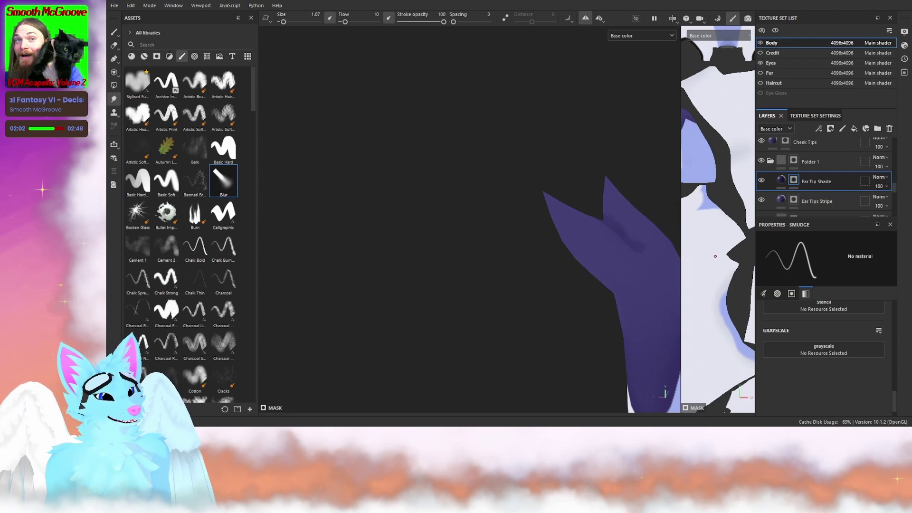
pyautogui.press('alt')
pyautogui.keyDown('alt'); pyautogui.moveTo(561, 224); pyautogui.dragTo(468, 232); pyautogui.keyUp('alt')
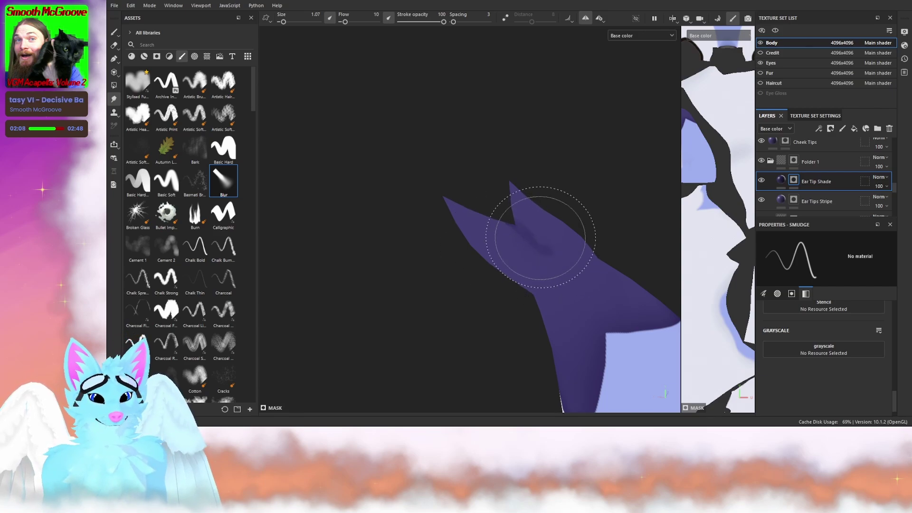
pyautogui.moveTo(533, 234)
pyautogui.keyDown('alt'); pyautogui.mouseDown()
pyautogui.moveTo(574, 316)
pyautogui.moveTo(637, 297)
pyautogui.moveTo(639, 281)
pyautogui.mouseUp(); pyautogui.keyUp('alt')
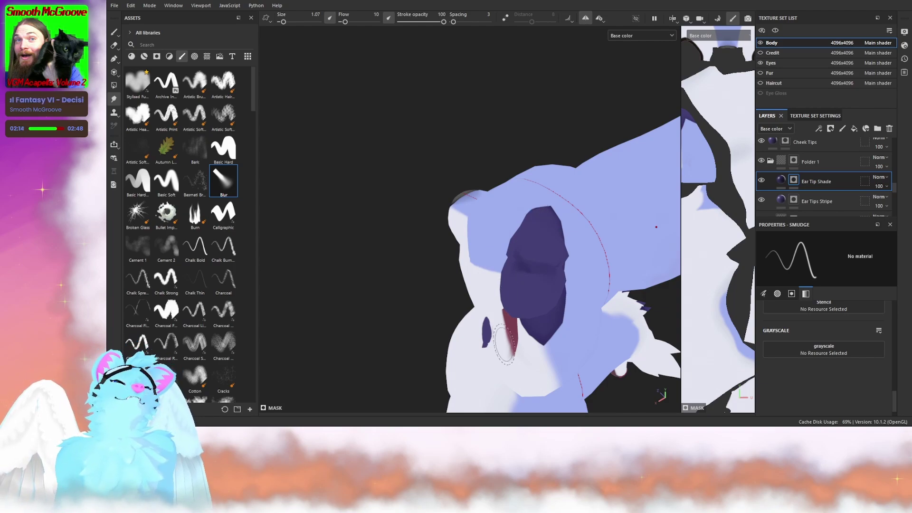
pyautogui.moveTo(484, 280)
pyautogui.keyDown('alt'); pyautogui.mouseDown()
pyautogui.moveTo(470, 225)
pyautogui.moveTo(479, 238)
pyautogui.mouseUp(); pyautogui.keyUp('alt')
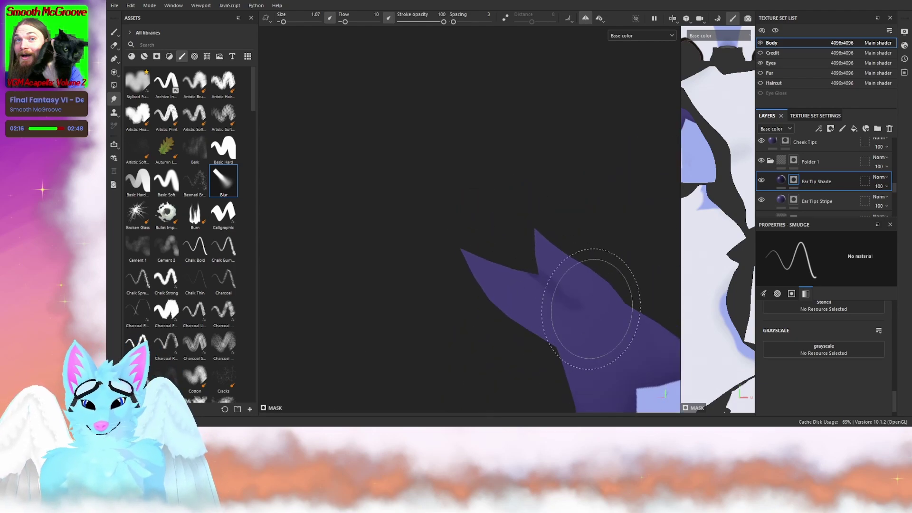
pyautogui.moveTo(583, 303)
pyautogui.mouseDown()
pyautogui.moveTo(597, 310)
pyautogui.moveTo(564, 265)
pyautogui.moveTo(702, 326)
pyautogui.mouseUp()
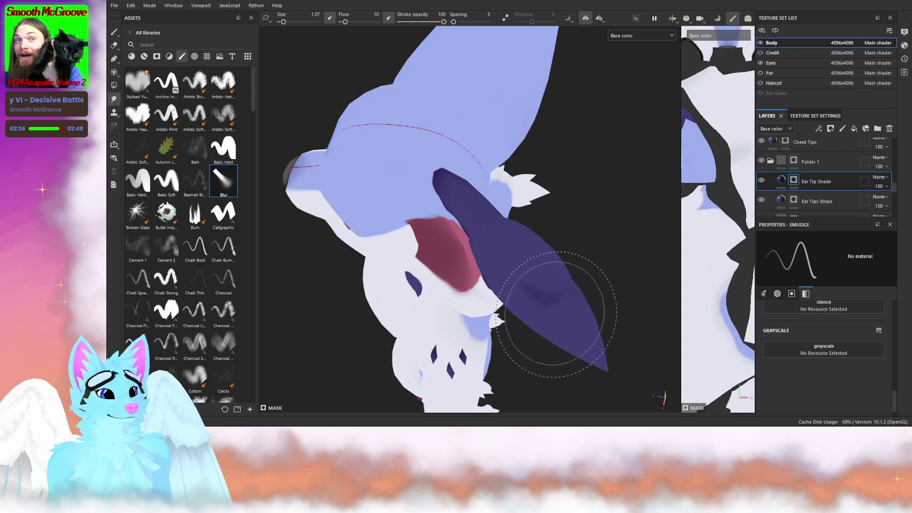
# - Blend the notch shading more finely into the ear tip with the Blur brush at size 0.19
pyautogui.keyDown('ctrl'); pyautogui.moveTo(586, 308); pyautogui.dragTo(556, 308, button='right'); pyautogui.keyUp('ctrl')
pyautogui.scroll(2, 556, 315)
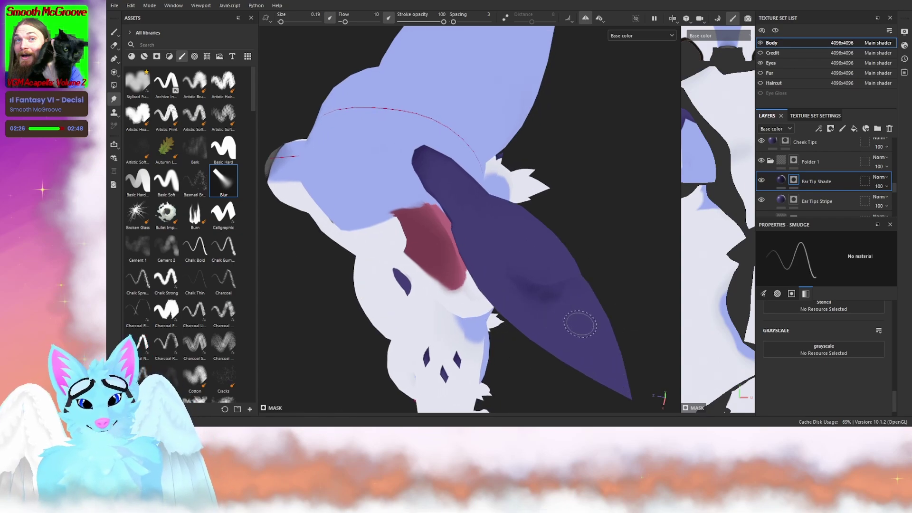
pyautogui.moveTo(578, 322)
pyautogui.keyDown('alt'); pyautogui.mouseDown()
pyautogui.moveTo(566, 258)
pyautogui.moveTo(567, 282)
pyautogui.mouseUp(); pyautogui.keyUp('alt')
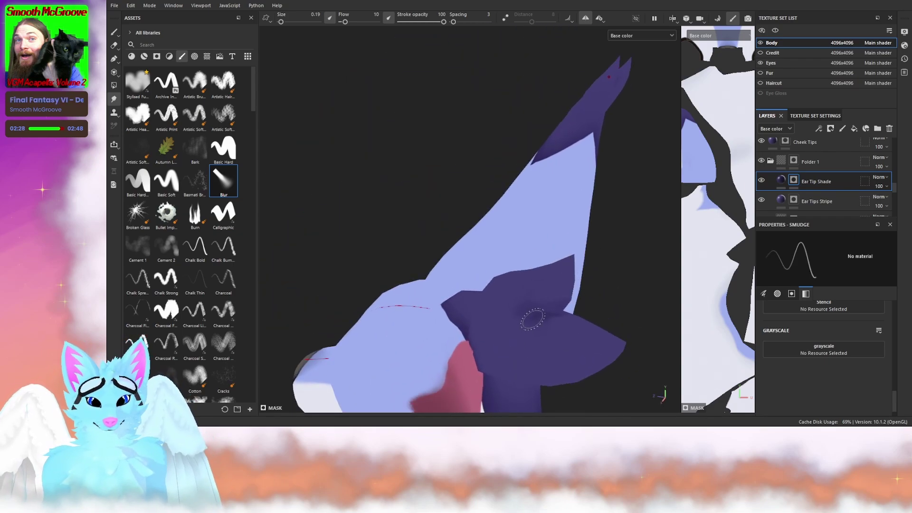
pyautogui.moveTo(533, 319)
pyautogui.keyDown('alt'); pyautogui.mouseDown()
pyautogui.moveTo(590, 347)
pyautogui.moveTo(550, 315)
pyautogui.mouseUp(); pyautogui.keyUp('alt')
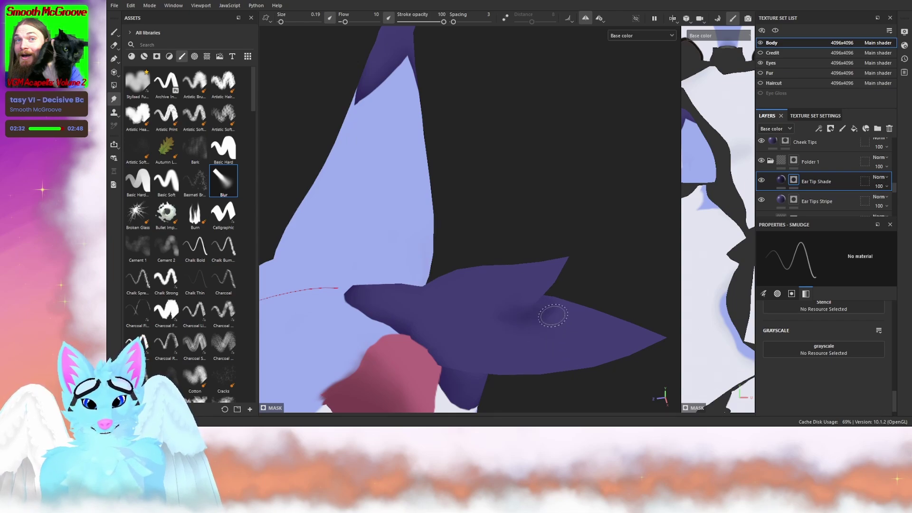
pyautogui.moveTo(549, 331)
pyautogui.keyDown('alt'); pyautogui.mouseDown()
pyautogui.moveTo(560, 240)
pyautogui.moveTo(574, 291)
pyautogui.moveTo(564, 311)
pyautogui.mouseUp(); pyautogui.keyUp('alt')
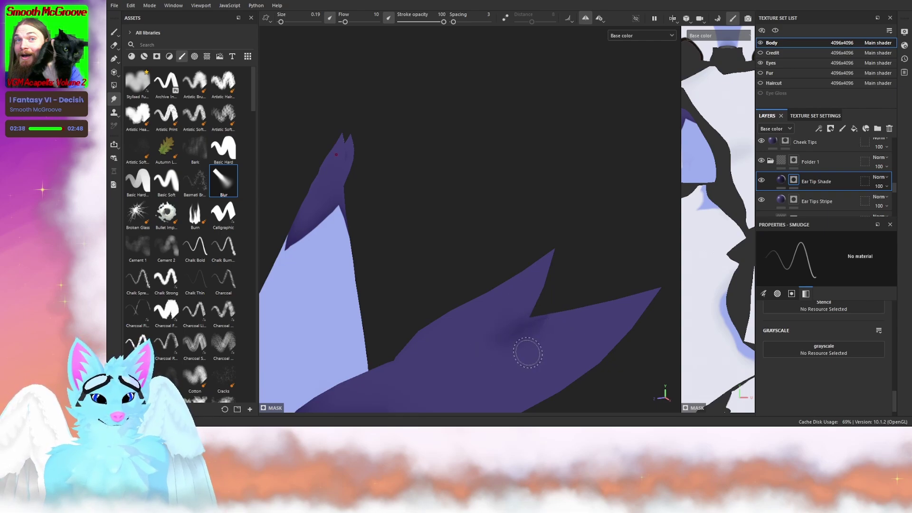
pyautogui.keyDown('alt'); pyautogui.moveTo(543, 345); pyautogui.dragTo(575, 381); pyautogui.keyUp('alt')
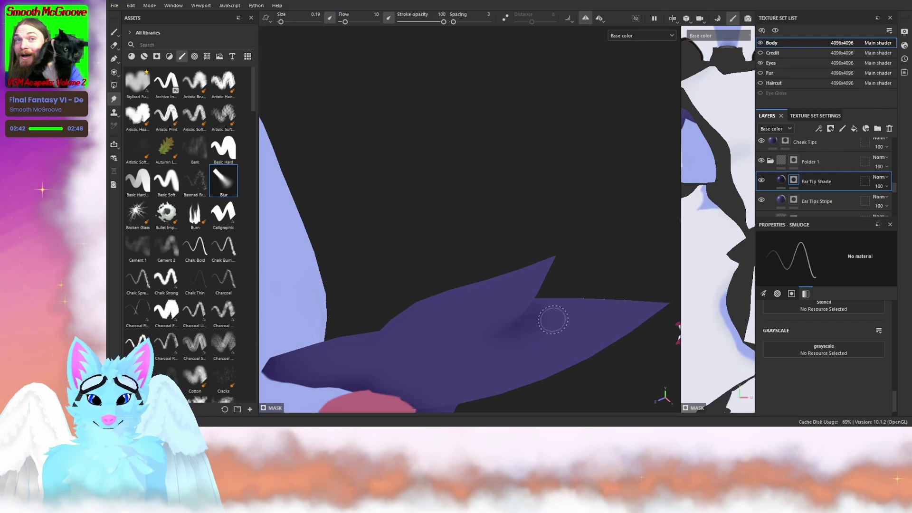
pyautogui.moveTo(558, 309)
pyautogui.keyDown('alt'); pyautogui.mouseDown()
pyautogui.moveTo(479, 338)
pyautogui.moveTo(391, 310)
pyautogui.mouseUp(); pyautogui.keyUp('alt')
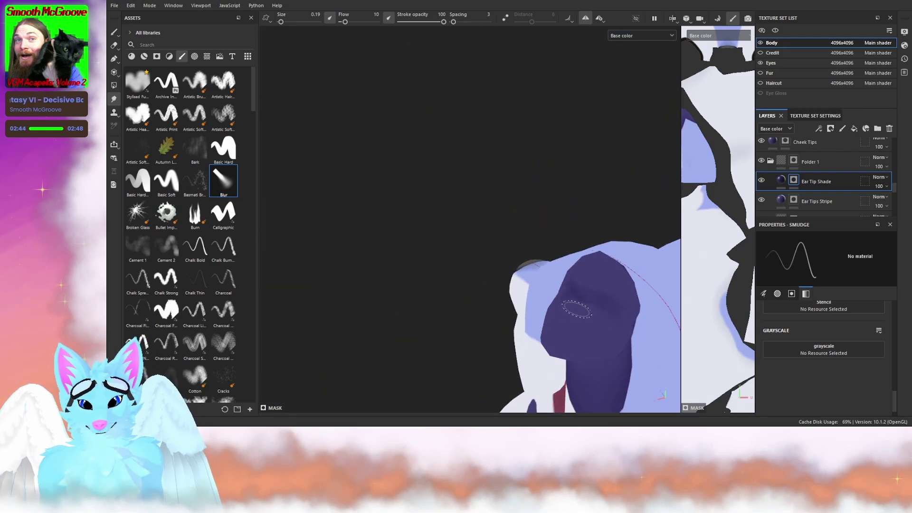
pyautogui.keyDown('alt'); pyautogui.moveTo(650, 309); pyautogui.dragTo(564, 305); pyautogui.keyUp('alt')
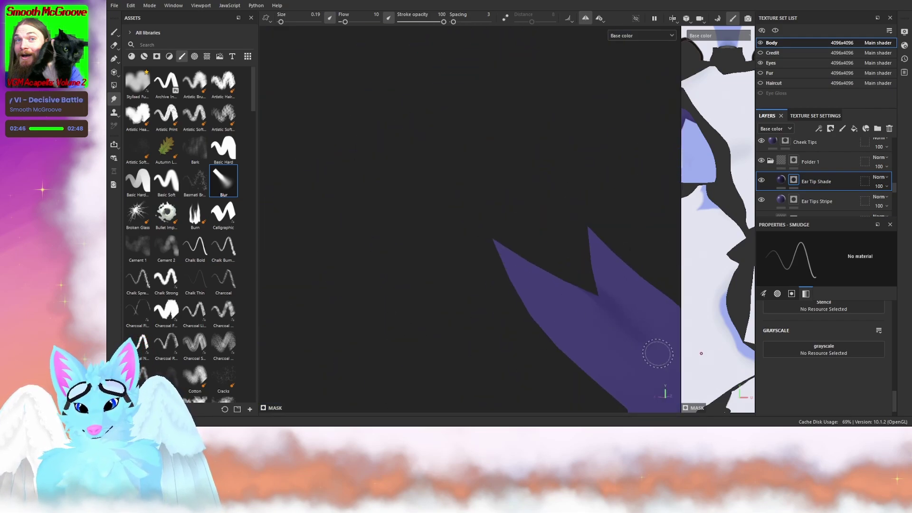
pyautogui.keyDown('alt'); pyautogui.moveTo(610, 310); pyautogui.dragTo(597, 275); pyautogui.keyUp('alt')
# - Widen the 2D texture view and examine the body's UV islands, including the small ones along the edge
pyautogui.scroll(-1, 656, 198)
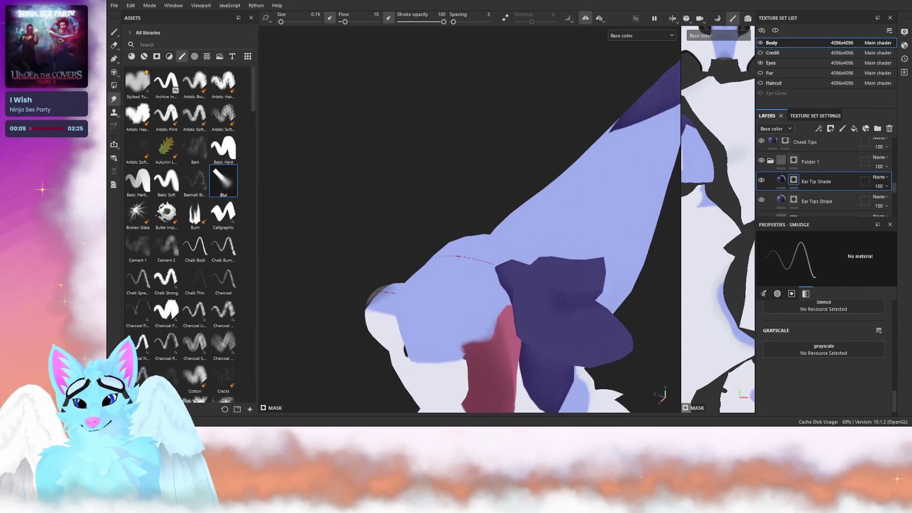
pyautogui.scroll(-2, 704, 190)
pyautogui.scroll(-2, 656, 199)
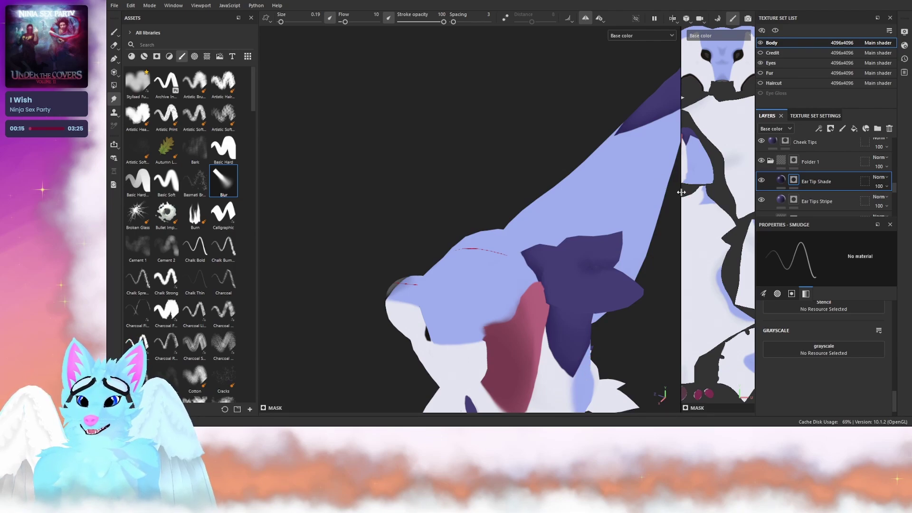
pyautogui.moveTo(681, 192); pyautogui.dragTo(488, 192)
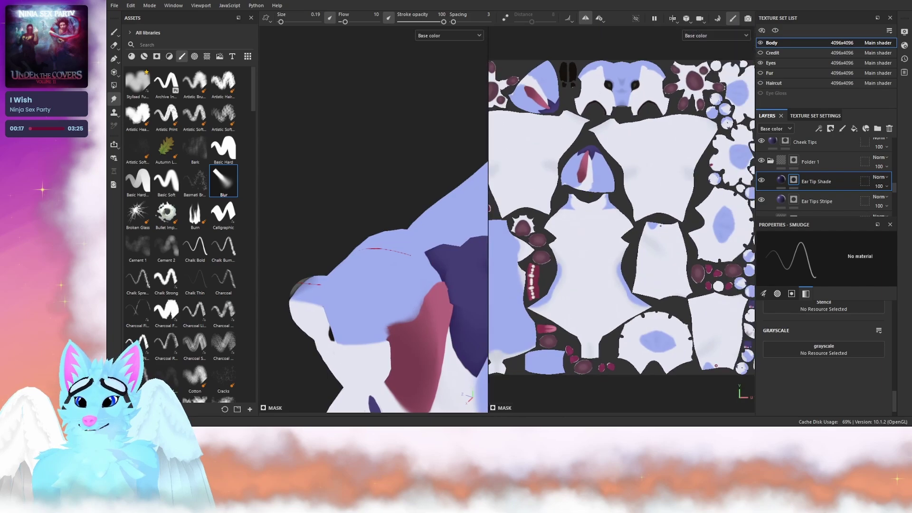
pyautogui.scroll(-3, 531, 221)
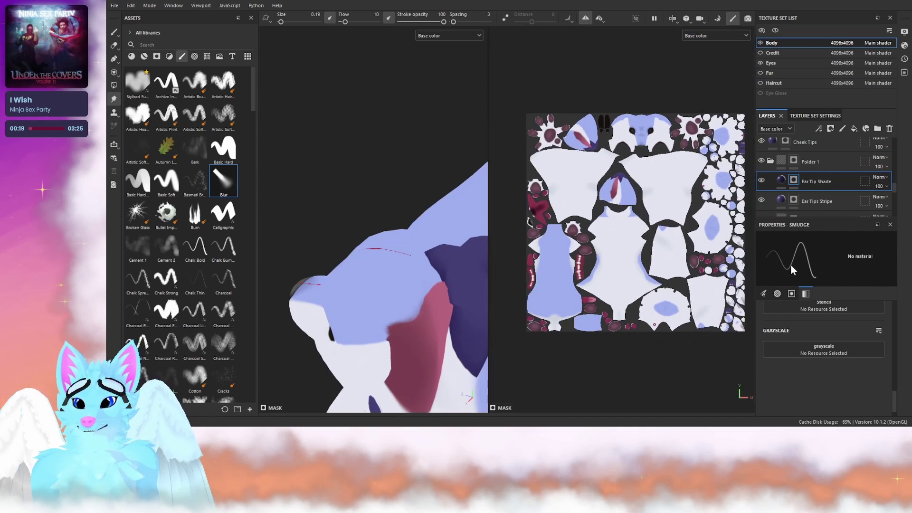
pyautogui.scroll(5, 737, 324)
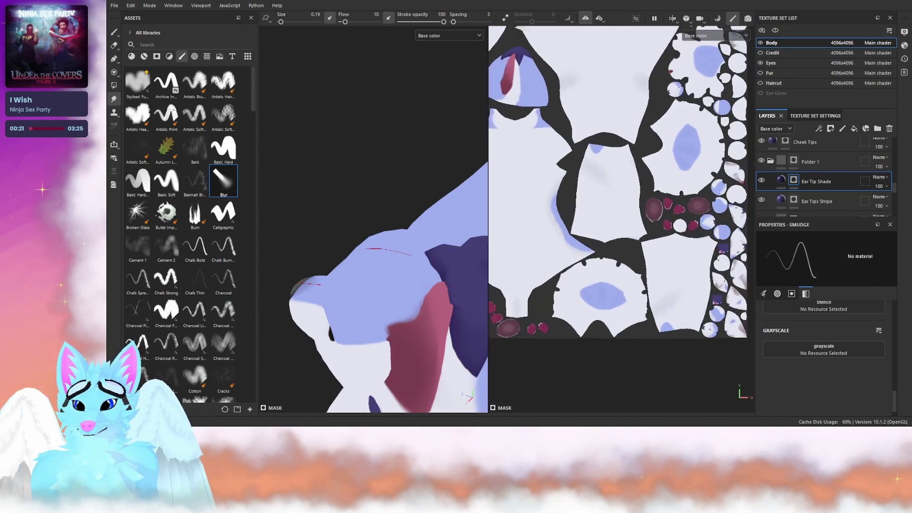
pyautogui.scroll(3, 713, 283)
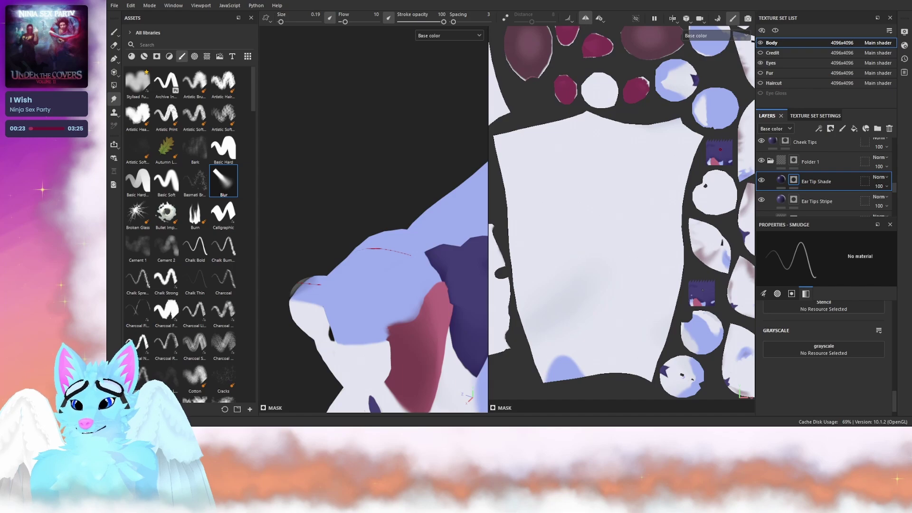
pyautogui.scroll(-1, 705, 290)
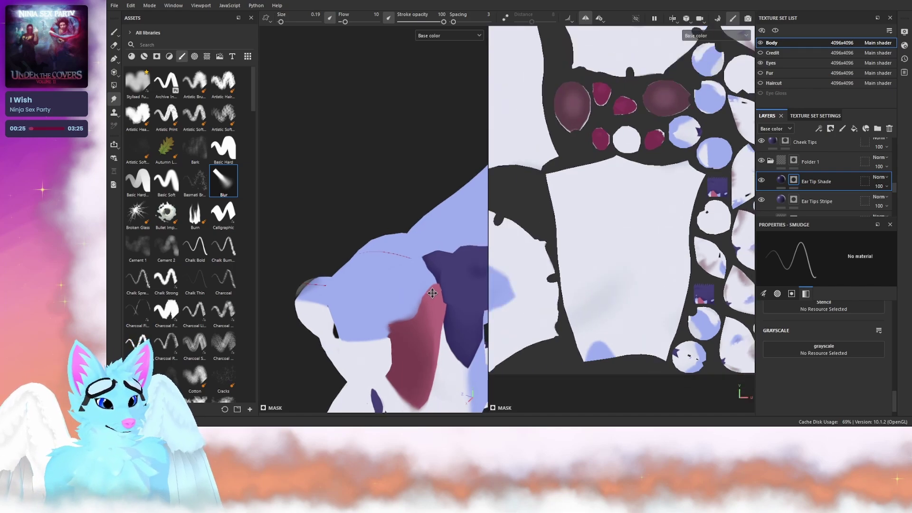
# - Set the Blur smudge brush's stroke alignment to UV for the forked ear tip
pyautogui.moveTo(433, 293)
pyautogui.keyDown('alt'); pyautogui.mouseDown()
pyautogui.moveTo(418, 286)
pyautogui.moveTo(436, 243)
pyautogui.moveTo(421, 306)
pyautogui.moveTo(482, 291)
pyautogui.moveTo(464, 275)
pyautogui.moveTo(471, 272)
pyautogui.mouseUp(); pyautogui.keyUp('alt')
pyautogui.scroll(2, 440, 241)
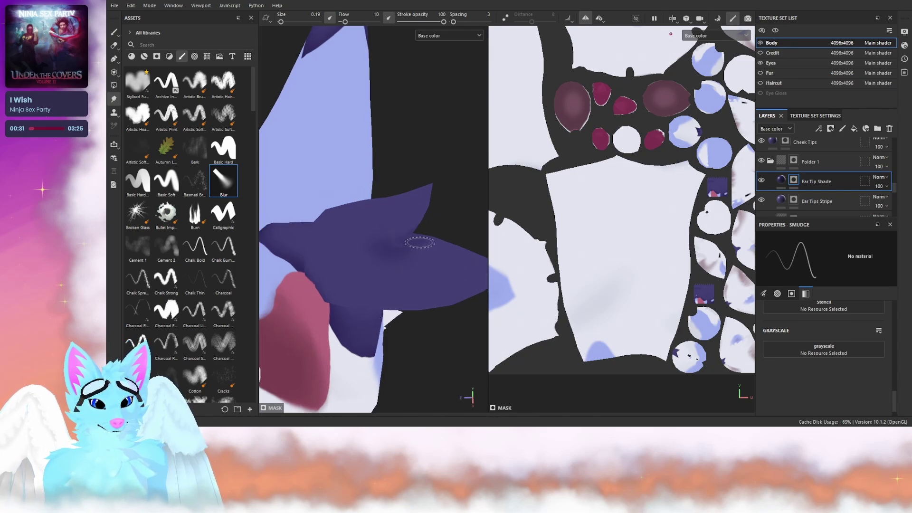
pyautogui.moveTo(438, 267)
pyautogui.keyDown('alt'); pyautogui.mouseDown()
pyautogui.moveTo(403, 244)
pyautogui.moveTo(418, 256)
pyautogui.moveTo(450, 233)
pyautogui.mouseUp(); pyautogui.keyUp('alt')
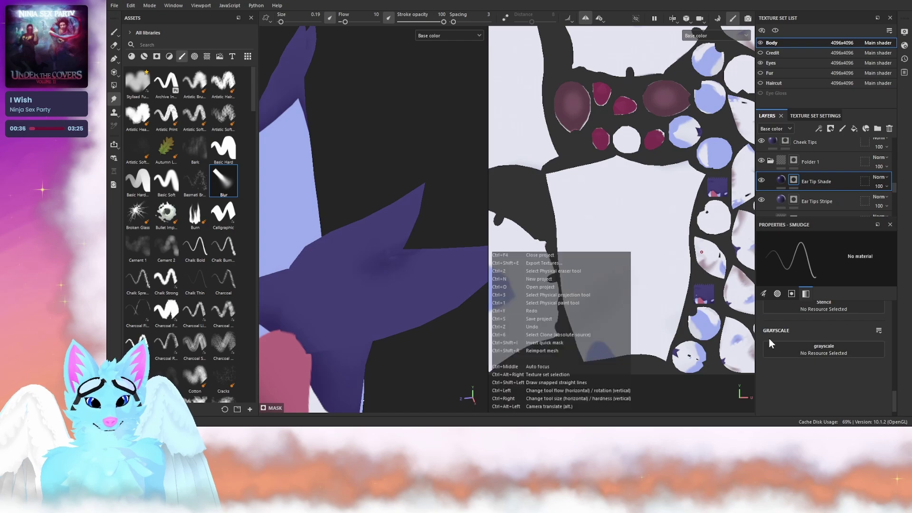
pyautogui.scroll(5, 785, 324)
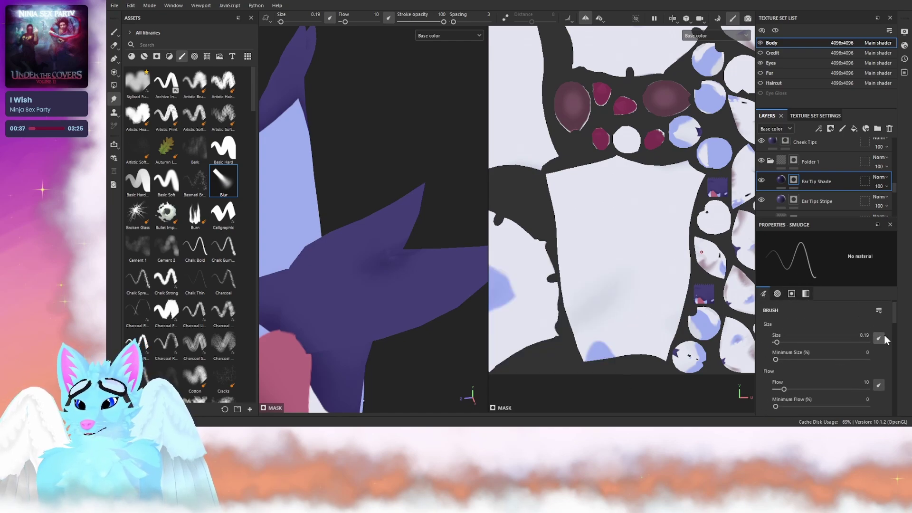
pyautogui.moveTo(893, 312); pyautogui.dragTo(887, 359)
pyautogui.click(813, 375)
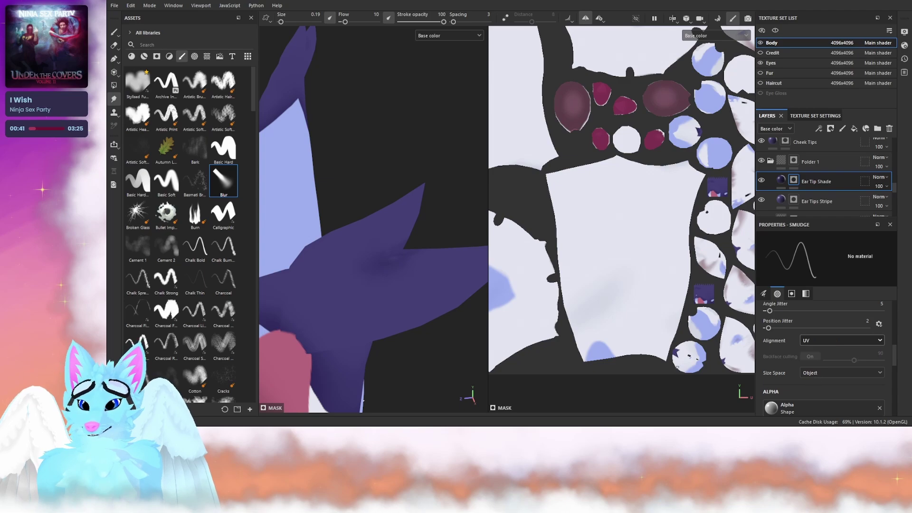
# - Blur the shading around the forked ear tip's notch on the Ear Tip Shade mask with the UV-aligned brush
pyautogui.moveTo(411, 272)
pyautogui.keyDown('alt'); pyautogui.mouseDown()
pyautogui.moveTo(409, 287)
pyautogui.moveTo(433, 261)
pyautogui.moveTo(391, 257)
pyautogui.moveTo(395, 236)
pyautogui.moveTo(424, 301)
pyautogui.moveTo(404, 232)
pyautogui.mouseUp(); pyautogui.keyUp('alt')
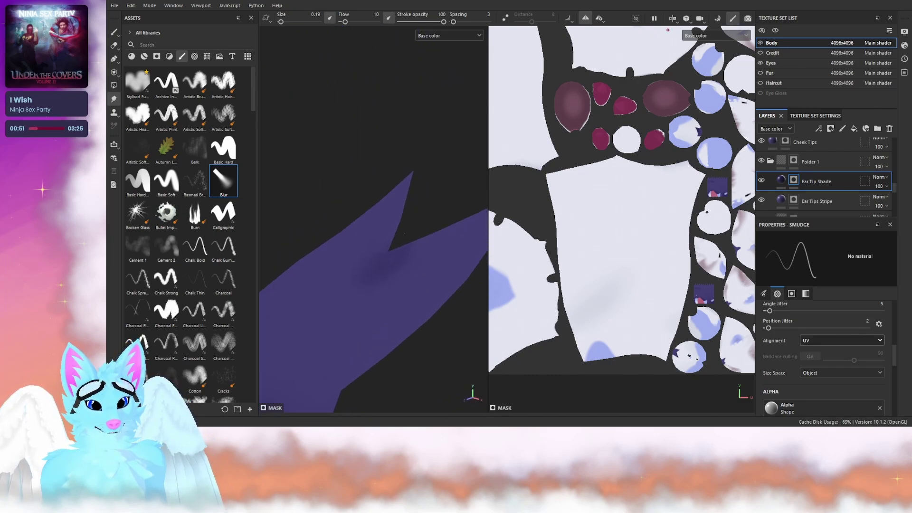
pyautogui.moveTo(346, 283)
pyautogui.mouseDown()
pyautogui.moveTo(411, 265)
pyautogui.moveTo(383, 295)
pyautogui.moveTo(297, 285)
pyautogui.moveTo(366, 295)
pyautogui.moveTo(405, 246)
pyautogui.moveTo(428, 264)
pyautogui.moveTo(450, 210)
pyautogui.moveTo(375, 258)
pyautogui.mouseUp()
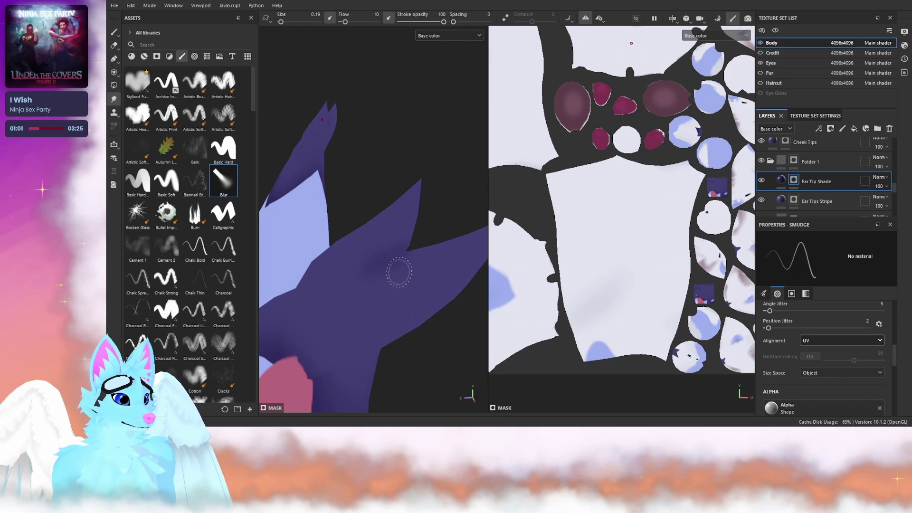
pyautogui.press('alt')
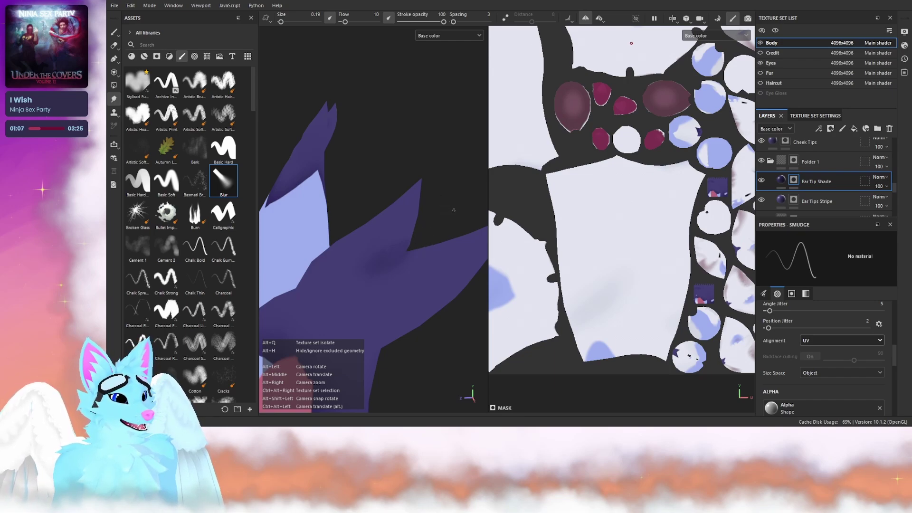
pyautogui.keyDown('alt'); pyautogui.moveTo(453, 209); pyautogui.dragTo(304, 238); pyautogui.keyUp('alt')
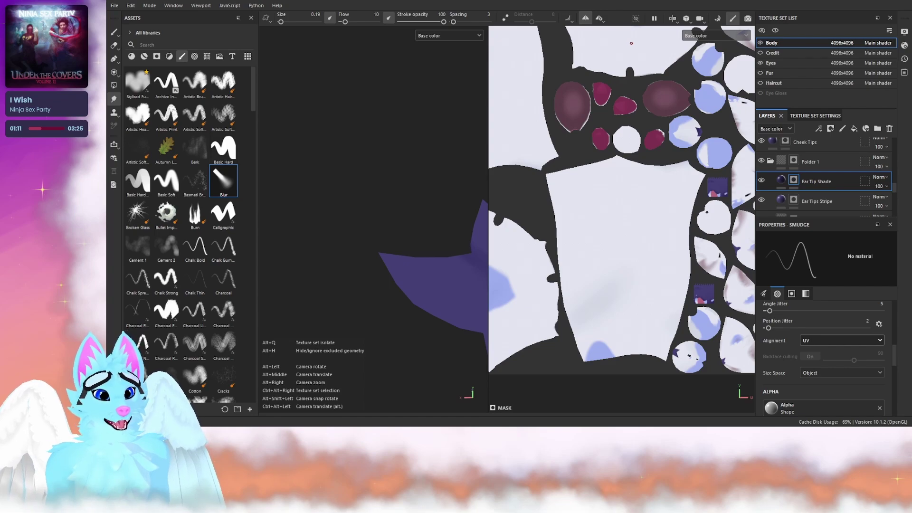
pyautogui.keyDown('alt'); pyautogui.moveTo(380, 231); pyautogui.dragTo(254, 195, button='middle'); pyautogui.keyUp('alt')
pyautogui.keyDown('alt'); pyautogui.moveTo(407, 270); pyautogui.dragTo(392, 232); pyautogui.keyUp('alt')
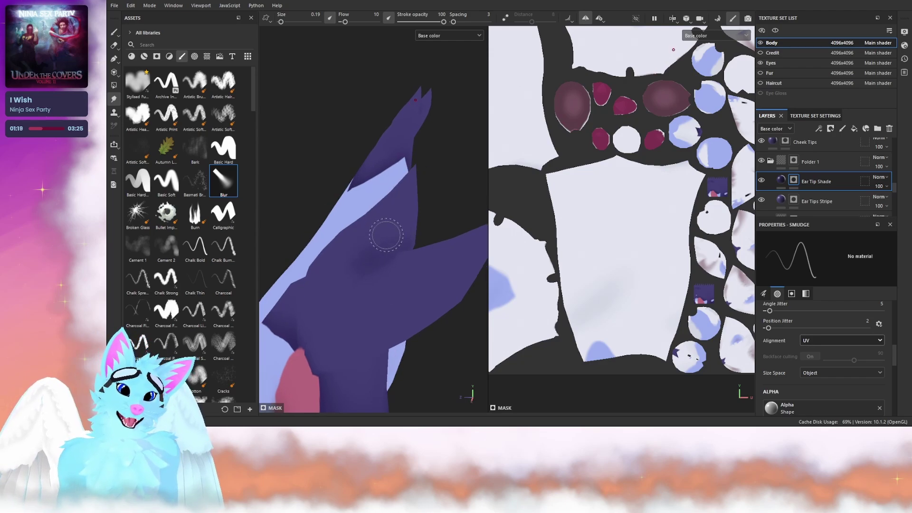
pyautogui.moveTo(375, 276)
pyautogui.keyDown('alt'); pyautogui.mouseDown()
pyautogui.moveTo(407, 293)
pyautogui.moveTo(407, 281)
pyautogui.mouseUp(); pyautogui.keyUp('alt')
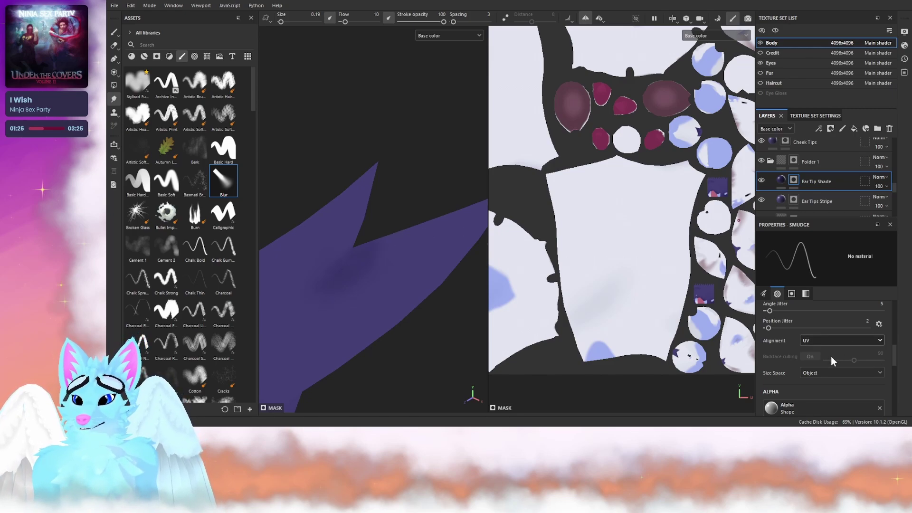
# - Return the Blur brush's alignment to Tangent | Wrap and show the whole character in a widened 3D view
pyautogui.keyDown('alt'); pyautogui.moveTo(406, 267); pyautogui.dragTo(471, 204); pyautogui.keyUp('alt')
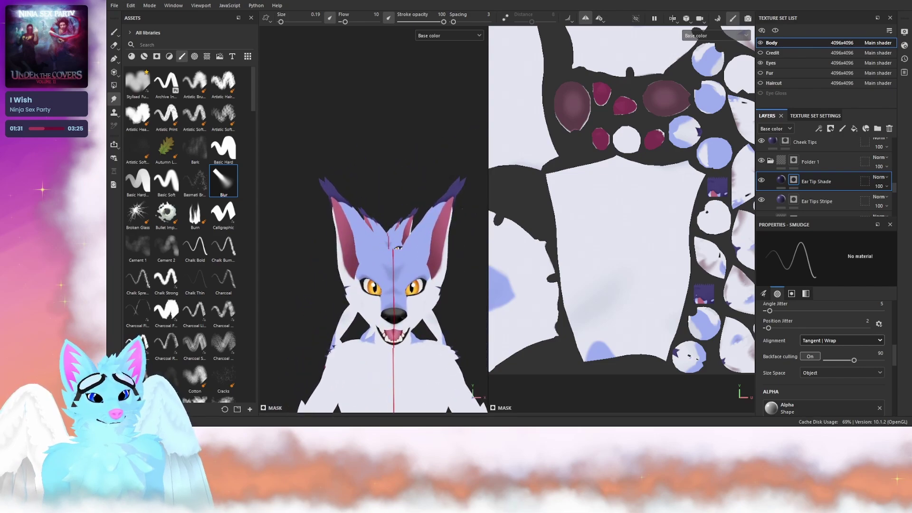
pyautogui.press('ctrl')
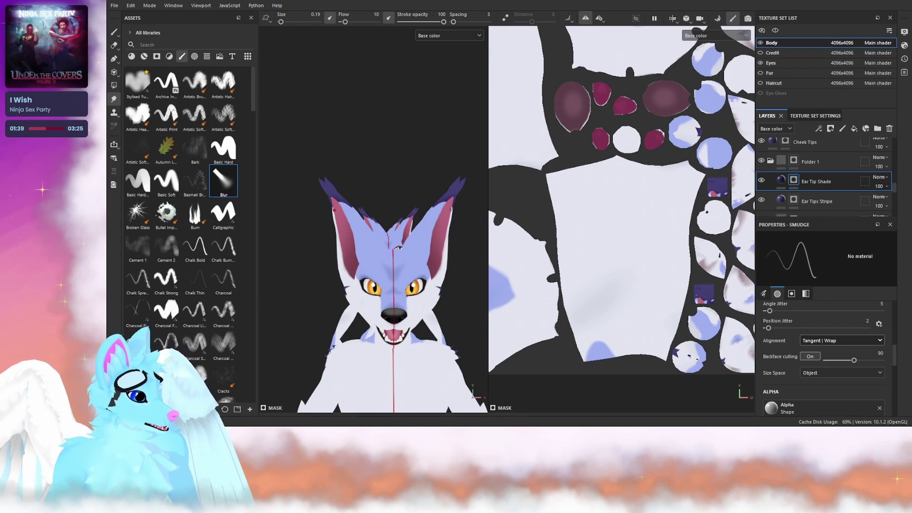
pyautogui.scroll(-3, 456, 139)
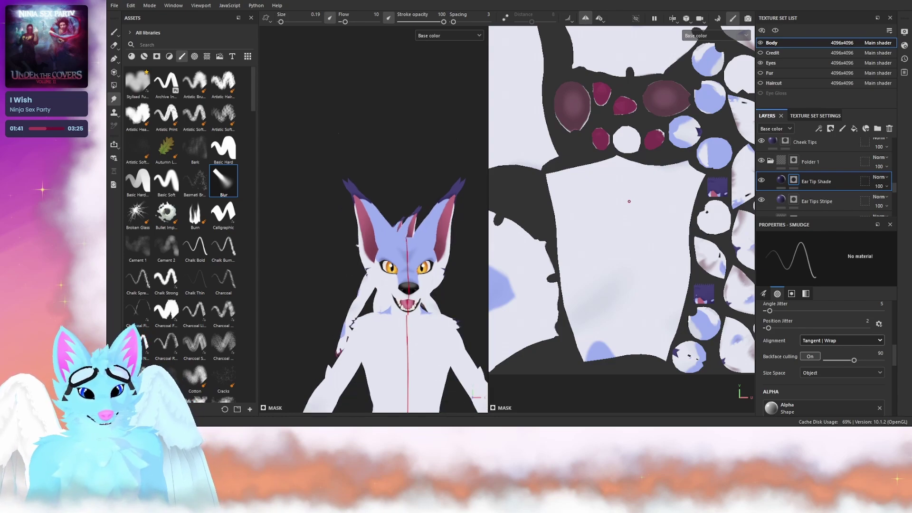
pyautogui.scroll(-4, 462, 183)
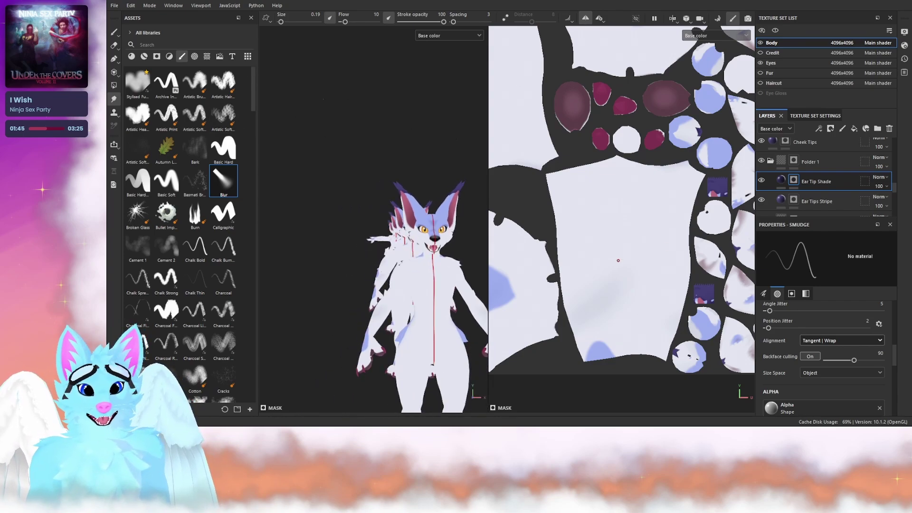
pyautogui.keyDown('alt'); pyautogui.moveTo(359, 119); pyautogui.dragTo(309, 44, button='middle'); pyautogui.keyUp('alt')
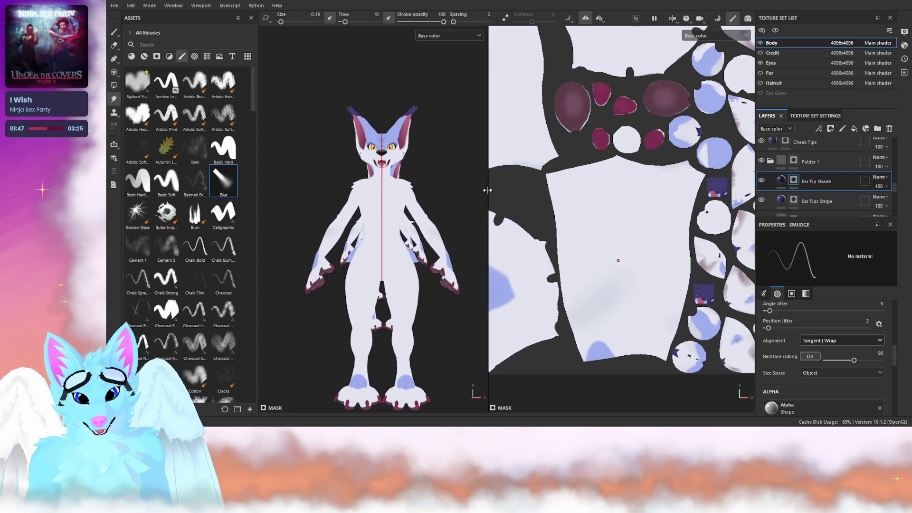
pyautogui.moveTo(487, 191); pyautogui.dragTo(715, 183)
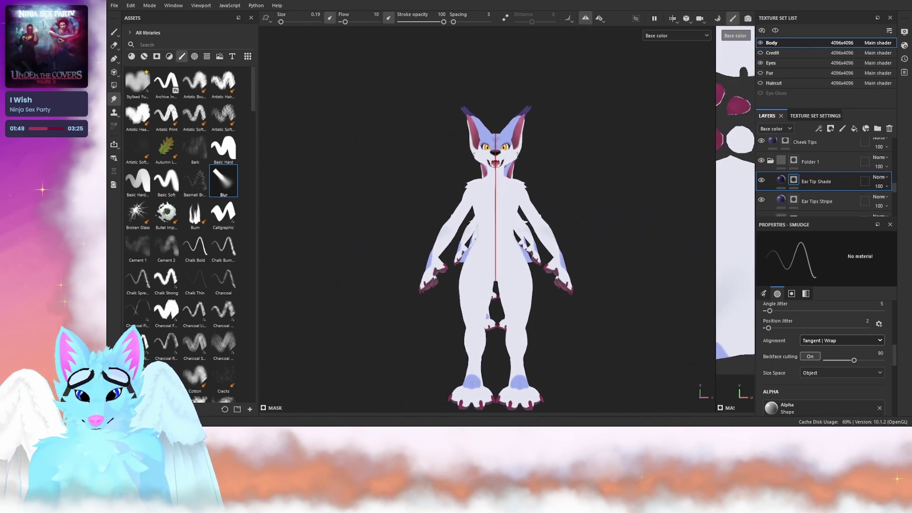
pyautogui.keyDown('alt'); pyautogui.moveTo(603, 182); pyautogui.dragTo(510, 192); pyautogui.keyUp('alt')
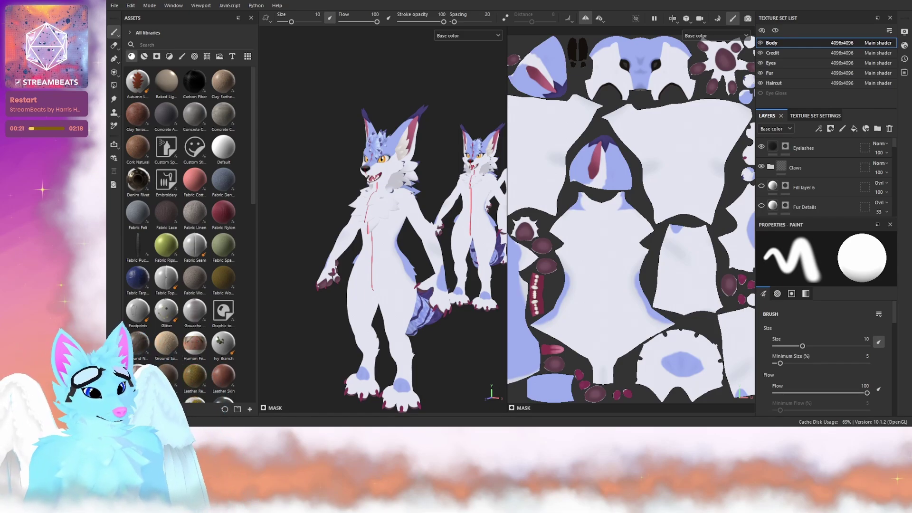
# - Examine the fur tufts on the character's cheeks, chest and shoulders from both sides
pyautogui.scroll(2, 410, 238)
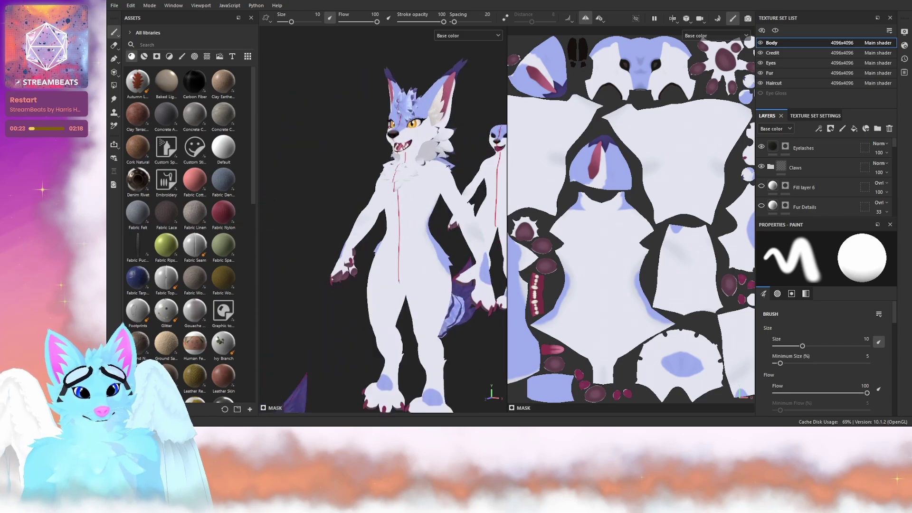
pyautogui.scroll(5, 407, 186)
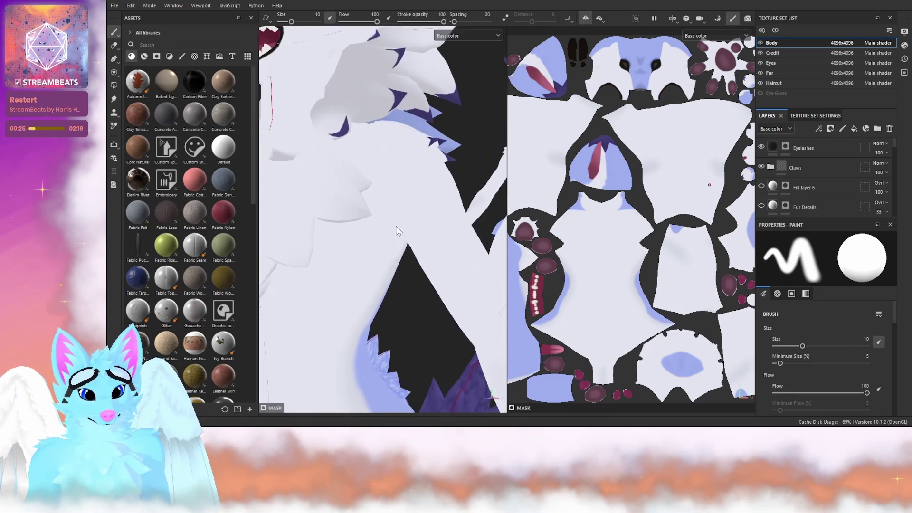
pyautogui.scroll(-2, 390, 176)
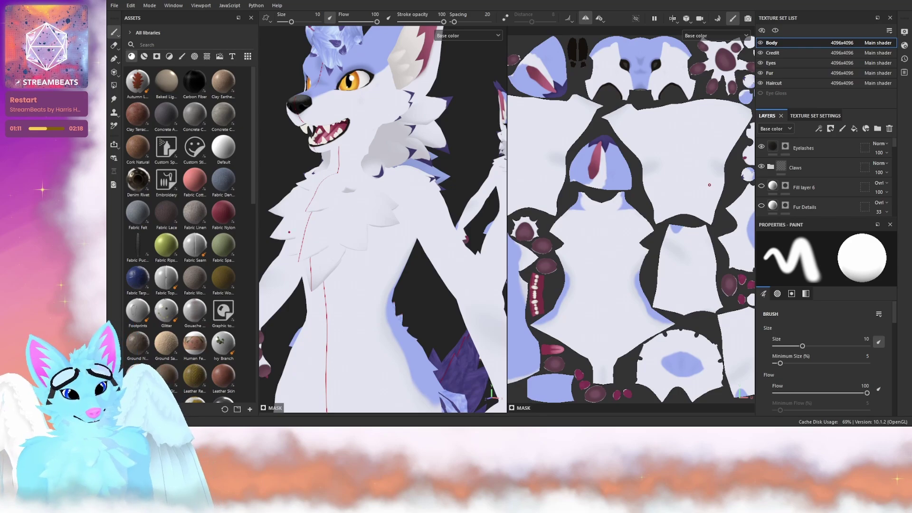
pyautogui.keyDown('alt'); pyautogui.moveTo(333, 183); pyautogui.dragTo(371, 196); pyautogui.keyUp('alt')
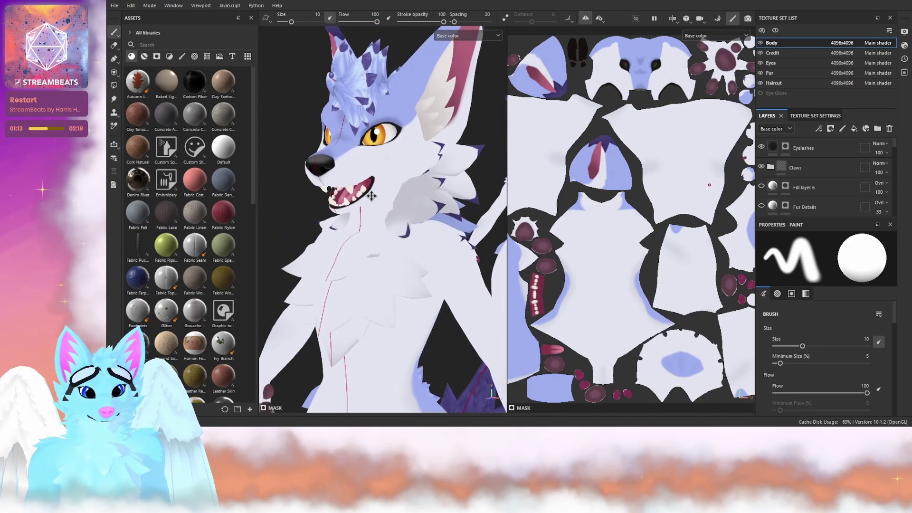
pyautogui.keyDown('alt'); pyautogui.moveTo(364, 158); pyautogui.dragTo(468, 183); pyautogui.keyUp('alt')
pyautogui.keyDown('alt'); pyautogui.moveTo(350, 186); pyautogui.dragTo(399, 184, button='middle'); pyautogui.keyUp('alt')
pyautogui.keyDown('alt'); pyautogui.moveTo(399, 185); pyautogui.dragTo(431, 205); pyautogui.keyUp('alt')
pyautogui.scroll(-3, 839, 166)
pyautogui.keyDown('alt'); pyautogui.moveTo(362, 216); pyautogui.dragTo(449, 197, button='middle'); pyautogui.keyUp('alt')
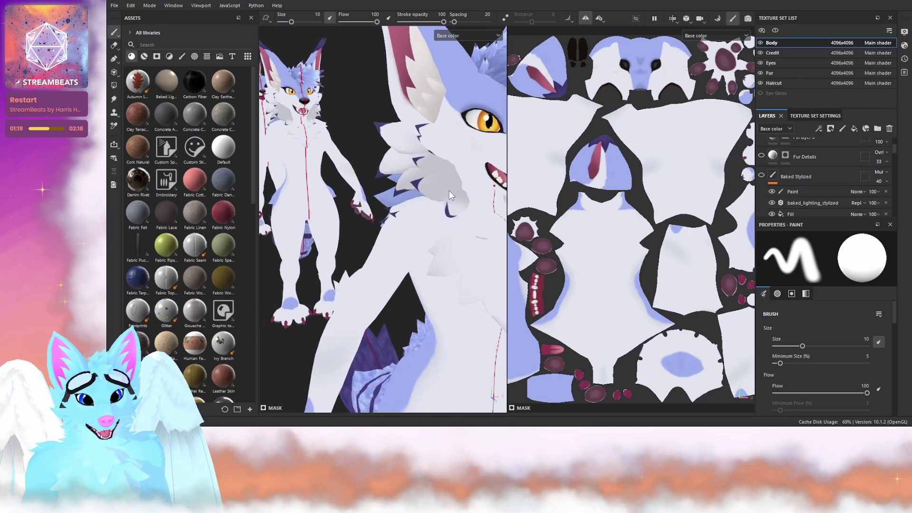
pyautogui.keyDown('alt'); pyautogui.moveTo(409, 194); pyautogui.dragTo(437, 189); pyautogui.keyUp('alt')
pyautogui.keyDown('alt'); pyautogui.moveTo(339, 178); pyautogui.dragTo(419, 181); pyautogui.keyUp('alt')
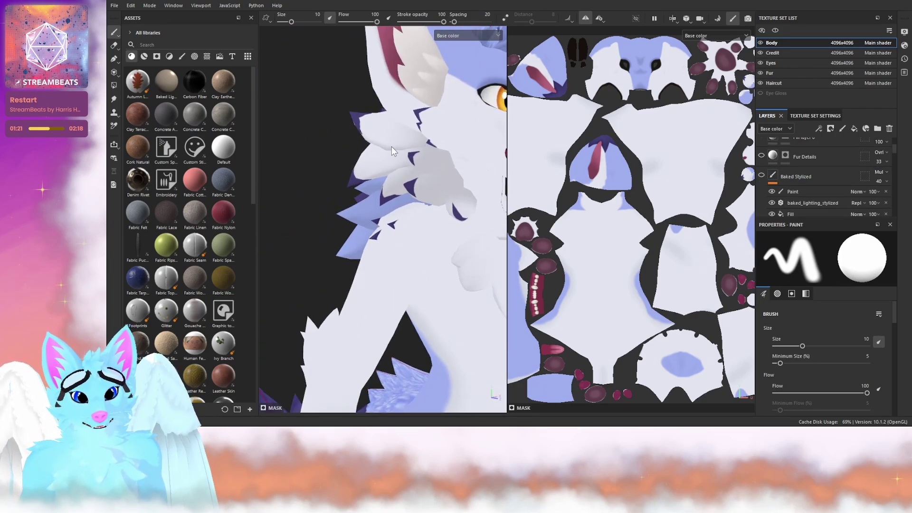
pyautogui.keyDown('alt'); pyautogui.moveTo(423, 160); pyautogui.dragTo(401, 157, button='middle'); pyautogui.keyUp('alt')
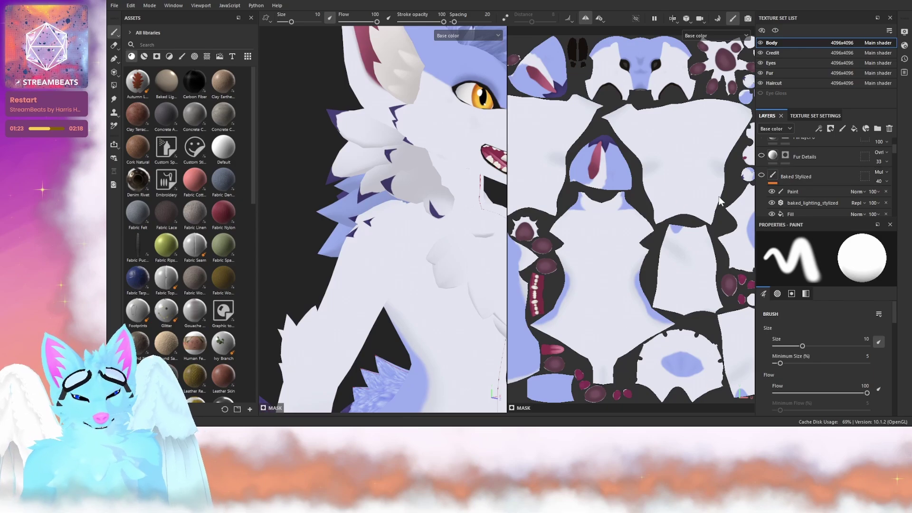
# - Hide the Fur, Haircut and Eyes texture sets to expose the bare body
pyautogui.scroll(-1, 811, 180)
pyautogui.click(759, 73)
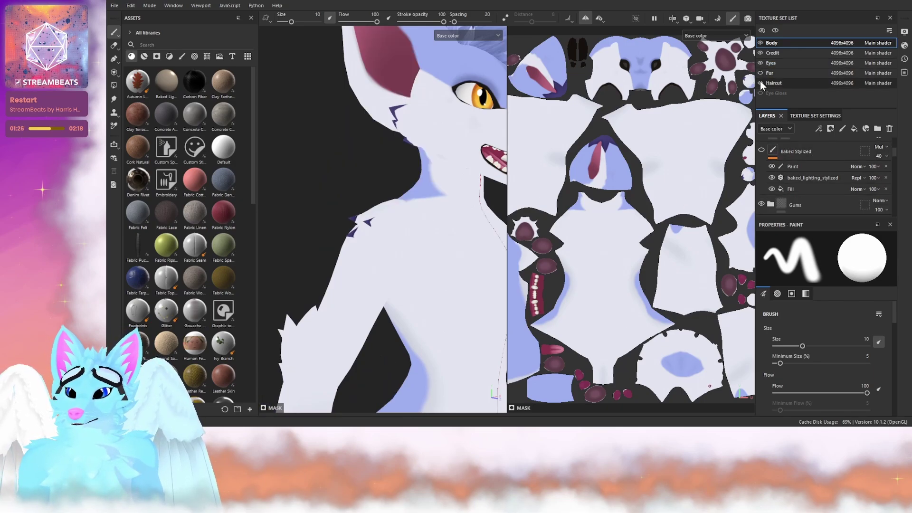
pyautogui.click(760, 84)
pyautogui.click(760, 62)
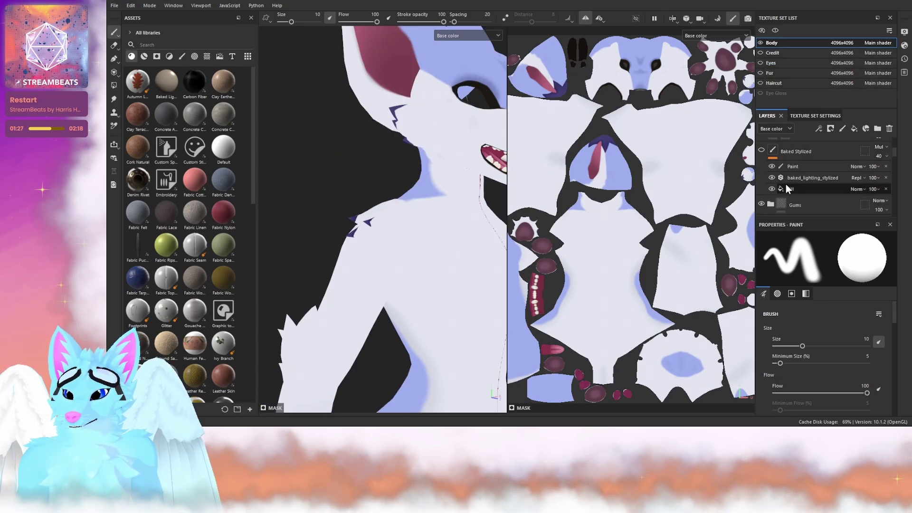
# - Rename the folder holding the Ear Tip Shade and Ear Tips Stripe layers as Ear Tips and collapse it
pyautogui.scroll(3, 809, 177)
pyautogui.scroll(-3, 809, 186)
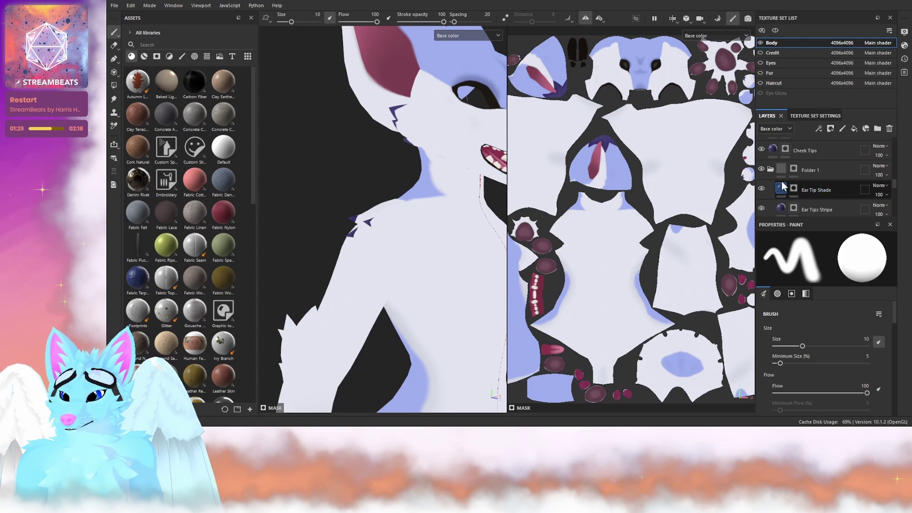
pyautogui.doubleClick(807, 171)
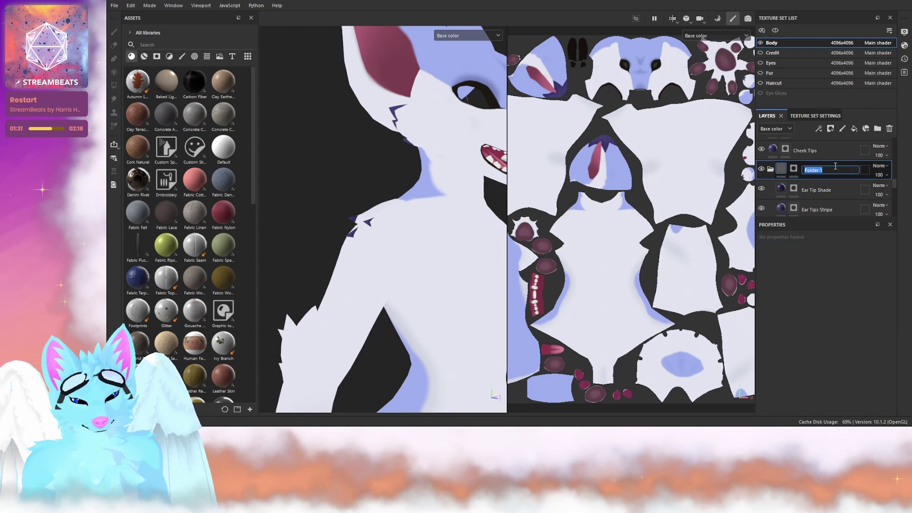
pyautogui.write('Ear T')
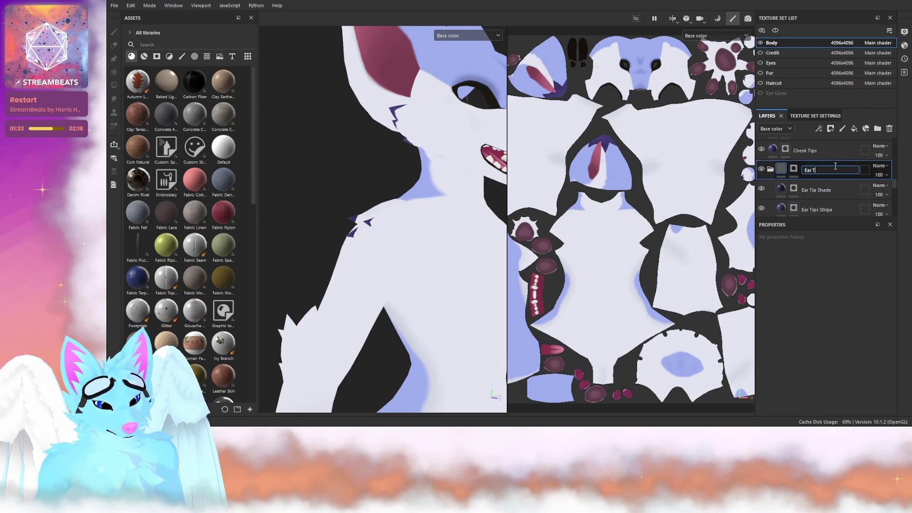
pyautogui.write('ips')
pyautogui.press('Return')
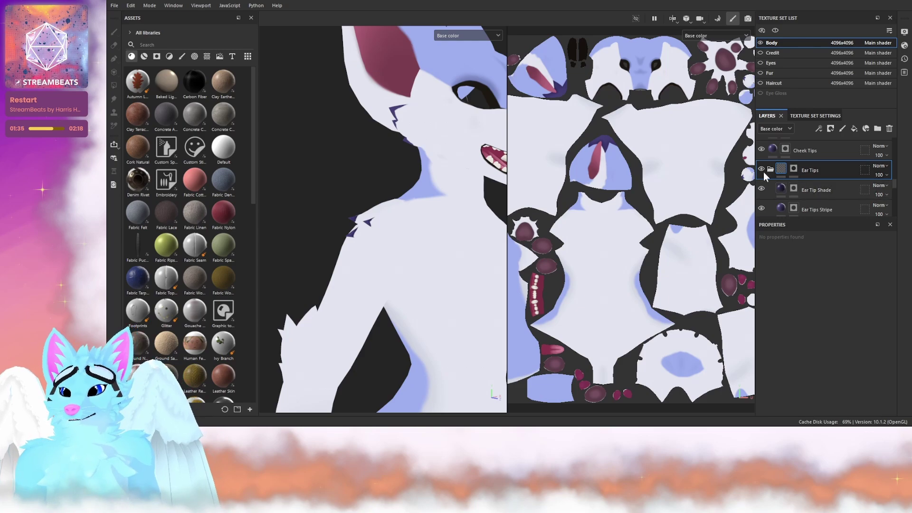
pyautogui.click(768, 170)
# - Add a new folder directly above the Cheek Tips layer and name it Cheek Tips
pyautogui.click(822, 173)
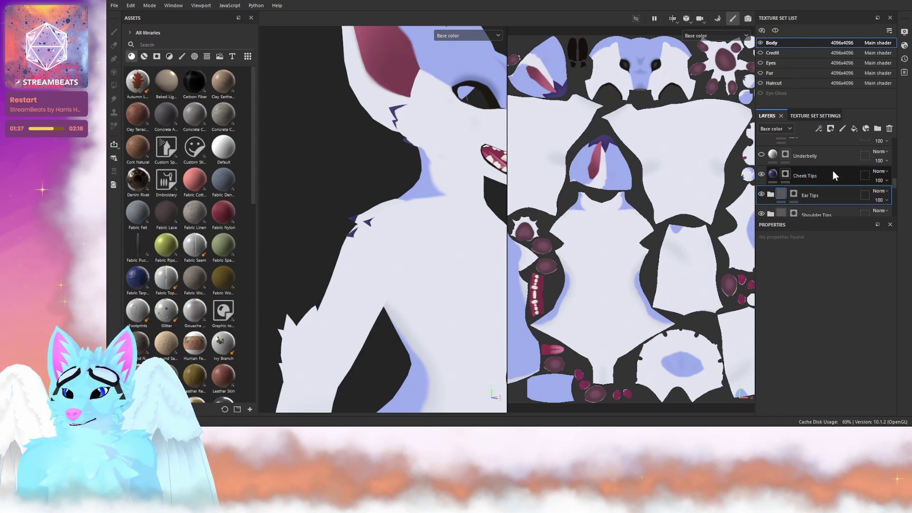
pyautogui.click(879, 127)
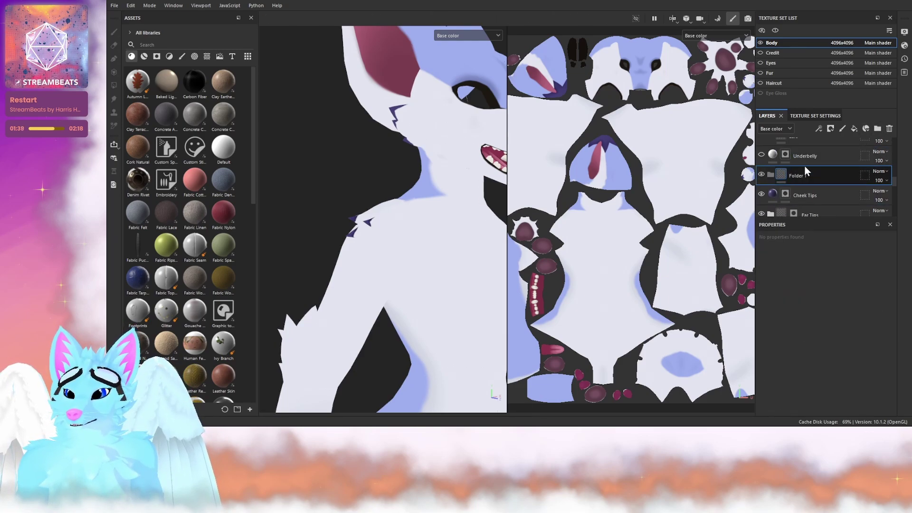
pyautogui.doubleClick(807, 175)
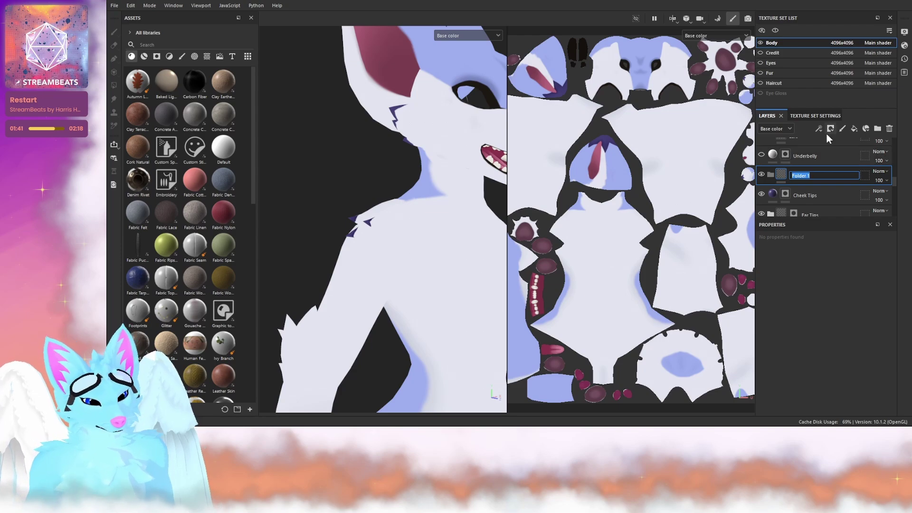
pyautogui.write('chee')
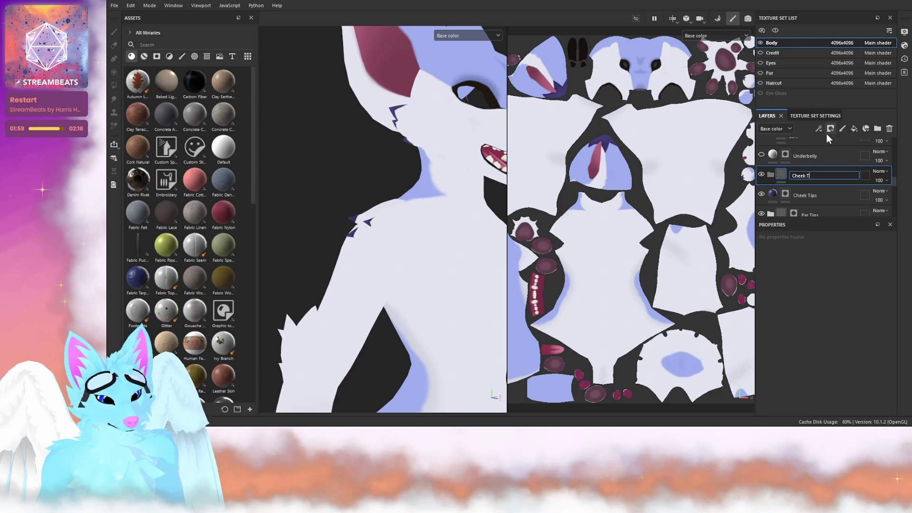
pyautogui.write('ps')
pyautogui.press('Return')
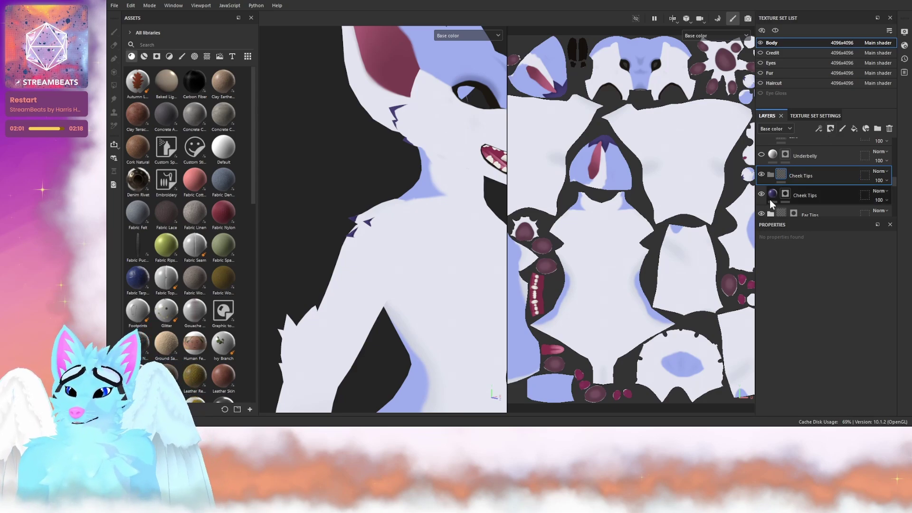
# - Move the Cheek Tips layer into the new Cheek Tips folder
pyautogui.click(806, 195)
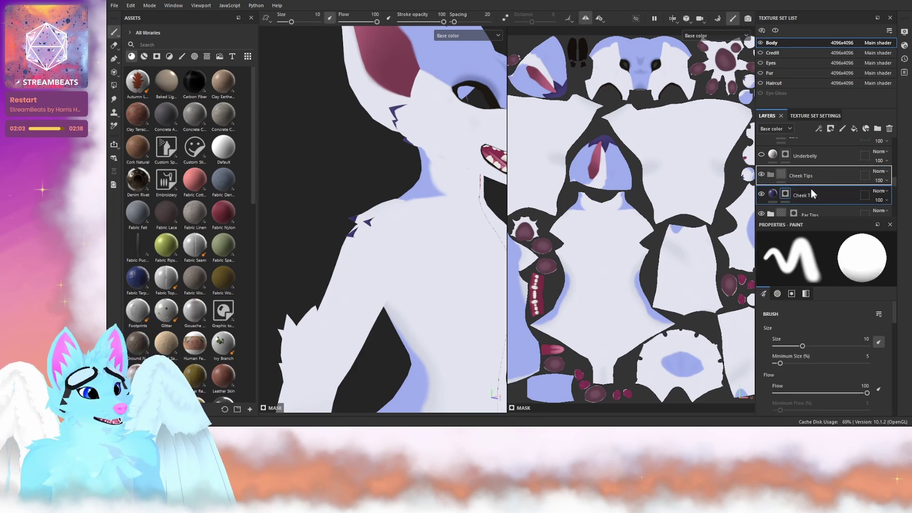
pyautogui.moveTo(830, 185); pyautogui.dragTo(837, 186)
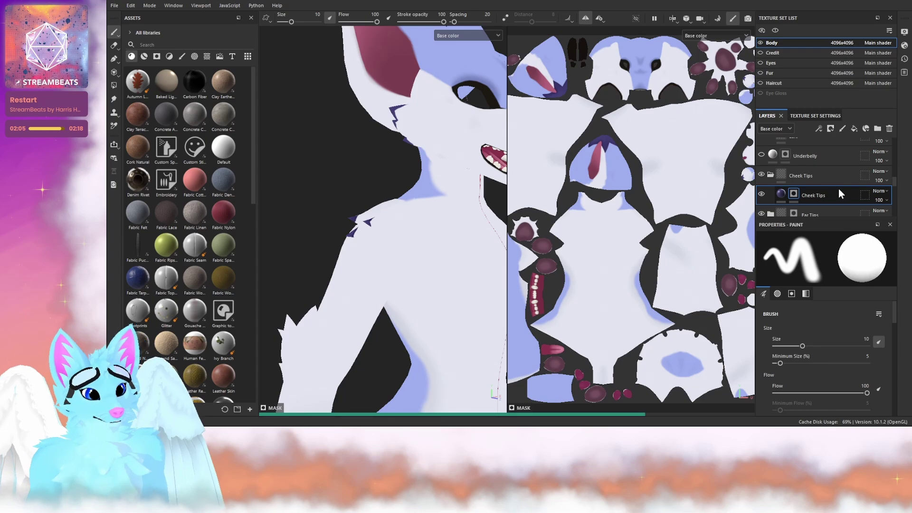
pyautogui.scroll(-1, 823, 192)
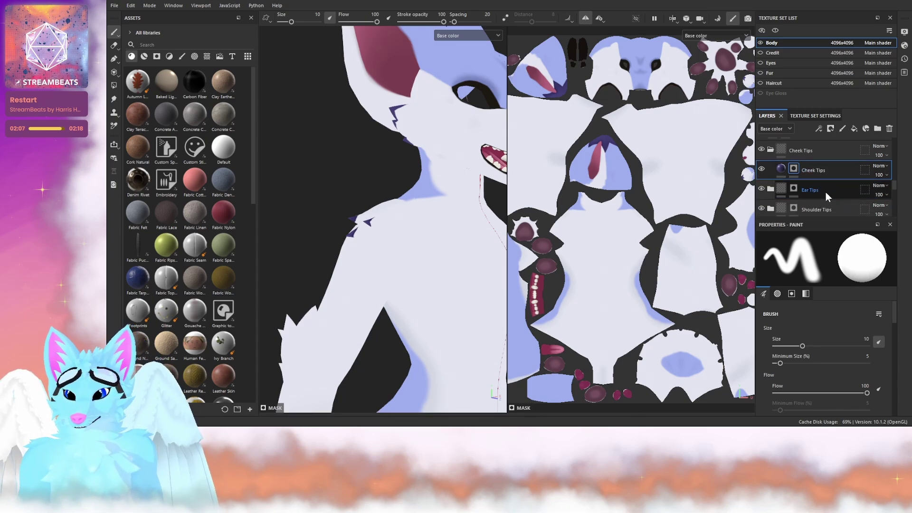
# - Choose the Basic Hard brush and set its size to 0.1 for detail work on the Cheek Tips mask
pyautogui.scroll(5, 417, 161)
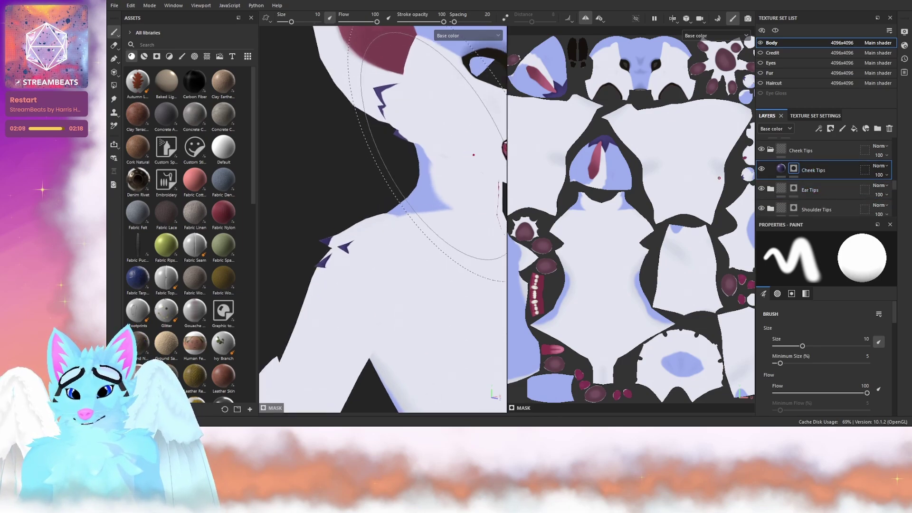
pyautogui.keyDown('alt'); pyautogui.moveTo(427, 158); pyautogui.dragTo(421, 166); pyautogui.keyUp('alt')
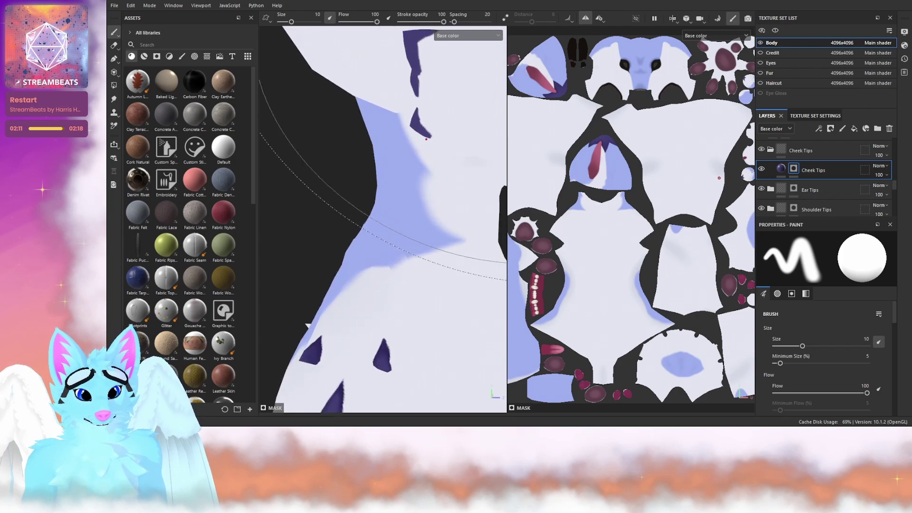
pyautogui.moveTo(422, 166)
pyautogui.keyDown('ctrl'); pyautogui.mouseDown(button='right')
pyautogui.moveTo(430, 167)
pyautogui.moveTo(398, 166)
pyautogui.mouseUp(button='right'); pyautogui.keyUp('ctrl')
pyautogui.click(182, 56)
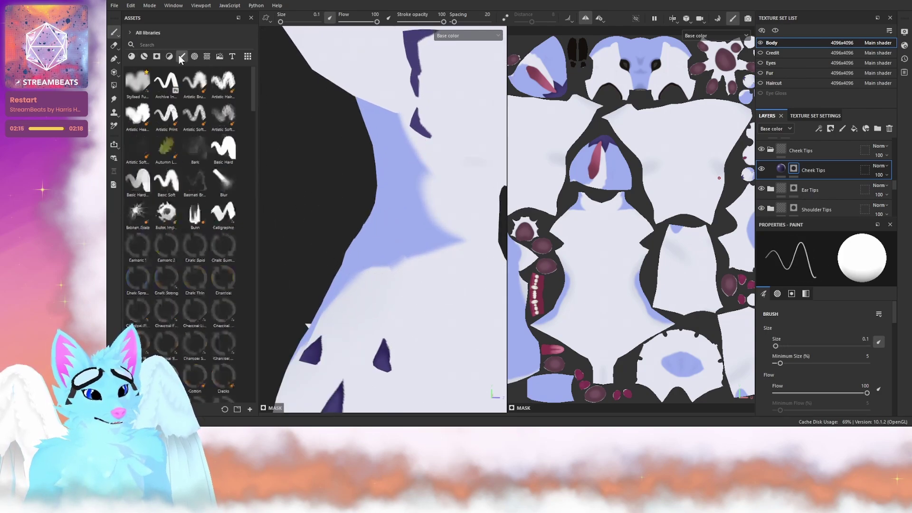
pyautogui.click(223, 148)
pyautogui.keyDown('ctrl'); pyautogui.moveTo(372, 177); pyautogui.dragTo(340, 176, button='right'); pyautogui.keyUp('ctrl')
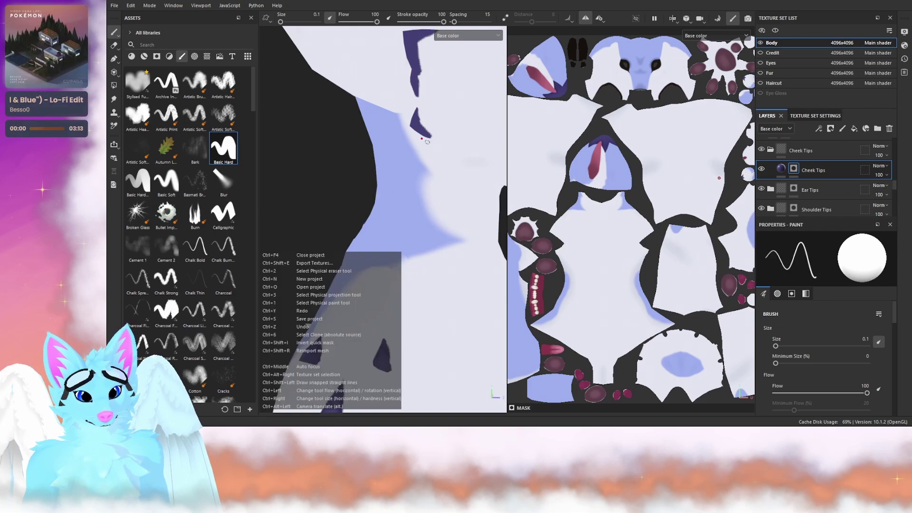
# - Try stroke smoothing with the Lazy Mouse at distance 8 on the cheek markings and switch it off again
pyautogui.click(502, 19)
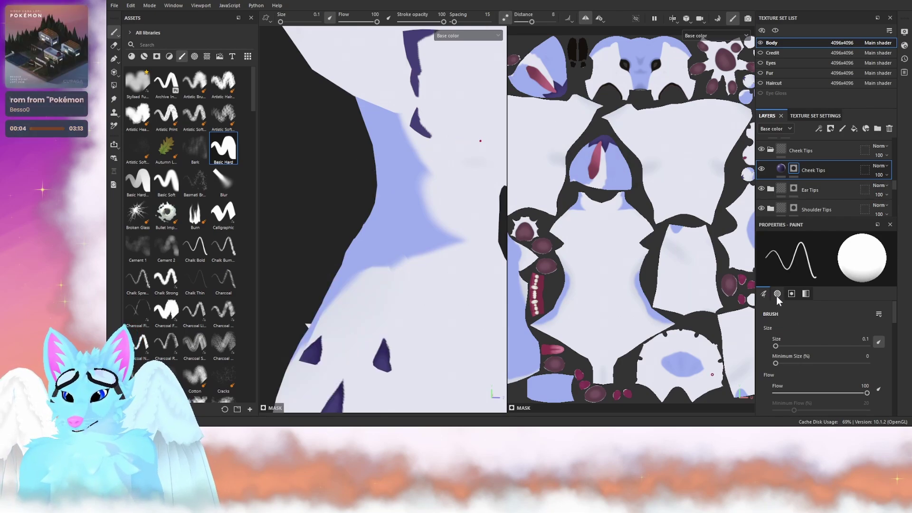
pyautogui.click(807, 292)
pyautogui.keyDown('alt'); pyautogui.moveTo(434, 197); pyautogui.dragTo(417, 268, button='middle'); pyautogui.keyUp('alt')
pyautogui.scroll(2, 424, 238)
pyautogui.moveTo(424, 237)
pyautogui.keyDown('alt'); pyautogui.mouseDown()
pyautogui.moveTo(489, 224)
pyautogui.moveTo(402, 230)
pyautogui.moveTo(402, 238)
pyautogui.moveTo(414, 236)
pyautogui.moveTo(362, 179)
pyautogui.moveTo(386, 185)
pyautogui.mouseUp(); pyautogui.keyUp('alt')
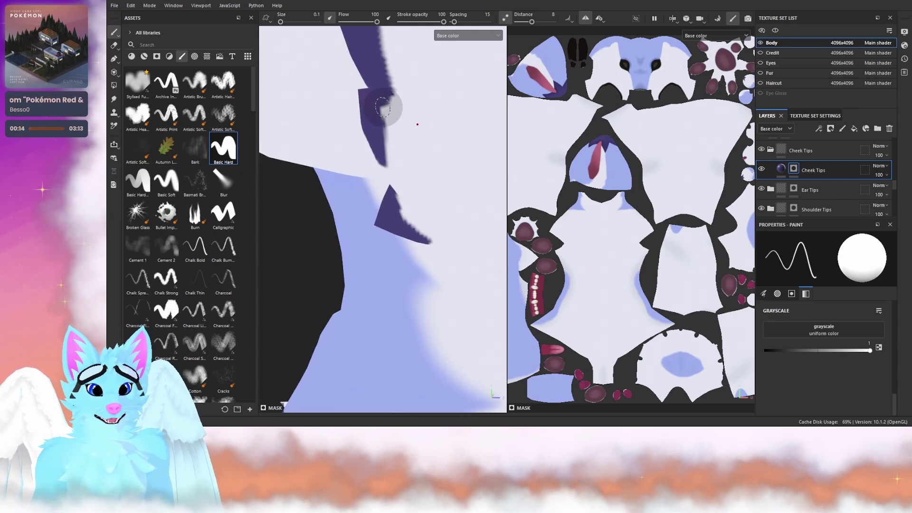
pyautogui.moveTo(383, 125)
pyautogui.keyDown('alt'); pyautogui.mouseDown()
pyautogui.moveTo(373, 119)
pyautogui.moveTo(404, 148)
pyautogui.mouseUp(); pyautogui.keyUp('alt')
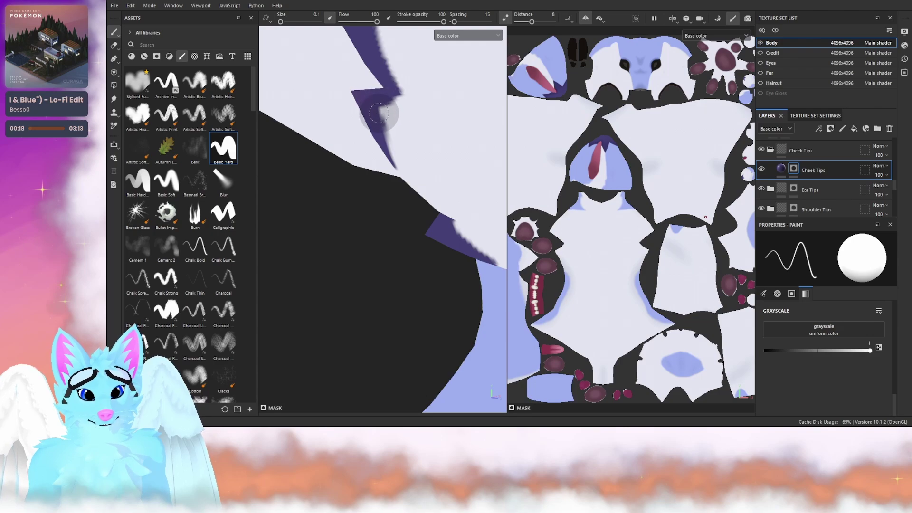
pyautogui.click(504, 18)
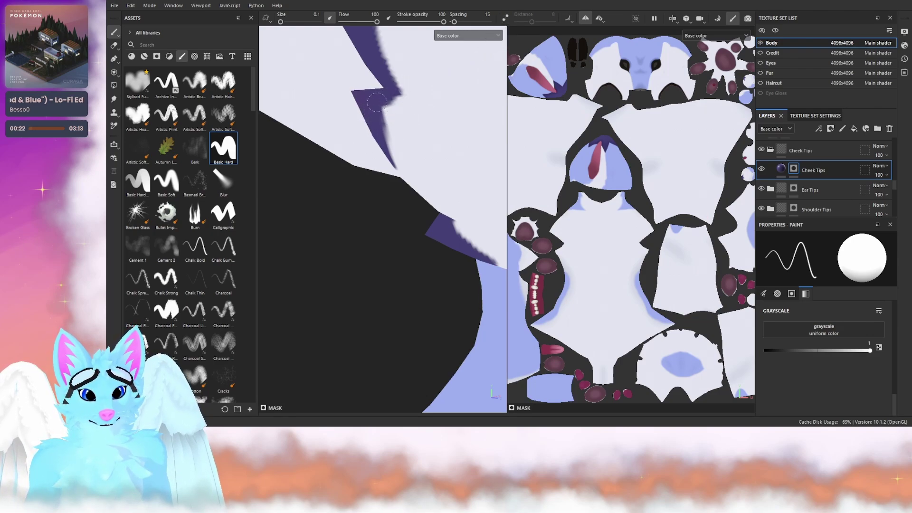
# - Set the brush's grayscale to 0 and clean up the jagged inner edges of the cheek markings on the mask
pyautogui.moveTo(417, 174)
pyautogui.keyDown('alt'); pyautogui.mouseDown()
pyautogui.moveTo(436, 55)
pyautogui.moveTo(418, 93)
pyautogui.mouseUp(); pyautogui.keyUp('alt')
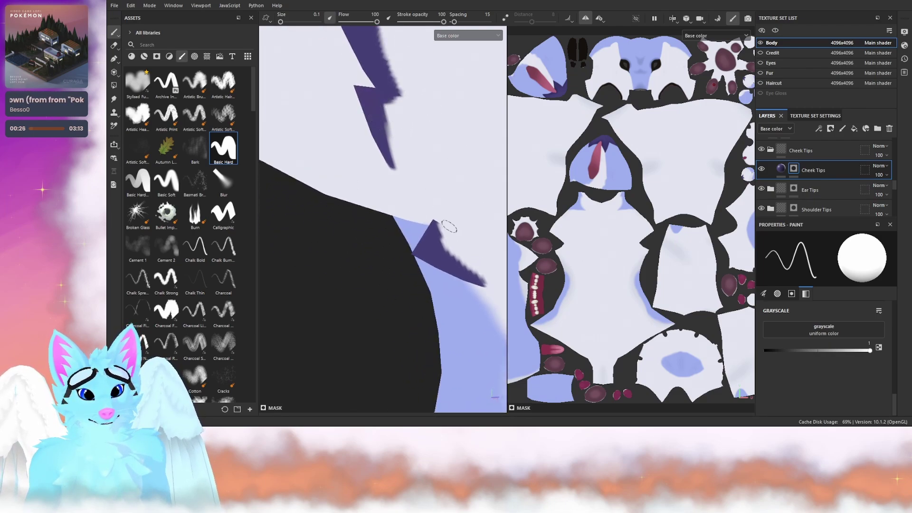
pyautogui.keyDown('alt'); pyautogui.moveTo(452, 228); pyautogui.dragTo(533, 285); pyautogui.keyUp('alt')
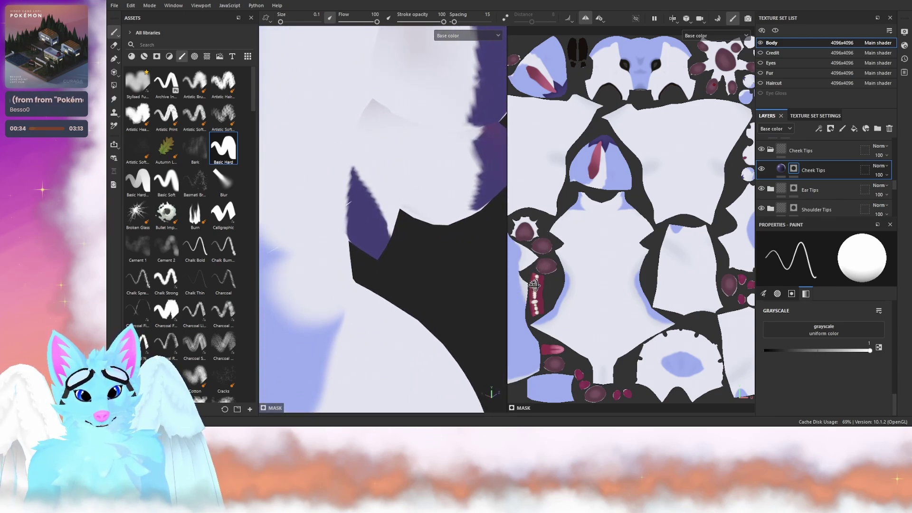
pyautogui.moveTo(870, 350); pyautogui.dragTo(765, 350)
pyautogui.moveTo(497, 148); pyautogui.dragTo(473, 149)
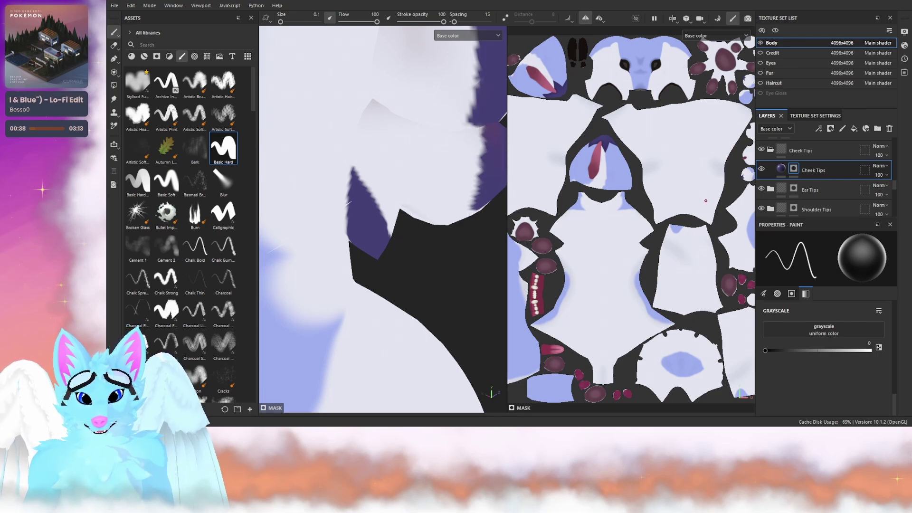
pyautogui.moveTo(409, 109)
pyautogui.keyDown('alt'); pyautogui.mouseDown()
pyautogui.moveTo(464, 159)
pyautogui.moveTo(422, 179)
pyautogui.moveTo(422, 121)
pyautogui.moveTo(404, 124)
pyautogui.moveTo(408, 95)
pyautogui.moveTo(420, 104)
pyautogui.mouseUp(); pyautogui.keyUp('alt')
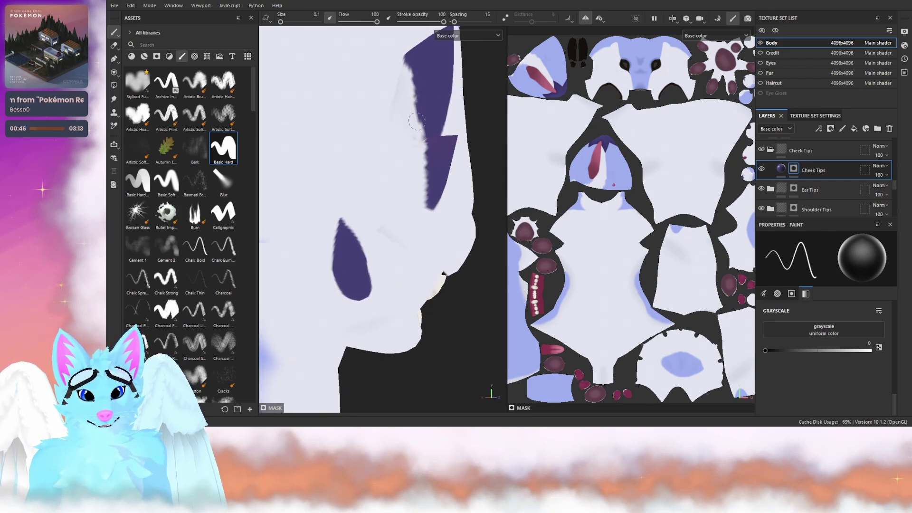
pyautogui.moveTo(415, 103)
pyautogui.keyDown('alt'); pyautogui.mouseDown()
pyautogui.moveTo(381, 126)
pyautogui.moveTo(423, 103)
pyautogui.moveTo(414, 136)
pyautogui.moveTo(407, 77)
pyautogui.mouseUp(); pyautogui.keyUp('alt')
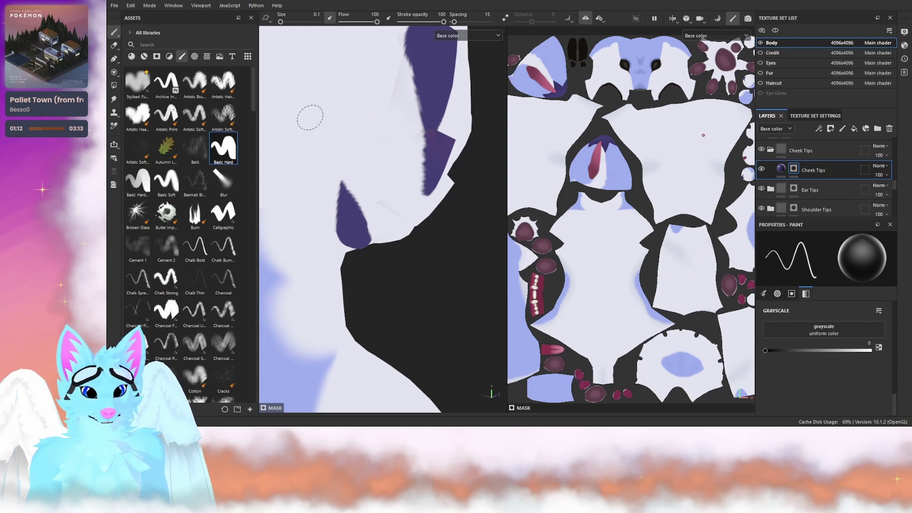
pyautogui.moveTo(405, 143)
pyautogui.keyDown('alt'); pyautogui.mouseDown()
pyautogui.moveTo(417, 138)
pyautogui.moveTo(411, 175)
pyautogui.moveTo(426, 195)
pyautogui.moveTo(415, 204)
pyautogui.moveTo(380, 133)
pyautogui.moveTo(415, 155)
pyautogui.moveTo(474, 159)
pyautogui.moveTo(475, 139)
pyautogui.mouseUp(); pyautogui.keyUp('alt')
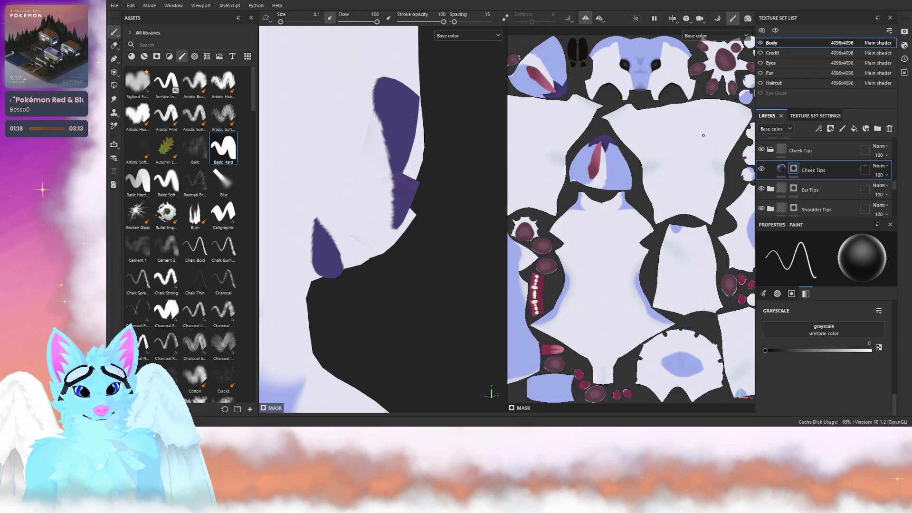
# - Expand the Ears folder and display the masks of the Ear Inside and Ear Inside Shading layers
pyautogui.scroll(1, 388, 152)
pyautogui.scroll(3, 783, 187)
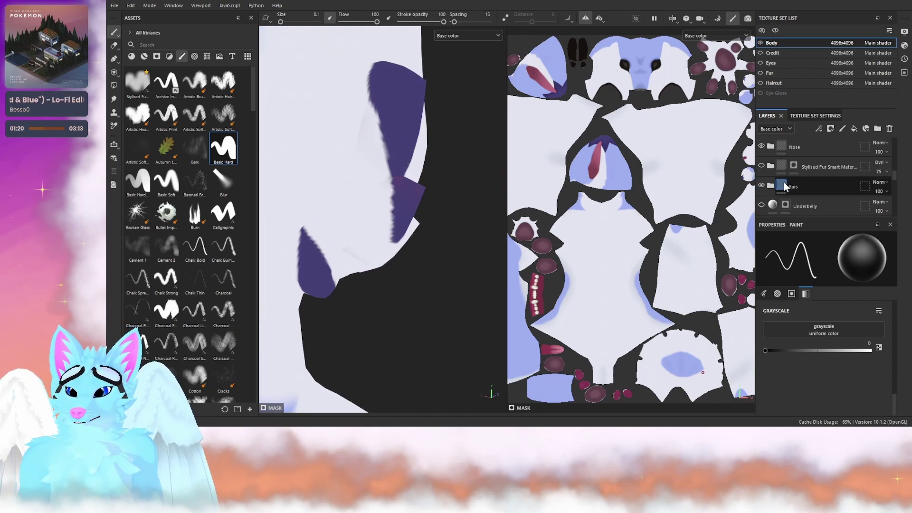
pyautogui.scroll(1, 783, 187)
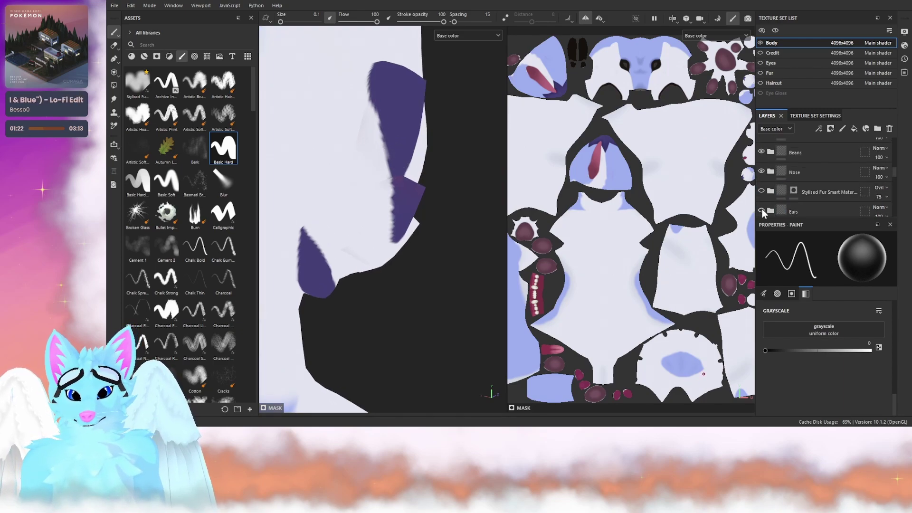
pyautogui.click(762, 210)
pyautogui.click(762, 210)
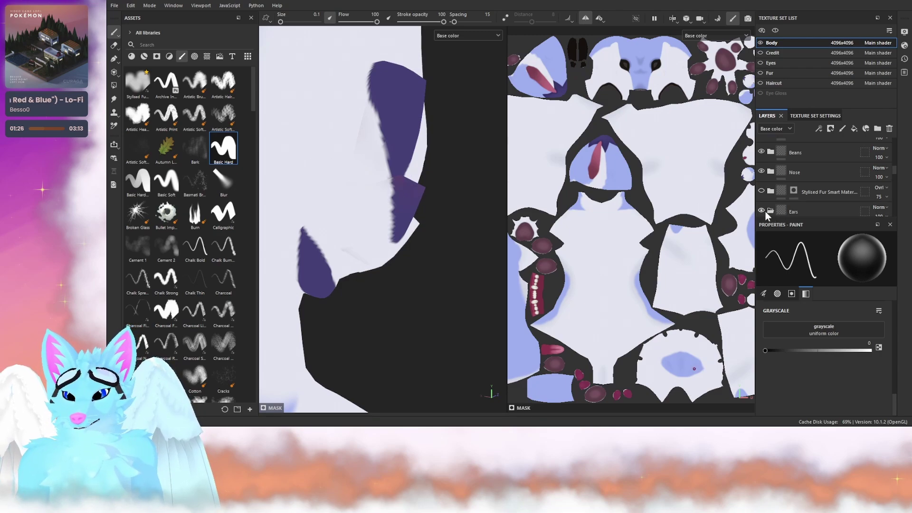
pyautogui.scroll(-4, 765, 212)
pyautogui.keyDown('alt'); pyautogui.click(792, 175); pyautogui.keyUp('alt')
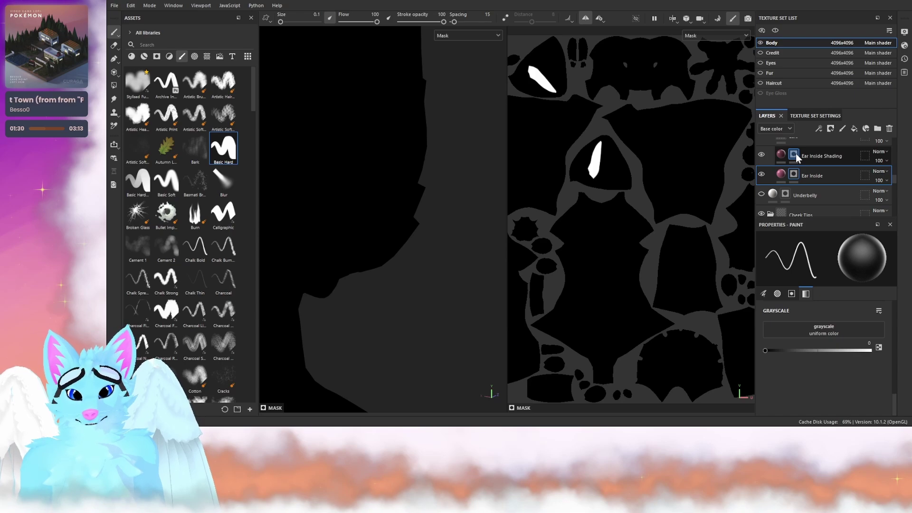
pyautogui.keyDown('alt'); pyautogui.click(794, 155); pyautogui.keyUp('alt')
# - Examine the Ear Inside Shading mask for stray paint around the head, face and fur pieces
pyautogui.moveTo(401, 200)
pyautogui.keyDown('alt'); pyautogui.mouseDown()
pyautogui.moveTo(413, 224)
pyautogui.moveTo(408, 242)
pyautogui.moveTo(421, 220)
pyautogui.mouseUp(); pyautogui.keyUp('alt')
pyautogui.scroll(-2, 604, 203)
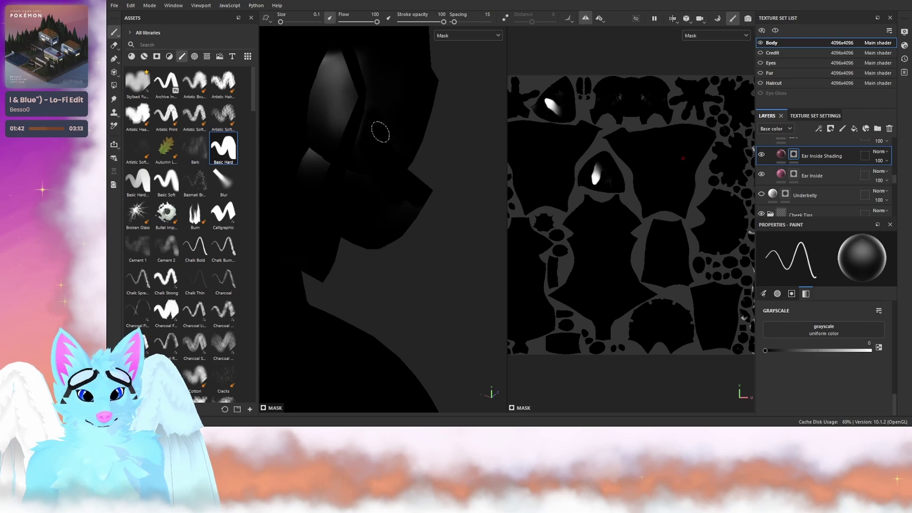
pyautogui.keyDown('alt'); pyautogui.moveTo(400, 150); pyautogui.dragTo(366, 122); pyautogui.keyUp('alt')
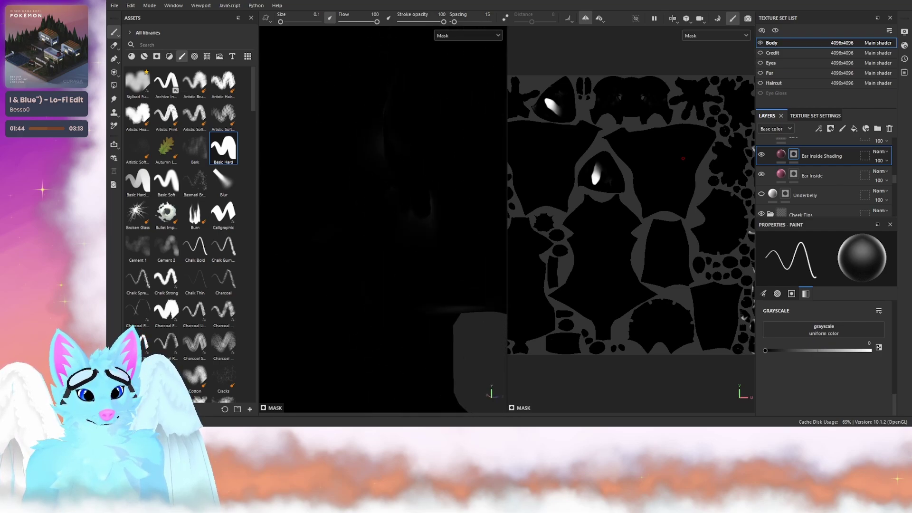
pyautogui.moveTo(440, 216)
pyautogui.keyDown('alt'); pyautogui.mouseDown()
pyautogui.moveTo(428, 235)
pyautogui.moveTo(462, 189)
pyautogui.mouseUp(); pyautogui.keyUp('alt')
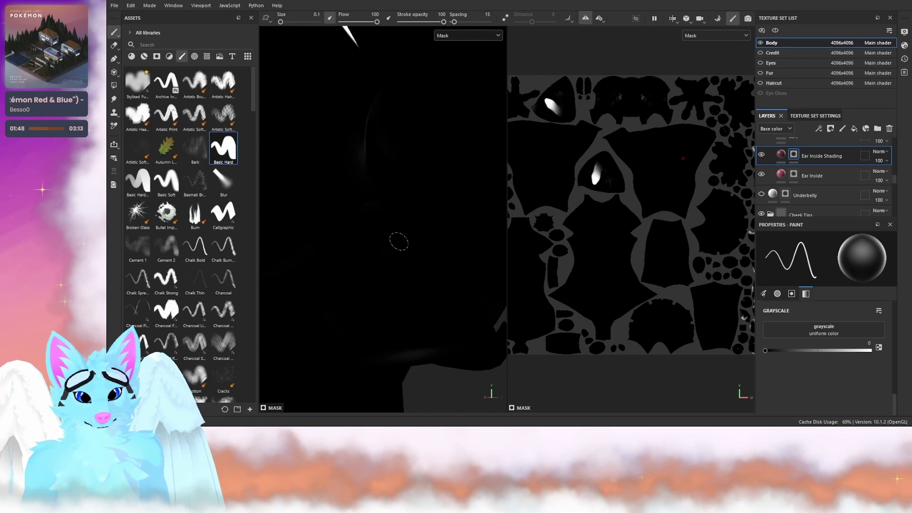
pyautogui.keyDown('alt'); pyautogui.moveTo(401, 244); pyautogui.dragTo(418, 190); pyautogui.keyUp('alt')
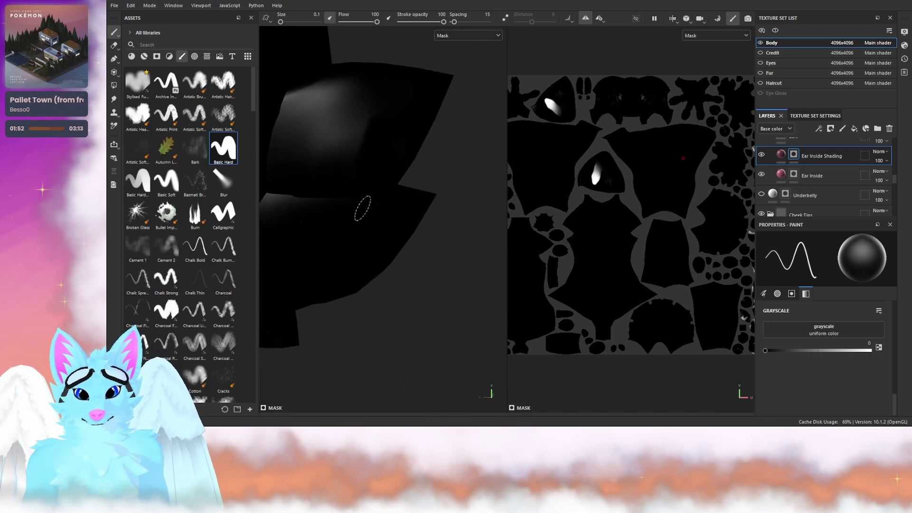
pyautogui.keyDown('alt'); pyautogui.moveTo(650, 250); pyautogui.dragTo(615, 241, button='middle'); pyautogui.keyUp('alt')
pyautogui.keyDown('alt'); pyautogui.moveTo(300, 146); pyautogui.dragTo(375, 194); pyautogui.keyUp('alt')
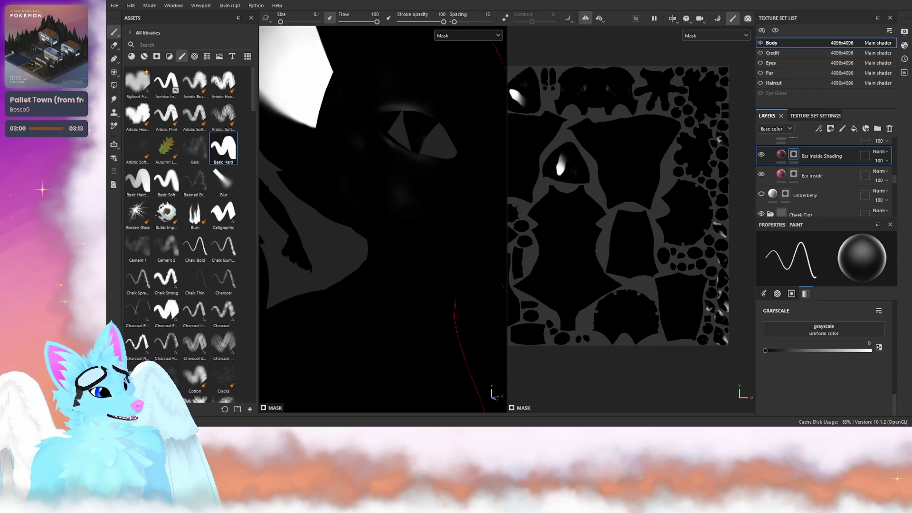
pyautogui.moveTo(491, 197)
pyautogui.keyDown('alt'); pyautogui.mouseDown()
pyautogui.moveTo(407, 176)
pyautogui.moveTo(387, 184)
pyautogui.mouseUp(); pyautogui.keyUp('alt')
# - Set the brush size to 0.84 and erase the stray ear shading around the eye and cheek on the mask
pyautogui.keyDown('ctrl'); pyautogui.moveTo(401, 182); pyautogui.dragTo(420, 183, button='right'); pyautogui.keyUp('ctrl')
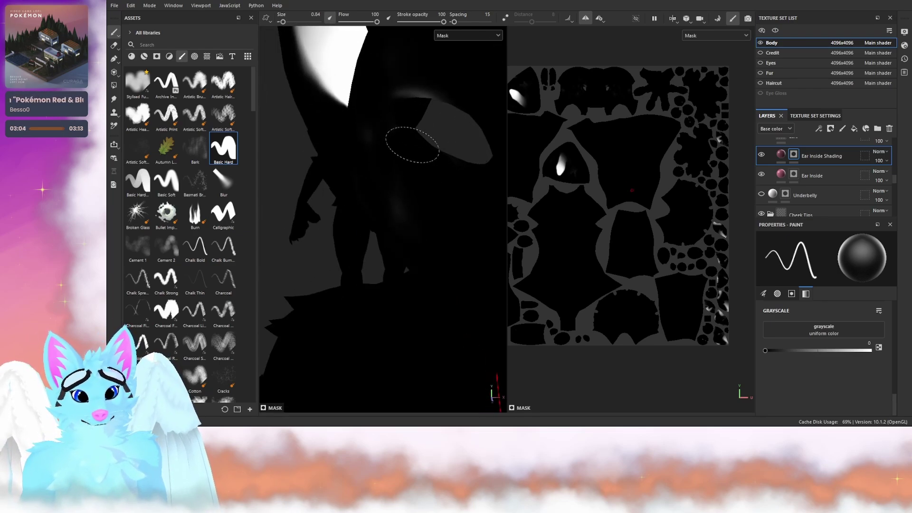
pyautogui.keyDown('alt'); pyautogui.moveTo(438, 177); pyautogui.dragTo(479, 138); pyautogui.keyUp('alt')
pyautogui.moveTo(440, 130)
pyautogui.mouseDown()
pyautogui.moveTo(387, 109)
pyautogui.moveTo(381, 188)
pyautogui.moveTo(402, 237)
pyautogui.moveTo(393, 234)
pyautogui.mouseUp()
pyautogui.moveTo(363, 176)
pyautogui.mouseDown()
pyautogui.moveTo(346, 161)
pyautogui.moveTo(389, 169)
pyautogui.mouseUp()
pyautogui.scroll(-2, 422, 198)
pyautogui.moveTo(422, 199)
pyautogui.keyDown('alt'); pyautogui.mouseDown()
pyautogui.moveTo(387, 254)
pyautogui.moveTo(320, 255)
pyautogui.moveTo(360, 242)
pyautogui.moveTo(407, 179)
pyautogui.moveTo(460, 176)
pyautogui.moveTo(480, 189)
pyautogui.mouseUp(); pyautogui.keyUp('alt')
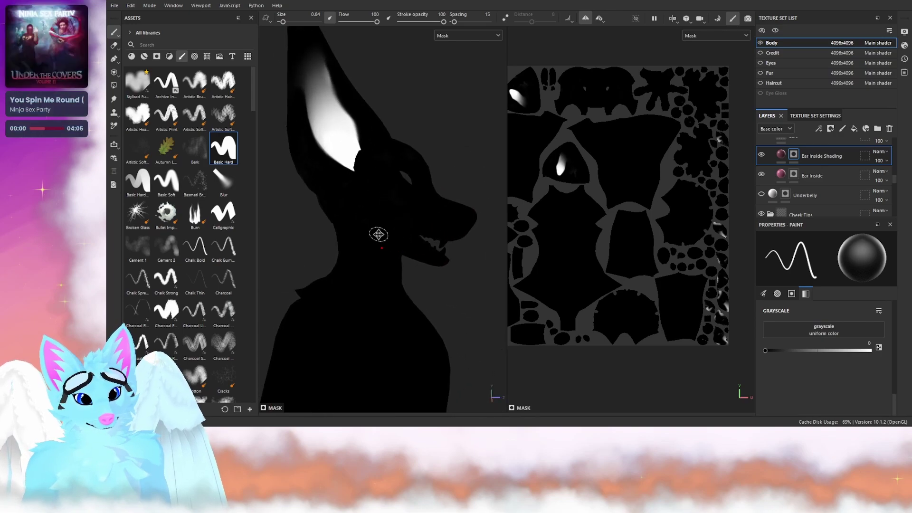
# - Erase the faint stray ear shading from the back of the head on the mask
pyautogui.moveTo(377, 234)
pyautogui.keyDown('alt'); pyautogui.mouseDown()
pyautogui.moveTo(429, 228)
pyautogui.moveTo(503, 250)
pyautogui.moveTo(439, 210)
pyautogui.mouseUp(); pyautogui.keyUp('alt')
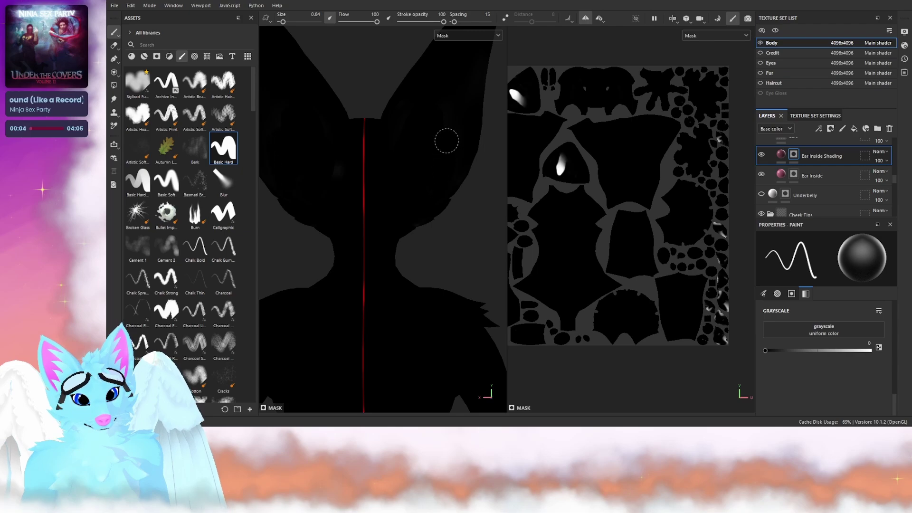
pyautogui.moveTo(443, 139)
pyautogui.keyDown('alt'); pyautogui.mouseDown()
pyautogui.moveTo(322, 187)
pyautogui.moveTo(426, 177)
pyautogui.mouseUp(); pyautogui.keyUp('alt')
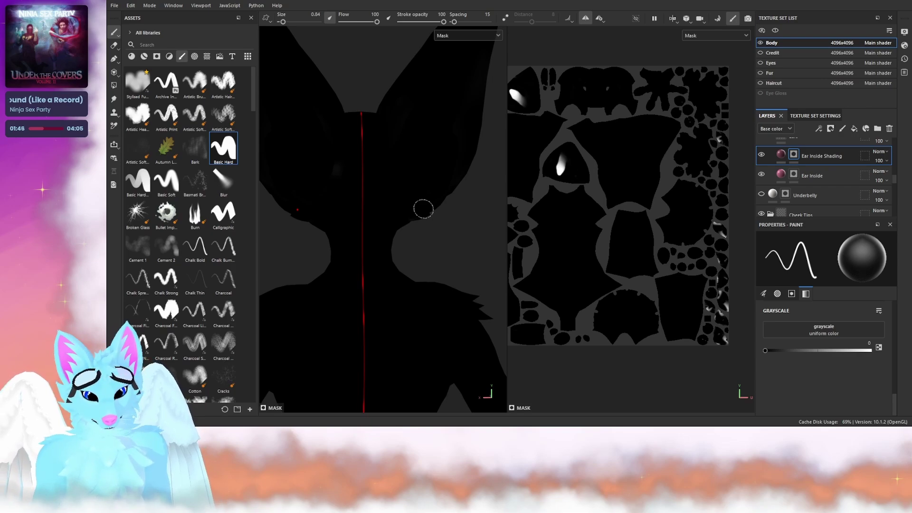
pyautogui.keyDown('alt'); pyautogui.moveTo(385, 133); pyautogui.dragTo(372, 157); pyautogui.keyUp('alt')
pyautogui.moveTo(351, 186); pyautogui.dragTo(309, 187)
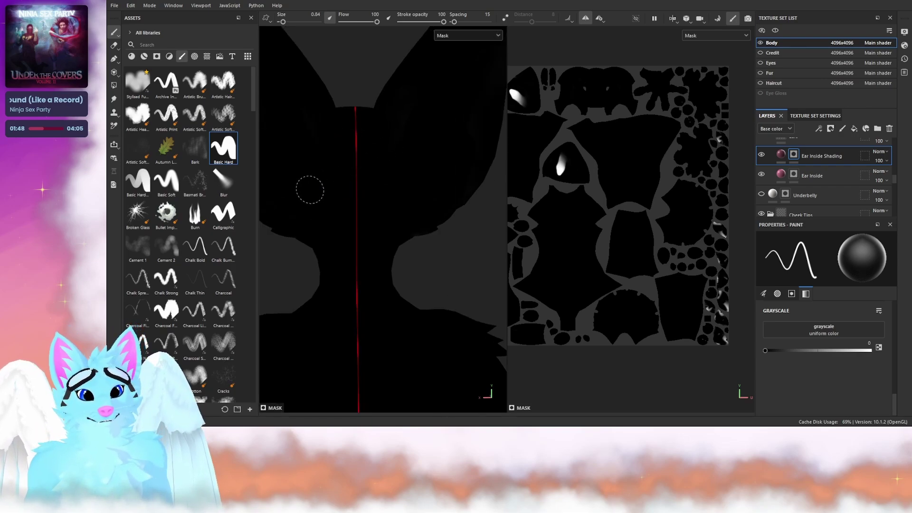
# - Erase the stray ear shading from the detached fur pieces around the body on the Ear Inside Shading mask
pyautogui.scroll(-3, 361, 218)
pyautogui.keyDown('alt'); pyautogui.moveTo(417, 267); pyautogui.dragTo(439, 166, button='middle'); pyautogui.keyUp('alt')
pyautogui.keyDown('alt'); pyautogui.moveTo(439, 165); pyautogui.dragTo(332, 261); pyautogui.keyUp('alt')
pyautogui.keyDown('alt'); pyautogui.moveTo(332, 261); pyautogui.dragTo(426, 229, button='middle'); pyautogui.keyUp('alt')
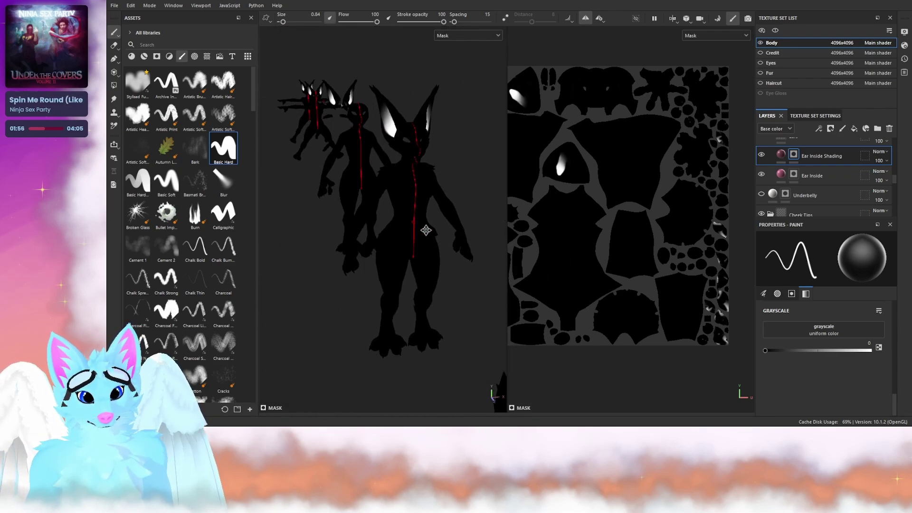
pyautogui.scroll(5, 426, 230)
pyautogui.scroll(5, 361, 143)
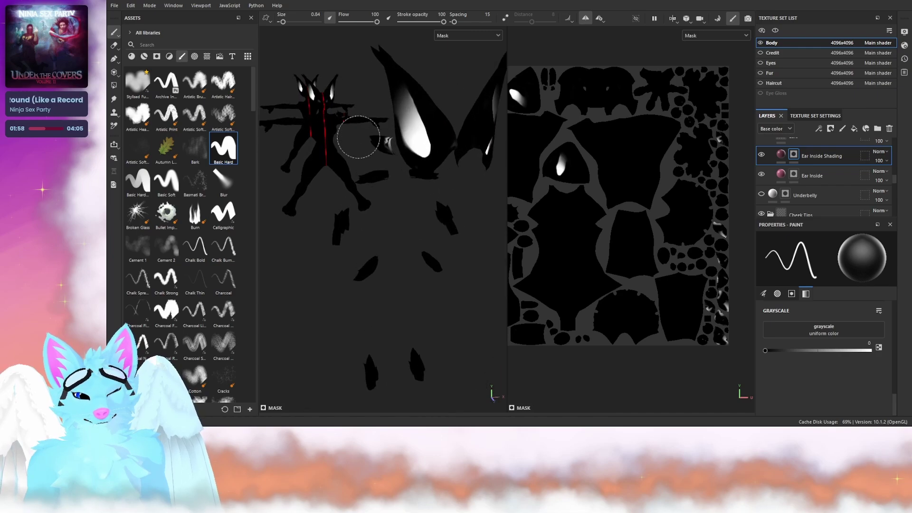
pyautogui.keyDown('alt'); pyautogui.moveTo(351, 143); pyautogui.dragTo(388, 142); pyautogui.keyUp('alt')
pyautogui.scroll(6, 388, 142)
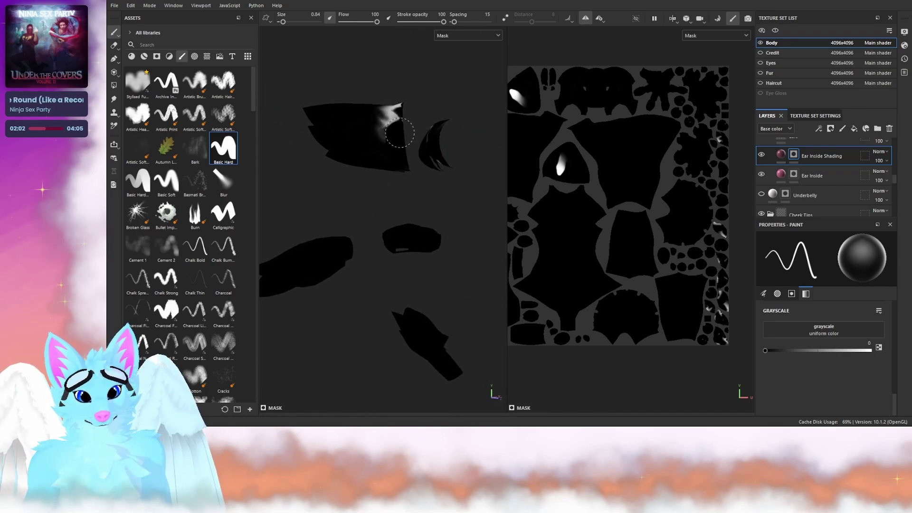
pyautogui.moveTo(386, 144)
pyautogui.keyDown('alt'); pyautogui.mouseDown()
pyautogui.moveTo(417, 170)
pyautogui.moveTo(342, 127)
pyautogui.moveTo(362, 126)
pyautogui.mouseUp(); pyautogui.keyUp('alt')
pyautogui.keyDown('alt'); pyautogui.moveTo(373, 159); pyautogui.dragTo(263, 232); pyautogui.keyUp('alt')
pyautogui.keyDown('alt'); pyautogui.moveTo(389, 187); pyautogui.dragTo(314, 219); pyautogui.keyUp('alt')
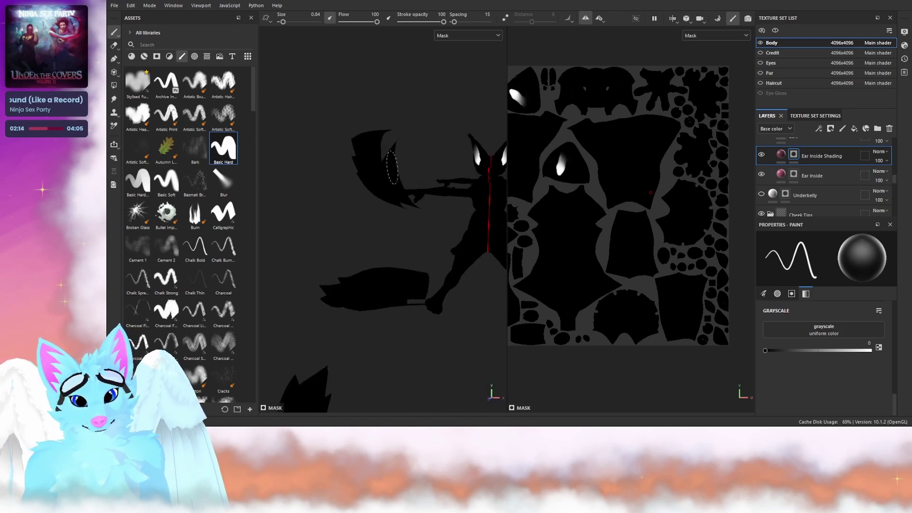
# - Check the Ear Inside Shading mask around the body and select the mask of the Cheek Tips layer
pyautogui.moveTo(399, 169)
pyautogui.keyDown('alt'); pyautogui.mouseDown()
pyautogui.moveTo(408, 167)
pyautogui.moveTo(315, 214)
pyautogui.moveTo(379, 234)
pyautogui.moveTo(366, 245)
pyautogui.moveTo(380, 252)
pyautogui.moveTo(437, 265)
pyautogui.moveTo(402, 215)
pyautogui.mouseUp(); pyautogui.keyUp('alt')
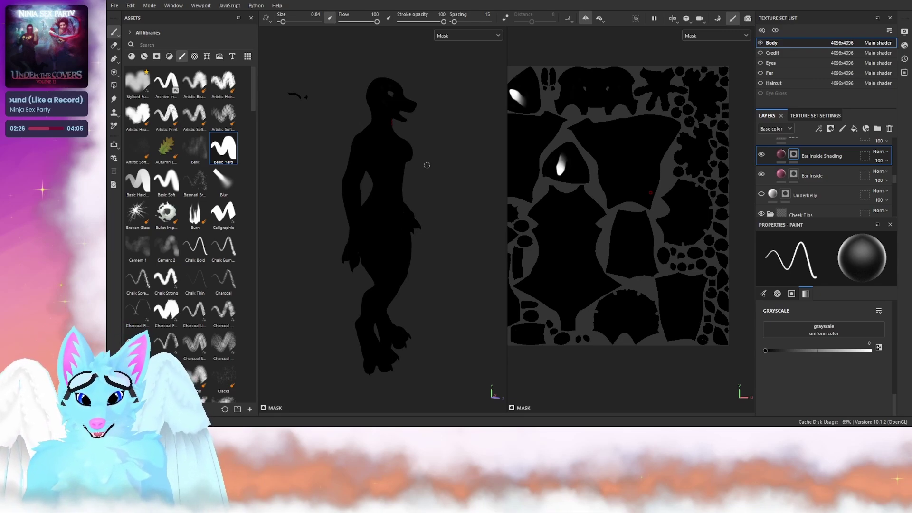
pyautogui.scroll(1, 427, 143)
pyautogui.keyDown('alt'); pyautogui.moveTo(452, 171); pyautogui.dragTo(364, 213, button='middle'); pyautogui.keyUp('alt')
pyautogui.moveTo(447, 218)
pyautogui.keyDown('alt'); pyautogui.mouseDown(button='middle')
pyautogui.moveTo(283, 185)
pyautogui.moveTo(275, 164)
pyautogui.mouseUp(button='middle'); pyautogui.keyUp('alt')
pyautogui.keyDown('alt'); pyautogui.moveTo(456, 198); pyautogui.dragTo(336, 254, button='middle'); pyautogui.keyUp('alt')
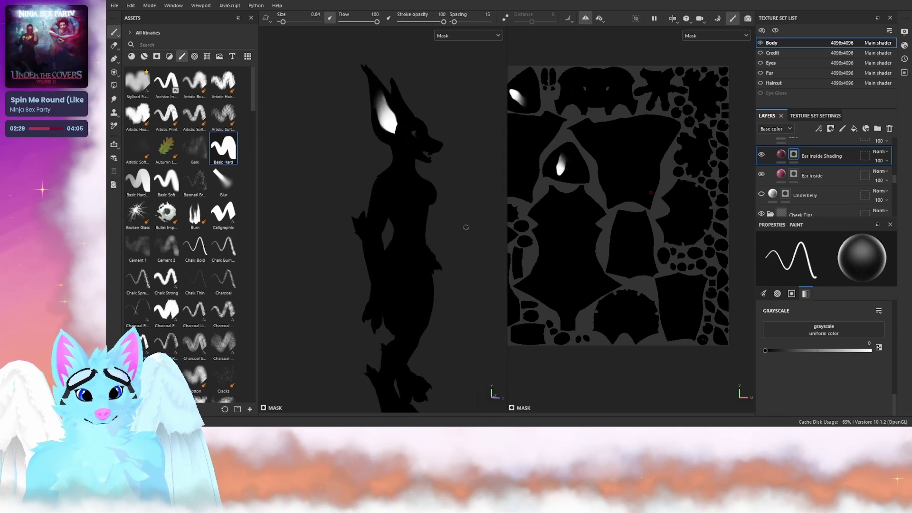
pyautogui.click(770, 162)
pyautogui.scroll(-2, 783, 177)
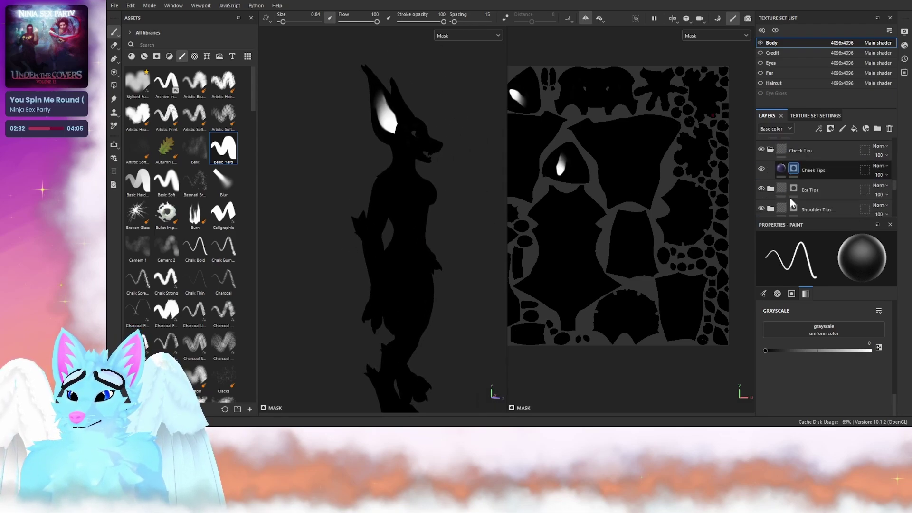
pyautogui.click(785, 171)
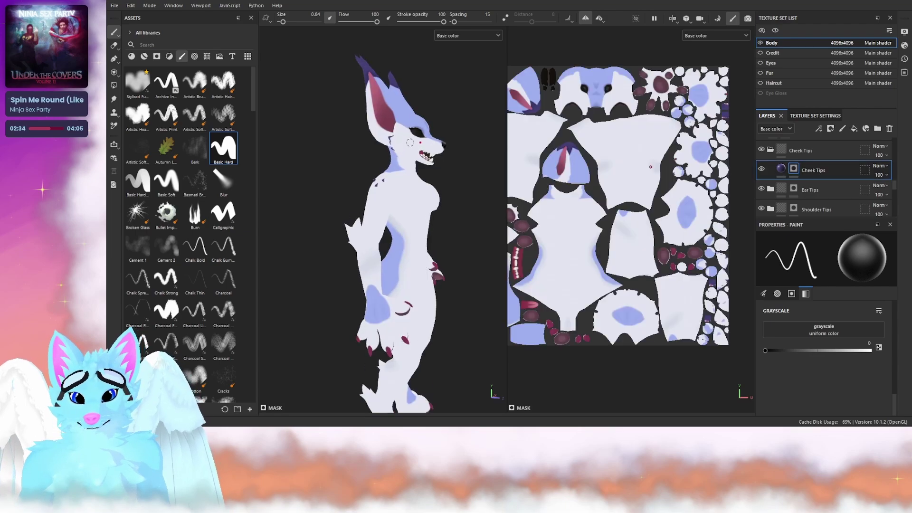
# - Set the brush size to 0.1 and erase along the inner edges of the cheek tips to sharpen them on the mask
pyautogui.scroll(3, 408, 140)
pyautogui.keyDown('ctrl'); pyautogui.moveTo(408, 140); pyautogui.dragTo(392, 140, button='right'); pyautogui.keyUp('ctrl')
pyautogui.scroll(9, 395, 140)
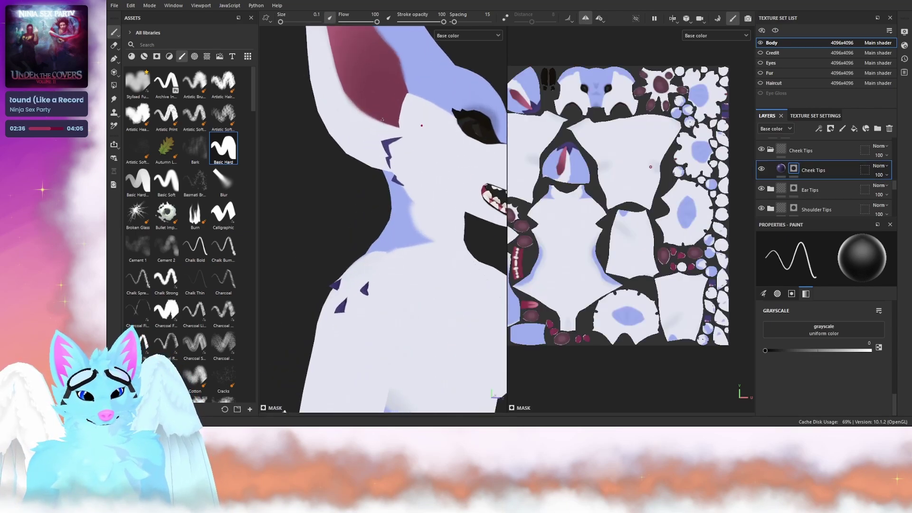
pyautogui.moveTo(404, 150)
pyautogui.keyDown('alt'); pyautogui.mouseDown()
pyautogui.moveTo(415, 193)
pyautogui.moveTo(489, 204)
pyautogui.moveTo(500, 160)
pyautogui.moveTo(485, 255)
pyautogui.moveTo(378, 265)
pyautogui.moveTo(377, 217)
pyautogui.moveTo(391, 172)
pyautogui.moveTo(414, 193)
pyautogui.moveTo(371, 183)
pyautogui.moveTo(414, 175)
pyautogui.moveTo(415, 101)
pyautogui.moveTo(405, 149)
pyautogui.moveTo(441, 87)
pyautogui.moveTo(324, 147)
pyautogui.moveTo(337, 254)
pyautogui.moveTo(444, 287)
pyautogui.moveTo(392, 214)
pyautogui.moveTo(407, 143)
pyautogui.mouseUp(); pyautogui.keyUp('alt')
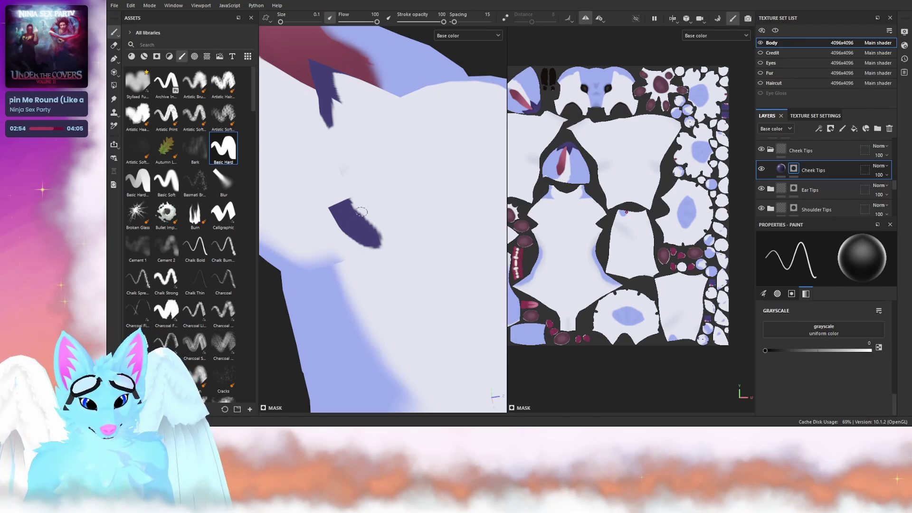
pyautogui.moveTo(359, 208)
pyautogui.mouseDown()
pyautogui.moveTo(374, 223)
pyautogui.moveTo(378, 273)
pyautogui.moveTo(367, 249)
pyautogui.moveTo(428, 205)
pyautogui.mouseUp()
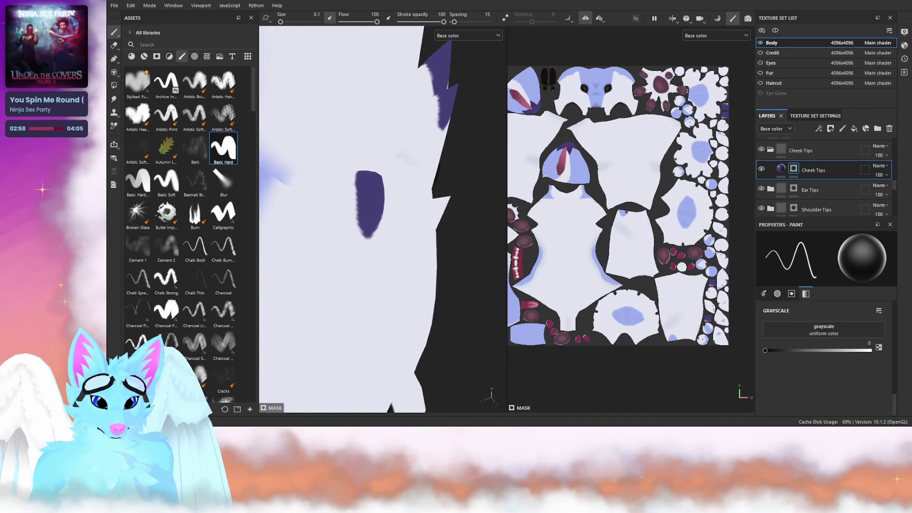
pyautogui.keyDown('alt'); pyautogui.moveTo(371, 252); pyautogui.dragTo(295, 306); pyautogui.keyUp('alt')
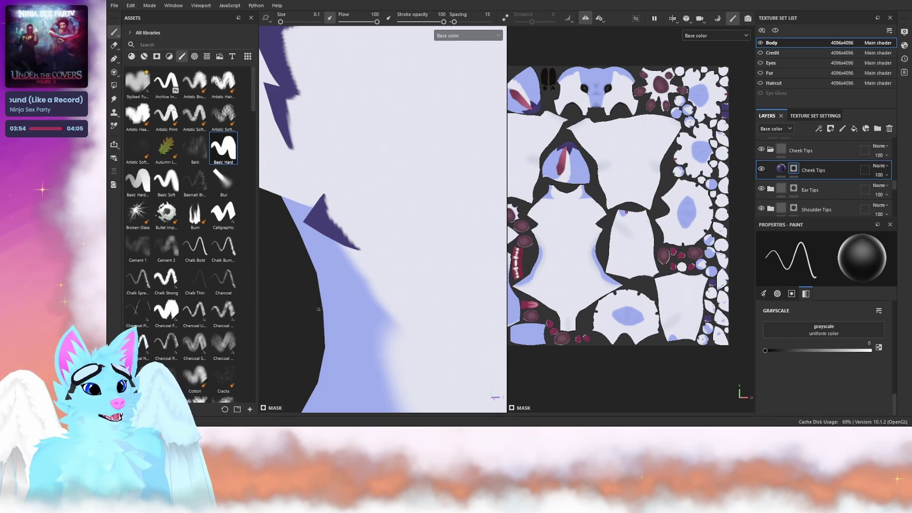
pyautogui.scroll(-2, 355, 173)
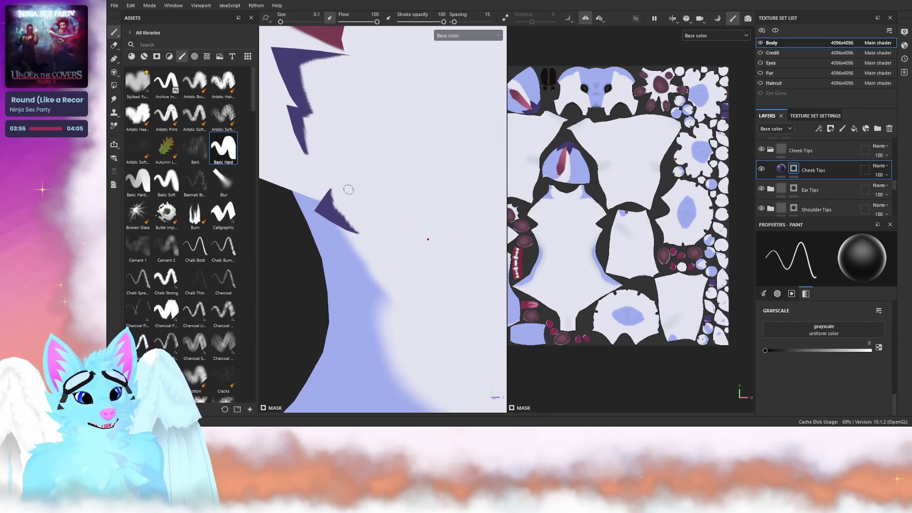
pyautogui.keyDown('alt'); pyautogui.moveTo(411, 223); pyautogui.dragTo(374, 275); pyautogui.keyUp('alt')
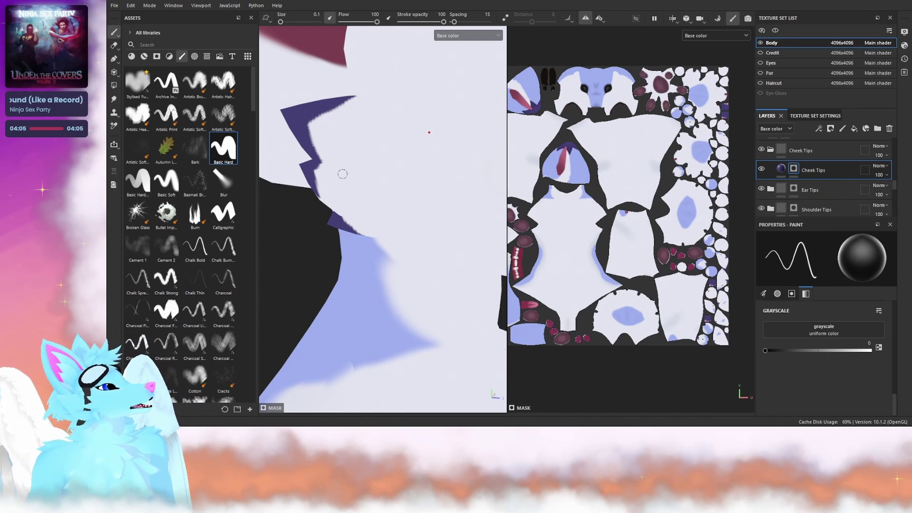
pyautogui.keyDown('alt'); pyautogui.moveTo(395, 183); pyautogui.dragTo(409, 171); pyautogui.keyUp('alt')
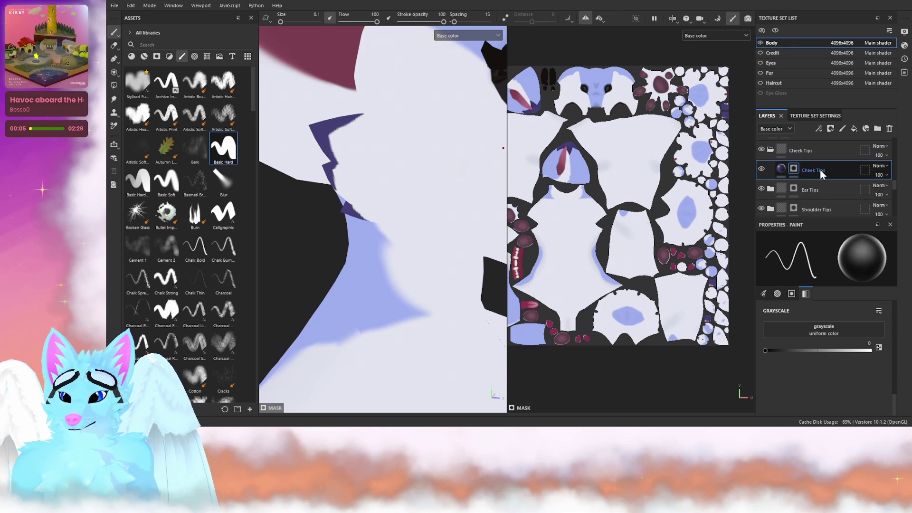
# - Duplicate the Ear Tip Shade layer and move the copy into the Cheek Tips folder above the Cheek Tips layer
pyautogui.click(770, 189)
pyautogui.scroll(-1, 790, 190)
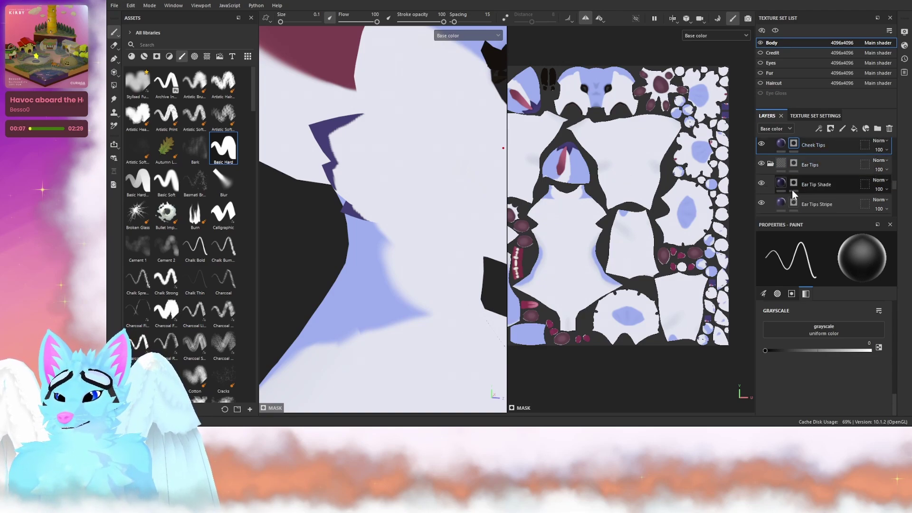
pyautogui.click(814, 185)
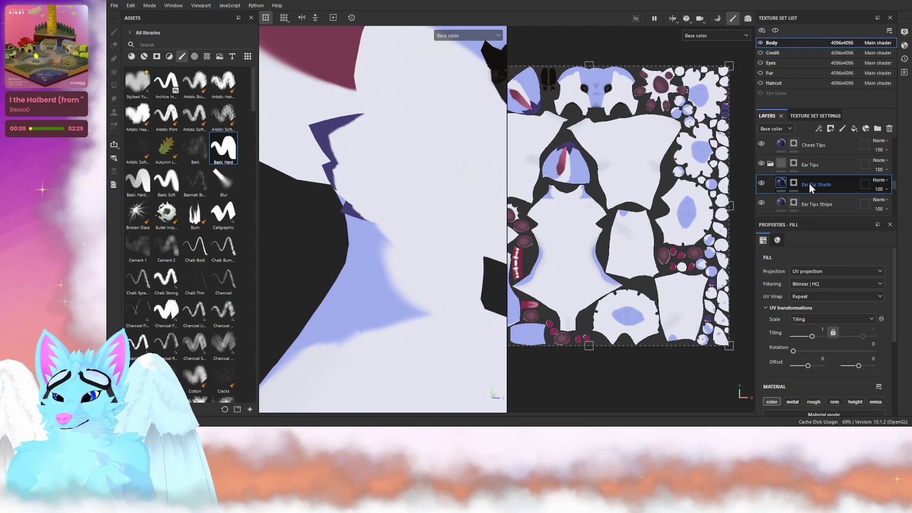
pyautogui.hotkey('ctrl', 'd')
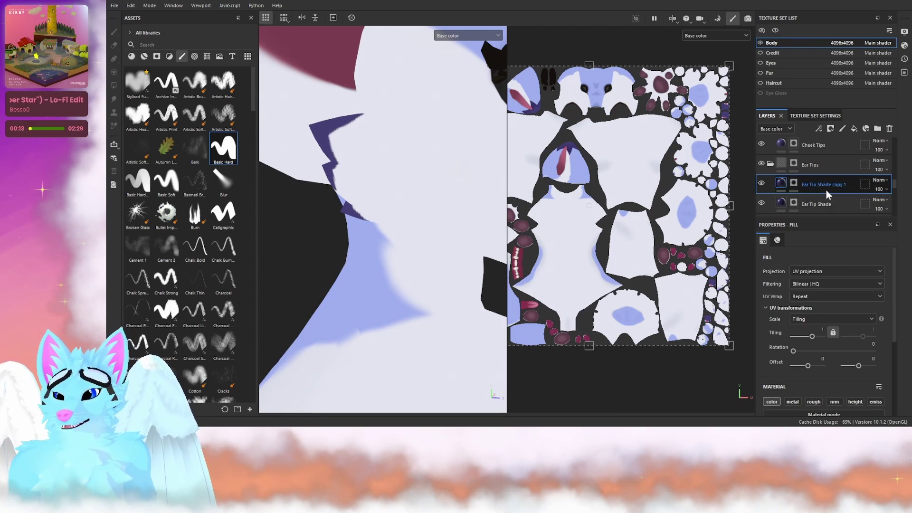
pyautogui.moveTo(819, 183); pyautogui.dragTo(814, 152)
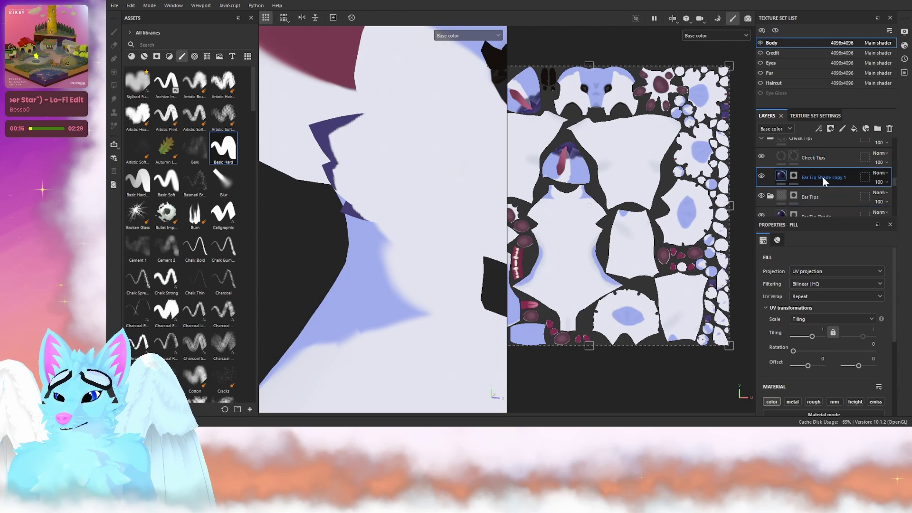
pyautogui.scroll(1, 825, 175)
pyautogui.moveTo(831, 205); pyautogui.dragTo(816, 177)
pyautogui.click(793, 181)
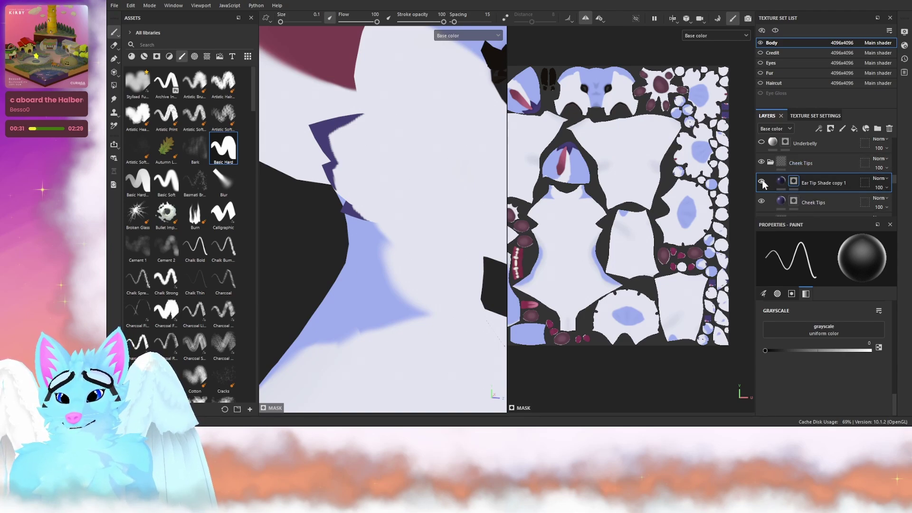
pyautogui.scroll(1, 367, 167)
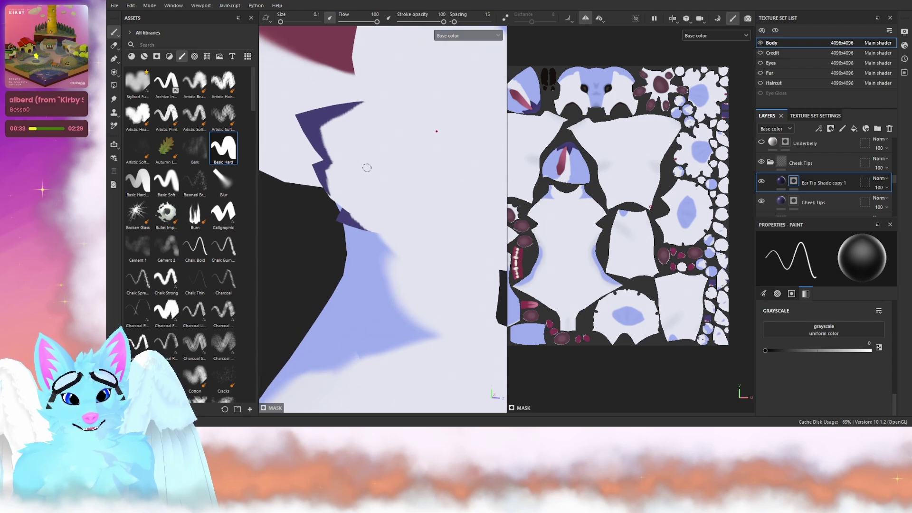
# - Copy the Cheek Tips layer's mask onto the Cheek Tips folder
pyautogui.click(795, 201)
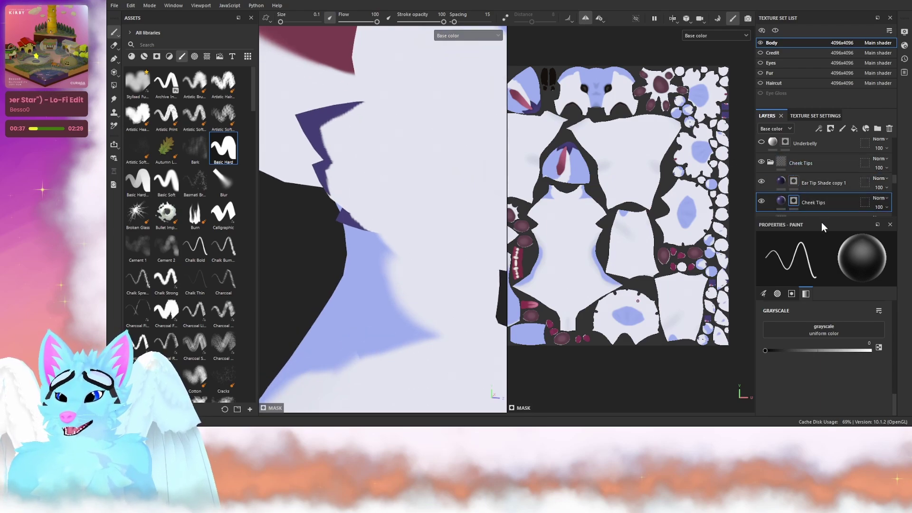
pyautogui.click(783, 162)
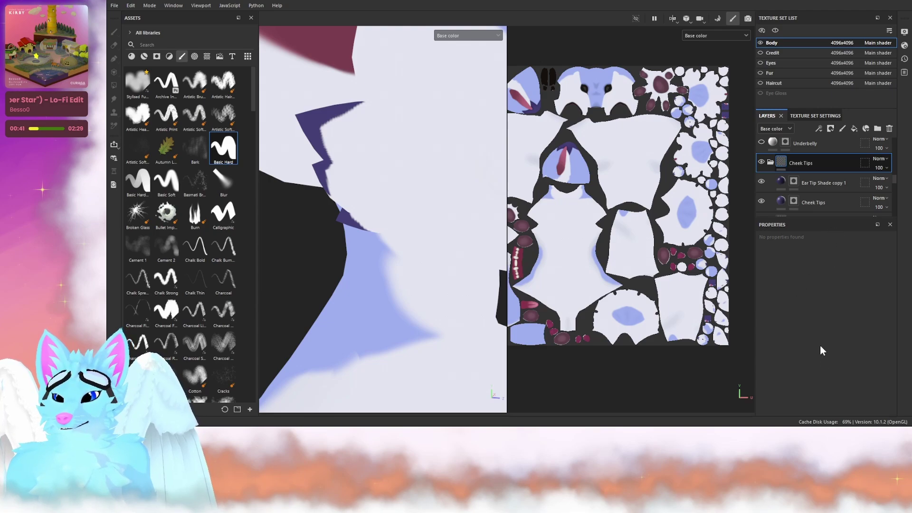
pyautogui.click(826, 324)
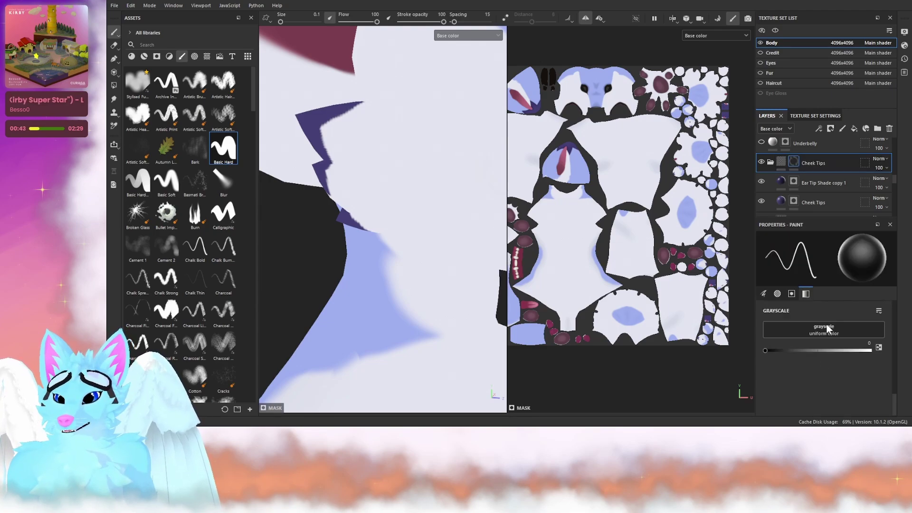
# - On the duplicated shade layer's mask, choose the Basic Soft brush with stroke opacity 36 and size 0.28
pyautogui.click(793, 182)
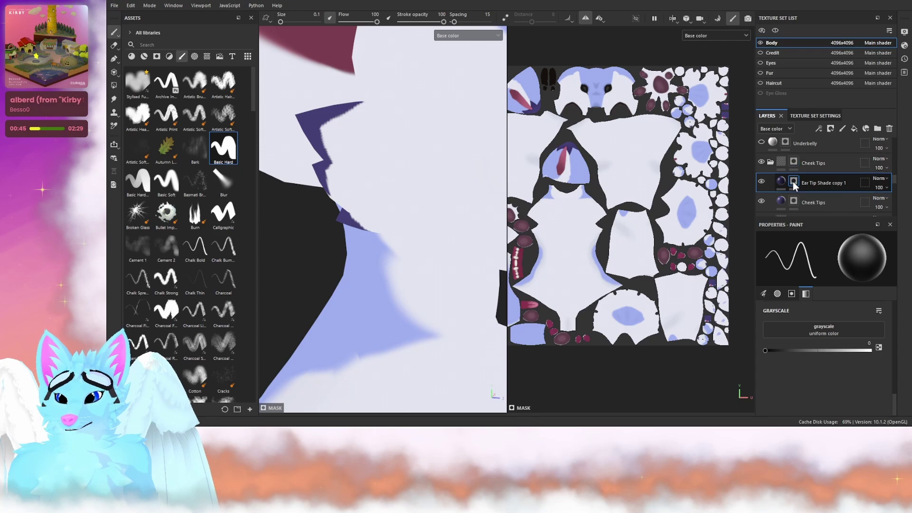
pyautogui.click(166, 182)
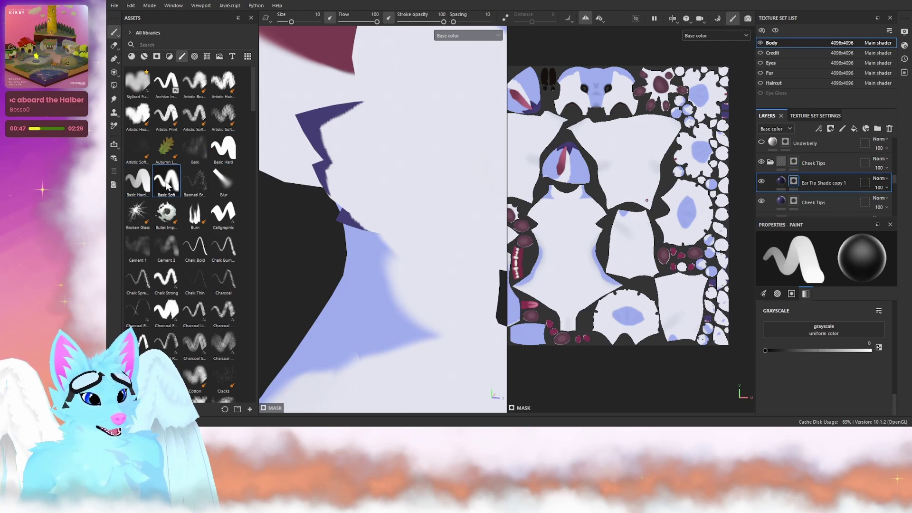
pyautogui.click(416, 22)
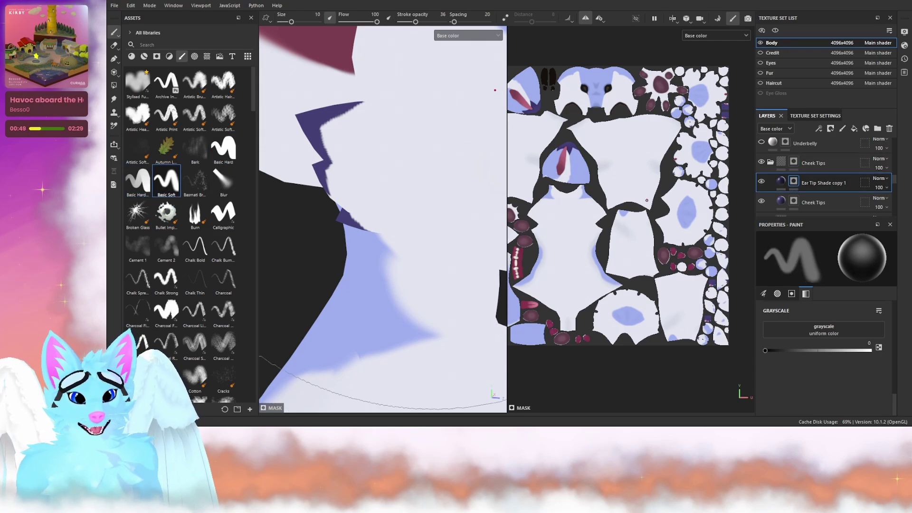
pyautogui.keyDown('ctrl'); pyautogui.moveTo(467, 141); pyautogui.dragTo(445, 127, button='right'); pyautogui.keyUp('ctrl')
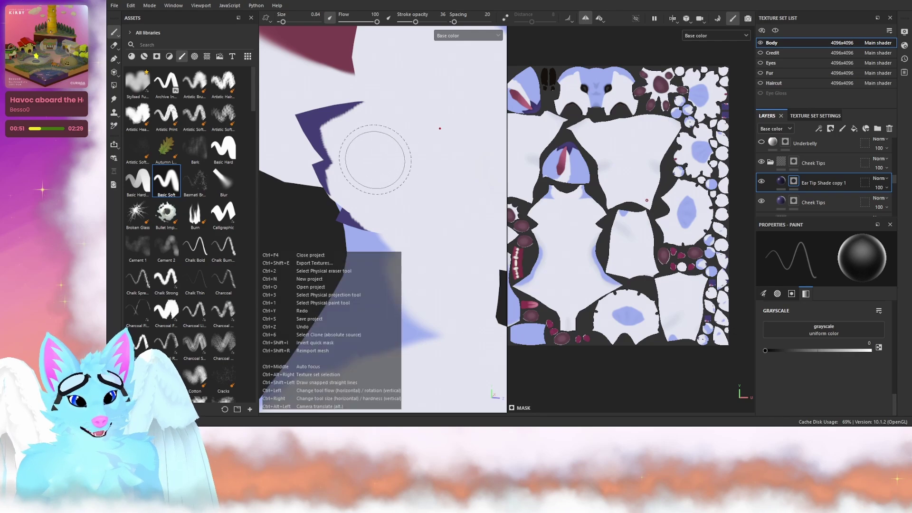
pyautogui.scroll(1, 438, 130)
pyautogui.moveTo(357, 172)
pyautogui.keyDown('alt'); pyautogui.mouseDown()
pyautogui.moveTo(377, 152)
pyautogui.moveTo(375, 138)
pyautogui.mouseUp(); pyautogui.keyUp('alt')
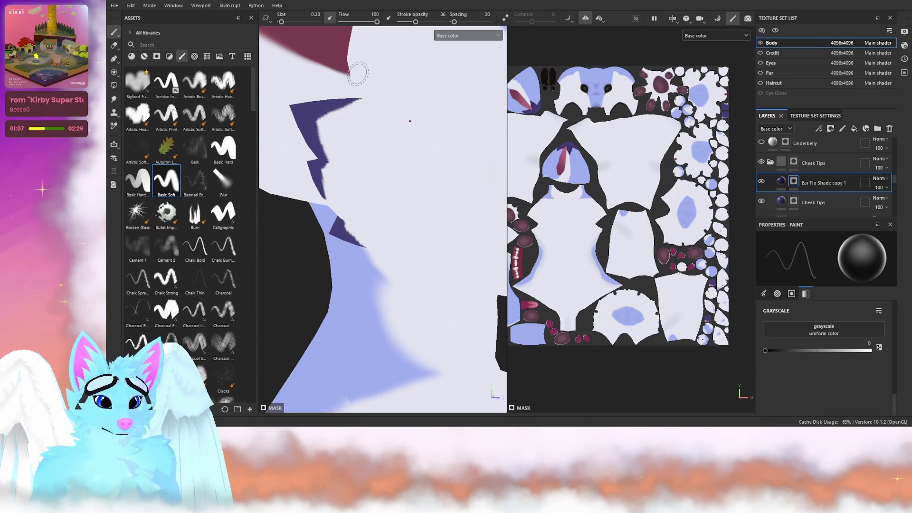
# - Set the stroke opacity to 58 and grayscale to 1, and paint soft dark shading along the cheek tips' inner edges
pyautogui.click(425, 22)
pyautogui.moveTo(350, 126)
pyautogui.keyDown('alt'); pyautogui.mouseDown()
pyautogui.moveTo(347, 153)
pyautogui.moveTo(320, 134)
pyautogui.mouseUp(); pyautogui.keyUp('alt')
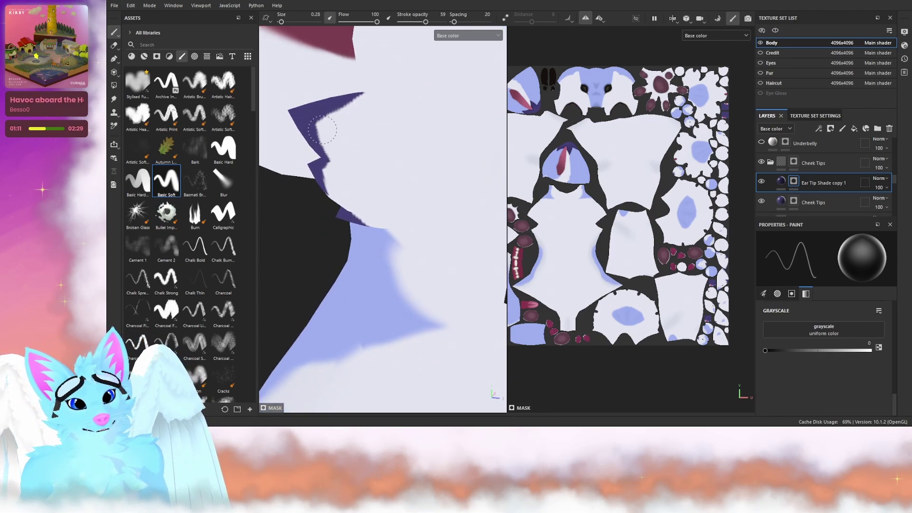
pyautogui.moveTo(352, 144)
pyautogui.keyDown('alt'); pyautogui.mouseDown()
pyautogui.moveTo(373, 126)
pyautogui.moveTo(434, 130)
pyautogui.moveTo(362, 152)
pyautogui.mouseUp(); pyautogui.keyUp('alt')
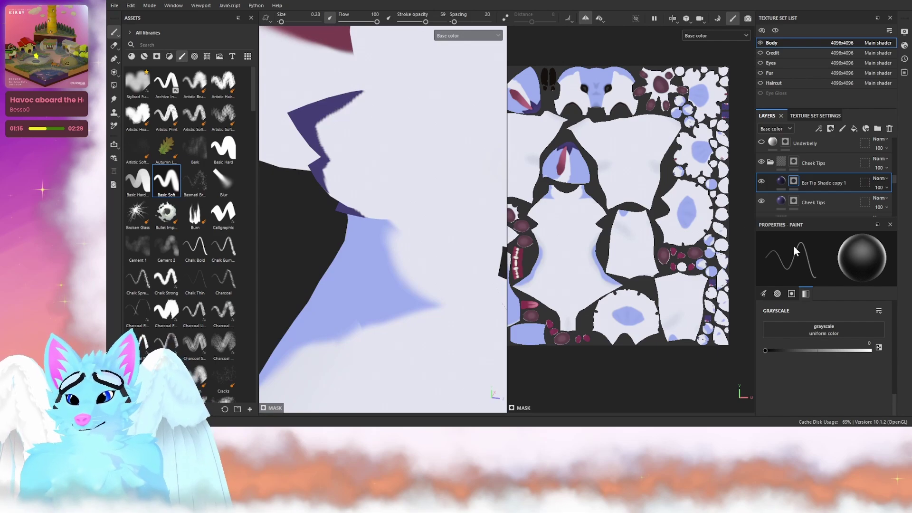
pyautogui.click(873, 350)
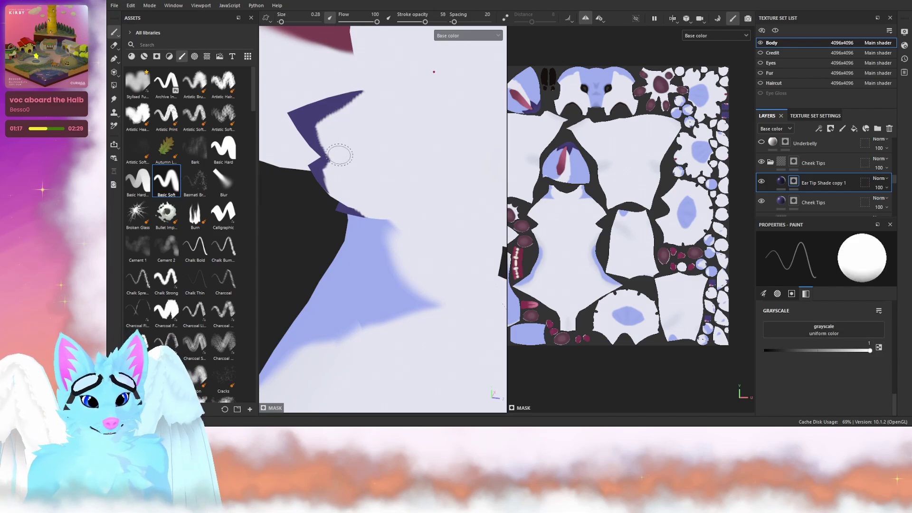
pyautogui.keyDown('alt'); pyautogui.moveTo(338, 152); pyautogui.dragTo(323, 129); pyautogui.keyUp('alt')
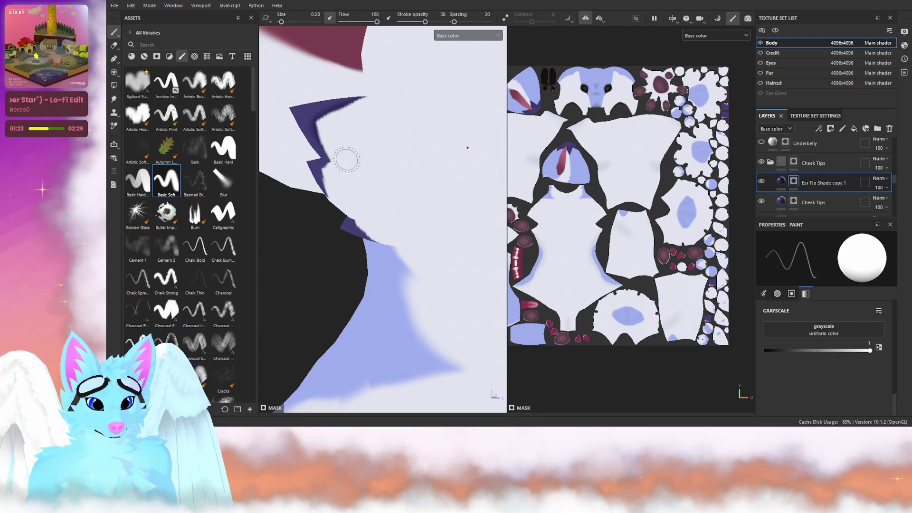
pyautogui.keyDown('alt'); pyautogui.moveTo(347, 160); pyautogui.dragTo(336, 189); pyautogui.keyUp('alt')
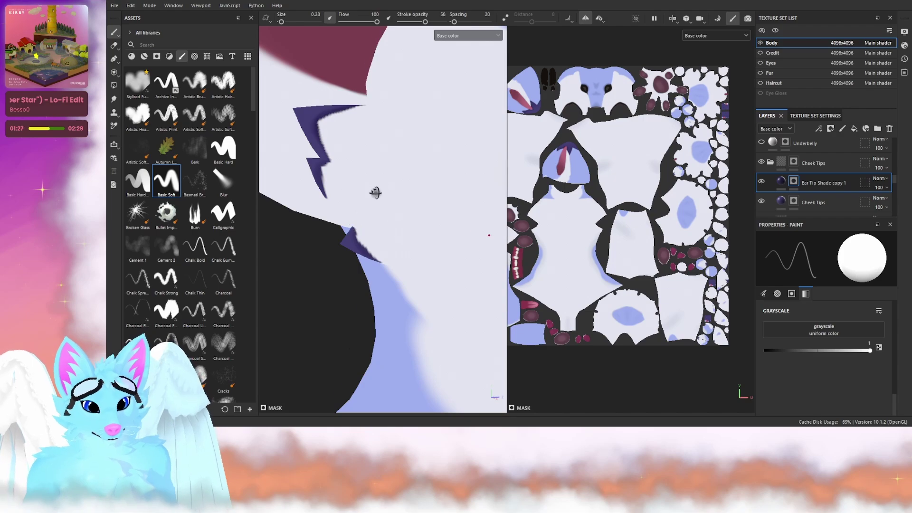
# - Paint the same soft shading along the inner edges of the tips on the reverse side of the cheek fur
pyautogui.moveTo(375, 192)
pyautogui.keyDown('alt'); pyautogui.mouseDown()
pyautogui.moveTo(480, 163)
pyautogui.moveTo(316, 210)
pyautogui.mouseUp(); pyautogui.keyUp('alt')
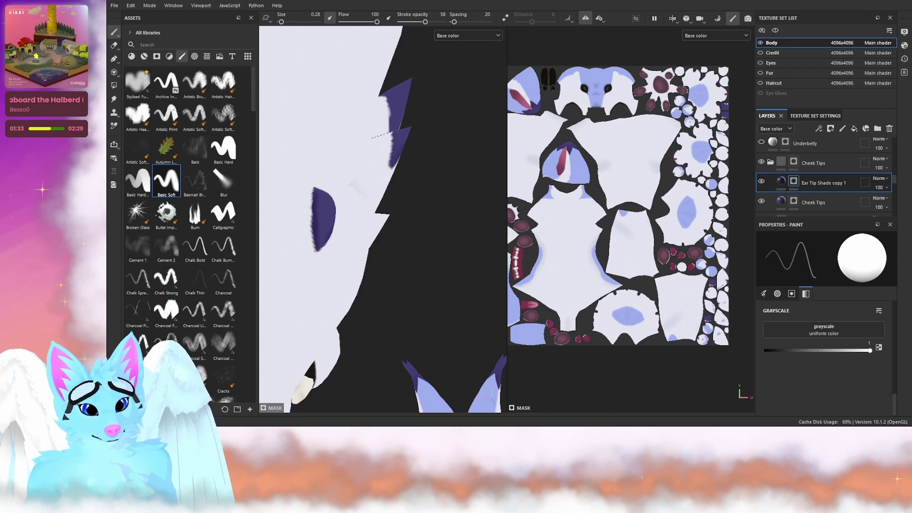
pyautogui.moveTo(387, 138)
pyautogui.keyDown('alt'); pyautogui.mouseDown()
pyautogui.moveTo(421, 173)
pyautogui.moveTo(375, 107)
pyautogui.mouseUp(); pyautogui.keyUp('alt')
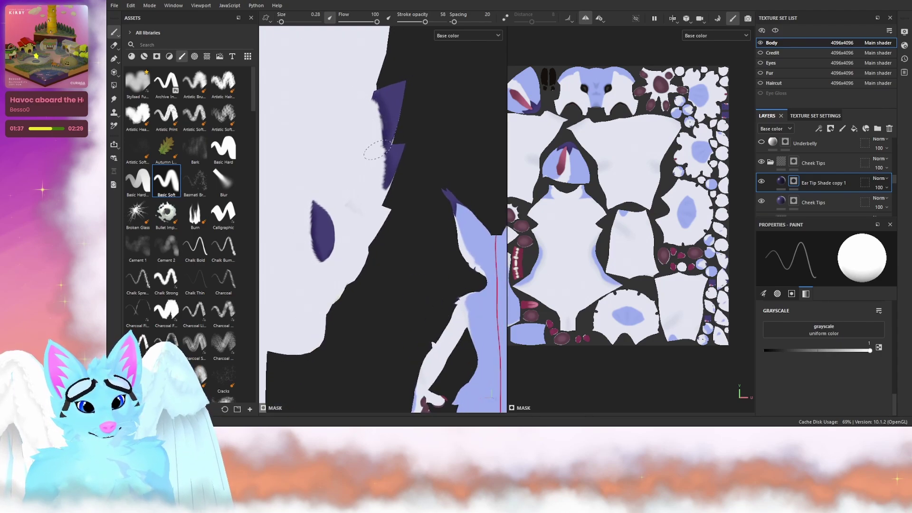
pyautogui.moveTo(374, 138)
pyautogui.keyDown('alt'); pyautogui.mouseDown()
pyautogui.moveTo(361, 189)
pyautogui.moveTo(384, 151)
pyautogui.moveTo(371, 190)
pyautogui.moveTo(374, 78)
pyautogui.moveTo(342, 71)
pyautogui.moveTo(342, 34)
pyautogui.mouseUp(); pyautogui.keyUp('alt')
pyautogui.scroll(-6, 326, 88)
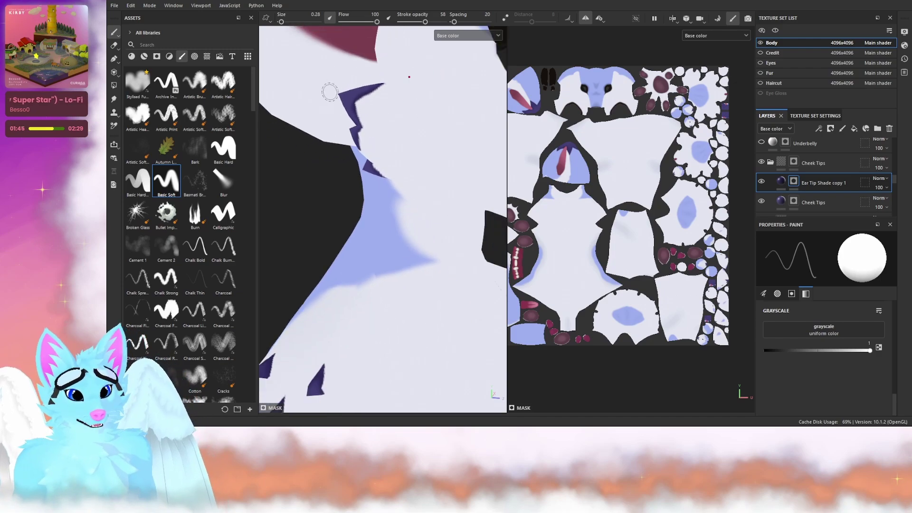
# - Soften the shading on the cheek tips with the Smudge tool at brush size 1.07
pyautogui.scroll(-5, 375, 86)
pyautogui.moveTo(423, 182)
pyautogui.keyDown('alt'); pyautogui.mouseDown()
pyautogui.moveTo(401, 201)
pyautogui.moveTo(429, 196)
pyautogui.mouseUp(); pyautogui.keyUp('alt')
pyautogui.press('5')
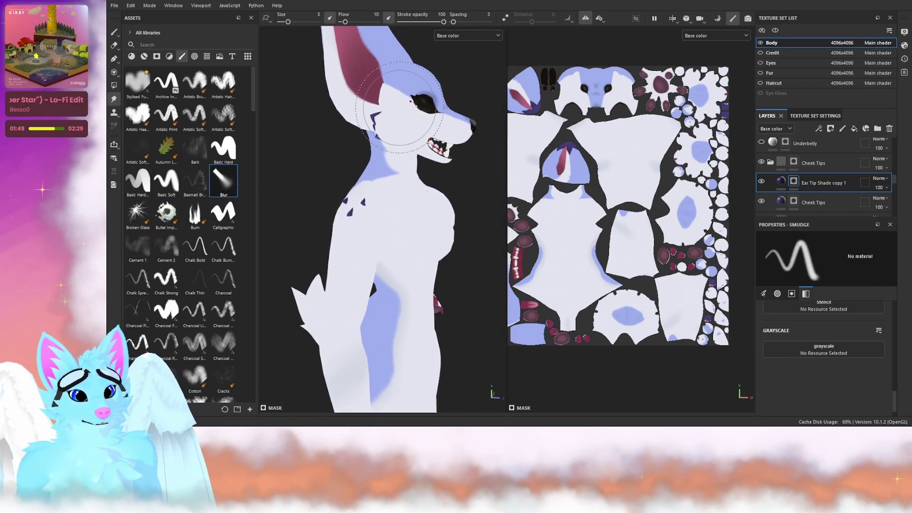
pyautogui.scroll(7, 364, 116)
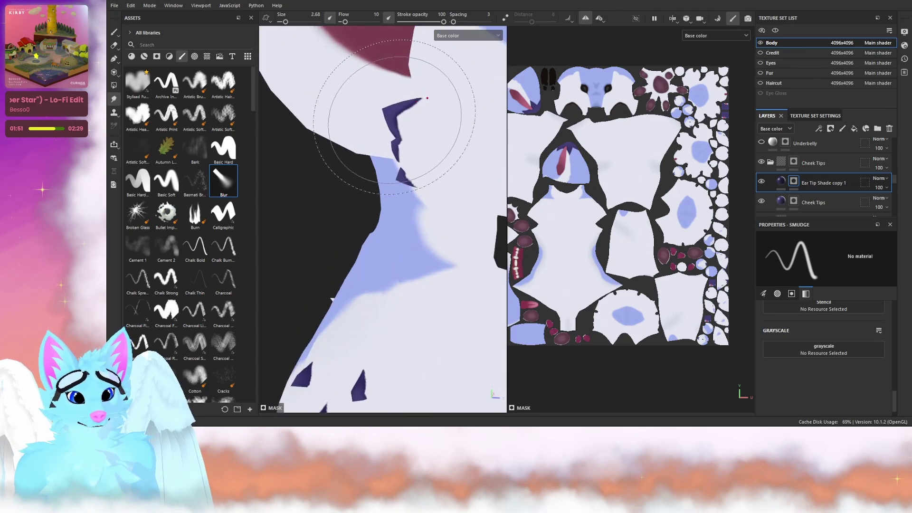
pyautogui.keyDown('ctrl'); pyautogui.moveTo(405, 122); pyautogui.dragTo(394, 123, button='right'); pyautogui.keyUp('ctrl')
pyautogui.scroll(1, 397, 109)
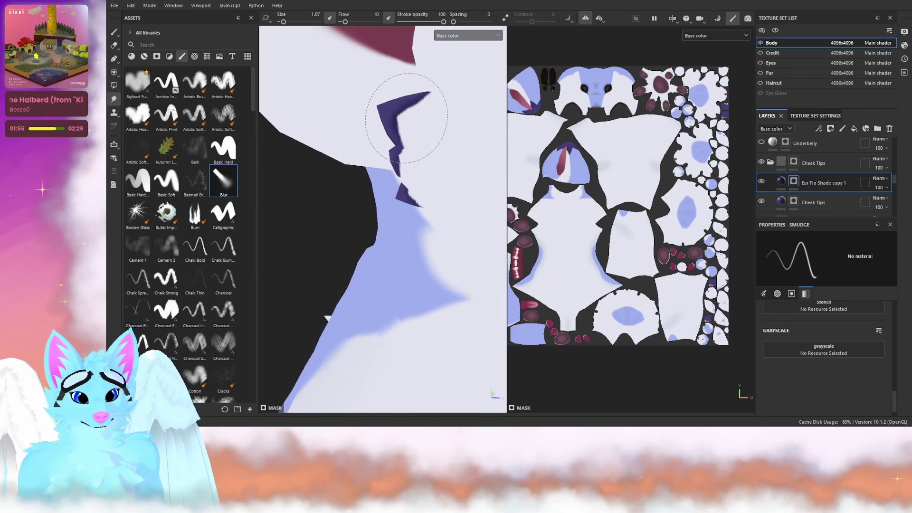
pyautogui.moveTo(424, 163)
pyautogui.keyDown('alt'); pyautogui.mouseDown()
pyautogui.moveTo(400, 150)
pyautogui.moveTo(428, 164)
pyautogui.moveTo(436, 143)
pyautogui.mouseUp(); pyautogui.keyUp('alt')
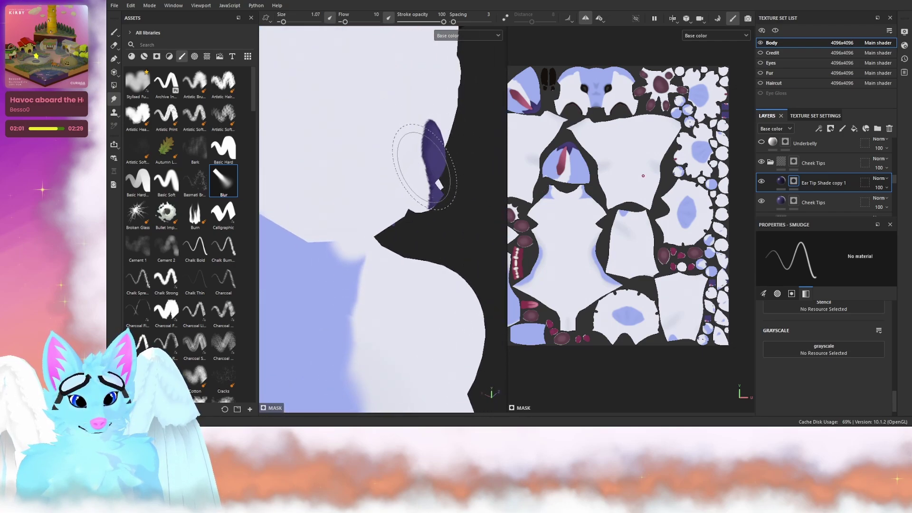
pyautogui.keyDown('alt'); pyautogui.moveTo(433, 179); pyautogui.dragTo(433, 153); pyautogui.keyUp('alt')
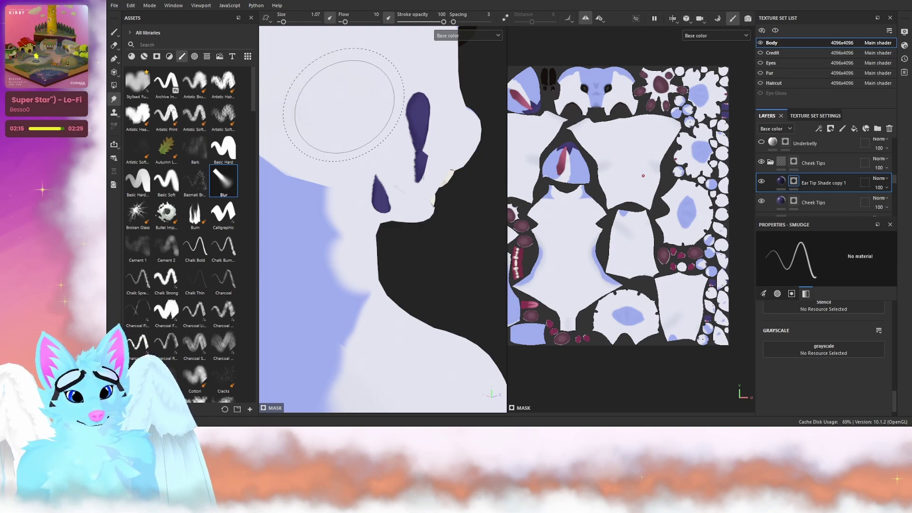
# - Touch up the lowest cheek tip's shading with the paint brush at size 0.28 and stroke opacity 58
pyautogui.scroll(-2, 344, 108)
pyautogui.moveTo(349, 112)
pyautogui.keyDown('alt'); pyautogui.mouseDown()
pyautogui.moveTo(441, 179)
pyautogui.moveTo(405, 147)
pyautogui.moveTo(428, 173)
pyautogui.mouseUp(); pyautogui.keyUp('alt')
pyautogui.scroll(3, 418, 178)
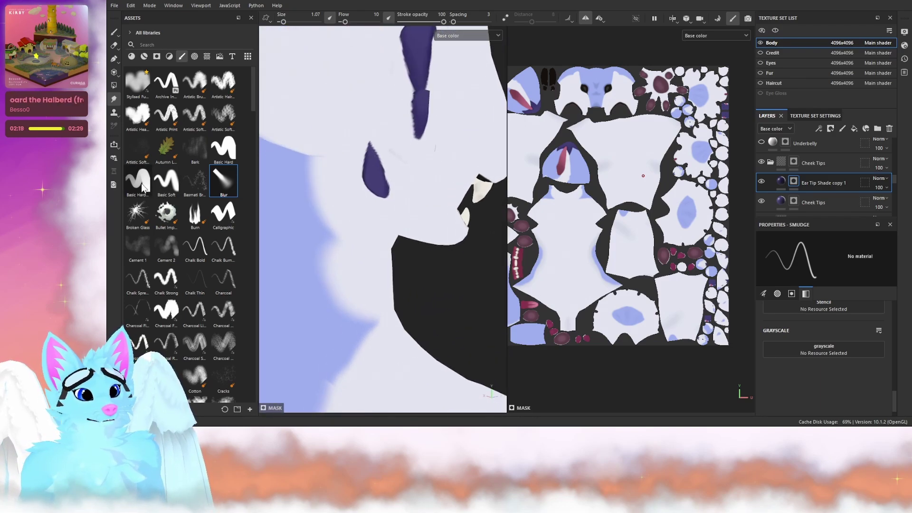
pyautogui.press('1')
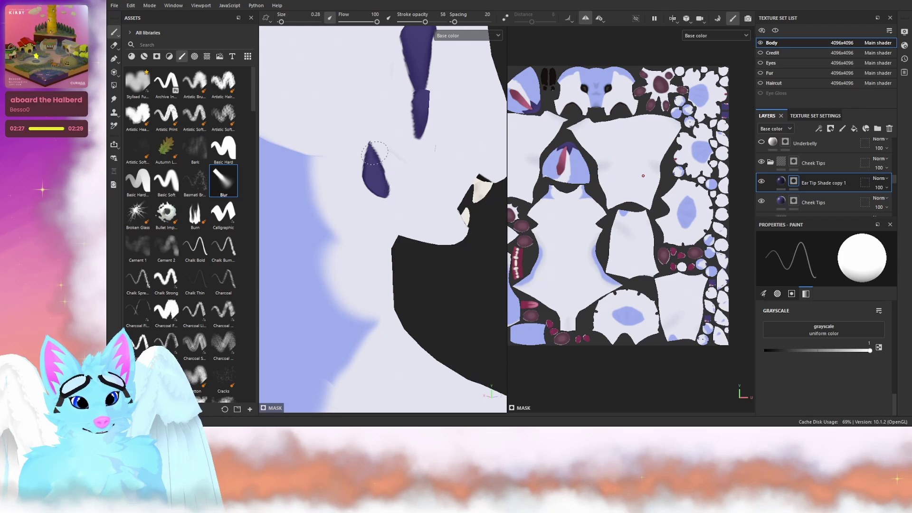
pyautogui.keyDown('alt'); pyautogui.moveTo(384, 176); pyautogui.dragTo(451, 162); pyautogui.keyUp('alt')
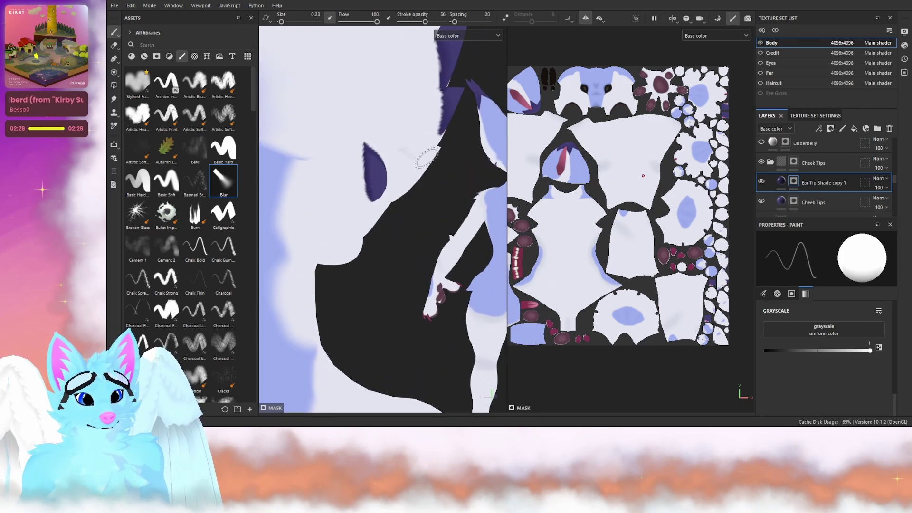
# - Blend the lowest cheek tip's shading on both sides of the fur with the Smudge tool
pyautogui.click(113, 99)
pyautogui.moveTo(375, 162)
pyautogui.keyDown('alt'); pyautogui.mouseDown()
pyautogui.moveTo(341, 163)
pyautogui.moveTo(380, 172)
pyautogui.mouseUp(); pyautogui.keyUp('alt')
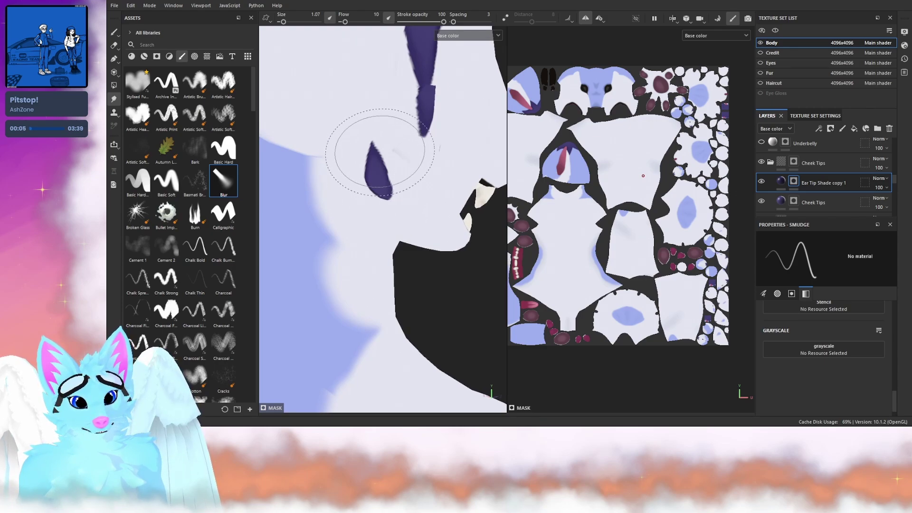
pyautogui.moveTo(387, 167)
pyautogui.keyDown('alt'); pyautogui.mouseDown()
pyautogui.moveTo(356, 138)
pyautogui.moveTo(393, 170)
pyautogui.mouseUp(); pyautogui.keyUp('alt')
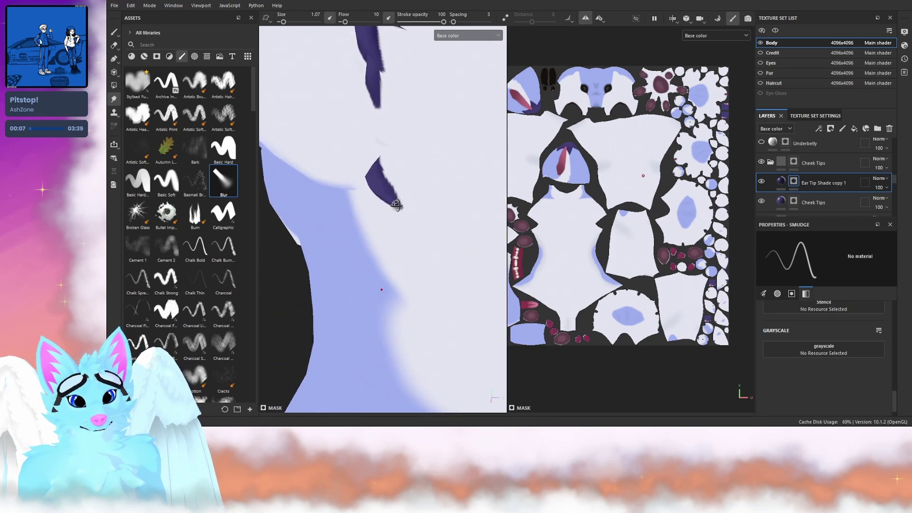
pyautogui.moveTo(396, 204)
pyautogui.keyDown('alt'); pyautogui.mouseDown()
pyautogui.moveTo(394, 195)
pyautogui.moveTo(426, 204)
pyautogui.moveTo(428, 221)
pyautogui.mouseUp(); pyautogui.keyUp('alt')
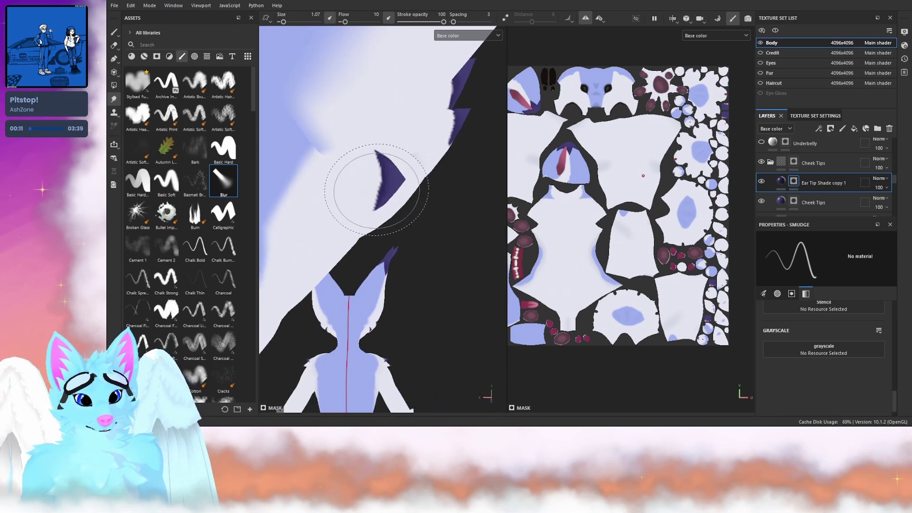
pyautogui.moveTo(393, 186)
pyautogui.keyDown('alt'); pyautogui.mouseDown()
pyautogui.moveTo(318, 206)
pyautogui.moveTo(367, 178)
pyautogui.mouseUp(); pyautogui.keyUp('alt')
pyautogui.moveTo(394, 131)
pyautogui.keyDown('alt'); pyautogui.mouseDown(button='right')
pyautogui.moveTo(382, 149)
pyautogui.moveTo(395, 220)
pyautogui.moveTo(340, 230)
pyautogui.mouseUp(button='right'); pyautogui.keyUp('alt')
pyautogui.moveTo(344, 183)
pyautogui.keyDown('alt'); pyautogui.mouseDown(button='right')
pyautogui.moveTo(367, 163)
pyautogui.moveTo(415, 188)
pyautogui.mouseUp(button='right'); pyautogui.keyUp('alt')
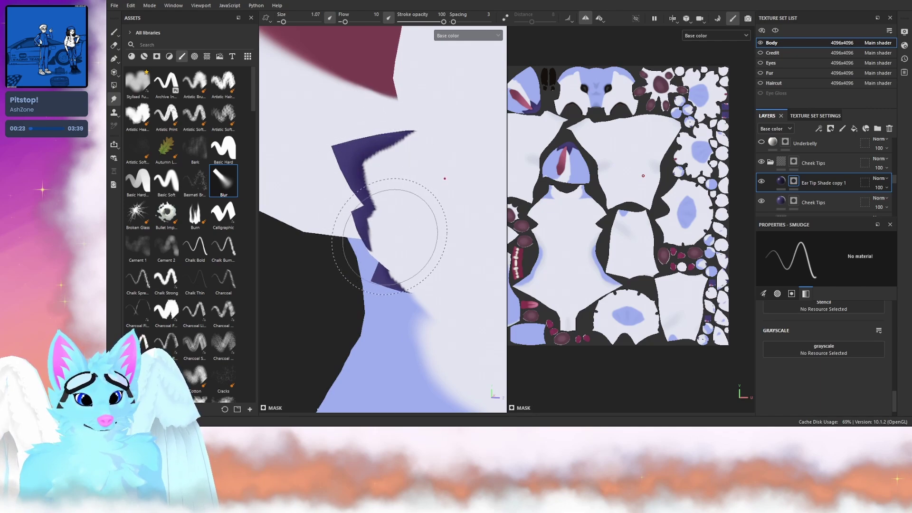
# - Examine the shaded cheek tips and the body markings from the front, back and side
pyautogui.moveTo(377, 156)
pyautogui.keyDown('alt'); pyautogui.mouseDown(button='right')
pyautogui.moveTo(350, 155)
pyautogui.moveTo(346, 129)
pyautogui.mouseUp(button='right'); pyautogui.keyUp('alt')
pyautogui.scroll(-8, 409, 93)
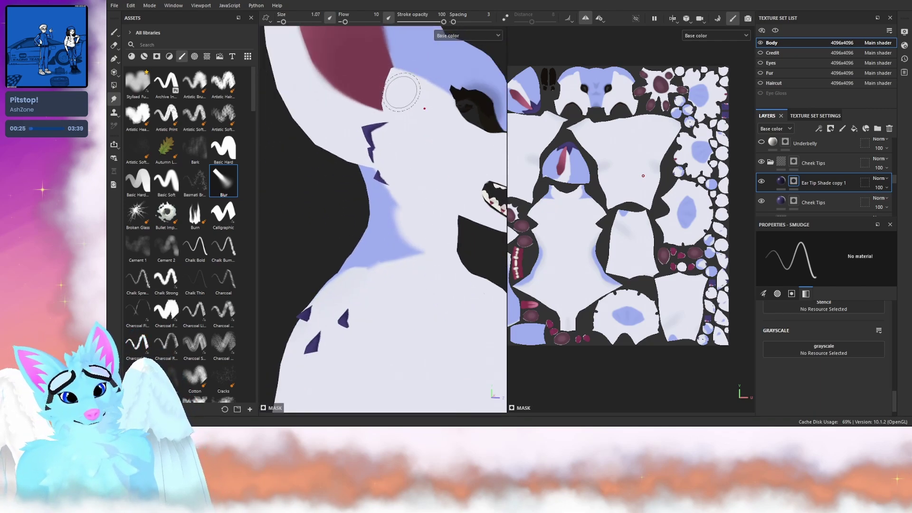
pyautogui.keyDown('alt'); pyautogui.moveTo(338, 201); pyautogui.dragTo(305, 216); pyautogui.keyUp('alt')
pyautogui.scroll(-3, 421, 126)
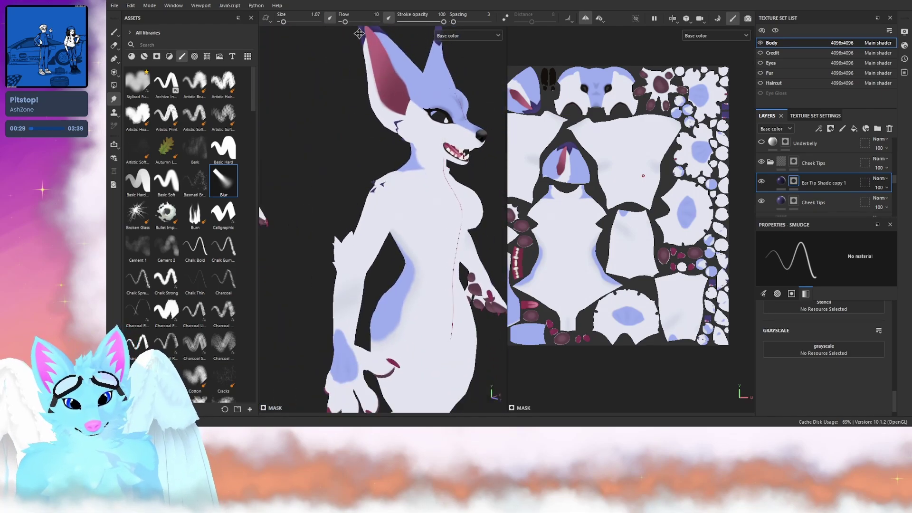
pyautogui.keyDown('alt'); pyautogui.moveTo(378, 224); pyautogui.dragTo(366, 148, button='middle'); pyautogui.keyUp('alt')
pyautogui.keyDown('alt'); pyautogui.moveTo(366, 148); pyautogui.dragTo(543, 152); pyautogui.keyUp('alt')
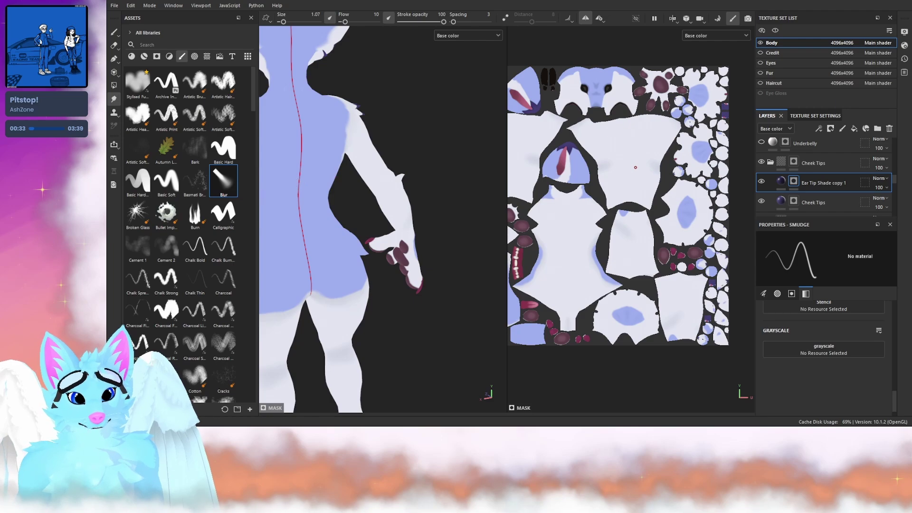
pyautogui.keyDown('alt'); pyautogui.moveTo(470, 187); pyautogui.dragTo(390, 180); pyautogui.keyUp('alt')
pyautogui.keyDown('alt'); pyautogui.moveTo(368, 155); pyautogui.dragTo(378, 226, button='middle'); pyautogui.keyUp('alt')
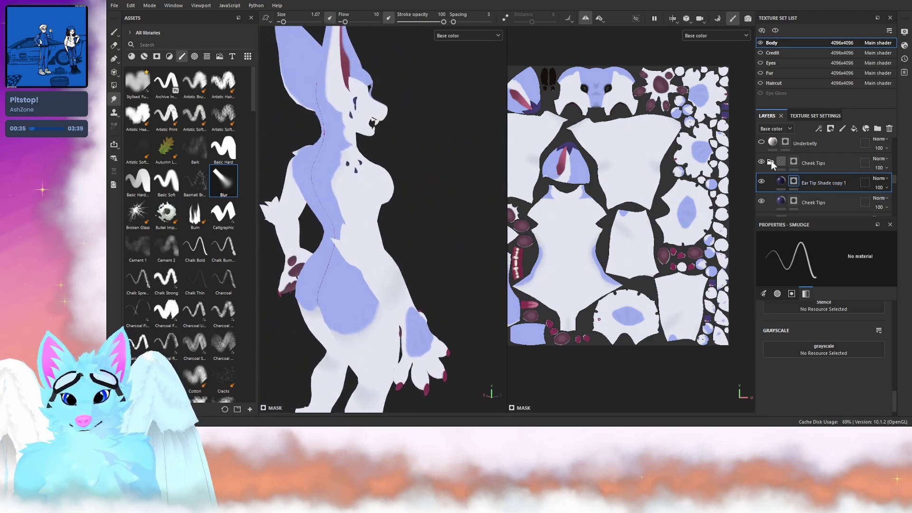
# - Collapse the Cheek Tips folder and make the Back Stripes folder visible
pyautogui.click(770, 162)
pyautogui.scroll(1, 804, 180)
pyautogui.scroll(1, 793, 172)
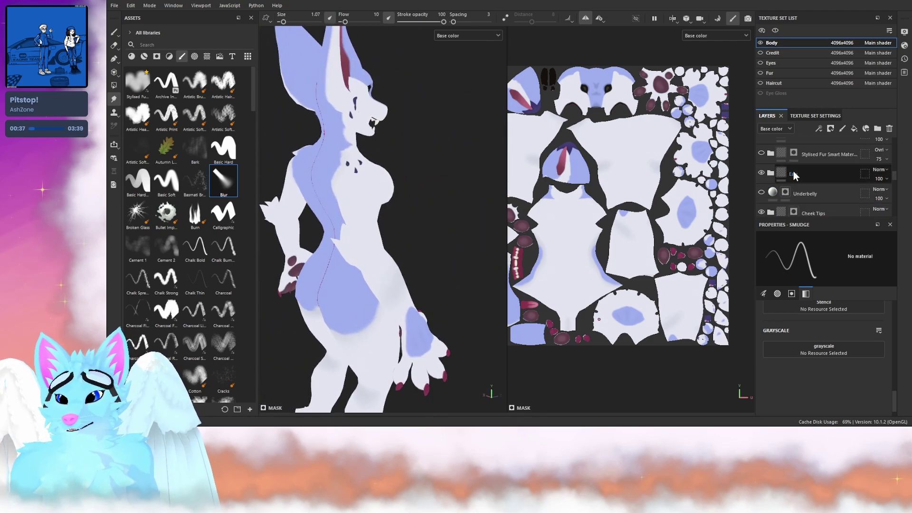
pyautogui.scroll(-3, 797, 178)
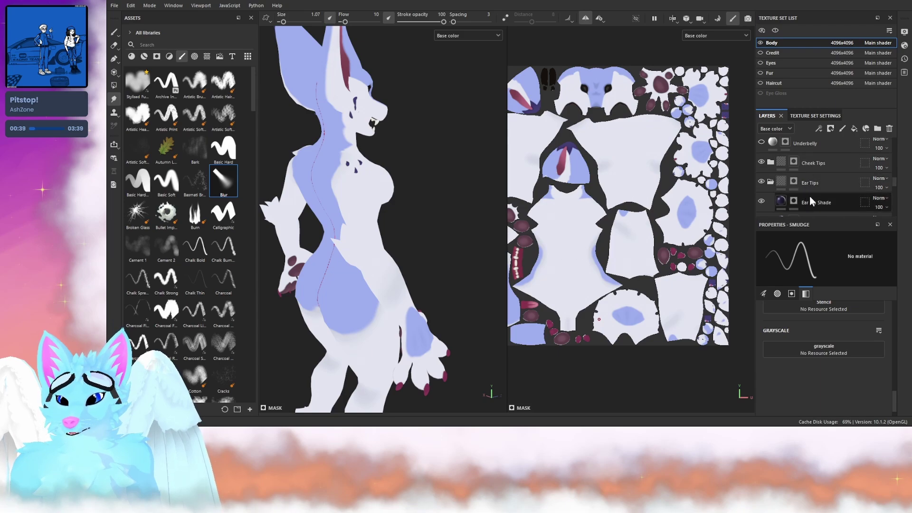
pyautogui.keyDown('alt'); pyautogui.moveTo(412, 205); pyautogui.dragTo(379, 199); pyautogui.keyUp('alt')
pyautogui.keyDown('alt'); pyautogui.moveTo(384, 225); pyautogui.dragTo(449, 107, button='middle'); pyautogui.keyUp('alt')
pyautogui.keyDown('alt'); pyautogui.moveTo(442, 206); pyautogui.dragTo(431, 208); pyautogui.keyUp('alt')
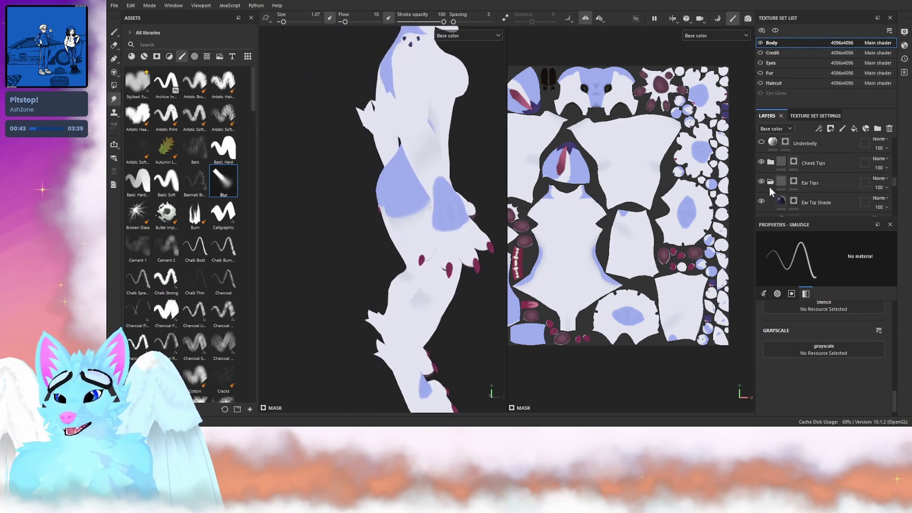
pyautogui.scroll(-2, 765, 191)
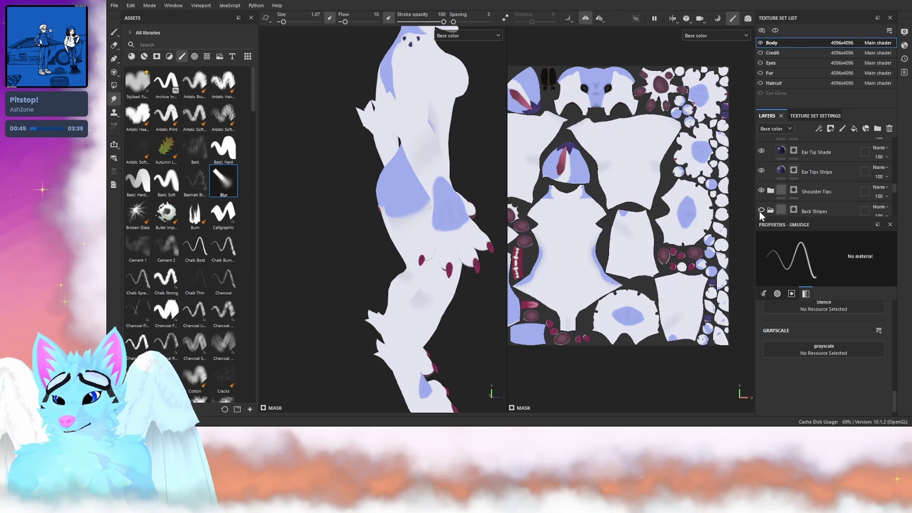
pyautogui.scroll(-4, 775, 196)
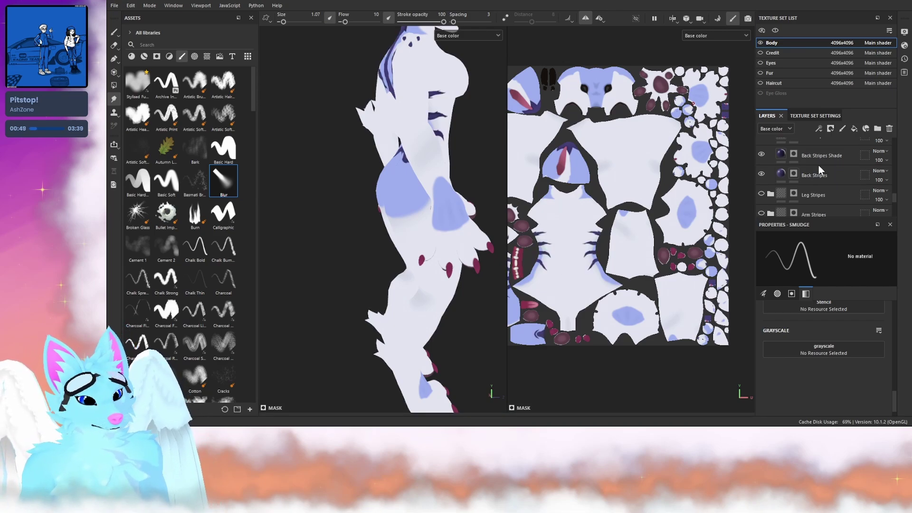
# - Make the Leg Stripes, Arm Stripes and Face Stripes folders visible on the body
pyautogui.scroll(-3, 384, 195)
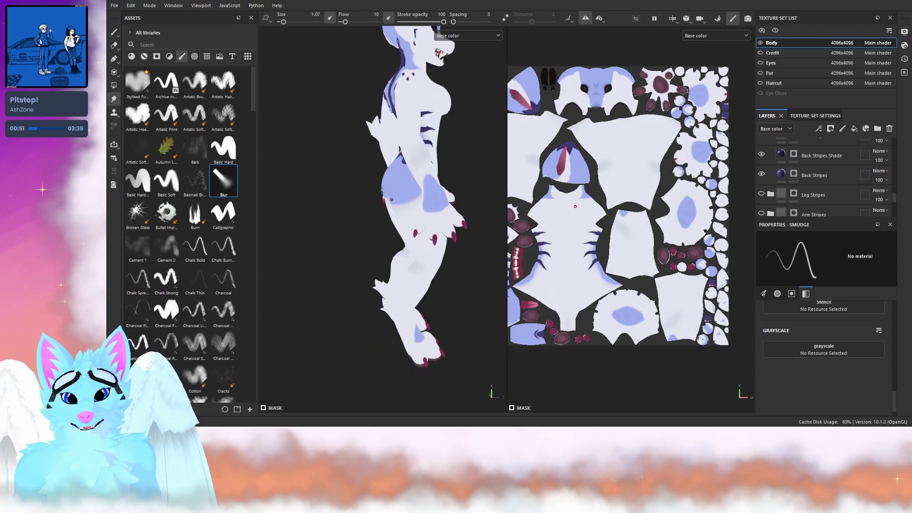
pyautogui.keyDown('alt'); pyautogui.moveTo(391, 200); pyautogui.dragTo(386, 261); pyautogui.keyUp('alt')
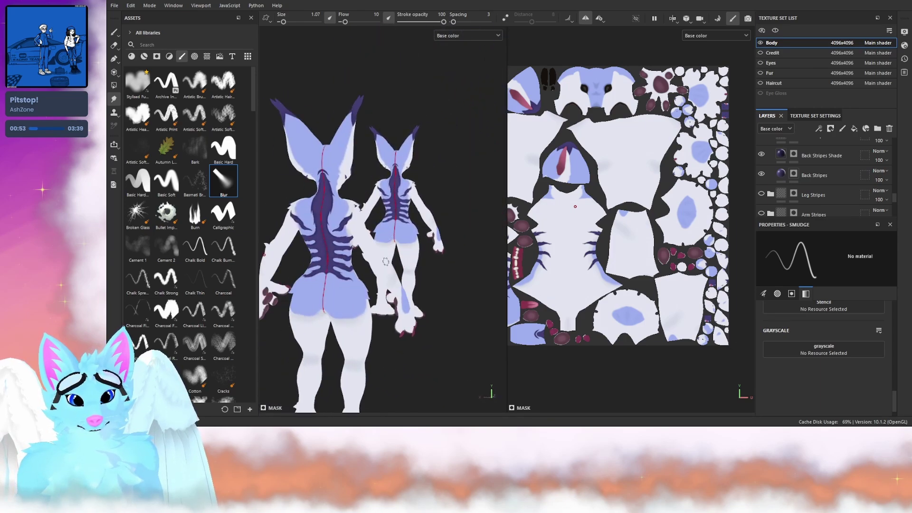
pyautogui.scroll(1, 386, 262)
pyautogui.keyDown('alt'); pyautogui.moveTo(385, 278); pyautogui.dragTo(387, 240, button='middle'); pyautogui.keyUp('alt')
pyautogui.keyDown('alt'); pyautogui.moveTo(382, 240); pyautogui.dragTo(344, 243); pyautogui.keyUp('alt')
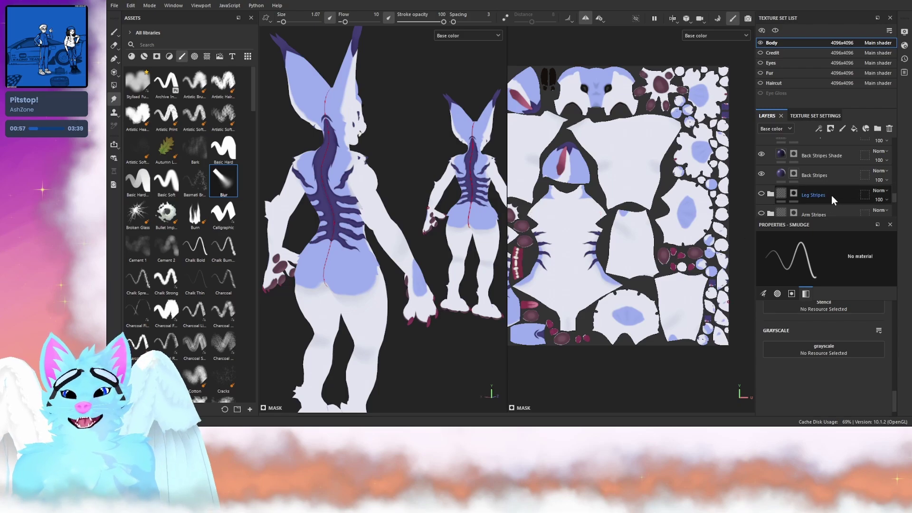
pyautogui.scroll(-2, 778, 184)
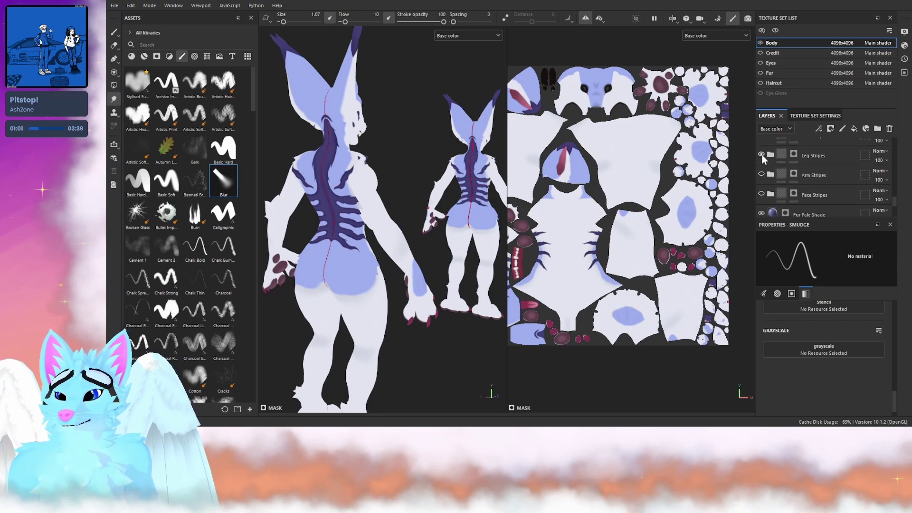
pyautogui.click(762, 154)
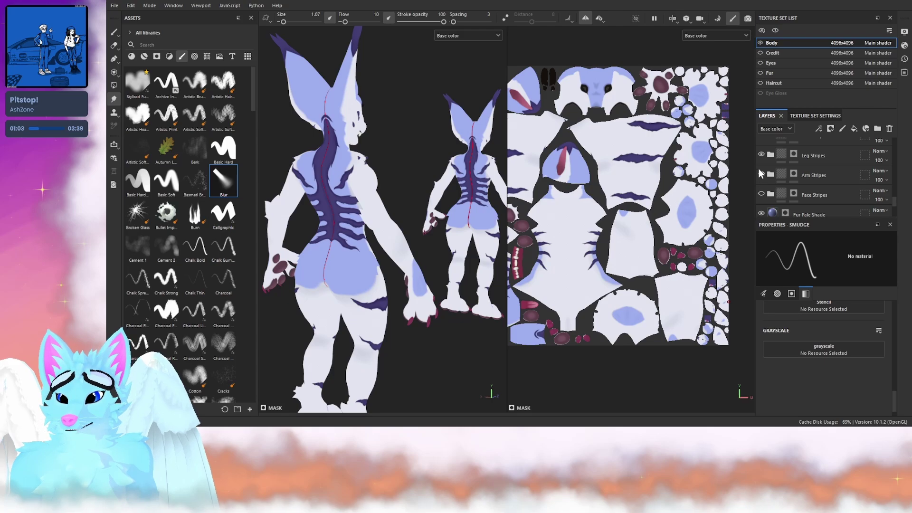
pyautogui.click(761, 194)
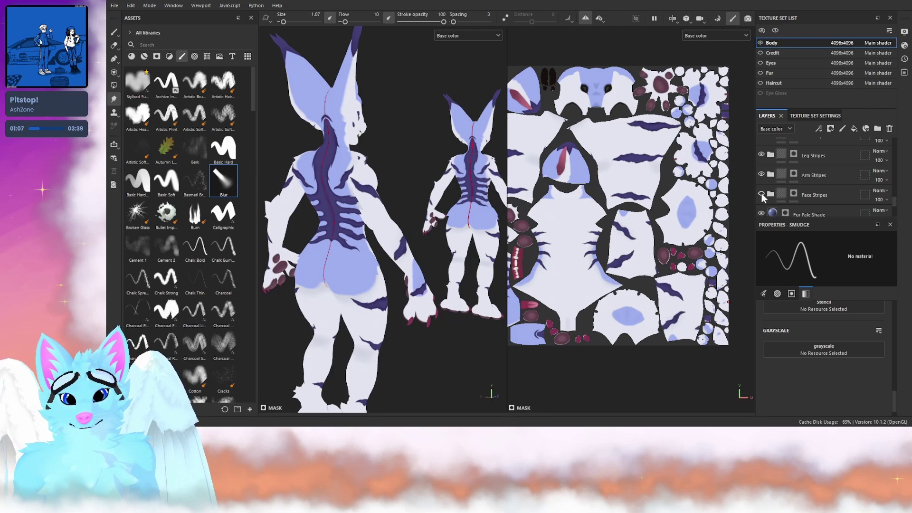
pyautogui.scroll(-1, 343, 250)
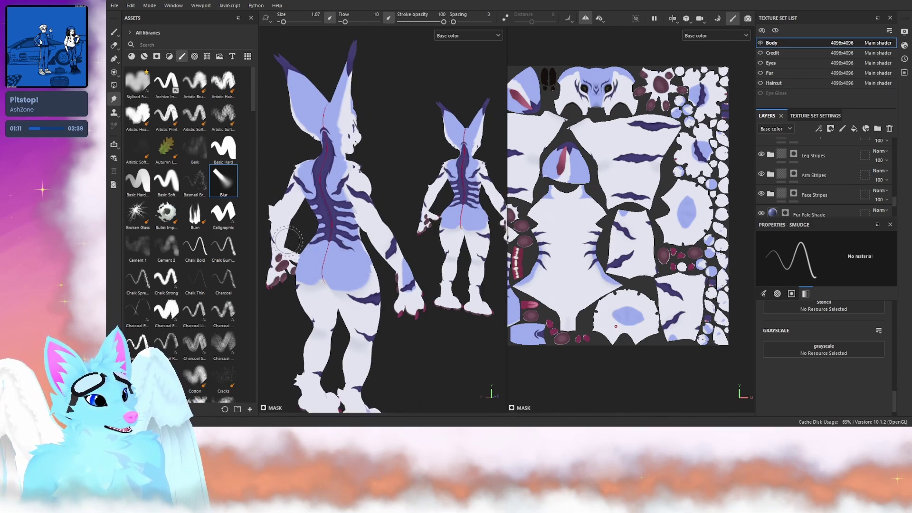
# - Examine the complete set of stripes and tip markings around the whole character
pyautogui.keyDown('alt'); pyautogui.moveTo(391, 191); pyautogui.dragTo(266, 182); pyautogui.keyUp('alt')
pyautogui.scroll(-1, 441, 214)
pyautogui.scroll(3, 441, 213)
pyautogui.keyDown('alt'); pyautogui.moveTo(285, 238); pyautogui.dragTo(371, 198, button='middle'); pyautogui.keyUp('alt')
pyautogui.scroll(-2, 371, 197)
pyautogui.keyDown('alt'); pyautogui.moveTo(370, 197); pyautogui.dragTo(314, 196); pyautogui.keyUp('alt')
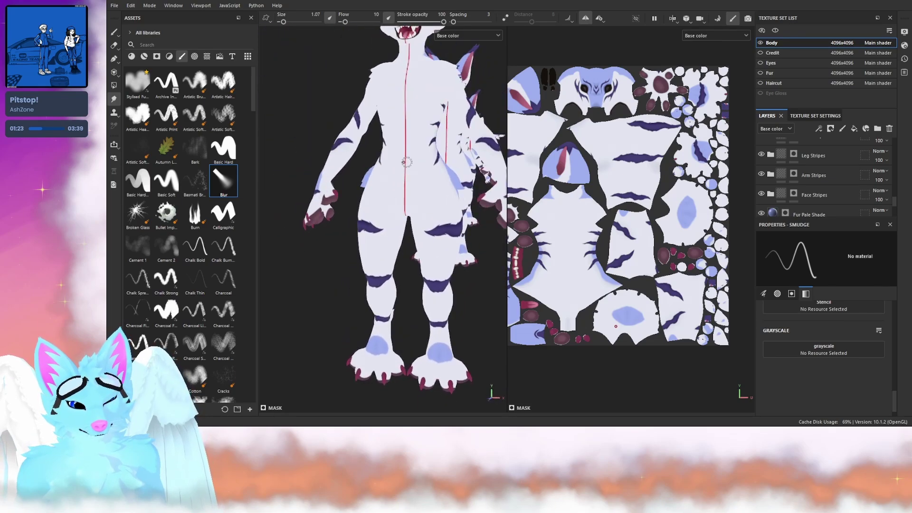
pyautogui.keyDown('alt'); pyautogui.moveTo(407, 161); pyautogui.dragTo(393, 239, button='middle'); pyautogui.keyUp('alt')
pyautogui.scroll(4, 381, 229)
pyautogui.keyDown('alt'); pyautogui.moveTo(381, 228); pyautogui.dragTo(400, 179); pyautogui.keyUp('alt')
pyautogui.scroll(3, 397, 179)
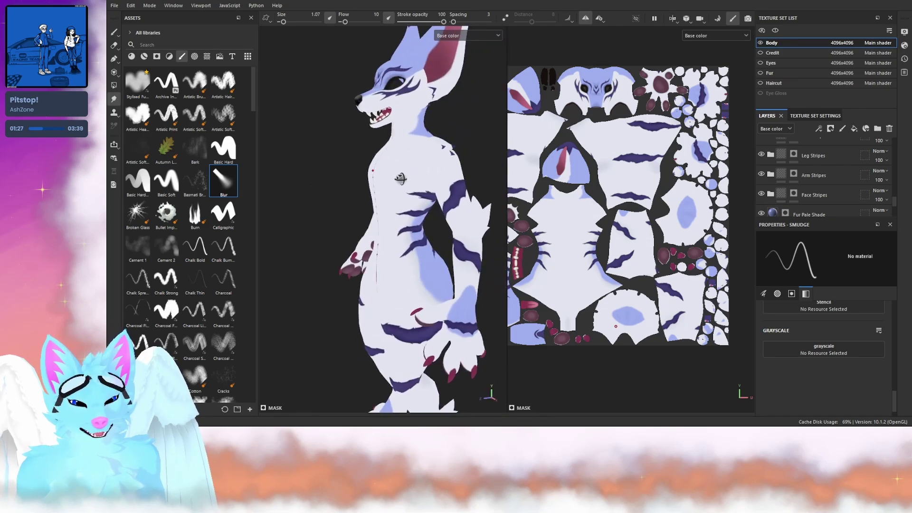
# - Make the Eyes and Haircut texture sets visible alongside the body
pyautogui.click(760, 62)
pyautogui.scroll(-3, 279, 197)
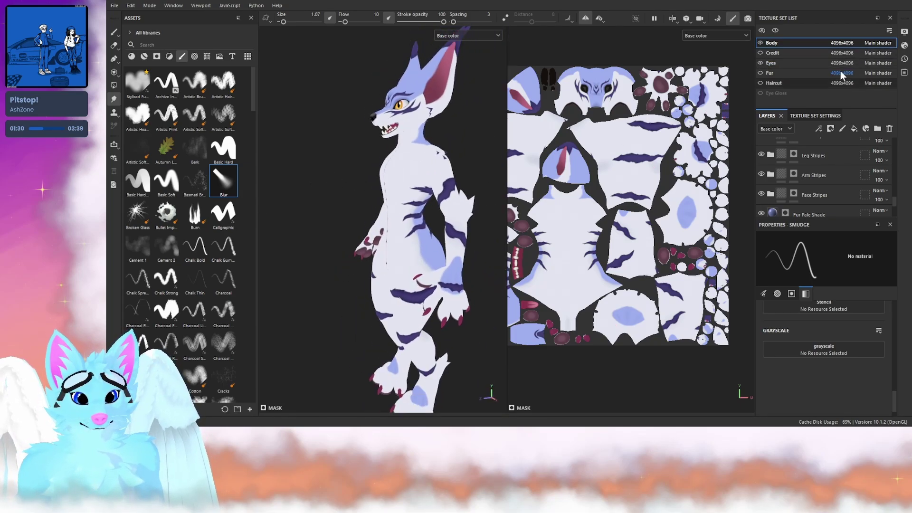
pyautogui.click(760, 82)
pyautogui.scroll(4, 498, 147)
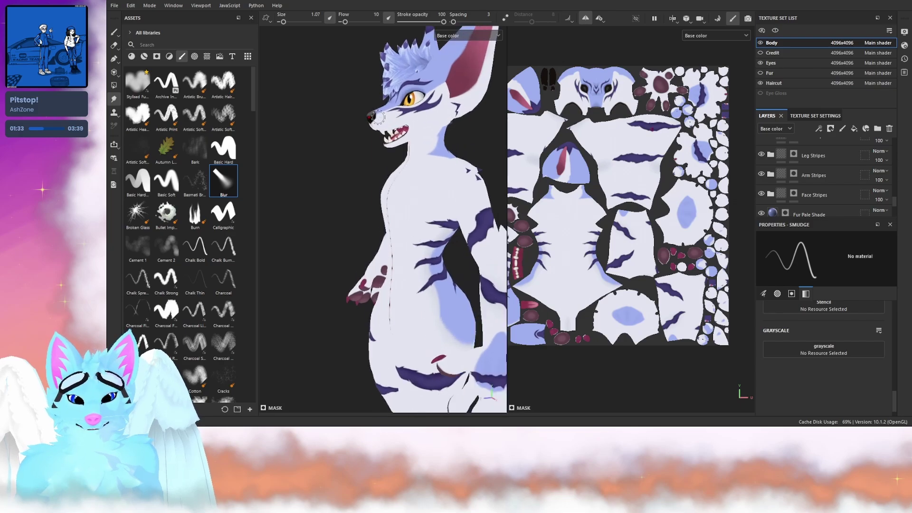
pyautogui.keyDown('alt'); pyautogui.moveTo(455, 121); pyautogui.dragTo(436, 141); pyautogui.keyUp('alt')
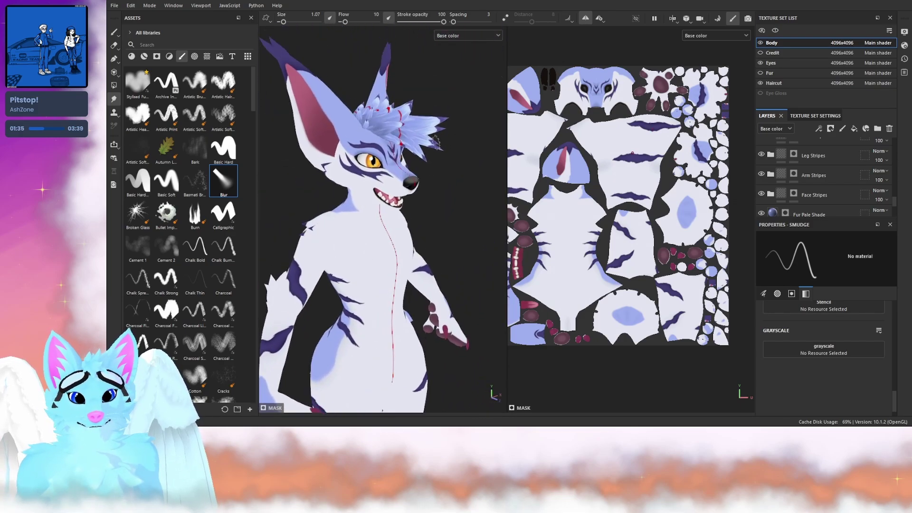
# - Display the Normal channel in the viewports and inspect it on the head and upper body
pyautogui.click(462, 93)
pyautogui.scroll(4, 419, 110)
pyautogui.keyDown('alt'); pyautogui.moveTo(353, 147); pyautogui.dragTo(266, 142); pyautogui.keyUp('alt')
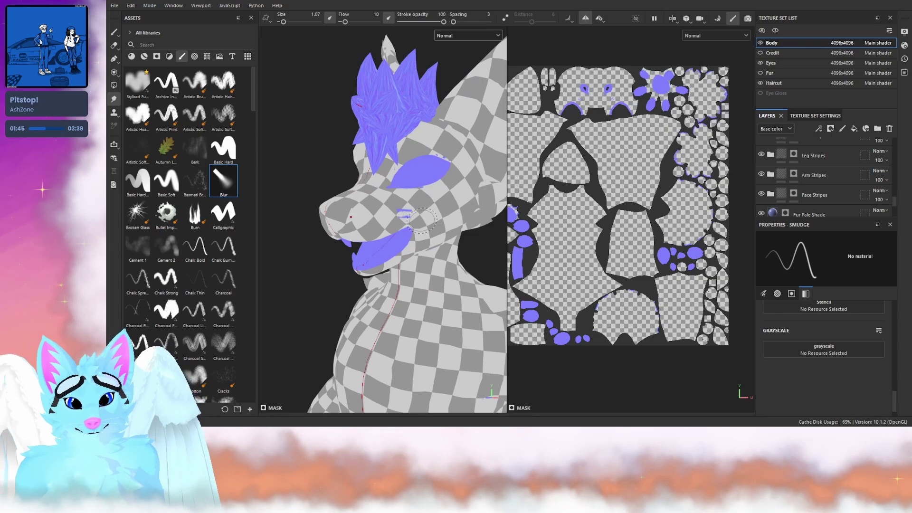
pyautogui.keyDown('alt'); pyautogui.moveTo(422, 220); pyautogui.dragTo(482, 304, button='right'); pyautogui.keyUp('alt')
pyautogui.keyDown('alt'); pyautogui.moveTo(489, 246); pyautogui.dragTo(407, 184, button='middle'); pyautogui.keyUp('alt')
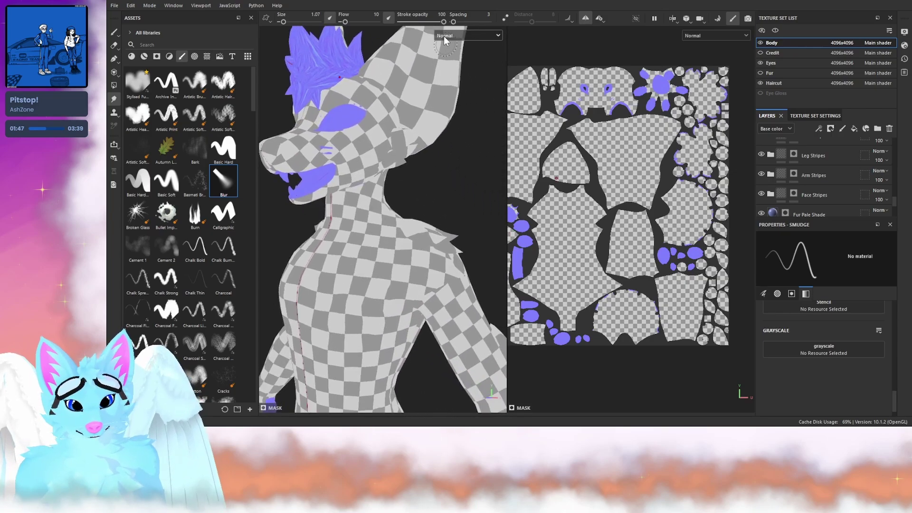
# - Display the Normal+Height+Mesh channel in the viewports and inspect the surface detail on the shoulder, neck and whole body
pyautogui.press('c')
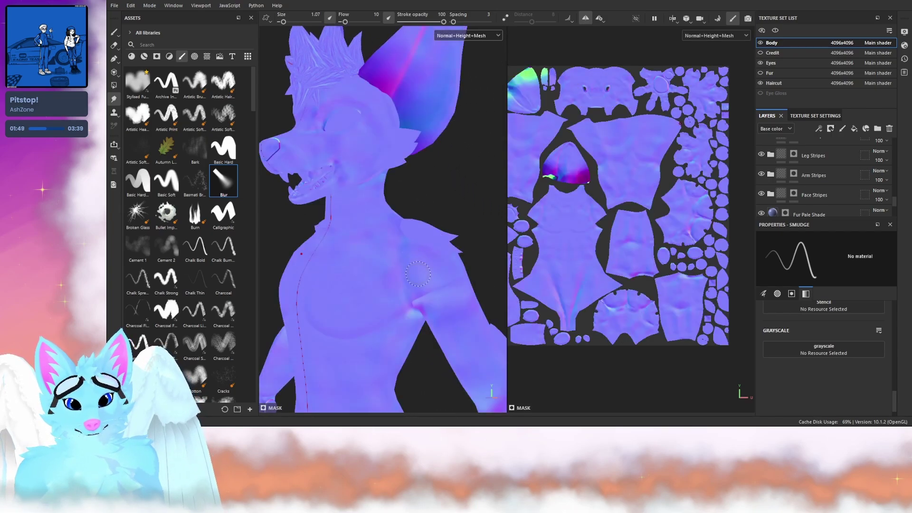
pyautogui.scroll(3, 839, 176)
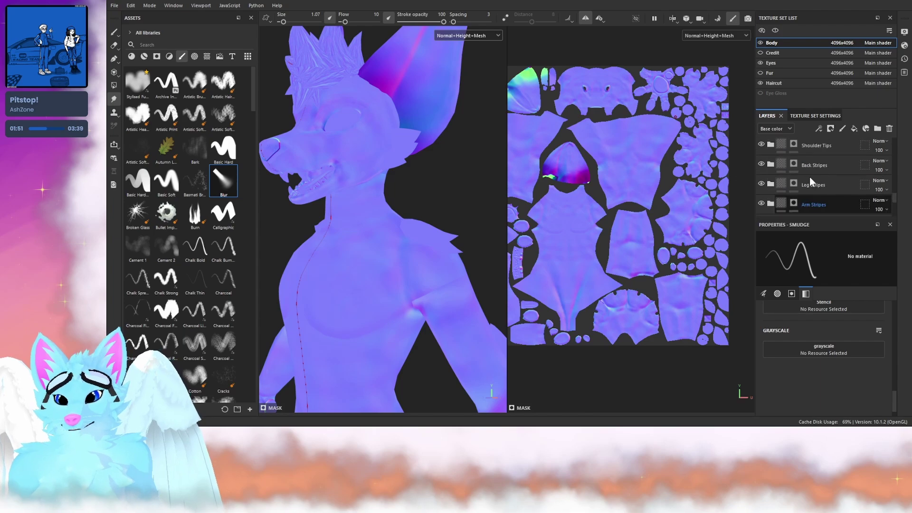
pyautogui.keyDown('alt'); pyautogui.moveTo(409, 298); pyautogui.dragTo(436, 303, button='right'); pyautogui.keyUp('alt')
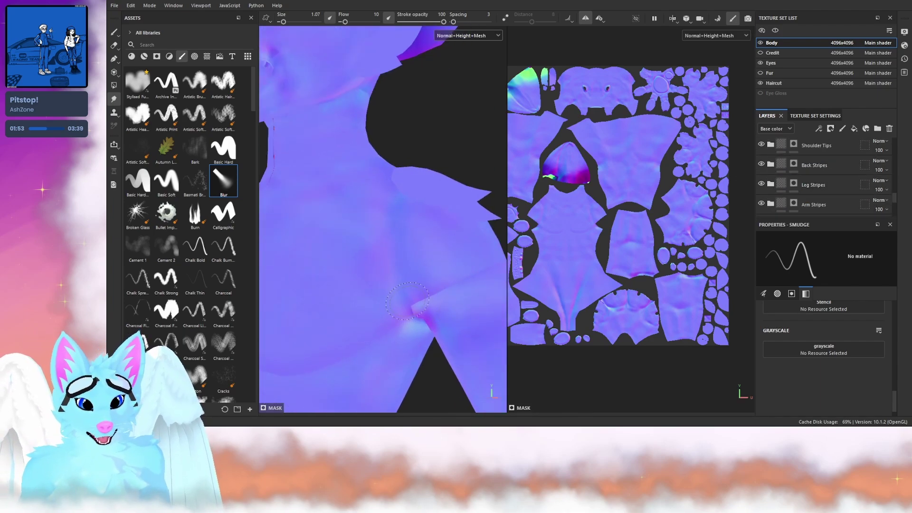
pyautogui.keyDown('alt'); pyautogui.moveTo(420, 285); pyautogui.dragTo(411, 169); pyautogui.keyUp('alt')
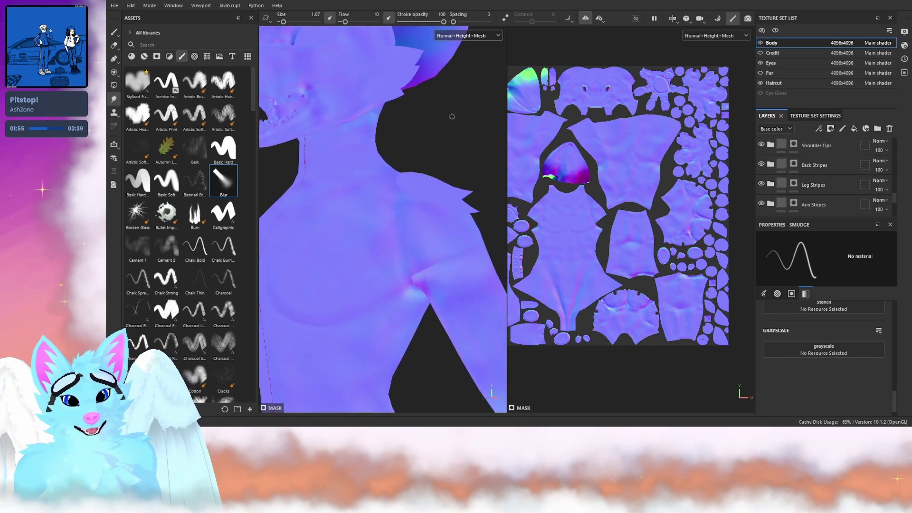
pyautogui.keyDown('alt'); pyautogui.moveTo(447, 133); pyautogui.dragTo(466, 178); pyautogui.keyUp('alt')
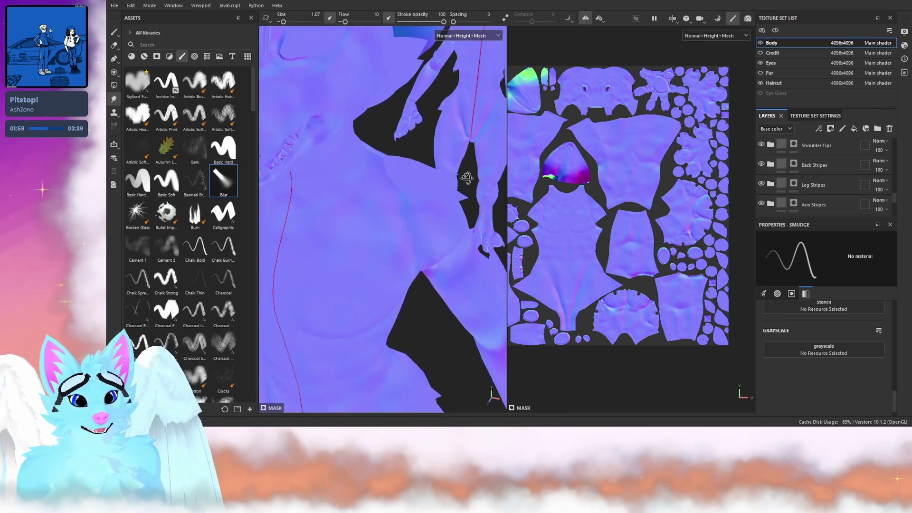
pyautogui.keyDown('alt'); pyautogui.moveTo(471, 189); pyautogui.dragTo(453, 187, button='right'); pyautogui.keyUp('alt')
pyautogui.keyDown('alt'); pyautogui.moveTo(430, 219); pyautogui.dragTo(415, 218, button='middle'); pyautogui.keyUp('alt')
pyautogui.keyDown('alt'); pyautogui.moveTo(415, 218); pyautogui.dragTo(417, 158); pyautogui.keyUp('alt')
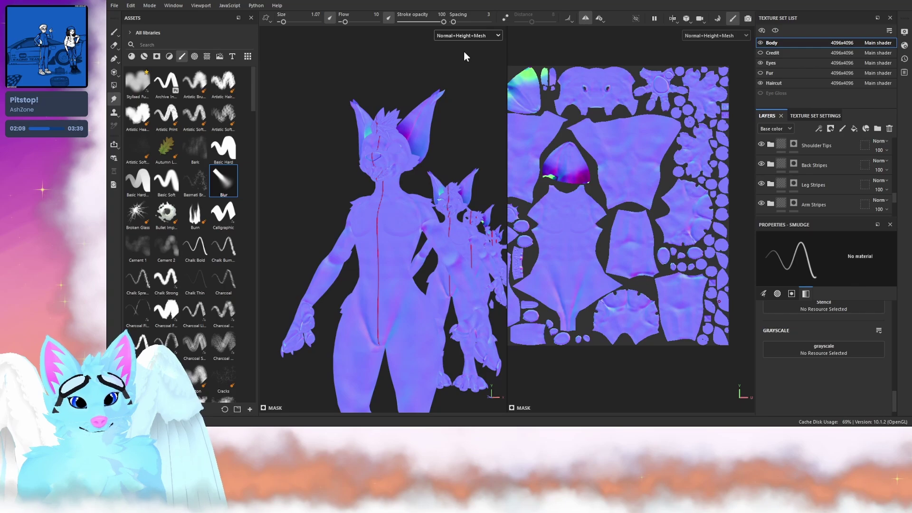
# - Return the viewports to Material display and view the character's head and torso from the front
pyautogui.press('m')
pyautogui.scroll(5, 401, 201)
pyautogui.scroll(-1, 370, 203)
pyautogui.keyDown('alt'); pyautogui.moveTo(370, 202); pyautogui.dragTo(402, 214); pyautogui.keyUp('alt')
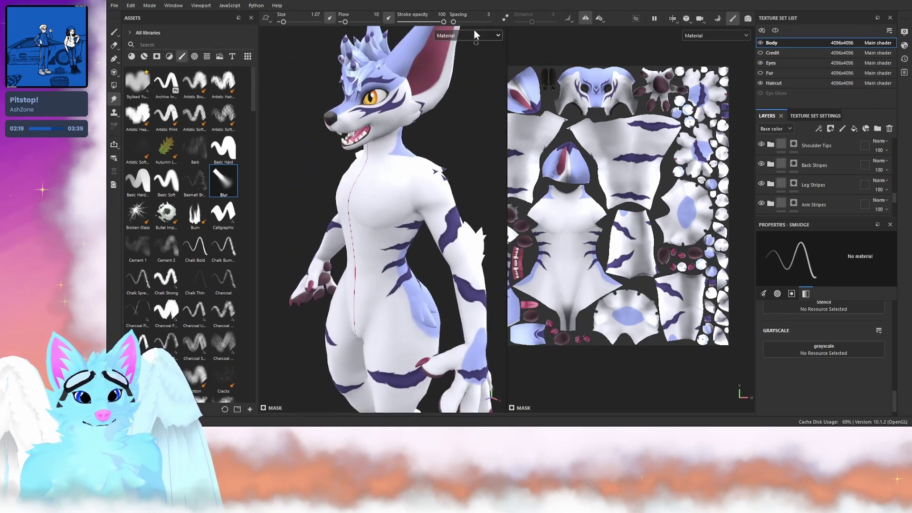
# - Display the Base color channel and examine the stripes on the back, neck and back of the head
pyautogui.press('c')
pyautogui.keyDown('alt'); pyautogui.moveTo(458, 71); pyautogui.dragTo(440, 124); pyautogui.keyUp('alt')
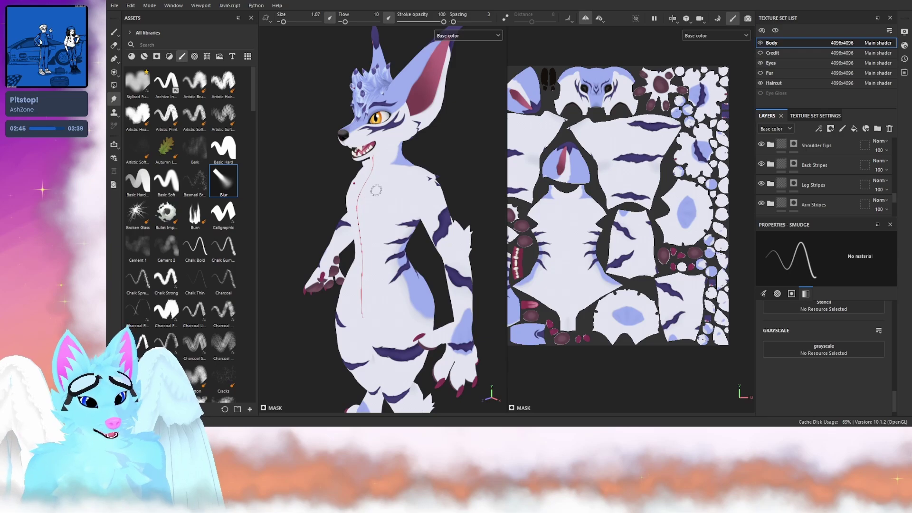
pyautogui.keyDown('alt'); pyautogui.moveTo(376, 190); pyautogui.dragTo(311, 165); pyautogui.keyUp('alt')
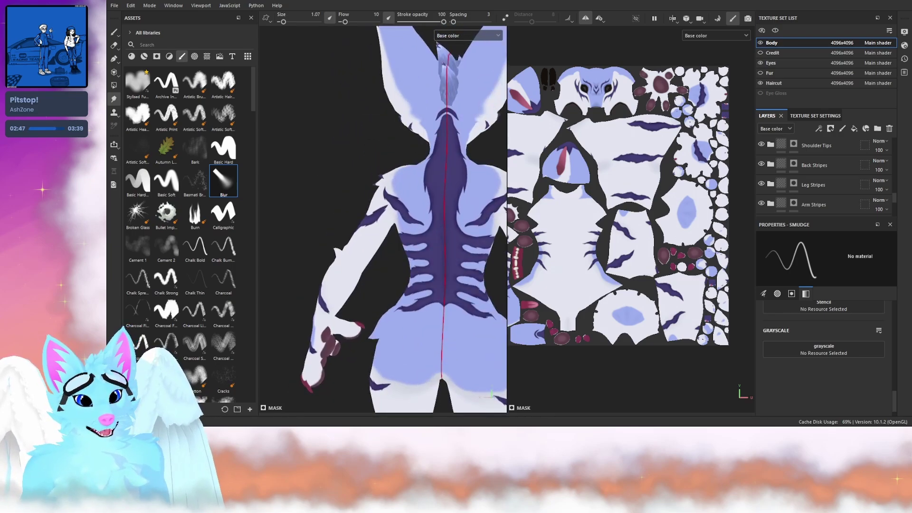
pyautogui.keyDown('alt'); pyautogui.moveTo(438, 132); pyautogui.dragTo(332, 237); pyautogui.keyUp('alt')
pyautogui.scroll(2, 362, 205)
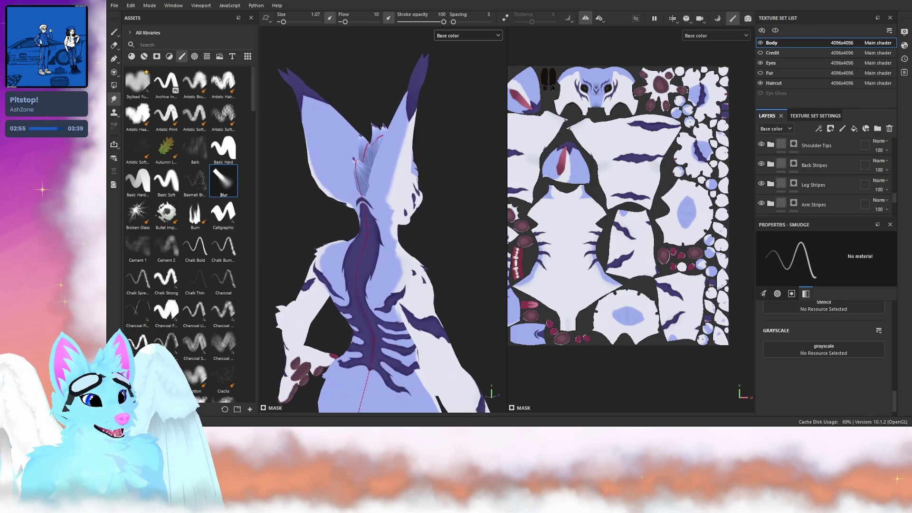
pyautogui.scroll(5, 447, 198)
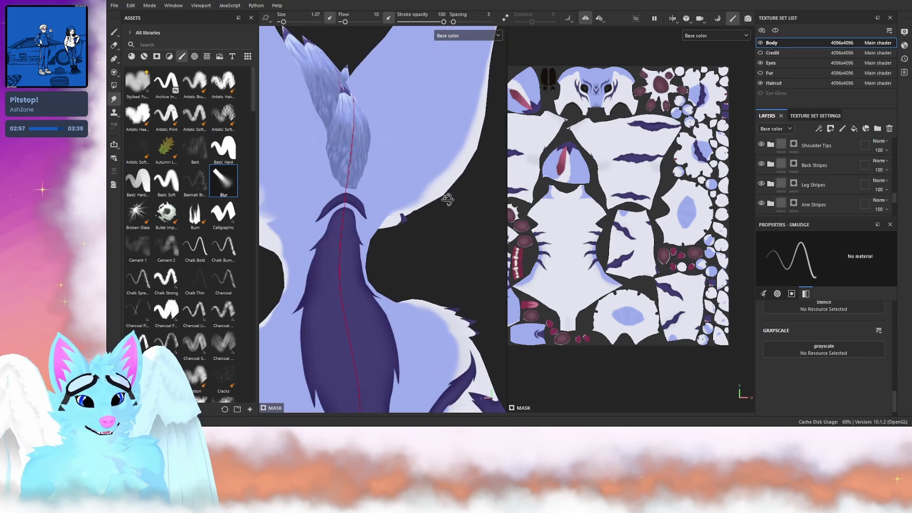
pyautogui.scroll(-3, 413, 203)
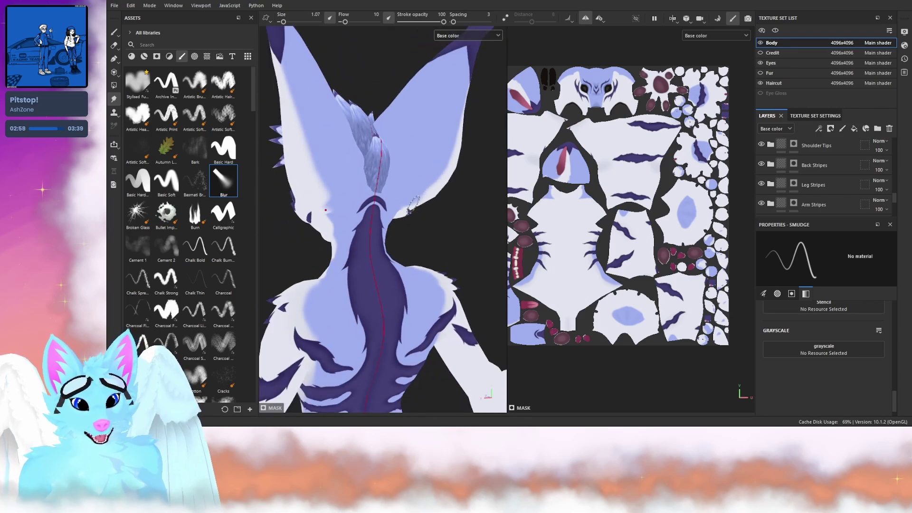
# - Select the Haircut texture set, hide and show it once, and check the hair from the side and back
pyautogui.click(780, 84)
pyautogui.click(760, 83)
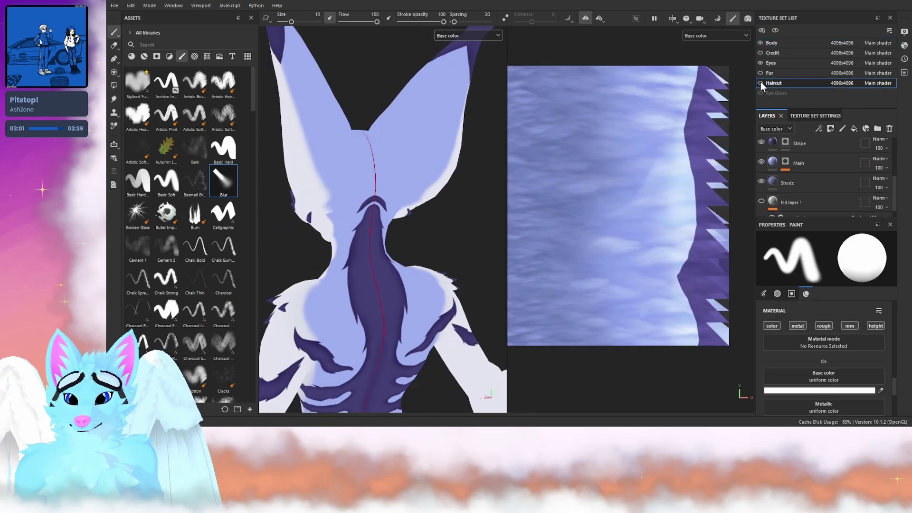
pyautogui.click(759, 83)
pyautogui.keyDown('alt'); pyautogui.moveTo(380, 190); pyautogui.dragTo(487, 151); pyautogui.keyUp('alt')
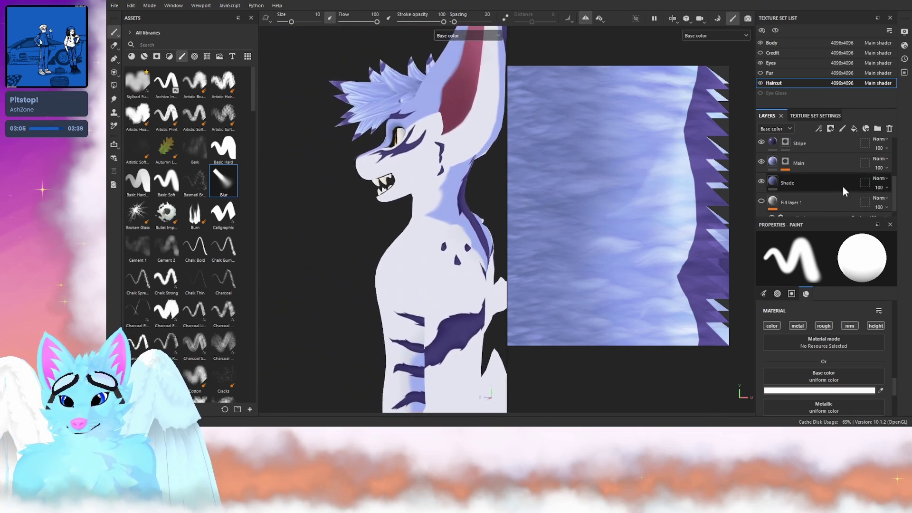
pyautogui.keyDown('ctrl'); pyautogui.moveTo(443, 197); pyautogui.dragTo(401, 197, button='right'); pyautogui.keyUp('ctrl')
pyautogui.keyDown('alt'); pyautogui.moveTo(418, 195); pyautogui.dragTo(349, 189); pyautogui.keyUp('alt')
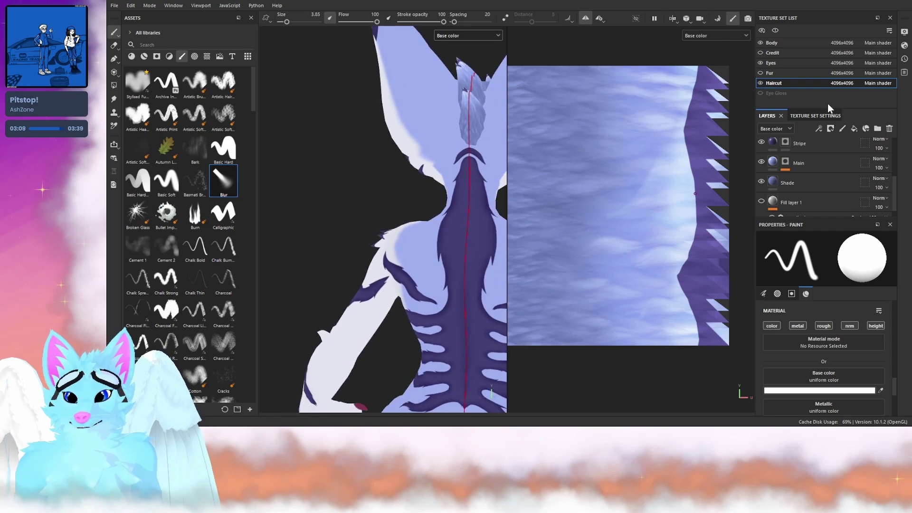
# - Make the Fur texture set visible on the character and reduce the brush size to 0.1
pyautogui.click(759, 72)
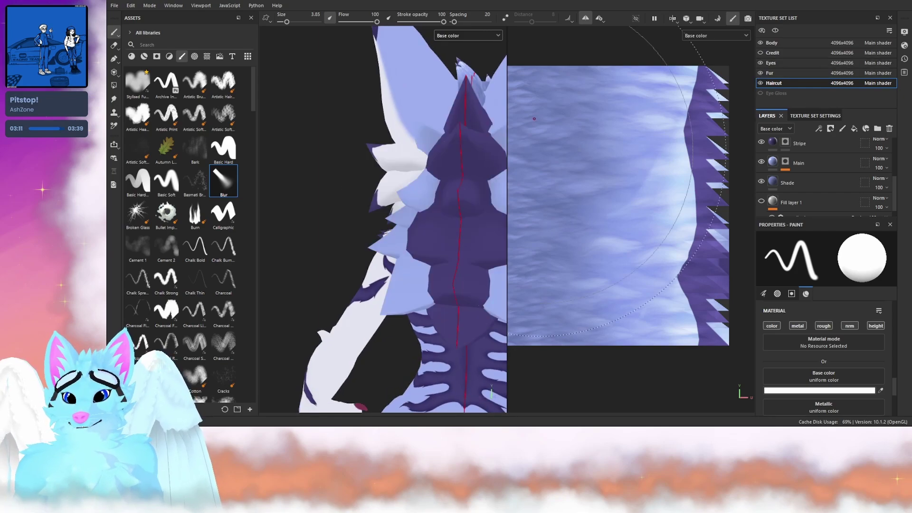
pyautogui.scroll(-1, 456, 153)
pyautogui.keyDown('alt'); pyautogui.moveTo(456, 152); pyautogui.dragTo(522, 172); pyautogui.keyUp('alt')
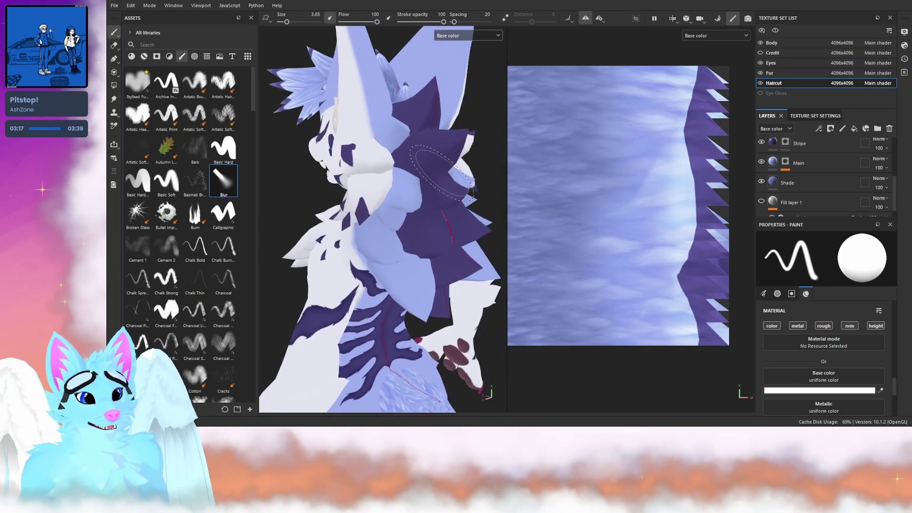
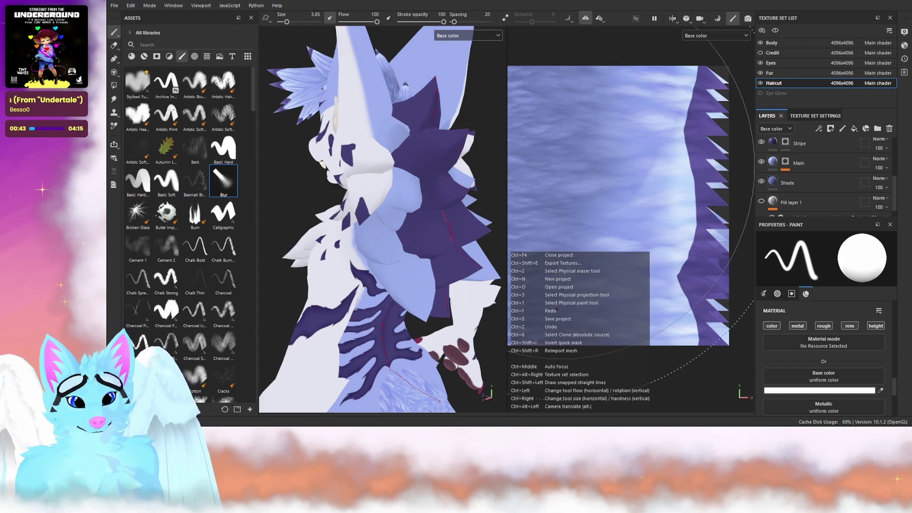
pyautogui.keyDown('ctrl'); pyautogui.moveTo(556, 182); pyautogui.dragTo(518, 182, button='right'); pyautogui.keyUp('ctrl')
pyautogui.scroll(2, 830, 183)
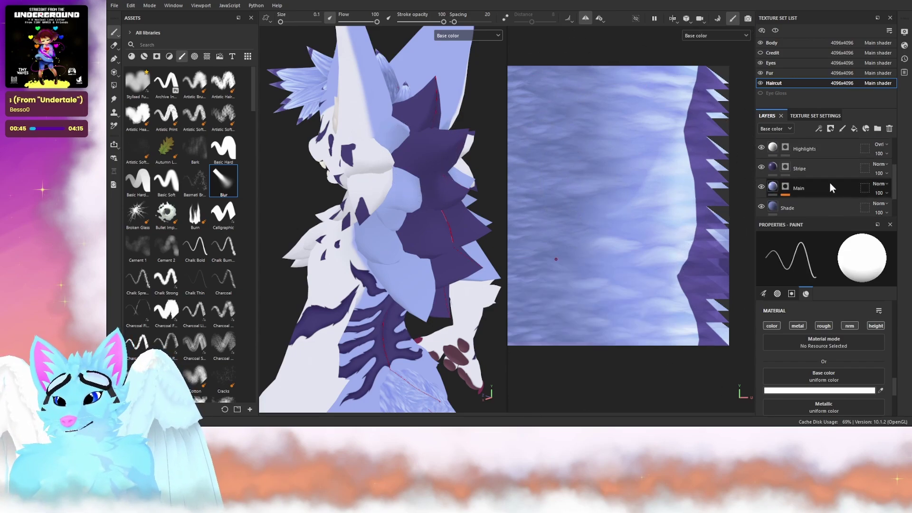
# - Select the Ear Tip Shade layer in the Body texture set and review its fill properties down to the base color
pyautogui.click(786, 43)
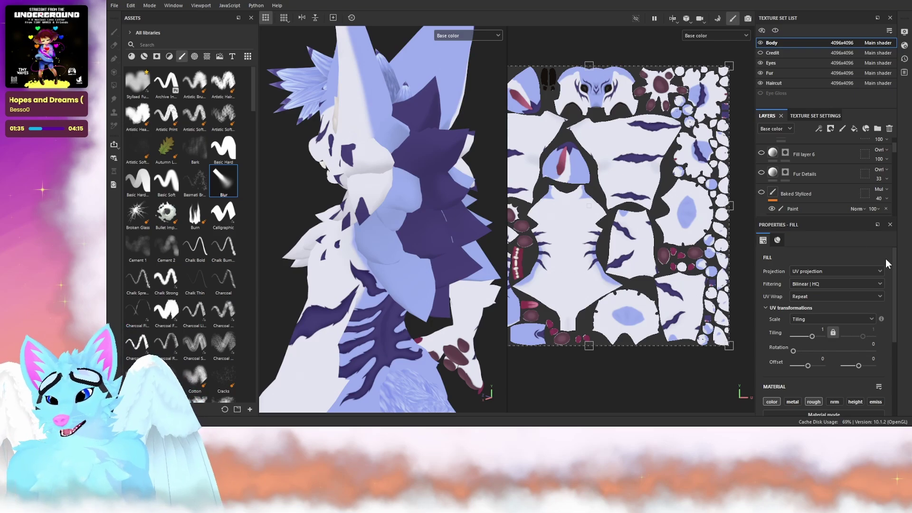
pyautogui.scroll(-5, 823, 170)
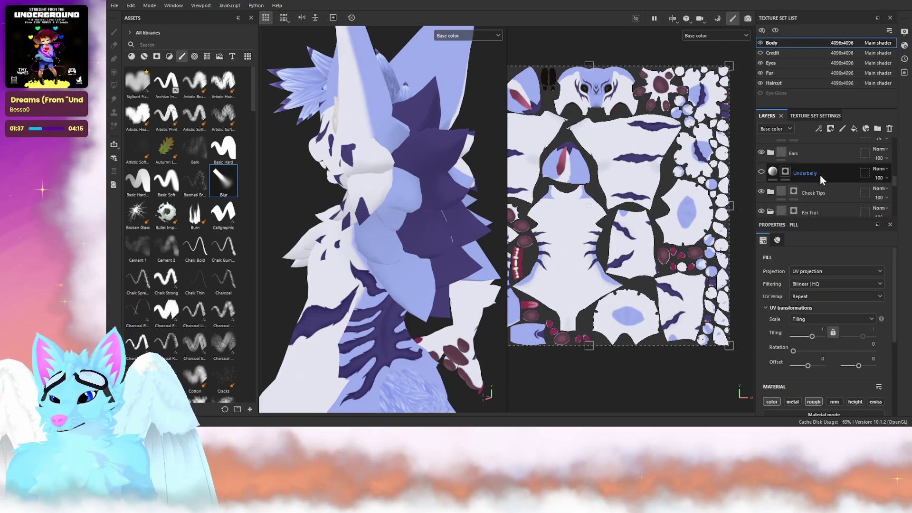
pyautogui.scroll(-1, 813, 202)
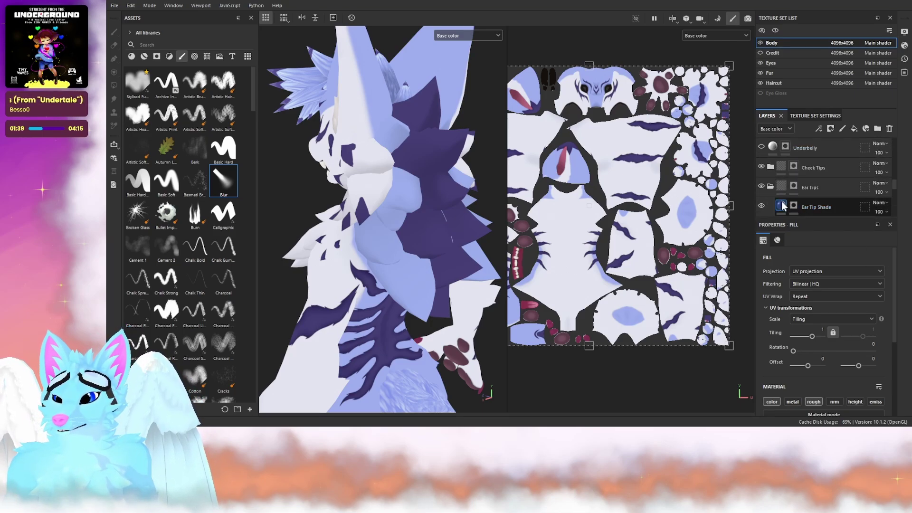
pyautogui.click(783, 203)
pyautogui.scroll(-1, 802, 257)
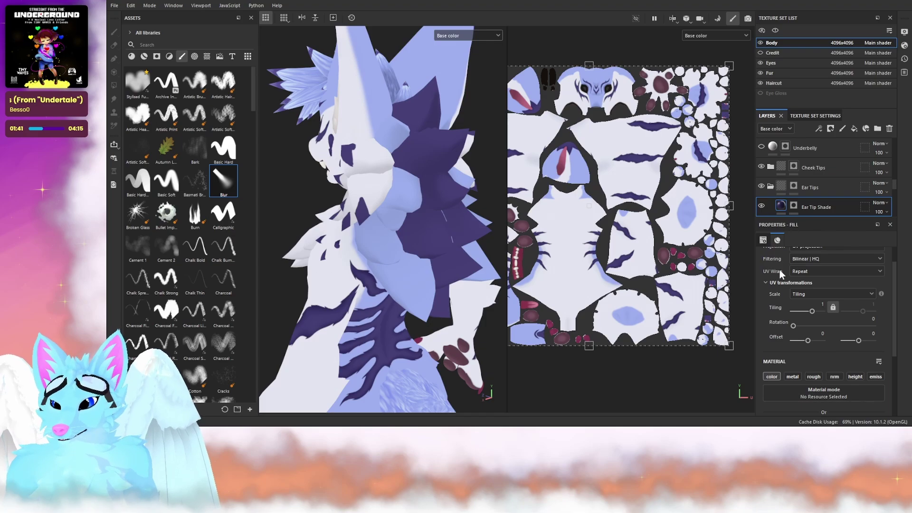
pyautogui.scroll(1, 780, 270)
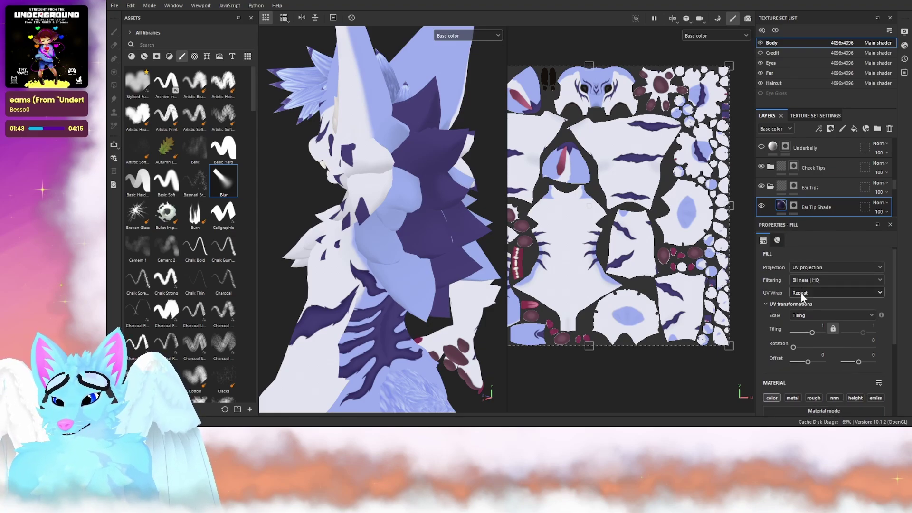
pyautogui.scroll(-4, 812, 332)
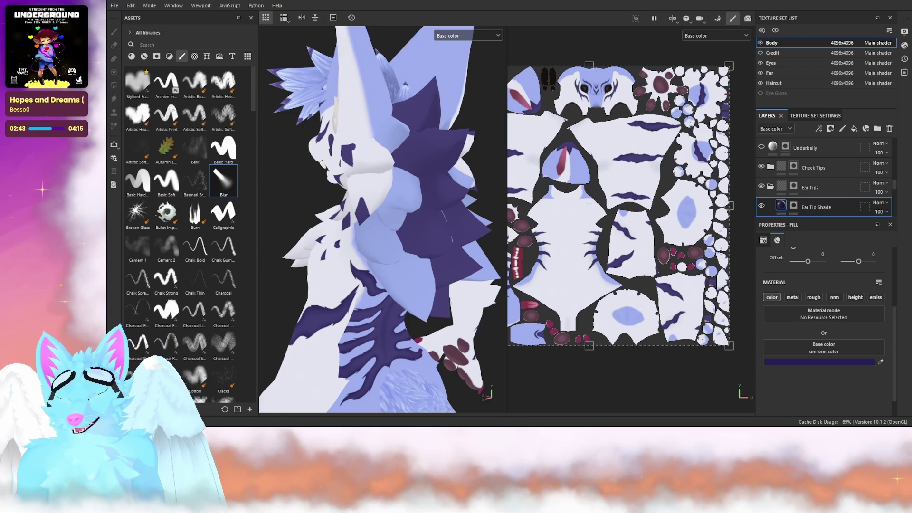
# - Examine the dark and pale fur tufts along the character's back up close
pyautogui.scroll(1, 544, 291)
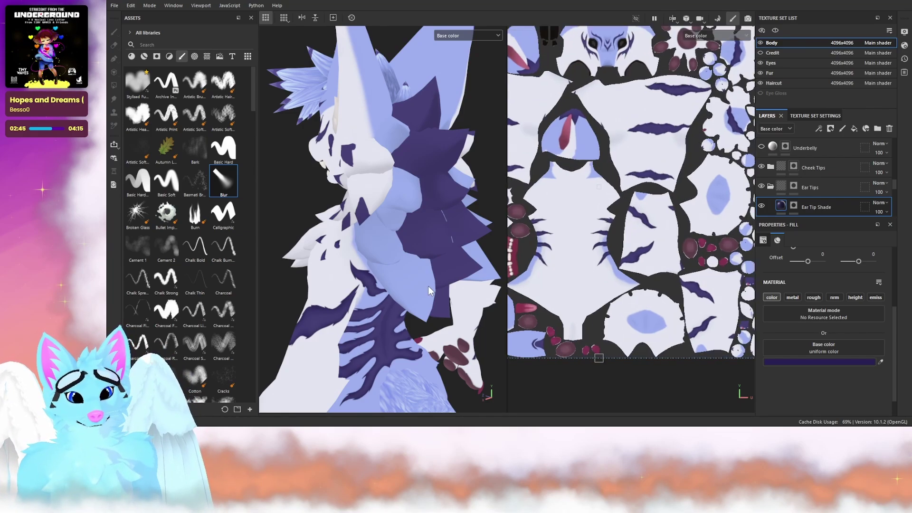
pyautogui.scroll(1, 442, 285)
pyautogui.keyDown('alt'); pyautogui.moveTo(462, 284); pyautogui.dragTo(400, 269); pyautogui.keyUp('alt')
pyautogui.keyDown('alt'); pyautogui.moveTo(402, 271); pyautogui.dragTo(311, 238, button='middle'); pyautogui.keyUp('alt')
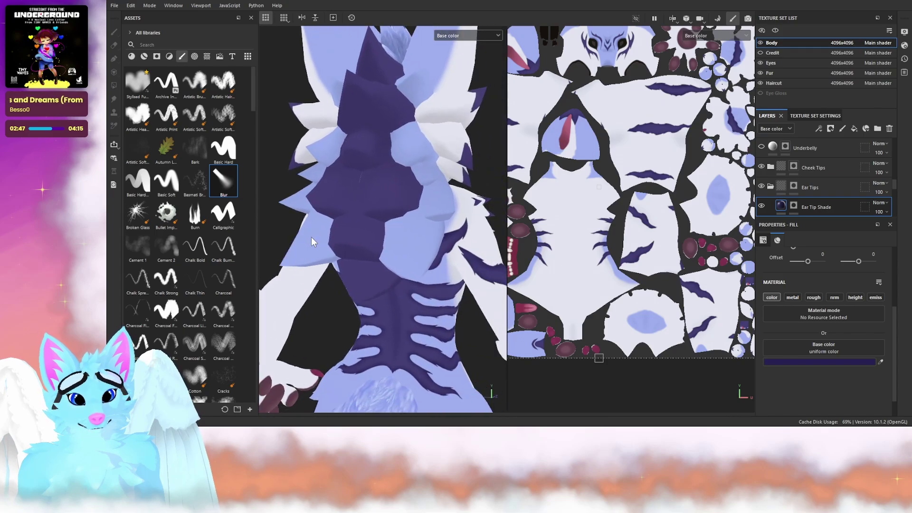
pyautogui.keyDown('alt'); pyautogui.moveTo(311, 237); pyautogui.dragTo(327, 248); pyautogui.keyUp('alt')
pyautogui.scroll(3, 358, 202)
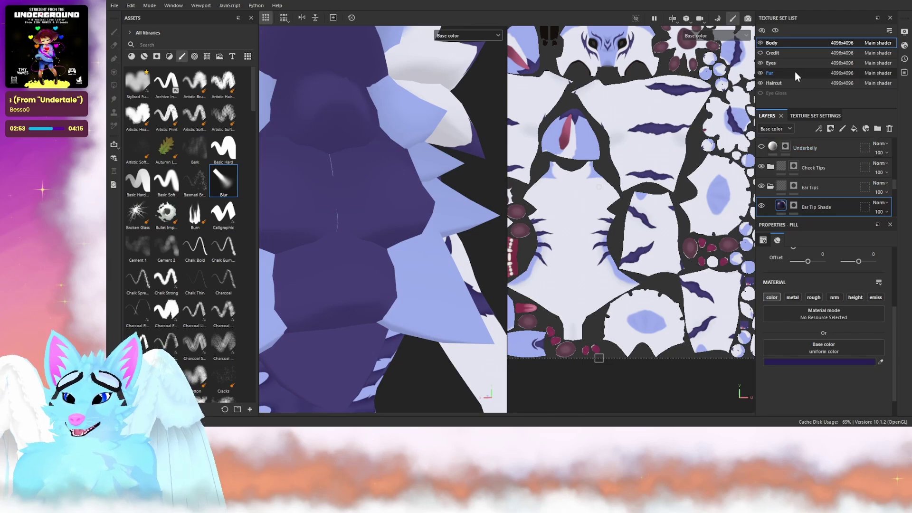
# - Switch to the Fur texture set and inspect the shading on its individual fur islands in the 2D view
pyautogui.click(777, 72)
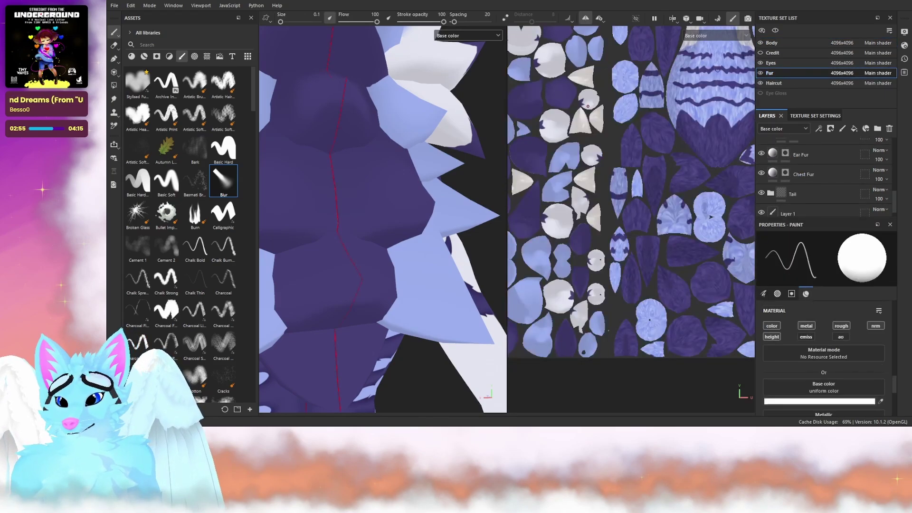
pyautogui.scroll(-2, 570, 199)
pyautogui.moveTo(552, 200); pyautogui.dragTo(570, 203, button='middle')
pyautogui.scroll(6, 570, 204)
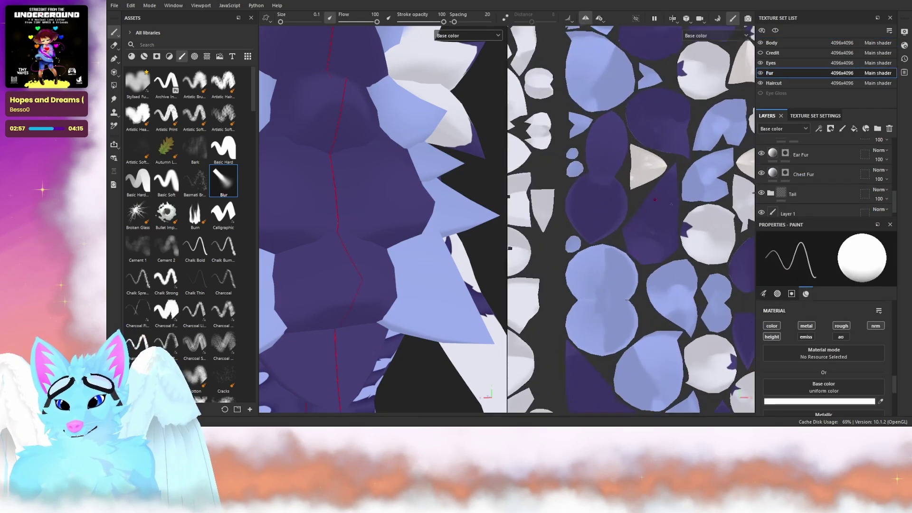
pyautogui.scroll(4, 633, 274)
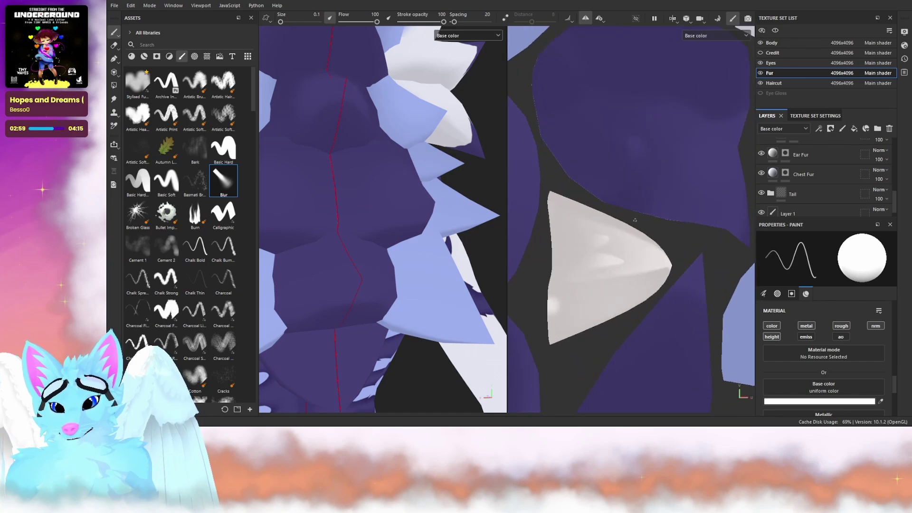
pyautogui.scroll(-5, 635, 219)
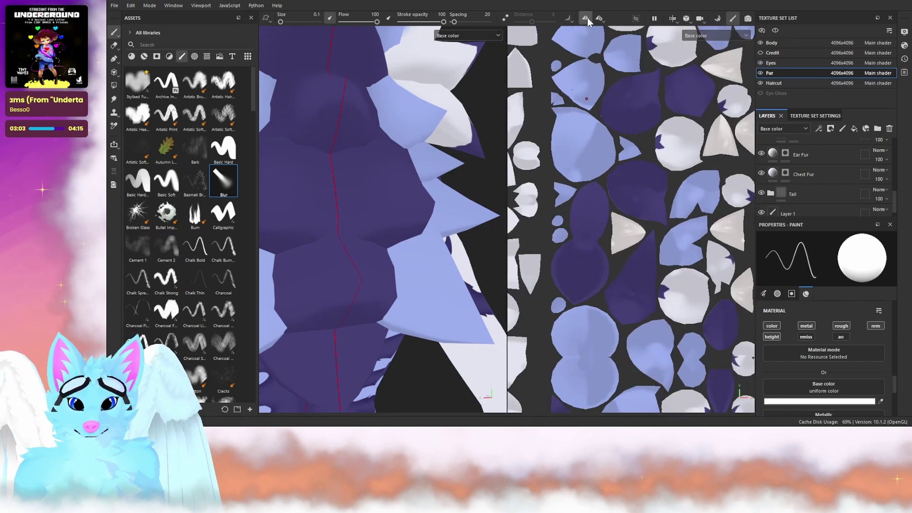
# - Turn off symmetry and view the whole character with its fur and striped tail from behind
pyautogui.keyDown('alt'); pyautogui.moveTo(353, 175); pyautogui.dragTo(327, 188); pyautogui.keyUp('alt')
pyautogui.scroll(-5, 462, 191)
pyautogui.scroll(-4, 318, 185)
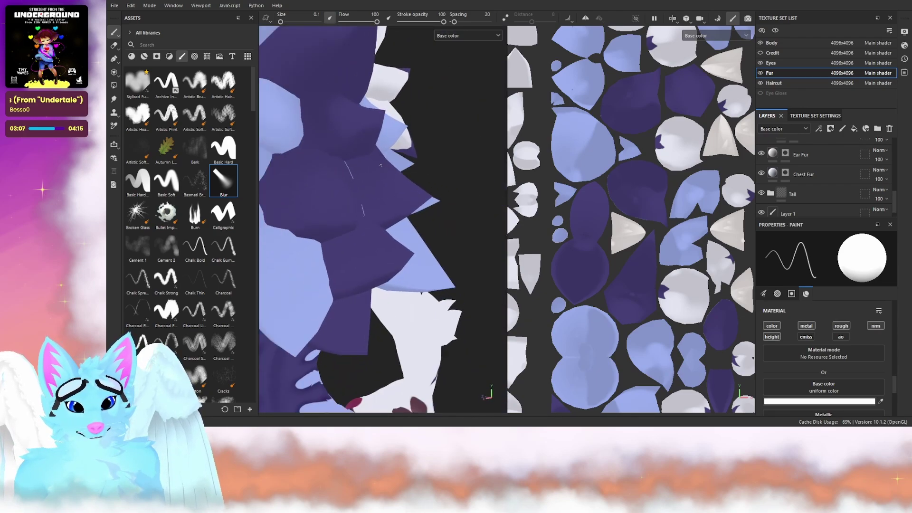
pyautogui.scroll(-6, 333, 176)
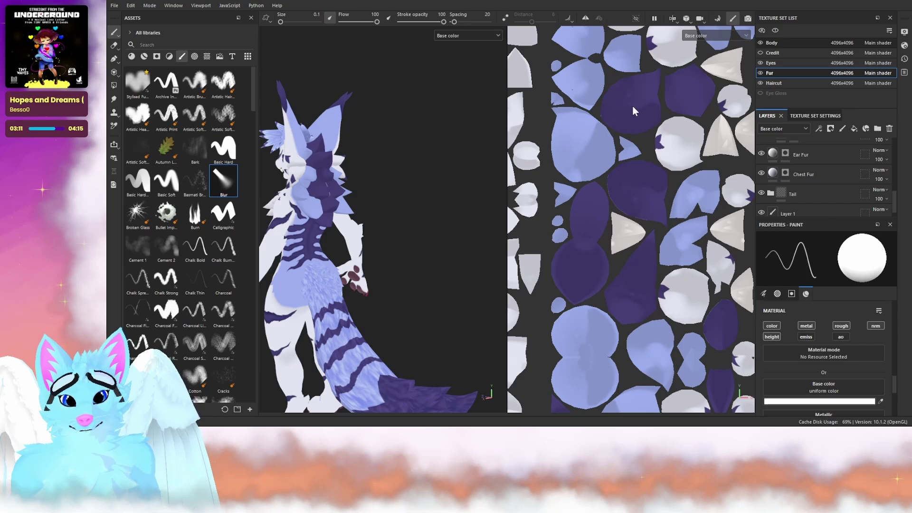
# - Switch to the Body texture set and back to Fur to compare their layers and texture layouts
pyautogui.click(765, 42)
pyautogui.click(770, 71)
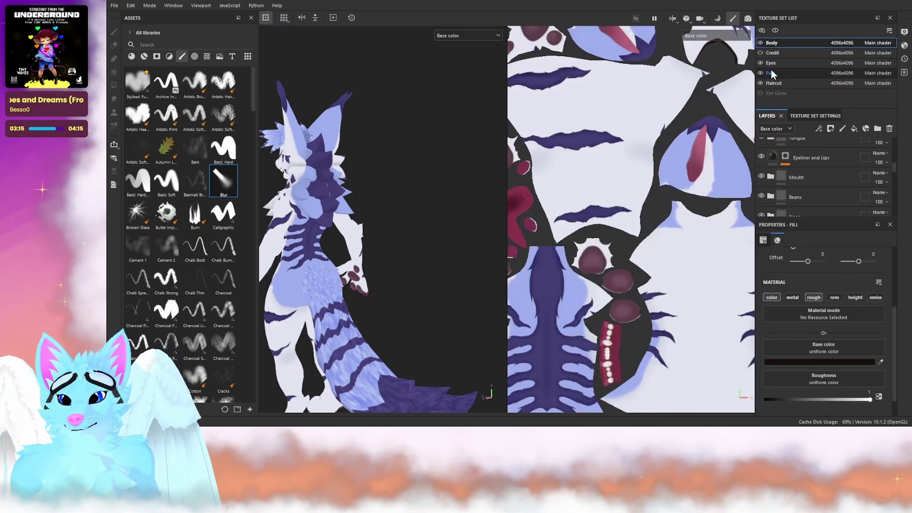
# - Hide the Body texture set and examine the isolated fur from the front and the dark mane stripe from behind
pyautogui.click(759, 42)
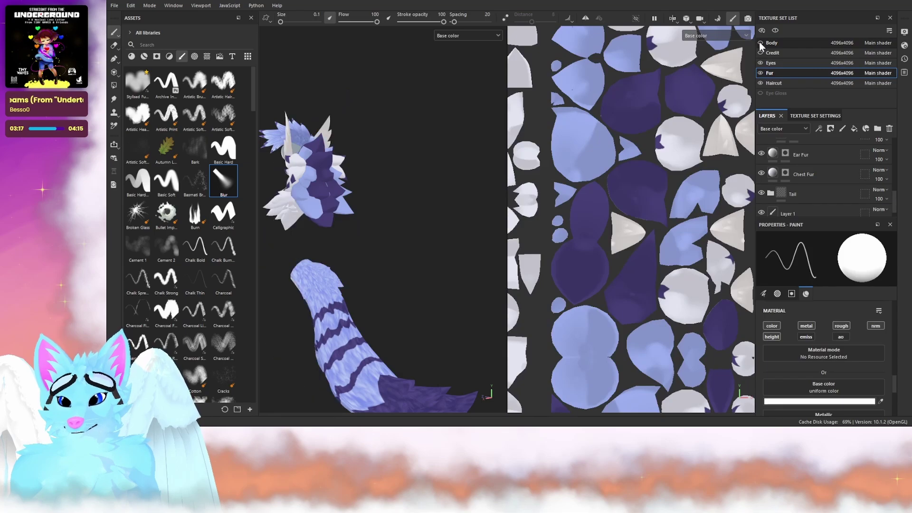
pyautogui.scroll(5, 294, 157)
pyautogui.keyDown('alt'); pyautogui.moveTo(425, 188); pyautogui.dragTo(491, 229); pyautogui.keyUp('alt')
pyautogui.scroll(-10, 417, 199)
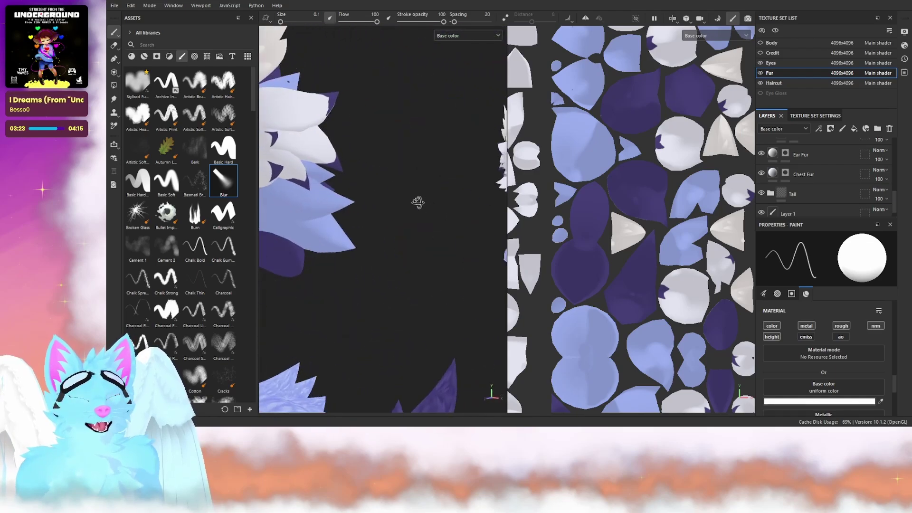
pyautogui.keyDown('alt'); pyautogui.moveTo(407, 169); pyautogui.dragTo(355, 166, button='middle'); pyautogui.keyUp('alt')
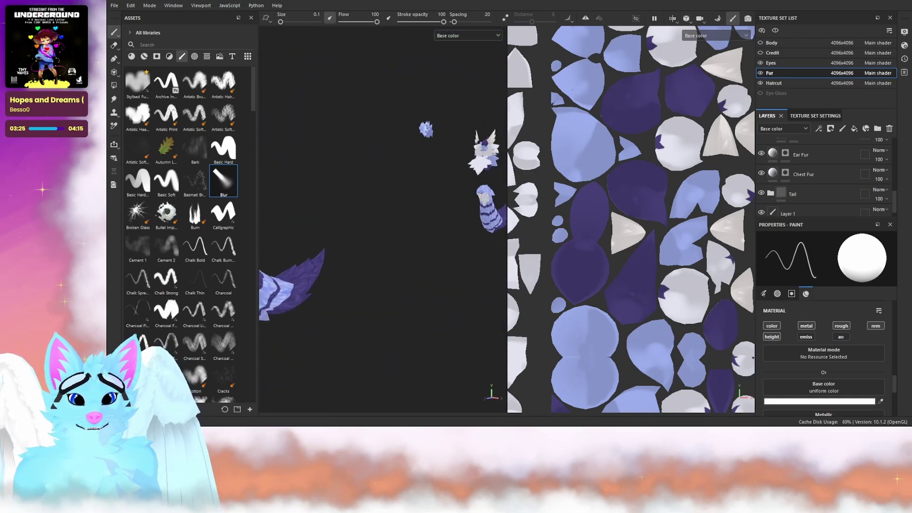
pyautogui.keyDown('alt'); pyautogui.moveTo(419, 183); pyautogui.dragTo(728, 215, button='middle'); pyautogui.keyUp('alt')
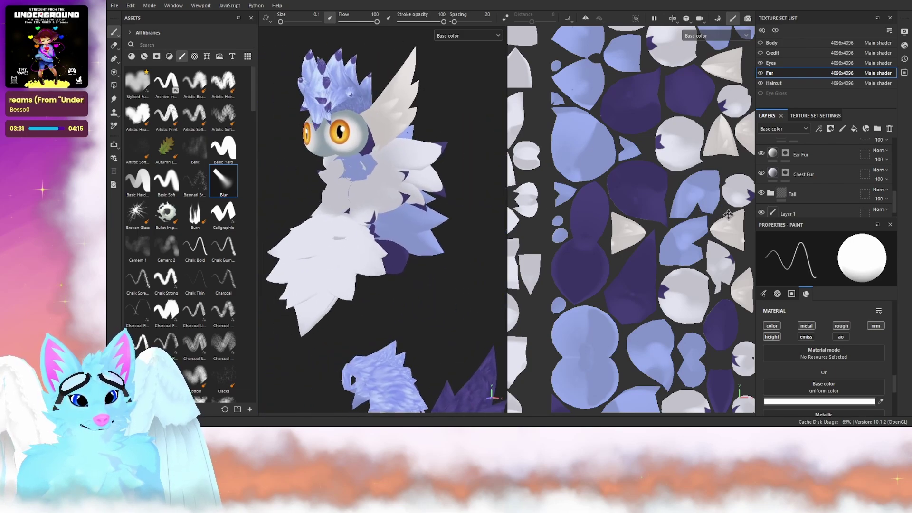
pyautogui.keyDown('alt'); pyautogui.moveTo(357, 201); pyautogui.dragTo(583, 182); pyautogui.keyUp('alt')
pyautogui.scroll(5, 380, 202)
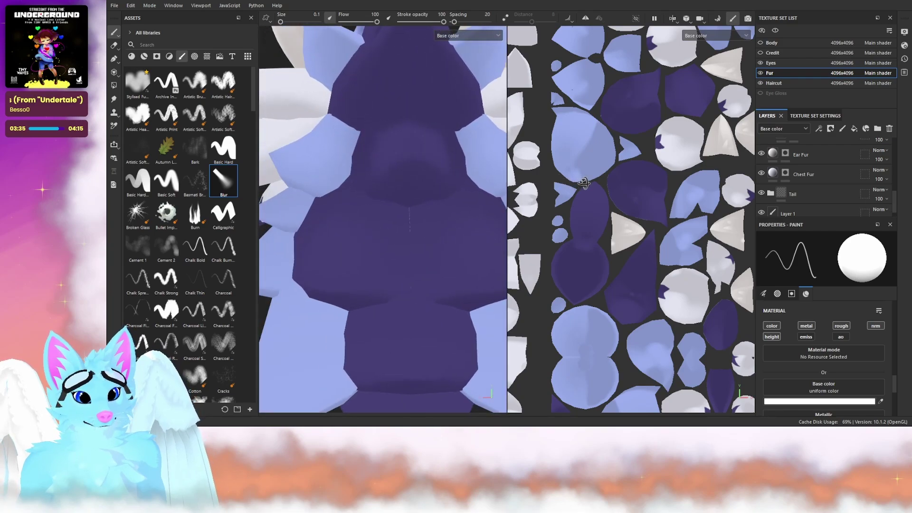
pyautogui.scroll(3, 428, 248)
pyautogui.keyDown('alt'); pyautogui.moveTo(427, 249); pyautogui.dragTo(472, 215); pyautogui.keyUp('alt')
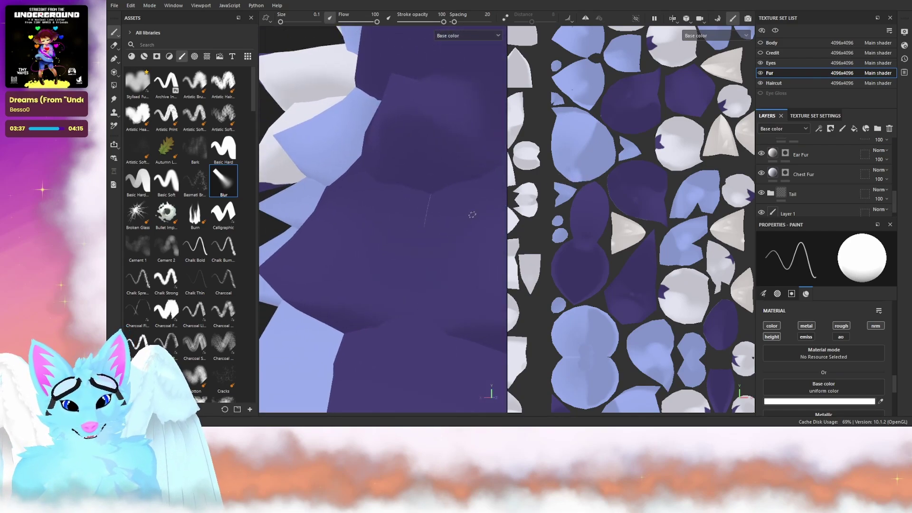
# - Collapse the Stylised Fur Smart Material folder in the Fur layer stack and hide it
pyautogui.scroll(3, 836, 165)
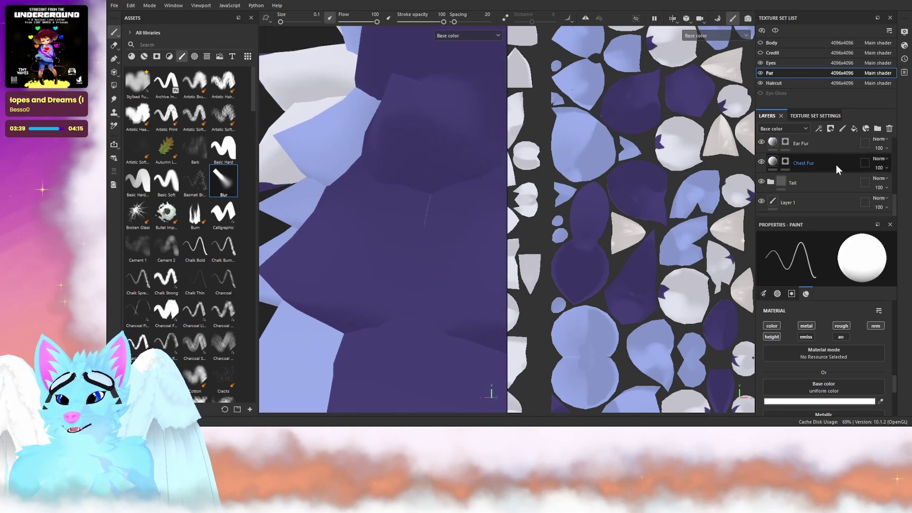
pyautogui.scroll(5, 812, 182)
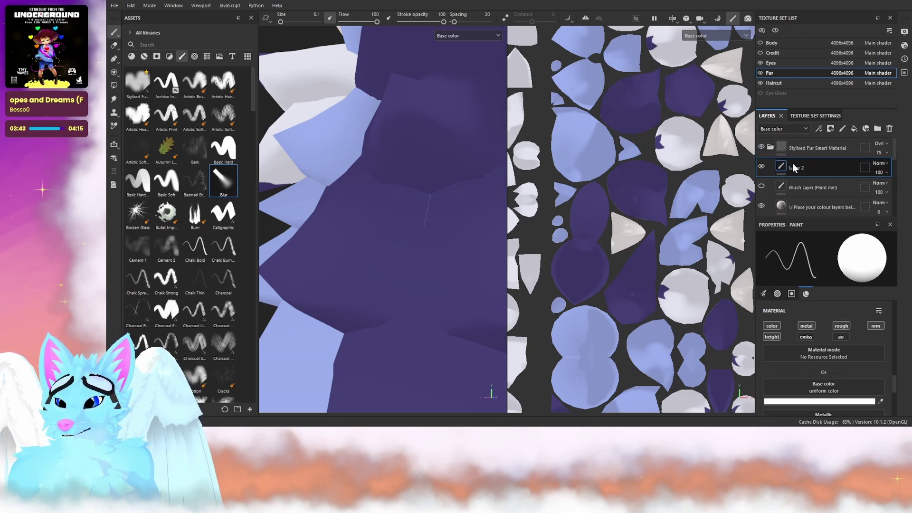
pyautogui.click(771, 148)
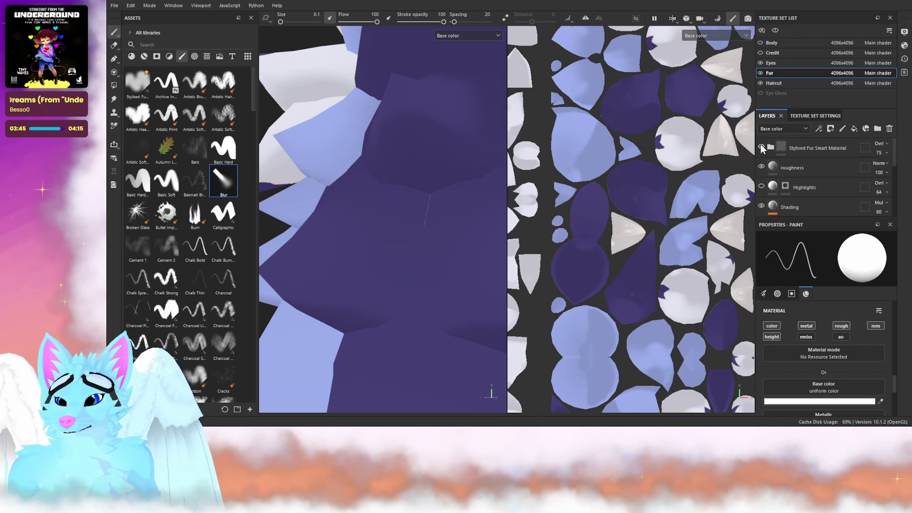
pyautogui.click(810, 183)
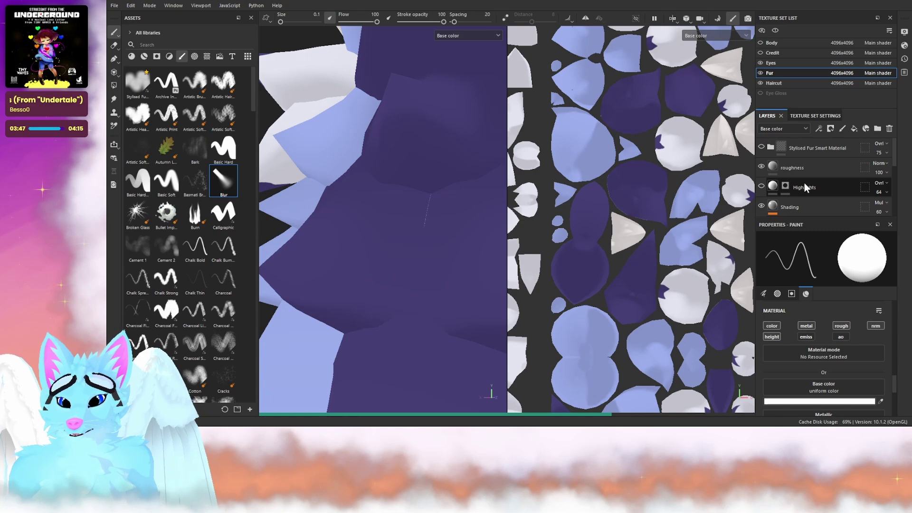
# - Examine the Fur layer stack from the Stylised Fur Smart Material folder down to Layer 1
pyautogui.scroll(-2, 814, 184)
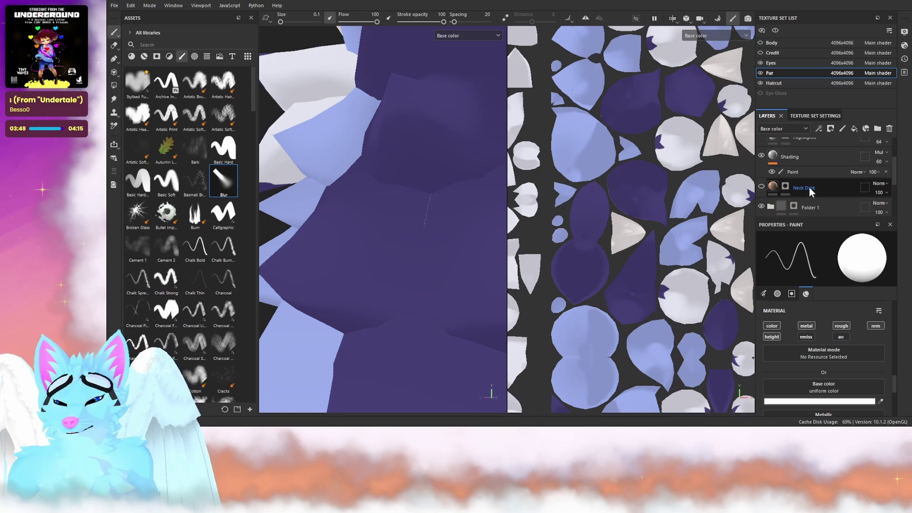
pyautogui.scroll(-2, 630, 222)
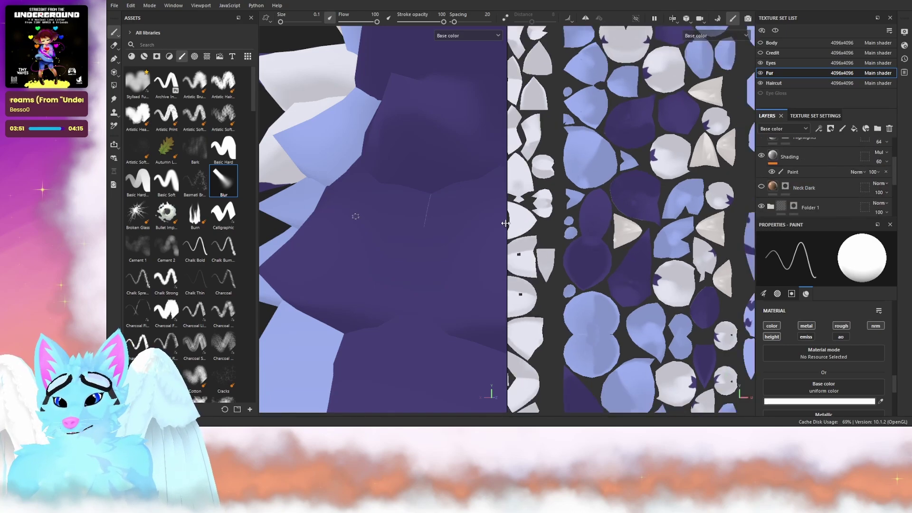
pyautogui.scroll(-3, 349, 216)
pyautogui.scroll(1, 822, 158)
pyautogui.scroll(1, 808, 174)
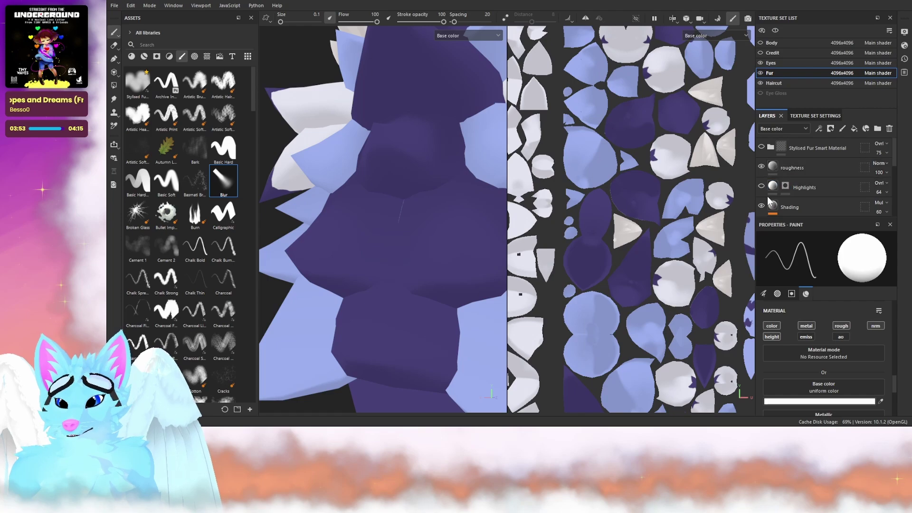
pyautogui.scroll(-1, 805, 187)
pyautogui.scroll(-2, 808, 186)
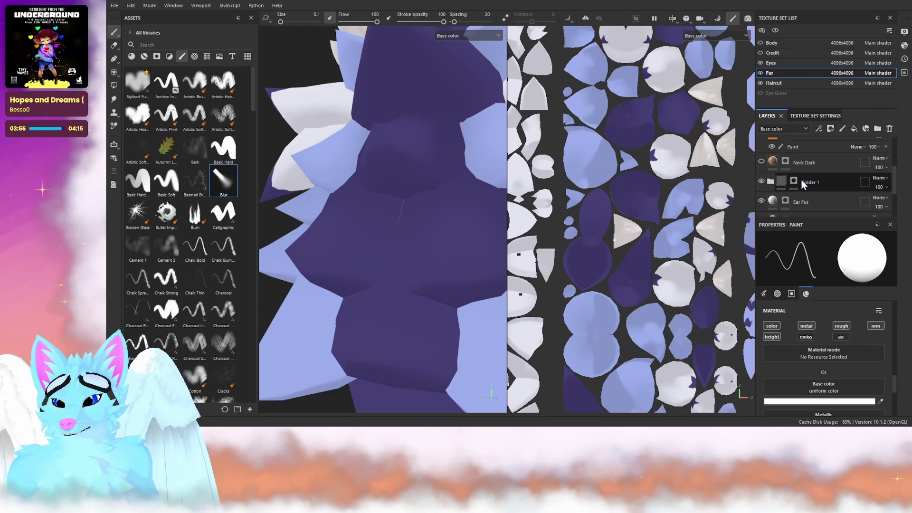
pyautogui.scroll(-3, 805, 181)
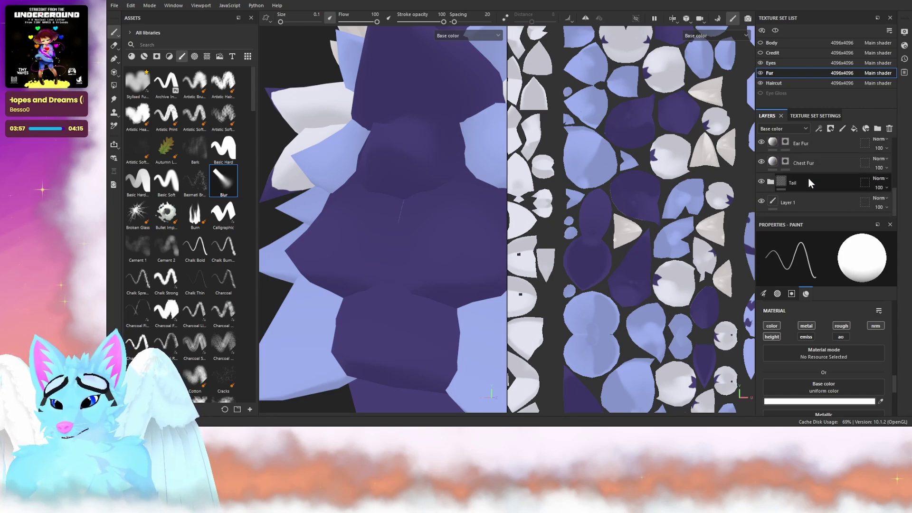
pyautogui.scroll(5, 797, 181)
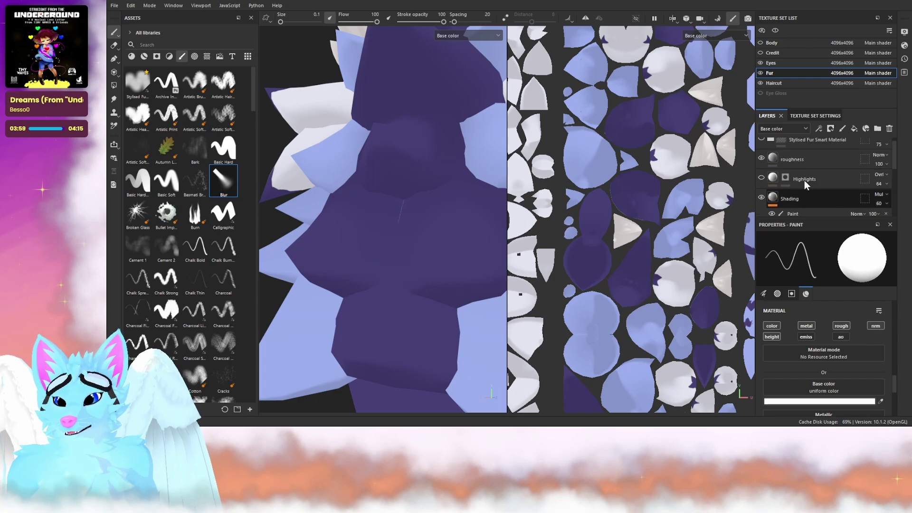
pyautogui.scroll(-3, 803, 176)
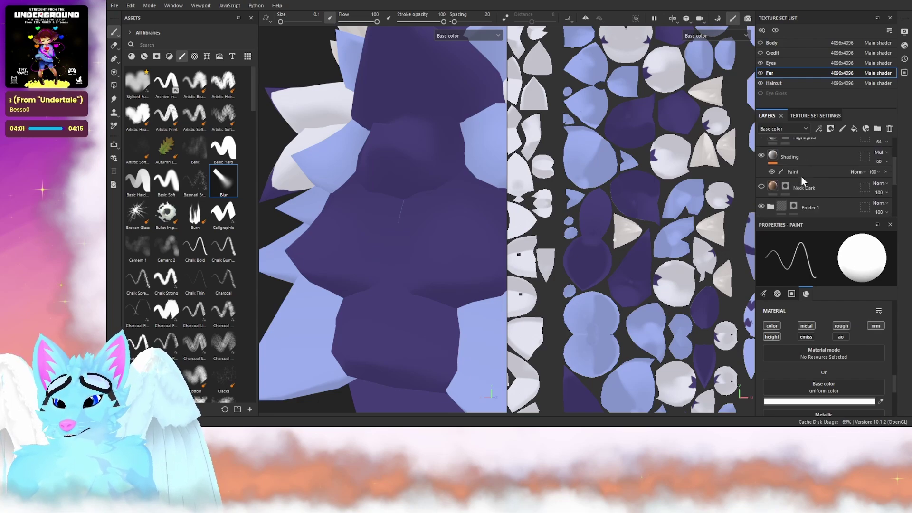
pyautogui.scroll(2, 805, 176)
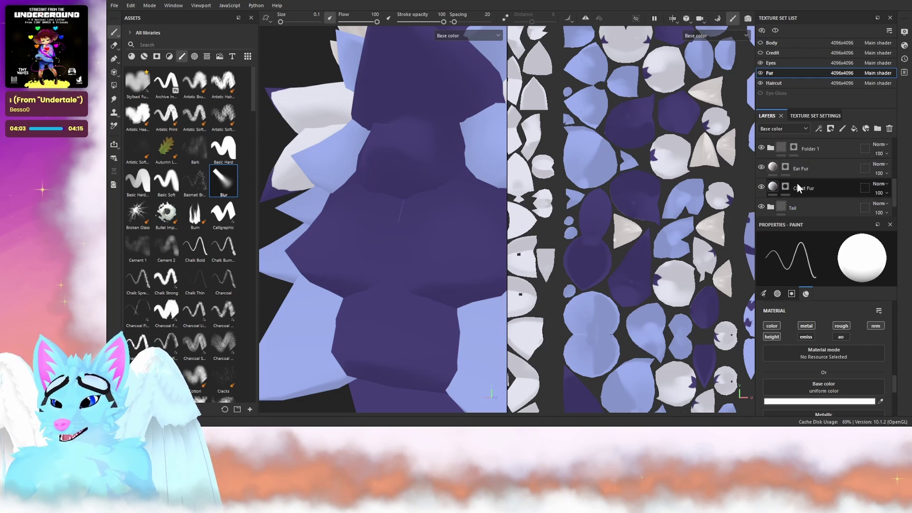
# - Expand Folder 1, hide it to check which fur it colours, and rename it Mane
pyautogui.click(815, 170)
pyautogui.click(771, 172)
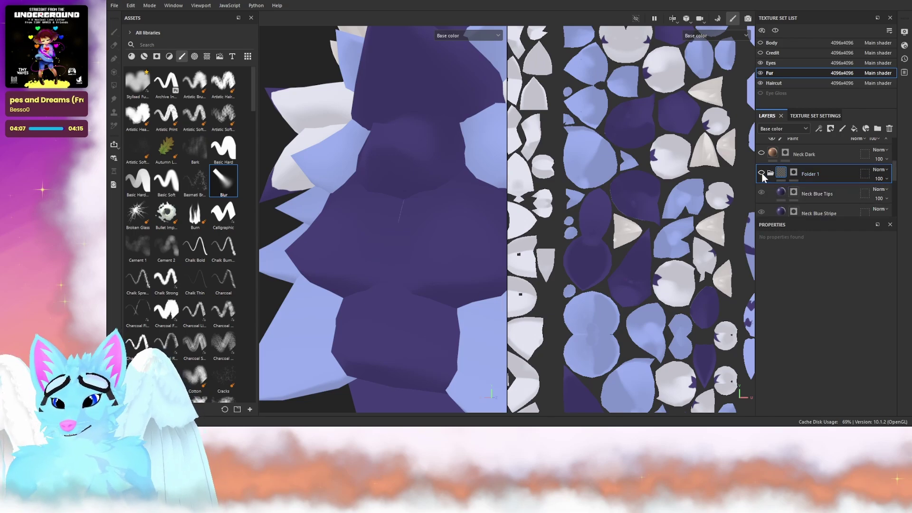
pyautogui.click(762, 173)
pyautogui.doubleClick(812, 170)
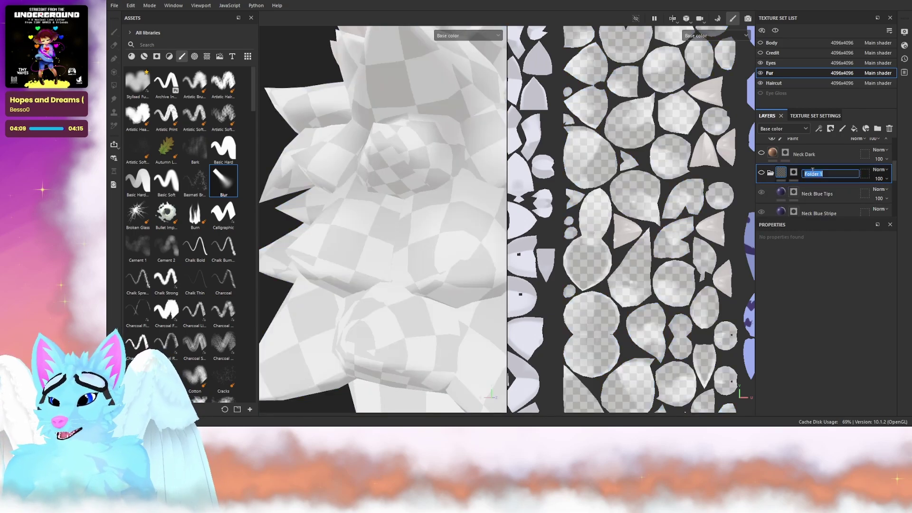
pyautogui.write('Ma')
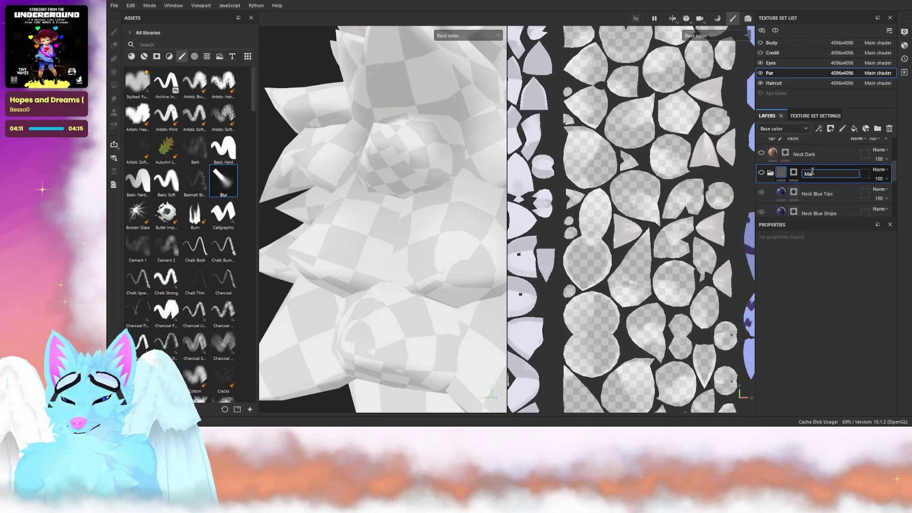
pyautogui.write('ne')
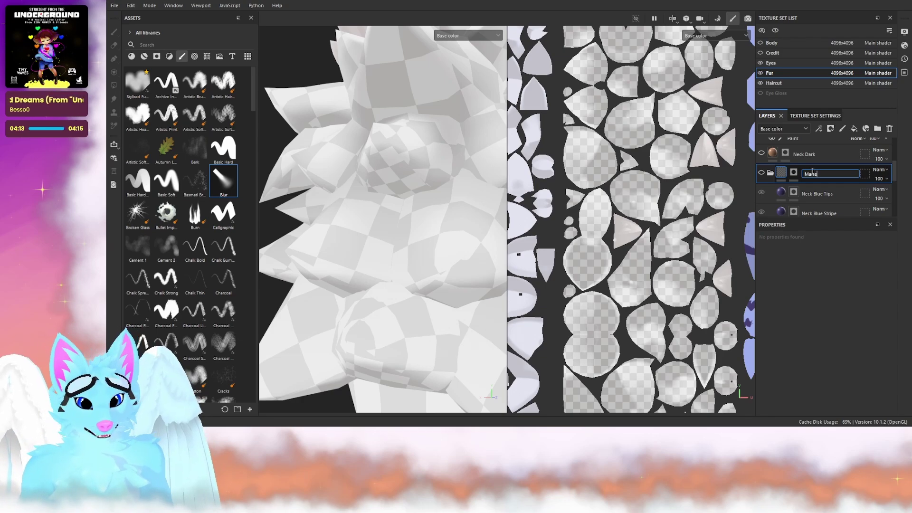
pyautogui.press('Return')
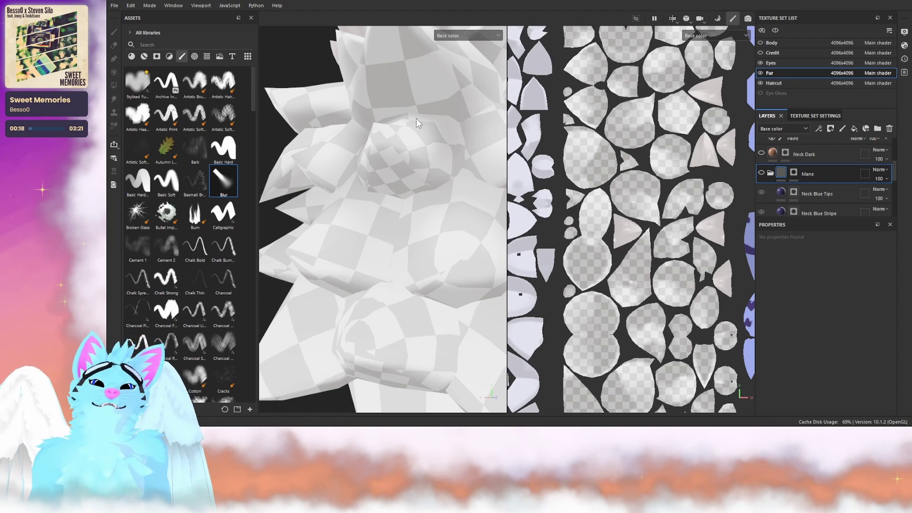
# - Make the Mane folder visible again and look through the neck layers inside it
pyautogui.scroll(-3, 233, 252)
pyautogui.scroll(-2, 413, 242)
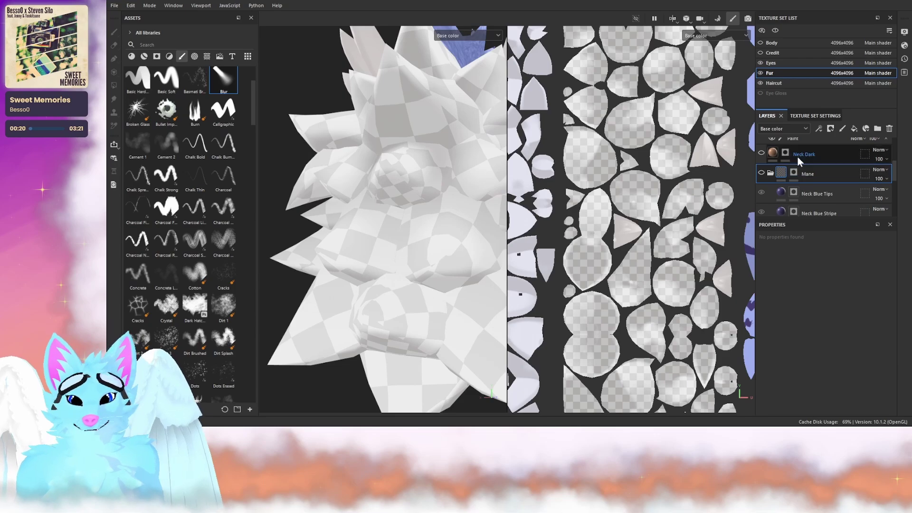
pyautogui.click(762, 173)
pyautogui.scroll(-1, 823, 188)
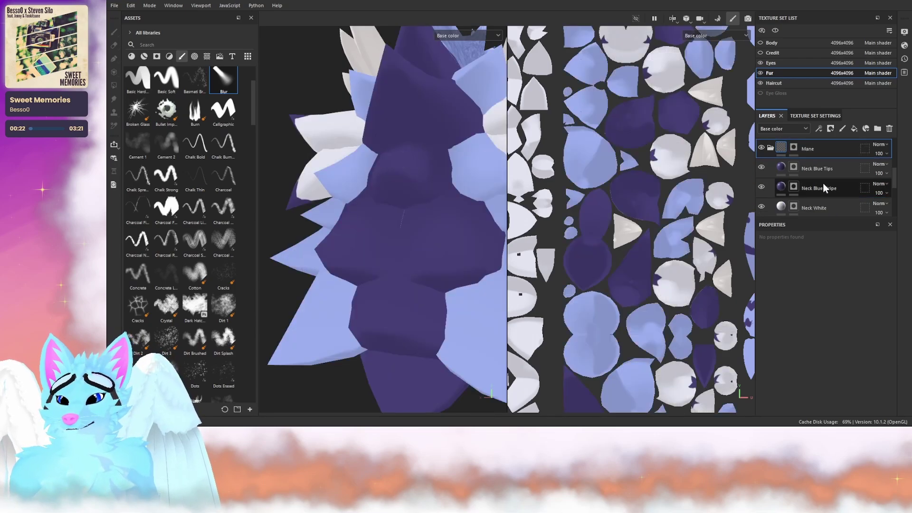
pyautogui.scroll(-1, 824, 194)
pyautogui.scroll(1, 792, 186)
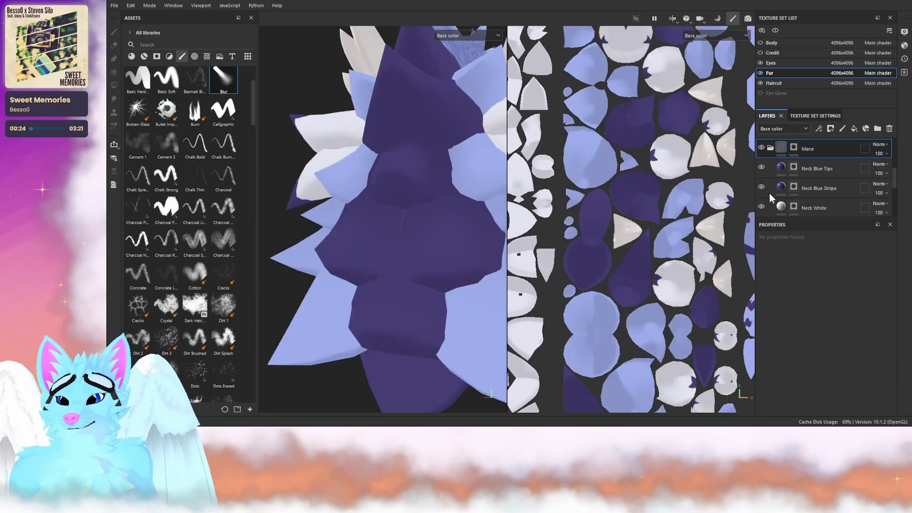
pyautogui.scroll(-1, 784, 191)
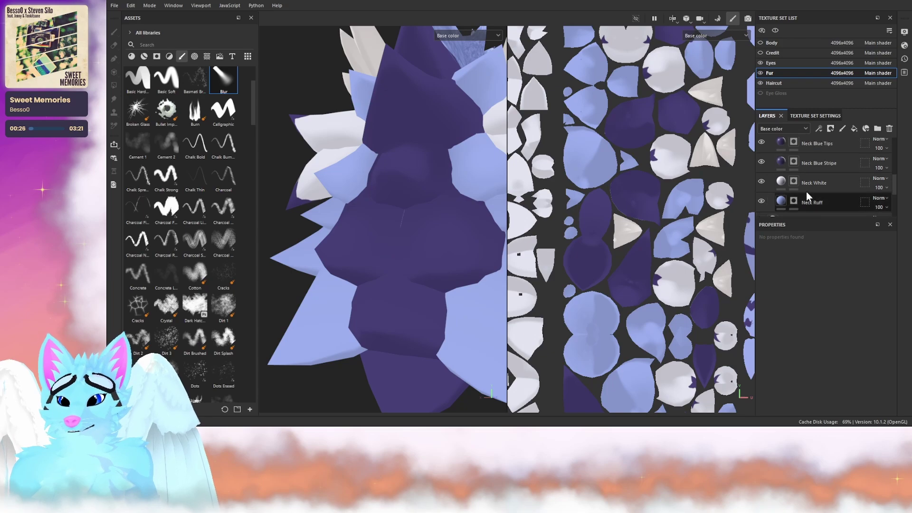
pyautogui.scroll(1, 798, 192)
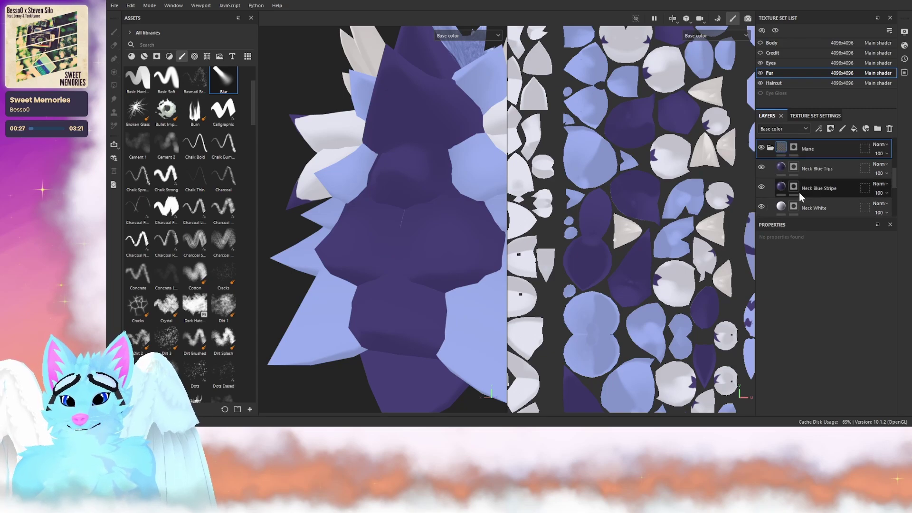
# - Inspect the Neck Blue Tips mask, and toggle the layer off and on to check its markings from the side
pyautogui.click(781, 168)
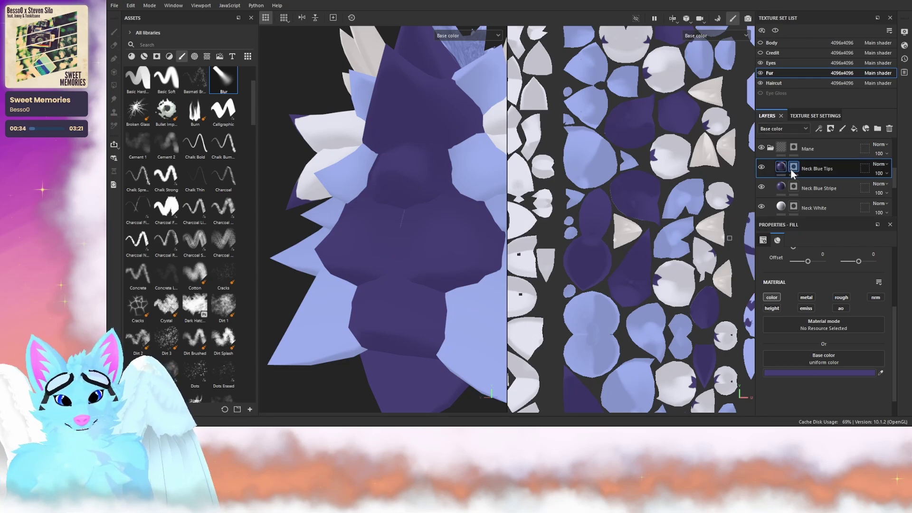
pyautogui.click(790, 170)
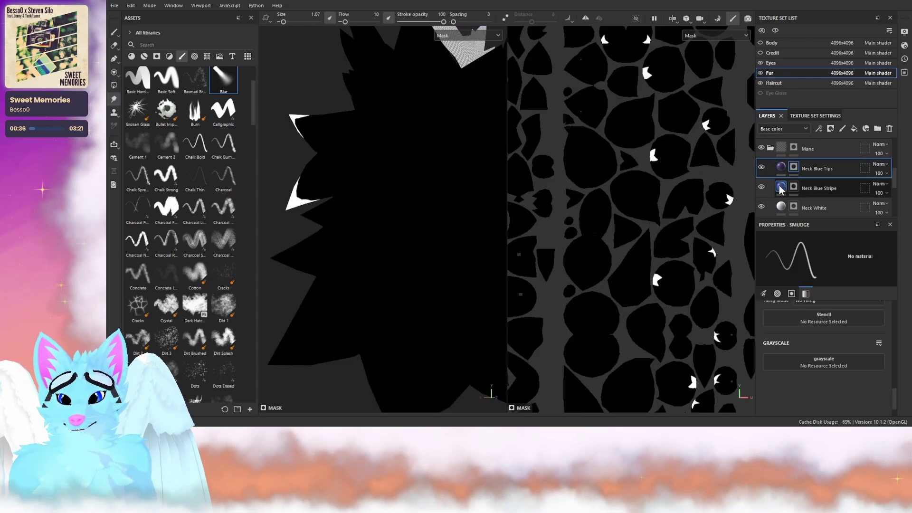
pyautogui.click(780, 167)
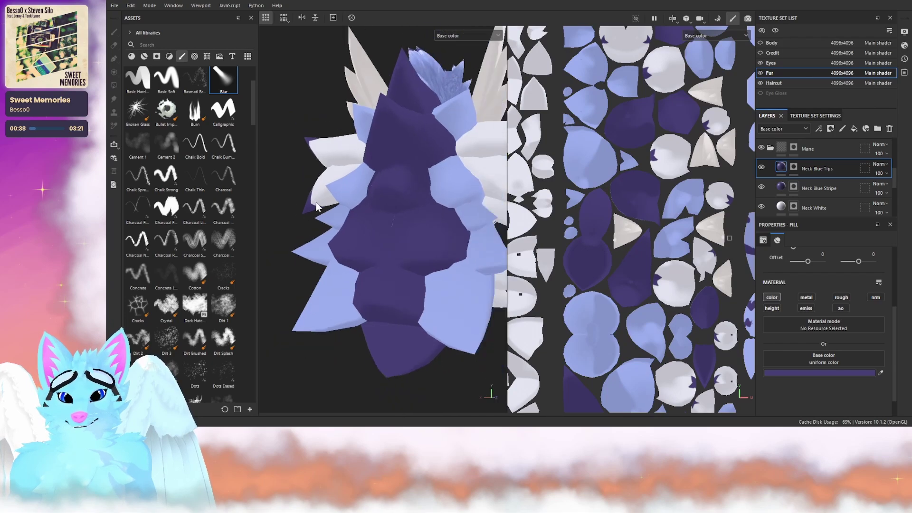
pyautogui.keyDown('alt'); pyautogui.moveTo(317, 208); pyautogui.dragTo(455, 190); pyautogui.keyUp('alt')
pyautogui.keyDown('alt'); pyautogui.moveTo(456, 190); pyautogui.dragTo(256, 198, button='middle'); pyautogui.keyUp('alt')
pyautogui.keyDown('alt'); pyautogui.moveTo(257, 198); pyautogui.dragTo(454, 262); pyautogui.keyUp('alt')
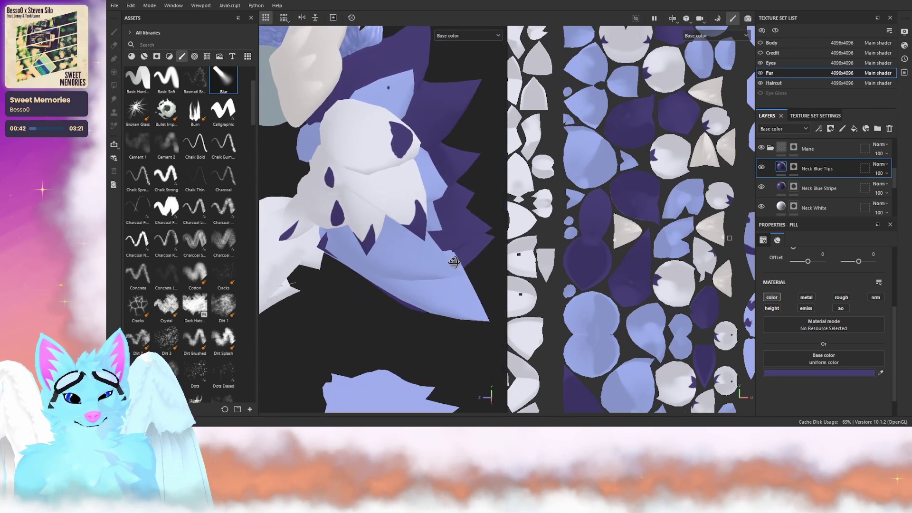
pyautogui.click(762, 167)
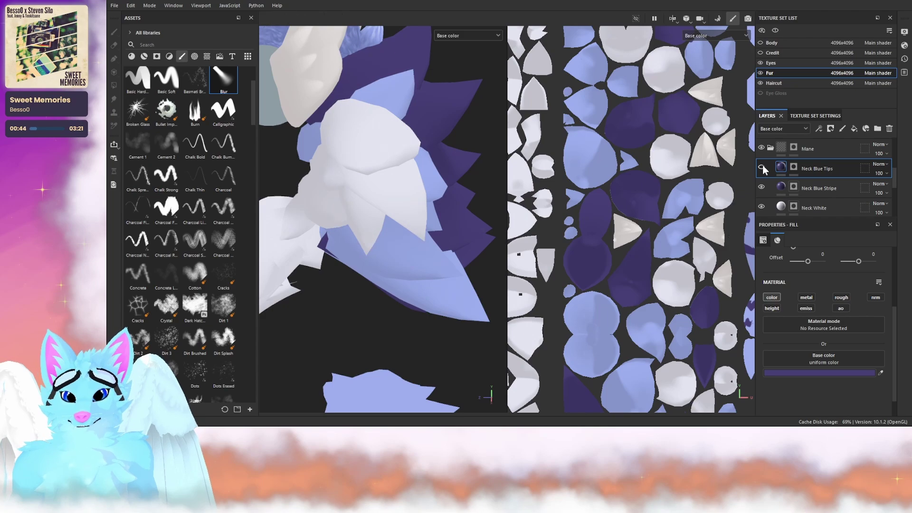
pyautogui.click(762, 167)
# - On the Neck Blue Tips mask, erase the stray dark dot from the light-blue tuft with a 0.1-size Basic Hard brush at grayscale 0
pyautogui.click(793, 169)
pyautogui.moveTo(414, 138)
pyautogui.keyDown('alt'); pyautogui.mouseDown()
pyautogui.moveTo(426, 153)
pyautogui.moveTo(390, 103)
pyautogui.moveTo(409, 107)
pyautogui.mouseUp(); pyautogui.keyUp('alt')
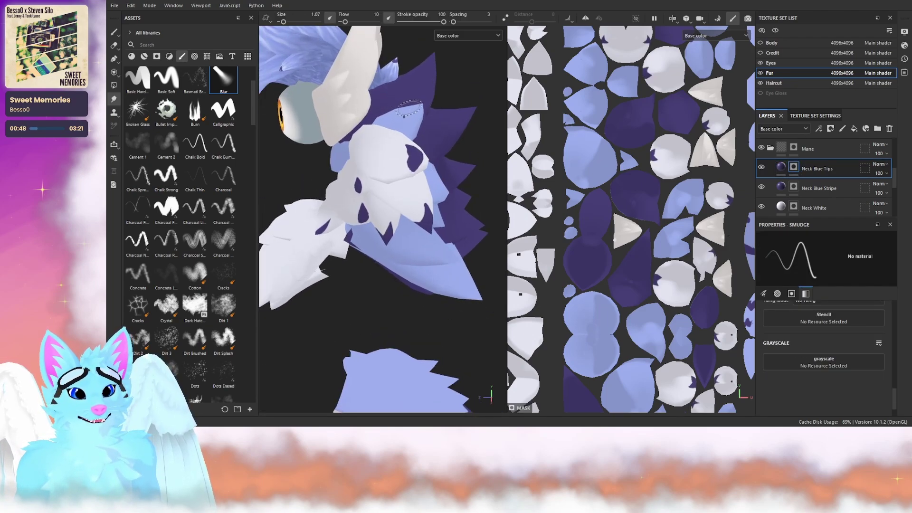
pyautogui.scroll(3, 409, 106)
pyautogui.scroll(3, 198, 122)
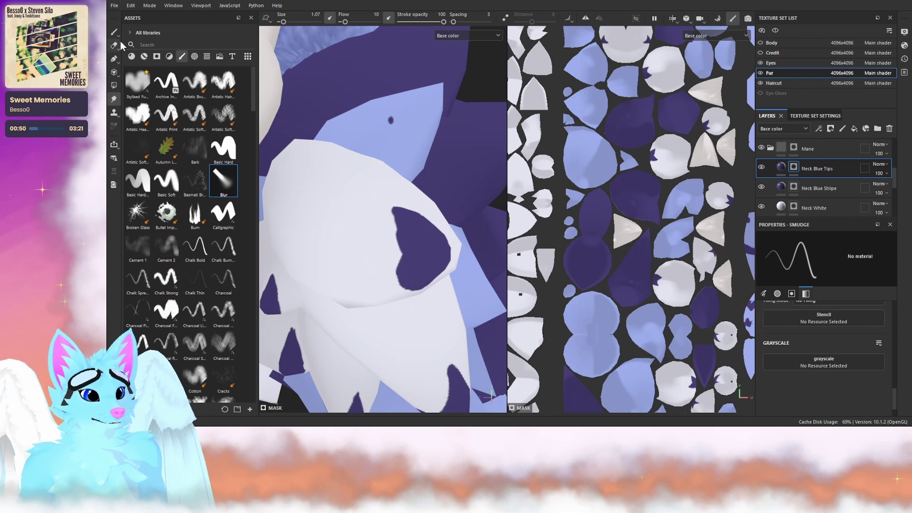
pyautogui.click(114, 32)
pyautogui.click(223, 148)
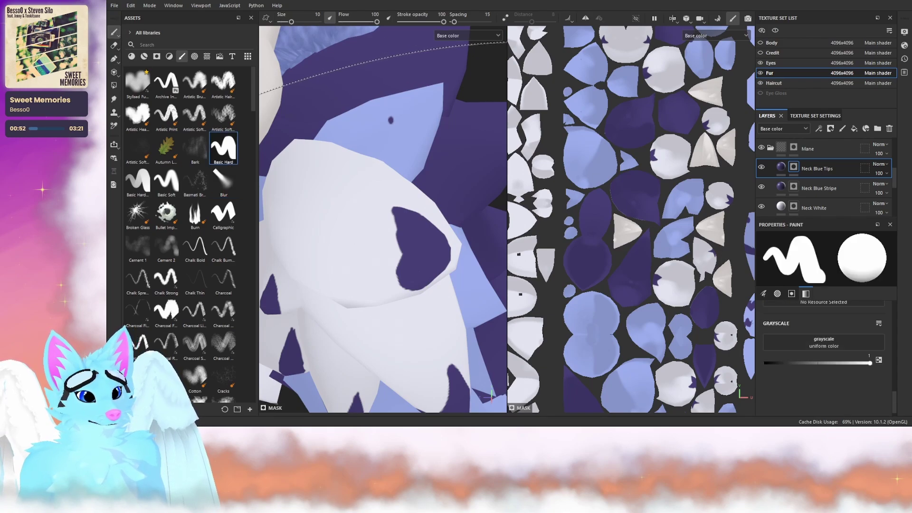
pyautogui.press('ctrl')
pyautogui.keyDown('ctrl'); pyautogui.moveTo(368, 138); pyautogui.dragTo(333, 138, button='right'); pyautogui.keyUp('ctrl')
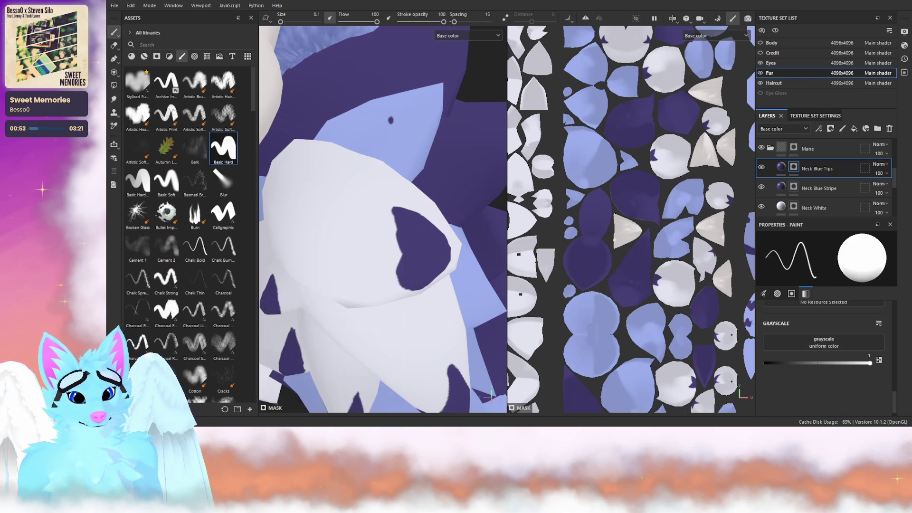
pyautogui.click(879, 362)
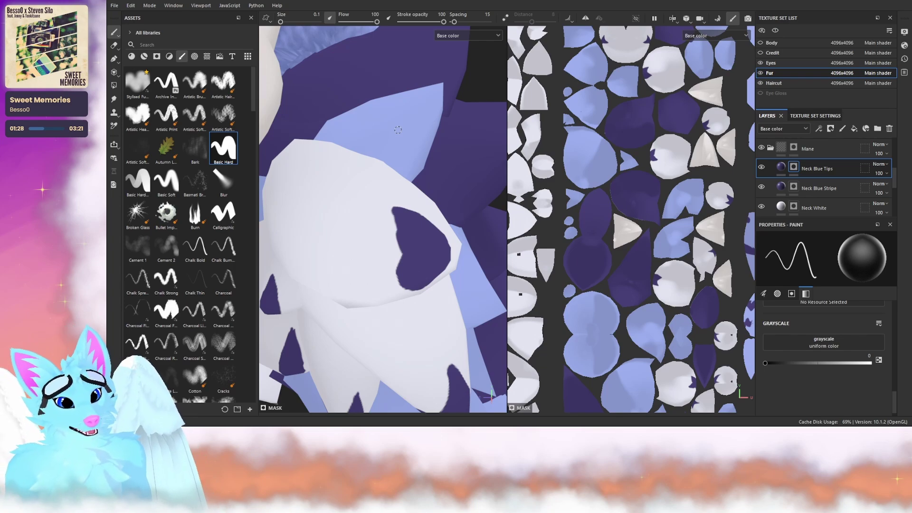
# - Hide the Neck Blue Tips layer and toggle Neck Blue Stripe off and on to trace the seam lines on the back of the neck
pyautogui.keyDown('alt'); pyautogui.moveTo(398, 129); pyautogui.dragTo(350, 214); pyautogui.keyUp('alt')
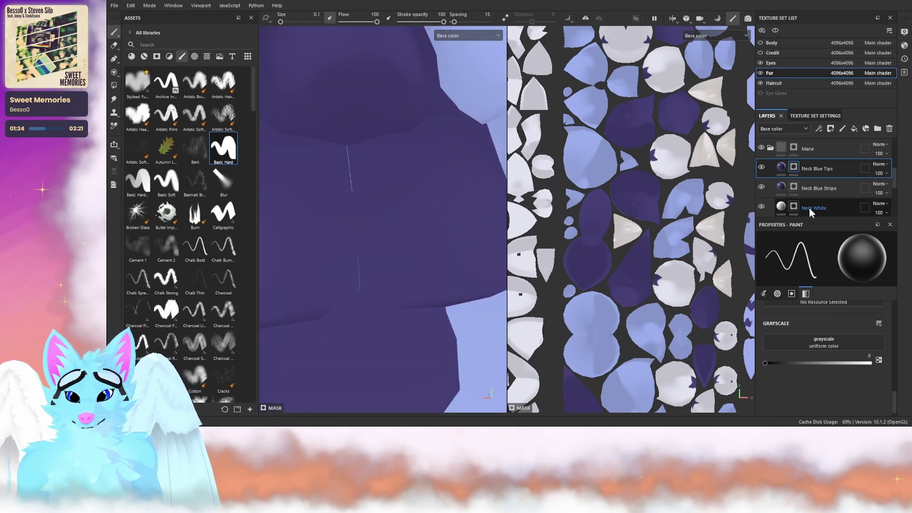
pyautogui.click(761, 167)
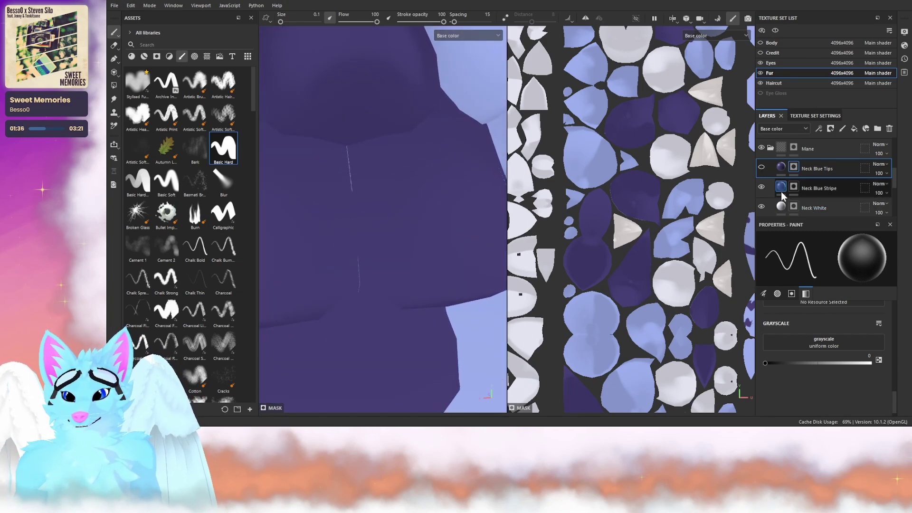
pyautogui.click(760, 187)
pyautogui.click(760, 188)
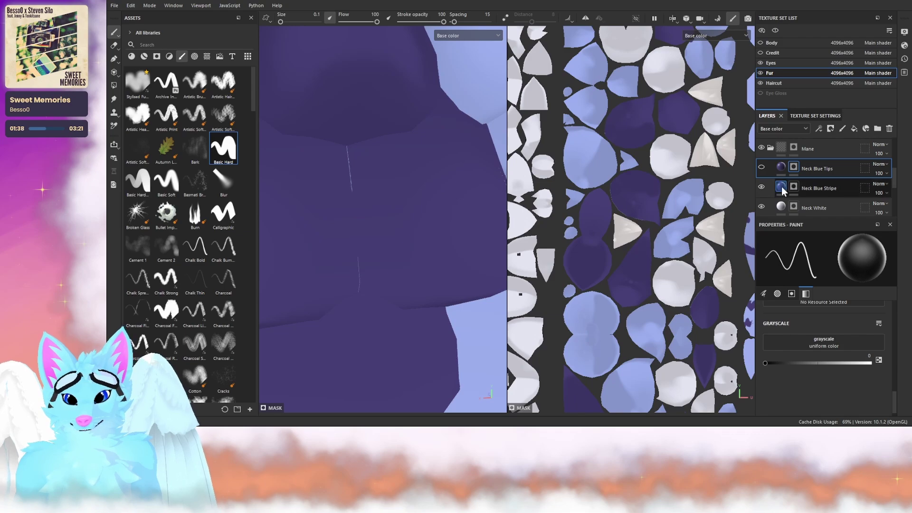
# - Paint over the thin light seam lines at the back of the neck on the Neck Blue Stripe mask at grayscale 1
pyautogui.click(793, 188)
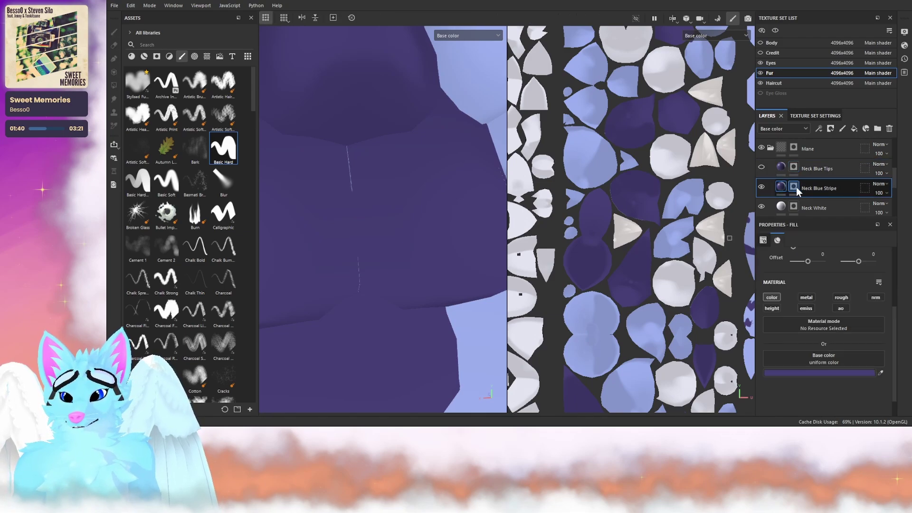
pyautogui.moveTo(340, 161); pyautogui.dragTo(351, 166)
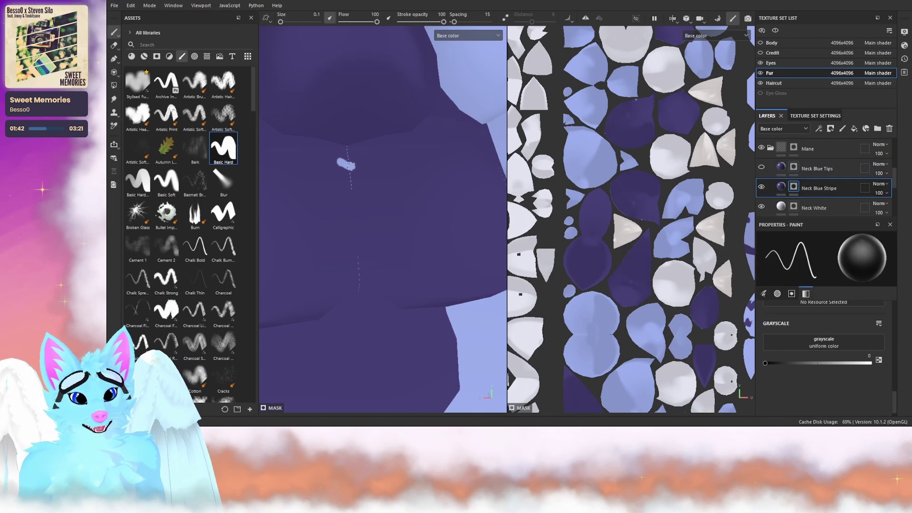
pyautogui.hotkey('ctrl', 'z')
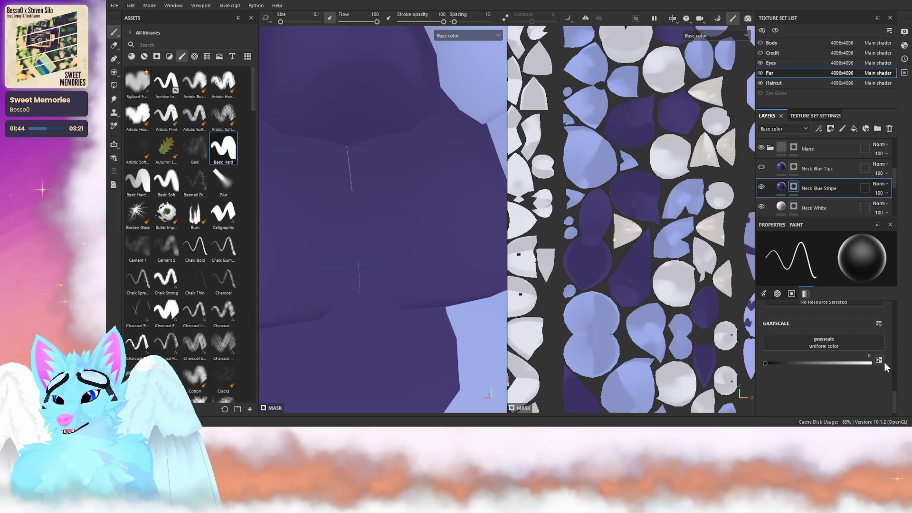
pyautogui.click(871, 363)
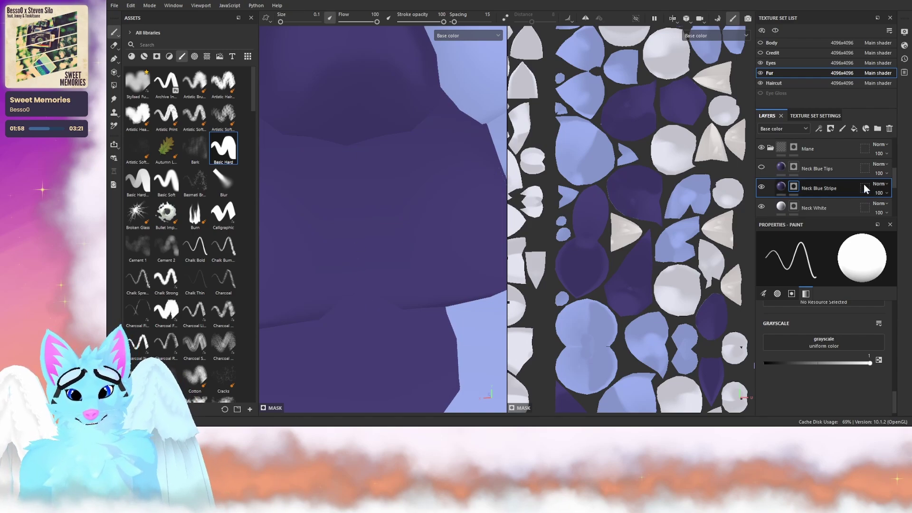
# - Display the Neck Blue Stripe mask and erase the stray white patch from the black triangular UV island with a 0.84-size brush at grayscale 0
pyautogui.keyDown('alt'); pyautogui.click(796, 186); pyautogui.keyUp('alt')
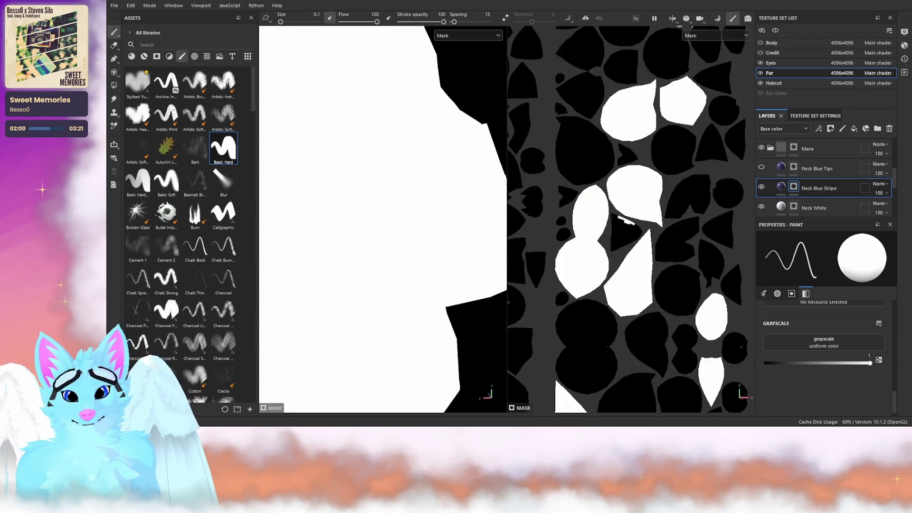
pyautogui.scroll(-5, 618, 191)
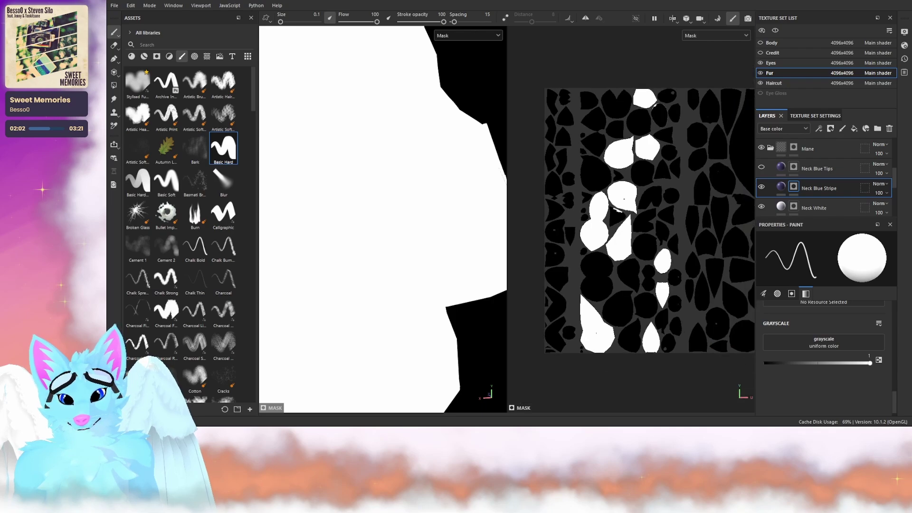
pyautogui.scroll(5, 683, 329)
pyautogui.scroll(2, 644, 303)
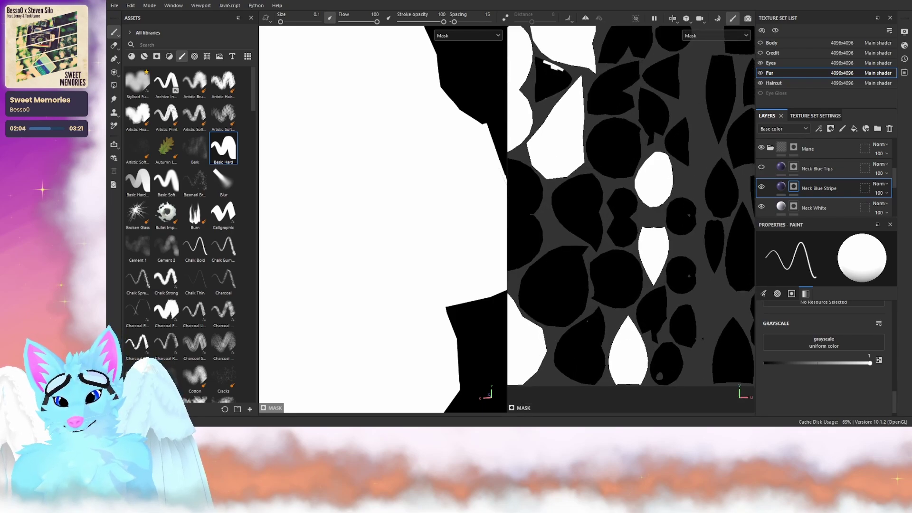
pyautogui.scroll(-3, 631, 217)
pyautogui.scroll(5, 632, 190)
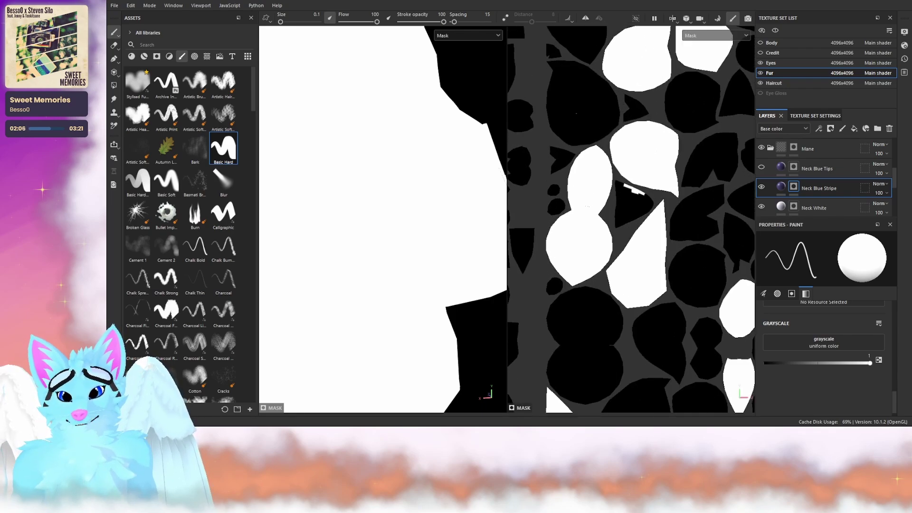
pyautogui.scroll(3, 610, 134)
pyautogui.click(878, 360)
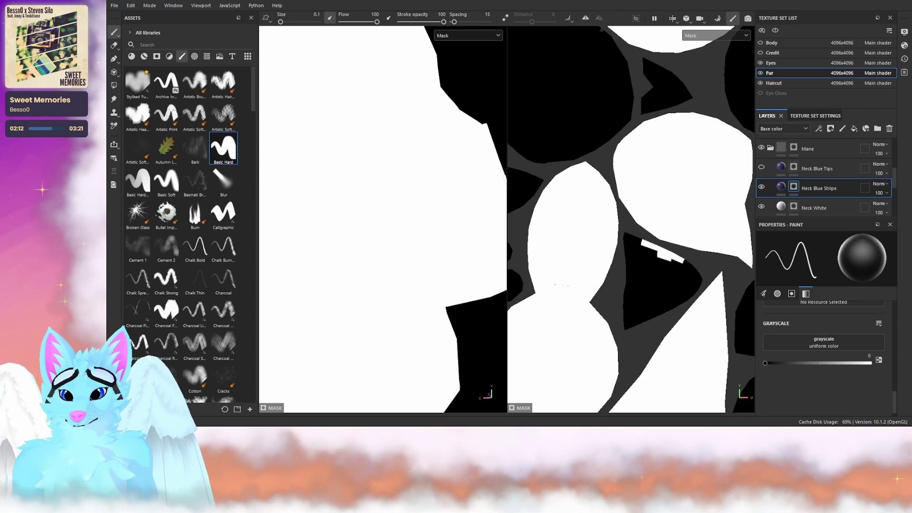
pyautogui.keyDown('ctrl'); pyautogui.moveTo(652, 265); pyautogui.dragTo(674, 264, button='right'); pyautogui.keyUp('ctrl')
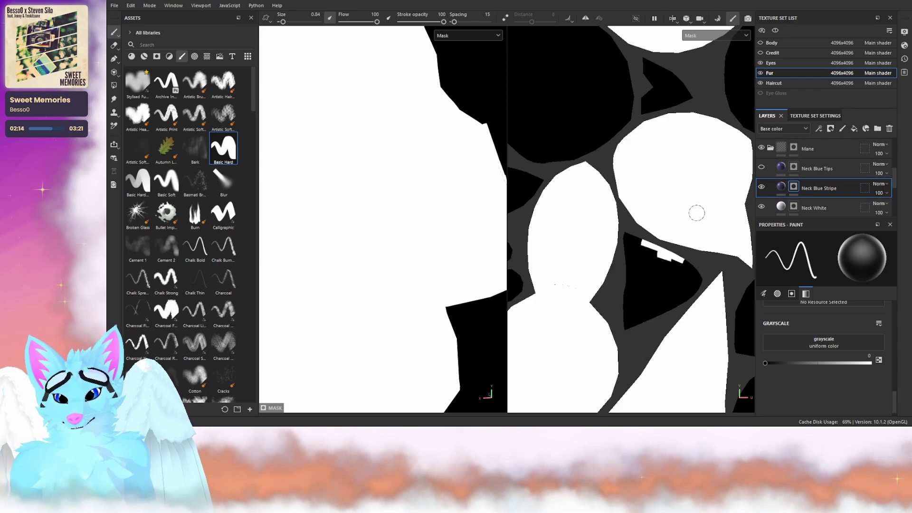
pyautogui.moveTo(670, 255)
pyautogui.mouseDown()
pyautogui.moveTo(641, 244)
pyautogui.moveTo(684, 261)
pyautogui.mouseUp()
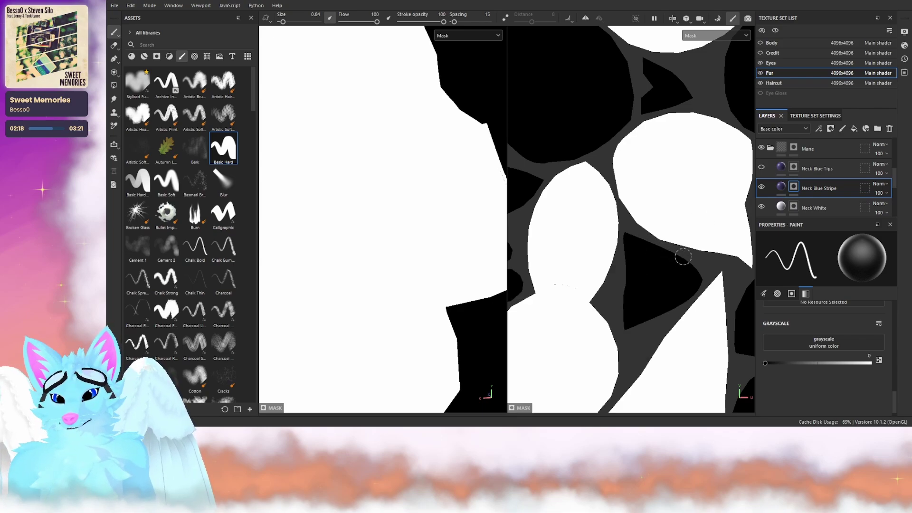
# - Fill the small black gaps along the white UV islands' edges at grayscale 1, and undo the last stray stroke
pyautogui.scroll(-4, 618, 235)
pyautogui.scroll(-3, 599, 213)
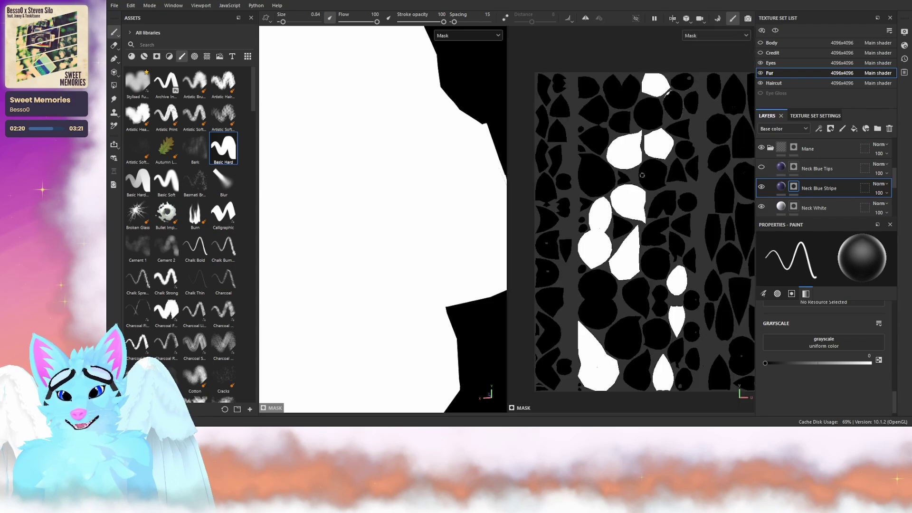
pyautogui.scroll(4, 613, 214)
pyautogui.scroll(4, 616, 214)
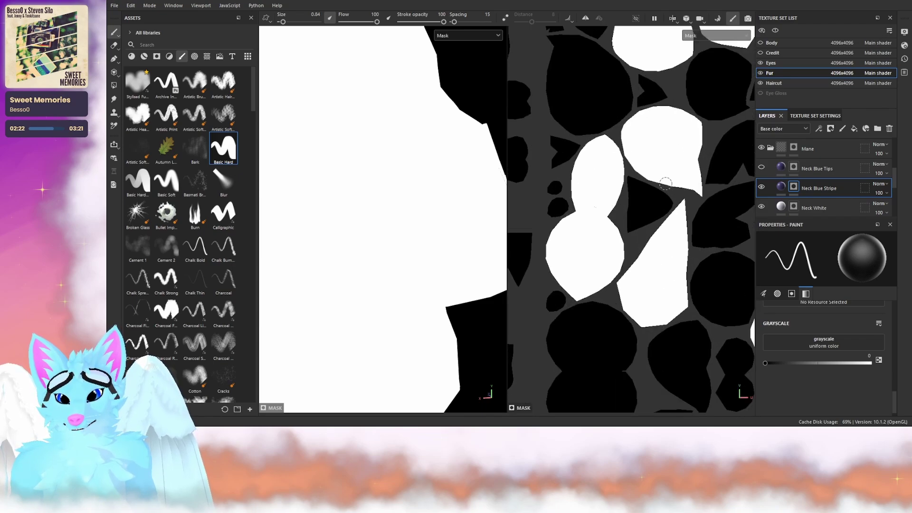
pyautogui.moveTo(650, 210); pyautogui.dragTo(633, 305, button='middle')
pyautogui.scroll(3, 622, 303)
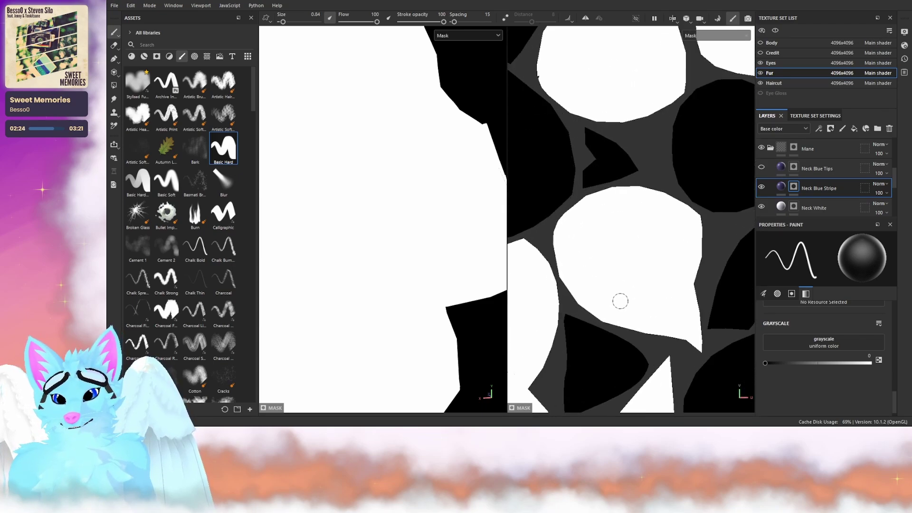
pyautogui.click(881, 360)
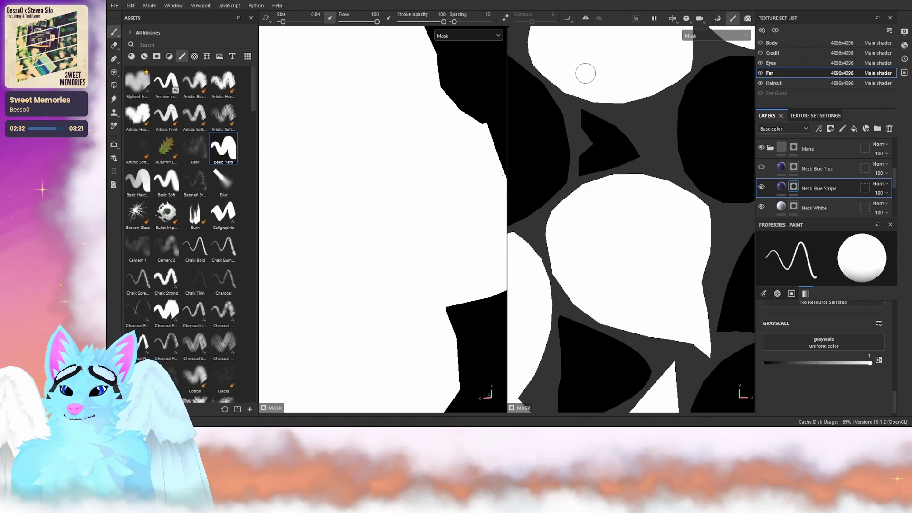
pyautogui.press('alt')
pyautogui.scroll(-8, 629, 253)
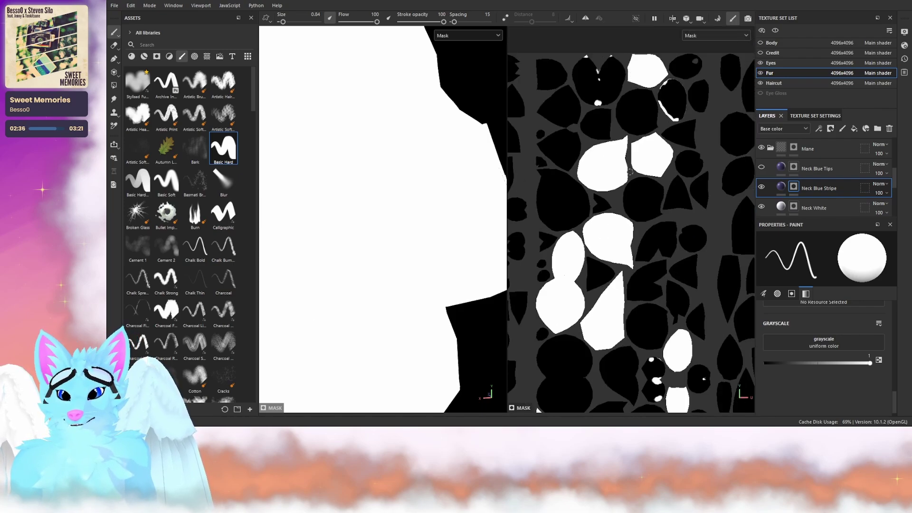
pyautogui.press('ctrl')
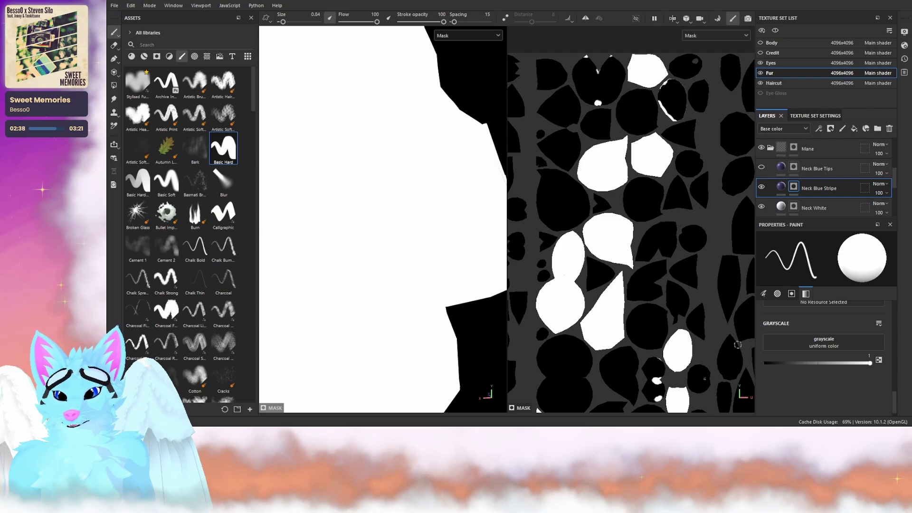
# - Change the paint brush's alignment from Tangent | Wrap to UV
pyautogui.click(760, 294)
pyautogui.scroll(-5, 817, 366)
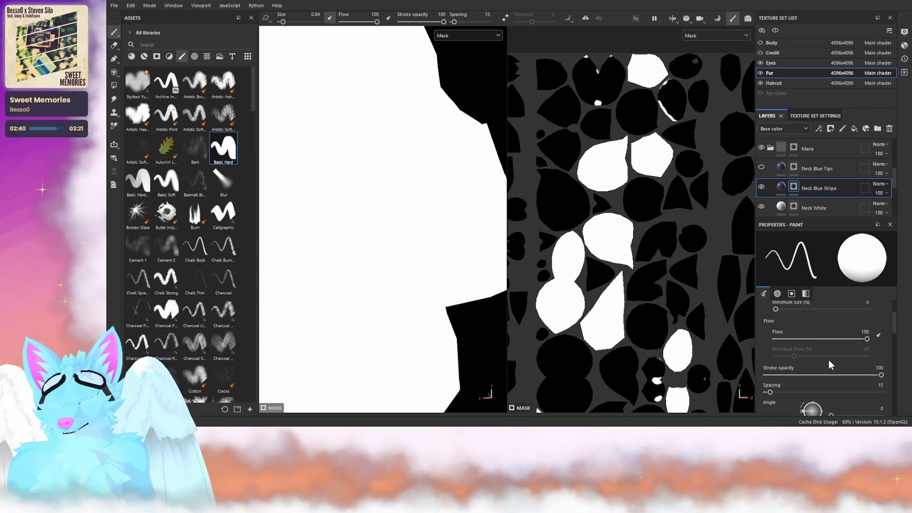
pyautogui.scroll(-1, 825, 375)
pyautogui.click(827, 362)
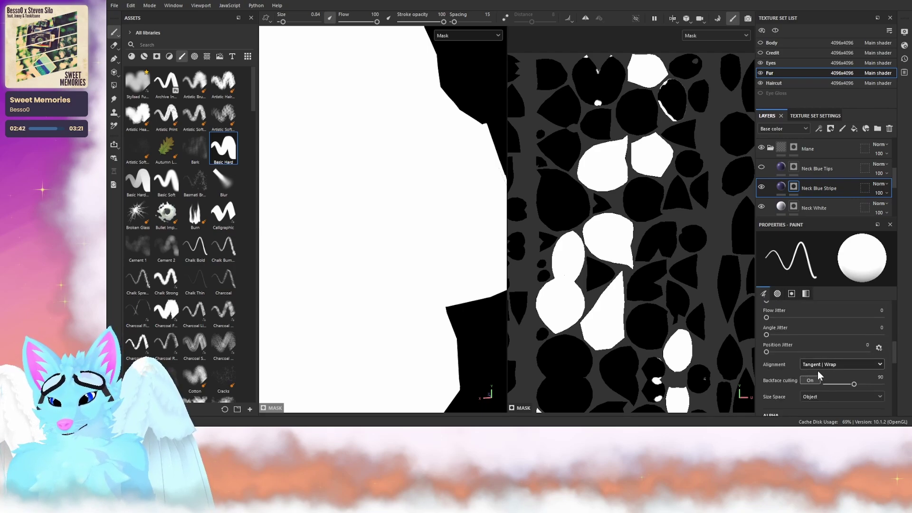
pyautogui.click(809, 403)
# - Erase the stray white marks from the black oval and heart-shaped UV islands in the Neck Blue Stripe mask with grayscale 0
pyautogui.scroll(-1, 610, 156)
pyautogui.scroll(-1, 617, 164)
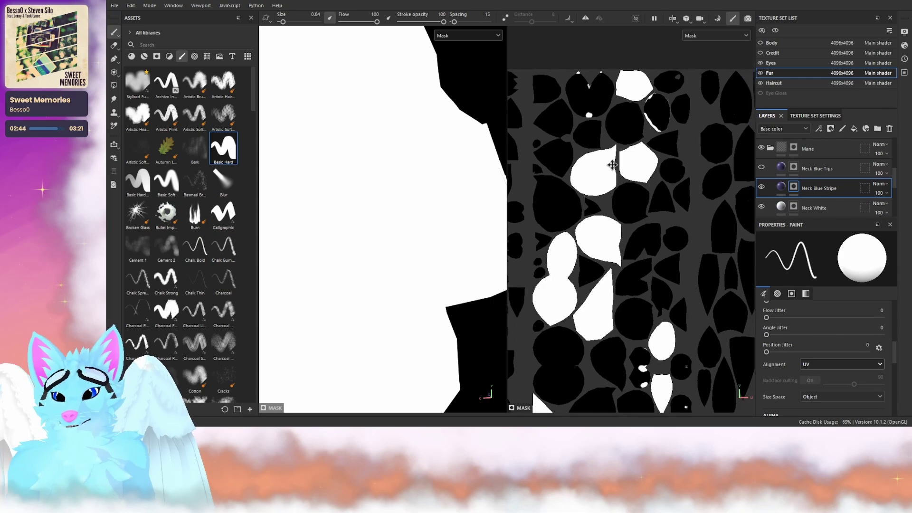
pyautogui.keyDown('alt'); pyautogui.moveTo(611, 166); pyautogui.dragTo(578, 210, button='middle'); pyautogui.keyUp('alt')
pyautogui.scroll(3, 552, 223)
pyautogui.scroll(2, 551, 225)
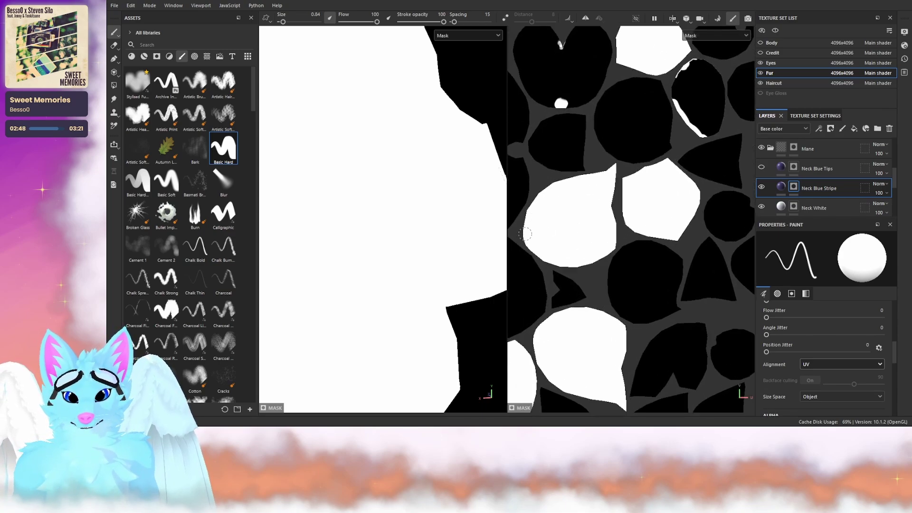
pyautogui.click(804, 296)
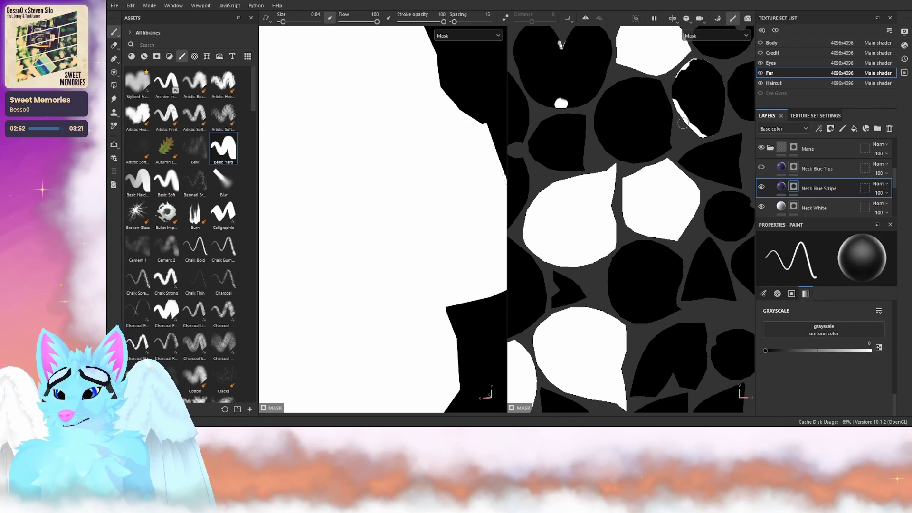
pyautogui.moveTo(675, 98); pyautogui.dragTo(706, 135)
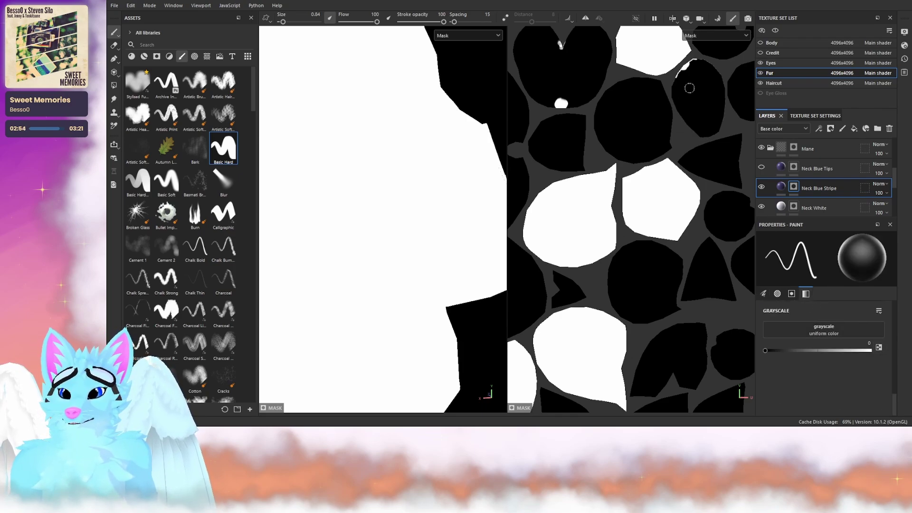
pyautogui.moveTo(690, 88)
pyautogui.mouseDown()
pyautogui.moveTo(697, 64)
pyautogui.moveTo(680, 62)
pyautogui.moveTo(679, 77)
pyautogui.moveTo(714, 70)
pyautogui.mouseUp()
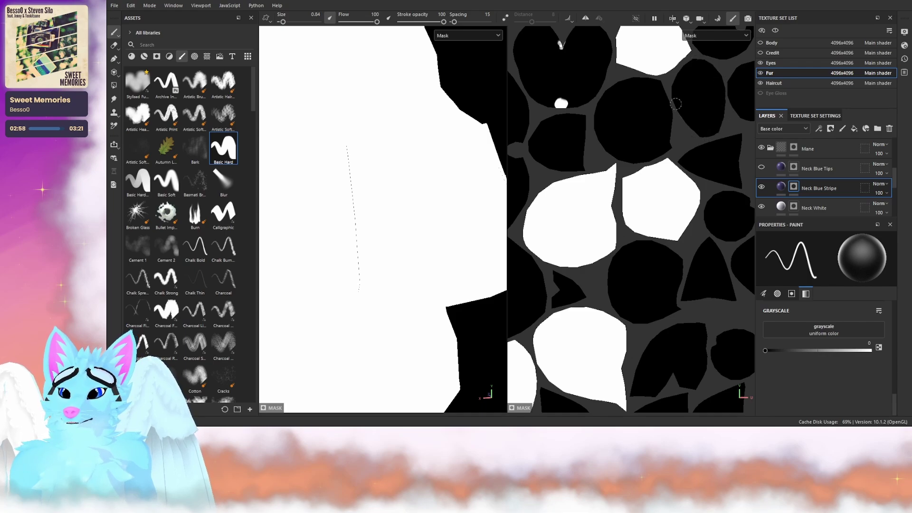
pyautogui.click(561, 103)
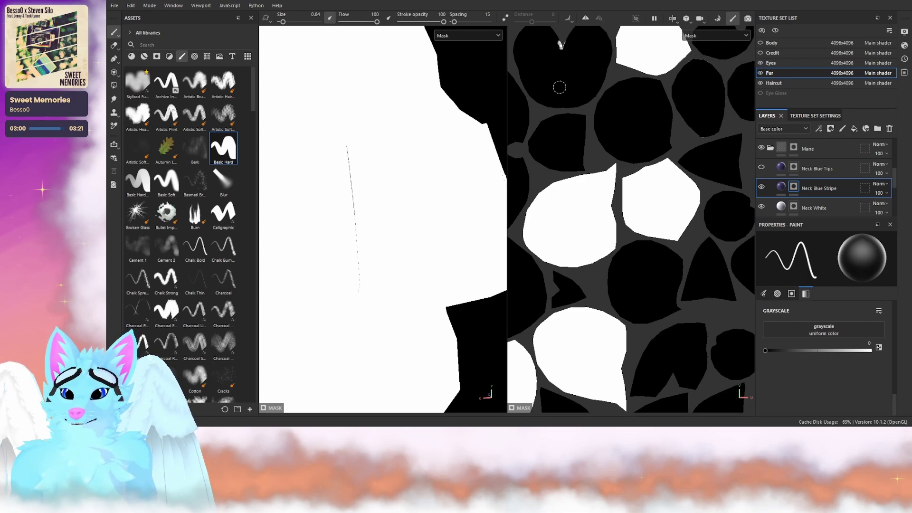
pyautogui.moveTo(558, 46); pyautogui.dragTo(559, 35)
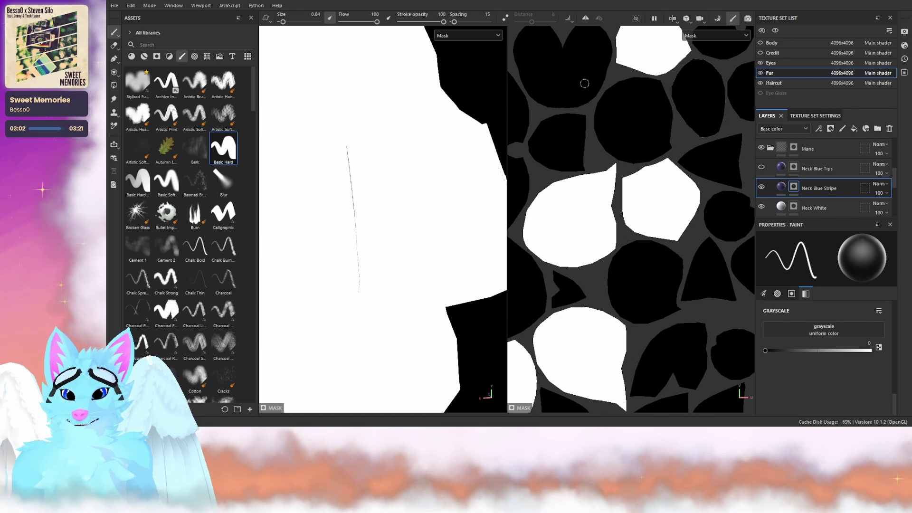
pyautogui.scroll(-3, 440, 164)
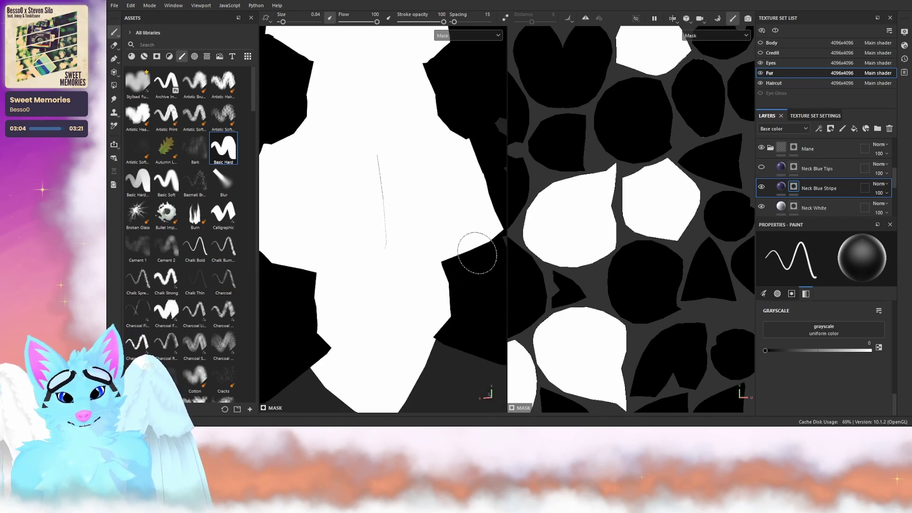
# - Fill the thin black line in the white neck area of the Neck Blue Stripe mask at grayscale 1, with the brush alignment at Tangent | Wrap
pyautogui.click(871, 350)
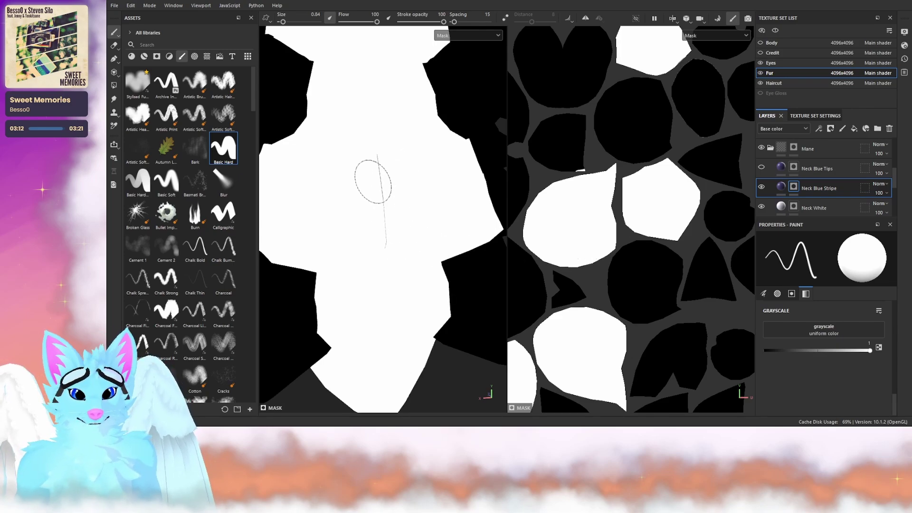
pyautogui.scroll(-2, 373, 181)
pyautogui.keyDown('alt'); pyautogui.moveTo(358, 179); pyautogui.dragTo(350, 198); pyautogui.keyUp('alt')
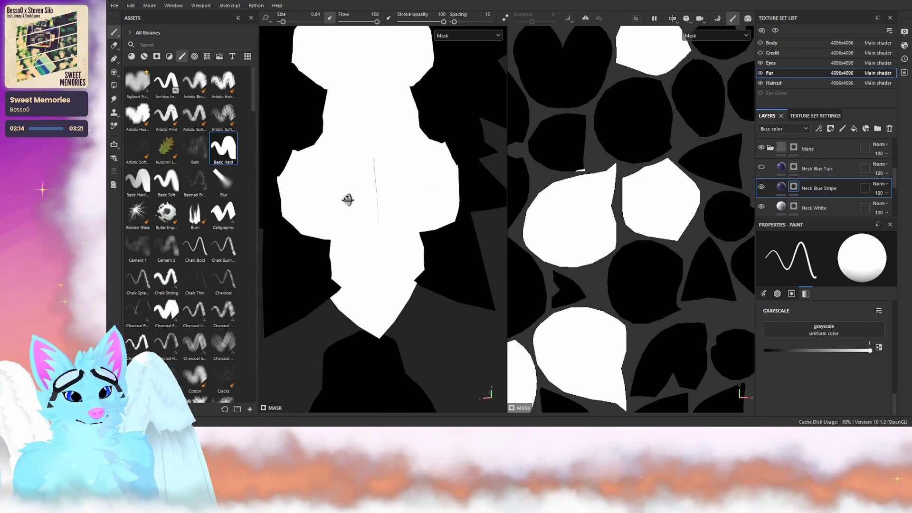
pyautogui.click(763, 294)
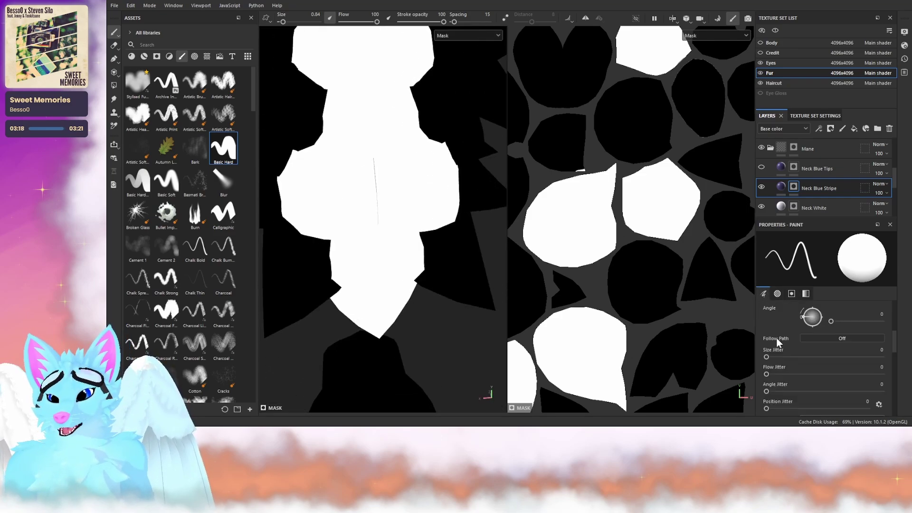
pyautogui.scroll(-3, 796, 378)
pyautogui.scroll(-3, 830, 390)
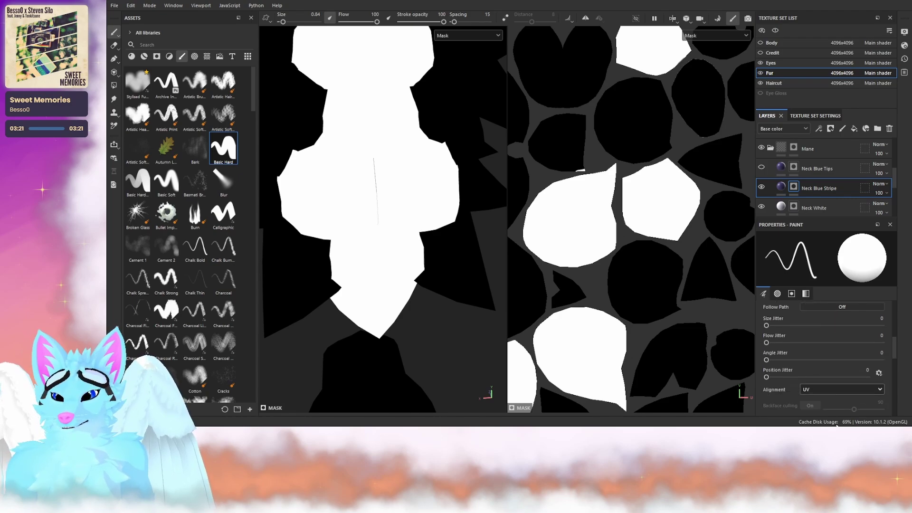
pyautogui.click(839, 405)
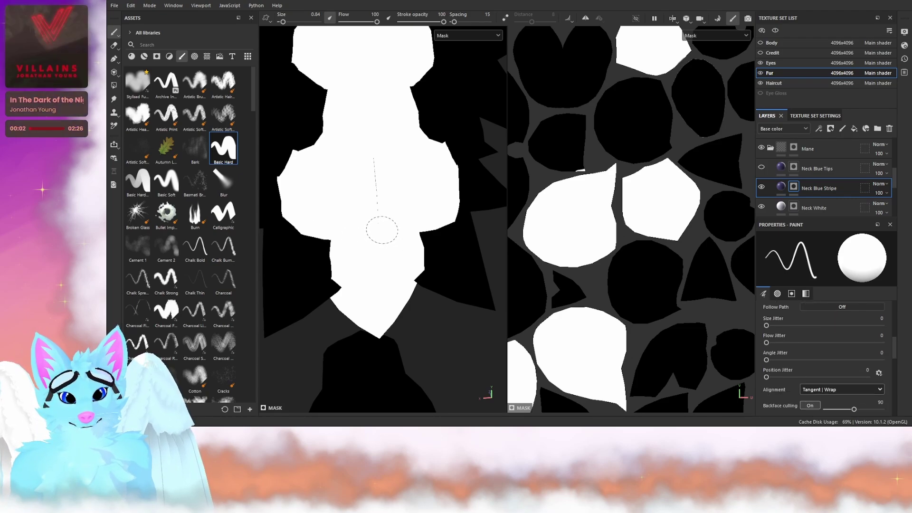
pyautogui.keyDown('shift'); pyautogui.click(382, 230); pyautogui.keyUp('shift')
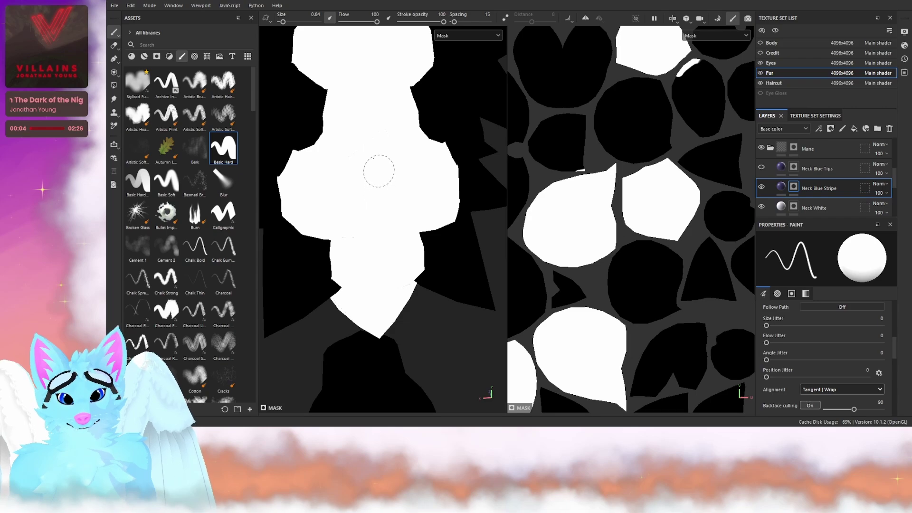
# - Turn on symmetry for painting across both sides of the neck fur
pyautogui.scroll(-3, 394, 190)
pyautogui.scroll(-2, 679, 191)
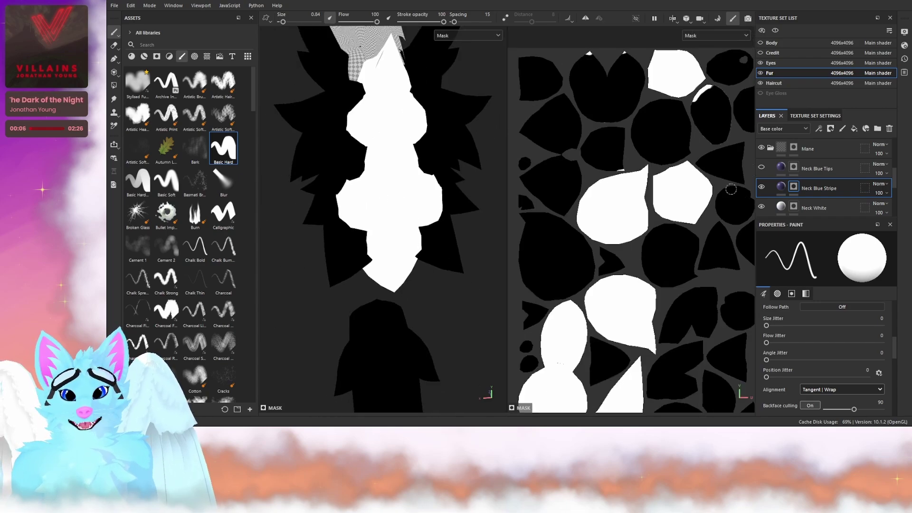
pyautogui.scroll(-2, 731, 189)
pyautogui.keyDown('alt'); pyautogui.moveTo(385, 137); pyautogui.dragTo(463, 166); pyautogui.keyUp('alt')
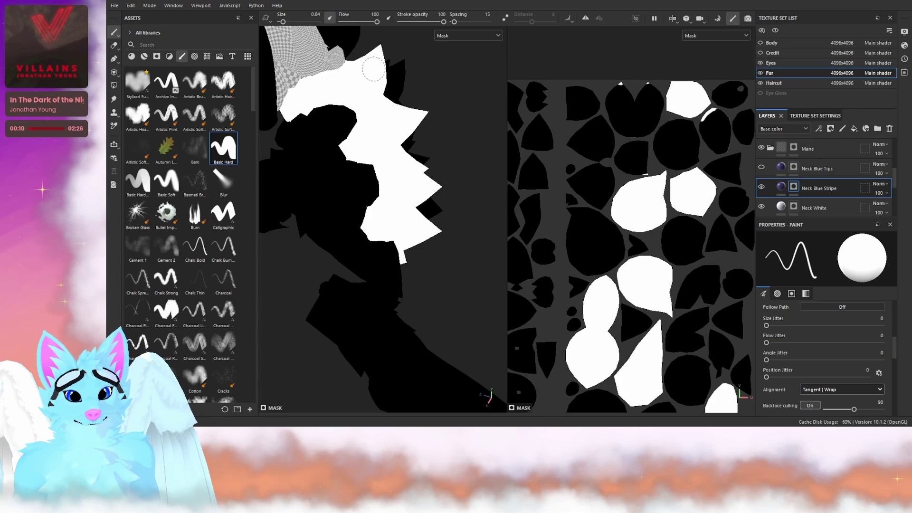
pyautogui.keyDown('alt'); pyautogui.moveTo(326, 79); pyautogui.dragTo(442, 32); pyautogui.keyUp('alt')
pyautogui.click(584, 19)
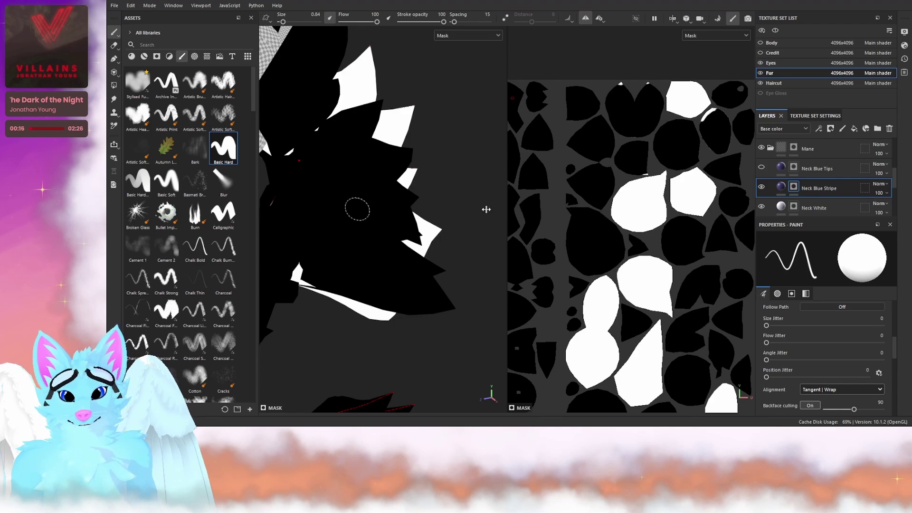
pyautogui.keyDown('alt'); pyautogui.moveTo(351, 198); pyautogui.dragTo(452, 198); pyautogui.keyUp('alt')
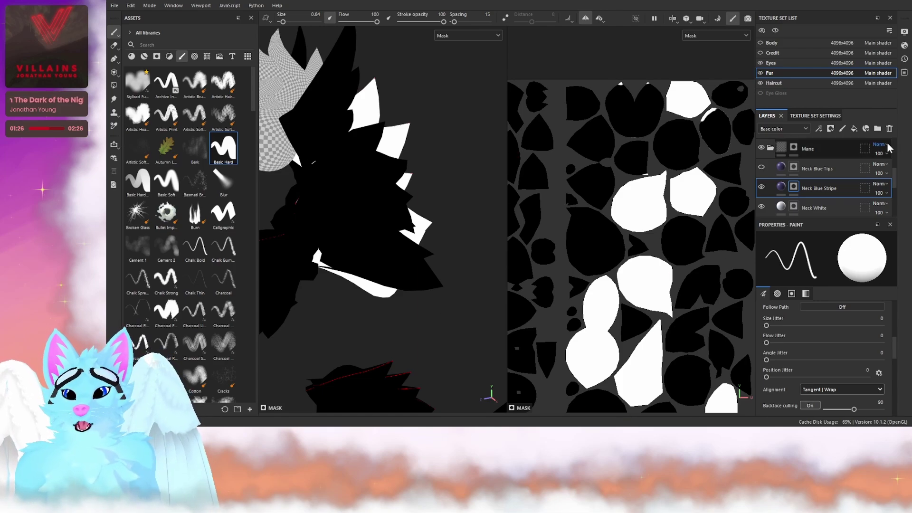
# - Add a fill layer directly above Neck Blue Stripe in the Mane group with only the color channel enabled
pyautogui.click(781, 186)
pyautogui.moveTo(341, 248)
pyautogui.keyDown('alt'); pyautogui.mouseDown()
pyautogui.moveTo(400, 230)
pyautogui.moveTo(333, 218)
pyautogui.moveTo(323, 166)
pyautogui.moveTo(342, 181)
pyautogui.moveTo(406, 189)
pyautogui.mouseUp(); pyautogui.keyUp('alt')
pyautogui.scroll(3, 374, 226)
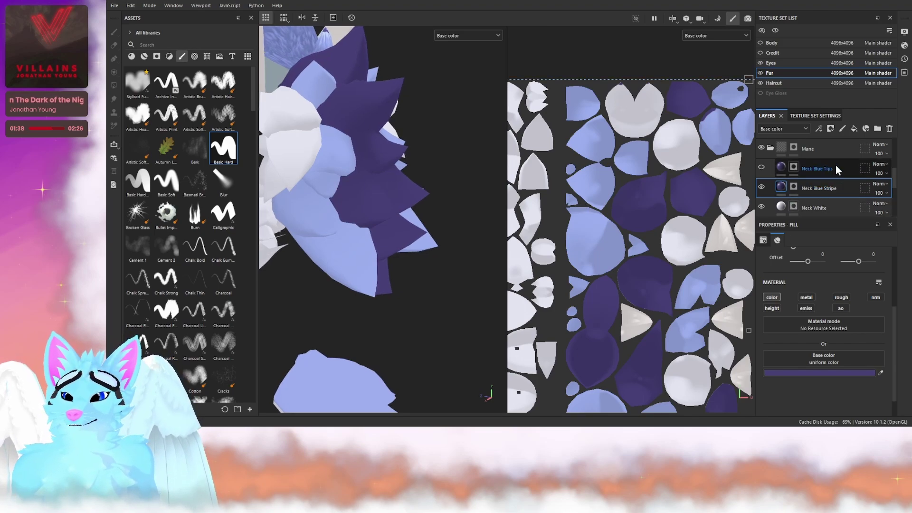
pyautogui.click(852, 130)
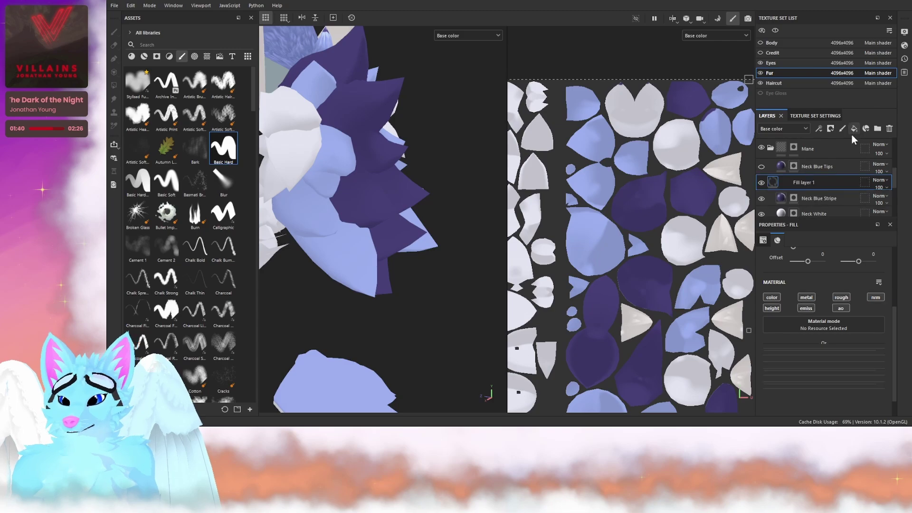
pyautogui.click(780, 308)
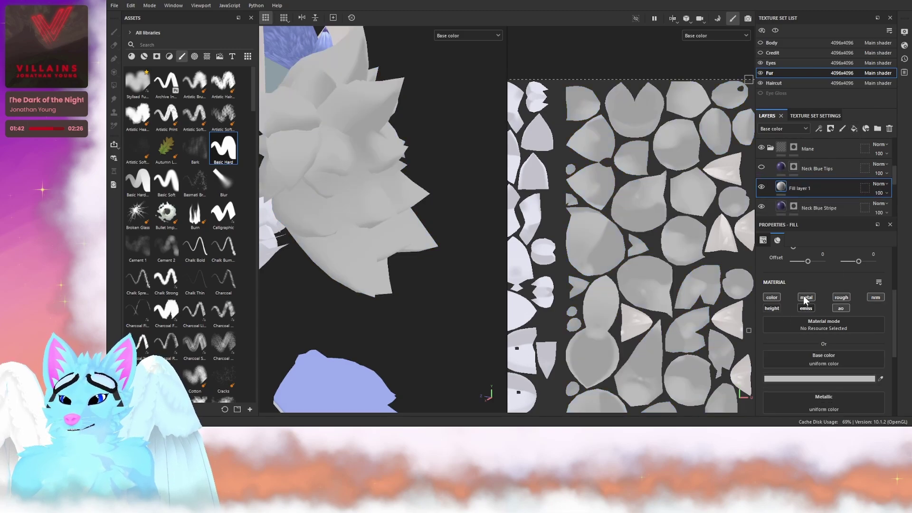
pyautogui.click(806, 297)
pyautogui.click(840, 308)
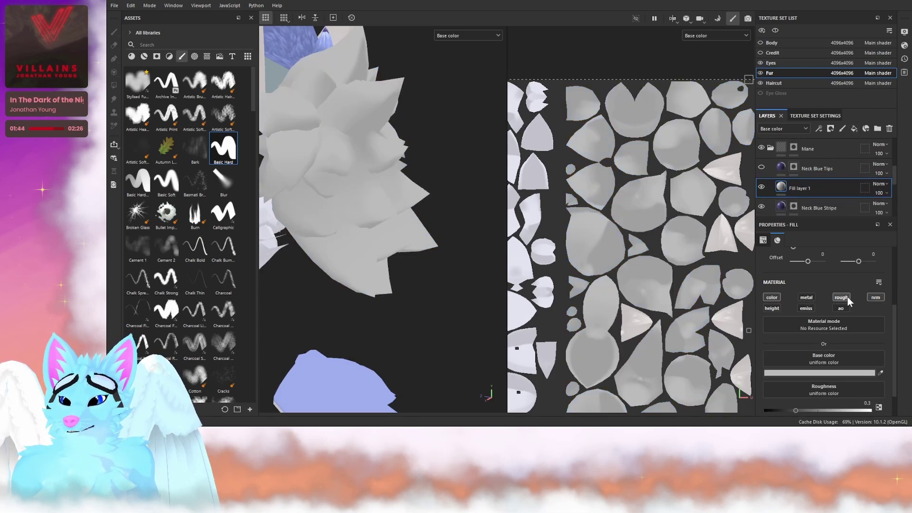
pyautogui.click(846, 298)
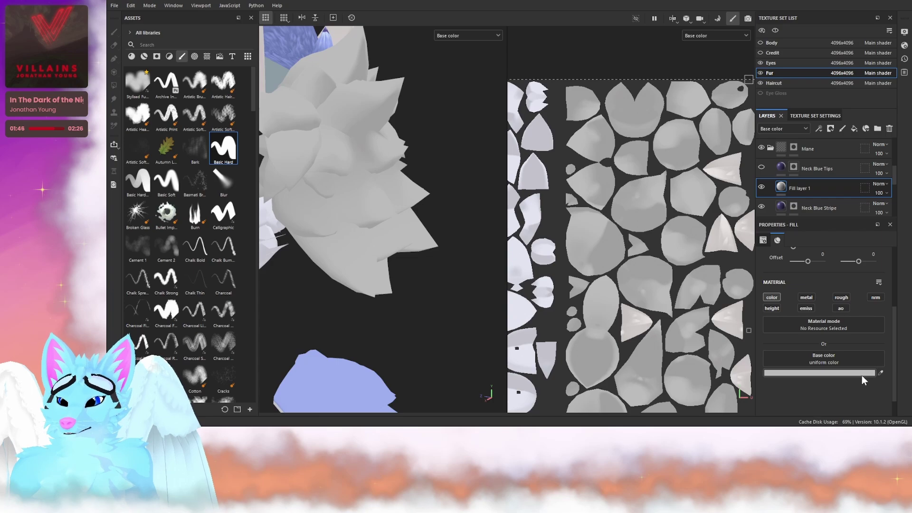
# - Set the new fill layer's base color to a dark navy blue and give the layer a black mask
pyautogui.click(781, 384)
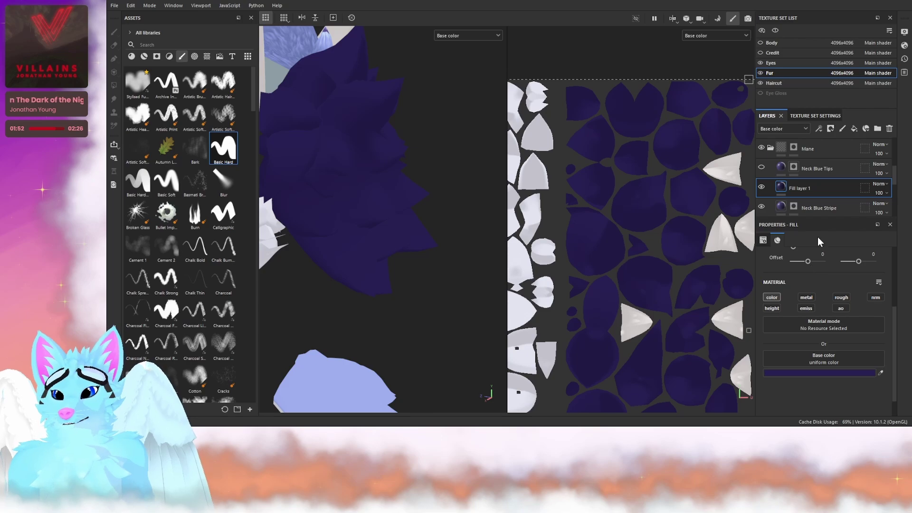
pyautogui.click(855, 151)
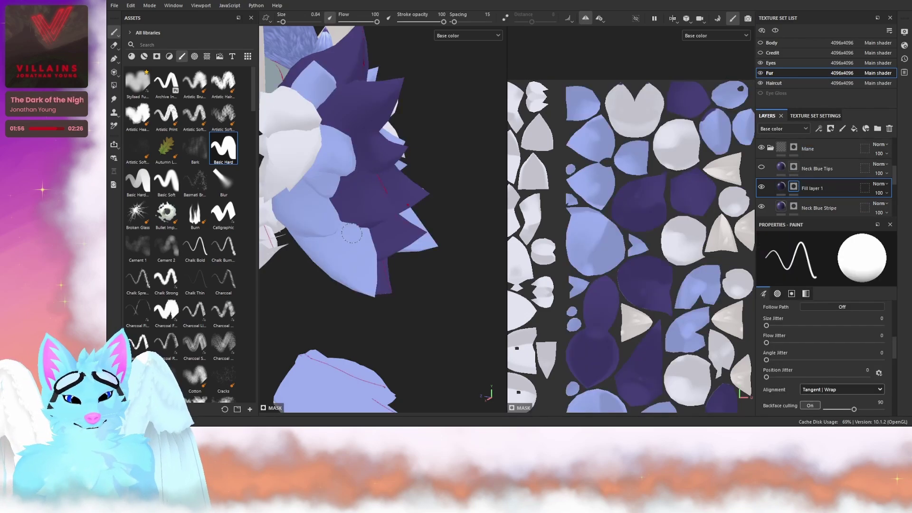
# - Examine the neck mane's light blue, white and dark stripe tufts from the back and side, along with the tail stripes
pyautogui.moveTo(384, 215)
pyautogui.keyDown('alt'); pyautogui.mouseDown()
pyautogui.moveTo(396, 208)
pyautogui.moveTo(359, 201)
pyautogui.moveTo(372, 204)
pyautogui.mouseUp(); pyautogui.keyUp('alt')
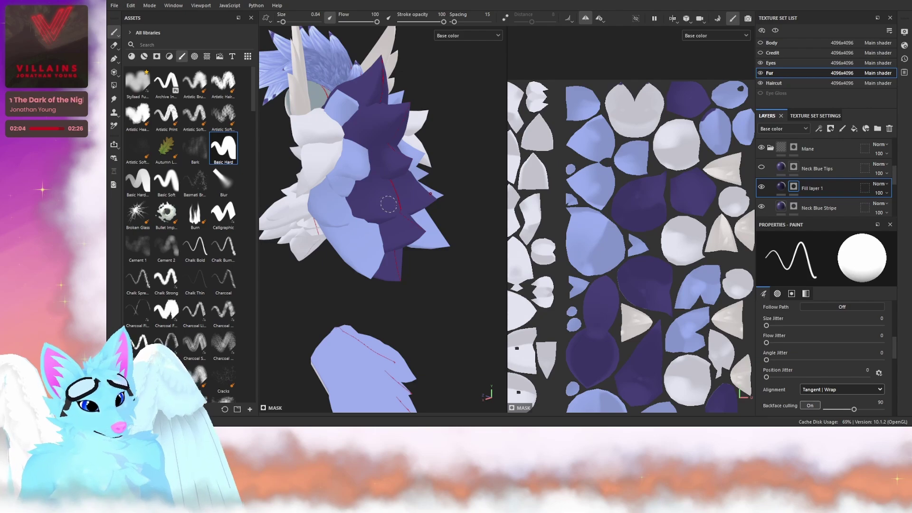
pyautogui.scroll(-5, 400, 160)
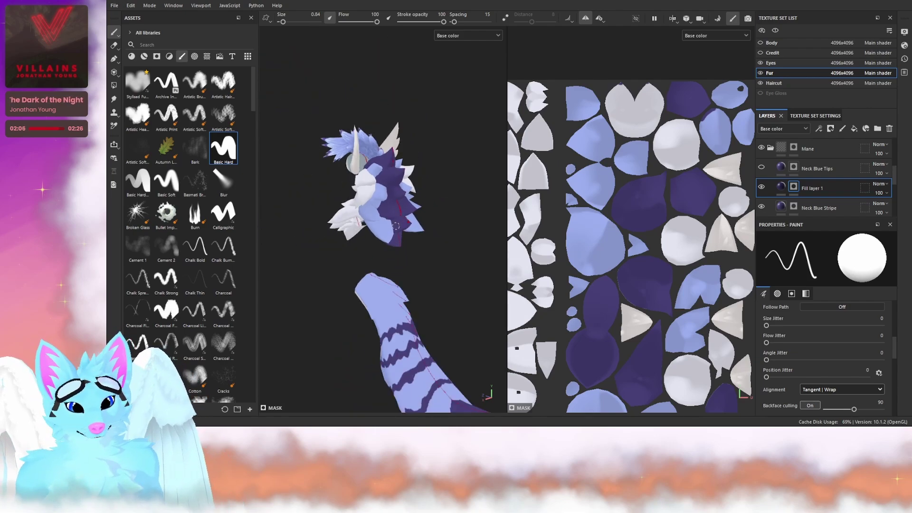
pyautogui.moveTo(400, 209)
pyautogui.keyDown('alt'); pyautogui.mouseDown()
pyautogui.moveTo(561, 243)
pyautogui.moveTo(401, 217)
pyautogui.mouseUp(); pyautogui.keyUp('alt')
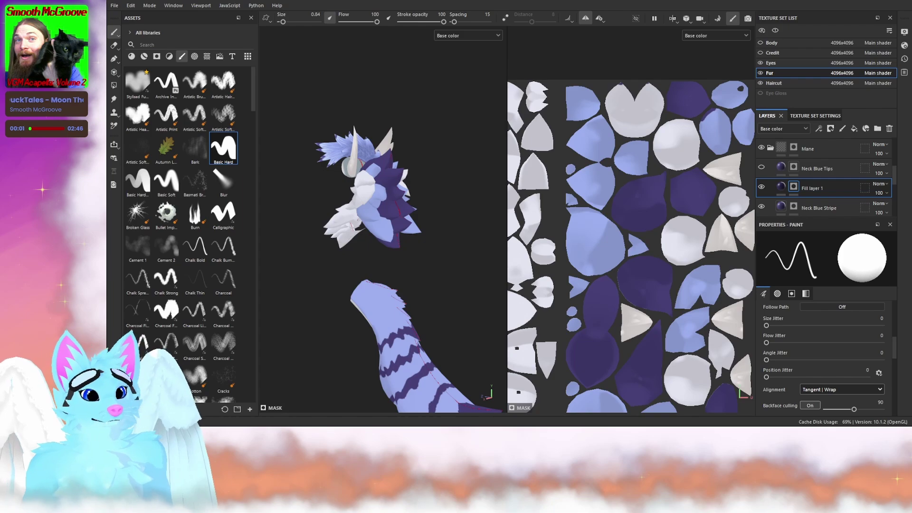
pyautogui.scroll(3, 361, 211)
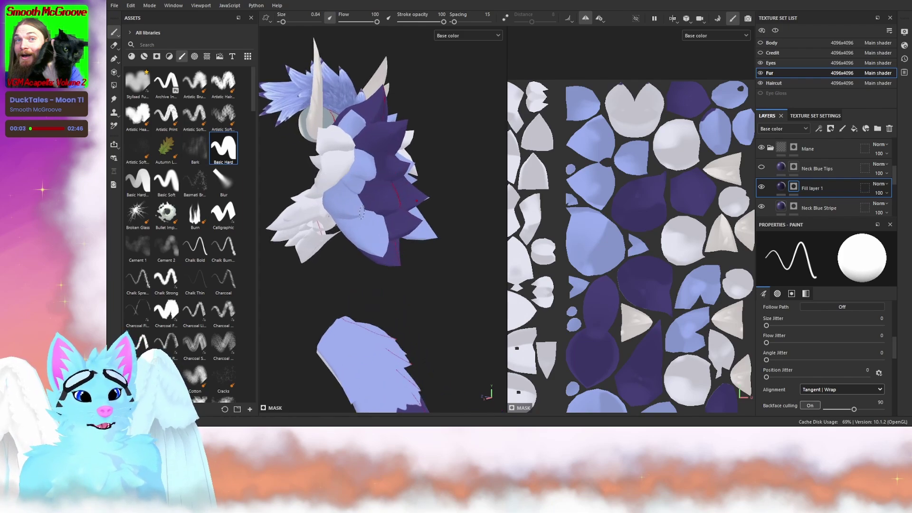
pyautogui.scroll(2, 371, 207)
pyautogui.keyDown('alt'); pyautogui.moveTo(404, 180); pyautogui.dragTo(465, 176); pyautogui.keyUp('alt')
pyautogui.keyDown('alt'); pyautogui.moveTo(291, 156); pyautogui.dragTo(374, 171, button='middle'); pyautogui.keyUp('alt')
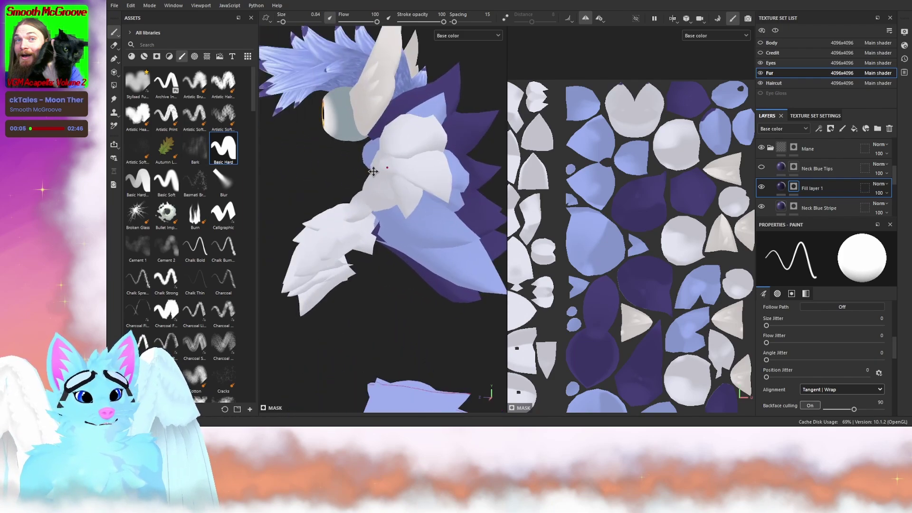
pyautogui.keyDown('alt'); pyautogui.moveTo(373, 171); pyautogui.dragTo(404, 173); pyautogui.keyUp('alt')
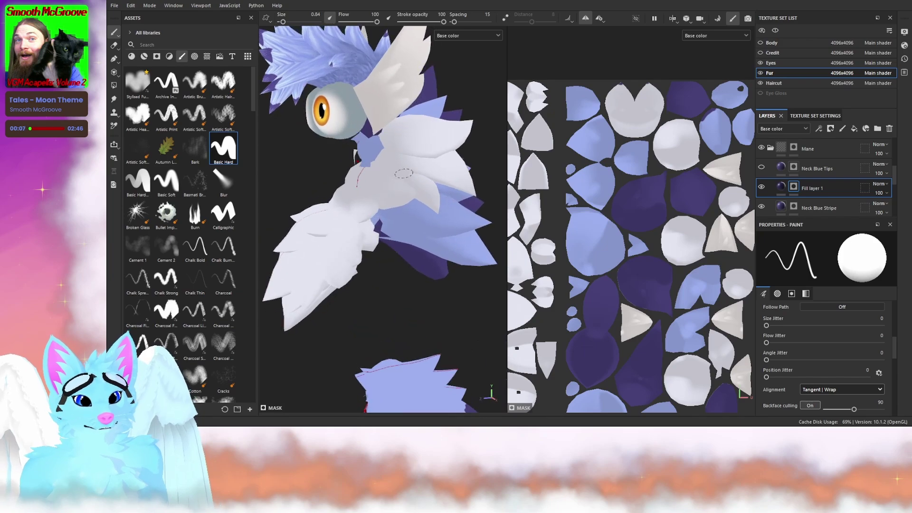
pyautogui.keyDown('alt'); pyautogui.moveTo(427, 179); pyautogui.dragTo(368, 105, button='middle'); pyautogui.keyUp('alt')
pyautogui.keyDown('alt'); pyautogui.moveTo(390, 114); pyautogui.dragTo(355, 126); pyautogui.keyUp('alt')
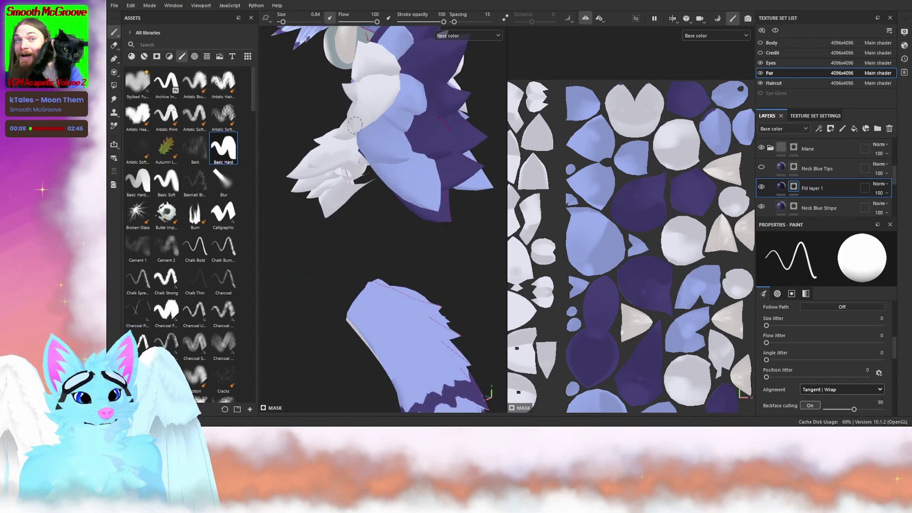
pyautogui.keyDown('alt'); pyautogui.moveTo(355, 125); pyautogui.dragTo(313, 134, button='middle'); pyautogui.keyUp('alt')
# - Paint faint shading in Fill layer 1's mask where the neck tufts overlap, using a Basic Soft brush at size 1.86 and stroke opacity 21
pyautogui.click(166, 180)
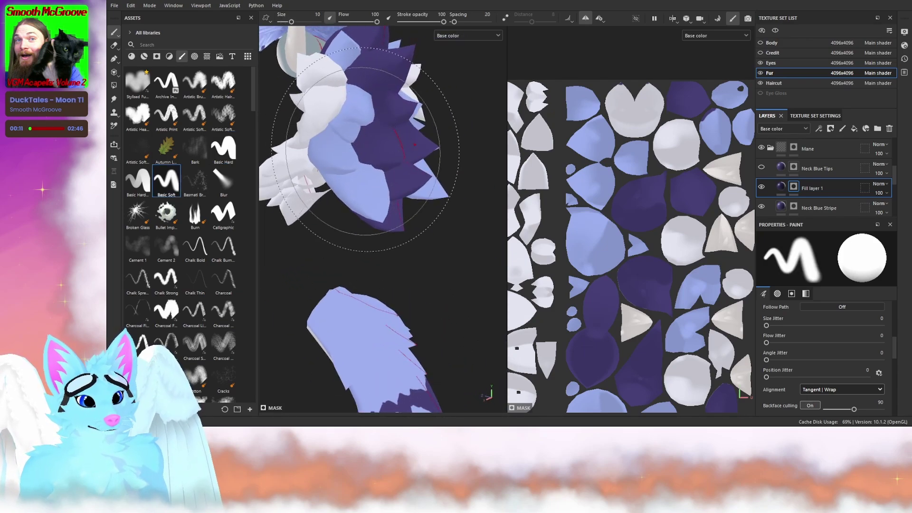
pyautogui.keyDown('ctrl'); pyautogui.moveTo(365, 149); pyautogui.dragTo(325, 150, button='right'); pyautogui.keyUp('ctrl')
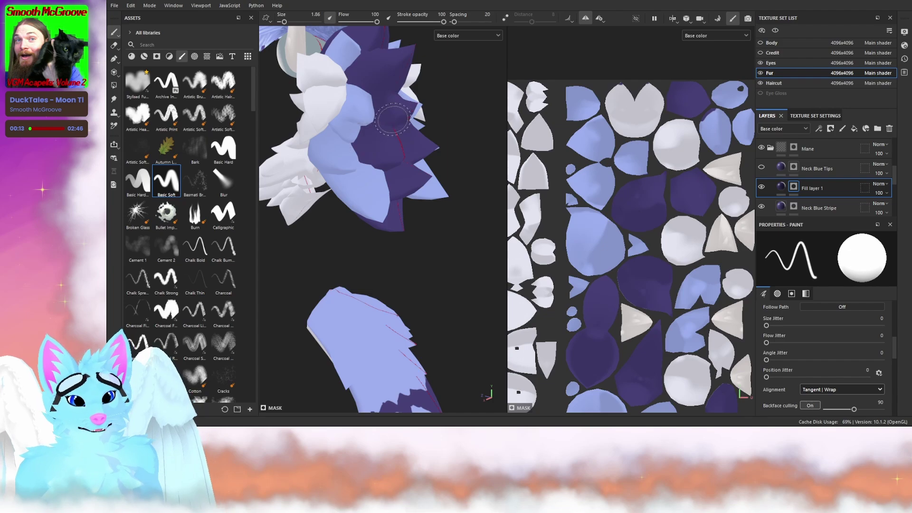
pyautogui.scroll(4, 376, 146)
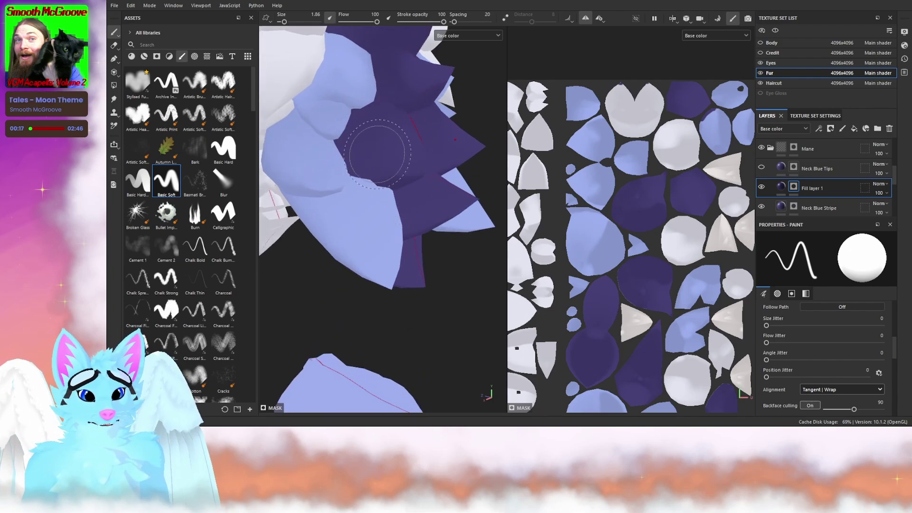
pyautogui.moveTo(363, 146)
pyautogui.keyDown('alt'); pyautogui.mouseDown()
pyautogui.moveTo(380, 151)
pyautogui.moveTo(349, 159)
pyautogui.moveTo(344, 150)
pyautogui.moveTo(382, 191)
pyautogui.mouseUp(); pyautogui.keyUp('alt')
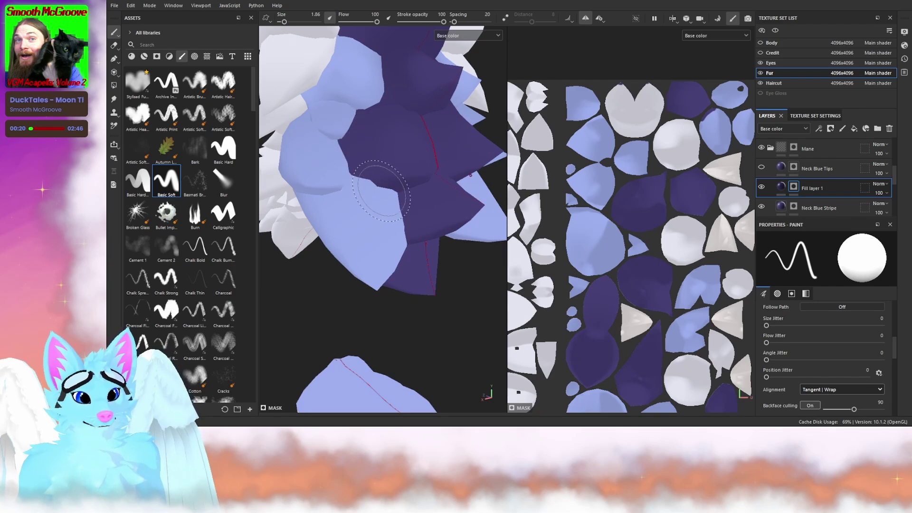
pyautogui.click(409, 21)
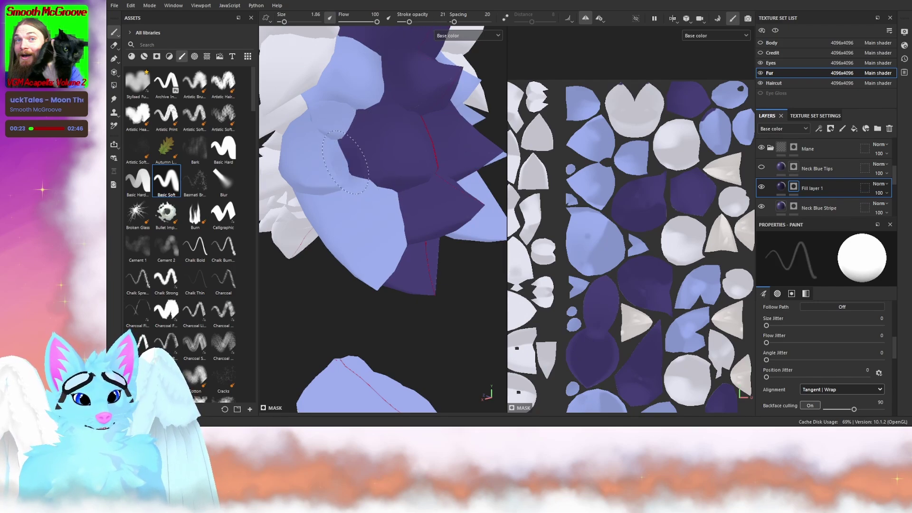
pyautogui.moveTo(346, 163)
pyautogui.mouseDown()
pyautogui.moveTo(344, 123)
pyautogui.moveTo(348, 139)
pyautogui.mouseUp()
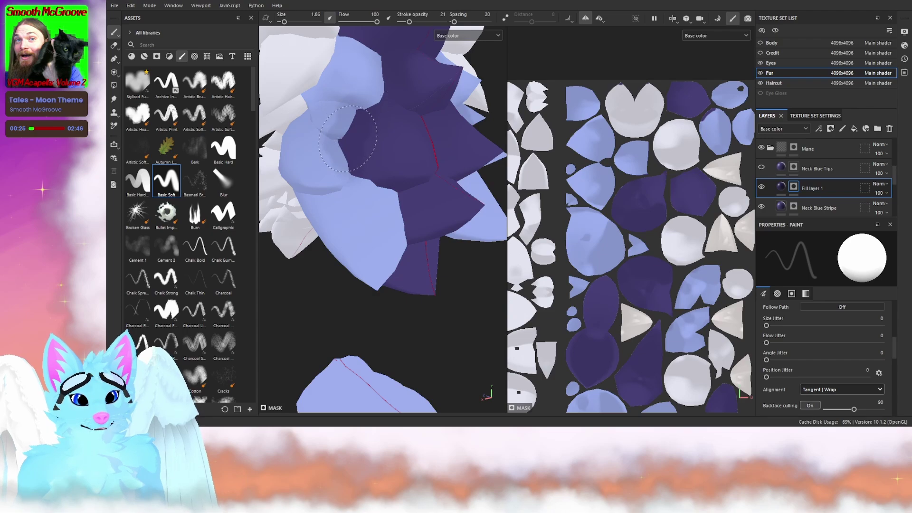
pyautogui.moveTo(376, 187); pyautogui.dragTo(377, 184)
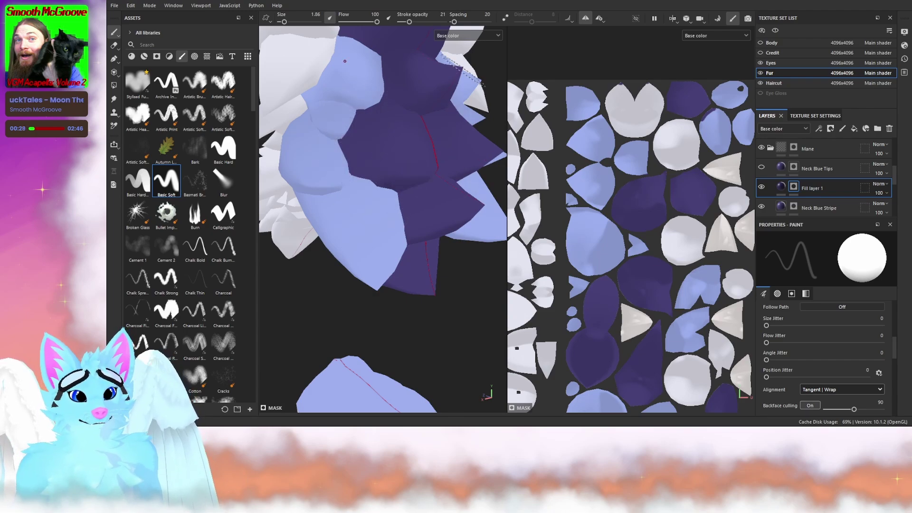
# - Raise the Basic Soft brush's stroke opacity to 46 and paint stronger shading in Fill layer 1's mask around the lower dark neck tufts
pyautogui.click(420, 21)
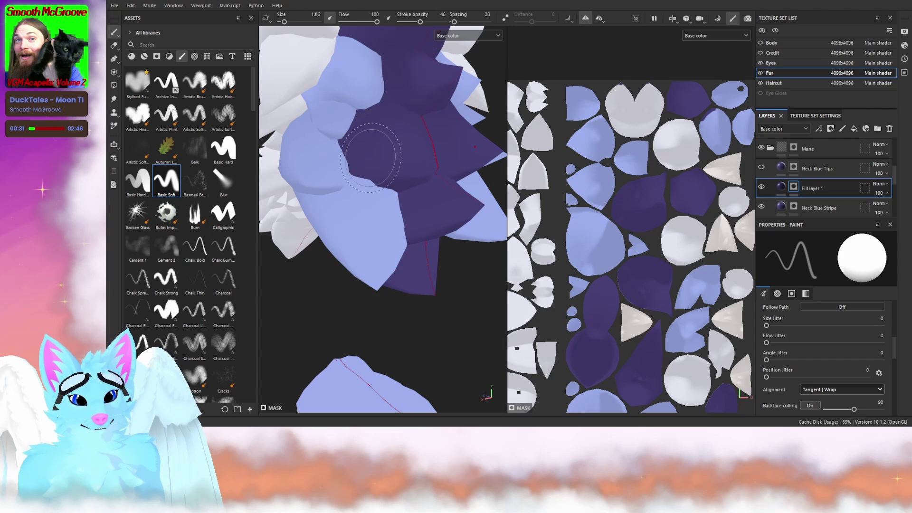
pyautogui.moveTo(352, 171)
pyautogui.mouseDown()
pyautogui.moveTo(346, 151)
pyautogui.moveTo(368, 100)
pyautogui.moveTo(411, 99)
pyautogui.moveTo(423, 114)
pyautogui.moveTo(413, 113)
pyautogui.mouseUp()
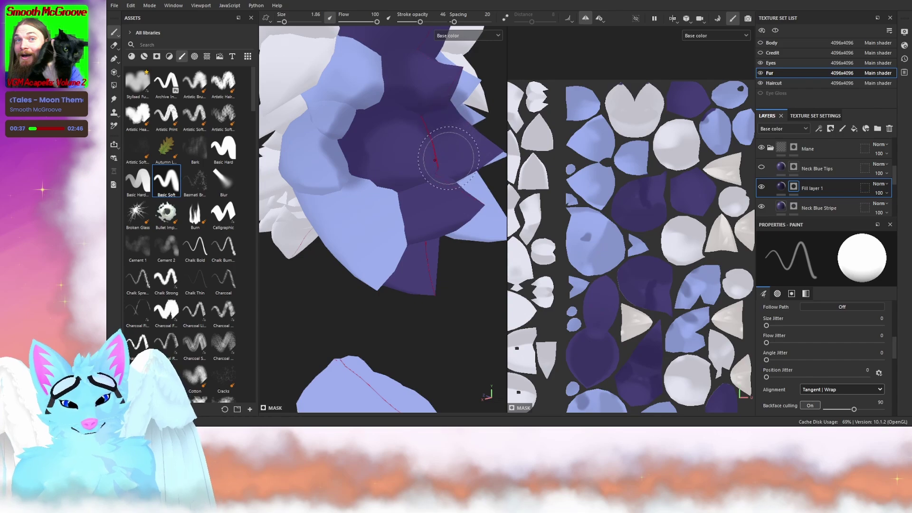
pyautogui.hotkey('ctrl', 'z')
pyautogui.moveTo(428, 157)
pyautogui.keyDown('alt'); pyautogui.mouseDown()
pyautogui.moveTo(379, 126)
pyautogui.moveTo(397, 130)
pyautogui.moveTo(407, 98)
pyautogui.moveTo(415, 138)
pyautogui.mouseUp(); pyautogui.keyUp('alt')
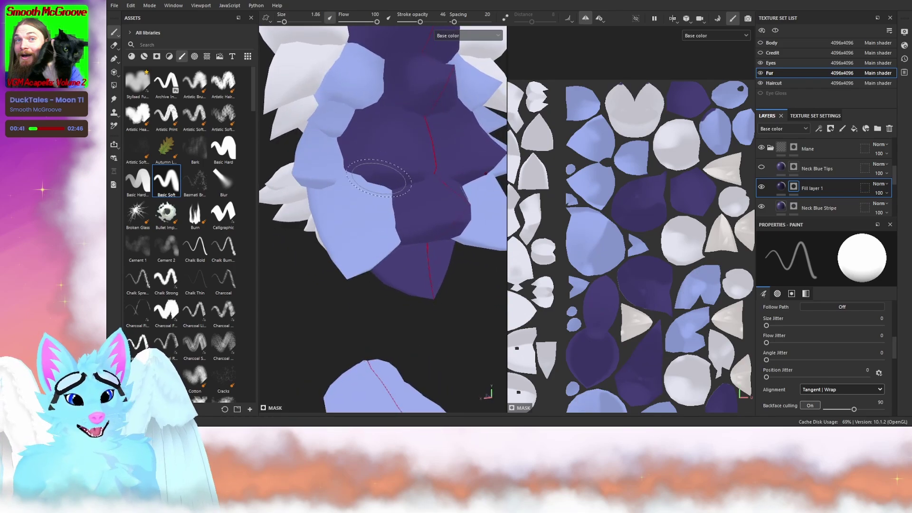
pyautogui.moveTo(368, 181)
pyautogui.mouseDown()
pyautogui.moveTo(340, 168)
pyautogui.moveTo(335, 149)
pyautogui.moveTo(372, 95)
pyautogui.moveTo(421, 120)
pyautogui.moveTo(429, 152)
pyautogui.moveTo(400, 175)
pyautogui.moveTo(433, 138)
pyautogui.mouseUp()
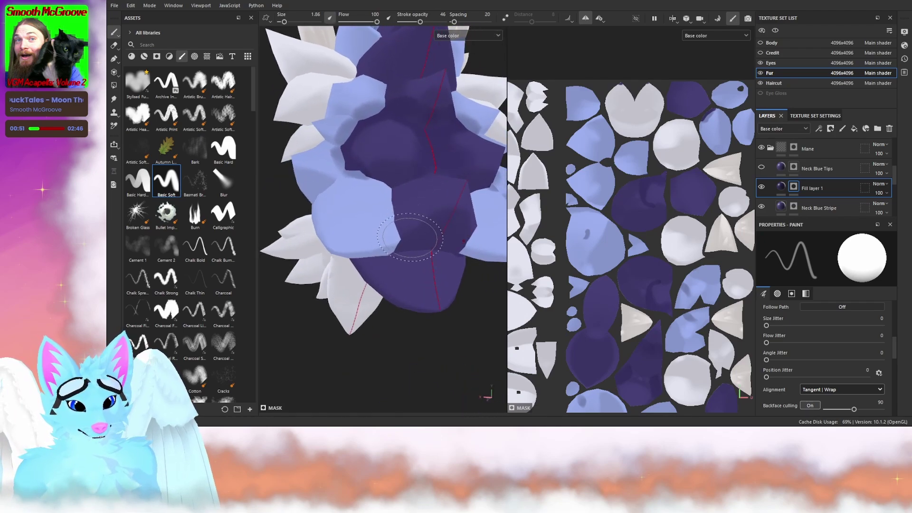
pyautogui.moveTo(401, 228)
pyautogui.mouseDown()
pyautogui.moveTo(378, 187)
pyautogui.moveTo(422, 175)
pyautogui.moveTo(394, 217)
pyautogui.moveTo(418, 193)
pyautogui.moveTo(456, 186)
pyautogui.moveTo(471, 156)
pyautogui.mouseUp()
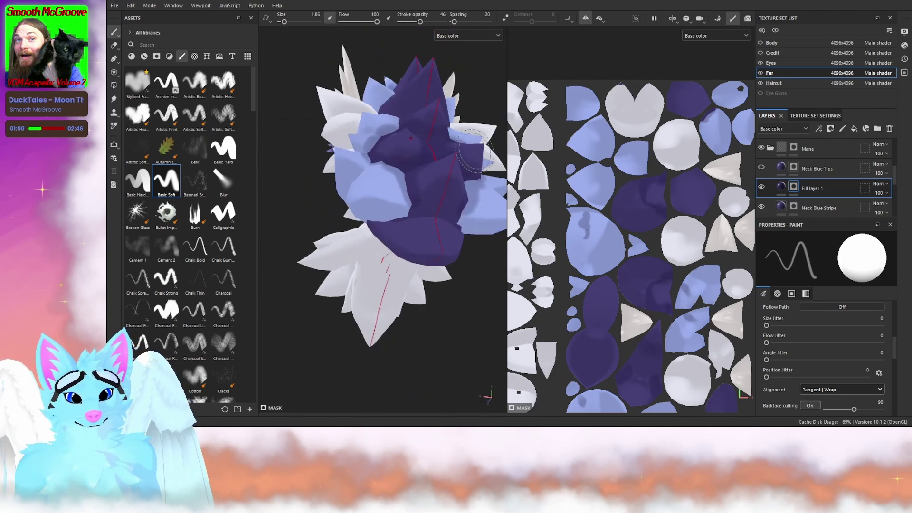
# - Extend the soft shading in Fill layer 1's mask under the overlapping tufts from the mane's lower end up toward the head
pyautogui.click(760, 43)
pyautogui.click(760, 43)
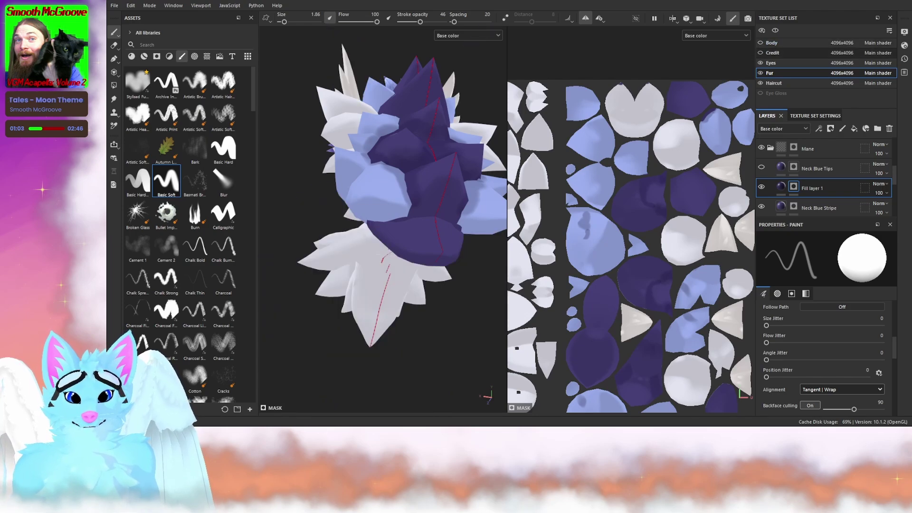
pyautogui.moveTo(414, 209)
pyautogui.mouseDown()
pyautogui.moveTo(439, 215)
pyautogui.moveTo(380, 217)
pyautogui.moveTo(380, 232)
pyautogui.moveTo(435, 266)
pyautogui.mouseUp()
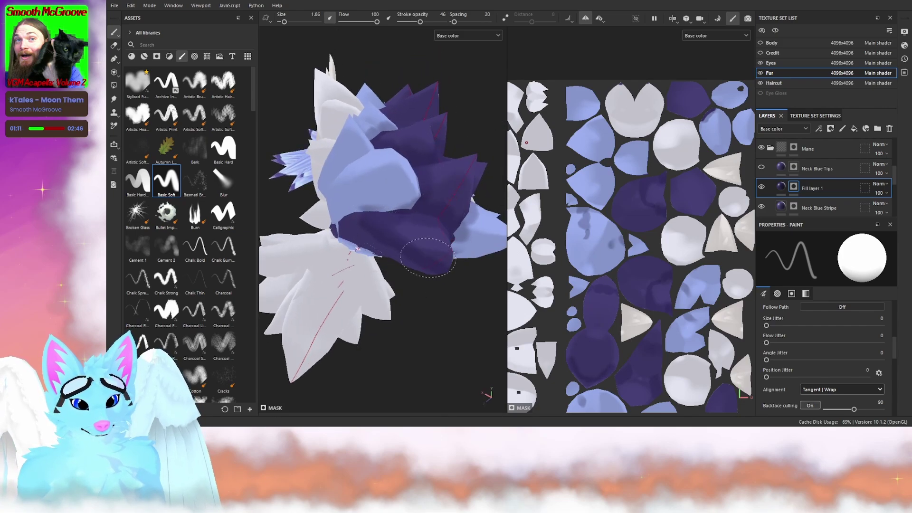
pyautogui.moveTo(435, 224)
pyautogui.keyDown('alt'); pyautogui.mouseDown()
pyautogui.moveTo(401, 280)
pyautogui.moveTo(377, 204)
pyautogui.moveTo(409, 252)
pyautogui.moveTo(358, 176)
pyautogui.moveTo(370, 164)
pyautogui.moveTo(409, 160)
pyautogui.mouseUp(); pyautogui.keyUp('alt')
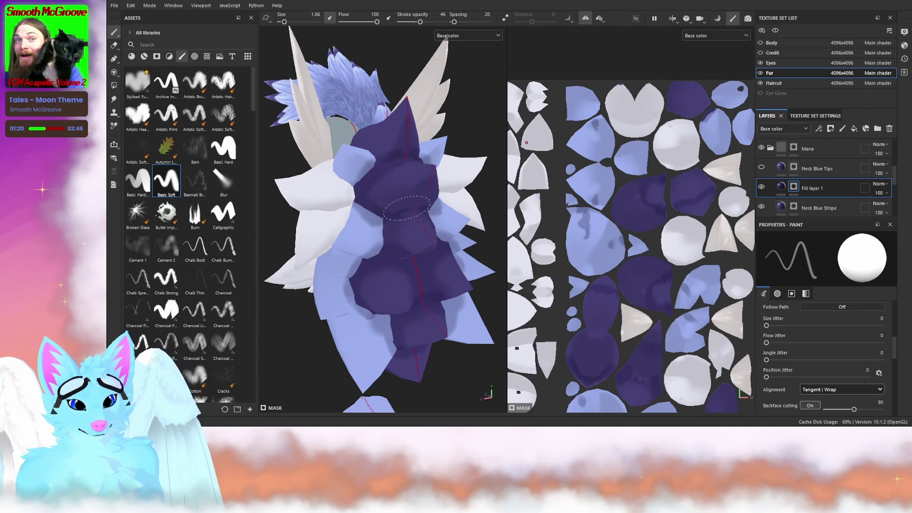
pyautogui.keyDown('alt'); pyautogui.moveTo(410, 190); pyautogui.dragTo(380, 166); pyautogui.keyUp('alt')
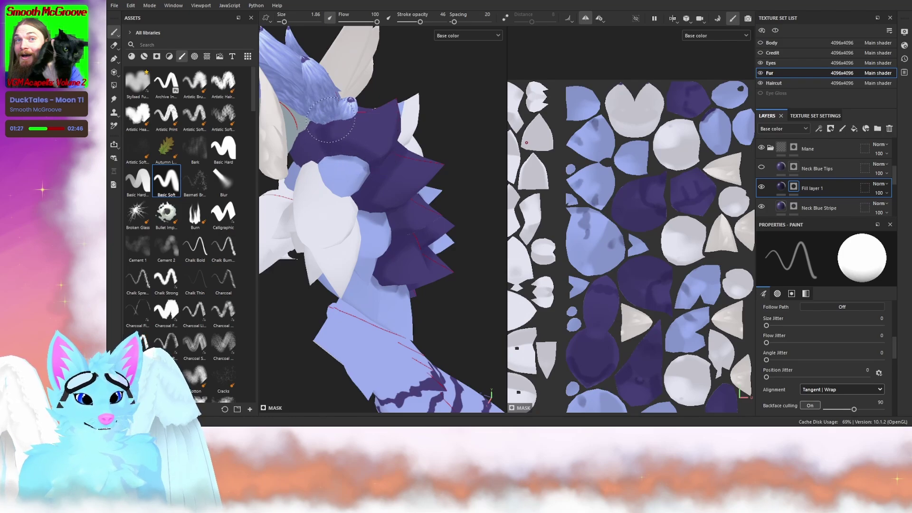
pyautogui.moveTo(325, 131)
pyautogui.keyDown('alt'); pyautogui.mouseDown()
pyautogui.moveTo(319, 142)
pyautogui.moveTo(262, 138)
pyautogui.moveTo(265, 128)
pyautogui.moveTo(337, 120)
pyautogui.mouseUp(); pyautogui.keyUp('alt')
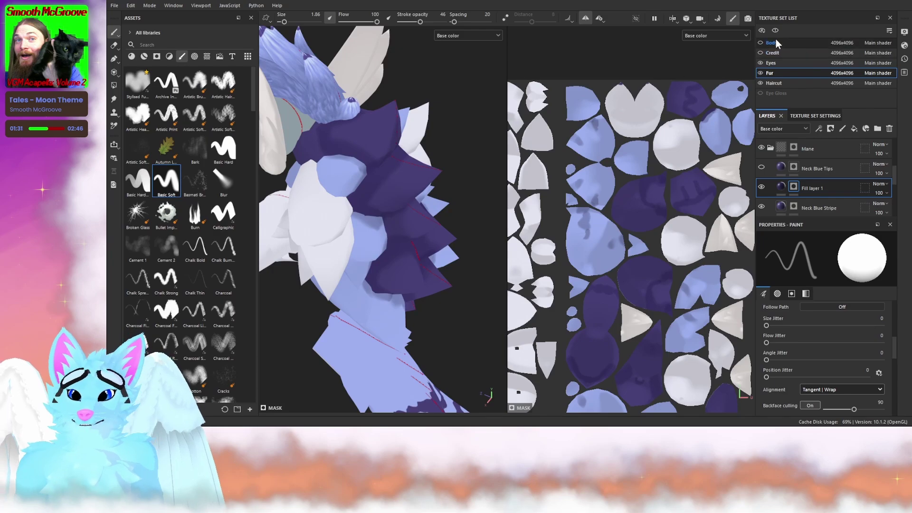
# - Show the Body texture set and check the mane shading against the body from behind
pyautogui.click(760, 43)
pyautogui.keyDown('alt'); pyautogui.moveTo(389, 156); pyautogui.dragTo(357, 125); pyautogui.keyUp('alt')
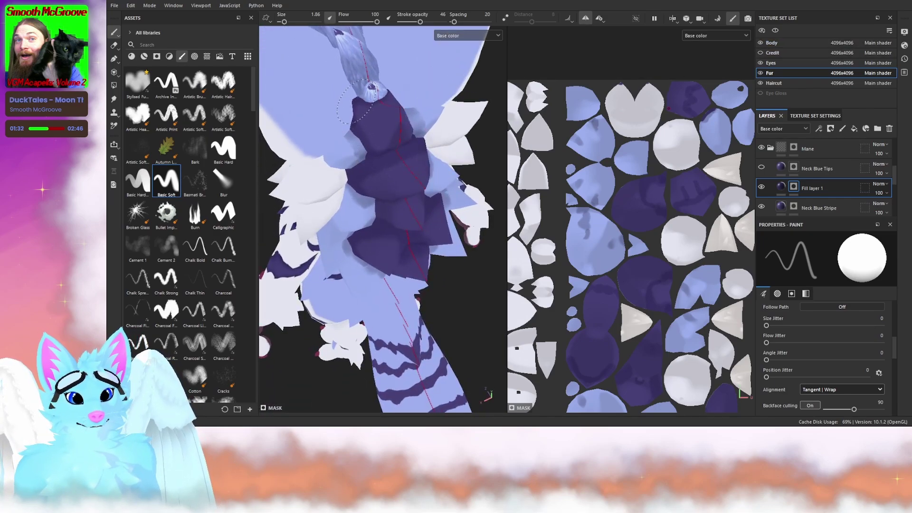
pyautogui.moveTo(407, 157)
pyautogui.keyDown('alt'); pyautogui.mouseDown()
pyautogui.moveTo(336, 106)
pyautogui.moveTo(346, 77)
pyautogui.moveTo(393, 64)
pyautogui.mouseUp(); pyautogui.keyUp('alt')
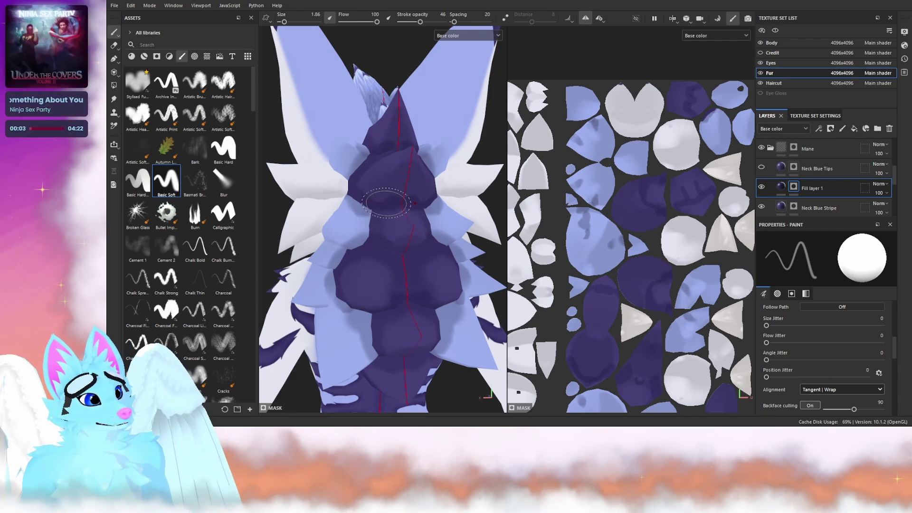
pyautogui.scroll(2, 344, 220)
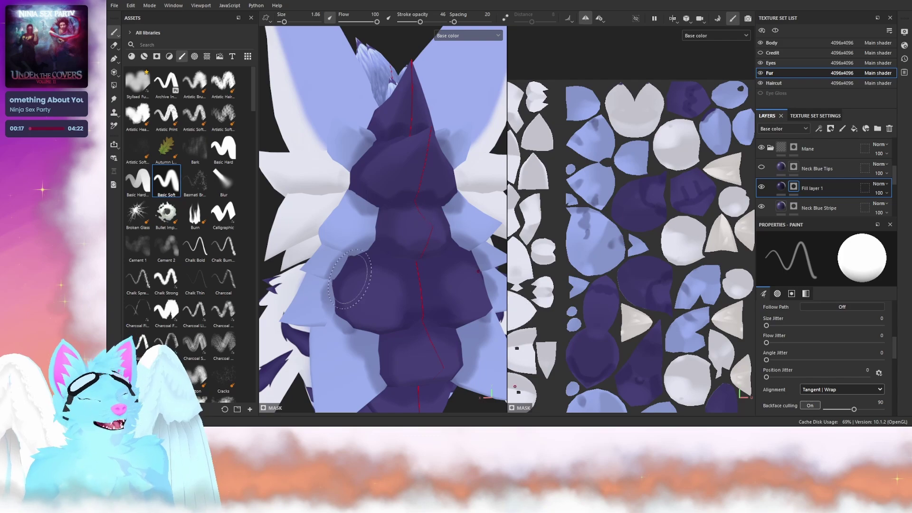
# - Soften the shading edges in Fill layer 1's mask along the neck tufts using the Blur smudge brush at size 2.69
pyautogui.click(223, 181)
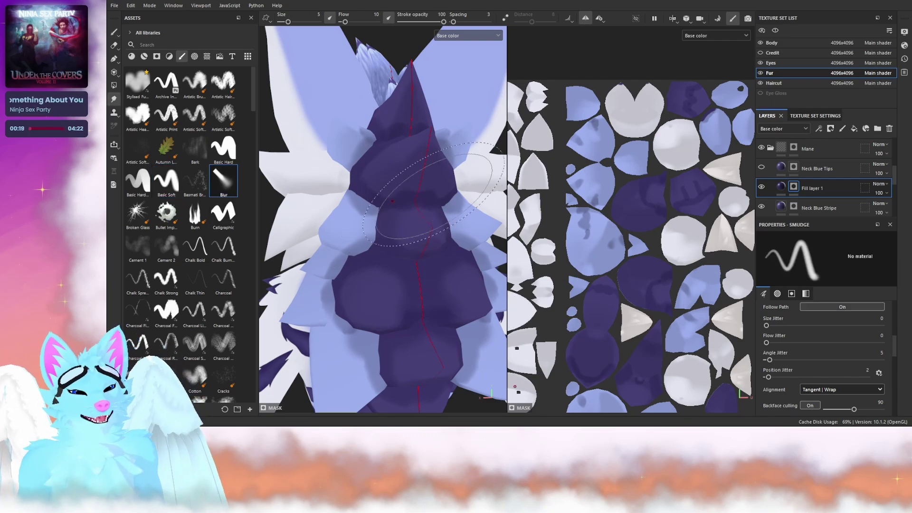
pyautogui.keyDown('ctrl'); pyautogui.moveTo(370, 193); pyautogui.dragTo(380, 196, button='right'); pyautogui.keyUp('ctrl')
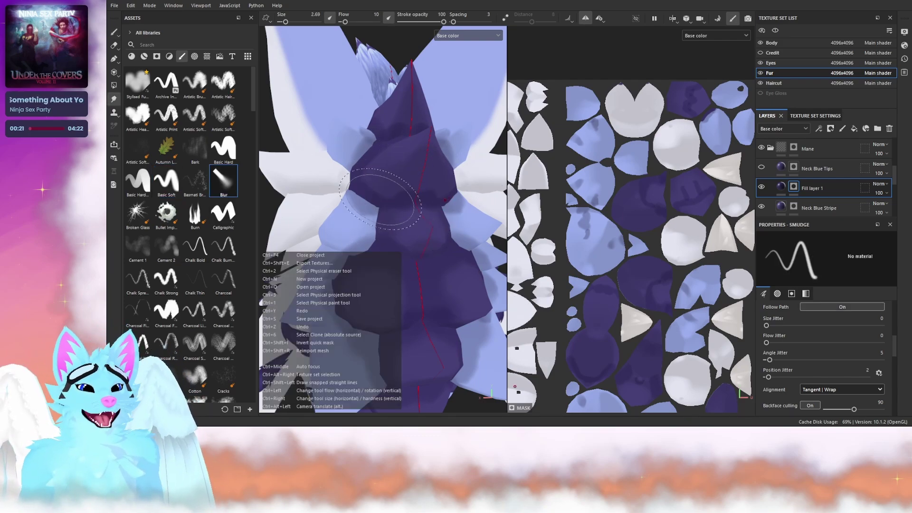
pyautogui.scroll(2, 399, 192)
pyautogui.moveTo(418, 184)
pyautogui.keyDown('alt'); pyautogui.mouseDown()
pyautogui.moveTo(450, 183)
pyautogui.moveTo(421, 176)
pyautogui.mouseUp(); pyautogui.keyUp('alt')
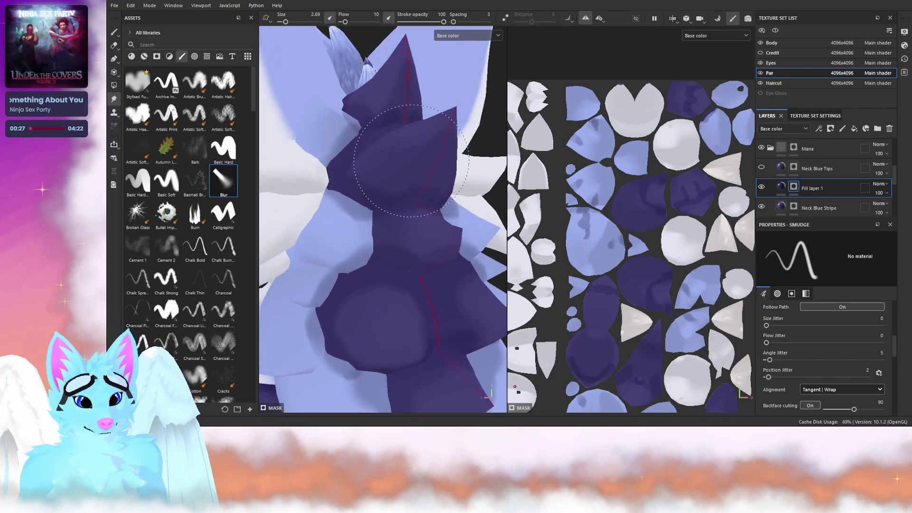
pyautogui.moveTo(387, 193)
pyautogui.keyDown('alt'); pyautogui.mouseDown()
pyautogui.moveTo(397, 172)
pyautogui.moveTo(367, 174)
pyautogui.mouseUp(); pyautogui.keyUp('alt')
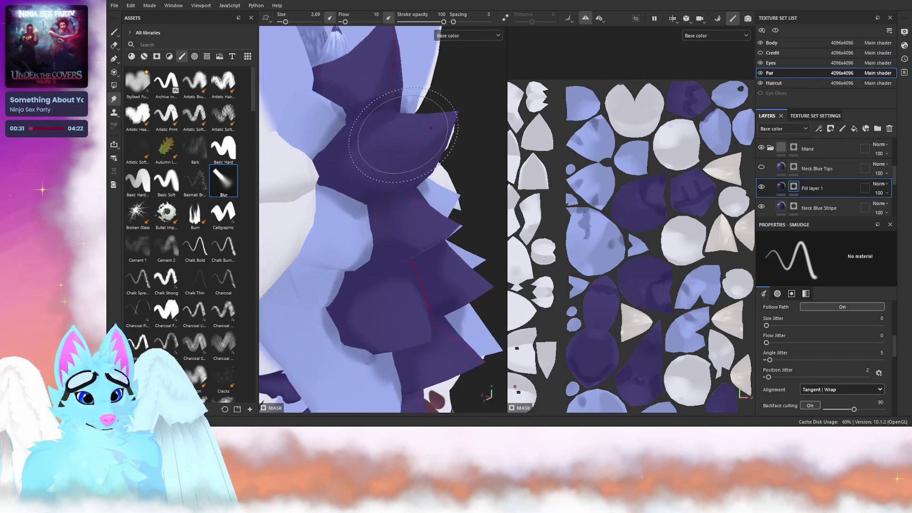
pyautogui.moveTo(364, 95)
pyautogui.keyDown('alt'); pyautogui.mouseDown()
pyautogui.moveTo(367, 86)
pyautogui.moveTo(332, 83)
pyautogui.mouseUp(); pyautogui.keyUp('alt')
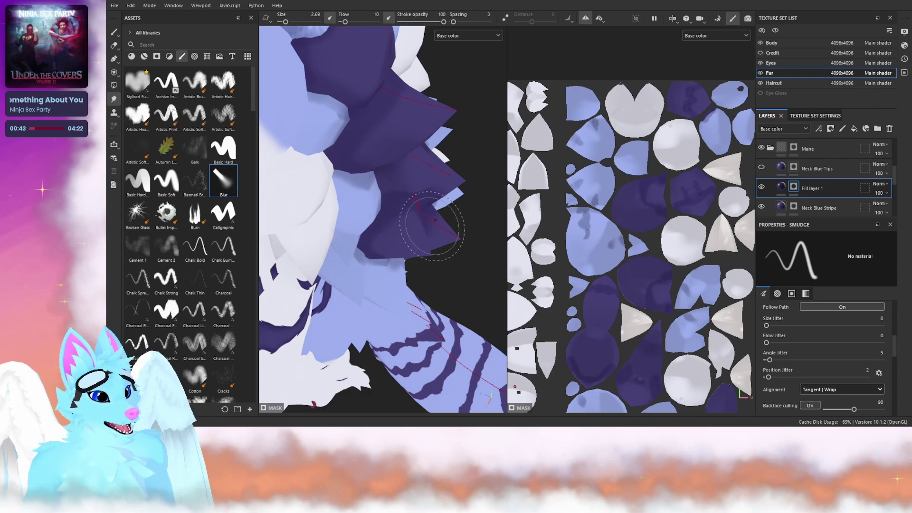
pyautogui.moveTo(394, 173)
pyautogui.keyDown('alt'); pyautogui.mouseDown()
pyautogui.moveTo(406, 252)
pyautogui.moveTo(401, 230)
pyautogui.moveTo(394, 248)
pyautogui.moveTo(300, 190)
pyautogui.moveTo(400, 215)
pyautogui.mouseUp(); pyautogui.keyUp('alt')
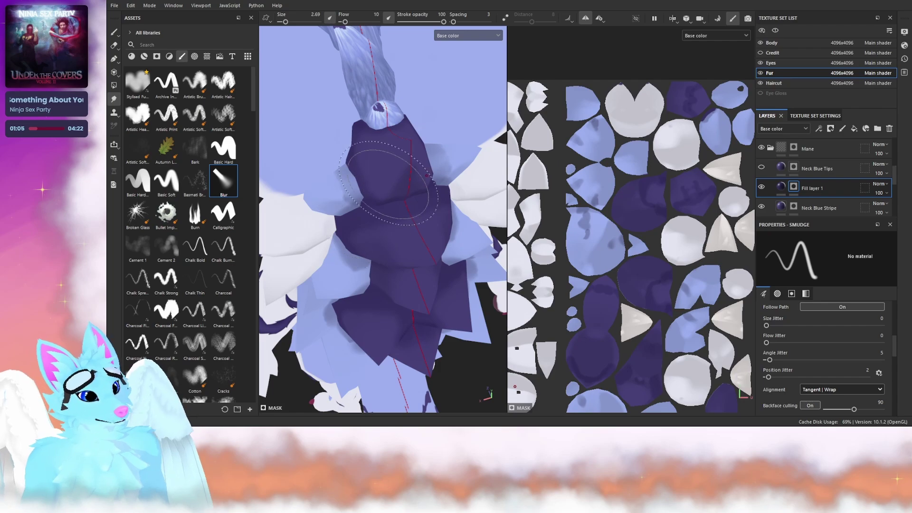
pyautogui.scroll(2, 385, 140)
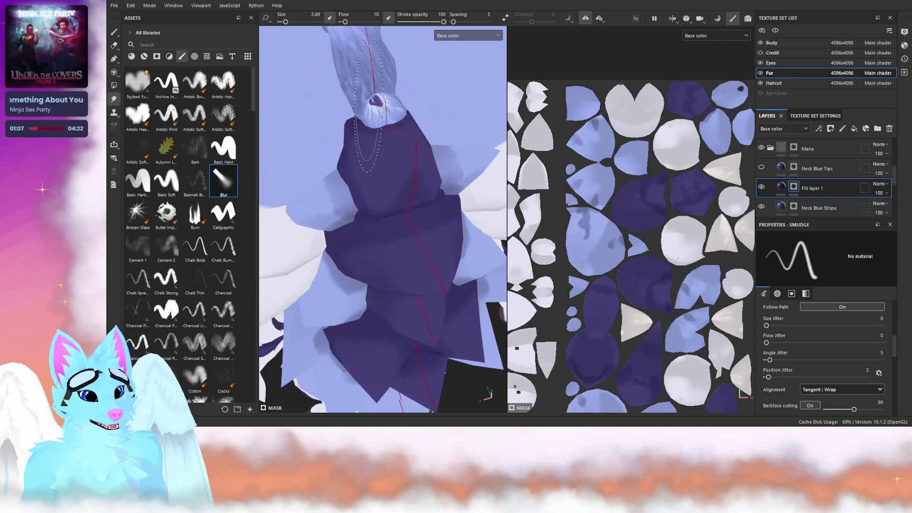
# - Smudge the Fill layer 1 mask with the Blur brush to soften the shading on the uppermost dark neck tufts
pyautogui.keyDown('alt'); pyautogui.moveTo(369, 105); pyautogui.dragTo(366, 207); pyautogui.keyUp('alt')
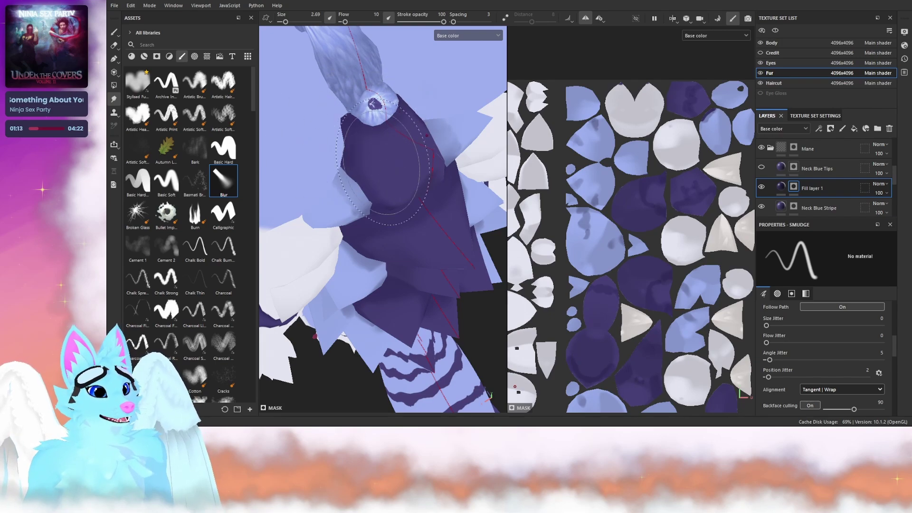
pyautogui.keyDown('alt'); pyautogui.moveTo(384, 164); pyautogui.dragTo(395, 221); pyautogui.keyUp('alt')
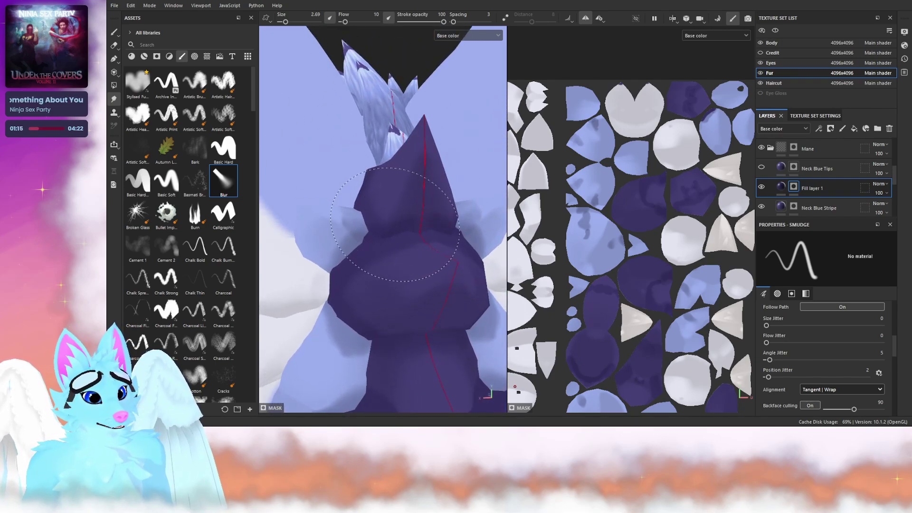
pyautogui.keyDown('alt'); pyautogui.moveTo(418, 259); pyautogui.dragTo(431, 269); pyautogui.keyUp('alt')
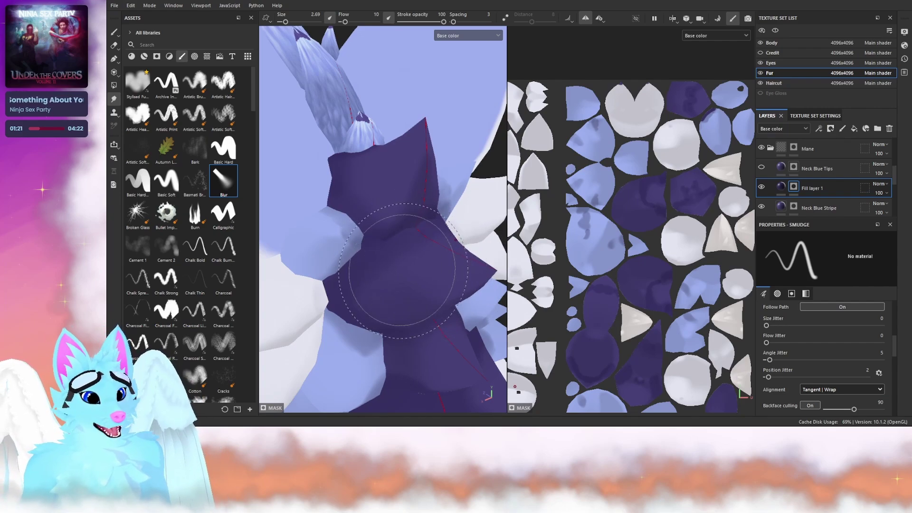
pyautogui.keyDown('alt'); pyautogui.moveTo(436, 279); pyautogui.dragTo(431, 210); pyautogui.keyUp('alt')
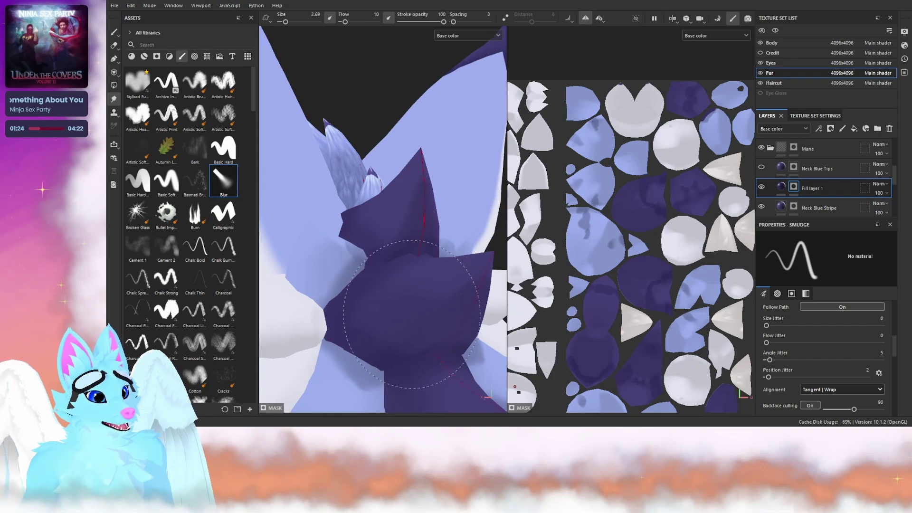
pyautogui.moveTo(412, 314)
pyautogui.mouseDown()
pyautogui.moveTo(410, 305)
pyautogui.moveTo(314, 271)
pyautogui.mouseUp()
pyautogui.press('alt')
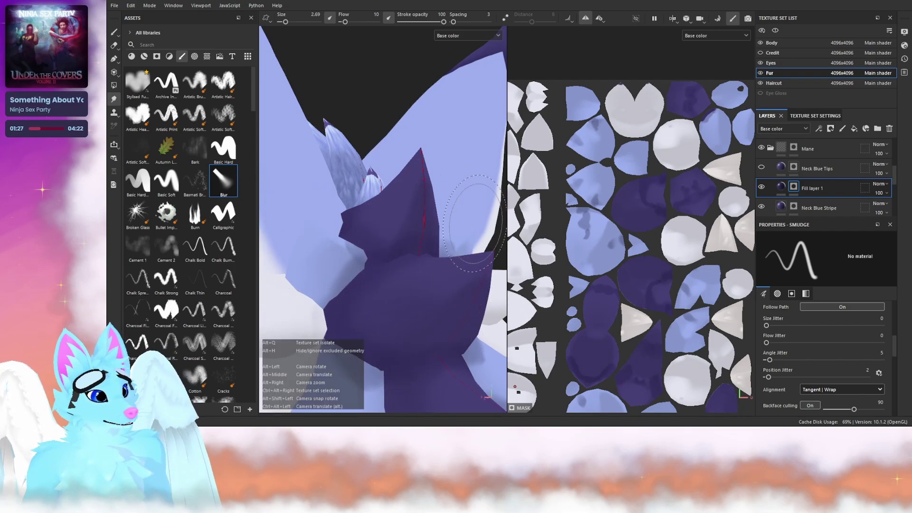
# - Smudge the mask shading across the middle dark neck tufts and the overlaps between them
pyautogui.moveTo(473, 224)
pyautogui.keyDown('alt'); pyautogui.mouseDown()
pyautogui.moveTo(468, 112)
pyautogui.moveTo(455, 160)
pyautogui.moveTo(463, 163)
pyautogui.mouseUp(); pyautogui.keyUp('alt')
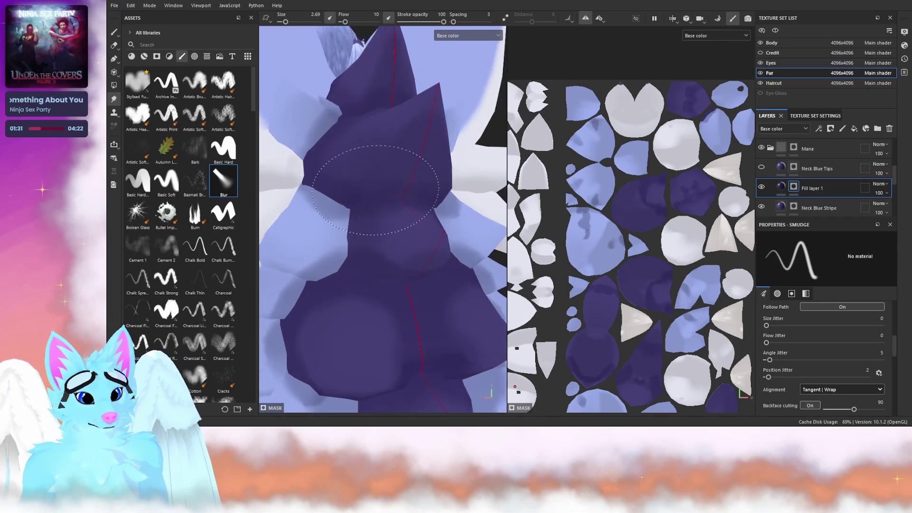
pyautogui.keyDown('alt'); pyautogui.moveTo(392, 223); pyautogui.dragTo(410, 255); pyautogui.keyUp('alt')
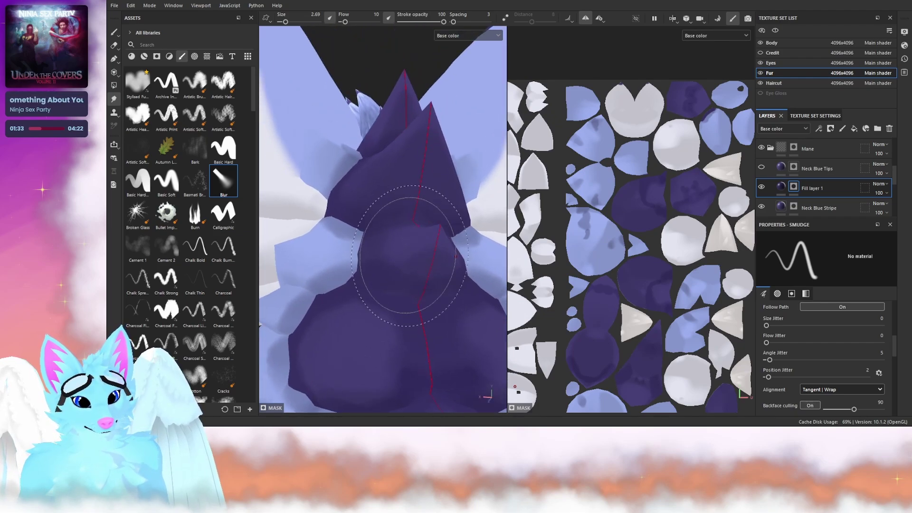
pyautogui.keyDown('alt'); pyautogui.moveTo(376, 325); pyautogui.dragTo(355, 342); pyautogui.keyUp('alt')
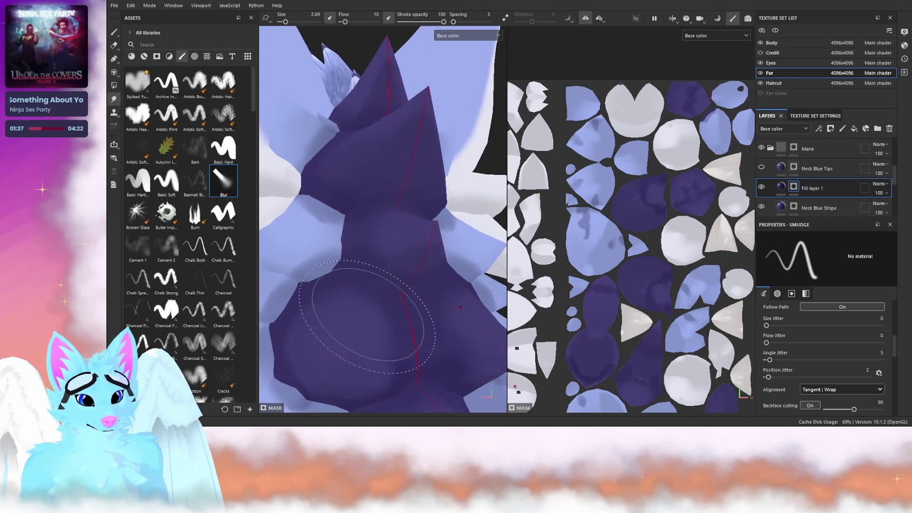
pyautogui.keyDown('alt'); pyautogui.moveTo(384, 341); pyautogui.dragTo(350, 356); pyautogui.keyUp('alt')
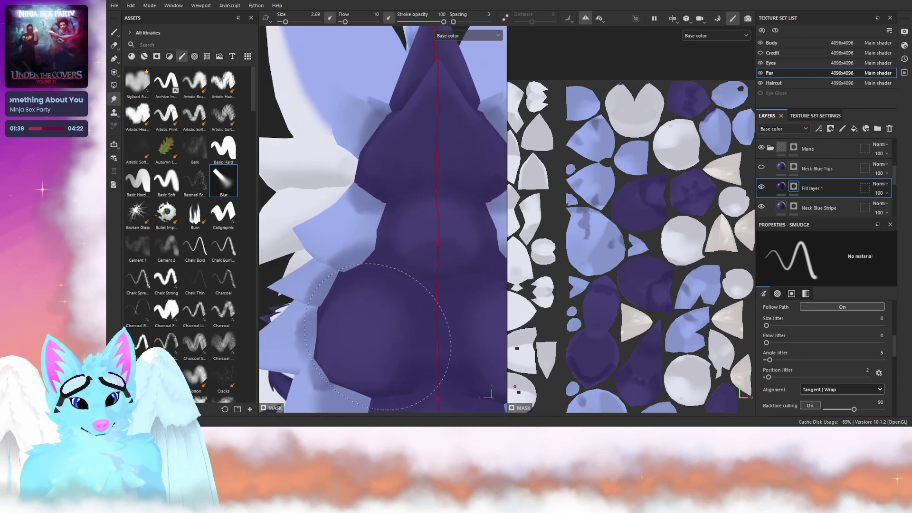
pyautogui.keyDown('alt'); pyautogui.moveTo(393, 328); pyautogui.dragTo(395, 277); pyautogui.keyUp('alt')
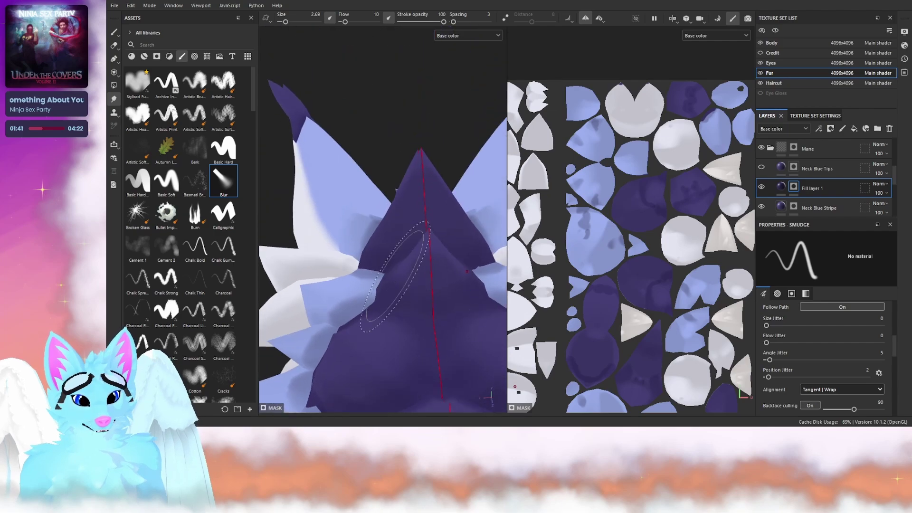
pyautogui.keyDown('alt'); pyautogui.moveTo(372, 336); pyautogui.dragTo(402, 216); pyautogui.keyUp('alt')
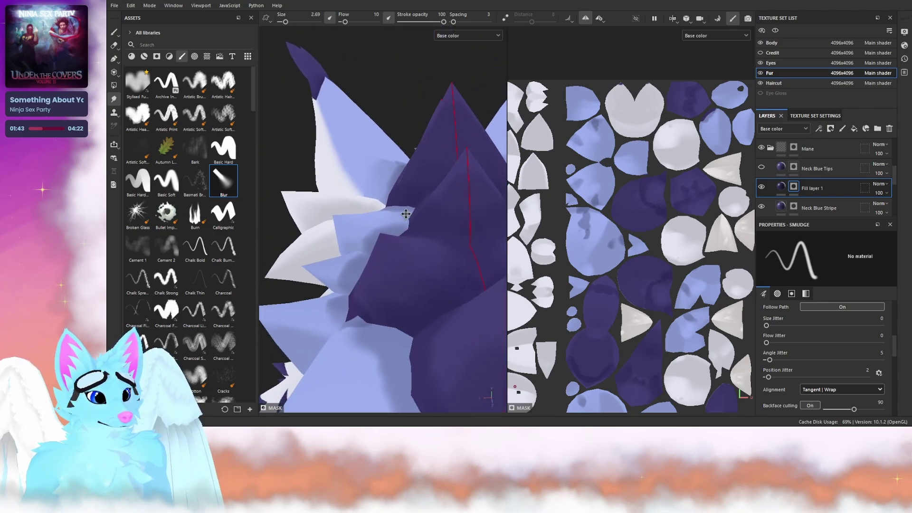
# - Blend the mask shading on the lower dark neck tufts where they meet the light blue side tufts
pyautogui.keyDown('alt'); pyautogui.moveTo(403, 216); pyautogui.dragTo(415, 186, button='middle'); pyautogui.keyUp('alt')
pyautogui.keyDown('alt'); pyautogui.moveTo(418, 224); pyautogui.dragTo(395, 278); pyautogui.keyUp('alt')
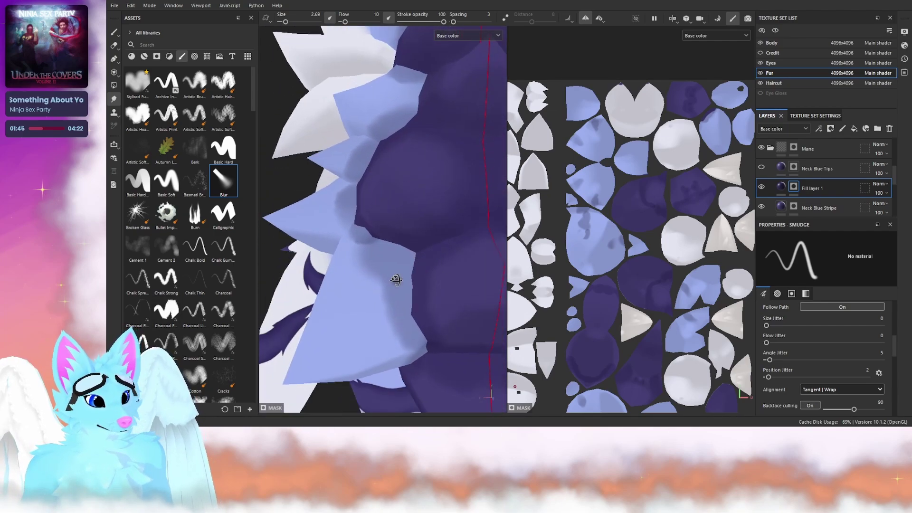
pyautogui.moveTo(393, 282)
pyautogui.keyDown('alt'); pyautogui.mouseDown(button='middle')
pyautogui.moveTo(387, 253)
pyautogui.moveTo(310, 215)
pyautogui.moveTo(266, 181)
pyautogui.moveTo(290, 211)
pyautogui.mouseUp(button='middle'); pyautogui.keyUp('alt')
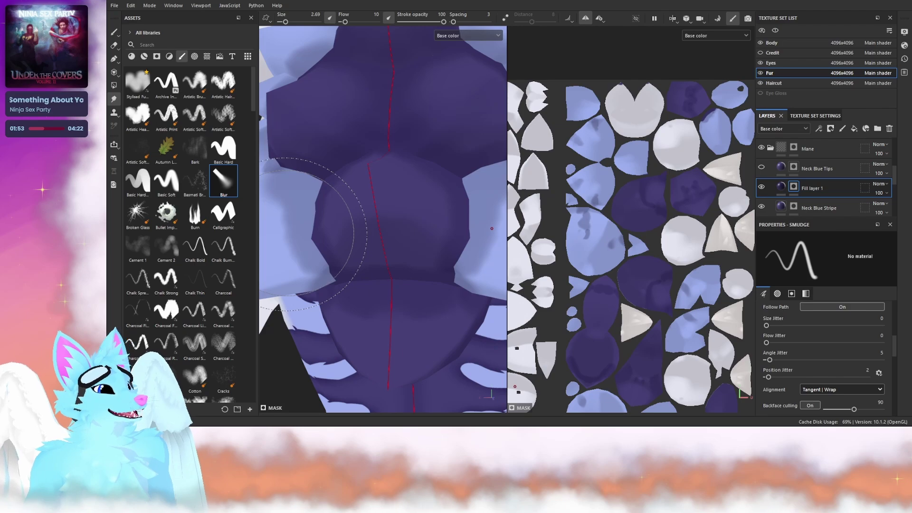
pyautogui.moveTo(387, 166)
pyautogui.keyDown('alt'); pyautogui.mouseDown()
pyautogui.moveTo(417, 204)
pyautogui.moveTo(415, 233)
pyautogui.moveTo(473, 240)
pyautogui.mouseUp(); pyautogui.keyUp('alt')
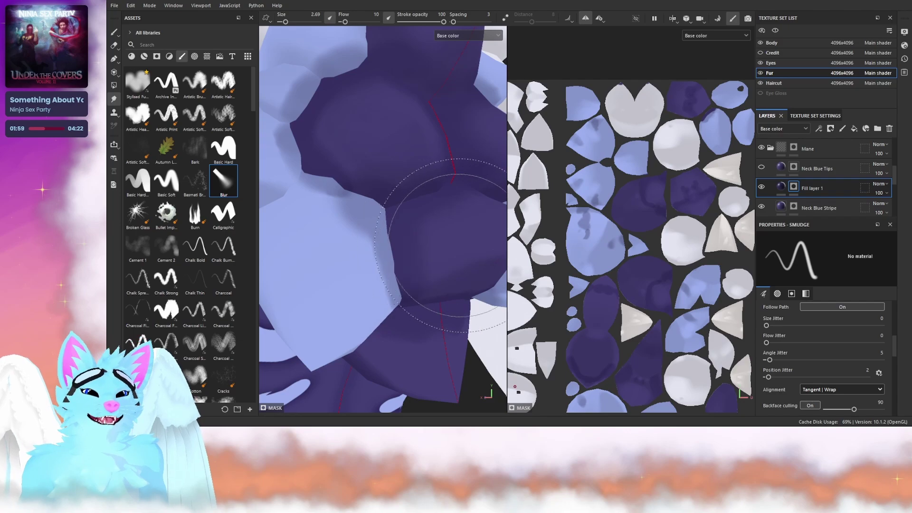
pyautogui.keyDown('alt'); pyautogui.moveTo(449, 228); pyautogui.dragTo(440, 212); pyautogui.keyUp('alt')
pyautogui.keyDown('alt'); pyautogui.moveTo(428, 122); pyautogui.dragTo(350, 149); pyautogui.keyUp('alt')
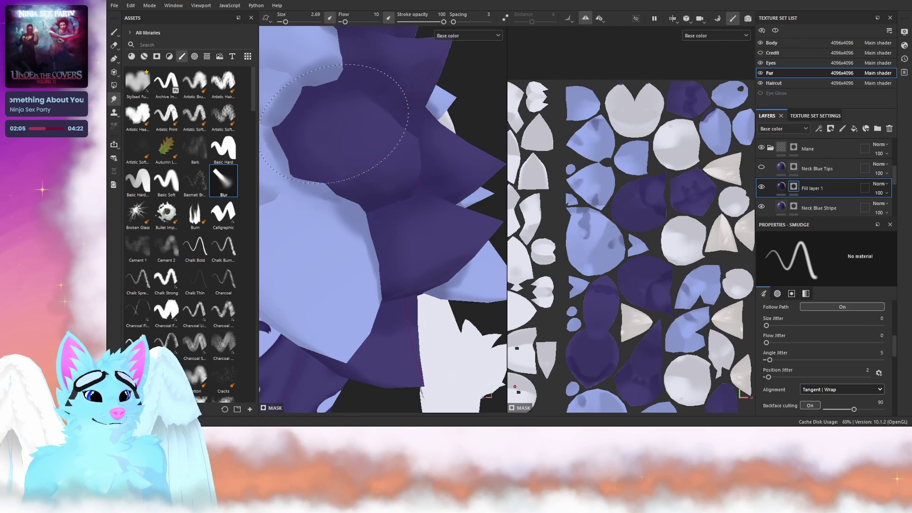
pyautogui.keyDown('alt'); pyautogui.moveTo(350, 125); pyautogui.dragTo(337, 140); pyautogui.keyUp('alt')
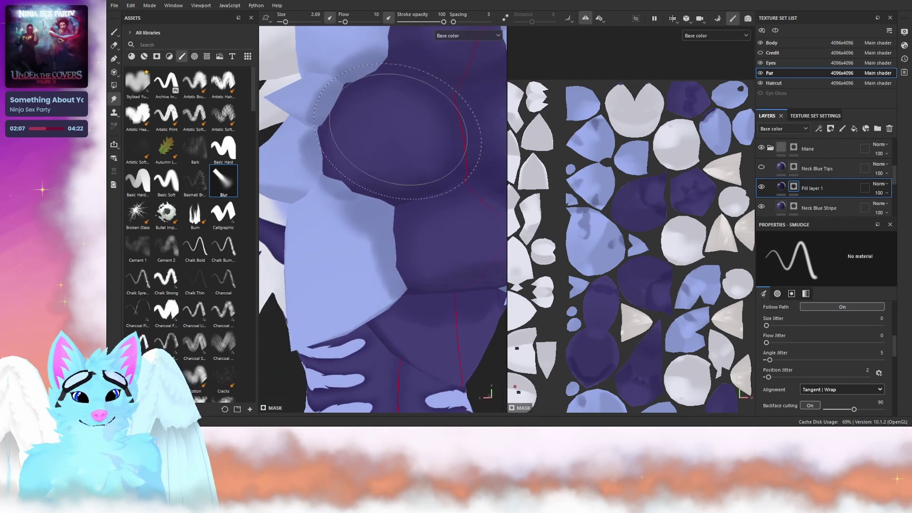
# - Smudge the mask shading on the lowest dark tuft and its transition into the striped back
pyautogui.moveTo(386, 195)
pyautogui.keyDown('alt'); pyautogui.mouseDown()
pyautogui.moveTo(394, 152)
pyautogui.moveTo(404, 180)
pyautogui.moveTo(299, 108)
pyautogui.mouseUp(); pyautogui.keyUp('alt')
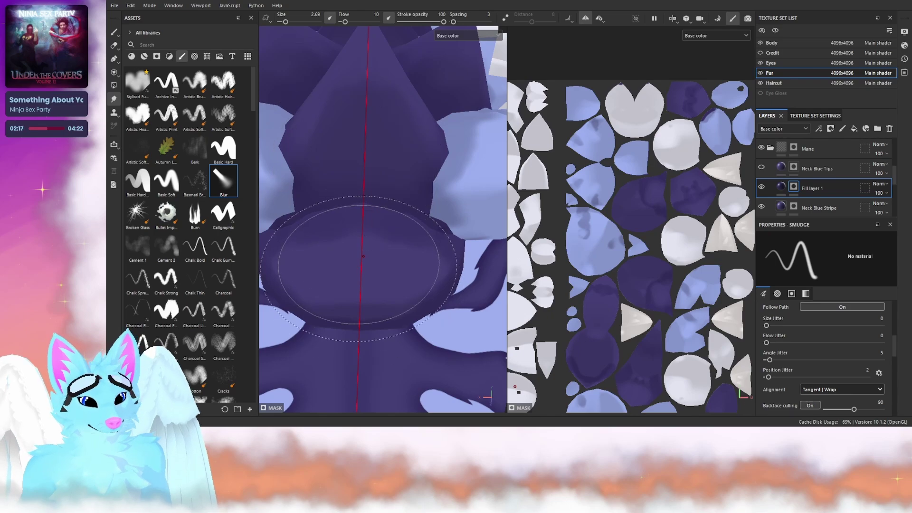
pyautogui.keyDown('alt'); pyautogui.moveTo(359, 260); pyautogui.dragTo(369, 286); pyautogui.keyUp('alt')
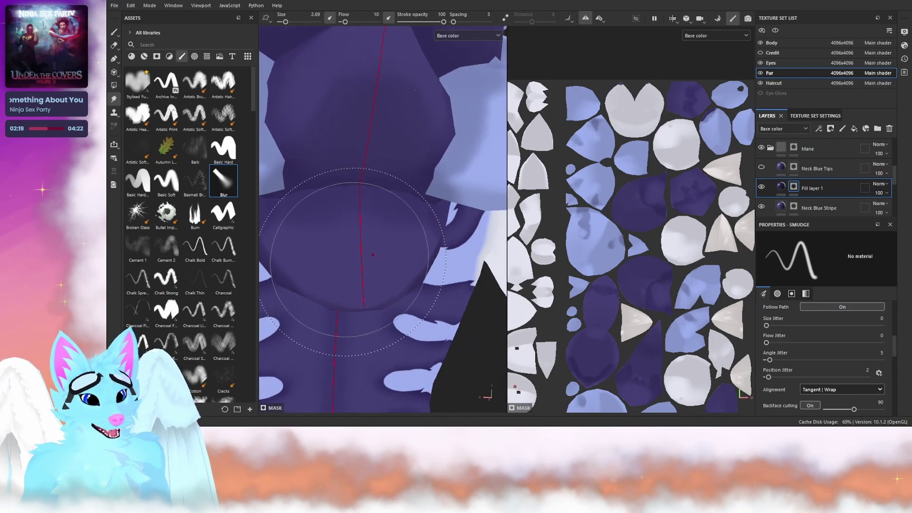
pyautogui.keyDown('alt'); pyautogui.moveTo(274, 225); pyautogui.dragTo(398, 133); pyautogui.keyUp('alt')
pyautogui.moveTo(410, 219)
pyautogui.keyDown('alt'); pyautogui.mouseDown()
pyautogui.moveTo(429, 174)
pyautogui.moveTo(427, 144)
pyautogui.moveTo(350, 147)
pyautogui.moveTo(446, 199)
pyautogui.moveTo(472, 252)
pyautogui.moveTo(388, 204)
pyautogui.moveTo(394, 137)
pyautogui.mouseUp(); pyautogui.keyUp('alt')
pyautogui.scroll(3, 398, 142)
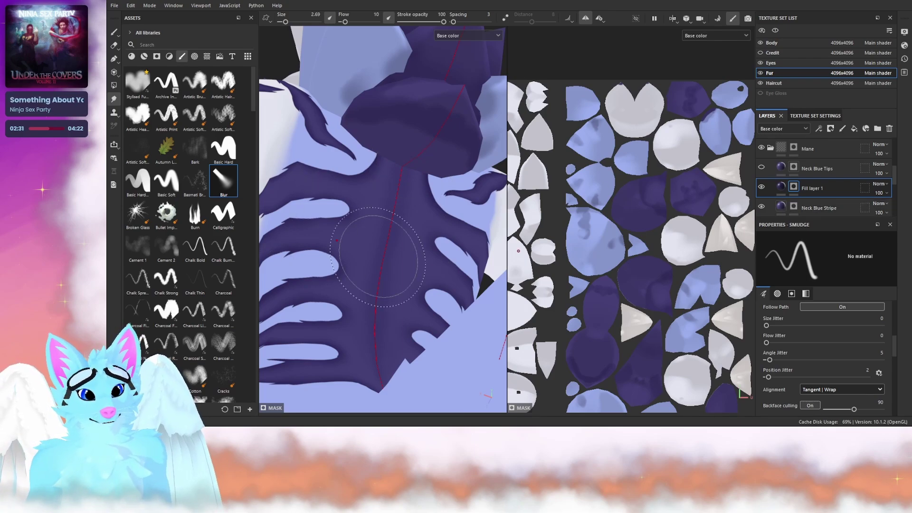
# - Switch to painting with the Basic Soft brush at size 1.86 and a grayscale value of 0
pyautogui.press('1')
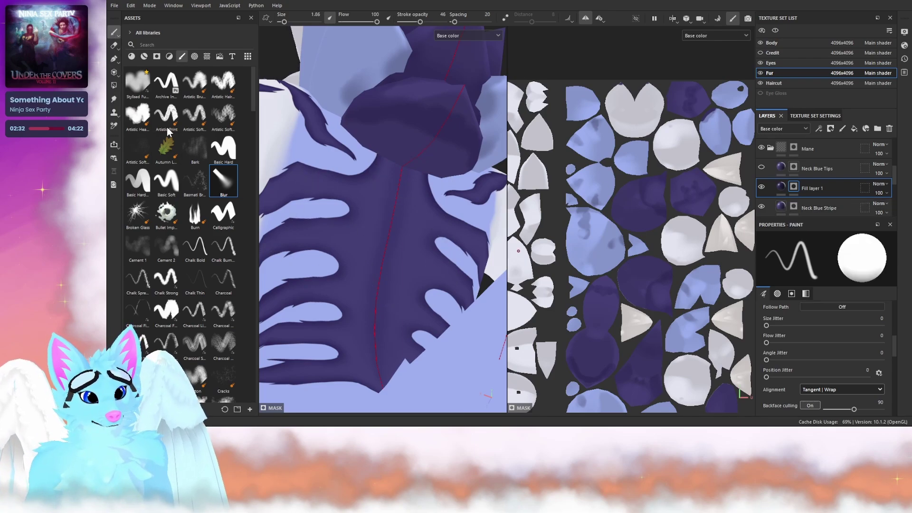
pyautogui.click(166, 181)
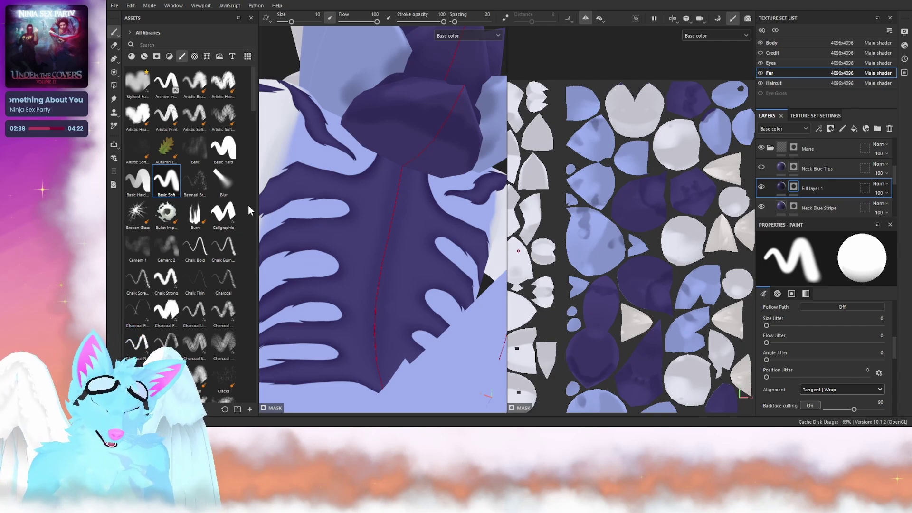
pyautogui.click(805, 294)
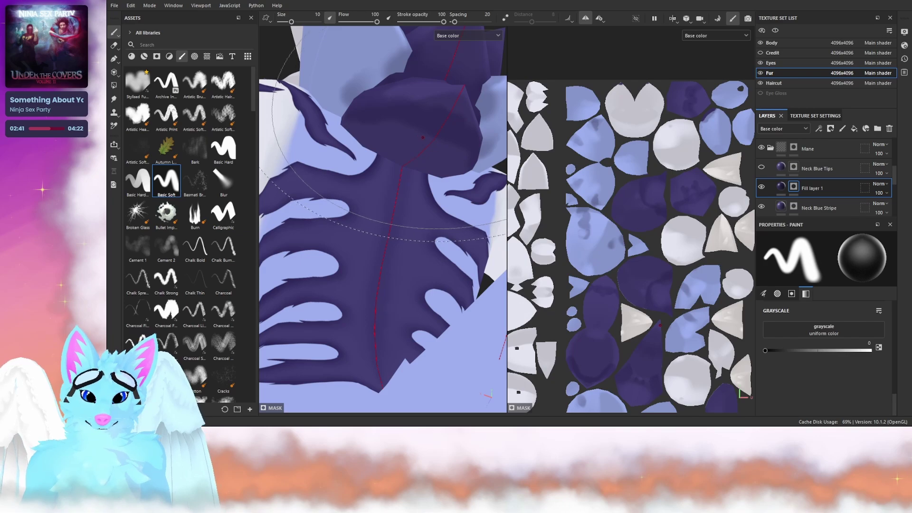
pyautogui.keyDown('ctrl'); pyautogui.moveTo(456, 153); pyautogui.dragTo(421, 153, button='right'); pyautogui.keyUp('ctrl')
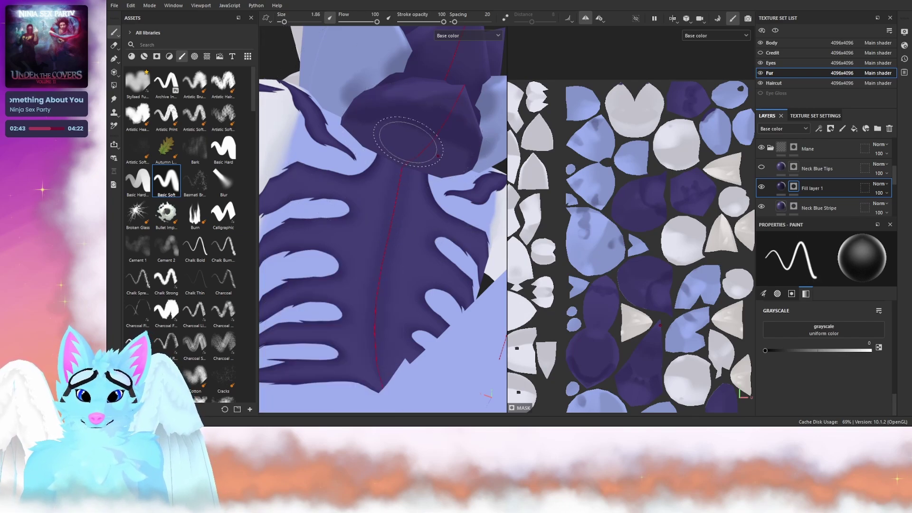
pyautogui.moveTo(433, 117)
pyautogui.keyDown('alt'); pyautogui.mouseDown()
pyautogui.moveTo(427, 127)
pyautogui.moveTo(418, 111)
pyautogui.moveTo(434, 106)
pyautogui.moveTo(426, 112)
pyautogui.moveTo(462, 167)
pyautogui.moveTo(454, 180)
pyautogui.mouseUp(); pyautogui.keyUp('alt')
# - Set the grayscale to 1 and stroke opacity to 37, and paint soft shading around the lowest dark tuft's base
pyautogui.click(873, 350)
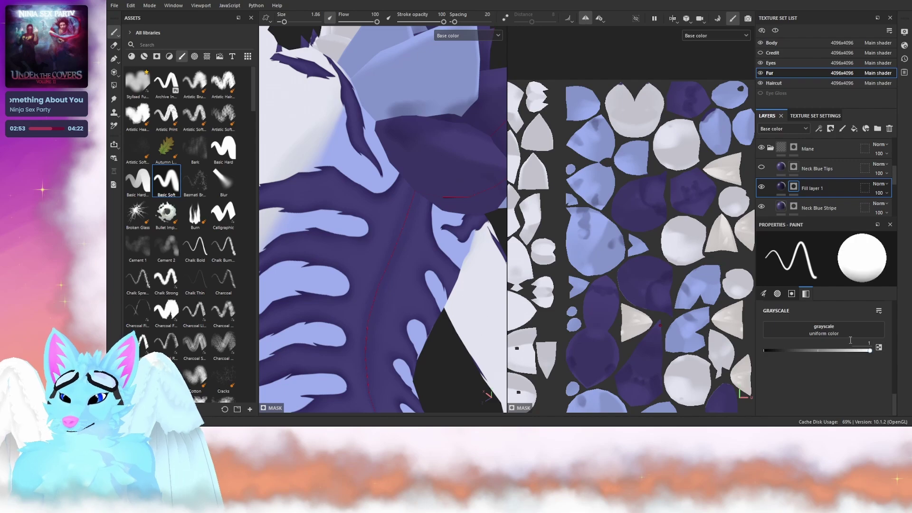
pyautogui.keyDown('alt'); pyautogui.moveTo(457, 195); pyautogui.dragTo(445, 169); pyautogui.keyUp('alt')
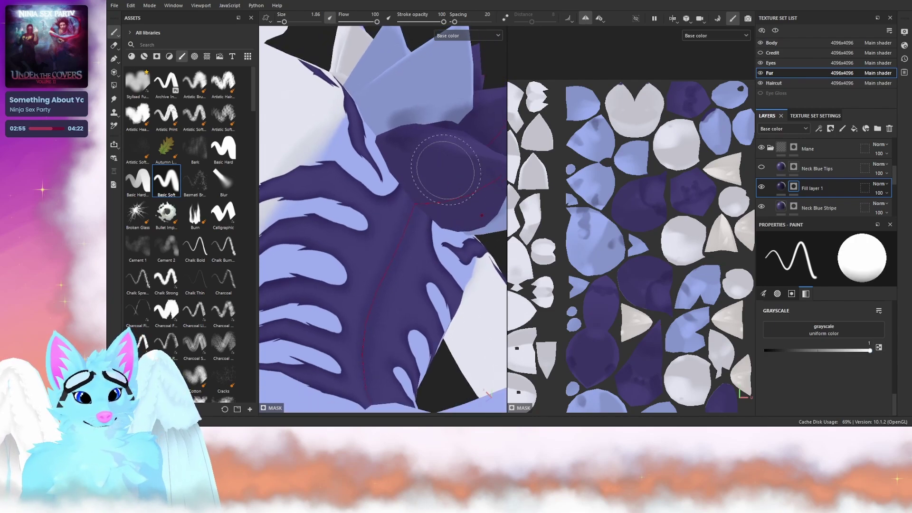
pyautogui.moveTo(382, 142); pyautogui.dragTo(393, 185)
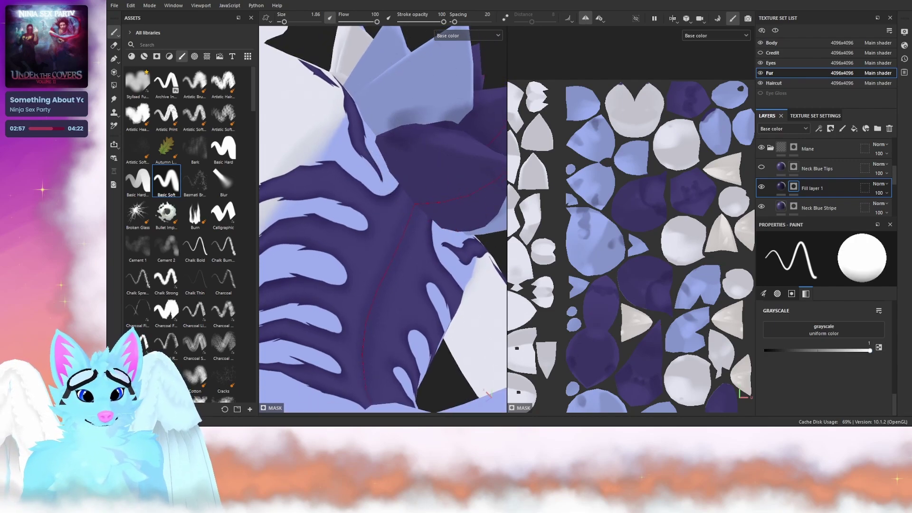
pyautogui.click(417, 22)
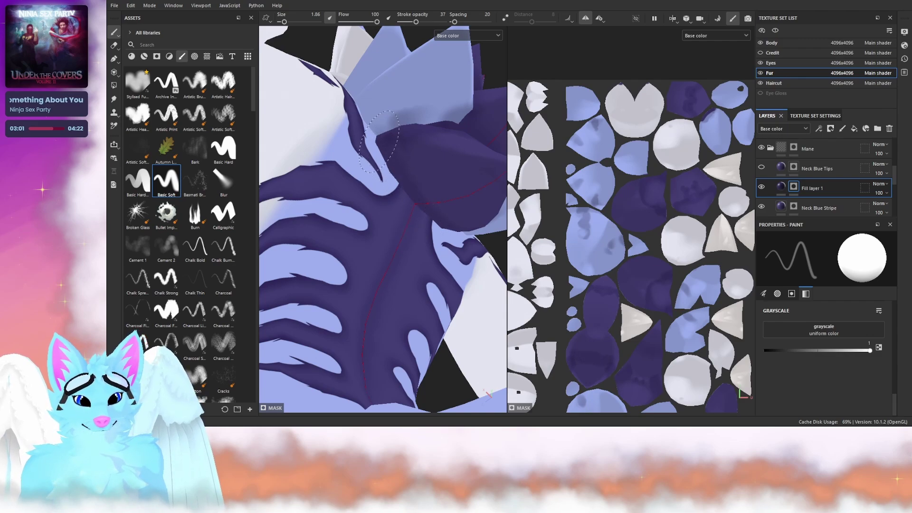
pyautogui.moveTo(378, 141)
pyautogui.keyDown('alt'); pyautogui.mouseDown()
pyautogui.moveTo(393, 206)
pyautogui.moveTo(366, 211)
pyautogui.moveTo(421, 161)
pyautogui.moveTo(418, 179)
pyautogui.moveTo(391, 72)
pyautogui.mouseUp(); pyautogui.keyUp('alt')
# - Smudge the shading around the lowest tuft's base with the Blur brush, reducing the brush size to 1.08
pyautogui.click(224, 181)
pyautogui.moveTo(410, 142)
pyautogui.keyDown('alt'); pyautogui.mouseDown()
pyautogui.moveTo(416, 177)
pyautogui.moveTo(436, 152)
pyautogui.moveTo(405, 102)
pyautogui.moveTo(373, 212)
pyautogui.mouseUp(); pyautogui.keyUp('alt')
pyautogui.scroll(3, 359, 228)
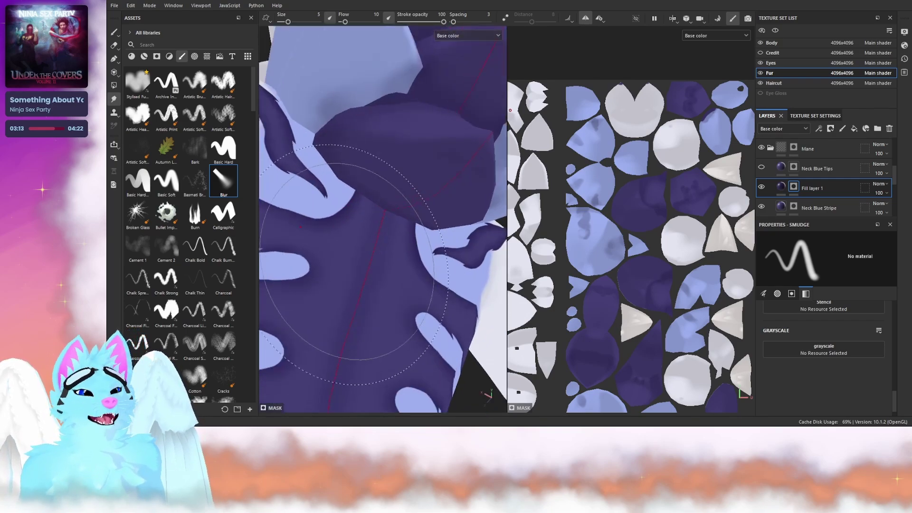
pyautogui.moveTo(367, 260)
pyautogui.keyDown('alt'); pyautogui.mouseDown()
pyautogui.moveTo(398, 236)
pyautogui.moveTo(415, 242)
pyautogui.moveTo(434, 214)
pyautogui.mouseUp(); pyautogui.keyUp('alt')
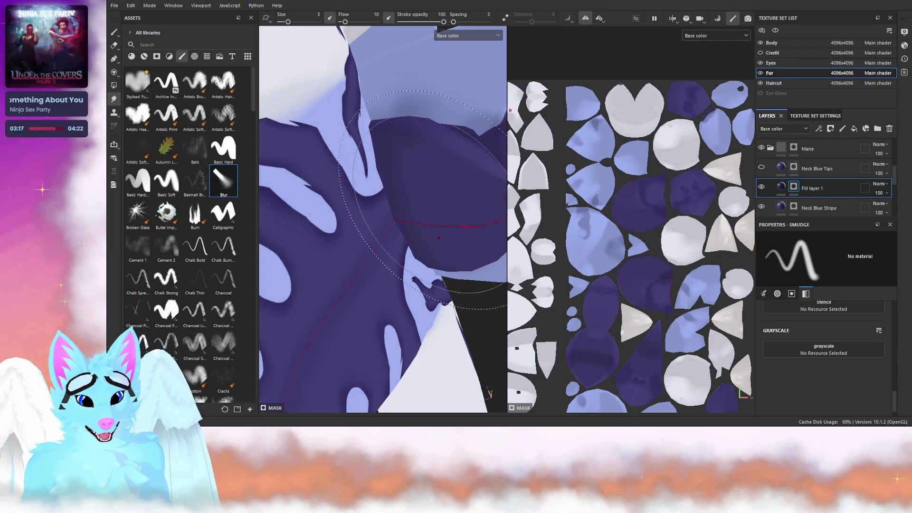
pyautogui.keyDown('ctrl'); pyautogui.moveTo(383, 159); pyautogui.dragTo(340, 159, button='right'); pyautogui.keyUp('ctrl')
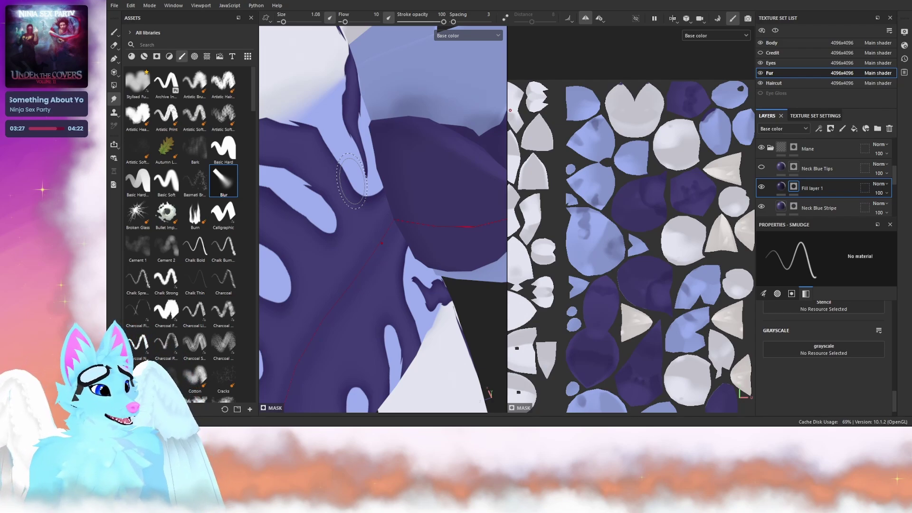
pyautogui.scroll(-3, 375, 209)
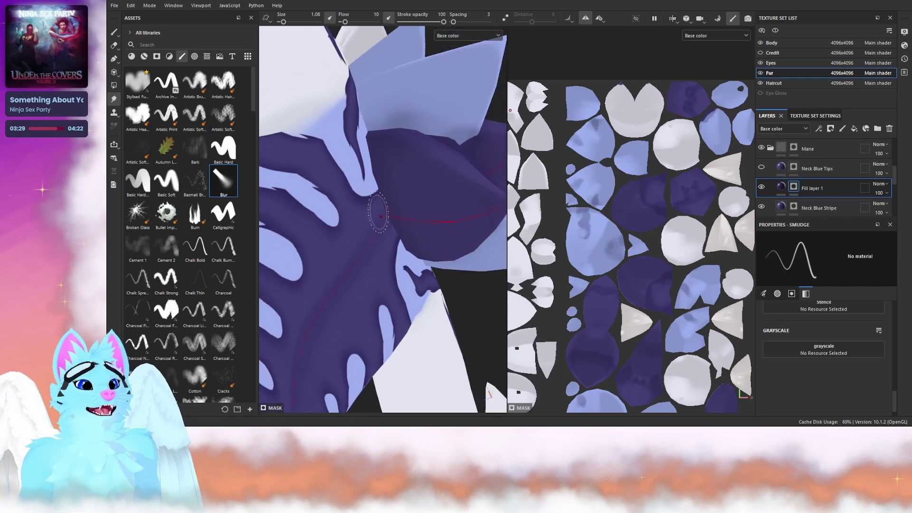
pyautogui.keyDown('alt'); pyautogui.moveTo(443, 188); pyautogui.dragTo(416, 160); pyautogui.keyUp('alt')
pyautogui.keyDown('alt'); pyautogui.moveTo(426, 142); pyautogui.dragTo(364, 199, button='middle'); pyautogui.keyUp('alt')
pyautogui.moveTo(388, 185)
pyautogui.keyDown('alt'); pyautogui.mouseDown()
pyautogui.moveTo(345, 205)
pyautogui.moveTo(377, 163)
pyautogui.moveTo(372, 190)
pyautogui.moveTo(316, 179)
pyautogui.moveTo(474, 212)
pyautogui.moveTo(386, 192)
pyautogui.moveTo(370, 176)
pyautogui.mouseUp(); pyautogui.keyUp('alt')
# - Paint dark shading along the seam above the lowest dark tuft with the Basic Soft brush at size 0.58 and full opacity
pyautogui.click(113, 32)
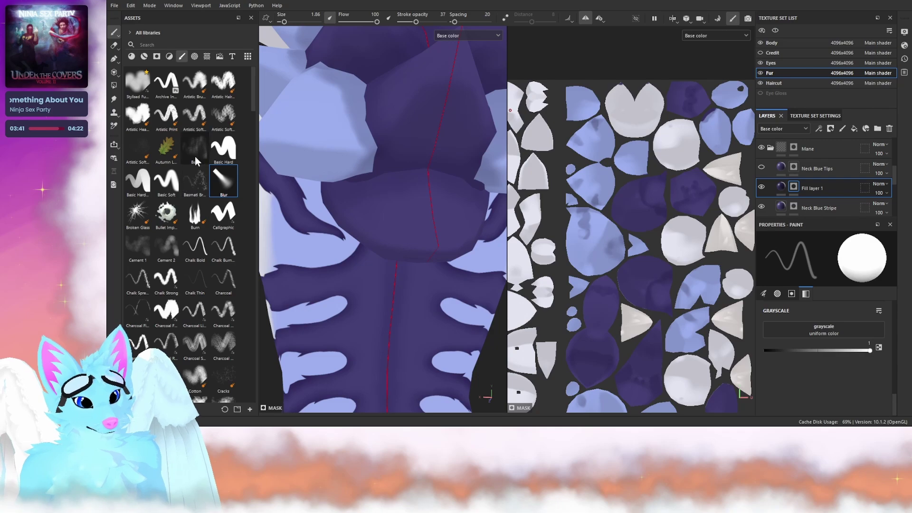
pyautogui.moveTo(166, 183)
pyautogui.mouseDown()
pyautogui.moveTo(261, 192)
pyautogui.moveTo(375, 187)
pyautogui.moveTo(169, 183)
pyautogui.mouseUp()
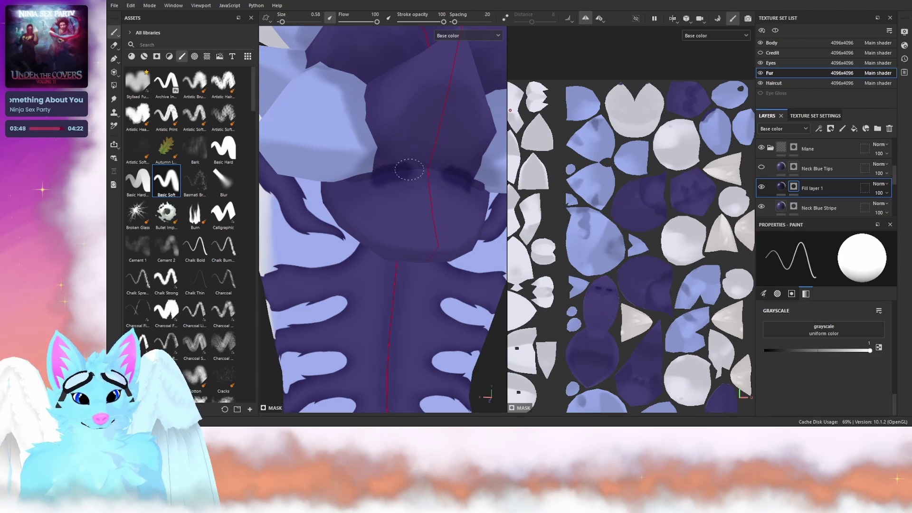
pyautogui.keyDown('alt'); pyautogui.moveTo(388, 179); pyautogui.dragTo(381, 269); pyautogui.keyUp('alt')
pyautogui.keyDown('alt'); pyautogui.moveTo(361, 272); pyautogui.dragTo(302, 239); pyautogui.keyUp('alt')
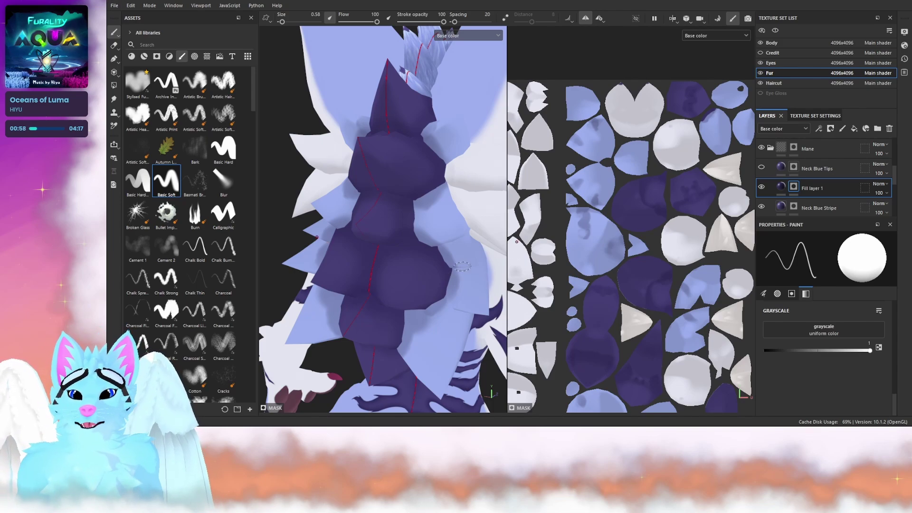
# - With symmetry off, use Polygon Fill at value 0 to clear the mask shading from the large light blue UV island
pyautogui.click(114, 86)
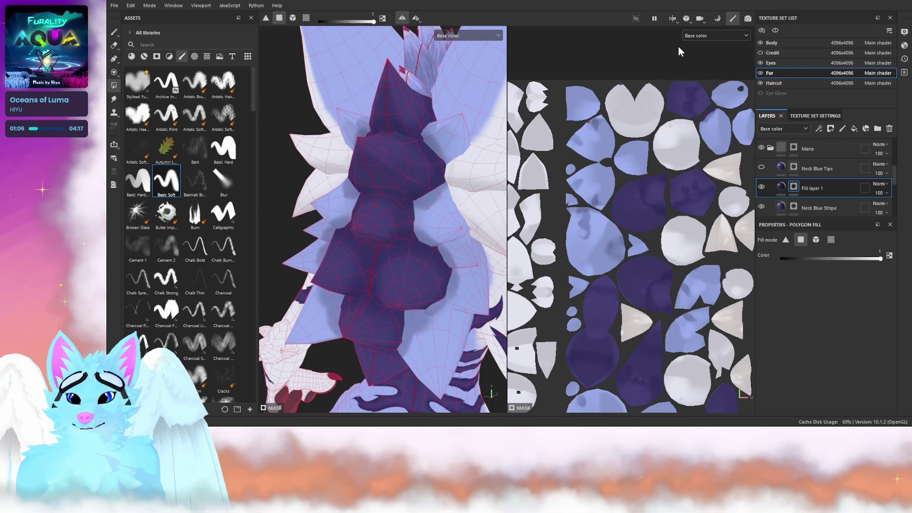
pyautogui.click(401, 18)
pyautogui.scroll(5, 611, 272)
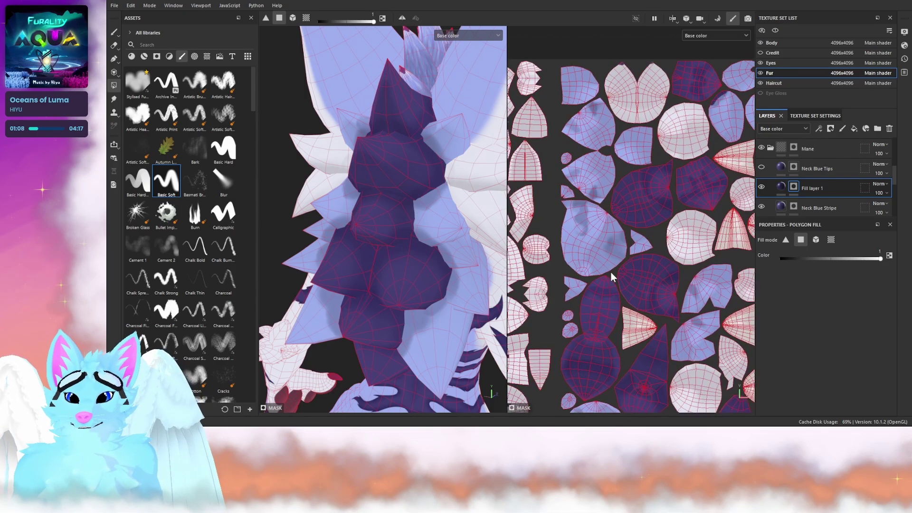
pyautogui.moveTo(561, 168); pyautogui.dragTo(587, 215)
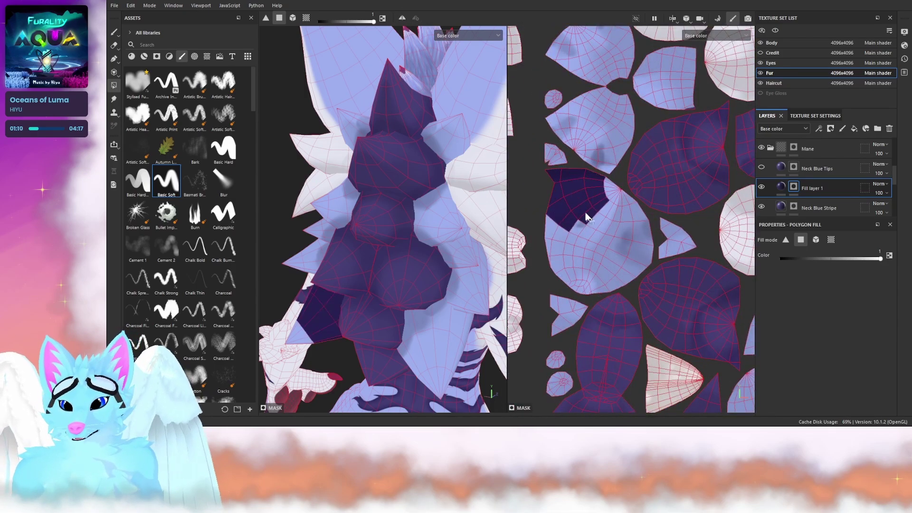
pyautogui.press('x')
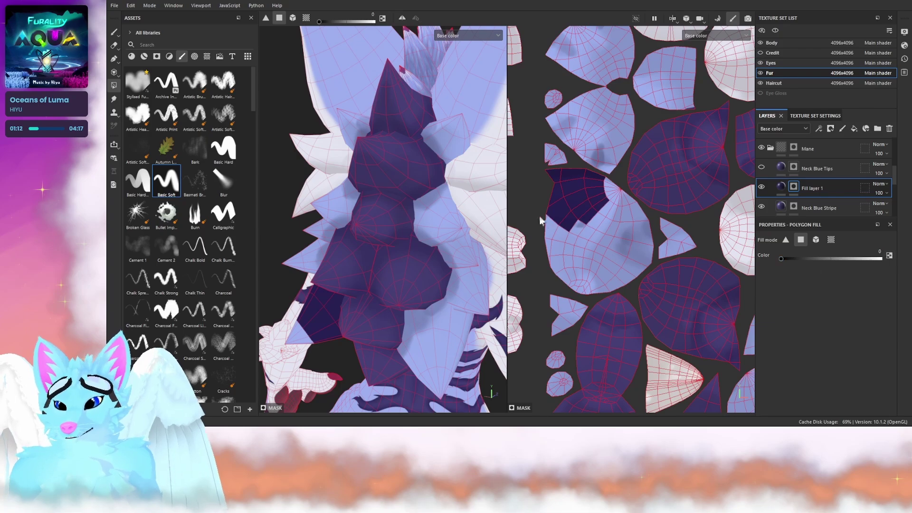
pyautogui.moveTo(541, 154); pyautogui.dragTo(635, 273)
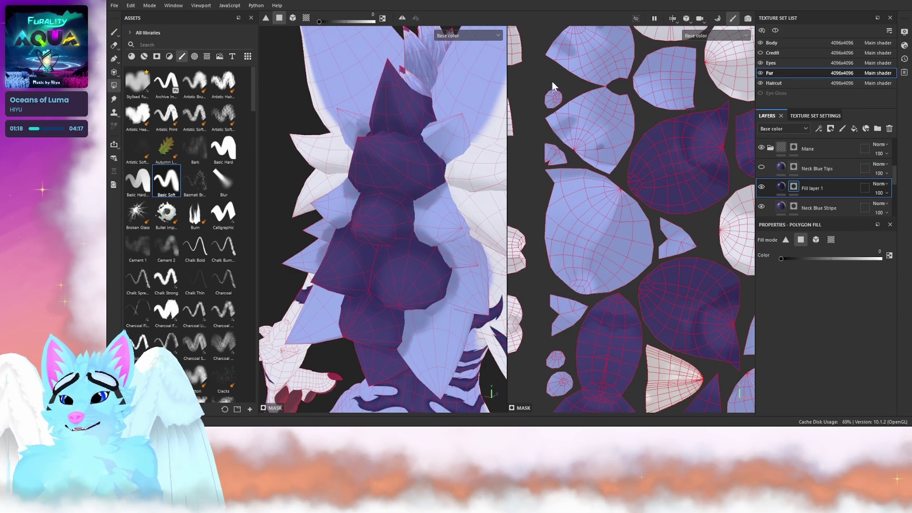
# - Clear the stray shading from the two light blue UV islands above the large one with Polygon Fill
pyautogui.moveTo(536, 82); pyautogui.dragTo(605, 175)
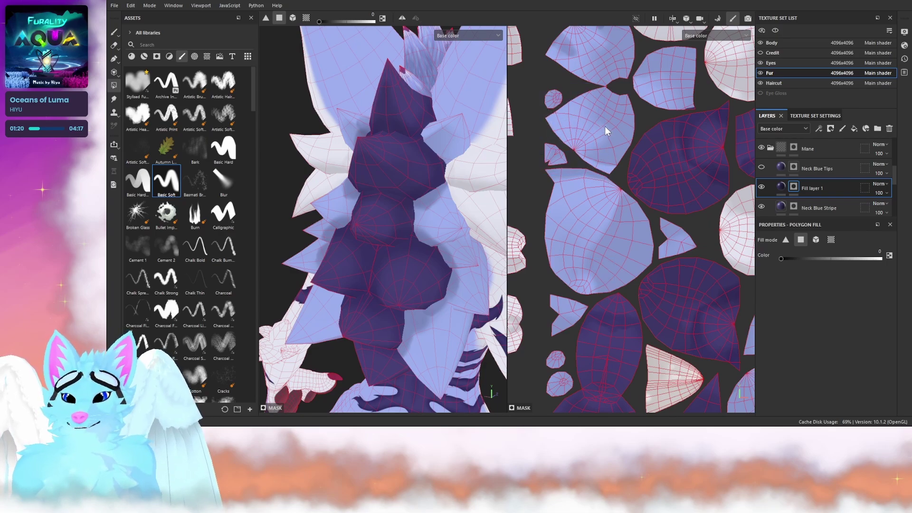
pyautogui.keyDown('alt'); pyautogui.moveTo(601, 137); pyautogui.dragTo(608, 265, button='middle'); pyautogui.keyUp('alt')
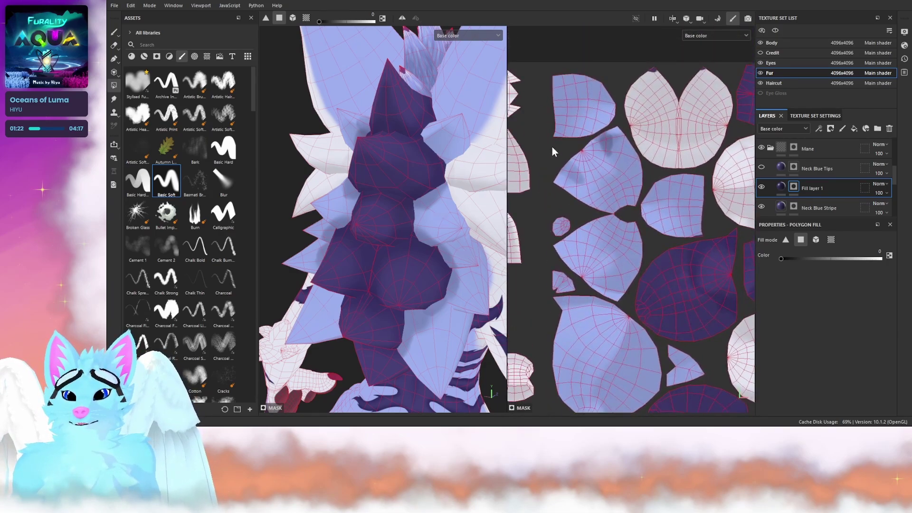
pyautogui.moveTo(551, 147); pyautogui.dragTo(592, 193)
pyautogui.moveTo(588, 119); pyautogui.dragTo(611, 167)
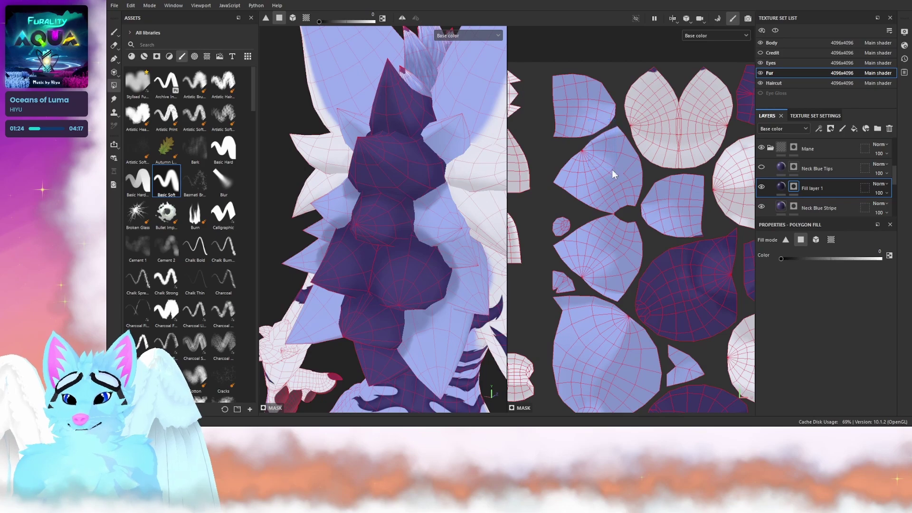
# - Erase the mask shading on the two notched light blue UV islands with the value 0 polygon fill
pyautogui.keyDown('alt'); pyautogui.moveTo(612, 171); pyautogui.dragTo(557, 65, button='middle'); pyautogui.keyUp('alt')
pyautogui.moveTo(648, 244); pyautogui.dragTo(598, 301)
pyautogui.keyDown('alt'); pyautogui.moveTo(616, 322); pyautogui.dragTo(638, 223, button='middle'); pyautogui.keyUp('alt')
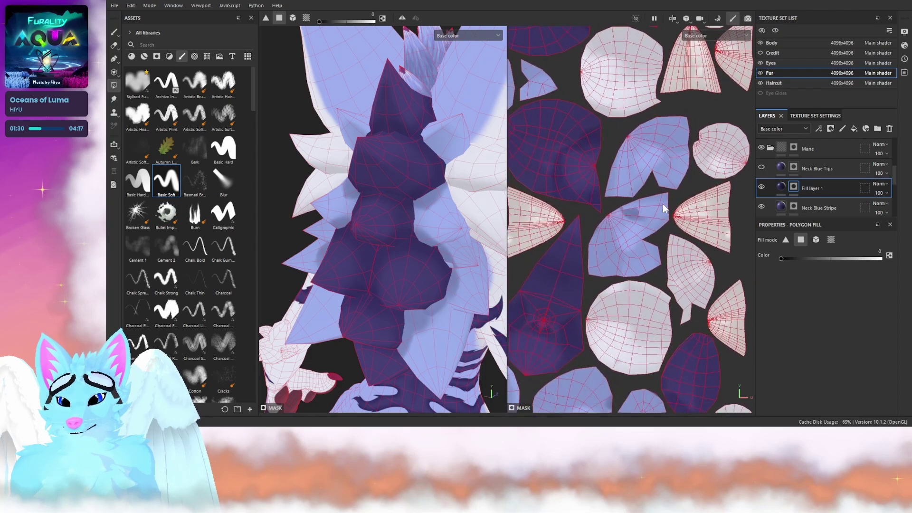
pyautogui.moveTo(660, 210); pyautogui.dragTo(615, 266)
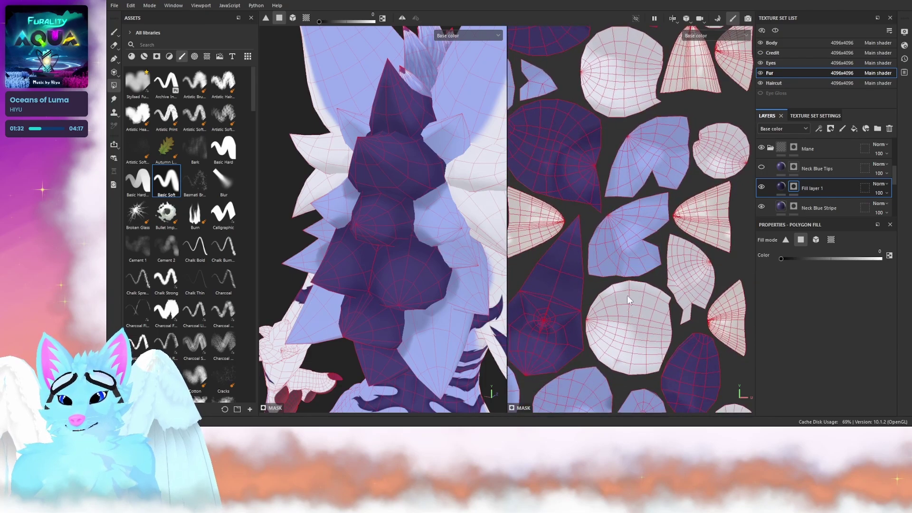
# - Clear the mask on the two rounded, pointed light blue UV islands beside the double-lobed island
pyautogui.keyDown('alt'); pyautogui.moveTo(627, 295); pyautogui.dragTo(617, 131, button='middle'); pyautogui.keyUp('alt')
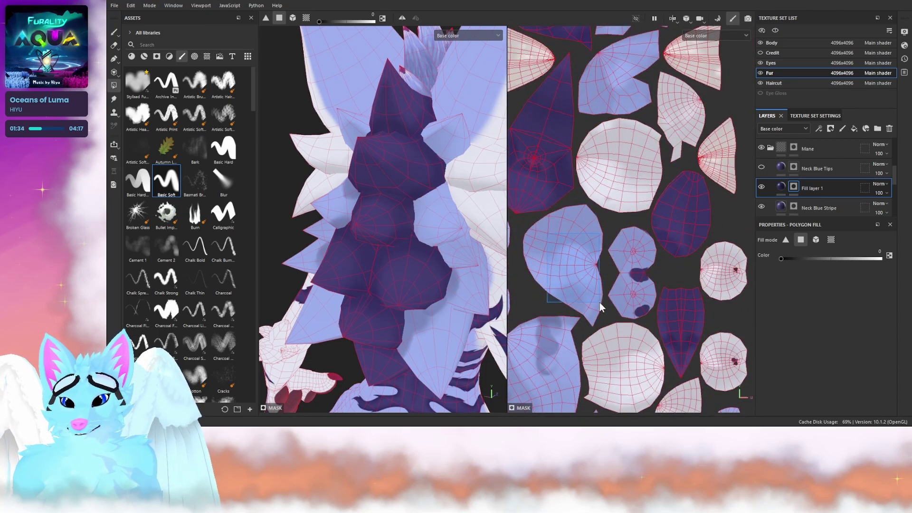
pyautogui.keyDown('alt'); pyautogui.moveTo(600, 302); pyautogui.dragTo(643, 220, button='middle'); pyautogui.keyUp('alt')
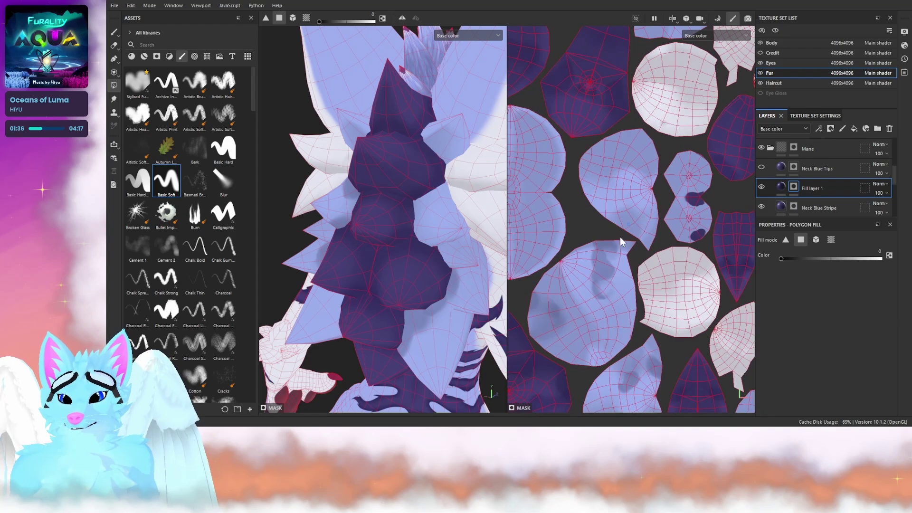
pyautogui.moveTo(614, 223); pyautogui.dragTo(586, 309)
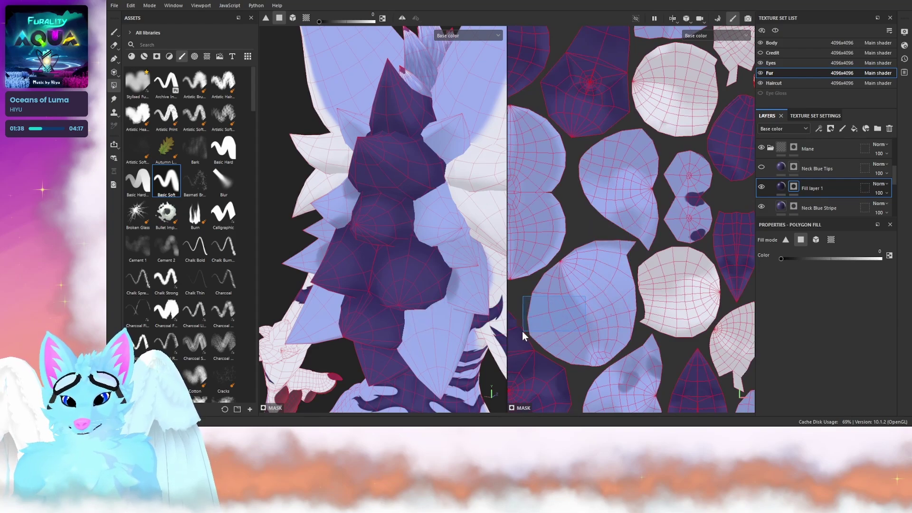
pyautogui.moveTo(522, 331); pyautogui.dragTo(533, 344)
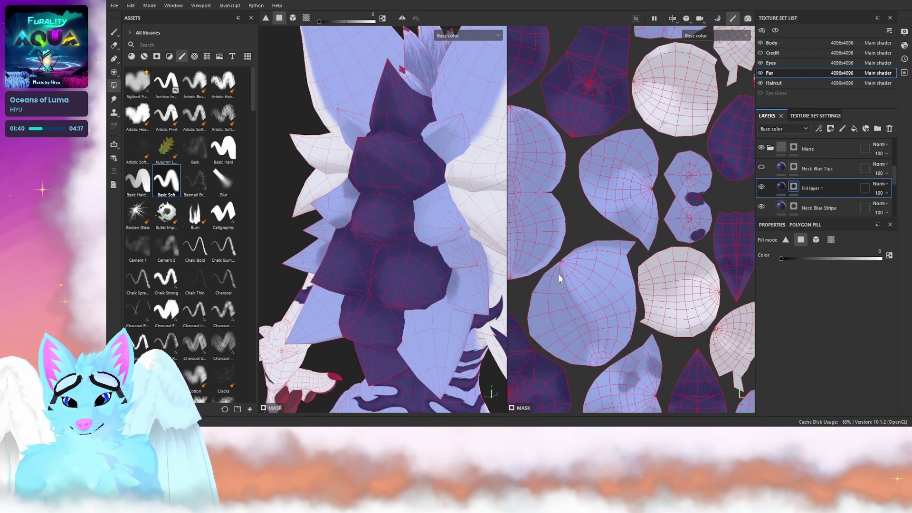
# - Clear the mask shading from the lowest pointed light blue UV island and the small oval island near the layout's bottom edge
pyautogui.moveTo(595, 361); pyautogui.dragTo(577, 185, button='middle')
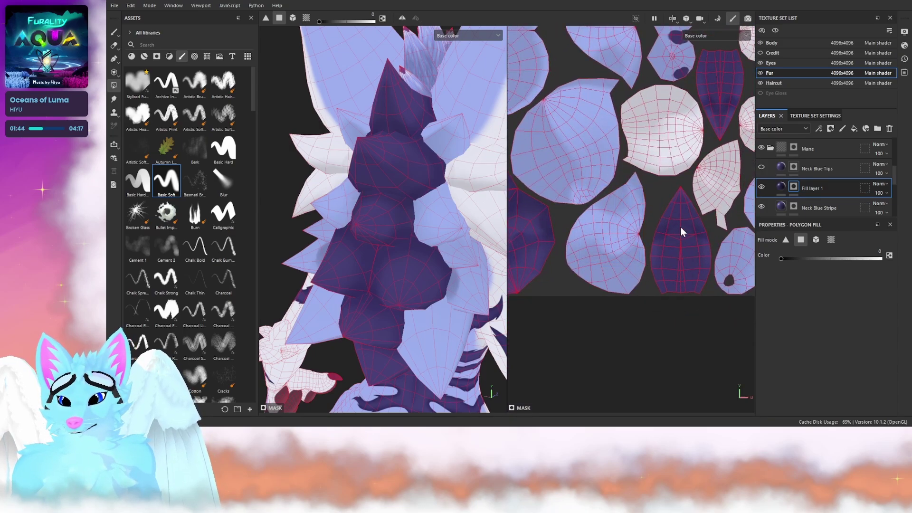
pyautogui.keyDown('alt'); pyautogui.moveTo(680, 226); pyautogui.dragTo(576, 247, button='middle'); pyautogui.keyUp('alt')
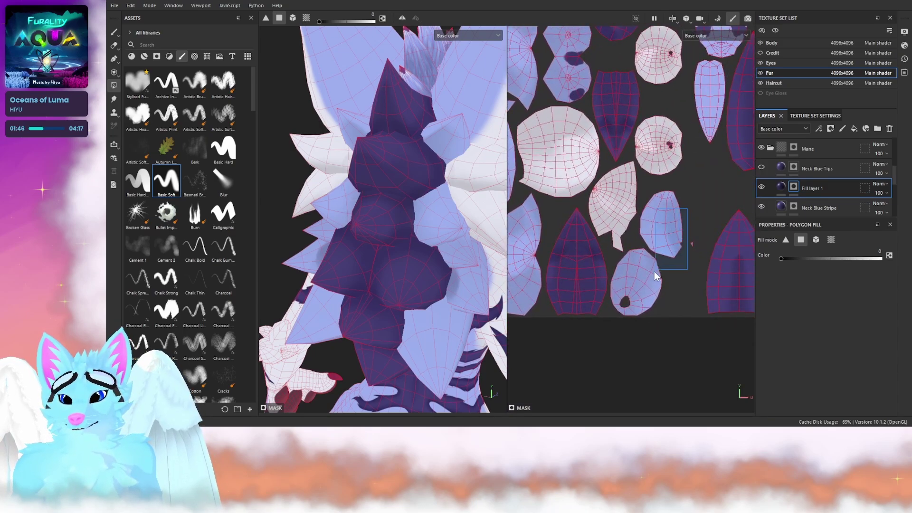
pyautogui.moveTo(664, 267); pyautogui.dragTo(665, 281, button='middle')
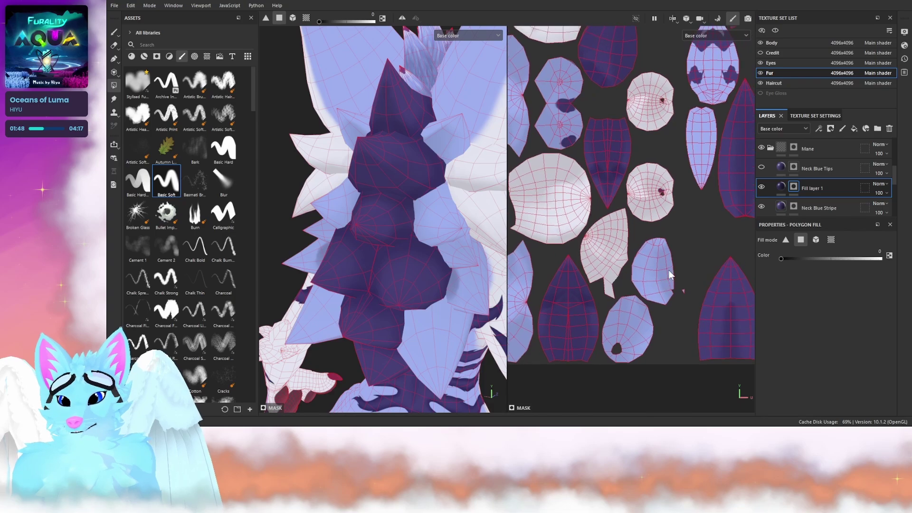
# - Clear the stray shading from the double-lobed light blue UV island and the small round island above it
pyautogui.scroll(5, 617, 170)
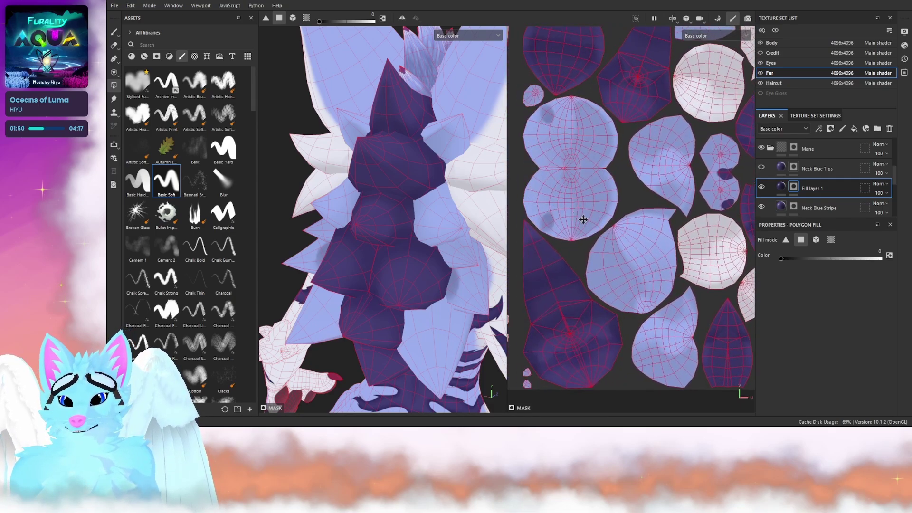
pyautogui.moveTo(651, 208); pyautogui.dragTo(603, 260)
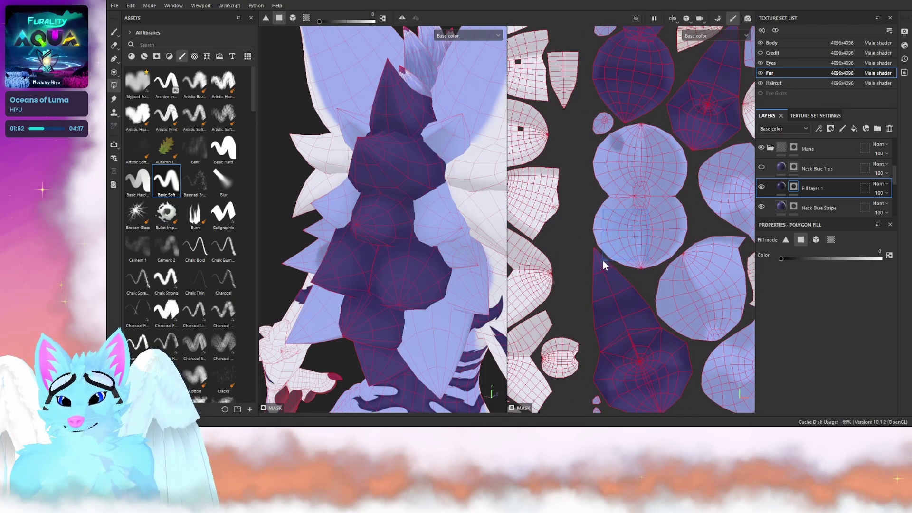
pyautogui.moveTo(635, 137); pyautogui.dragTo(591, 150)
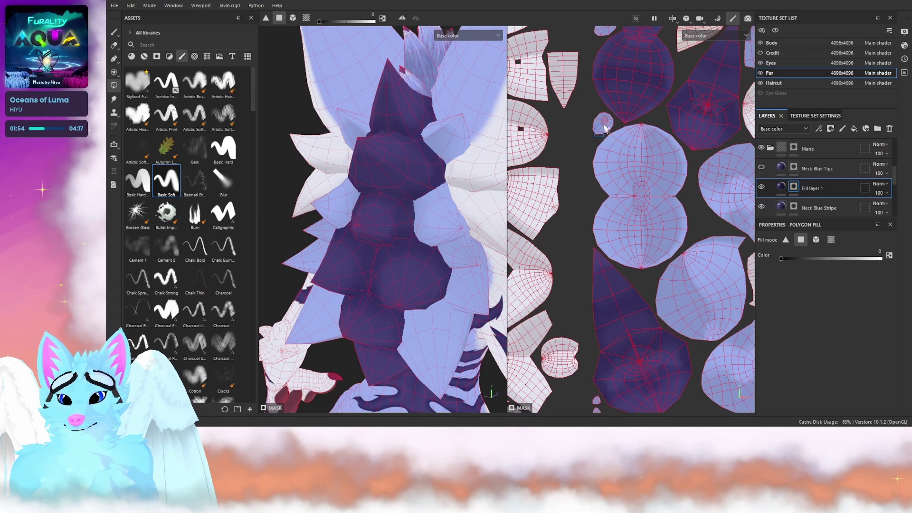
pyautogui.moveTo(608, 117); pyautogui.dragTo(580, 243, button='middle')
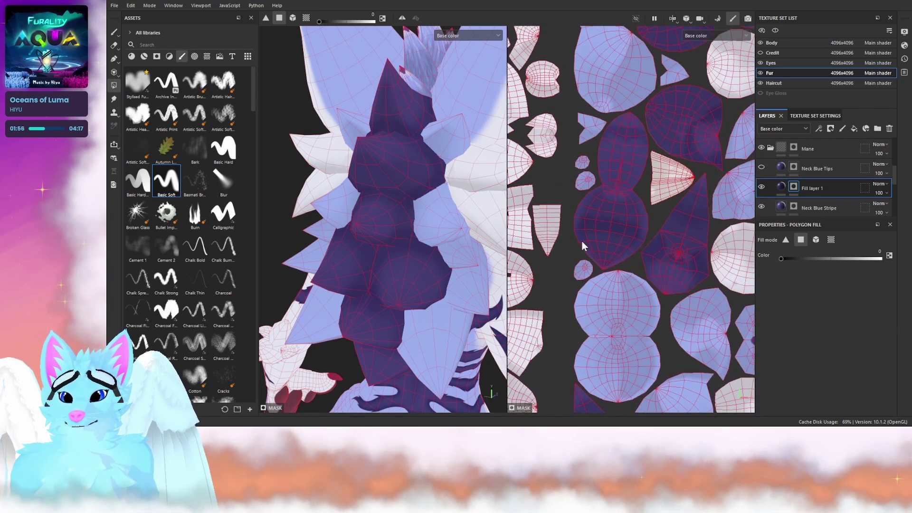
# - Return to the Paint tool and examine the cleaned-up neck and mane tufts from several sides of the model
pyautogui.click(114, 33)
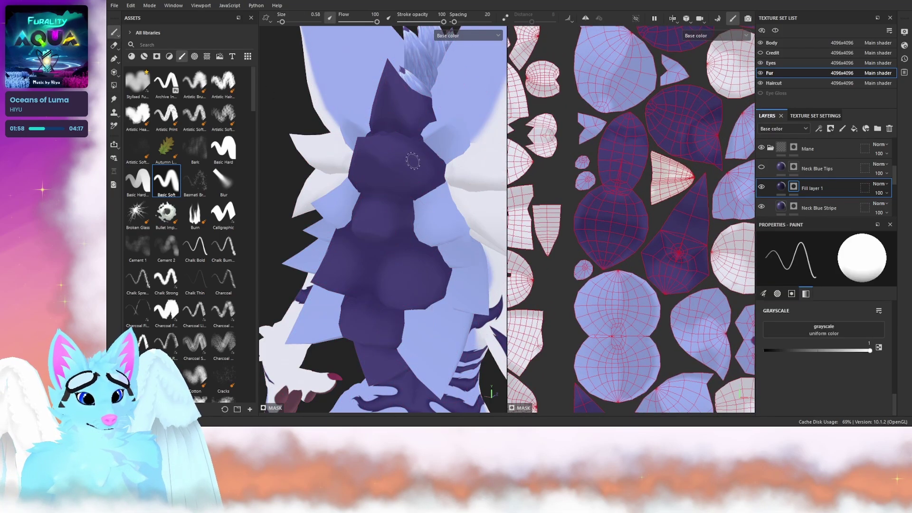
pyautogui.moveTo(407, 157)
pyautogui.keyDown('alt'); pyautogui.mouseDown()
pyautogui.moveTo(407, 251)
pyautogui.moveTo(458, 206)
pyautogui.moveTo(421, 197)
pyautogui.moveTo(454, 147)
pyautogui.moveTo(466, 147)
pyautogui.moveTo(471, 119)
pyautogui.moveTo(385, 199)
pyautogui.moveTo(403, 233)
pyautogui.moveTo(375, 236)
pyautogui.moveTo(445, 214)
pyautogui.mouseUp(); pyautogui.keyUp('alt')
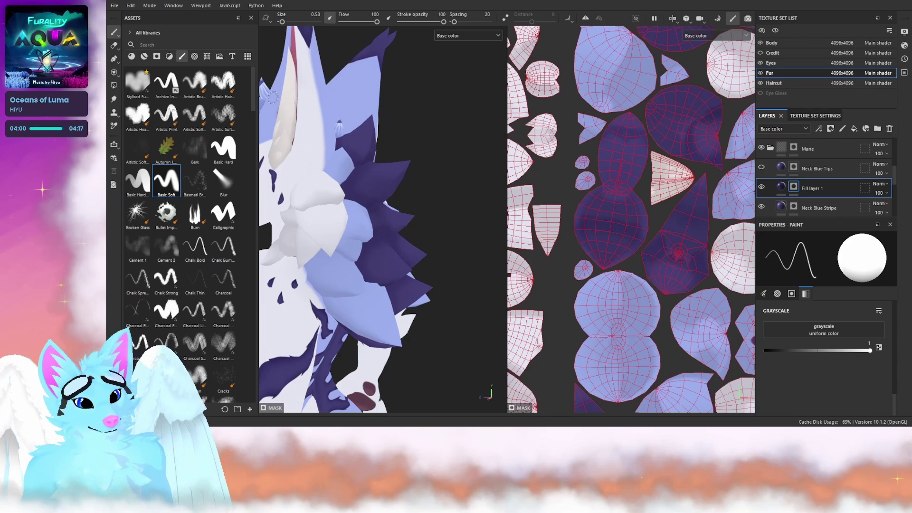
pyautogui.keyDown('alt'); pyautogui.moveTo(351, 142); pyautogui.dragTo(304, 67); pyautogui.keyUp('alt')
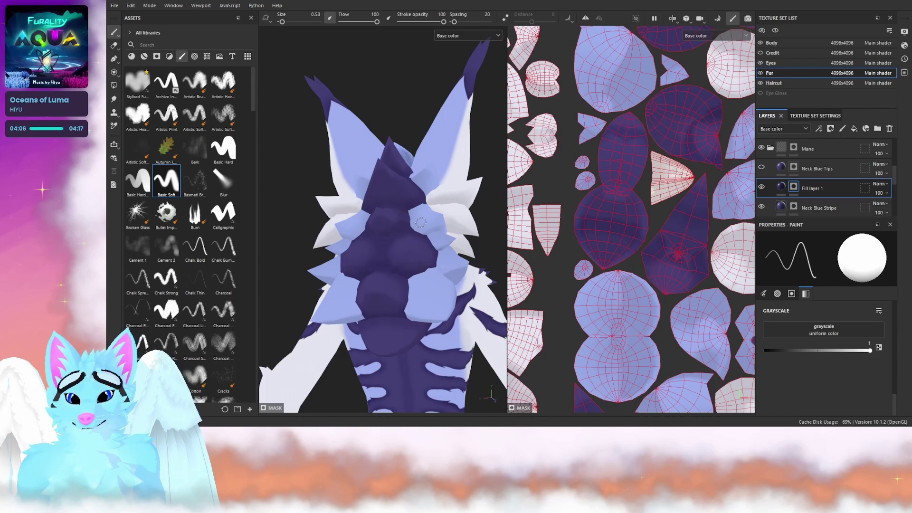
pyautogui.scroll(3, 332, 259)
pyautogui.keyDown('alt'); pyautogui.moveTo(304, 258); pyautogui.dragTo(400, 264); pyautogui.keyUp('alt')
pyautogui.keyDown('alt'); pyautogui.moveTo(339, 265); pyautogui.dragTo(431, 236, button='middle'); pyautogui.keyUp('alt')
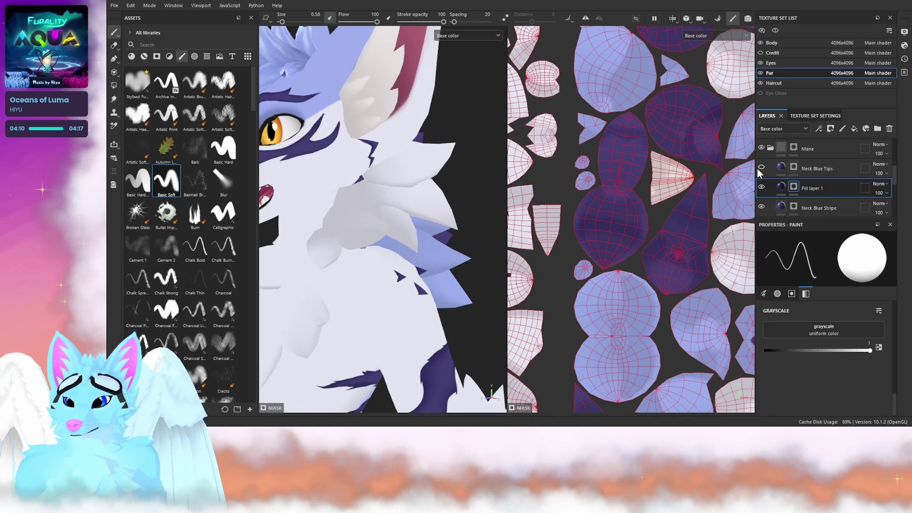
# - Rename the Fill layer 1 layer to "Neck Blue Shade"
pyautogui.doubleClick(820, 187)
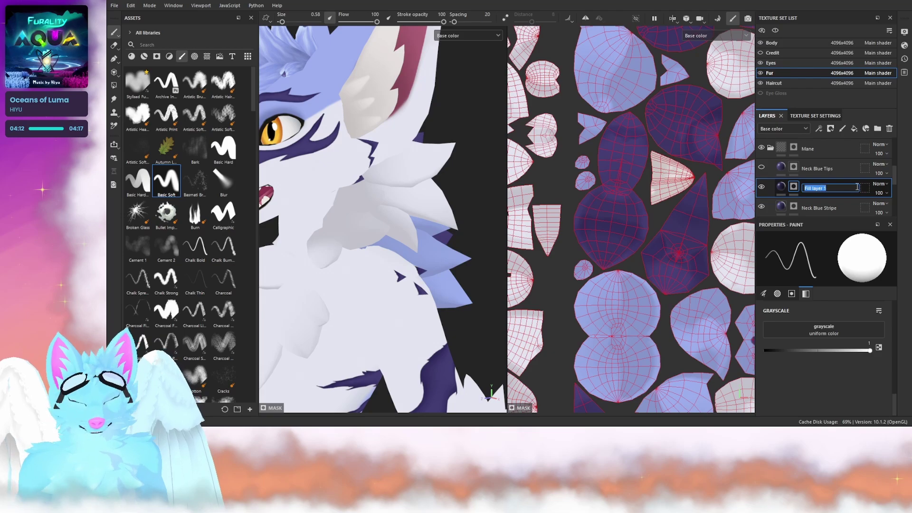
pyautogui.write('Neck')
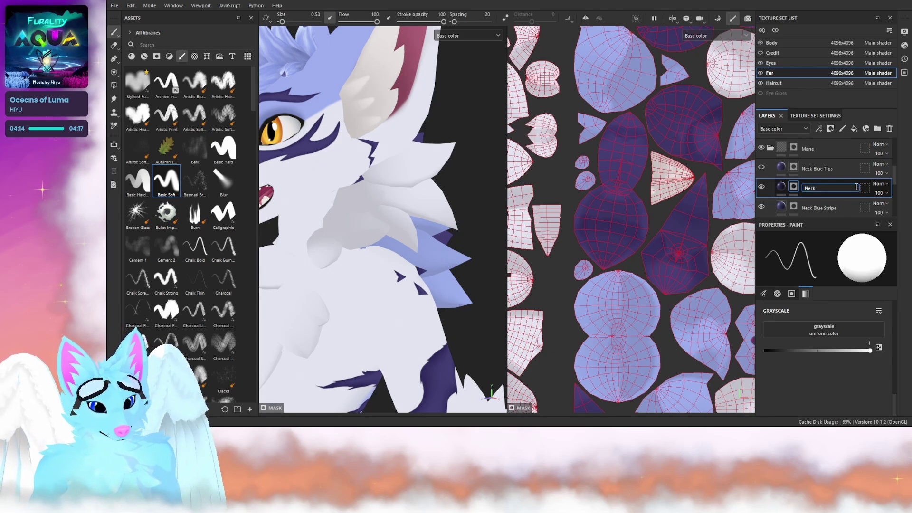
pyautogui.write(' Blue')
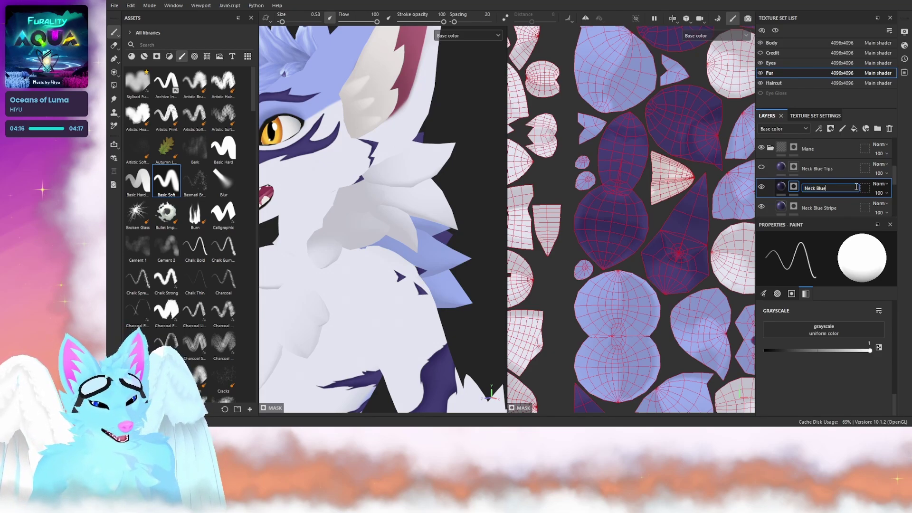
pyautogui.write(' Sha')
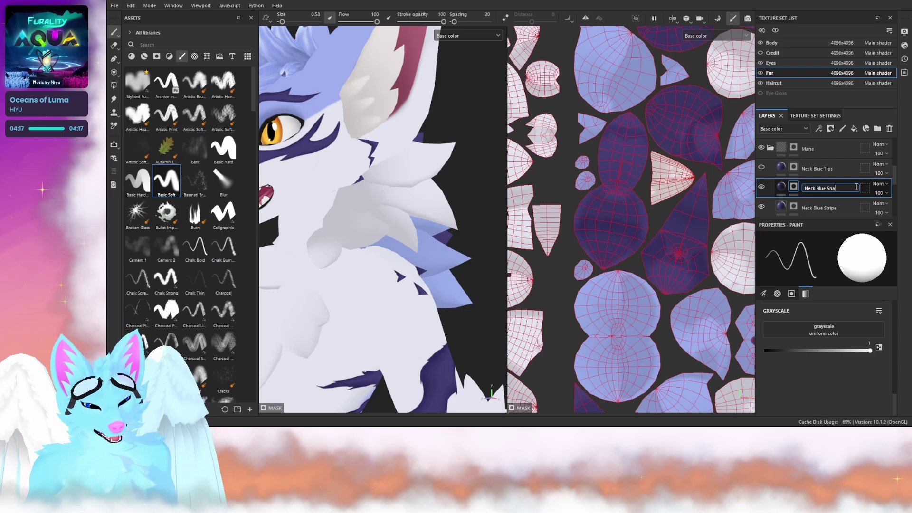
pyautogui.write('de')
pyautogui.press('Return')
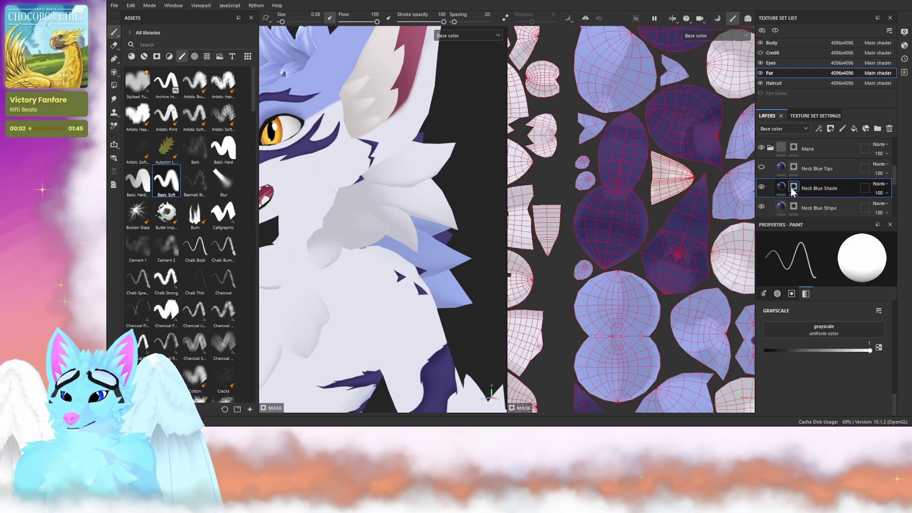
# - Show the Neck Blue Tips layer and target its mask, with the Haircut and Body texture sets hidden
pyautogui.click(762, 168)
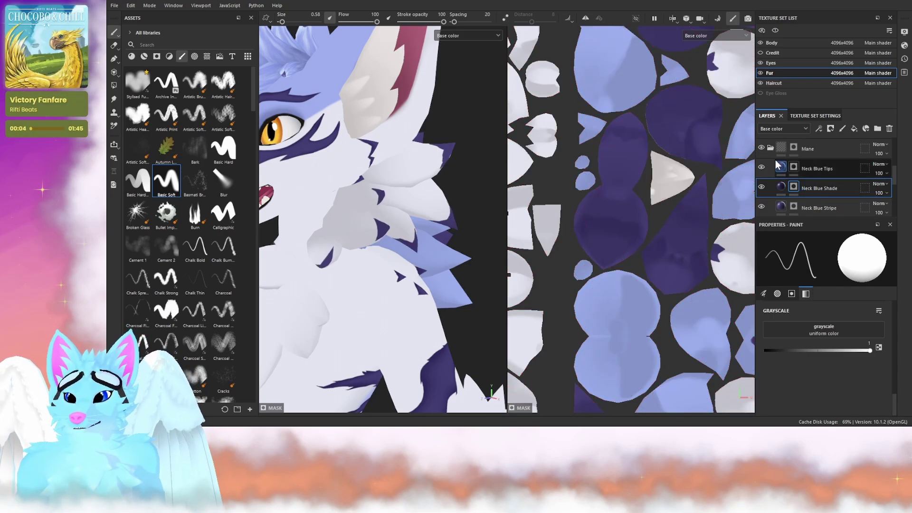
pyautogui.click(792, 168)
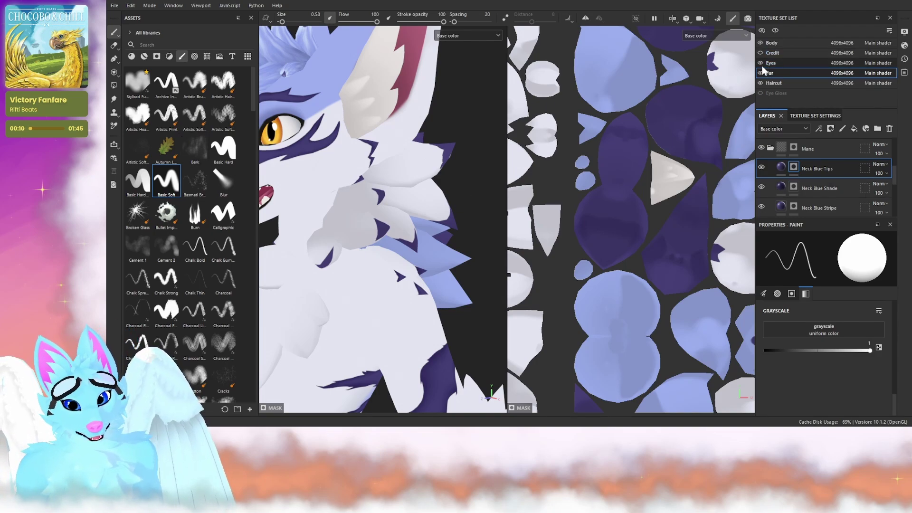
pyautogui.click(760, 83)
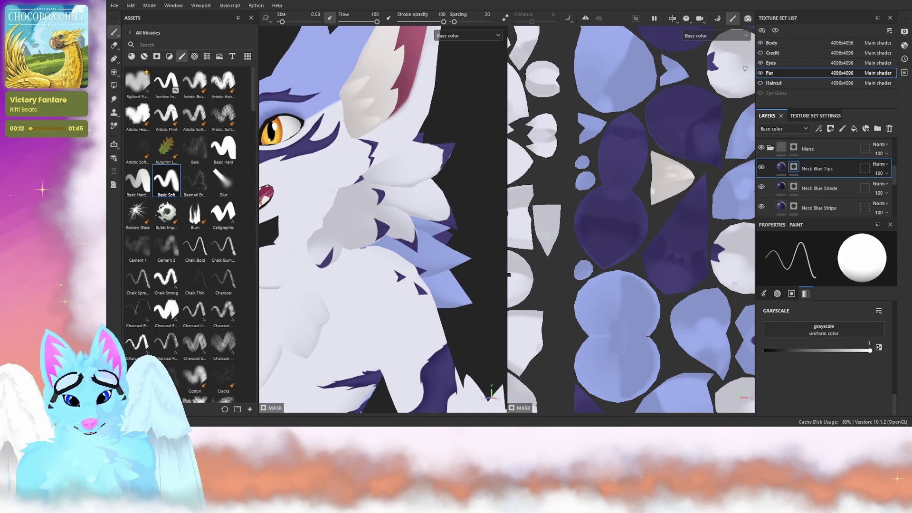
pyautogui.click(761, 44)
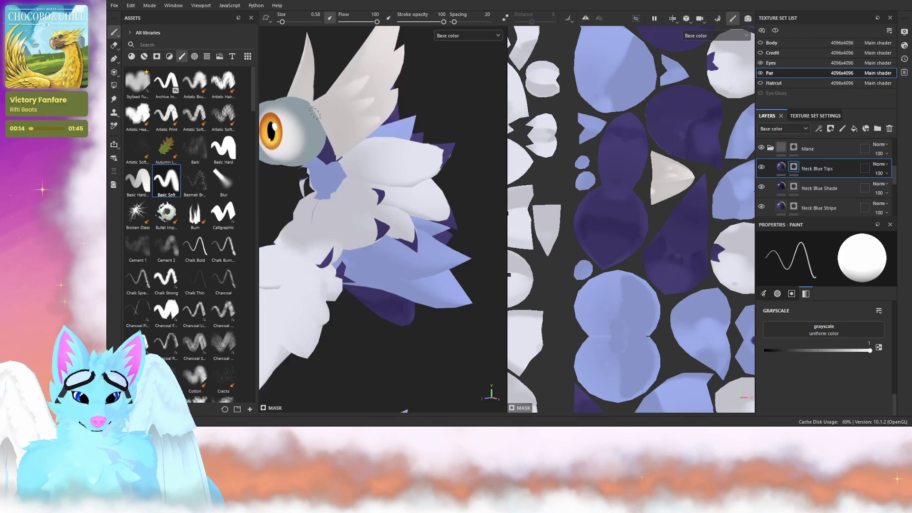
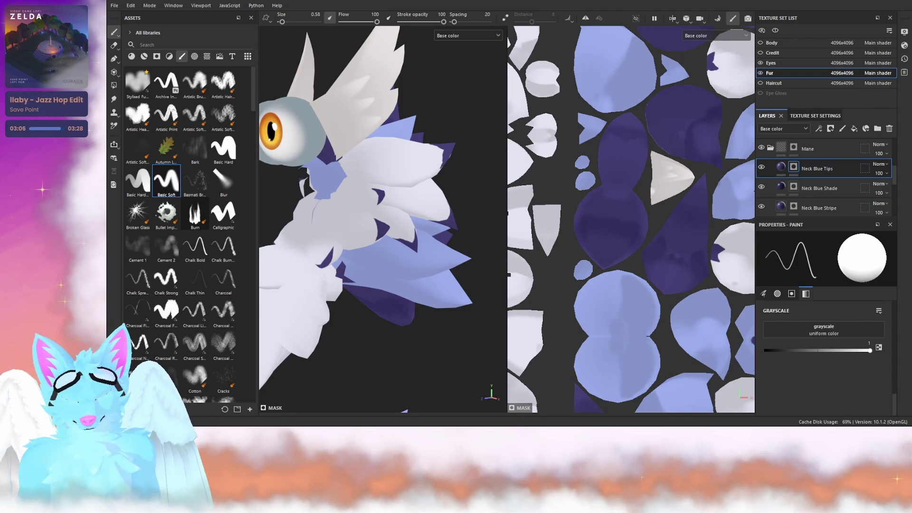
# - Set up the Basic Hard brush at size 0.1 with Lazy Mouse enabled for the upper white mane tuft
pyautogui.click(223, 148)
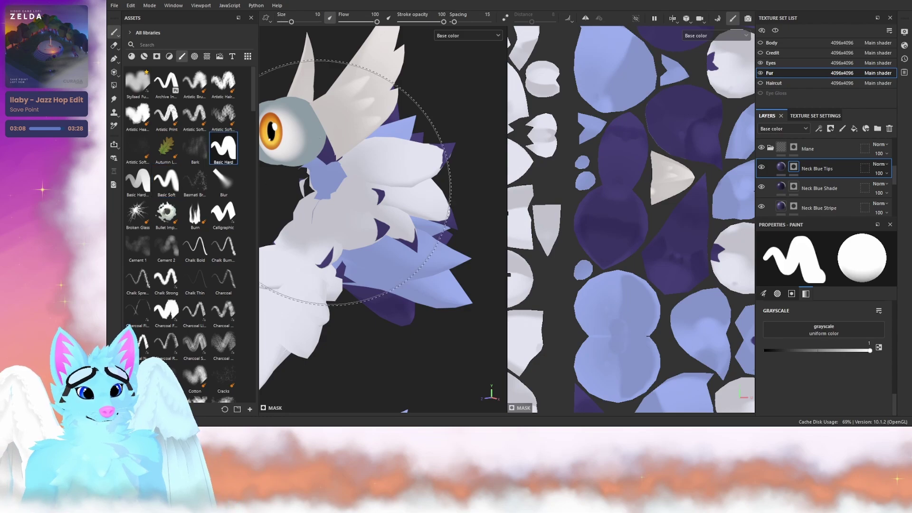
pyautogui.keyDown('alt'); pyautogui.moveTo(414, 191); pyautogui.dragTo(375, 183); pyautogui.keyUp('alt')
pyautogui.scroll(3, 425, 169)
pyautogui.keyDown('alt'); pyautogui.moveTo(425, 169); pyautogui.dragTo(447, 158); pyautogui.keyUp('alt')
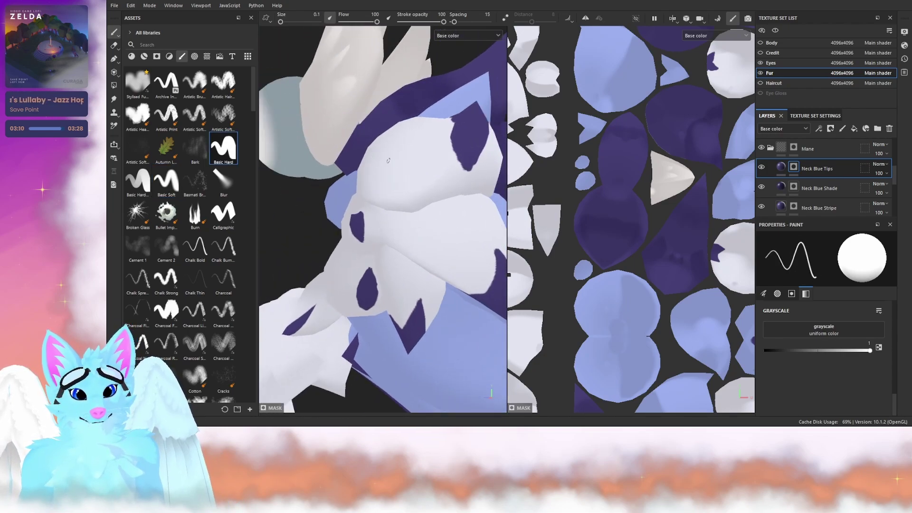
pyautogui.keyDown('alt'); pyautogui.moveTo(448, 158); pyautogui.dragTo(425, 167, button='middle'); pyautogui.keyUp('alt')
pyautogui.scroll(2, 425, 168)
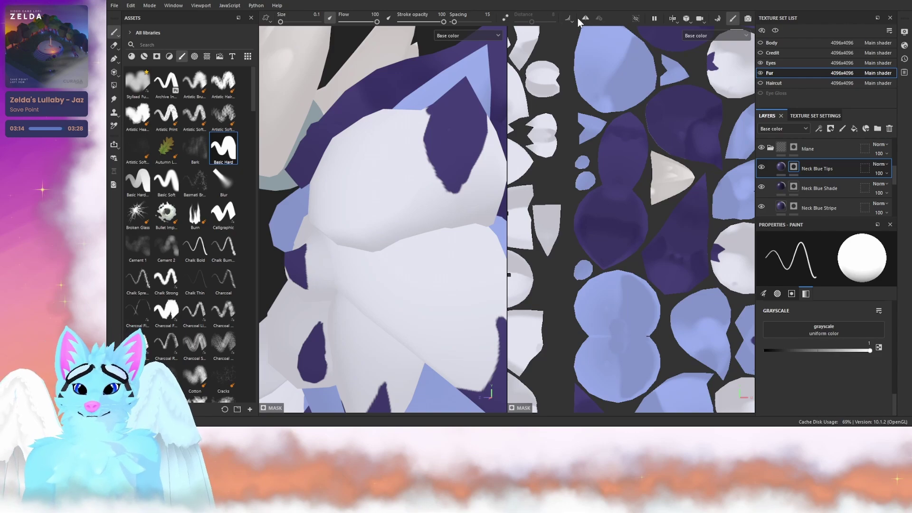
pyautogui.click(507, 19)
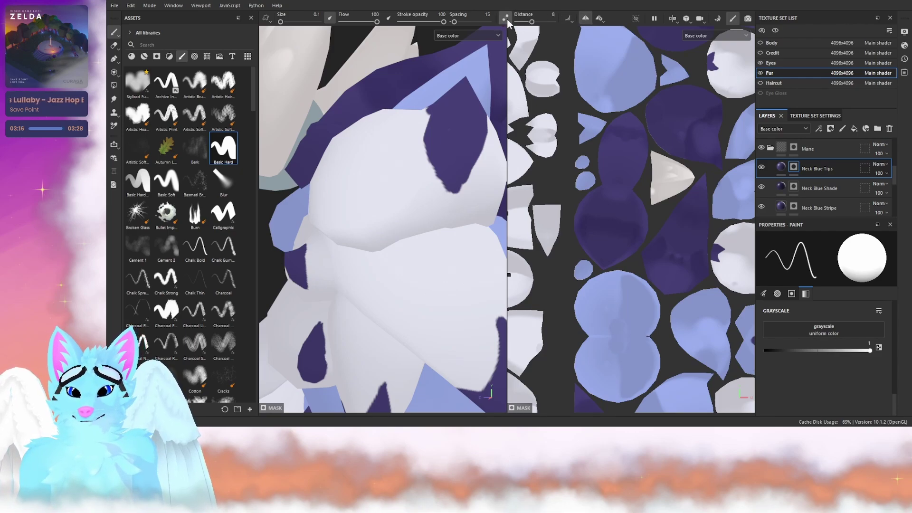
# - Trim the jagged edges of the dark tip on the upper white mane tuft at grayscale 0
pyautogui.moveTo(874, 350); pyautogui.dragTo(839, 342)
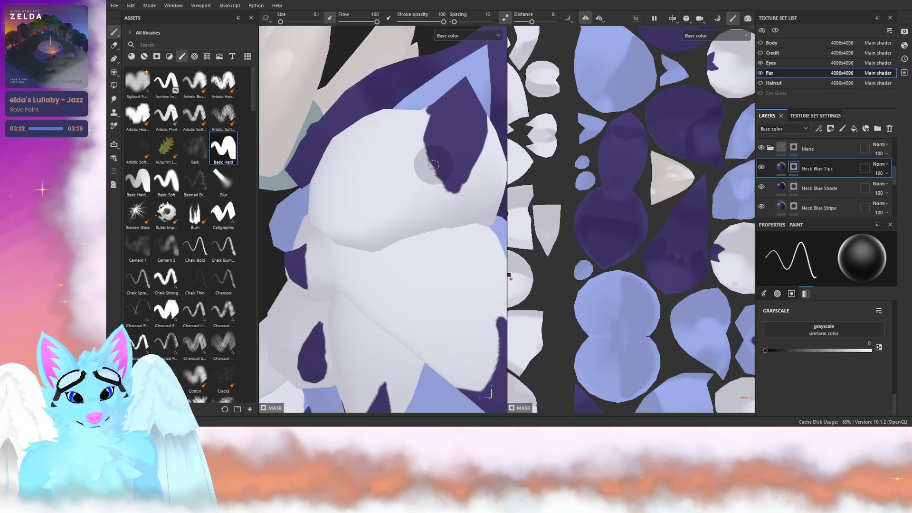
pyautogui.moveTo(433, 164)
pyautogui.mouseDown()
pyautogui.moveTo(418, 126)
pyautogui.moveTo(434, 183)
pyautogui.moveTo(457, 210)
pyautogui.mouseUp()
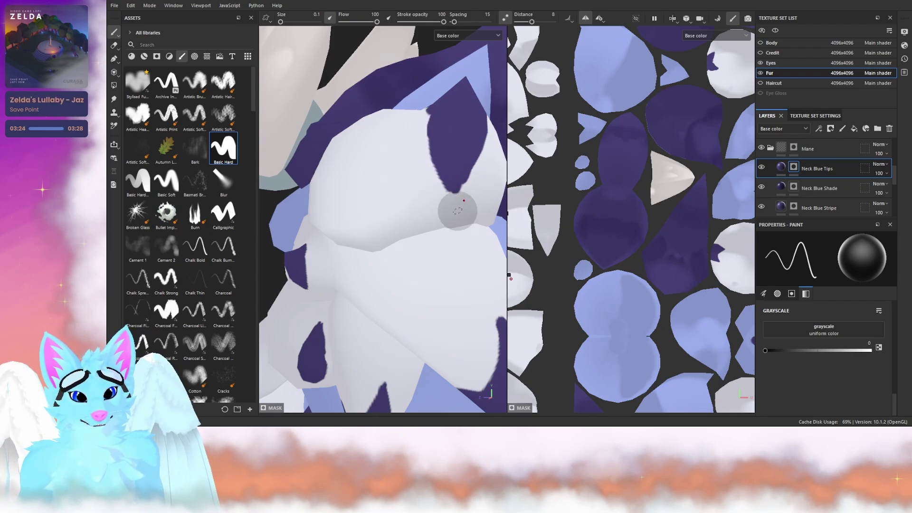
pyautogui.click(874, 350)
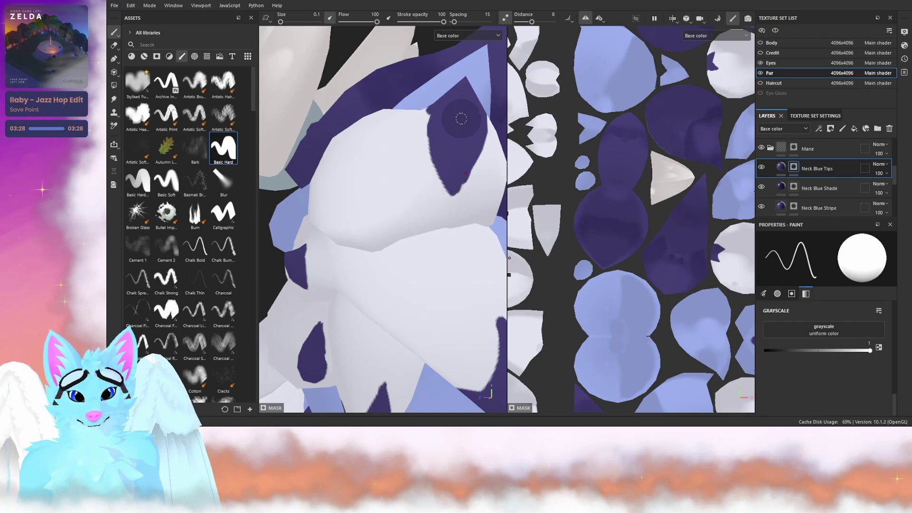
pyautogui.keyDown('alt'); pyautogui.moveTo(461, 119); pyautogui.dragTo(455, 188); pyautogui.keyUp('alt')
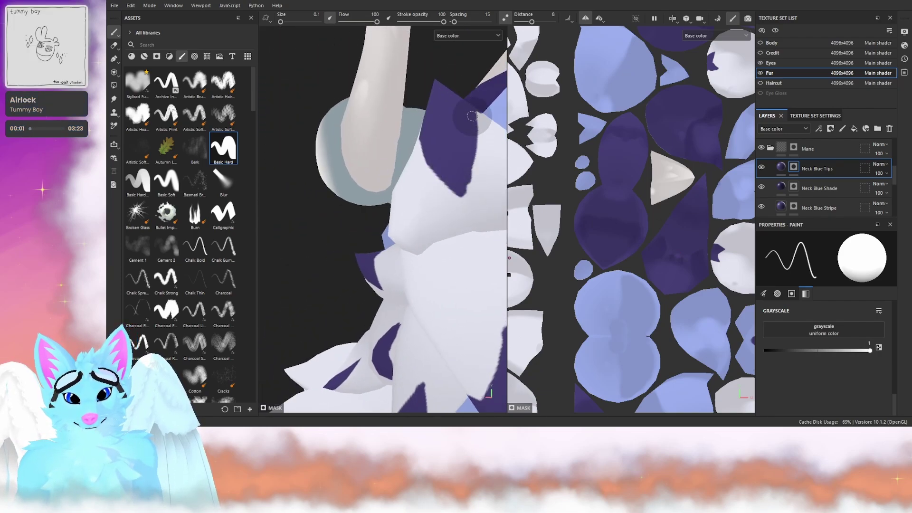
pyautogui.click(765, 350)
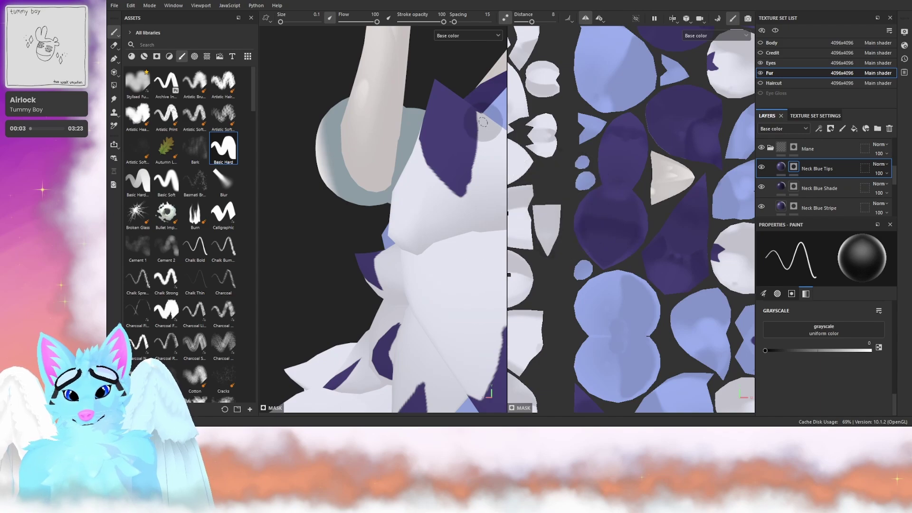
pyautogui.moveTo(483, 123); pyautogui.dragTo(468, 176)
pyautogui.moveTo(457, 219)
pyautogui.mouseDown()
pyautogui.moveTo(481, 121)
pyautogui.moveTo(476, 153)
pyautogui.mouseUp()
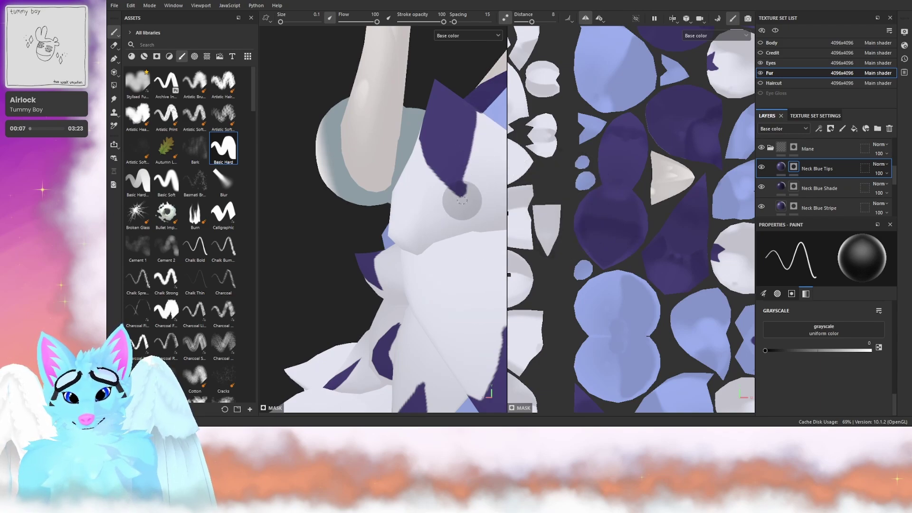
# - Refine the border of the tuft's dark tip from its other sides, alternating grayscale 0 and 1
pyautogui.moveTo(450, 218)
pyautogui.keyDown('alt'); pyautogui.mouseDown()
pyautogui.moveTo(432, 200)
pyautogui.moveTo(400, 214)
pyautogui.moveTo(412, 176)
pyautogui.moveTo(458, 139)
pyautogui.mouseUp(); pyautogui.keyUp('alt')
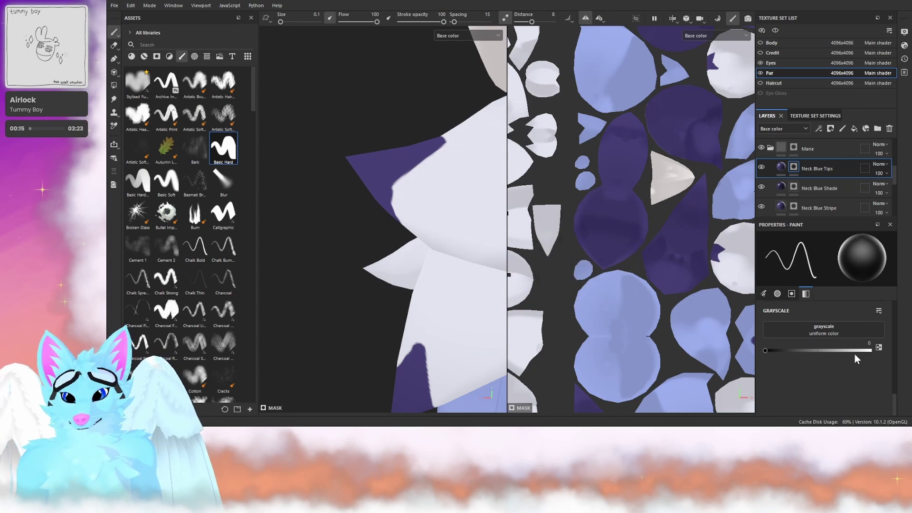
pyautogui.click(878, 348)
pyautogui.keyDown('alt'); pyautogui.moveTo(441, 172); pyautogui.dragTo(456, 124); pyautogui.keyUp('alt')
pyautogui.click(878, 348)
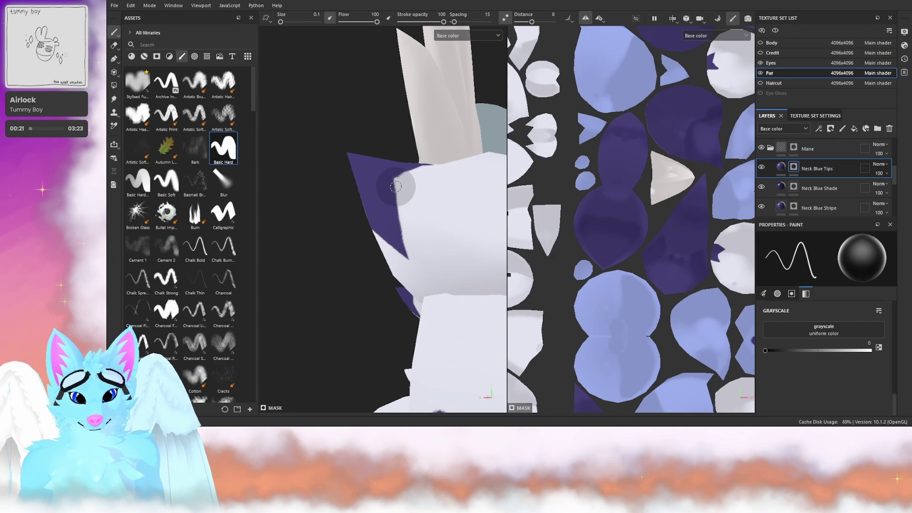
pyautogui.click(876, 348)
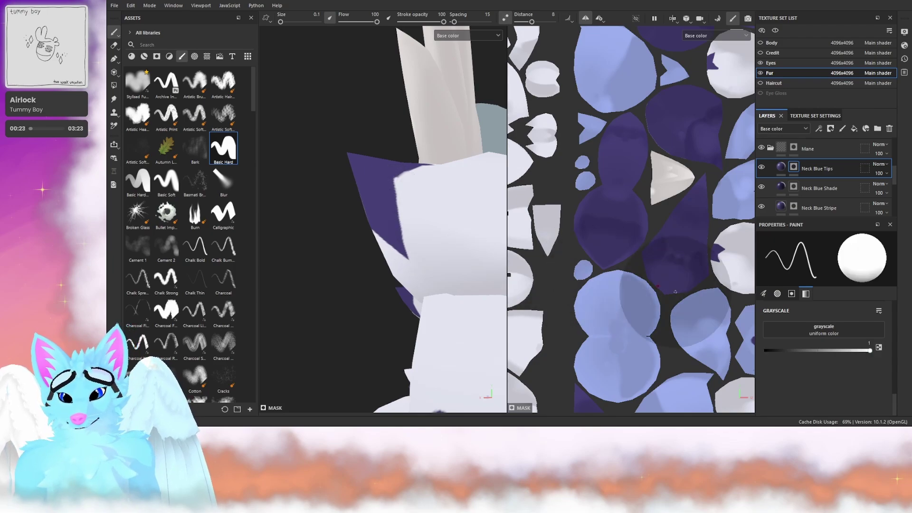
pyautogui.keyDown('alt'); pyautogui.moveTo(440, 184); pyautogui.dragTo(431, 216); pyautogui.keyUp('alt')
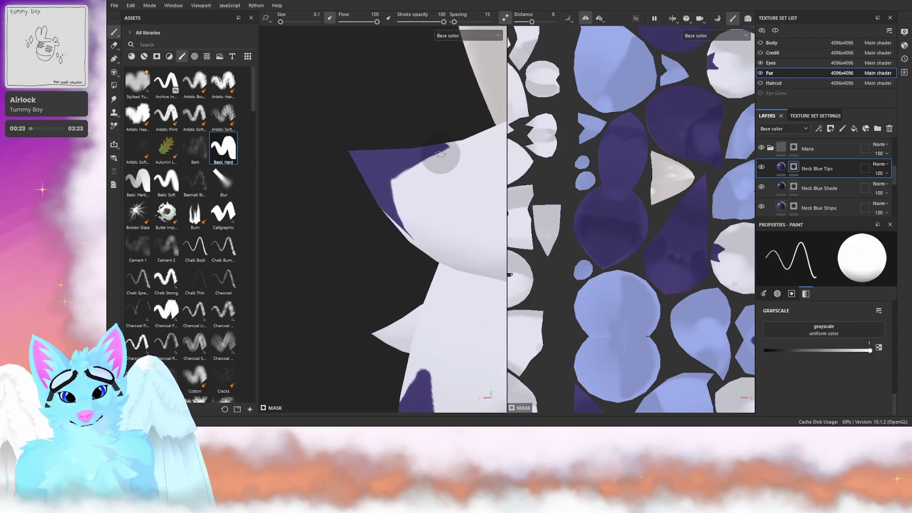
pyautogui.moveTo(444, 147)
pyautogui.mouseDown()
pyautogui.moveTo(392, 190)
pyautogui.moveTo(406, 180)
pyautogui.moveTo(462, 244)
pyautogui.moveTo(489, 242)
pyautogui.moveTo(517, 203)
pyautogui.mouseUp()
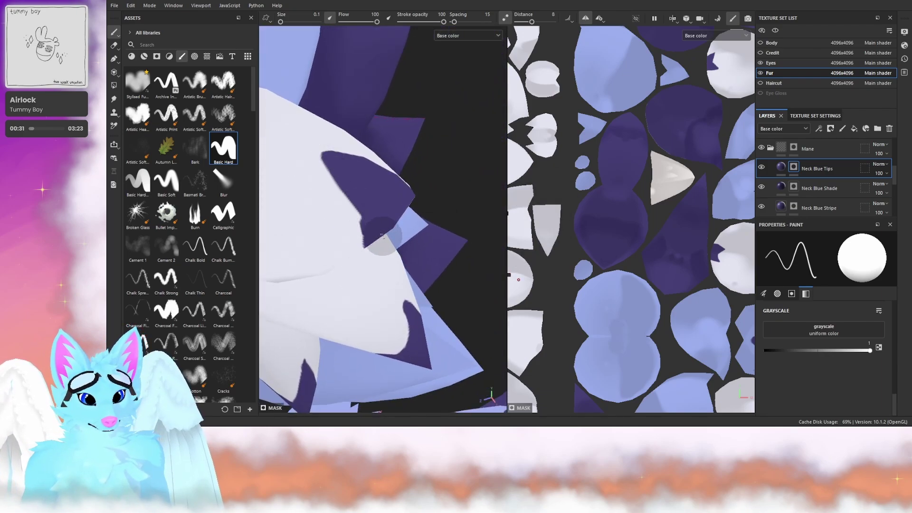
# - Straighten the inner edge of the dark tip on the pointed white mane tuft at grayscale 0
pyautogui.moveTo(870, 350); pyautogui.dragTo(764, 350)
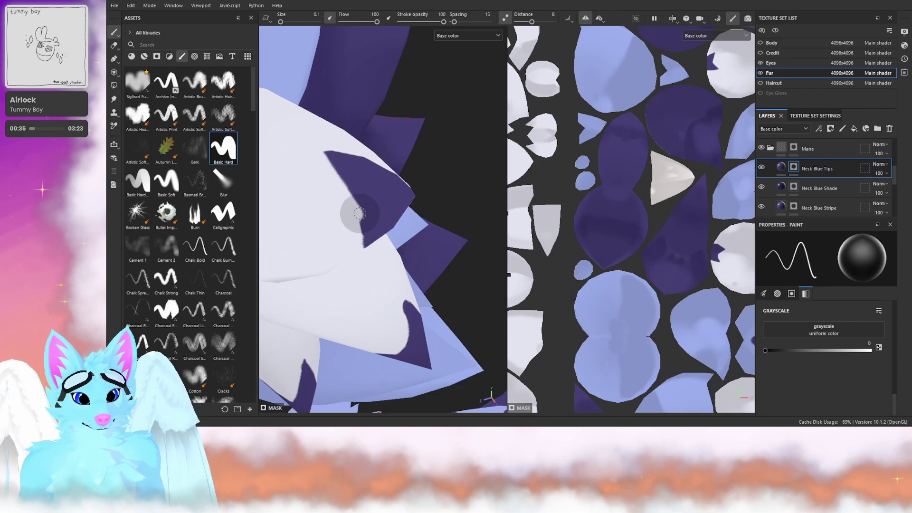
pyautogui.moveTo(349, 180)
pyautogui.keyDown('alt'); pyautogui.mouseDown()
pyautogui.moveTo(320, 205)
pyautogui.moveTo(346, 82)
pyautogui.mouseUp(); pyautogui.keyUp('alt')
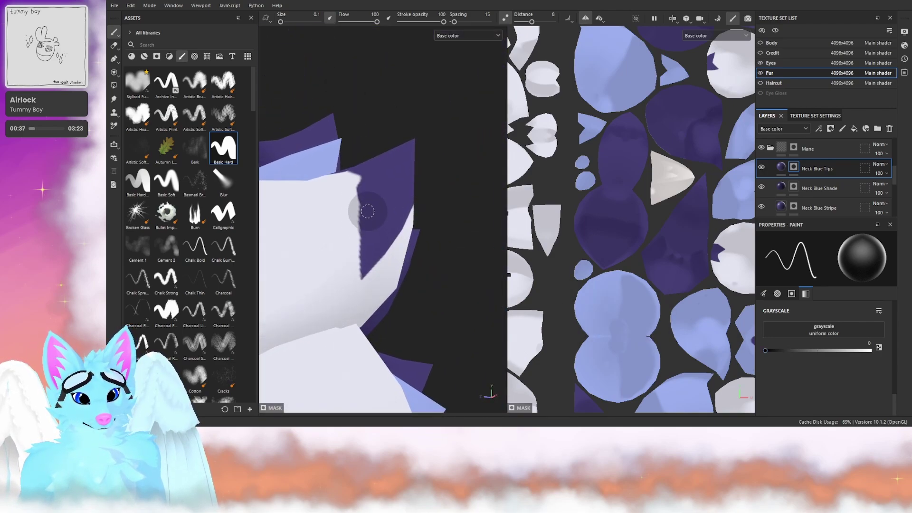
pyautogui.moveTo(358, 179)
pyautogui.mouseDown()
pyautogui.moveTo(356, 229)
pyautogui.moveTo(382, 285)
pyautogui.mouseUp()
pyautogui.keyDown('alt'); pyautogui.moveTo(385, 200); pyautogui.dragTo(365, 183); pyautogui.keyUp('alt')
pyautogui.keyDown('alt'); pyautogui.moveTo(335, 275); pyautogui.dragTo(375, 258); pyautogui.keyUp('alt')
# - Extend the dark tip along its inner edge at grayscale 1, undoing the first two strokes before repainting it
pyautogui.click(872, 350)
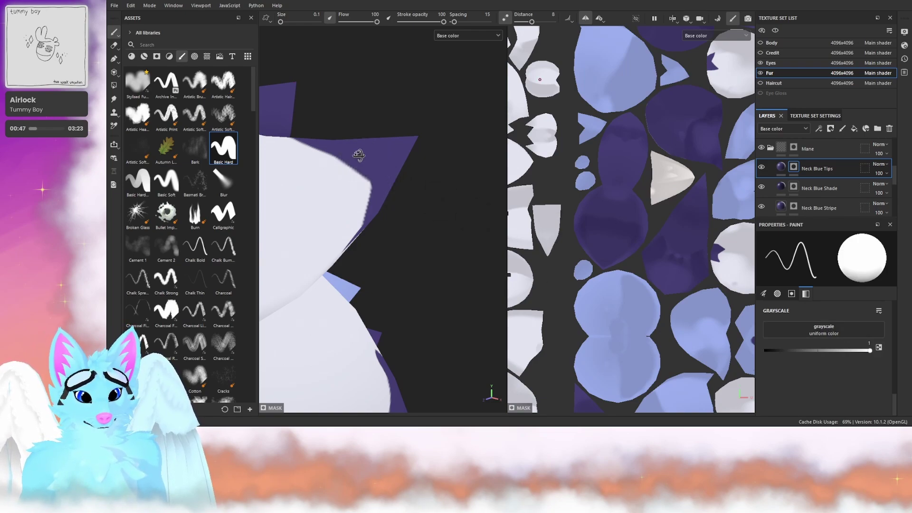
pyautogui.moveTo(358, 152)
pyautogui.keyDown('alt'); pyautogui.mouseDown()
pyautogui.moveTo(348, 173)
pyautogui.moveTo(315, 132)
pyautogui.moveTo(370, 168)
pyautogui.moveTo(346, 101)
pyautogui.moveTo(378, 111)
pyautogui.mouseUp(); pyautogui.keyUp('alt')
pyautogui.keyDown('alt'); pyautogui.moveTo(381, 200); pyautogui.dragTo(362, 187); pyautogui.keyUp('alt')
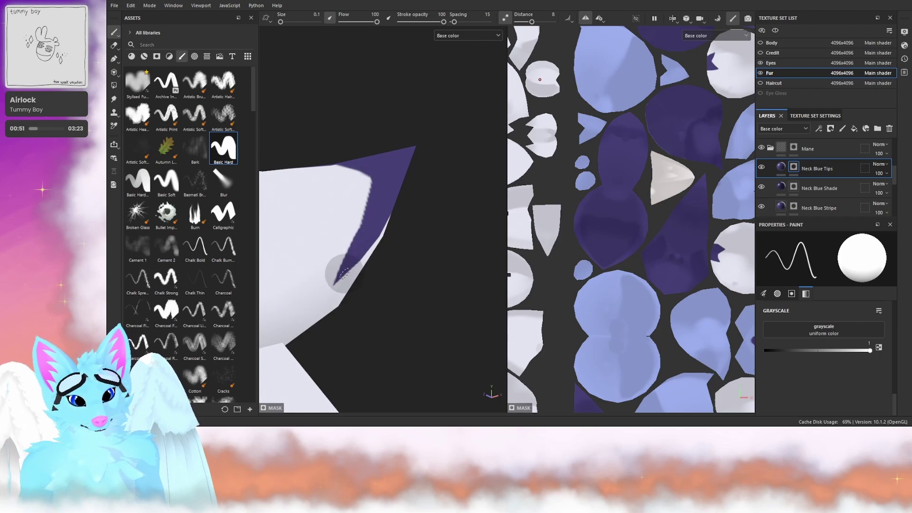
pyautogui.moveTo(341, 271); pyautogui.dragTo(377, 179)
pyautogui.hotkey('ctrl', 'z')
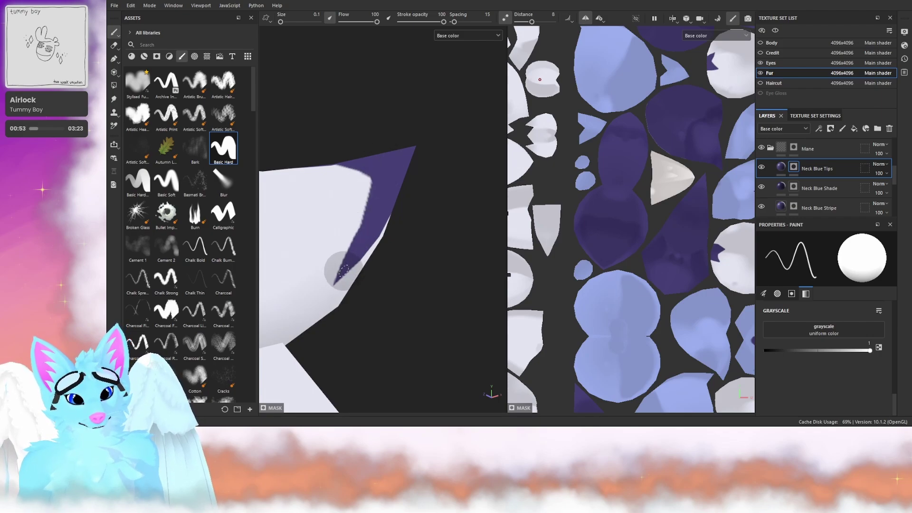
pyautogui.moveTo(342, 271); pyautogui.dragTo(382, 157)
pyautogui.hotkey('ctrl', 'z')
pyautogui.keyDown('alt'); pyautogui.moveTo(371, 218); pyautogui.dragTo(360, 186); pyautogui.keyUp('alt')
pyautogui.moveTo(350, 261); pyautogui.dragTo(382, 164)
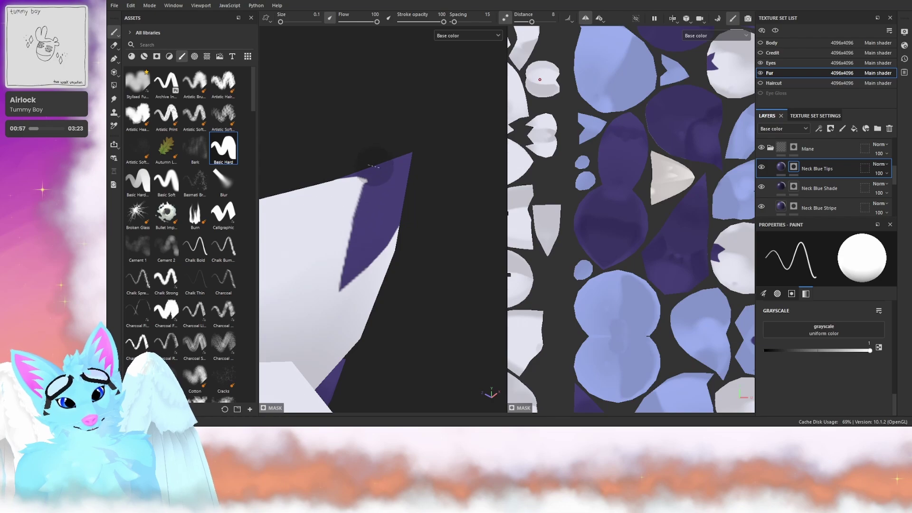
# - Cut the dark tip of the lower white mane tuft back to a sharper inner corner at grayscale 0
pyautogui.keyDown('alt'); pyautogui.moveTo(366, 204); pyautogui.dragTo(347, 361); pyautogui.keyUp('alt')
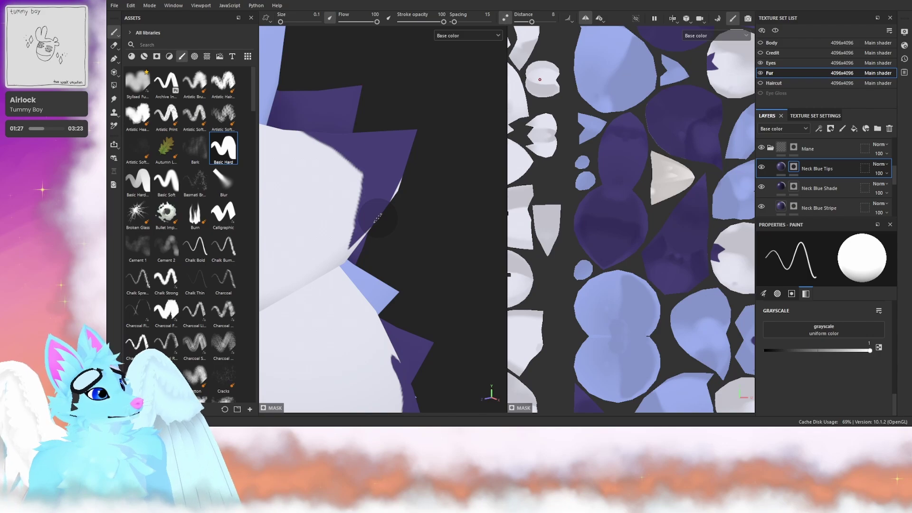
pyautogui.moveTo(353, 210)
pyautogui.keyDown('alt'); pyautogui.mouseDown()
pyautogui.moveTo(311, 216)
pyautogui.moveTo(336, 193)
pyautogui.moveTo(361, 280)
pyautogui.moveTo(338, 238)
pyautogui.moveTo(394, 196)
pyautogui.moveTo(348, 273)
pyautogui.moveTo(375, 83)
pyautogui.moveTo(348, 204)
pyautogui.moveTo(320, 228)
pyautogui.moveTo(348, 230)
pyautogui.moveTo(385, 200)
pyautogui.moveTo(383, 210)
pyautogui.mouseUp(); pyautogui.keyUp('alt')
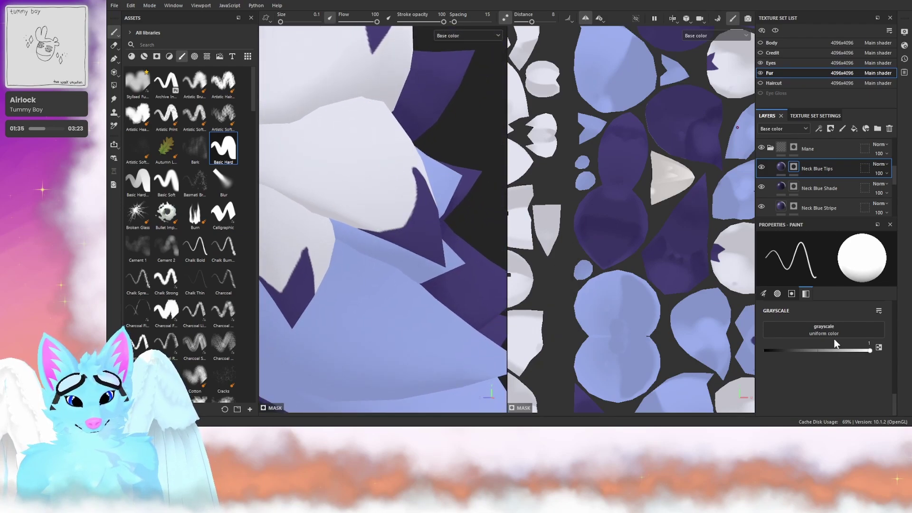
pyautogui.click(881, 347)
pyautogui.scroll(1, 381, 225)
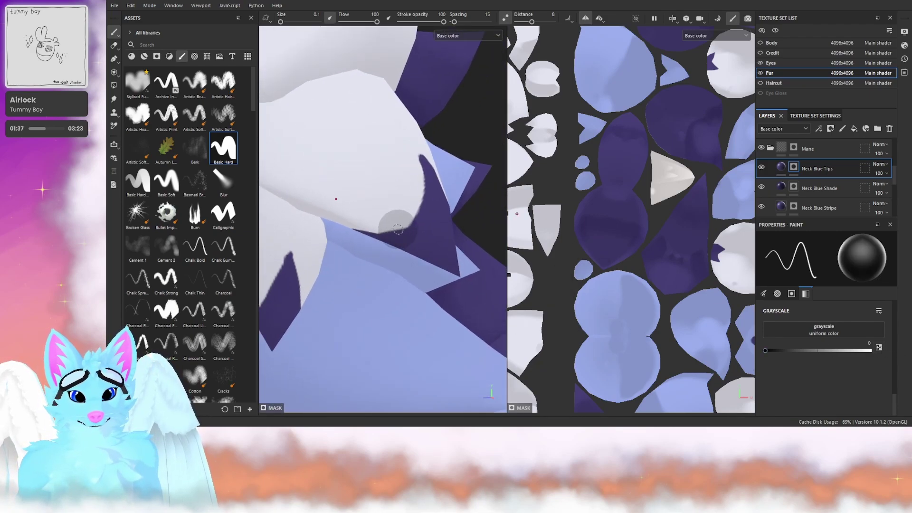
pyautogui.moveTo(422, 219)
pyautogui.mouseDown()
pyautogui.moveTo(422, 153)
pyautogui.moveTo(412, 126)
pyautogui.moveTo(424, 221)
pyautogui.moveTo(369, 228)
pyautogui.moveTo(415, 208)
pyautogui.mouseUp()
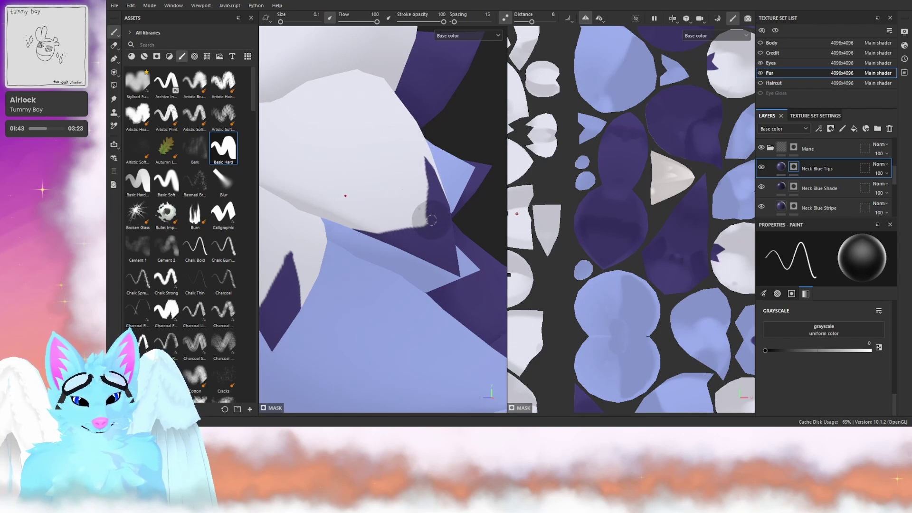
pyautogui.click(879, 347)
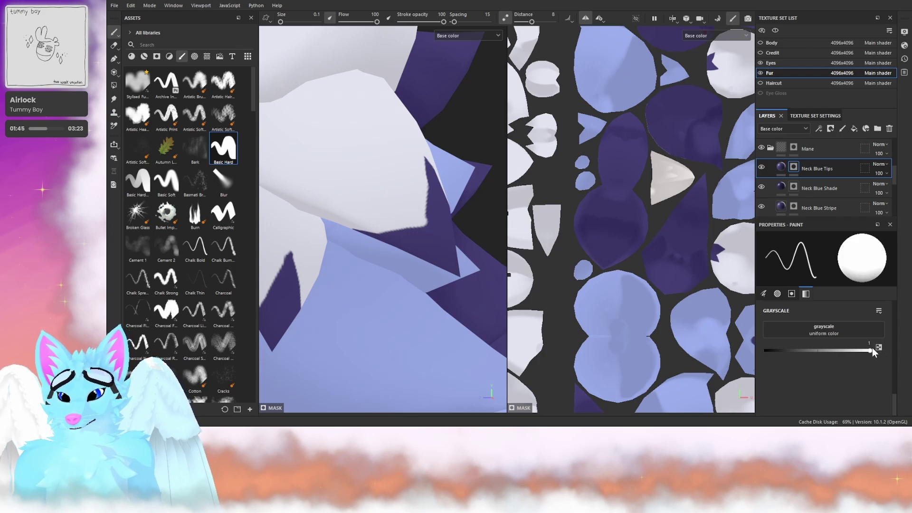
pyautogui.keyDown('alt'); pyautogui.moveTo(396, 211); pyautogui.dragTo(382, 222); pyautogui.keyUp('alt')
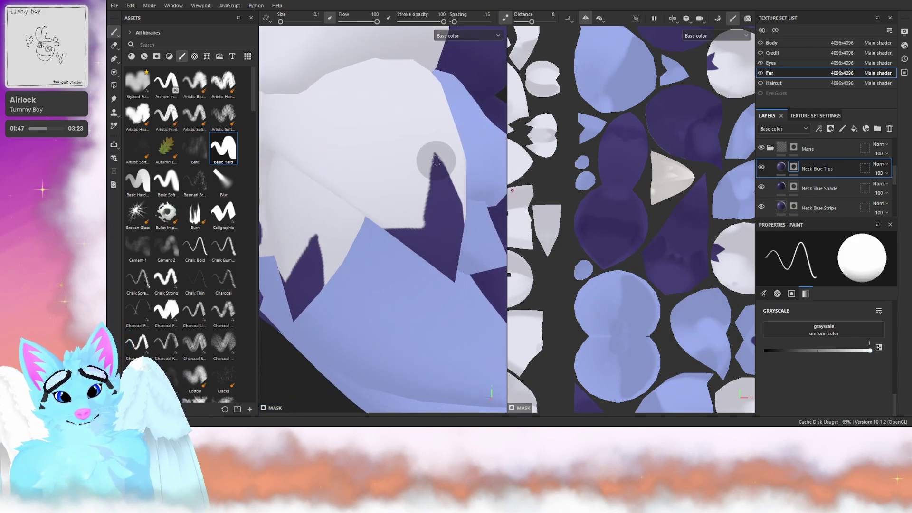
# - Erase the rounded bulge of the dark tip on the underside of the white tuft at grayscale 0
pyautogui.moveTo(417, 254)
pyautogui.keyDown('alt'); pyautogui.mouseDown()
pyautogui.moveTo(381, 197)
pyautogui.moveTo(339, 219)
pyautogui.mouseUp(); pyautogui.keyUp('alt')
pyautogui.keyDown('alt'); pyautogui.moveTo(431, 220); pyautogui.dragTo(437, 58); pyautogui.keyUp('alt')
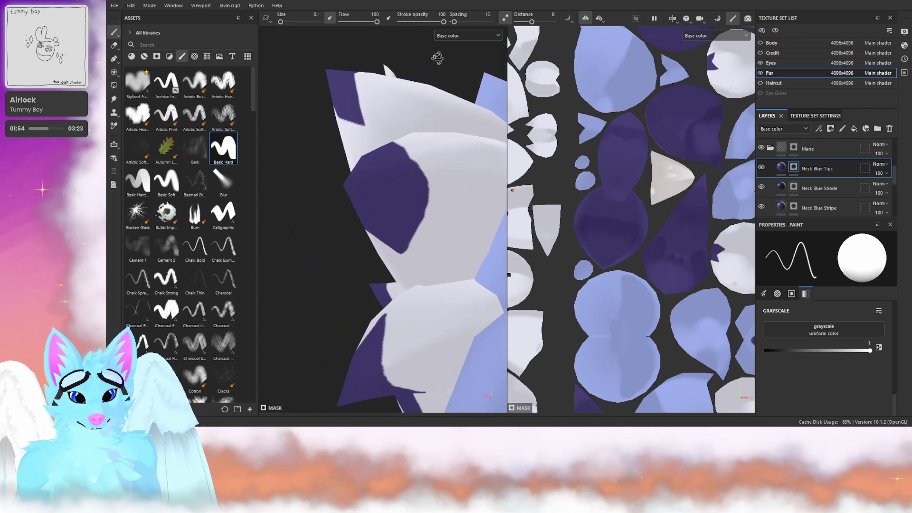
pyautogui.click(879, 349)
pyautogui.moveTo(415, 154); pyautogui.dragTo(418, 275)
pyautogui.moveTo(428, 177)
pyautogui.mouseDown()
pyautogui.moveTo(424, 239)
pyautogui.moveTo(417, 173)
pyautogui.mouseUp()
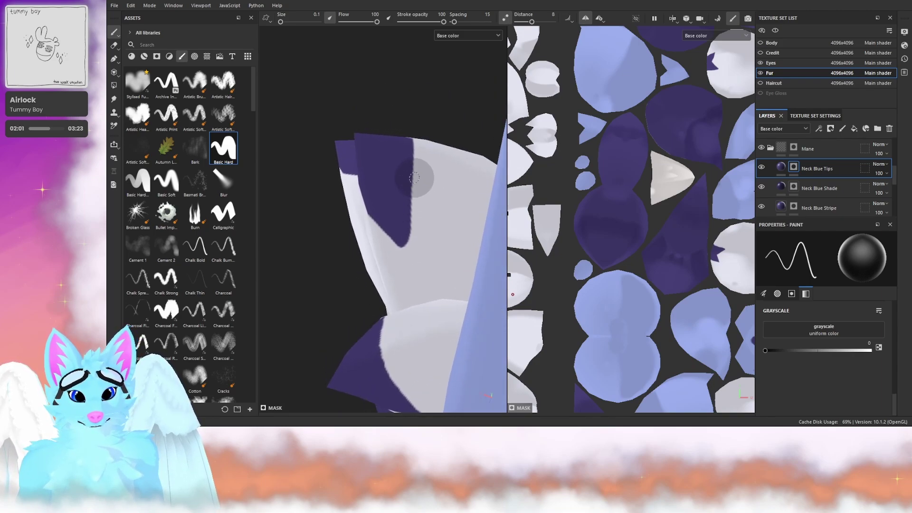
# - Touch up the lower point of the dark tip on the upper white mane tuft at grayscale 1
pyautogui.moveTo(417, 240)
pyautogui.keyDown('alt'); pyautogui.mouseDown()
pyautogui.moveTo(476, 274)
pyautogui.moveTo(505, 335)
pyautogui.moveTo(481, 246)
pyautogui.moveTo(480, 313)
pyautogui.moveTo(401, 326)
pyautogui.mouseUp(); pyautogui.keyUp('alt')
pyautogui.moveTo(390, 180)
pyautogui.keyDown('alt'); pyautogui.mouseDown()
pyautogui.moveTo(409, 199)
pyautogui.moveTo(383, 224)
pyautogui.moveTo(482, 184)
pyautogui.moveTo(408, 216)
pyautogui.moveTo(354, 177)
pyautogui.moveTo(361, 200)
pyautogui.moveTo(400, 238)
pyautogui.moveTo(373, 240)
pyautogui.moveTo(432, 153)
pyautogui.mouseUp(); pyautogui.keyUp('alt')
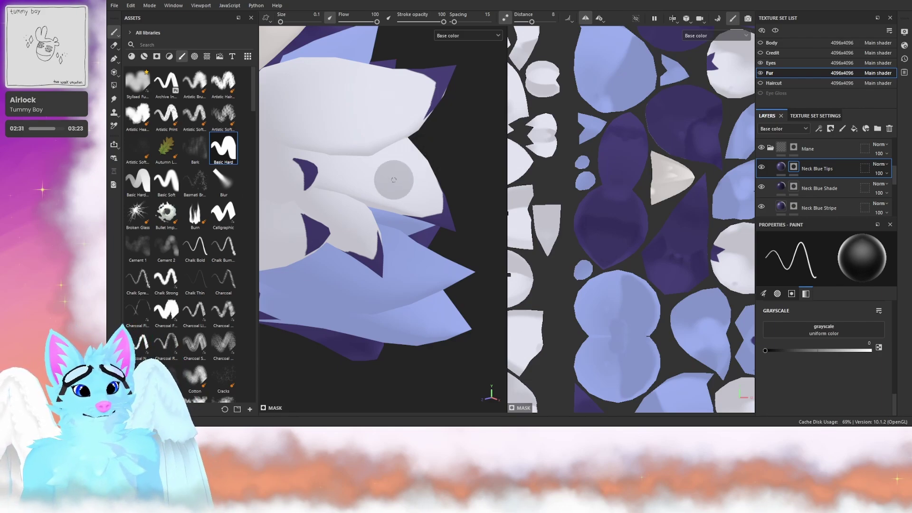
pyautogui.keyDown('alt'); pyautogui.moveTo(393, 179); pyautogui.dragTo(396, 213); pyautogui.keyUp('alt')
pyautogui.scroll(5, 461, 184)
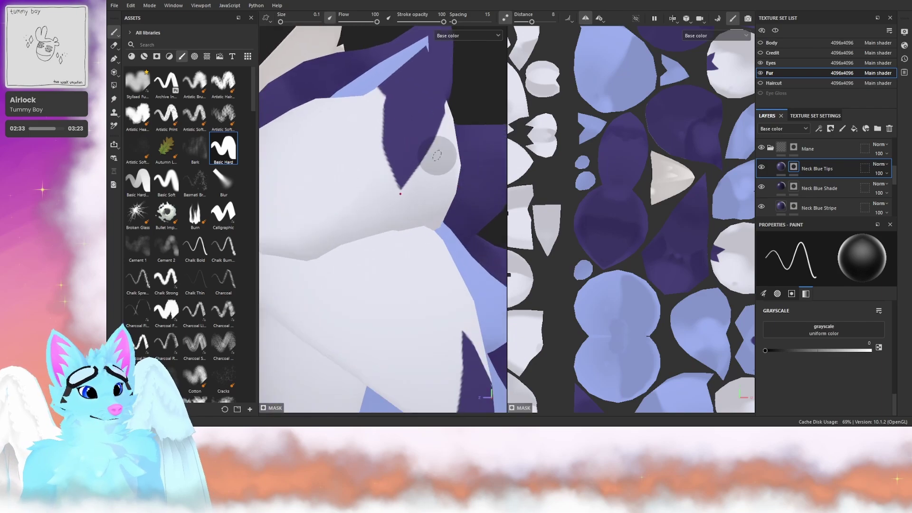
pyautogui.click(882, 347)
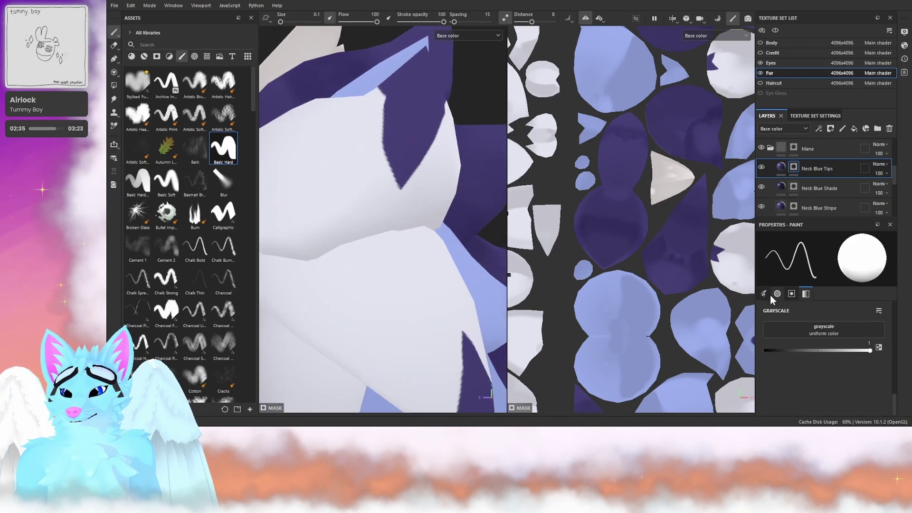
pyautogui.keyDown('alt'); pyautogui.moveTo(409, 116); pyautogui.dragTo(448, 105); pyautogui.keyUp('alt')
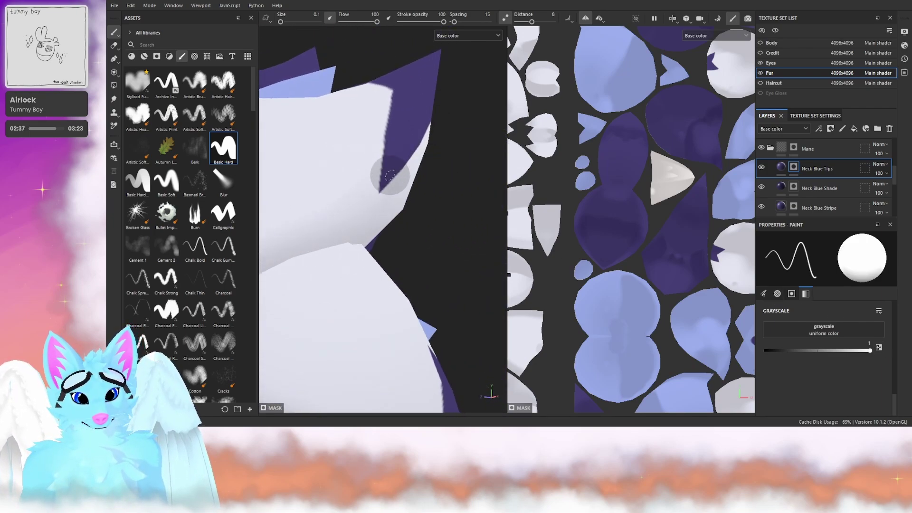
pyautogui.moveTo(384, 175)
pyautogui.mouseDown()
pyautogui.moveTo(394, 77)
pyautogui.moveTo(388, 182)
pyautogui.moveTo(393, 83)
pyautogui.moveTo(423, 189)
pyautogui.moveTo(387, 201)
pyautogui.moveTo(326, 283)
pyautogui.moveTo(264, 301)
pyautogui.moveTo(267, 280)
pyautogui.mouseUp()
# - Trim the lower point of the dark tip on the small front neck tuft at grayscale 0
pyautogui.scroll(-6, 458, 156)
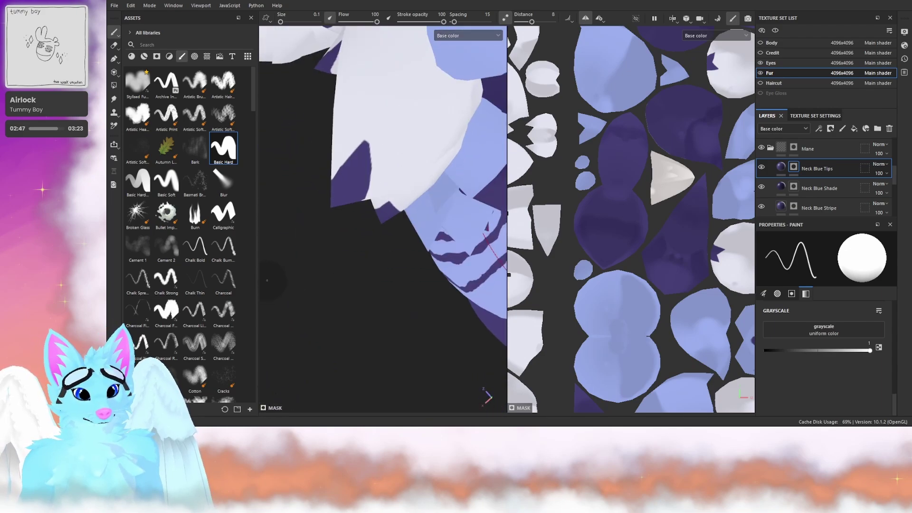
pyautogui.press('x')
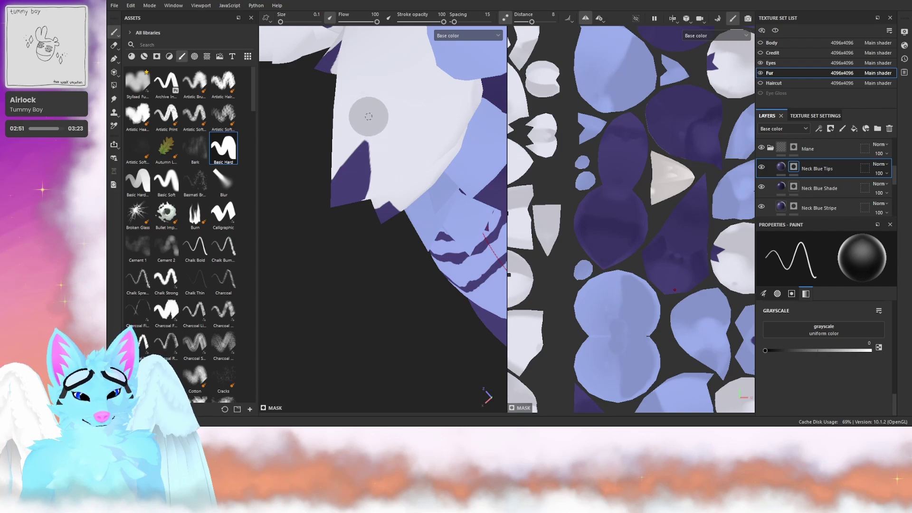
pyautogui.moveTo(369, 116)
pyautogui.keyDown('alt'); pyautogui.mouseDown()
pyautogui.moveTo(413, 118)
pyautogui.moveTo(405, 145)
pyautogui.moveTo(366, 90)
pyautogui.moveTo(304, 64)
pyautogui.mouseUp(); pyautogui.keyUp('alt')
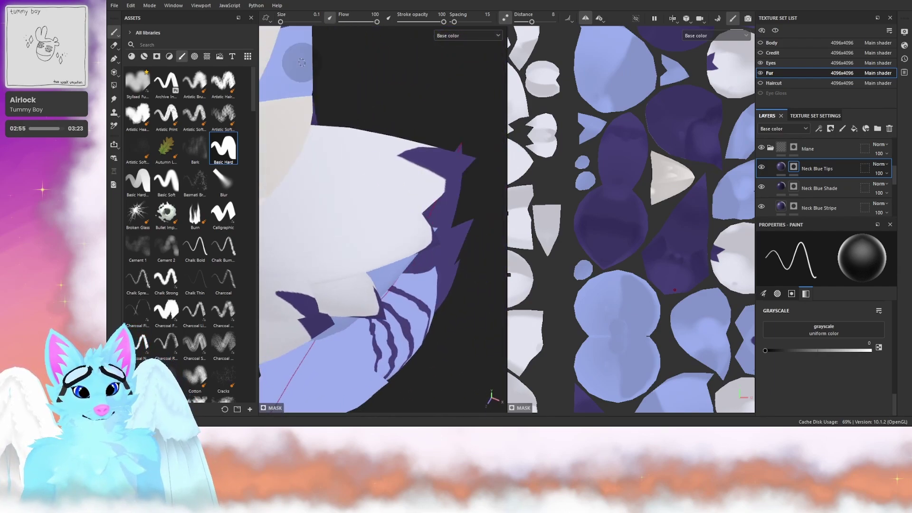
pyautogui.keyDown('alt'); pyautogui.moveTo(341, 229); pyautogui.dragTo(421, 81, button='middle'); pyautogui.keyUp('alt')
pyautogui.moveTo(421, 82)
pyautogui.keyDown('alt'); pyautogui.mouseDown()
pyautogui.moveTo(399, 125)
pyautogui.moveTo(391, 58)
pyautogui.moveTo(386, 75)
pyautogui.mouseUp(); pyautogui.keyUp('alt')
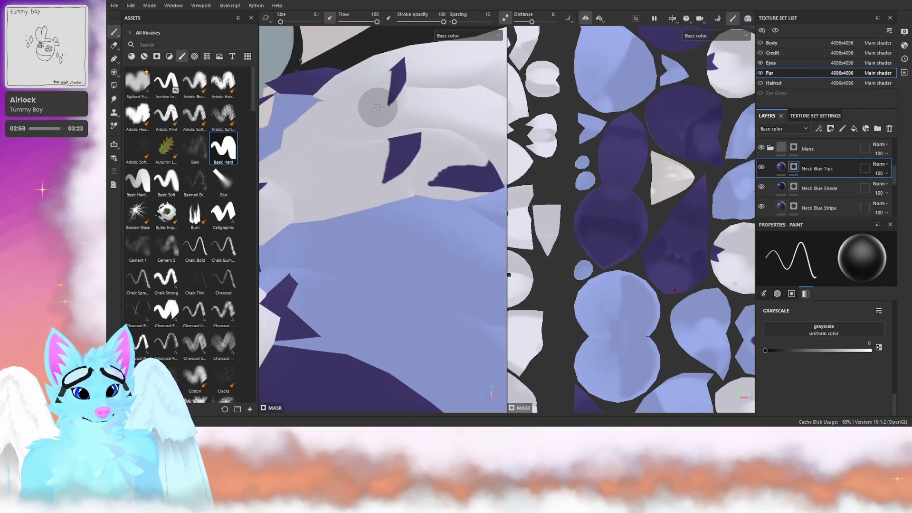
pyautogui.moveTo(400, 153)
pyautogui.keyDown('alt'); pyautogui.mouseDown()
pyautogui.moveTo(396, 174)
pyautogui.moveTo(442, 152)
pyautogui.moveTo(426, 212)
pyautogui.moveTo(474, 271)
pyautogui.moveTo(437, 285)
pyautogui.moveTo(353, 212)
pyautogui.moveTo(366, 204)
pyautogui.moveTo(417, 209)
pyautogui.moveTo(420, 201)
pyautogui.moveTo(383, 210)
pyautogui.moveTo(392, 183)
pyautogui.mouseUp(); pyautogui.keyUp('alt')
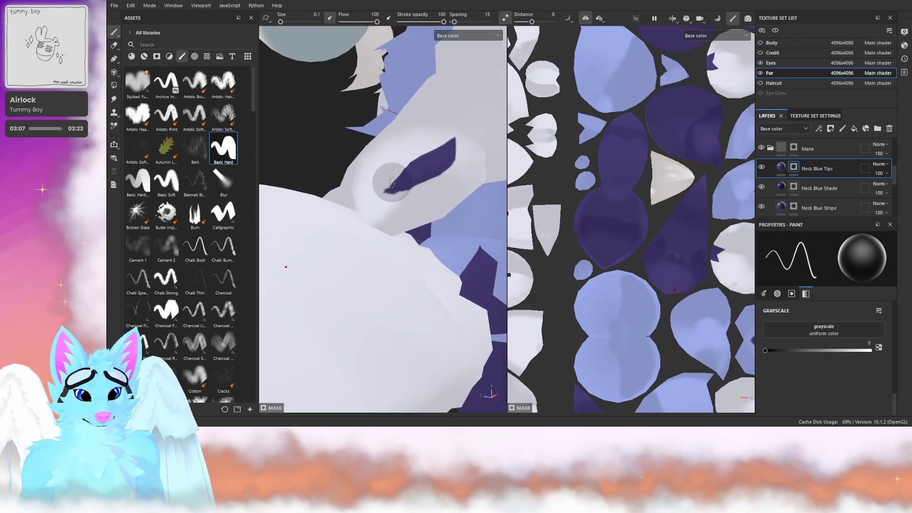
# - Extend the front neck tuft's dark tip downward toward the chest at grayscale 1
pyautogui.click(870, 350)
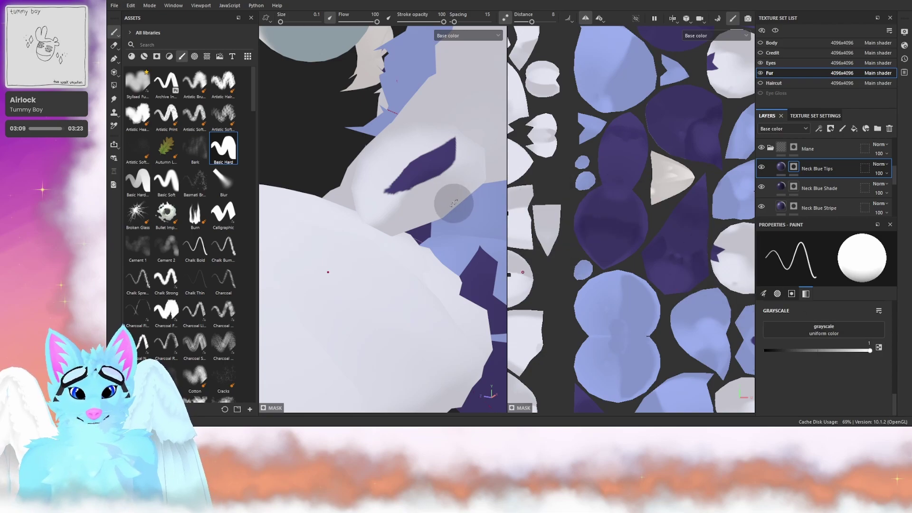
pyautogui.moveTo(453, 199)
pyautogui.keyDown('alt'); pyautogui.mouseDown()
pyautogui.moveTo(484, 217)
pyautogui.moveTo(488, 233)
pyautogui.moveTo(464, 195)
pyautogui.moveTo(395, 187)
pyautogui.mouseUp(); pyautogui.keyUp('alt')
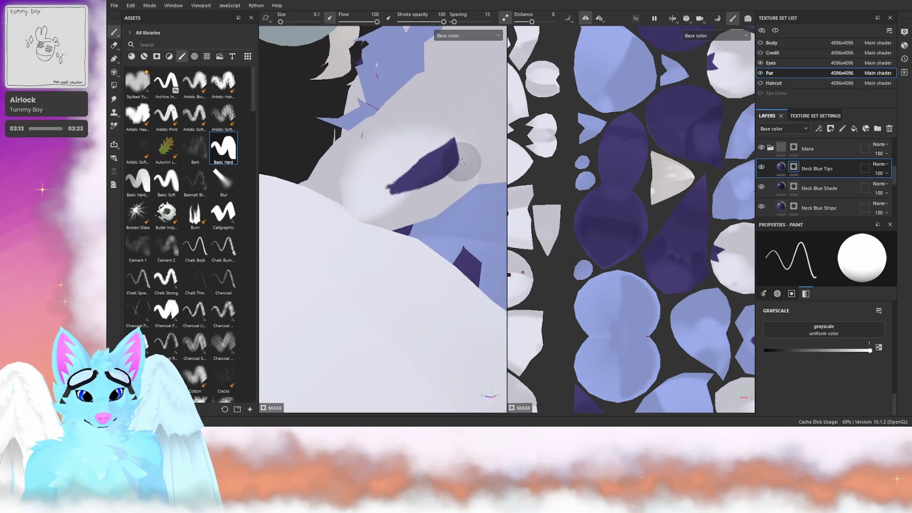
pyautogui.keyDown('alt'); pyautogui.moveTo(424, 175); pyautogui.dragTo(416, 203); pyautogui.keyUp('alt')
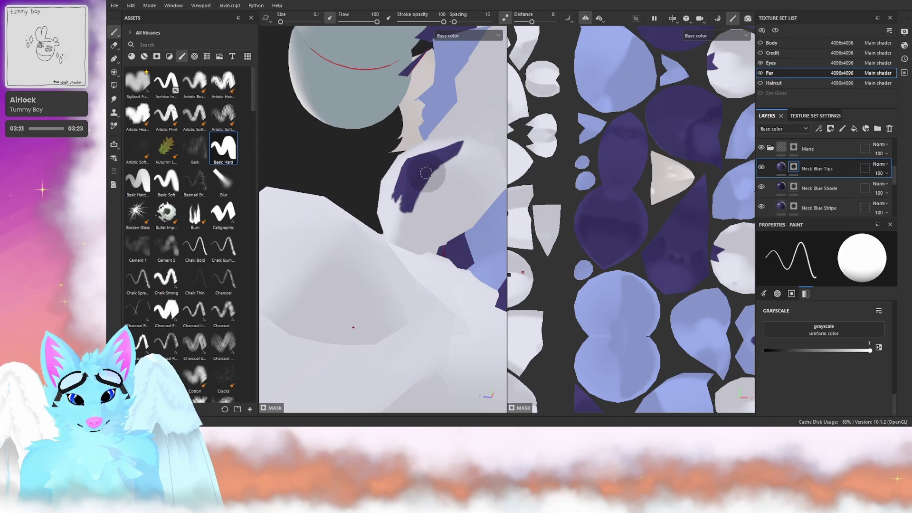
pyautogui.keyDown('alt'); pyautogui.moveTo(426, 173); pyautogui.dragTo(440, 235); pyautogui.keyUp('alt')
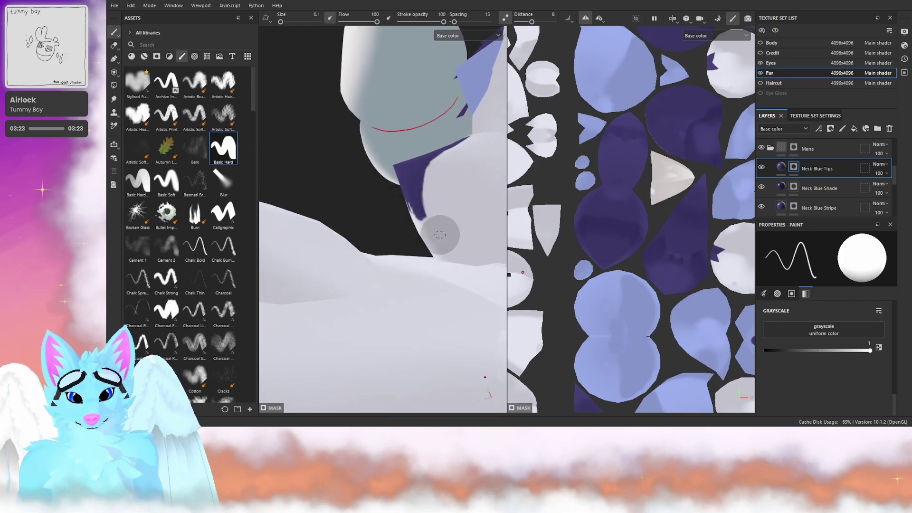
pyautogui.moveTo(458, 152)
pyautogui.mouseDown()
pyautogui.moveTo(467, 115)
pyautogui.moveTo(403, 190)
pyautogui.moveTo(431, 114)
pyautogui.mouseUp()
pyautogui.moveTo(420, 180); pyautogui.dragTo(415, 230)
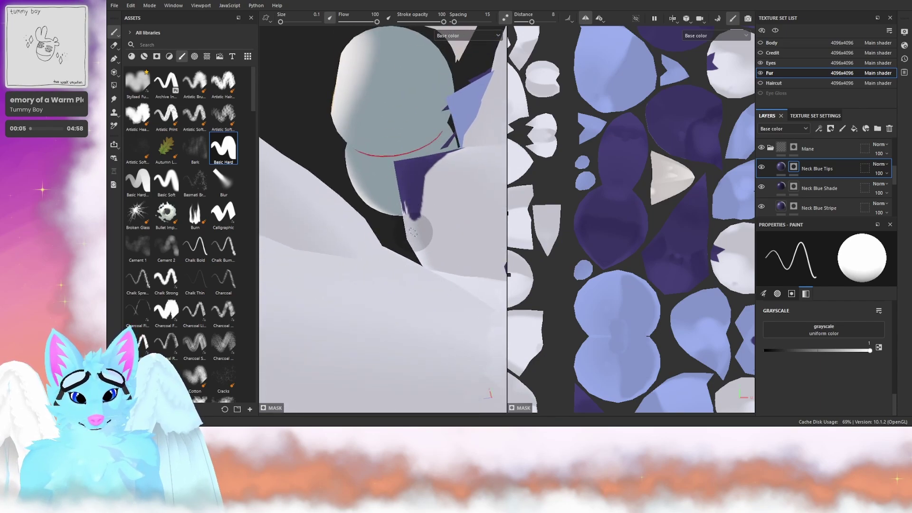
# - Trim the lower end of the front neck tuft's dark tip at grayscale 0 and fill its ragged notch at grayscale 1
pyautogui.click(879, 348)
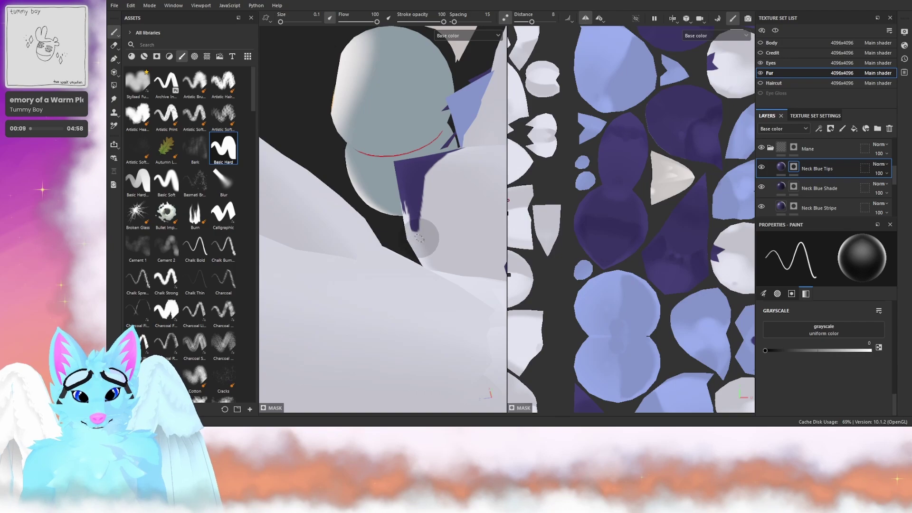
pyautogui.moveTo(423, 219)
pyautogui.keyDown('alt'); pyautogui.mouseDown()
pyautogui.moveTo(431, 272)
pyautogui.moveTo(488, 273)
pyautogui.mouseUp(); pyautogui.keyUp('alt')
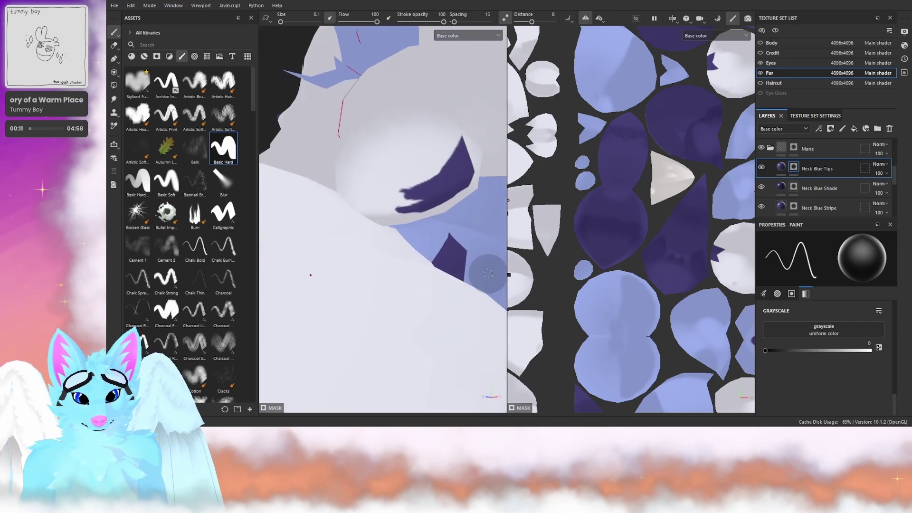
pyautogui.click(879, 347)
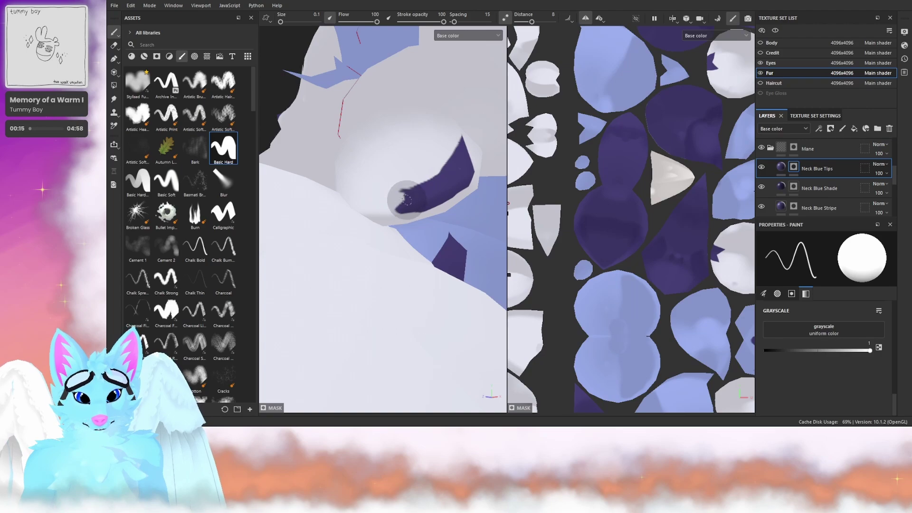
pyautogui.moveTo(456, 162)
pyautogui.keyDown('alt'); pyautogui.mouseDown()
pyautogui.moveTo(472, 218)
pyautogui.moveTo(390, 157)
pyautogui.mouseUp(); pyautogui.keyUp('alt')
pyautogui.moveTo(446, 107)
pyautogui.mouseDown()
pyautogui.moveTo(414, 183)
pyautogui.moveTo(486, 140)
pyautogui.mouseUp()
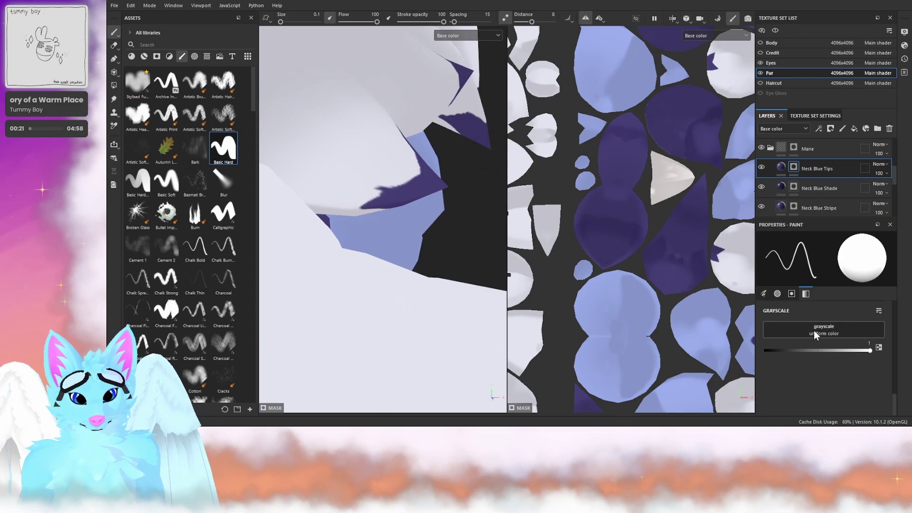
# - Smooth the inner edge of the front neck tuft's dark tip at grayscale 0 and touch up its underside at grayscale 1
pyautogui.click(878, 349)
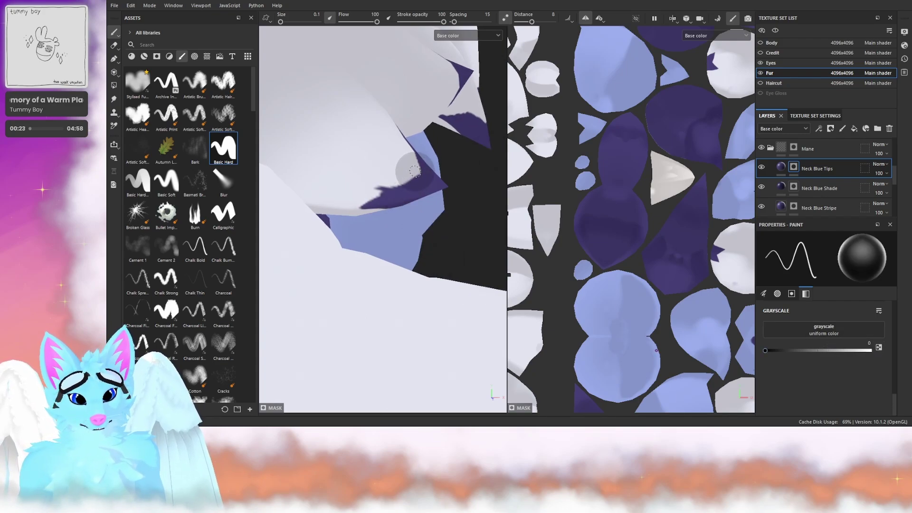
pyautogui.moveTo(416, 171)
pyautogui.mouseDown()
pyautogui.moveTo(345, 211)
pyautogui.moveTo(413, 159)
pyautogui.moveTo(385, 41)
pyautogui.moveTo(299, 112)
pyautogui.moveTo(333, 157)
pyautogui.moveTo(295, 127)
pyautogui.mouseUp()
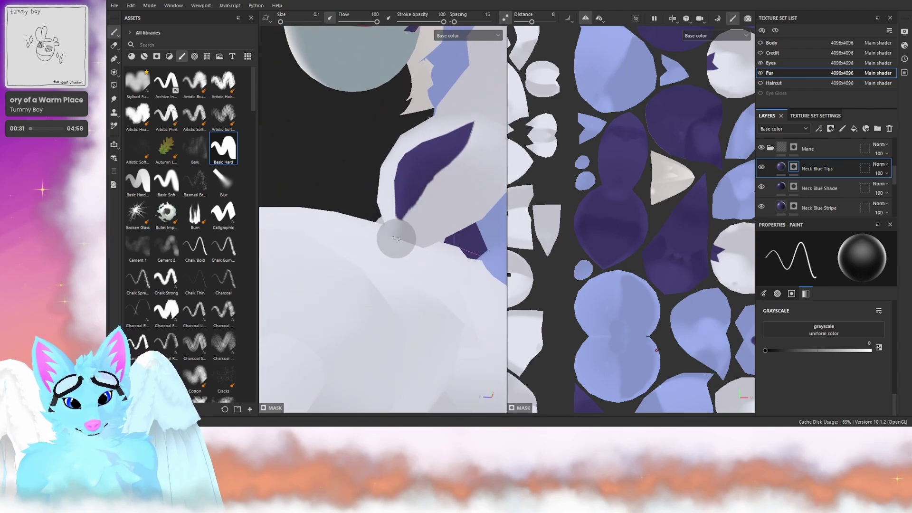
pyautogui.keyDown('alt'); pyautogui.moveTo(364, 309); pyautogui.dragTo(469, 294); pyautogui.keyUp('alt')
pyautogui.click(872, 351)
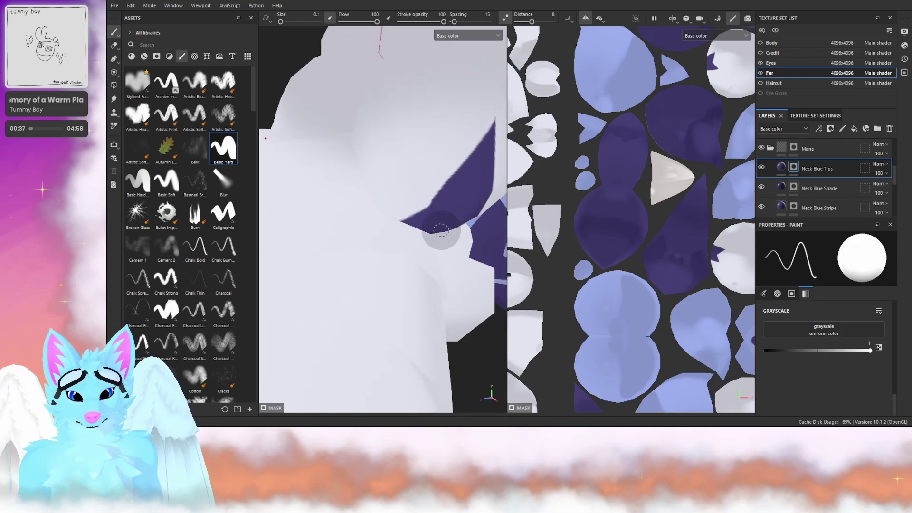
# - Extend the dark tip on the lowest white side mane tuft inward along its underside at grayscale 1
pyautogui.scroll(-3, 497, 185)
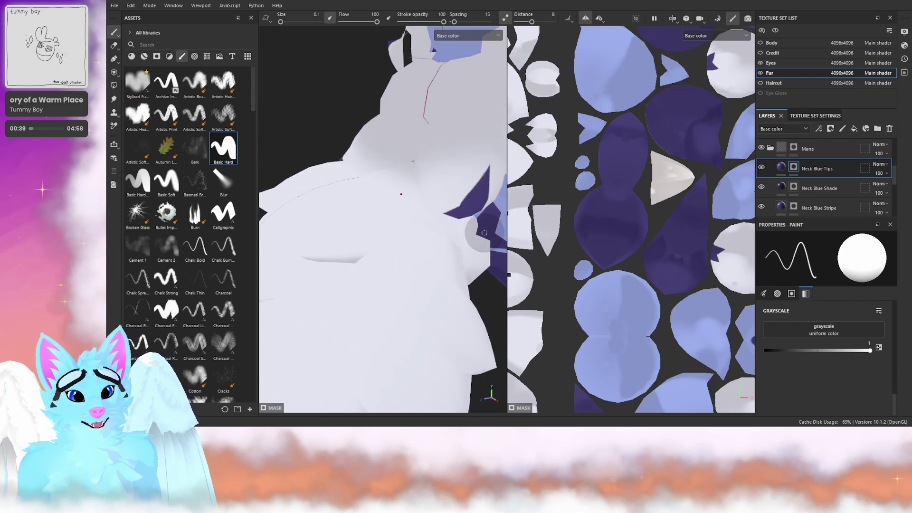
pyautogui.moveTo(484, 233)
pyautogui.keyDown('alt'); pyautogui.mouseDown()
pyautogui.moveTo(491, 285)
pyautogui.moveTo(472, 279)
pyautogui.moveTo(454, 219)
pyautogui.moveTo(403, 187)
pyautogui.moveTo(502, 234)
pyautogui.moveTo(540, 230)
pyautogui.moveTo(489, 227)
pyautogui.mouseUp(); pyautogui.keyUp('alt')
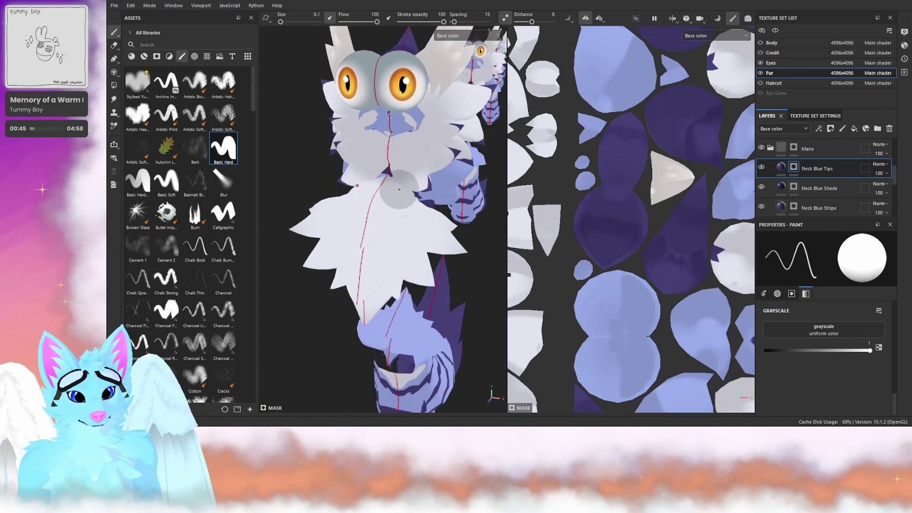
pyautogui.scroll(6, 399, 189)
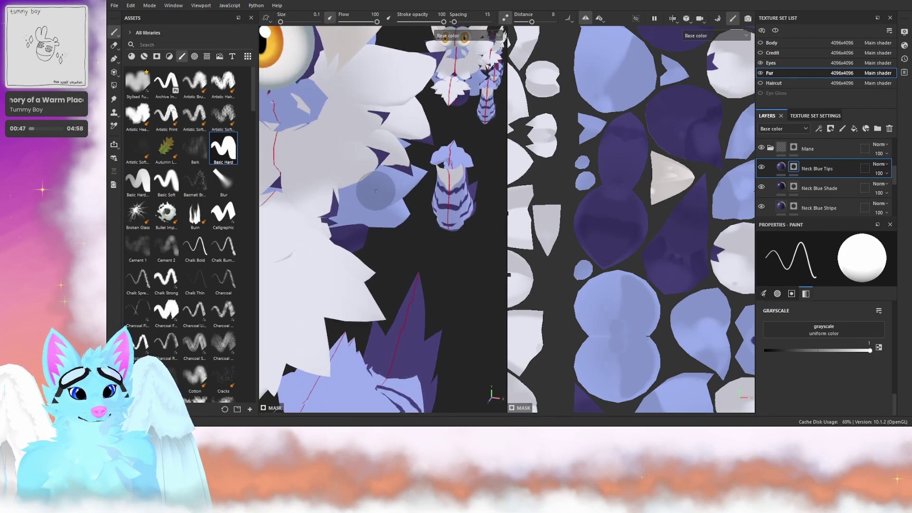
pyautogui.keyDown('alt'); pyautogui.moveTo(376, 191); pyautogui.dragTo(340, 153); pyautogui.keyUp('alt')
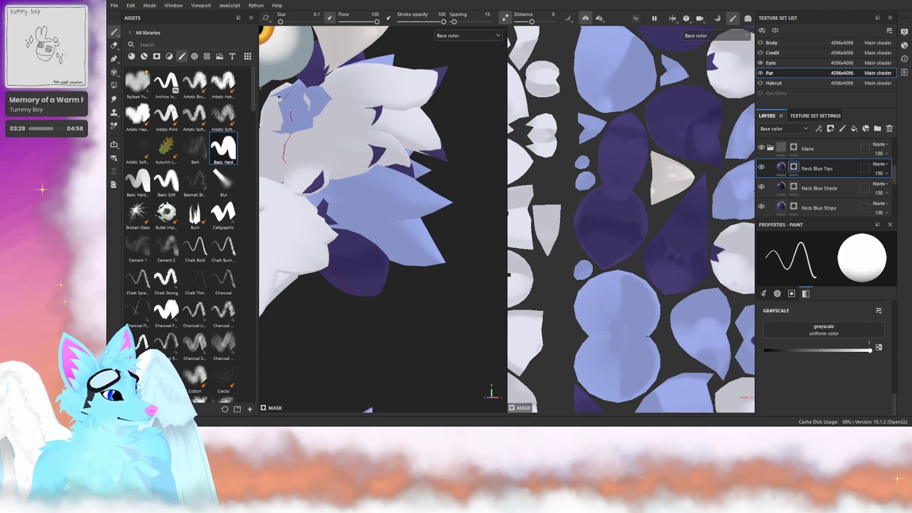
pyautogui.keyDown('alt'); pyautogui.moveTo(448, 244); pyautogui.dragTo(387, 212); pyautogui.keyUp('alt')
pyautogui.moveTo(346, 192)
pyautogui.keyDown('alt'); pyautogui.mouseDown()
pyautogui.moveTo(356, 217)
pyautogui.moveTo(350, 236)
pyautogui.moveTo(283, 153)
pyautogui.moveTo(400, 179)
pyautogui.moveTo(357, 168)
pyautogui.moveTo(429, 127)
pyautogui.moveTo(417, 112)
pyautogui.moveTo(399, 158)
pyautogui.moveTo(401, 138)
pyautogui.moveTo(415, 251)
pyautogui.moveTo(434, 185)
pyautogui.moveTo(361, 171)
pyautogui.moveTo(414, 174)
pyautogui.mouseUp(); pyautogui.keyUp('alt')
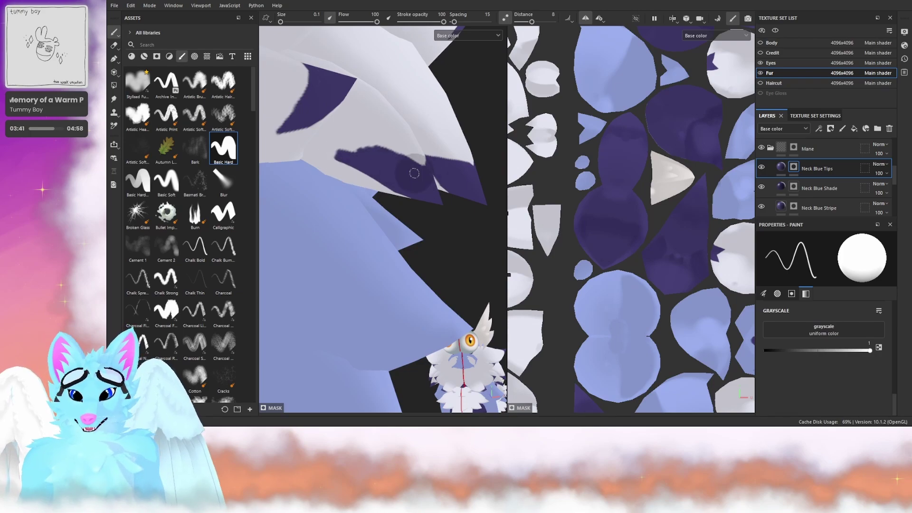
# - Cut back the upper edge of the lowest side tuft's dark tip and erase the stray leftover marks at grayscale 0
pyautogui.click(879, 347)
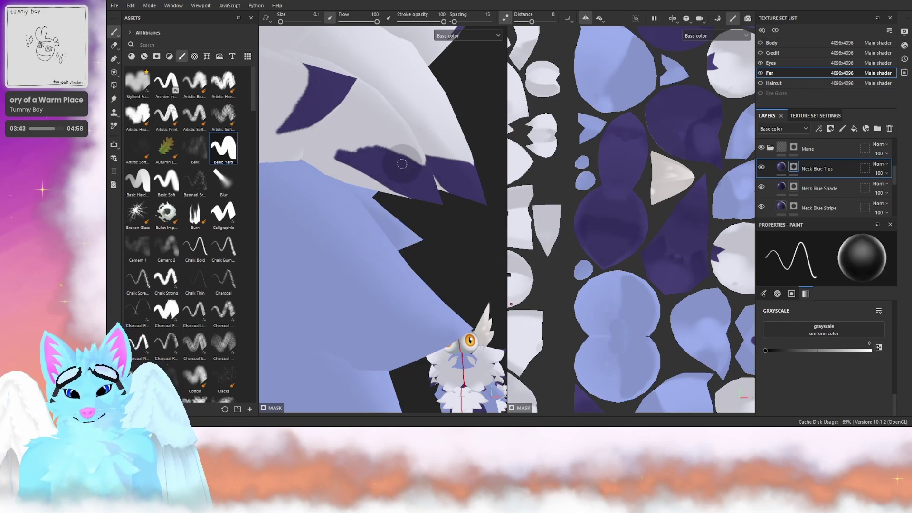
pyautogui.moveTo(402, 164)
pyautogui.keyDown('alt'); pyautogui.mouseDown()
pyautogui.moveTo(375, 179)
pyautogui.moveTo(422, 153)
pyautogui.moveTo(393, 158)
pyautogui.mouseUp(); pyautogui.keyUp('alt')
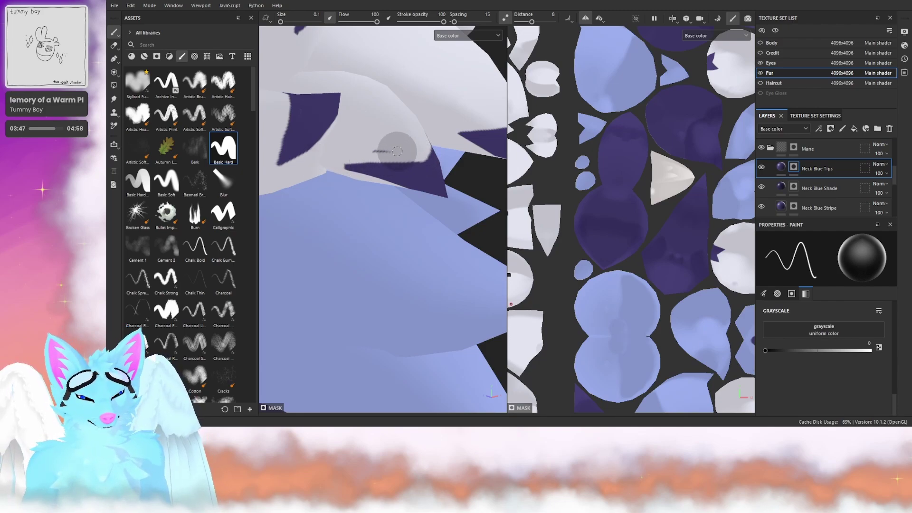
pyautogui.moveTo(332, 156)
pyautogui.keyDown('alt'); pyautogui.mouseDown()
pyautogui.moveTo(352, 219)
pyautogui.moveTo(407, 151)
pyautogui.moveTo(407, 78)
pyautogui.moveTo(399, 95)
pyautogui.mouseUp(); pyautogui.keyUp('alt')
pyautogui.moveTo(341, 198)
pyautogui.mouseDown()
pyautogui.moveTo(381, 203)
pyautogui.moveTo(348, 212)
pyautogui.moveTo(284, 258)
pyautogui.moveTo(342, 256)
pyautogui.moveTo(381, 279)
pyautogui.moveTo(386, 328)
pyautogui.moveTo(417, 285)
pyautogui.moveTo(416, 225)
pyautogui.moveTo(360, 198)
pyautogui.moveTo(302, 230)
pyautogui.mouseUp()
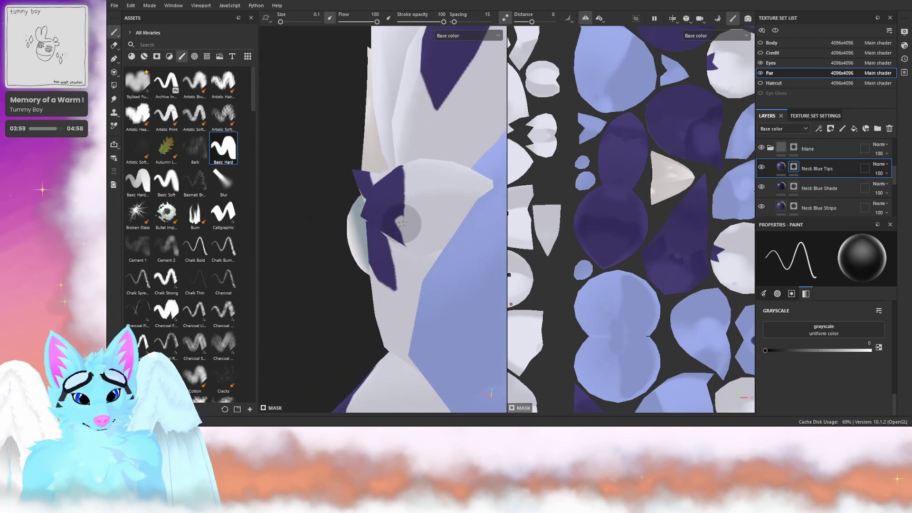
# - Erase the hooked, jagged inner edge of the side mane tuft's dark tip at grayscale 0
pyautogui.keyDown('alt'); pyautogui.moveTo(413, 174); pyautogui.dragTo(398, 200); pyautogui.keyUp('alt')
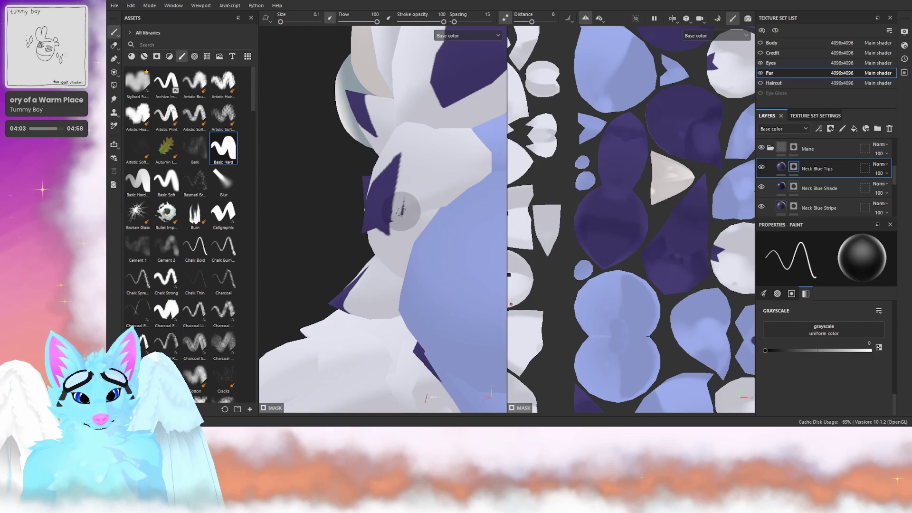
pyautogui.moveTo(411, 181)
pyautogui.keyDown('alt'); pyautogui.mouseDown()
pyautogui.moveTo(415, 130)
pyautogui.moveTo(427, 127)
pyautogui.moveTo(402, 194)
pyautogui.mouseUp(); pyautogui.keyUp('alt')
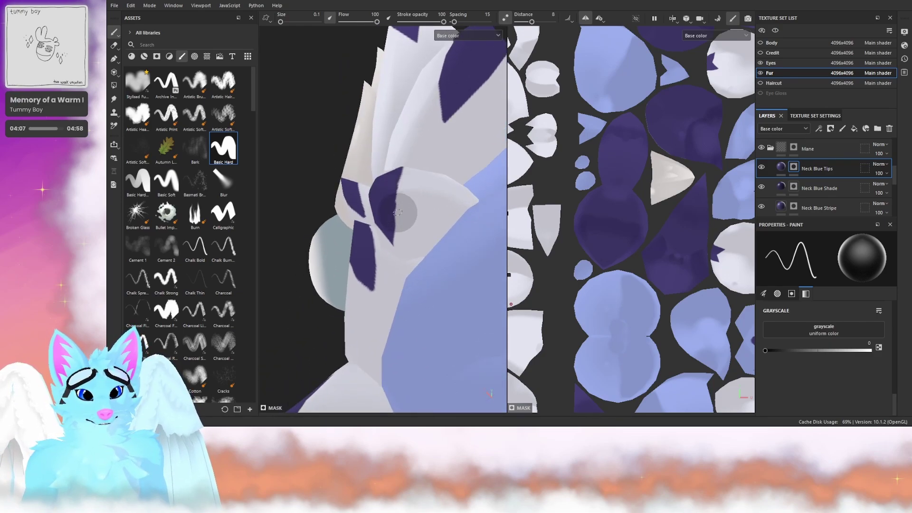
pyautogui.keyDown('alt'); pyautogui.moveTo(398, 241); pyautogui.dragTo(398, 185); pyautogui.keyUp('alt')
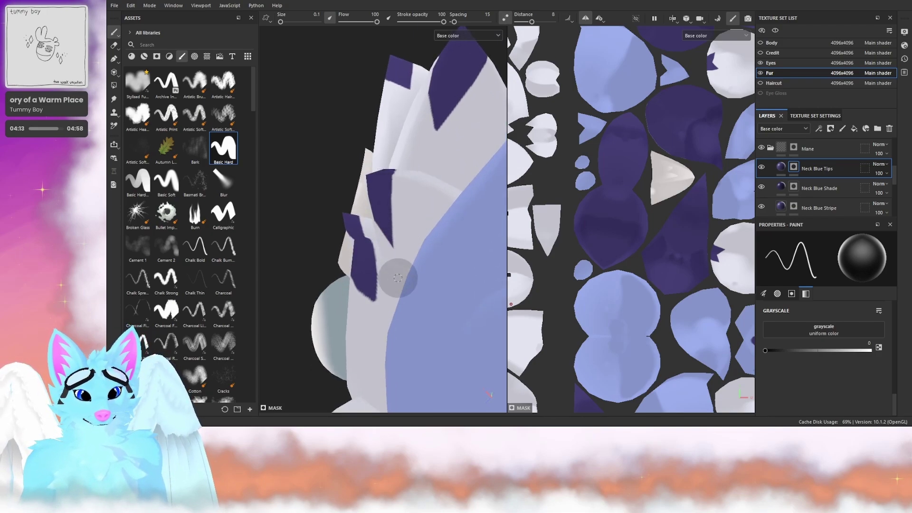
pyautogui.keyDown('alt'); pyautogui.moveTo(397, 187); pyautogui.dragTo(395, 241); pyautogui.keyUp('alt')
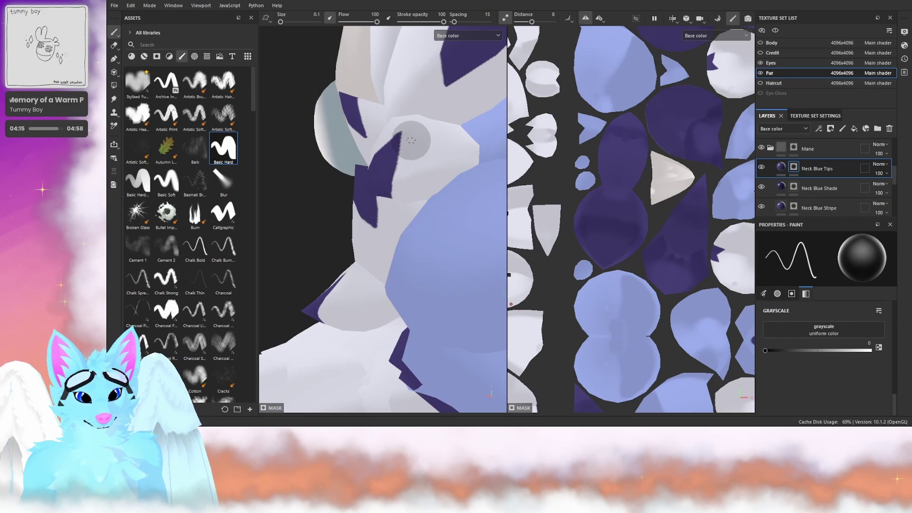
pyautogui.keyDown('alt'); pyautogui.moveTo(411, 141); pyautogui.dragTo(453, 213); pyautogui.keyUp('alt')
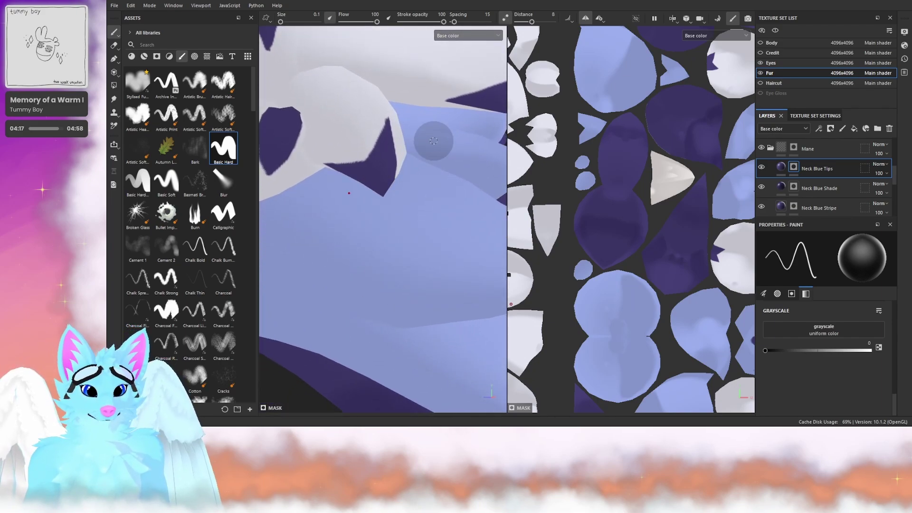
# - Trim and smooth the inner edges of the dark tips on the white side mane tufts at grayscale 0
pyautogui.moveTo(433, 141)
pyautogui.keyDown('alt'); pyautogui.mouseDown()
pyautogui.moveTo(397, 106)
pyautogui.moveTo(387, 173)
pyautogui.moveTo(401, 132)
pyautogui.moveTo(387, 138)
pyautogui.moveTo(429, 234)
pyautogui.moveTo(393, 235)
pyautogui.moveTo(297, 116)
pyautogui.moveTo(343, 184)
pyautogui.moveTo(391, 173)
pyautogui.moveTo(338, 147)
pyautogui.moveTo(347, 119)
pyautogui.mouseUp(); pyautogui.keyUp('alt')
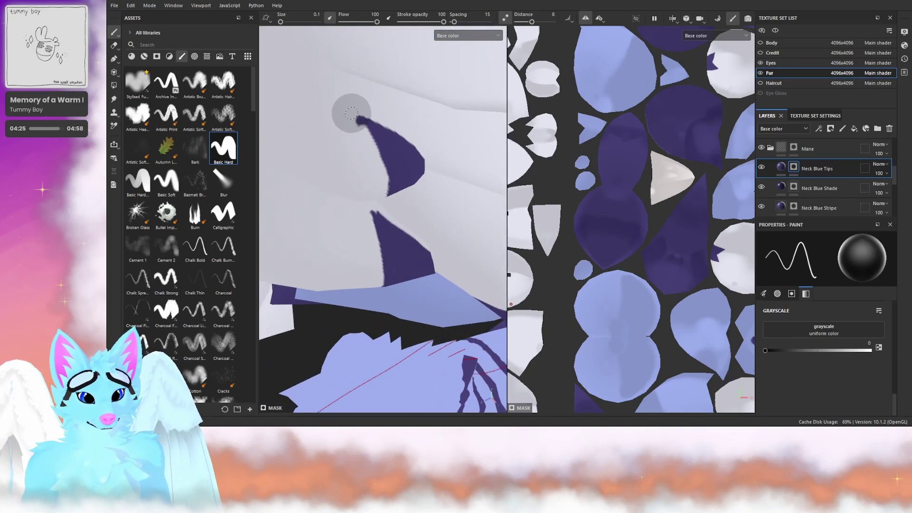
pyautogui.keyDown('alt'); pyautogui.moveTo(377, 158); pyautogui.dragTo(383, 269); pyautogui.keyUp('alt')
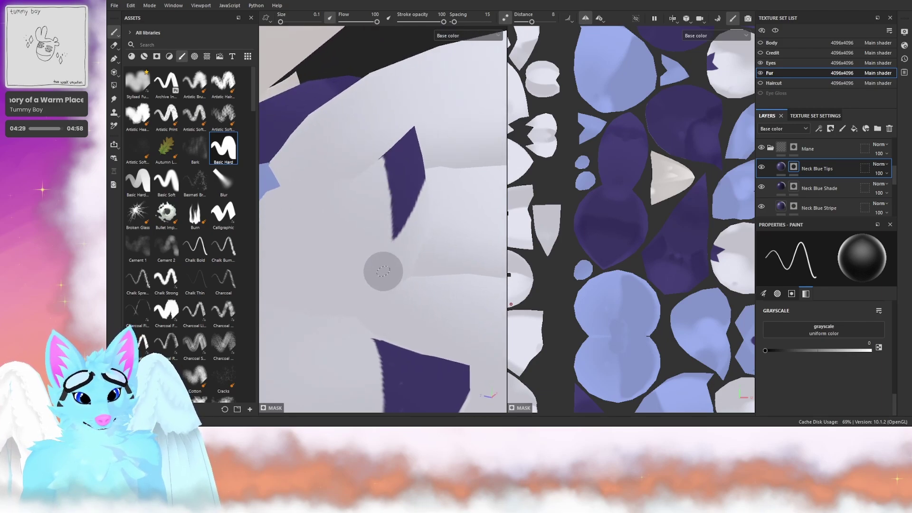
pyautogui.moveTo(402, 211)
pyautogui.keyDown('alt'); pyautogui.mouseDown()
pyautogui.moveTo(386, 179)
pyautogui.moveTo(379, 208)
pyautogui.mouseUp(); pyautogui.keyUp('alt')
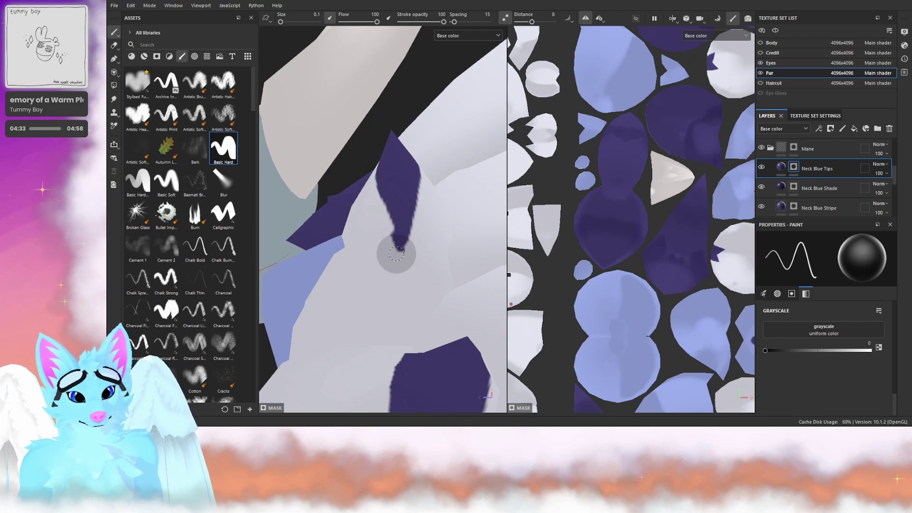
pyautogui.moveTo(409, 255)
pyautogui.keyDown('alt'); pyautogui.mouseDown()
pyautogui.moveTo(356, 264)
pyautogui.moveTo(400, 292)
pyautogui.moveTo(472, 261)
pyautogui.mouseUp(); pyautogui.keyUp('alt')
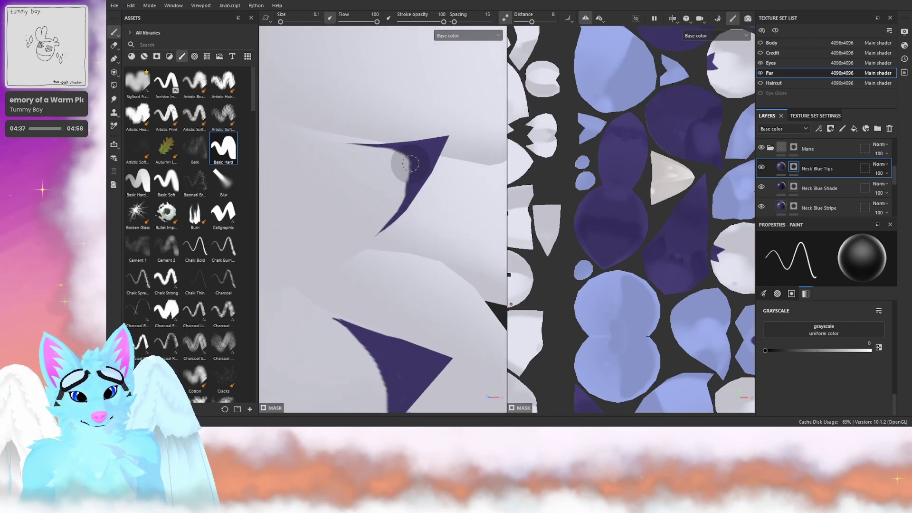
# - Fill in the thin, hollowed inner edge of the side mane tuft's dark tip at grayscale 1
pyautogui.moveTo(765, 350); pyautogui.dragTo(881, 348)
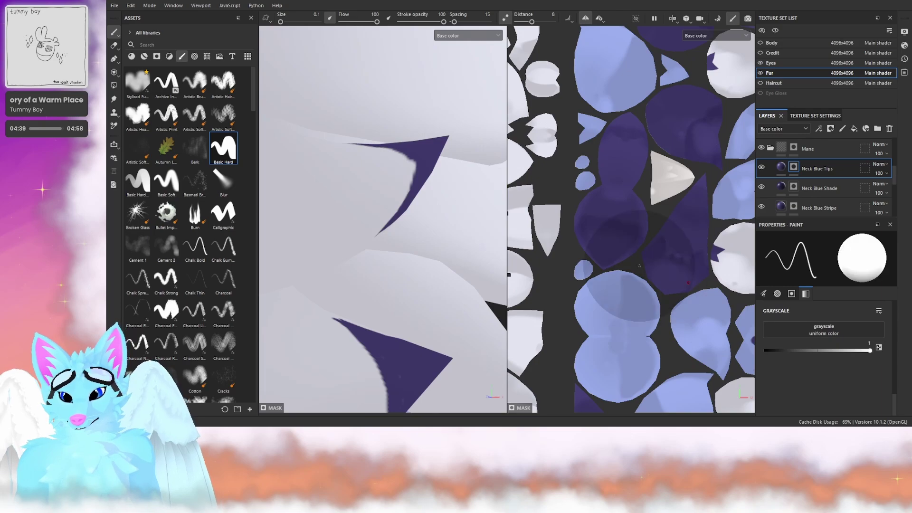
pyautogui.moveTo(419, 184)
pyautogui.keyDown('alt'); pyautogui.mouseDown()
pyautogui.moveTo(402, 154)
pyautogui.moveTo(430, 226)
pyautogui.moveTo(407, 183)
pyautogui.mouseUp(); pyautogui.keyUp('alt')
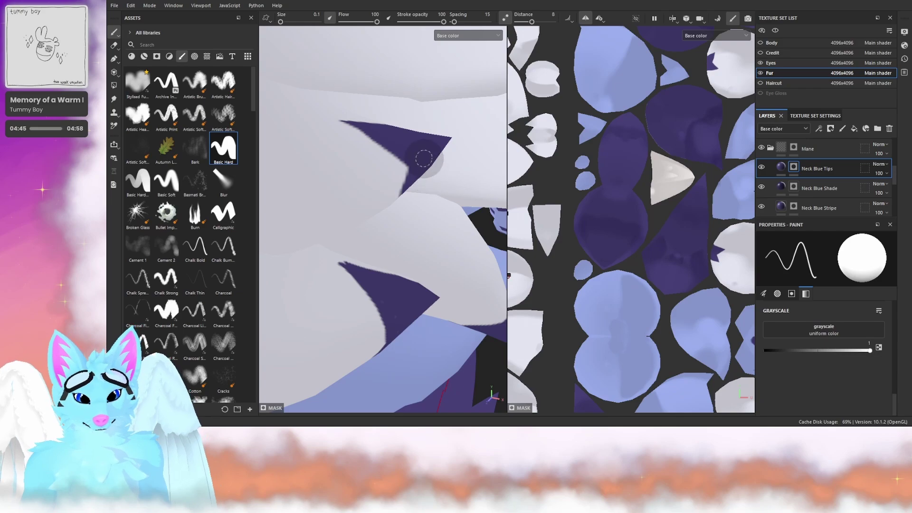
pyautogui.keyDown('alt'); pyautogui.moveTo(301, 152); pyautogui.dragTo(428, 223); pyautogui.keyUp('alt')
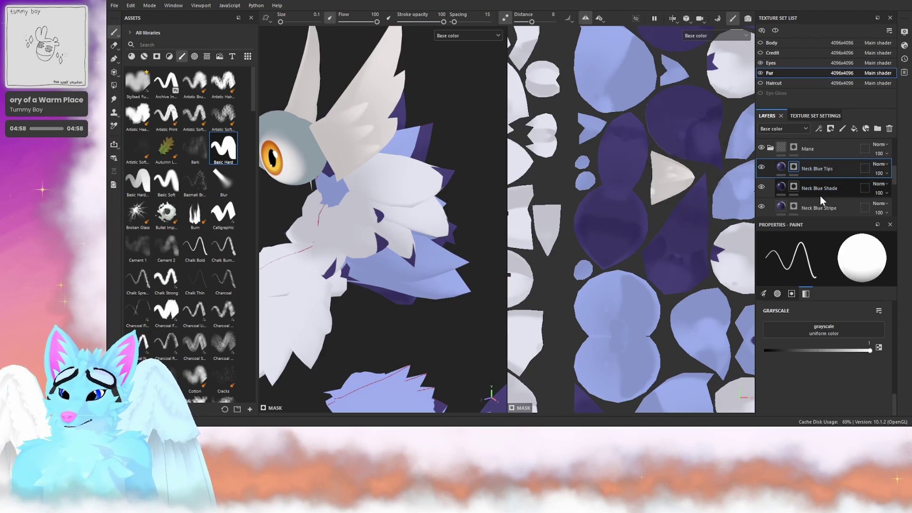
# - Add a fill layer above Neck Blue Tips and give it the dark blue base color copied from Neck Blue Shade
pyautogui.click(852, 129)
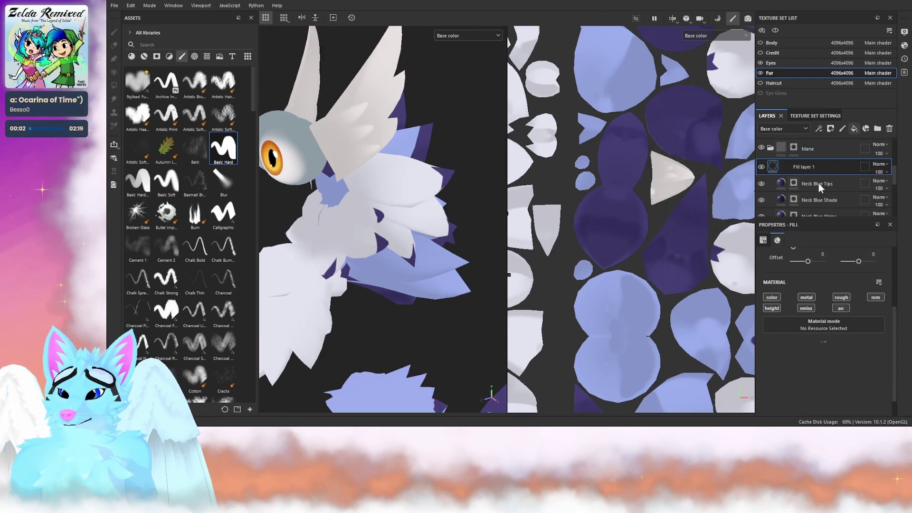
pyautogui.click(780, 205)
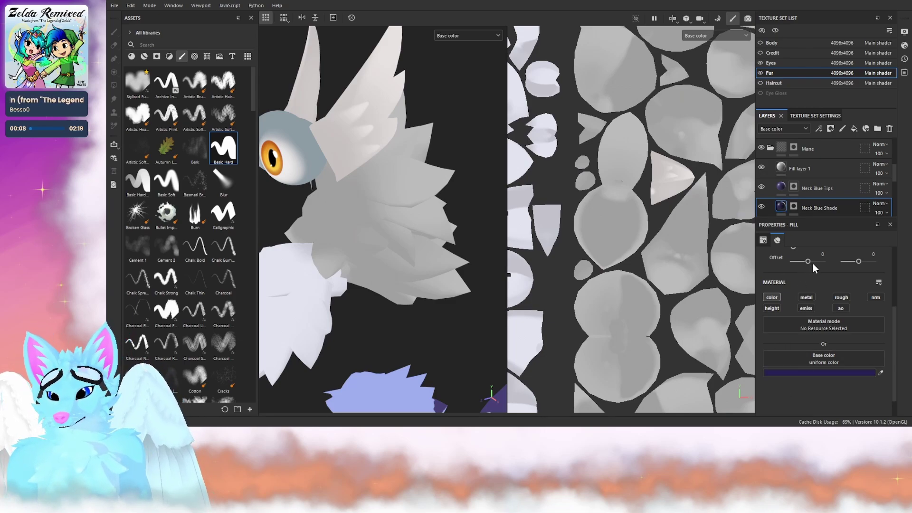
pyautogui.click(801, 168)
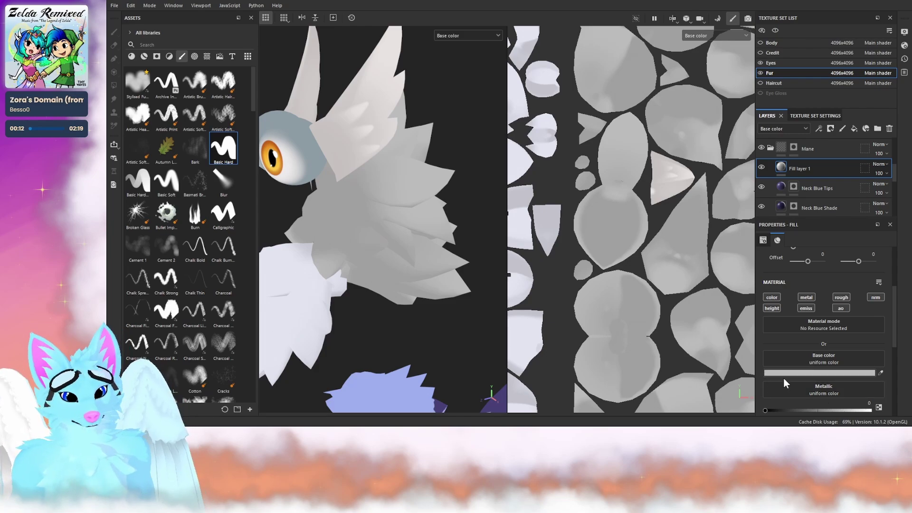
pyautogui.hotkey('ctrl', 'v')
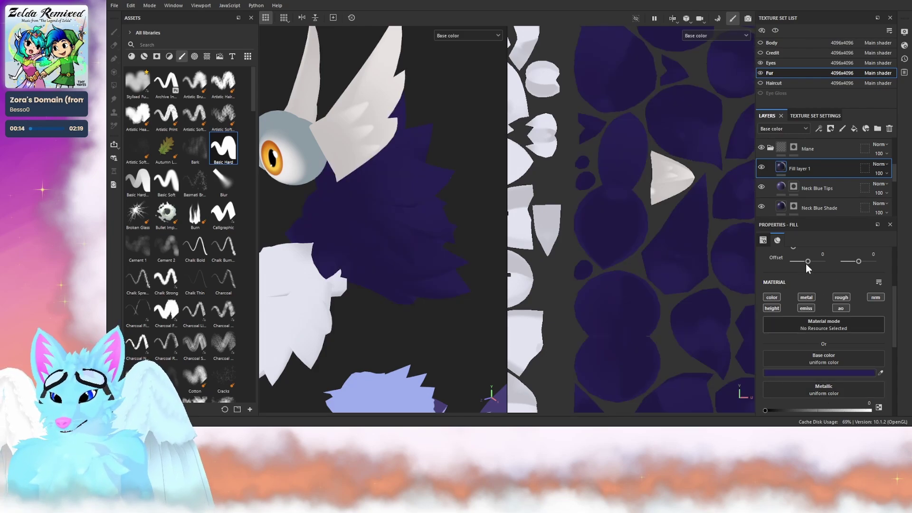
# - Limit the new fill layer to the color channel by disabling height, metal, emiss, ao, rough and nrm
pyautogui.click(766, 308)
pyautogui.click(803, 297)
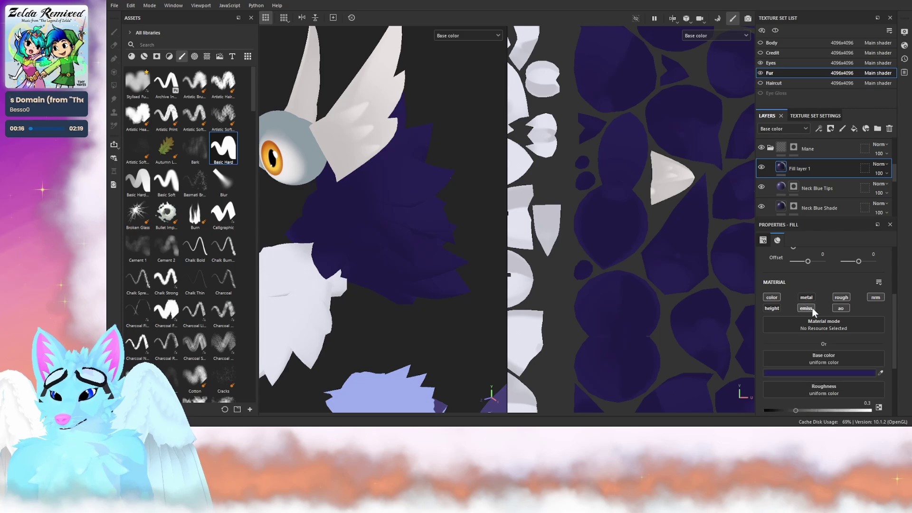
pyautogui.click(810, 308)
pyautogui.click(840, 307)
pyautogui.click(841, 296)
pyautogui.click(875, 297)
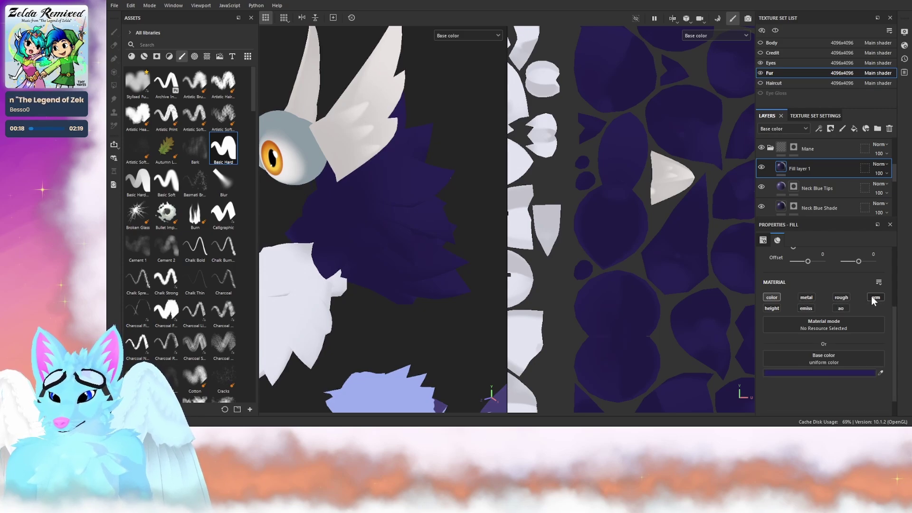
# - Rename the fill layer as Neck Tips Shade and give it a black mask
pyautogui.doubleClick(801, 169)
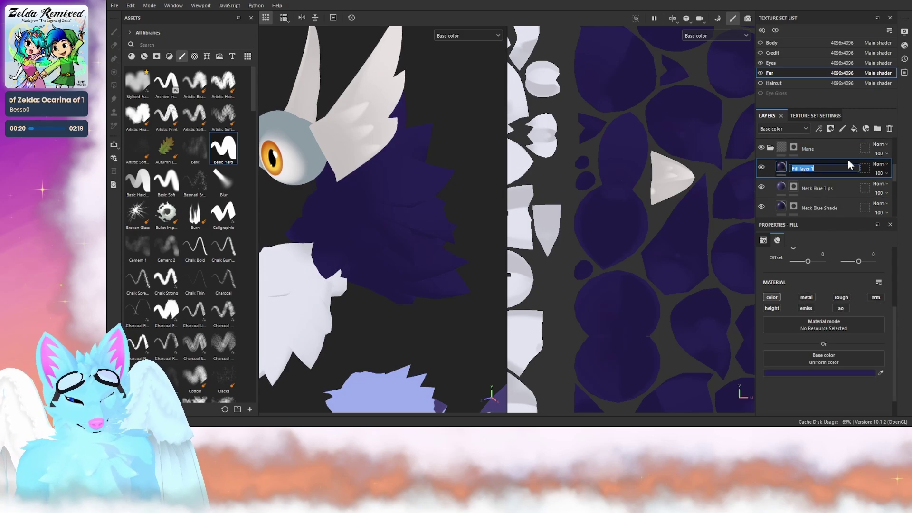
pyautogui.write('Neck')
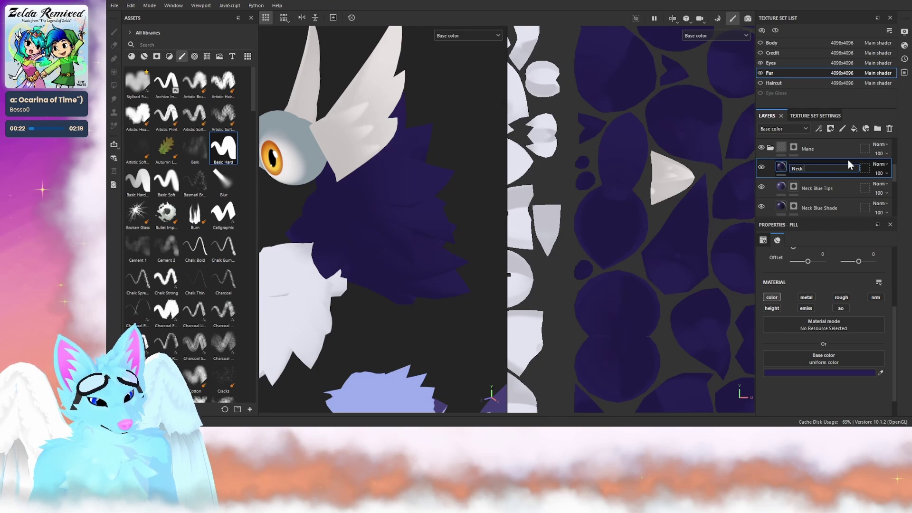
pyautogui.write(' Tip')
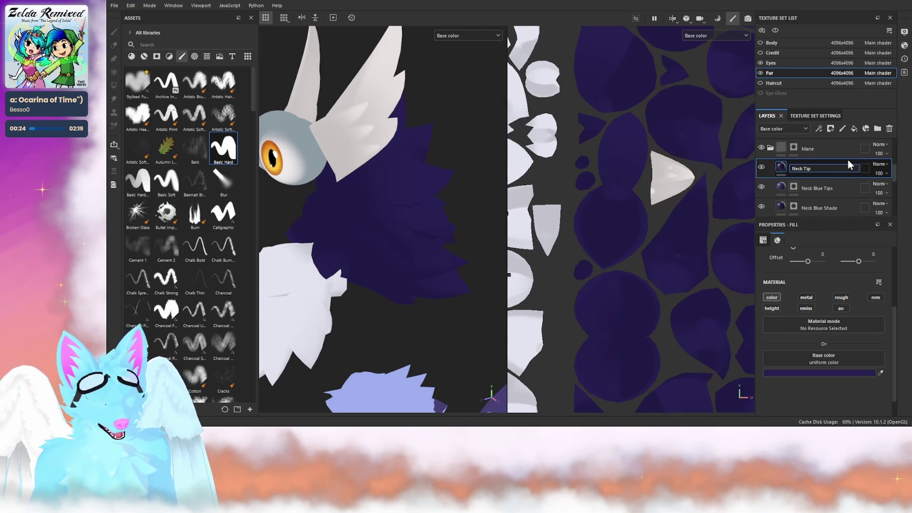
pyautogui.write('s Shade')
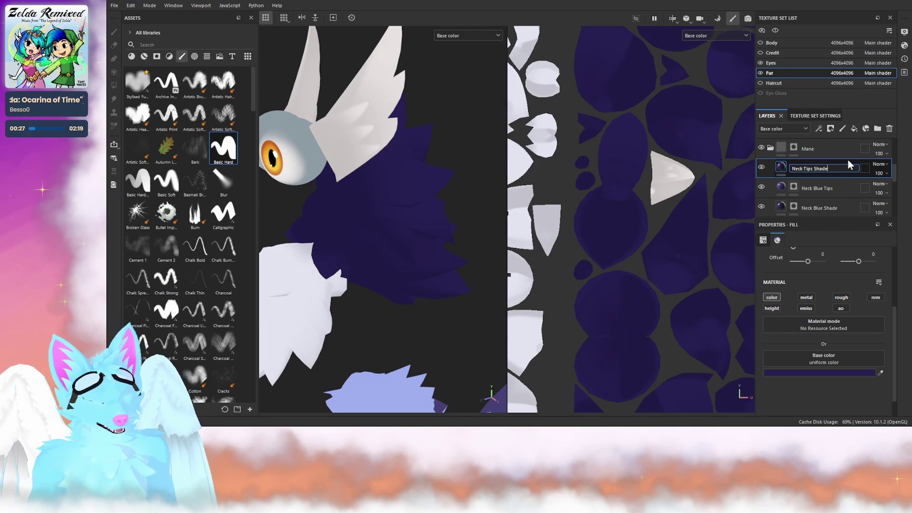
pyautogui.press('Return')
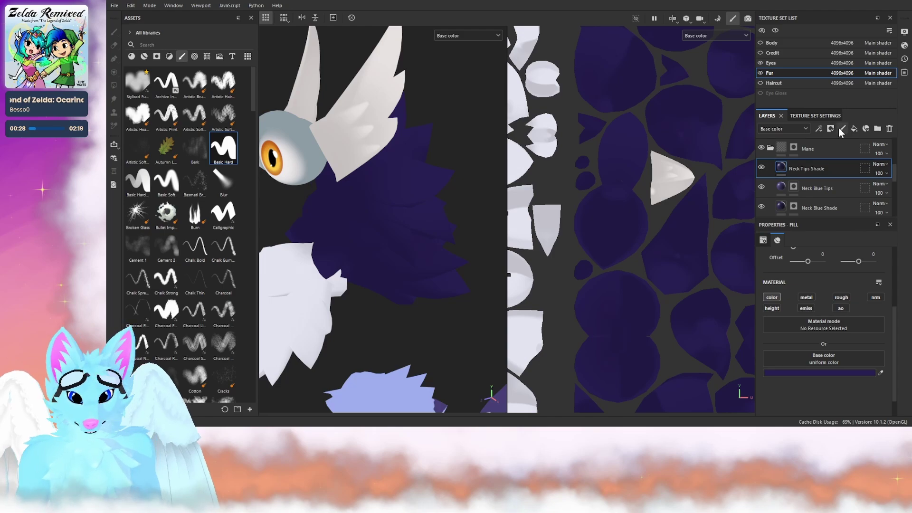
pyautogui.click(856, 152)
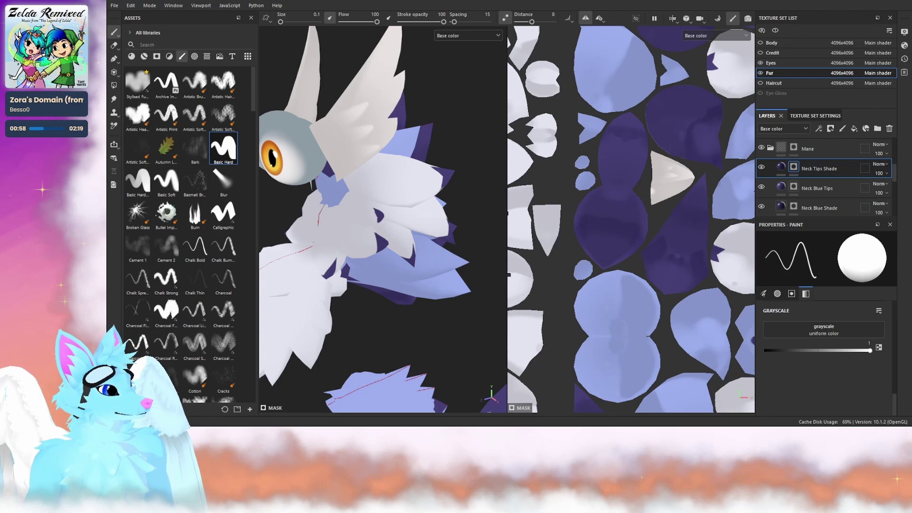
# - Set up the Basic Soft brush with lazy mouse off, stroke opacity 31 and size 0.84
pyautogui.moveTo(348, 231)
pyautogui.keyDown('alt'); pyautogui.mouseDown()
pyautogui.moveTo(397, 225)
pyautogui.moveTo(421, 180)
pyautogui.moveTo(419, 198)
pyautogui.moveTo(441, 204)
pyautogui.moveTo(385, 214)
pyautogui.moveTo(350, 197)
pyautogui.mouseUp(); pyautogui.keyUp('alt')
pyautogui.scroll(2, 390, 208)
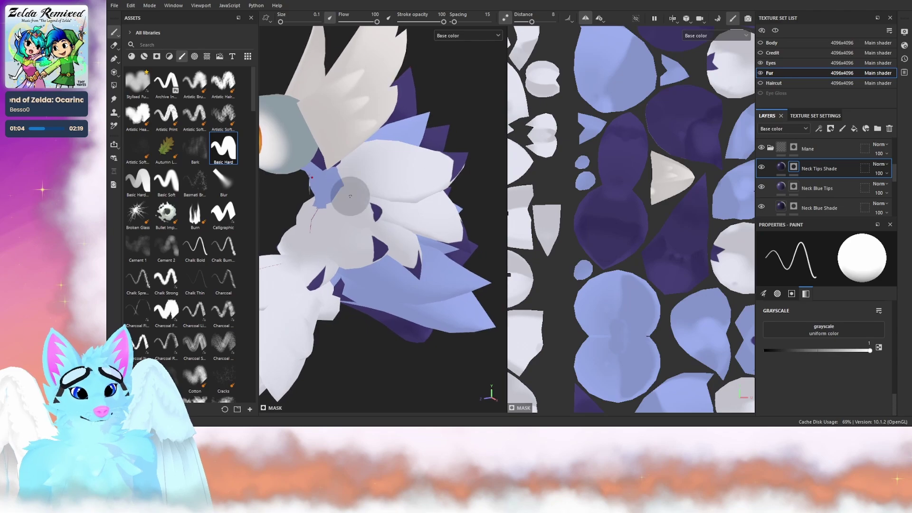
pyautogui.click(166, 180)
pyautogui.keyDown('ctrl'); pyautogui.moveTo(324, 187); pyautogui.dragTo(266, 188, button='right'); pyautogui.keyUp('ctrl')
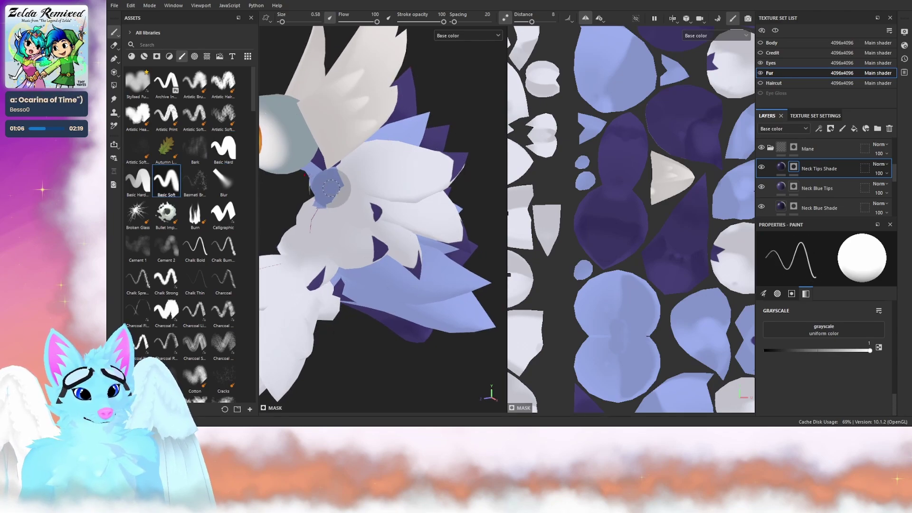
pyautogui.click(504, 18)
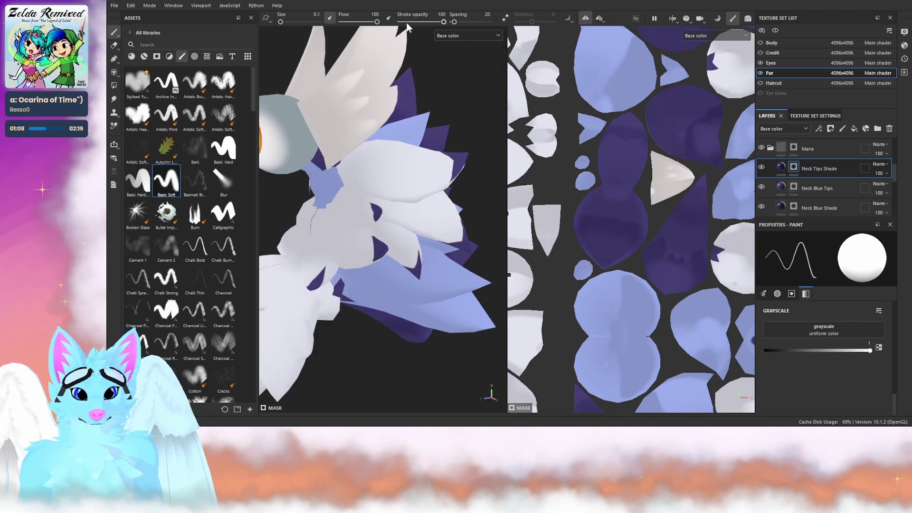
pyautogui.moveTo(443, 22); pyautogui.dragTo(413, 22)
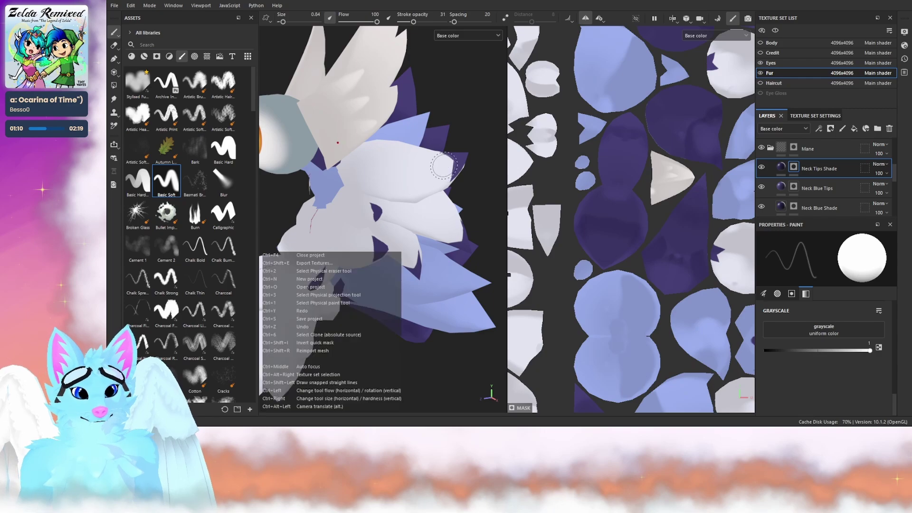
pyautogui.moveTo(440, 162)
pyautogui.keyDown('ctrl'); pyautogui.mouseDown(button='right')
pyautogui.moveTo(430, 161)
pyautogui.moveTo(451, 170)
pyautogui.mouseUp(button='right'); pyautogui.keyUp('ctrl')
# - Brush soft shading along the inner part of the upper white mane tuft's dark tip on the Neck Tips Shade mask
pyautogui.keyDown('alt'); pyautogui.moveTo(452, 171); pyautogui.dragTo(405, 189); pyautogui.keyUp('alt')
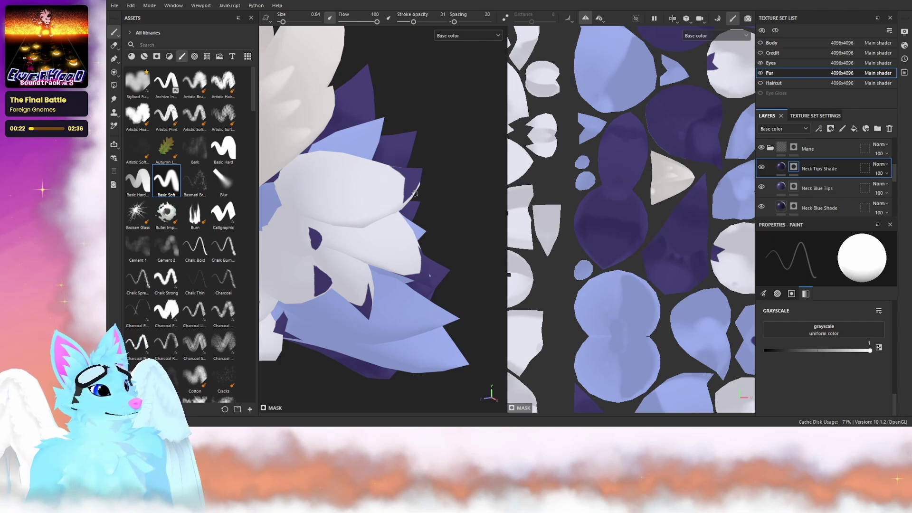
pyautogui.scroll(2, 411, 262)
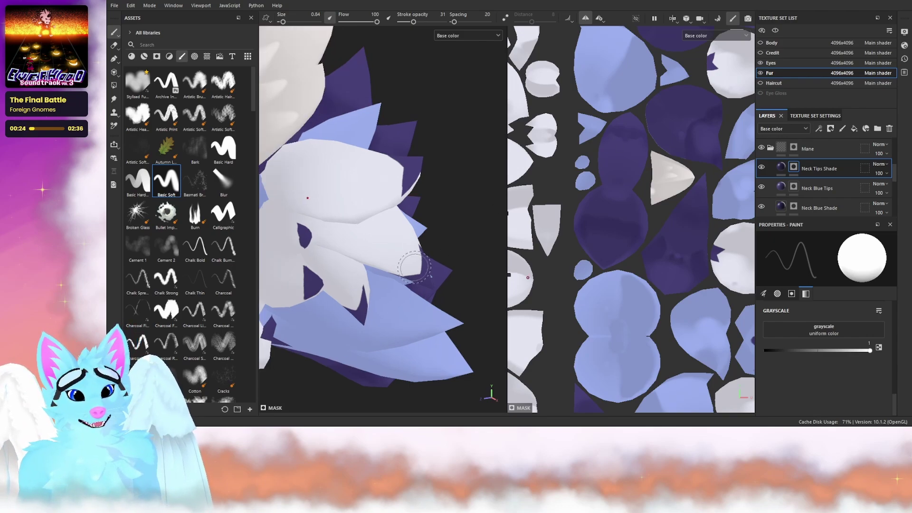
pyautogui.scroll(3, 359, 163)
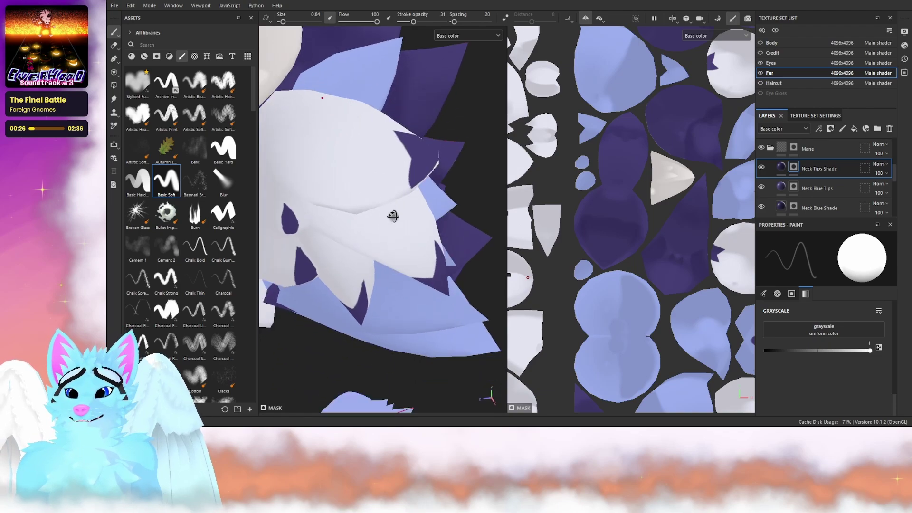
pyautogui.moveTo(396, 179)
pyautogui.keyDown('alt'); pyautogui.mouseDown()
pyautogui.moveTo(413, 155)
pyautogui.moveTo(387, 173)
pyautogui.moveTo(381, 142)
pyautogui.moveTo(404, 164)
pyautogui.moveTo(402, 175)
pyautogui.moveTo(392, 143)
pyautogui.moveTo(407, 200)
pyautogui.moveTo(406, 158)
pyautogui.moveTo(409, 210)
pyautogui.mouseUp(); pyautogui.keyUp('alt')
pyautogui.moveTo(411, 153); pyautogui.dragTo(403, 152)
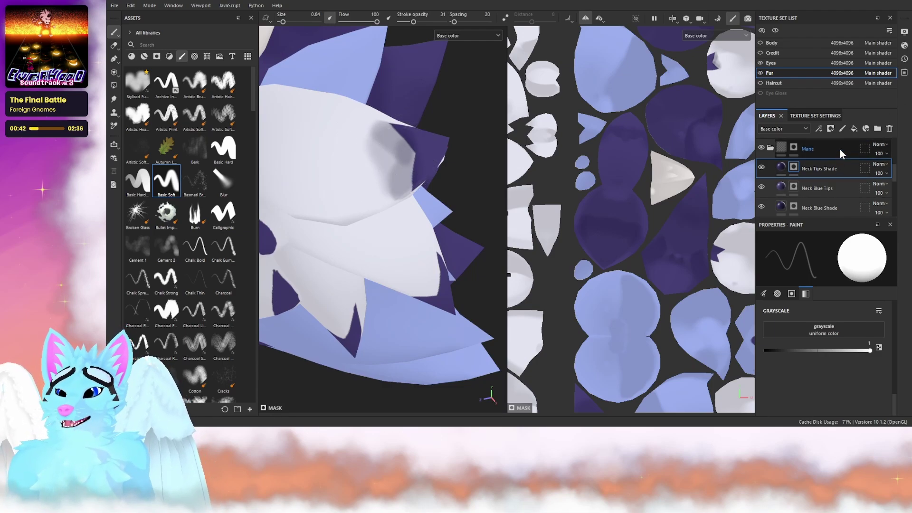
# - Add a folder above Neck Tips Shade and paste a copy of the Neck Blue Tips mask onto it
pyautogui.click(877, 129)
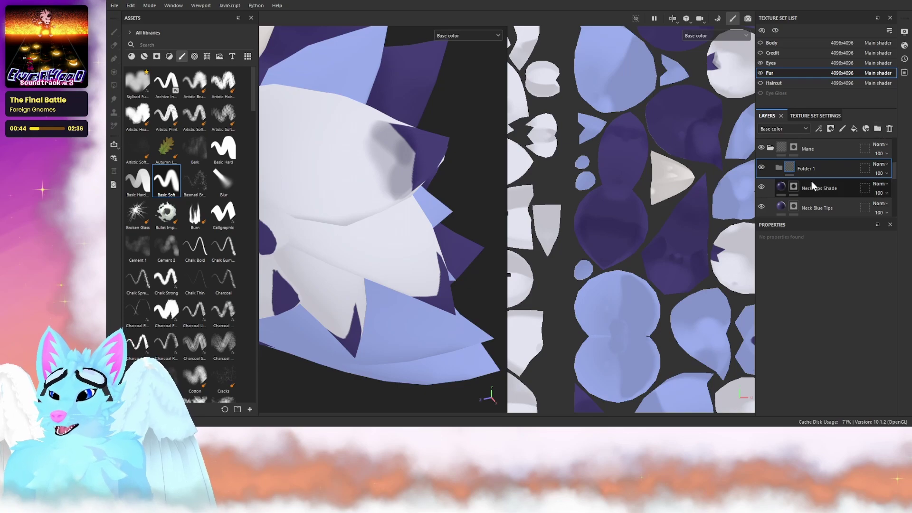
pyautogui.click(794, 208)
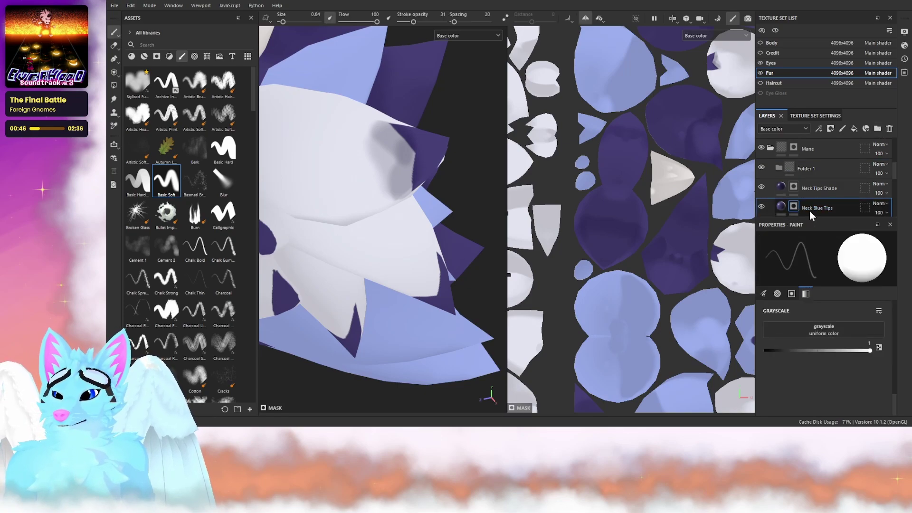
pyautogui.click(791, 169)
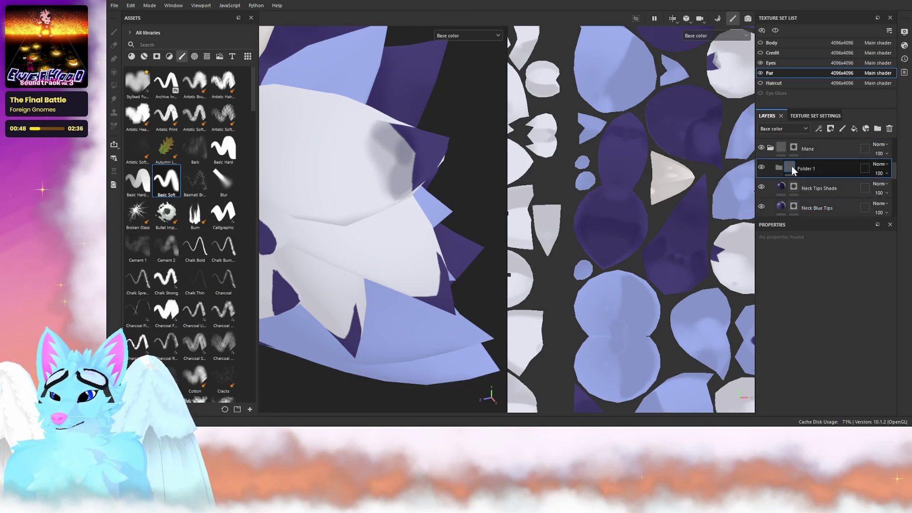
pyautogui.click(823, 158)
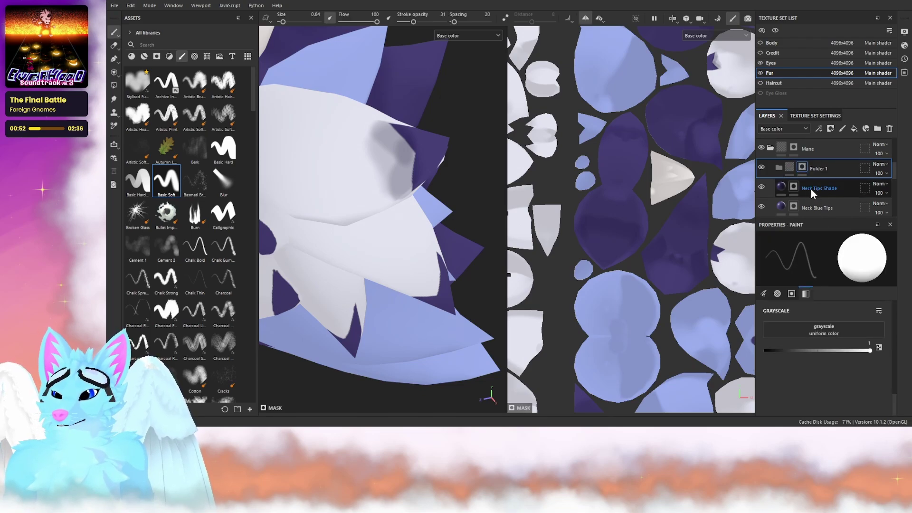
# - Move the Neck Tips Shade and Neck Blue Tips layers into the new folder and rename the folder as Tips
pyautogui.click(811, 189)
pyautogui.keyDown('shift'); pyautogui.click(816, 208); pyautogui.keyUp('shift')
pyautogui.moveTo(812, 189); pyautogui.dragTo(819, 168)
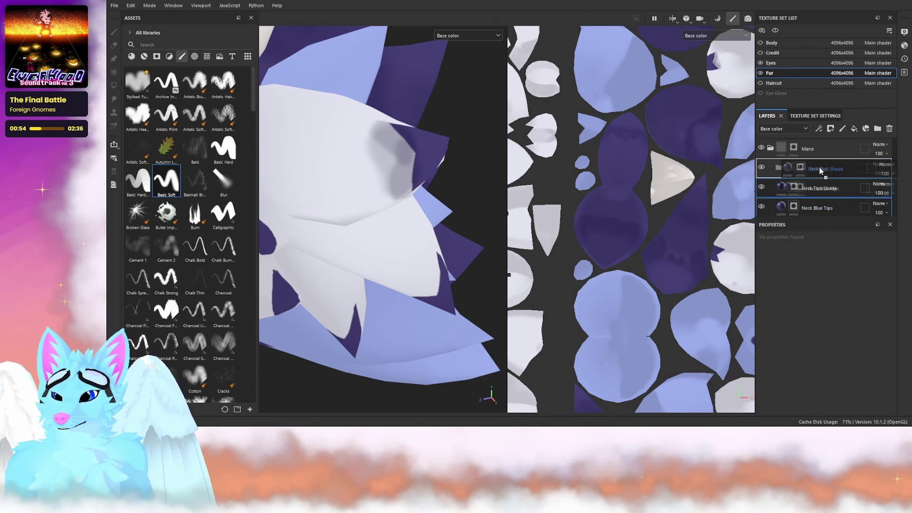
pyautogui.scroll(-1, 821, 183)
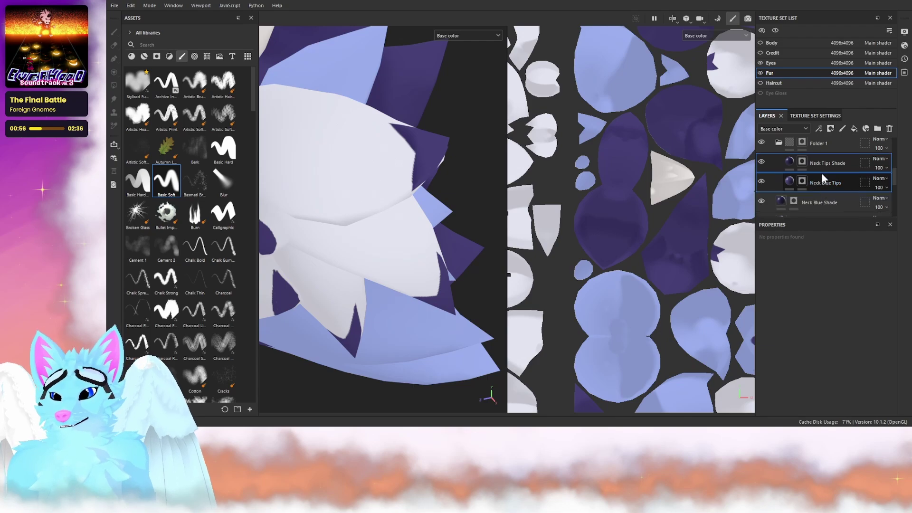
pyautogui.doubleClick(820, 144)
pyautogui.write('Tips')
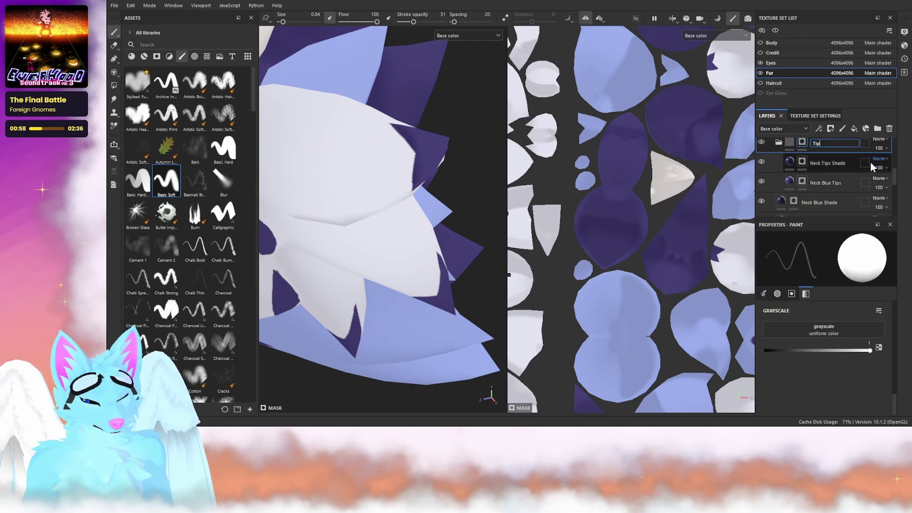
pyautogui.press('Return')
pyautogui.scroll(1, 832, 201)
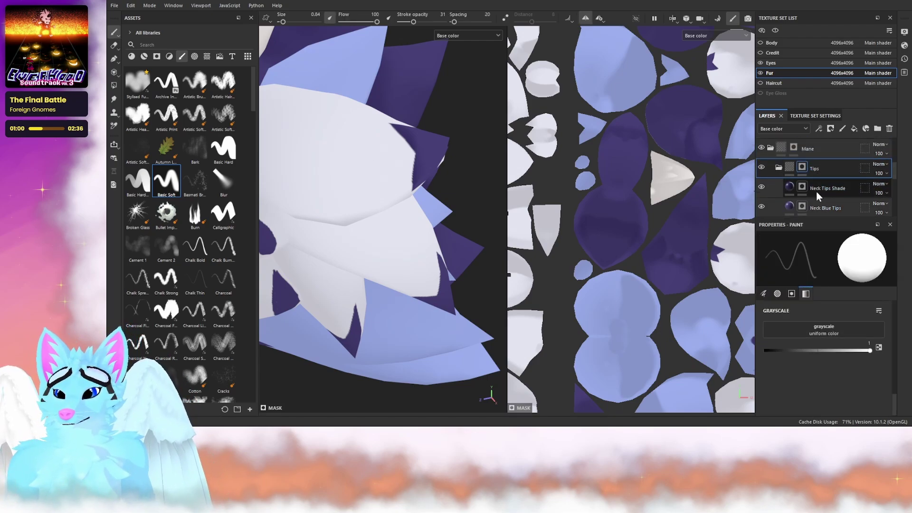
# - Select the Neck Tips Shade mask and brush soft shading onto the dark tips of the upper white neck tufts
pyautogui.click(792, 190)
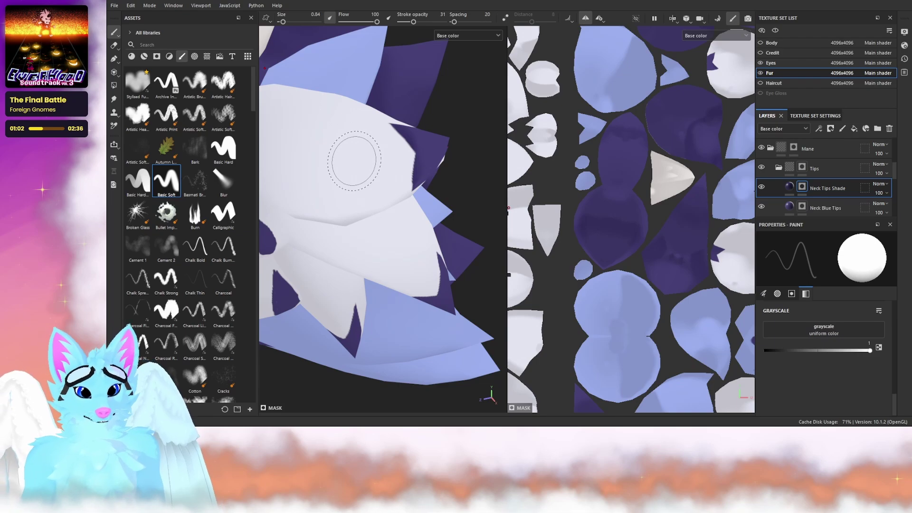
pyautogui.scroll(2, 394, 147)
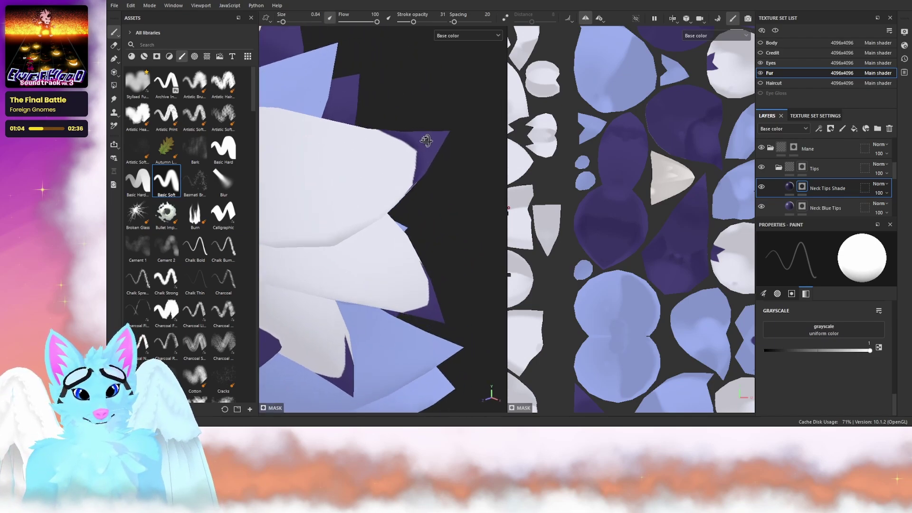
pyautogui.keyDown('alt'); pyautogui.moveTo(404, 159); pyautogui.dragTo(337, 96); pyautogui.keyUp('alt')
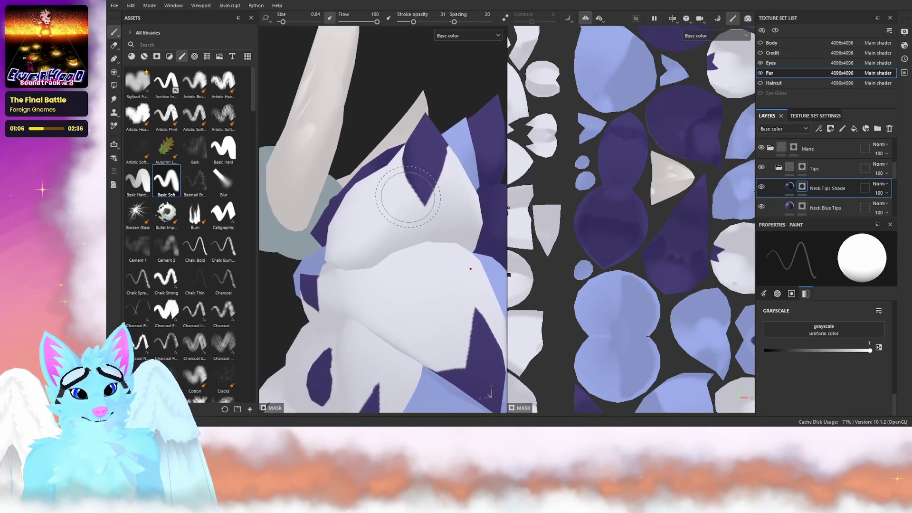
pyautogui.keyDown('alt'); pyautogui.moveTo(433, 196); pyautogui.dragTo(466, 115); pyautogui.keyUp('alt')
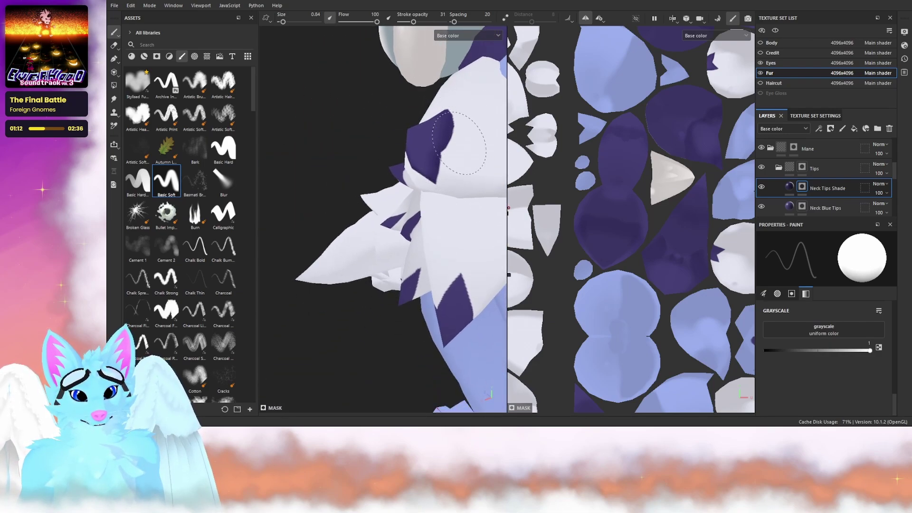
pyautogui.moveTo(458, 161)
pyautogui.keyDown('alt'); pyautogui.mouseDown()
pyautogui.moveTo(469, 176)
pyautogui.moveTo(464, 106)
pyautogui.mouseUp(); pyautogui.keyUp('alt')
pyautogui.keyDown('alt'); pyautogui.moveTo(468, 138); pyautogui.dragTo(456, 195); pyautogui.keyUp('alt')
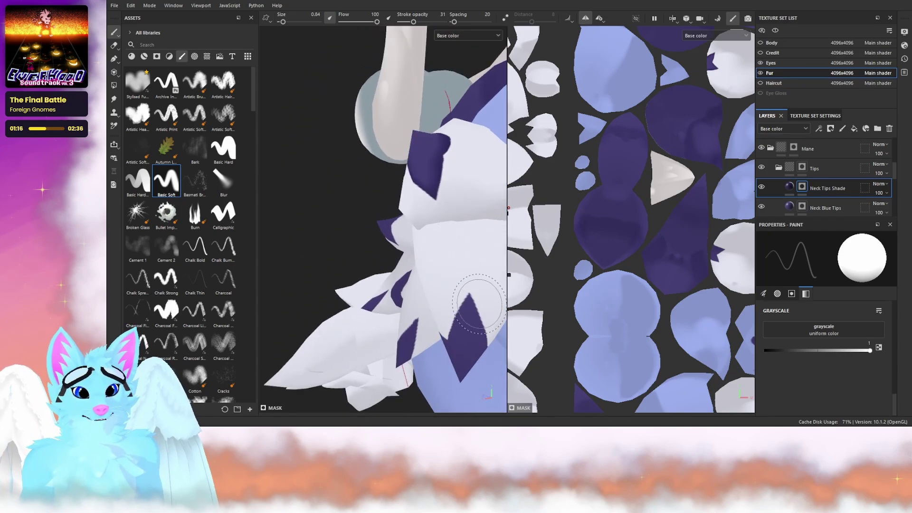
# - Brush soft shading along the inner edges of the dark tips on the neck's side tufts
pyautogui.keyDown('alt'); pyautogui.moveTo(456, 194); pyautogui.dragTo(387, 207, button='middle'); pyautogui.keyUp('alt')
pyautogui.keyDown('alt'); pyautogui.moveTo(387, 207); pyautogui.dragTo(350, 189); pyautogui.keyUp('alt')
pyautogui.keyDown('alt'); pyautogui.moveTo(419, 233); pyautogui.dragTo(414, 189, button='middle'); pyautogui.keyUp('alt')
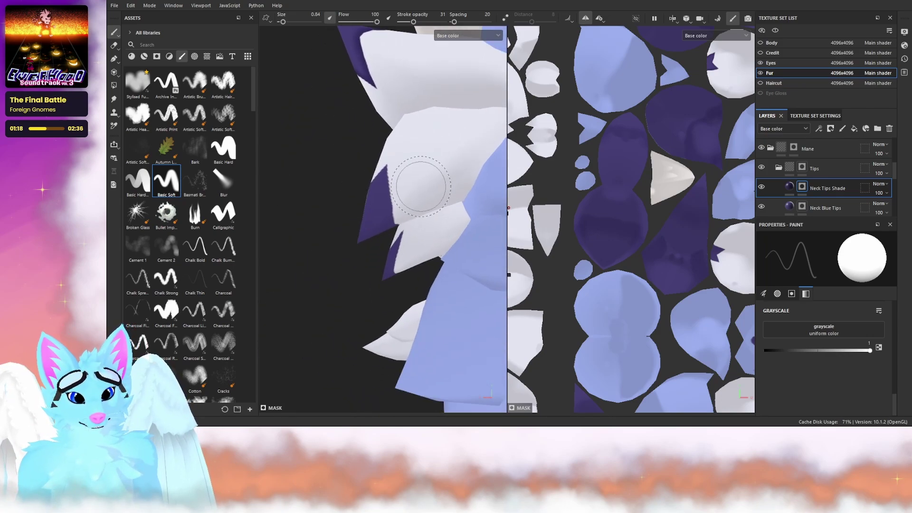
pyautogui.moveTo(376, 196)
pyautogui.keyDown('alt'); pyautogui.mouseDown()
pyautogui.moveTo(401, 177)
pyautogui.moveTo(401, 164)
pyautogui.moveTo(456, 179)
pyautogui.moveTo(386, 183)
pyautogui.moveTo(417, 137)
pyautogui.moveTo(321, 199)
pyautogui.moveTo(353, 143)
pyautogui.moveTo(380, 251)
pyautogui.moveTo(285, 305)
pyautogui.moveTo(386, 255)
pyautogui.mouseUp(); pyautogui.keyUp('alt')
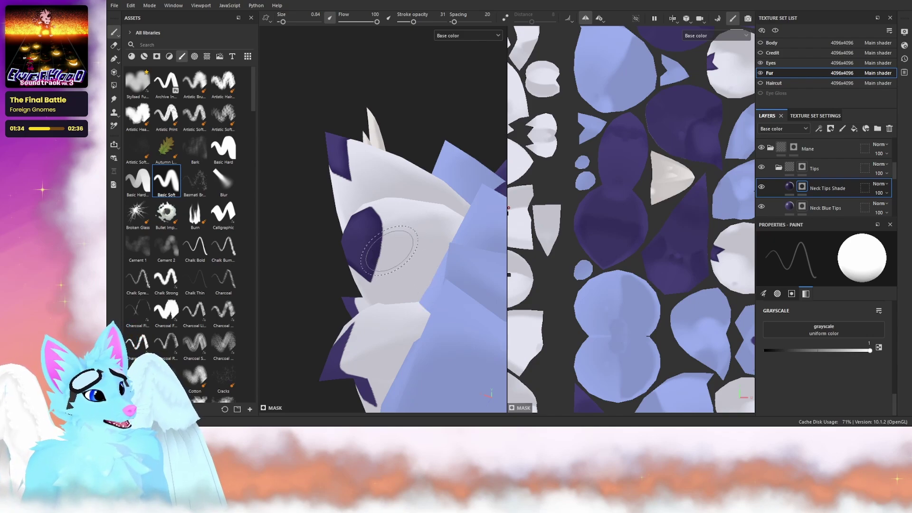
pyautogui.moveTo(388, 249)
pyautogui.mouseDown(button='middle')
pyautogui.moveTo(421, 259)
pyautogui.moveTo(464, 189)
pyautogui.mouseUp(button='middle')
pyautogui.moveTo(464, 189)
pyautogui.keyDown('alt'); pyautogui.mouseDown()
pyautogui.moveTo(469, 266)
pyautogui.moveTo(409, 281)
pyautogui.moveTo(422, 224)
pyautogui.moveTo(406, 244)
pyautogui.mouseUp(); pyautogui.keyUp('alt')
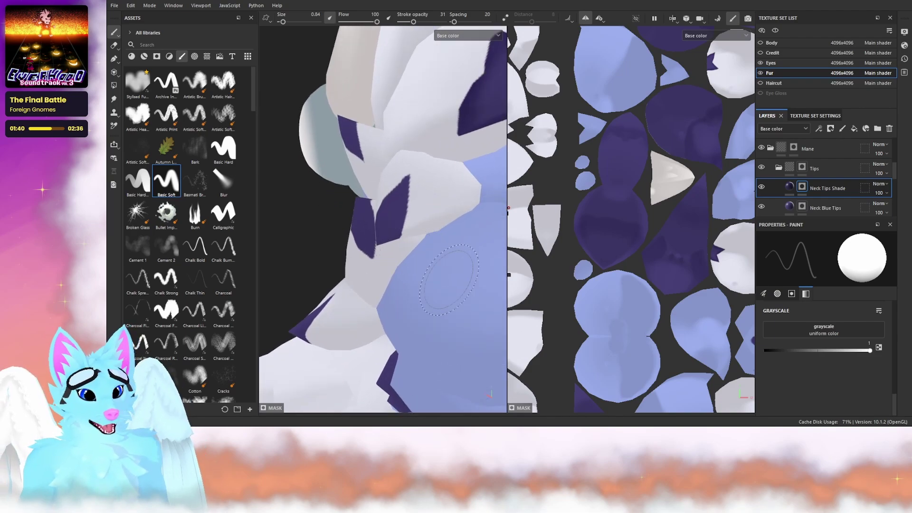
# - Shade the dark tips of the lower neck tufts along their inner edges on the Neck Tips Shade mask
pyautogui.moveTo(441, 204)
pyautogui.keyDown('alt'); pyautogui.mouseDown()
pyautogui.moveTo(418, 214)
pyautogui.moveTo(428, 233)
pyautogui.mouseUp(); pyautogui.keyUp('alt')
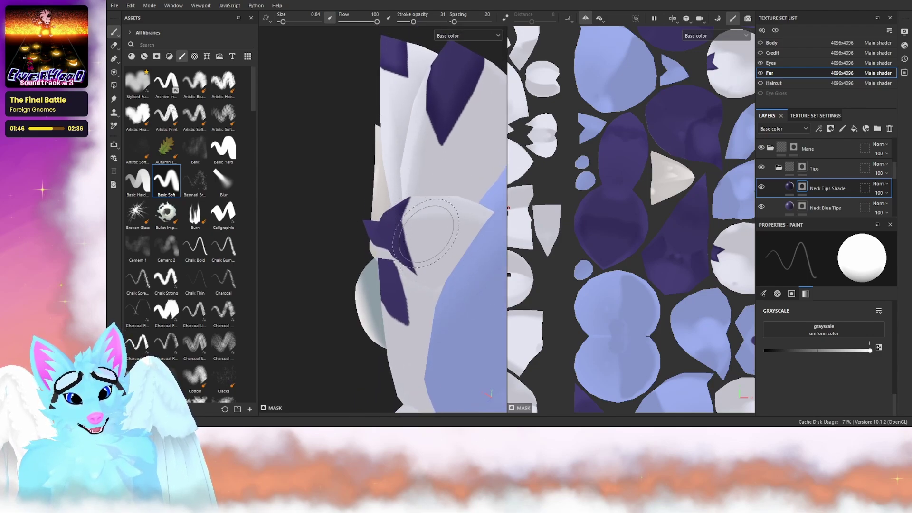
pyautogui.keyDown('alt'); pyautogui.moveTo(421, 220); pyautogui.dragTo(471, 292); pyautogui.keyUp('alt')
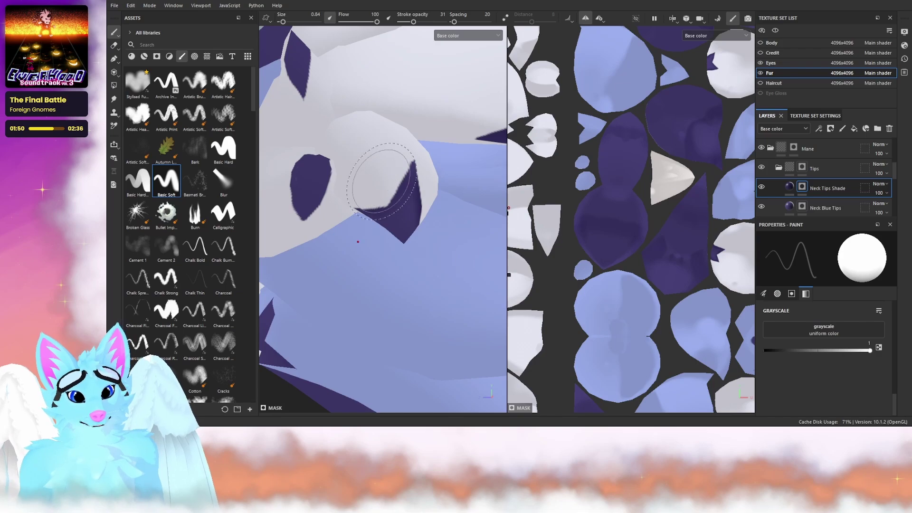
pyautogui.keyDown('alt'); pyautogui.moveTo(359, 244); pyautogui.dragTo(322, 281); pyautogui.keyUp('alt')
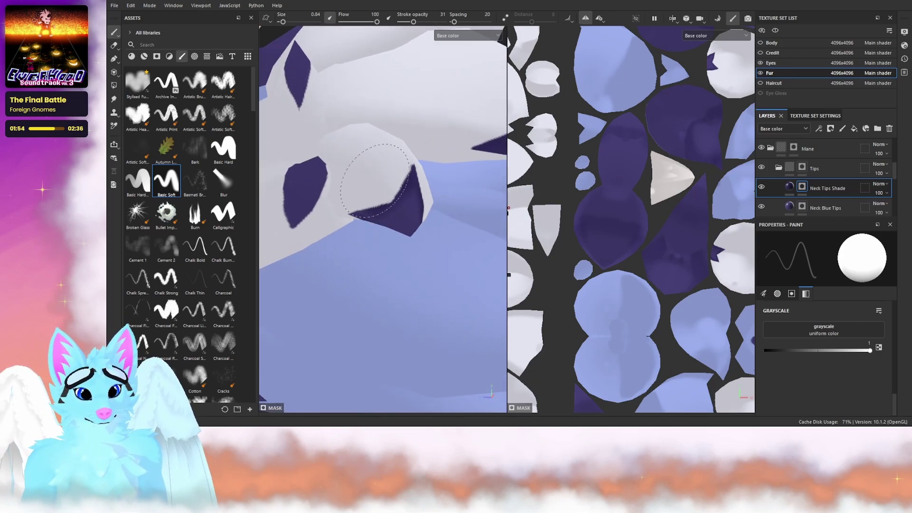
pyautogui.keyDown('alt'); pyautogui.moveTo(368, 181); pyautogui.dragTo(470, 74); pyautogui.keyUp('alt')
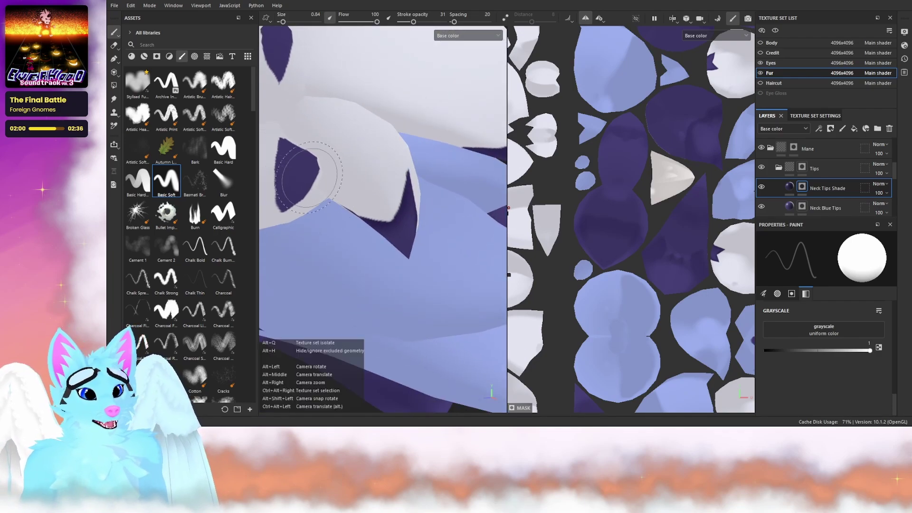
pyautogui.keyDown('alt'); pyautogui.moveTo(308, 177); pyautogui.dragTo(411, 164); pyautogui.keyUp('alt')
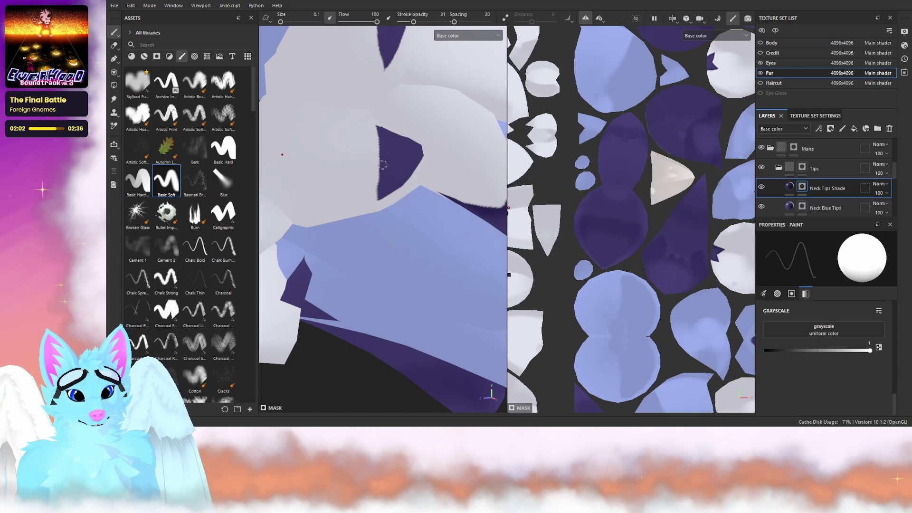
pyautogui.keyDown('alt'); pyautogui.moveTo(376, 181); pyautogui.dragTo(372, 170); pyautogui.keyUp('alt')
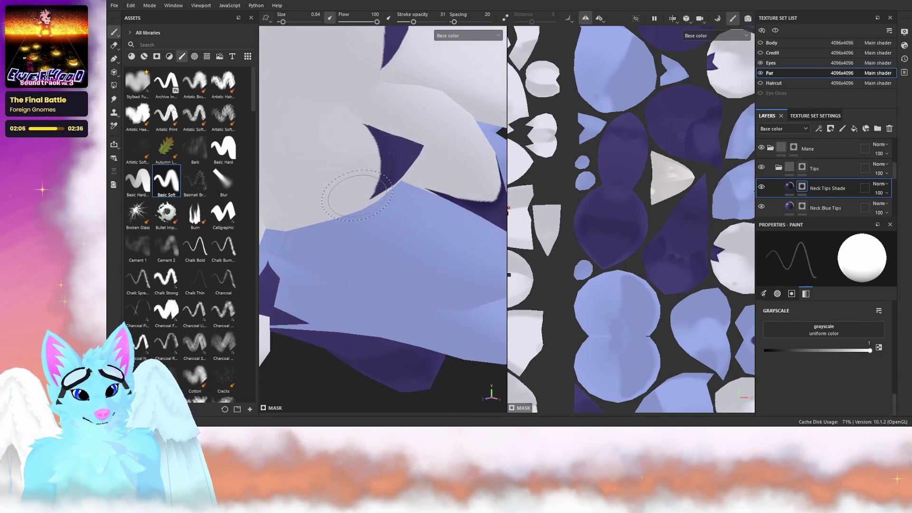
pyautogui.keyDown('alt'); pyautogui.moveTo(354, 166); pyautogui.dragTo(406, 189); pyautogui.keyUp('alt')
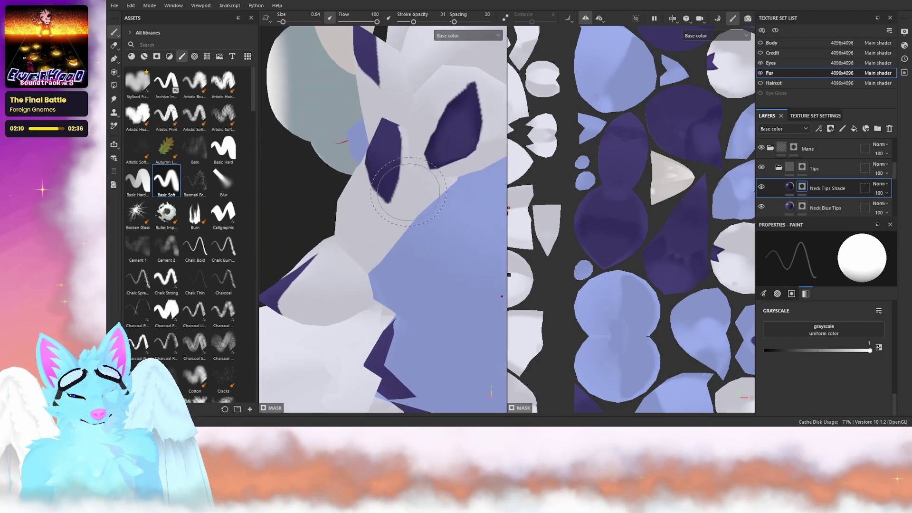
pyautogui.keyDown('alt'); pyautogui.moveTo(408, 202); pyautogui.dragTo(411, 222); pyautogui.keyUp('alt')
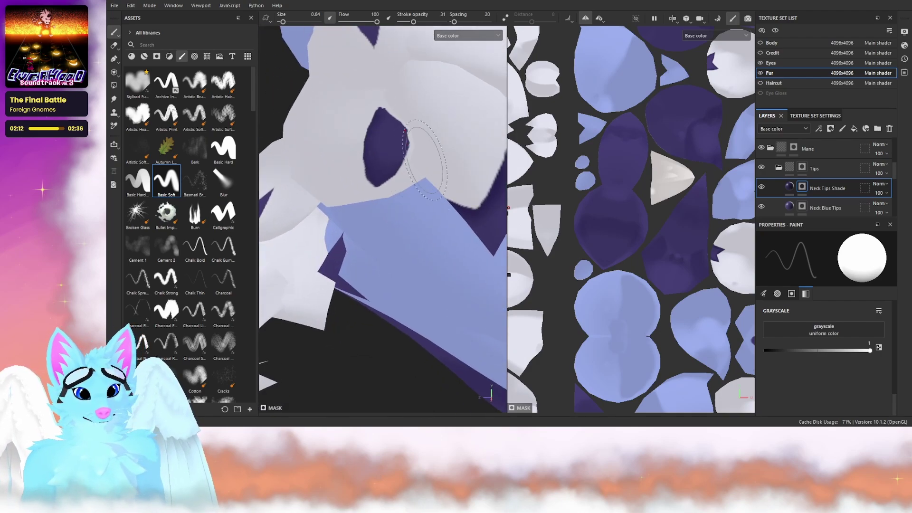
# - Set the soft brush size to 0.28 and touch up the shading on the lower neck tuft's dark tip
pyautogui.keyDown('ctrl'); pyautogui.moveTo(419, 156); pyautogui.dragTo(395, 156, button='right'); pyautogui.keyUp('ctrl')
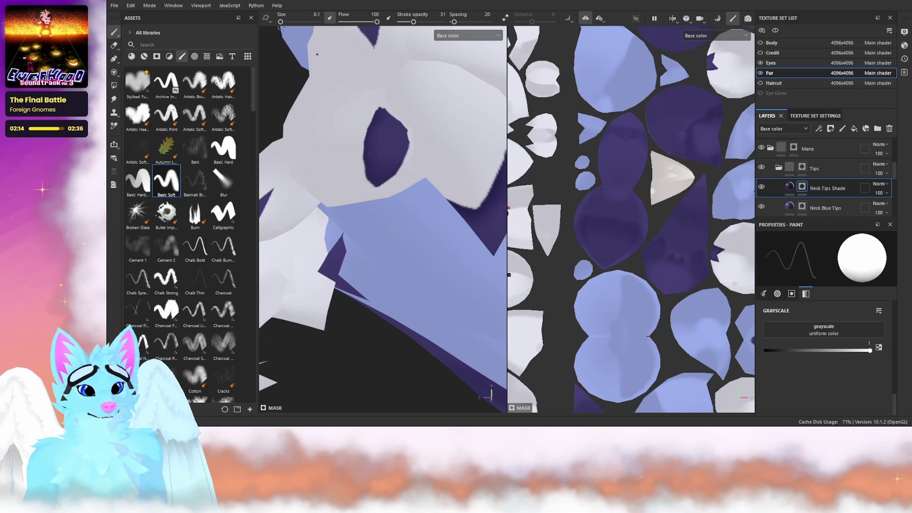
pyautogui.moveTo(280, 22); pyautogui.dragTo(281, 23)
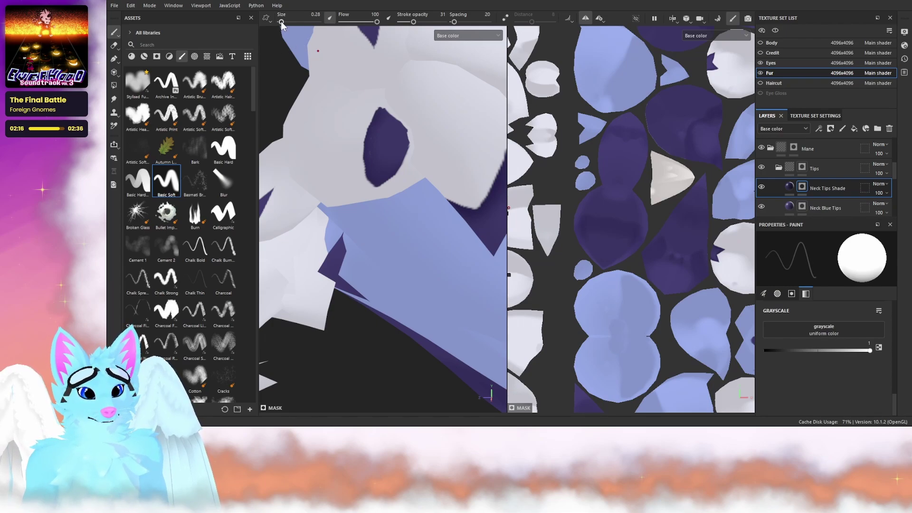
pyautogui.keyDown('alt'); pyautogui.moveTo(409, 128); pyautogui.dragTo(398, 140); pyautogui.keyUp('alt')
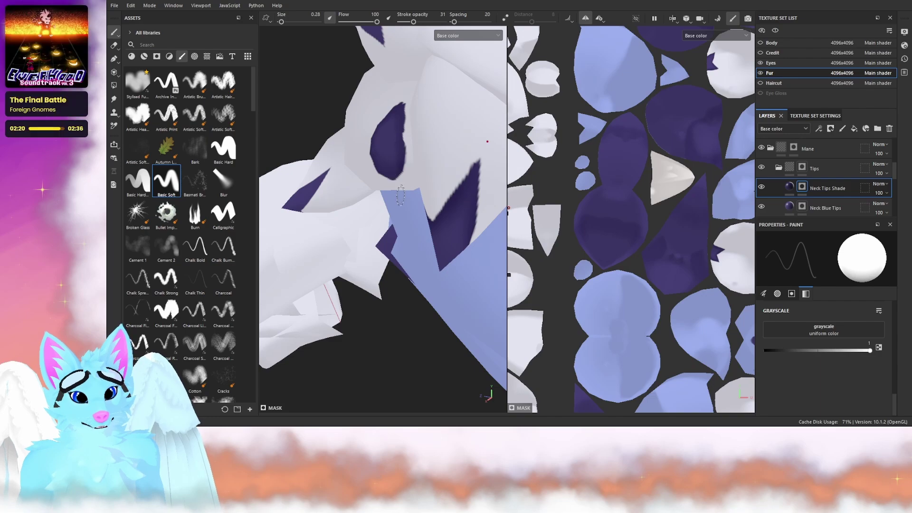
pyautogui.keyDown('alt'); pyautogui.moveTo(410, 128); pyautogui.dragTo(475, 152); pyautogui.keyUp('alt')
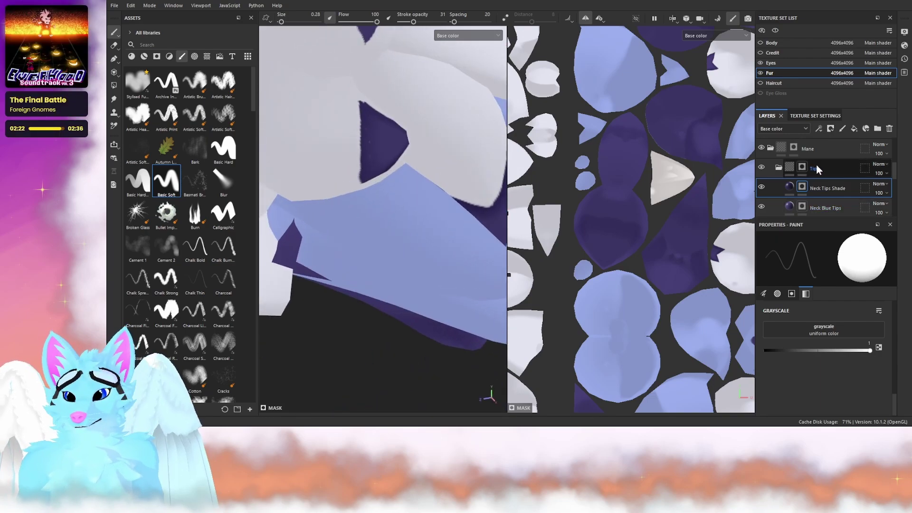
# - Refine the lower neck tip's edge on the Tips and Neck Blue Tips masks with Basic Hard at stroke opacity 100 and size 0.1
pyautogui.click(802, 199)
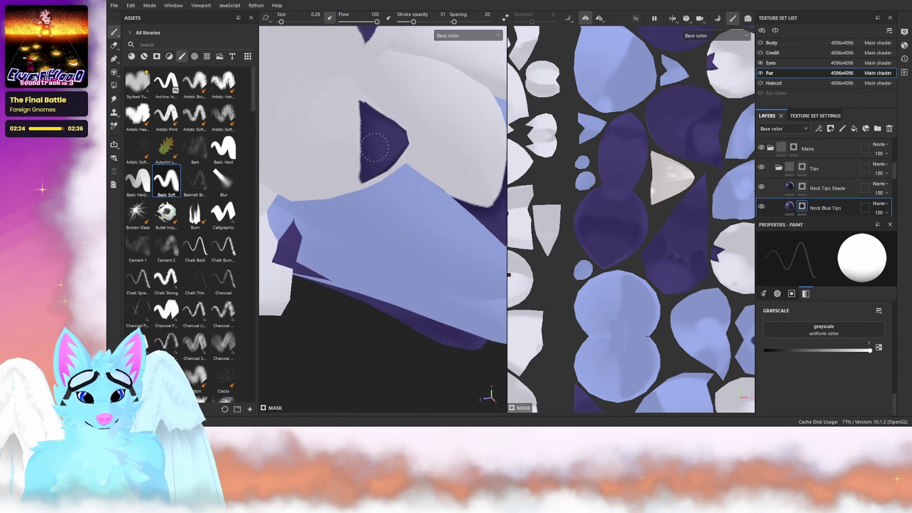
pyautogui.moveTo(799, 169); pyautogui.dragTo(830, 175)
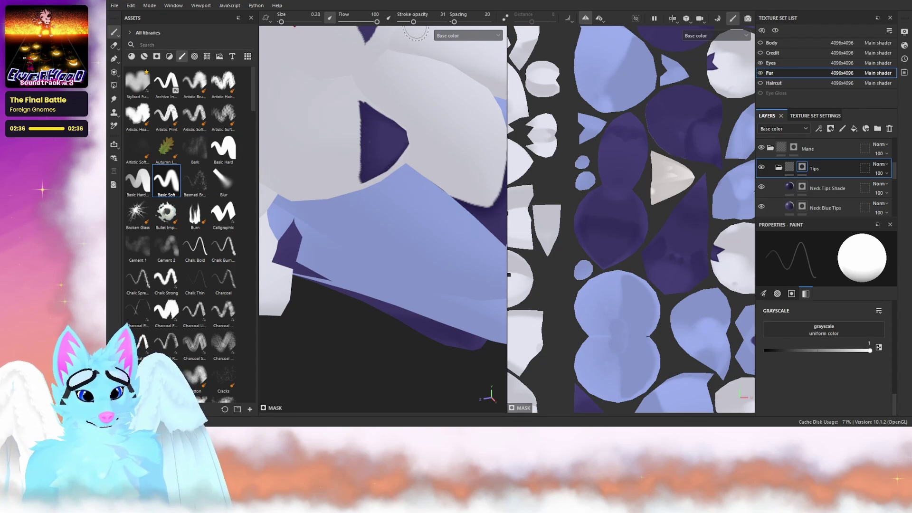
pyautogui.moveTo(413, 22); pyautogui.dragTo(452, 27)
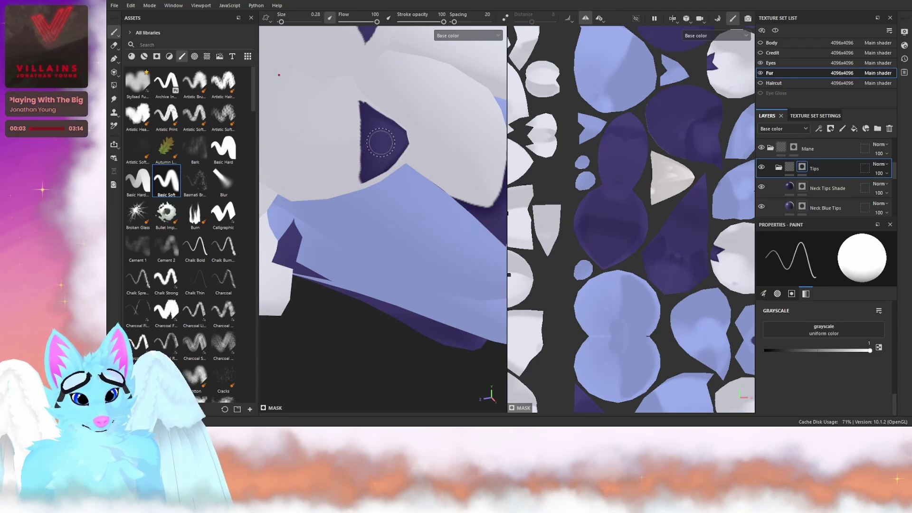
pyautogui.click(227, 149)
pyautogui.keyDown('ctrl'); pyautogui.moveTo(390, 147); pyautogui.dragTo(337, 146, button='right'); pyautogui.keyUp('ctrl')
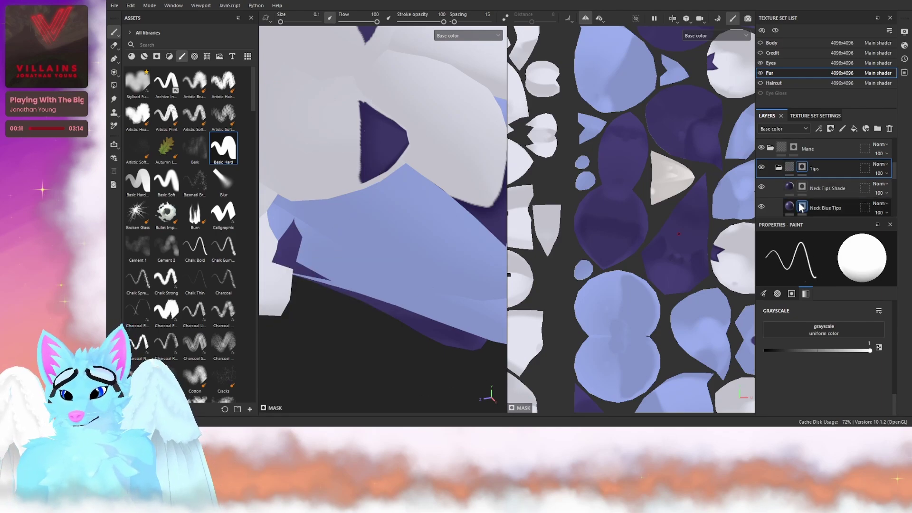
pyautogui.click(826, 208)
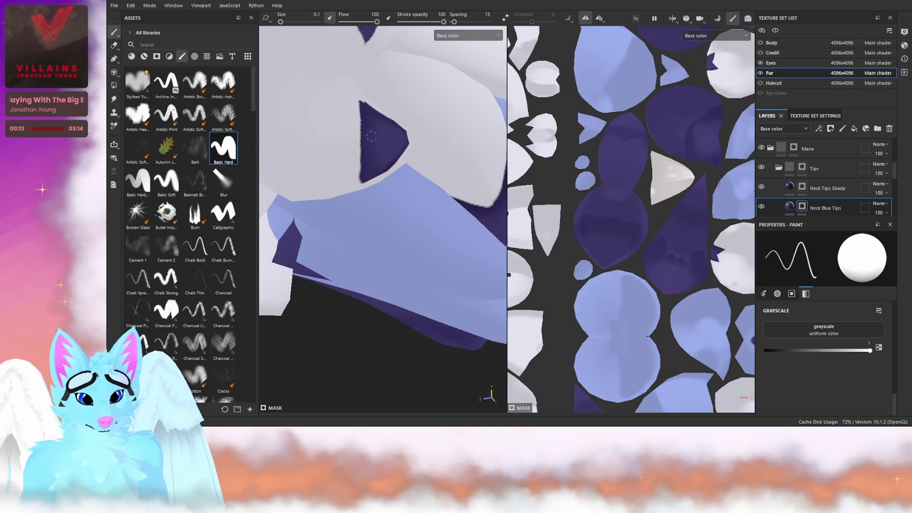
# - Return to the Neck Tips Shade mask and set up the Basic Soft brush with stroke opacity 18 and size 0.84
pyautogui.click(806, 188)
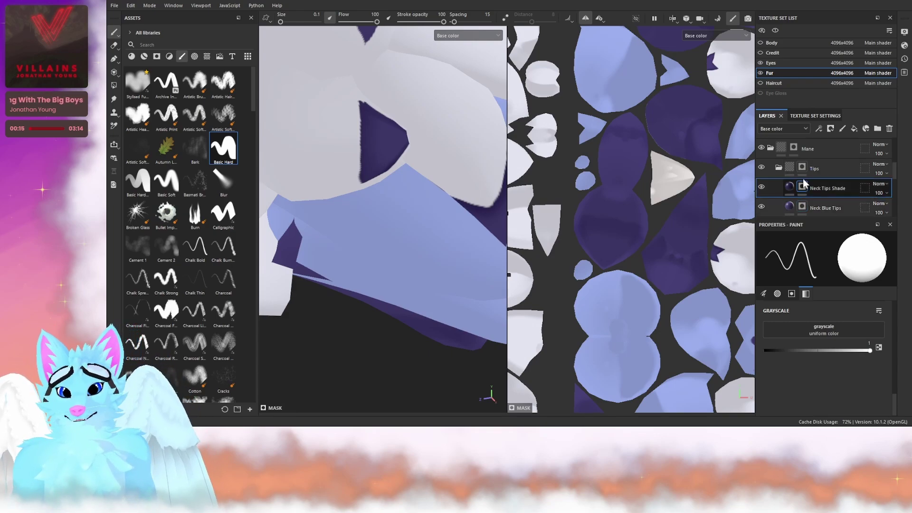
pyautogui.click(166, 180)
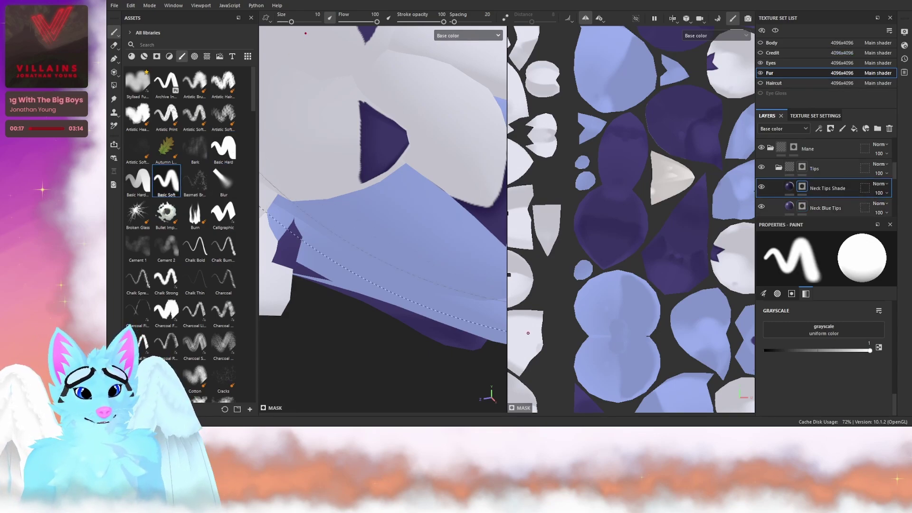
pyautogui.click(408, 22)
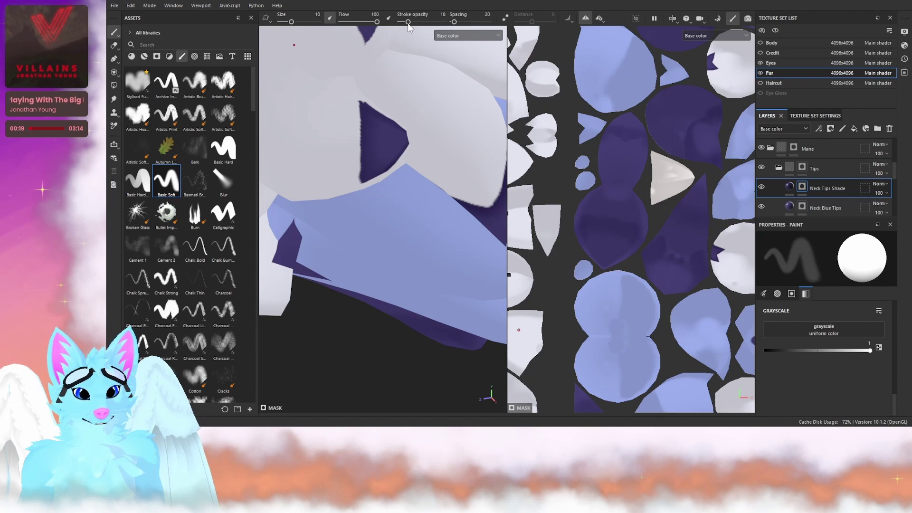
pyautogui.keyDown('ctrl'); pyautogui.moveTo(483, 195); pyautogui.dragTo(433, 175, button='right'); pyautogui.keyUp('ctrl')
pyautogui.keyDown('alt'); pyautogui.moveTo(388, 137); pyautogui.dragTo(393, 108, button='right'); pyautogui.keyUp('alt')
pyautogui.keyDown('alt'); pyautogui.moveTo(394, 108); pyautogui.dragTo(403, 198, button='middle'); pyautogui.keyUp('alt')
pyautogui.keyDown('ctrl'); pyautogui.moveTo(389, 170); pyautogui.dragTo(393, 169, button='right'); pyautogui.keyUp('ctrl')
# - Brush soft shading along the inner edge of the dark tip above the lower neck tuft, raising stroke opacity to 34
pyautogui.keyDown('alt'); pyautogui.moveTo(393, 169); pyautogui.dragTo(424, 138); pyautogui.keyUp('alt')
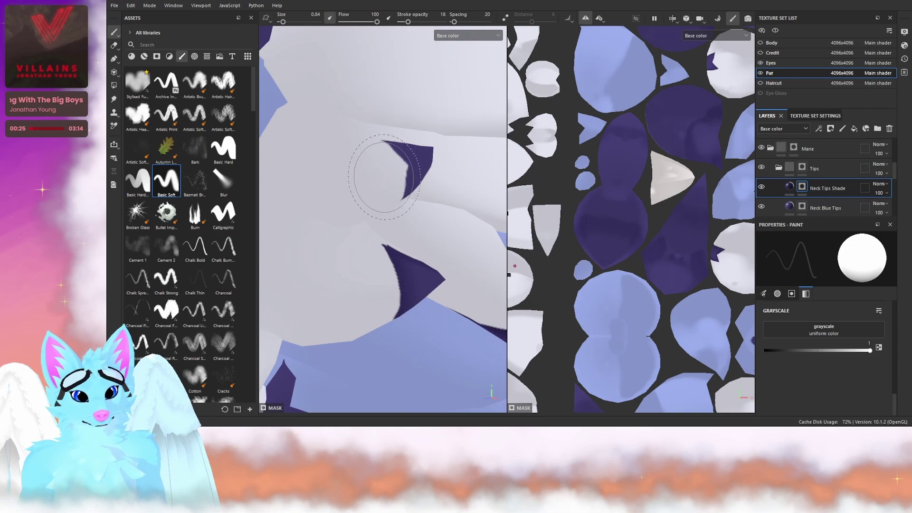
pyautogui.moveTo(390, 180); pyautogui.dragTo(393, 171)
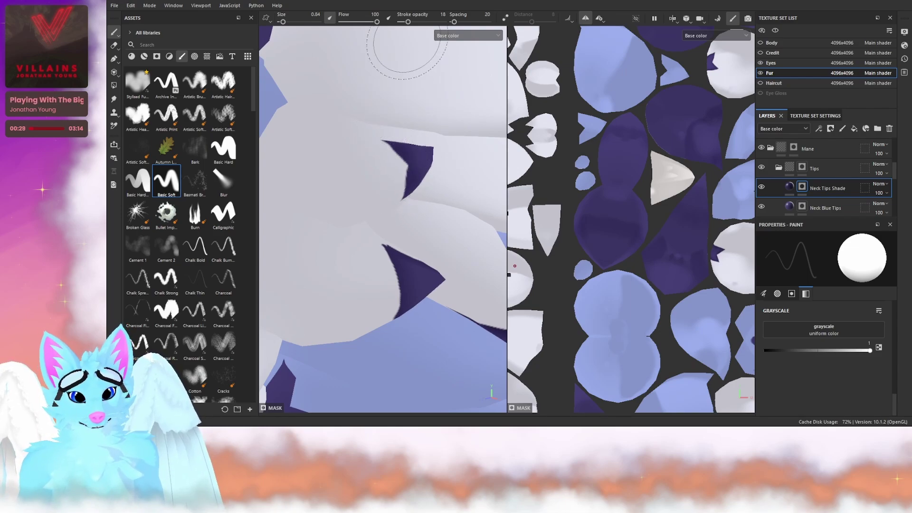
pyautogui.moveTo(408, 22); pyautogui.dragTo(415, 22)
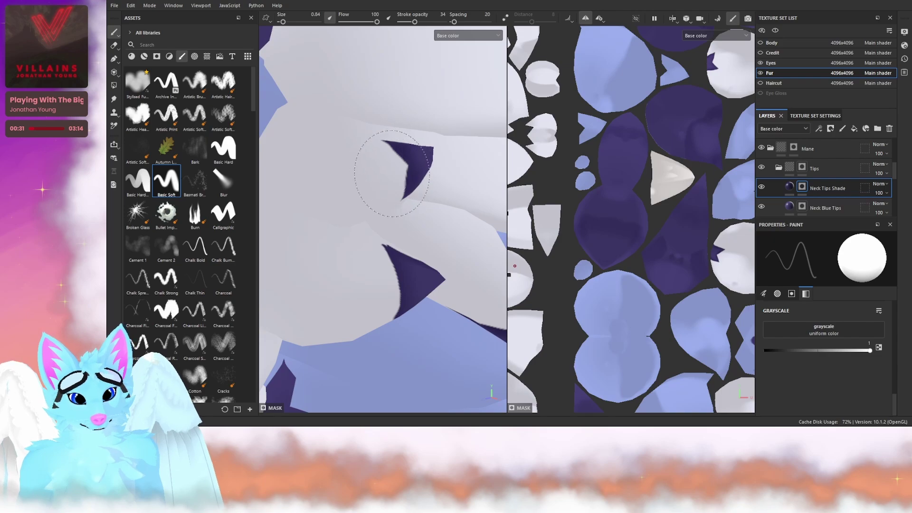
pyautogui.moveTo(393, 166)
pyautogui.keyDown('alt'); pyautogui.mouseDown()
pyautogui.moveTo(322, 179)
pyautogui.moveTo(442, 174)
pyautogui.moveTo(436, 167)
pyautogui.mouseUp(); pyautogui.keyUp('alt')
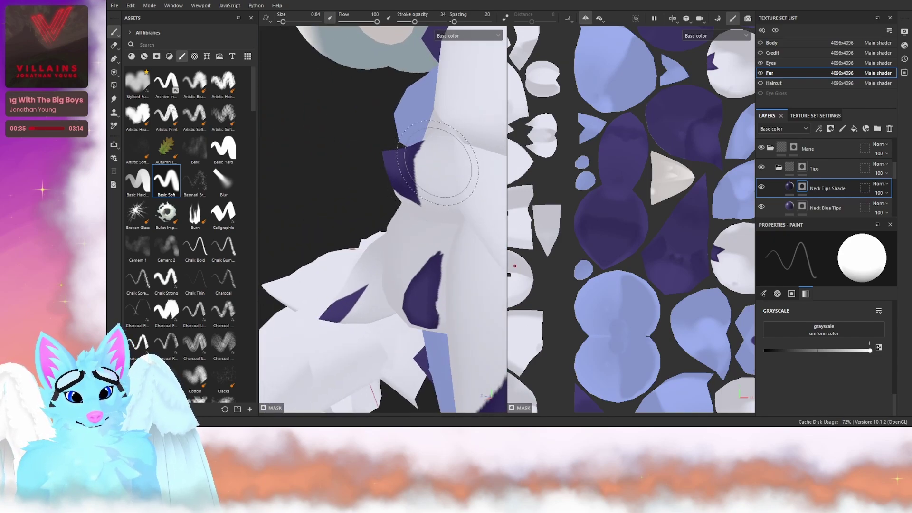
pyautogui.moveTo(475, 190)
pyautogui.keyDown('alt'); pyautogui.mouseDown()
pyautogui.moveTo(464, 190)
pyautogui.moveTo(477, 212)
pyautogui.moveTo(455, 195)
pyautogui.mouseUp(); pyautogui.keyUp('alt')
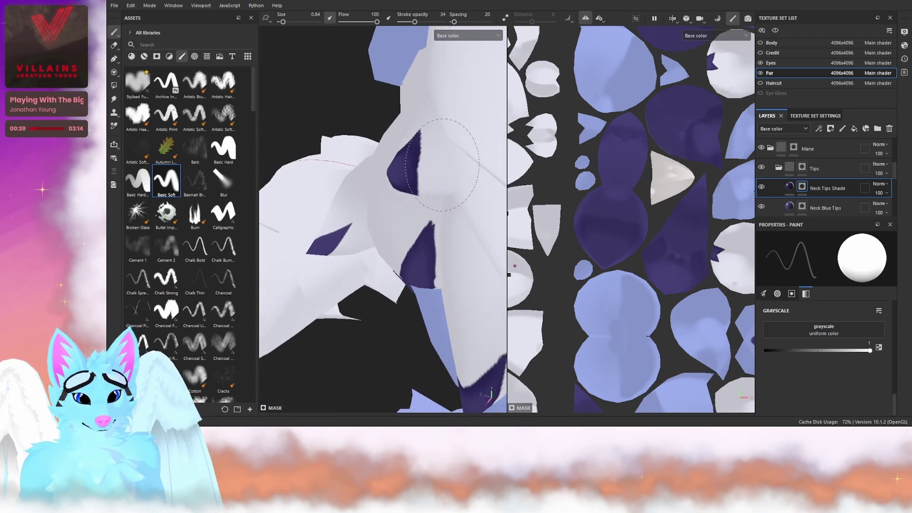
pyautogui.keyDown('alt'); pyautogui.moveTo(432, 209); pyautogui.dragTo(451, 238); pyautogui.keyUp('alt')
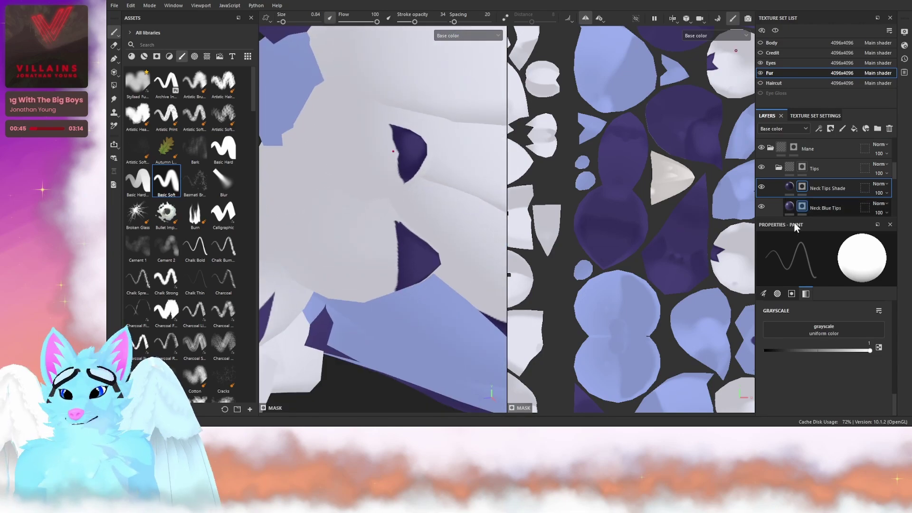
# - Switch to the Tips folder's mask with the Basic Hard brush at size 0.1 and stroke opacity 100
pyautogui.click(802, 168)
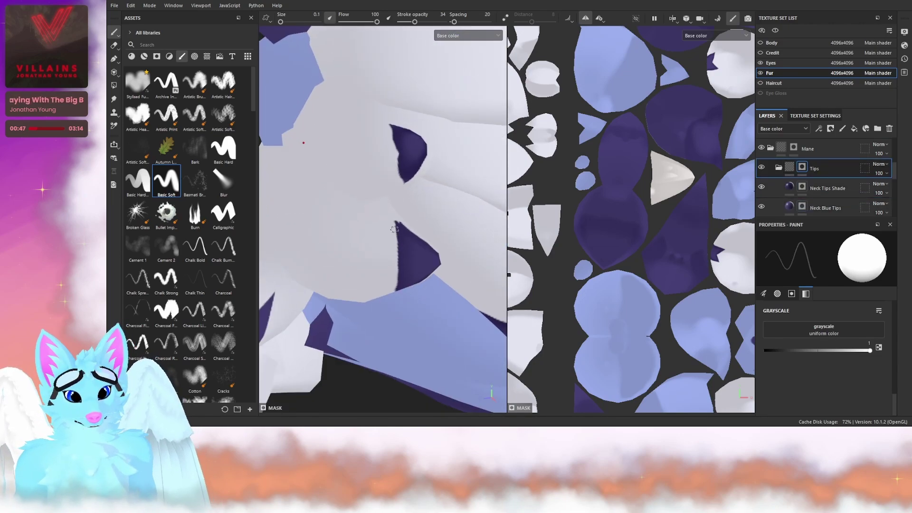
pyautogui.moveTo(392, 228)
pyautogui.keyDown('alt'); pyautogui.mouseDown()
pyautogui.moveTo(381, 264)
pyautogui.moveTo(378, 254)
pyautogui.mouseUp(); pyautogui.keyUp('alt')
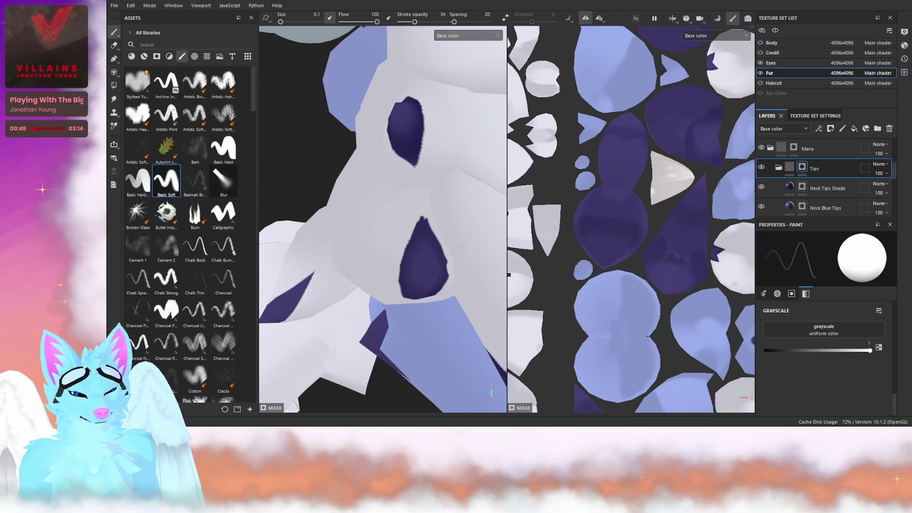
pyautogui.click(223, 148)
pyautogui.keyDown('ctrl'); pyautogui.moveTo(464, 224); pyautogui.dragTo(397, 223, button='right'); pyautogui.keyUp('ctrl')
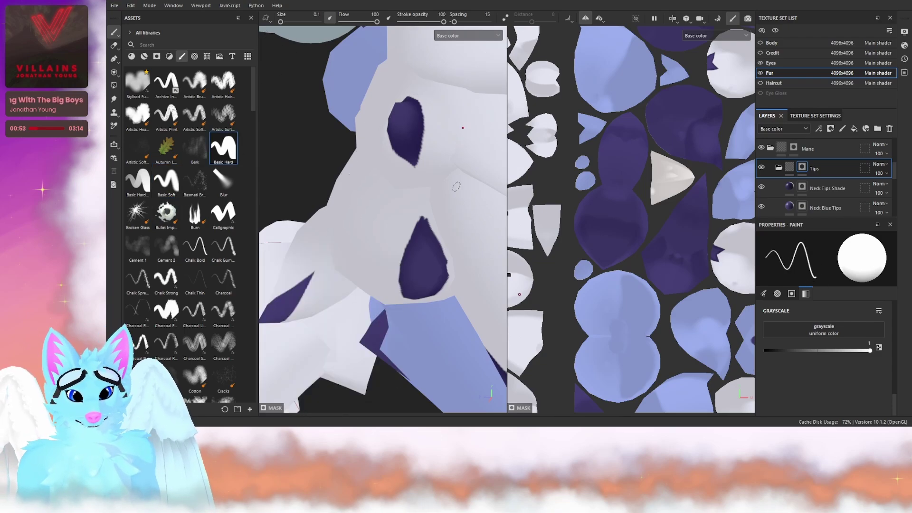
pyautogui.keyDown('alt'); pyautogui.moveTo(456, 186); pyautogui.dragTo(442, 195); pyautogui.keyUp('alt')
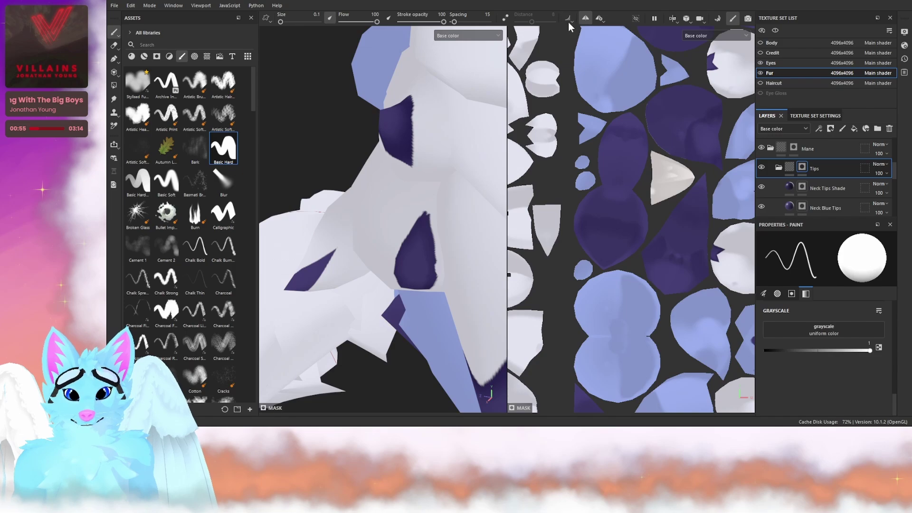
# - Enable Lazy Mouse at distance 8 and trim the lower neck tip's edge on the Tips mask with grayscale 0
pyautogui.click(505, 18)
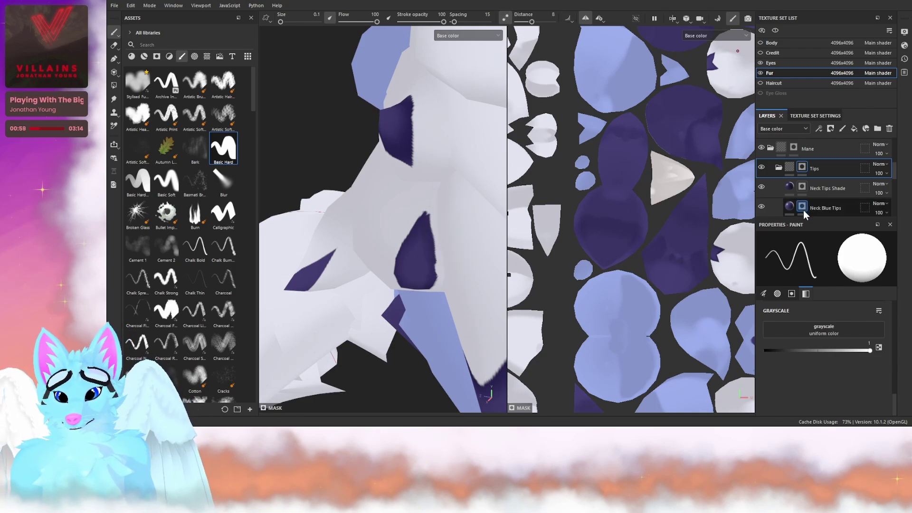
pyautogui.click(877, 349)
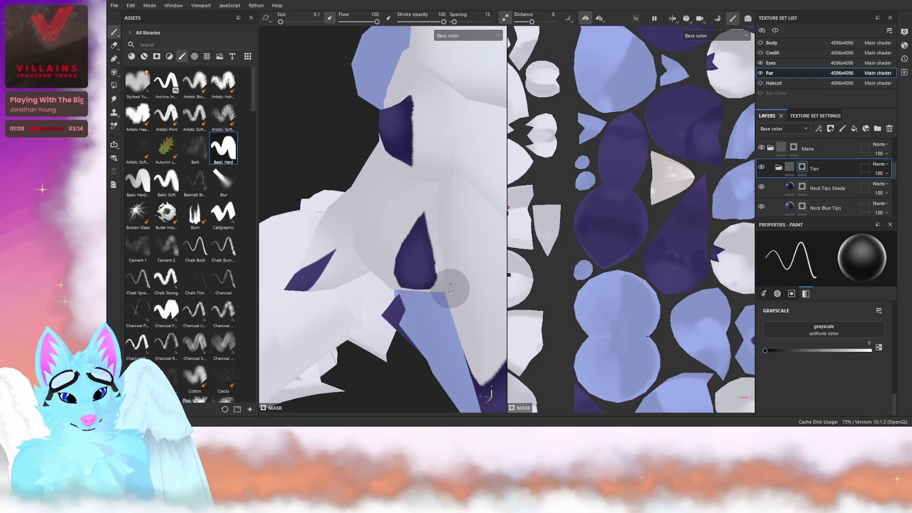
pyautogui.moveTo(444, 292)
pyautogui.keyDown('alt'); pyautogui.mouseDown()
pyautogui.moveTo(440, 190)
pyautogui.moveTo(451, 272)
pyautogui.mouseUp(); pyautogui.keyUp('alt')
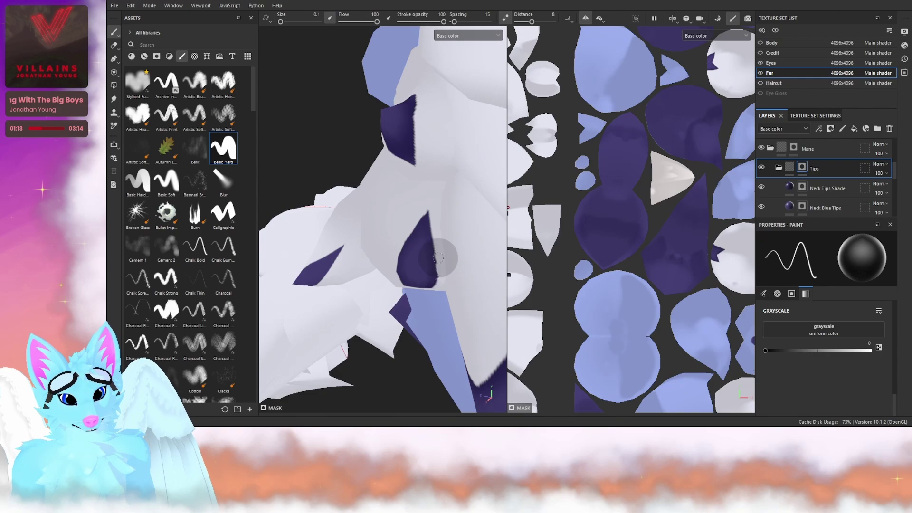
pyautogui.moveTo(433, 188)
pyautogui.keyDown('alt'); pyautogui.mouseDown()
pyautogui.moveTo(440, 197)
pyautogui.moveTo(438, 112)
pyautogui.moveTo(448, 212)
pyautogui.moveTo(439, 266)
pyautogui.mouseUp(); pyautogui.keyUp('alt')
pyautogui.moveTo(414, 215)
pyautogui.keyDown('alt'); pyautogui.mouseDown()
pyautogui.moveTo(397, 180)
pyautogui.moveTo(564, 179)
pyautogui.moveTo(387, 170)
pyautogui.moveTo(495, 201)
pyautogui.moveTo(418, 198)
pyautogui.moveTo(423, 265)
pyautogui.moveTo(454, 271)
pyautogui.moveTo(442, 264)
pyautogui.moveTo(480, 242)
pyautogui.mouseUp(); pyautogui.keyUp('alt')
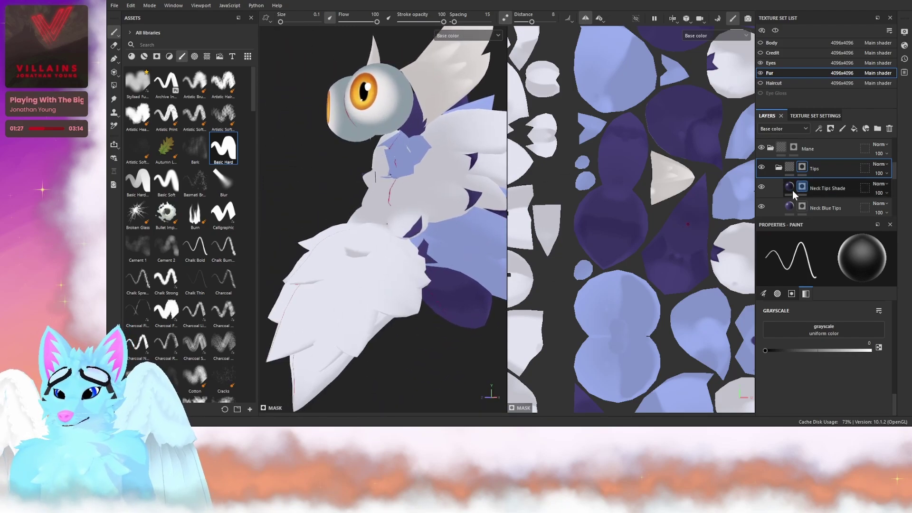
# - Return to the Neck Tips Shade mask with the Basic Soft brush at size 0.84 and turn Lazy Mouse off
pyautogui.click(805, 187)
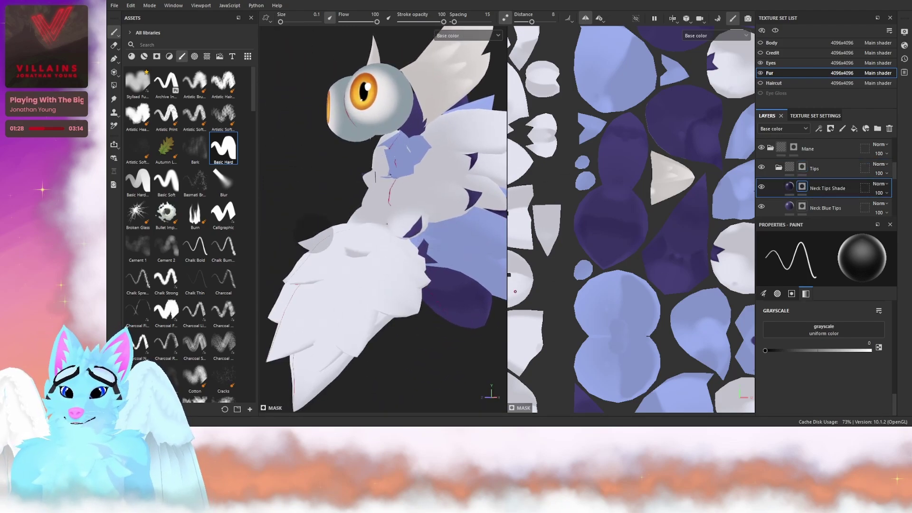
pyautogui.click(167, 181)
pyautogui.keyDown('ctrl'); pyautogui.moveTo(361, 229); pyautogui.dragTo(311, 224, button='right'); pyautogui.keyUp('ctrl')
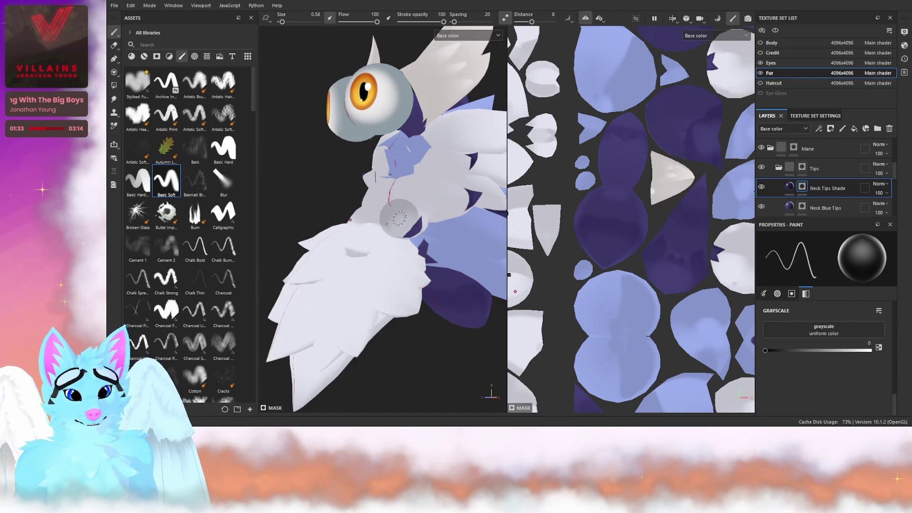
pyautogui.moveTo(408, 222)
pyautogui.keyDown('ctrl'); pyautogui.mouseDown(button='right')
pyautogui.moveTo(399, 223)
pyautogui.moveTo(412, 222)
pyautogui.mouseUp(button='right'); pyautogui.keyUp('ctrl')
pyautogui.scroll(5, 425, 204)
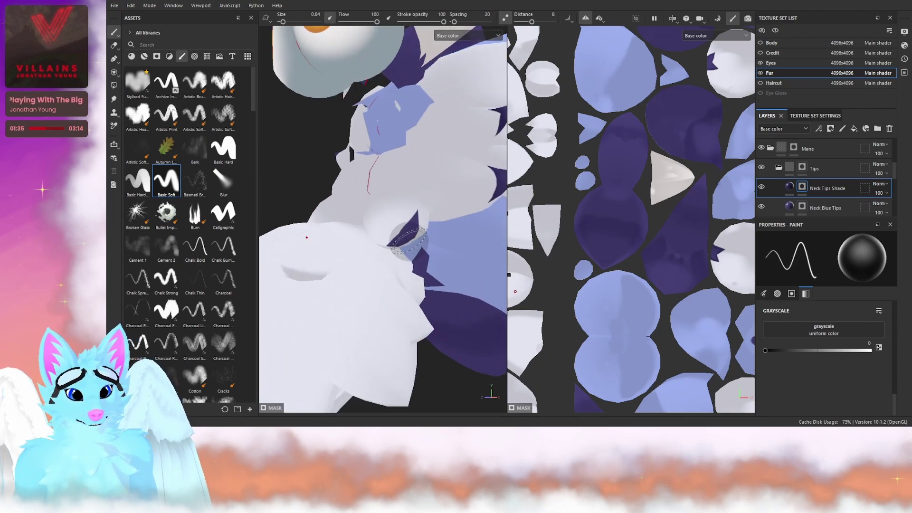
pyautogui.click(504, 18)
pyautogui.scroll(2, 398, 220)
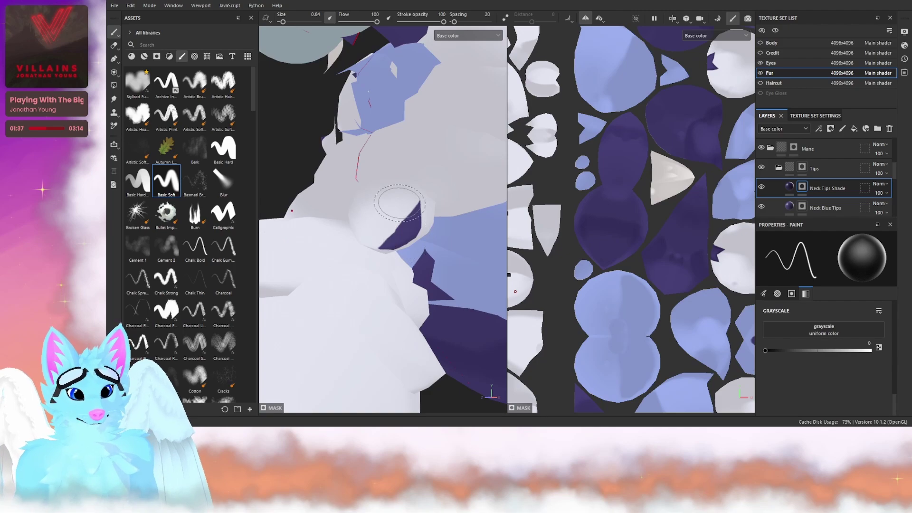
pyautogui.keyDown('alt'); pyautogui.moveTo(431, 206); pyautogui.dragTo(397, 223); pyautogui.keyUp('alt')
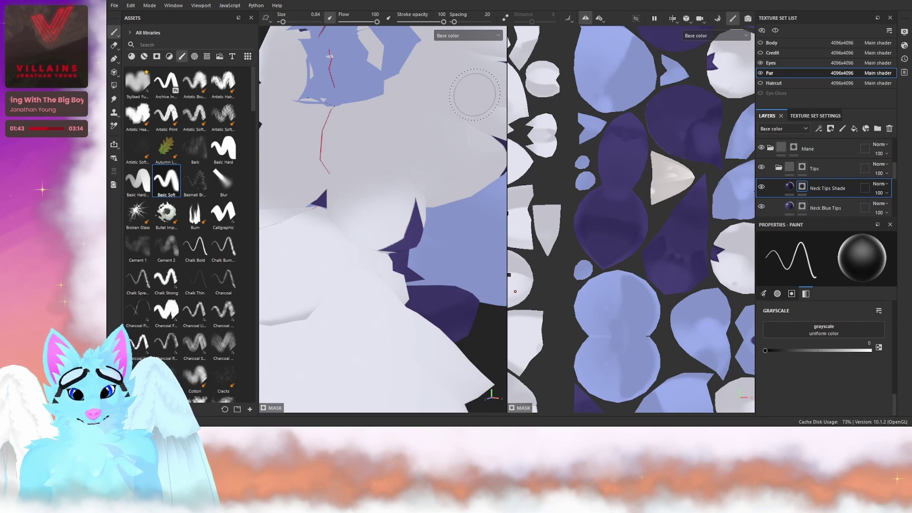
# - Brush soft shading onto the small front neck tuft's dark tip with grayscale 1 and stroke opacity 41
pyautogui.click(870, 350)
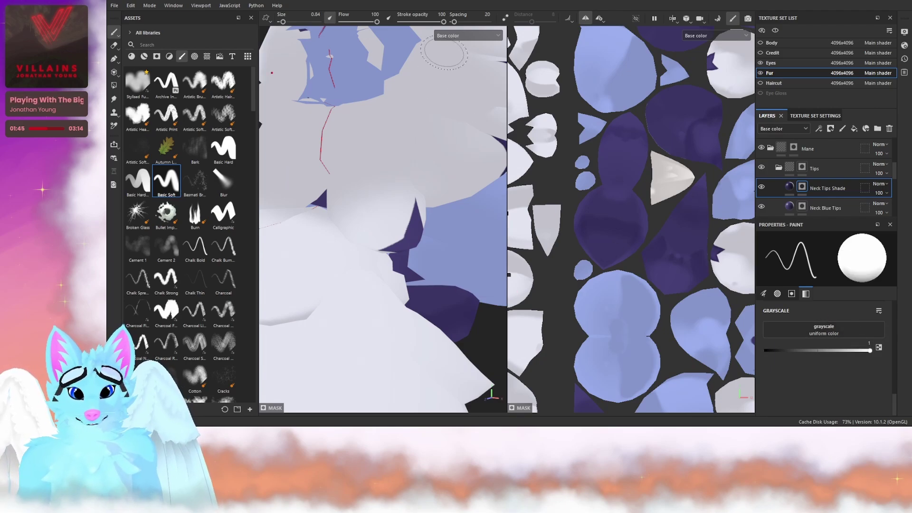
pyautogui.click(417, 21)
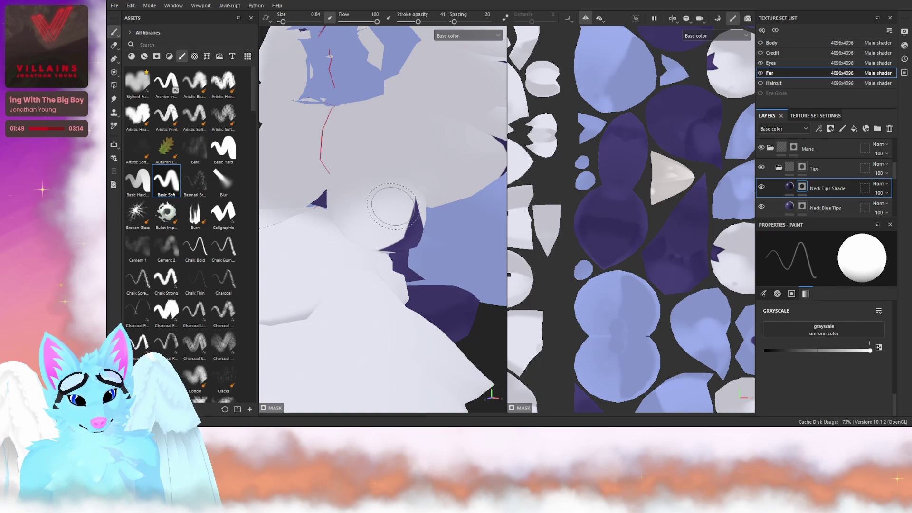
pyautogui.keyDown('alt'); pyautogui.moveTo(392, 206); pyautogui.dragTo(394, 221); pyautogui.keyUp('alt')
pyautogui.keyDown('alt'); pyautogui.moveTo(401, 189); pyautogui.dragTo(417, 264); pyautogui.keyUp('alt')
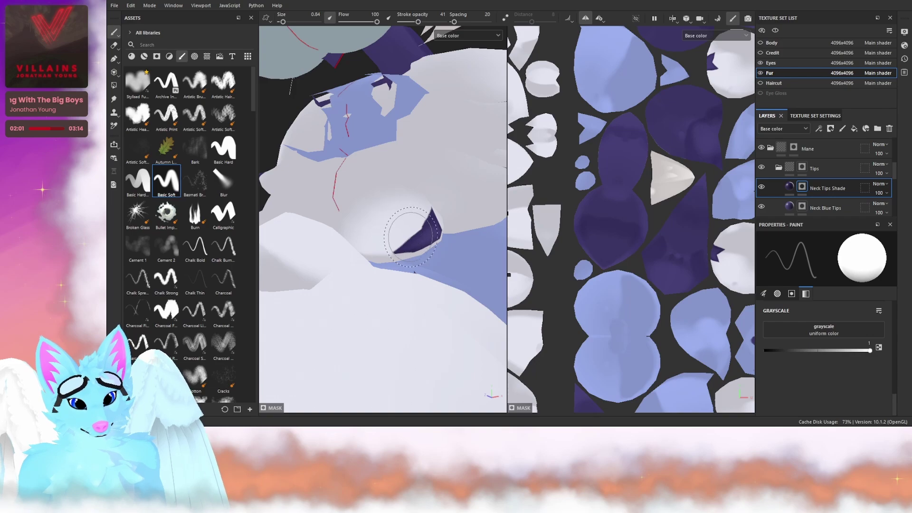
pyautogui.keyDown('alt'); pyautogui.moveTo(450, 246); pyautogui.dragTo(389, 257); pyautogui.keyUp('alt')
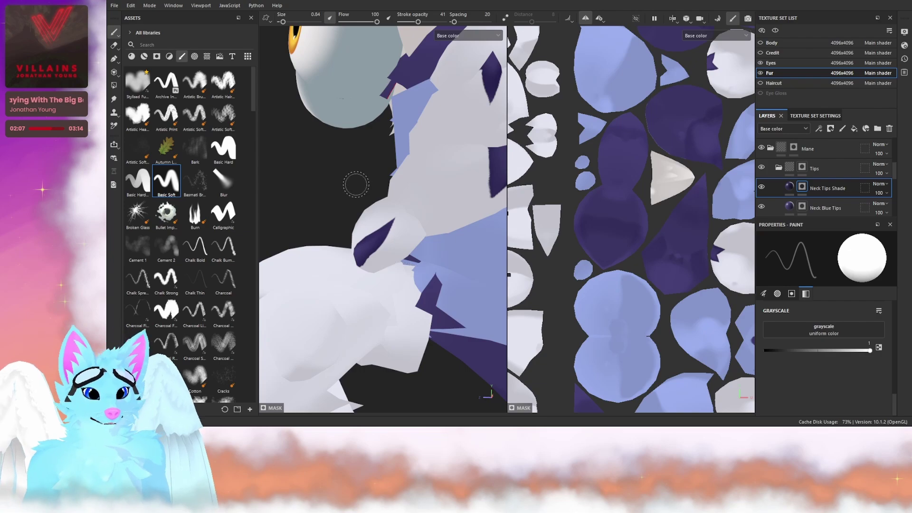
# - Save the project
pyautogui.moveTo(357, 184)
pyautogui.keyDown('alt'); pyautogui.mouseDown()
pyautogui.moveTo(338, 193)
pyautogui.moveTo(361, 233)
pyautogui.moveTo(443, 221)
pyautogui.moveTo(292, 228)
pyautogui.moveTo(333, 216)
pyautogui.moveTo(273, 210)
pyautogui.moveTo(350, 210)
pyautogui.moveTo(259, 205)
pyautogui.moveTo(264, 285)
pyautogui.moveTo(407, 242)
pyautogui.moveTo(380, 261)
pyautogui.mouseUp(); pyautogui.keyUp('alt')
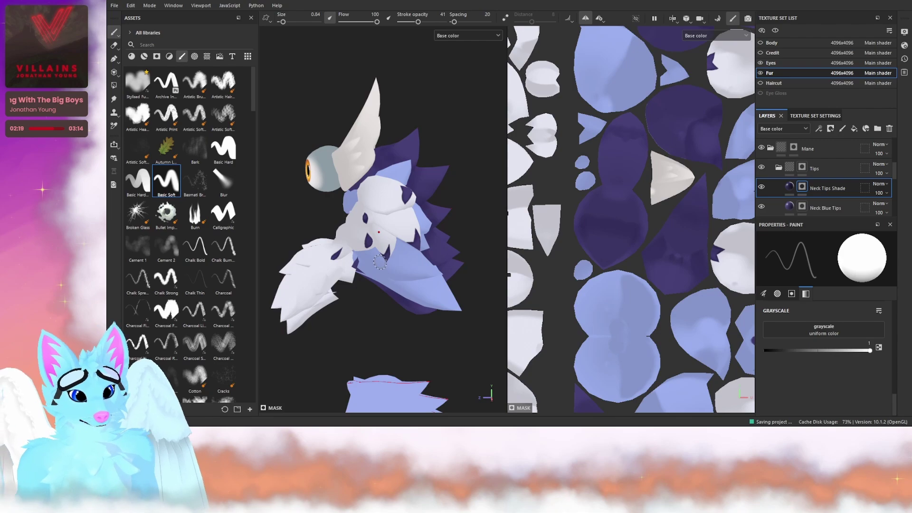
pyautogui.press('ctrl')
pyautogui.scroll(2, 413, 235)
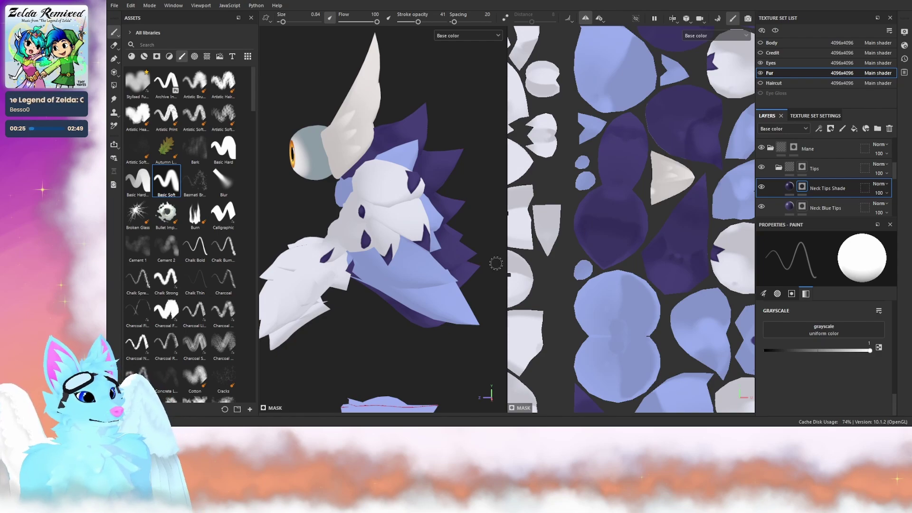
# - Smooth the shading on the upper neck tuft's dark tip with the Blur brush at size 1.08
pyautogui.scroll(2, 459, 214)
pyautogui.keyDown('alt'); pyautogui.moveTo(347, 210); pyautogui.dragTo(380, 214); pyautogui.keyUp('alt')
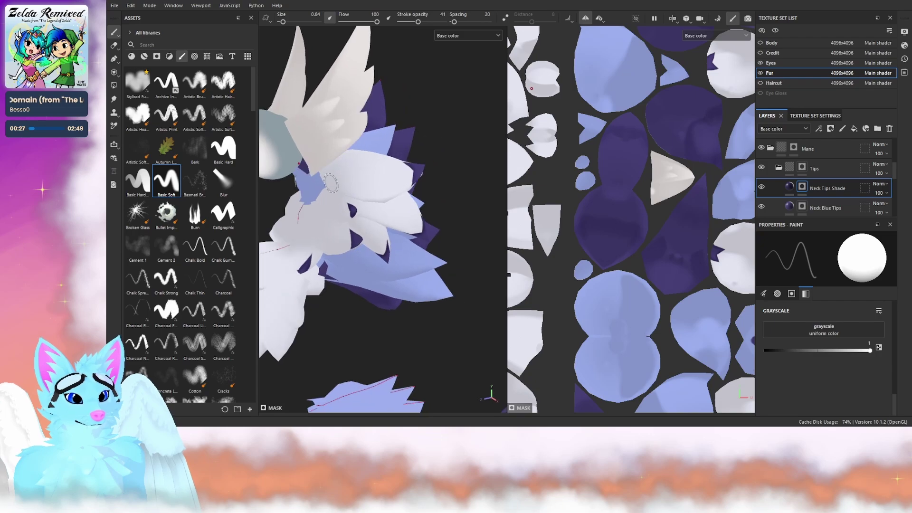
pyautogui.click(224, 180)
pyautogui.keyDown('ctrl'); pyautogui.moveTo(401, 207); pyautogui.dragTo(343, 208, button='right'); pyautogui.keyUp('ctrl')
pyautogui.scroll(3, 350, 209)
pyautogui.scroll(4, 352, 209)
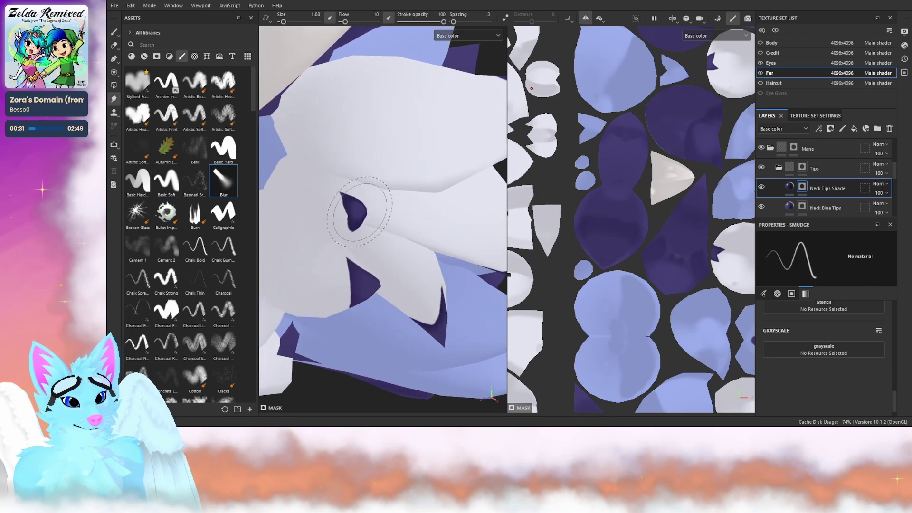
pyautogui.keyDown('alt'); pyautogui.moveTo(362, 152); pyautogui.dragTo(377, 213); pyautogui.keyUp('alt')
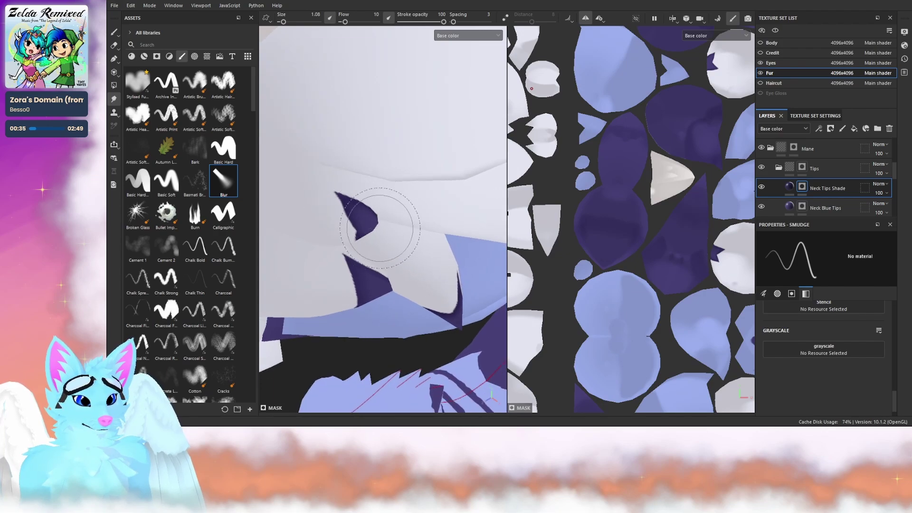
# - Erase excess shading inside the upper neck tip with the Basic Soft brush at size 0.1 and grayscale 0
pyautogui.click(114, 33)
pyautogui.keyDown('ctrl'); pyautogui.moveTo(365, 190); pyautogui.dragTo(247, 179, button='right'); pyautogui.keyUp('ctrl')
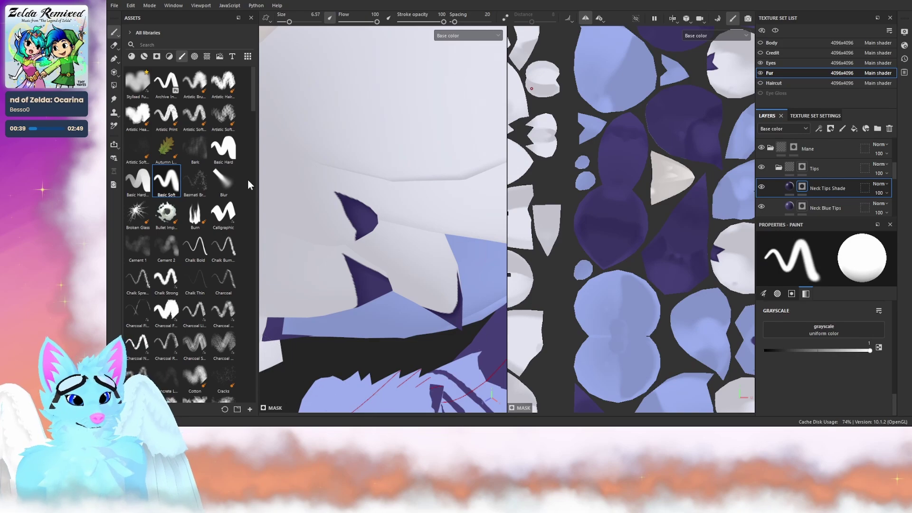
pyautogui.keyDown('ctrl'); pyautogui.moveTo(373, 218); pyautogui.dragTo(304, 220, button='right'); pyautogui.keyUp('ctrl')
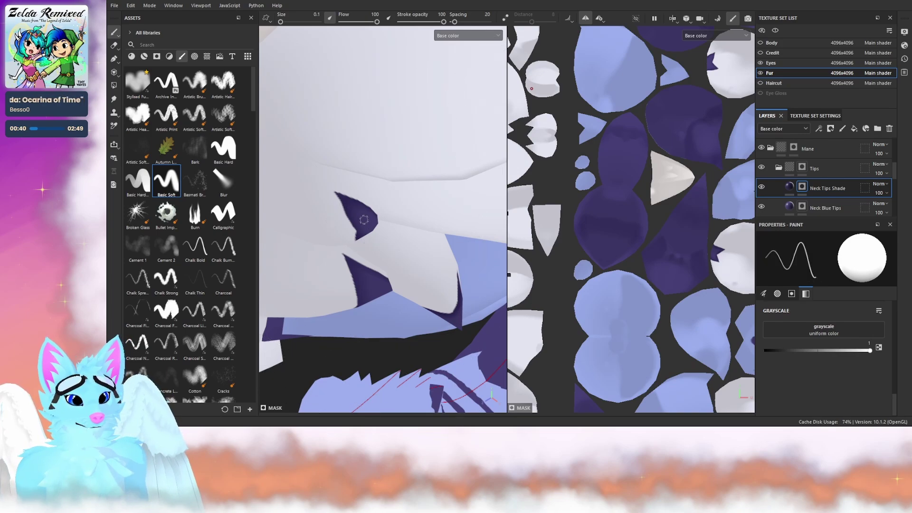
pyautogui.click(878, 348)
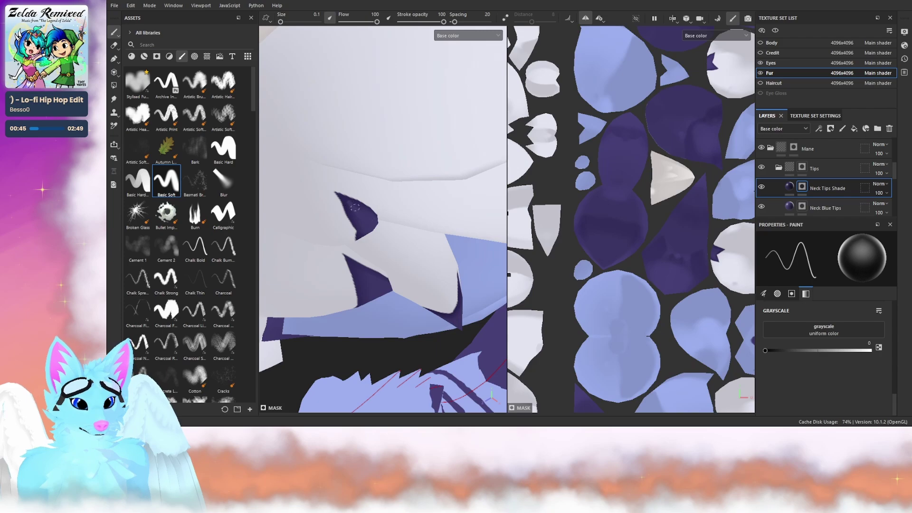
pyautogui.keyDown('alt'); pyautogui.moveTo(366, 213); pyautogui.dragTo(336, 122); pyautogui.keyUp('alt')
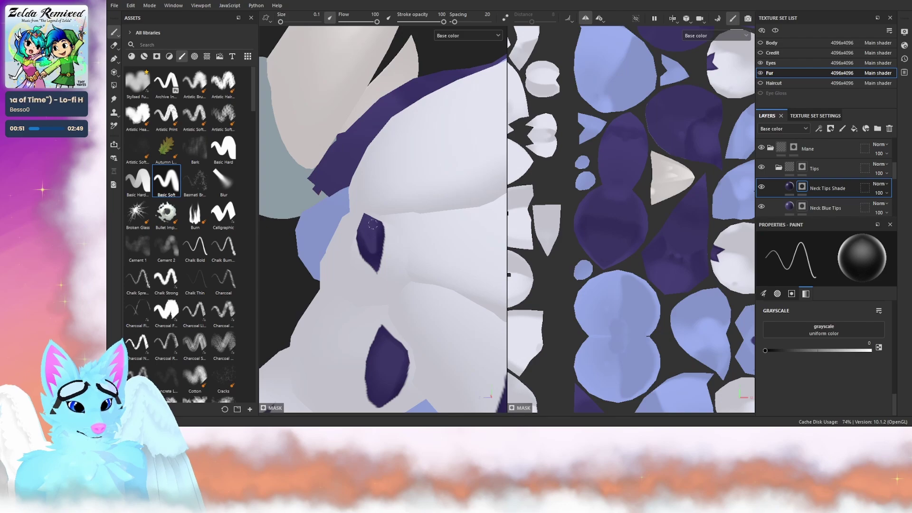
# - Blur the reworked shading on the upper neck tip using the Blur brush at size 1.07
pyautogui.press('5')
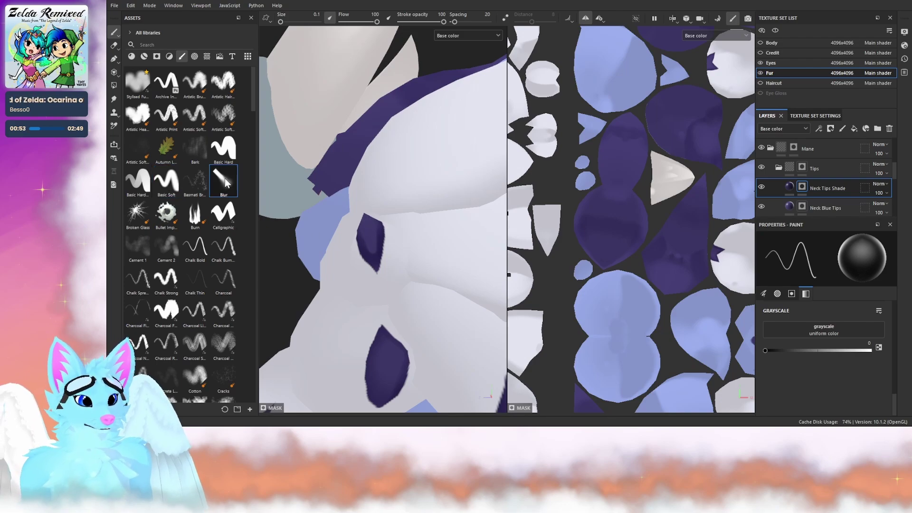
pyautogui.press('ctrl')
pyautogui.keyDown('ctrl'); pyautogui.moveTo(345, 285); pyautogui.dragTo(385, 286, button='right'); pyautogui.keyUp('ctrl')
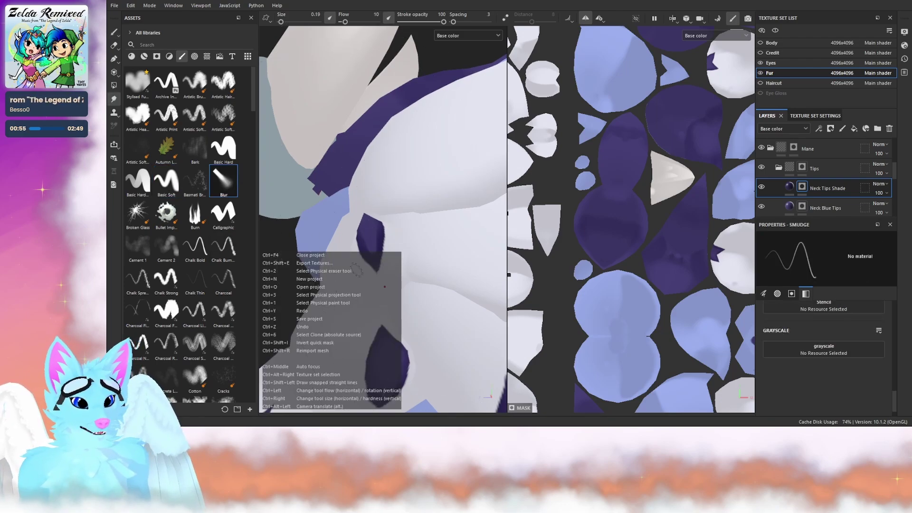
pyautogui.keyDown('ctrl'); pyautogui.moveTo(387, 245); pyautogui.dragTo(412, 239, button='right'); pyautogui.keyUp('ctrl')
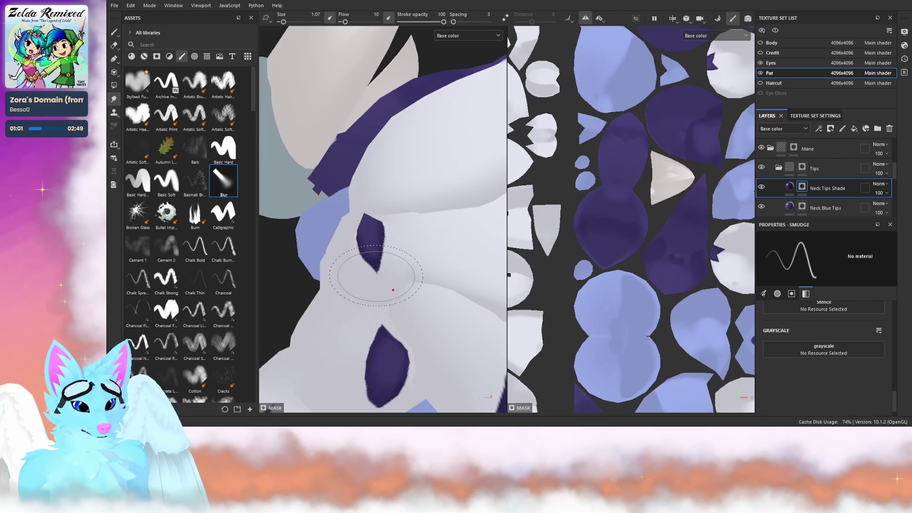
pyautogui.keyDown('alt'); pyautogui.moveTo(382, 237); pyautogui.dragTo(442, 359); pyautogui.keyUp('alt')
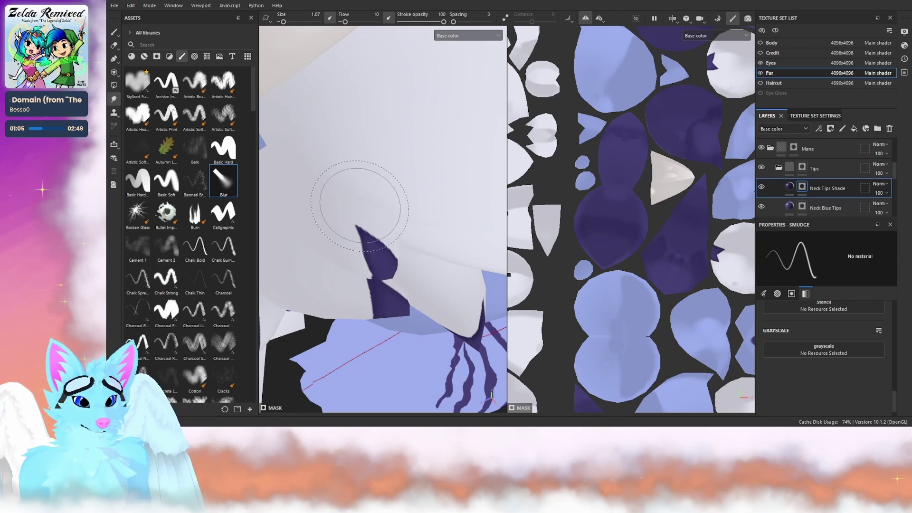
# - Examine the edges and shading of the dark tips around the mane tufts from several angles
pyautogui.moveTo(356, 198)
pyautogui.keyDown('alt'); pyautogui.mouseDown()
pyautogui.moveTo(346, 147)
pyautogui.moveTo(370, 214)
pyautogui.moveTo(372, 201)
pyautogui.moveTo(325, 193)
pyautogui.moveTo(287, 131)
pyautogui.moveTo(383, 172)
pyautogui.moveTo(361, 193)
pyautogui.mouseUp(); pyautogui.keyUp('alt')
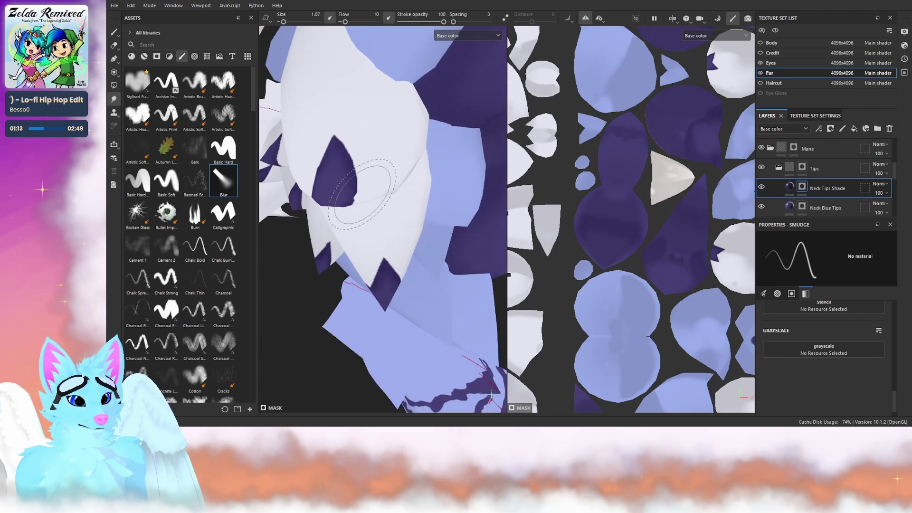
pyautogui.keyDown('alt'); pyautogui.moveTo(347, 140); pyautogui.dragTo(363, 183); pyautogui.keyUp('alt')
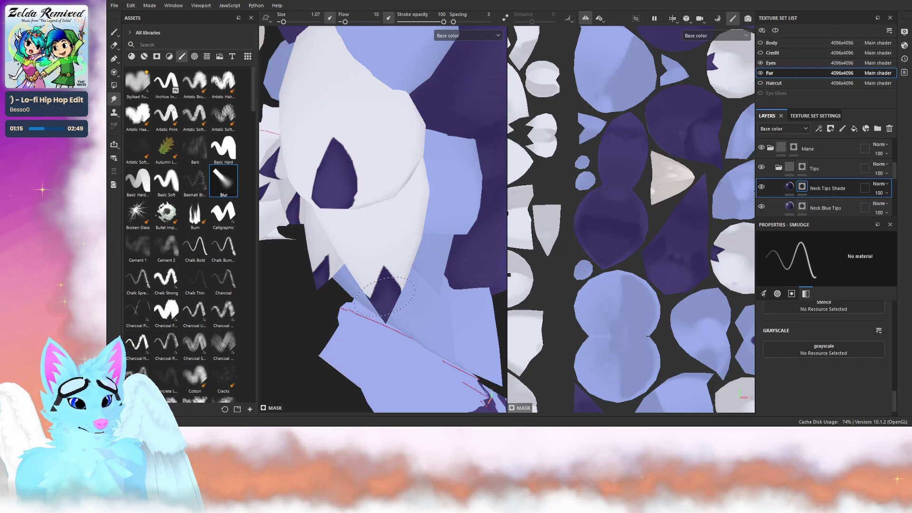
pyautogui.moveTo(399, 295)
pyautogui.keyDown('alt'); pyautogui.mouseDown()
pyautogui.moveTo(428, 233)
pyautogui.moveTo(379, 228)
pyautogui.moveTo(386, 109)
pyautogui.moveTo(347, 88)
pyautogui.mouseUp(); pyautogui.keyUp('alt')
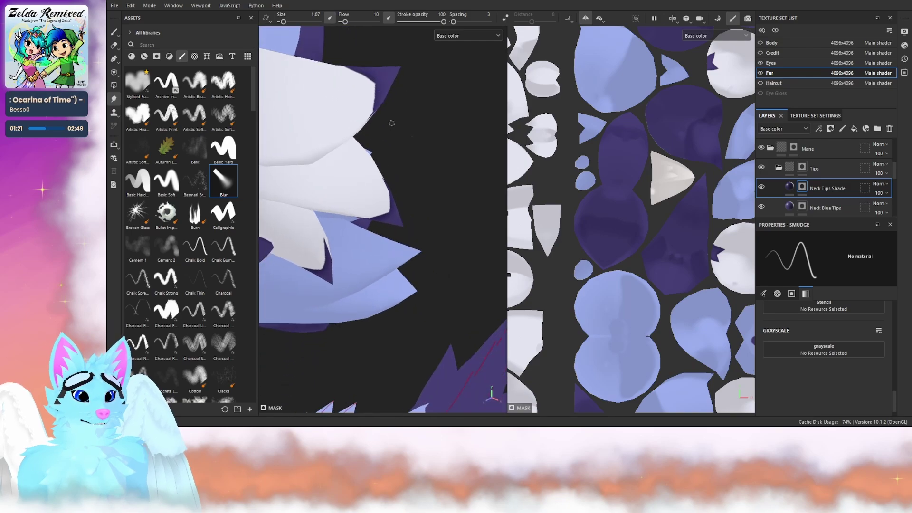
pyautogui.moveTo(396, 109)
pyautogui.keyDown('alt'); pyautogui.mouseDown()
pyautogui.moveTo(387, 148)
pyautogui.moveTo(390, 239)
pyautogui.mouseUp(); pyautogui.keyUp('alt')
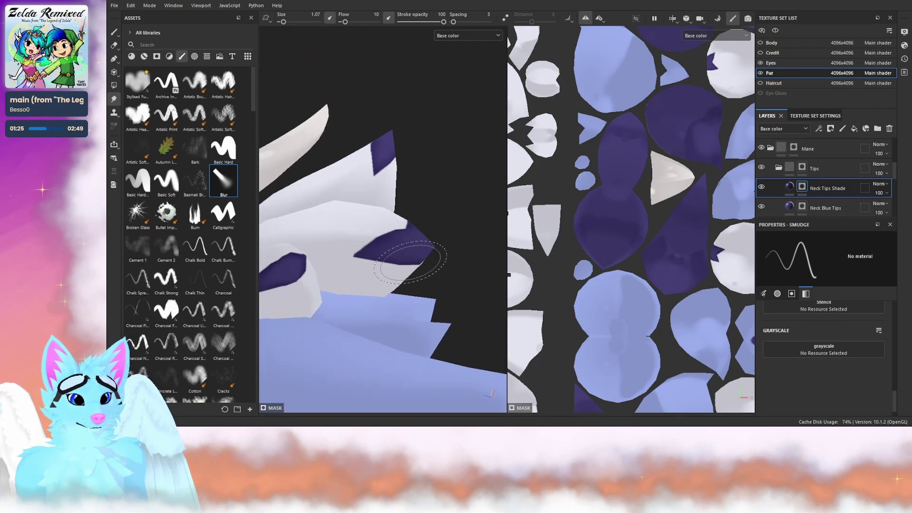
pyautogui.keyDown('alt'); pyautogui.moveTo(319, 258); pyautogui.dragTo(306, 303); pyautogui.keyUp('alt')
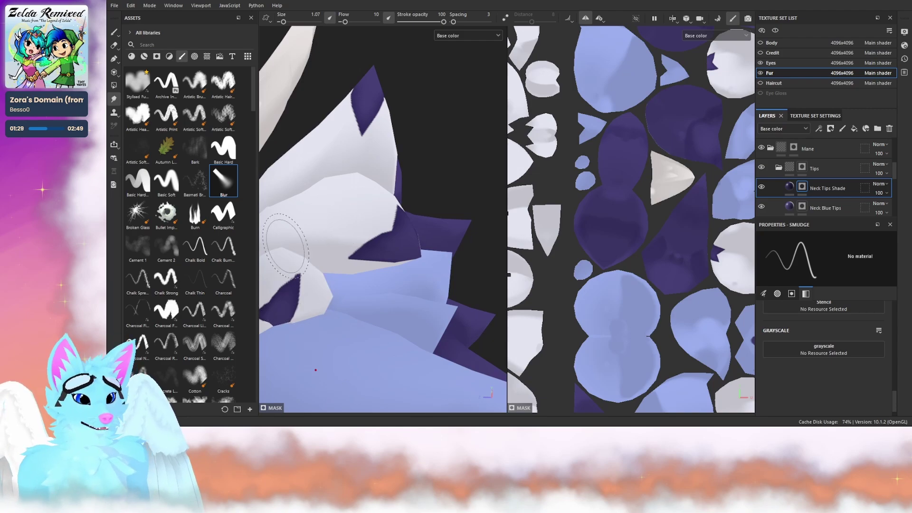
# - Inspect the shading of the dark neck tips on the white tufts from the side, back and front, up close and zoomed out
pyautogui.moveTo(284, 247)
pyautogui.keyDown('alt'); pyautogui.mouseDown()
pyautogui.moveTo(389, 159)
pyautogui.moveTo(367, 113)
pyautogui.mouseUp(); pyautogui.keyUp('alt')
pyautogui.moveTo(441, 119)
pyautogui.keyDown('alt'); pyautogui.mouseDown()
pyautogui.moveTo(427, 161)
pyautogui.moveTo(403, 179)
pyautogui.moveTo(445, 231)
pyautogui.mouseUp(); pyautogui.keyUp('alt')
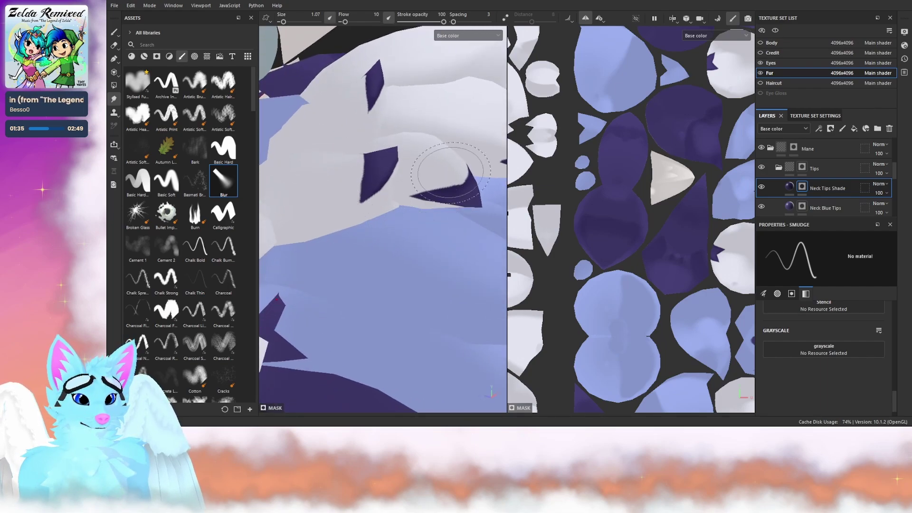
pyautogui.moveTo(456, 166)
pyautogui.keyDown('alt'); pyautogui.mouseDown()
pyautogui.moveTo(407, 145)
pyautogui.moveTo(271, 191)
pyautogui.moveTo(347, 196)
pyautogui.moveTo(251, 219)
pyautogui.moveTo(210, 249)
pyautogui.moveTo(223, 246)
pyautogui.mouseUp(); pyautogui.keyUp('alt')
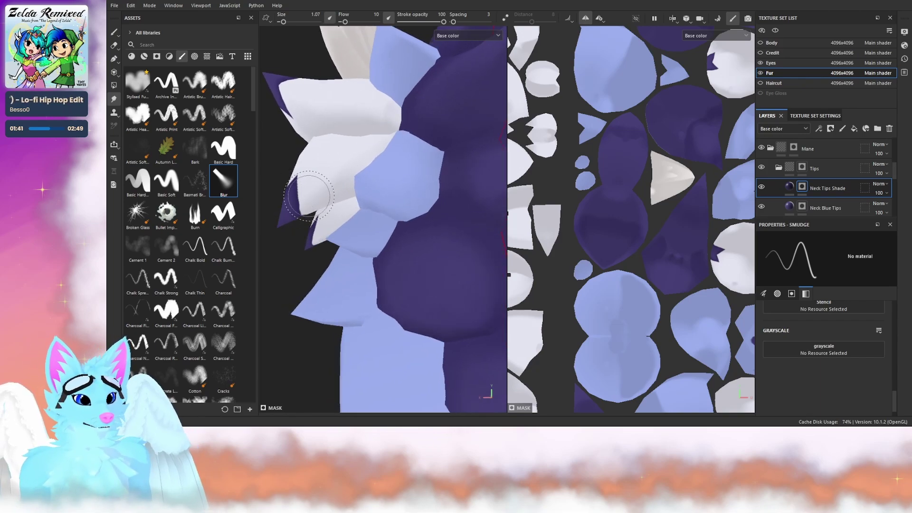
pyautogui.moveTo(308, 200)
pyautogui.keyDown('alt'); pyautogui.mouseDown()
pyautogui.moveTo(316, 172)
pyautogui.moveTo(292, 200)
pyautogui.mouseUp(); pyautogui.keyUp('alt')
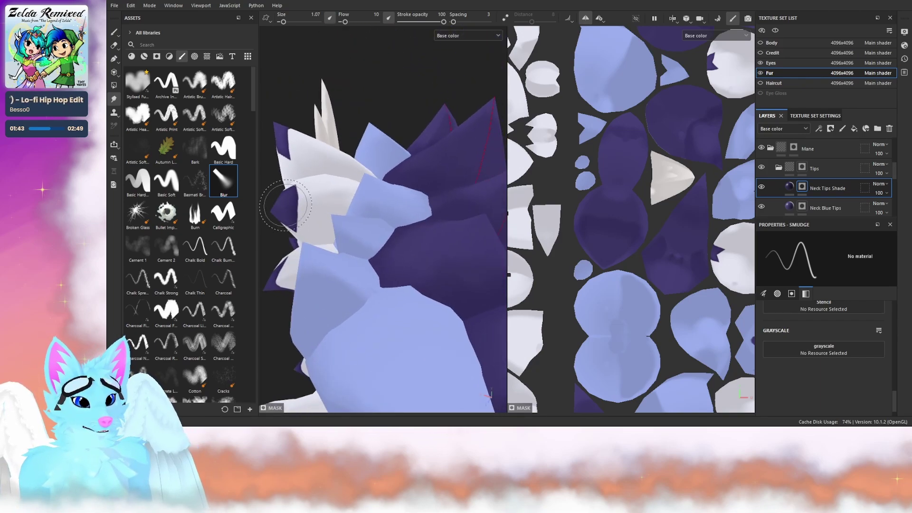
pyautogui.scroll(-4, 331, 237)
pyautogui.keyDown('alt'); pyautogui.moveTo(354, 259); pyautogui.dragTo(413, 309); pyautogui.keyUp('alt')
pyautogui.keyDown('alt'); pyautogui.moveTo(346, 249); pyautogui.dragTo(402, 287); pyautogui.keyUp('alt')
pyautogui.scroll(6, 381, 303)
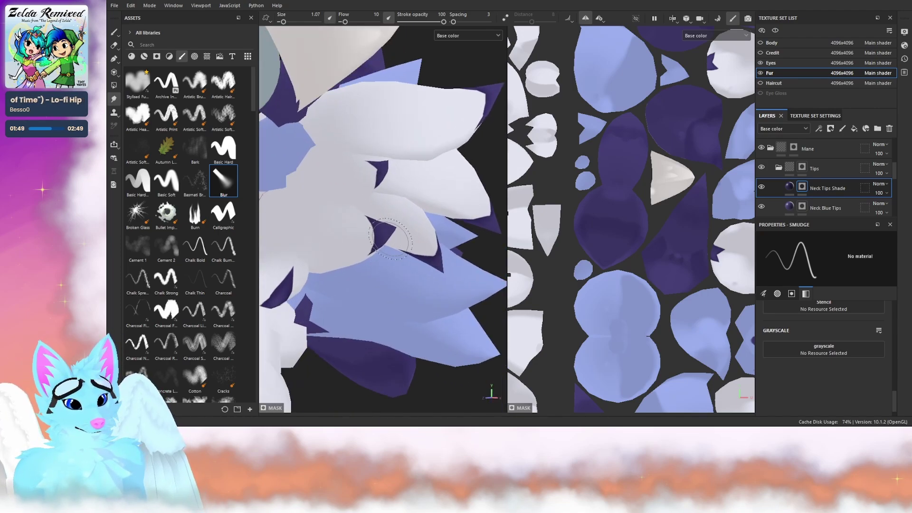
pyautogui.scroll(-5, 374, 306)
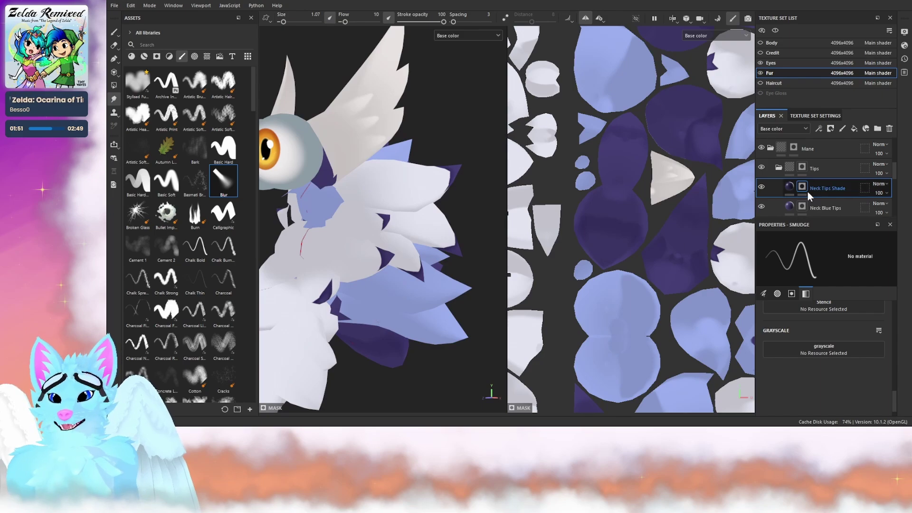
pyautogui.keyDown('alt'); pyautogui.moveTo(274, 306); pyautogui.dragTo(383, 252, button='middle'); pyautogui.keyUp('alt')
pyautogui.scroll(6, 386, 252)
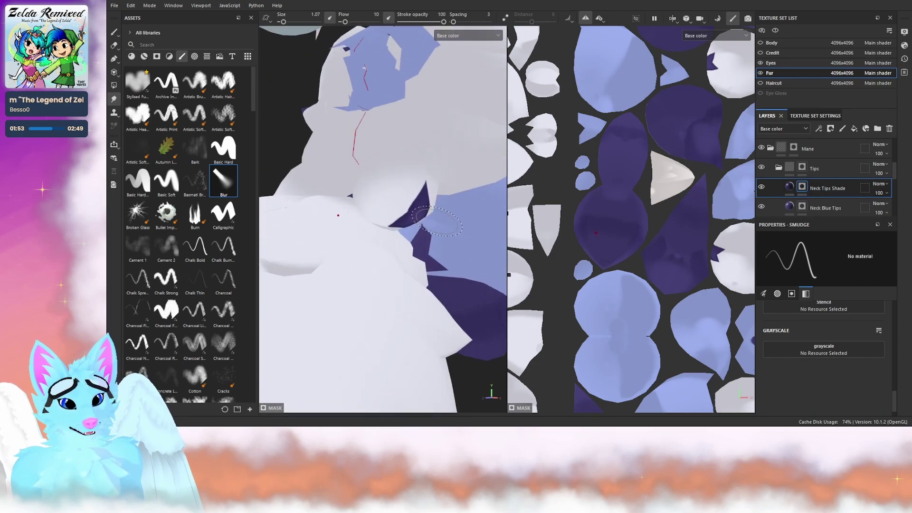
pyautogui.keyDown('alt'); pyautogui.moveTo(432, 213); pyautogui.dragTo(397, 231); pyautogui.keyUp('alt')
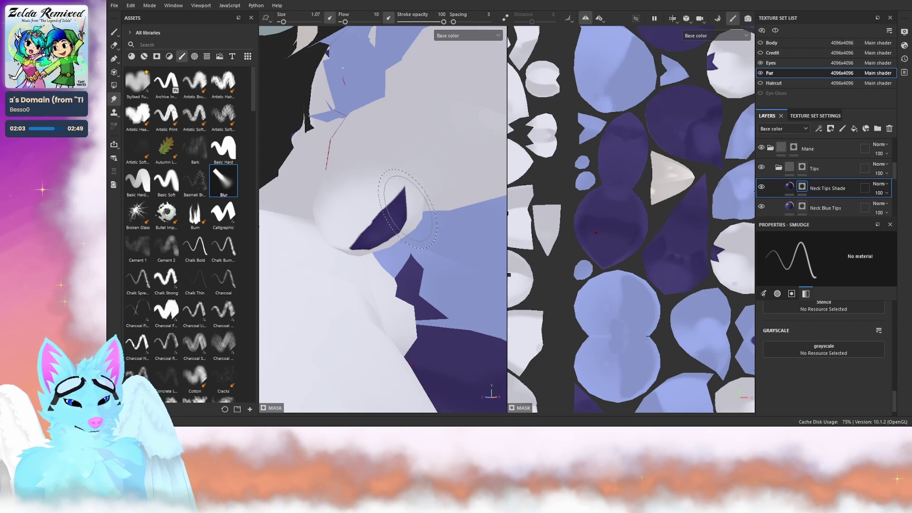
pyautogui.keyDown('alt'); pyautogui.moveTo(407, 209); pyautogui.dragTo(365, 175, button='right'); pyautogui.keyUp('alt')
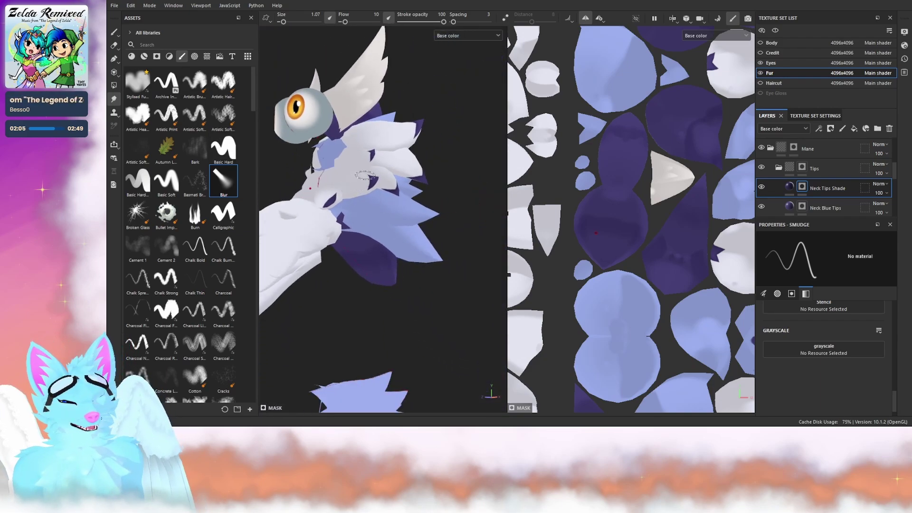
pyautogui.keyDown('alt'); pyautogui.moveTo(365, 176); pyautogui.dragTo(384, 225); pyautogui.keyUp('alt')
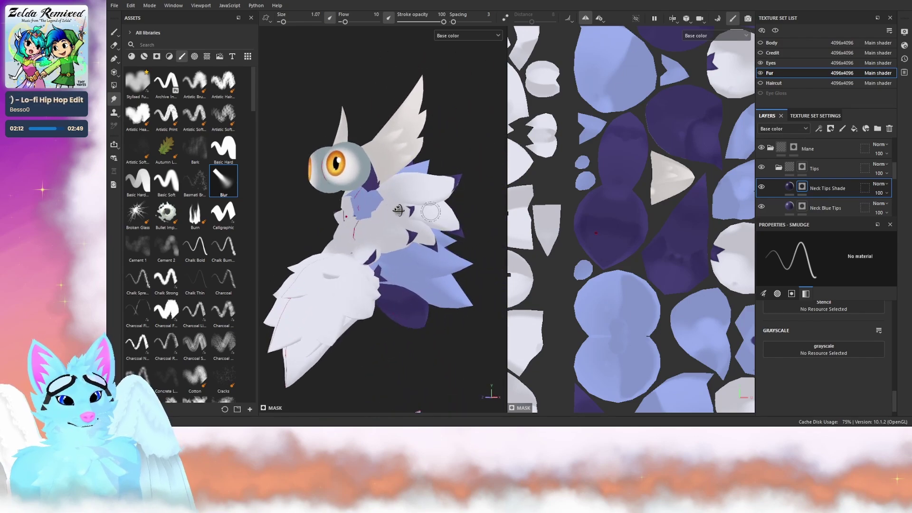
# - Collapse the Tips folder and select the mask of the Mane folder
pyautogui.click(777, 168)
pyautogui.click(783, 148)
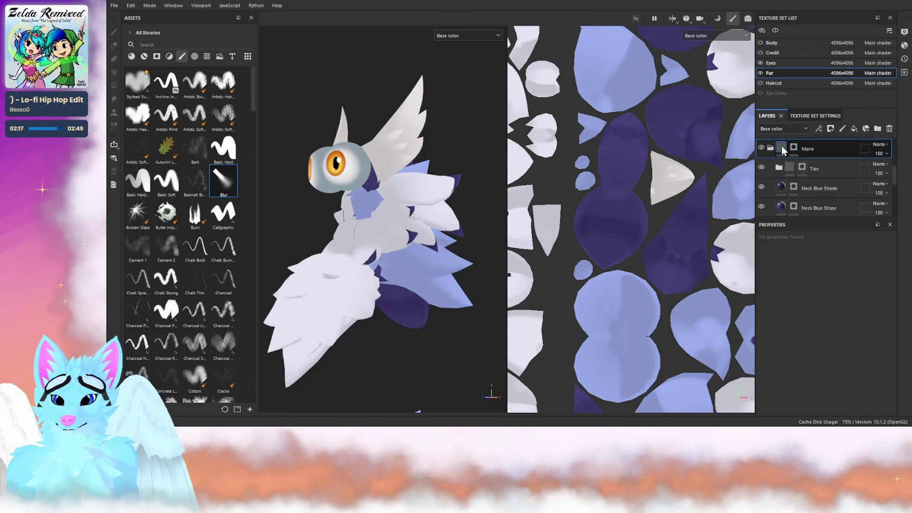
pyautogui.click(792, 148)
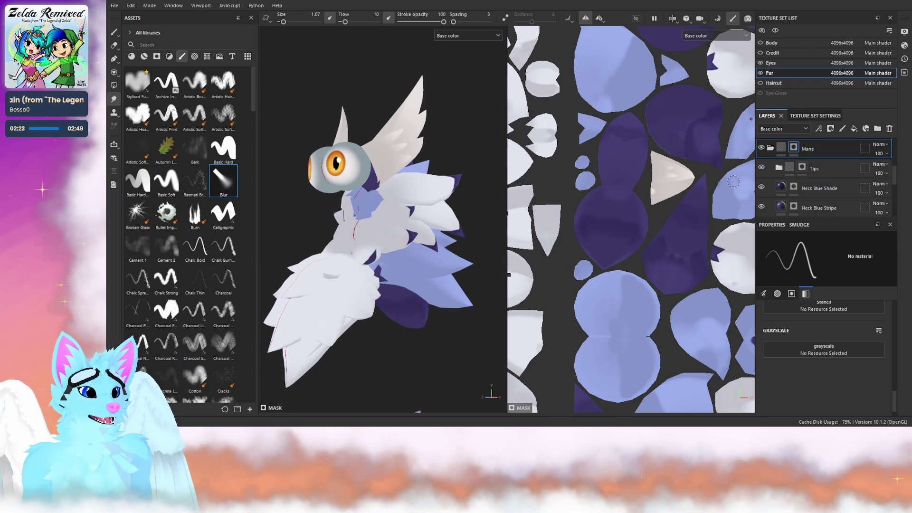
# - Look up the base color of the Fur BAse Shade layer in the Body texture set
pyautogui.scroll(-4, 824, 178)
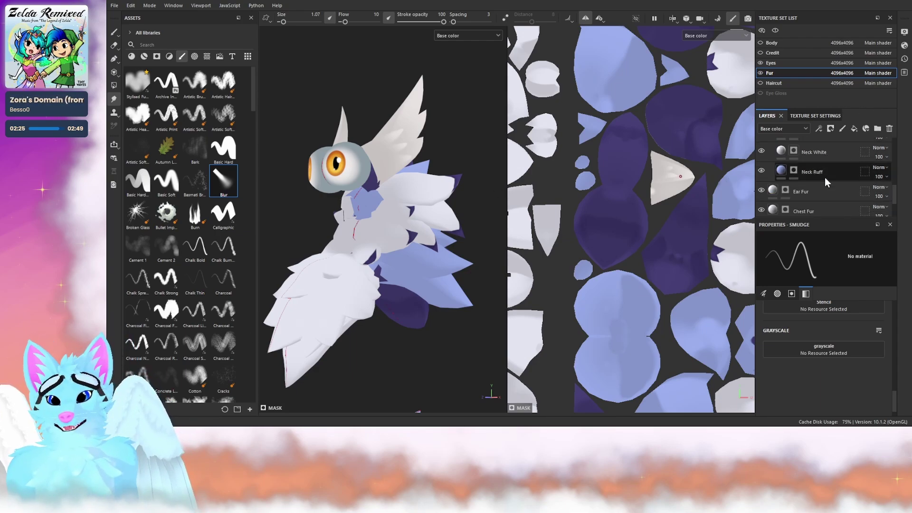
pyautogui.scroll(3, 827, 178)
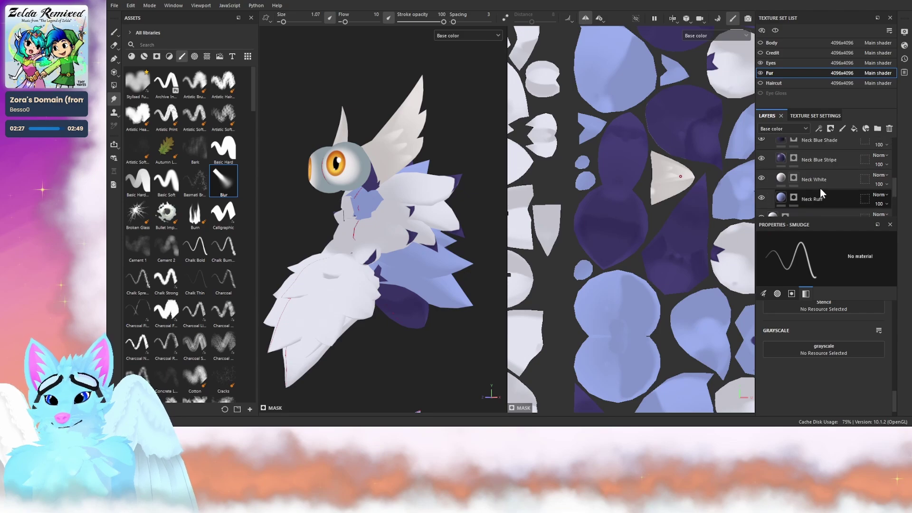
pyautogui.click(837, 181)
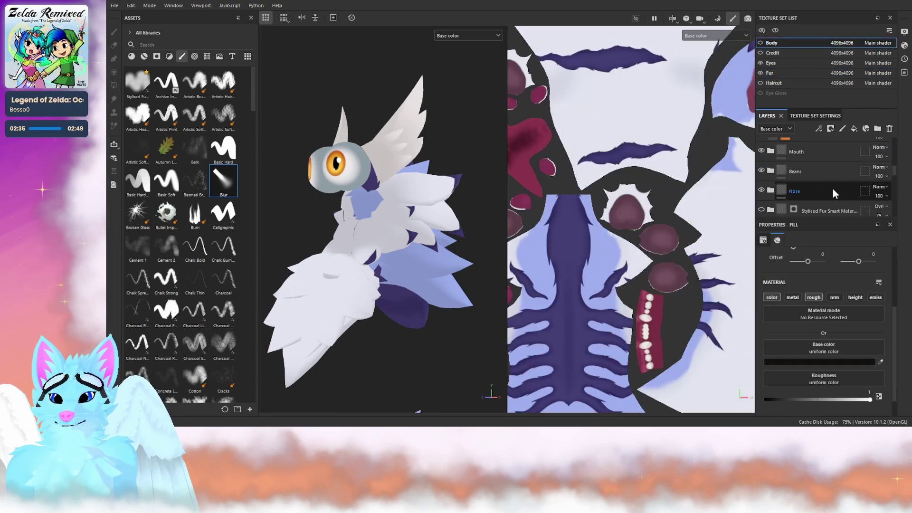
pyautogui.scroll(-5, 833, 189)
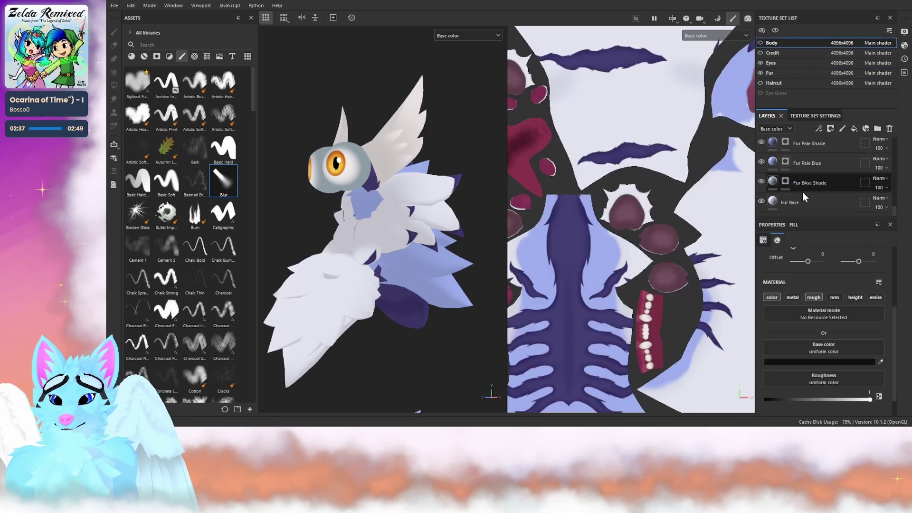
pyautogui.click(775, 186)
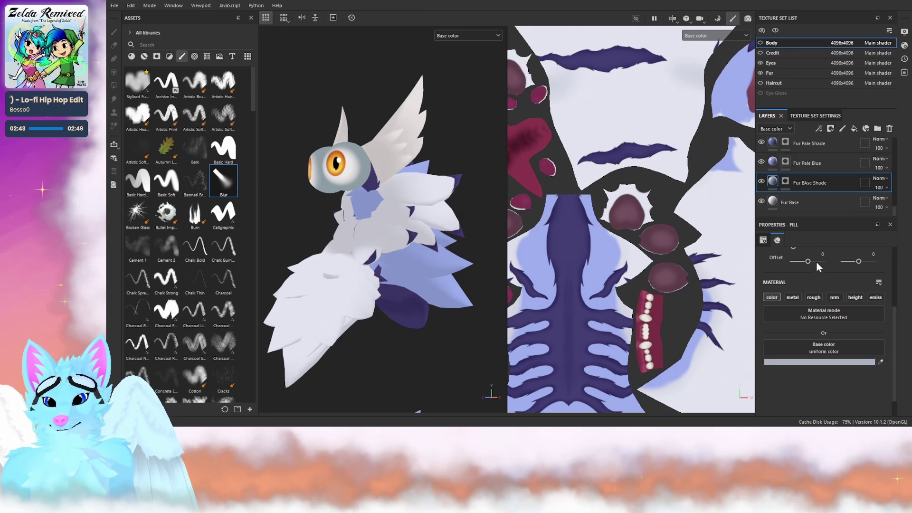
# - Add a fill layer above Neck White in the Fur texture set with only the color channel enabled and a blue-grey base color
pyautogui.click(780, 76)
pyautogui.click(832, 190)
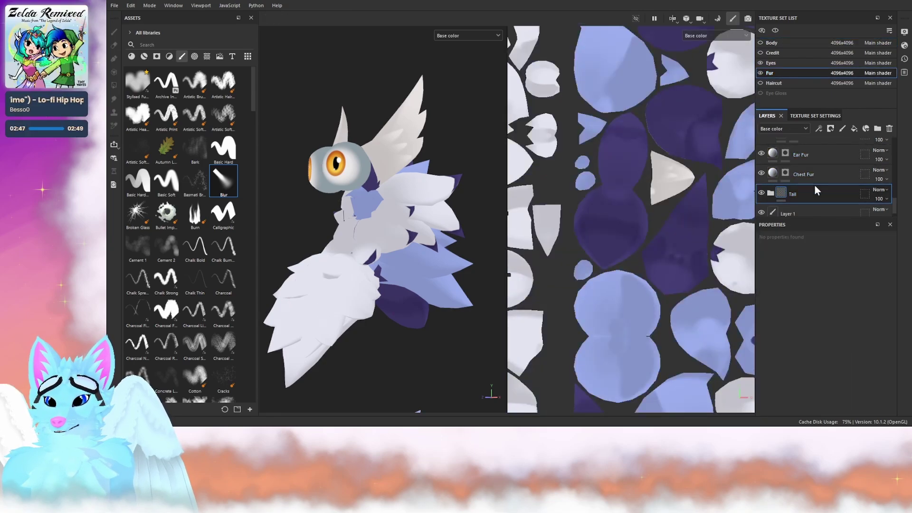
pyautogui.scroll(3, 812, 181)
pyautogui.click(822, 170)
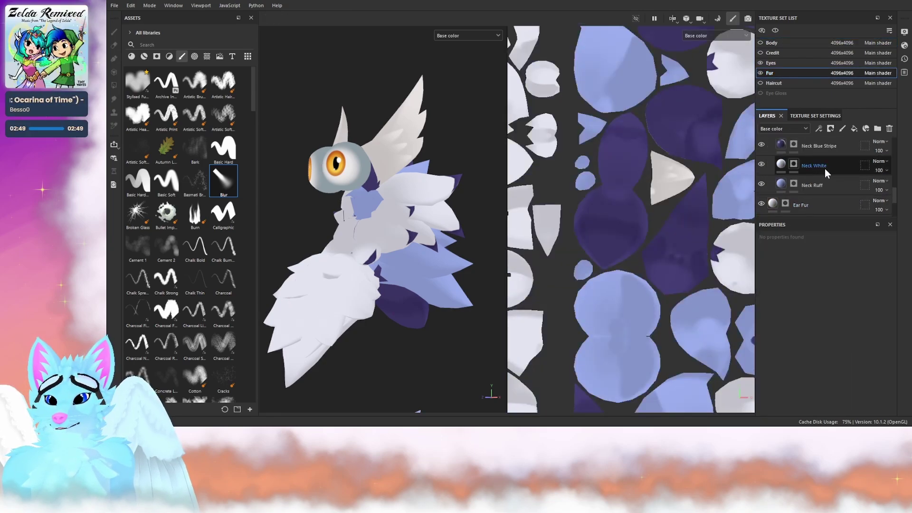
pyautogui.click(854, 131)
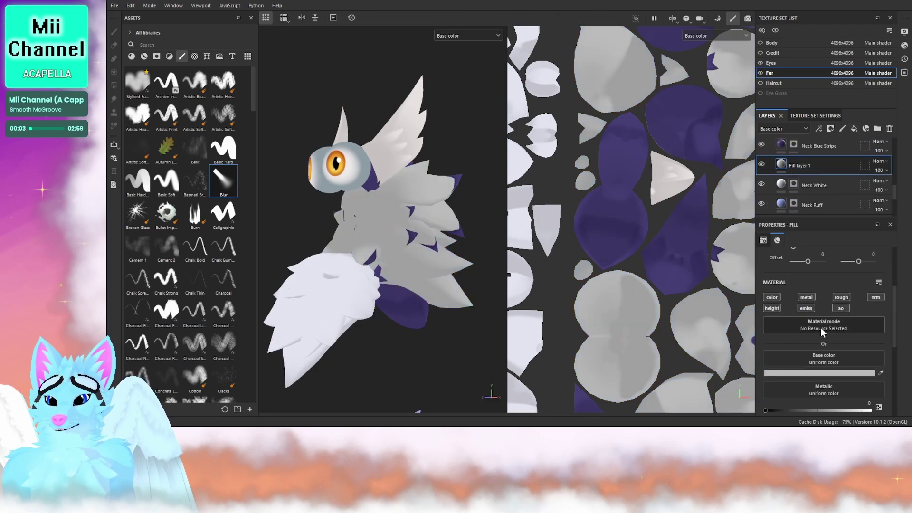
pyautogui.click(806, 298)
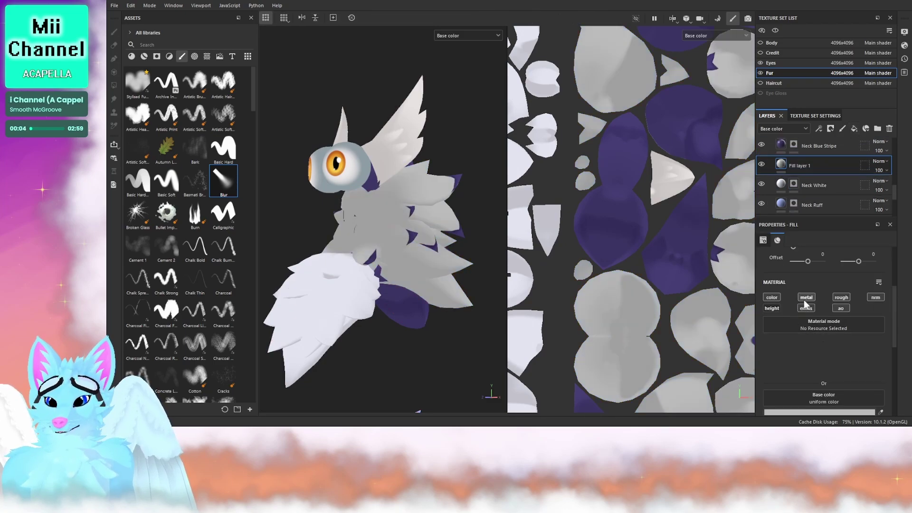
pyautogui.click(841, 298)
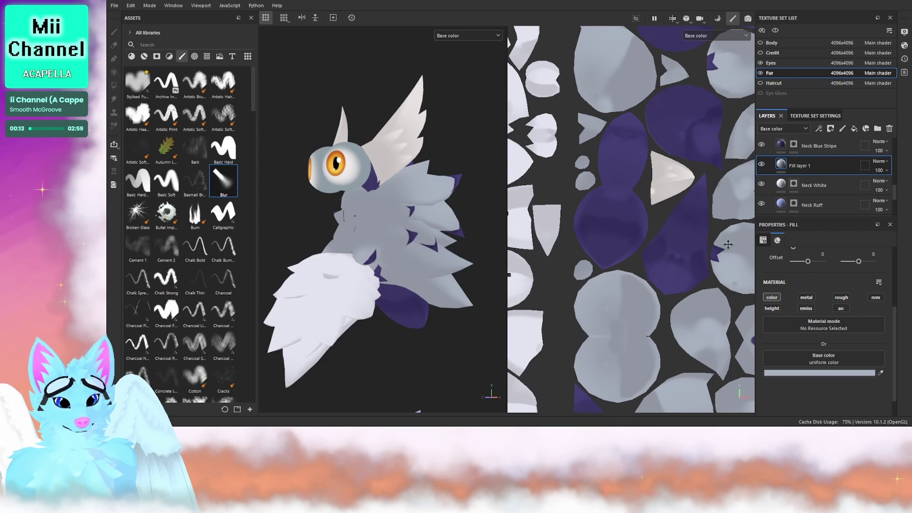
# - Rename the new fill layer White Shade and give it a black mask
pyautogui.doubleClick(807, 168)
pyautogui.write('White Shade')
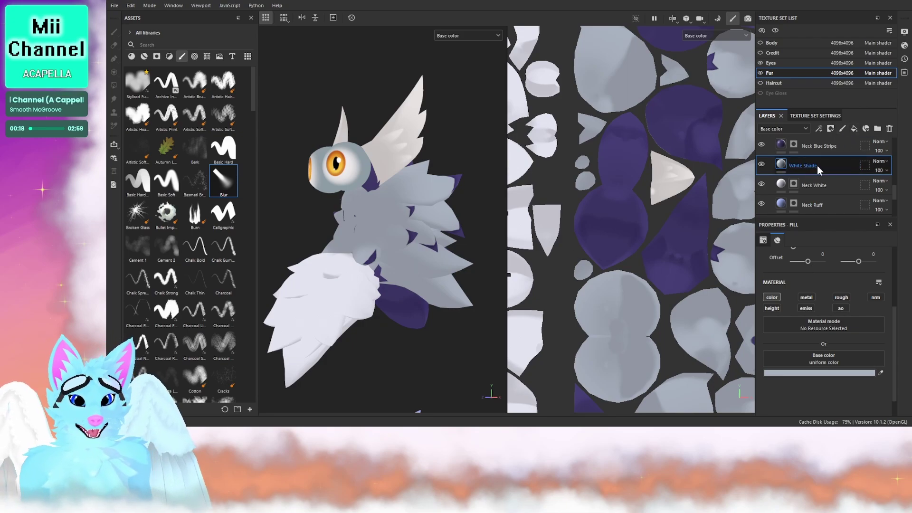
pyautogui.press('Return')
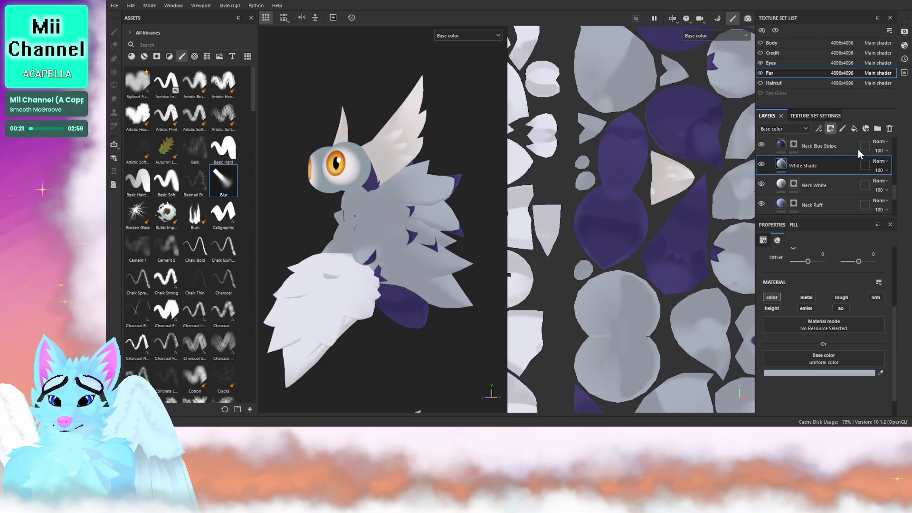
pyautogui.press('5')
# - Set up the Basic Soft paint brush at size 1.85 and stroke opacity 38 for the White Shade mask
pyautogui.moveTo(361, 223)
pyautogui.keyDown('alt'); pyautogui.mouseDown()
pyautogui.moveTo(384, 236)
pyautogui.moveTo(318, 244)
pyautogui.moveTo(379, 246)
pyautogui.moveTo(332, 238)
pyautogui.moveTo(348, 228)
pyautogui.mouseUp(); pyautogui.keyUp('alt')
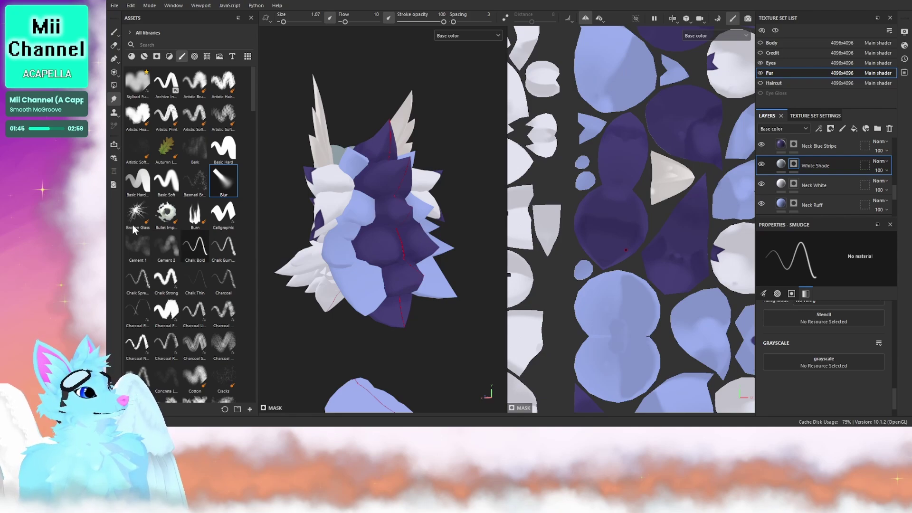
pyautogui.scroll(4, 367, 264)
pyautogui.keyDown('alt'); pyautogui.moveTo(371, 262); pyautogui.dragTo(412, 299, button='middle'); pyautogui.keyUp('alt')
pyautogui.scroll(2, 349, 191)
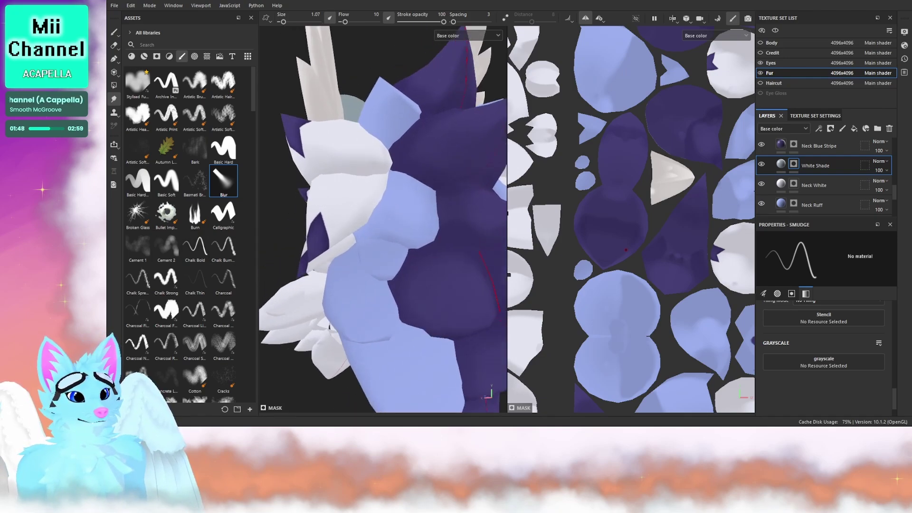
pyautogui.click(114, 31)
pyautogui.click(166, 181)
pyautogui.keyDown('ctrl'); pyautogui.moveTo(368, 184); pyautogui.dragTo(308, 183, button='right'); pyautogui.keyUp('ctrl')
pyautogui.click(416, 22)
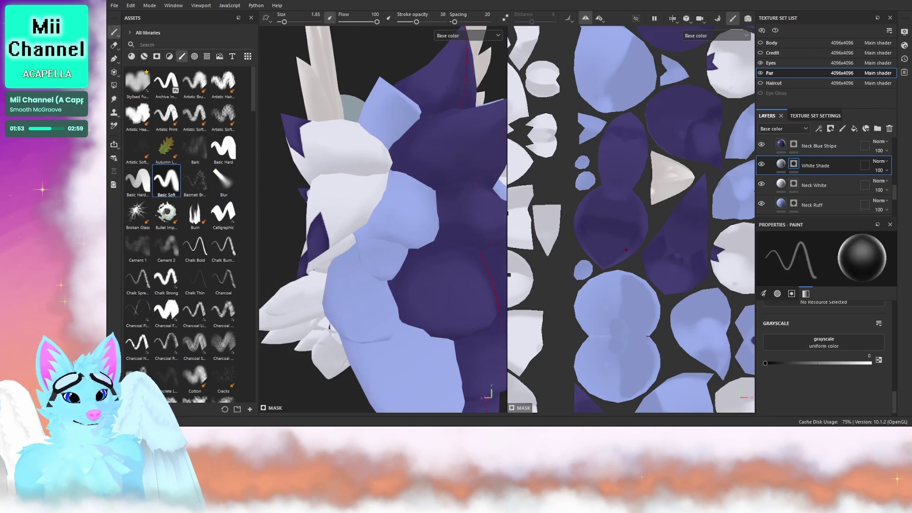
# - Paint soft shading where the white neck tufts overlap, using grayscale 1 on the White Shade mask
pyautogui.scroll(2, 370, 164)
pyautogui.moveTo(370, 163)
pyautogui.keyDown('alt'); pyautogui.mouseDown()
pyautogui.moveTo(365, 190)
pyautogui.moveTo(521, 79)
pyautogui.mouseUp(); pyautogui.keyUp('alt')
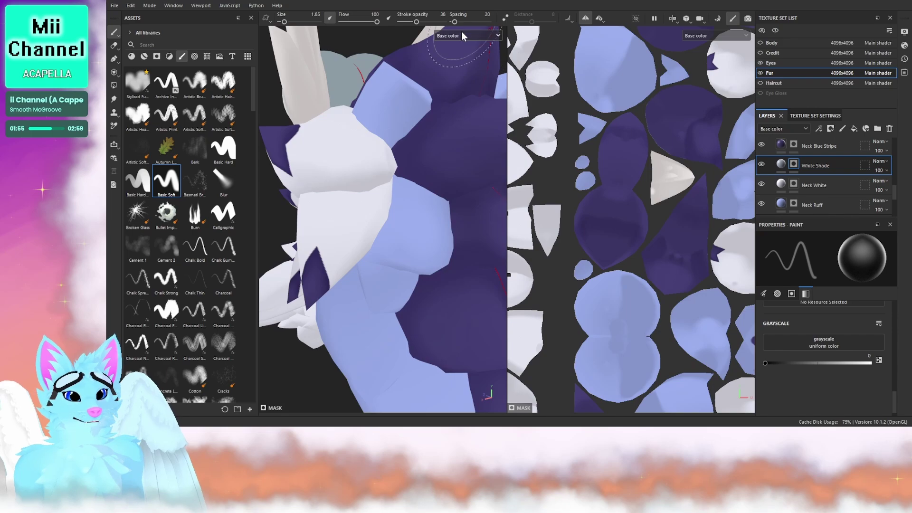
pyautogui.moveTo(380, 180)
pyautogui.keyDown('alt'); pyautogui.mouseDown()
pyautogui.moveTo(377, 193)
pyautogui.moveTo(437, 149)
pyautogui.moveTo(436, 222)
pyautogui.moveTo(368, 218)
pyautogui.moveTo(489, 235)
pyautogui.moveTo(353, 171)
pyautogui.moveTo(378, 227)
pyautogui.moveTo(413, 230)
pyautogui.moveTo(409, 249)
pyautogui.moveTo(412, 236)
pyautogui.moveTo(393, 210)
pyautogui.mouseUp(); pyautogui.keyUp('alt')
pyautogui.keyDown('alt'); pyautogui.moveTo(394, 210); pyautogui.dragTo(395, 227, button='middle'); pyautogui.keyUp('alt')
pyautogui.keyDown('alt'); pyautogui.moveTo(394, 227); pyautogui.dragTo(407, 197, button='right'); pyautogui.keyUp('alt')
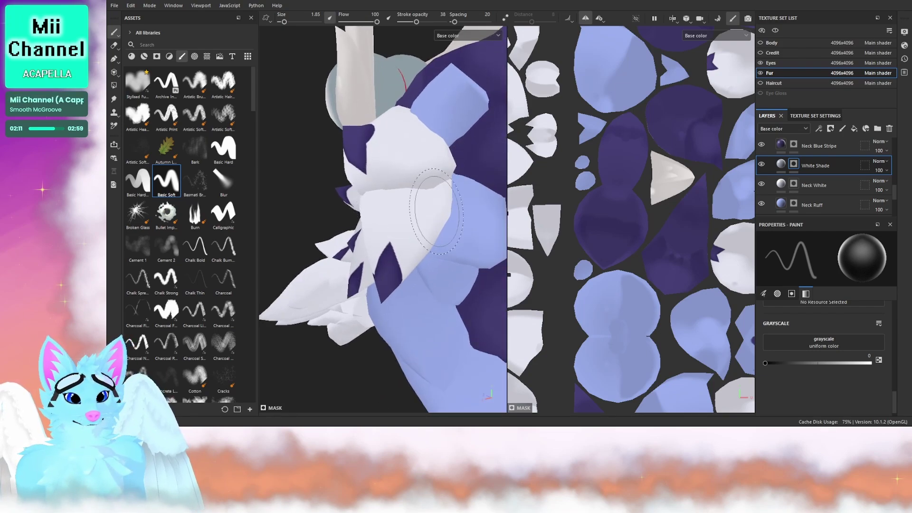
pyautogui.click(879, 360)
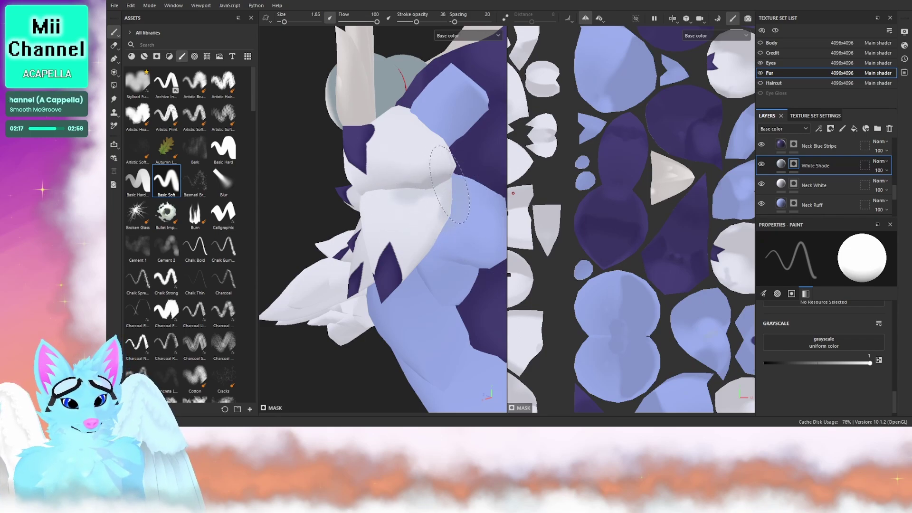
pyautogui.moveTo(411, 193)
pyautogui.keyDown('alt'); pyautogui.mouseDown()
pyautogui.moveTo(376, 189)
pyautogui.moveTo(436, 173)
pyautogui.moveTo(401, 193)
pyautogui.moveTo(316, 201)
pyautogui.mouseUp(); pyautogui.keyUp('alt')
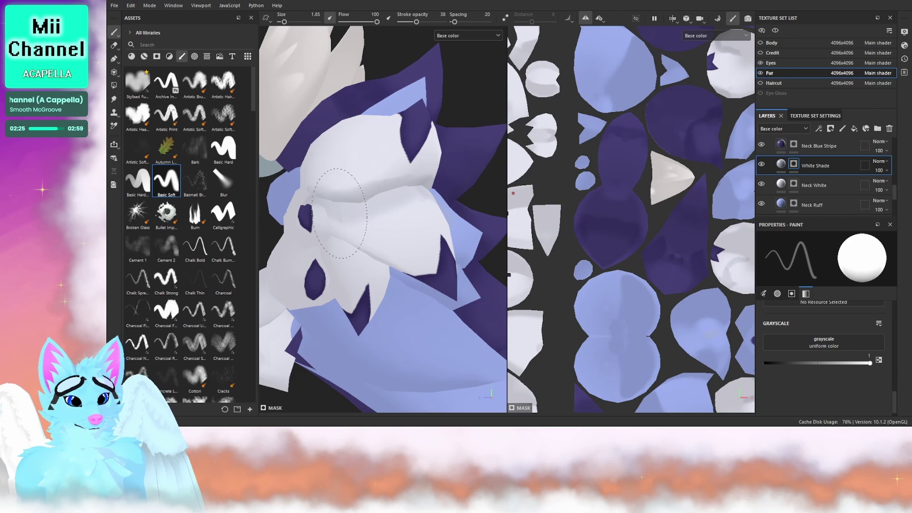
pyautogui.moveTo(376, 192)
pyautogui.keyDown('alt'); pyautogui.mouseDown()
pyautogui.moveTo(350, 204)
pyautogui.moveTo(372, 238)
pyautogui.moveTo(341, 252)
pyautogui.moveTo(359, 264)
pyautogui.moveTo(315, 213)
pyautogui.moveTo(400, 271)
pyautogui.mouseUp(); pyautogui.keyUp('alt')
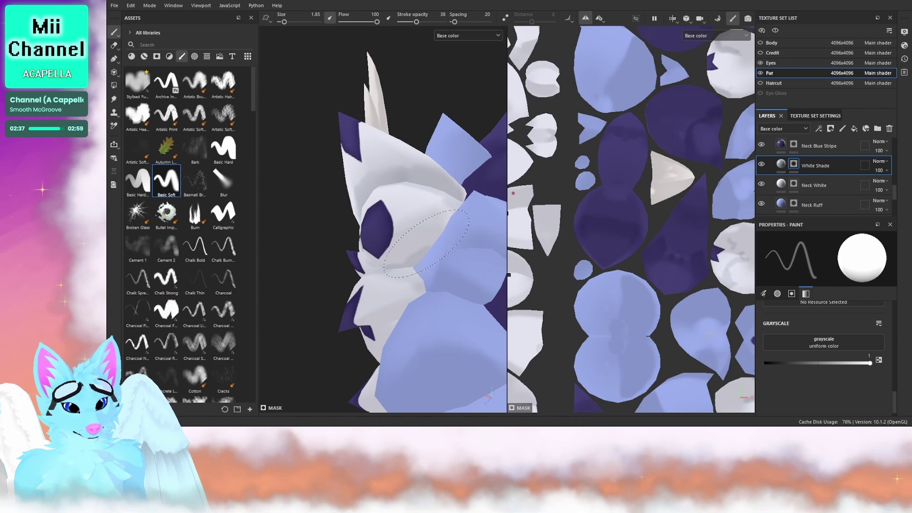
pyautogui.moveTo(455, 209)
pyautogui.keyDown('alt'); pyautogui.mouseDown()
pyautogui.moveTo(452, 278)
pyautogui.moveTo(439, 289)
pyautogui.moveTo(467, 157)
pyautogui.mouseUp(); pyautogui.keyUp('alt')
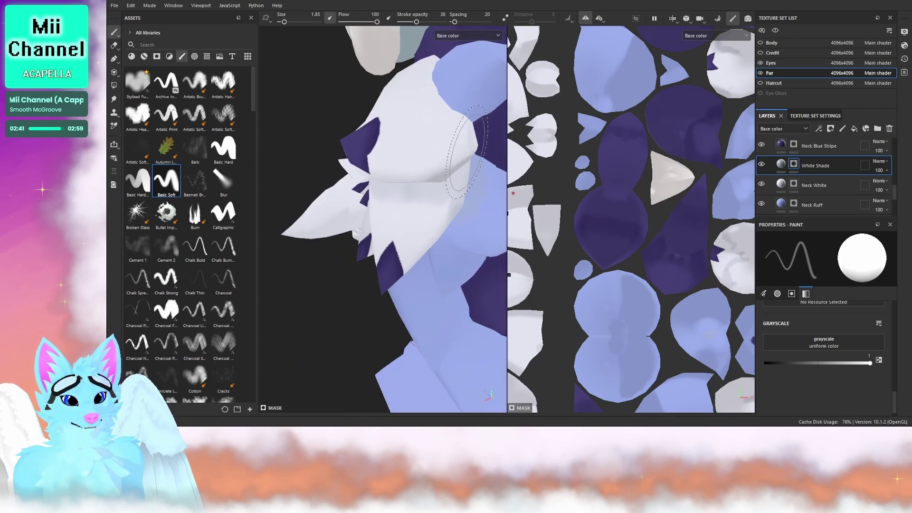
# - Show the Body texture set and compare the shaded neck tufts with the surrounding body fur
pyautogui.moveTo(445, 90); pyautogui.dragTo(399, 240)
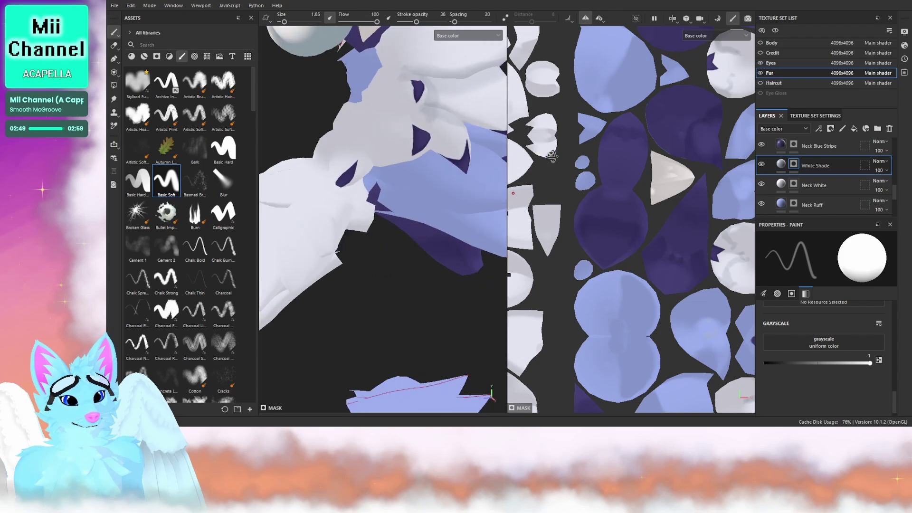
pyautogui.click(759, 43)
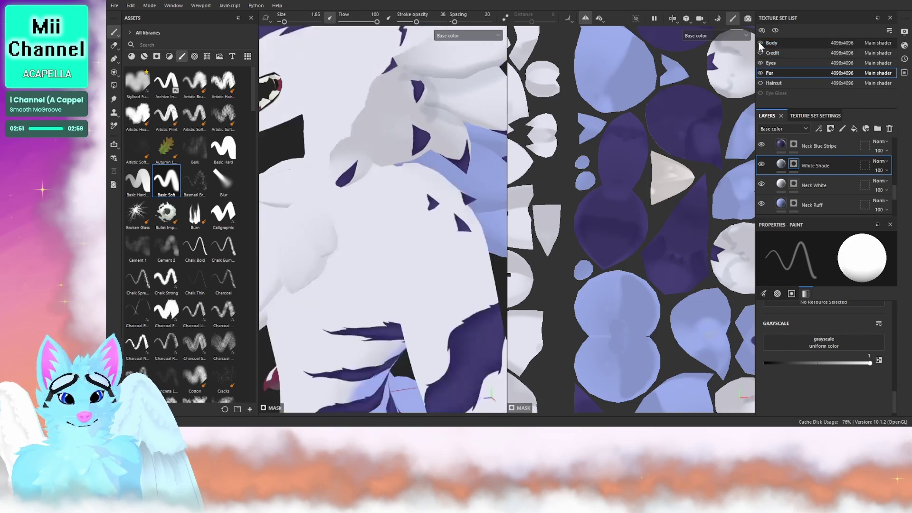
pyautogui.keyDown('alt'); pyautogui.moveTo(366, 67); pyautogui.dragTo(447, 107); pyautogui.keyUp('alt')
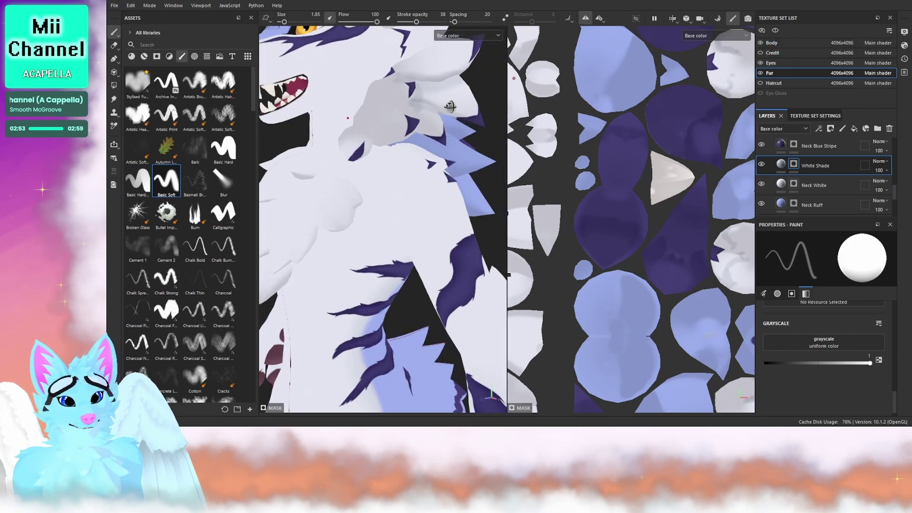
# - Hide the Body texture set and choose the Blur smudge brush for the White Shade mask
pyautogui.keyDown('alt'); pyautogui.moveTo(423, 90); pyautogui.dragTo(406, 176, button='middle'); pyautogui.keyUp('alt')
pyautogui.keyDown('alt'); pyautogui.moveTo(406, 176); pyautogui.dragTo(375, 153); pyautogui.keyUp('alt')
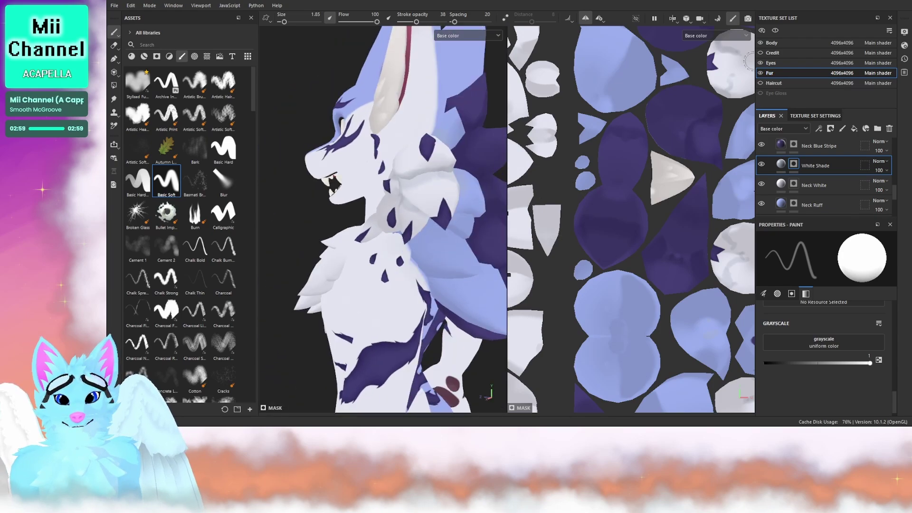
pyautogui.click(760, 44)
pyautogui.scroll(1, 438, 163)
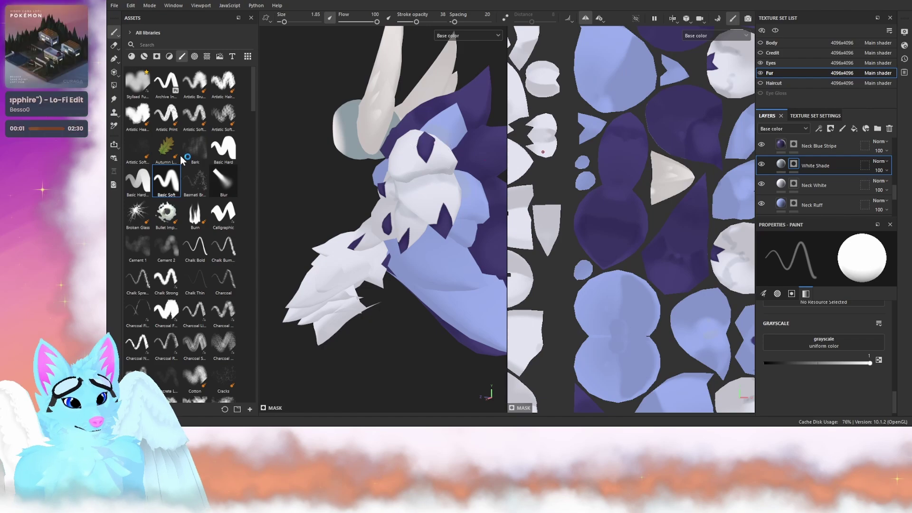
pyautogui.click(223, 181)
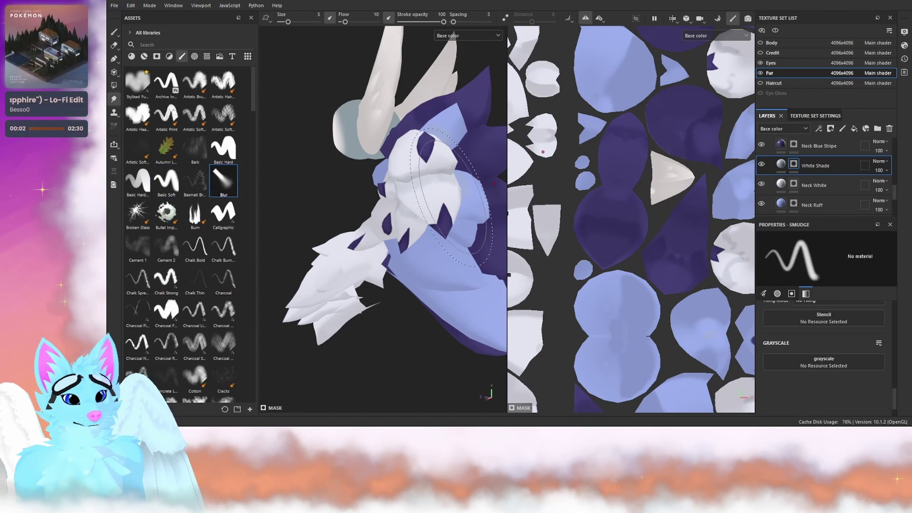
# - Display the White Shade mask on its own around the neck tufts and set up Polygon Fill with color 0
pyautogui.scroll(2, 451, 198)
pyautogui.keyDown('alt'); pyautogui.moveTo(420, 190); pyautogui.dragTo(464, 193); pyautogui.keyUp('alt')
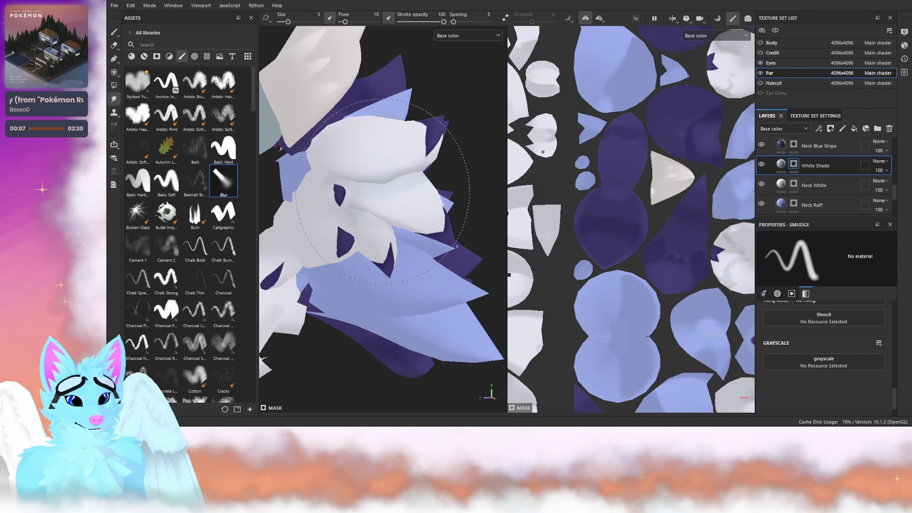
pyautogui.moveTo(418, 209)
pyautogui.keyDown('alt'); pyautogui.mouseDown()
pyautogui.moveTo(350, 206)
pyautogui.moveTo(427, 185)
pyautogui.mouseUp(); pyautogui.keyUp('alt')
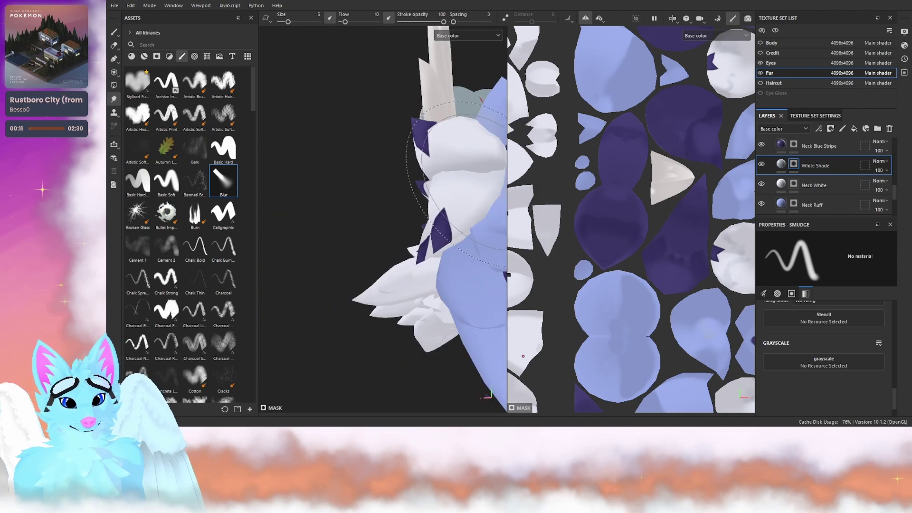
pyautogui.moveTo(459, 175)
pyautogui.keyDown('alt'); pyautogui.mouseDown()
pyautogui.moveTo(370, 174)
pyautogui.moveTo(375, 108)
pyautogui.moveTo(379, 179)
pyautogui.moveTo(407, 195)
pyautogui.moveTo(333, 233)
pyautogui.mouseUp(); pyautogui.keyUp('alt')
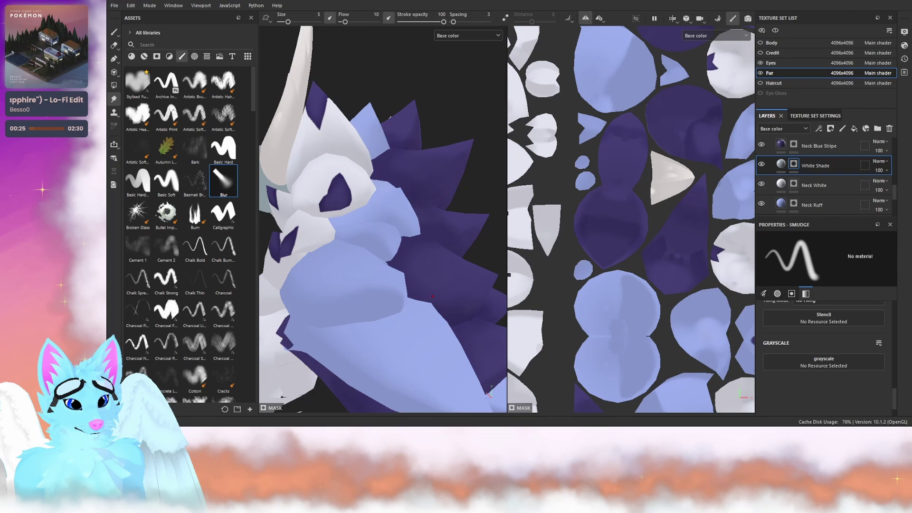
pyautogui.moveTo(432, 296)
pyautogui.keyDown('alt'); pyautogui.mouseDown()
pyautogui.moveTo(286, 226)
pyautogui.moveTo(406, 172)
pyautogui.mouseUp(); pyautogui.keyUp('alt')
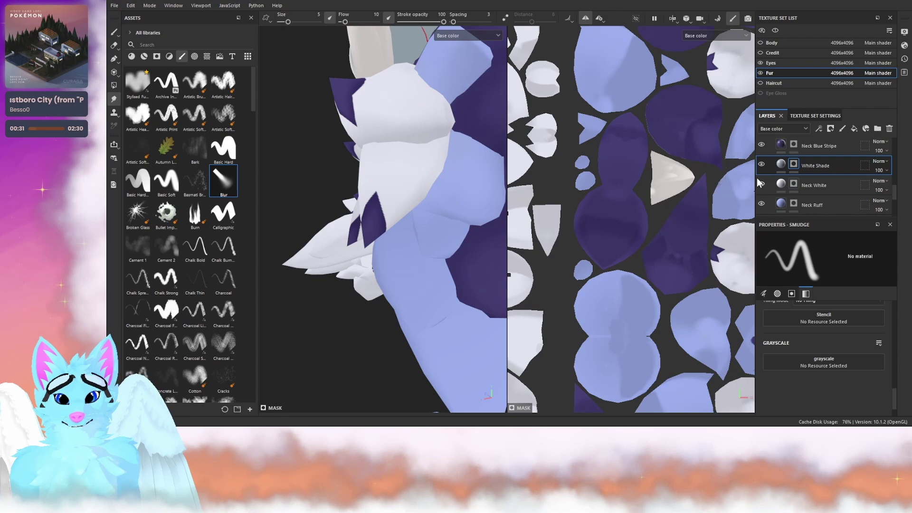
pyautogui.press('c')
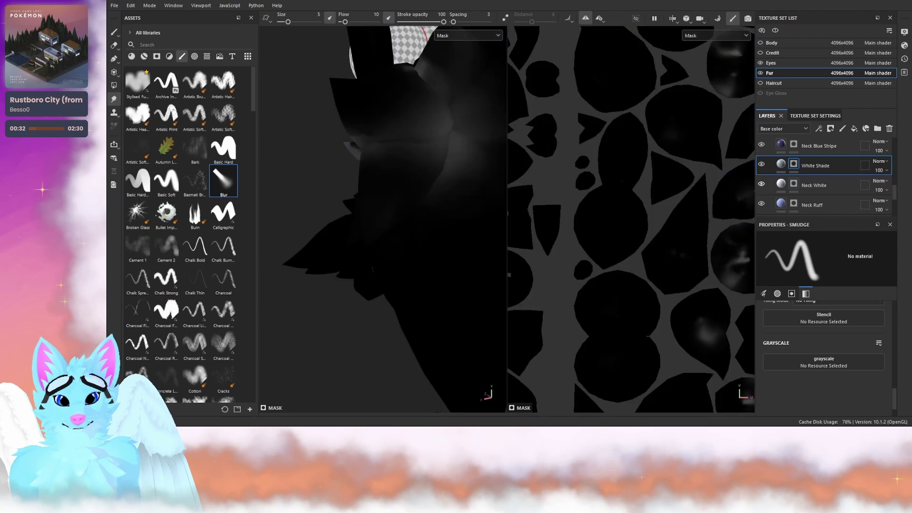
pyautogui.click(114, 85)
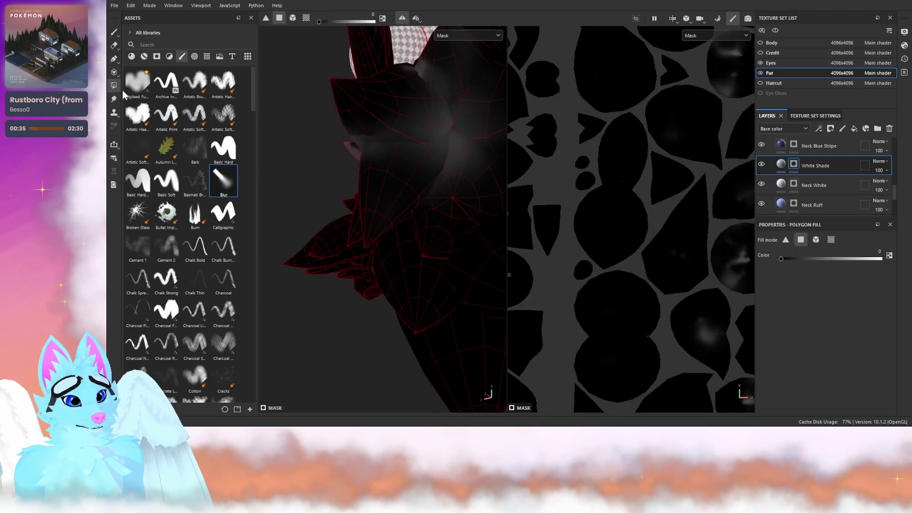
# - Try to black out shading that spilled onto the blue mane pieces using symmetric polygon fills
pyautogui.moveTo(475, 149); pyautogui.dragTo(466, 172)
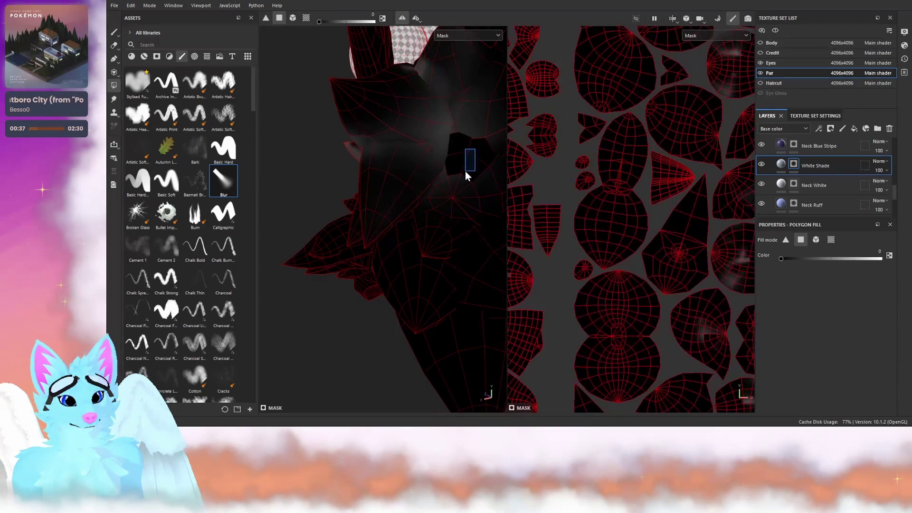
pyautogui.click(475, 127)
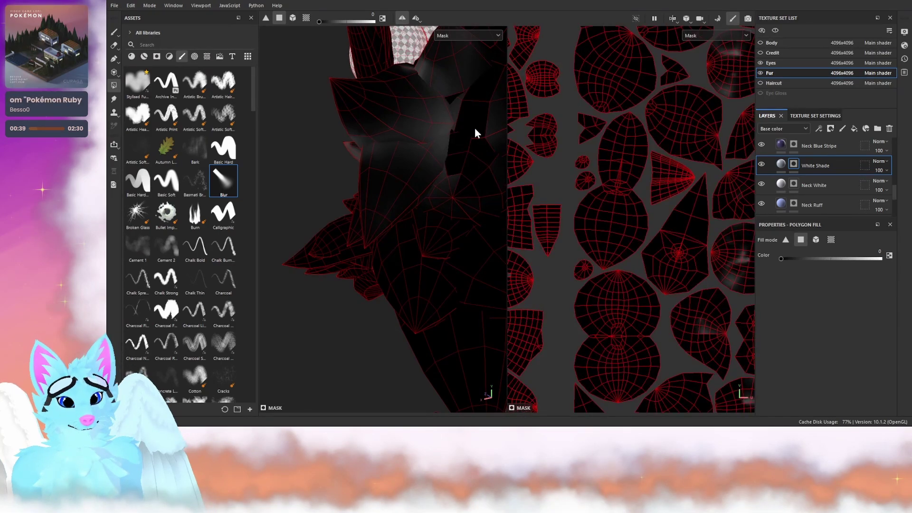
pyautogui.scroll(-1, 461, 178)
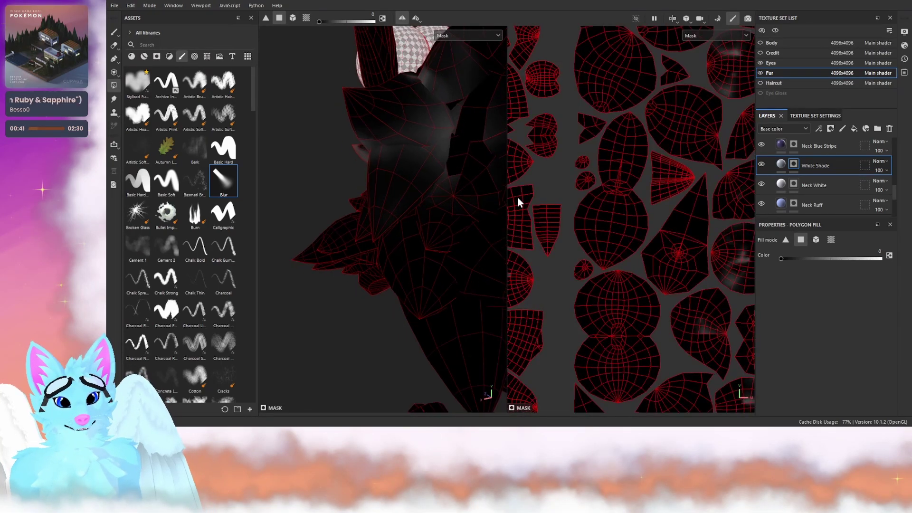
pyautogui.keyDown('alt'); pyautogui.moveTo(475, 193); pyautogui.dragTo(391, 177); pyautogui.keyUp('alt')
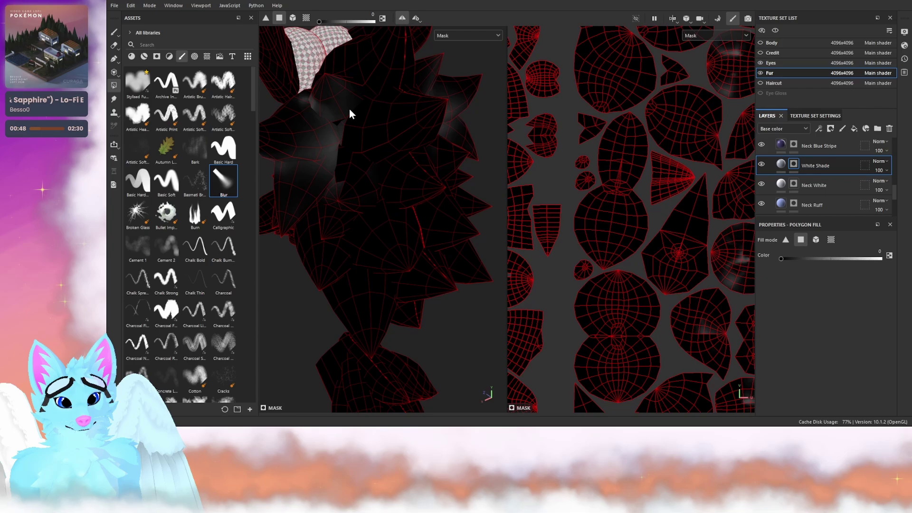
pyautogui.moveTo(349, 109); pyautogui.dragTo(333, 122)
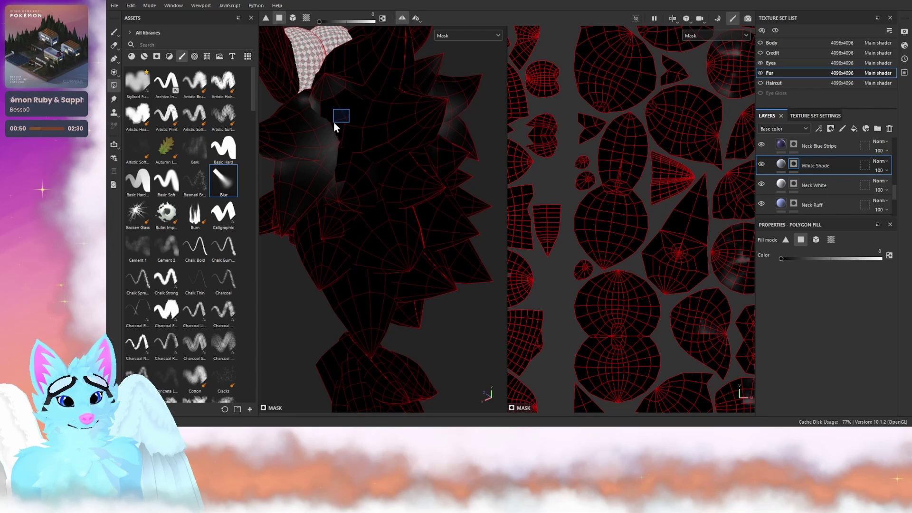
pyautogui.moveTo(658, 241); pyautogui.dragTo(678, 265, button='middle')
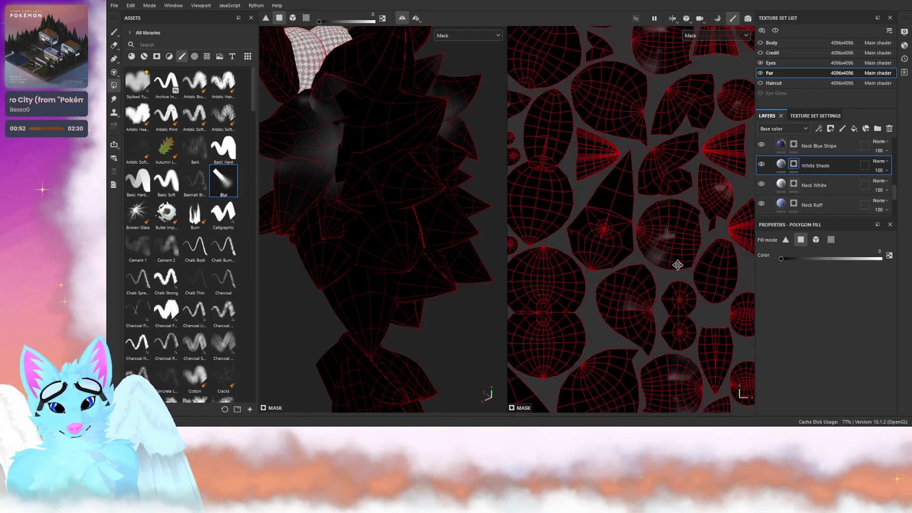
pyautogui.moveTo(682, 222); pyautogui.dragTo(654, 253)
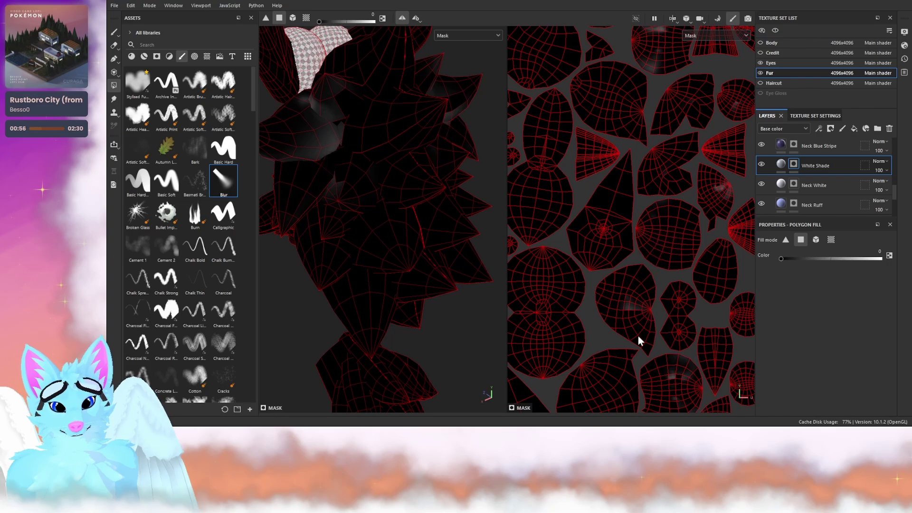
pyautogui.moveTo(638, 335); pyautogui.dragTo(622, 244, button='middle')
pyautogui.moveTo(638, 274); pyautogui.dragTo(673, 326)
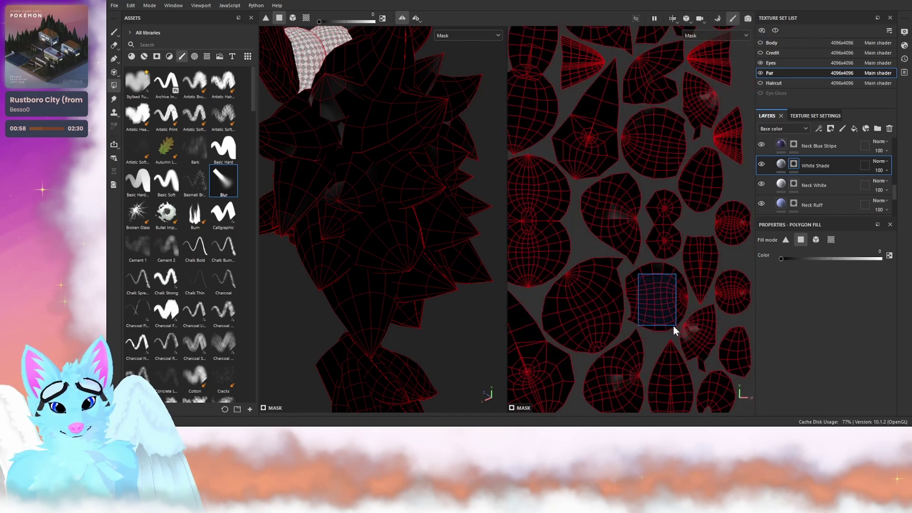
pyautogui.hotkey('ctrl', 'z')
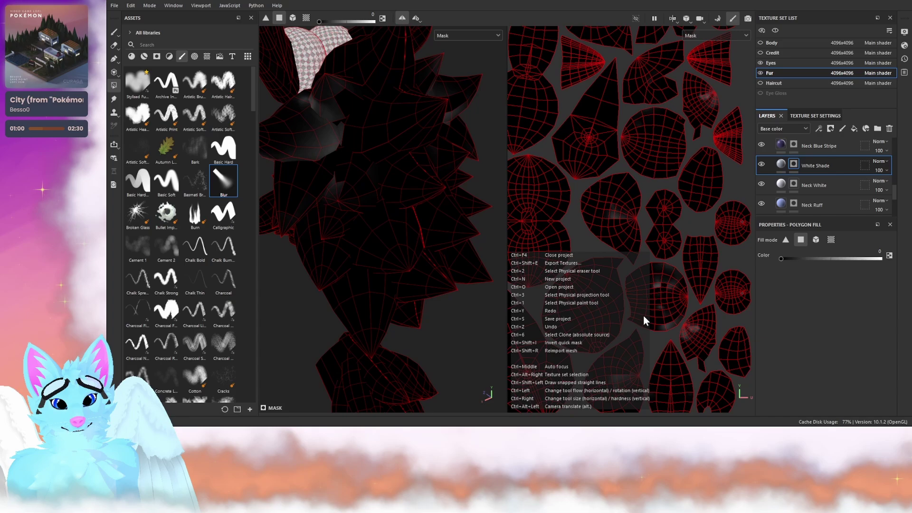
# - Turn off symmetry for Polygon Fill and undo the trial black fills on the White Shade mask
pyautogui.click(401, 19)
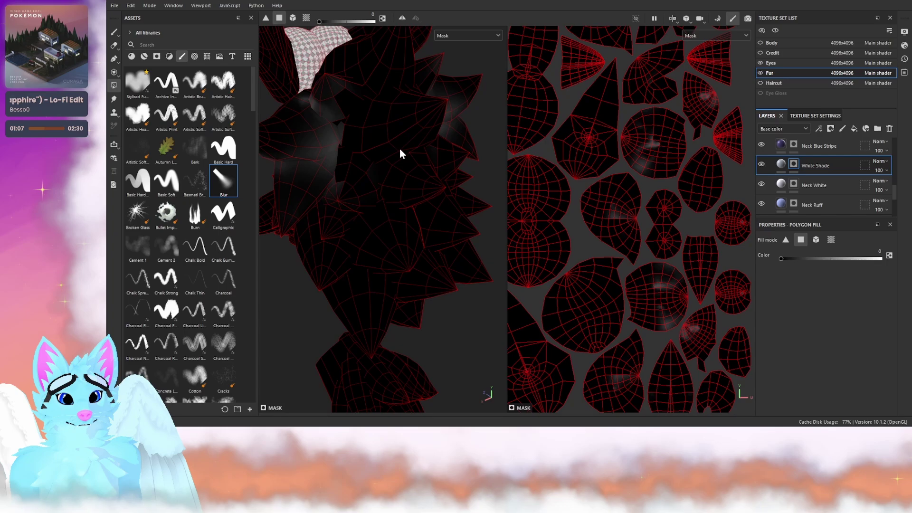
pyautogui.moveTo(588, 189); pyautogui.dragTo(615, 228)
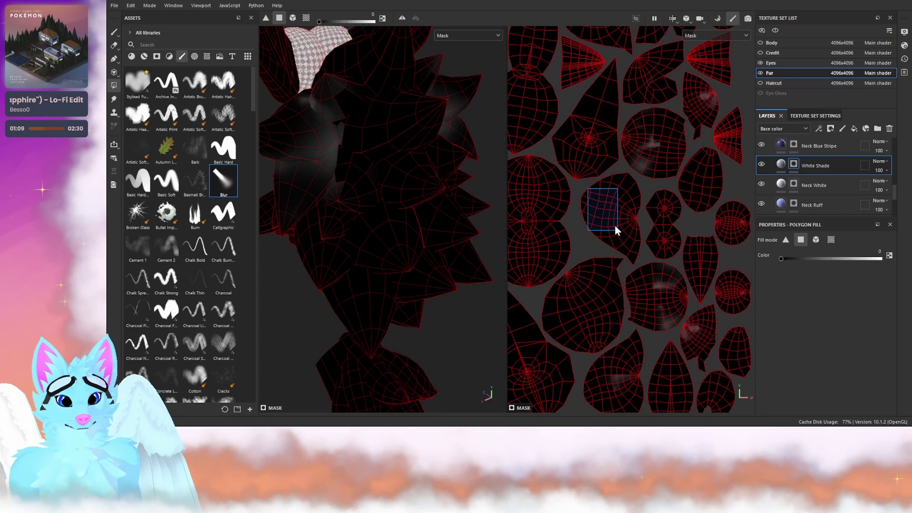
pyautogui.moveTo(638, 269); pyautogui.dragTo(663, 321)
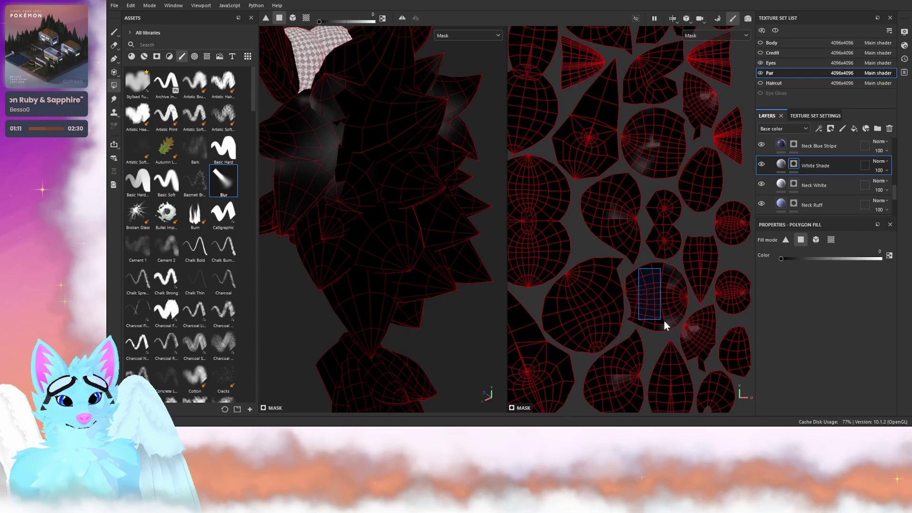
pyautogui.hotkey('ctrl', 'z')
pyautogui.keyDown('alt'); pyautogui.moveTo(387, 179); pyautogui.dragTo(378, 178); pyautogui.keyUp('alt')
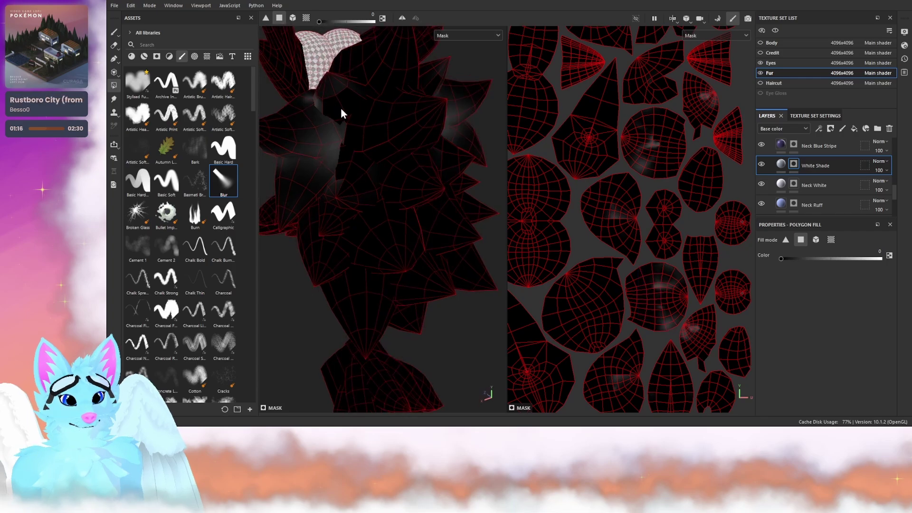
pyautogui.moveTo(338, 106); pyautogui.dragTo(328, 98)
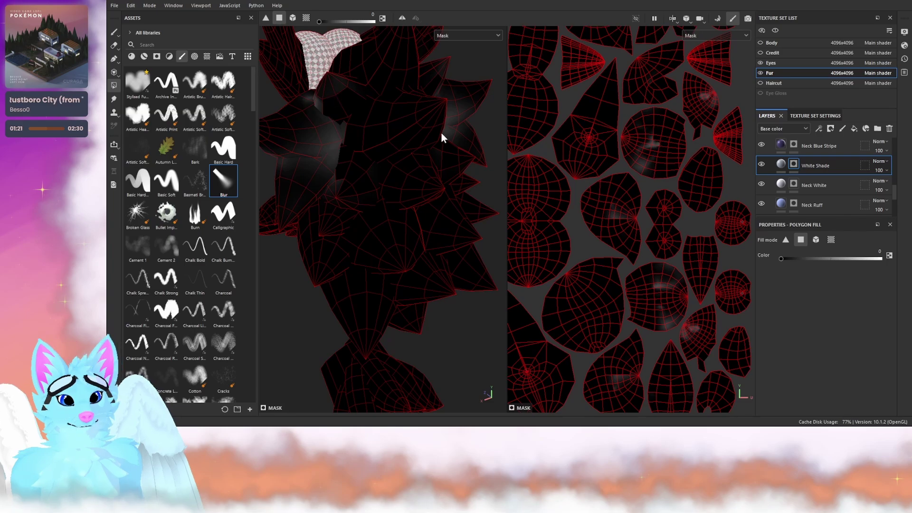
pyautogui.press('ctrl')
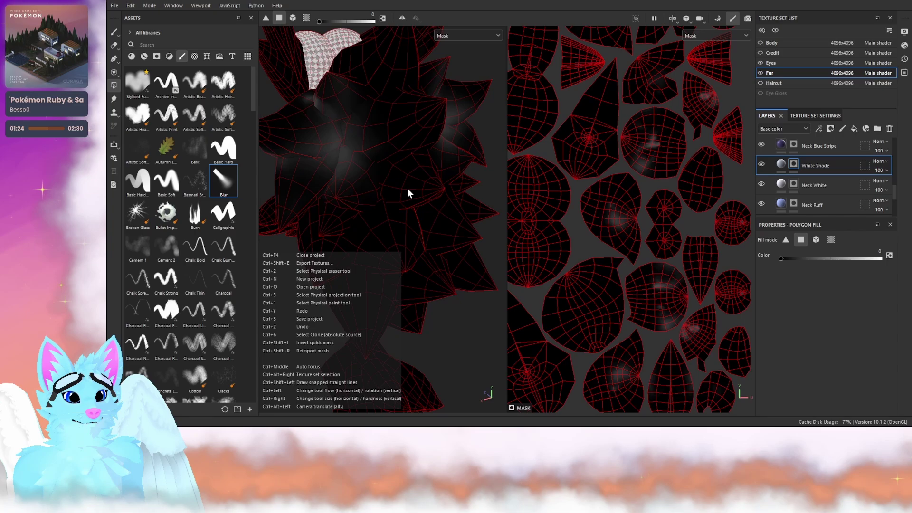
# - Fill the spilled shading on the blue mane pieces with black, in both the 3D model and the UV layout
pyautogui.moveTo(368, 171); pyautogui.dragTo(342, 195)
pyautogui.moveTo(596, 364); pyautogui.dragTo(624, 390)
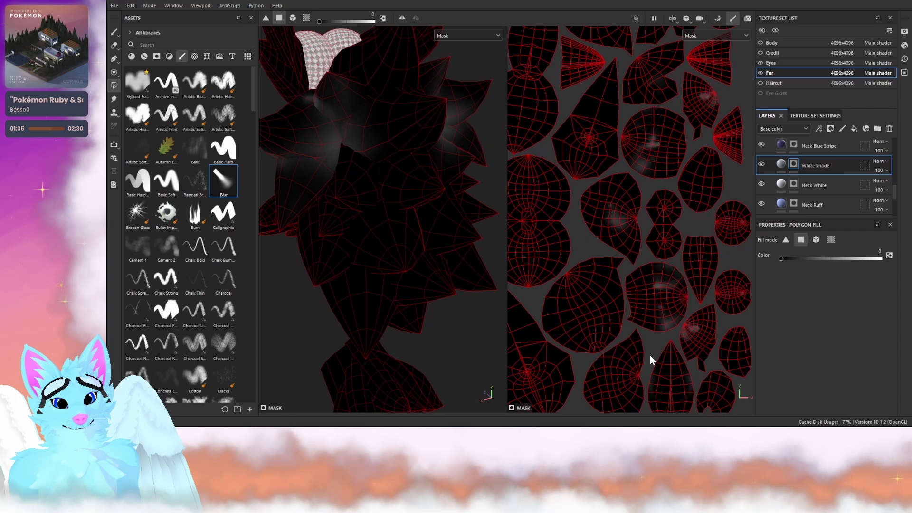
pyautogui.moveTo(702, 317); pyautogui.dragTo(704, 319)
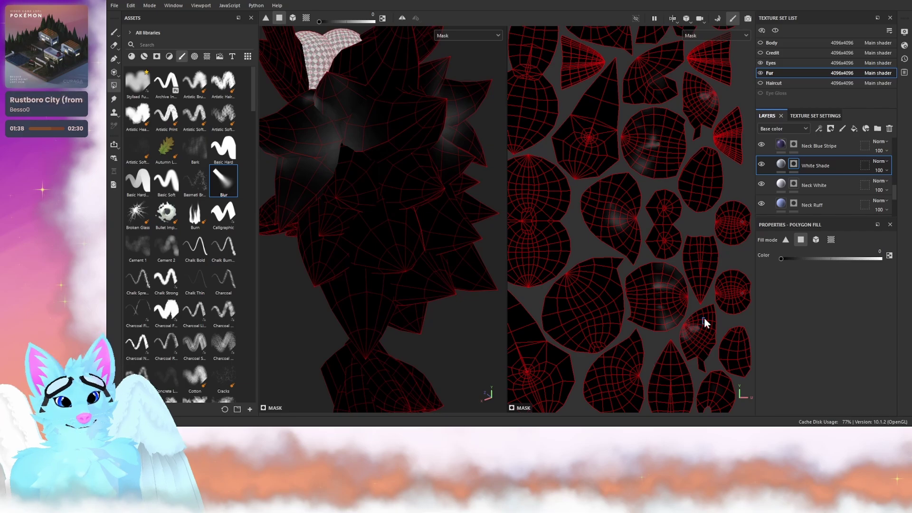
pyautogui.moveTo(704, 318); pyautogui.dragTo(704, 319)
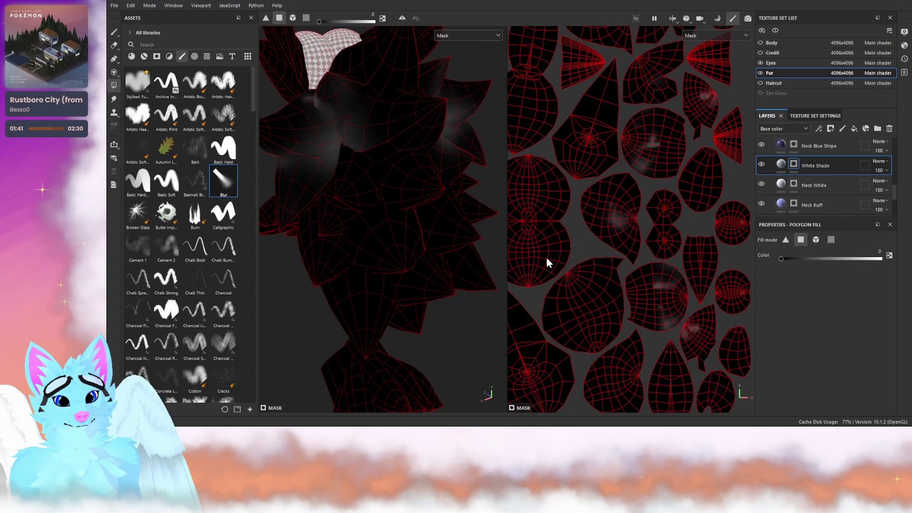
# - Black out stray shading on the remaining UV islands of the White Shade mask and return to the base color display
pyautogui.keyDown('alt'); pyautogui.keyDown('shift'); pyautogui.moveTo(399, 241); pyautogui.dragTo(334, 230); pyautogui.keyUp('shift'); pyautogui.keyUp('alt')
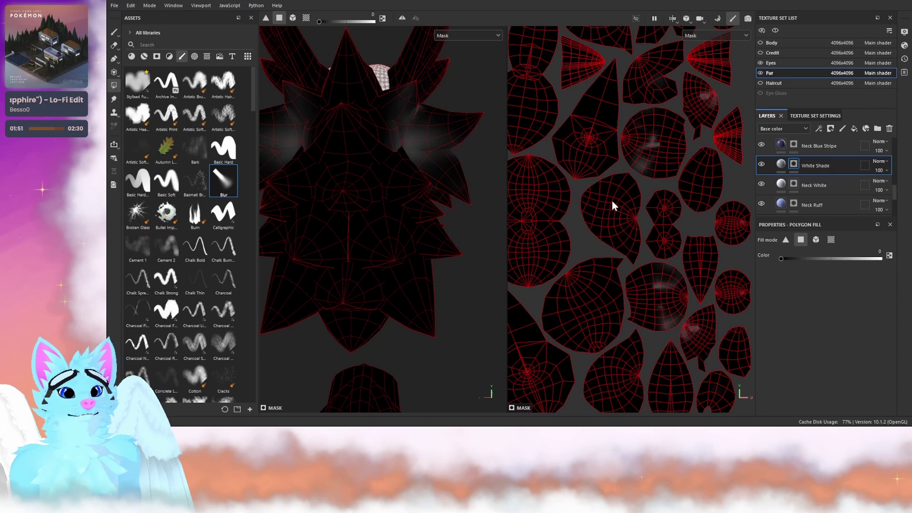
pyautogui.moveTo(732, 74); pyautogui.dragTo(725, 97)
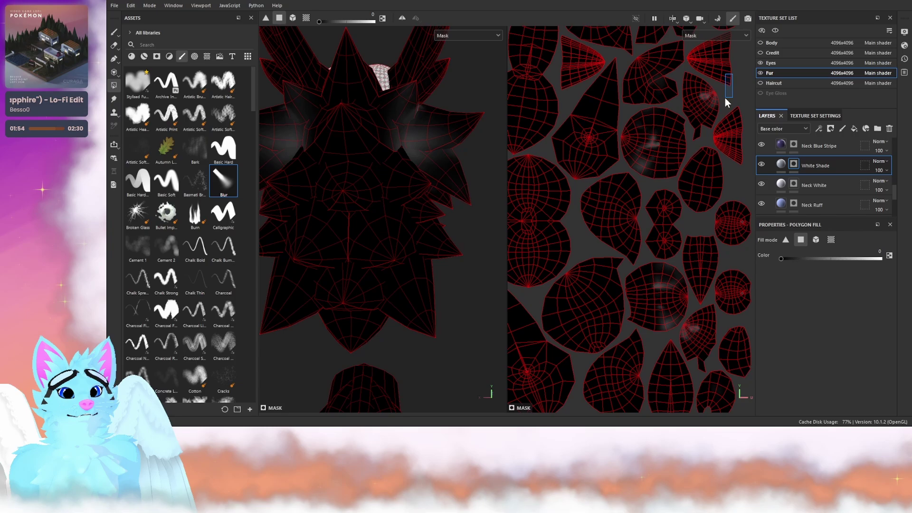
pyautogui.moveTo(724, 98); pyautogui.dragTo(725, 98)
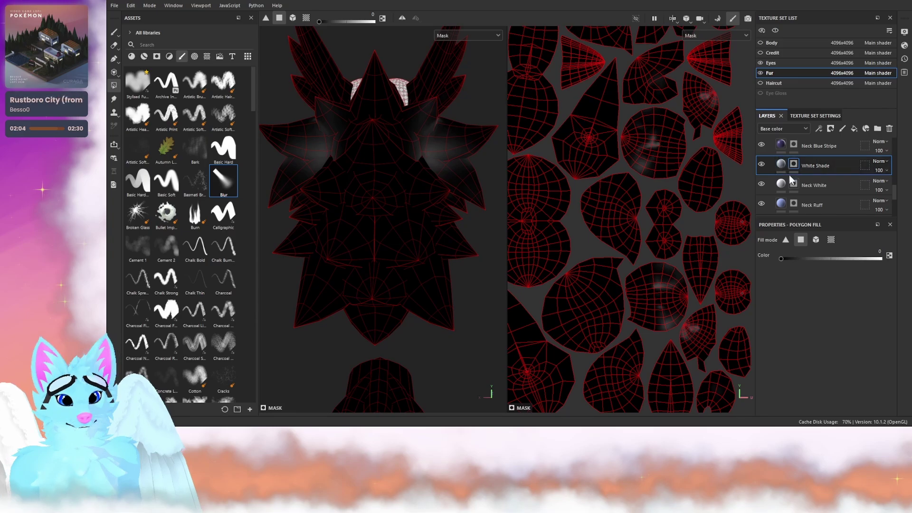
pyautogui.moveTo(529, 319); pyautogui.dragTo(569, 398)
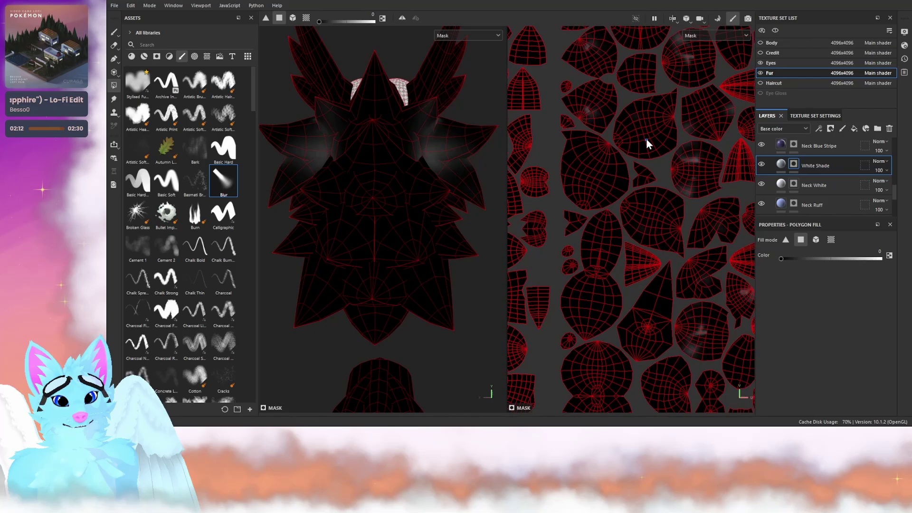
pyautogui.moveTo(569, 86); pyautogui.dragTo(624, 134)
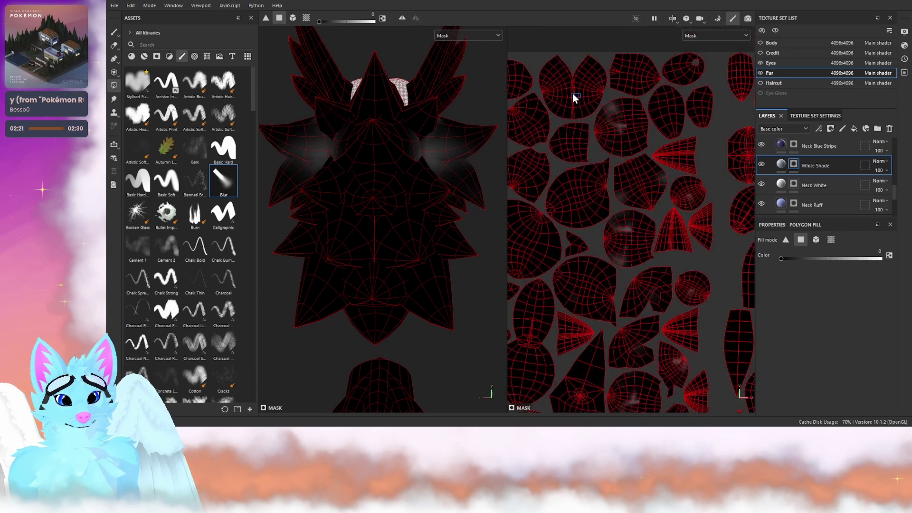
pyautogui.moveTo(572, 93); pyautogui.dragTo(595, 125)
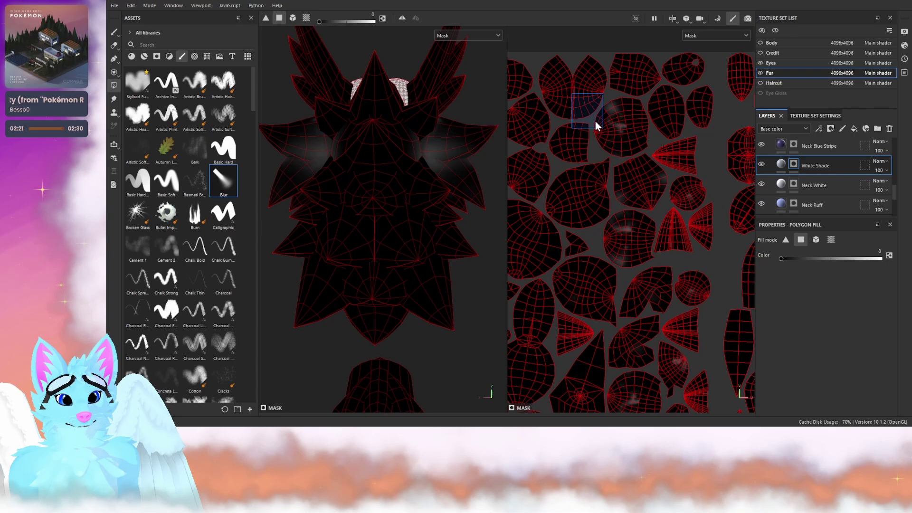
pyautogui.moveTo(602, 190); pyautogui.dragTo(667, 177)
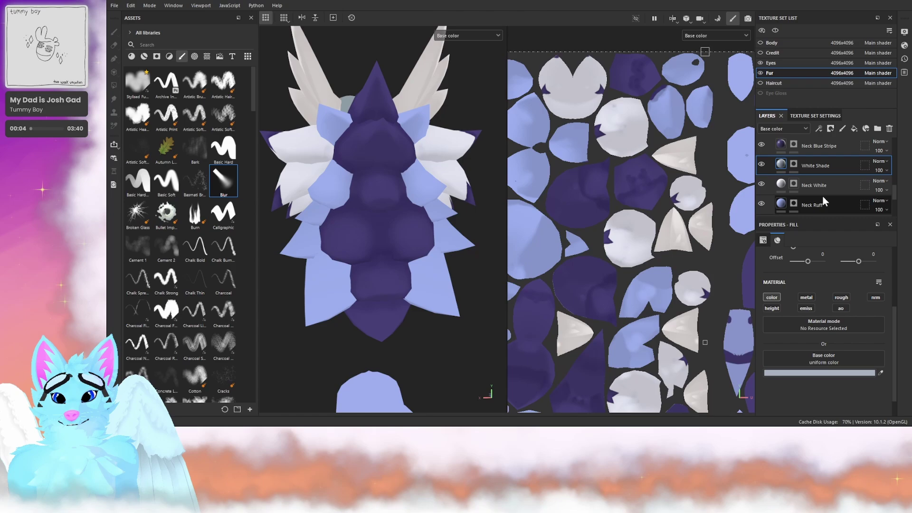
# - Add a masked dark blue fill layer above Neck Ruff and set up the Basic Soft brush to paint its mask
pyautogui.click(830, 128)
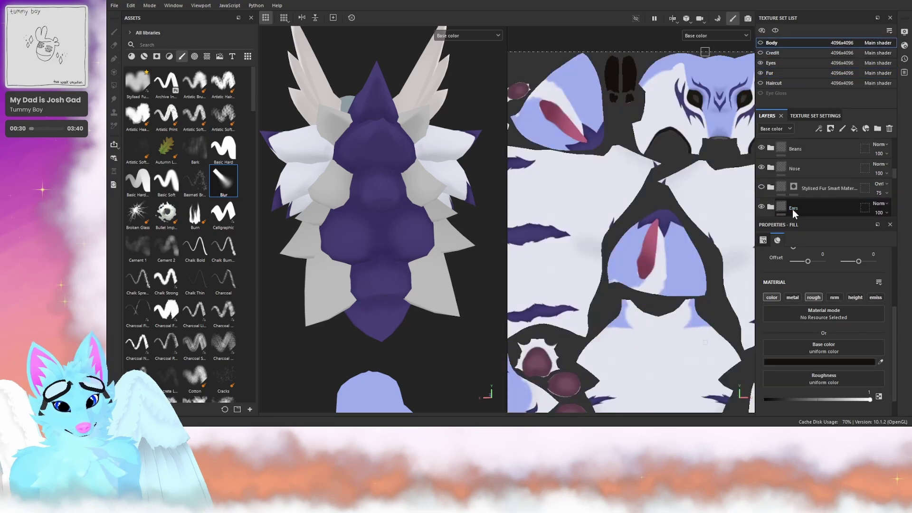
pyautogui.scroll(-3, 793, 209)
pyautogui.click(825, 145)
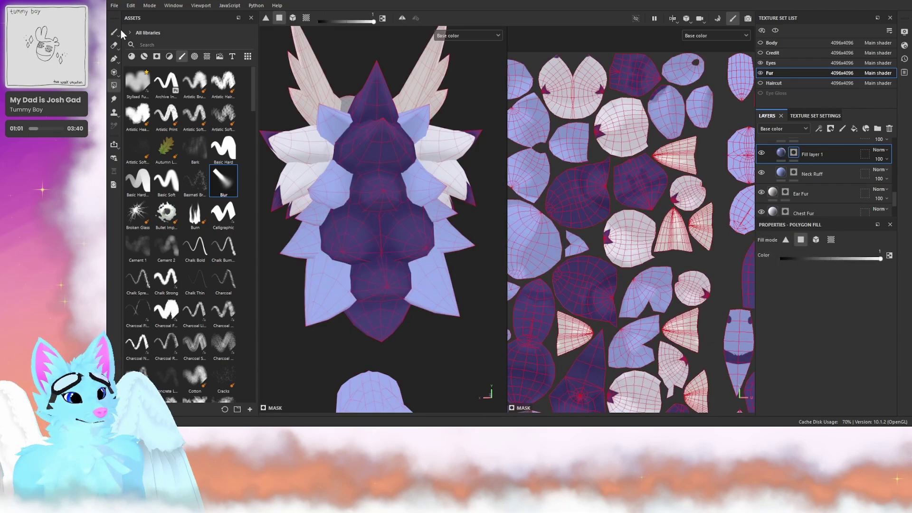
pyautogui.click(118, 33)
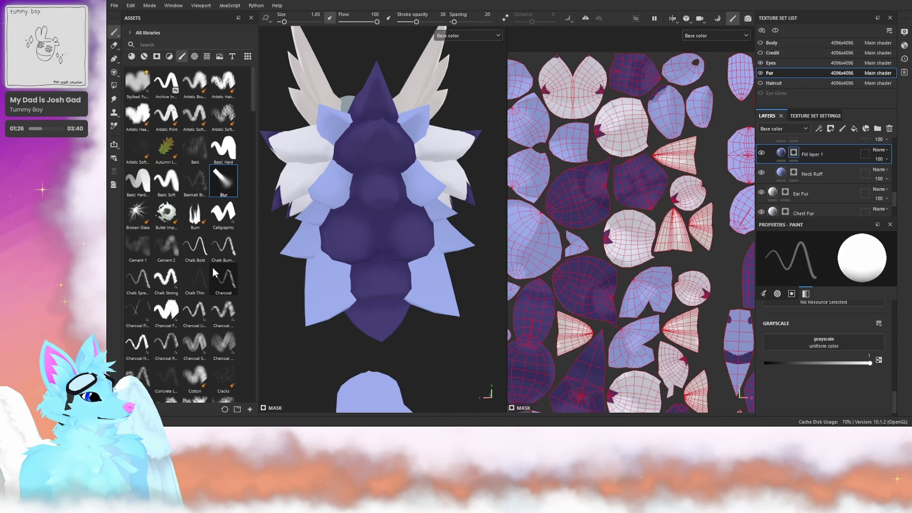
pyautogui.click(166, 180)
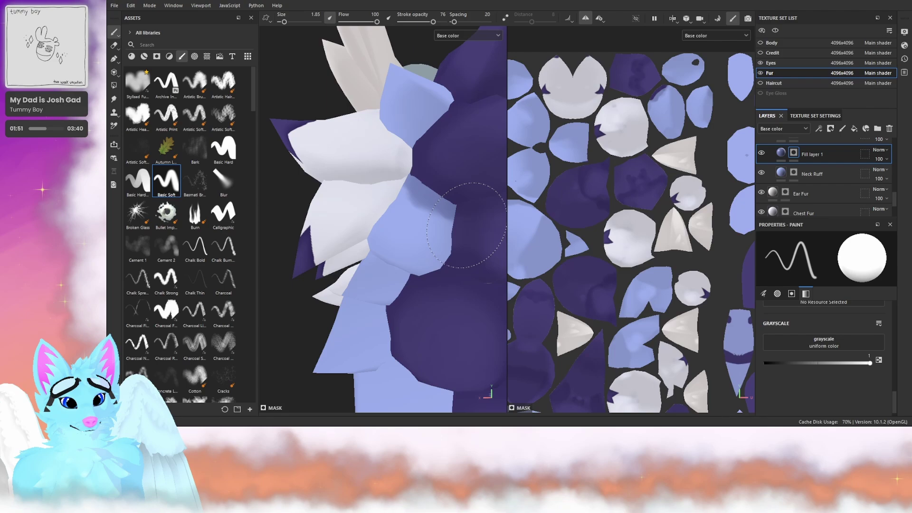
# - Paint symmetric soft shading onto the overlapping blue mane pieces in the new layer's mask at 76 stroke opacity, correcting it with black
pyautogui.keyDown('alt'); pyautogui.moveTo(465, 225); pyautogui.dragTo(455, 266); pyautogui.keyUp('alt')
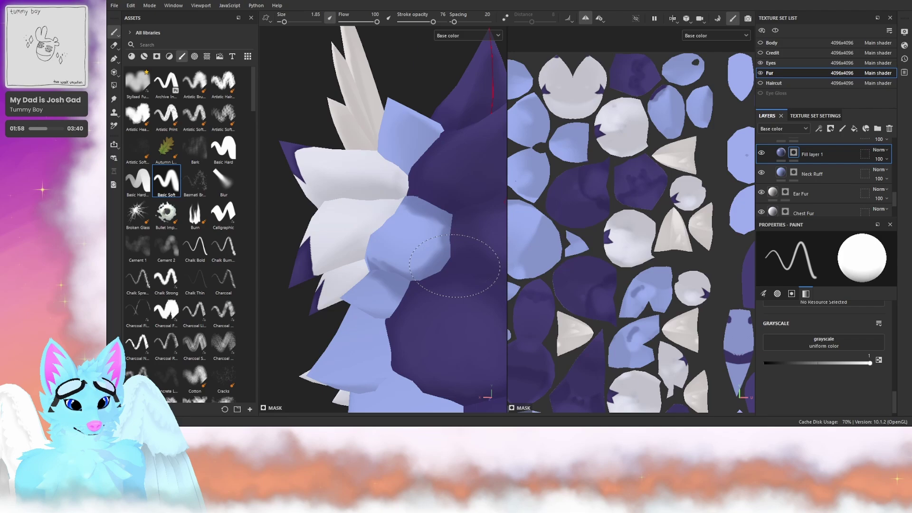
pyautogui.keyDown('alt'); pyautogui.moveTo(454, 266); pyautogui.dragTo(385, 198); pyautogui.keyUp('alt')
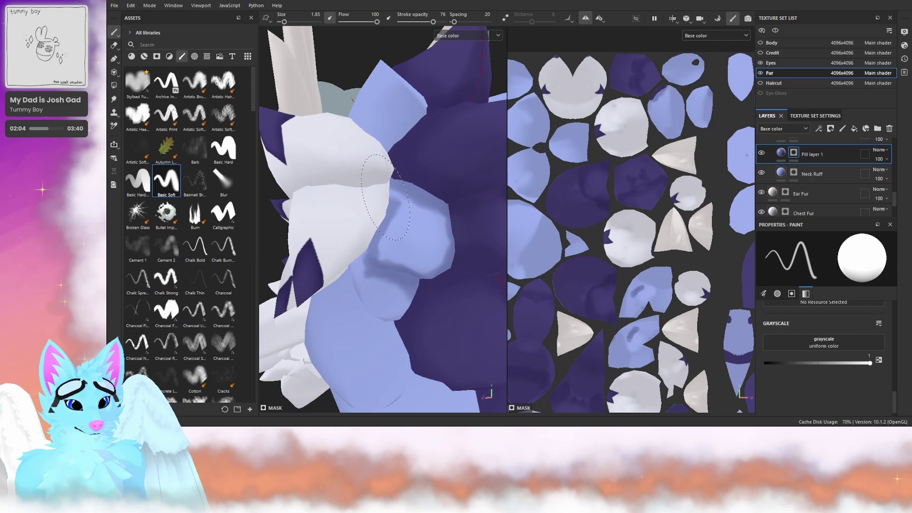
pyautogui.keyDown('alt'); pyautogui.moveTo(386, 197); pyautogui.dragTo(343, 250); pyautogui.keyUp('alt')
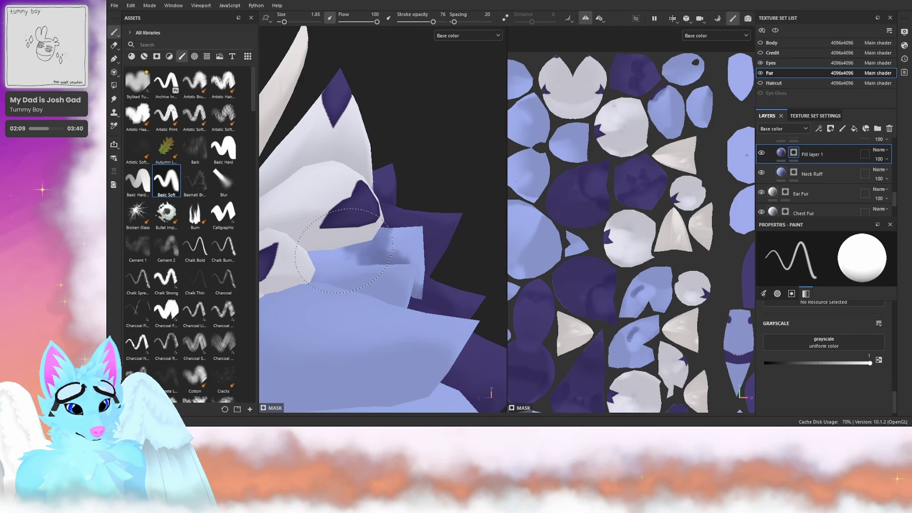
pyautogui.keyDown('alt'); pyautogui.moveTo(344, 250); pyautogui.dragTo(440, 284); pyautogui.keyUp('alt')
pyautogui.press('x')
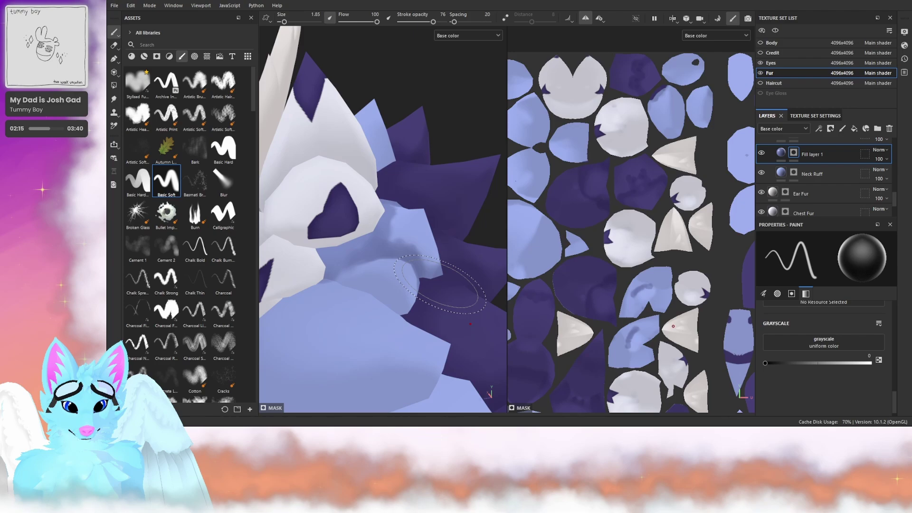
pyautogui.press('x')
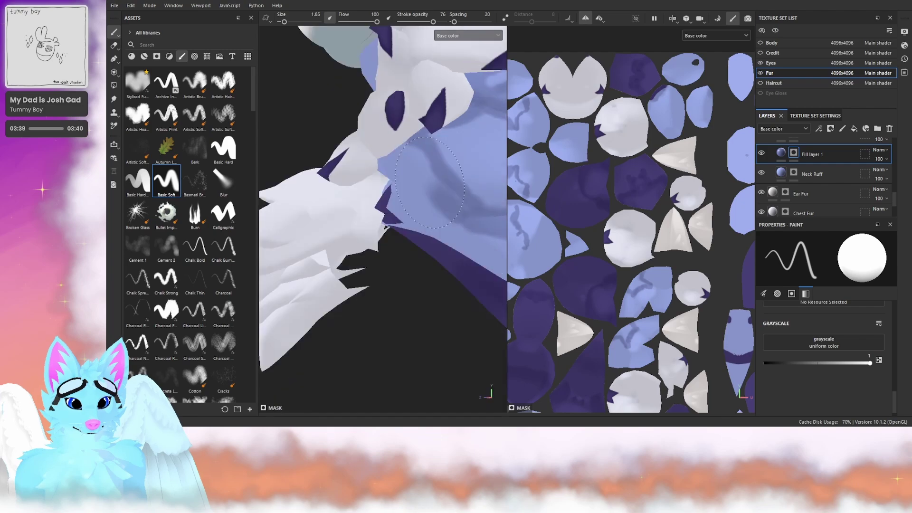
pyautogui.click(419, 167)
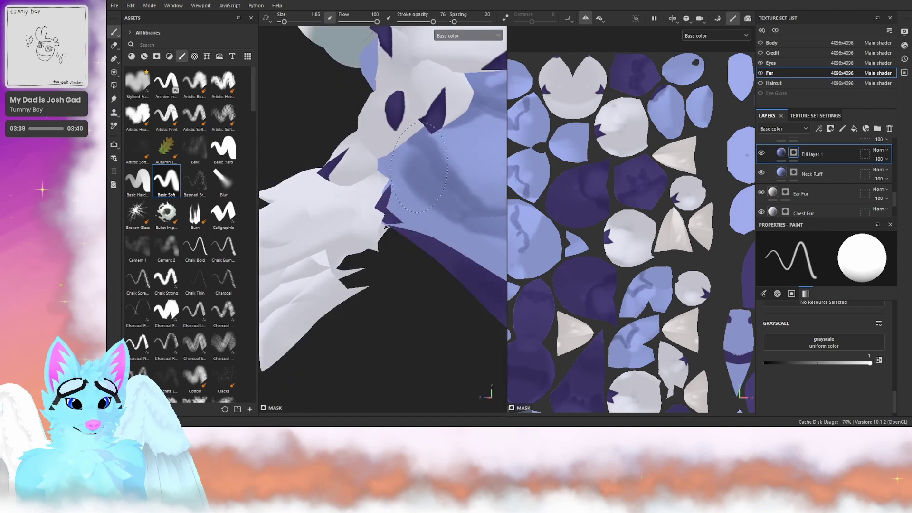
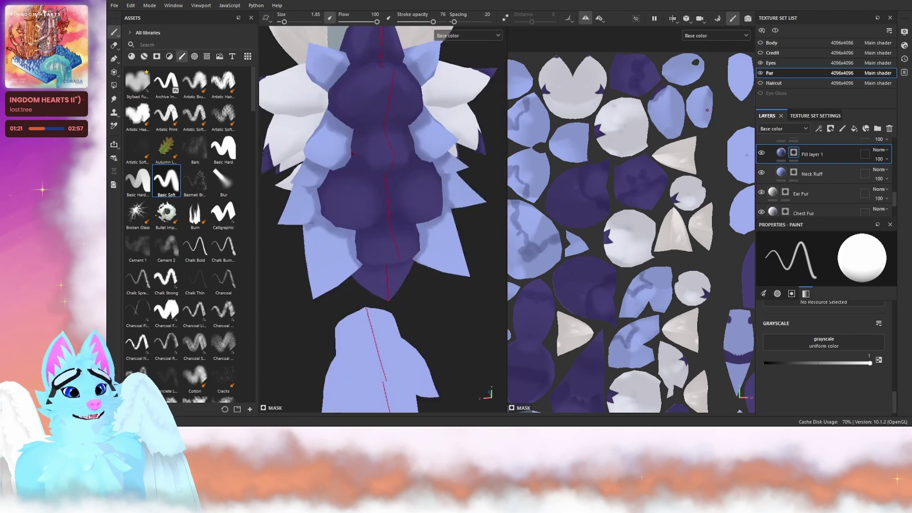
# - Smooth the painted shading on the blue mane pieces using the Smudge tool with the Blur brush
pyautogui.keyDown('alt'); pyautogui.moveTo(398, 114); pyautogui.dragTo(400, 125); pyautogui.keyUp('alt')
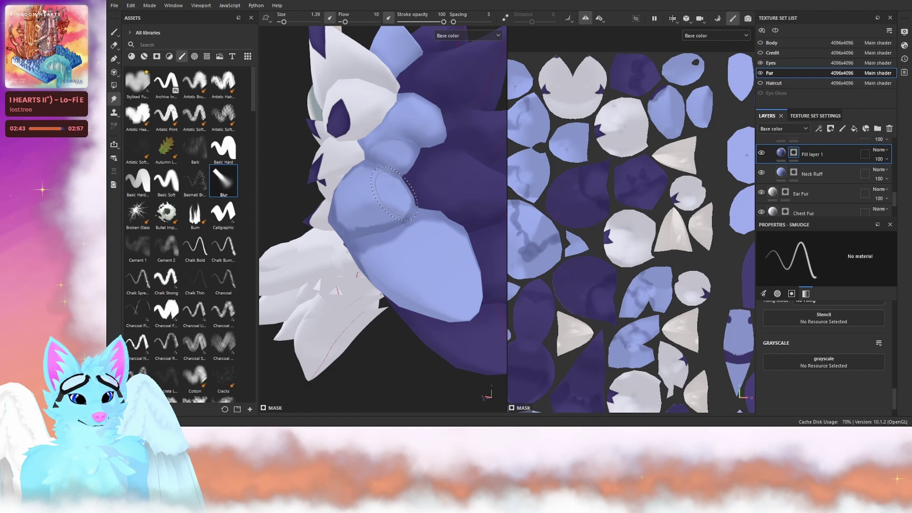
pyautogui.keyDown('alt'); pyautogui.moveTo(395, 194); pyautogui.dragTo(332, 169); pyautogui.keyUp('alt')
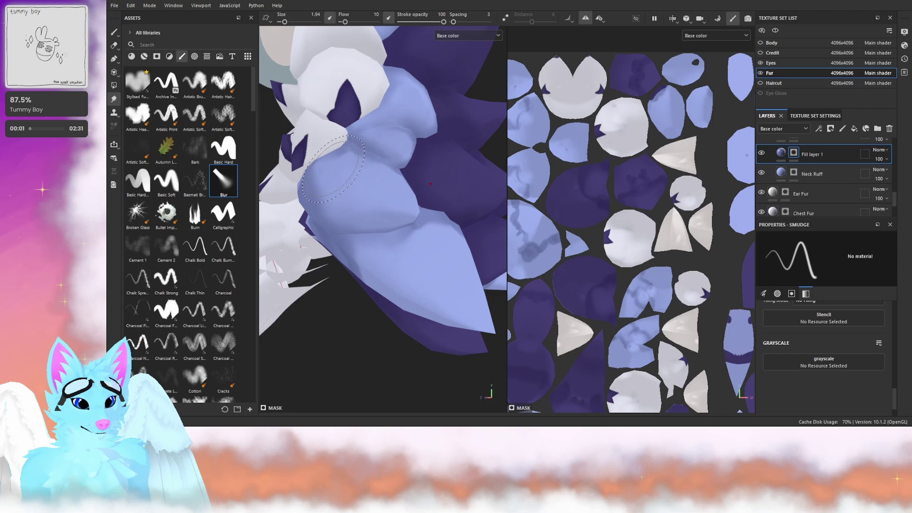
pyautogui.keyDown('alt'); pyautogui.moveTo(332, 168); pyautogui.dragTo(434, 242); pyautogui.keyUp('alt')
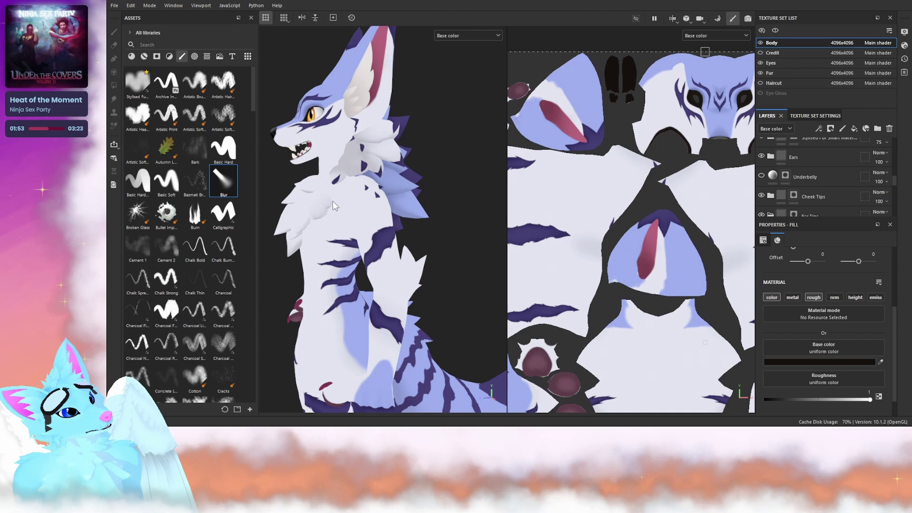
# - Return to the Fur texture set and paint the Light blue shade mask on the blue mane with Basic Soft at size 0.58
pyautogui.scroll(5, 332, 201)
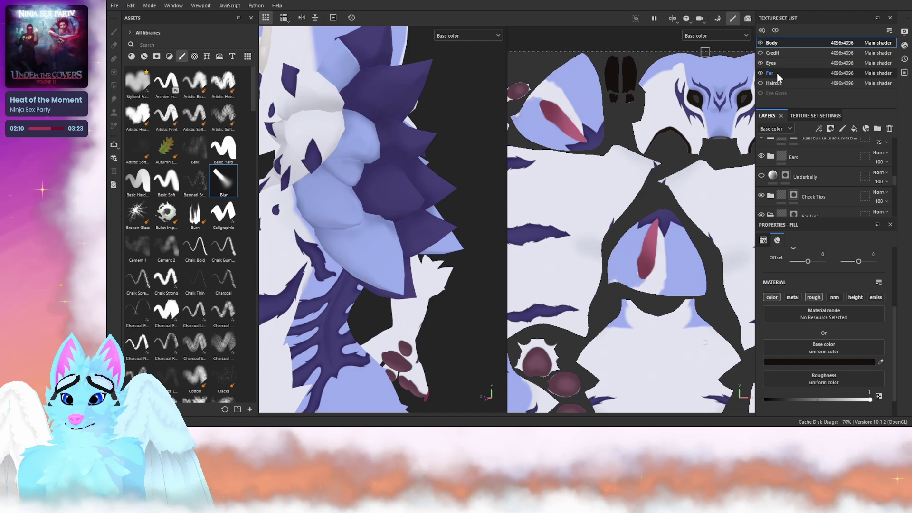
pyautogui.click(772, 73)
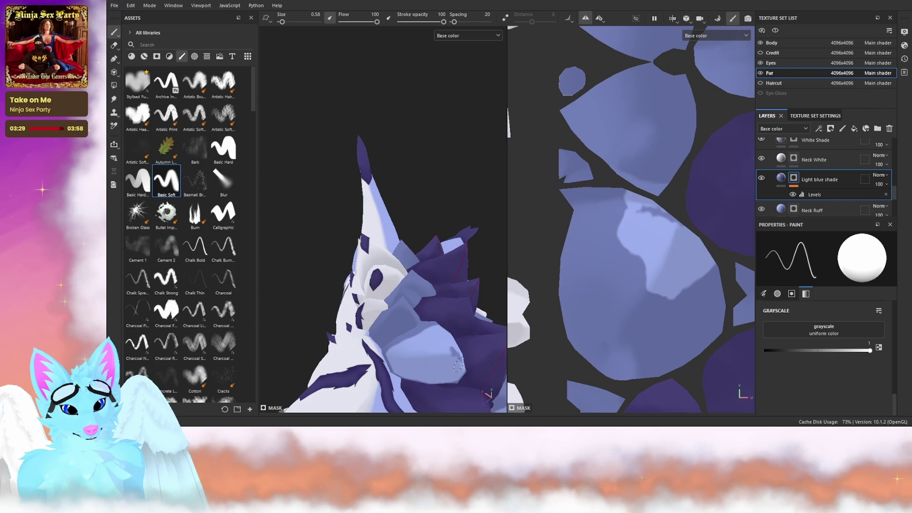
pyautogui.keyDown('alt'); pyautogui.moveTo(457, 365); pyautogui.dragTo(415, 271); pyautogui.keyUp('alt')
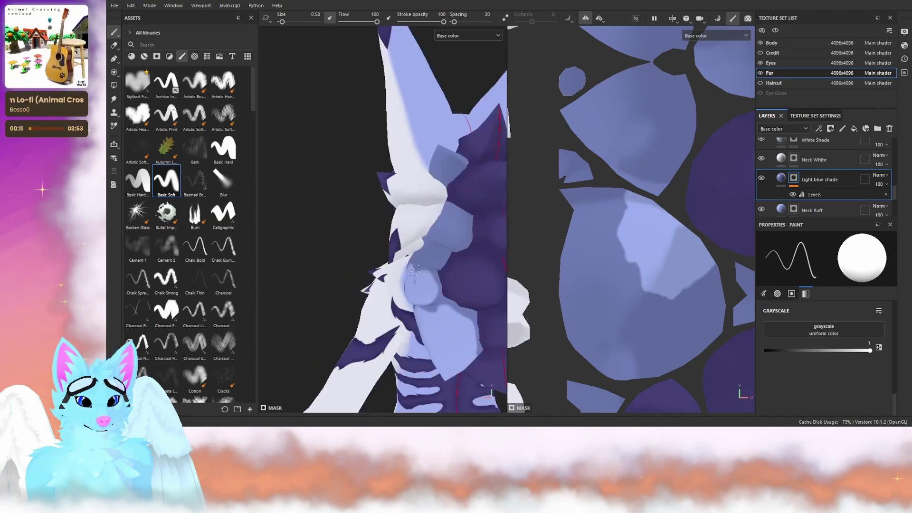
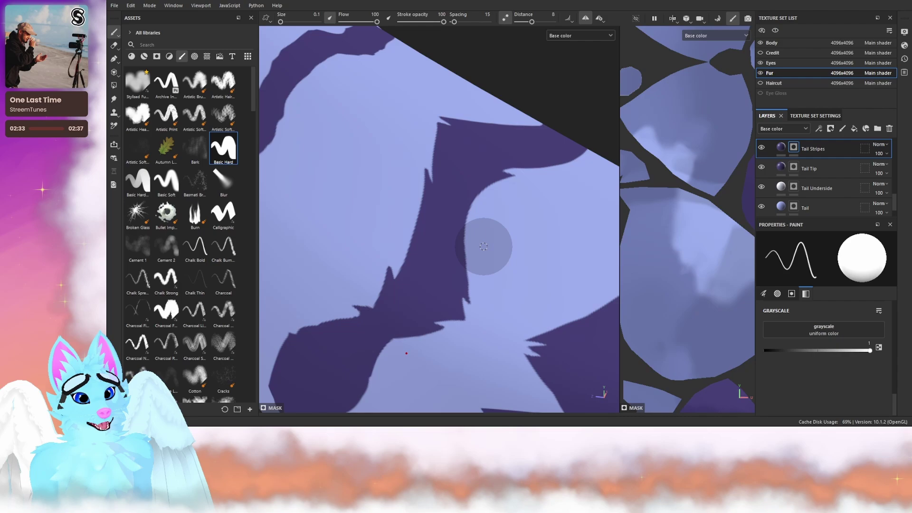
# - Refine the jagged stripe edges on the Tail Stripes mask with the Basic Hard brush at size 0.1, using white and black
pyautogui.keyDown('alt'); pyautogui.moveTo(484, 246); pyautogui.dragTo(473, 258); pyautogui.keyUp('alt')
pyautogui.press('x')
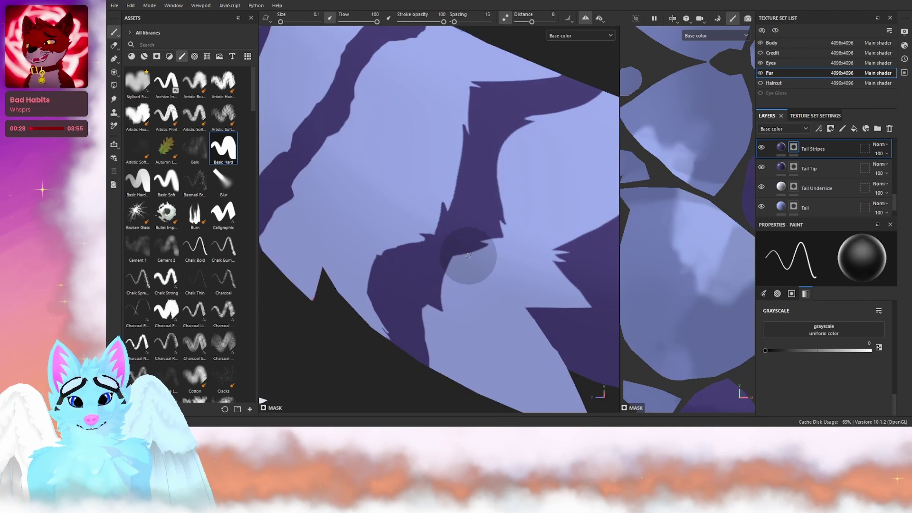